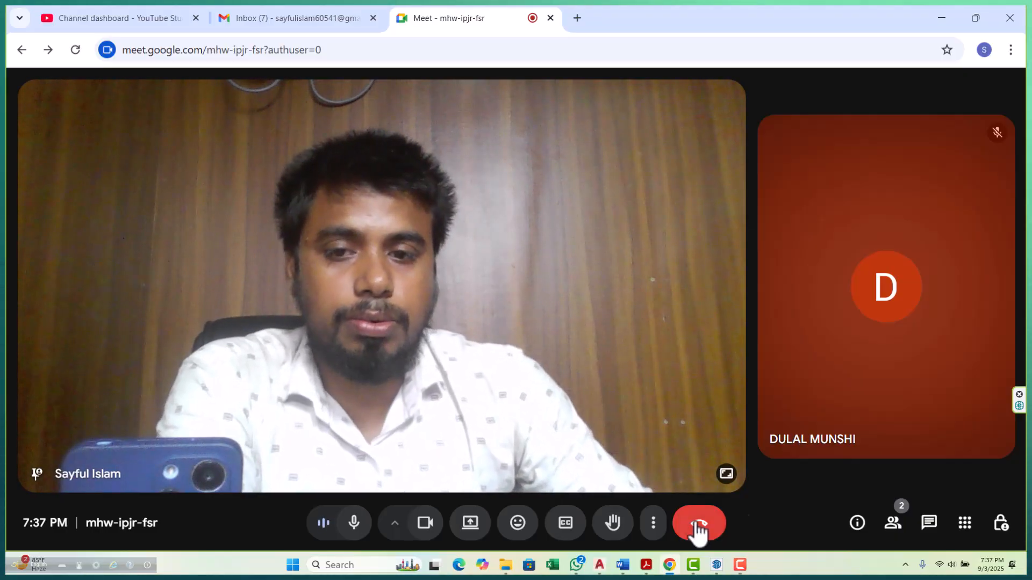
Present the entire screen in the Google Meet call, hide the sharing notice and minimise the browser window.
left_click(478, 524)
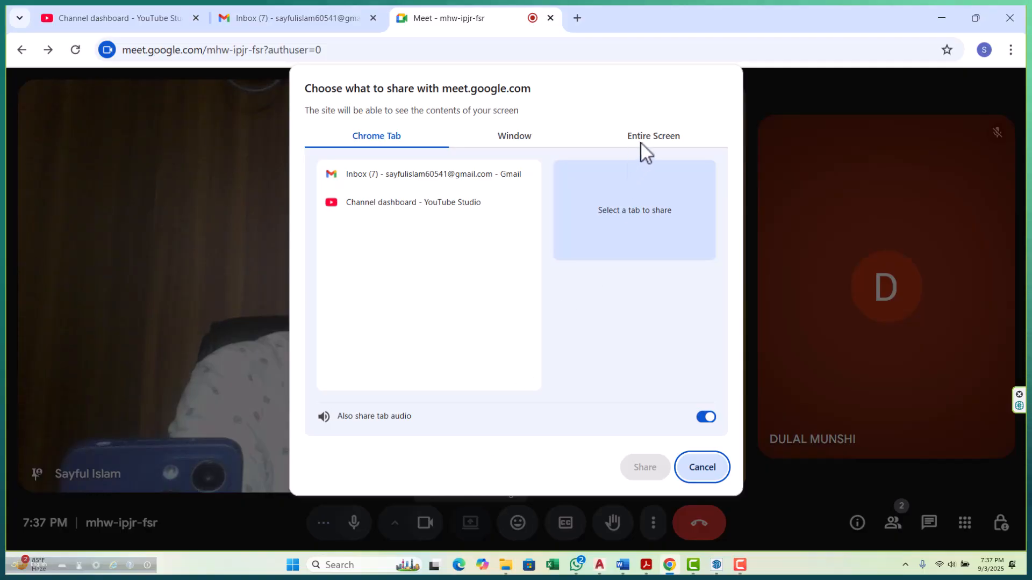
left_click(653, 138)
left_click(426, 236)
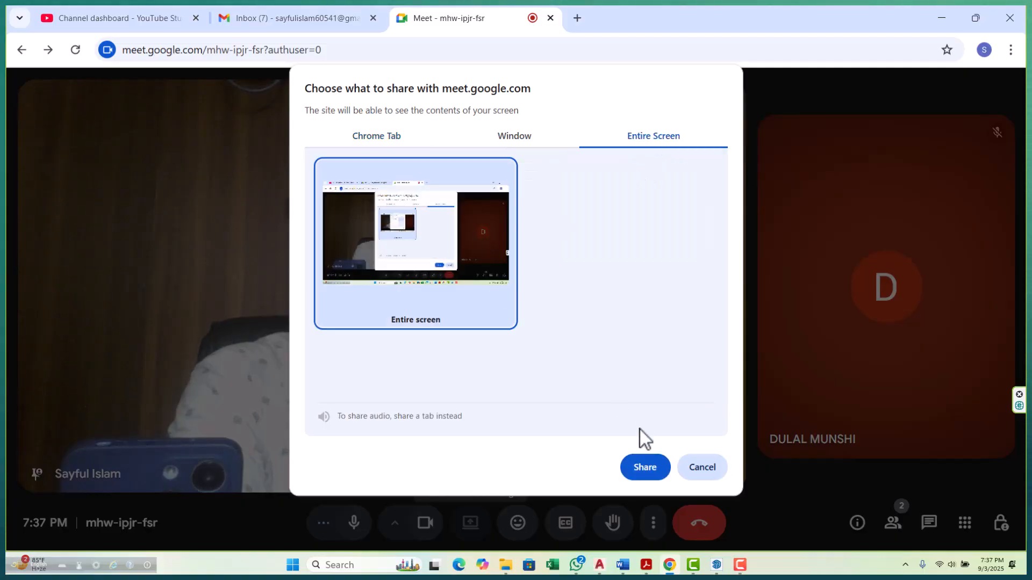
left_click(639, 467)
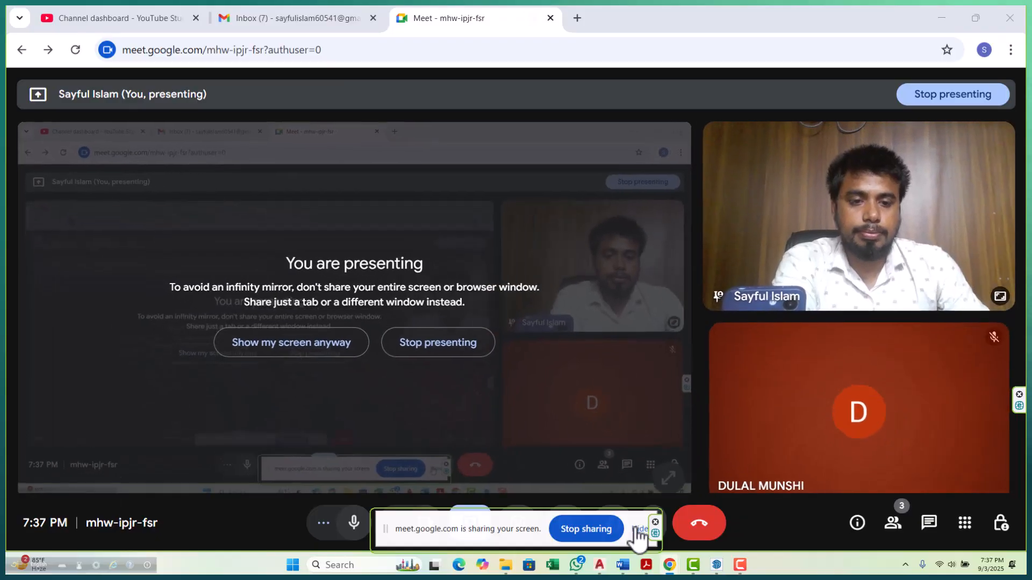
left_click(640, 529)
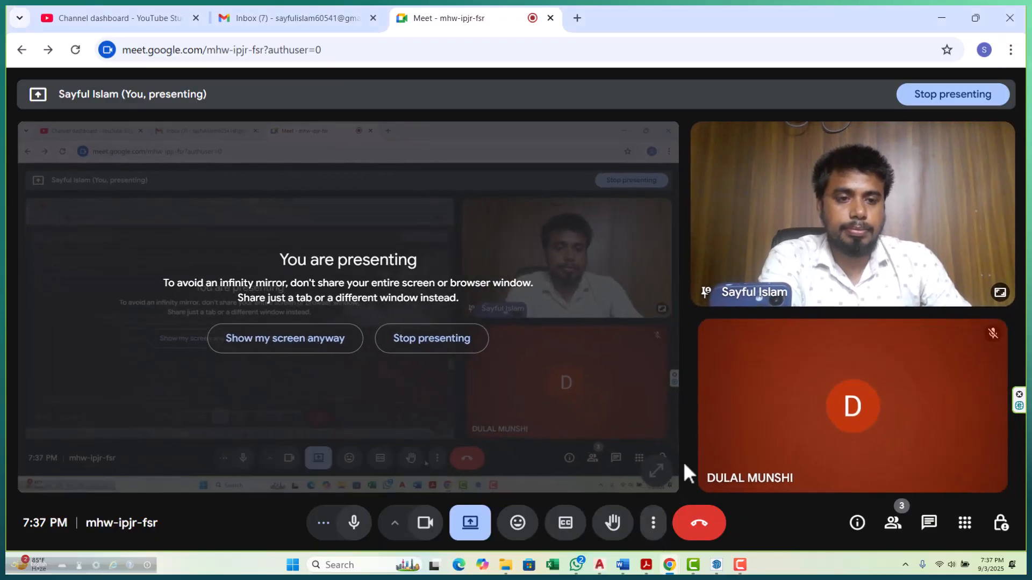
left_click(942, 16)
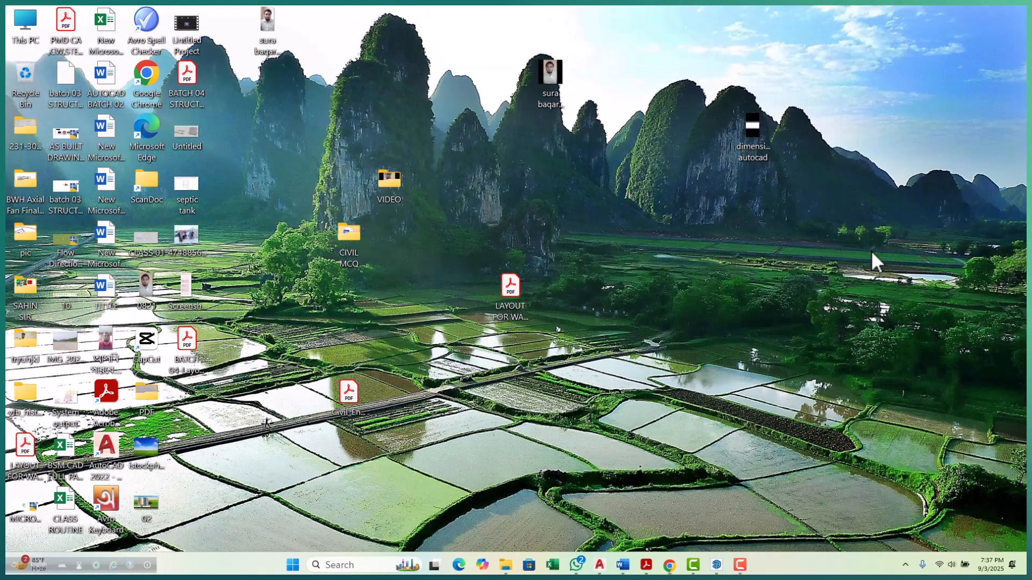
Switch to SketchUp and examine the lowest floor slab and columns at the front corner of the building frame.
left_click(716, 565)
middle_click_drag(613, 445, 586, 322)
scroll(585, 321, "up", 5)
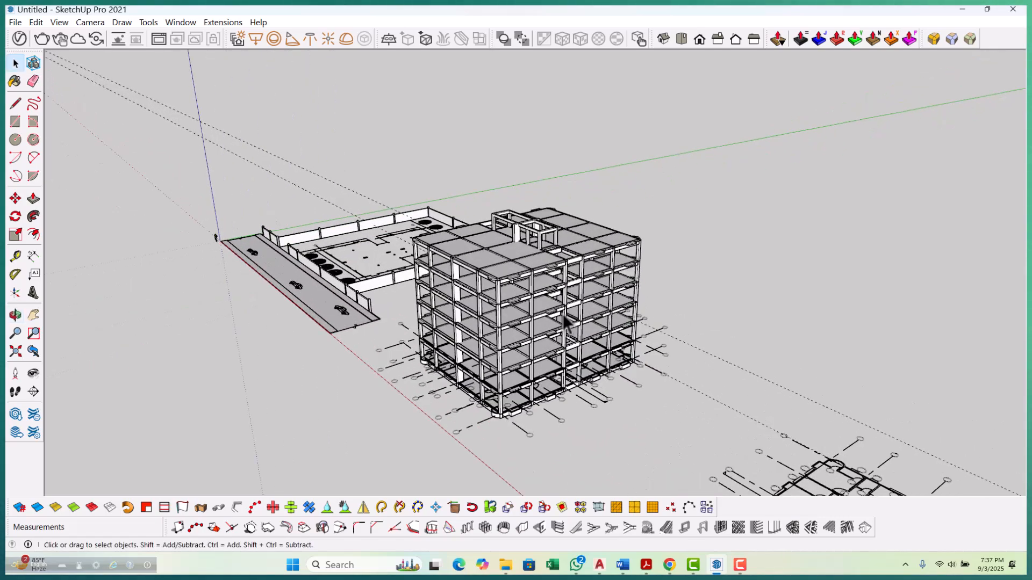
middle_click_drag(556, 336, 585, 362)
scroll(553, 375, "up", 6)
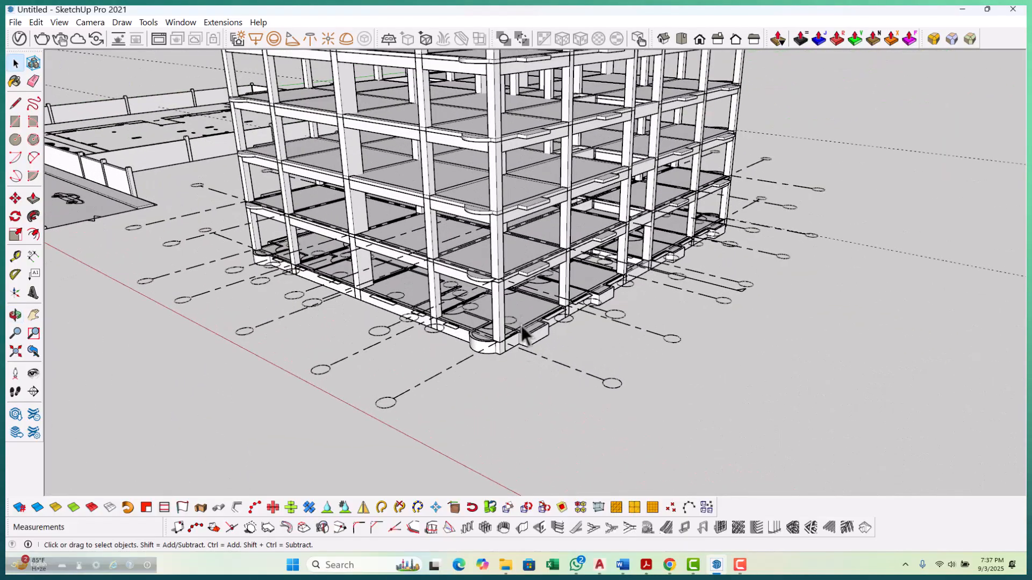
scroll(525, 349, "down", 5)
mouse_move(529, 293)
middle_mouse_down()
mouse_move(532, 279)
mouse_move(553, 283)
mouse_move(529, 288)
middle_mouse_up()
scroll(526, 301, "up", 4)
scroll(537, 288, "up", 4)
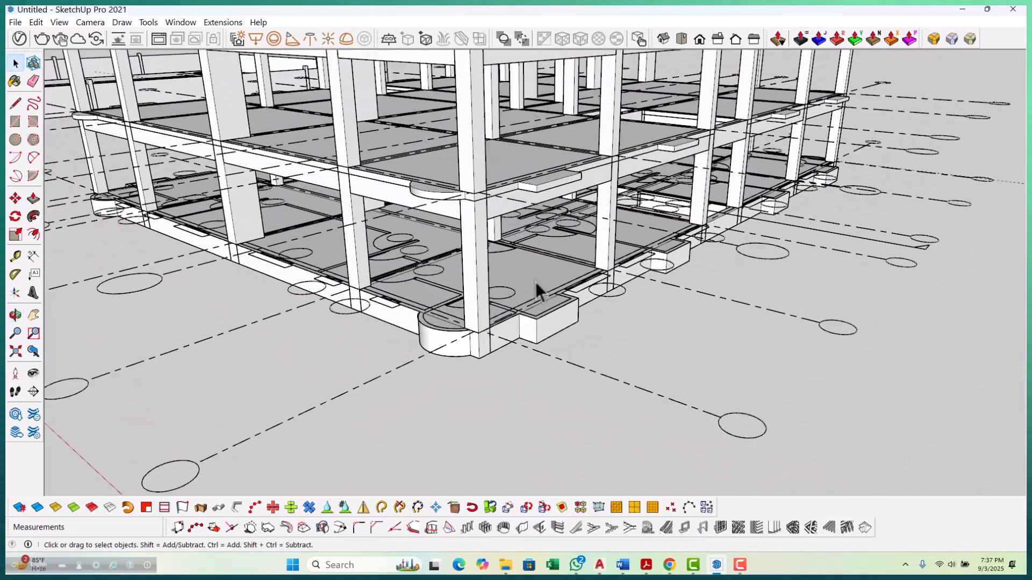
Select the floor slab groups on every level of the building, from the base to the roof, and hide them.
left_click(539, 344)
middle_click_drag(541, 380, 545, 329)
scroll(544, 329, "up", 3)
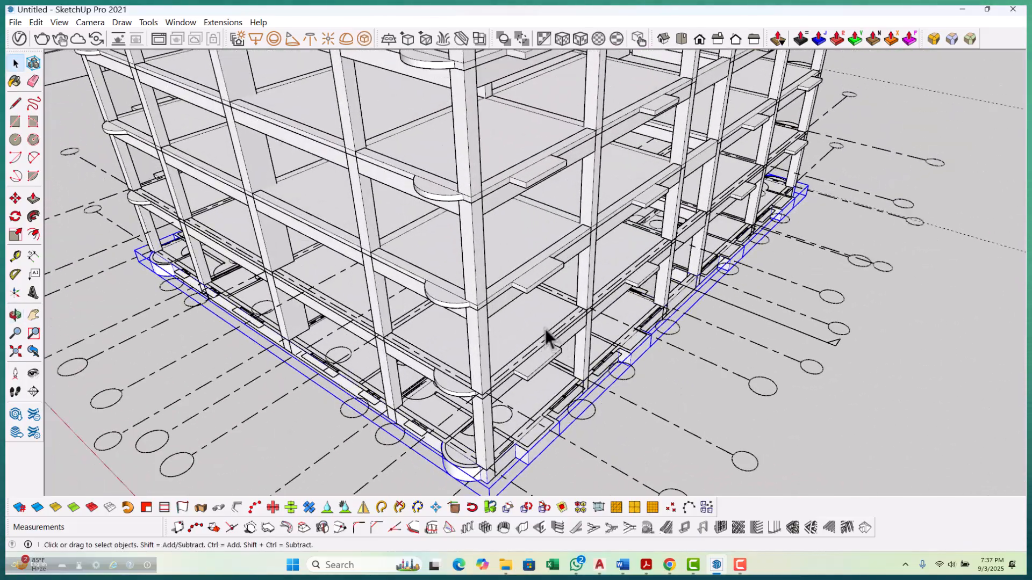
left_click(527, 331, "shift")
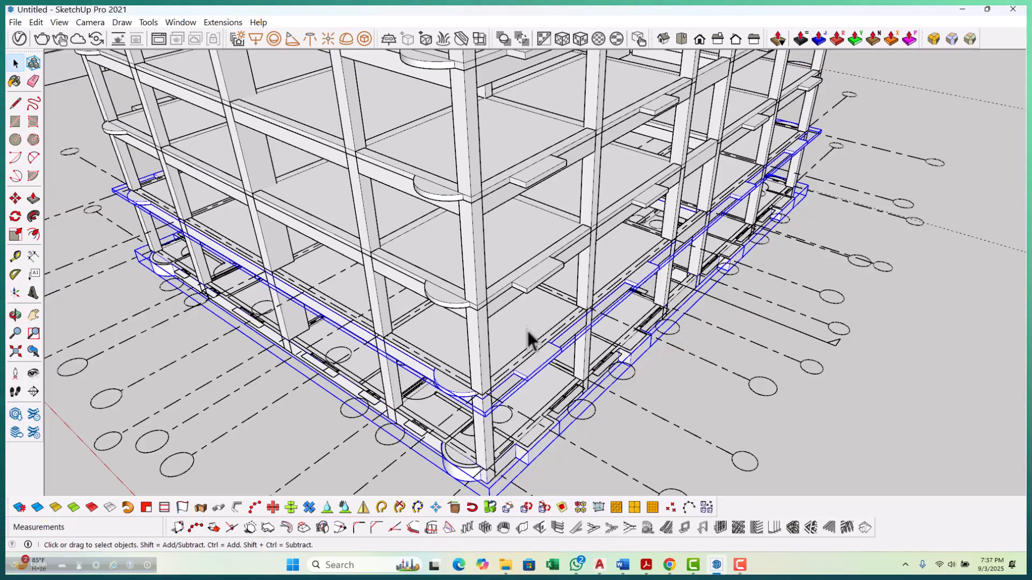
left_click(511, 217, "shift")
scroll(490, 373, "down", 3)
scroll(495, 184, "down", 2)
scroll(502, 195, "up", 2)
scroll(458, 371, "down", 1)
scroll(493, 145, "down", 2)
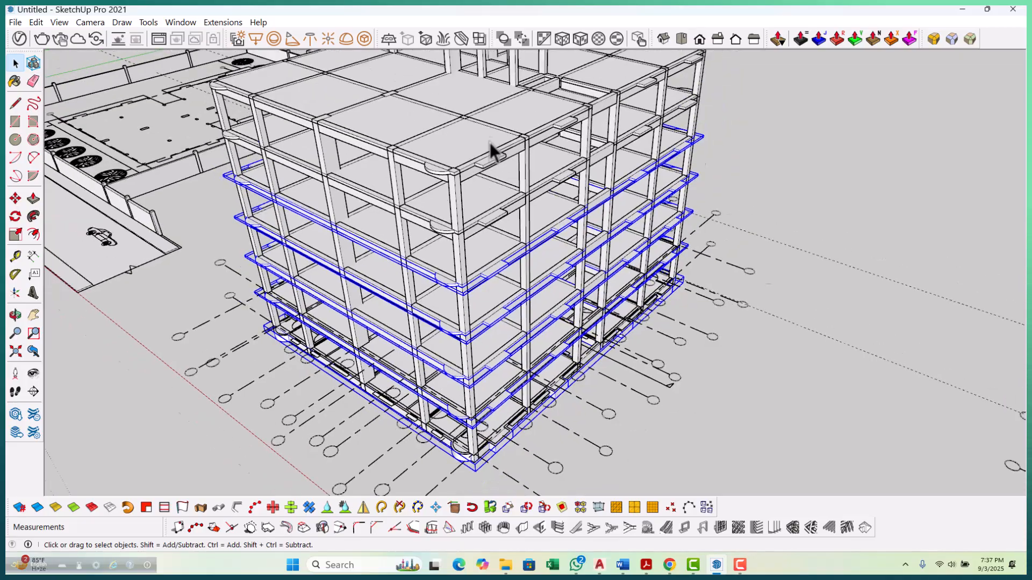
scroll(486, 166, "up", 2)
scroll(470, 215, "down", 2)
scroll(462, 207, "up", 1)
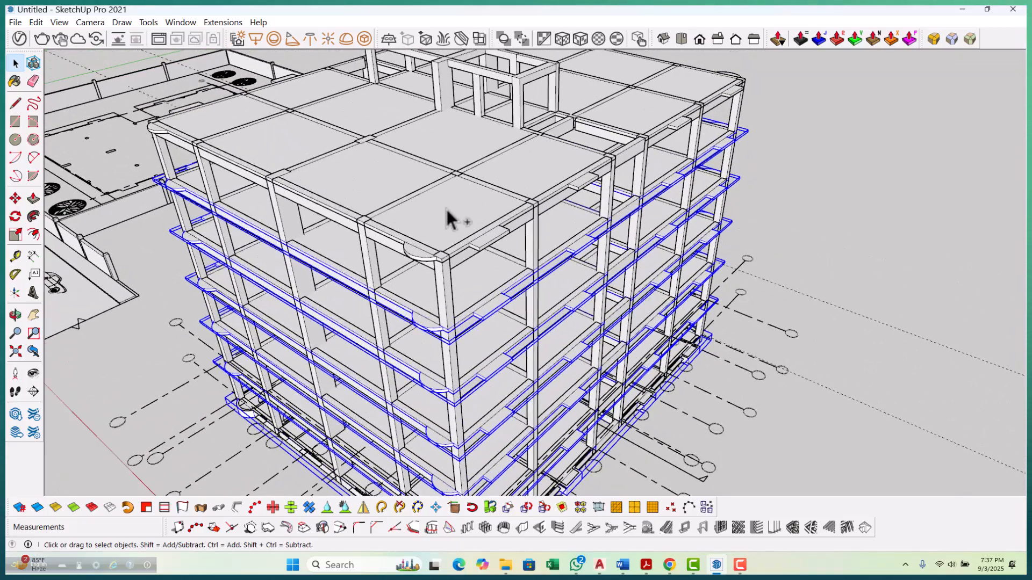
middle_click_drag(550, 324, 530, 267)
scroll(459, 218, "up", 2)
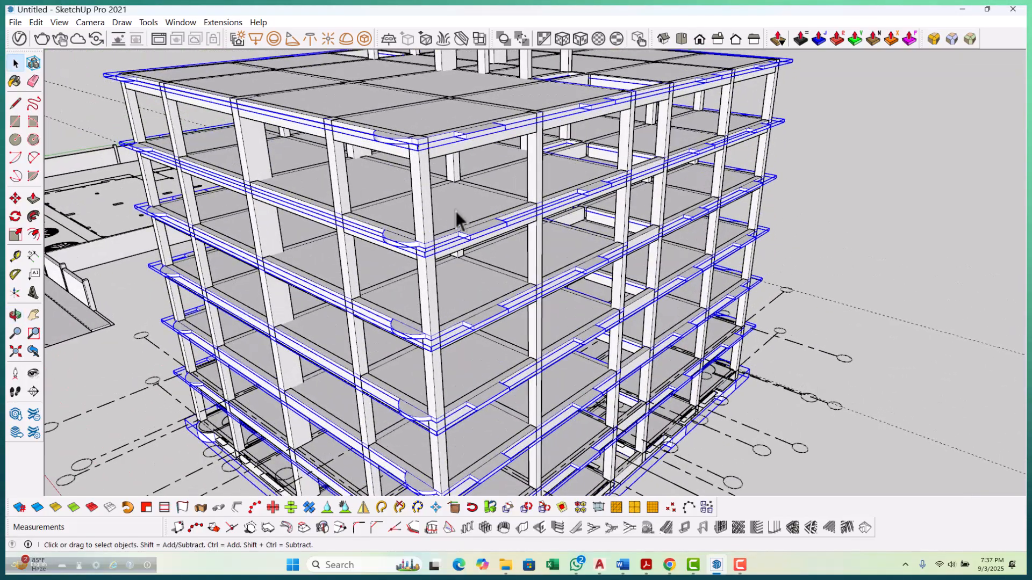
right_click(456, 211)
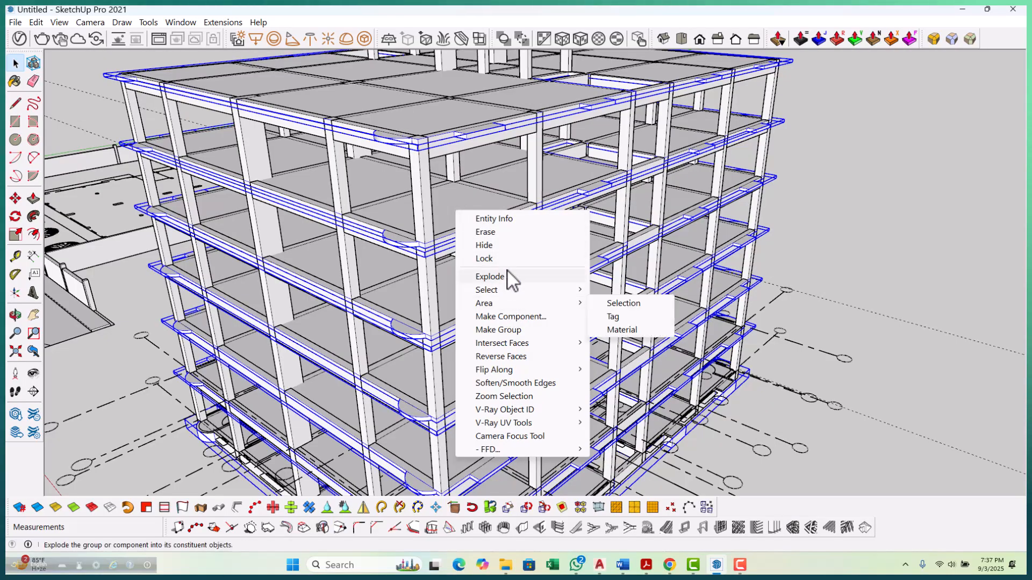
left_click(504, 245)
scroll(541, 295, "down", 5)
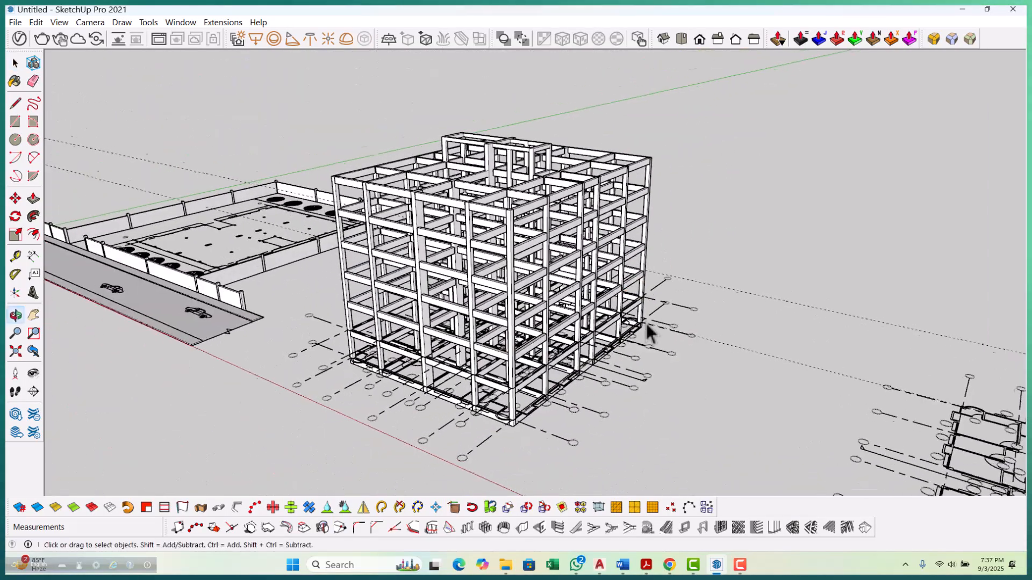
scroll(591, 387, "up", 3)
scroll(376, 365, "down", 5)
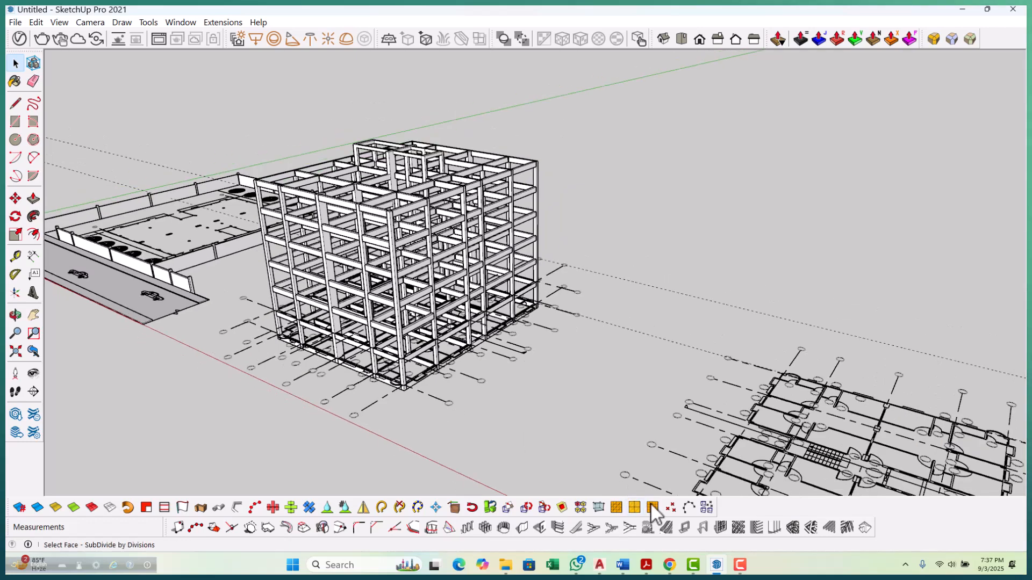
Switch to the 2025 BATCH 01 STRUCTURE drawing in AutoCAD, maximise its window and locate the footing layout plan.
mouse_move(599, 564)
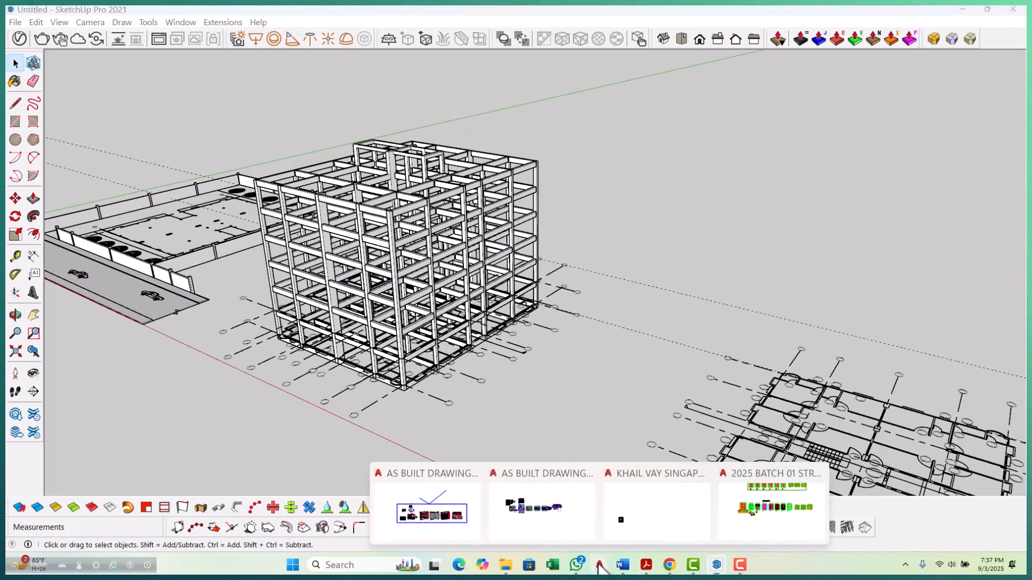
left_click(754, 490)
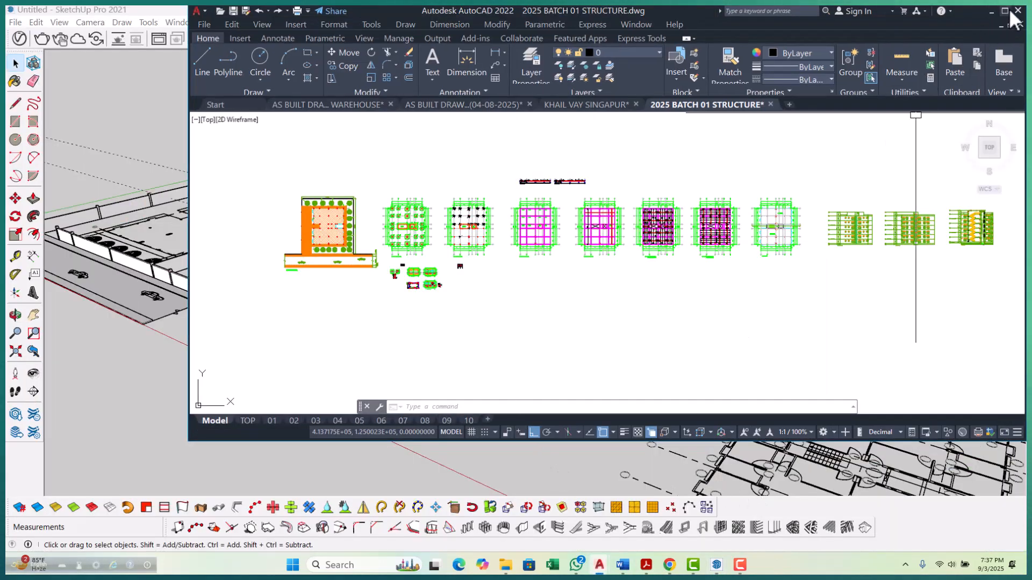
left_click(1009, 12)
scroll(374, 271, "up", 4)
middle_click_drag(374, 271, 349, 344)
scroll(349, 344, "down", 4)
scroll(317, 192, "up", 4)
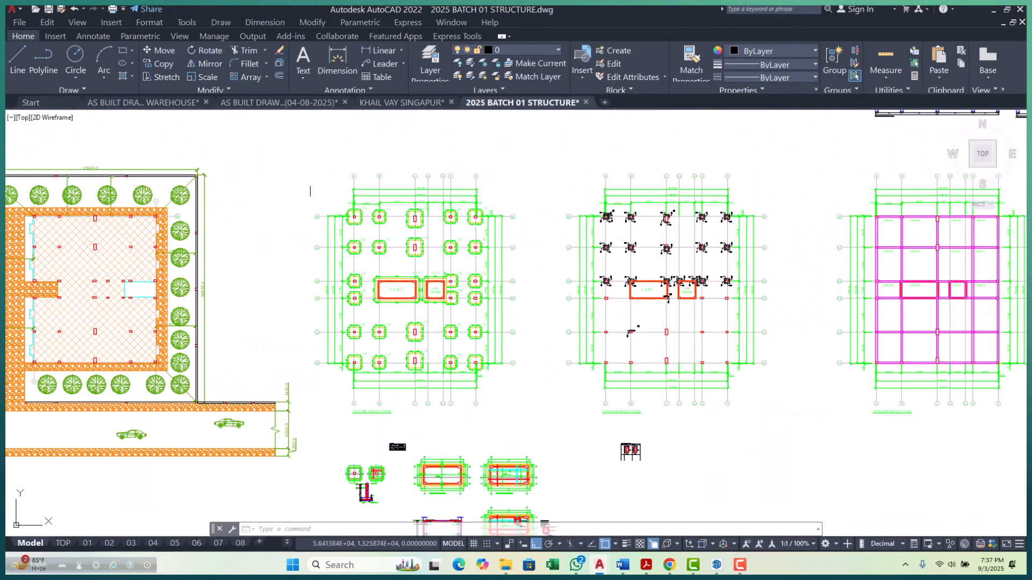
Write the entire footing layout plan out with WBLOCK to a drawing named FOOTING LAYOUT PLAN in the SKETCHUP 3D folder.
left_click(302, 154)
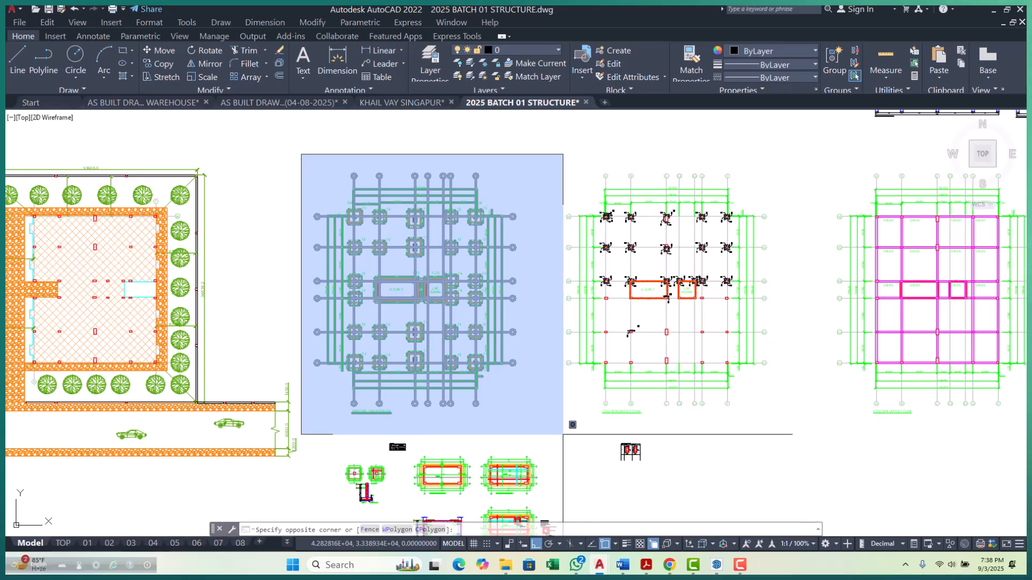
left_click(562, 434)
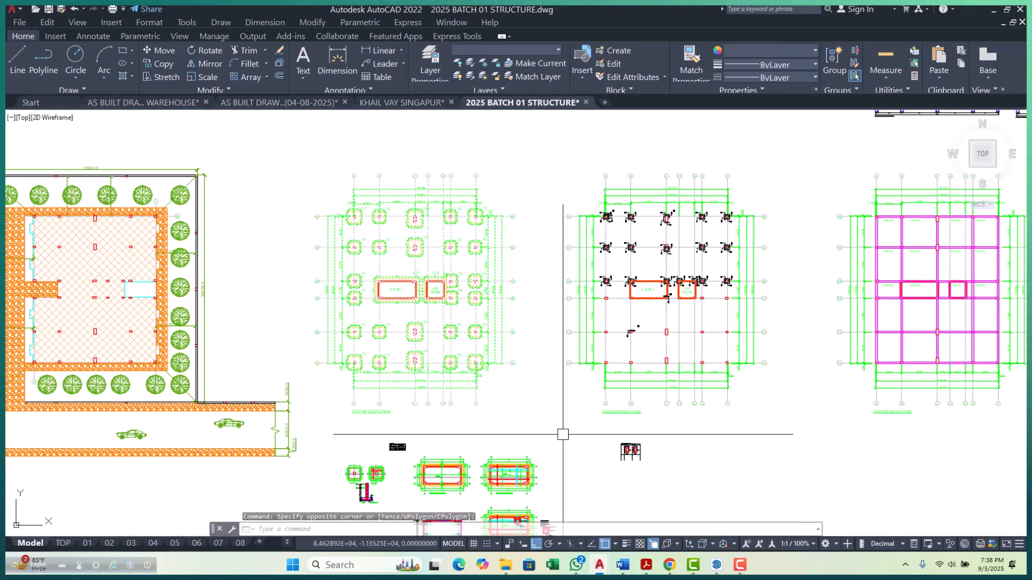
type("w")
key("Return")
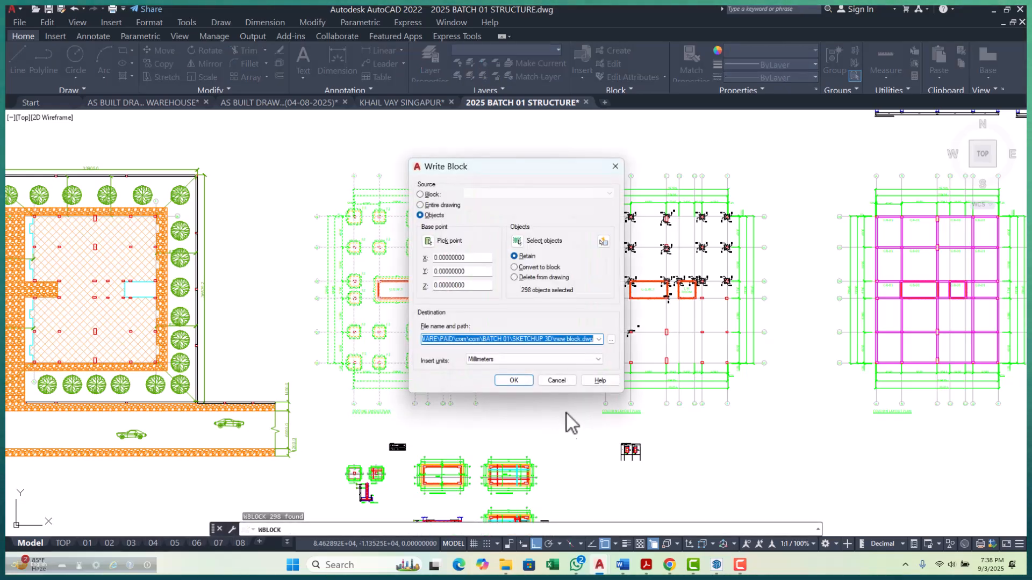
left_click(611, 340)
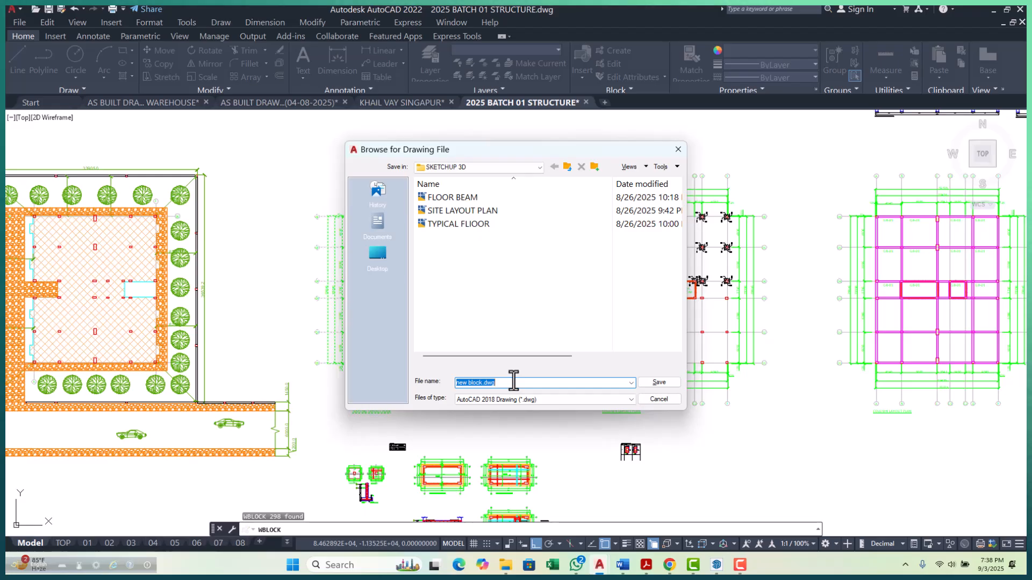
type("FOOT")
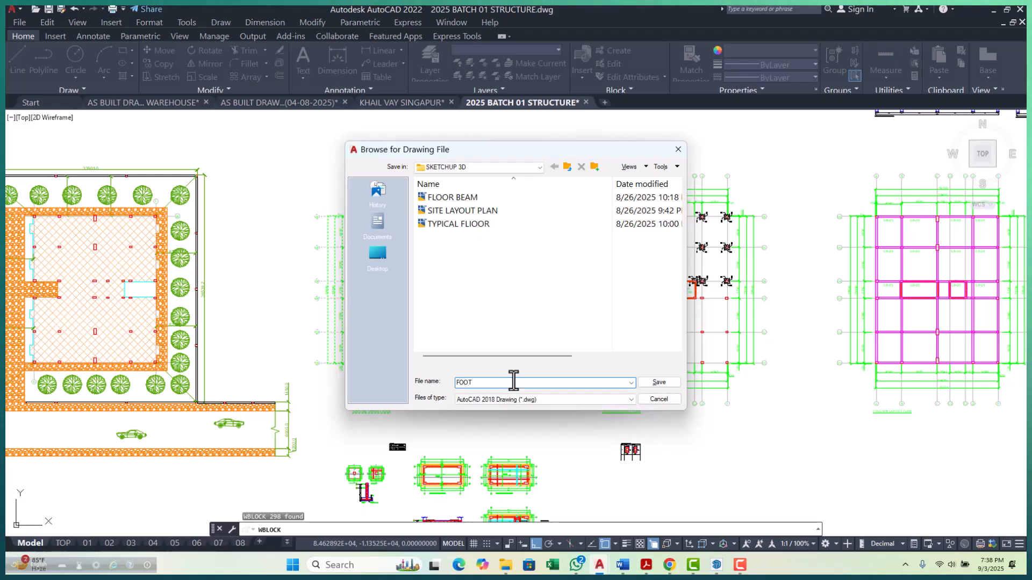
type("ING LAYOUT PLAN")
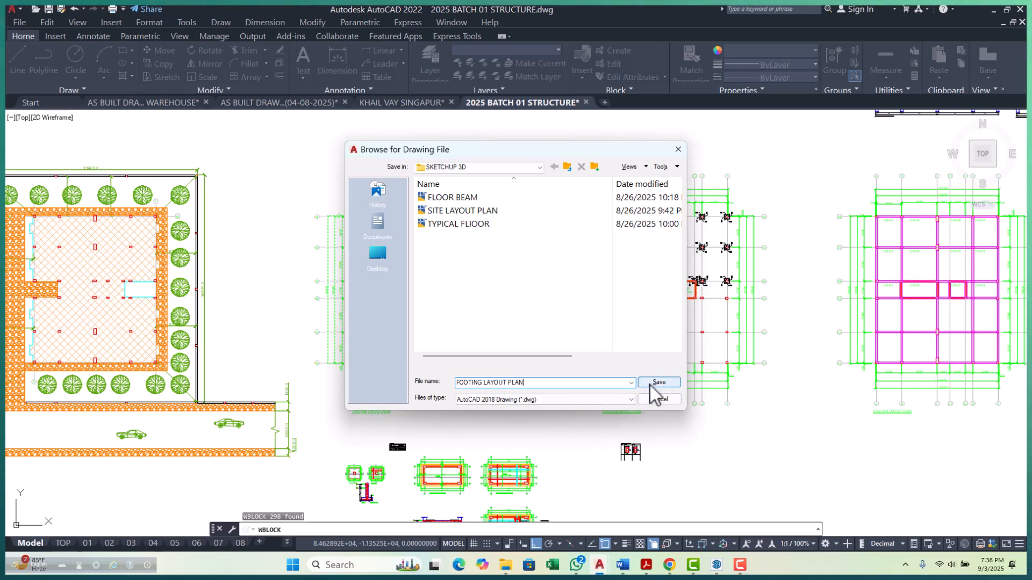
left_click(658, 381)
key("Tab")
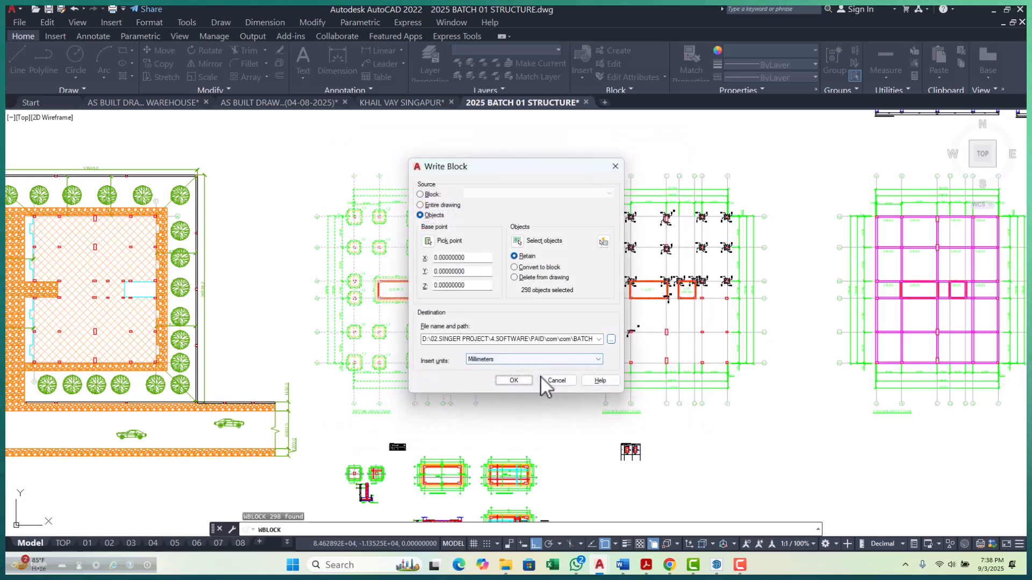
left_click(514, 380)
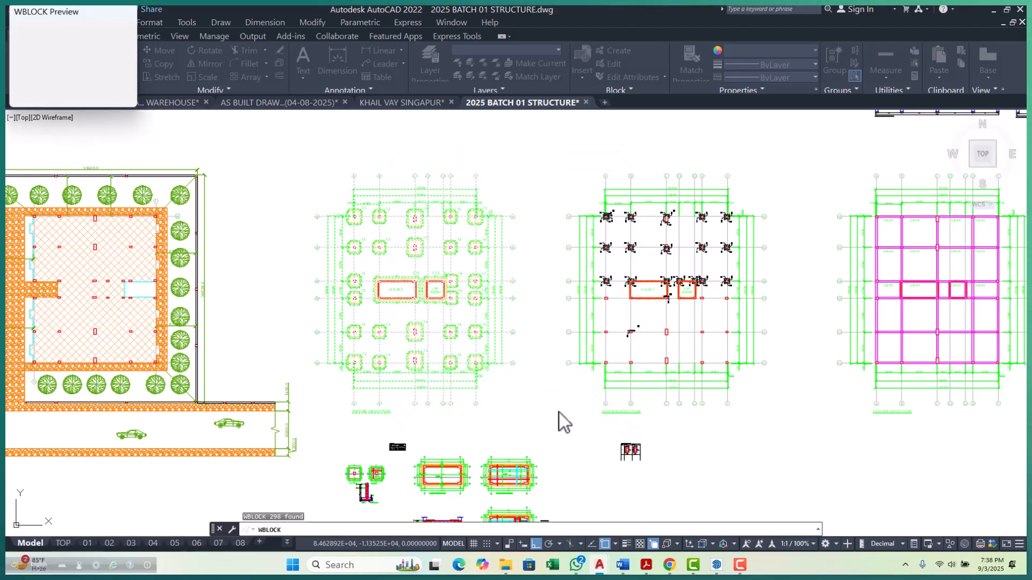
left_click(559, 412)
key("Escape")
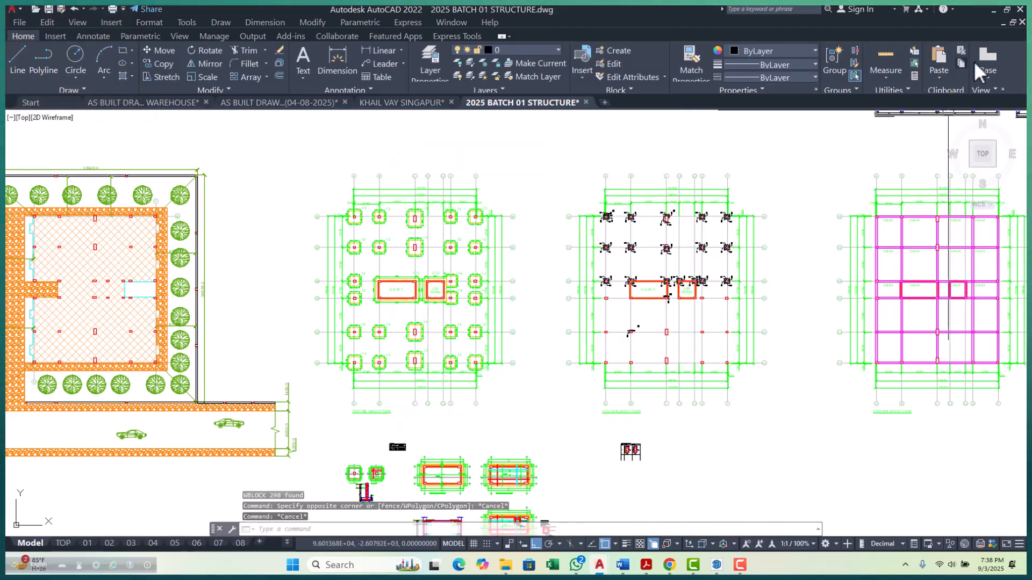
Switch from AutoCAD back to the SketchUp model of the building frame.
left_click(993, 10)
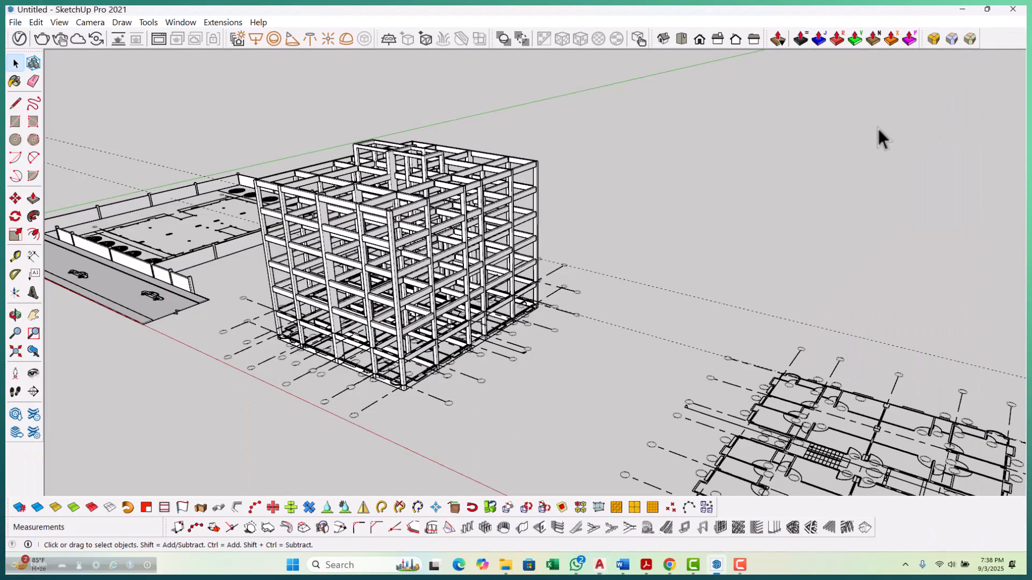
left_click(16, 22)
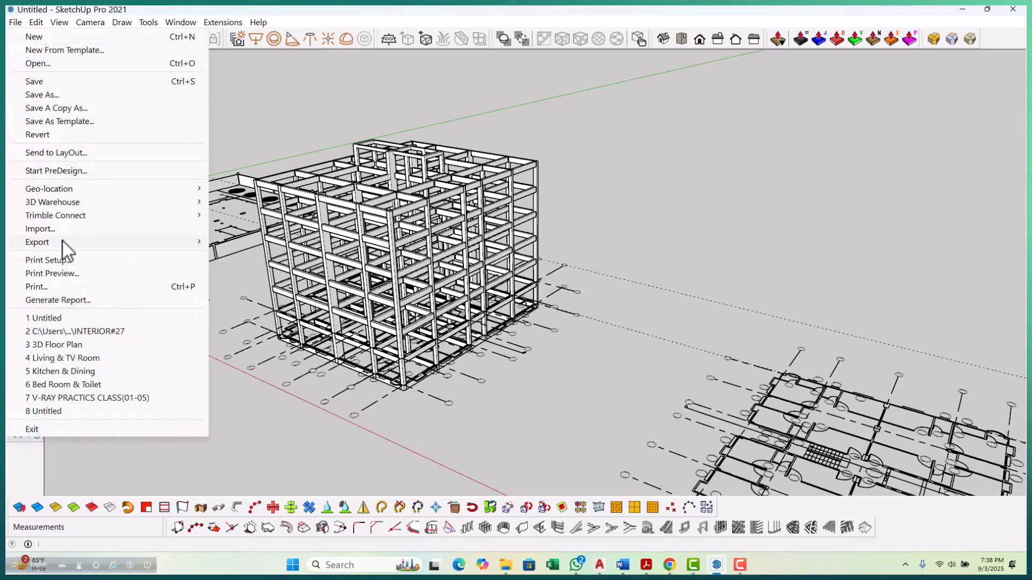
mouse_move(63, 241)
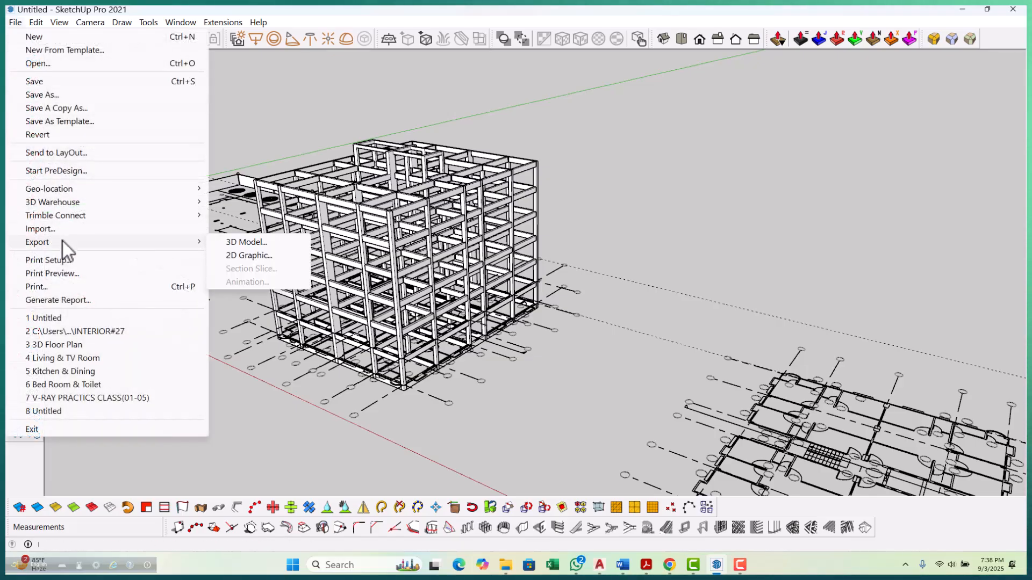
left_click(263, 256)
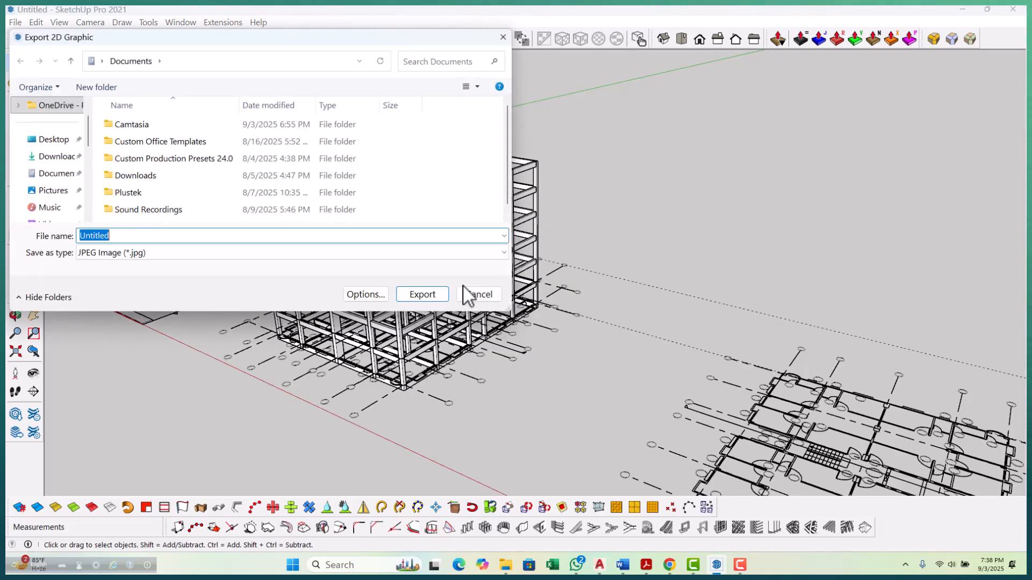
scroll(33, 199, "down", 5)
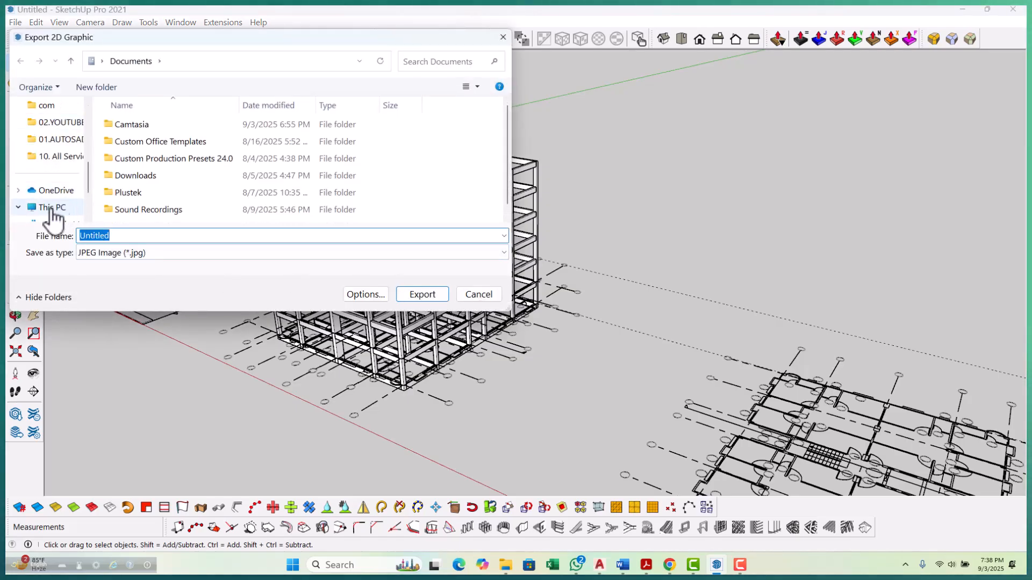
left_click(51, 209)
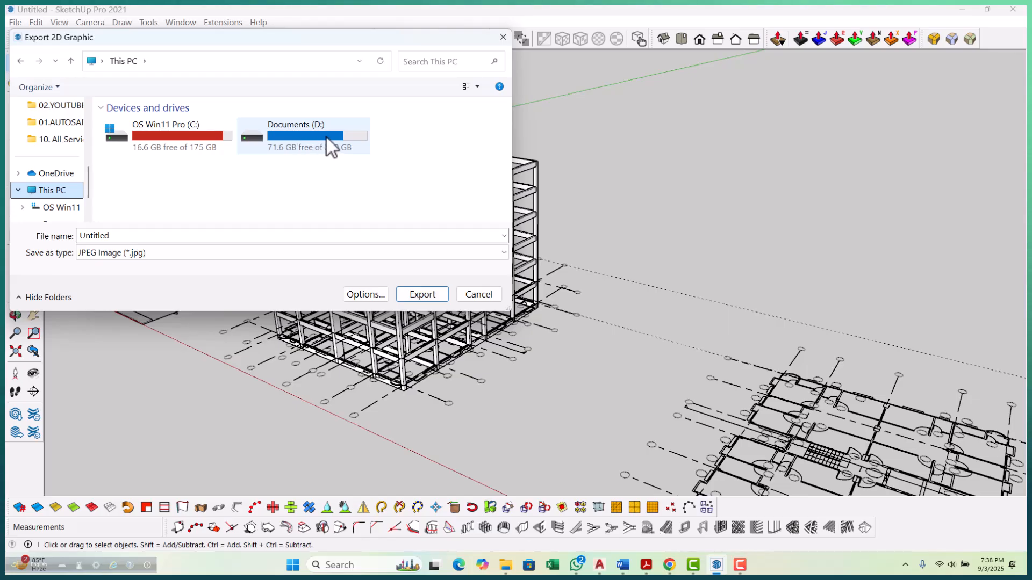
double_click(326, 137)
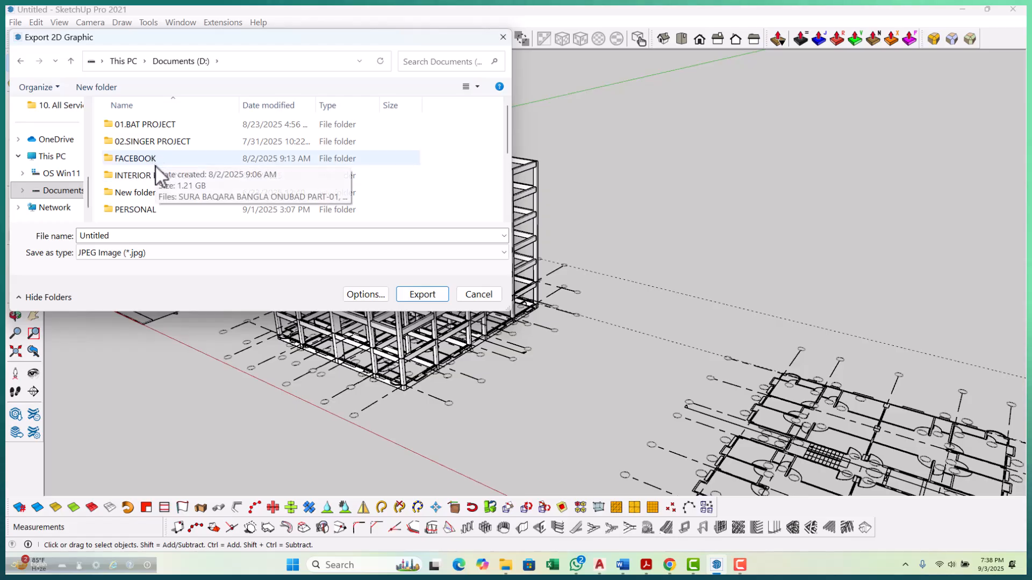
double_click(163, 144)
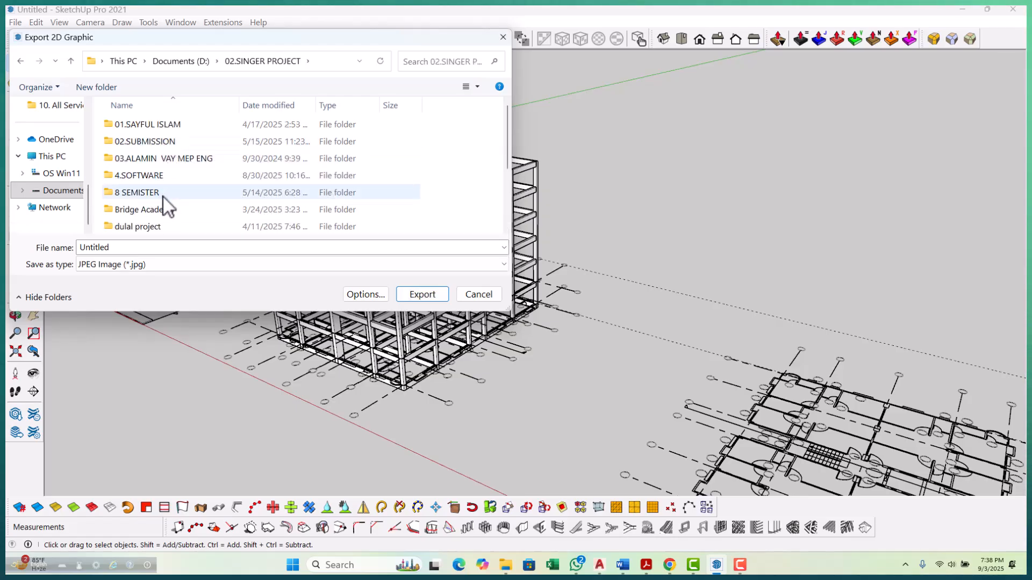
double_click(181, 178)
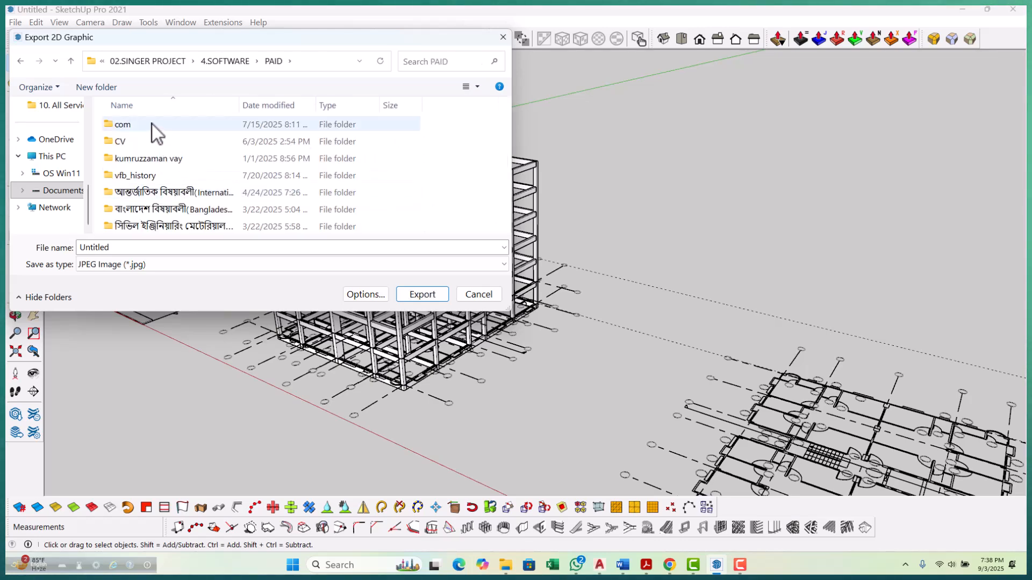
double_click(152, 124)
double_click(153, 124)
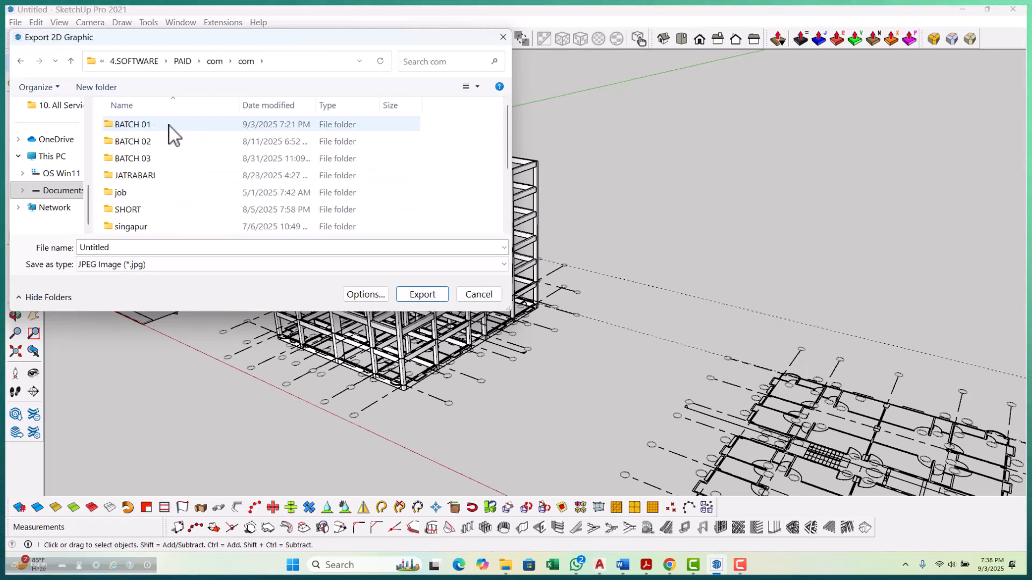
double_click(169, 127)
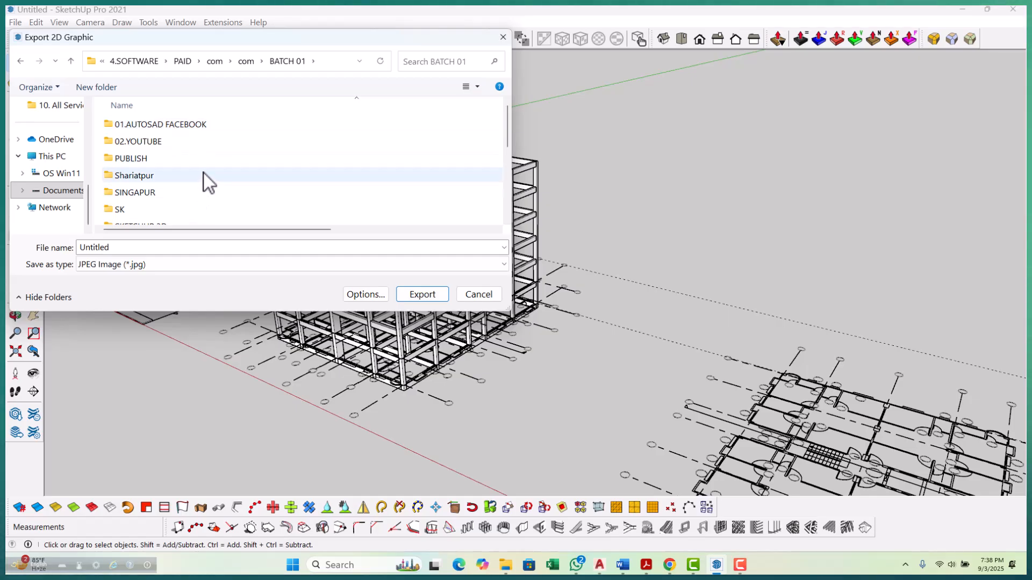
scroll(204, 173, "down", 1)
double_click(191, 183)
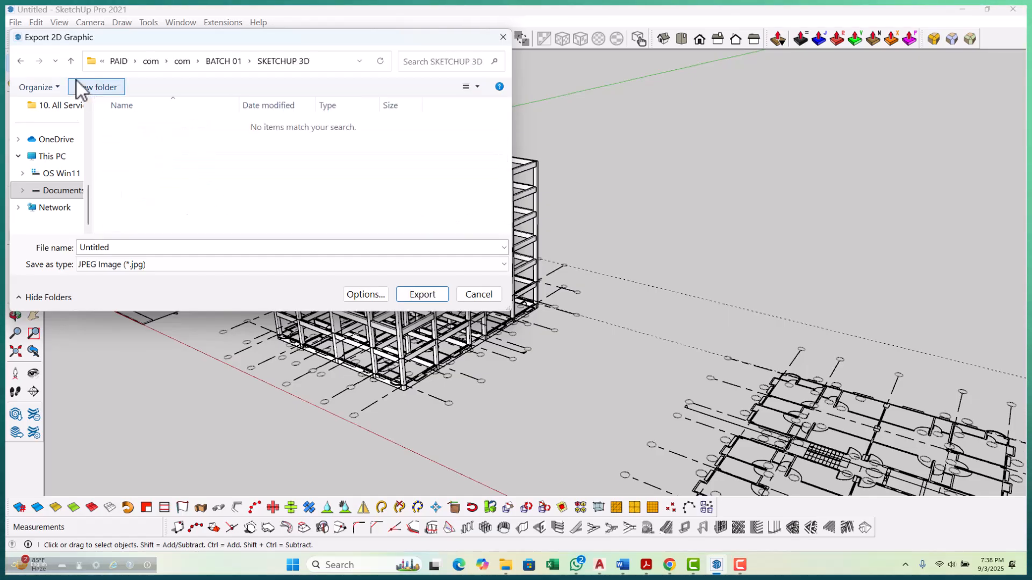
left_click(71, 61)
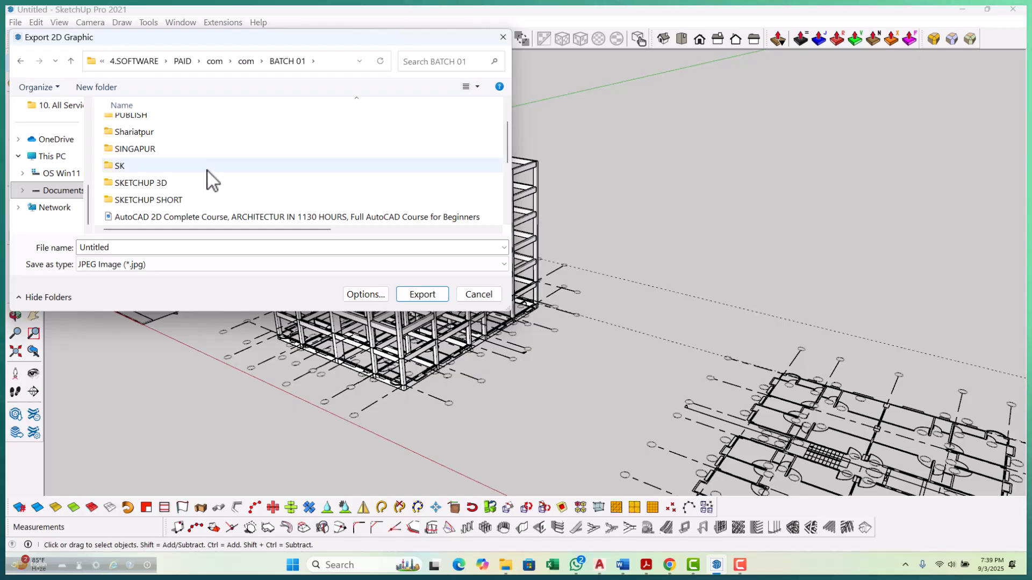
double_click(198, 183)
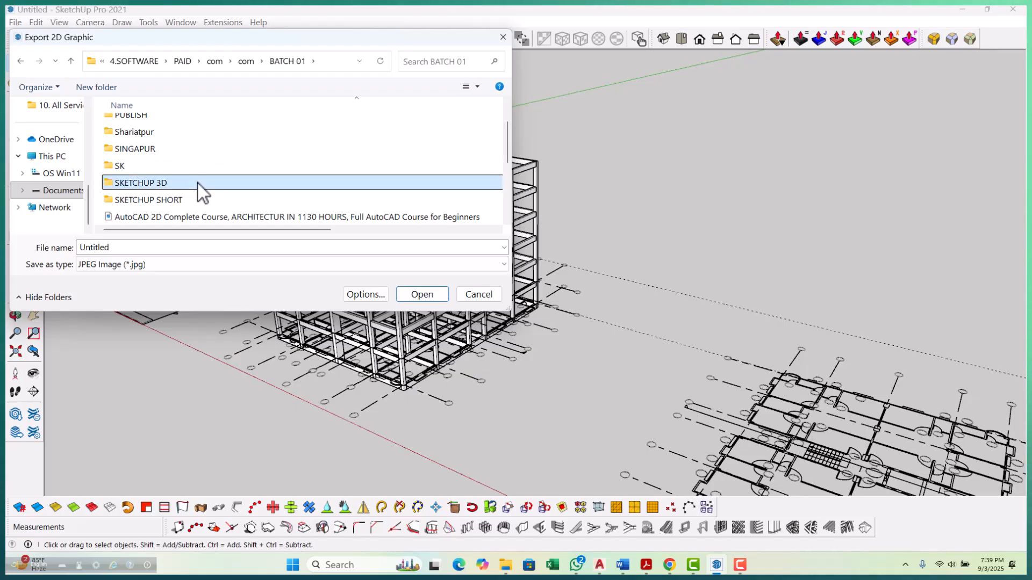
left_click(71, 62)
scroll(161, 186, "down", 1)
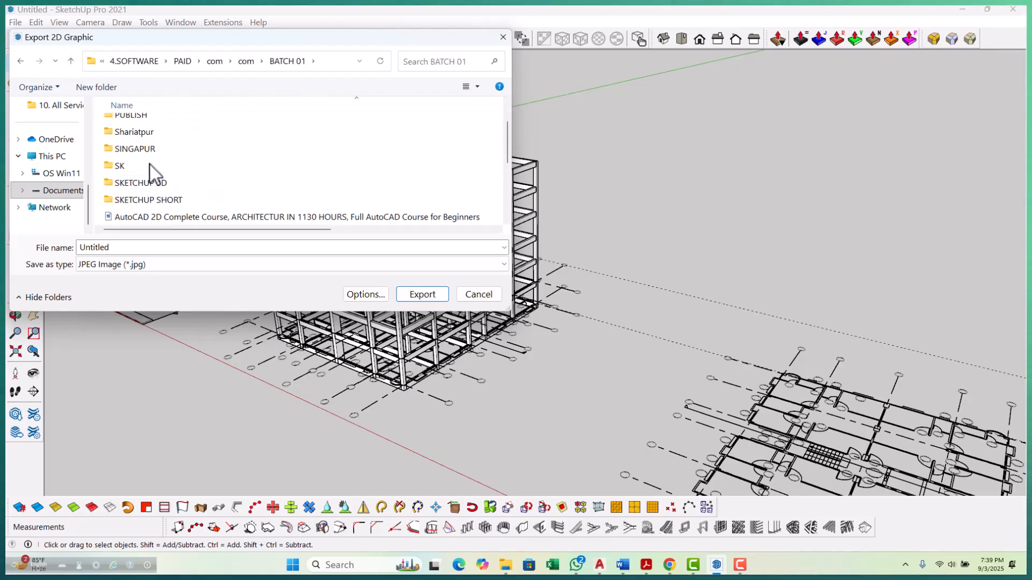
double_click(151, 167)
left_click(72, 63)
scroll(173, 199, "down", 1)
double_click(130, 175)
left_click(72, 62)
scroll(209, 174, "down", 1)
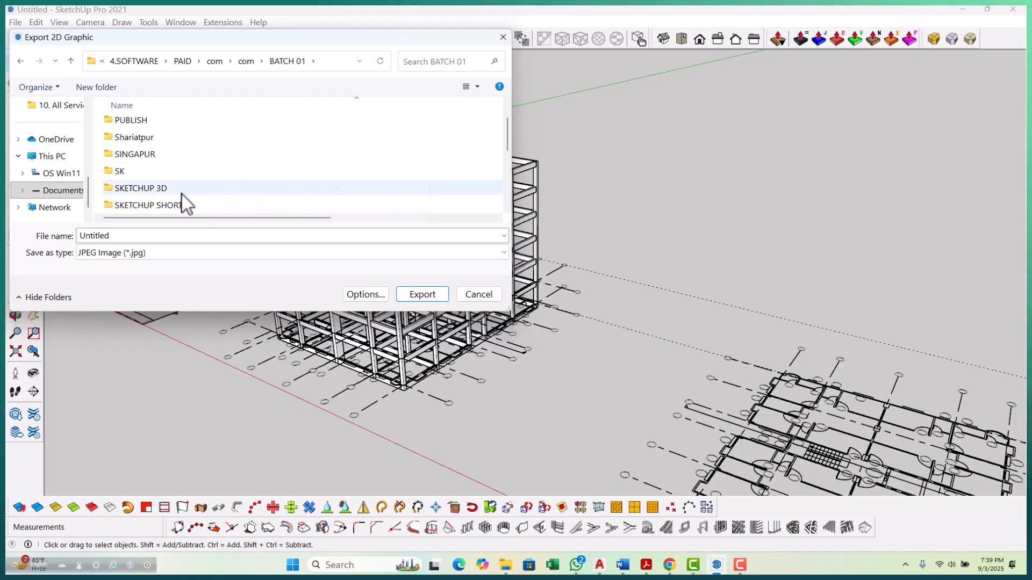
scroll(192, 201, "down", 1)
scroll(183, 177, "up", 1)
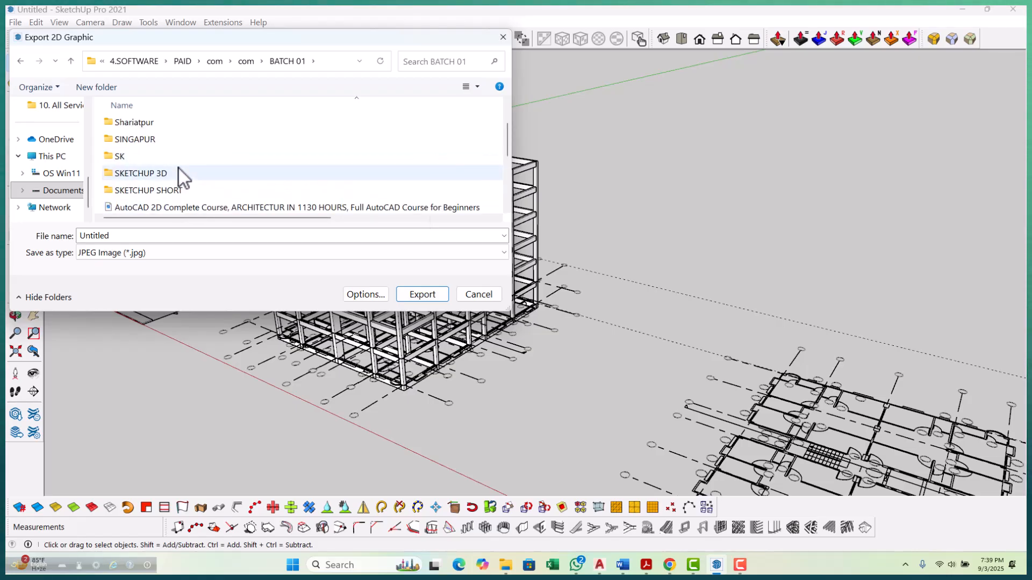
double_click(179, 169)
left_click(72, 62)
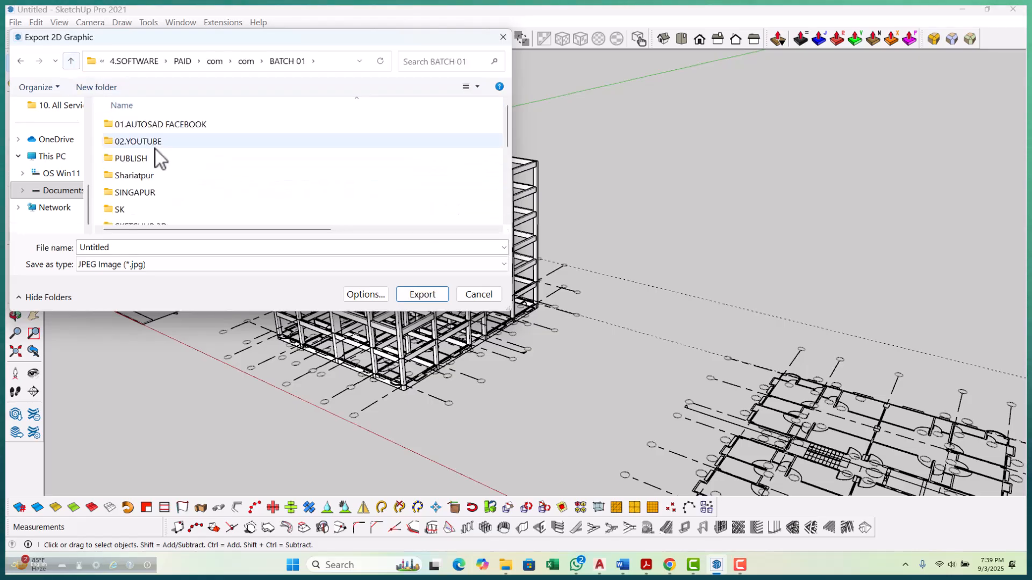
left_click(486, 268)
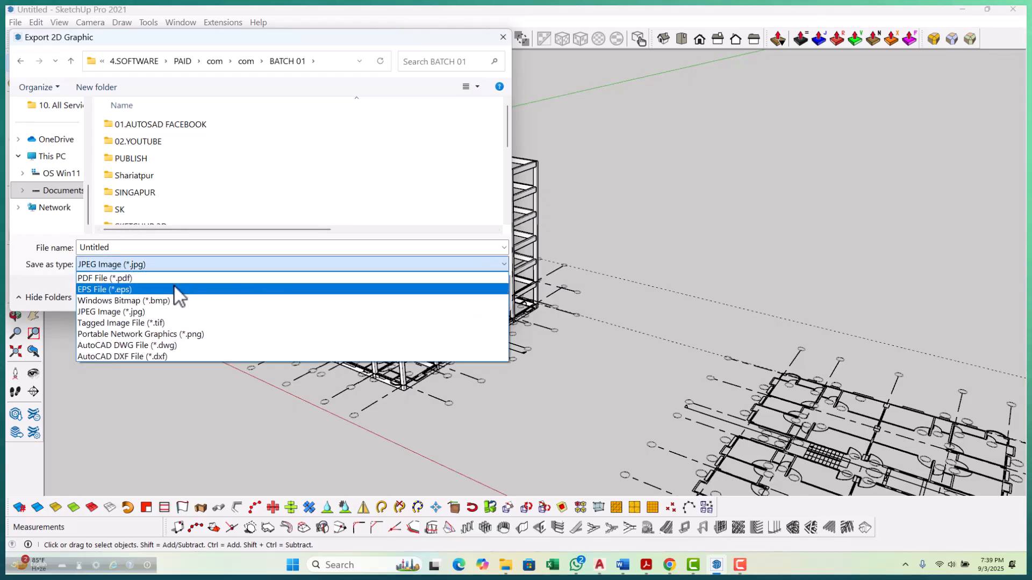
left_click(191, 344)
scroll(177, 209, "down", 2)
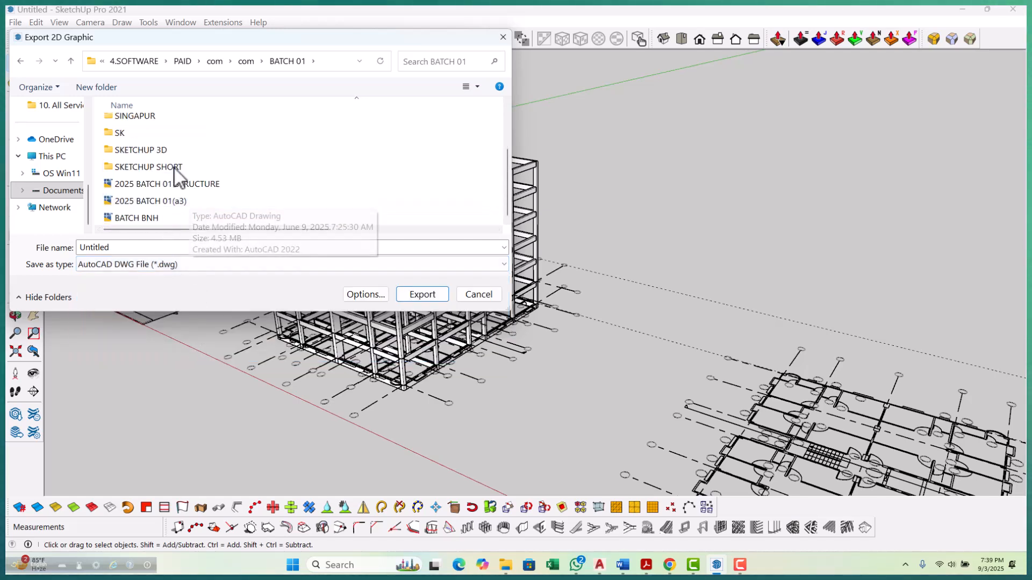
double_click(175, 152)
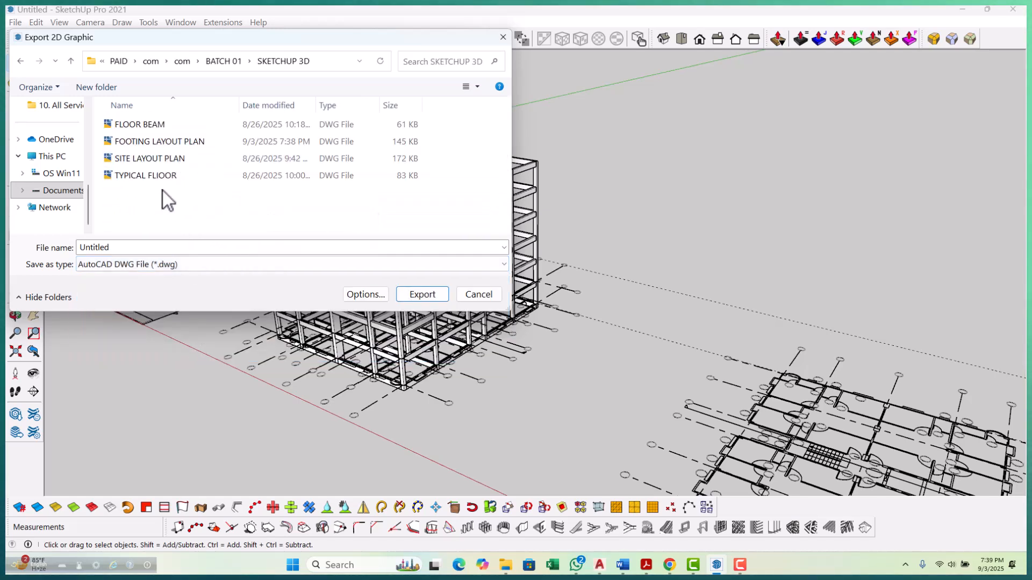
left_click(159, 143)
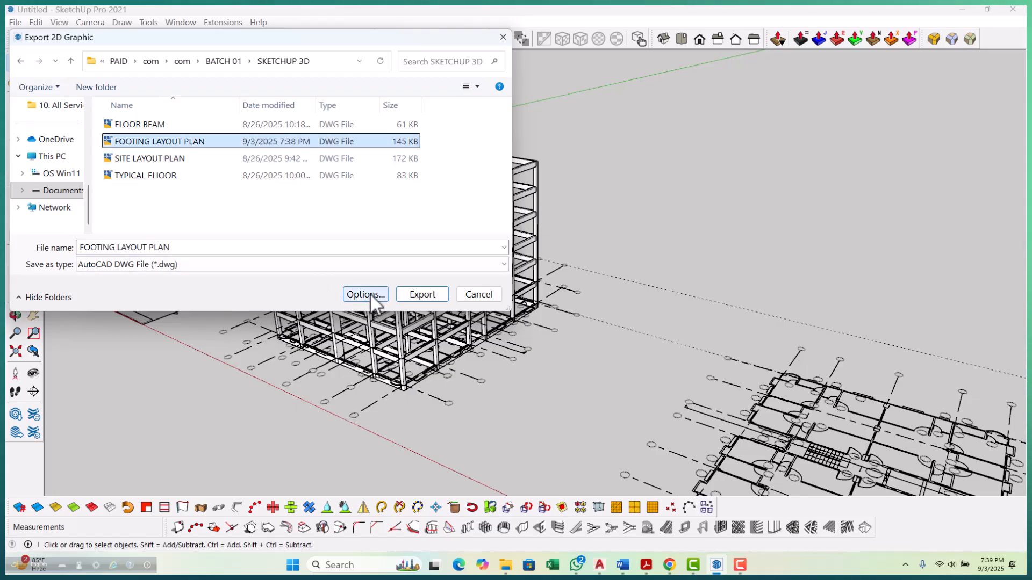
left_click(417, 295)
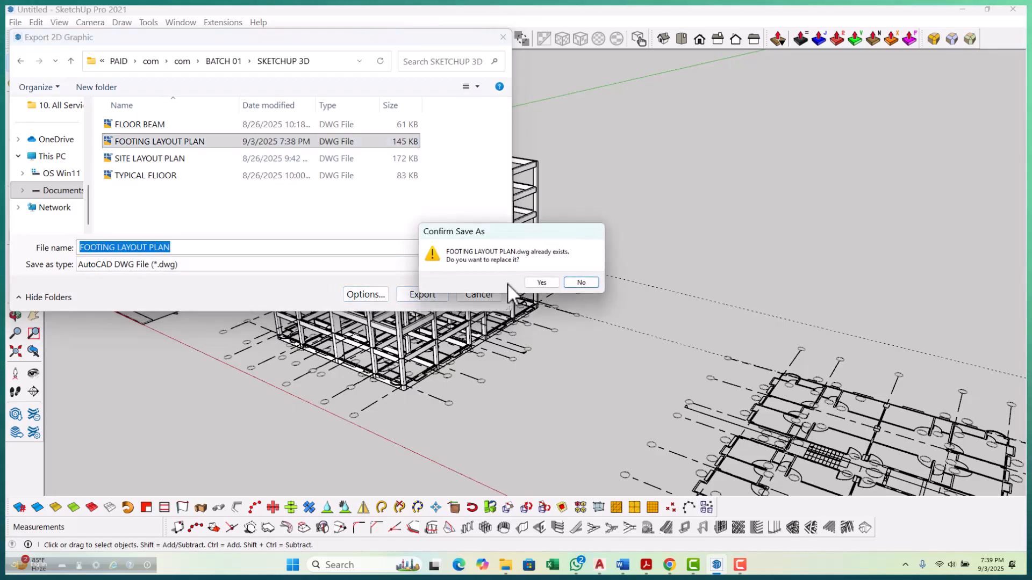
left_click(586, 286)
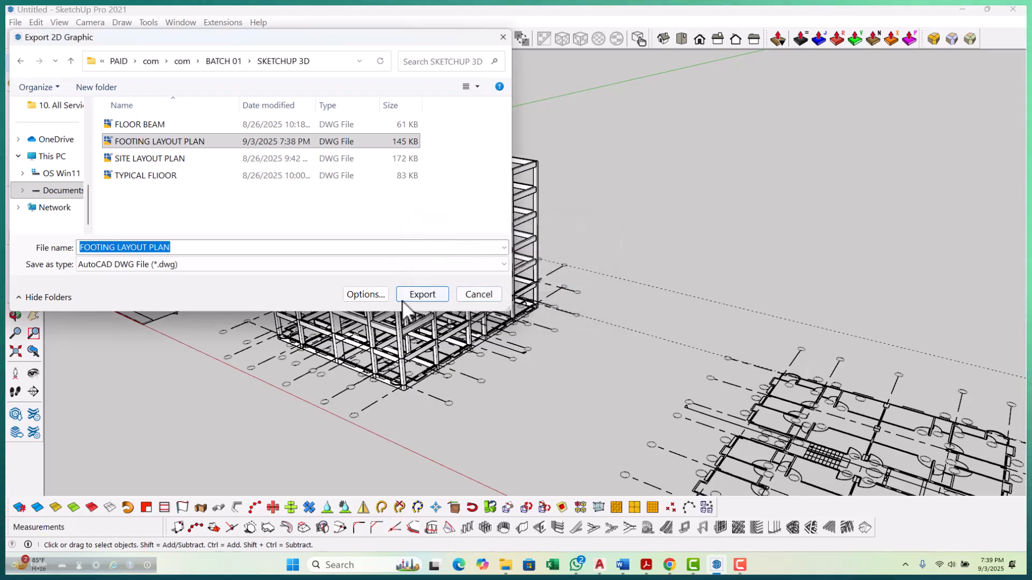
left_click(366, 293)
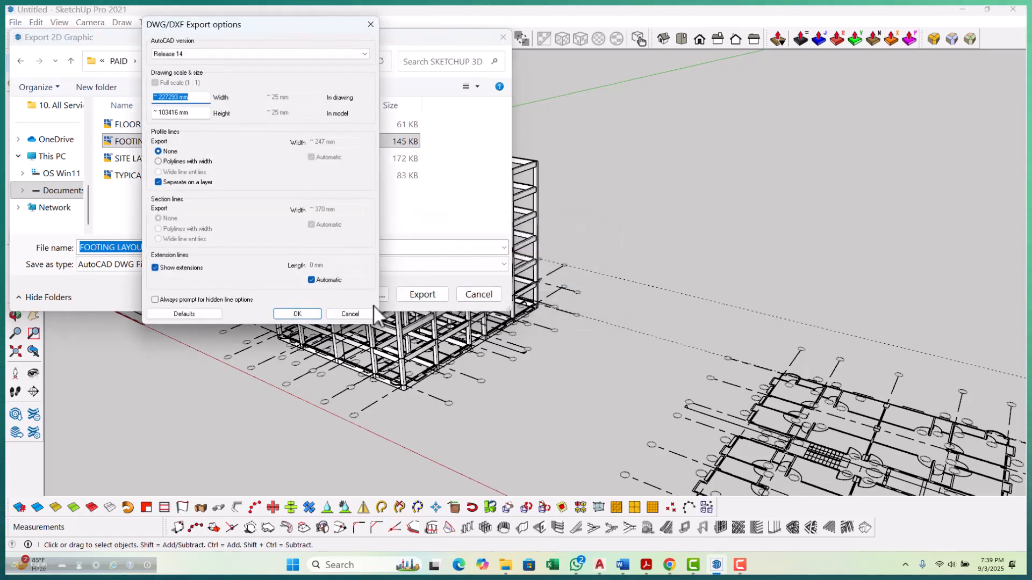
key("Escape")
key("Escape")
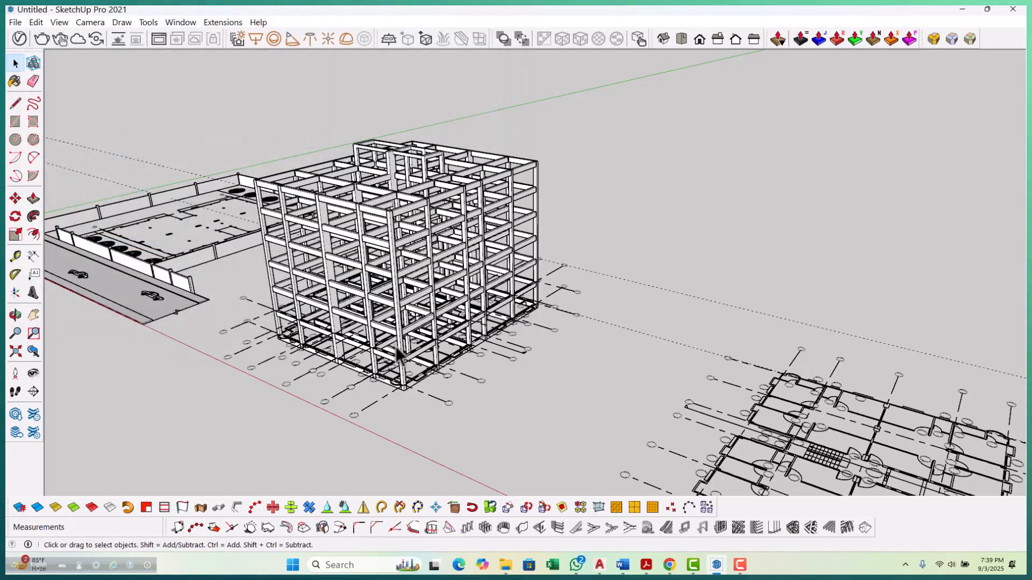
Import the FOOTING LAYOUT PLAN drawing from the SKETCHUP 3D folder into the model.
left_click(16, 22)
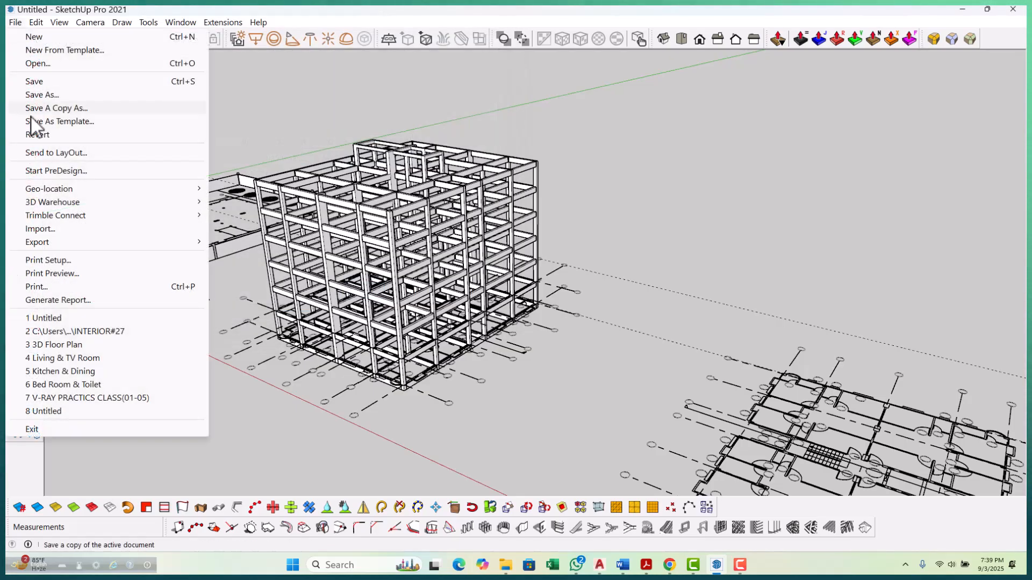
left_click(38, 228)
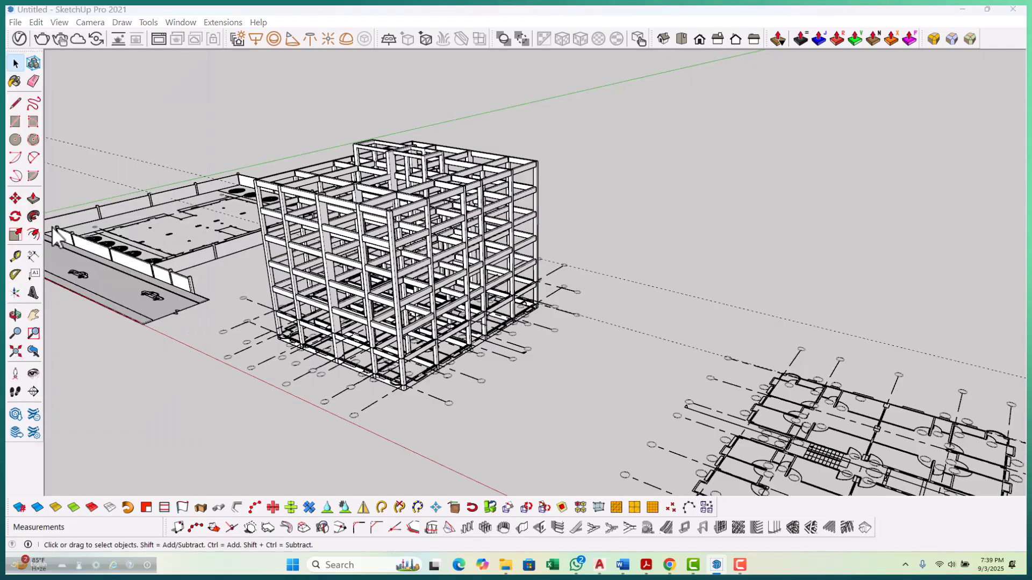
left_click(151, 143)
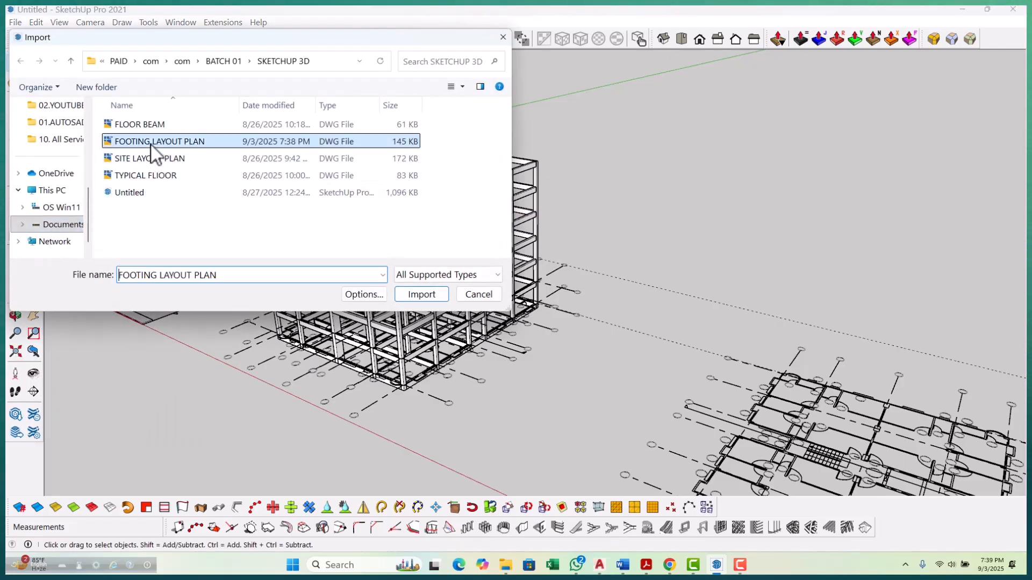
left_click(414, 298)
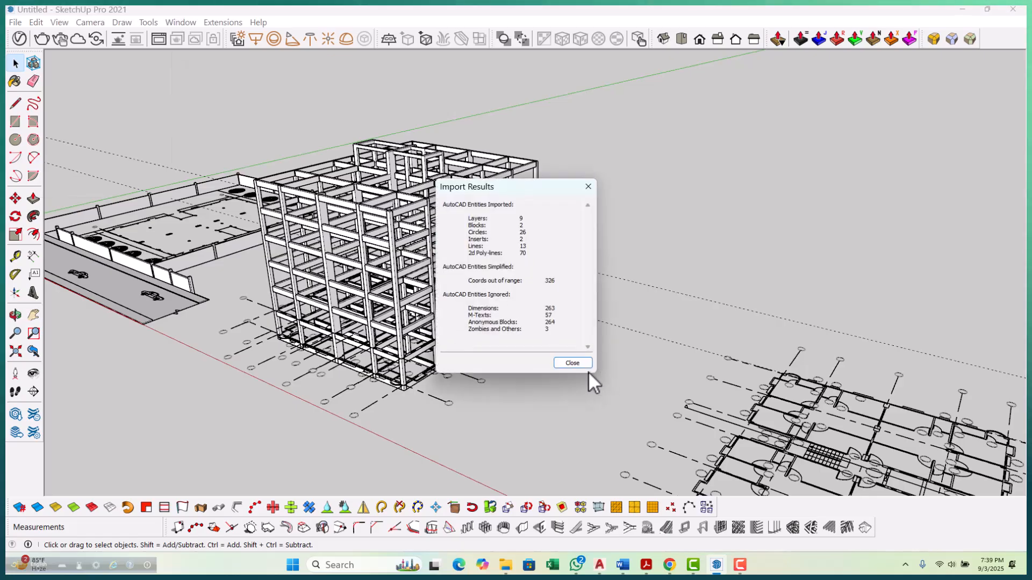
left_click(573, 363)
scroll(571, 366, "down", 2)
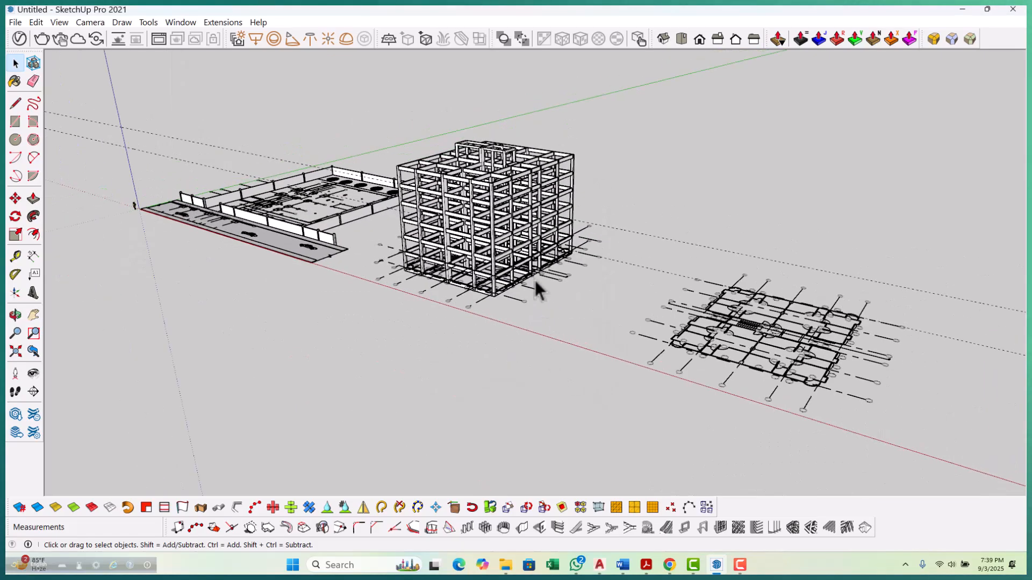
middle_click_drag(541, 297, 576, 376)
scroll(202, 159, "up", 8)
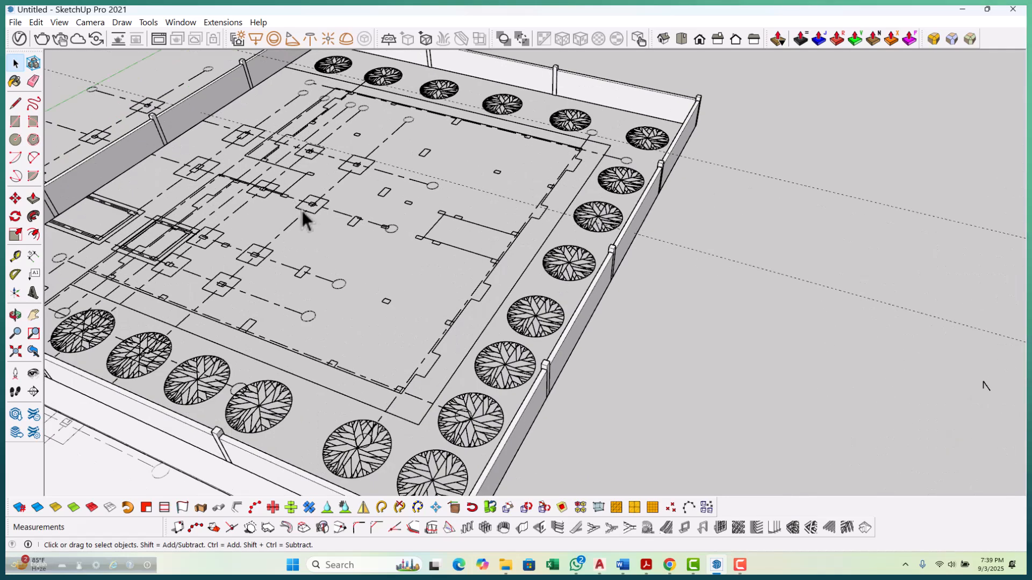
left_click(309, 212)
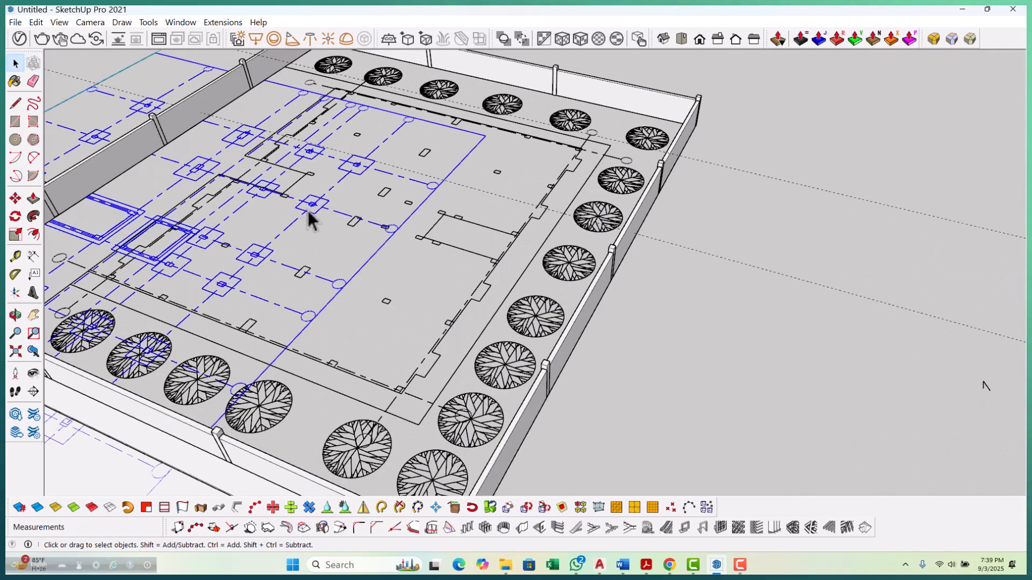
left_click(331, 232)
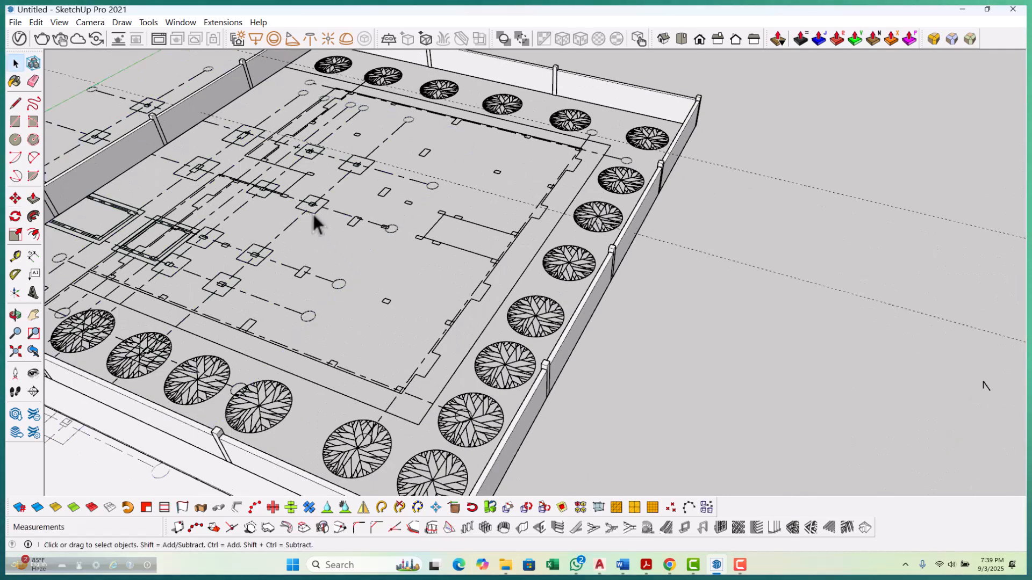
left_click(322, 215)
key("m")
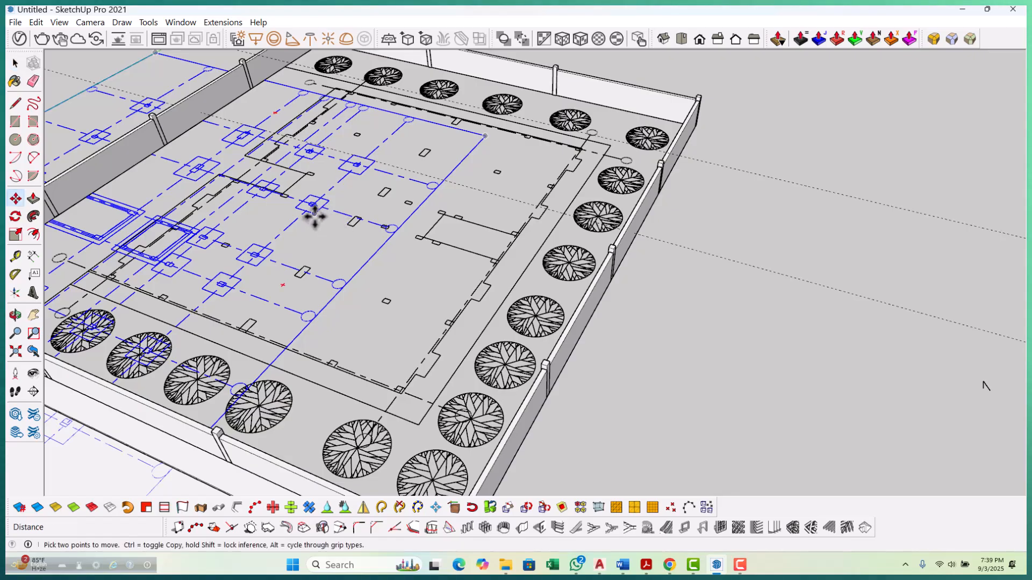
scroll(417, 192, "down", 10)
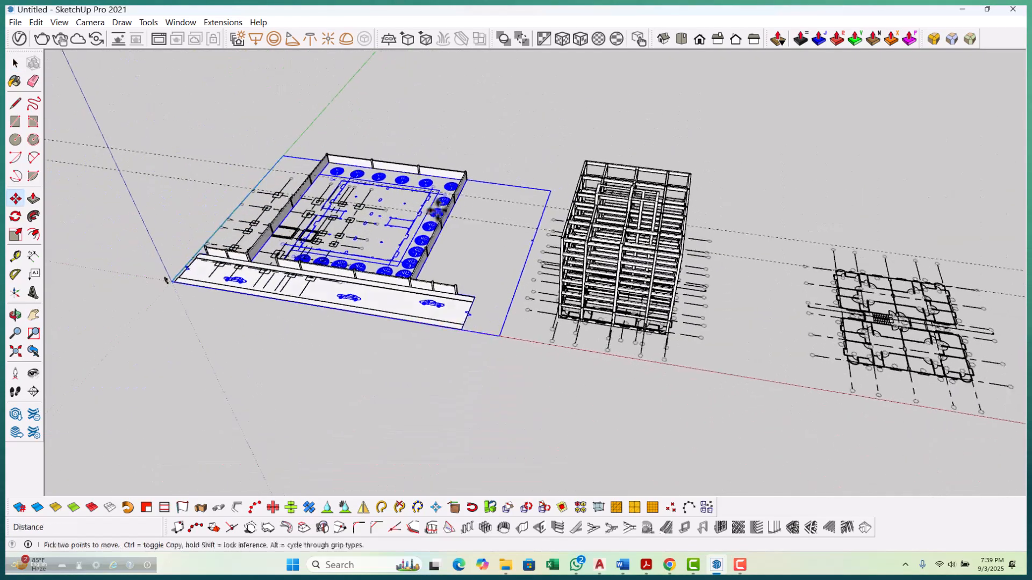
scroll(498, 378, "down", 2)
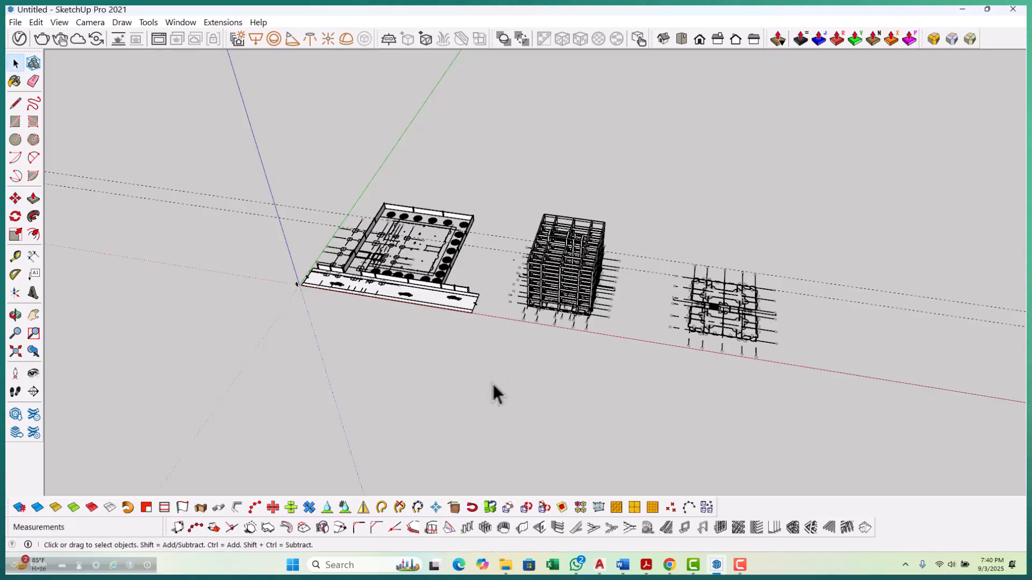
Hide everything in the model except the imported footing layout plan.
middle_click_drag(495, 392, 446, 253)
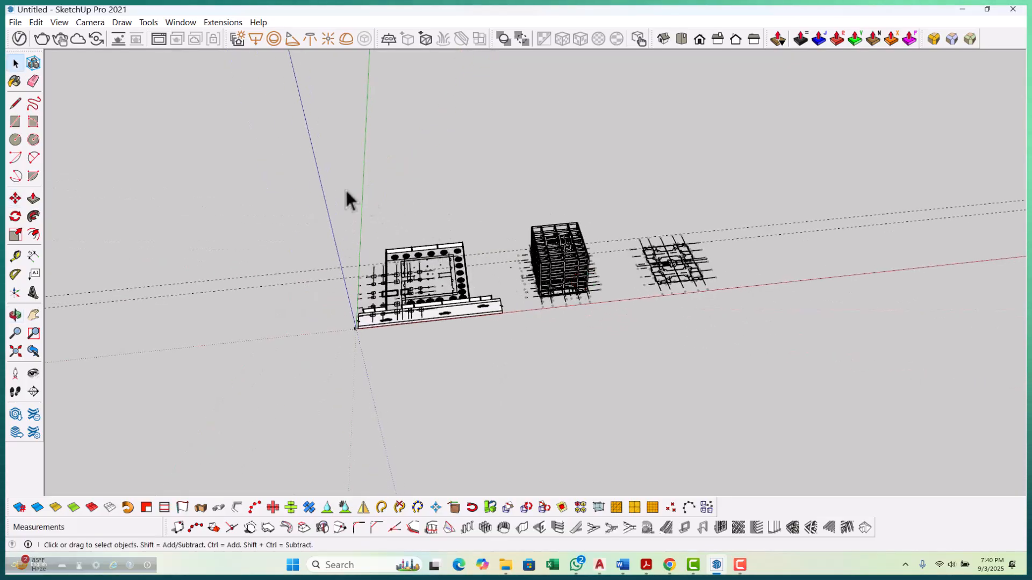
left_click_drag(823, 426, 823, 426)
middle_click_drag(725, 396, 426, 260)
scroll(417, 217, "up", 6)
scroll(409, 243, "up", 4)
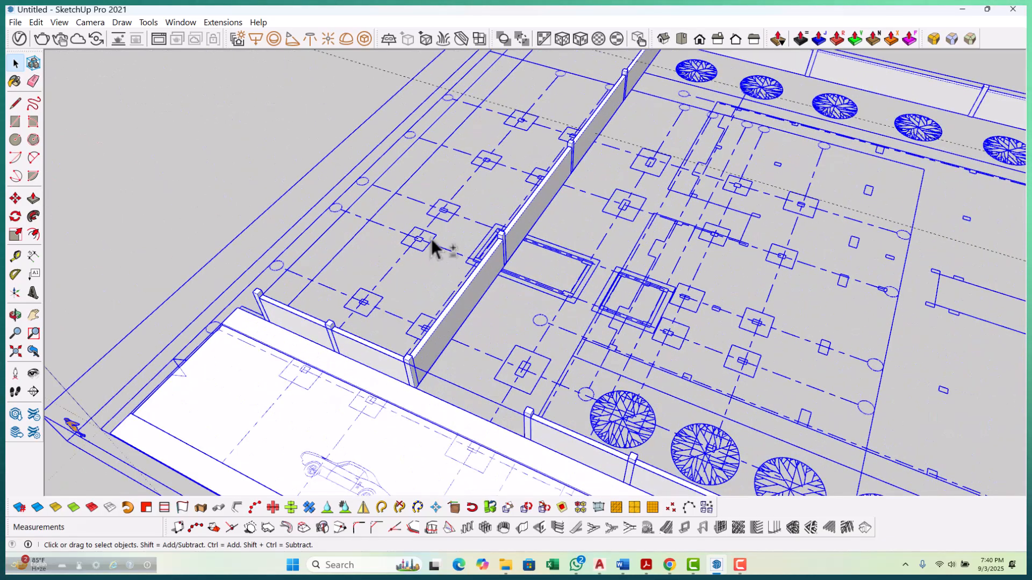
scroll(433, 249, "up", 10)
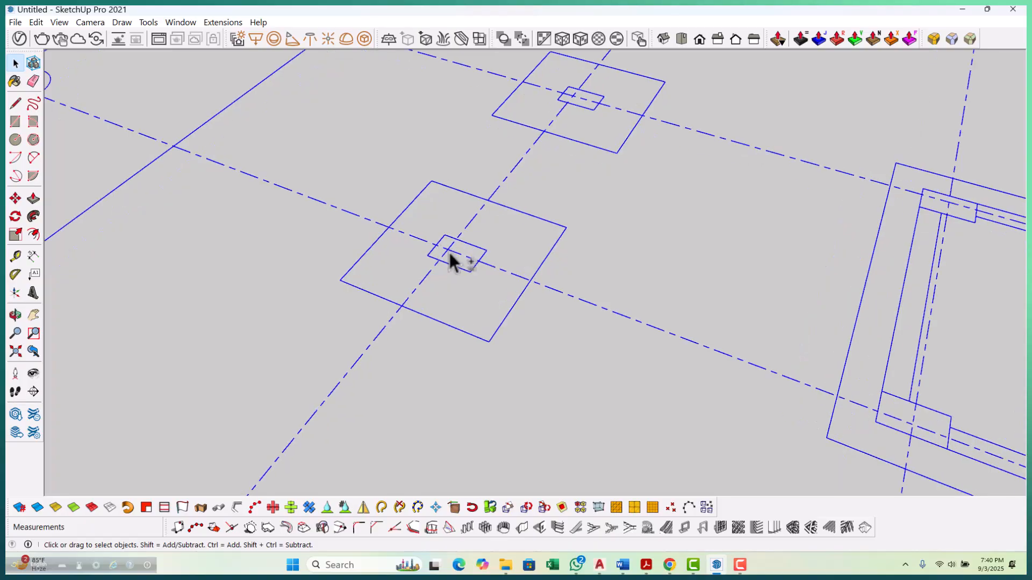
left_click(447, 249)
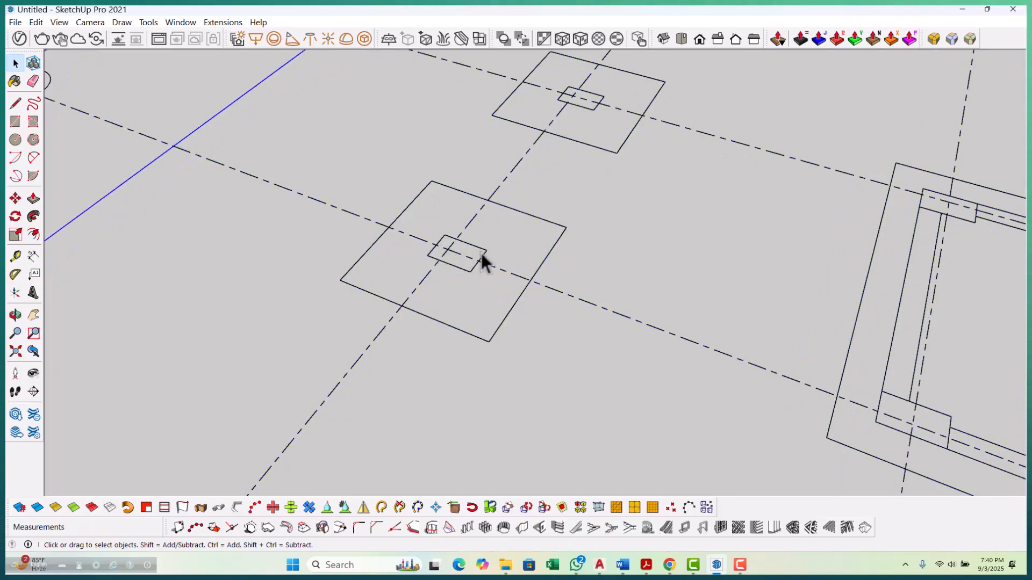
scroll(376, 258, "down", 5)
scroll(389, 261, "down", 3)
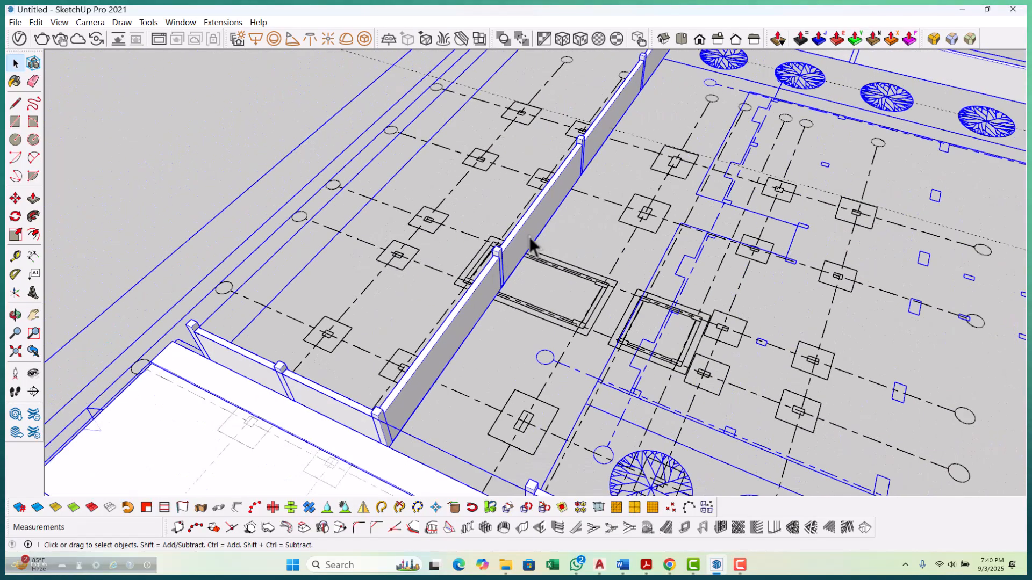
scroll(529, 239, "up", 2)
right_click(531, 231)
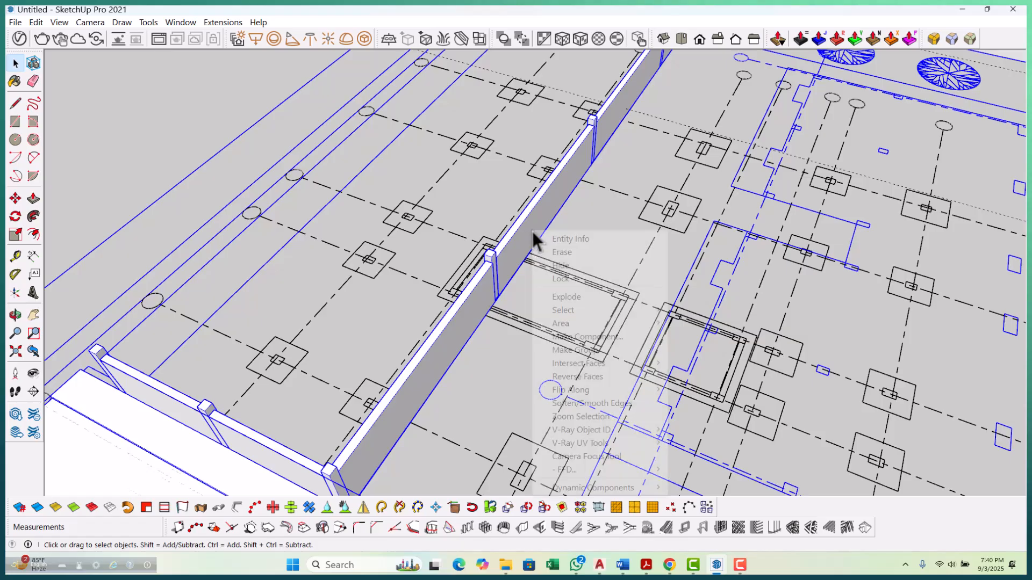
left_click(578, 267)
Examine the isolated footing layout's pads and grid lines from several angles and distances.
scroll(452, 245, "down", 3)
scroll(460, 265, "down", 3)
middle_click_drag(460, 265, 437, 360)
scroll(320, 322, "up", 3)
scroll(490, 337, "up", 2)
middle_click_drag(490, 336, 468, 316)
scroll(385, 258, "up", 3)
scroll(380, 242, "down", 3)
middle_click_drag(379, 242, 475, 295)
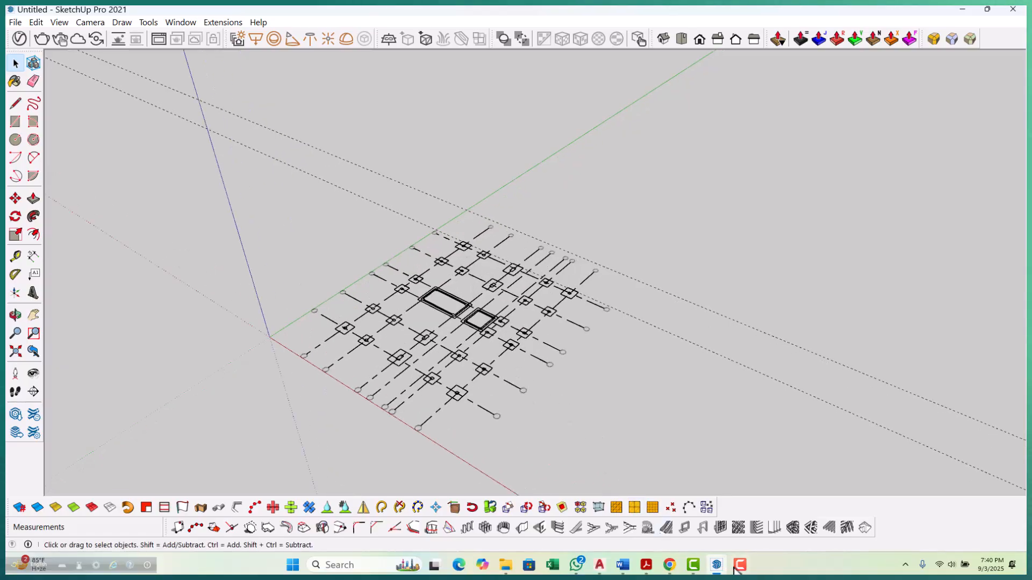
Switch to the 2025 BATCH 01 STRUCTURE drawing in AutoCAD, locate the footing details and narrow its window beside SketchUp.
mouse_move(600, 566)
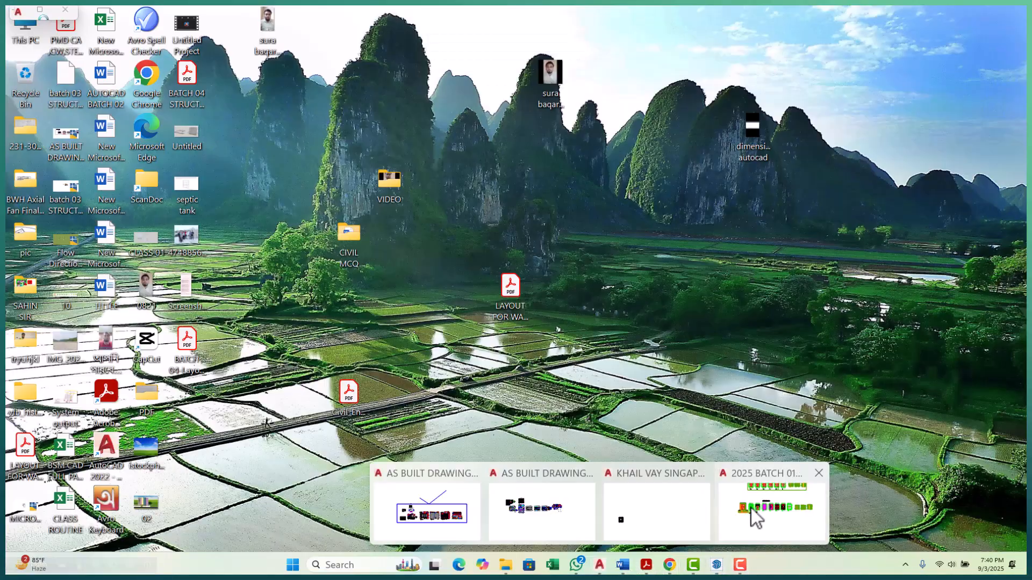
left_click(753, 509)
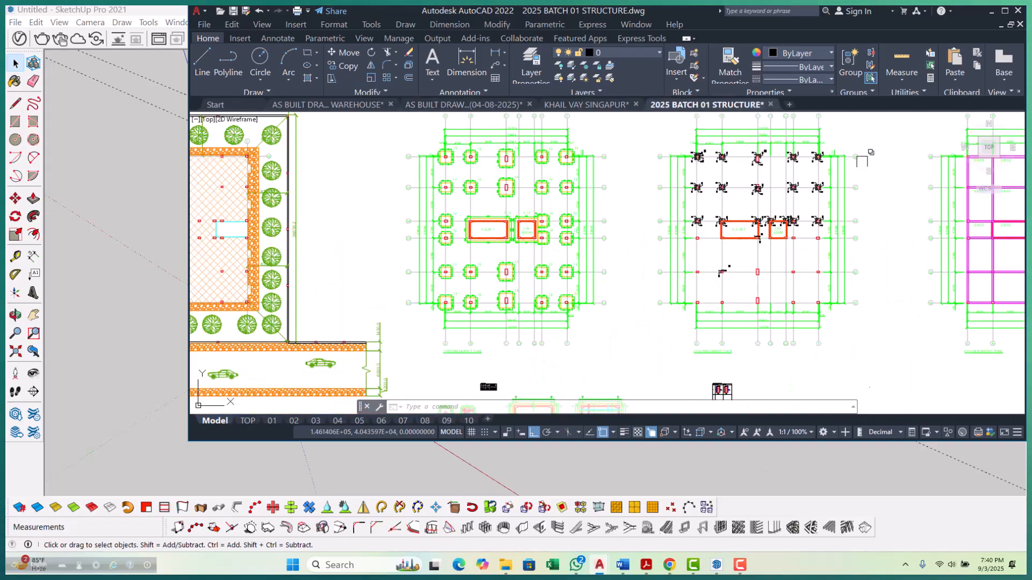
left_click(1004, 11)
scroll(594, 382, "down", 3)
scroll(594, 382, "up", 5)
scroll(497, 316, "up", 6)
middle_click_drag(613, 178, 607, 270)
left_click(1006, 9)
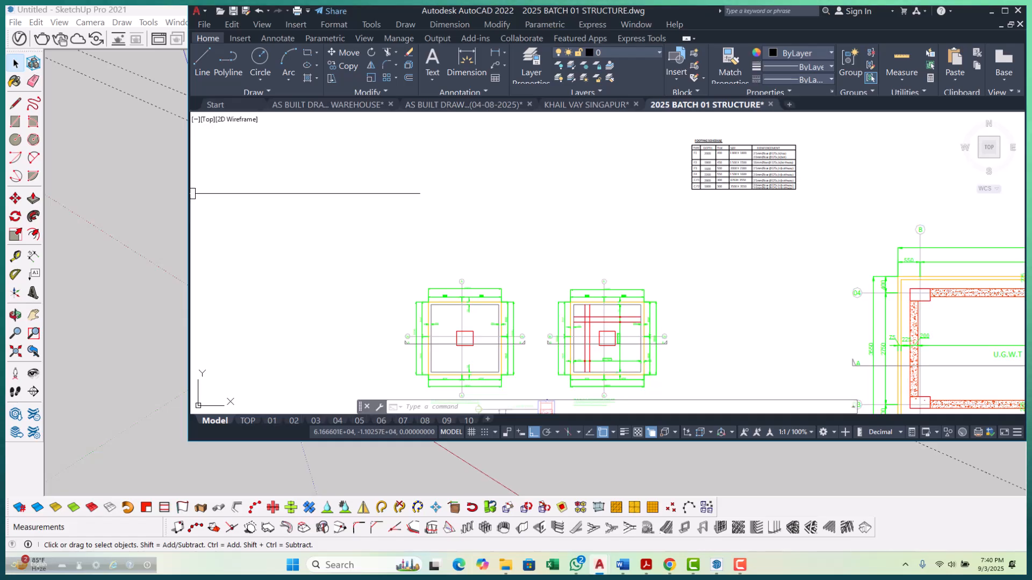
mouse_move(189, 193)
left_mouse_down()
mouse_move(743, 244)
mouse_move(282, 239)
left_mouse_up()
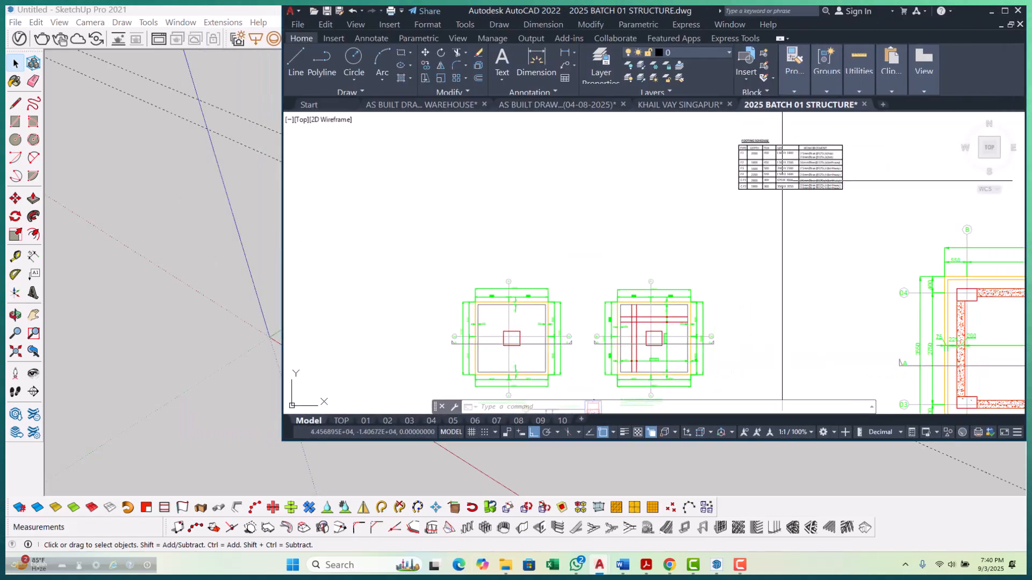
Read the footing schedule for the depth, thickness and size of each footing type.
scroll(782, 201, "up", 4)
scroll(746, 195, "up", 6)
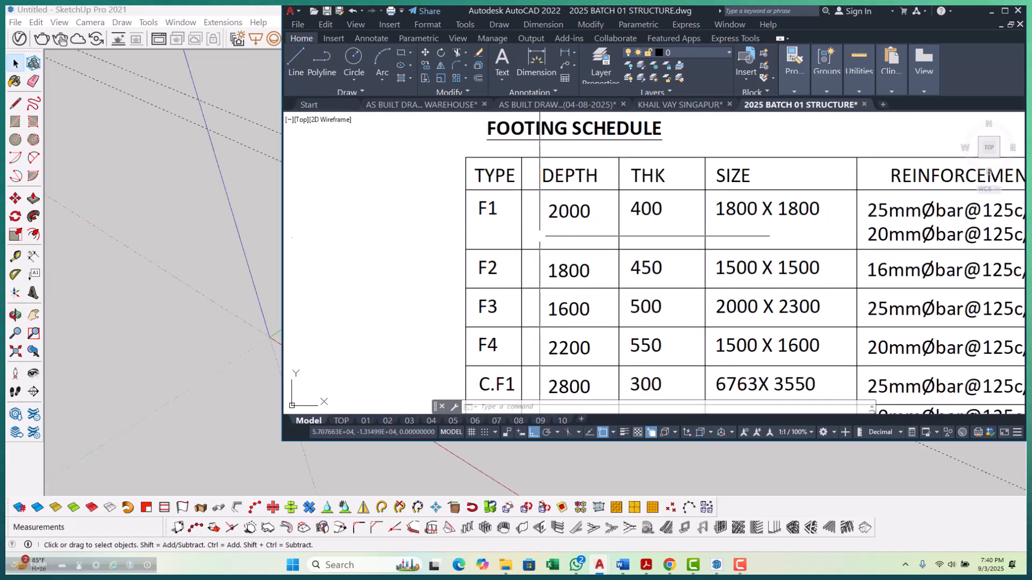
scroll(516, 233, "down", 2)
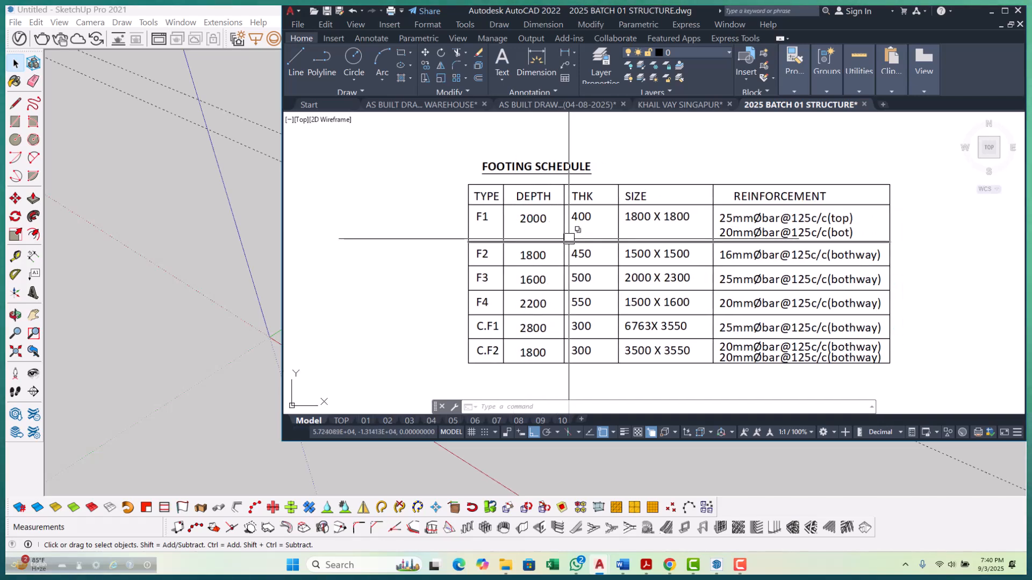
middle_click_drag(568, 238, 547, 262)
scroll(558, 247, "down", 7)
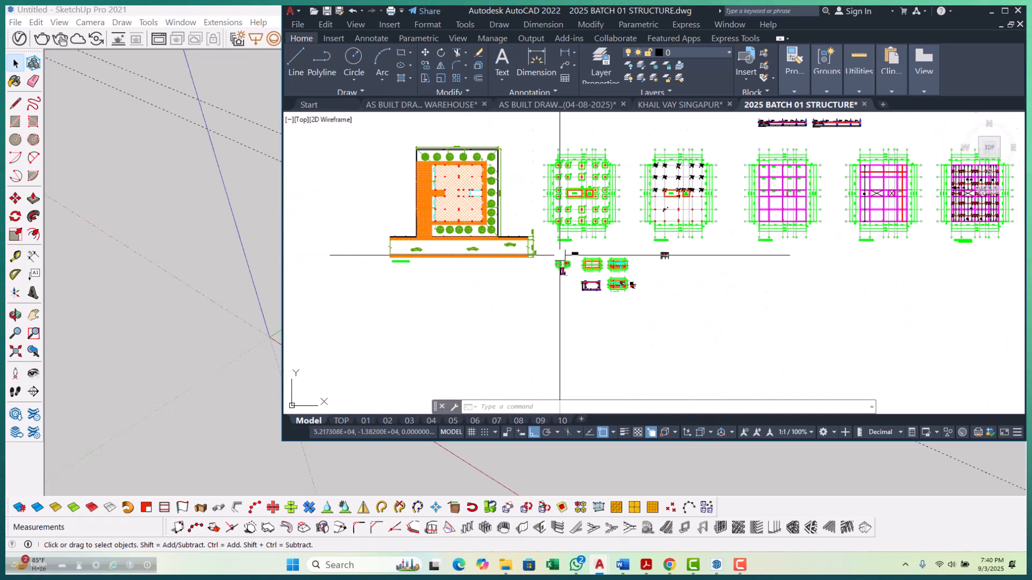
Examine the footing layout plan to identify the footing types and dimensions at each column position.
scroll(446, 215, "up", 8)
middle_click_drag(446, 215, 443, 218)
scroll(442, 223, "down", 2)
middle_click_drag(910, 205, 690, 171)
scroll(689, 171, "down", 4)
middle_click_drag(704, 253, 704, 217)
scroll(702, 370, "up", 4)
middle_click_drag(701, 371, 814, 292)
scroll(499, 323, "up", 1)
middle_click_drag(499, 323, 625, 324)
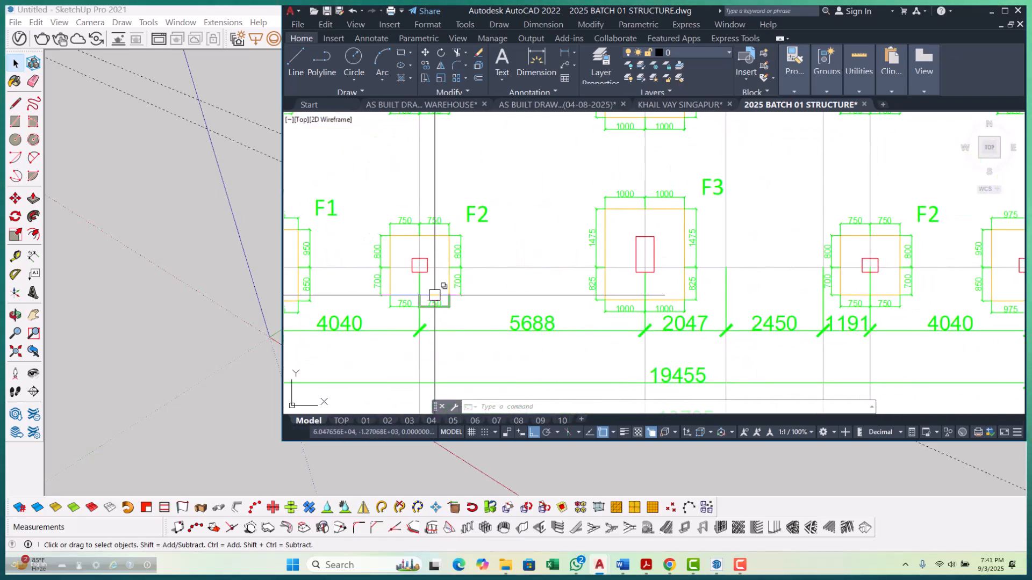
scroll(434, 295, "down", 2)
scroll(483, 291, "down", 3)
middle_click_drag(484, 290, 484, 322)
scroll(522, 261, "up", 3)
scroll(522, 261, "down", 3)
middle_click_drag(543, 258, 544, 373)
scroll(543, 373, "down", 2)
middle_click_drag(547, 238, 484, 260)
scroll(547, 288, "up", 3)
scroll(508, 262, "down", 1)
scroll(508, 261, "down", 2)
Return to SketchUp and trace an 1800 x 1800 mm rectangle over the far corner footing nearest the green axis.
left_click(990, 10)
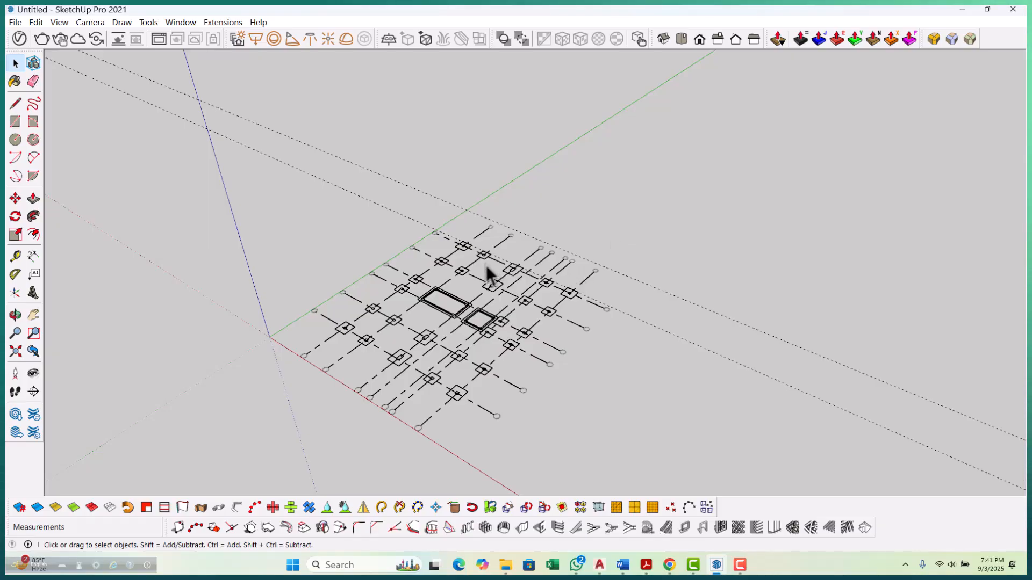
scroll(489, 266, "up", 8)
mouse_move(461, 253)
middle_mouse_down()
mouse_move(484, 249)
mouse_move(514, 317)
middle_mouse_up()
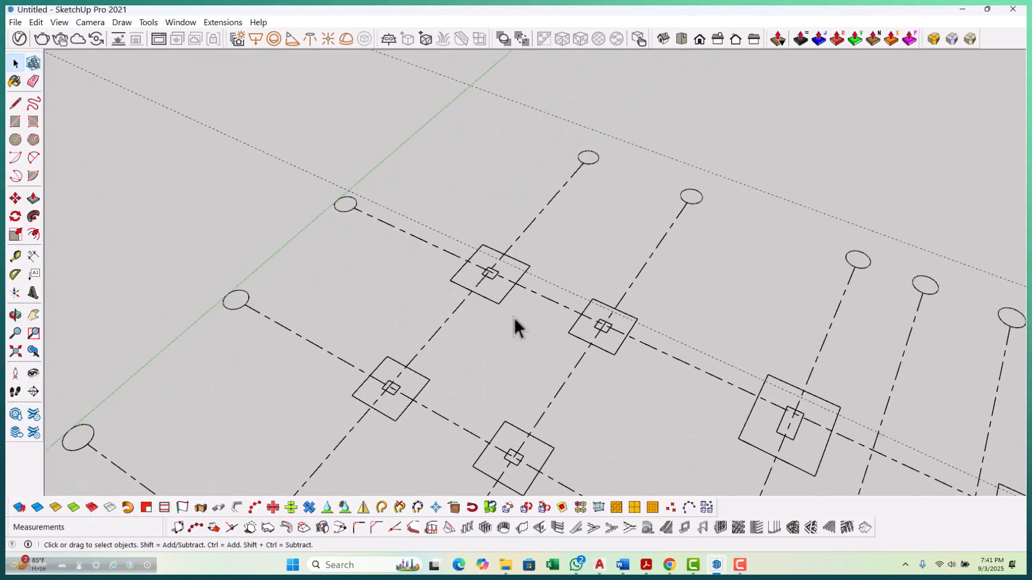
scroll(499, 262, "up", 2)
key("r")
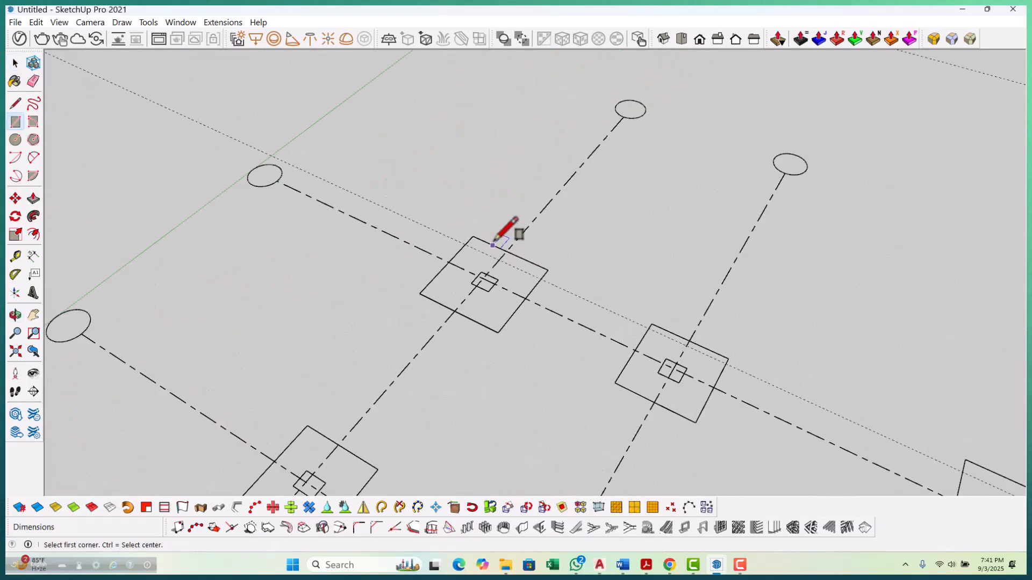
left_click(504, 324)
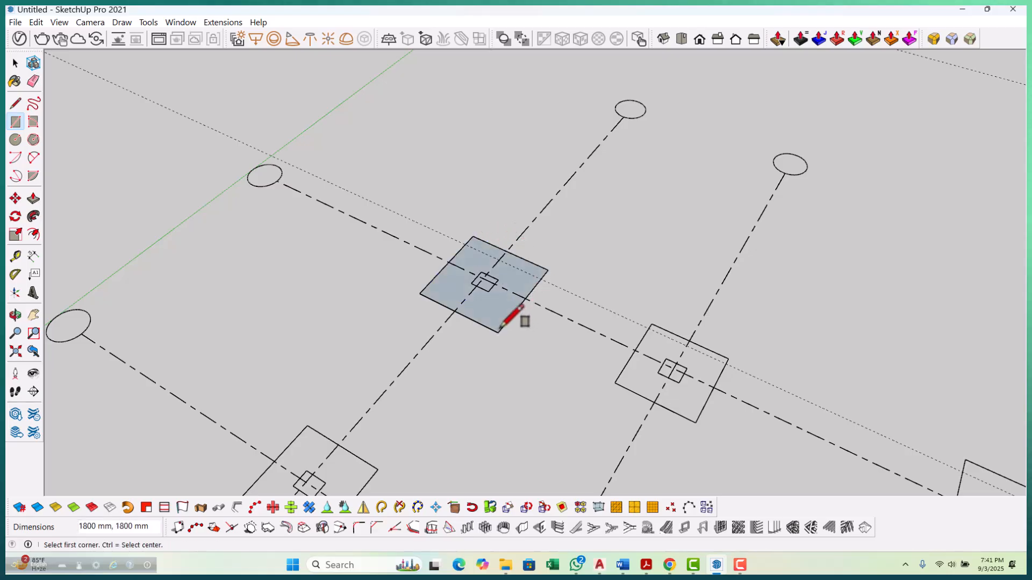
Trace rectangles over the footings at the other three corners of the layout to create their faces.
scroll(352, 223, "down", 5)
scroll(557, 307, "up", 4)
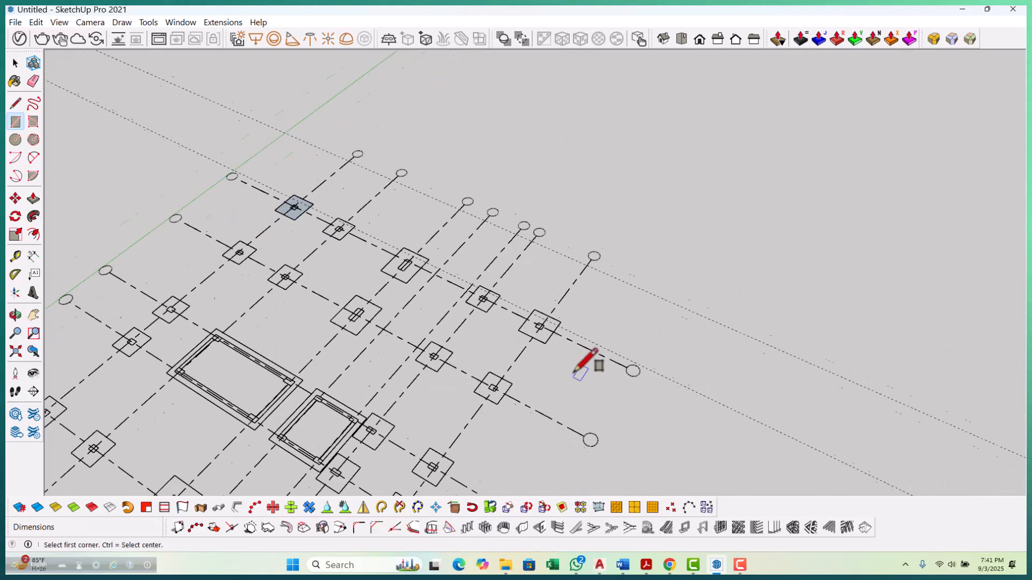
left_click(544, 347)
scroll(588, 225, "down", 5)
scroll(458, 425, "up", 5)
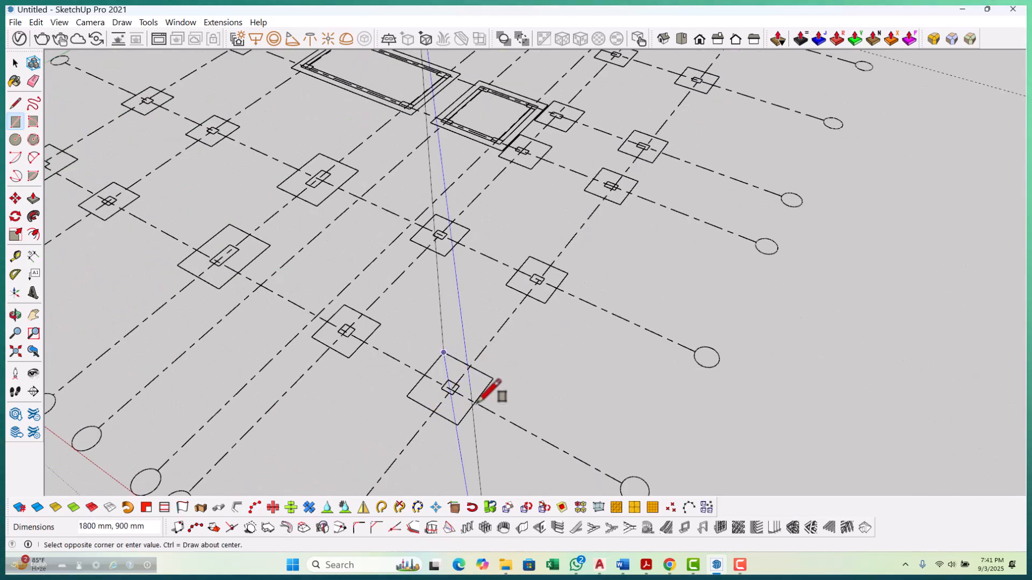
left_click(457, 425)
scroll(505, 344, "down", 5)
scroll(268, 253, "up", 5)
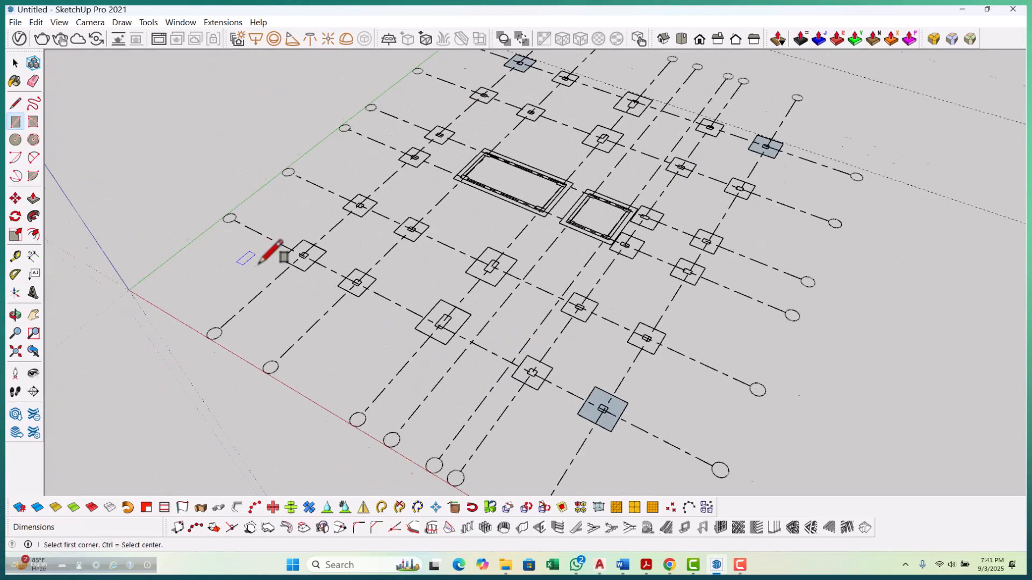
scroll(294, 252, "up", 1)
left_click(338, 287)
scroll(376, 293, "down", 5)
Create a guide line 2000 mm vertically below the red axis with the Tape Measure.
key("space")
middle_click_drag(505, 370, 322, 295)
scroll(357, 327, "down", 3)
middle_click_drag(357, 327, 359, 366)
scroll(323, 366, "up", 4)
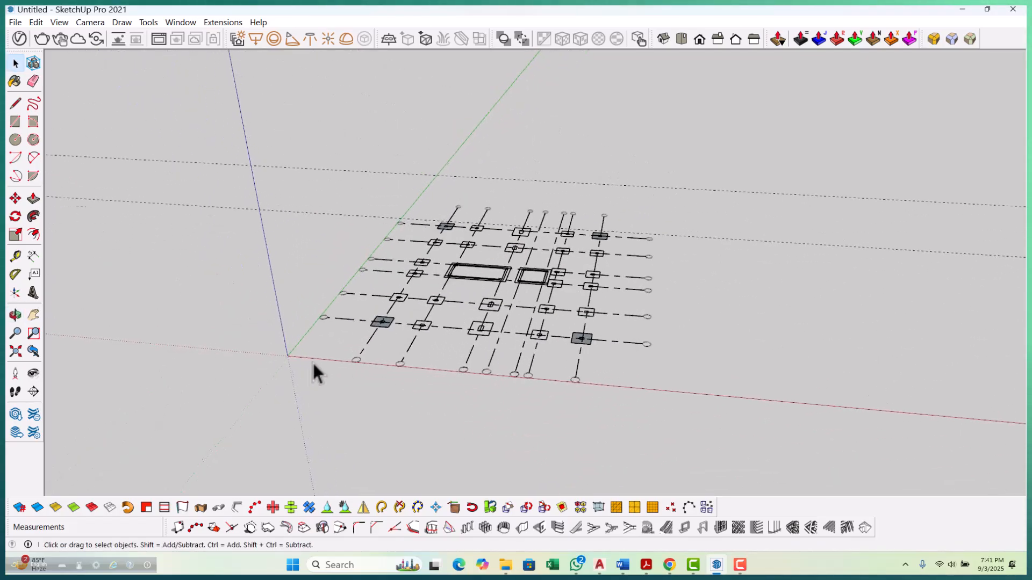
middle_click_drag(295, 371, 347, 384)
key("t")
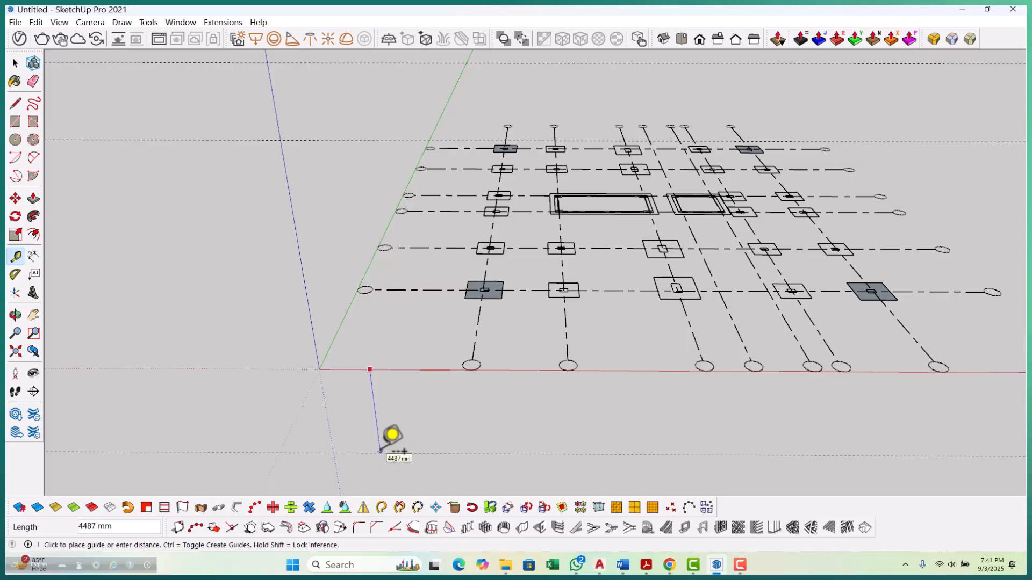
key("shift")
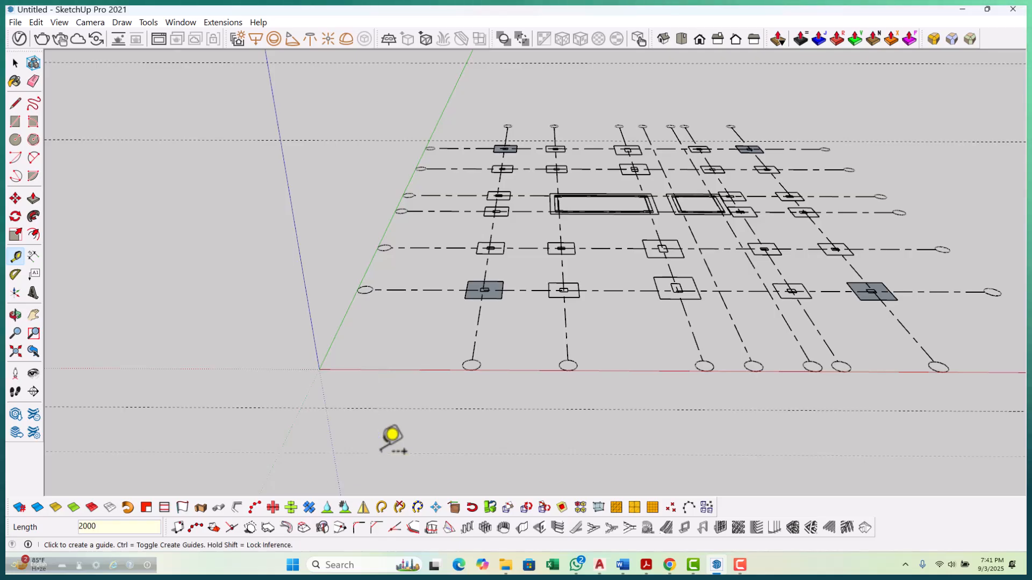
key("space")
Push/Pull the far corner footing face on the side away from the green axis 2000 mm downward.
scroll(358, 410, "down", 3)
middle_click_drag(357, 410, 550, 277)
scroll(530, 223, "up", 5)
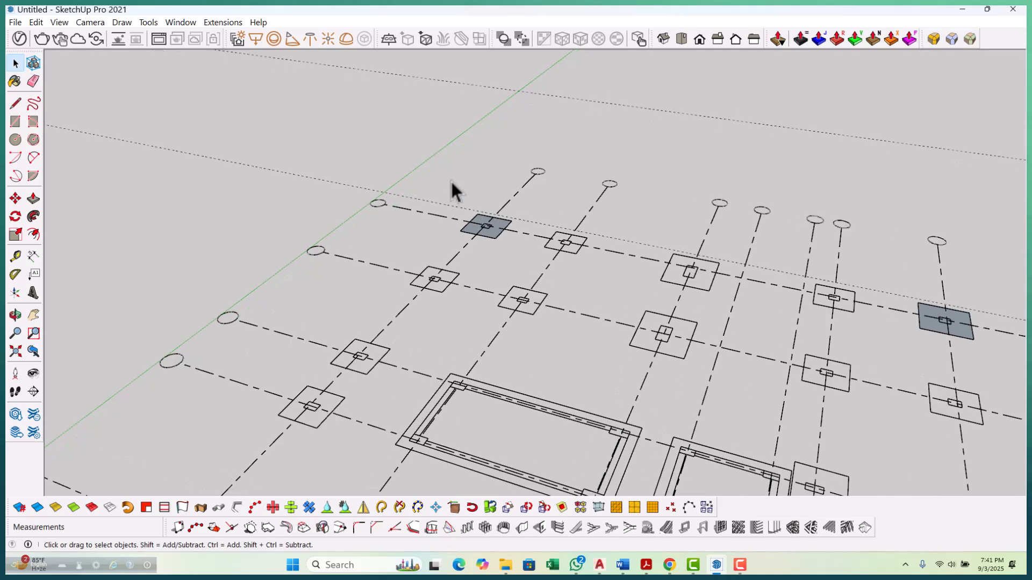
left_click(441, 232)
scroll(588, 270, "down", 5)
middle_click_drag(588, 270, 641, 269)
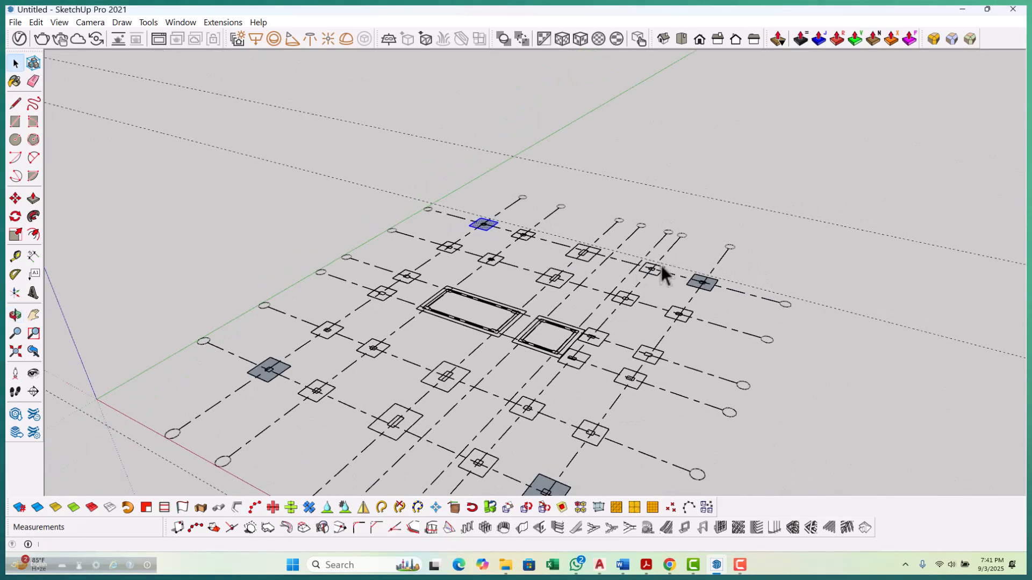
scroll(688, 264, "up", 3)
scroll(696, 295, "down", 4)
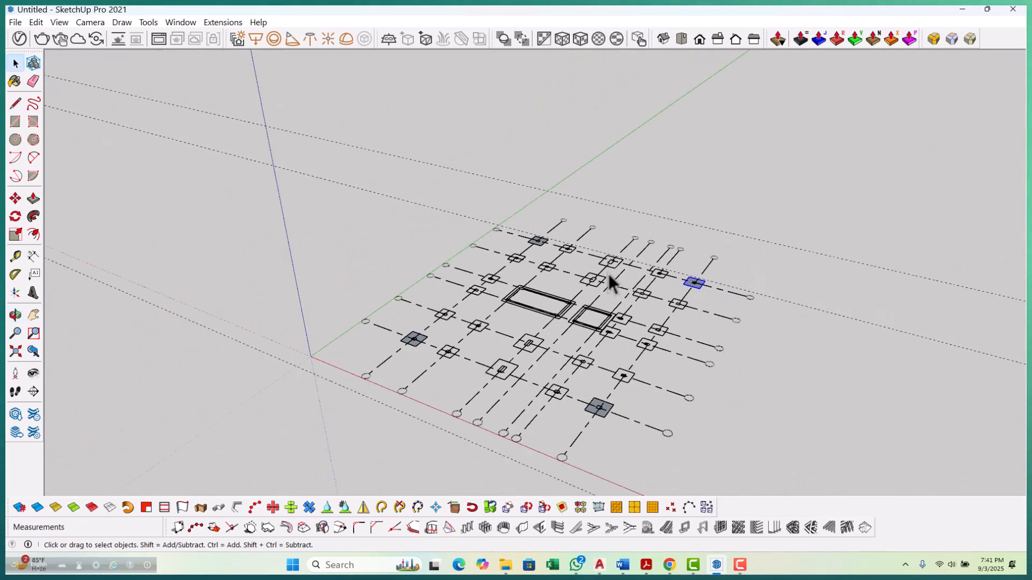
key("p")
scroll(693, 291, "up", 4)
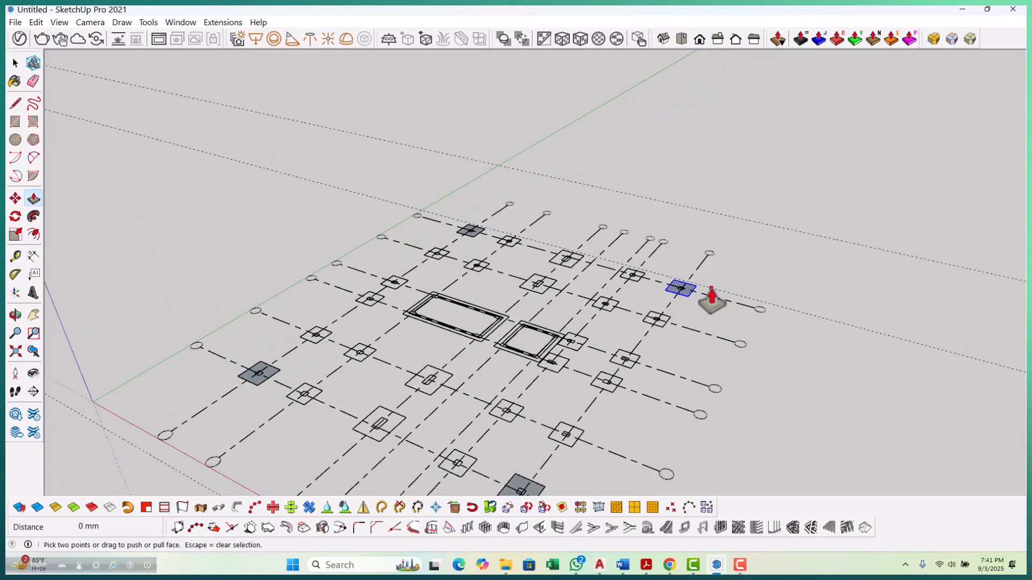
left_click(687, 301)
scroll(674, 297, "down", 6)
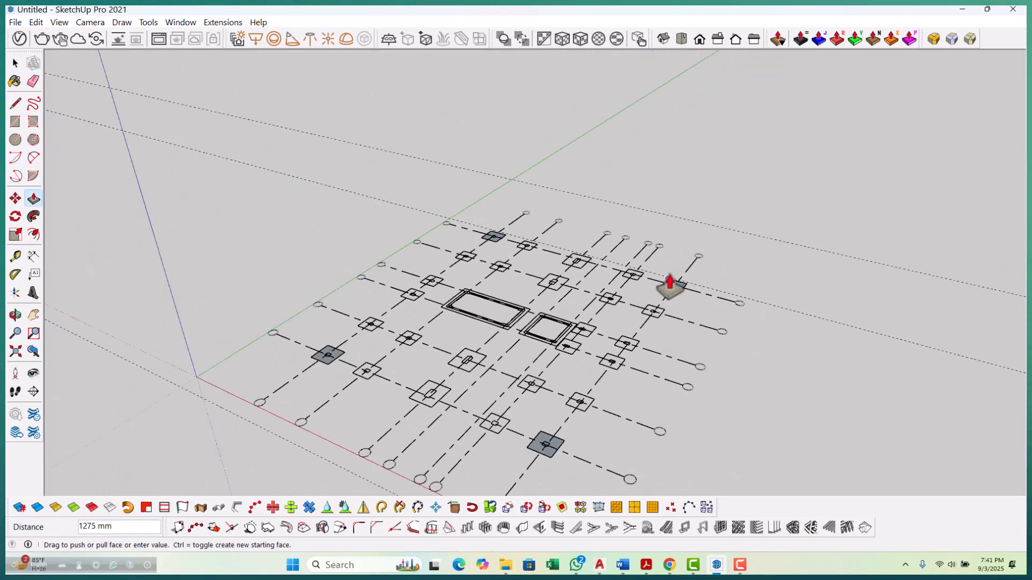
scroll(669, 341, "up", 1)
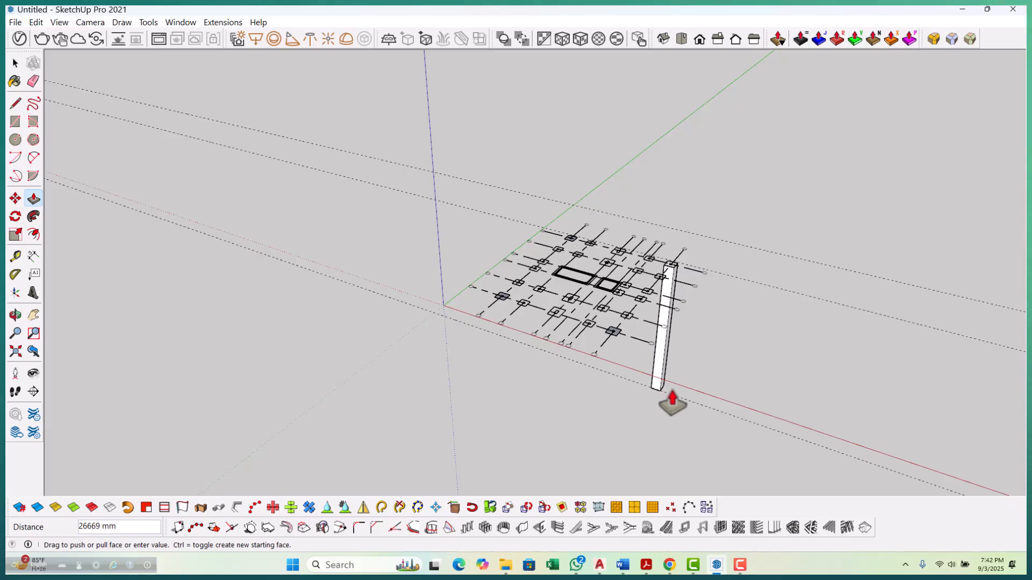
scroll(461, 341, "up", 2)
type("2000")
key("Return")
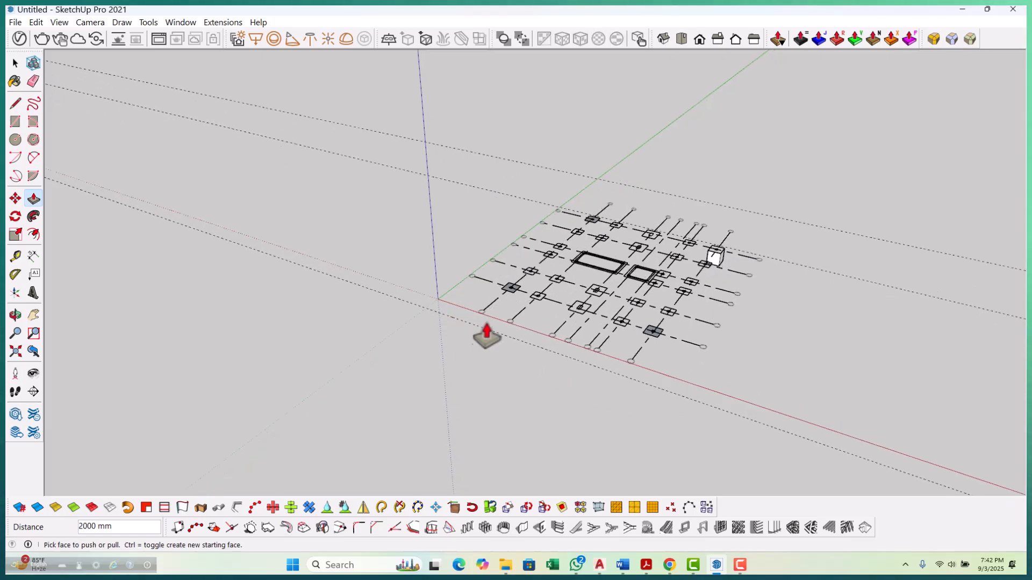
Repeat the 2000 mm downward Push/Pull on the other three corner footing faces.
scroll(619, 209, "up", 6)
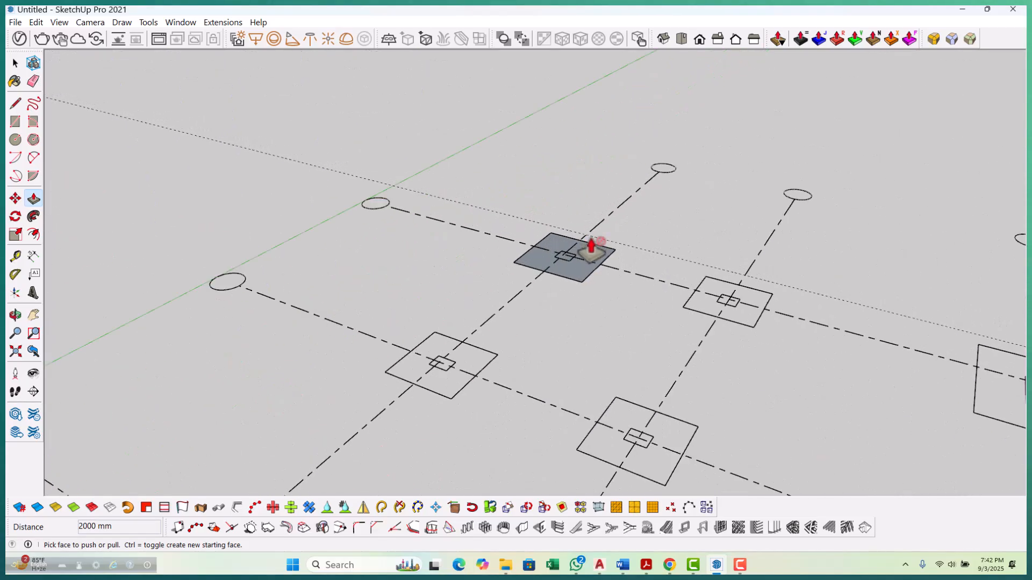
double_click(591, 253)
scroll(656, 212, "down", 6)
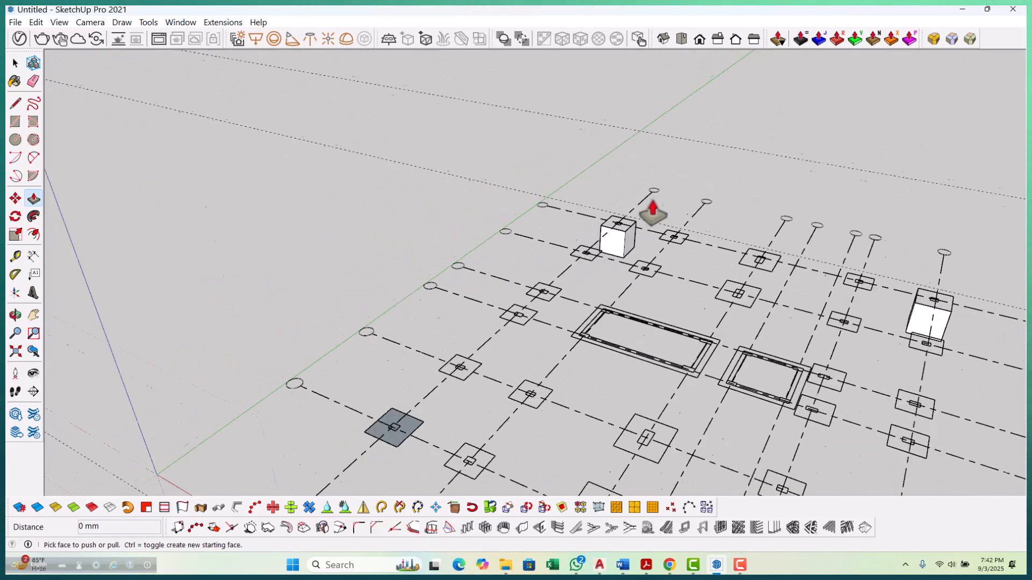
scroll(470, 379, "up", 4)
double_click(465, 374)
scroll(396, 269, "down", 5)
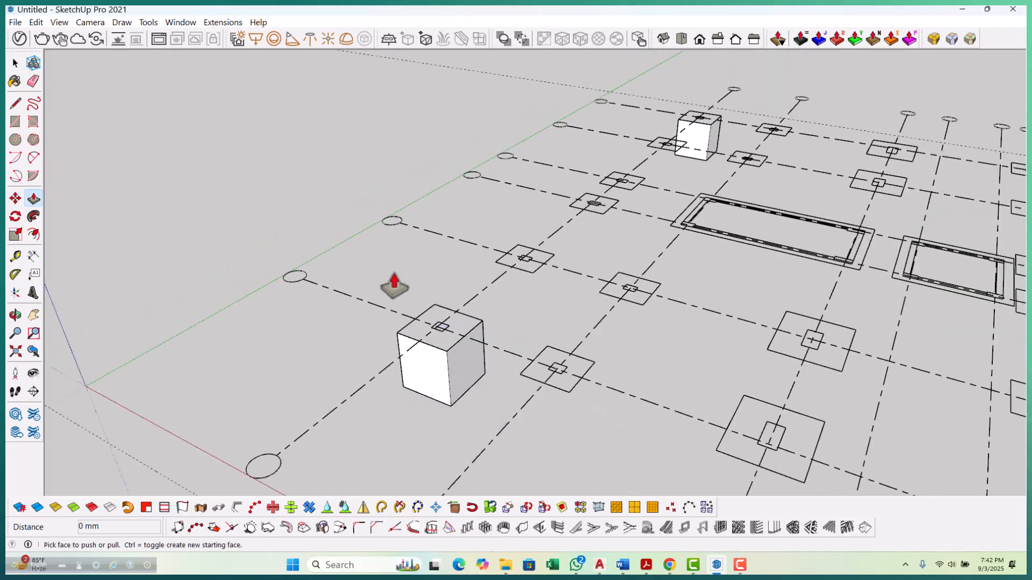
scroll(553, 317, "up", 3)
scroll(564, 357, "up", 3)
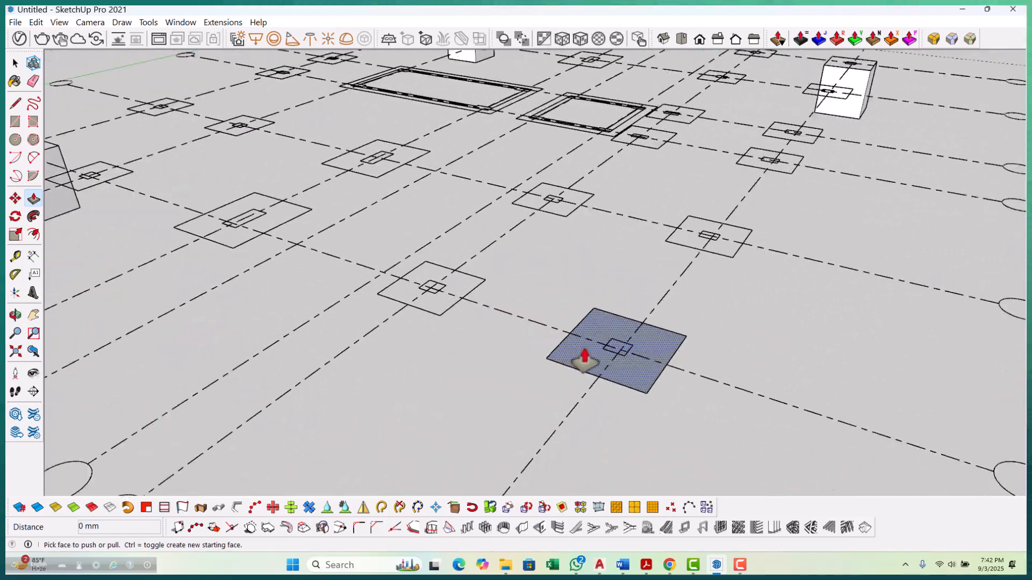
double_click(584, 357)
scroll(558, 339, "down", 5)
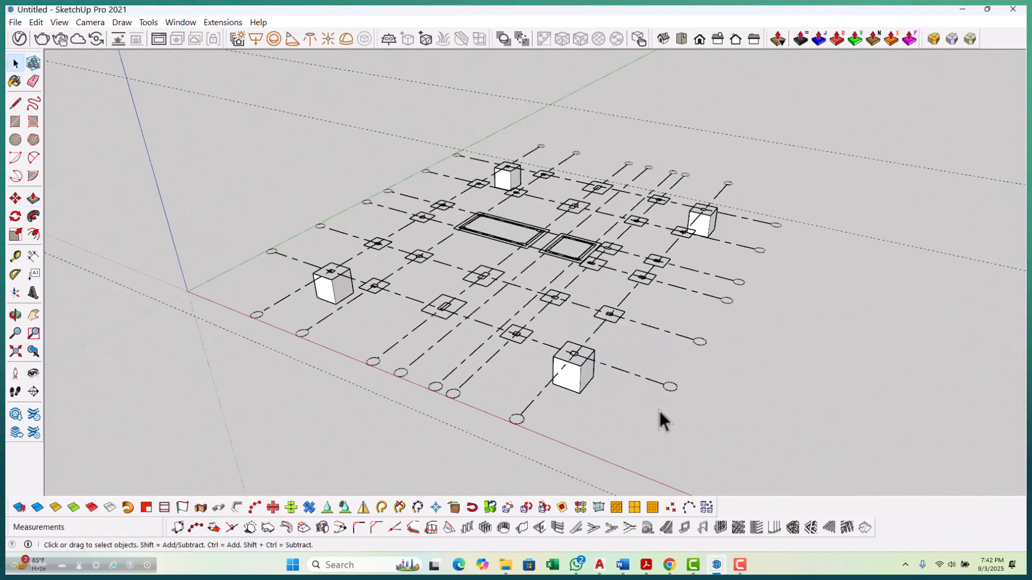
middle_click_drag(644, 422, 659, 361)
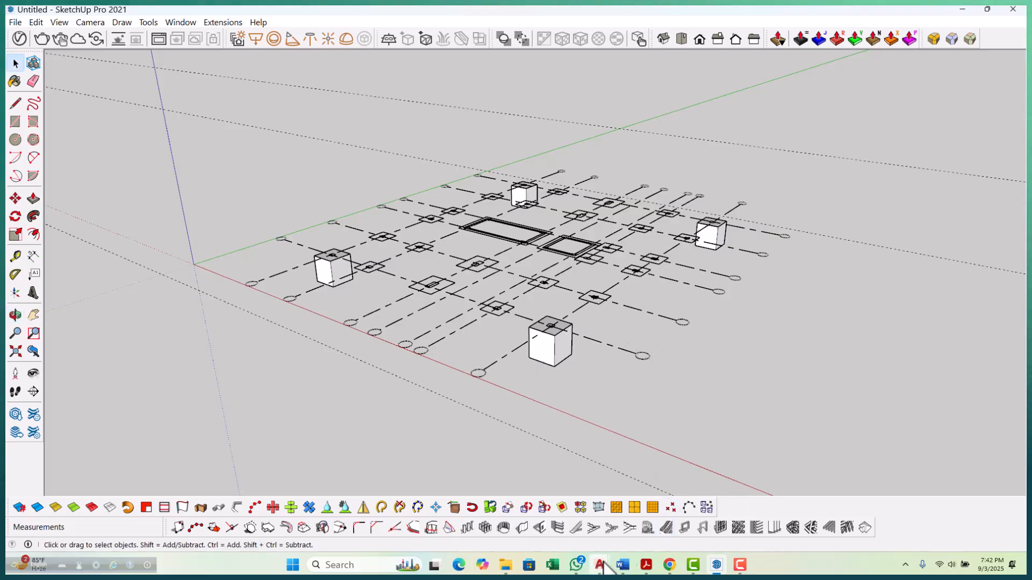
Switch to the 2025 BATCH 01 STRUCTURE drawing in AutoCAD, locate the footing schedule and maximize the window.
mouse_move(601, 566)
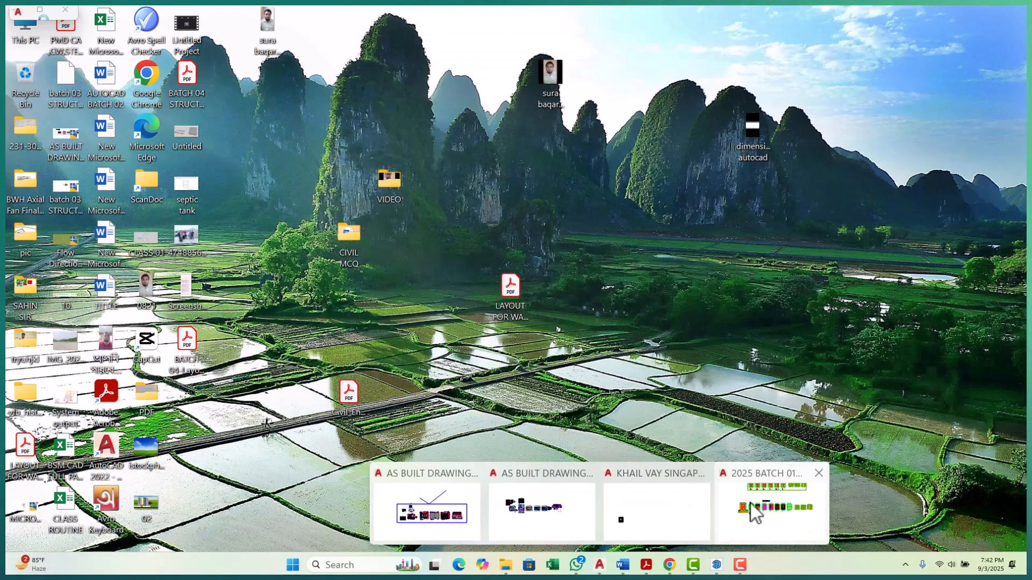
left_click(755, 508)
scroll(624, 276, "down", 4)
scroll(624, 277, "up", 12)
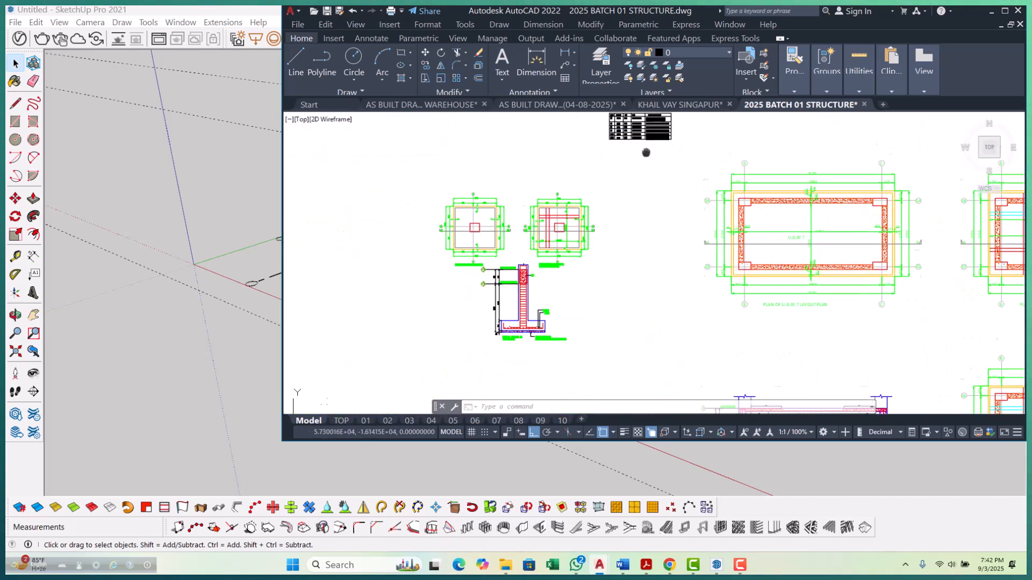
scroll(621, 210, "down", 4)
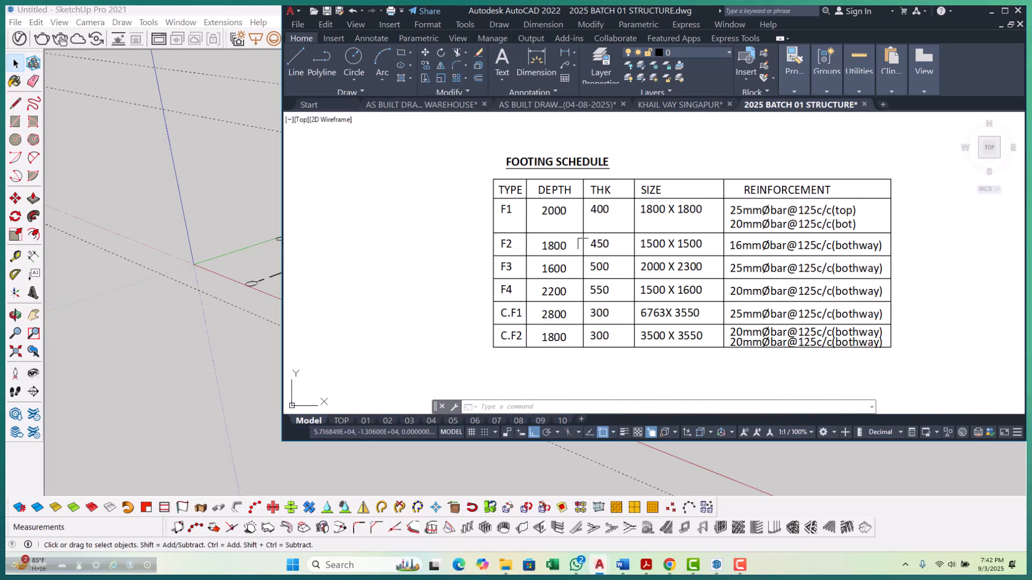
scroll(550, 235, "down", 4)
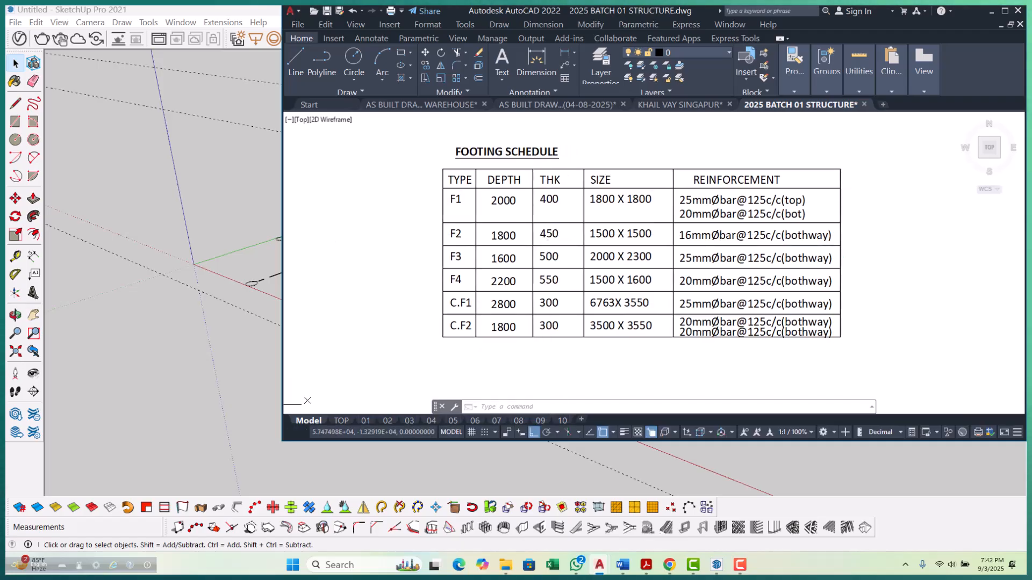
scroll(555, 263, "up", 2)
type("SNI")
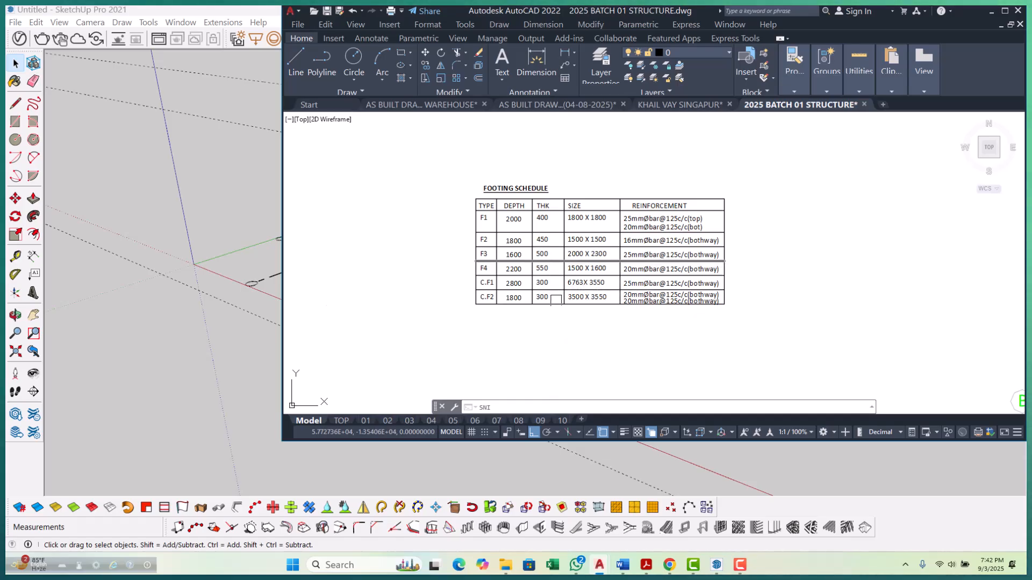
key("Escape")
left_click(1006, 11)
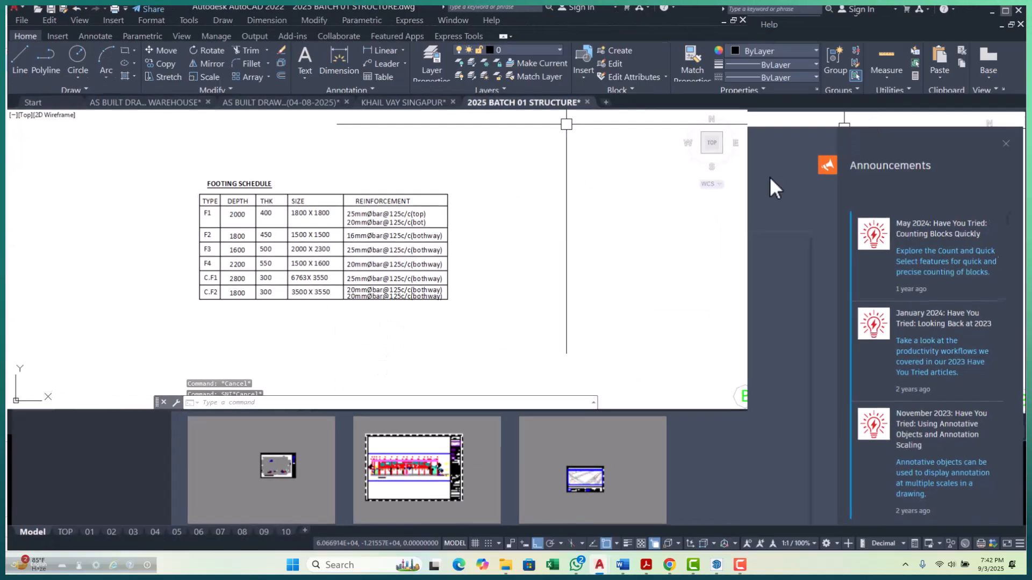
Open Snipping Tool and capture the complete footing schedule table with its title.
left_click(291, 565)
type("SNI")
left_click(411, 294)
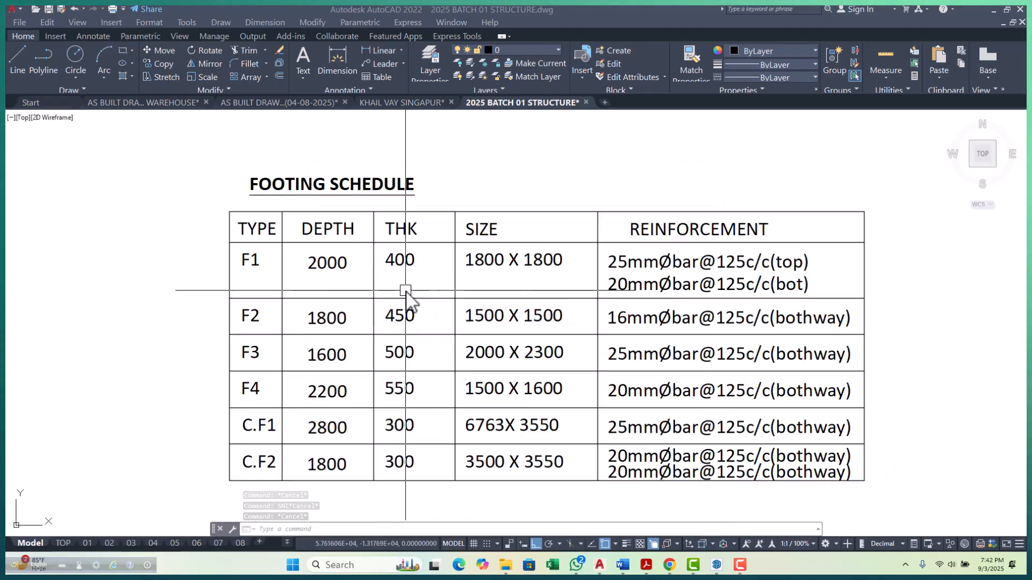
scroll(388, 292, "down", 3)
scroll(362, 317, "up", 3)
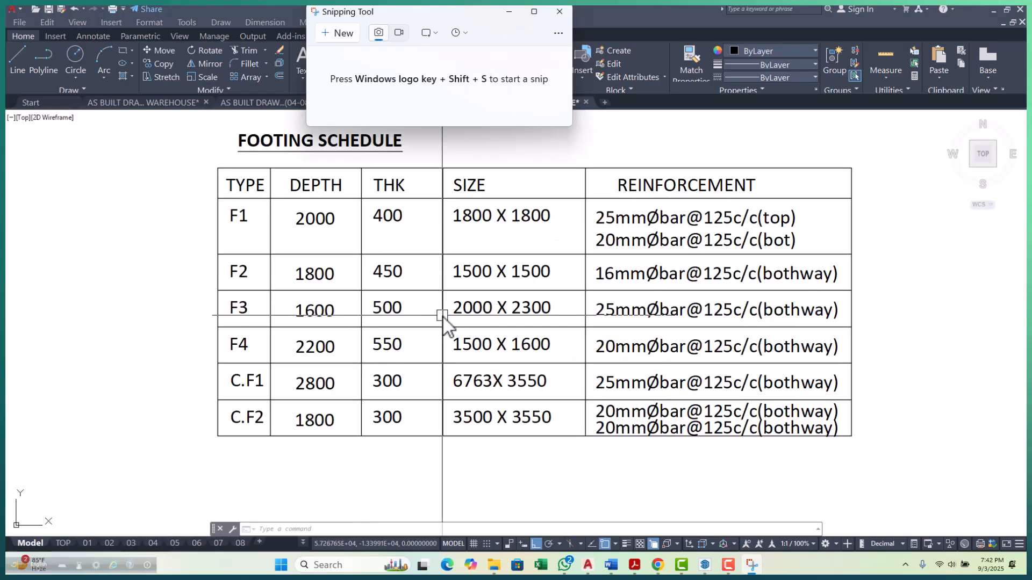
left_click(337, 33)
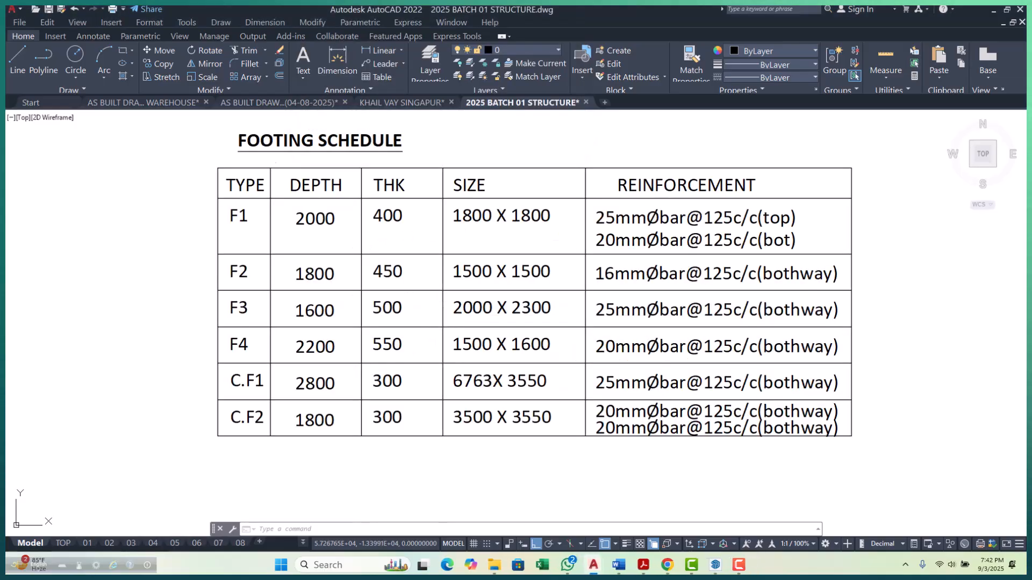
left_click_drag(194, 127, 861, 453)
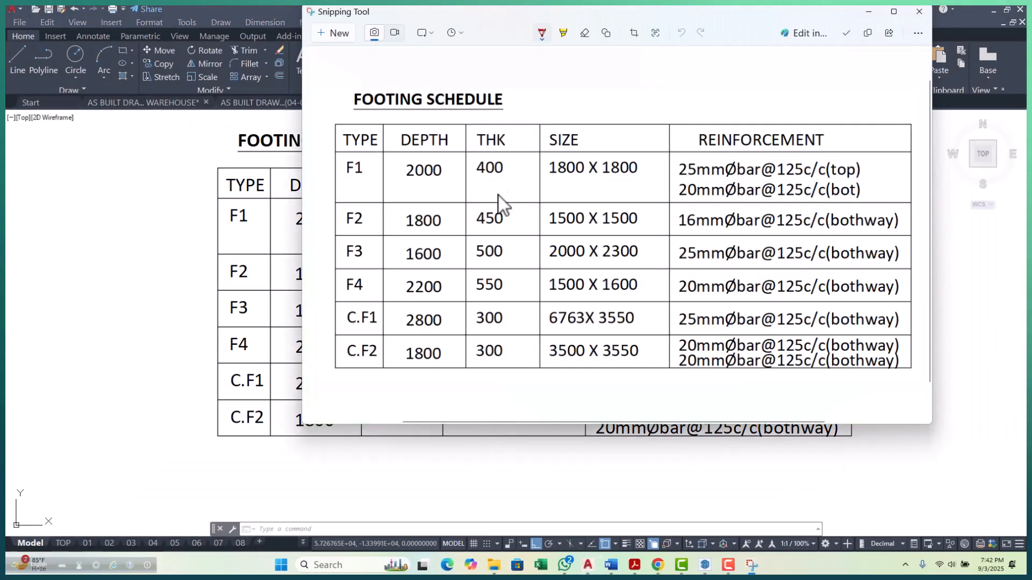
left_click(582, 173)
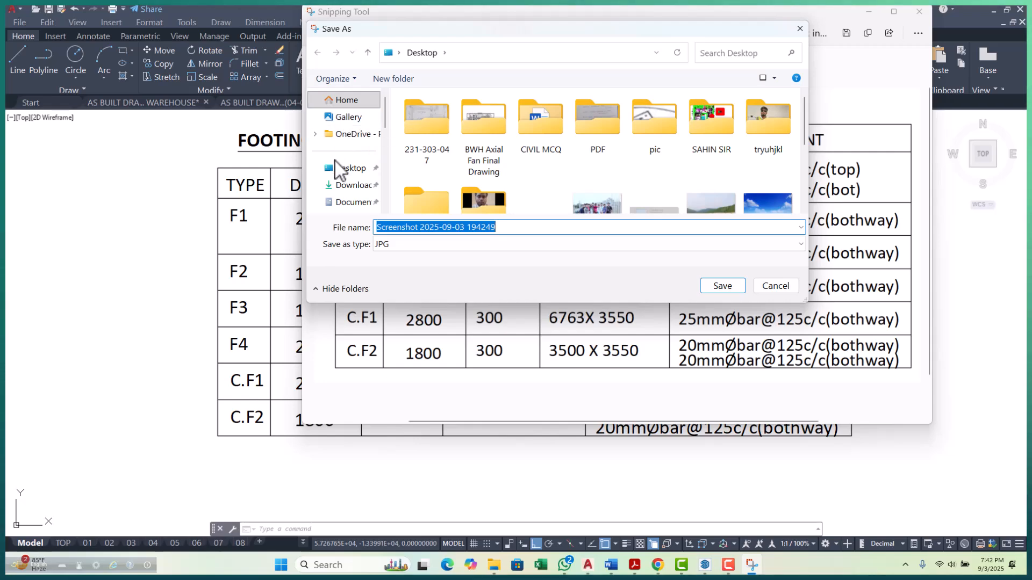
left_click(347, 168)
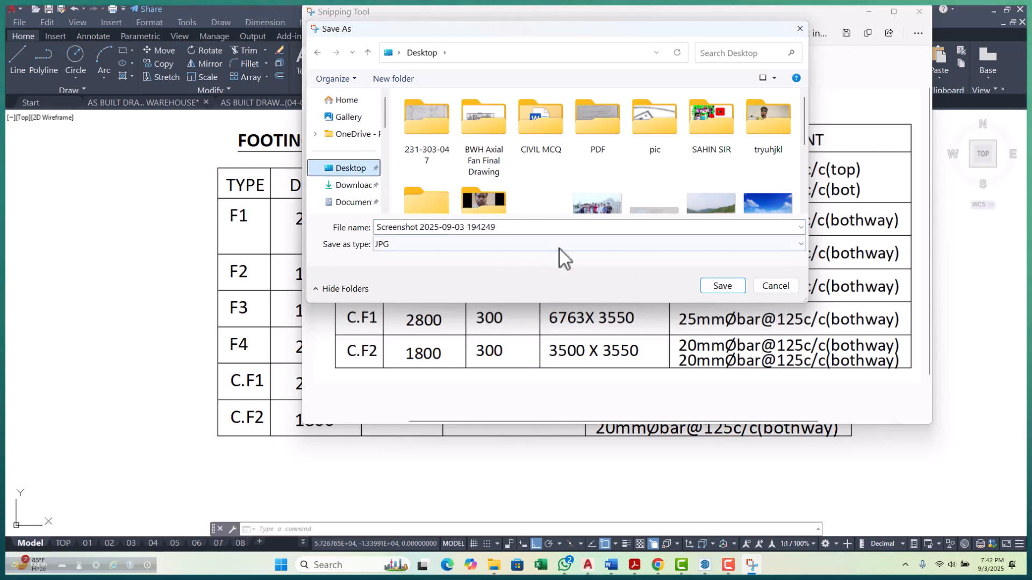
left_click(722, 285)
left_click(871, 15)
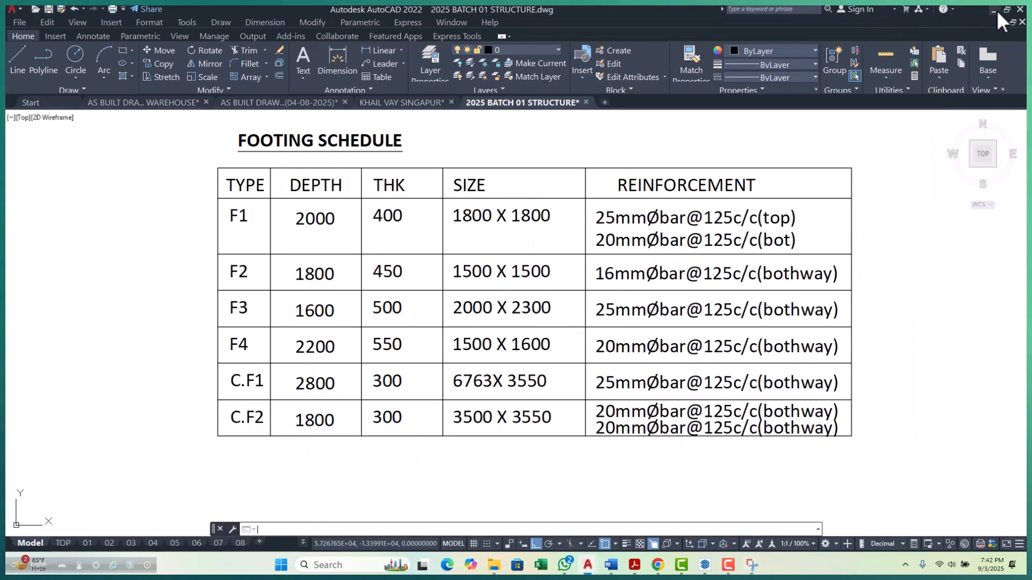
Return to SketchUp and import the saved footing schedule screenshot from the Desktop as an image.
left_click(995, 10)
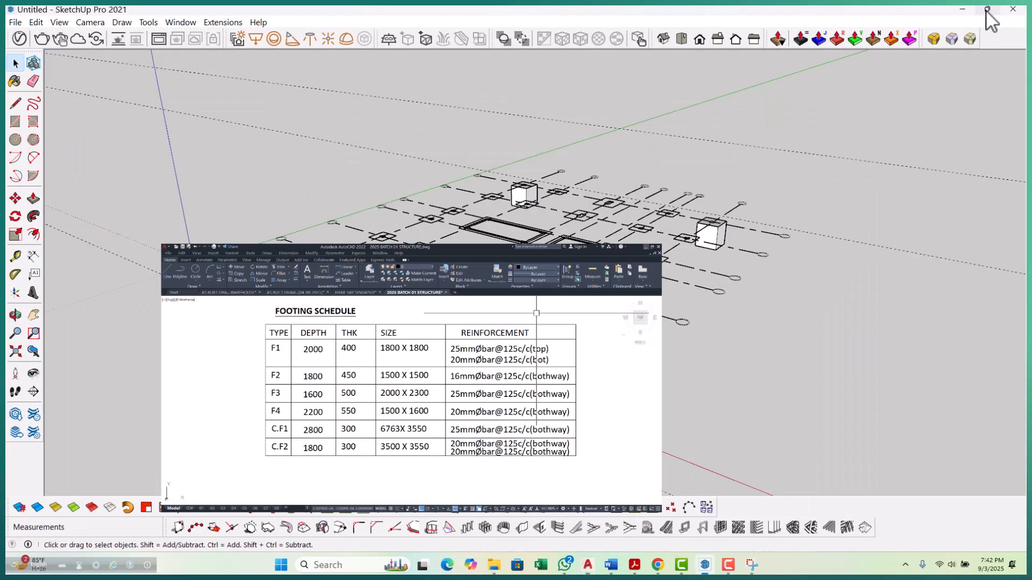
left_click(15, 22)
mouse_move(44, 205)
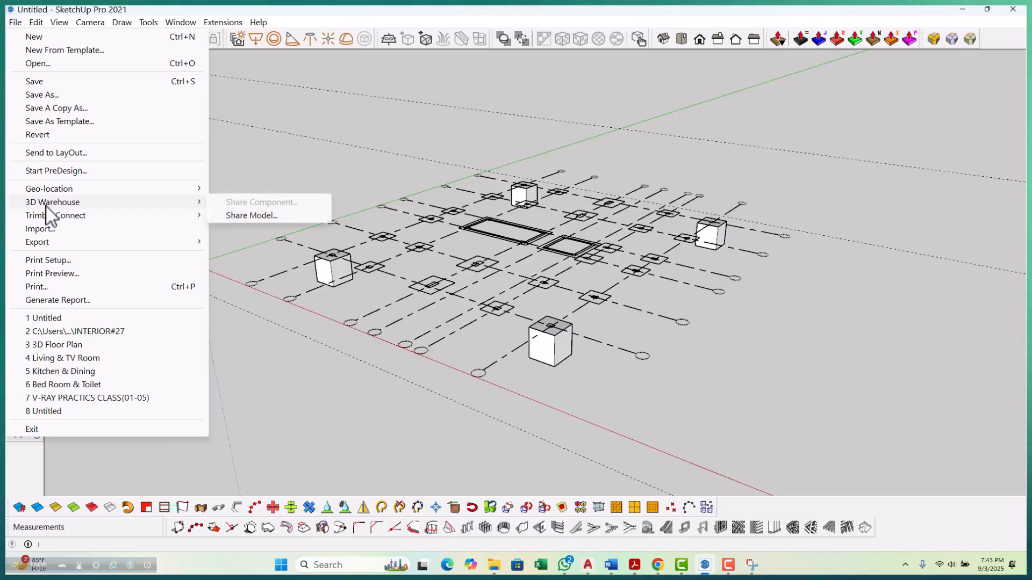
left_click(51, 228)
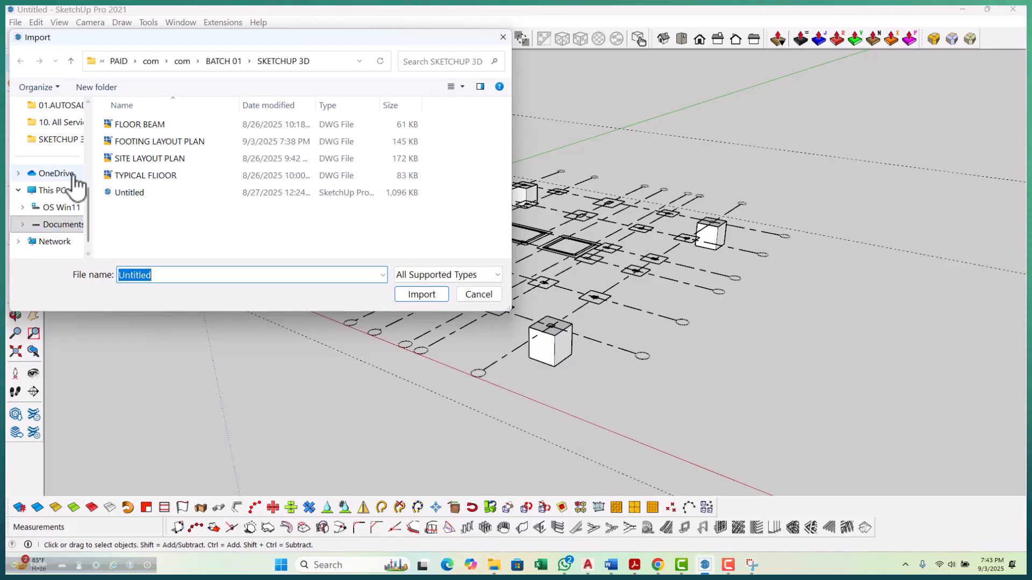
scroll(70, 177, "up", 10)
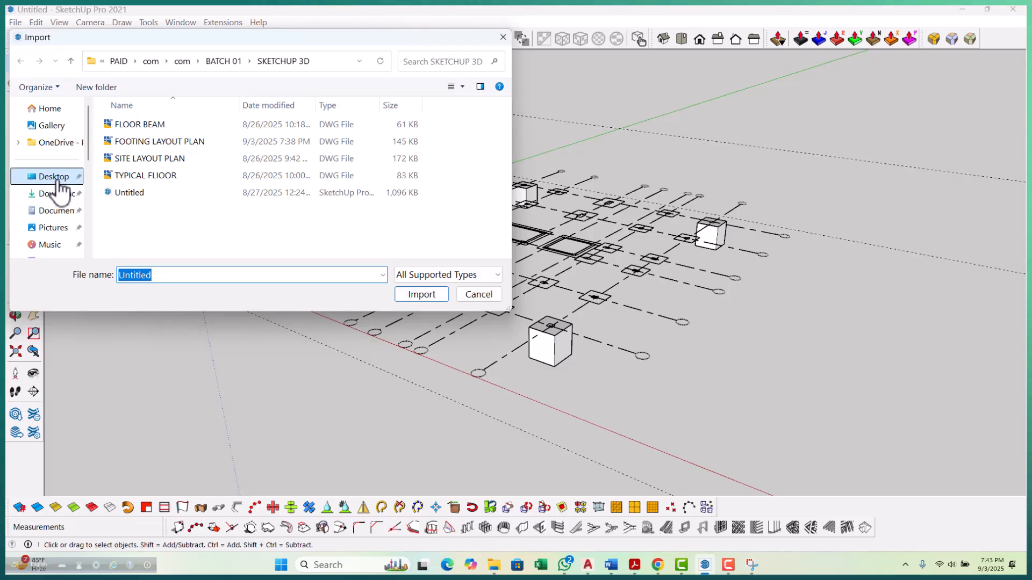
left_click(58, 182)
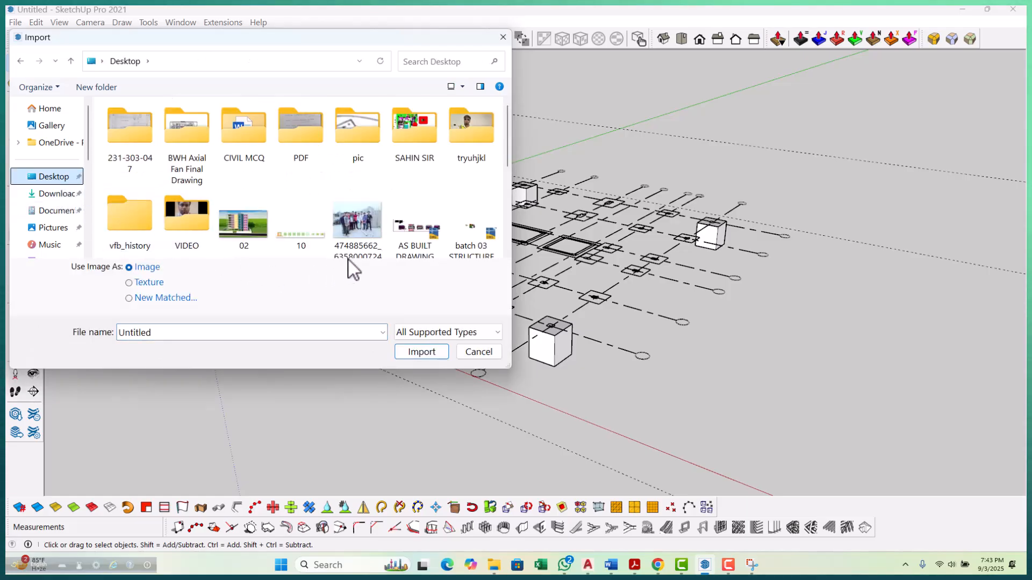
scroll(231, 209, "down", 1)
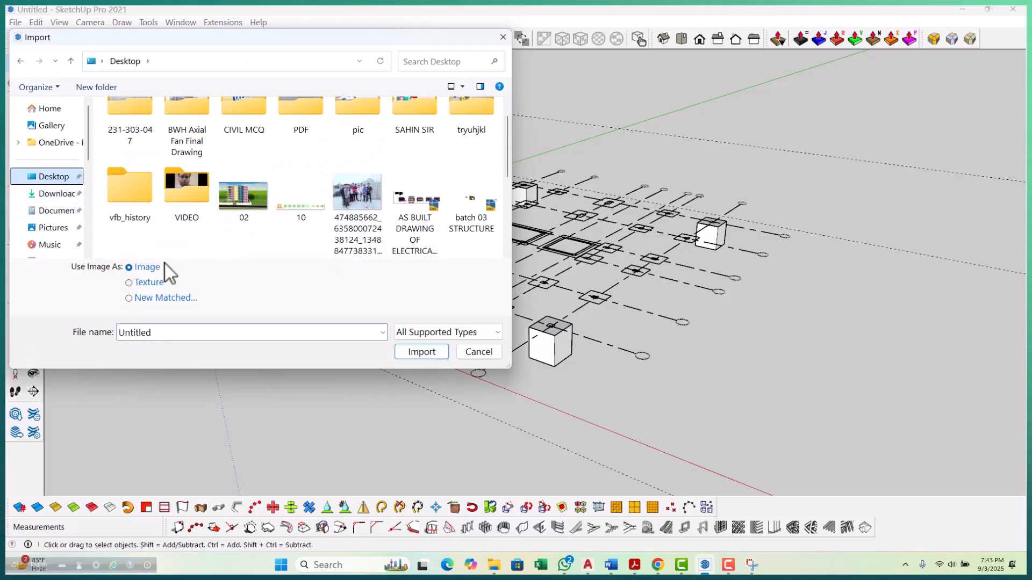
scroll(225, 208, "down", 3)
left_click(413, 207)
left_click(436, 350)
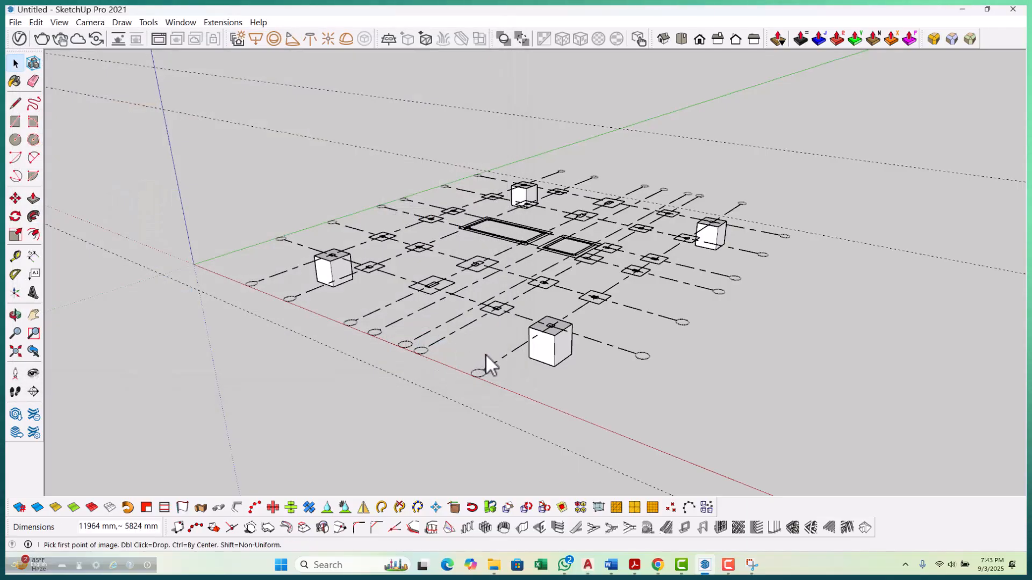
Place the footing schedule image flat on the ground behind the layout plan, scaled wide enough to read.
scroll(485, 353, "down", 1)
middle_click_drag(485, 313, 456, 375)
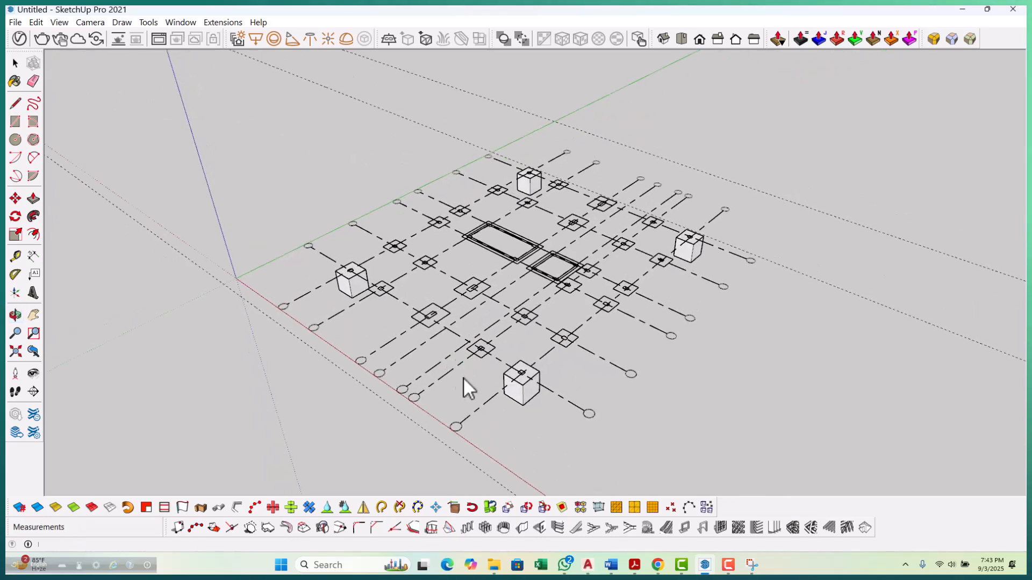
scroll(540, 180, "up", 3)
scroll(540, 183, "up", 2)
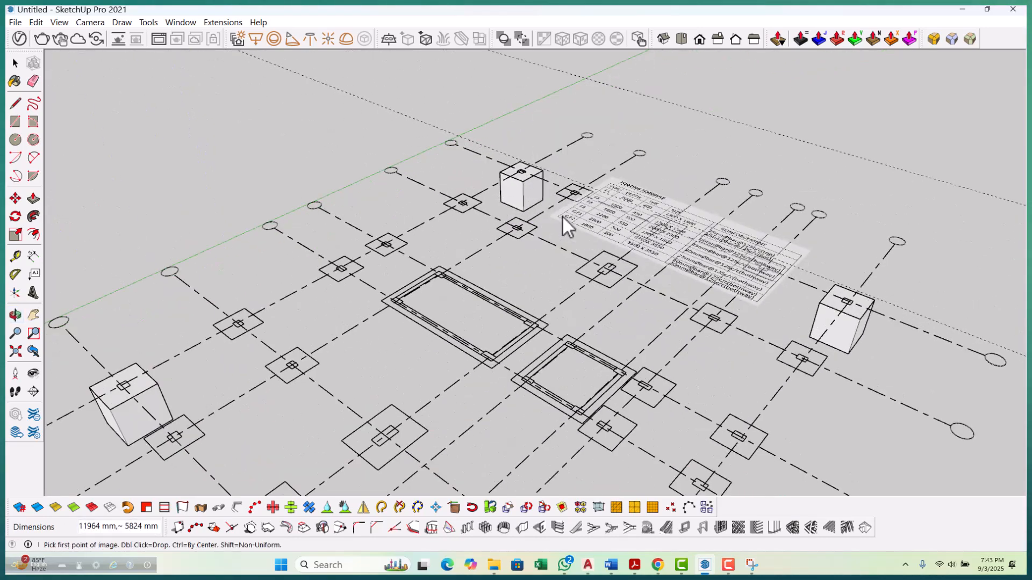
left_click(588, 82)
scroll(629, 276, "down", 2)
scroll(537, 285, "down", 2)
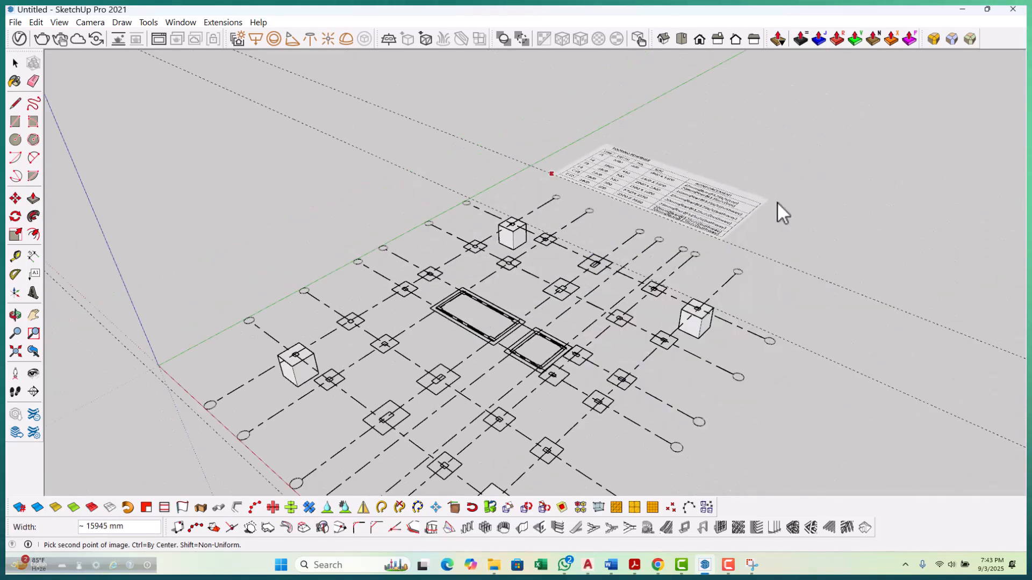
left_click(874, 145)
scroll(509, 263, "down", 3)
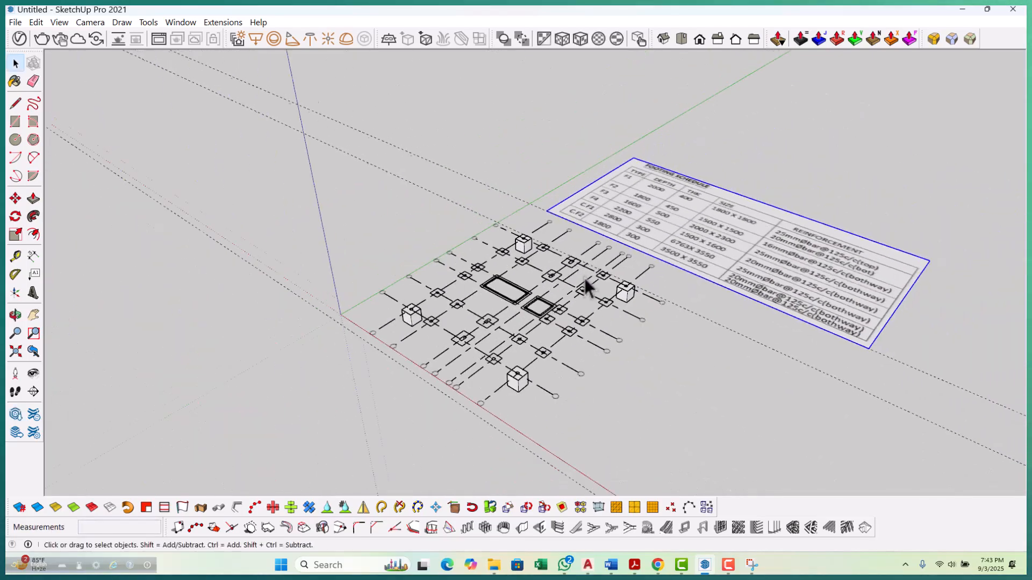
Rotate the footing schedule image 90 degrees about its long edge nearest the plan so it stands upright.
key("q")
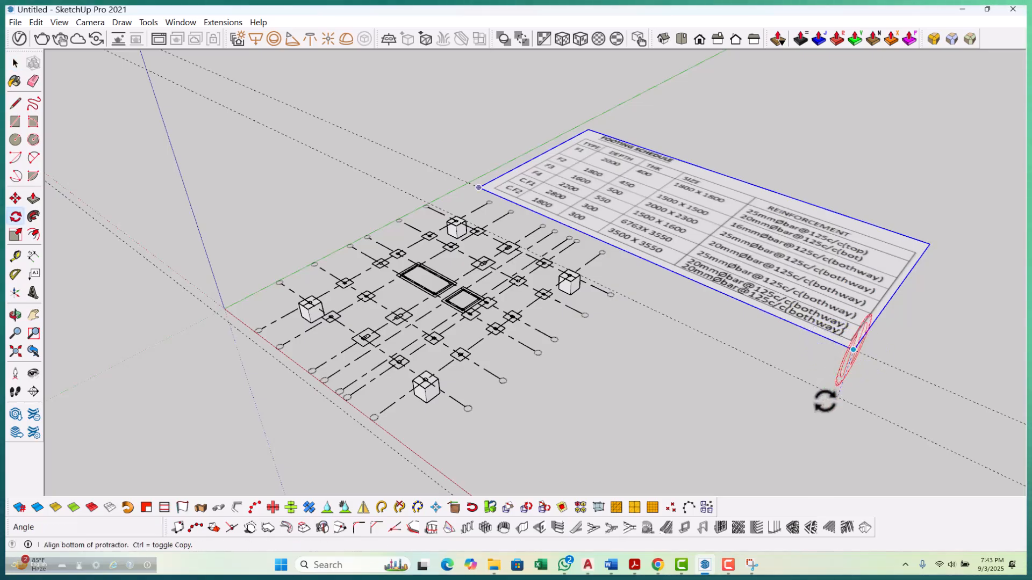
left_click(805, 411)
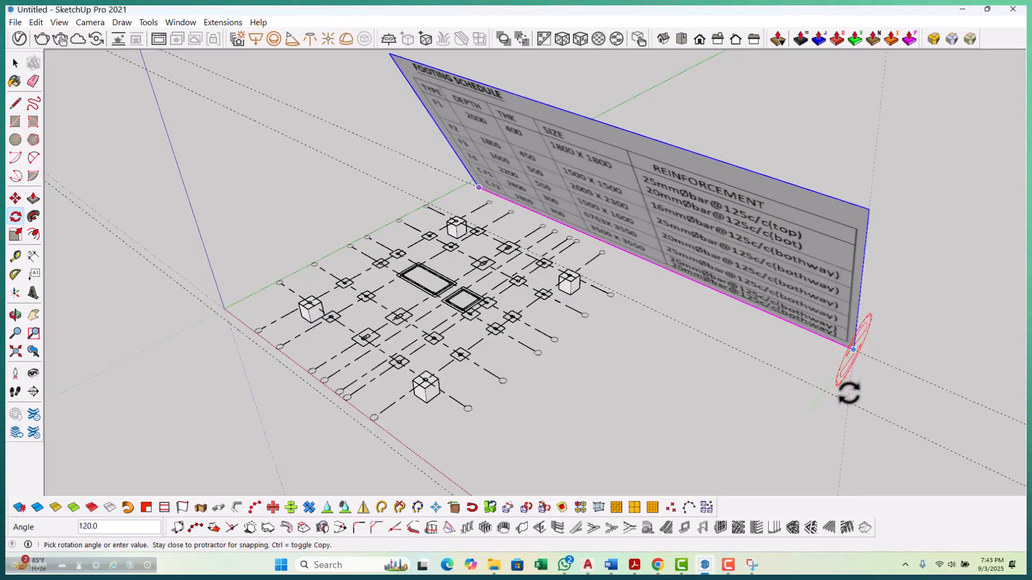
type("90")
key("Return")
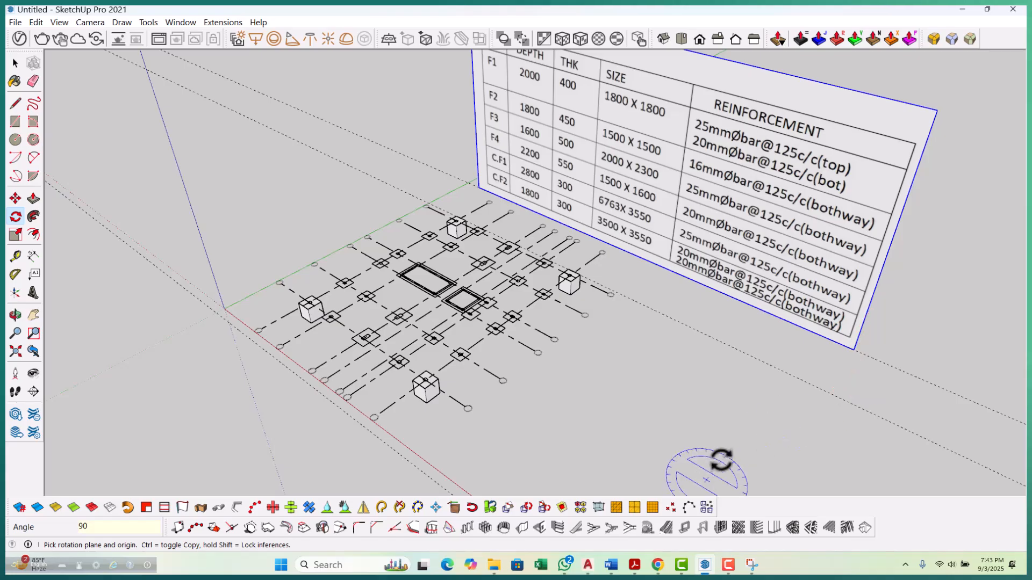
key("space")
scroll(693, 424, "down", 3)
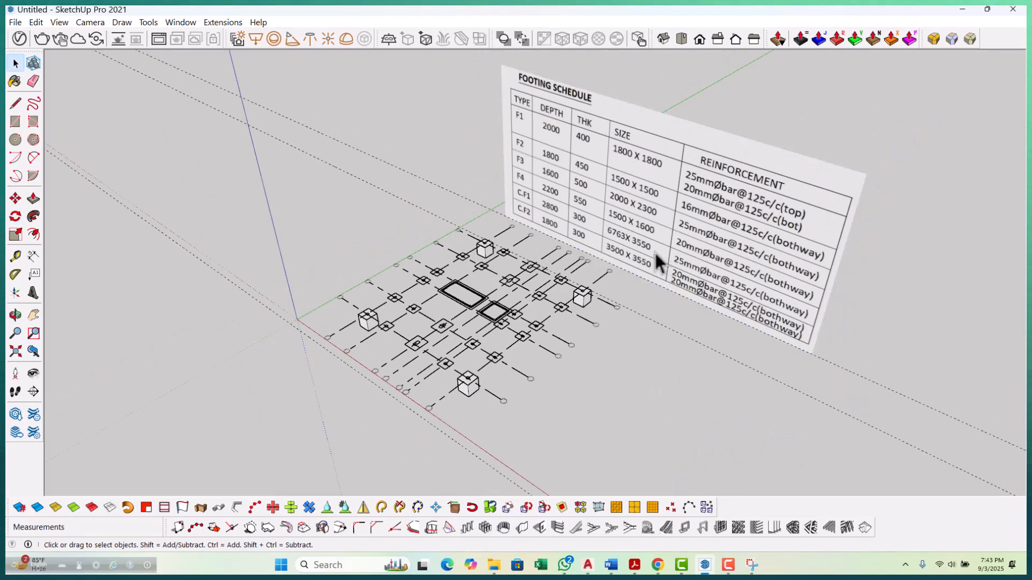
Examine the upright footing schedule for the footing types, depths, thicknesses and sizes alongside the modelled footings.
middle_click_drag(584, 304, 618, 265)
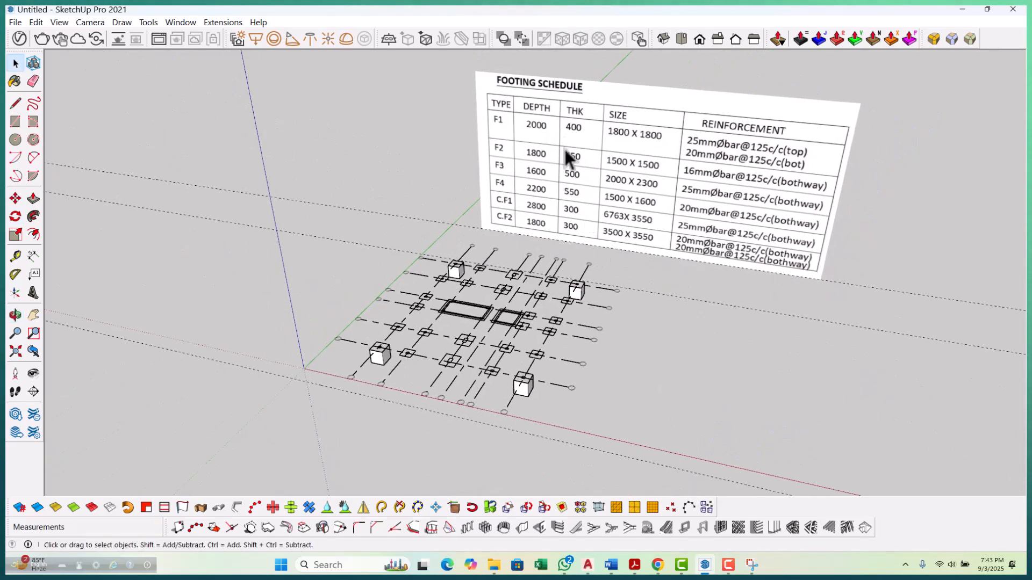
scroll(505, 158, "up", 2)
middle_click_drag(505, 158, 503, 199)
scroll(507, 207, "down", 2)
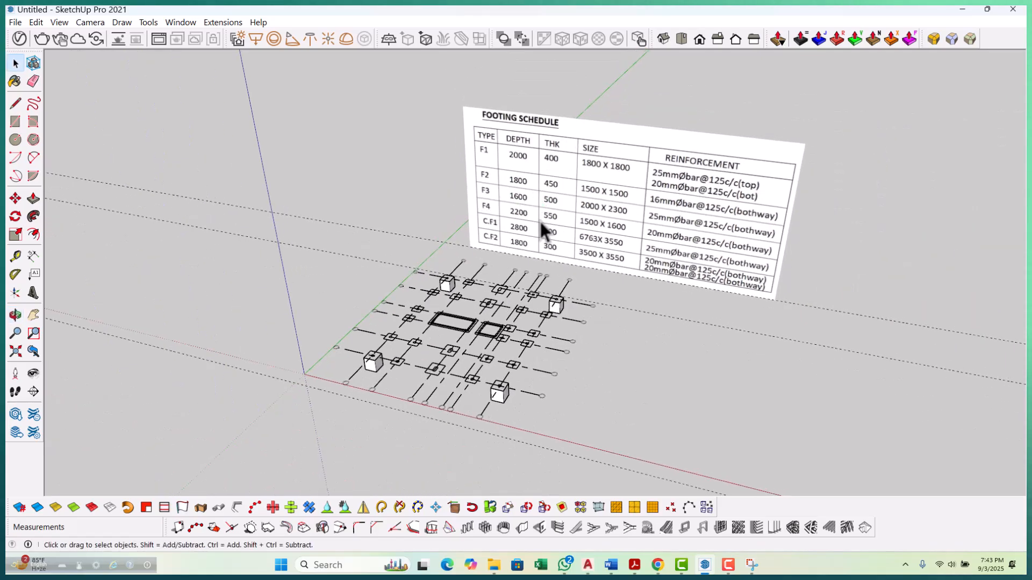
scroll(489, 281, "up", 1)
scroll(456, 276, "up", 2)
scroll(482, 186, "down", 1)
scroll(482, 186, "down", 2)
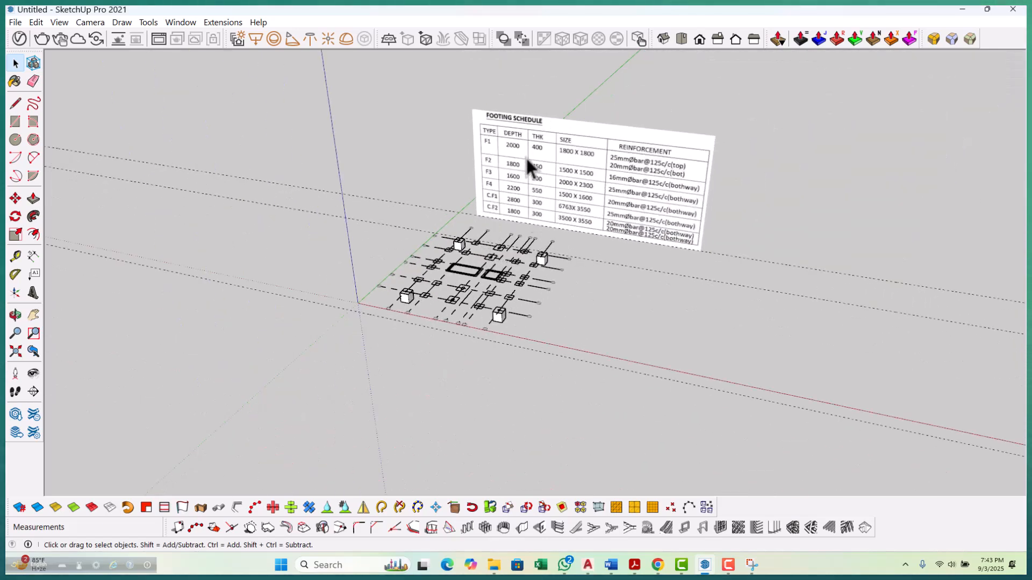
scroll(547, 143, "up", 1)
scroll(550, 149, "up", 1)
scroll(551, 153, "down", 3)
scroll(410, 324, "up", 4)
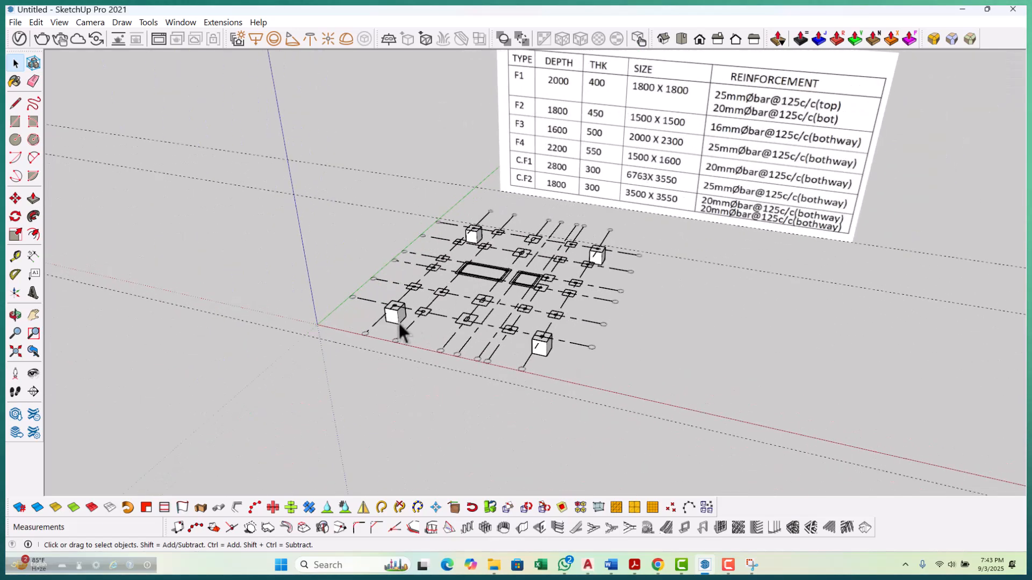
Measure upward from the base edge of the corner footing block nearest the origin.
middle_click(390, 322)
middle_click_drag(390, 322, 411, 341)
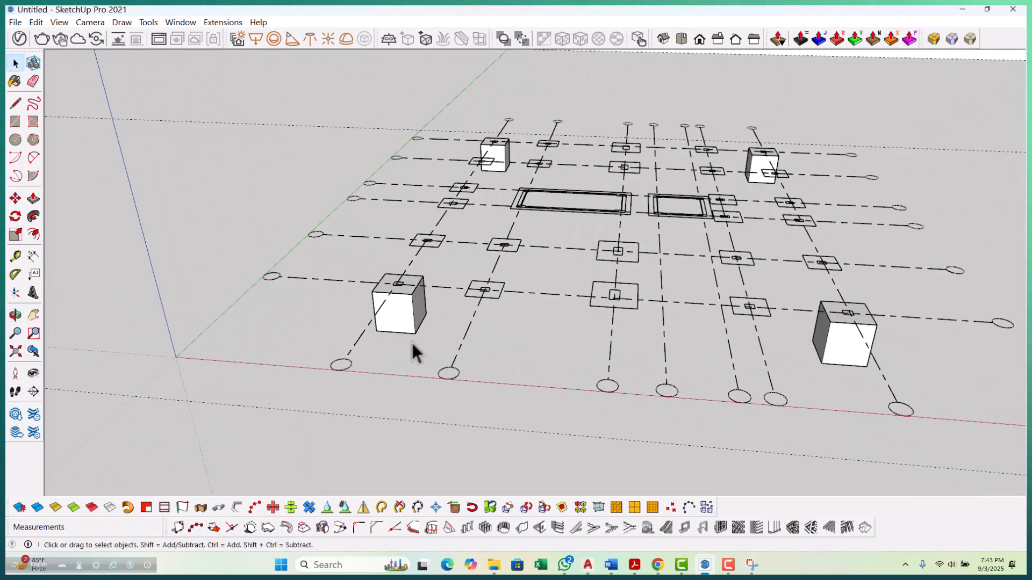
key("t")
scroll(415, 338, "up", 2)
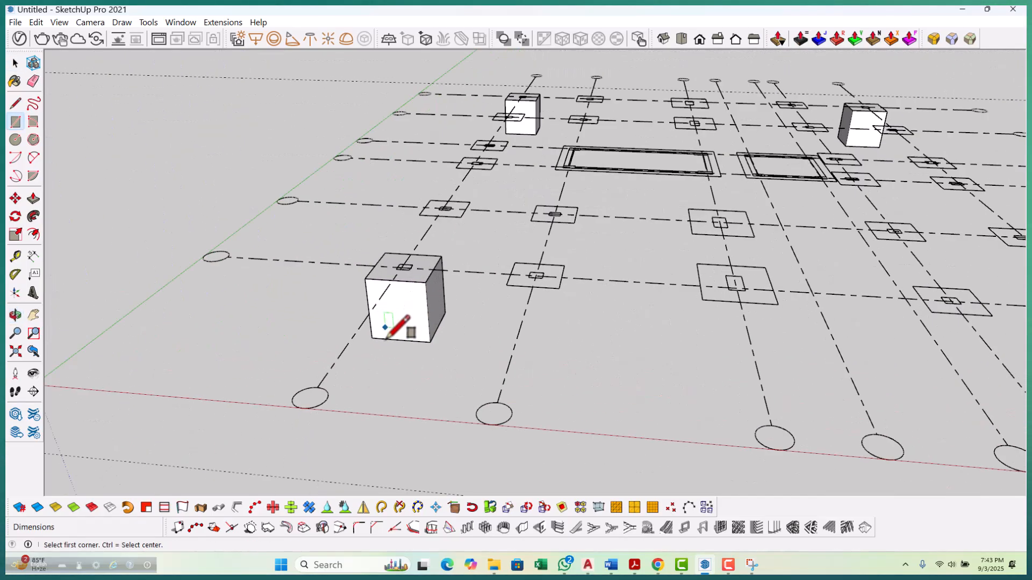
scroll(388, 340, "up", 2)
left_click(407, 340)
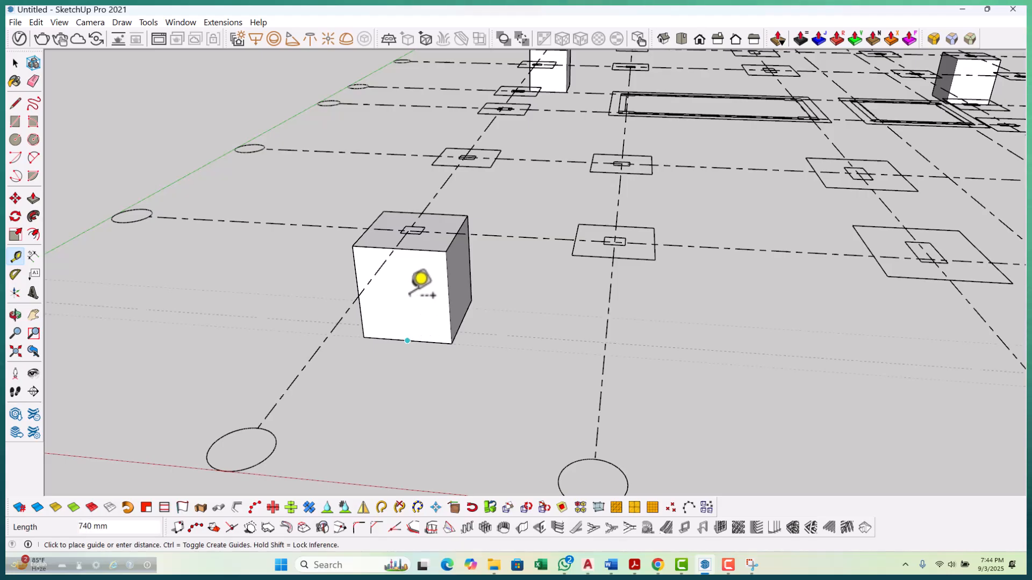
scroll(408, 294, "down", 8)
key("space")
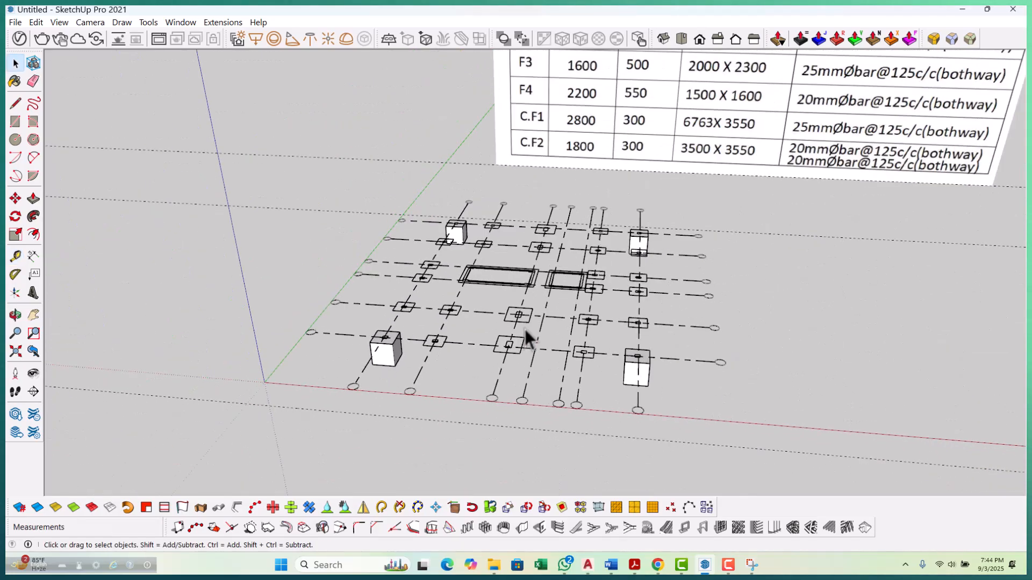
Push the top face of the corner footing block nearest the origin down 1600 mm.
scroll(399, 400, "down", 2)
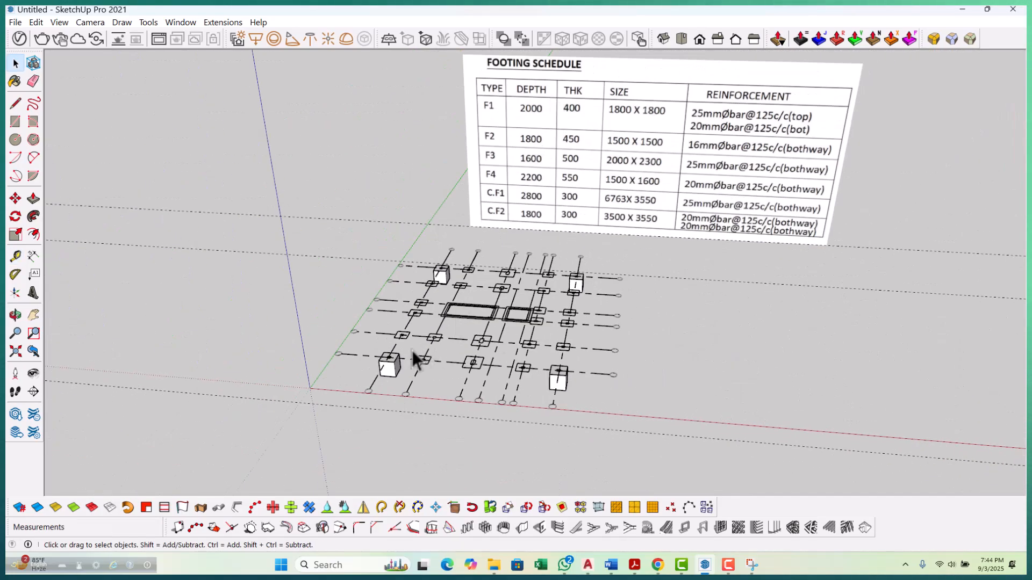
scroll(422, 357, "up", 4)
key("p")
scroll(382, 360, "up", 2)
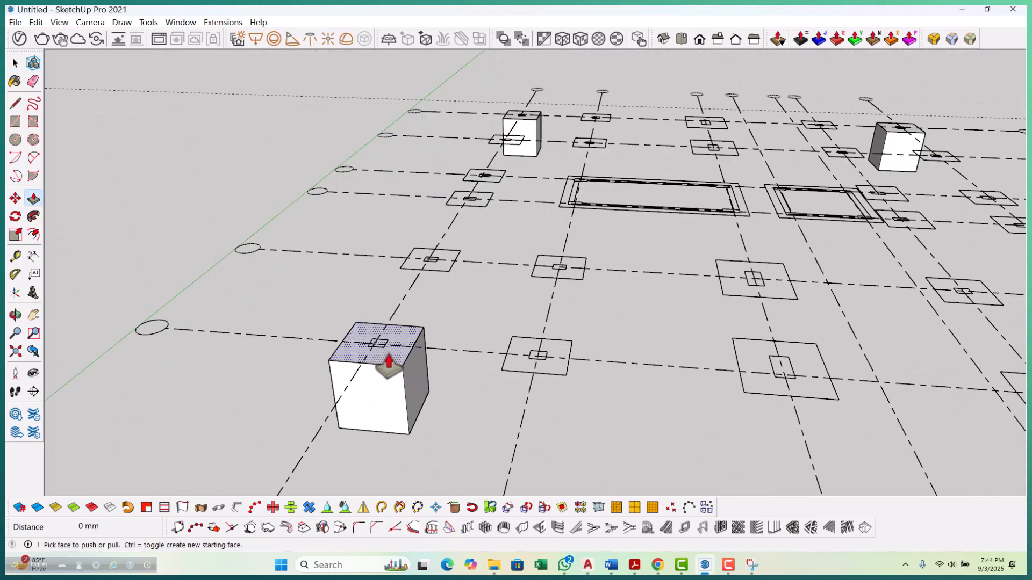
scroll(389, 364, "up", 1)
left_click_drag(389, 364, 405, 402)
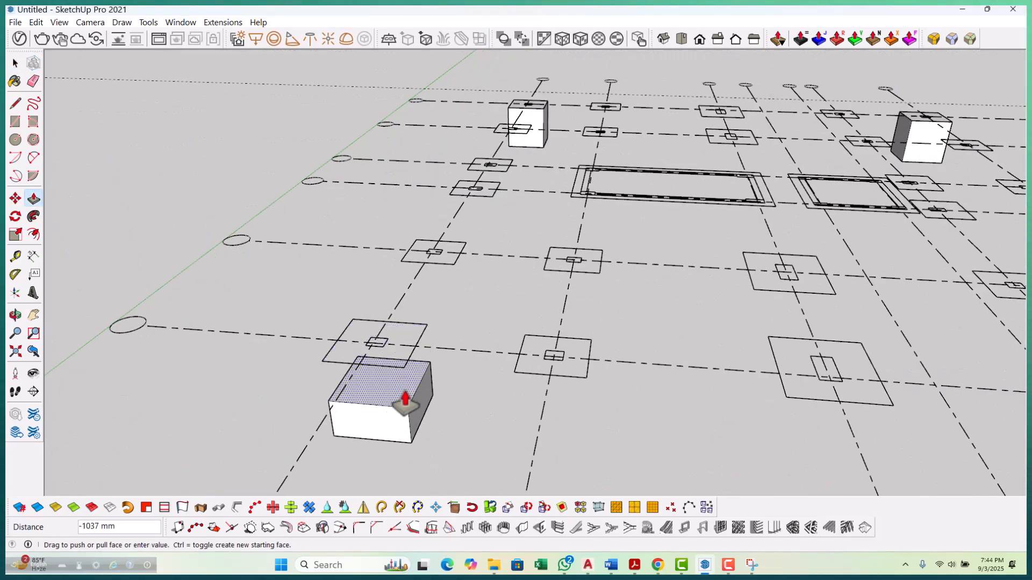
type("1")
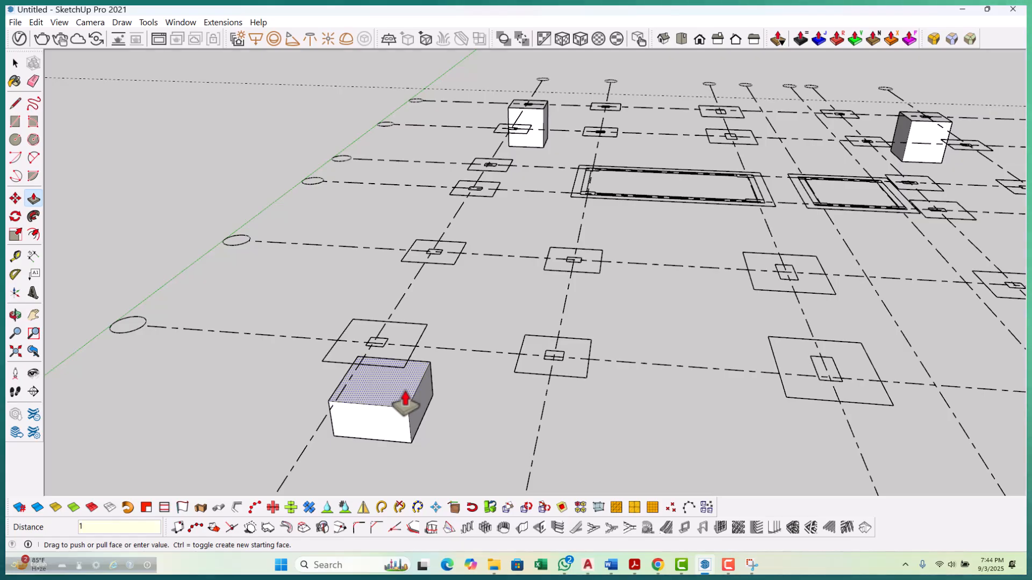
type("600")
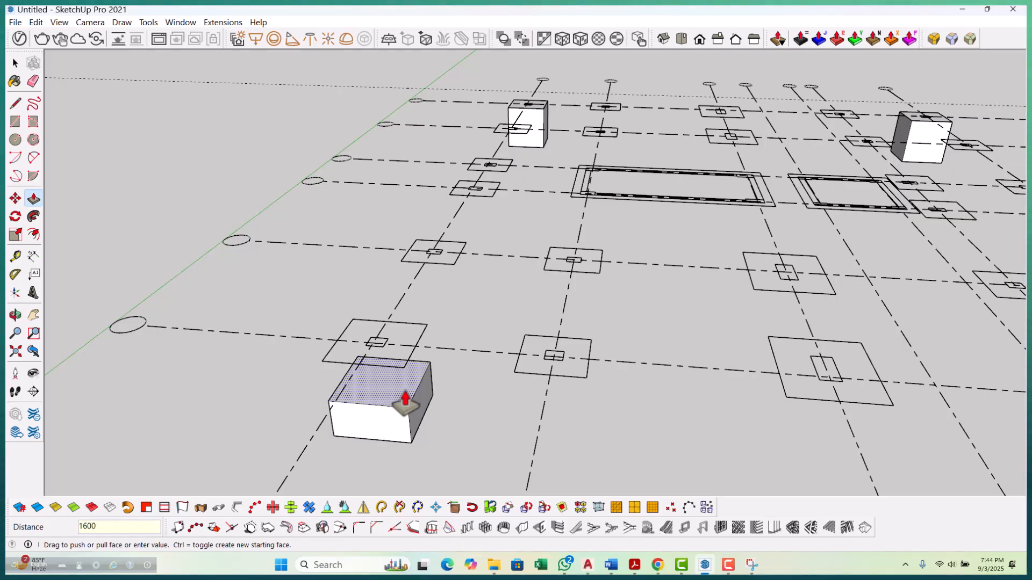
key("Return")
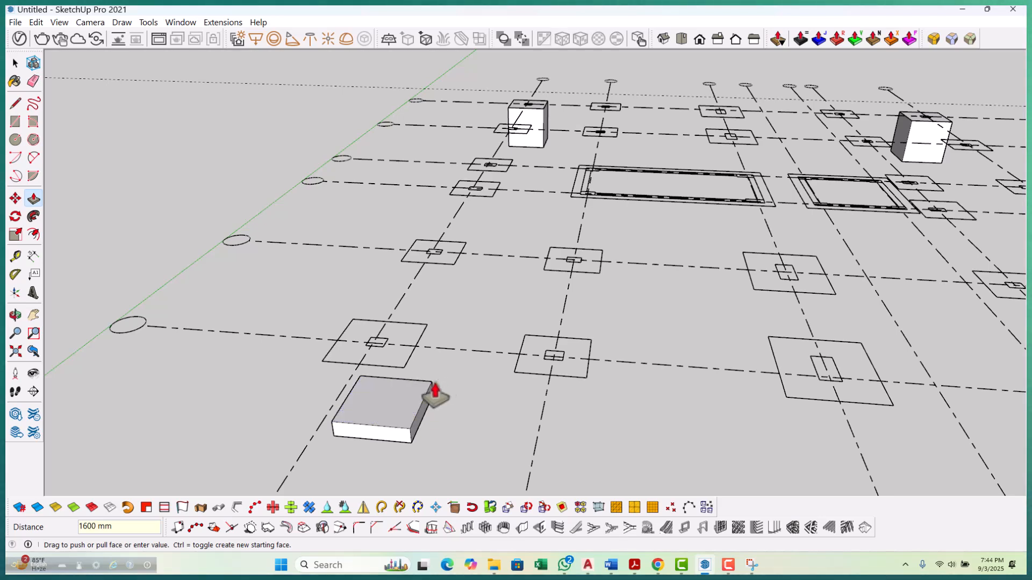
Push the top faces of the other three corner footing blocks down by the same 1600 mm.
scroll(415, 352, "down", 5)
scroll(487, 236, "up", 4)
scroll(468, 245, "up", 5)
key("ctrl+z")
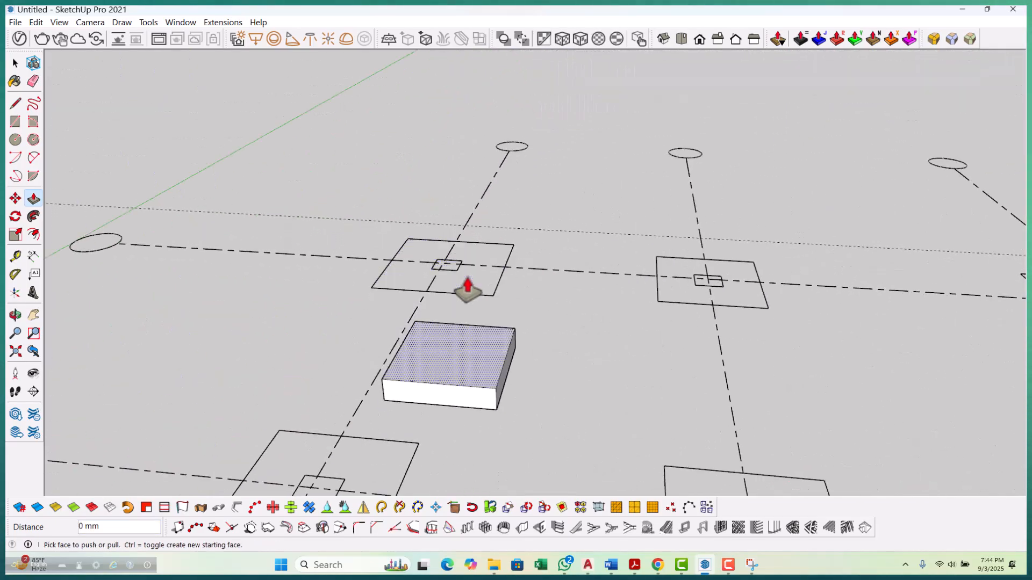
scroll(257, 333, "down", 2)
scroll(645, 350, "down", 4)
scroll(749, 345, "up", 5)
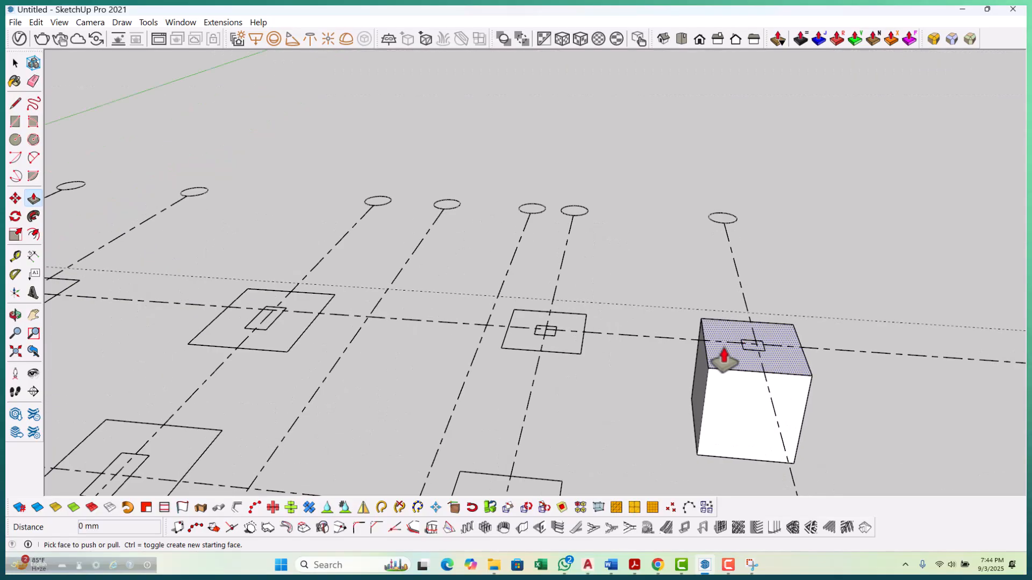
scroll(649, 328, "down", 6)
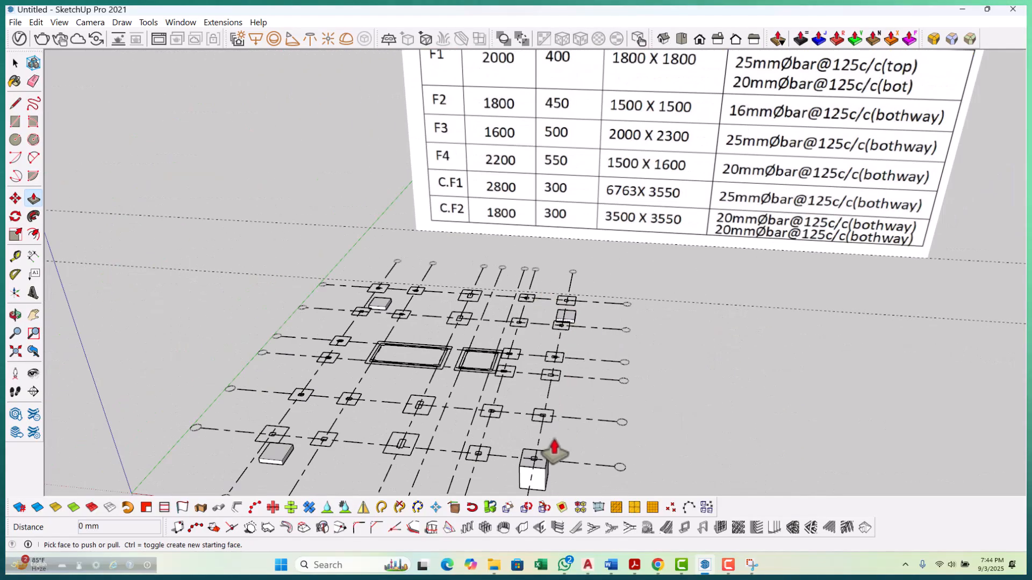
scroll(559, 426, "up", 1)
scroll(538, 476, "down", 1)
key("space")
scroll(470, 333, "down", 5)
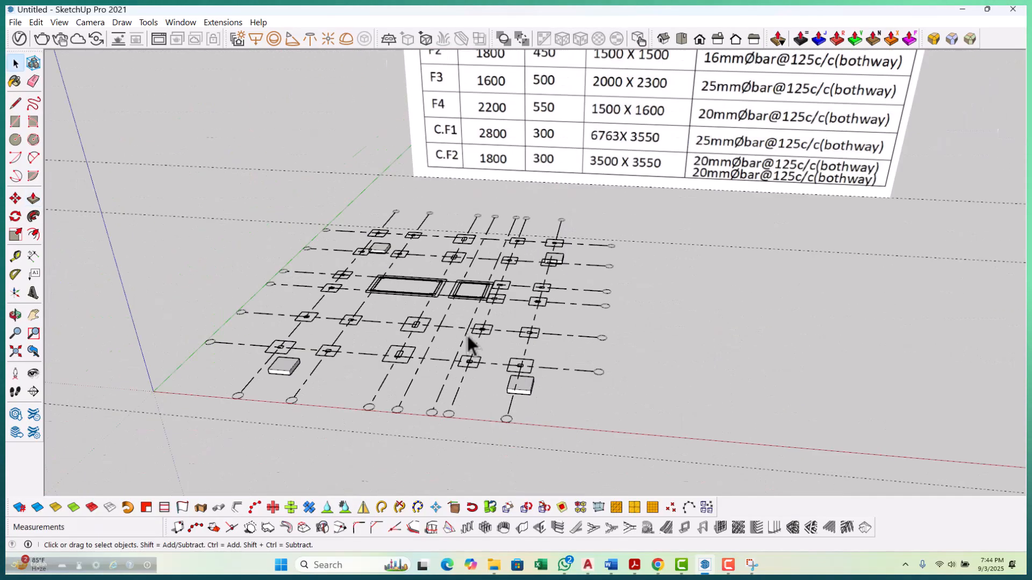
Draw a rectangle over the column outline in the corner footing at the far end along the red axis.
scroll(496, 437, "up", 8)
middle_click_drag(507, 408, 458, 408)
key("r")
scroll(425, 362, "up", 4)
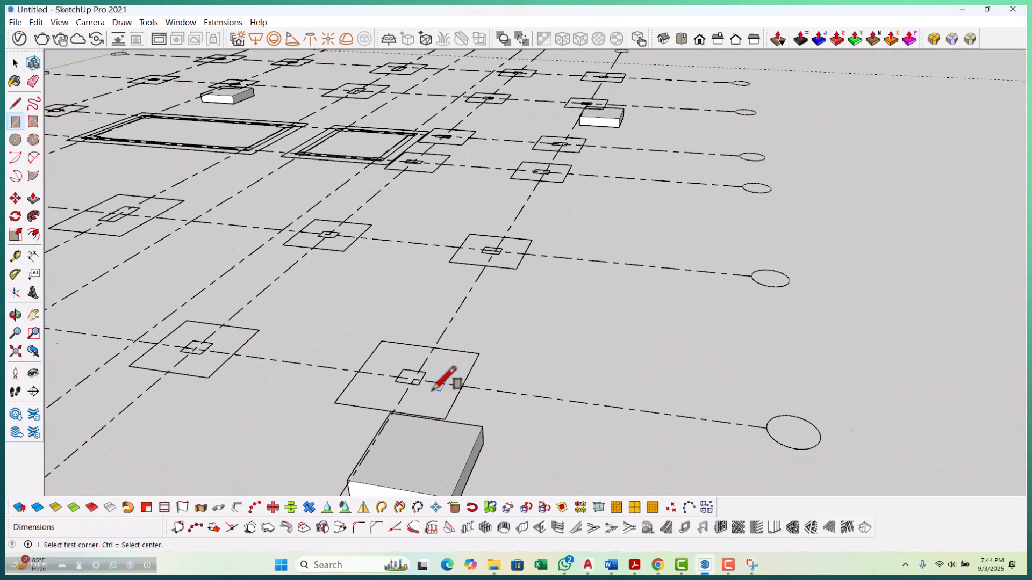
left_click(389, 359)
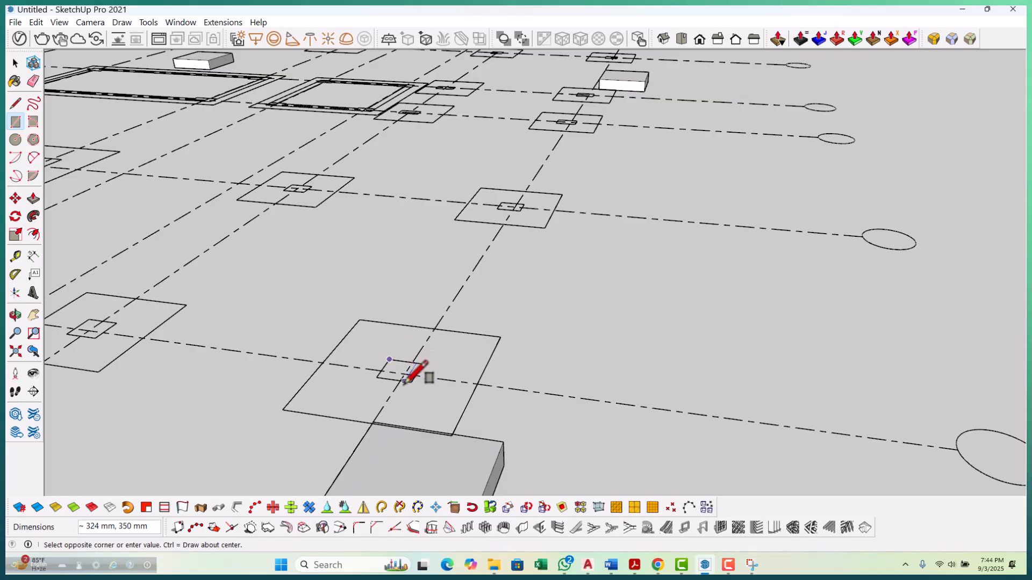
scroll(411, 376, "up", 1)
scroll(365, 467, "down", 4)
Draw rectangles over the column outlines in the remaining three corner footings of the layout plan.
scroll(553, 200, "up", 8)
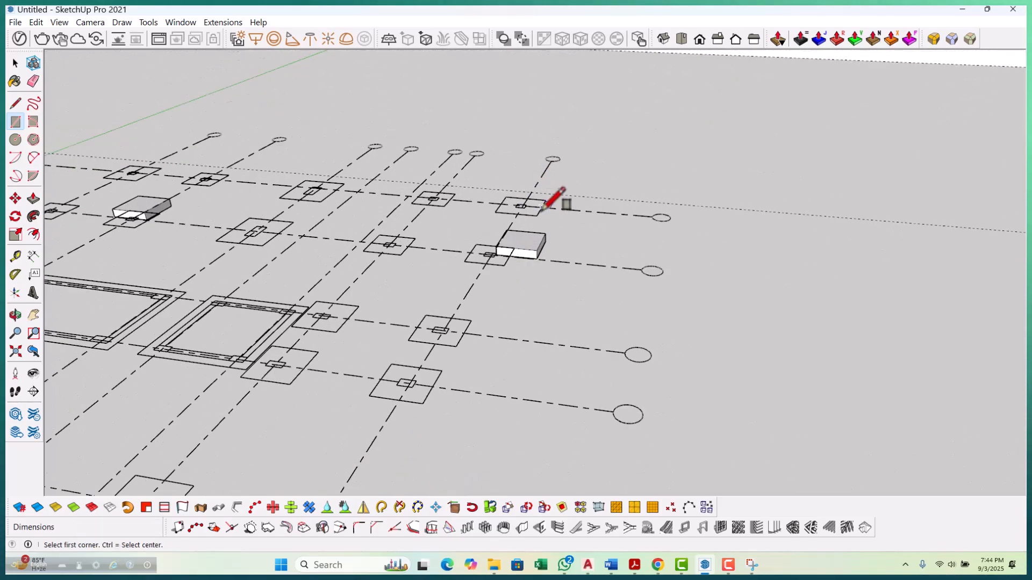
scroll(494, 206, "up", 2)
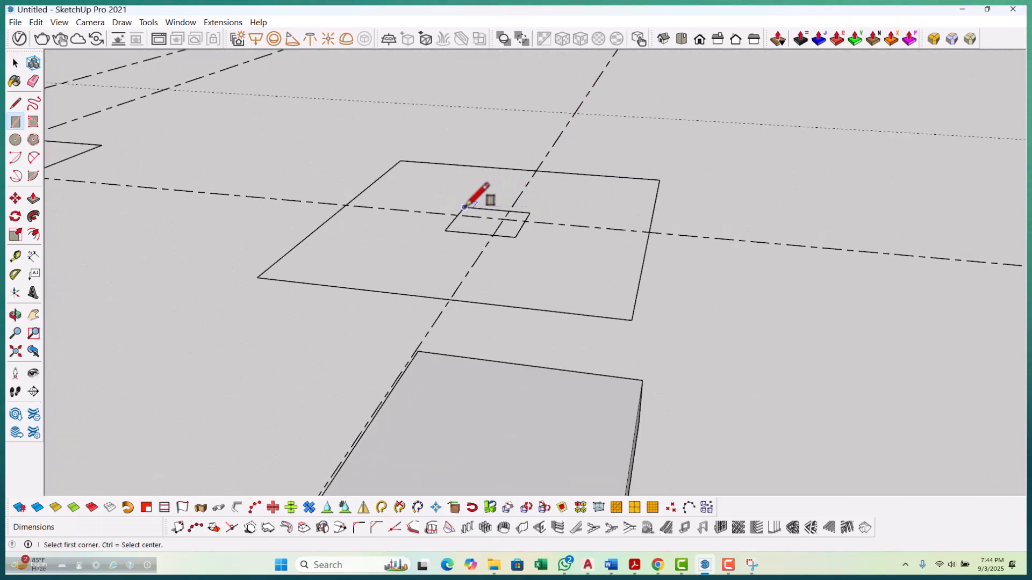
left_click(514, 236)
scroll(602, 276, "down", 8)
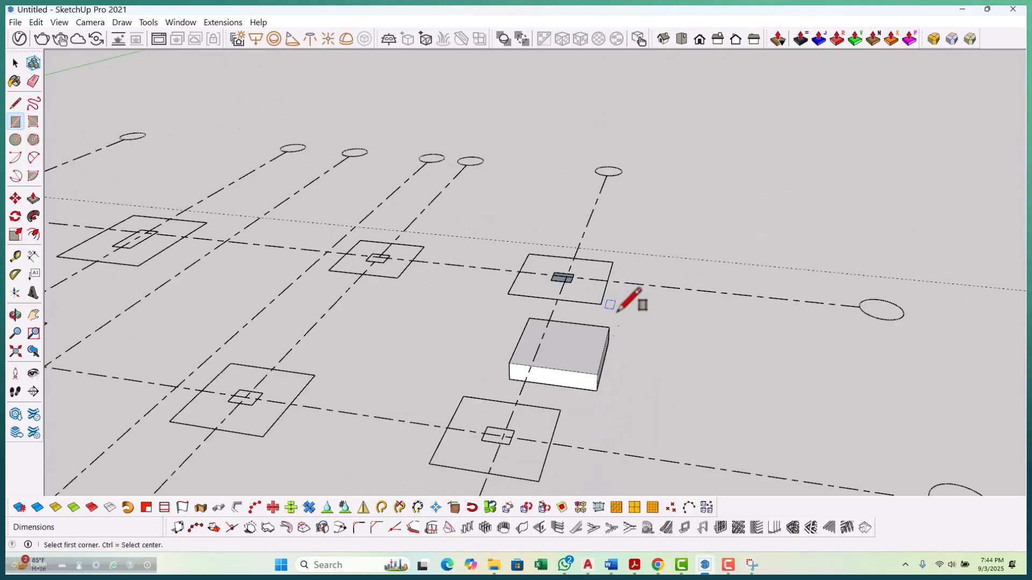
scroll(372, 293, "up", 10)
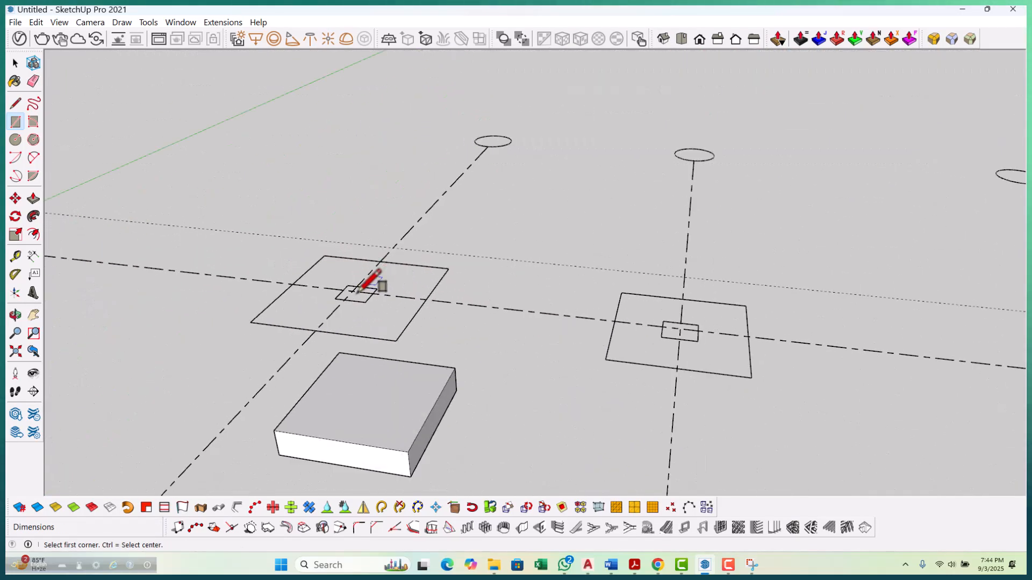
left_click(337, 275)
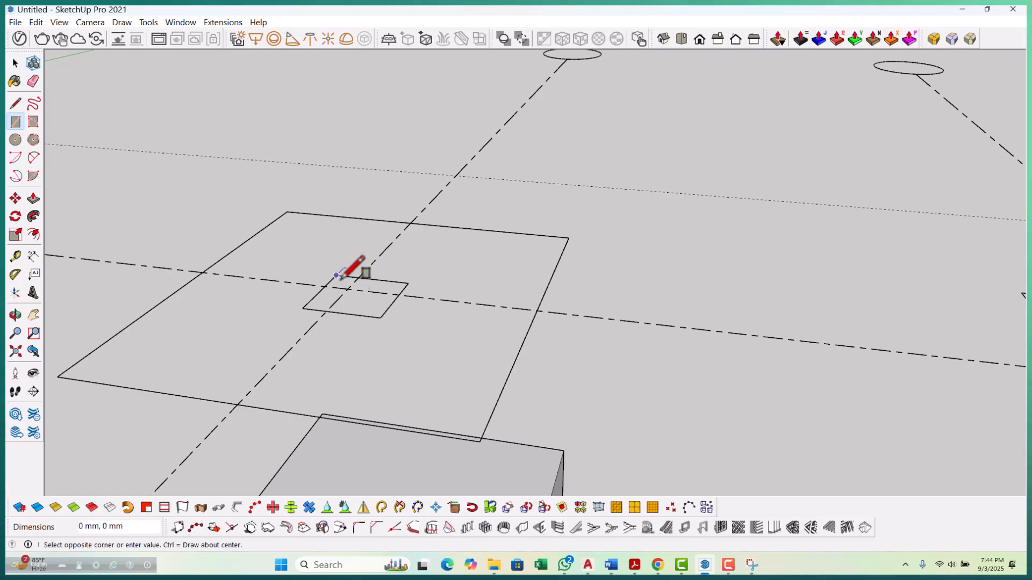
left_click(381, 318)
scroll(475, 266, "down", 10)
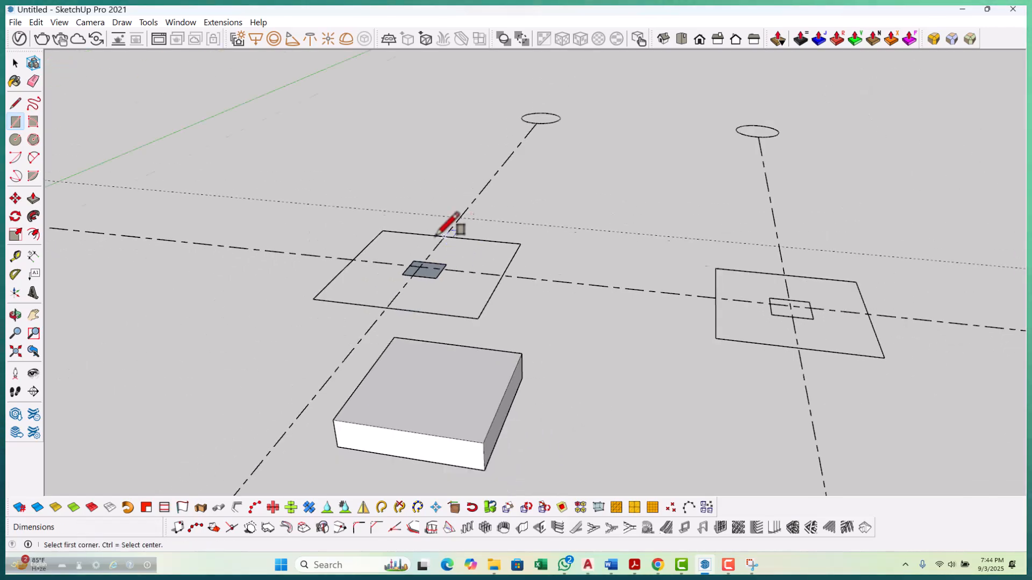
scroll(313, 328, "up", 10)
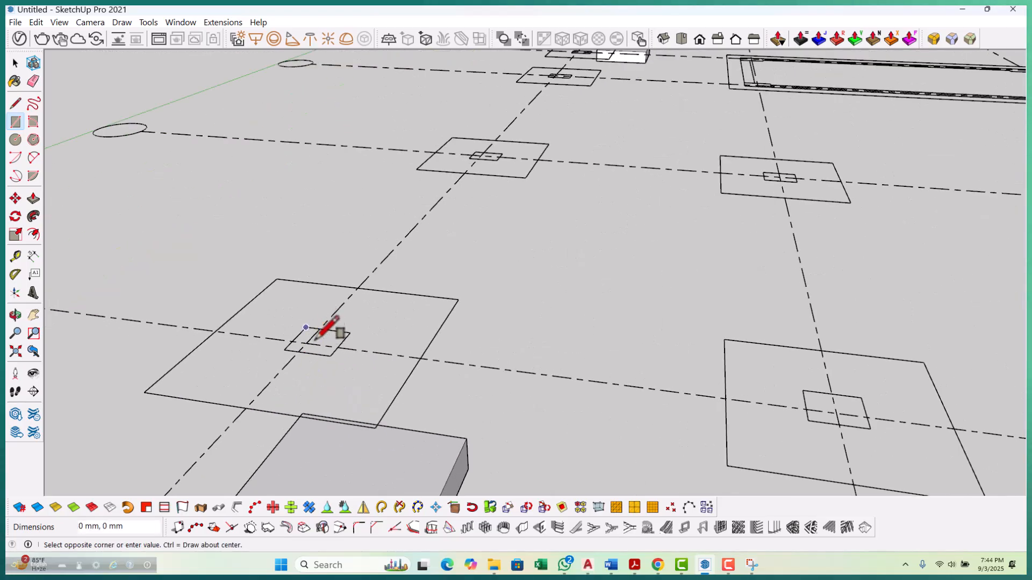
Push the column face in the corner footing nearest the origin down 1600 mm to the footing block.
key("p")
scroll(322, 353, "up", 2)
left_click(333, 346)
scroll(322, 341, "down", 2)
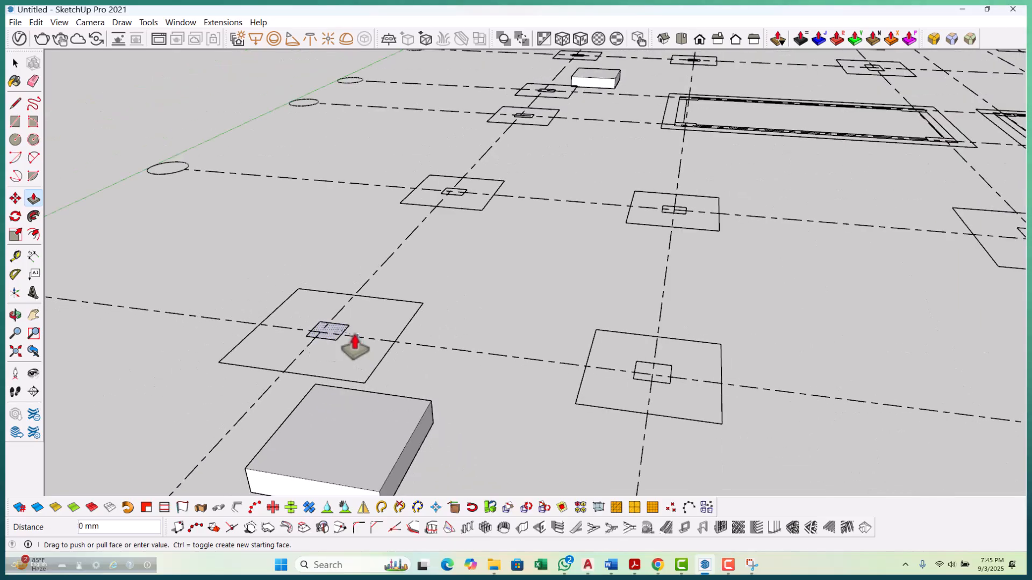
scroll(357, 347, "down", 2)
scroll(371, 441, "up", 1)
type("1600")
key("Return")
scroll(355, 454, "down", 3)
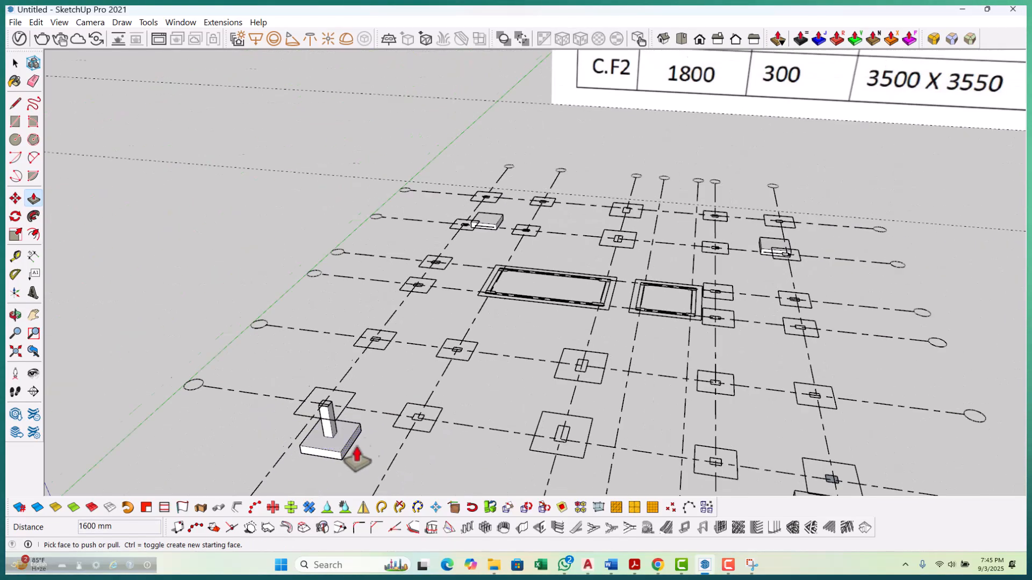
Push the column faces in the other three corner footings down by the same 1600 mm.
scroll(484, 226, "up", 8)
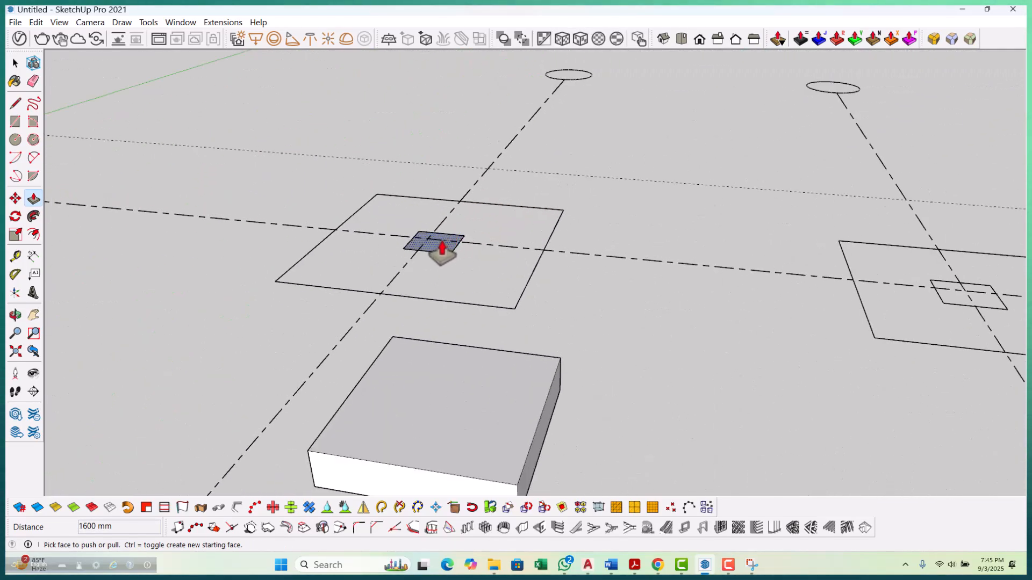
scroll(322, 285, "down", 8)
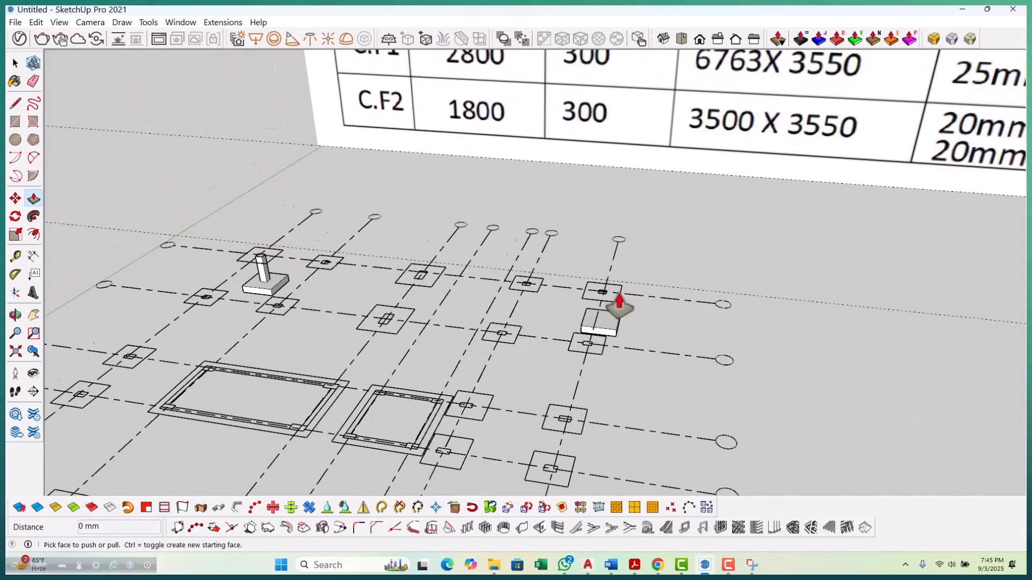
scroll(607, 305, "up", 4)
scroll(607, 305, "up", 5)
left_click(525, 306)
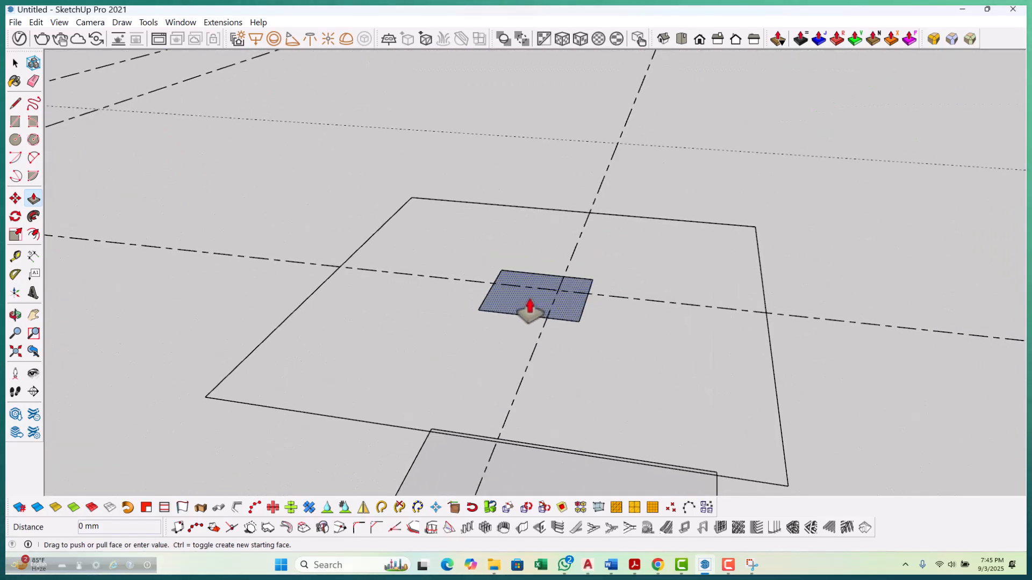
left_click(530, 215)
scroll(548, 207, "down", 10)
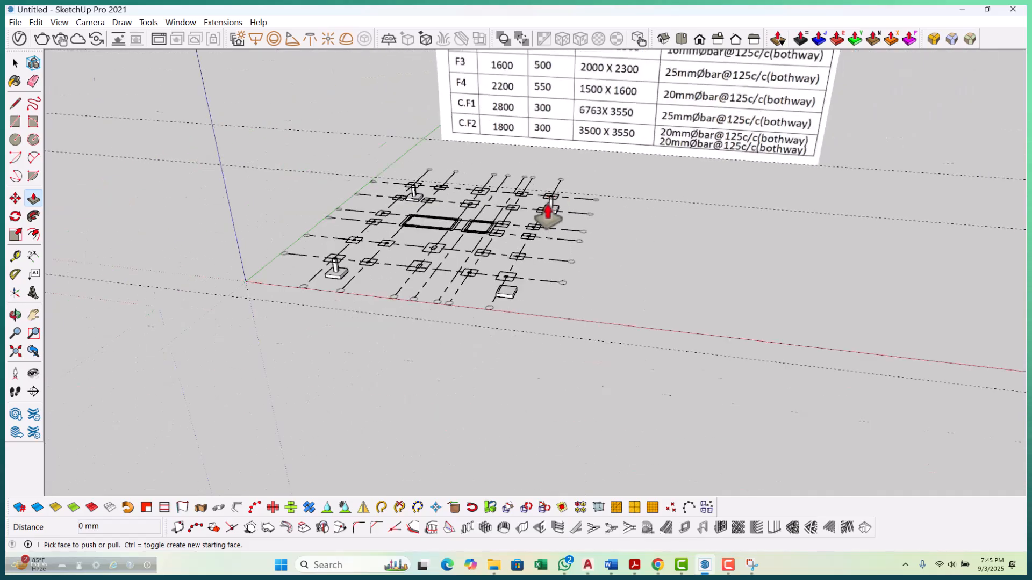
scroll(510, 269, "up", 6)
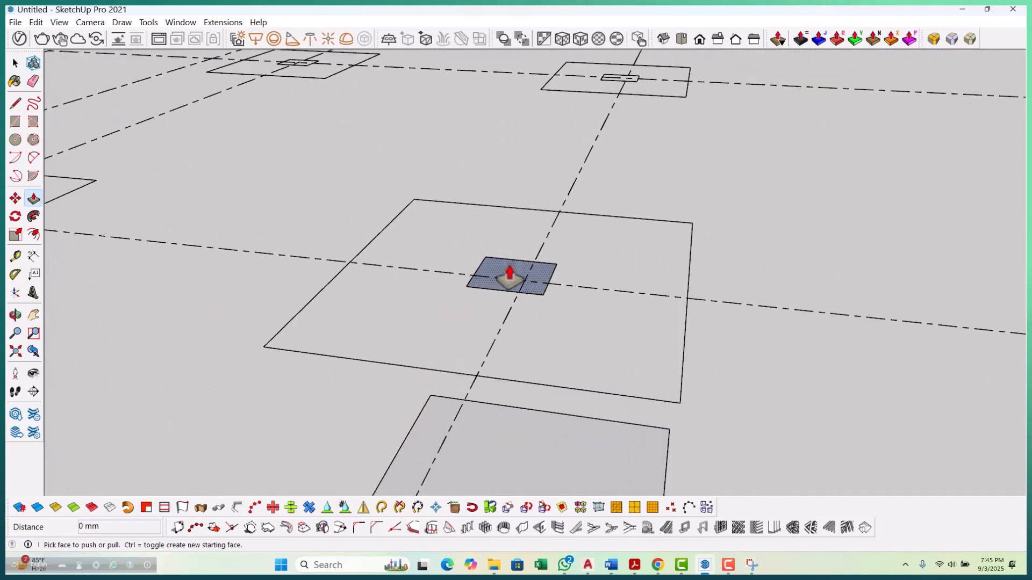
double_click(511, 277)
key("space")
scroll(548, 266, "down", 10)
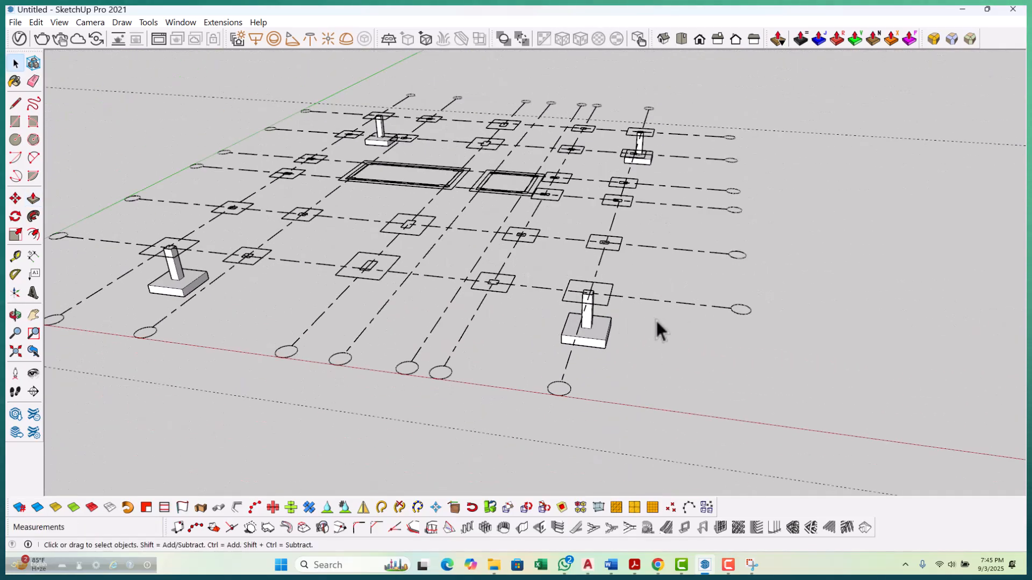
Switch to the 2025 BATCH 01 STRUCTURE drawing in AutoCAD and locate the footing layout plan.
scroll(671, 317, "up", 1)
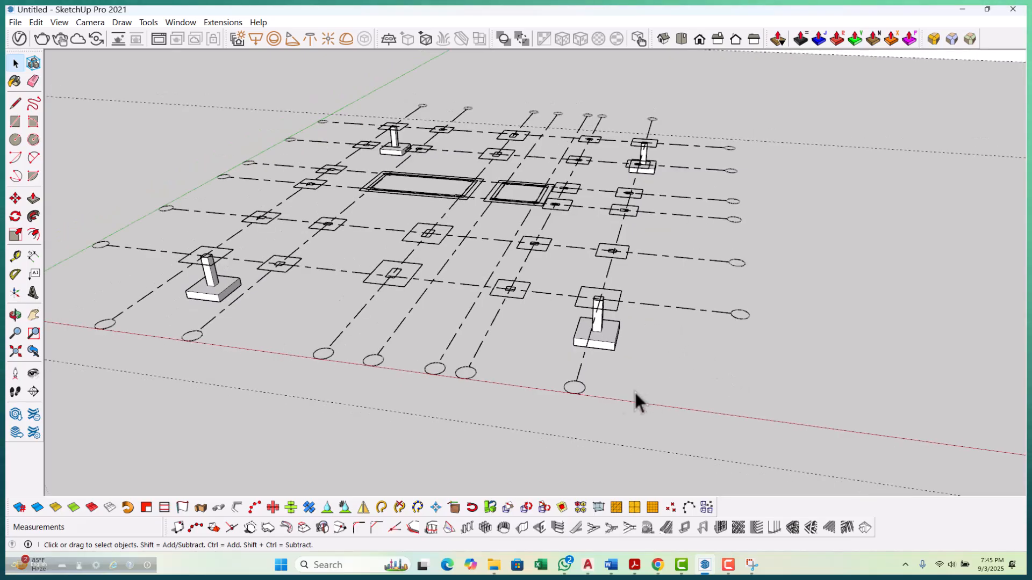
scroll(424, 368, "down", 8)
middle_click(555, 361)
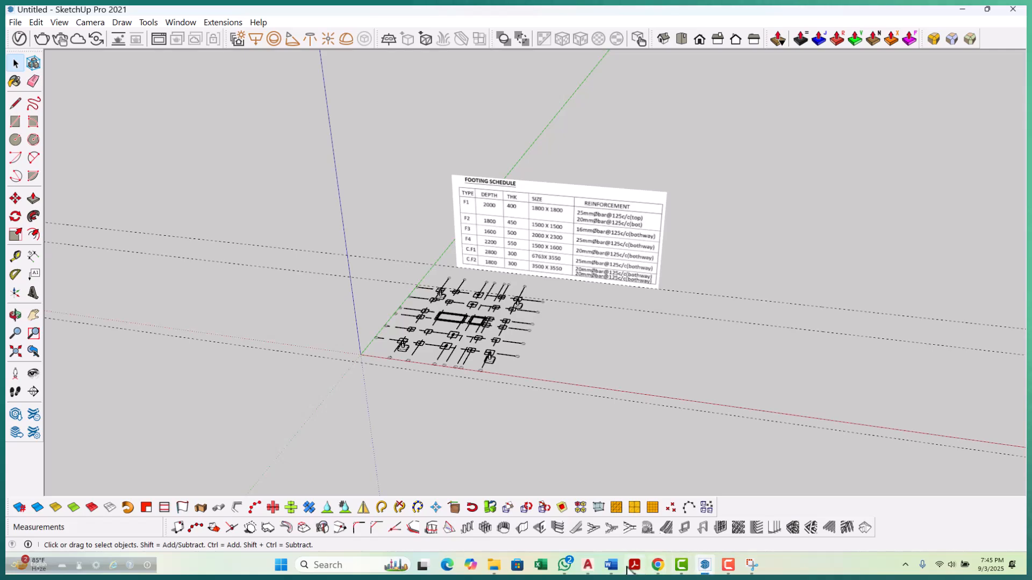
mouse_move(587, 565)
left_click(717, 514)
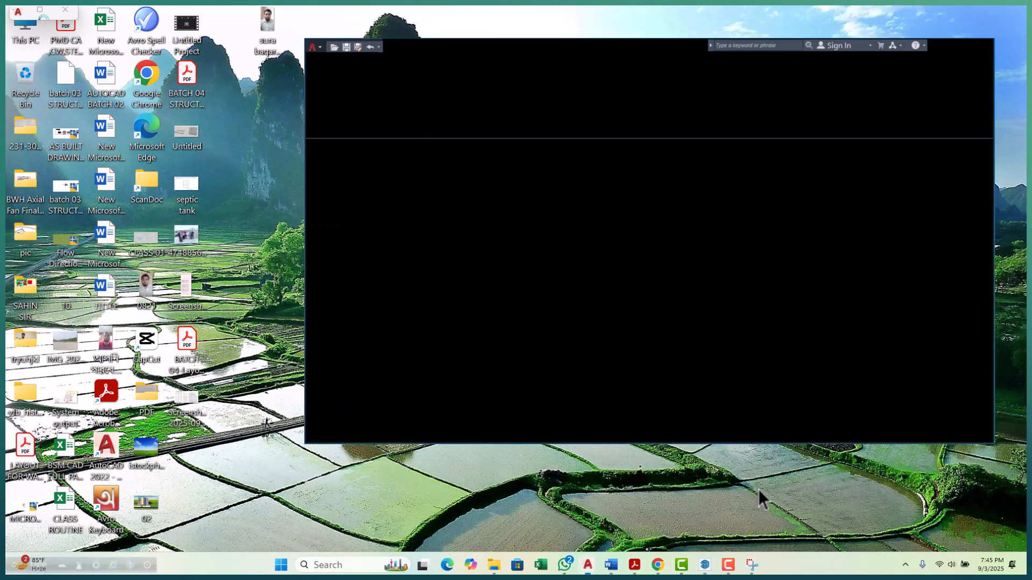
left_click(1004, 10)
scroll(376, 323, "down", 8)
scroll(311, 219, "up", 6)
middle_click_drag(311, 219, 302, 331)
scroll(301, 332, "down", 10)
scroll(328, 258, "up", 7)
scroll(327, 258, "down", 5)
middle_click_drag(371, 287, 359, 277)
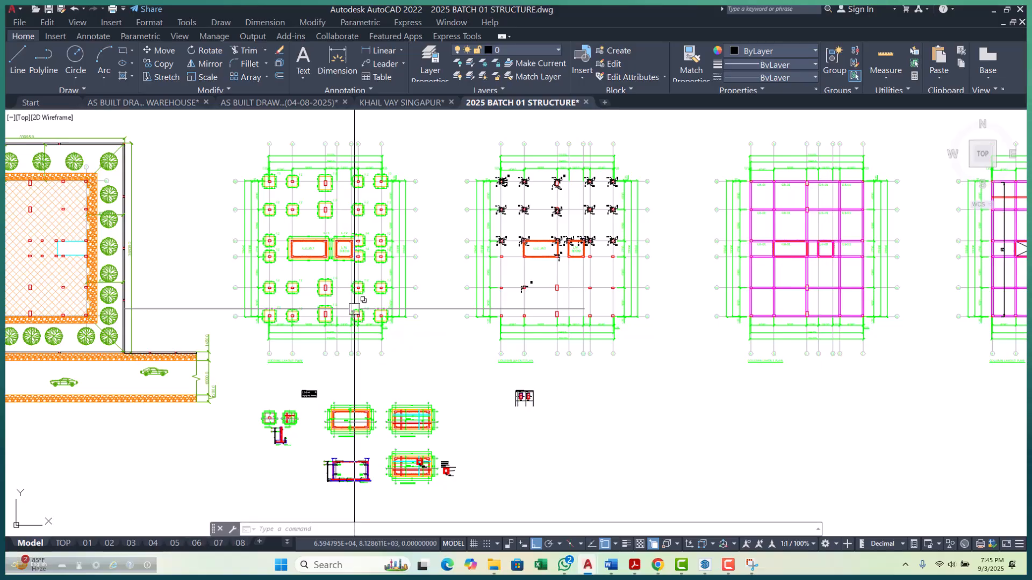
left_click(281, 565)
type("SNI")
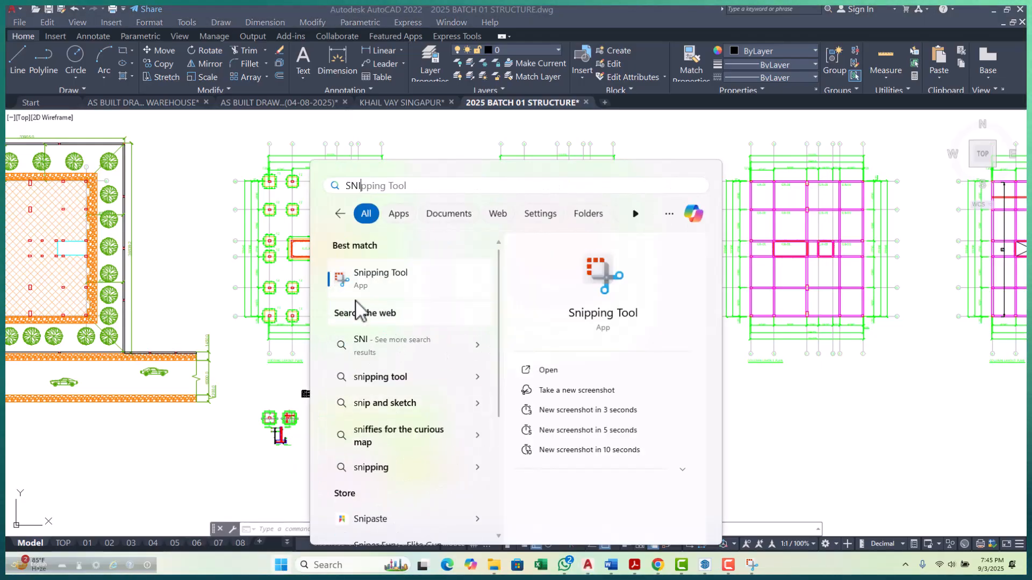
left_click(379, 280)
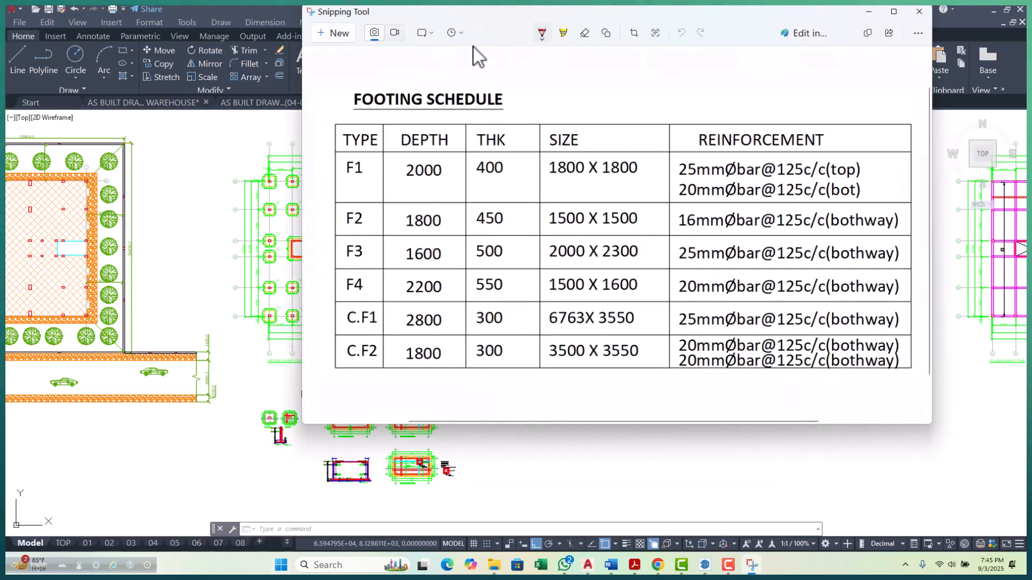
left_click(344, 34)
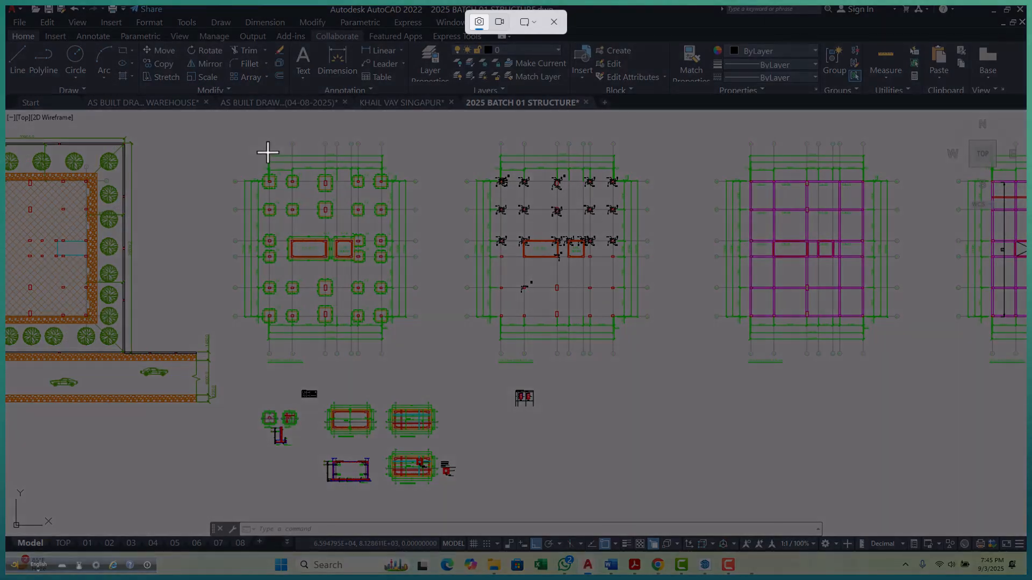
key("Escape")
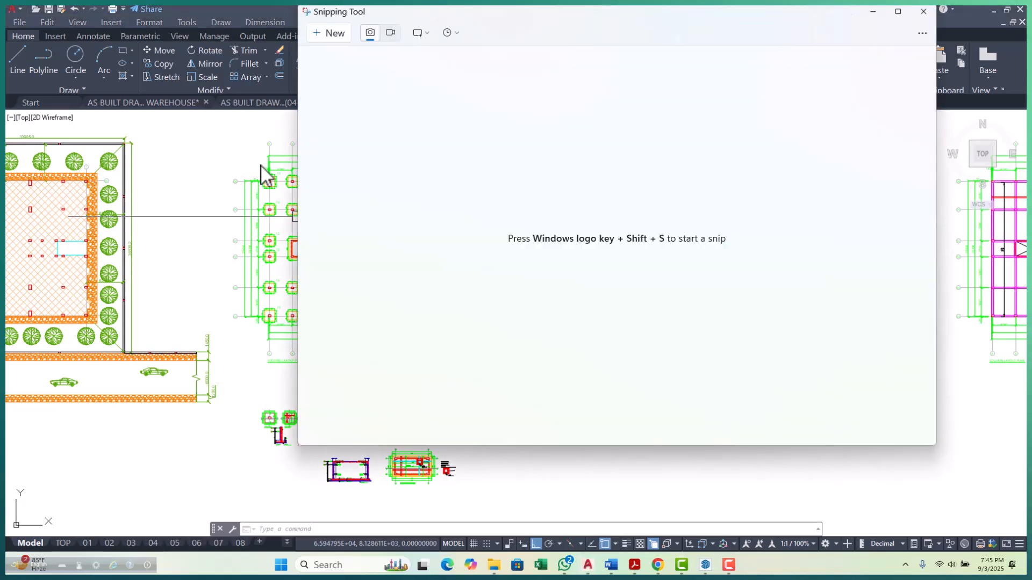
left_click(923, 11)
Frame the footing layout plan and capture a rectangular screenshot of it with Snipping Tool.
scroll(215, 269, "up", 2)
middle_click_drag(219, 283, 205, 341)
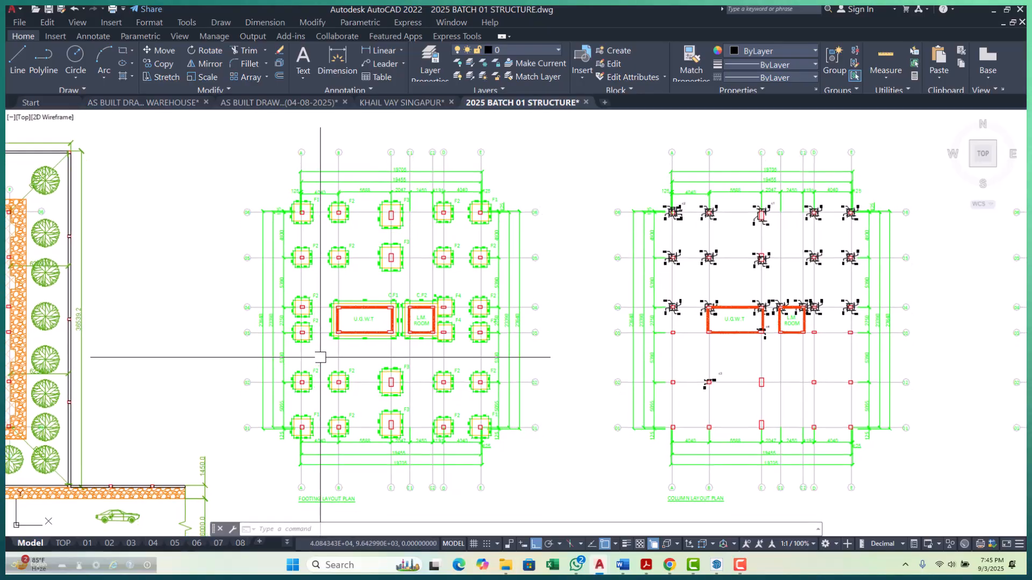
left_click(295, 565)
type("S")
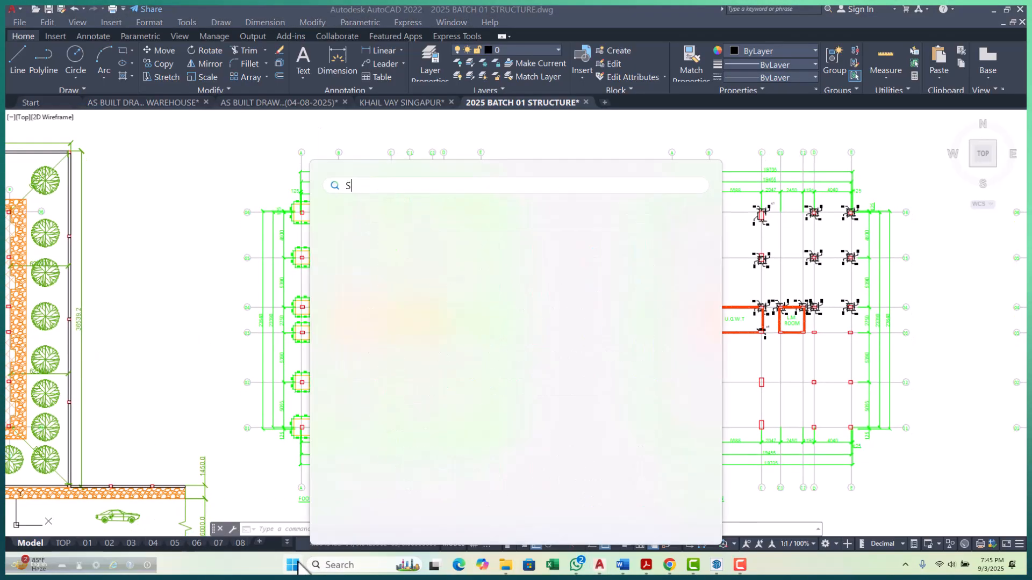
type("NI")
left_click(405, 280)
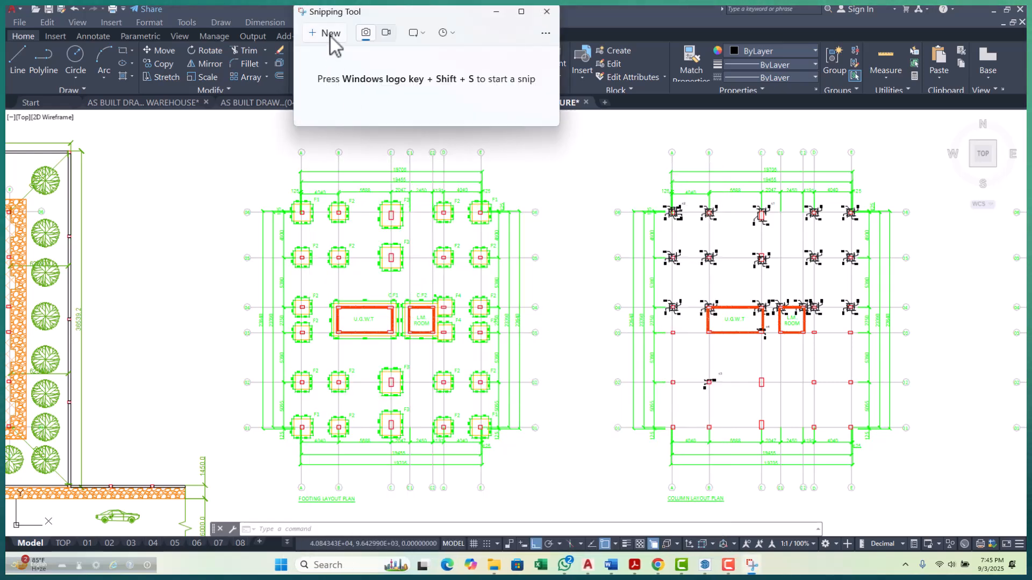
left_click(331, 37)
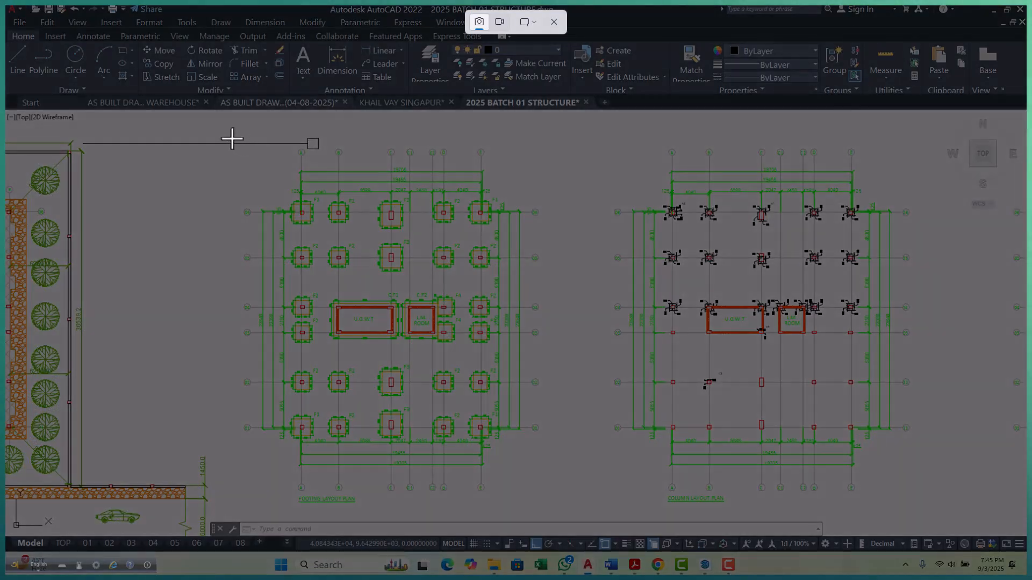
mouse_move(231, 138)
left_mouse_down()
mouse_move(507, 474)
mouse_move(563, 498)
mouse_move(564, 514)
left_mouse_up()
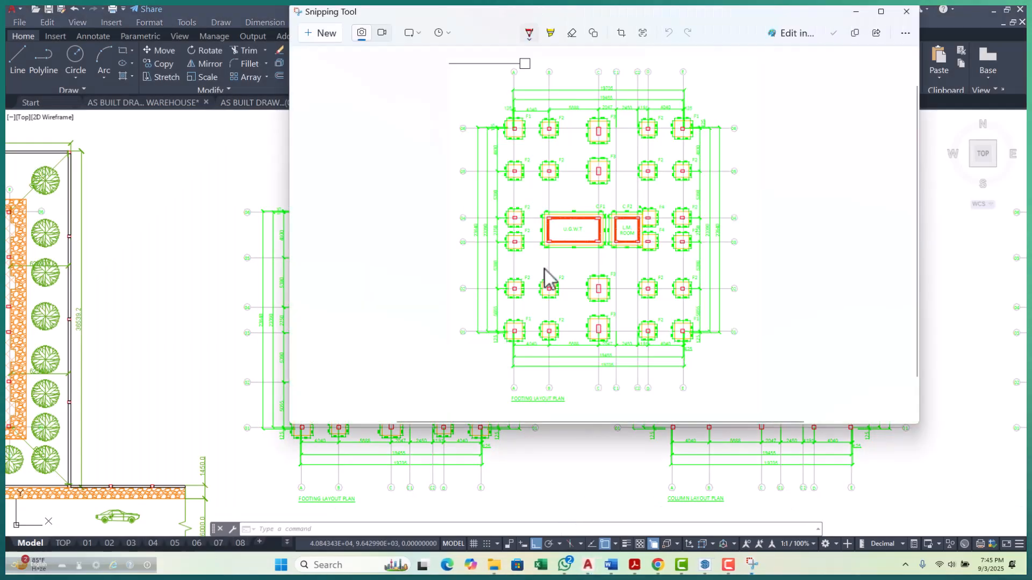
Save the footing layout screenshot to the Desktop as a JPG named FFFFFFFFFFFFFFFF and close Snipping Tool.
right_click(601, 167)
left_click(657, 186)
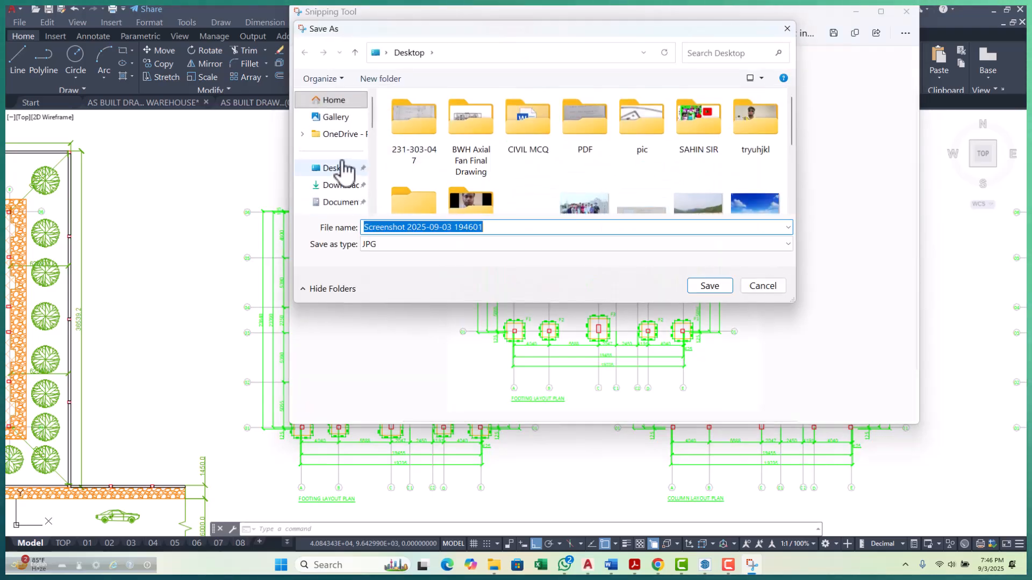
left_click(340, 169)
left_click(509, 229)
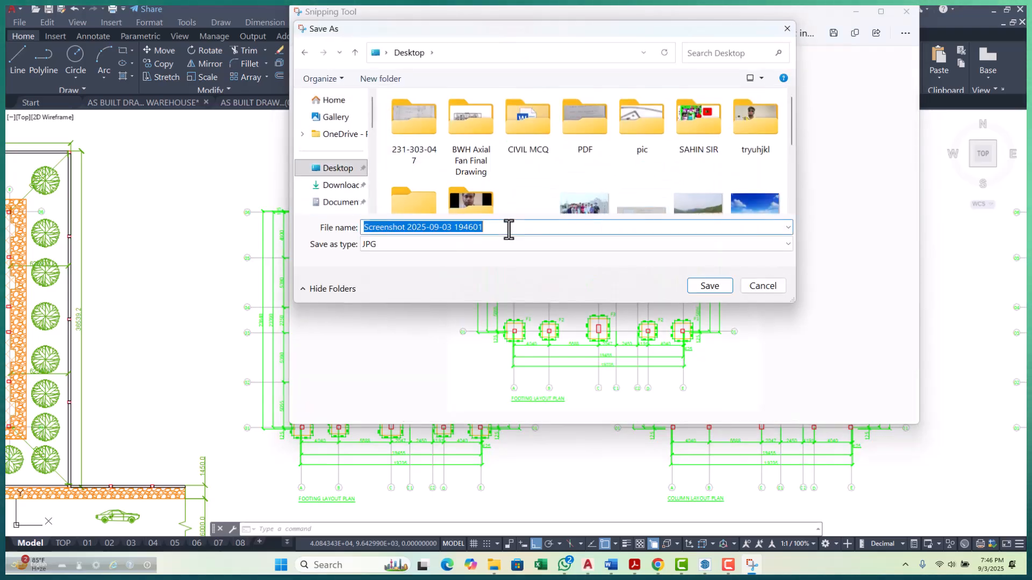
type("FFFFFFFFFFFFFFFF")
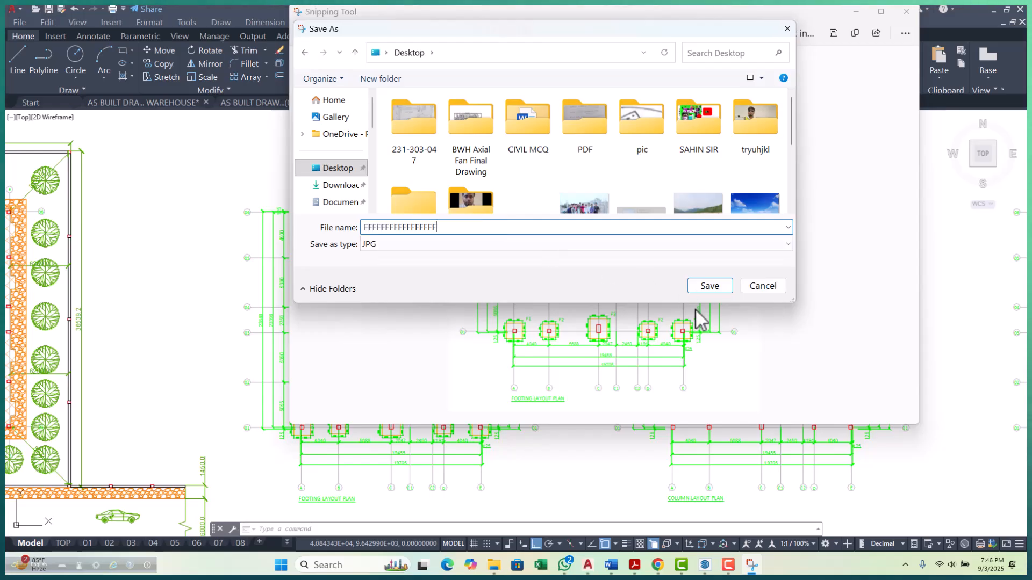
left_click(707, 287)
left_click(906, 11)
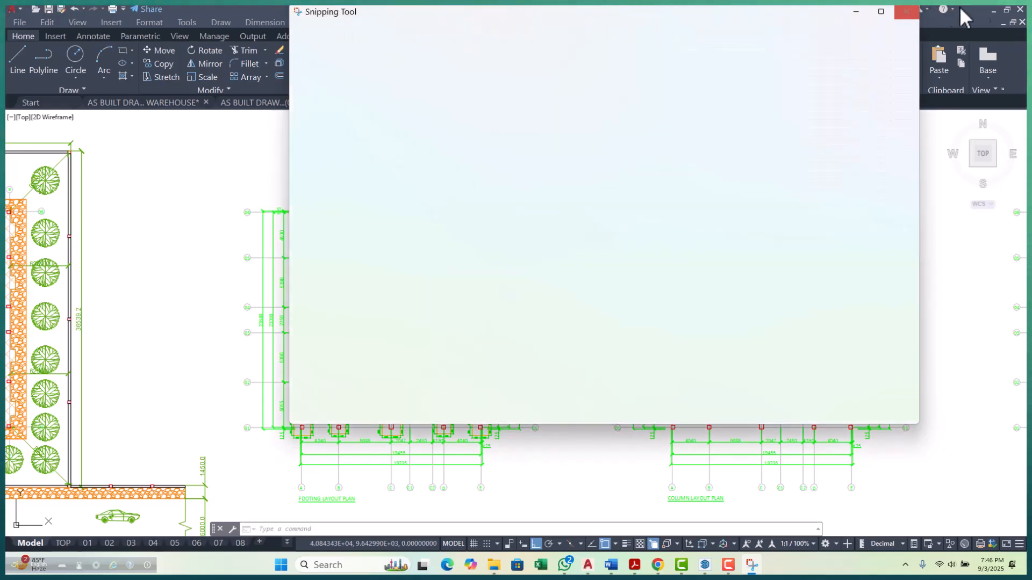
Return to SketchUp and import the footing layout screenshot FFFFFFFFFFFFFFFF from the Desktop as an image.
left_click(993, 8)
scroll(517, 338, "down", 1)
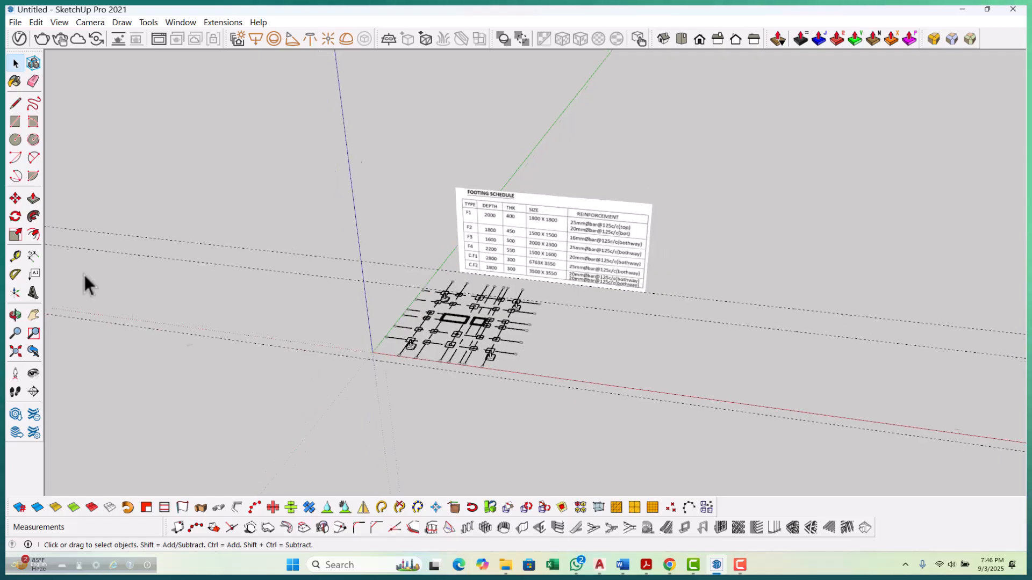
left_click(16, 22)
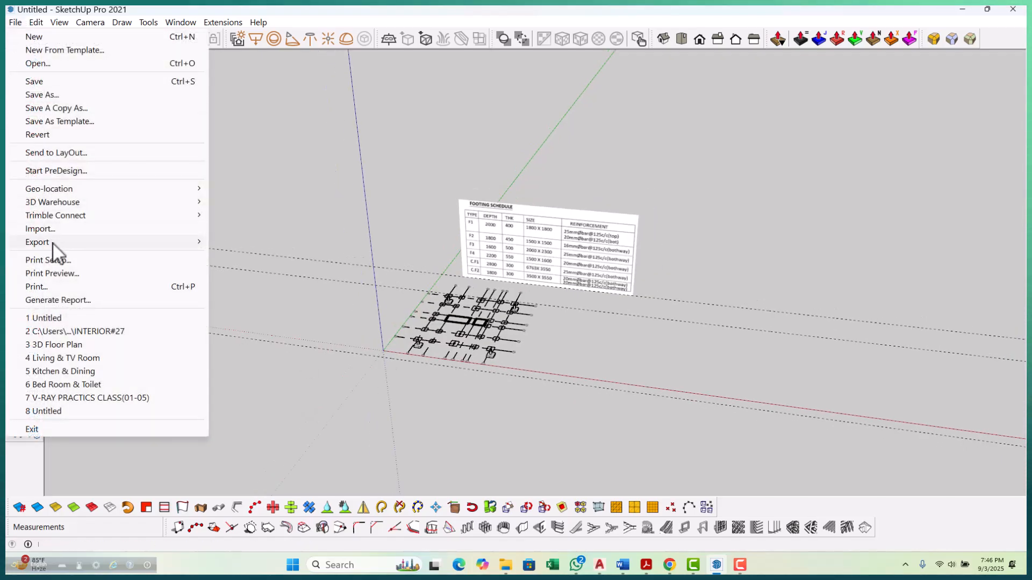
left_click(54, 227)
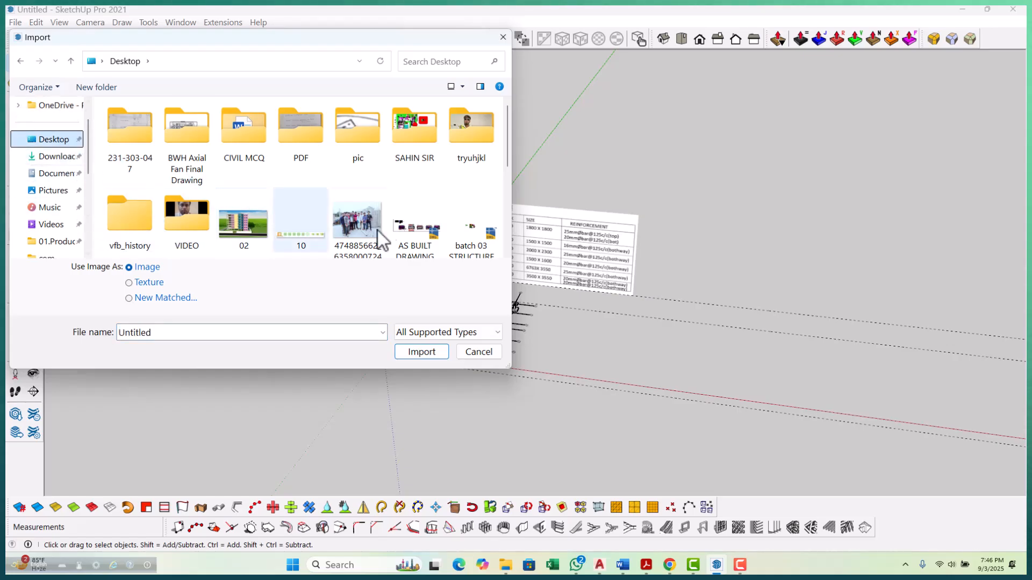
scroll(441, 213, "down", 3)
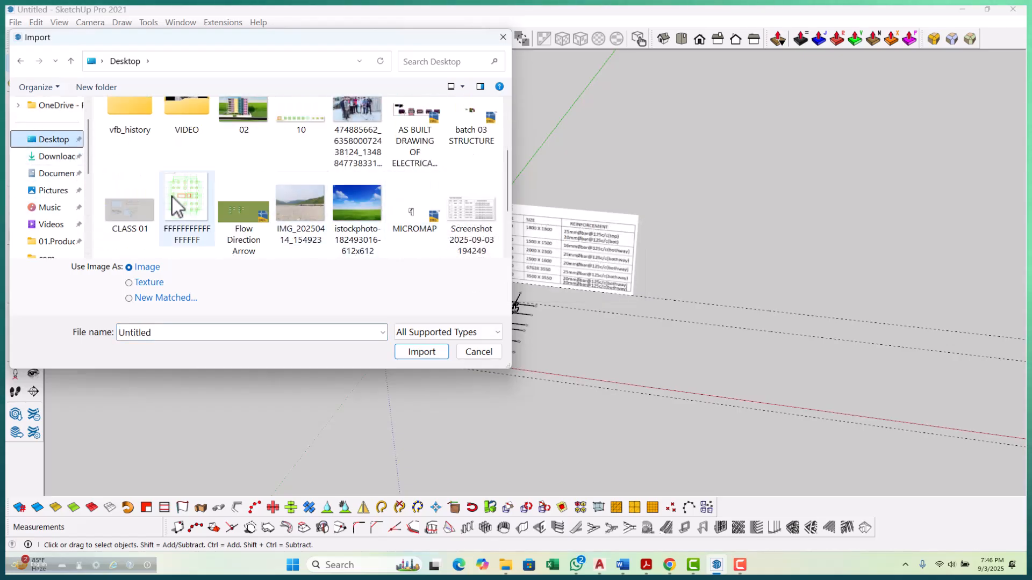
left_click(427, 353)
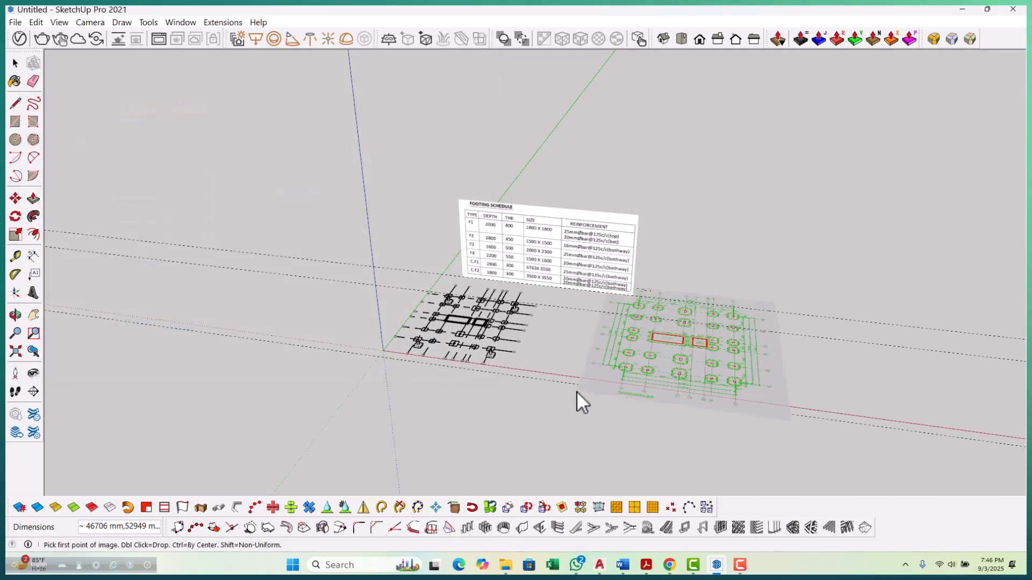
Place the imported layout plan image upright over the footing schedule, spanning the schedule's lower edge from corner to corner.
scroll(503, 295, "down", 2)
scroll(504, 293, "down", 1)
scroll(537, 242, "up", 2)
scroll(531, 286, "down", 3)
scroll(575, 307, "up", 3)
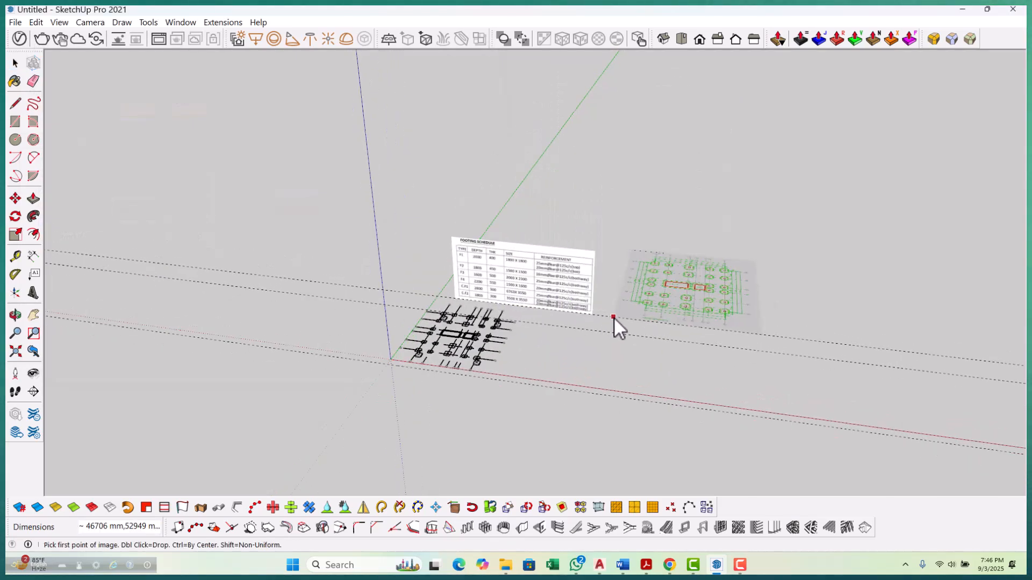
left_click(592, 314)
scroll(634, 296, "down", 2)
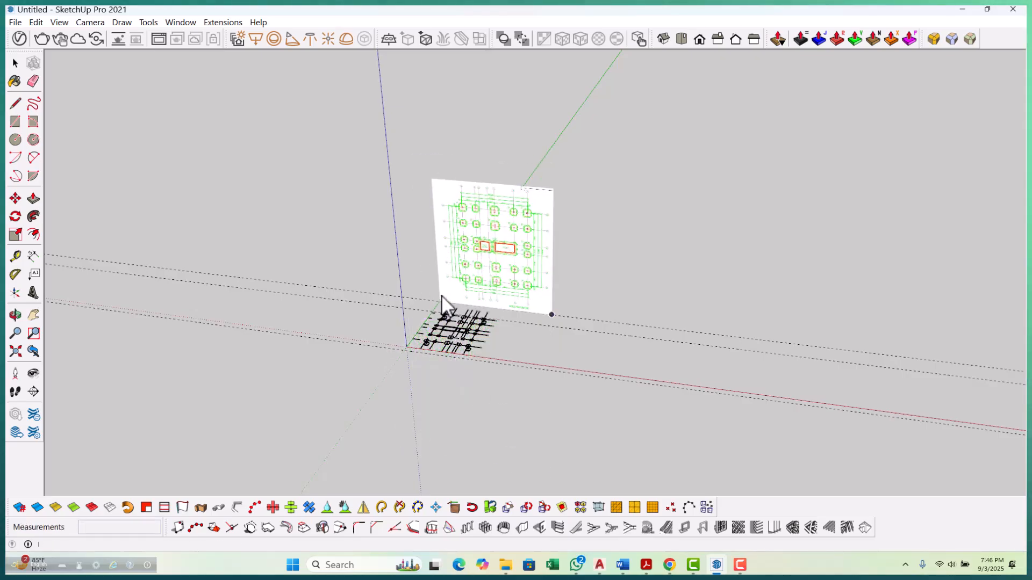
left_click(440, 296)
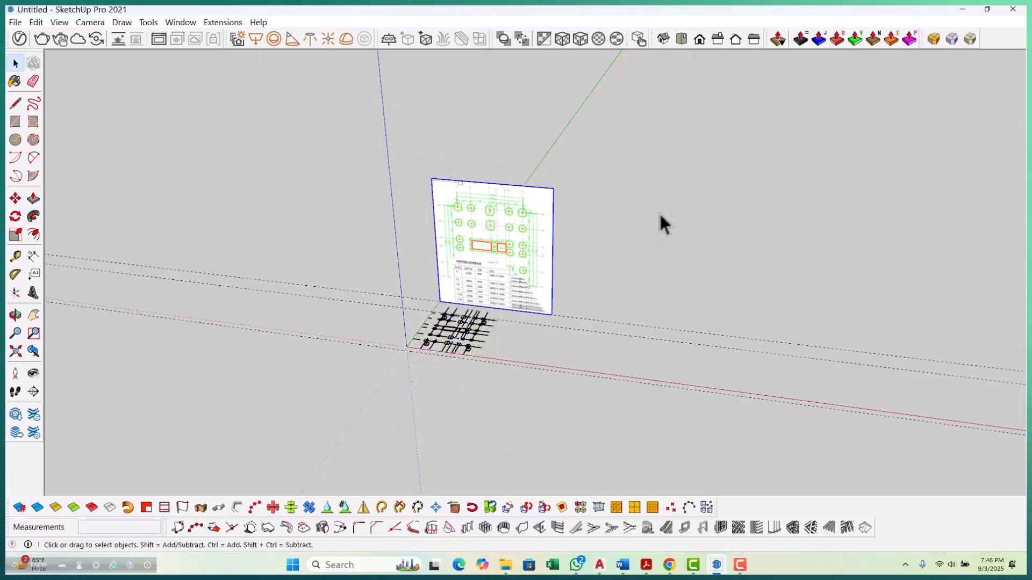
Enlarge the layout plan image uniformly from its upper outer corner in two passes, the second by a factor of about 1.56.
scroll(545, 228, "up", 2)
scroll(442, 230, "up", 3)
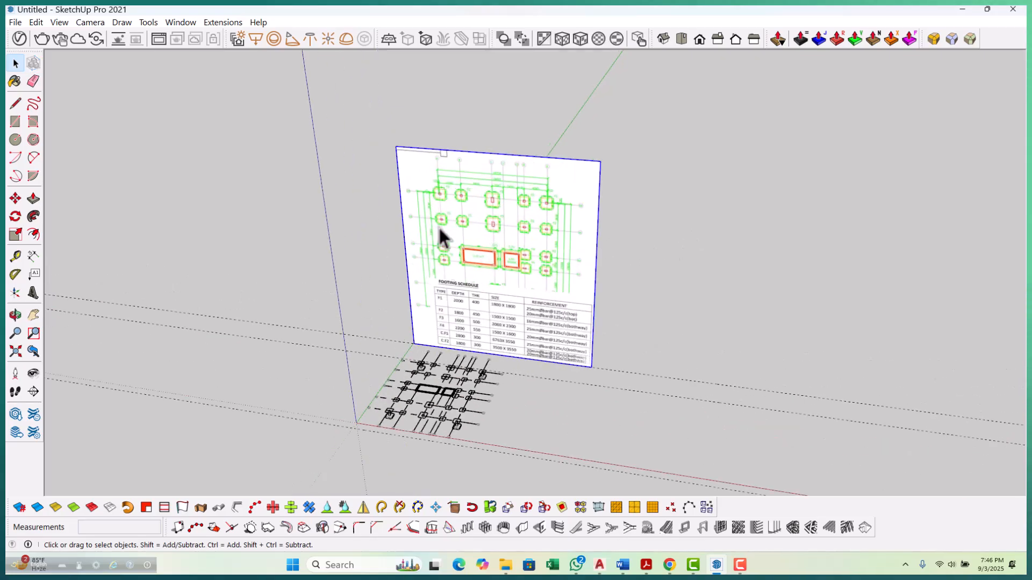
scroll(451, 269, "down", 3)
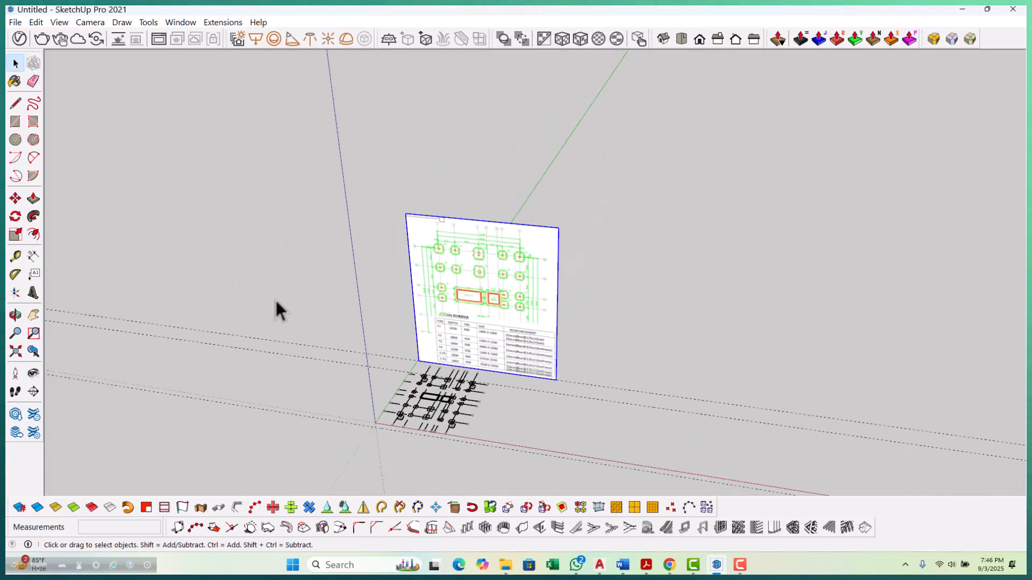
key("s")
left_click_drag(396, 202, 190, 61)
scroll(390, 330, "down", 2)
scroll(251, 105, "up", 1)
scroll(355, 285, "down", 3)
scroll(299, 169, "up", 2)
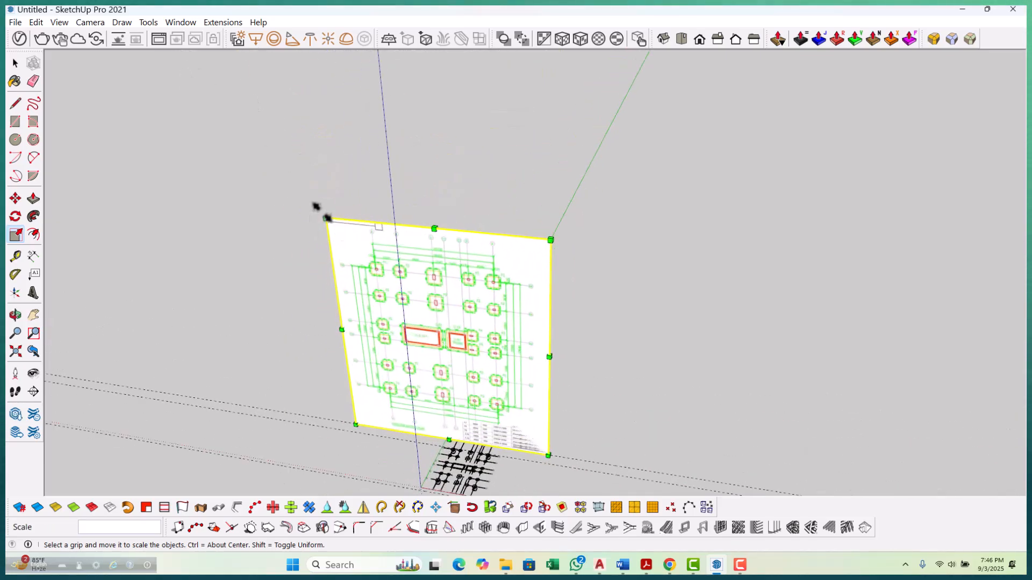
left_click_drag(316, 207, 138, 81)
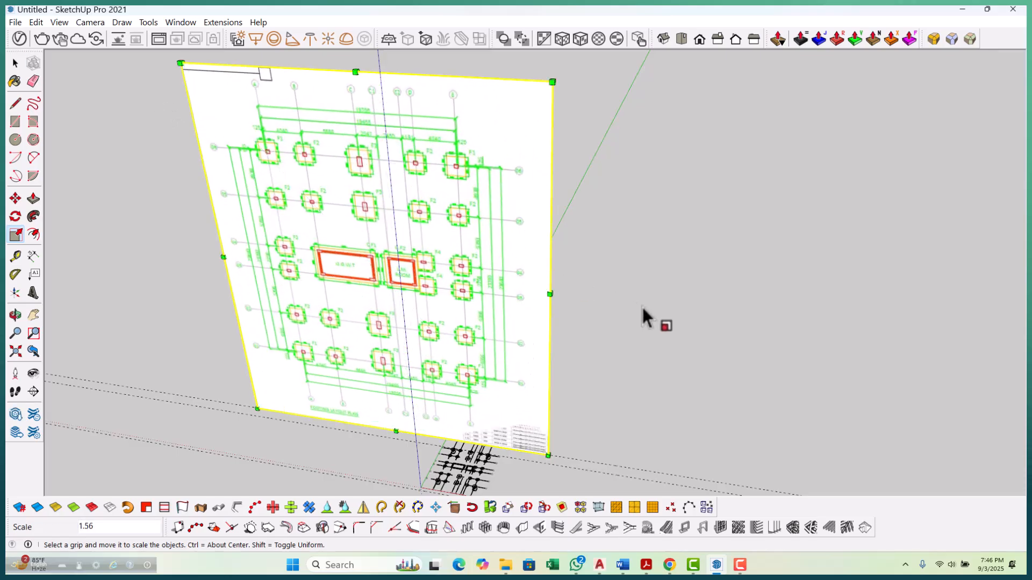
key("space")
left_click(666, 328)
Examine the footing types on the layout plan image and their depths in the footing schedule against the modelled footings.
scroll(678, 334, "down", 2)
scroll(683, 355, "down", 1)
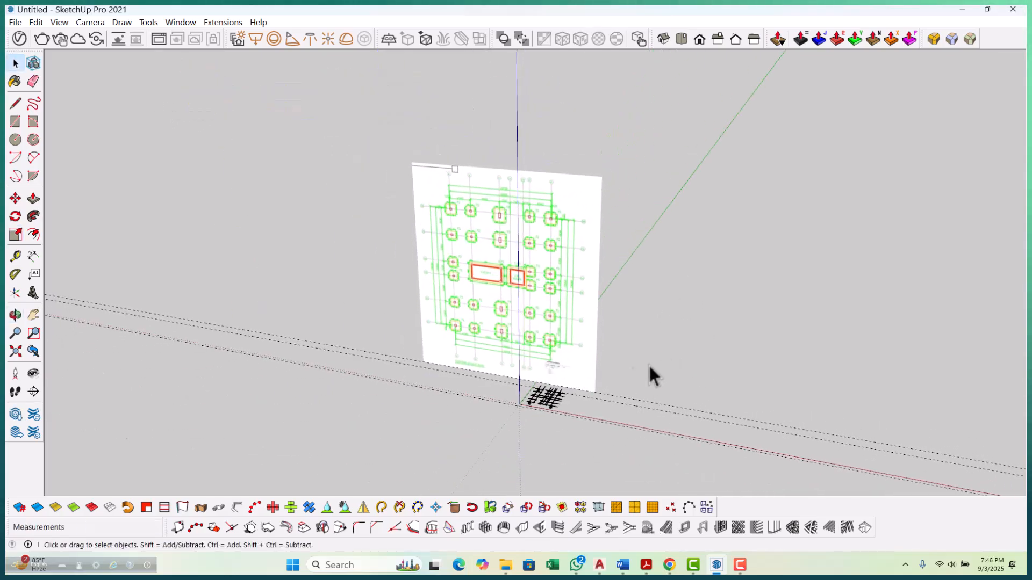
scroll(494, 288, "up", 2)
scroll(451, 188, "up", 2)
scroll(452, 189, "up", 2)
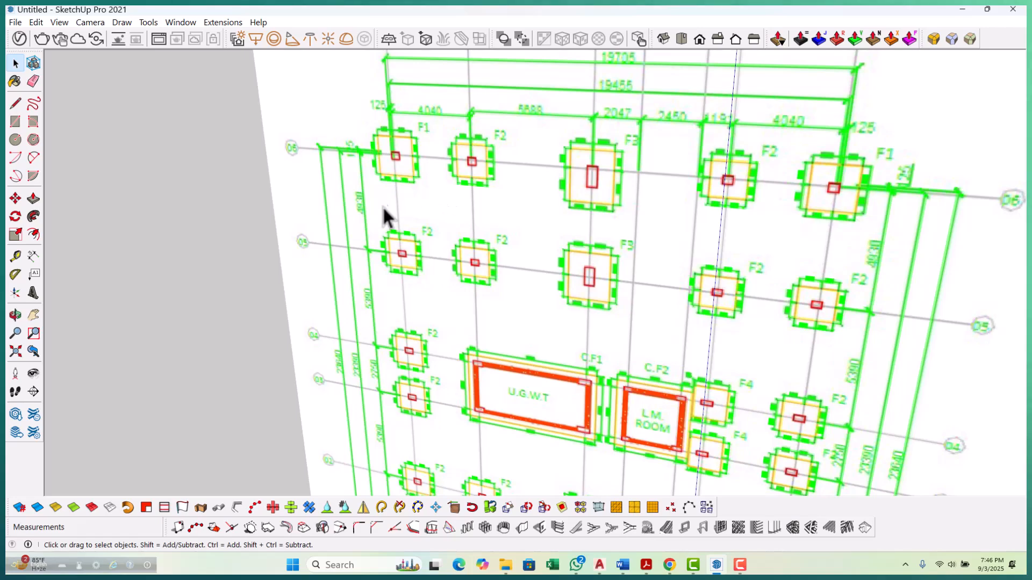
scroll(495, 191, "down", 3)
scroll(490, 165, "up", 4)
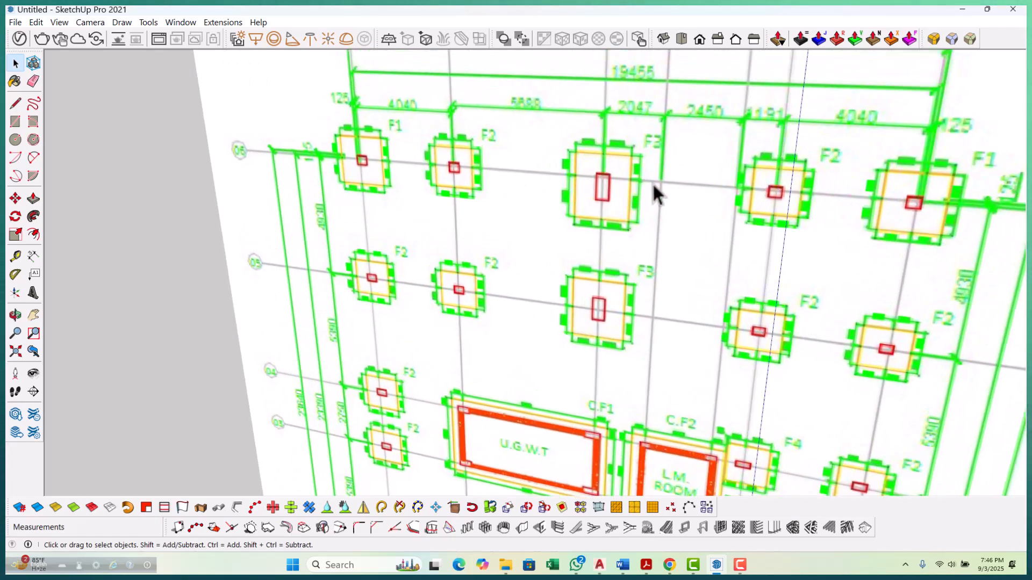
scroll(653, 186, "down", 6)
scroll(521, 241, "up", 2)
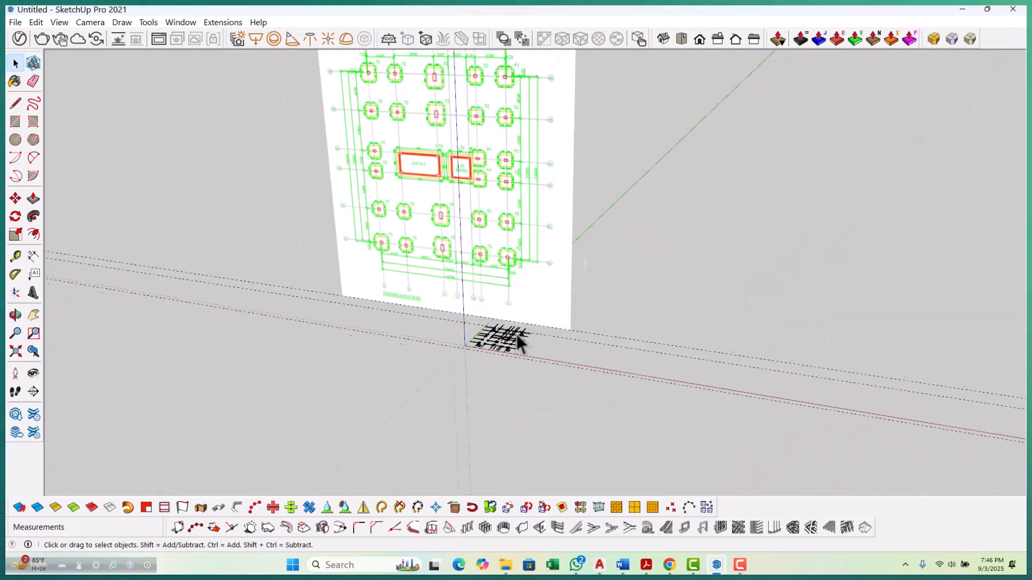
scroll(518, 338, "up", 8)
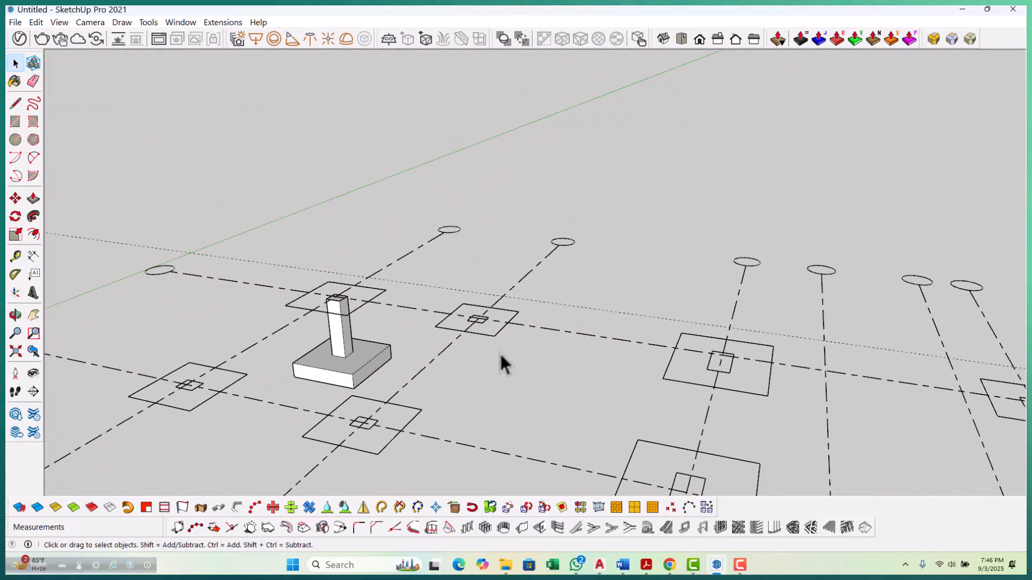
scroll(497, 312, "down", 5)
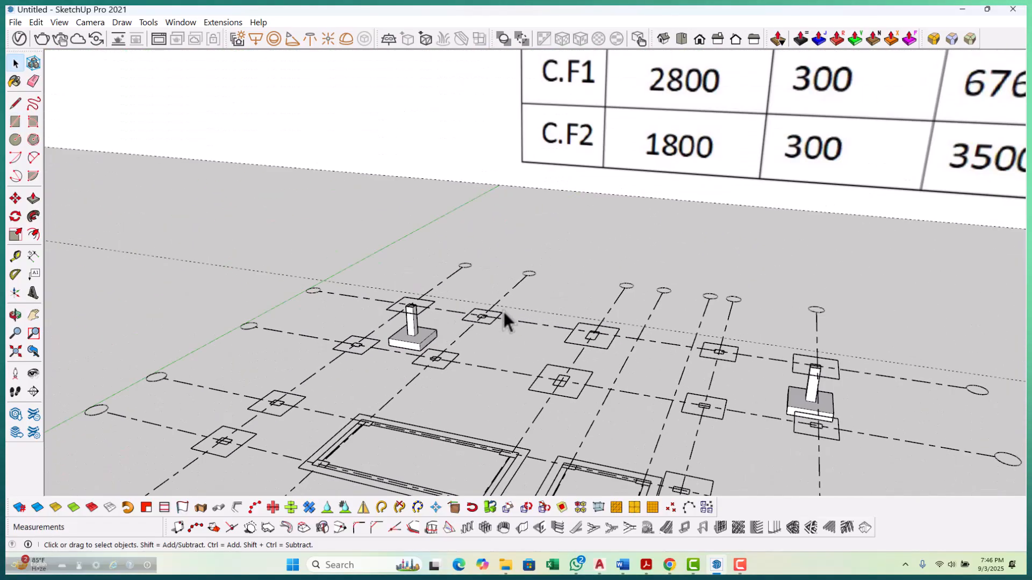
scroll(500, 308, "down", 5)
mouse_move(495, 304)
middle_mouse_down()
mouse_move(492, 358)
mouse_move(539, 369)
mouse_move(652, 334)
middle_mouse_up()
scroll(505, 291, "up", 4)
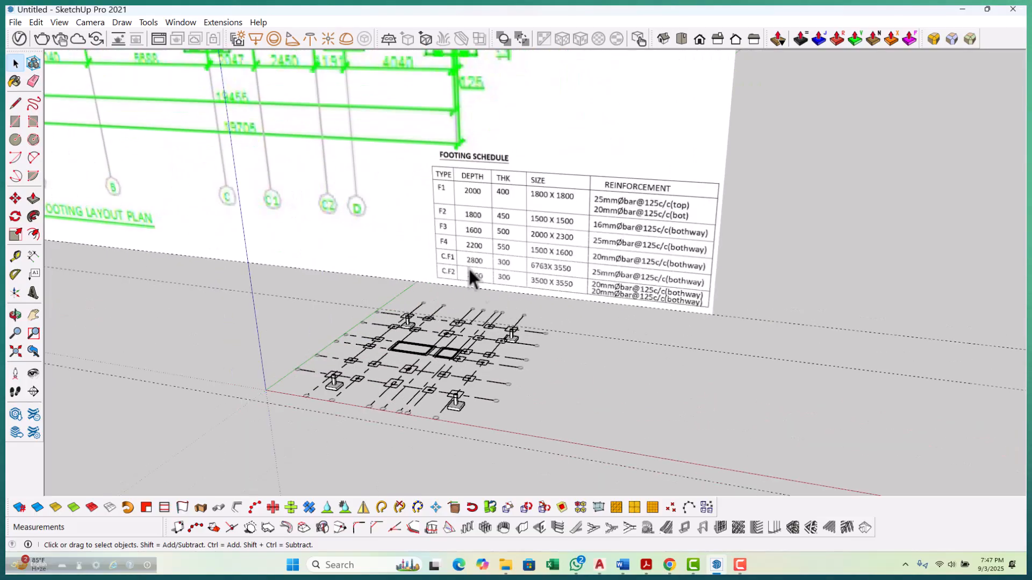
scroll(465, 292, "down", 3)
Create a parallel guide line 200 mm above the lowest guide in front of the footing grid.
mouse_move(464, 292)
middle_mouse_down()
mouse_move(491, 350)
mouse_move(387, 359)
middle_mouse_up()
scroll(409, 357, "up", 3)
scroll(424, 348, "up", 4)
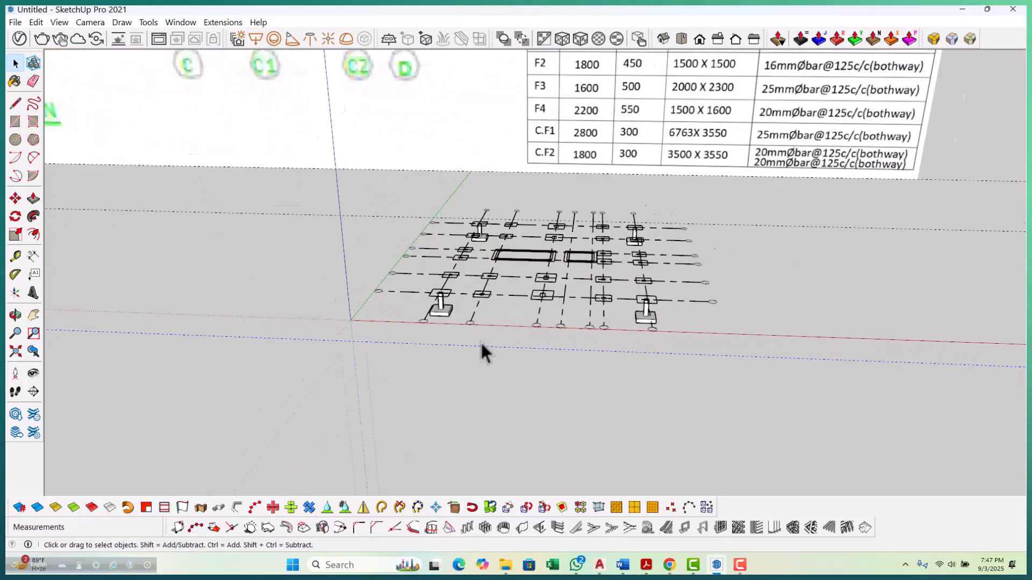
key("t")
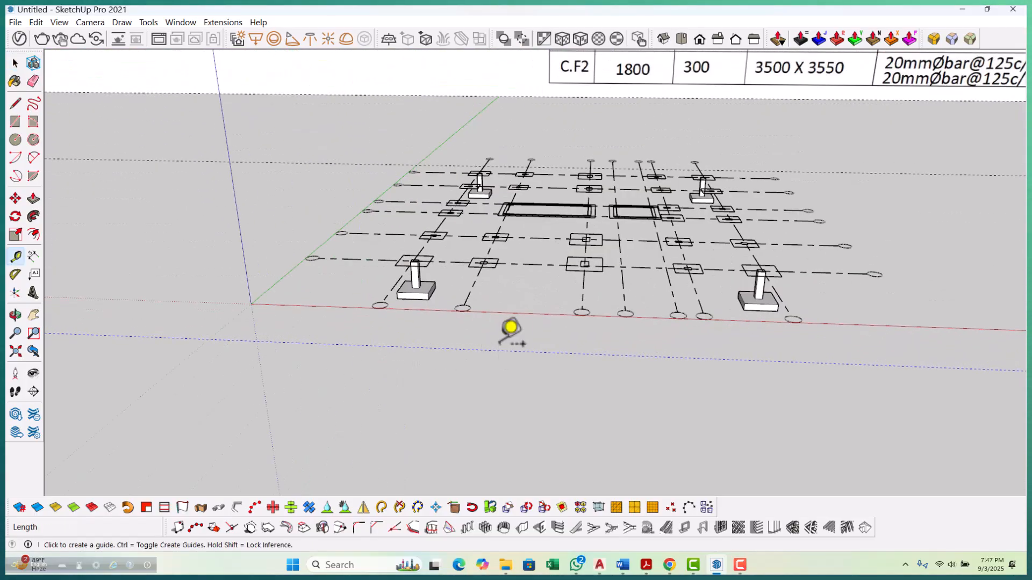
scroll(513, 335, "up", 2)
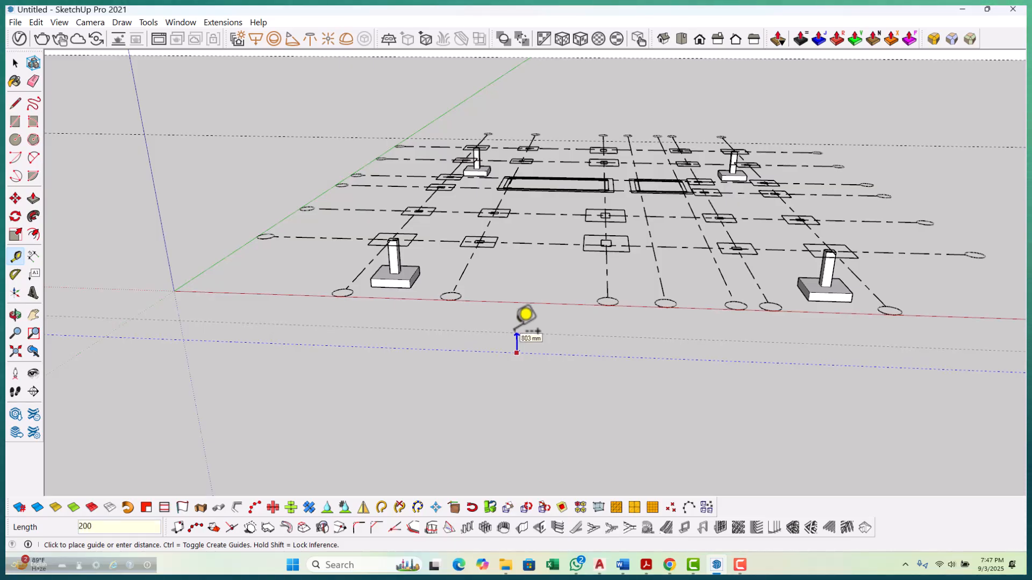
scroll(525, 349, "up", 1)
key("space")
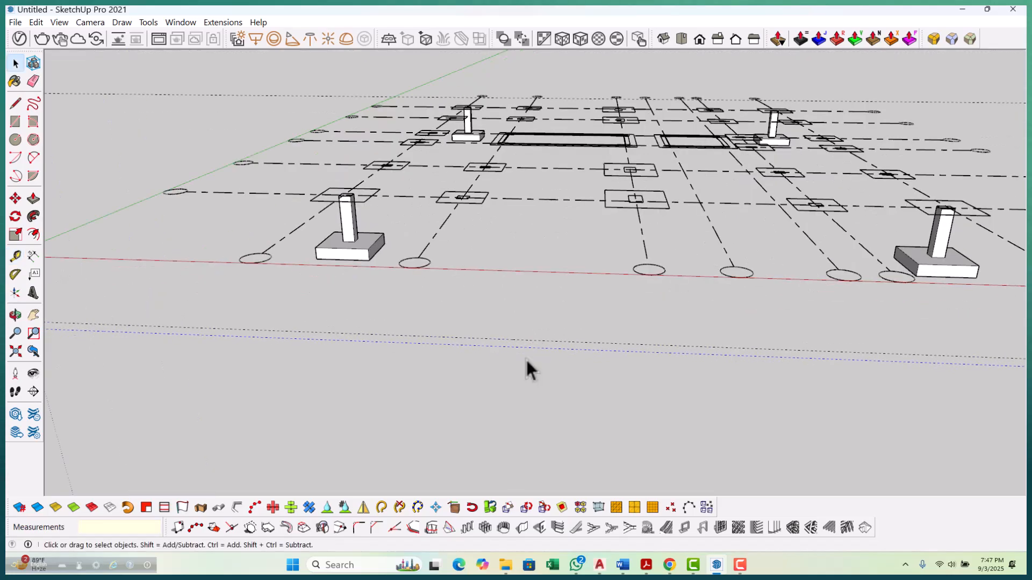
scroll(587, 362, "down", 2)
scroll(569, 354, "up", 1)
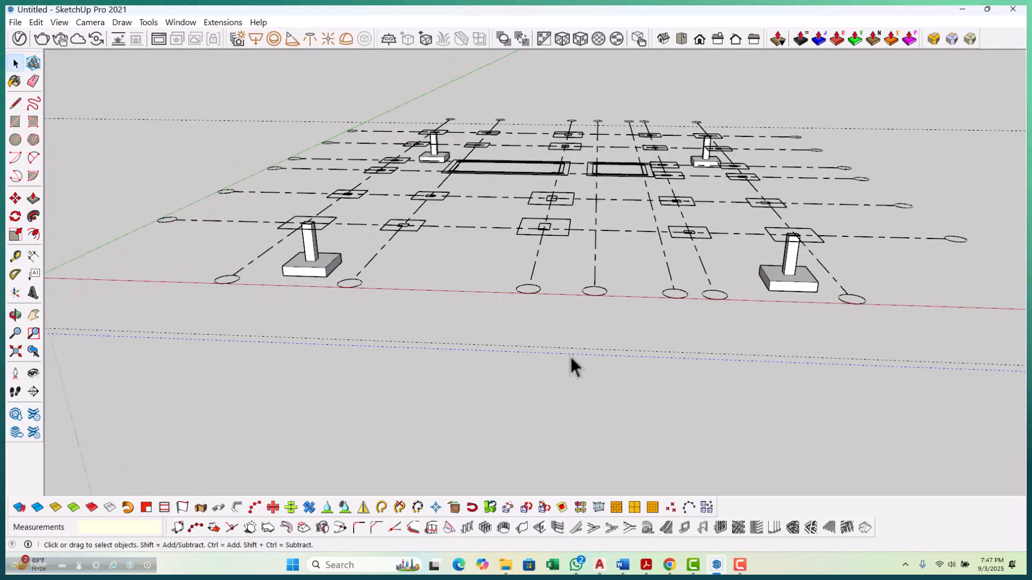
middle_click_drag(470, 381, 856, 241)
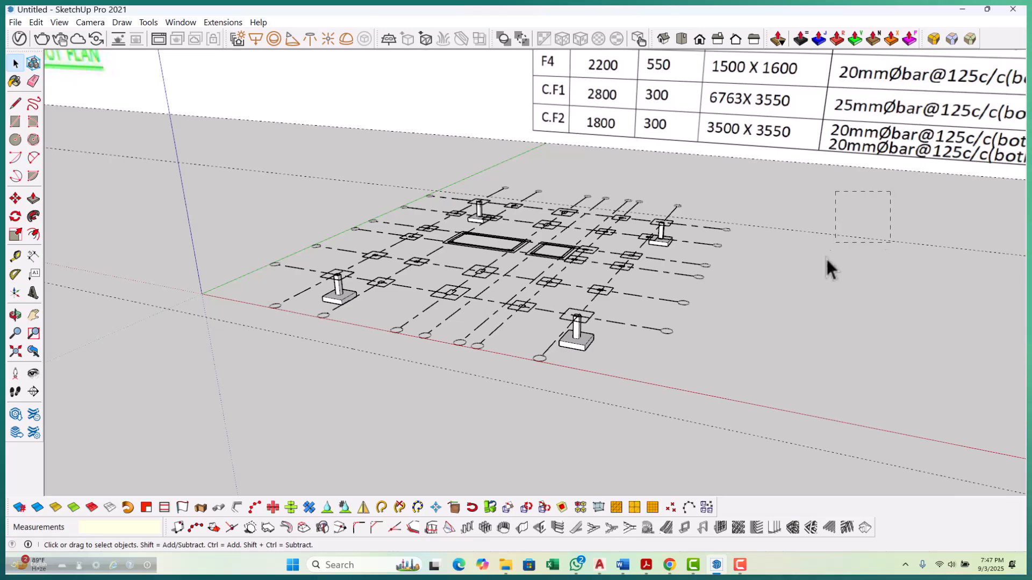
Draw 1500 x 1500 mm rectangle faces over the two F2 footing outlines in the rear grid row.
scroll(793, 308, "down", 1)
scroll(610, 259, "up", 8)
middle_click_drag(440, 328, 617, 398)
scroll(463, 301, "up", 3)
scroll(459, 320, "up", 3)
key("r")
scroll(449, 301, "up", 2)
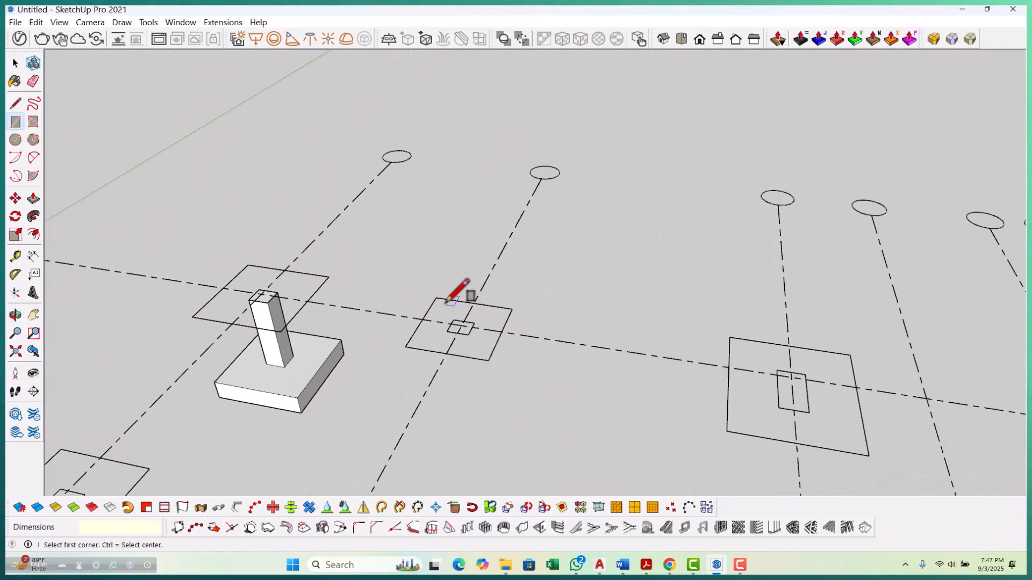
left_click(436, 297)
left_click(490, 359)
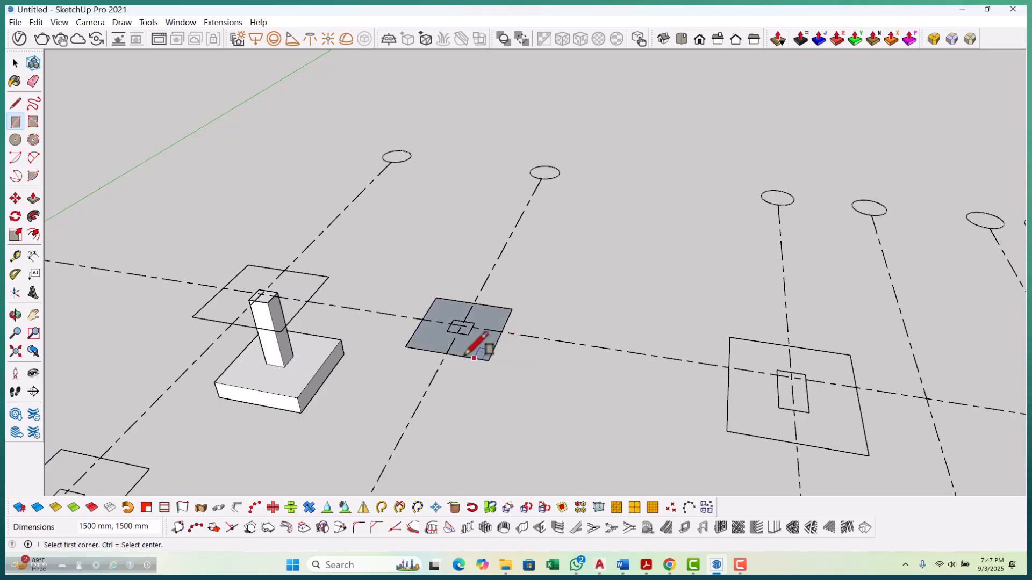
scroll(387, 331, "down", 5)
scroll(336, 336, "down", 1)
scroll(488, 350, "up", 2)
scroll(410, 336, "down", 2)
scroll(543, 360, "up", 5)
scroll(498, 340, "up", 1)
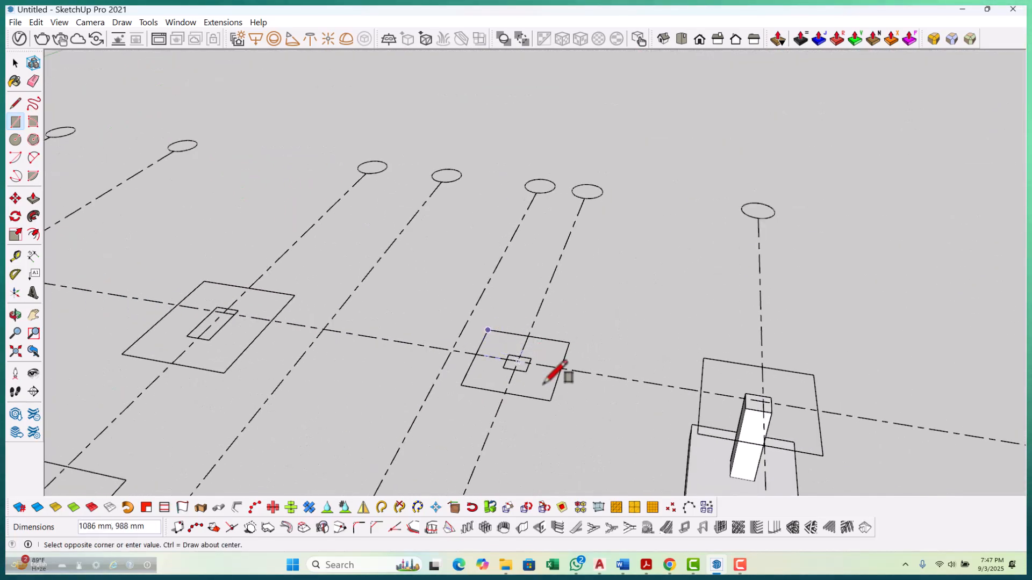
left_click(550, 400)
Push both F2 footing faces in the rear grid row down by 1800 mm.
scroll(565, 378, "down", 2)
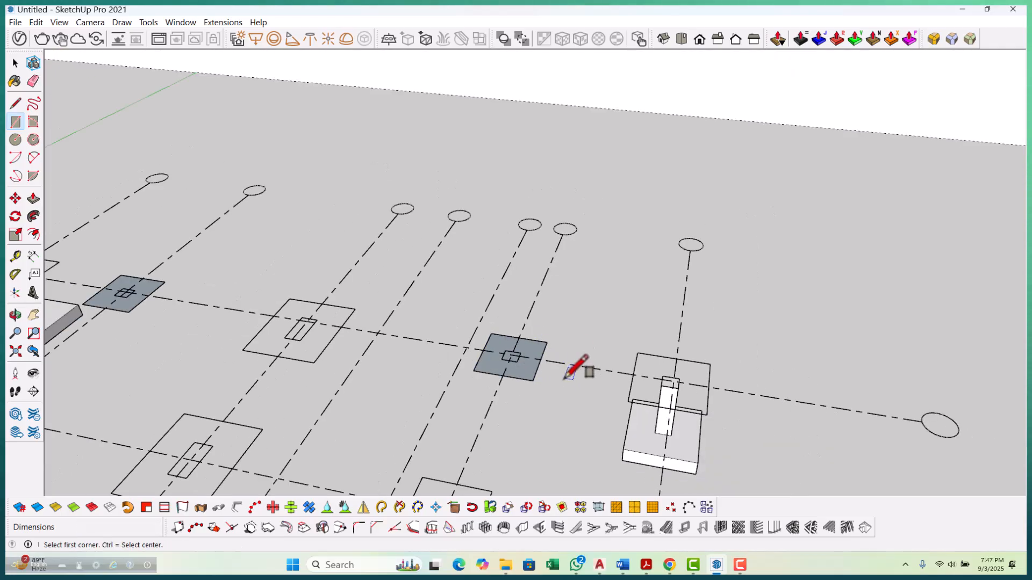
key("p")
scroll(553, 384, "up", 1)
left_click_drag(524, 379, 555, 436)
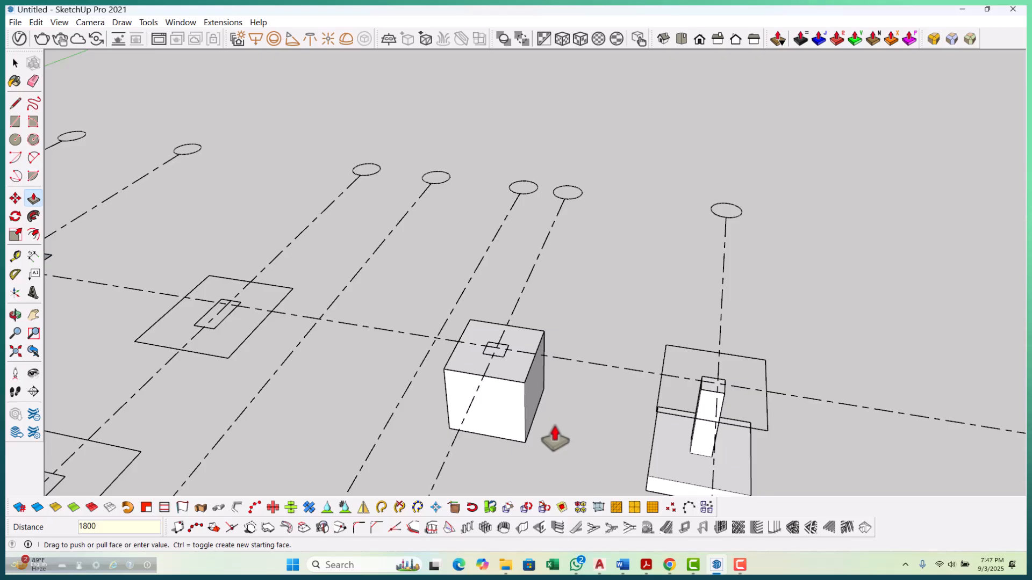
scroll(553, 436, "down", 2)
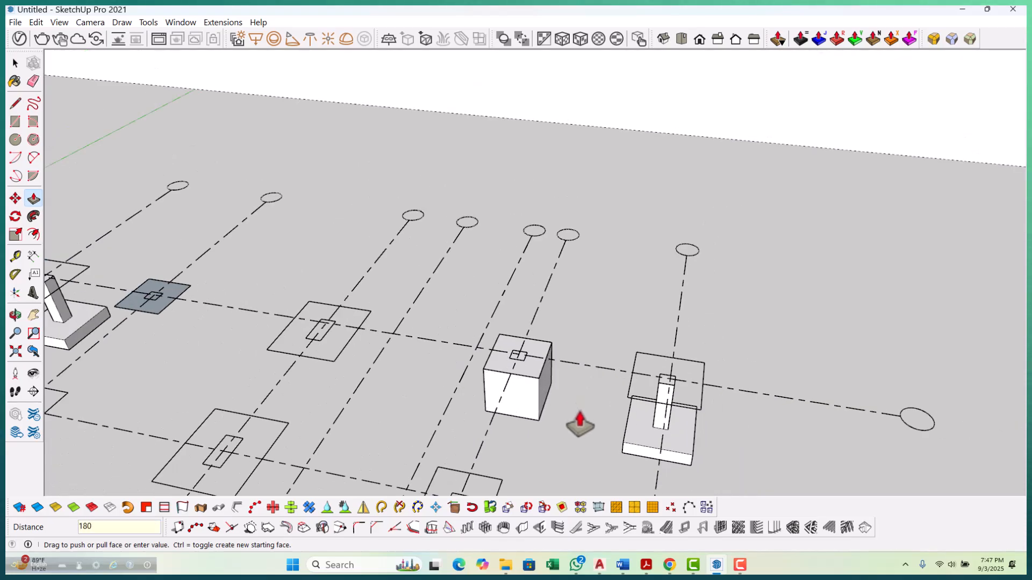
left_click(579, 425)
scroll(579, 425, "down", 2)
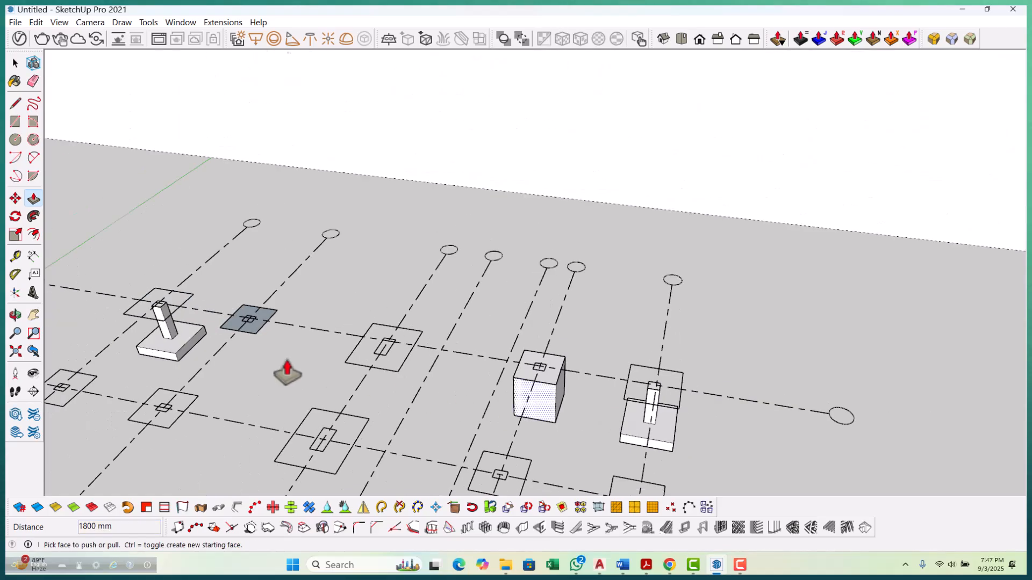
scroll(246, 311, "up", 4)
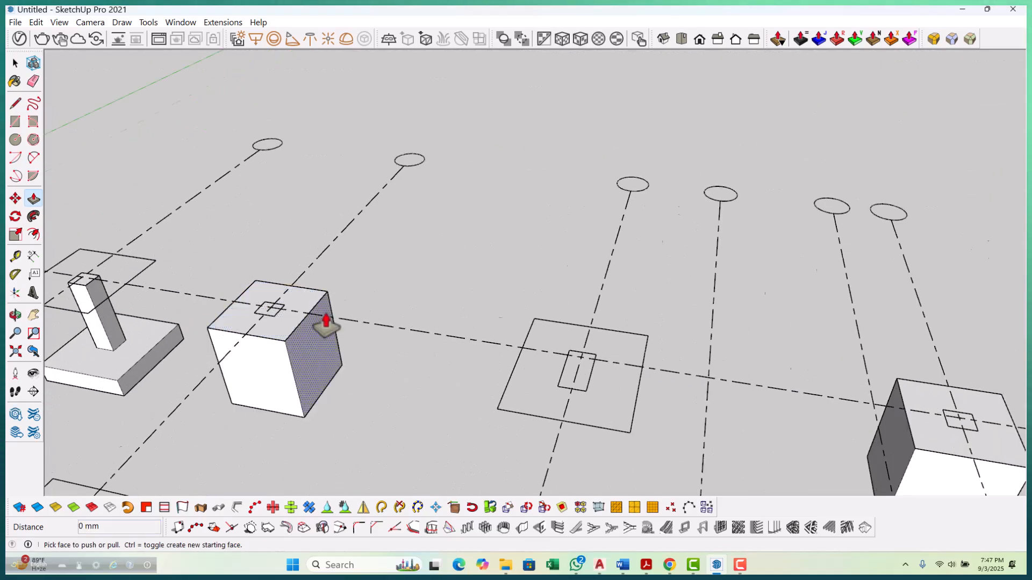
Examine the footing schedule for the thickness of the F2 footings.
scroll(322, 325, "down", 6)
scroll(506, 431, "down", 5)
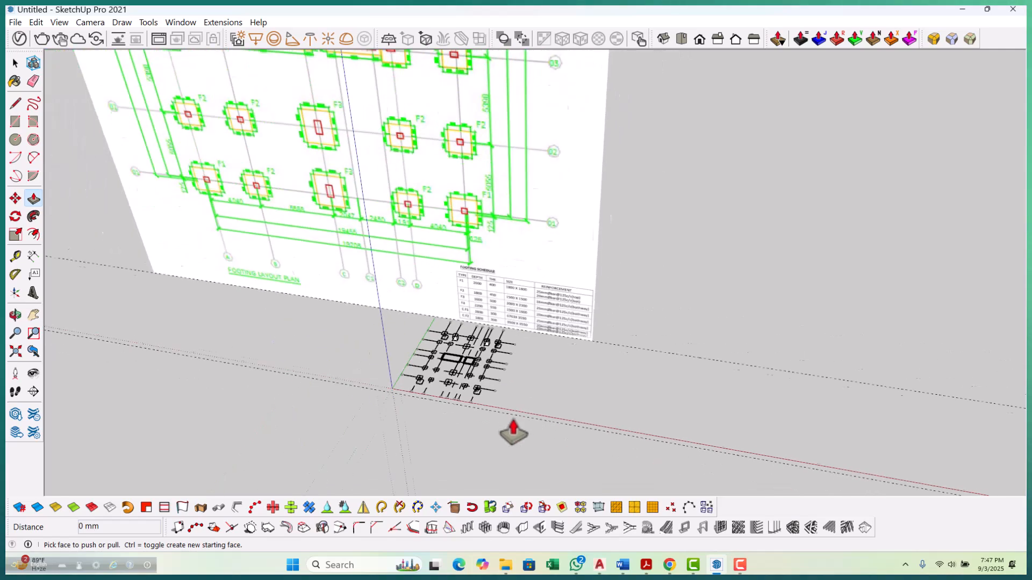
scroll(501, 434, "up", 1)
scroll(501, 435, "up", 2)
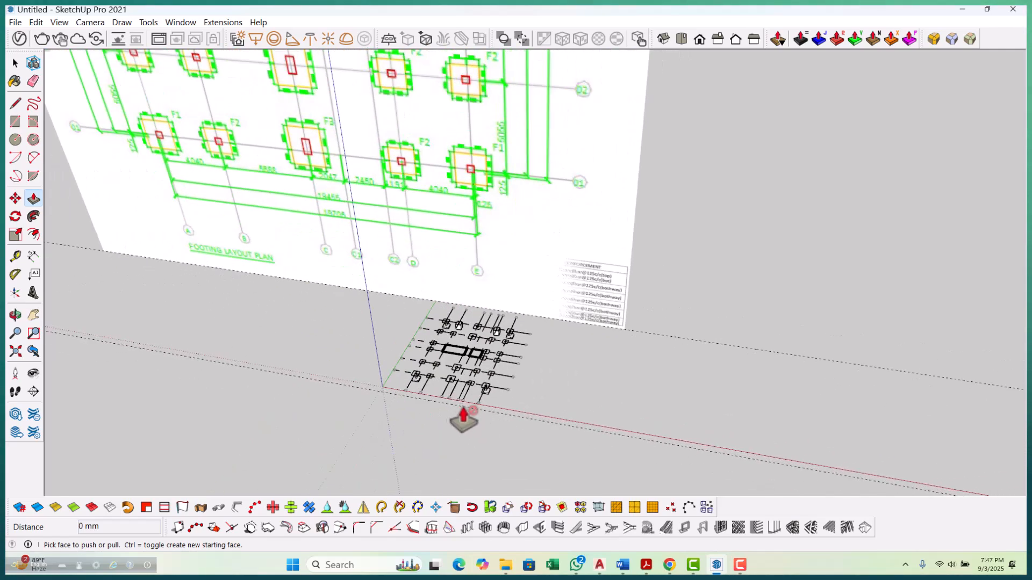
key("space")
scroll(492, 436, "up", 2)
scroll(457, 348, "up", 5)
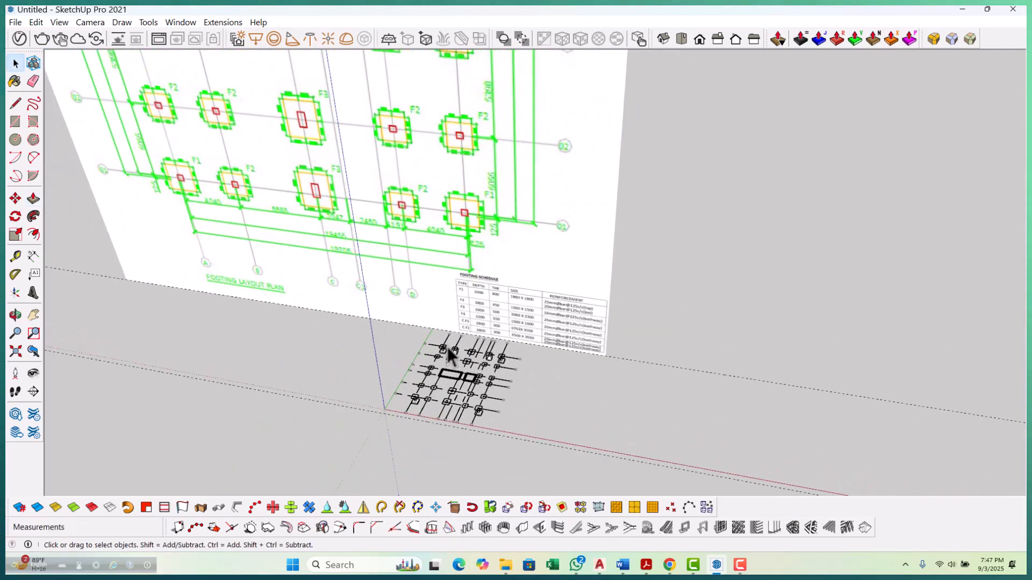
scroll(483, 336, "up", 2)
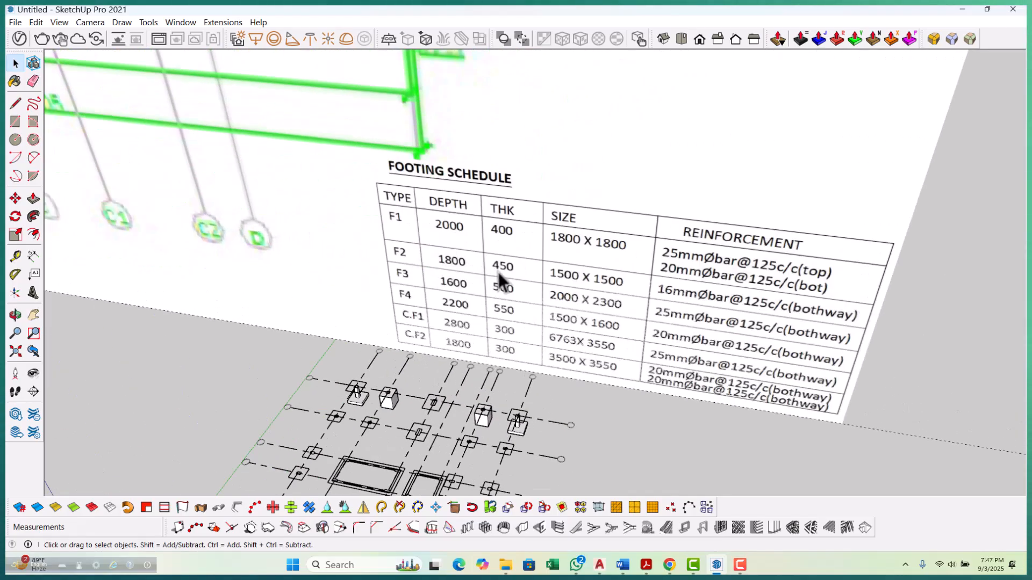
scroll(499, 276, "down", 5)
scroll(474, 367, "up", 5)
scroll(476, 370, "up", 5)
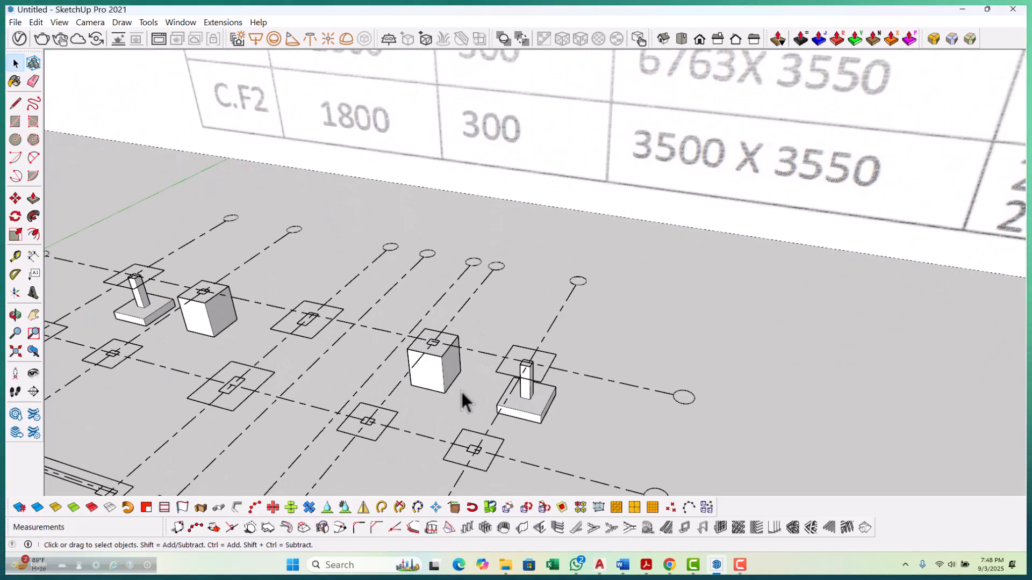
scroll(461, 390, "down", 1)
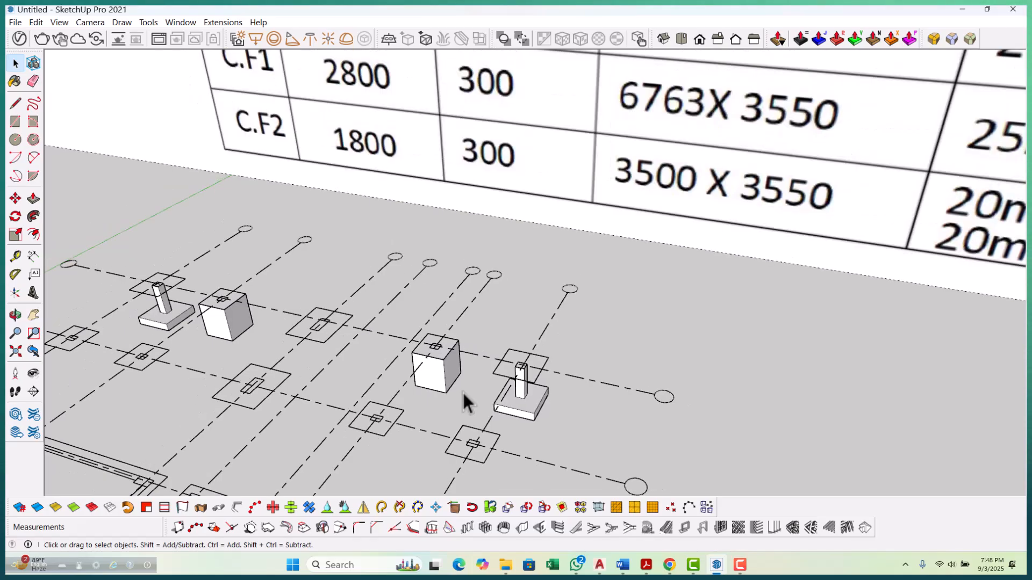
Push the top faces of both F2 footing blocks in the rear grid row down by 1350 mm.
key("p")
scroll(454, 387, "up", 4)
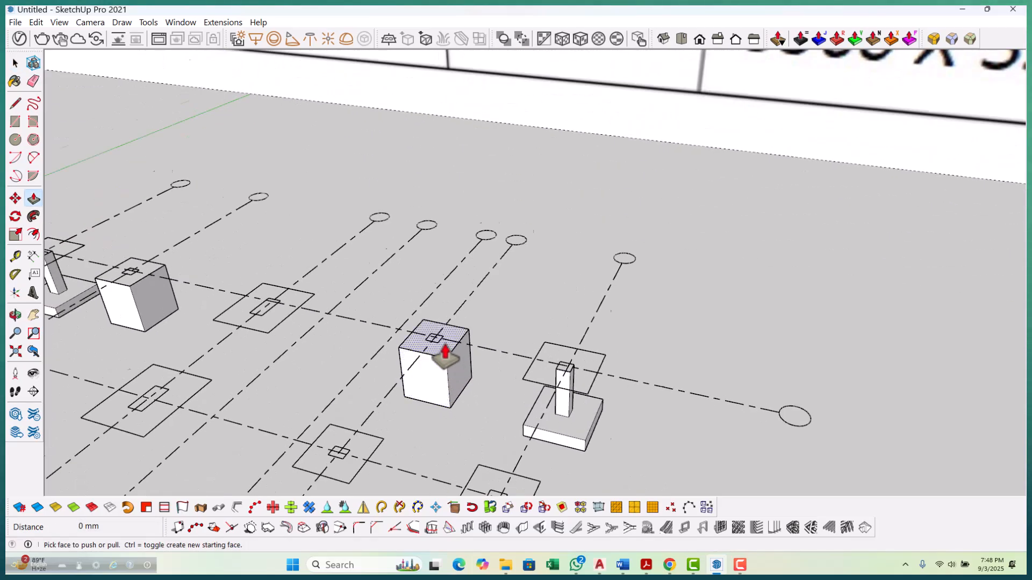
left_click(445, 354)
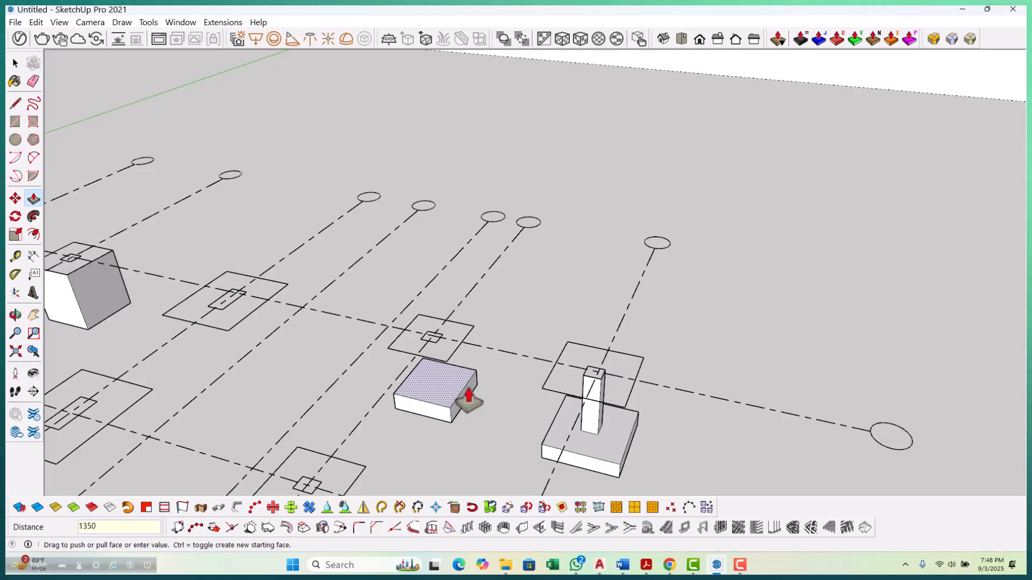
left_click(469, 397)
scroll(283, 376, "down", 5)
scroll(196, 311, "up", 7)
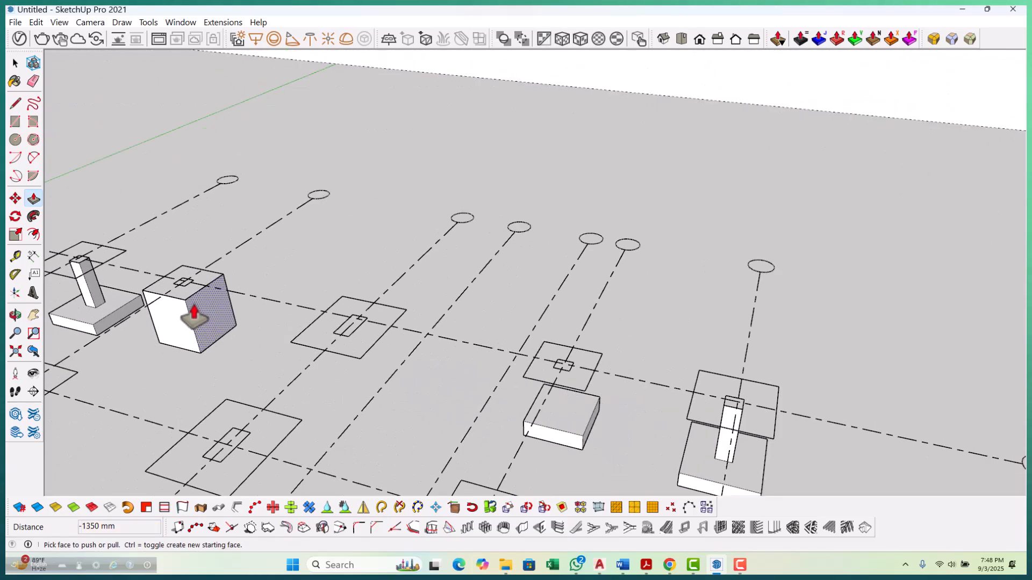
double_click(207, 305)
scroll(322, 344, "down", 5)
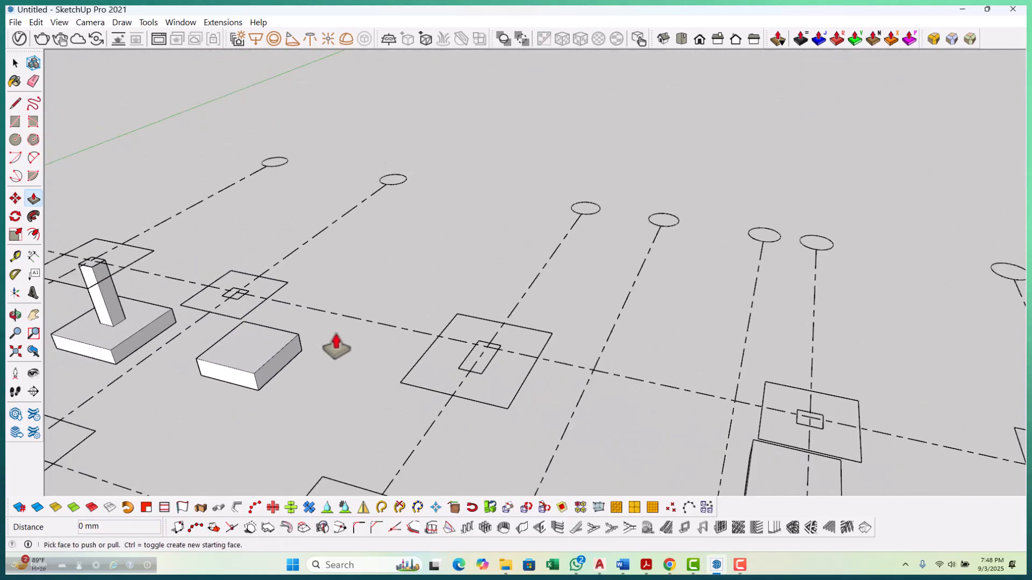
Draw 400 x 350 mm rectangle faces over the column outlines of both F2 footings in the rear grid row.
key("space")
key("r")
scroll(276, 316, "up", 6)
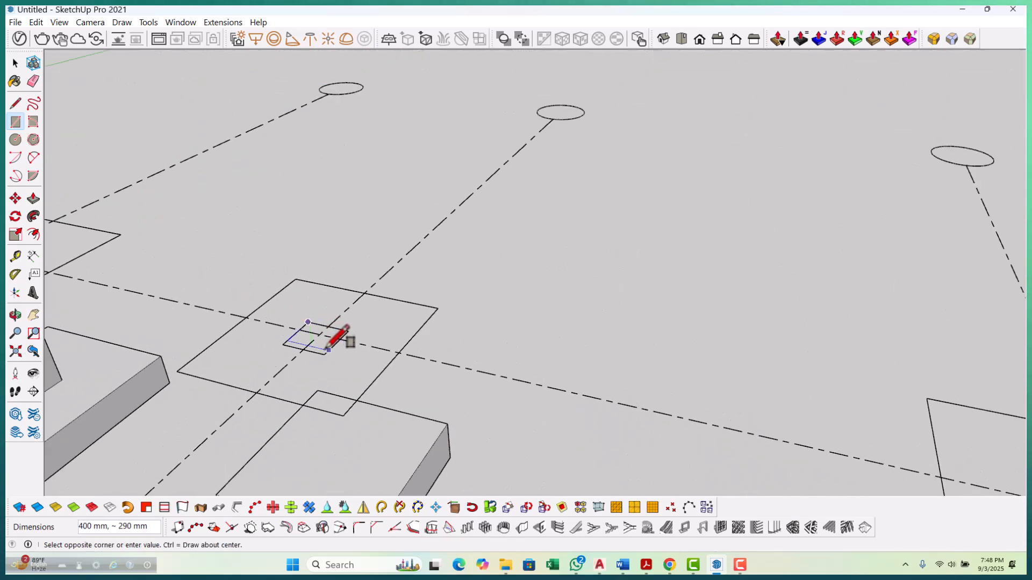
left_click(325, 348)
scroll(290, 335, "down", 8)
scroll(580, 425, "up", 8)
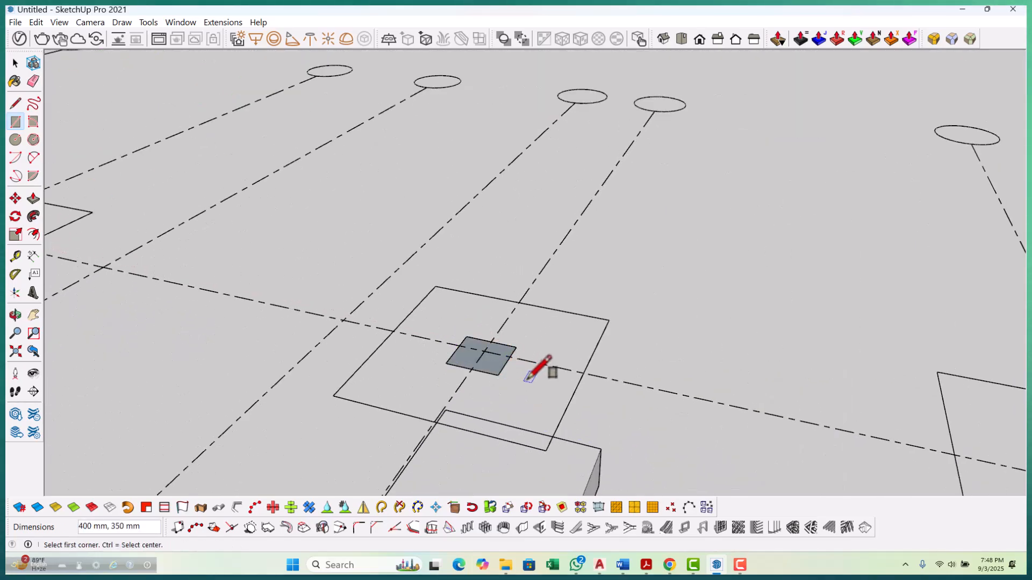
Extrude both F2 column faces in the rear grid row 1350 mm down to the footing tops.
key("p")
left_click(490, 368)
scroll(503, 382, "down", 3)
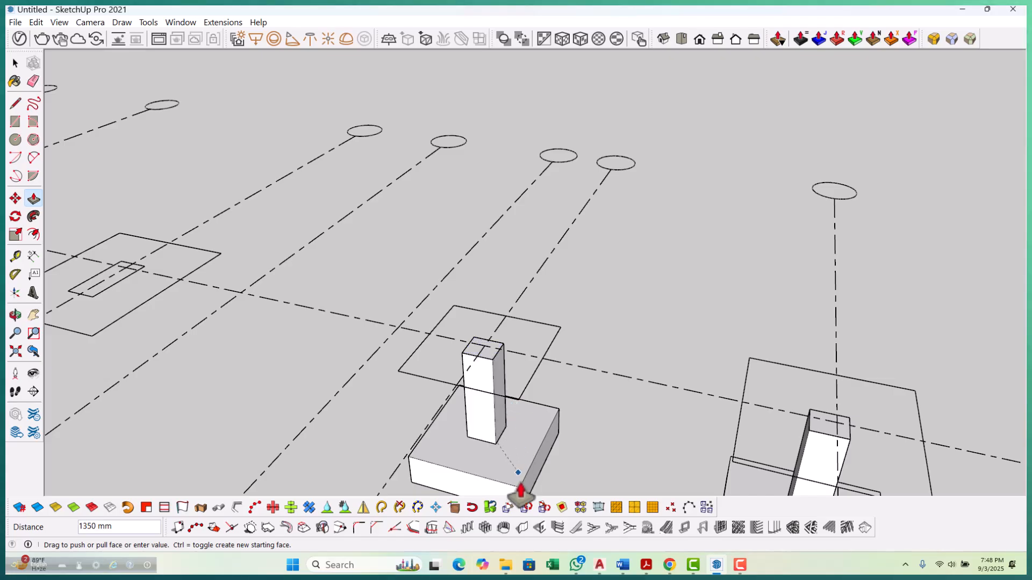
scroll(525, 490, "down", 6)
scroll(153, 303, "up", 4)
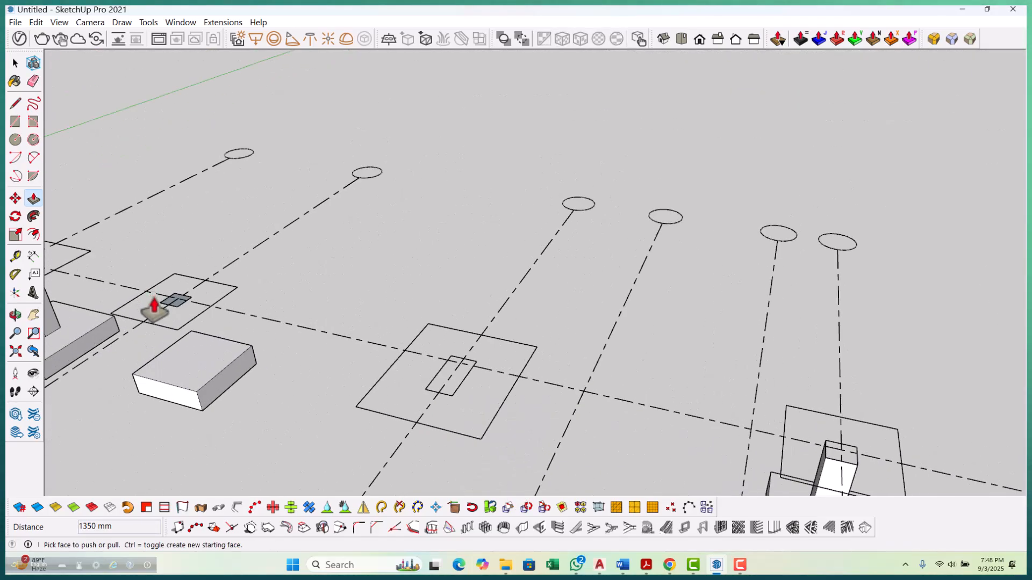
scroll(161, 303, "up", 3)
double_click(181, 306)
scroll(315, 331, "down", 1)
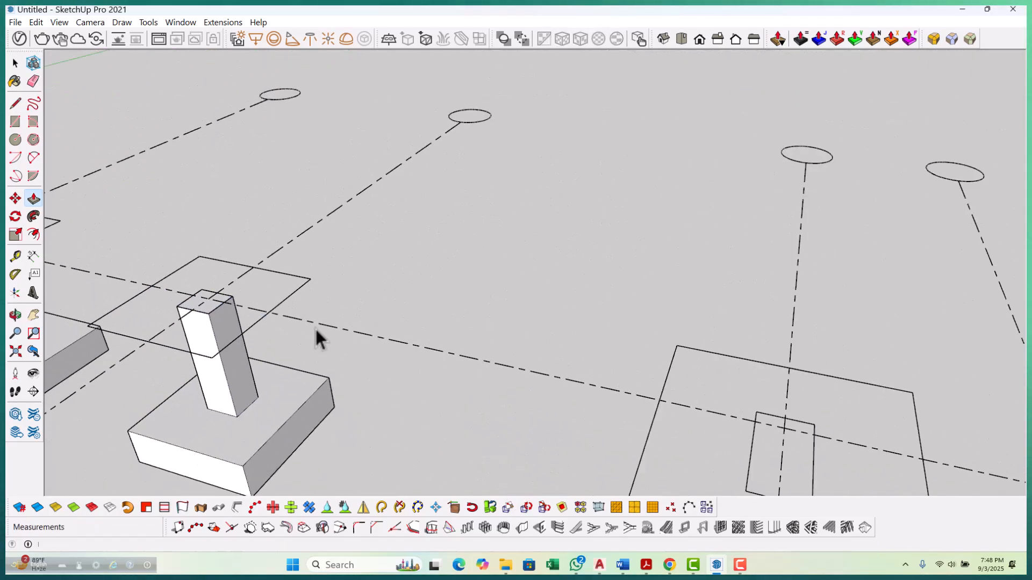
Examine the footing layout plan image for the footing types in the second grid row from the rear.
scroll(315, 330, "down", 10)
key("space")
scroll(401, 402, "down", 10)
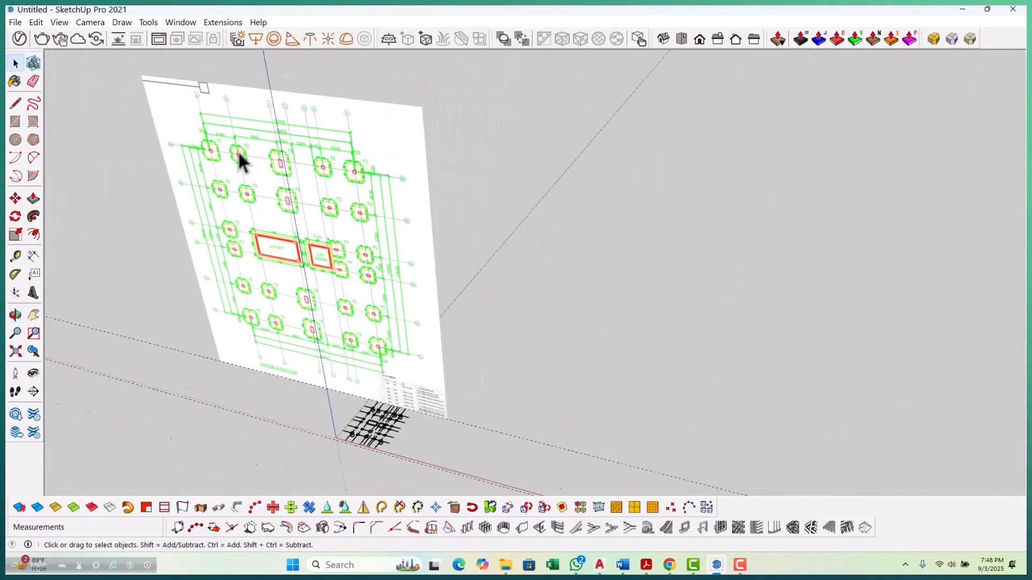
scroll(240, 162, "up", 5)
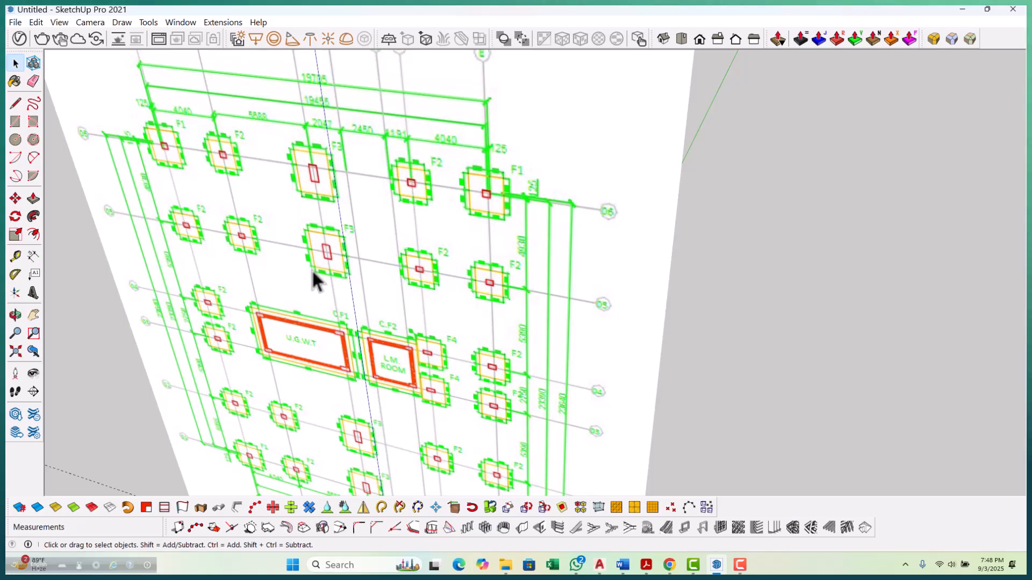
scroll(313, 171, "up", 2)
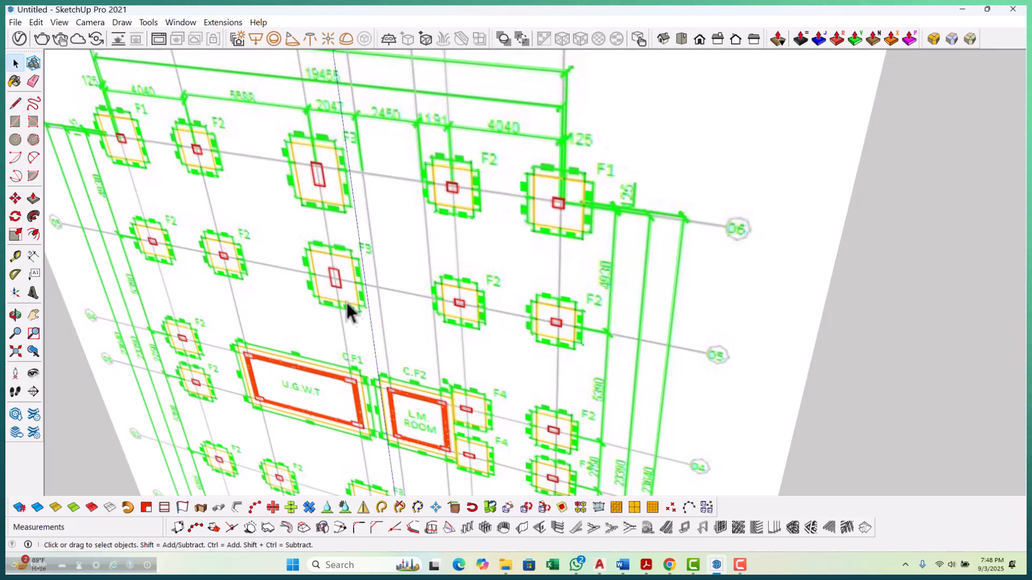
scroll(290, 277, "down", 8)
scroll(357, 265, "up", 5)
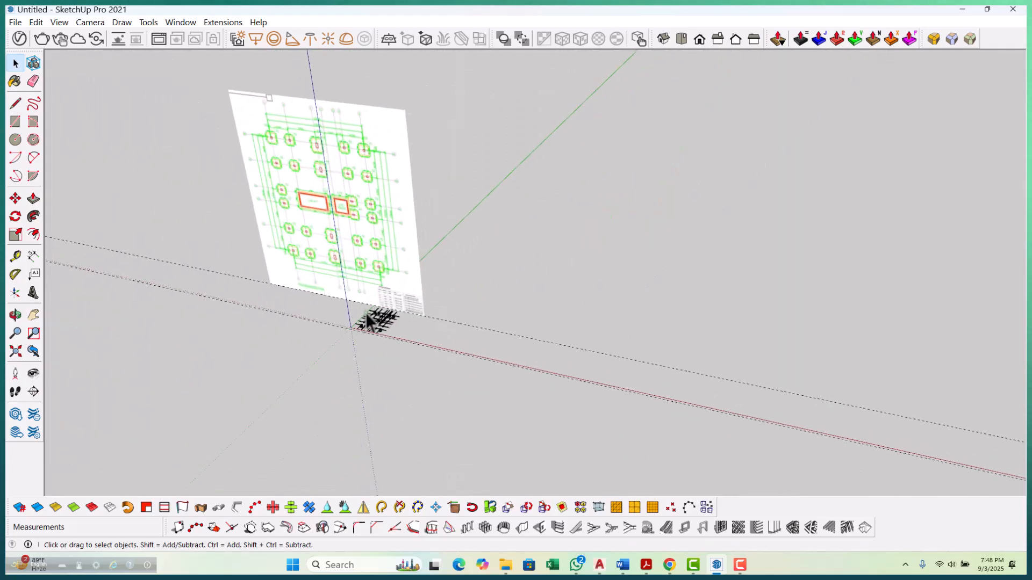
scroll(387, 330, "up", 3)
scroll(350, 310, "up", 5)
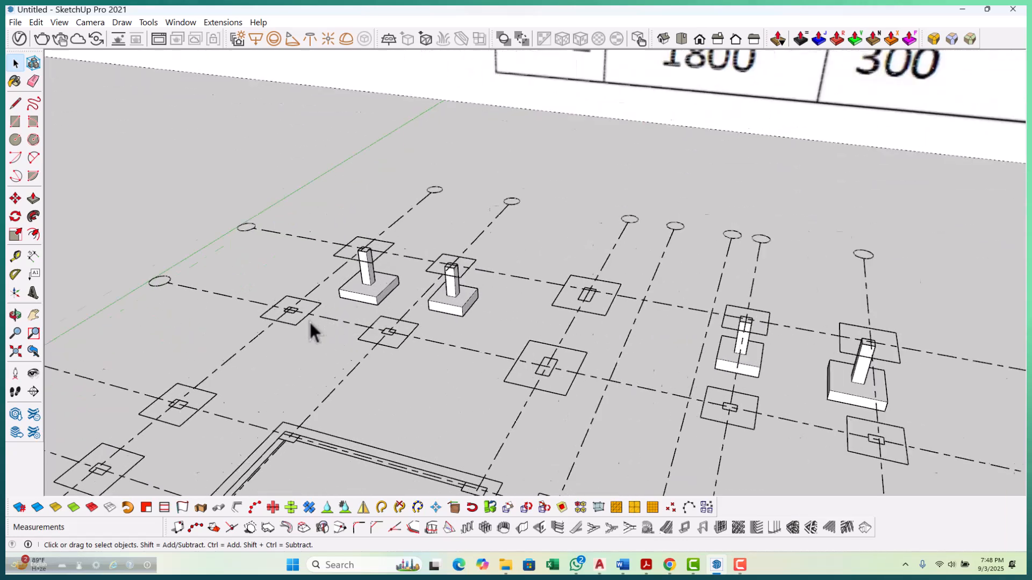
Draw 1500 x 1500 mm rectangle faces over the F2 outlines at grid lines A and B in the second row.
key("r")
scroll(290, 301, "up", 3)
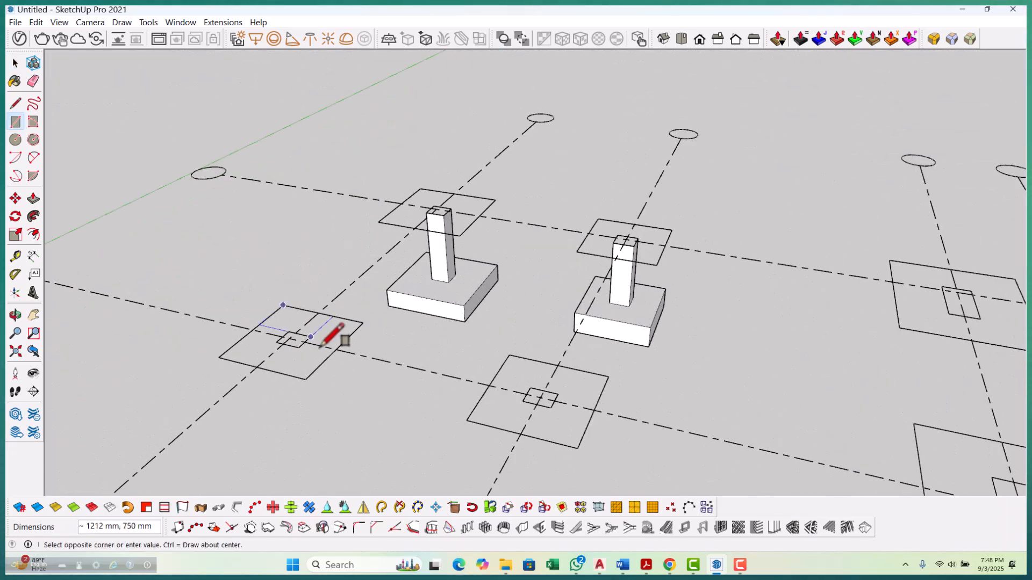
left_click(306, 379)
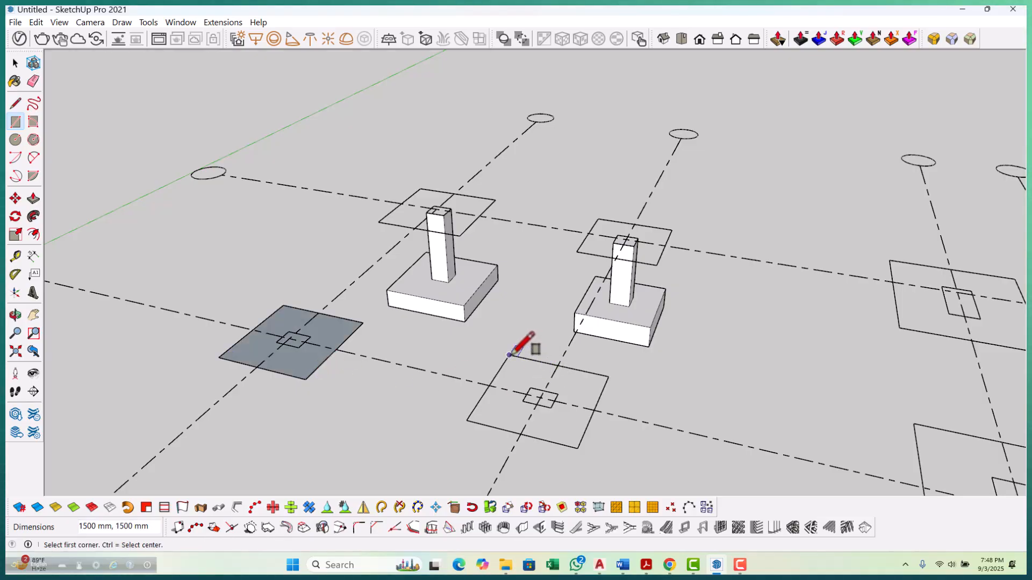
left_click(581, 441)
scroll(350, 373, "down", 6)
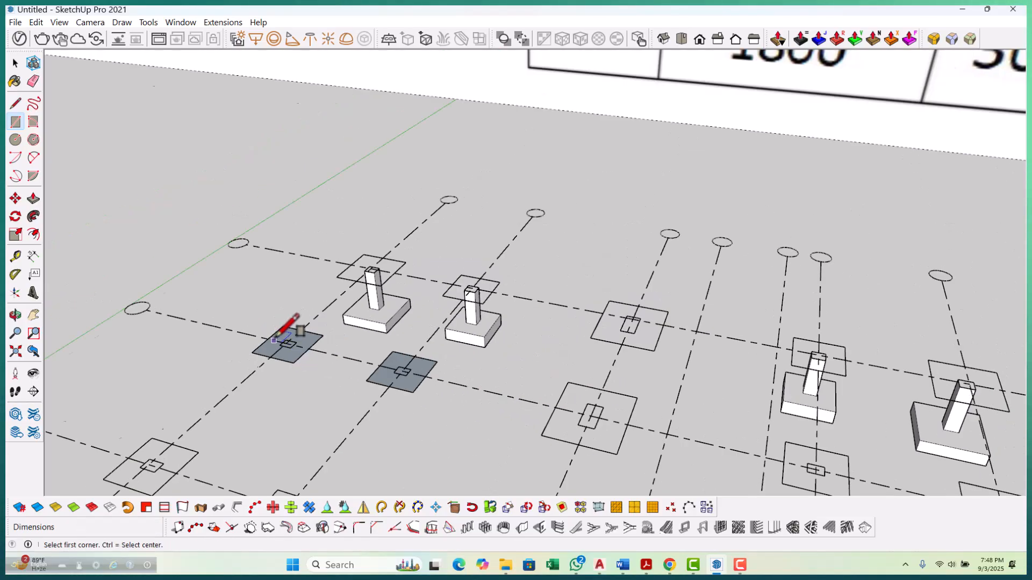
Draw 1500 x 1500 mm rectangle faces over the F2 outlines at grid lines D and E in the second row.
scroll(581, 430, "up", 5)
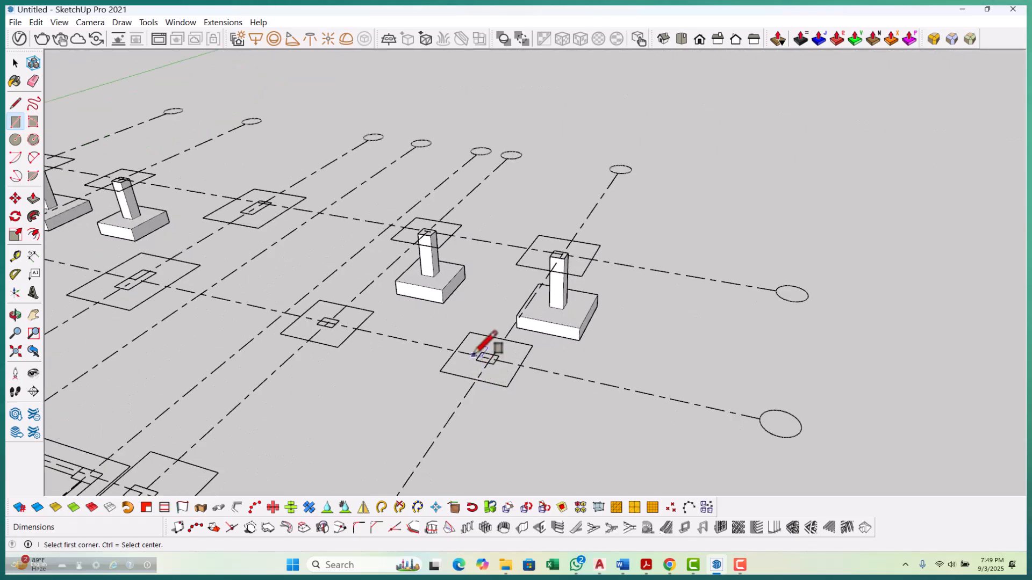
left_click(470, 333)
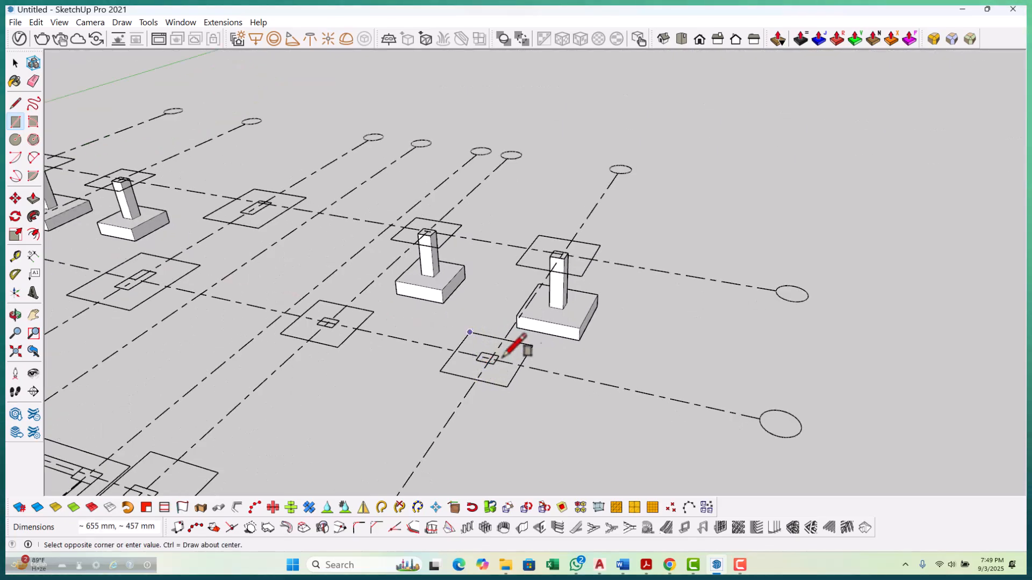
left_click(507, 387)
scroll(322, 314, "up", 3)
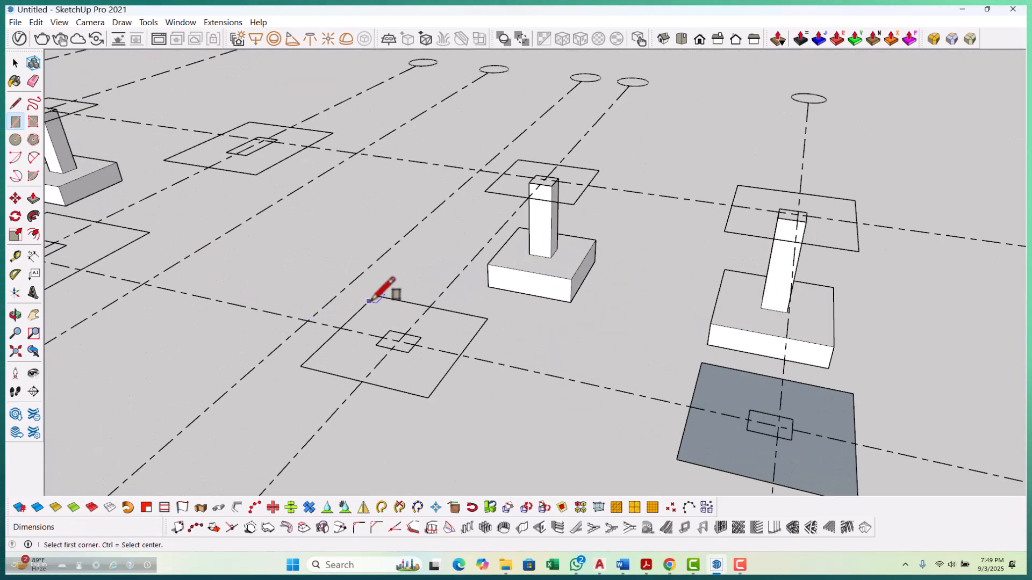
left_click(429, 396)
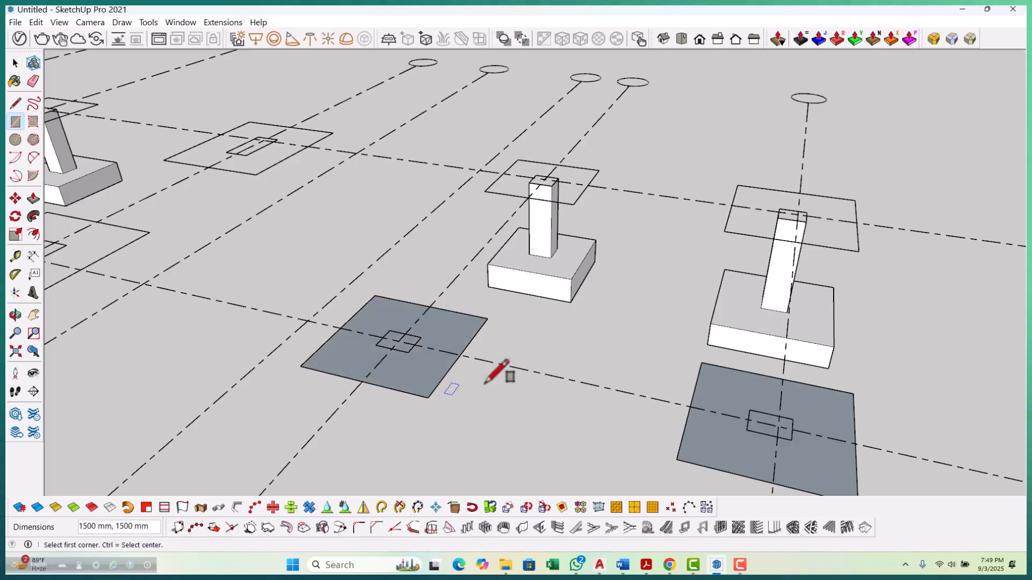
scroll(473, 391, "down", 5)
Push the second-row F2 footing faces at grid lines E and D down by 1800 mm.
key("p")
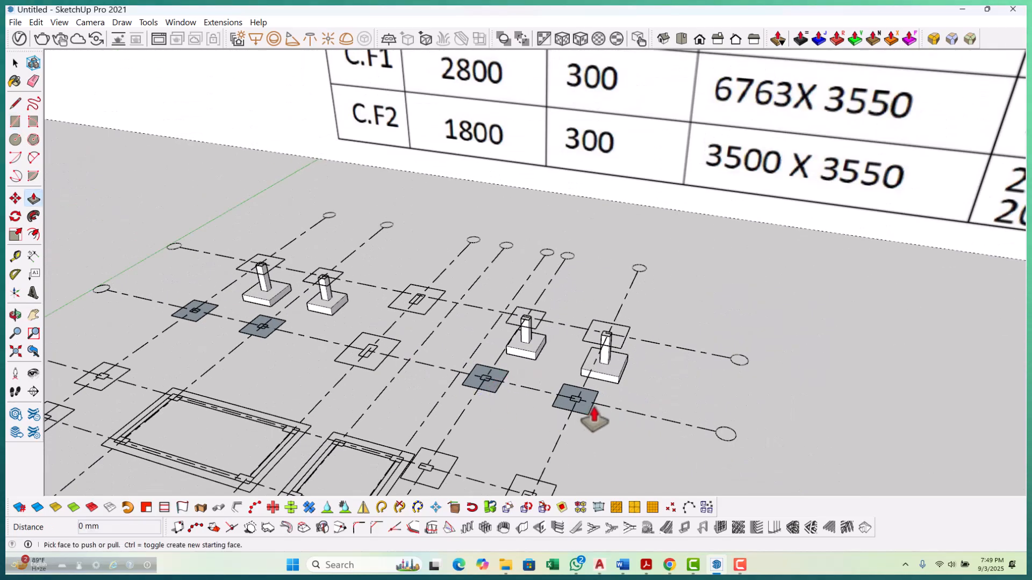
middle_click_drag(587, 416, 630, 415)
scroll(530, 387, "up", 4)
left_click(513, 371)
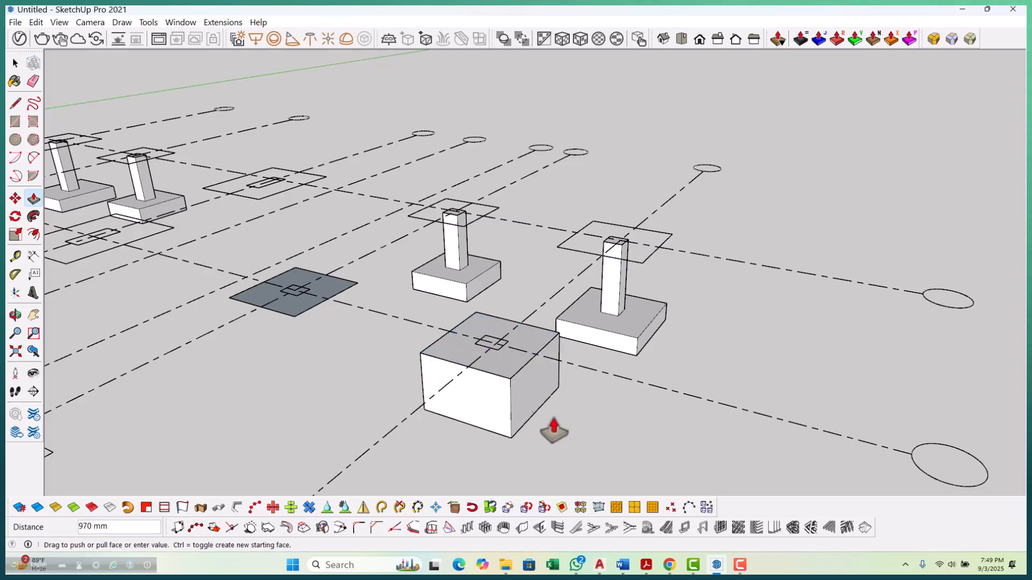
type("1800")
key("Return")
scroll(552, 415, "down", 3)
scroll(306, 337, "up", 2)
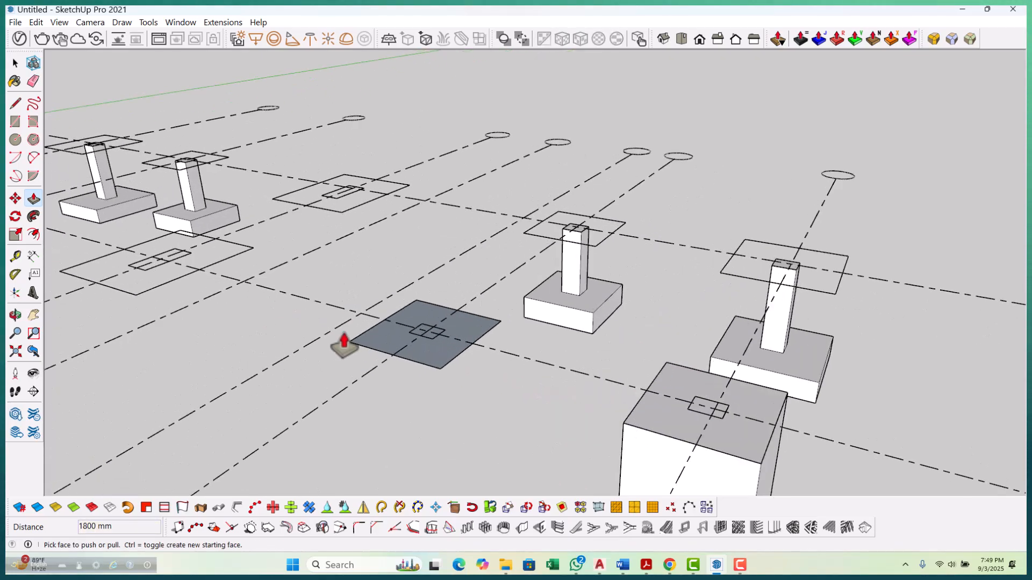
scroll(393, 352, "up", 2)
scroll(414, 387, "down", 3)
scroll(143, 299, "down", 1)
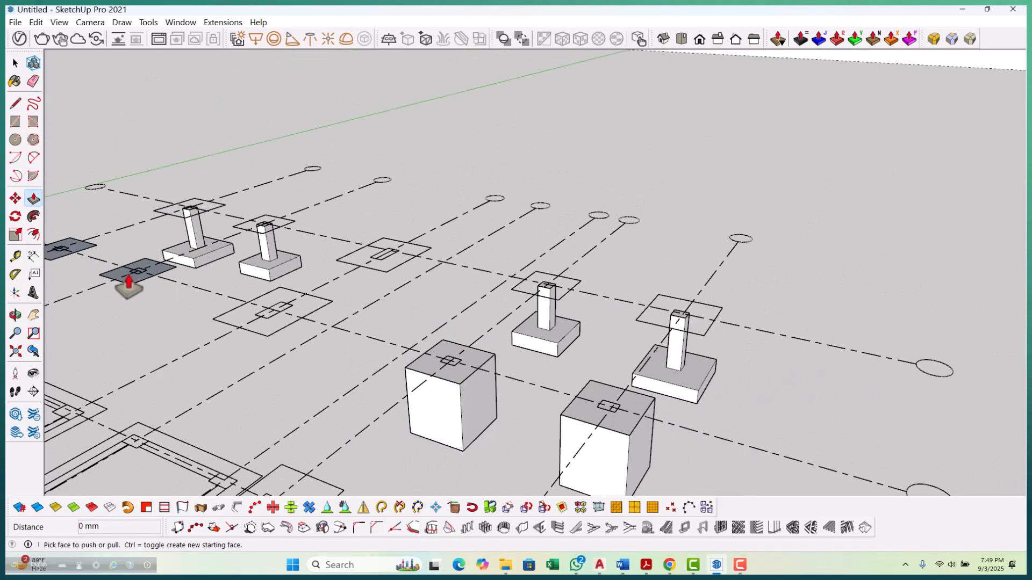
Repeat the 1800 mm downward push on the second-row F2 footing faces at grid lines B and A.
scroll(117, 293, "up", 3)
double_click(122, 300)
scroll(456, 406, "down", 3)
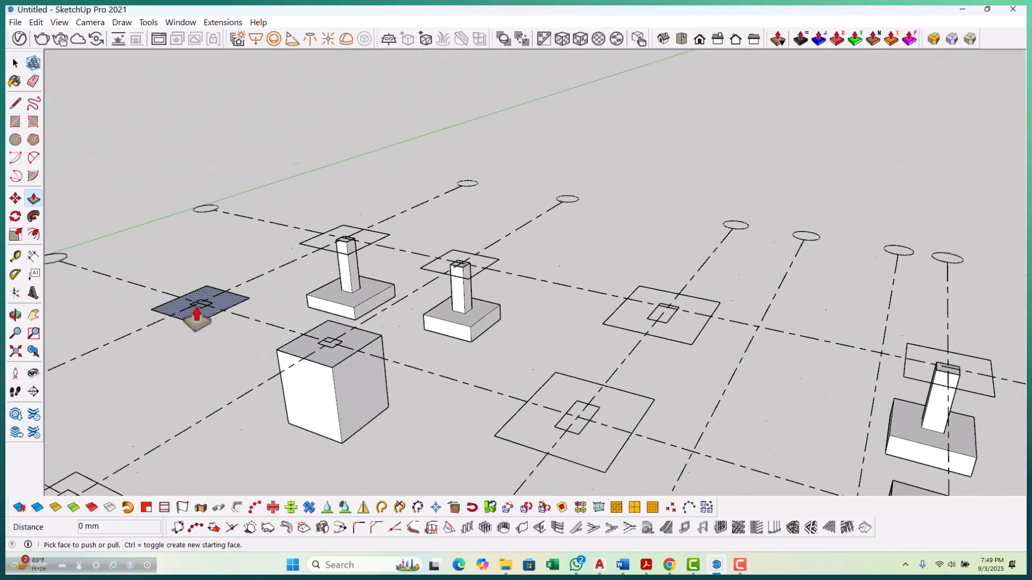
scroll(199, 312, "up", 4)
double_click(204, 333)
scroll(214, 334, "down", 2)
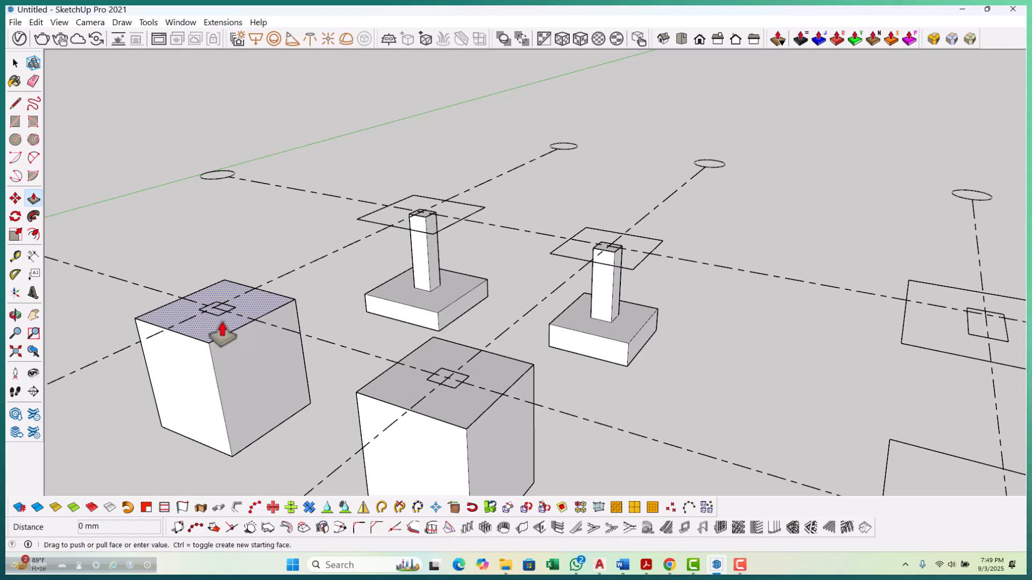
Push the top faces of the second-row F2 footing blocks at grid lines A and B down by 1350 mm.
left_click(222, 333)
type("1350")
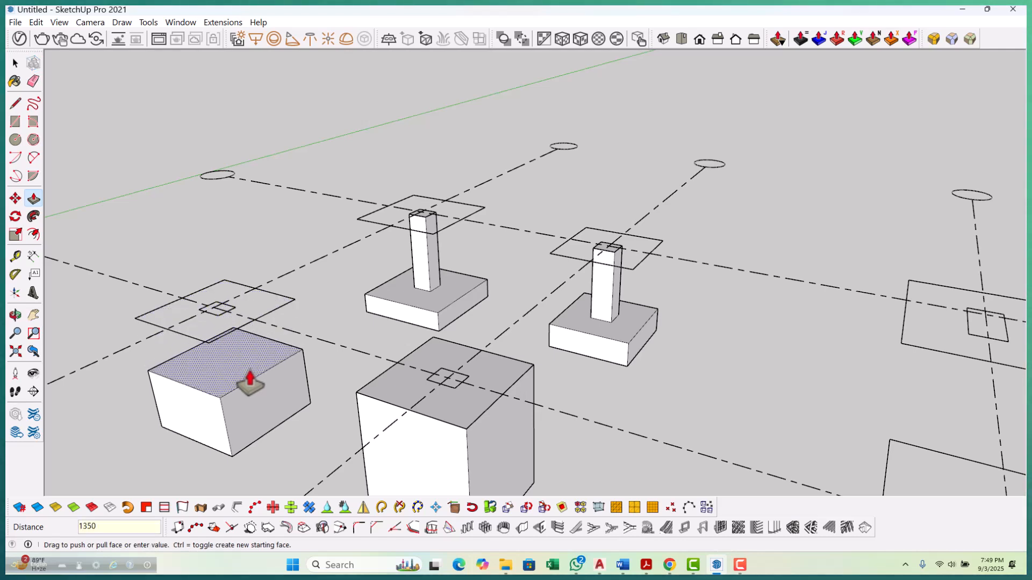
key("Return")
scroll(324, 350, "down", 1)
scroll(404, 403, "up", 1)
scroll(279, 315, "down", 3)
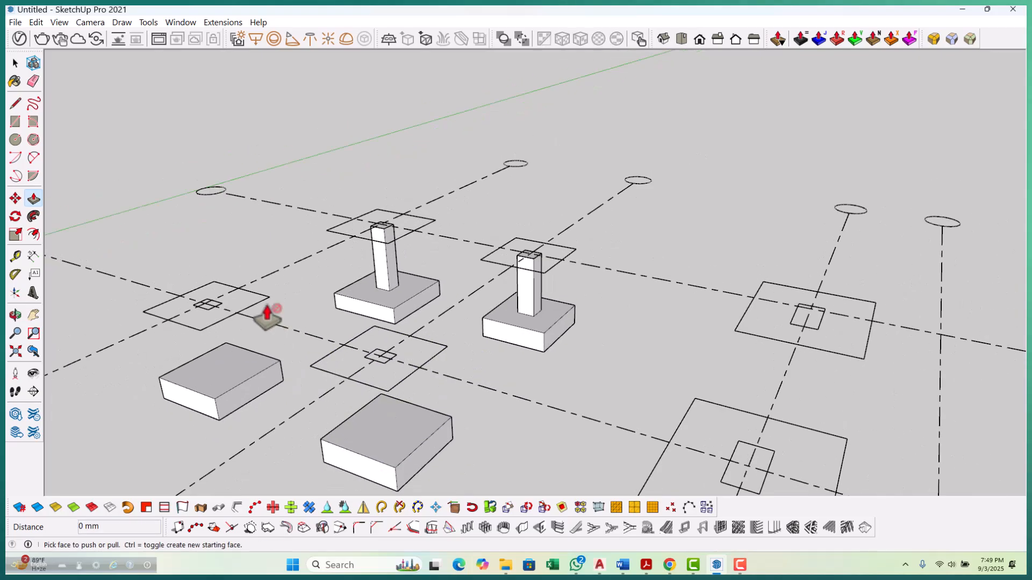
Push the top faces of the second-row F2 footing blocks at grid lines D and E down by 1350 mm.
scroll(491, 380, "up", 3)
double_click(462, 383)
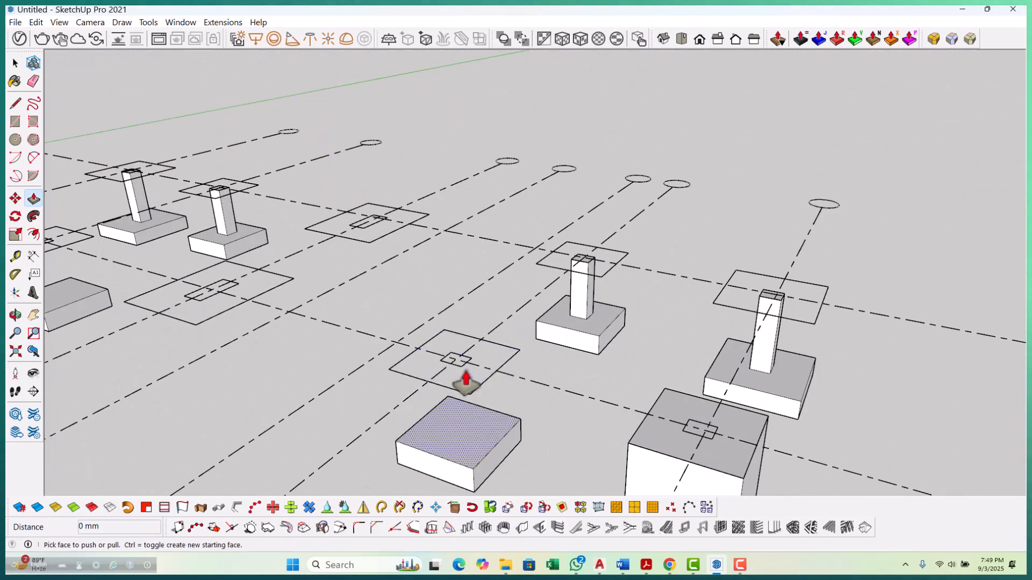
scroll(426, 382, "down", 2)
scroll(491, 414, "up", 3)
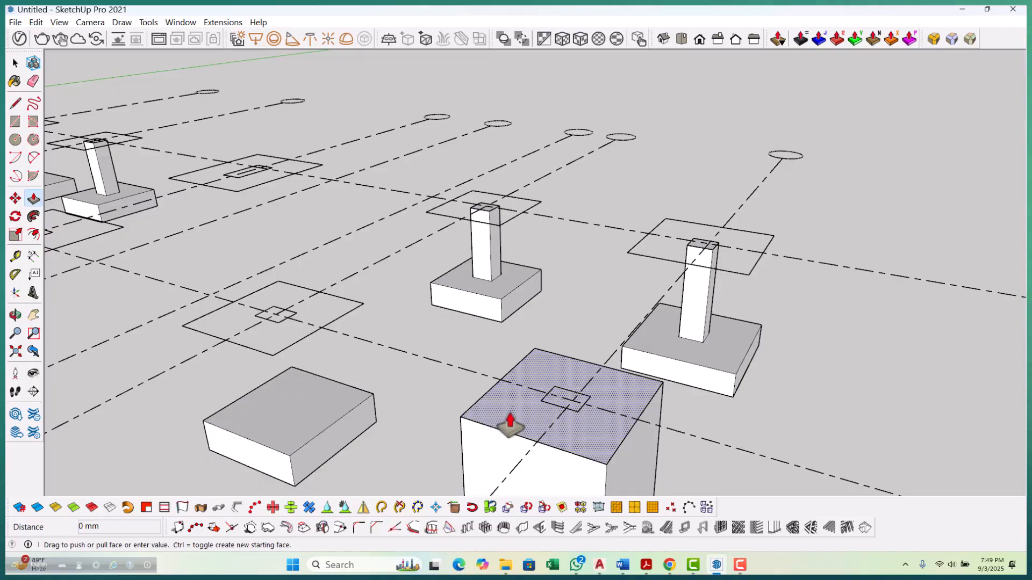
double_click(512, 427)
key("space")
scroll(612, 388, "down", 3)
scroll(320, 324, "up", 2)
scroll(333, 326, "up", 2)
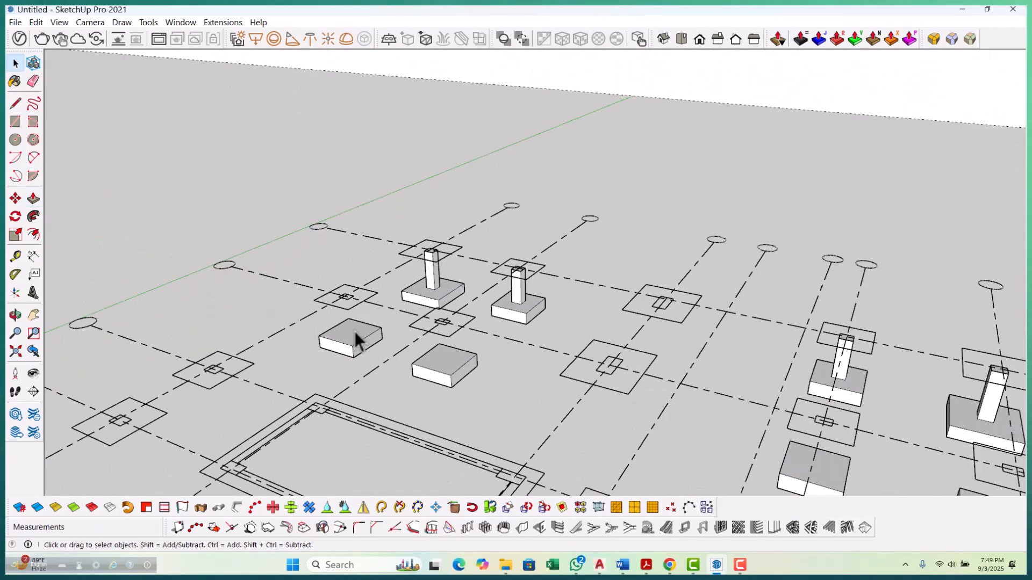
Draw rectangle faces over the column outlines above the second-row F2 footings at grid lines A and B.
key("r")
scroll(368, 295, "up", 3)
scroll(365, 288, "up", 2)
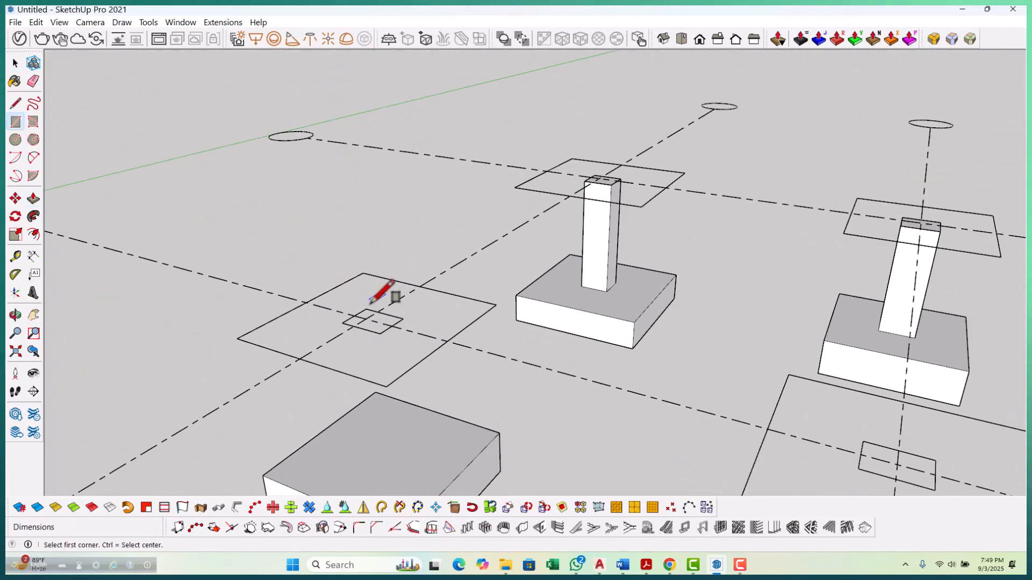
scroll(341, 314, "down", 5)
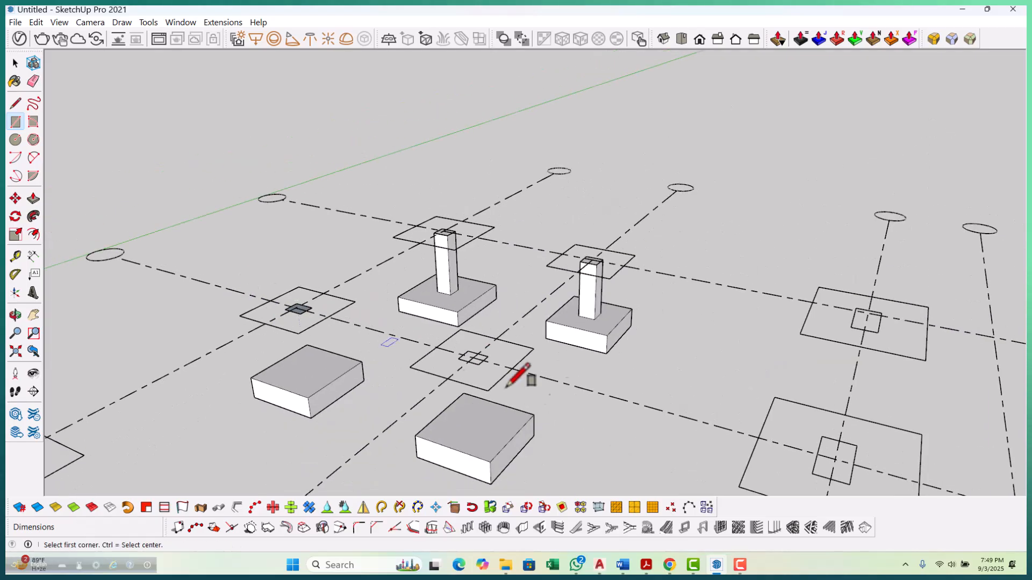
scroll(536, 375, "up", 4)
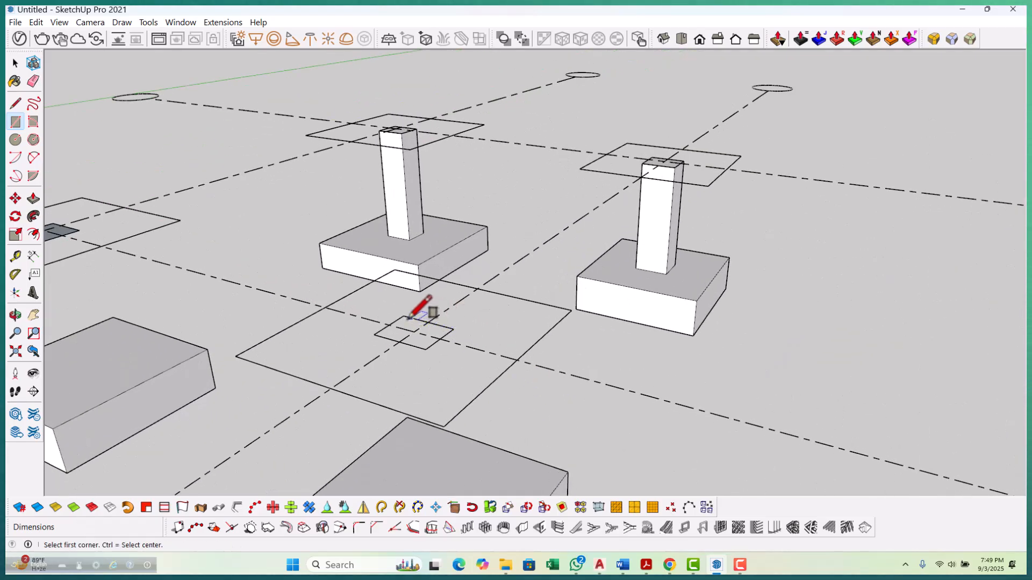
left_click(429, 345)
scroll(301, 306, "down", 3)
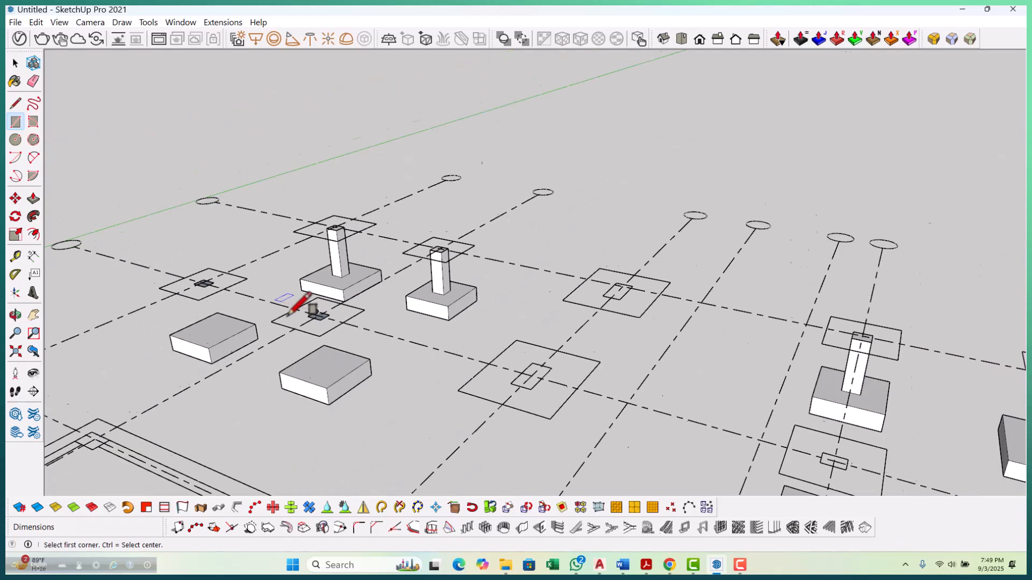
Draw 400 x 300 mm rectangle faces over the second-row column outlines at grid lines D and E.
scroll(484, 397, "down", 5)
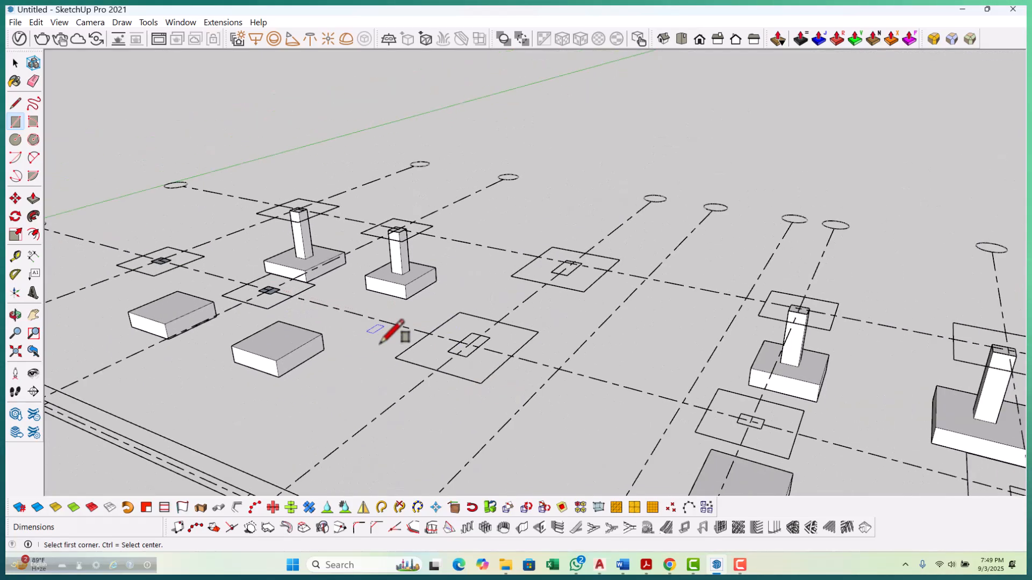
scroll(483, 338, "up", 5)
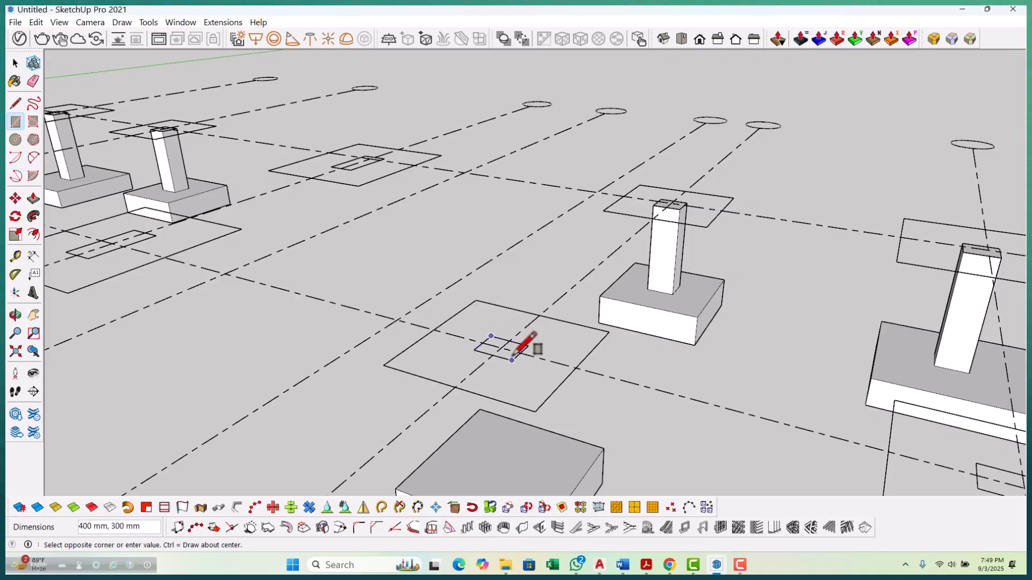
scroll(265, 306, "down", 3)
scroll(387, 317, "up", 6)
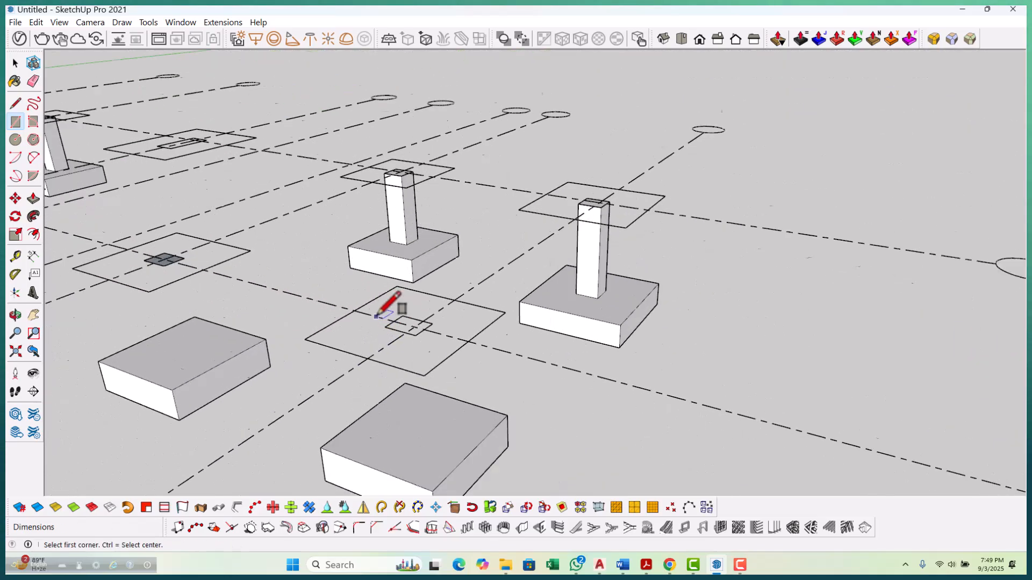
left_click(450, 355)
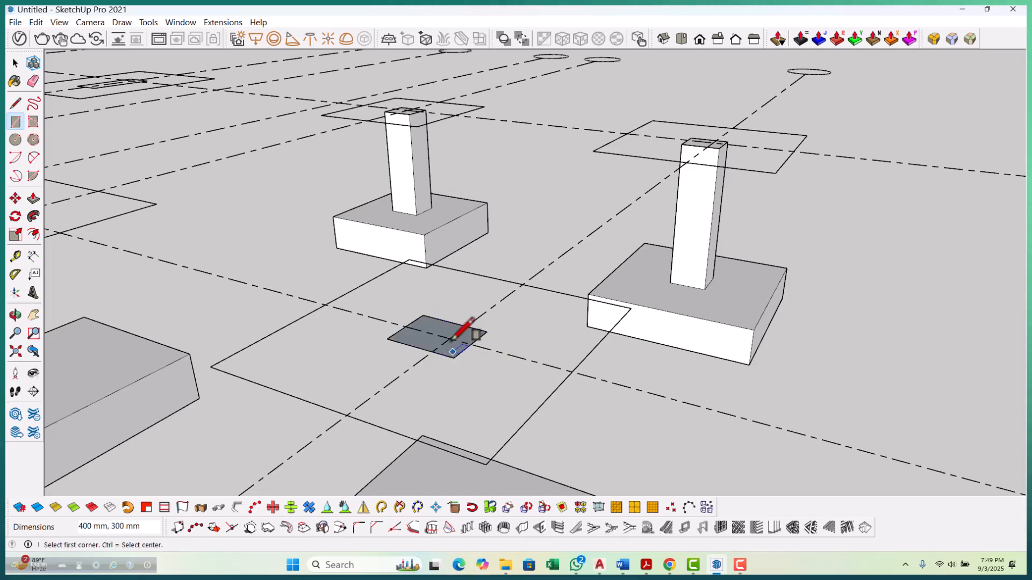
Push the second-row column faces at grid lines E and D down 1350 mm onto their footing blocks.
scroll(505, 373, "down", 3)
key("p")
scroll(446, 347, "up", 3)
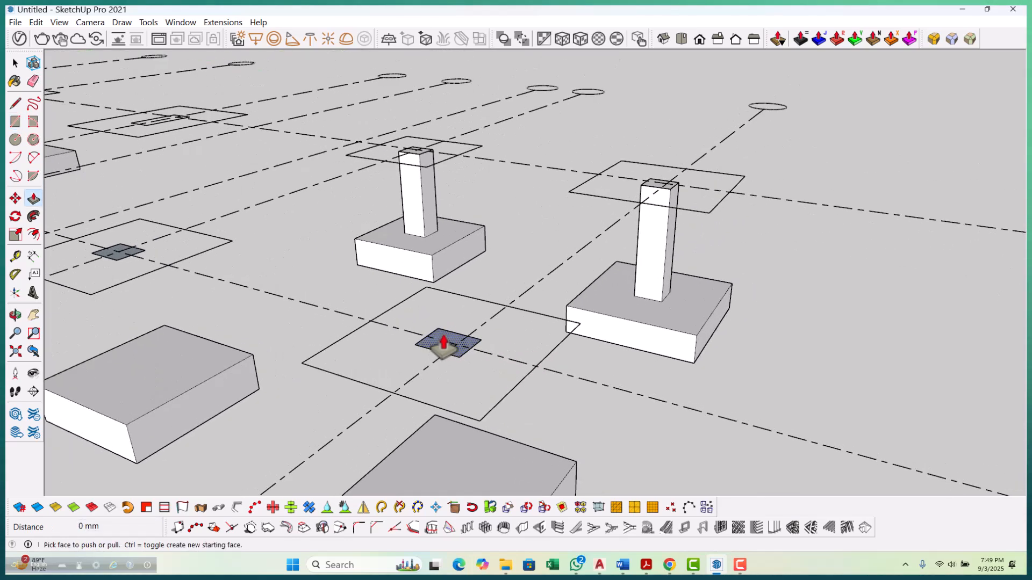
left_click(445, 344)
scroll(445, 347, "down", 2)
left_click(457, 429)
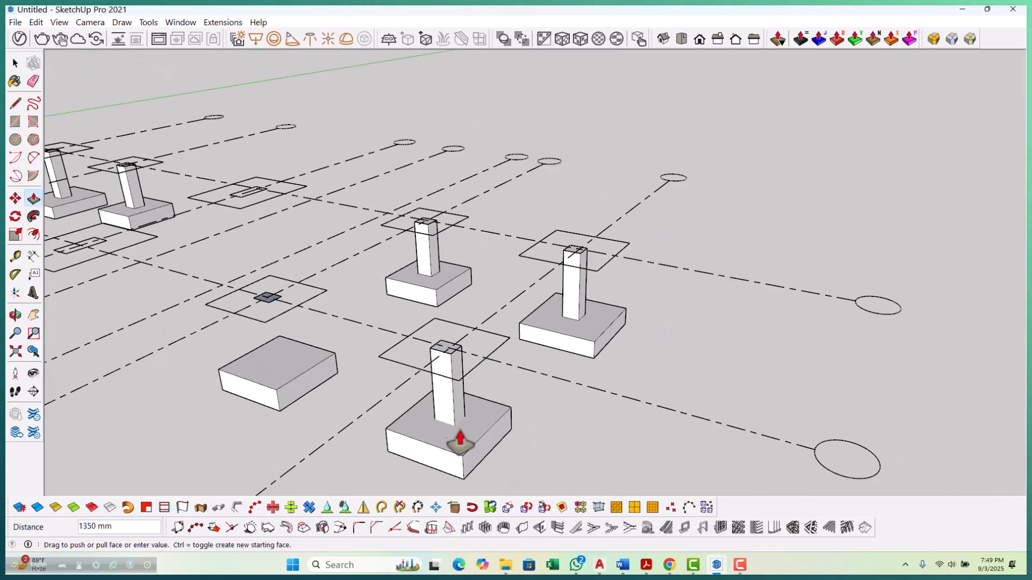
scroll(355, 349, "up", 5)
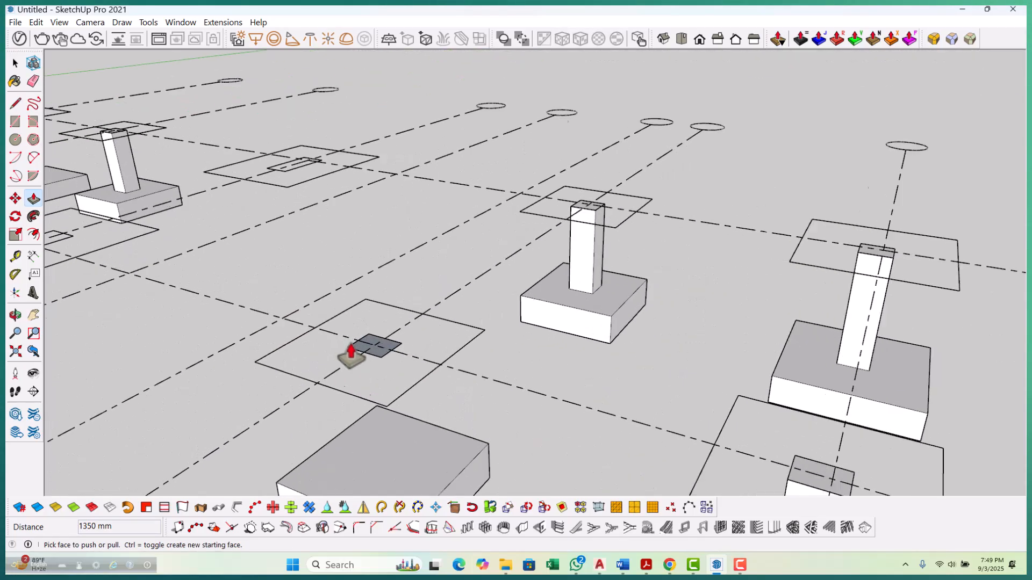
left_click(368, 355)
scroll(355, 356, "down", 2)
left_click(472, 410)
scroll(500, 409, "down", 6)
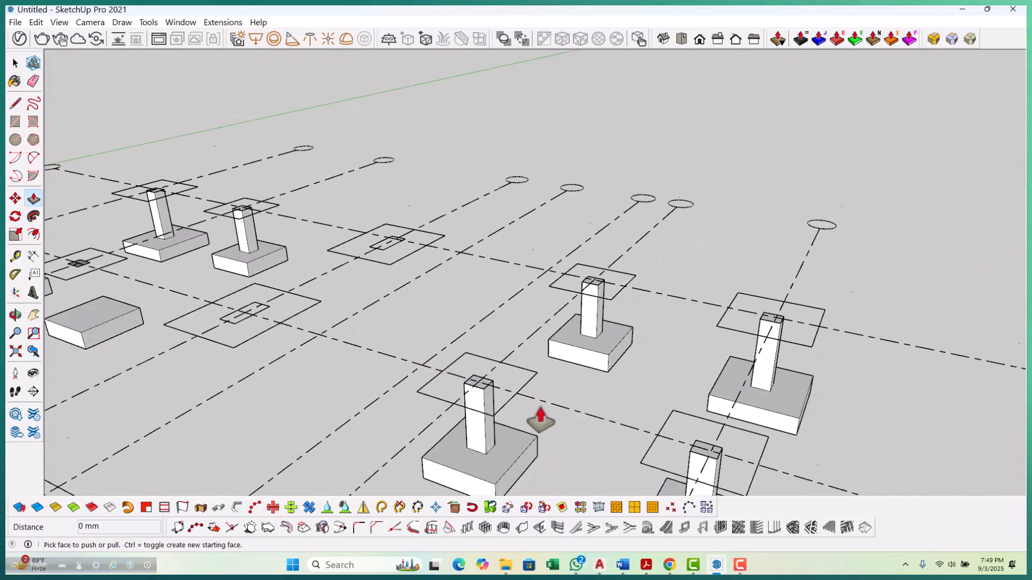
Push the second-row column faces at grid lines B and A down onto the tops of their footing blocks.
scroll(322, 344, "up", 8)
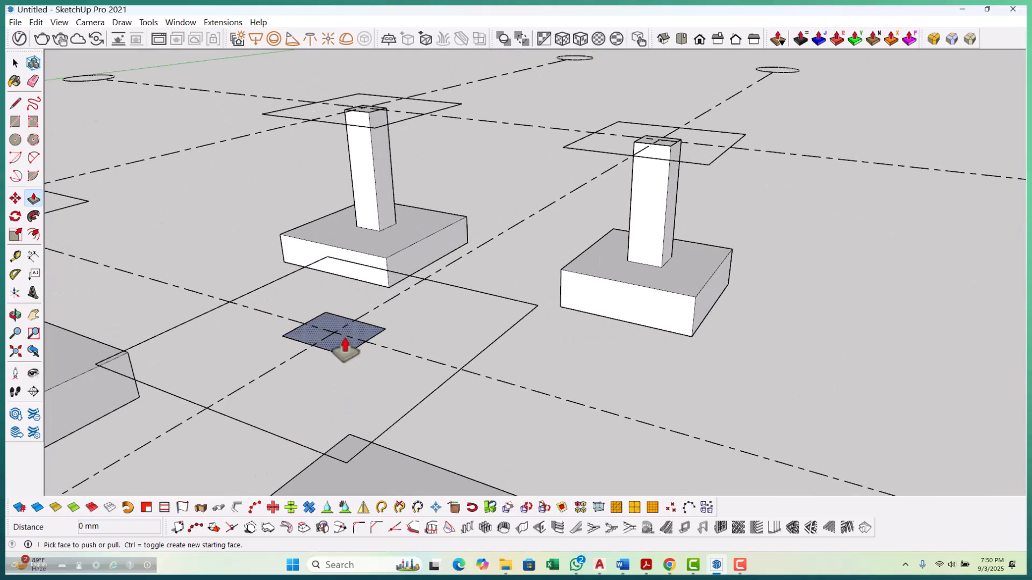
left_click(346, 349)
left_click(437, 380)
scroll(472, 387, "down", 4)
scroll(290, 344, "up", 5)
scroll(301, 349, "up", 1)
left_click(306, 349)
left_click(306, 357)
scroll(333, 334, "down", 3)
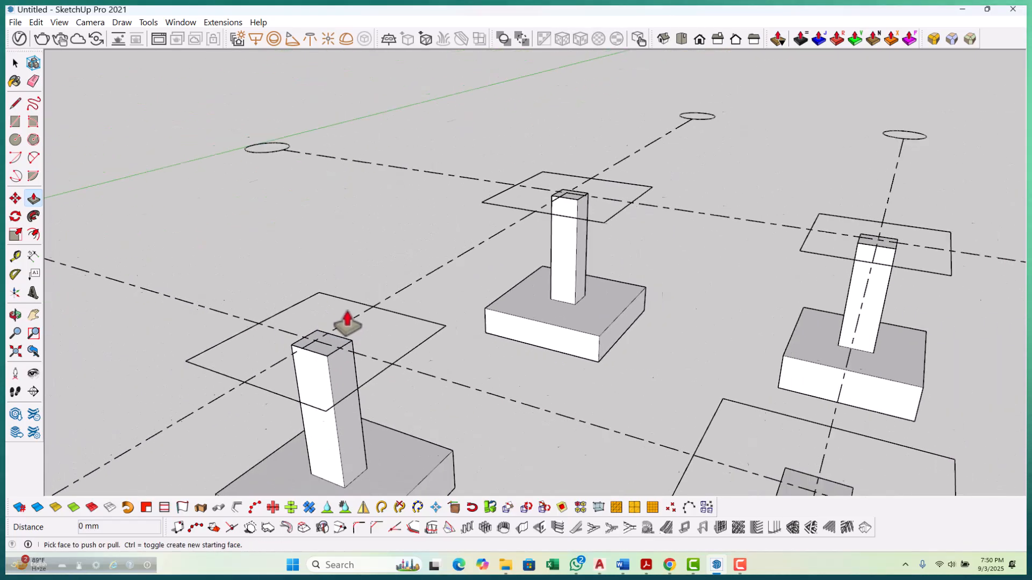
scroll(339, 312, "down", 3)
key("space")
Examine the footing layout plan image for the footing types on each grid line, especially those along grid line C.
scroll(339, 327, "down", 4)
scroll(435, 333, "up", 8)
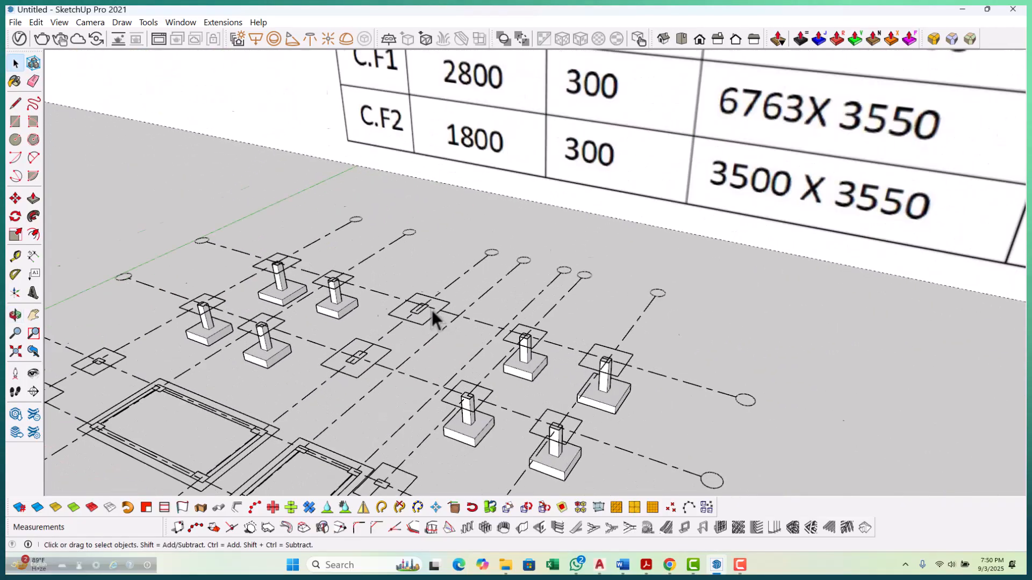
scroll(447, 317, "down", 8)
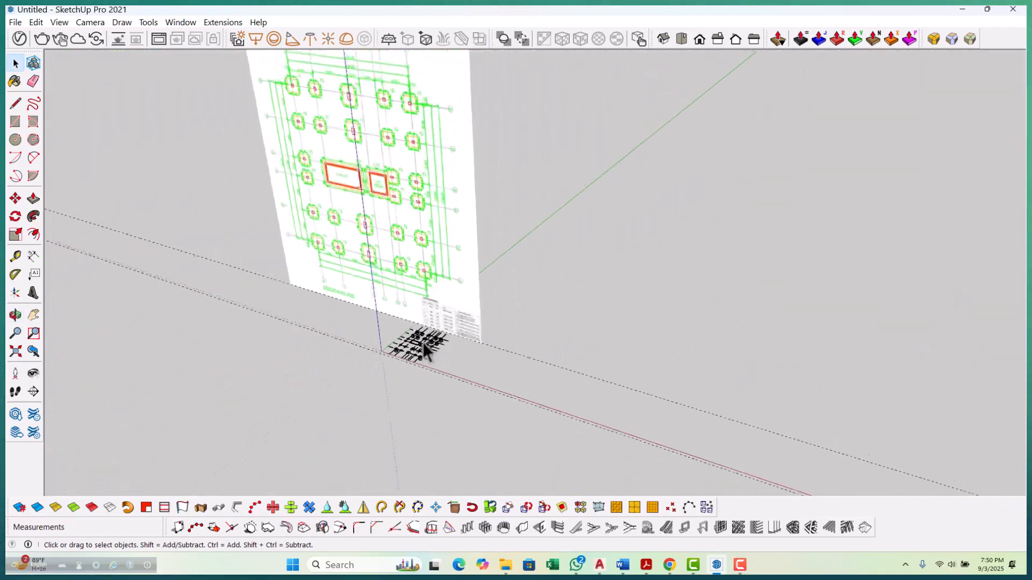
scroll(323, 162, "up", 5)
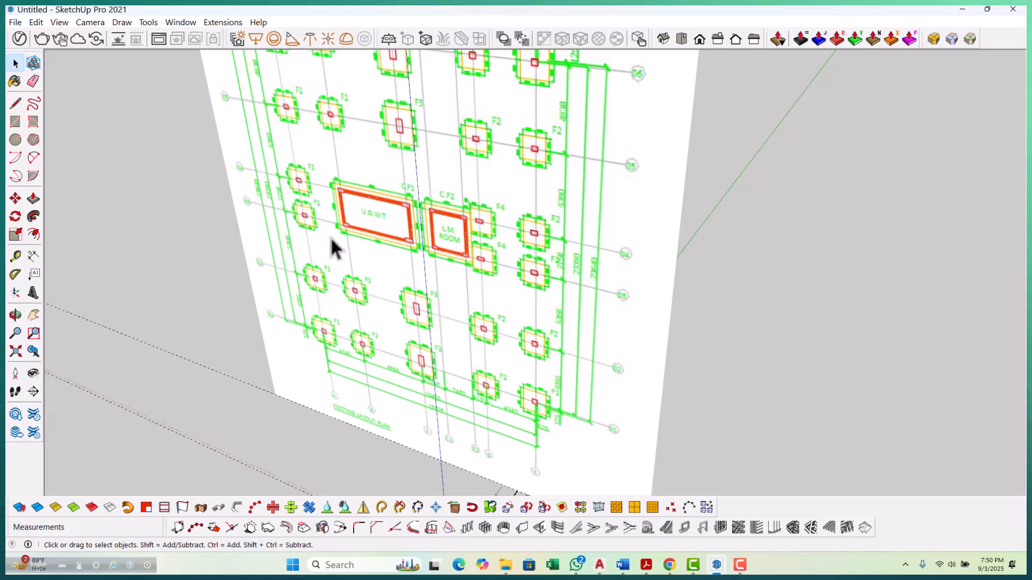
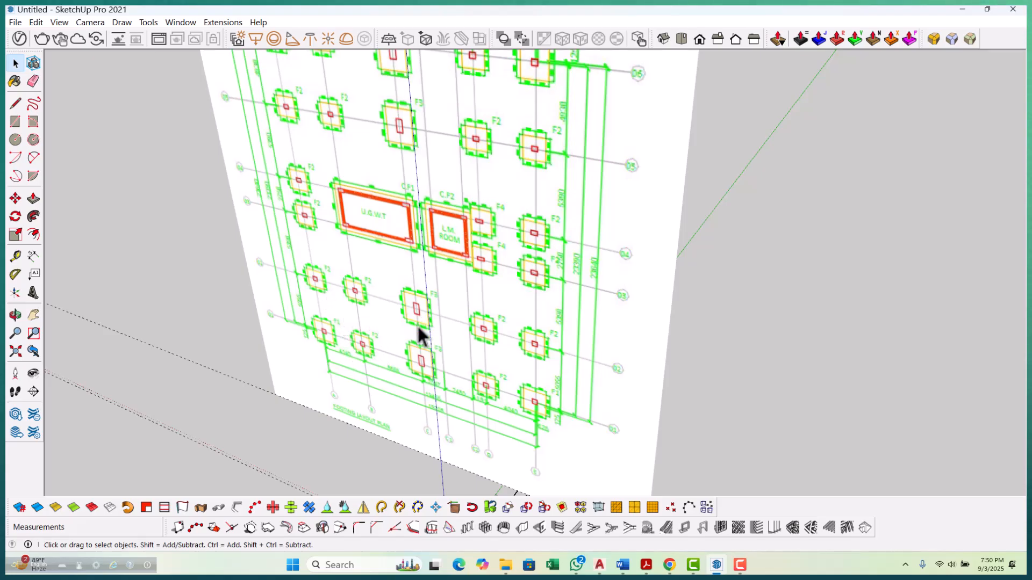
scroll(419, 329, "down", 3)
scroll(453, 295, "up", 6)
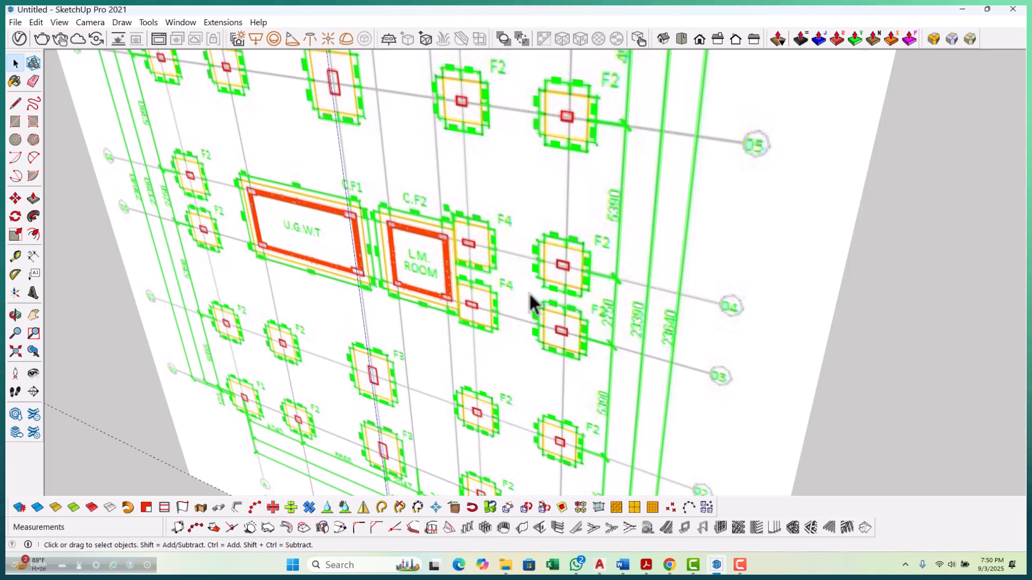
scroll(495, 304, "down", 3)
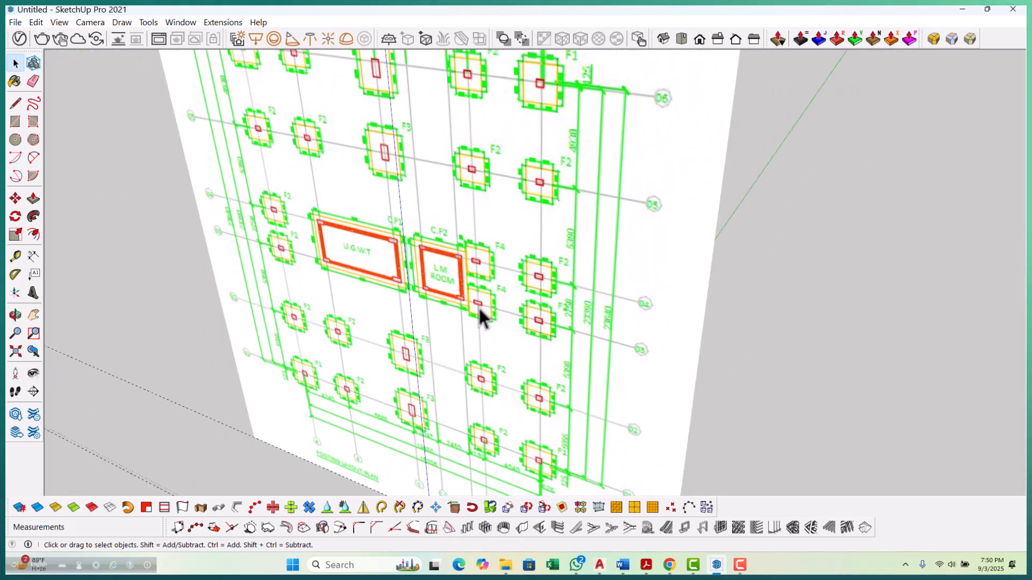
scroll(412, 317, "down", 3)
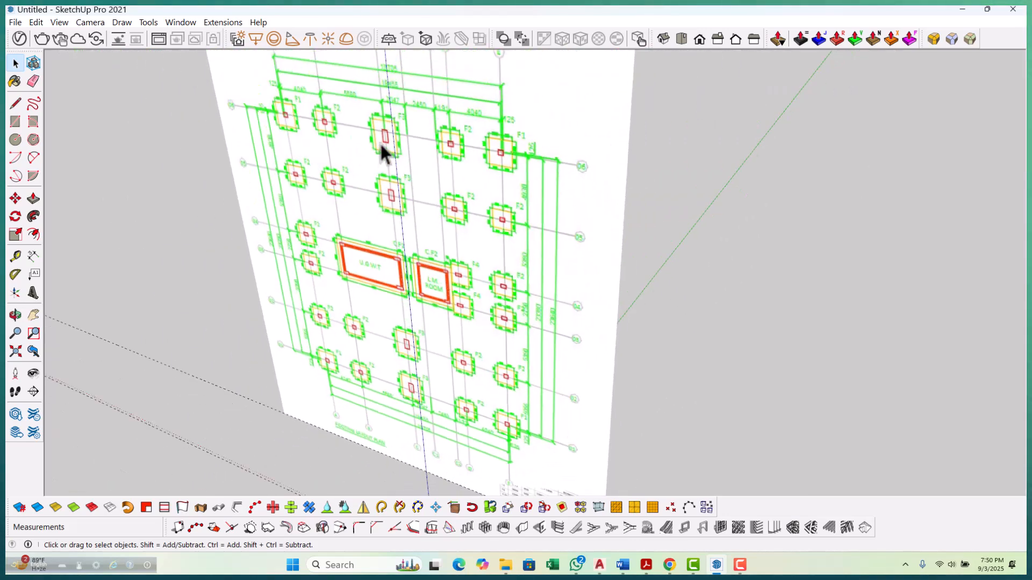
scroll(319, 203, "up", 2)
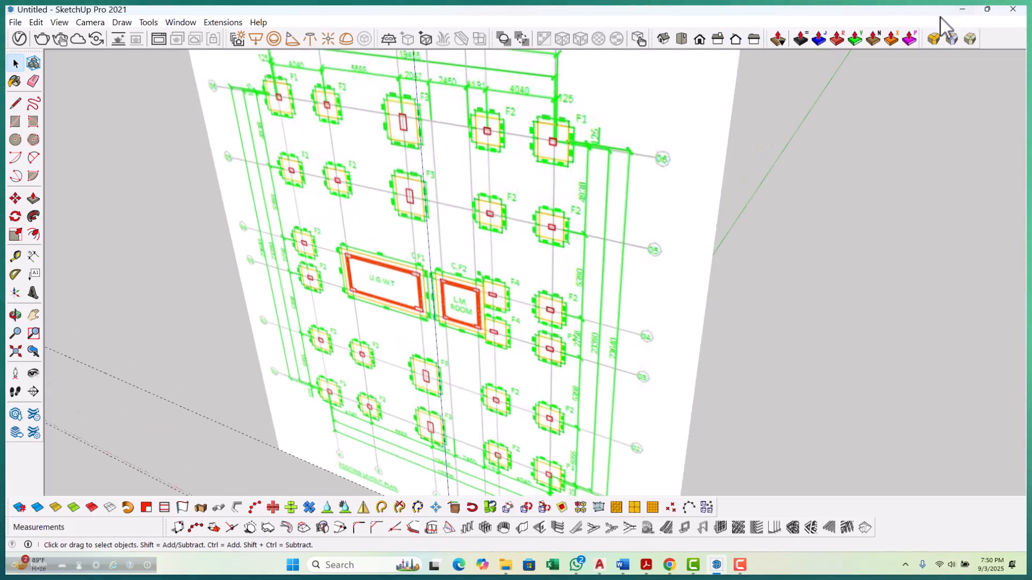
scroll(438, 224, "down", 3)
scroll(514, 331, "up", 8)
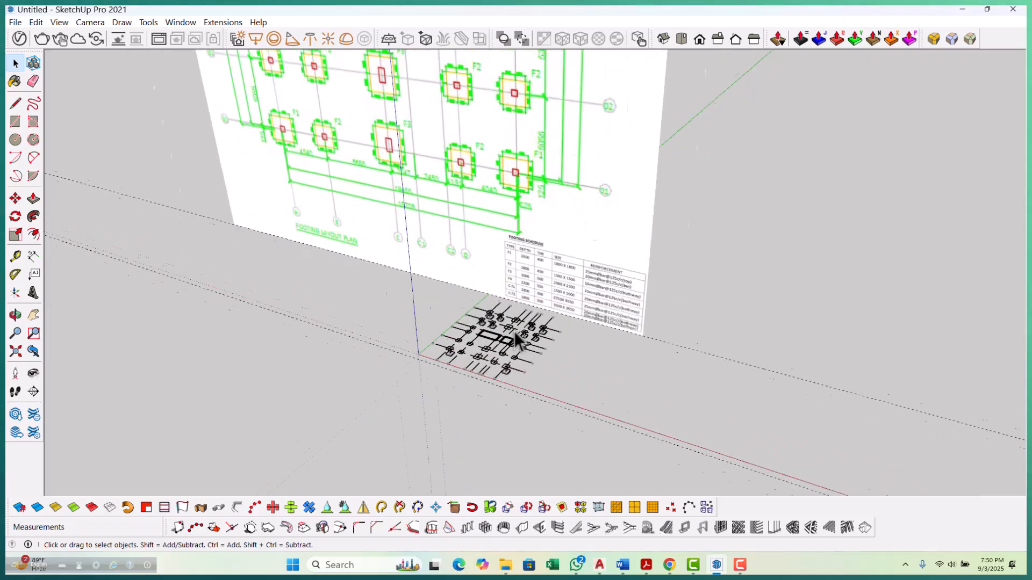
Draw 2000 x 2300 mm rectangle faces over the first- and second-row F3 footing outlines at grid line C.
scroll(522, 317, "up", 3)
key("r")
scroll(517, 323, "up", 3)
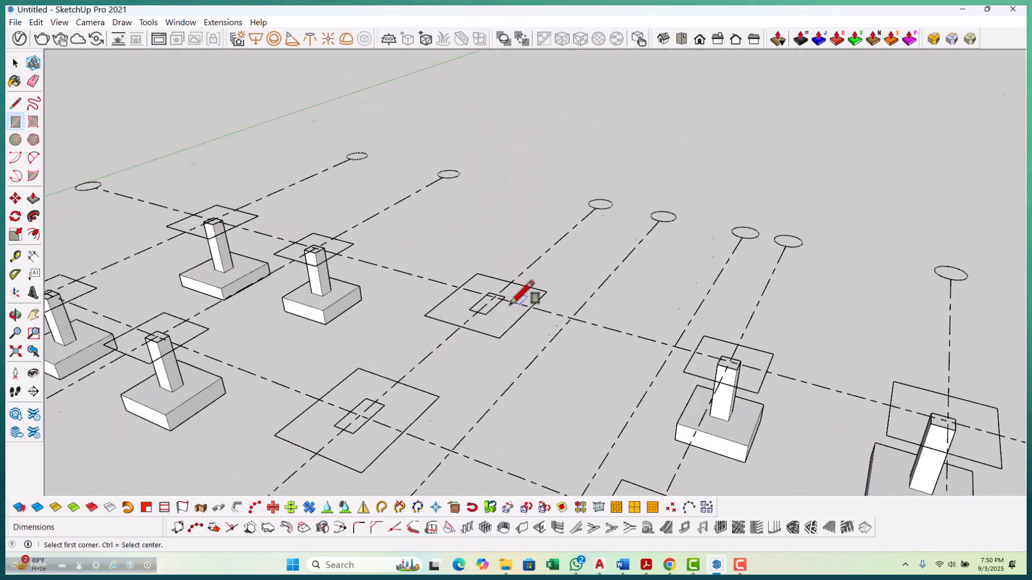
left_click(477, 274)
left_click(499, 338)
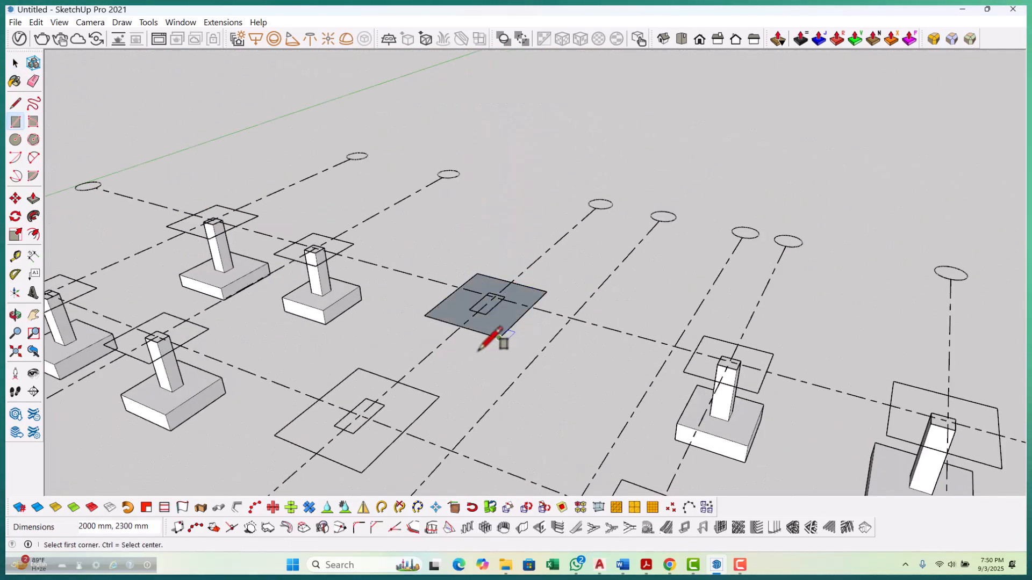
left_click(359, 368)
scroll(370, 371, "down", 4)
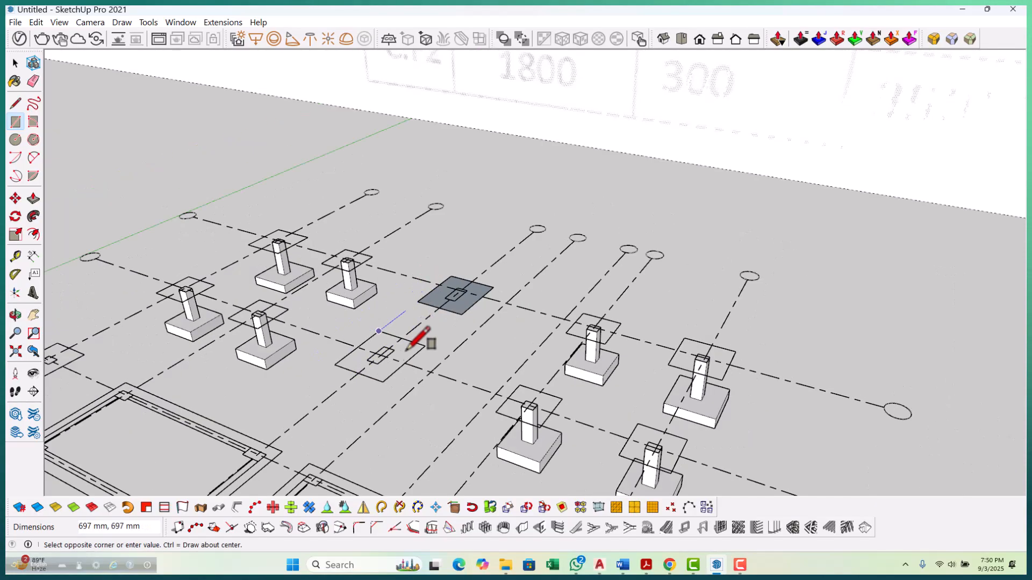
scroll(382, 387, "up", 3)
left_click(382, 375)
scroll(383, 378, "down", 8)
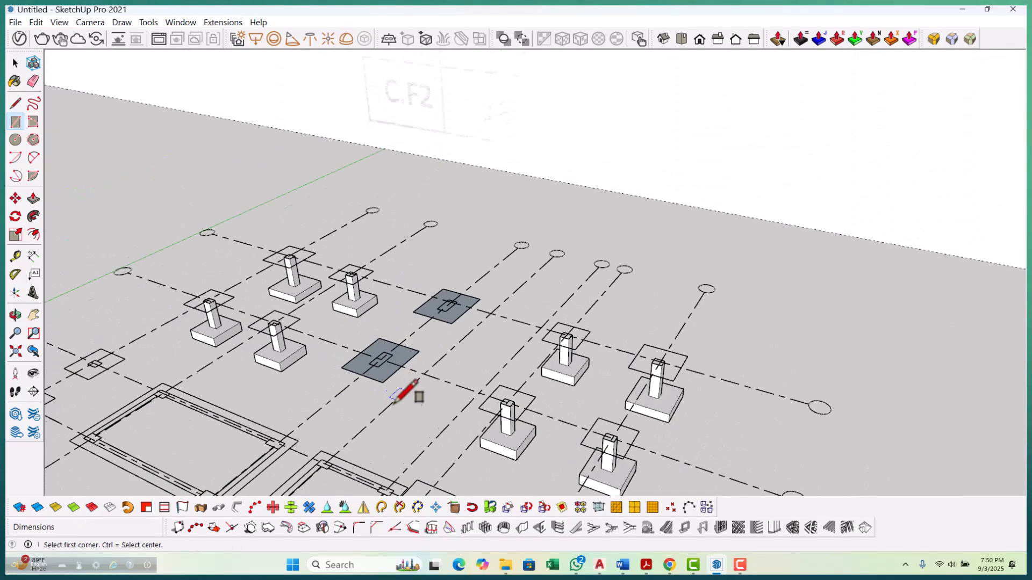
Check the F3 depth in the footing schedule and push both F3 footing faces at grid line C down by 1600 mm.
key("space")
scroll(383, 366, "up", 10)
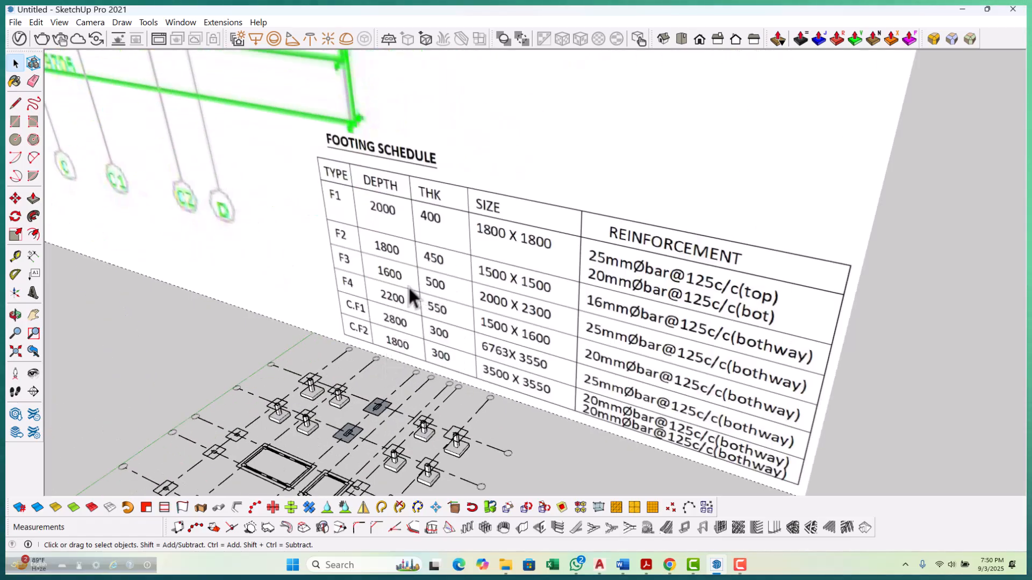
scroll(461, 201, "down", 6)
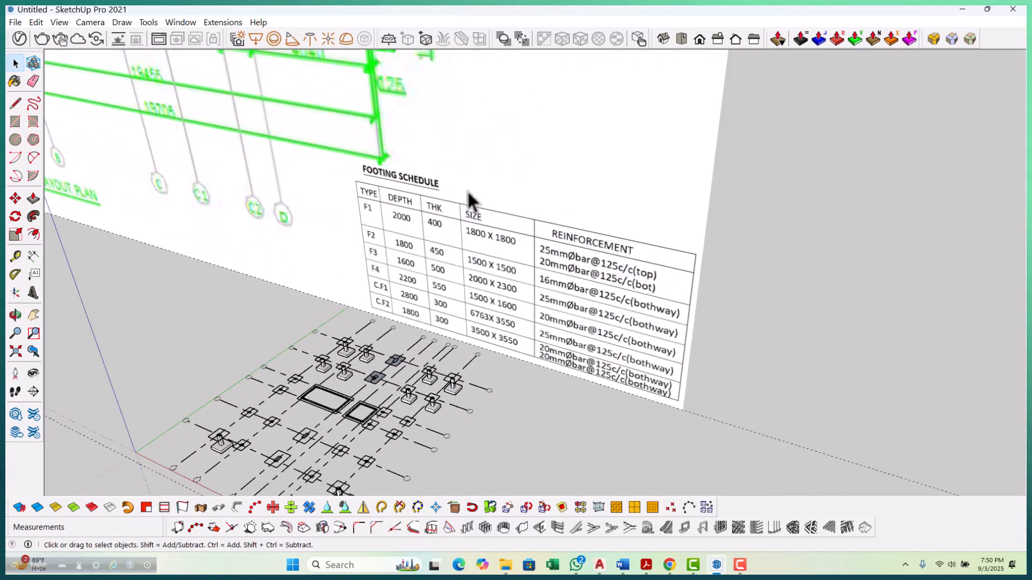
scroll(425, 312, "up", 7)
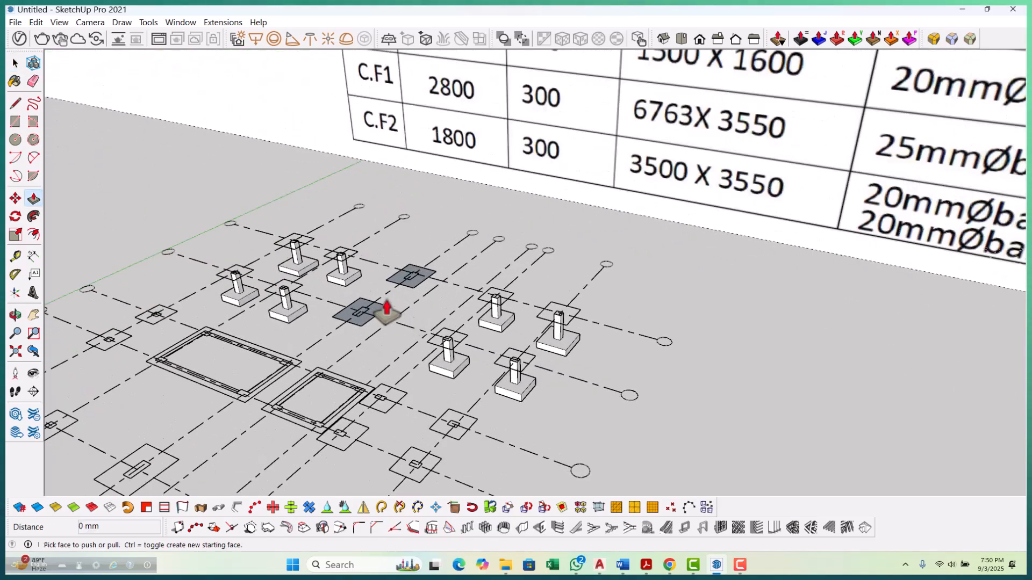
scroll(402, 318, "up", 4)
left_click(358, 348)
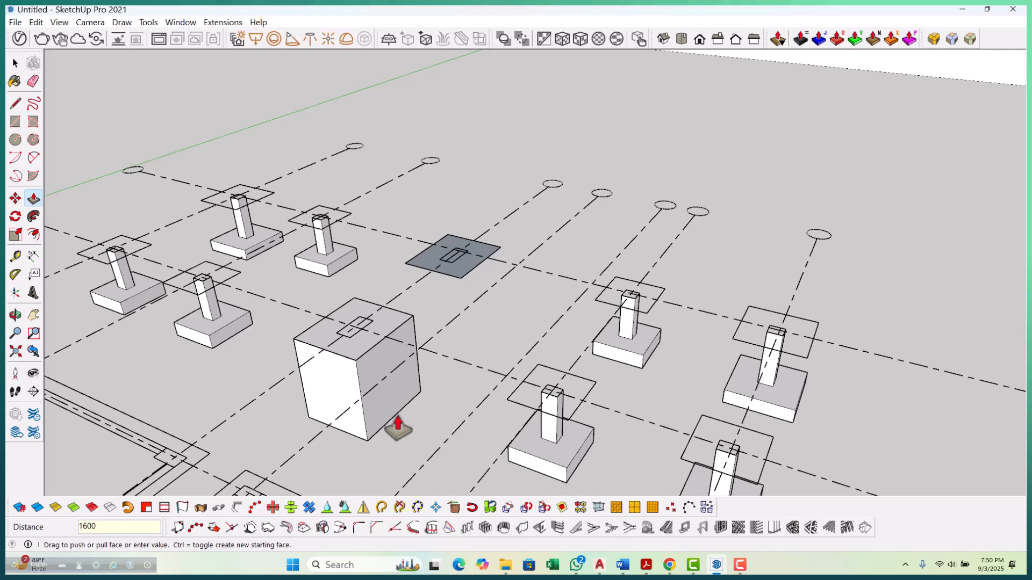
key("Return")
scroll(454, 273, "up", 3)
double_click(471, 285)
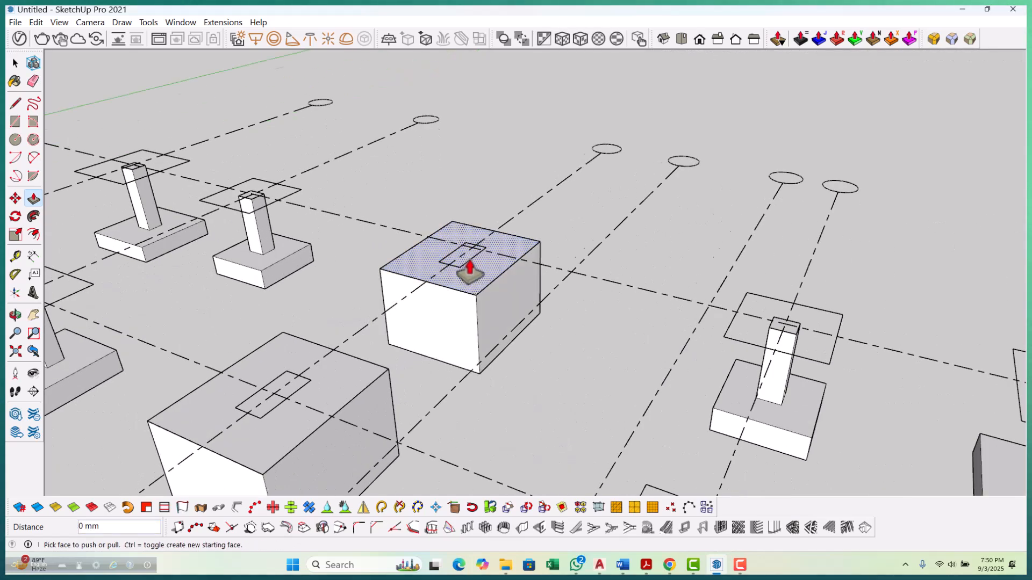
Push the top faces of both F3 footing blocks at grid line C down by 1100 mm.
scroll(446, 322, "down", 4)
scroll(387, 339, "up", 5)
left_click(396, 327)
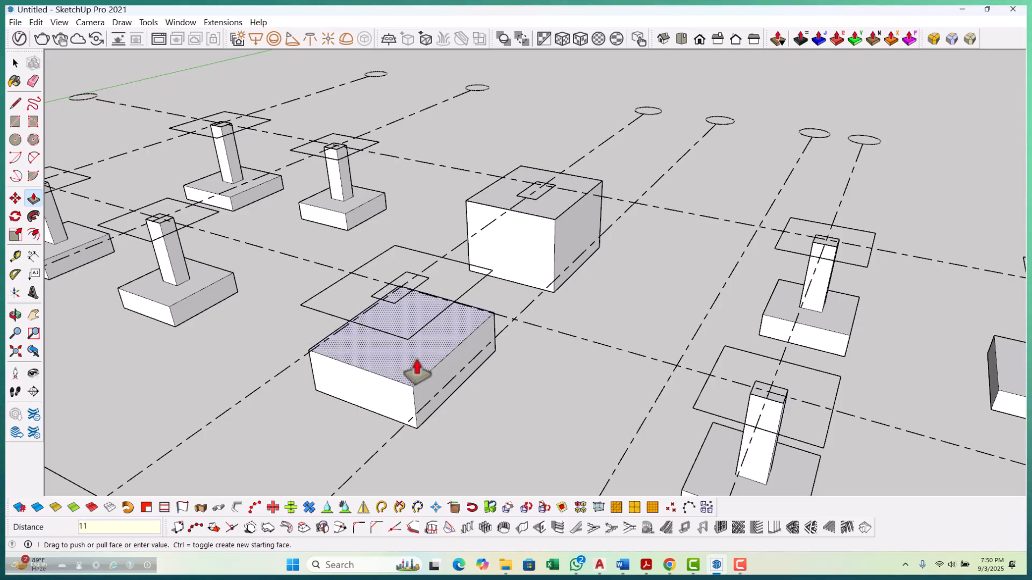
key("Return")
scroll(545, 199, "up", 3)
double_click(552, 214)
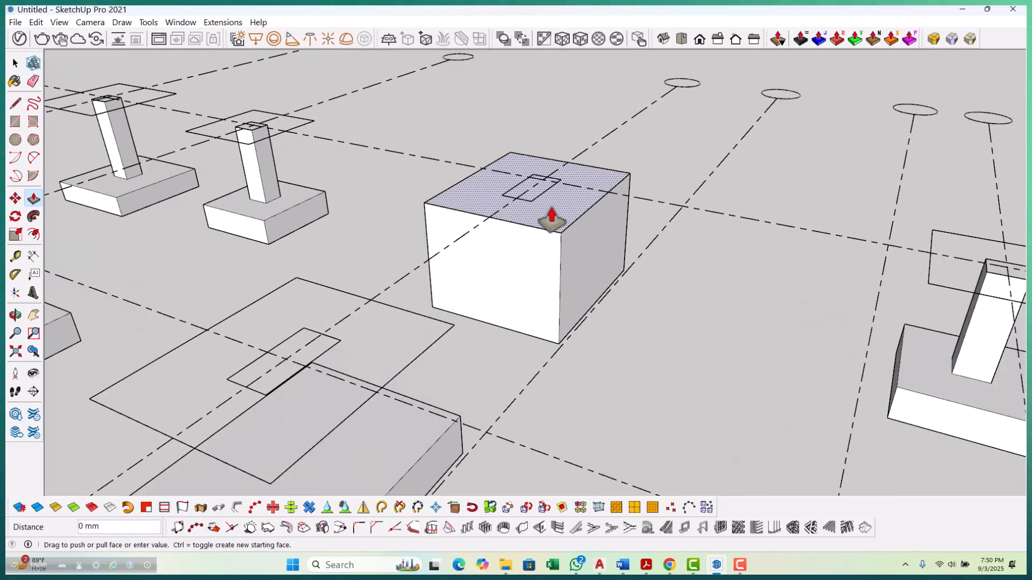
key("space")
scroll(470, 340, "down", 5)
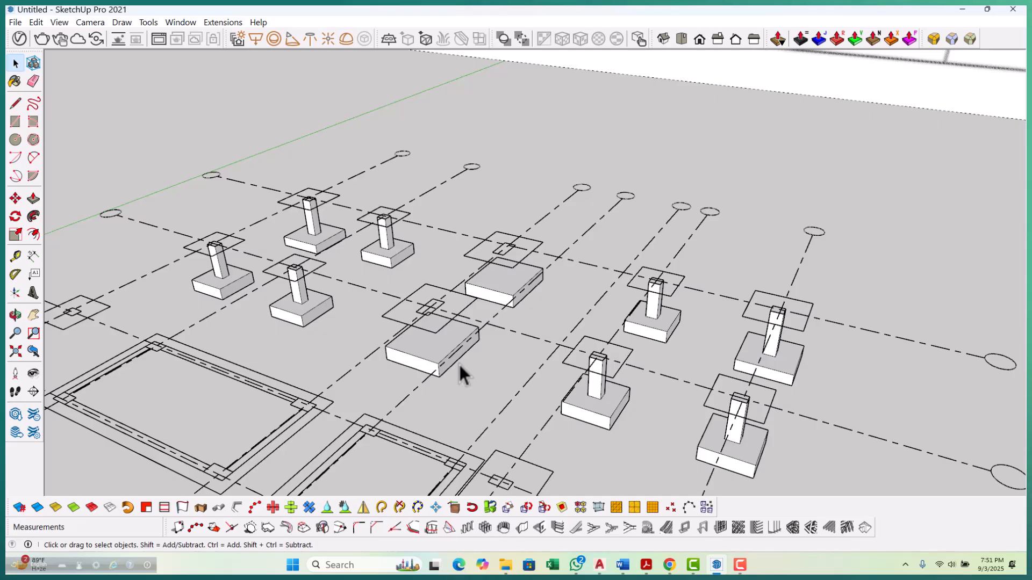
Draw rectangle faces over the two column outlines above the F3 footings at grid line C.
key("r")
scroll(452, 301, "up", 5)
left_click(418, 266)
scroll(412, 311, "up", 4)
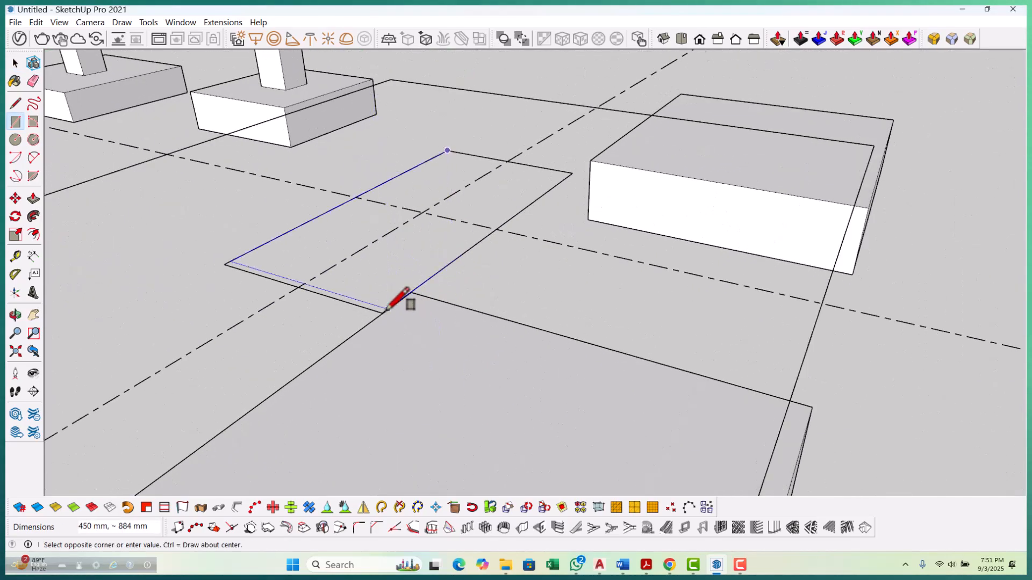
left_click(382, 312)
scroll(376, 415, "down", 6)
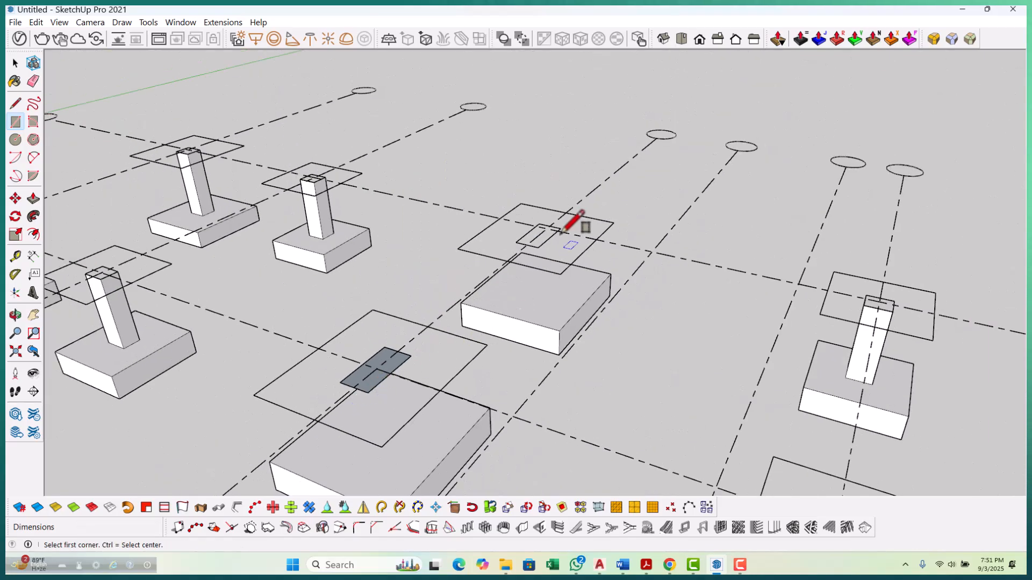
scroll(540, 223, "up", 5)
scroll(537, 225, "up", 2)
left_click(510, 287)
scroll(519, 287, "down", 5)
scroll(532, 312, "up", 2)
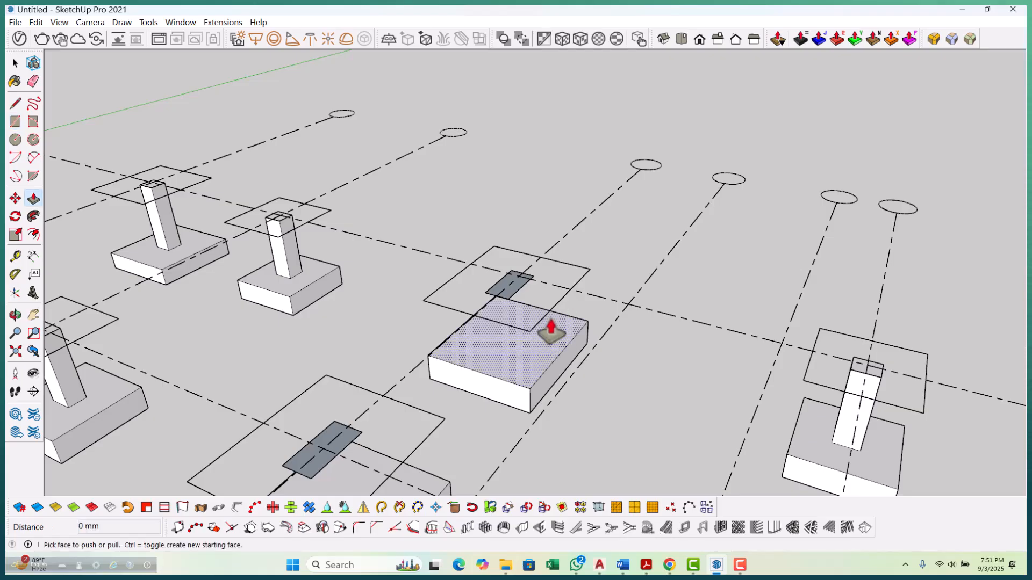
Push both column faces at grid line C down 1100 mm onto the tops of their F3 footings.
scroll(494, 295, "down", 2)
scroll(480, 300, "up", 3)
scroll(479, 296, "down", 2)
left_click(481, 292)
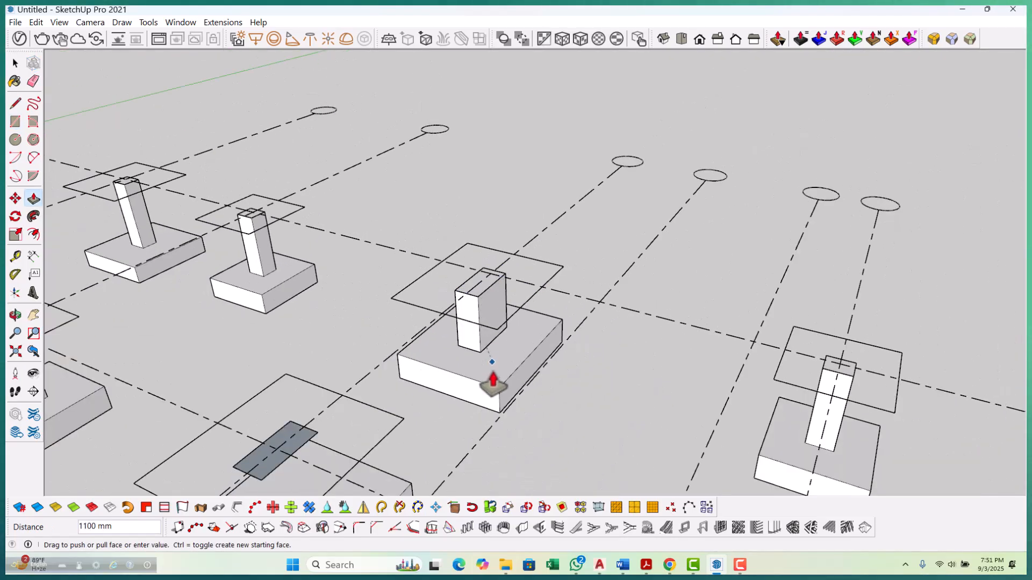
scroll(553, 290, "down", 3)
scroll(403, 396, "up", 5)
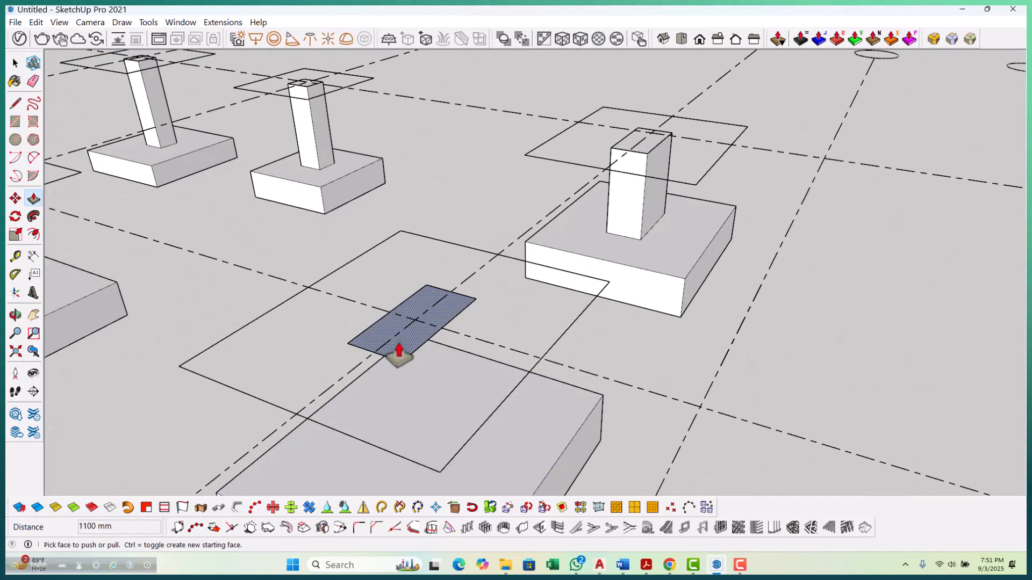
left_click(400, 350)
left_click(401, 333)
scroll(435, 392, "down", 3)
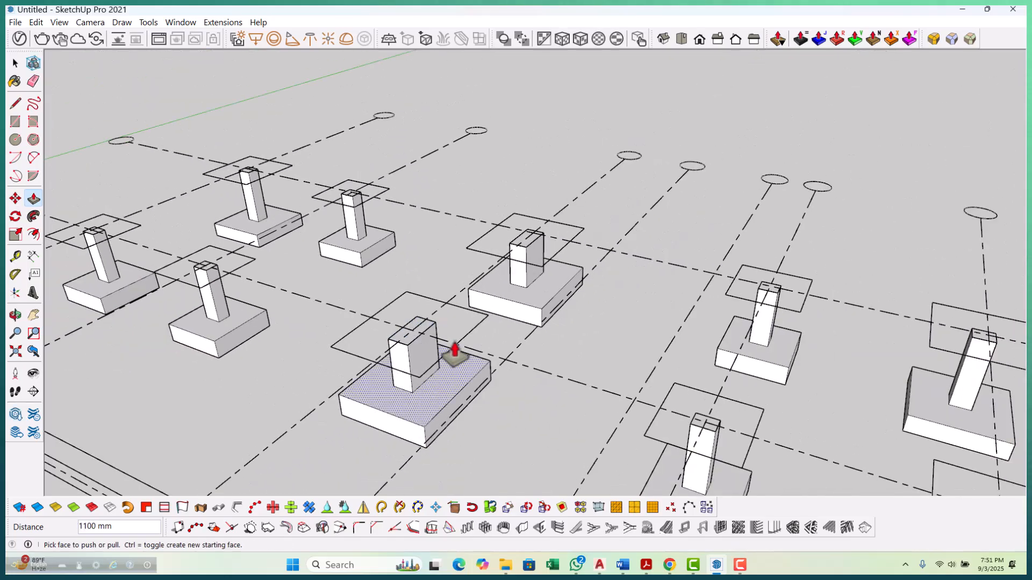
key("space")
Draw 1500 x 1500 mm rectangle faces over the two footing outlines on grid line A beside the large combined footing.
scroll(485, 282, "down", 6)
scroll(375, 327, "up", 3)
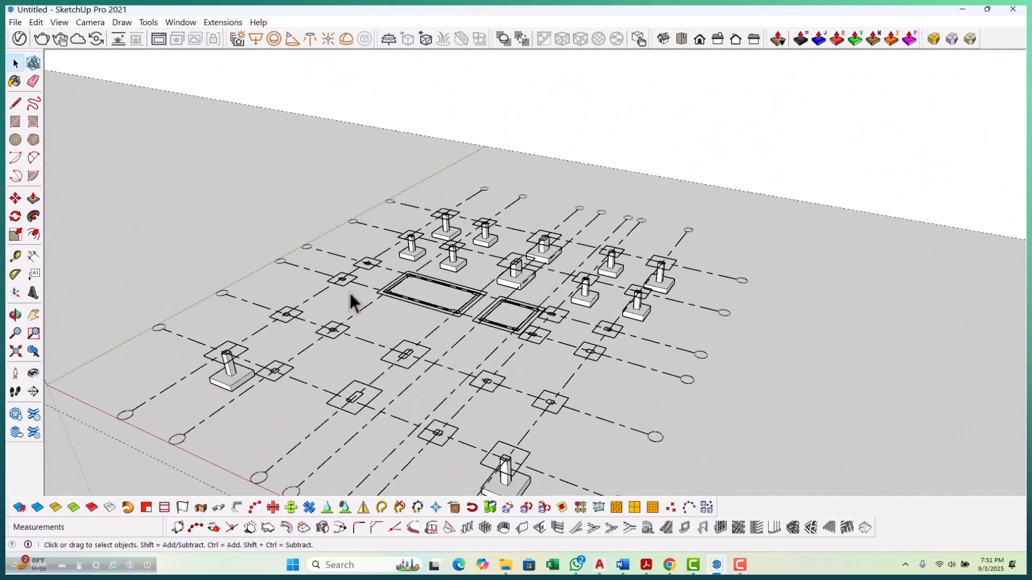
scroll(352, 285, "up", 6)
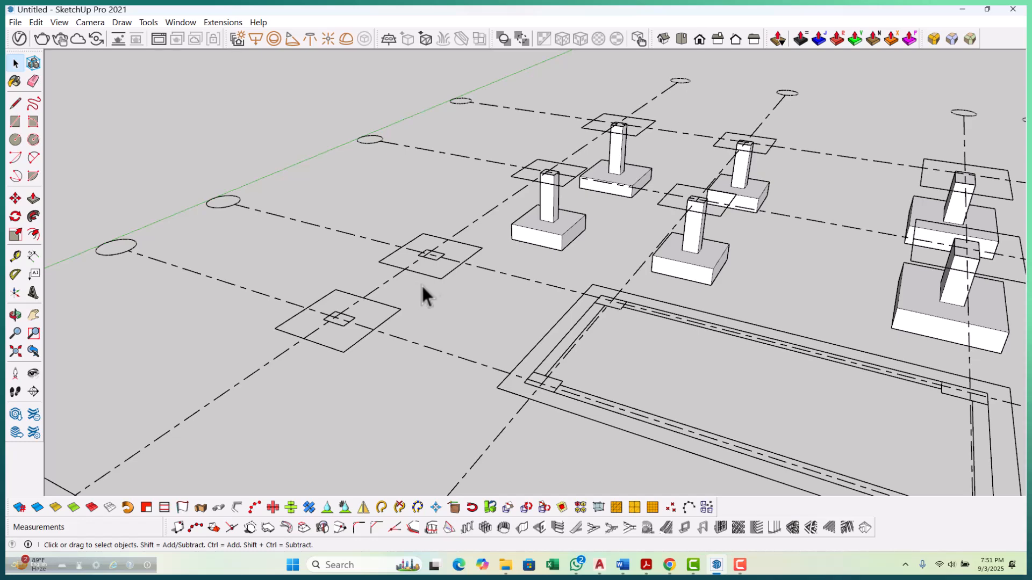
key("r")
scroll(417, 269, "up", 4)
left_click(407, 223)
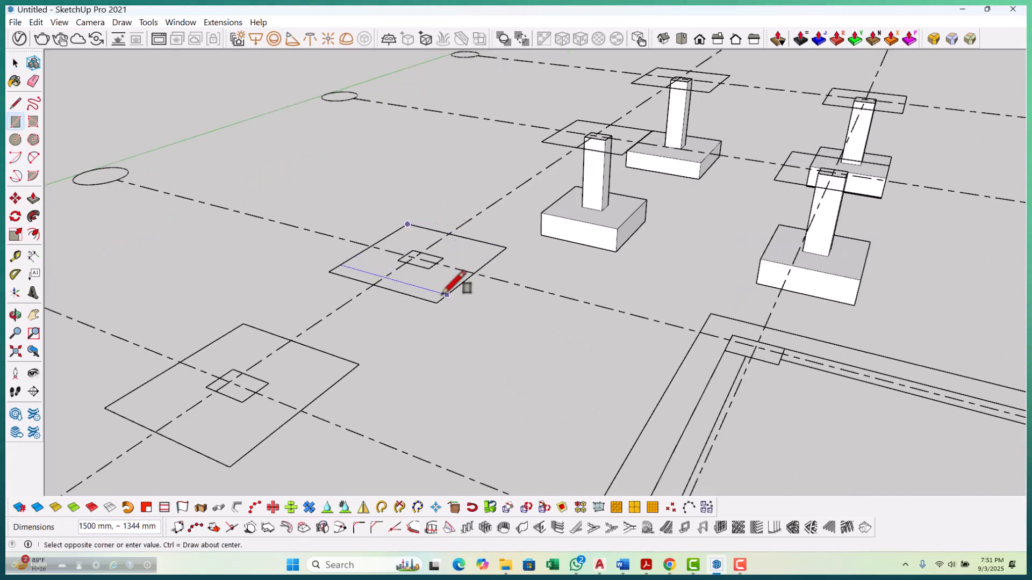
scroll(344, 322, "down", 3)
left_click(348, 277)
left_click(365, 374)
scroll(295, 247, "down", 5)
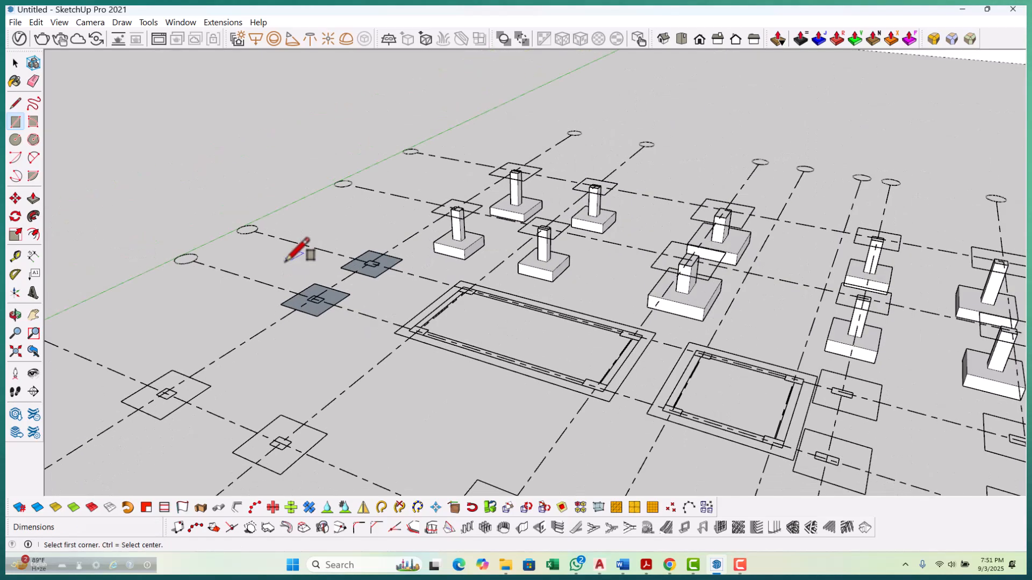
Draw 1500 x 1500 mm rectangle faces over the two outermost footing outlines beyond grid line D, in the combined-footing rows.
scroll(573, 360, "up", 2)
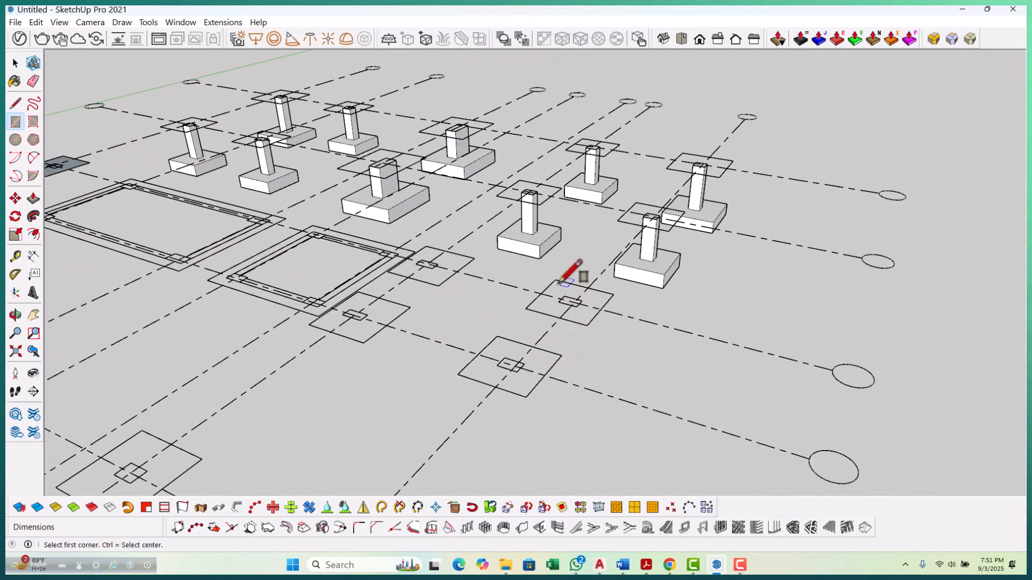
left_click(586, 326)
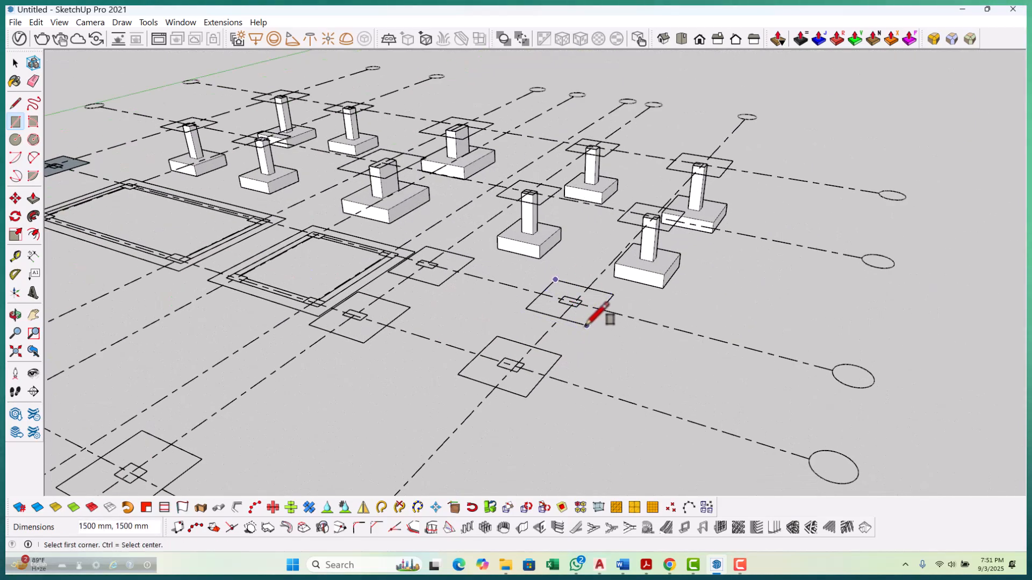
left_click(497, 336)
left_click(526, 397)
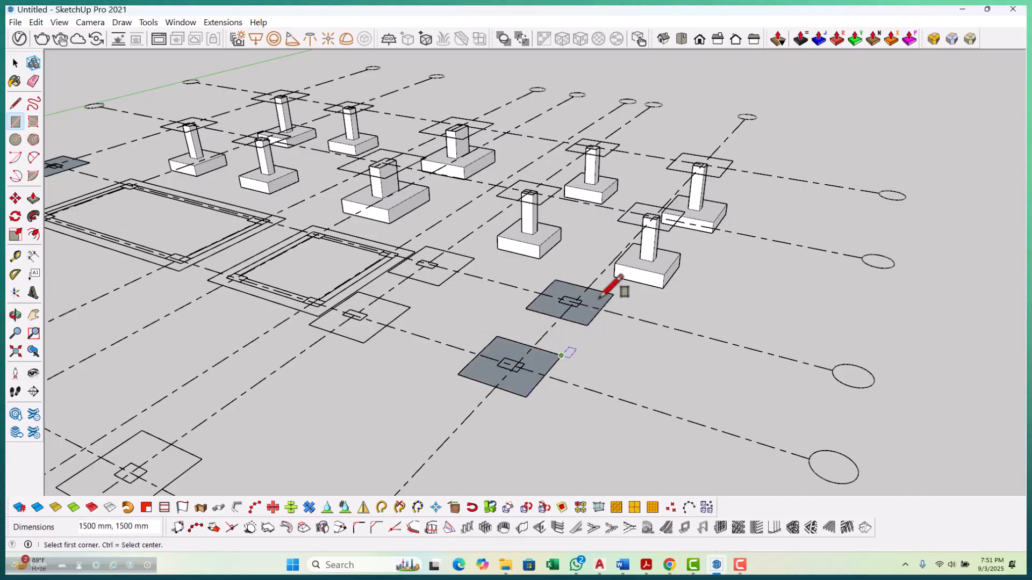
Check the footing layout plan and draw faces over the second-from-front row's F2 outlines at the outermost grid line and grid line D.
scroll(606, 293, "down", 3)
scroll(606, 291, "down", 2)
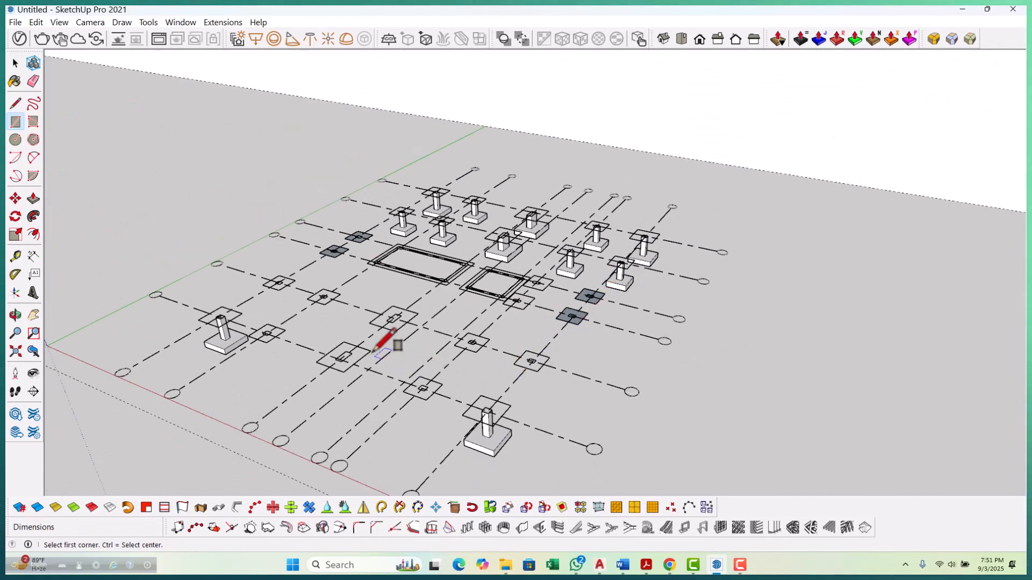
scroll(393, 448, "down", 3)
scroll(392, 447, "down", 4)
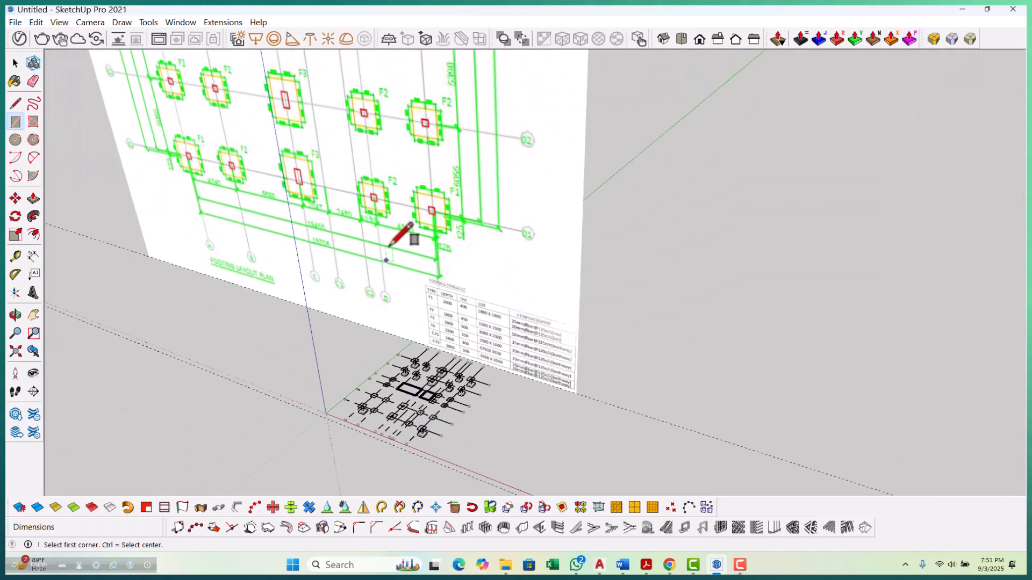
scroll(431, 387, "up", 8)
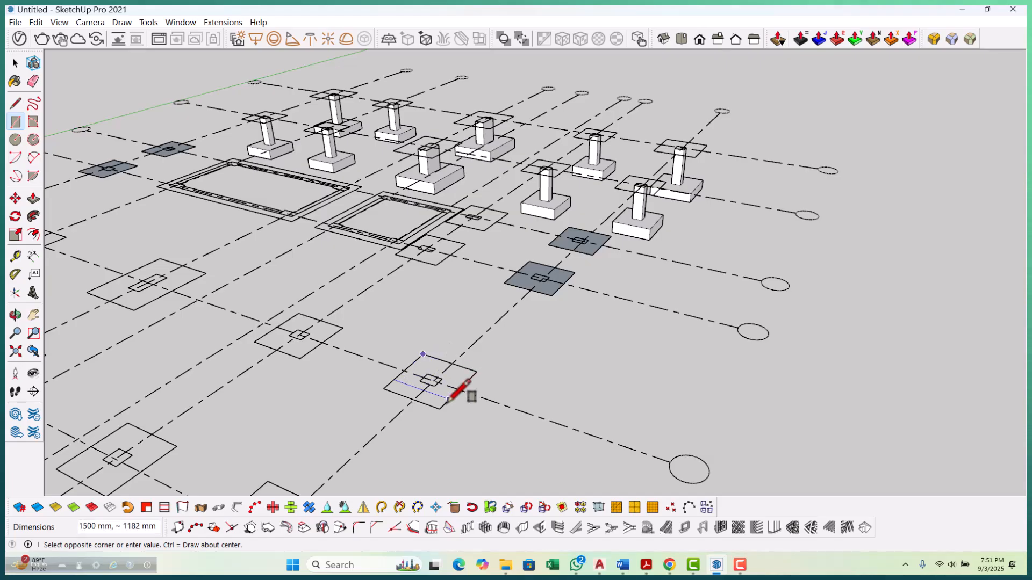
left_click(440, 409)
scroll(306, 309, "up", 1)
left_click(297, 313)
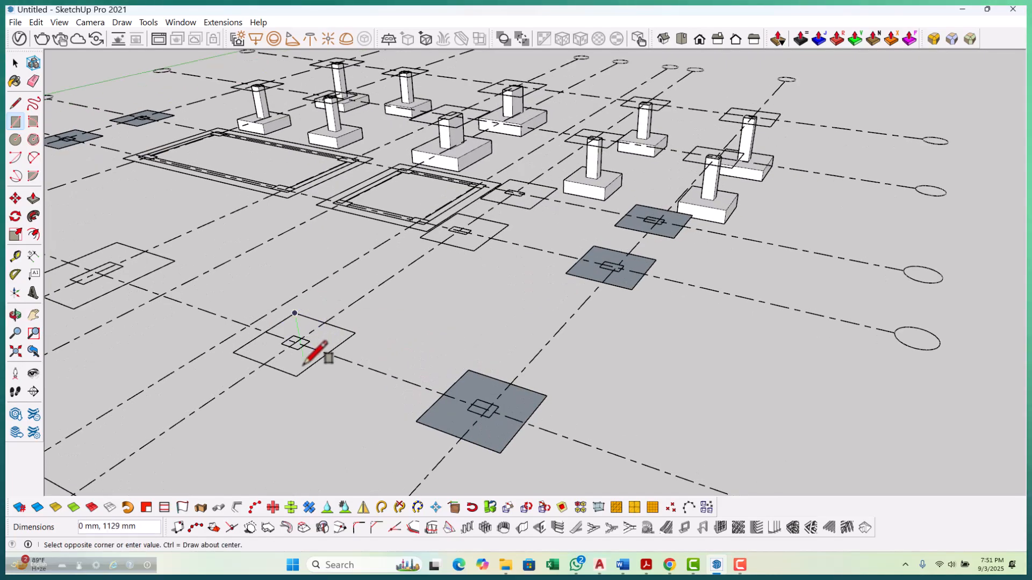
left_click(296, 376)
Draw 1500 x 1500 mm rectangle faces over the footing outlines at grid lines B and A in the second row from the front.
scroll(483, 410, "down", 3)
scroll(173, 300, "up", 4)
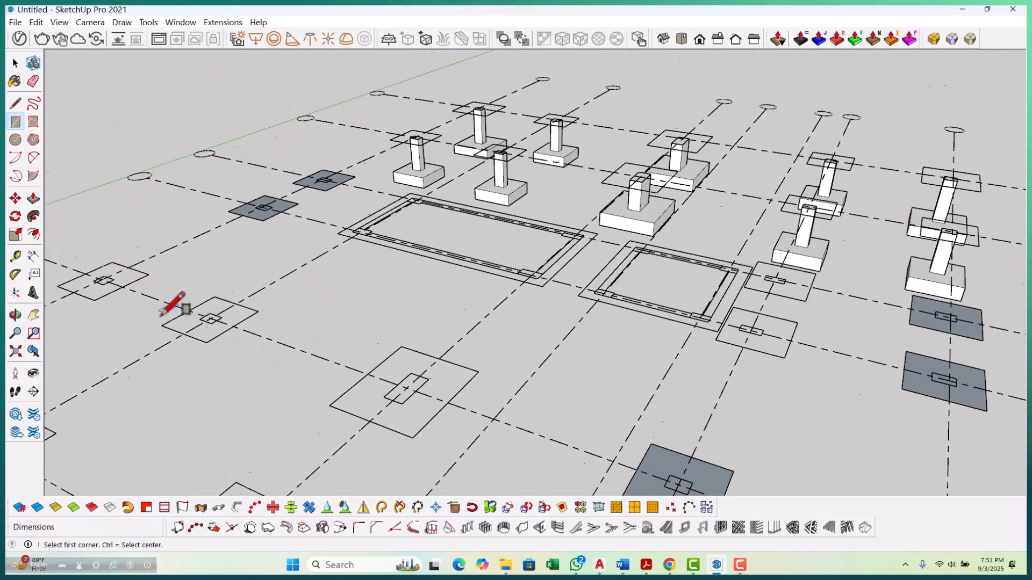
left_click(234, 357)
scroll(340, 344, "down", 3)
scroll(274, 296, "up", 4)
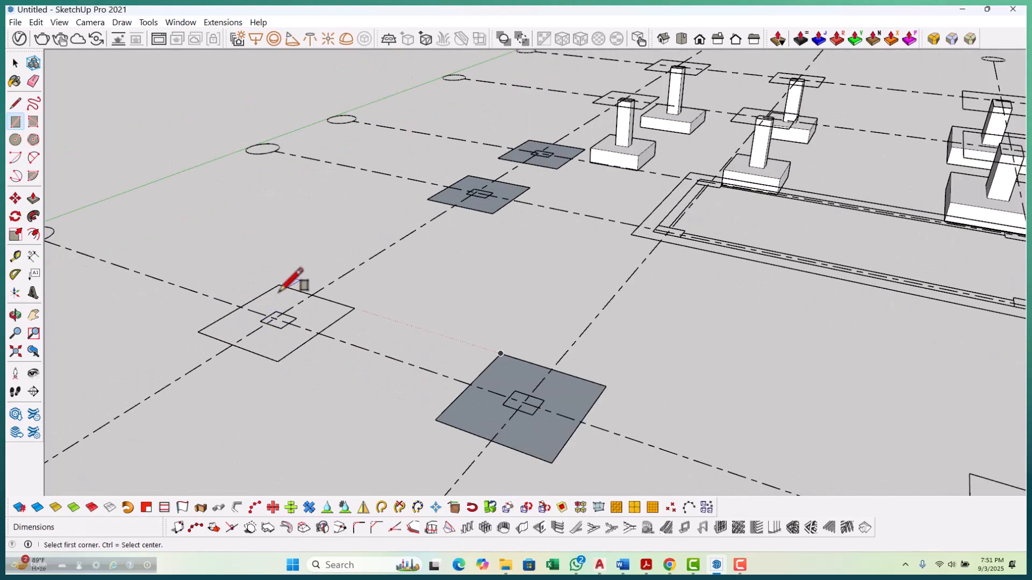
left_click(279, 357)
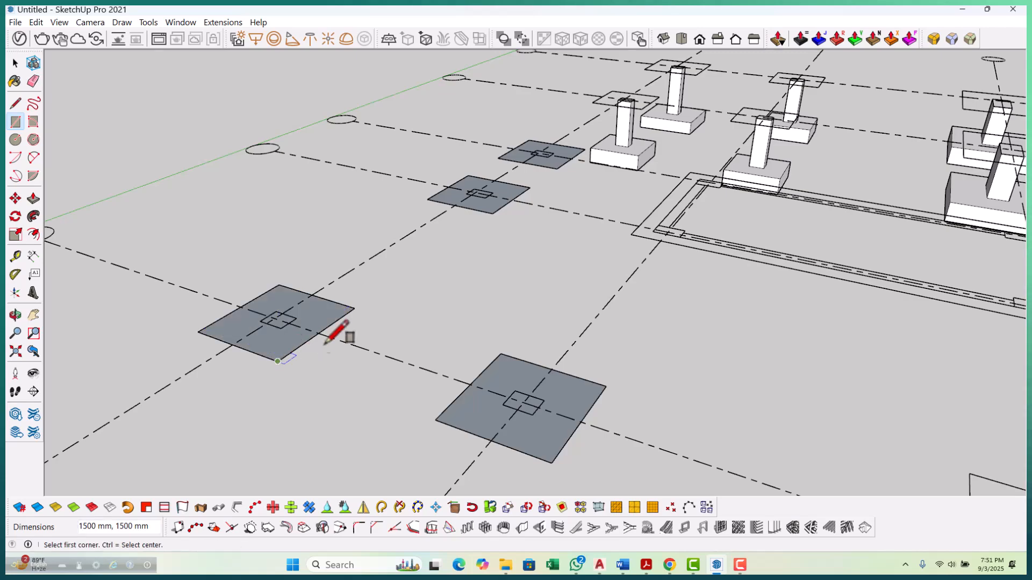
Check the layout plan and schedule, and draw rectangle faces over the front-row F2 footing outlines at grid lines B and D.
scroll(437, 269, "down", 6)
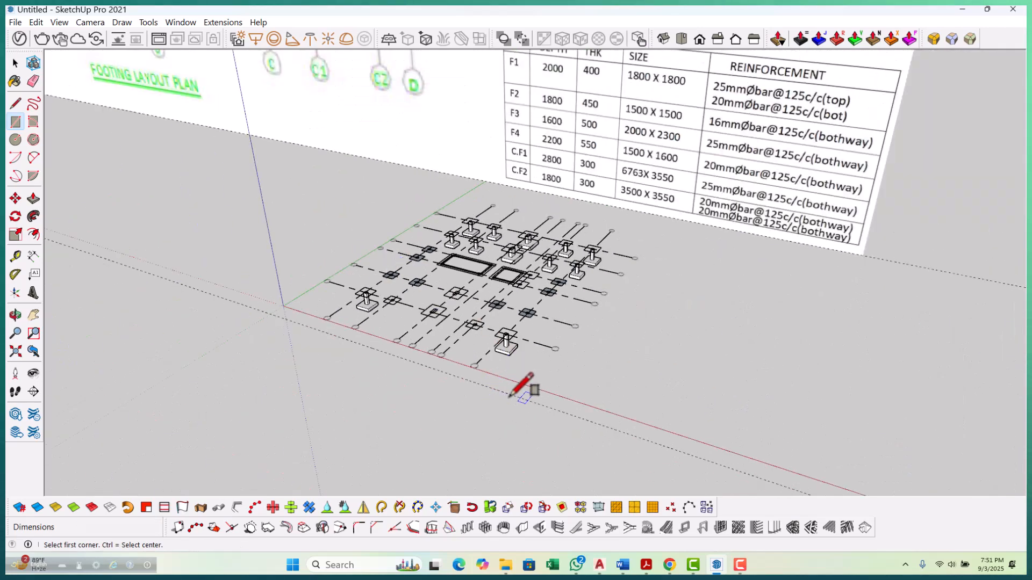
scroll(438, 427, "down", 5)
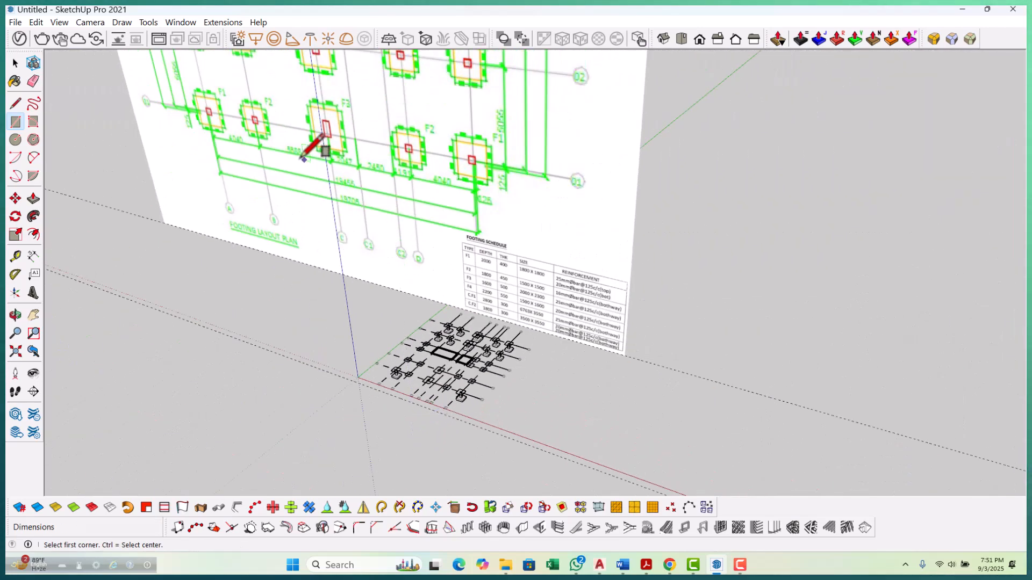
scroll(461, 350, "up", 6)
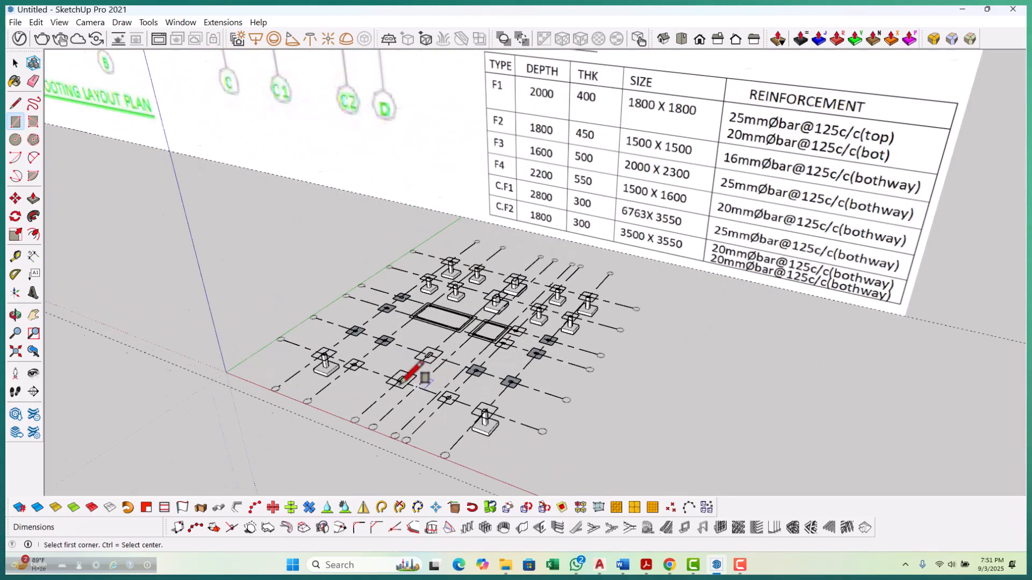
scroll(411, 383, "up", 10)
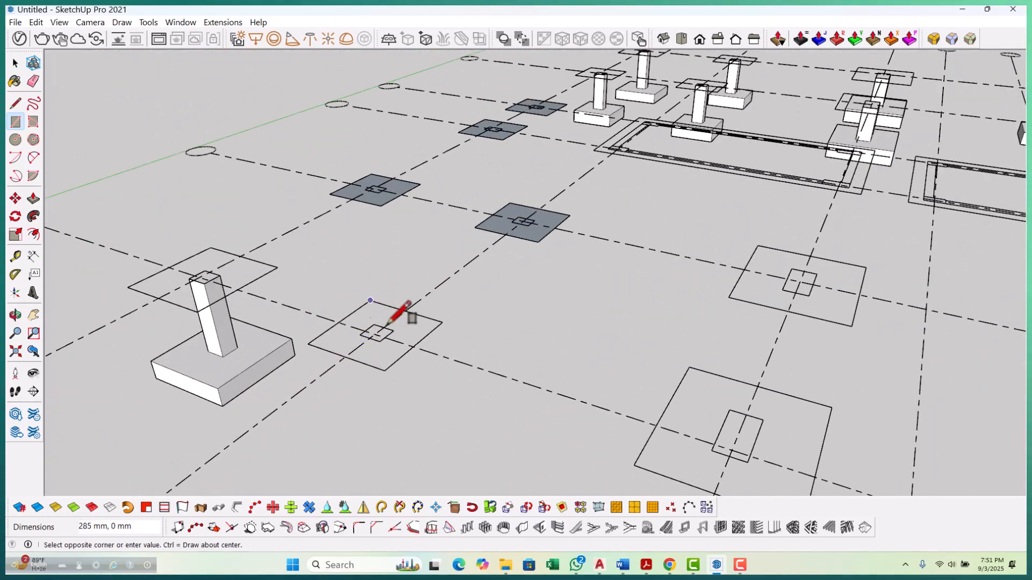
left_click(388, 367)
scroll(280, 306, "down", 4)
scroll(441, 359, "up", 6)
scroll(439, 361, "up", 2)
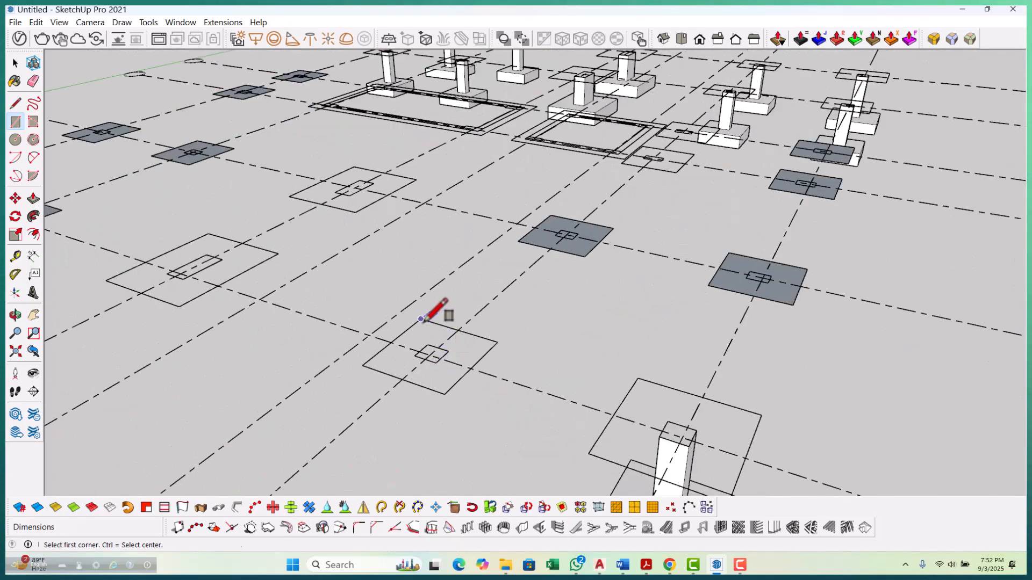
left_click(445, 393)
scroll(451, 384, "down", 6)
key("space")
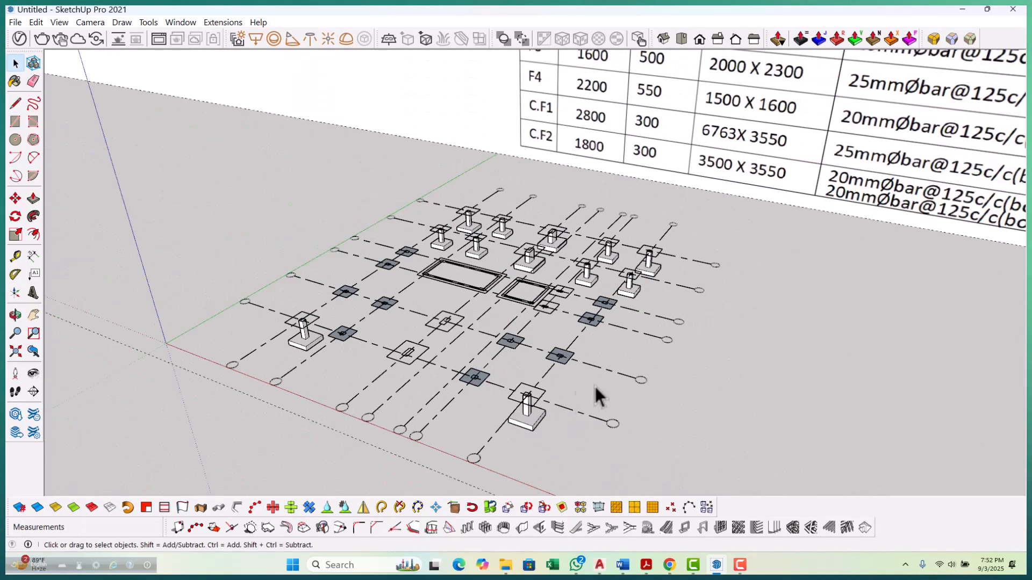
Push the front-row F2 footing faces at grid lines B and D down by 1800 mm.
scroll(586, 383, "up", 2)
key("p")
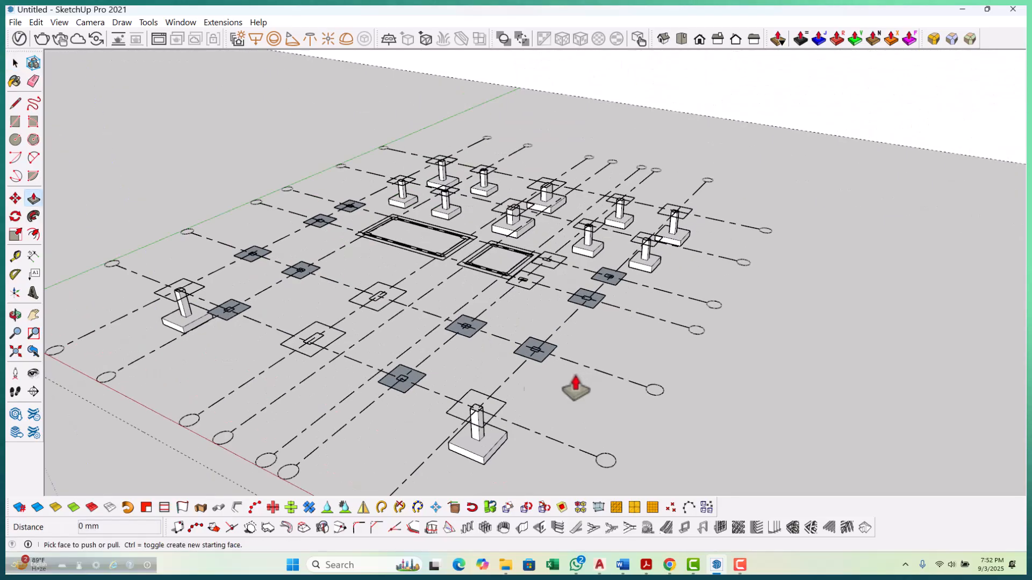
scroll(220, 322, "up", 3)
left_click(254, 336)
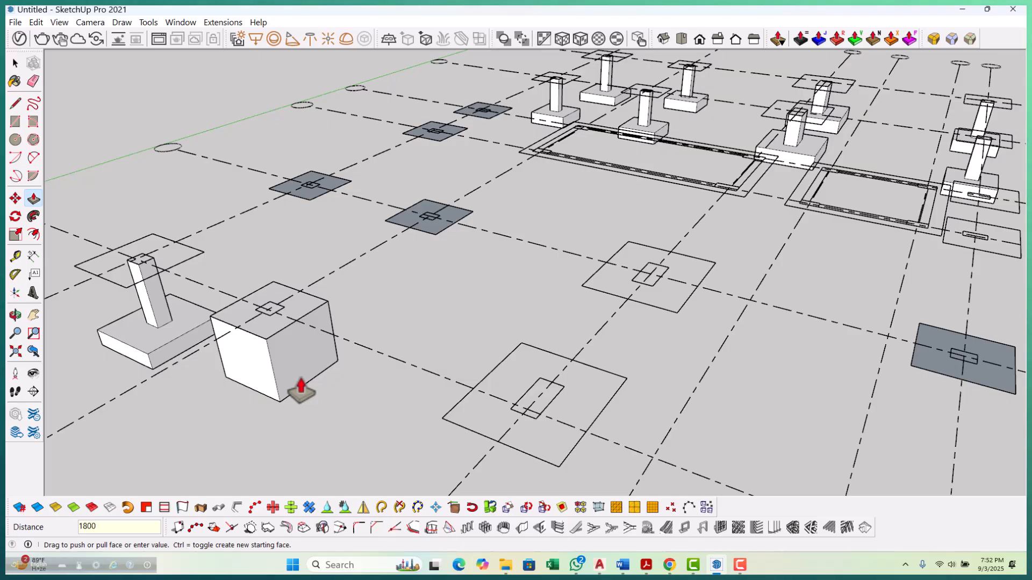
key("Return")
scroll(307, 258, "down", 2)
scroll(424, 336, "down", 3)
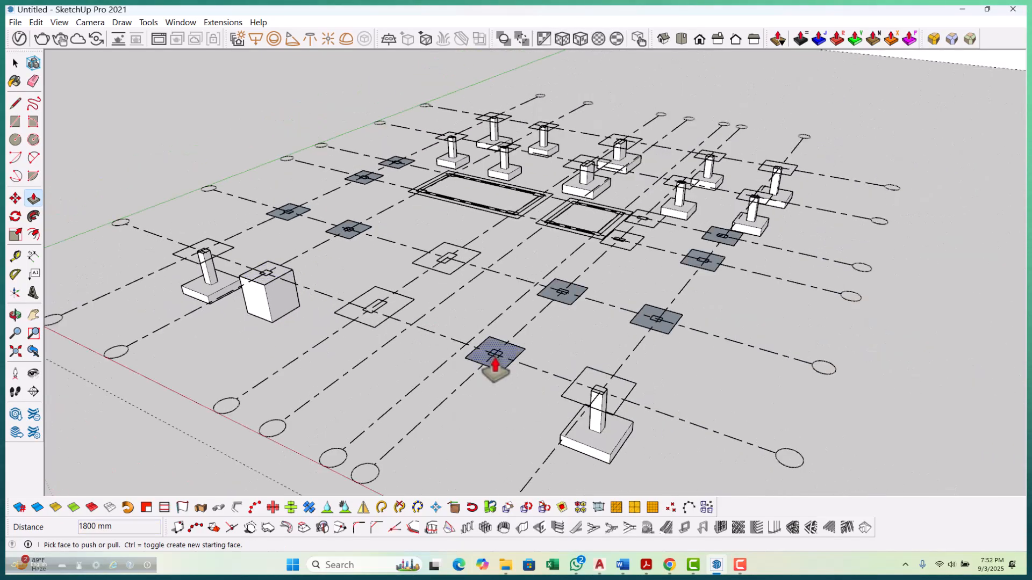
scroll(497, 365, "up", 4)
double_click(502, 376)
scroll(247, 323, "down", 2)
scroll(518, 295, "down", 2)
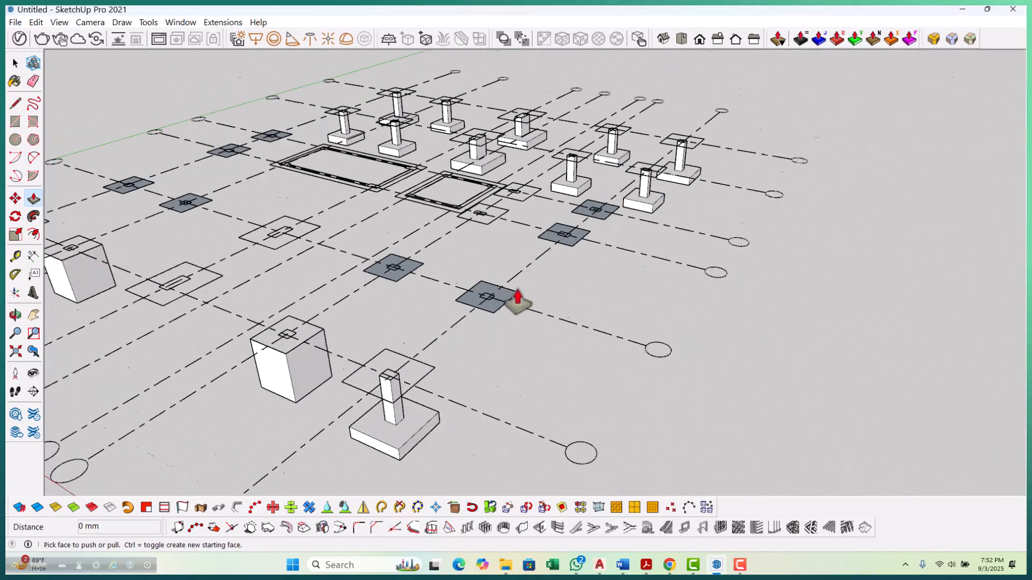
Push the second-row F2 footing faces at the outermost grid line and grid line D down by 1800 mm.
scroll(470, 301, "up", 5)
double_click(475, 296)
scroll(534, 410, "down", 2)
scroll(382, 301, "down", 2)
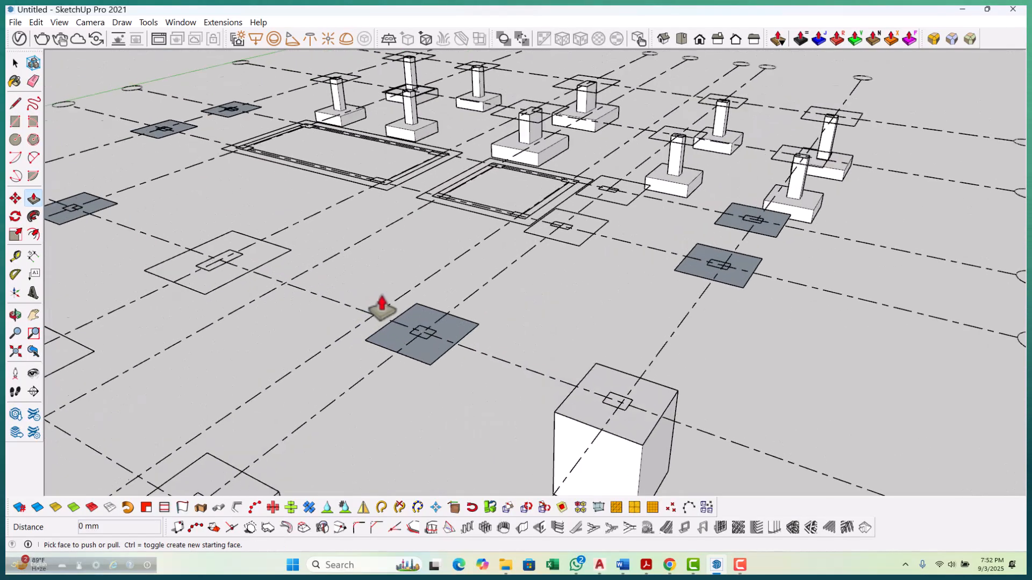
scroll(428, 330, "up", 4)
double_click(436, 328)
scroll(498, 410, "down", 2)
scroll(233, 281, "down", 2)
Push the second-row F2 footing faces at grid lines B and A down by the same 1800 mm.
scroll(275, 301, "up", 4)
double_click(246, 299)
scroll(322, 328, "down", 3)
scroll(172, 281, "up", 4)
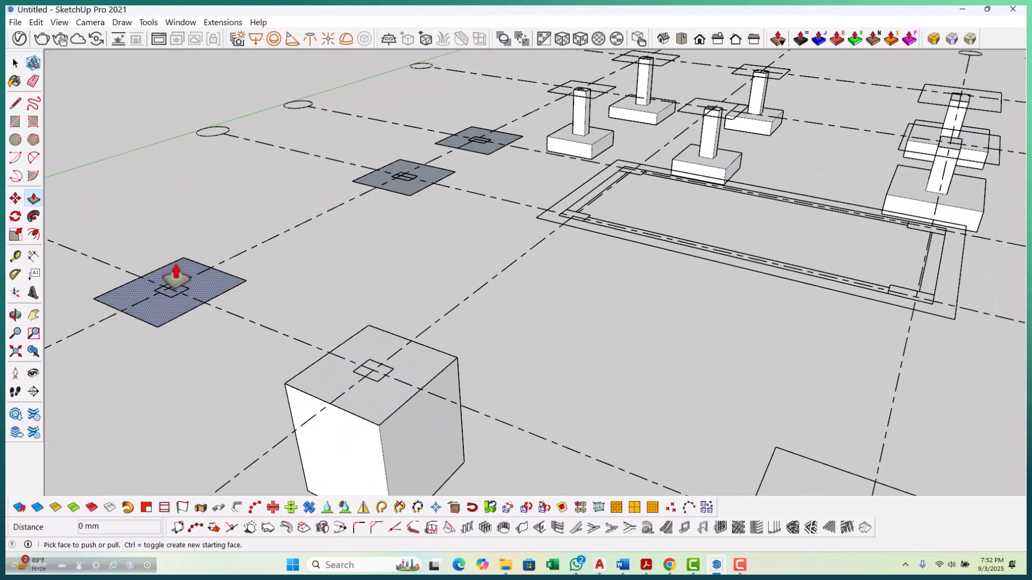
double_click(185, 279)
scroll(265, 385, "down", 3)
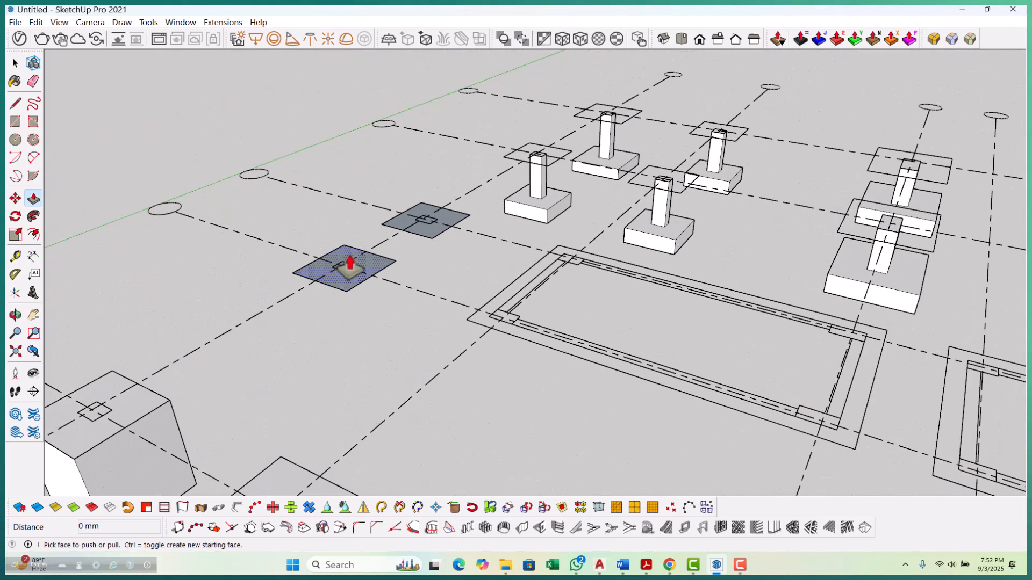
Push the third- and fourth-row footing faces along grid line A and the outermost grid line down by 1800 mm.
scroll(341, 269, "up", 4)
double_click(454, 210)
scroll(315, 226, "down", 4)
scroll(578, 279, "up", 5)
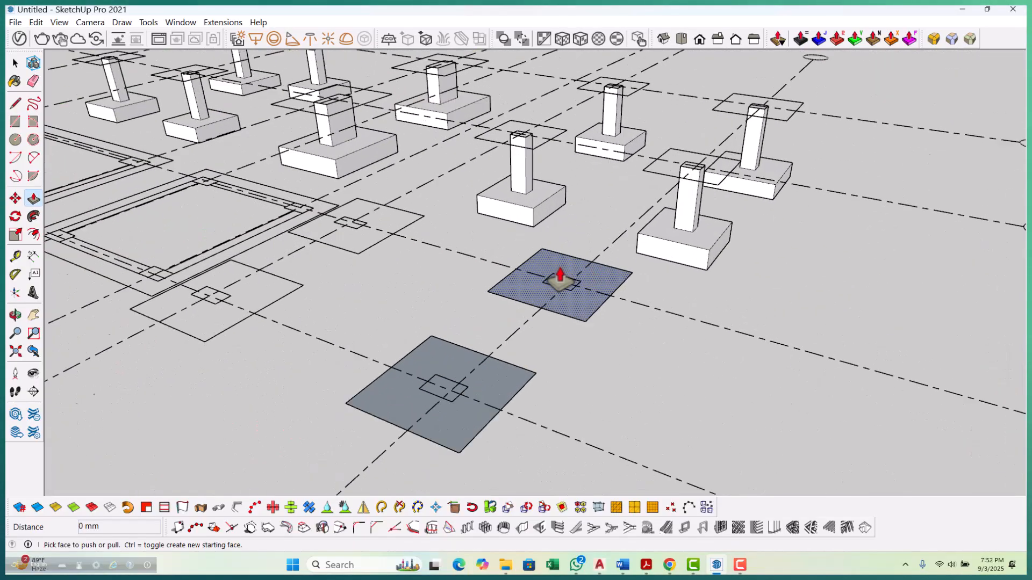
double_click(495, 394)
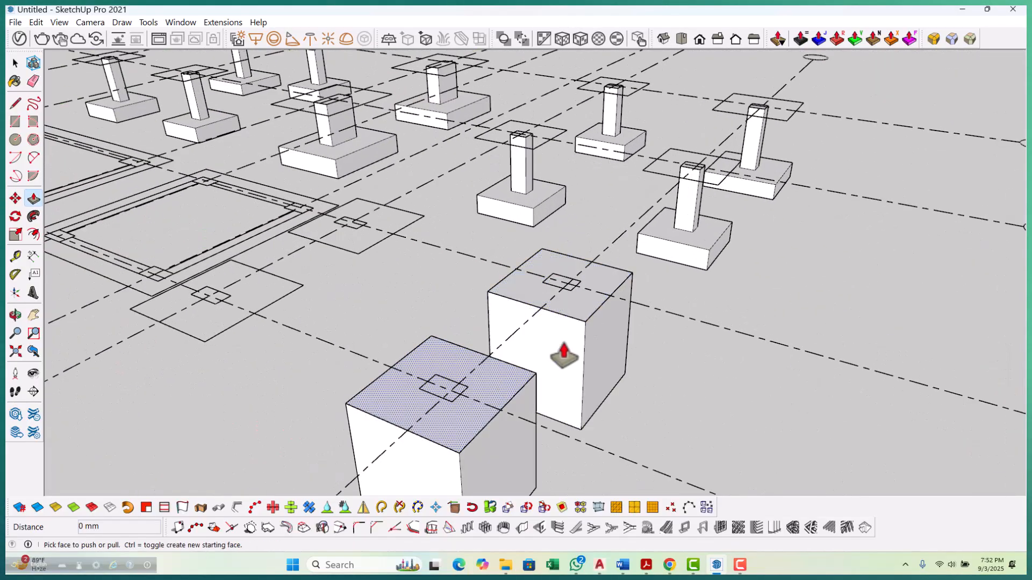
Lower the top faces of the second-, third- and fourth-row footing blocks along the outermost grid line by 1350 mm.
scroll(596, 344, "down", 4)
scroll(594, 323, "up", 5)
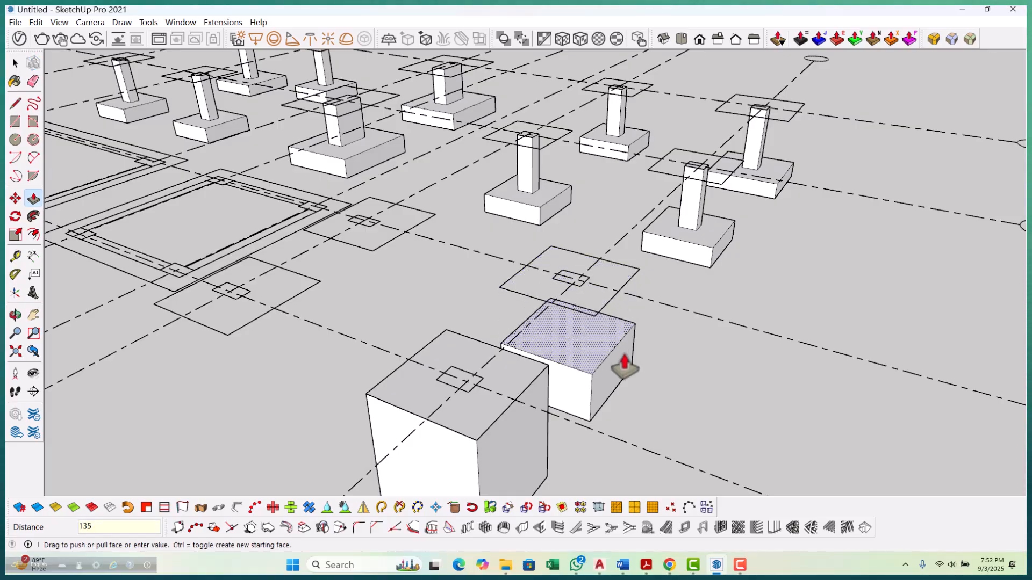
key("Return")
scroll(630, 290, "down", 3)
scroll(576, 324, "up", 2)
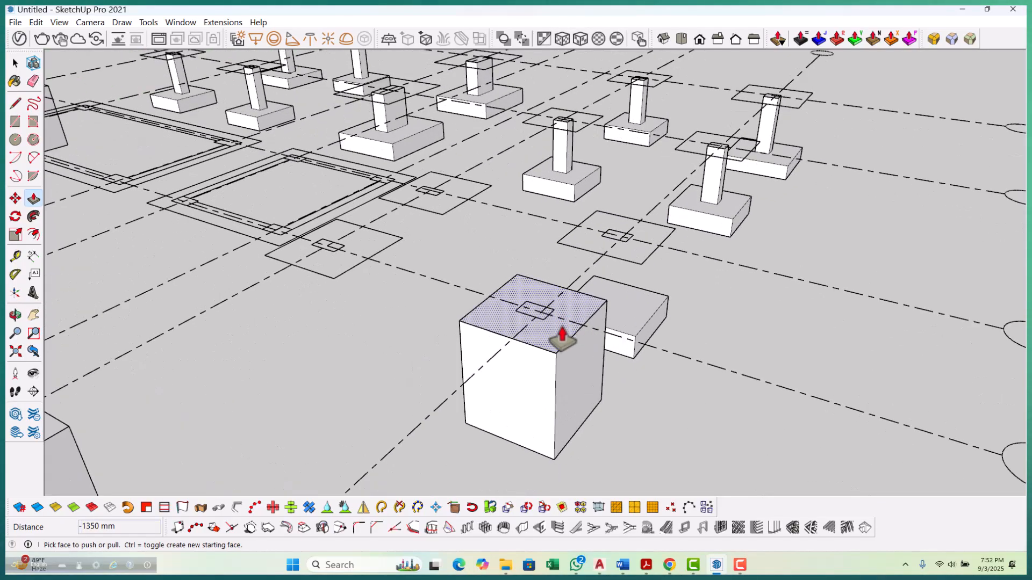
double_click(562, 339)
scroll(637, 247, "down", 4)
scroll(555, 345, "up", 4)
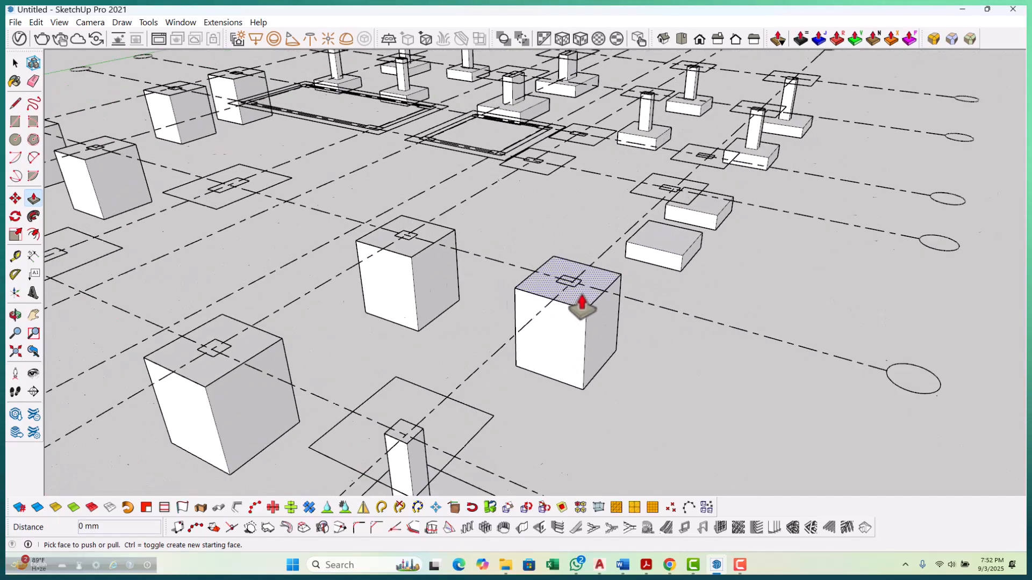
Lower the top faces of the second-row and front-row footing blocks at grid line D by 1350 mm.
scroll(385, 261, "up", 2)
double_click(385, 260)
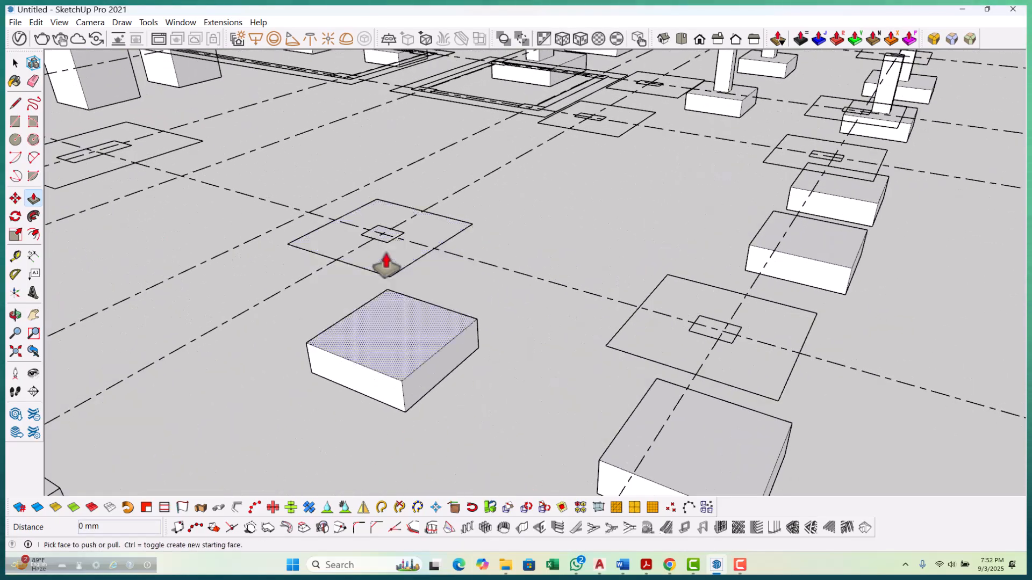
scroll(580, 311, "down", 6)
scroll(441, 360, "up", 2)
double_click(444, 352)
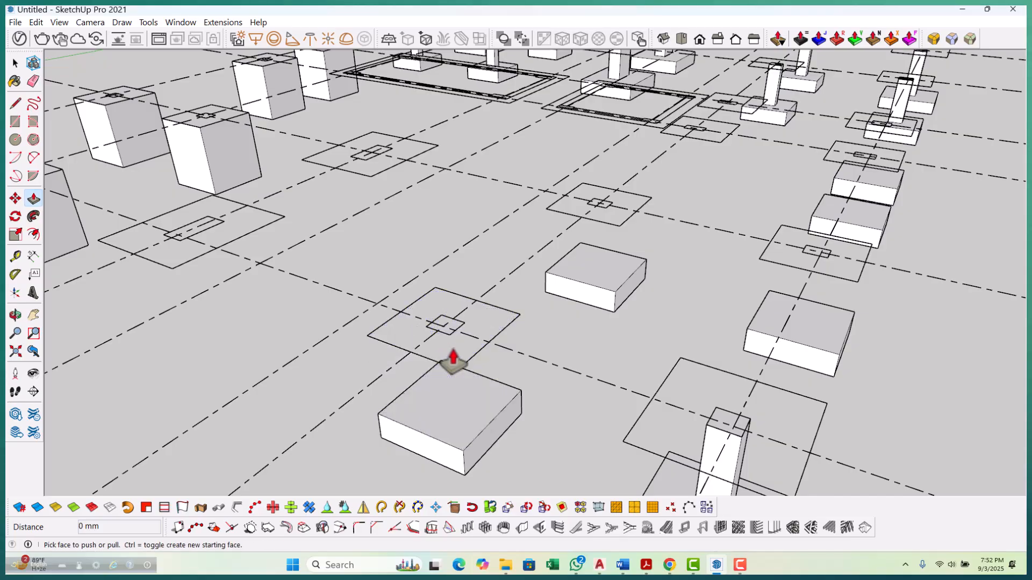
scroll(486, 386, "down", 6)
Lower the top faces of the second-row footing blocks at grid lines B and A by 1350 mm.
scroll(386, 294, "up", 4)
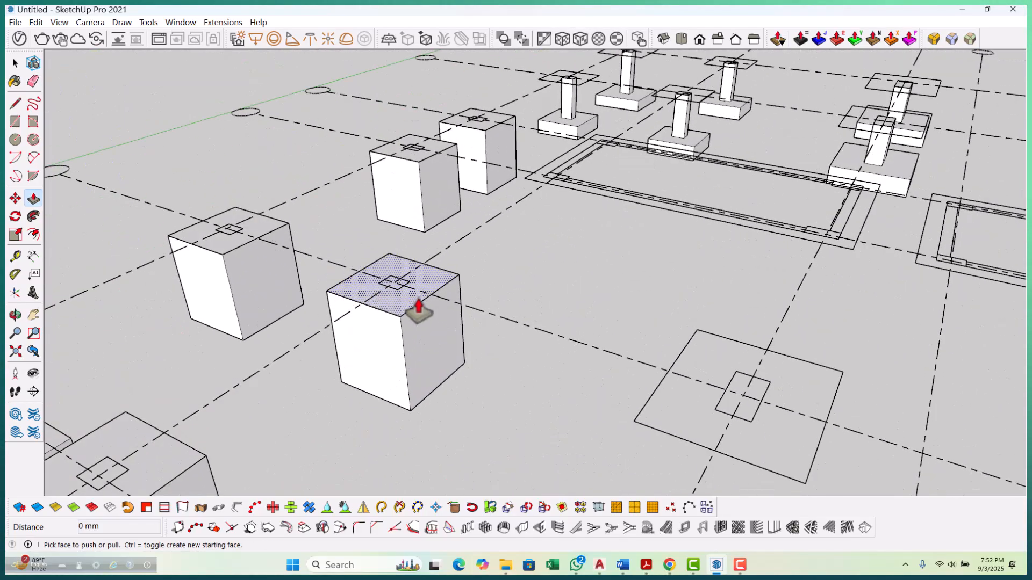
double_click(399, 309)
scroll(225, 231, "up", 4)
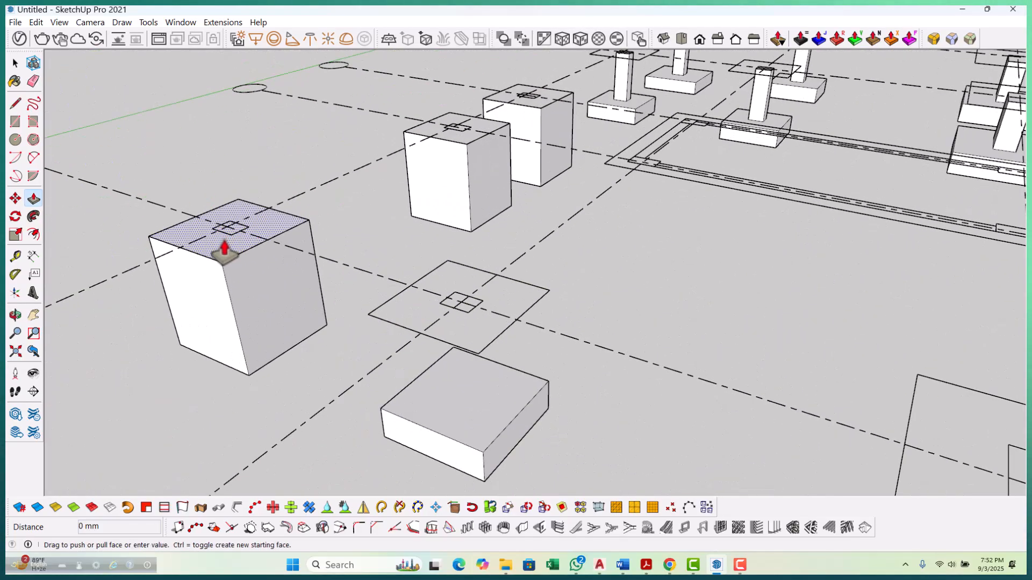
double_click(226, 230)
scroll(374, 393, "down", 4)
Lower the top faces of the third- and fourth-row blocks at grid line A and the front-row block at grid line B by 1350 mm.
scroll(444, 196, "up", 4)
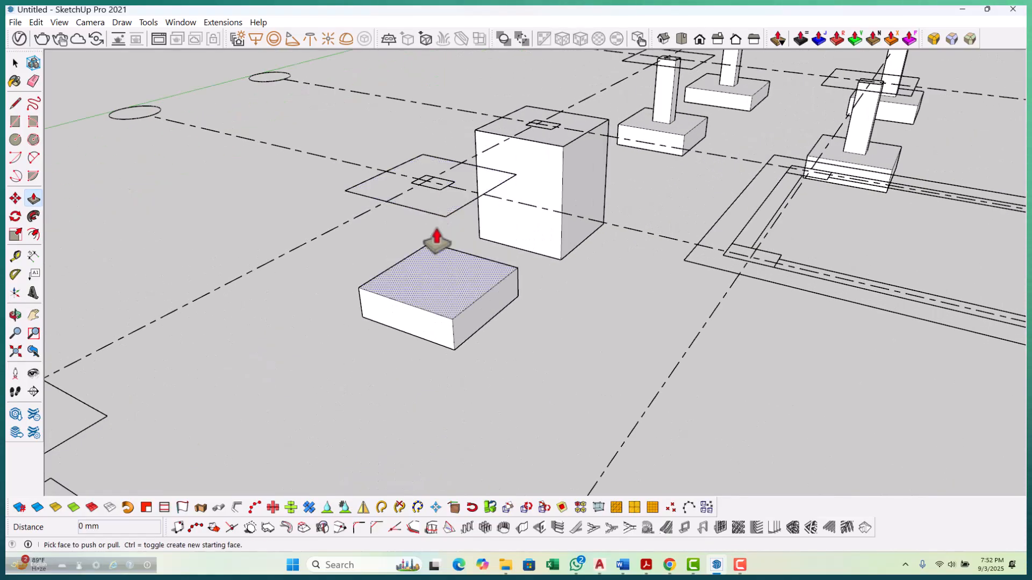
scroll(491, 241, "down", 2)
scroll(532, 217, "up", 4)
scroll(436, 236, "down", 8)
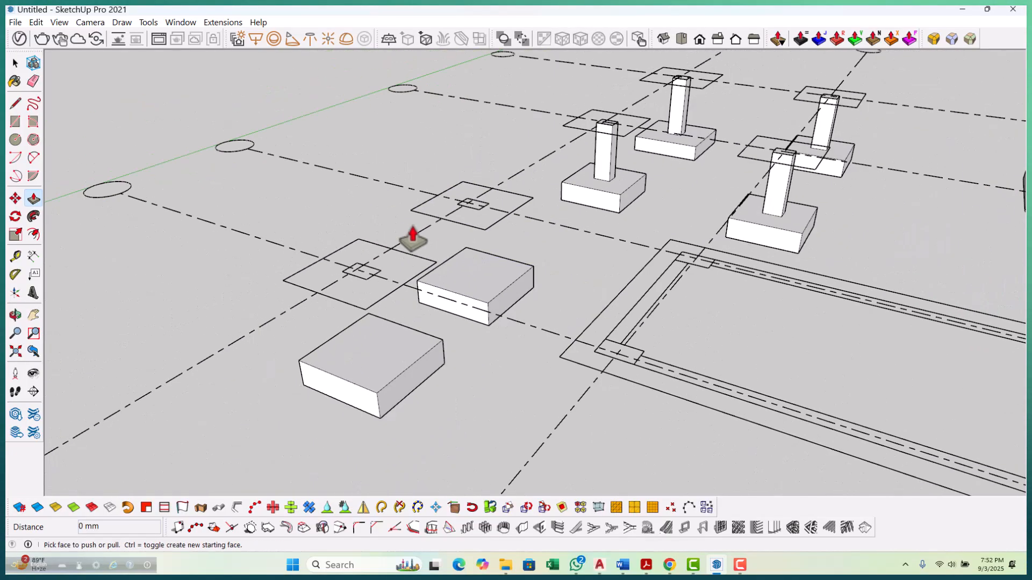
scroll(362, 317, "up", 3)
scroll(363, 317, "up", 3)
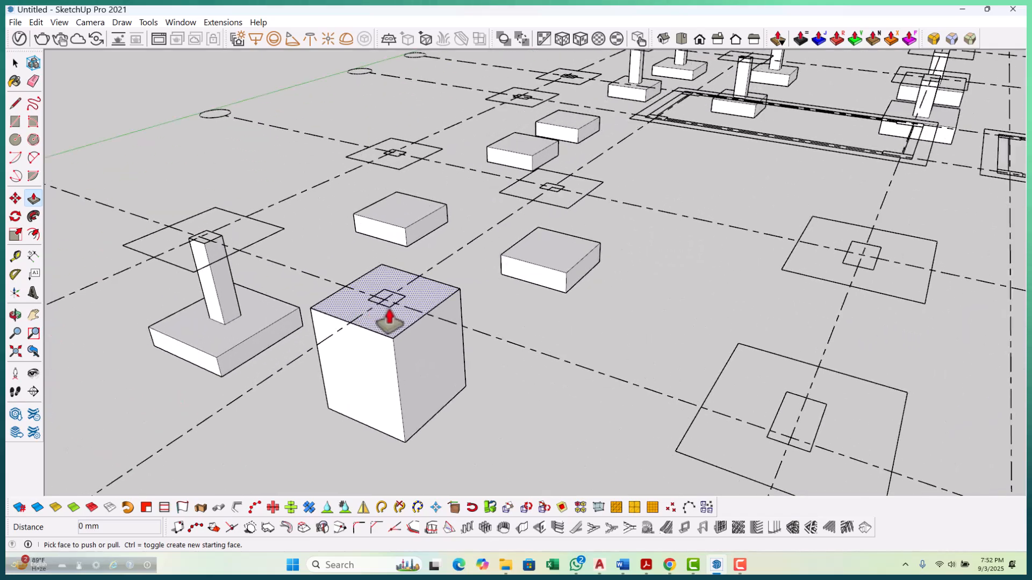
scroll(390, 325, "down", 6)
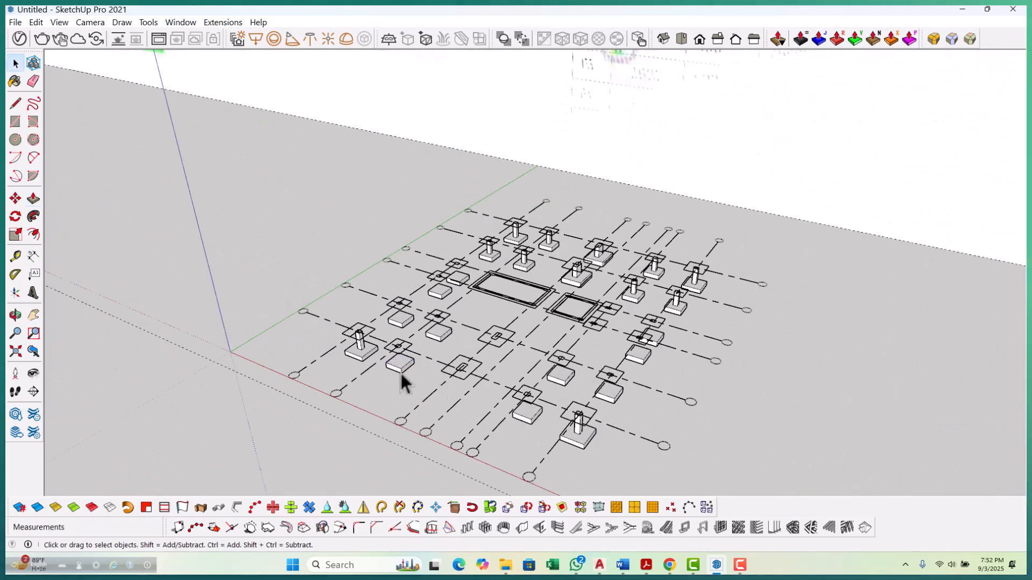
Draw rectangle faces over the column outlines of the front-row footing at grid line B and the second-row footings at B and A.
scroll(404, 382, "up", 5)
key("r")
scroll(401, 301, "up", 4)
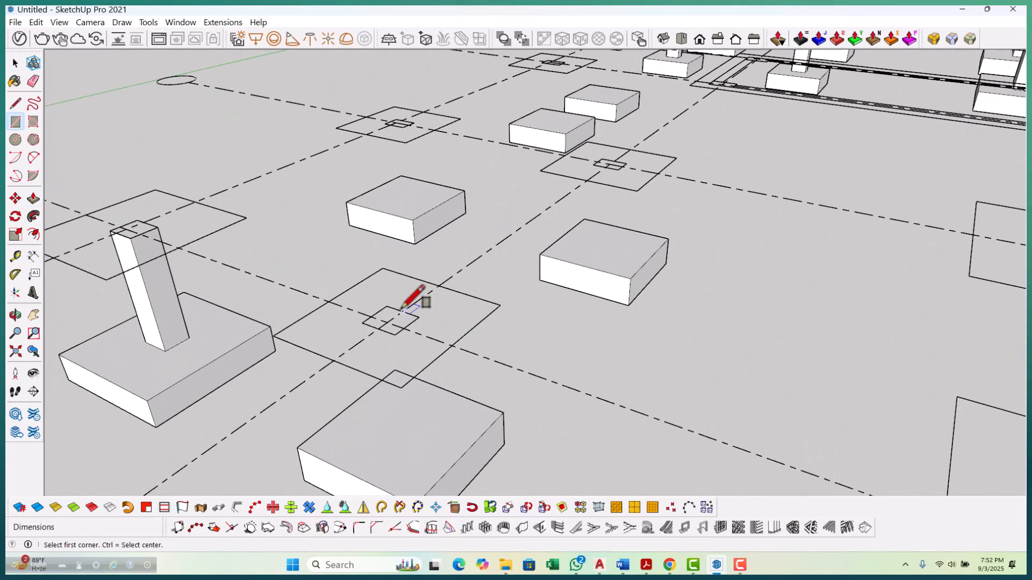
scroll(400, 365, "down", 5)
scroll(495, 277, "up", 6)
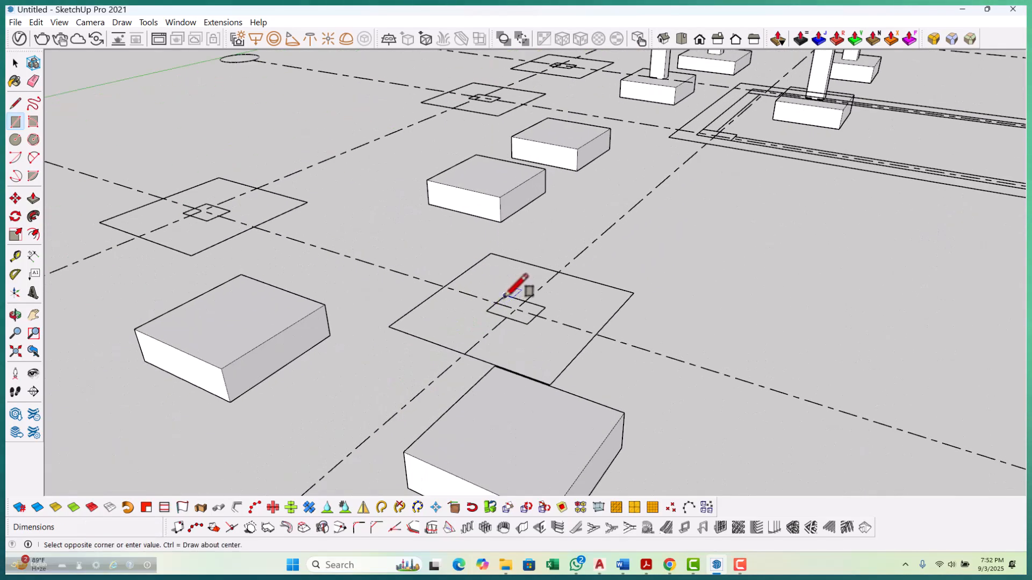
left_click(527, 323)
scroll(525, 332, "down", 4)
scroll(395, 277, "up", 5)
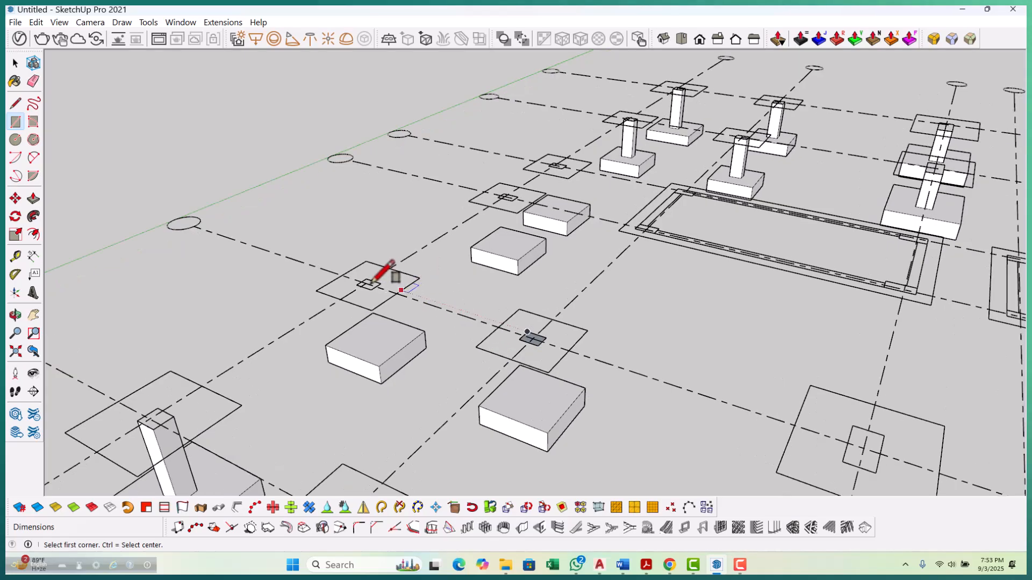
scroll(365, 282, "up", 3)
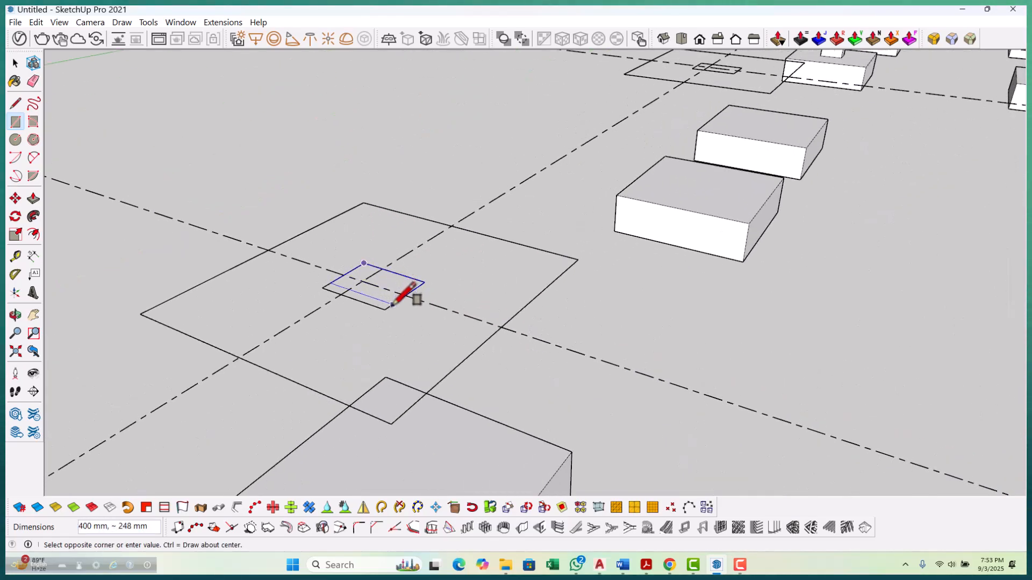
scroll(376, 317, "down", 5)
Draw 450 x 300 mm rectangle faces over the third- and fourth-row column outlines at grid line A.
scroll(457, 226, "up", 5)
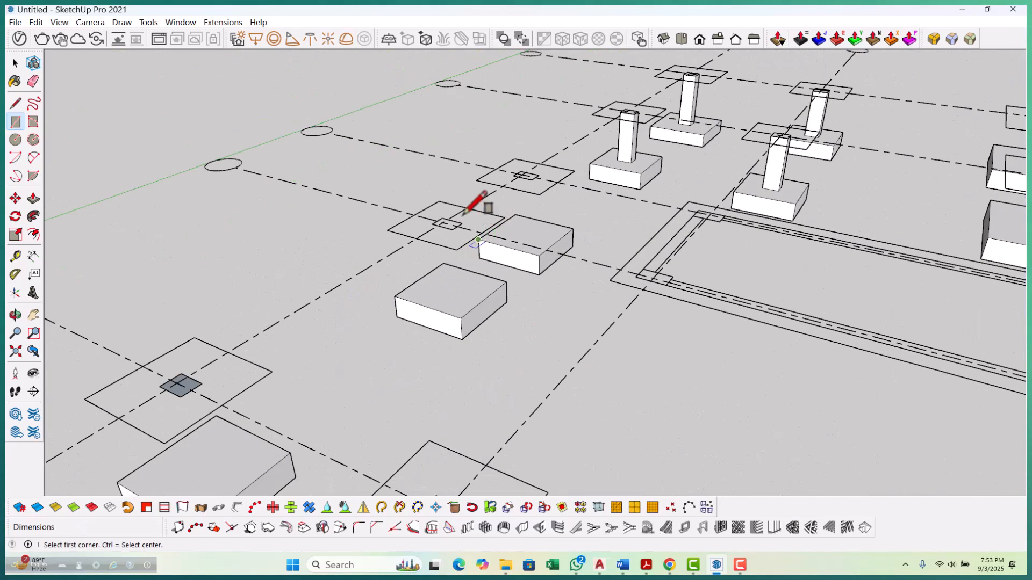
scroll(434, 222, "up", 2)
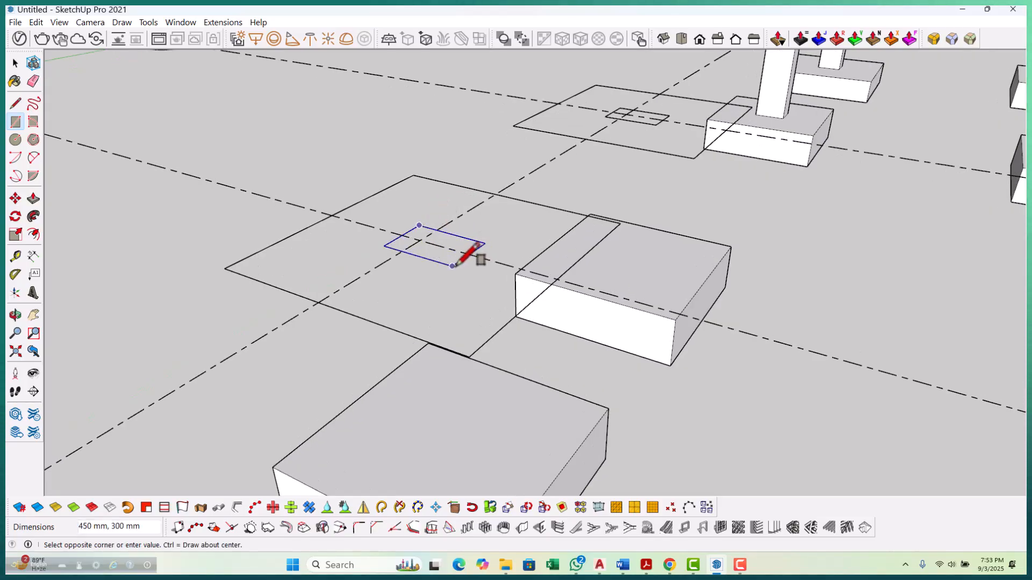
scroll(444, 336, "down", 3)
scroll(526, 244, "up", 5)
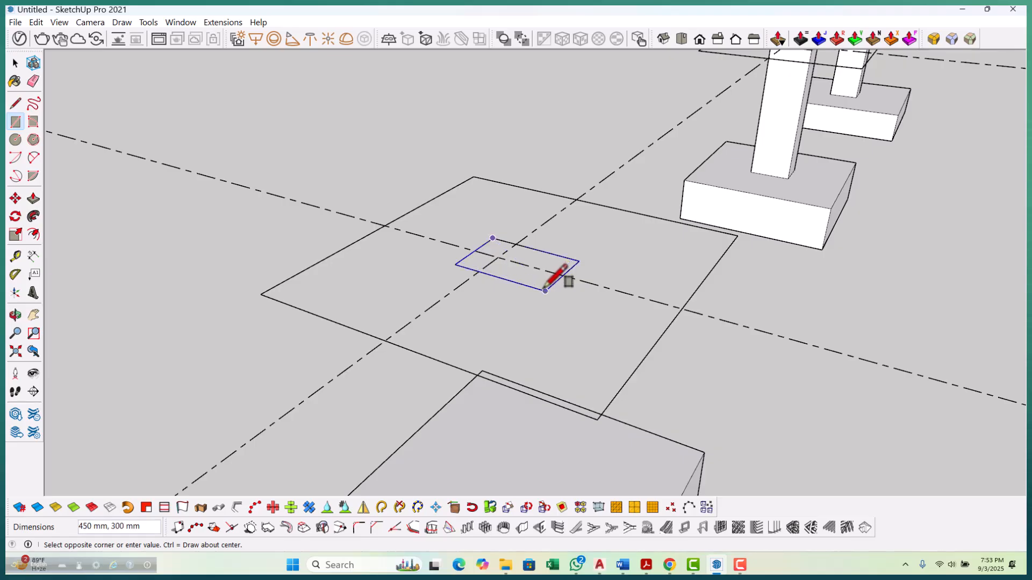
scroll(470, 267, "down", 8)
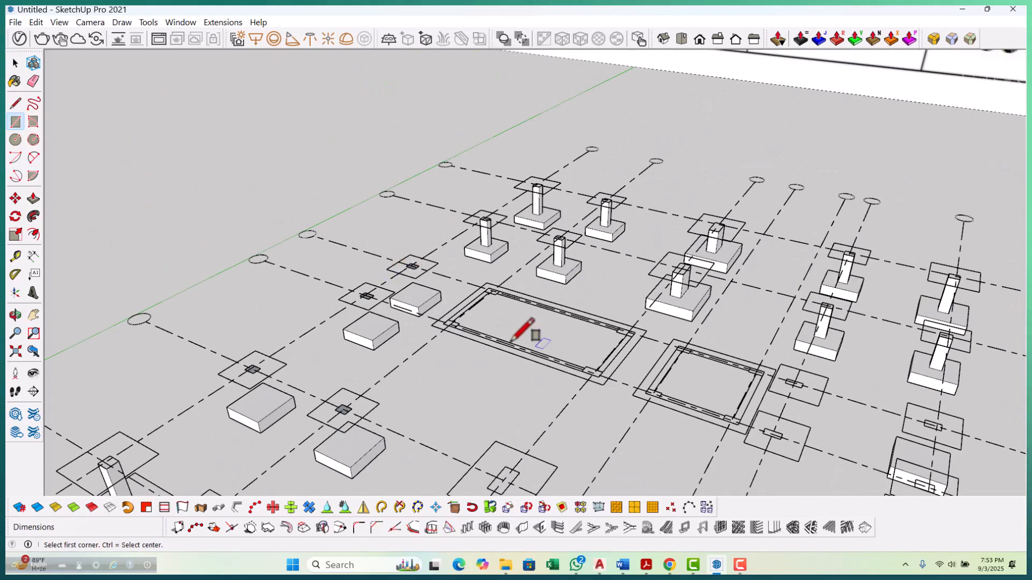
Draw 450 x 300 mm rectangle faces over the fourth- and third-row column outlines at the outermost grid line.
scroll(771, 415, "up", 6)
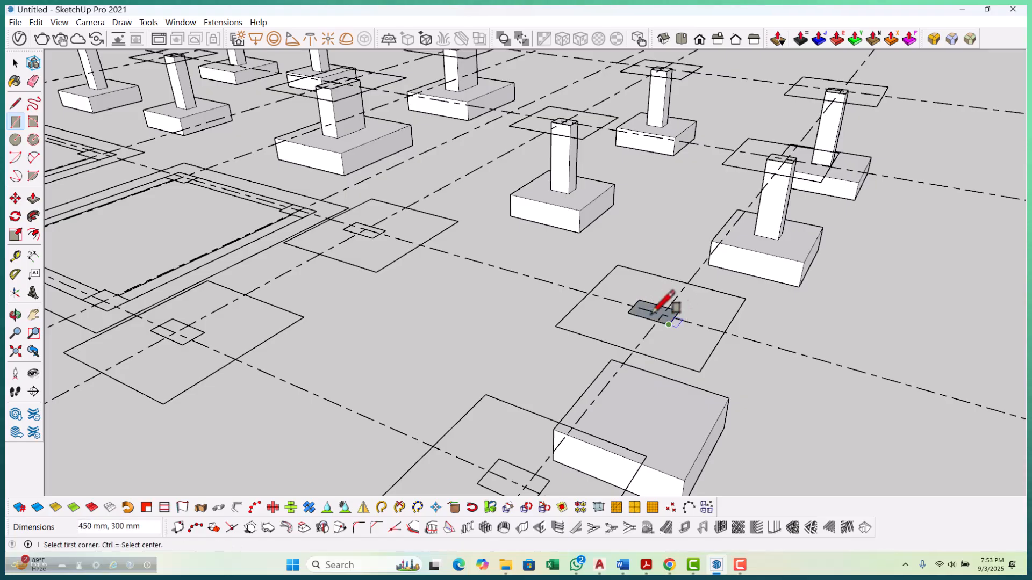
scroll(645, 338, "down", 3)
scroll(569, 387, "up", 3)
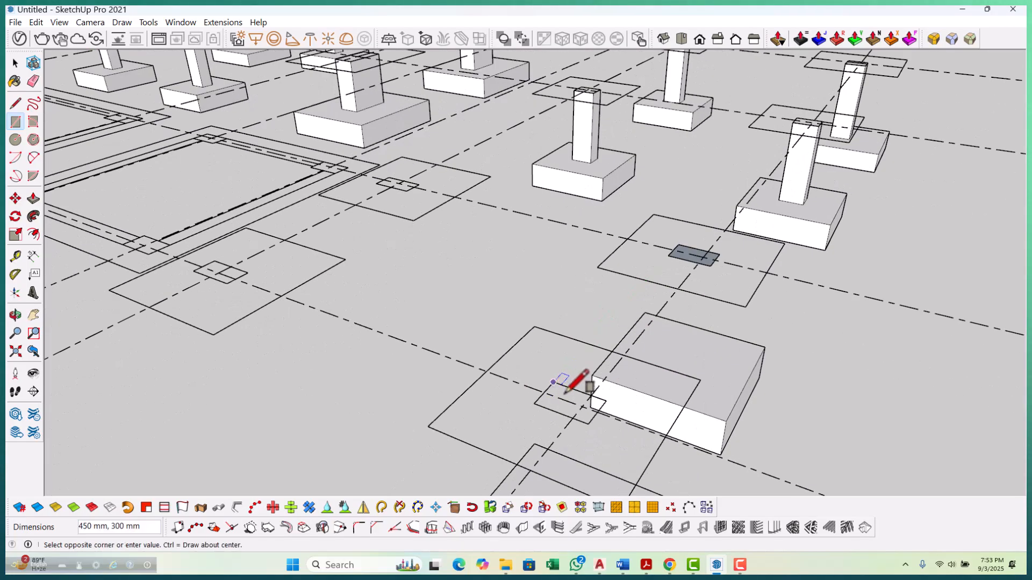
Draw rectangle faces over the second-row column outlines, 400 x 300 mm at the outermost grid line and one at grid line D.
scroll(593, 411, "down", 6)
scroll(592, 299, "up", 4)
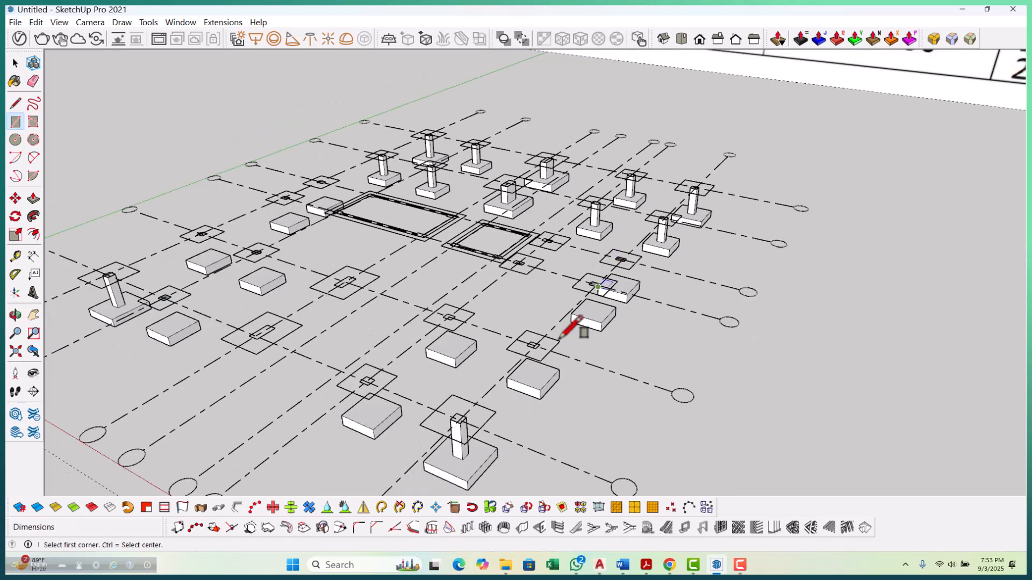
scroll(527, 339, "up", 3)
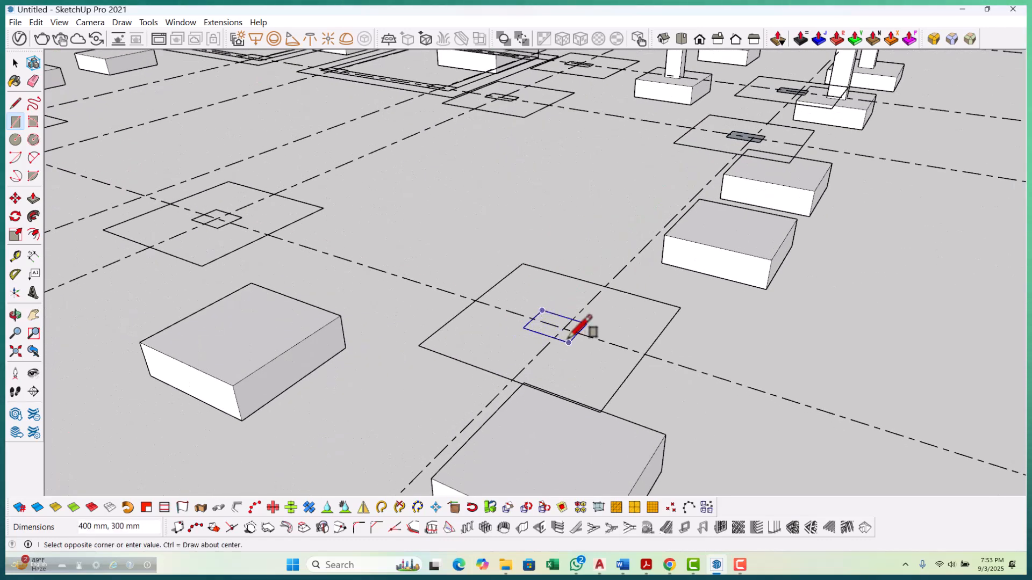
scroll(607, 346, "down", 3)
scroll(272, 237, "up", 3)
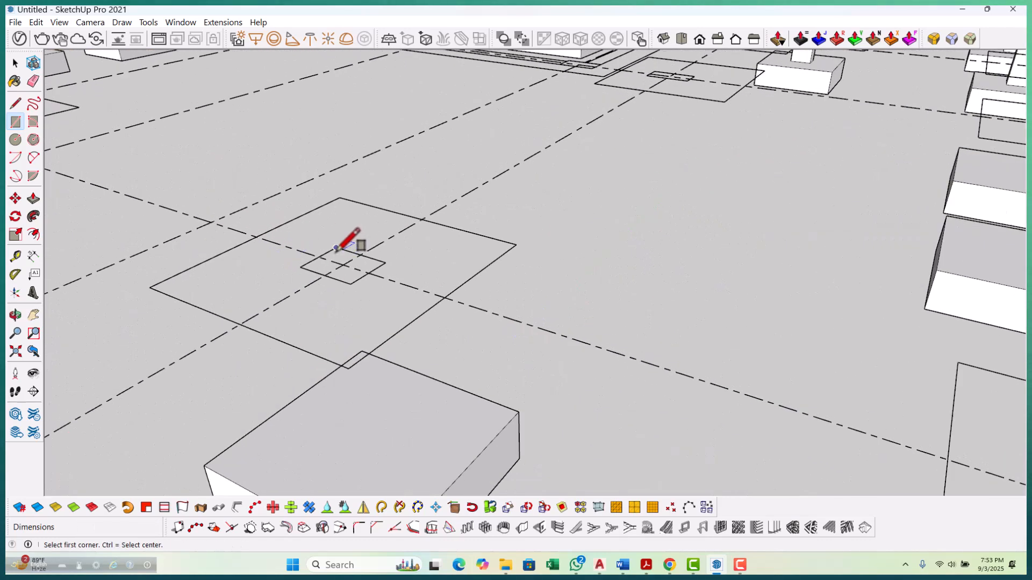
left_click(350, 283)
Draw a rectangle face over the column outline of the front-row footing at grid line D.
scroll(500, 288, "down", 6)
scroll(543, 309, "up", 2)
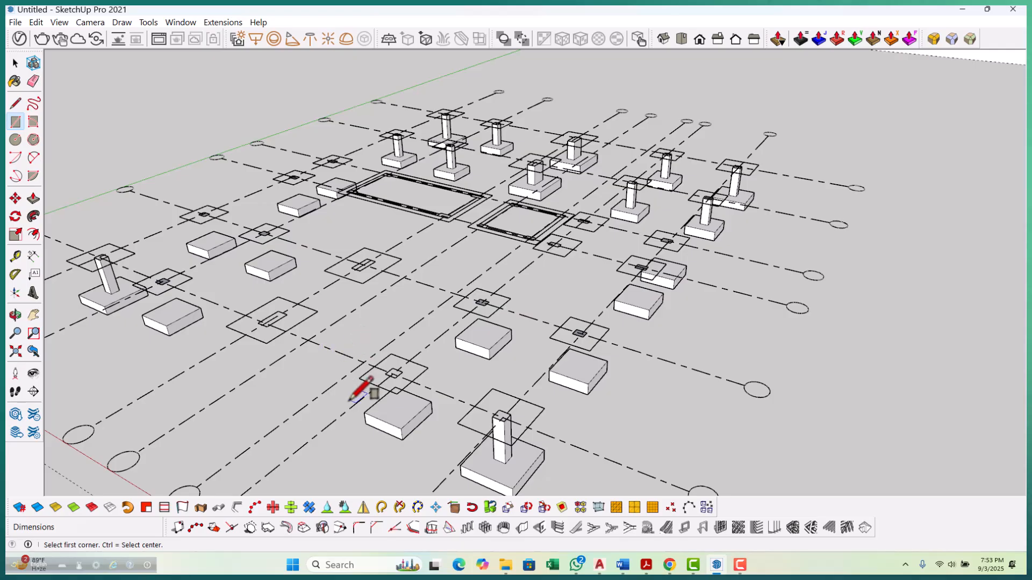
scroll(408, 379, "up", 3)
left_click(397, 326)
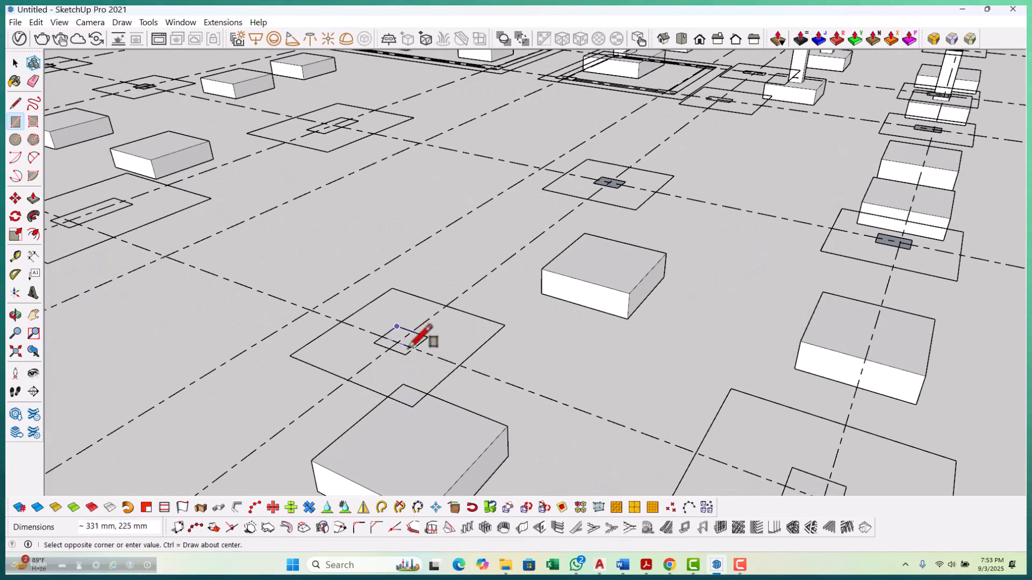
scroll(411, 349, "down", 6)
Push the front-row column face at grid line B down 1350 mm to the top of its footing.
scroll(336, 369, "up", 2)
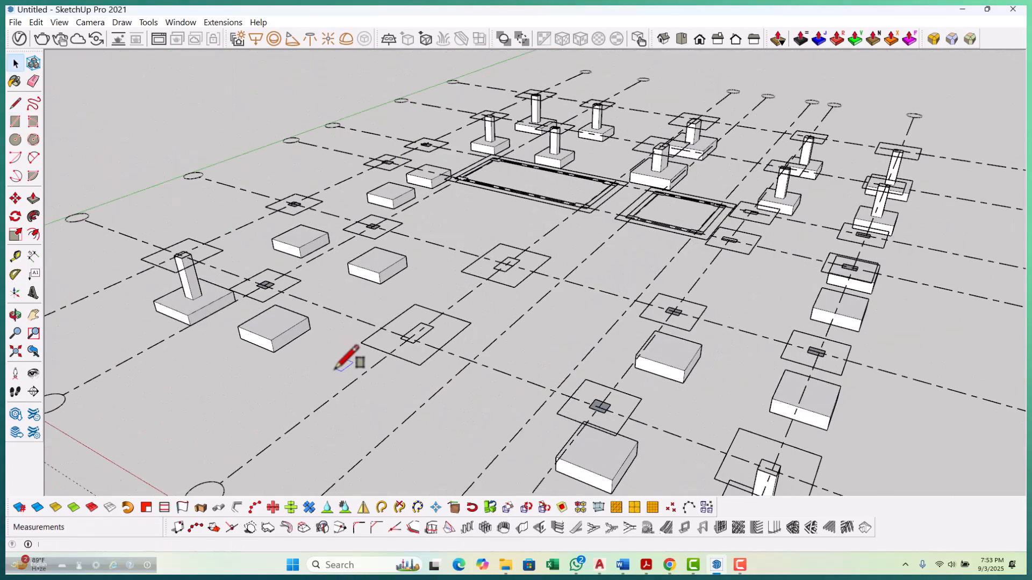
key("p")
scroll(264, 295, "up", 4)
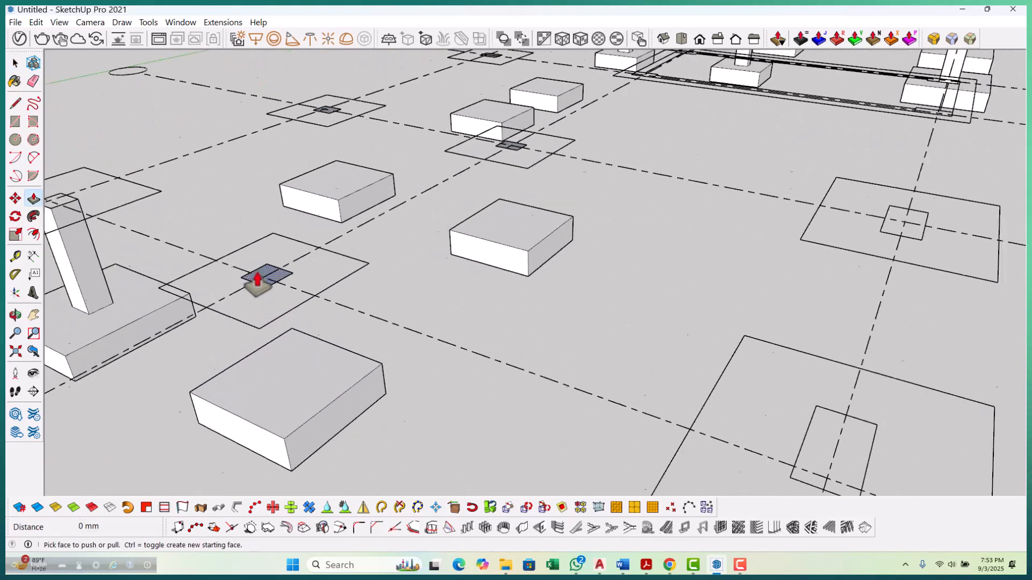
left_click(270, 295)
scroll(282, 350, "down", 3)
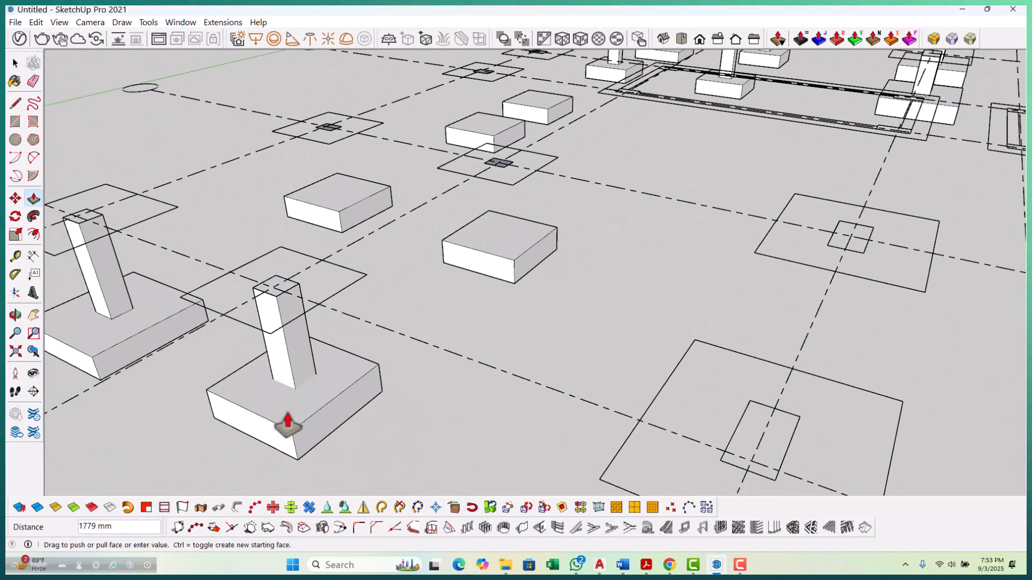
left_click(293, 440)
scroll(292, 349, "down", 5)
scroll(558, 450, "up", 5)
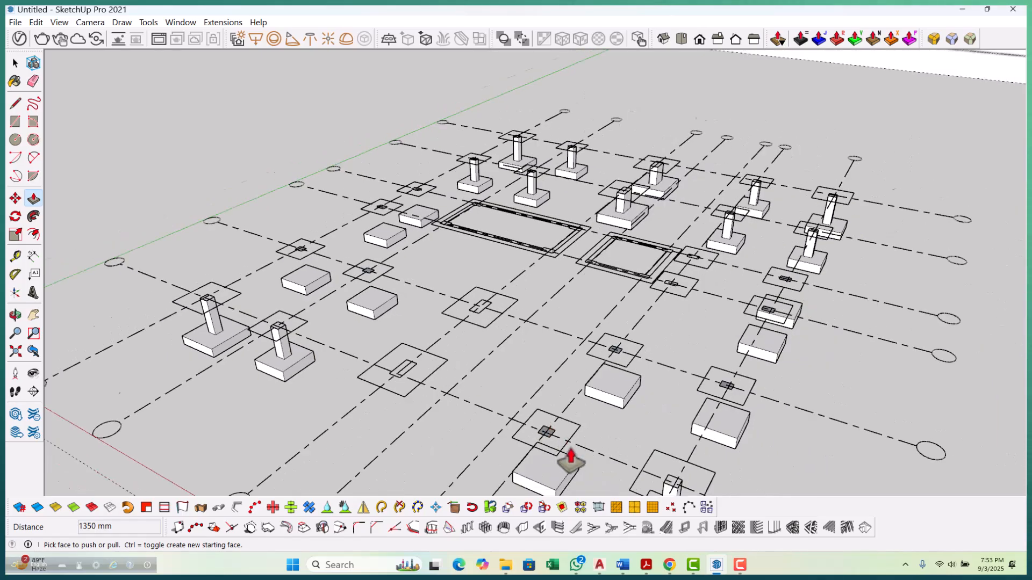
Push the front- and second-row column faces at grid line D down 1350 mm onto their footings.
scroll(544, 445, "up", 2)
left_click(414, 449)
scroll(415, 449, "down", 5)
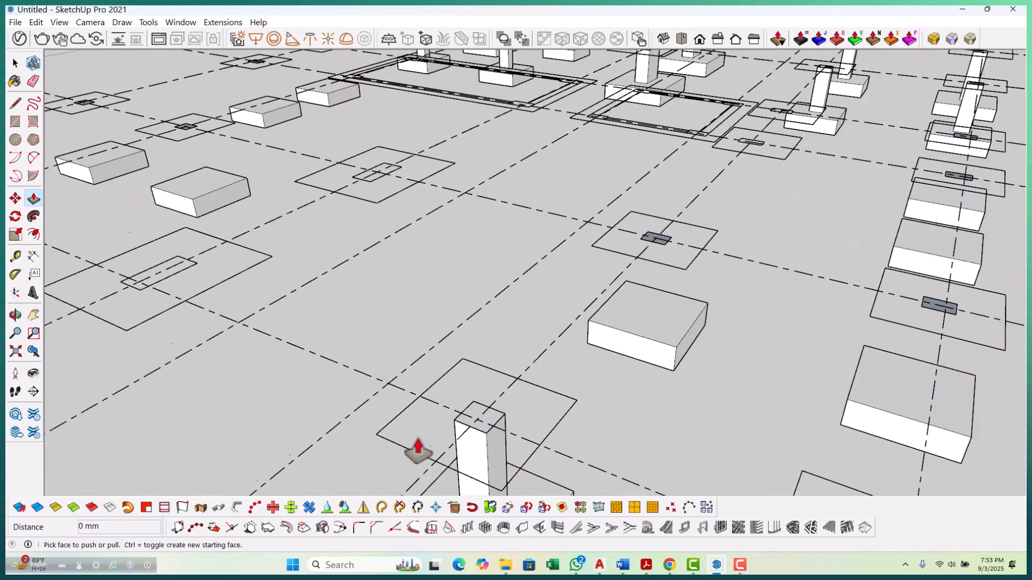
scroll(597, 293, "up", 5)
double_click(605, 308)
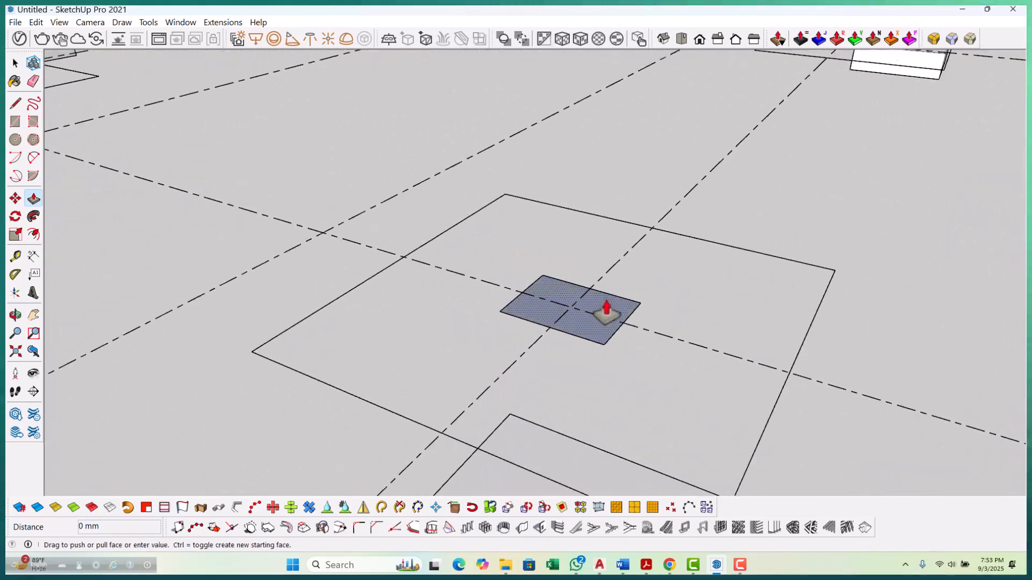
Push the second-row column face at the outermost grid line down 1350 mm to its footing.
scroll(517, 321, "down", 5)
scroll(752, 376, "up", 1)
scroll(732, 400, "up", 3)
left_click(691, 408)
left_click(691, 408)
Push the third- and fourth-row column faces at the outermost grid line down 1350 mm to their footings.
scroll(564, 421, "down", 4)
scroll(737, 224, "up", 6)
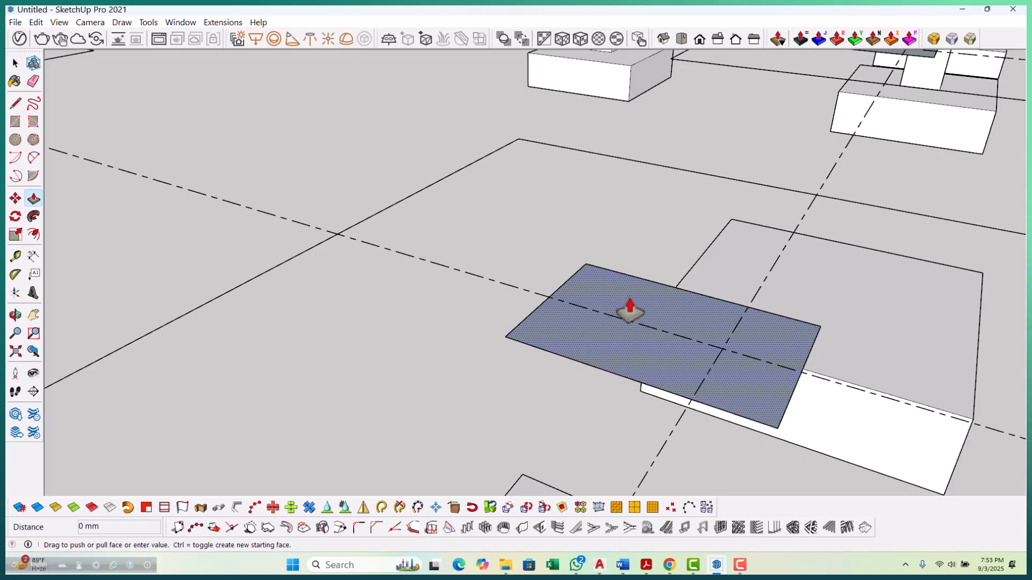
left_click(630, 311)
scroll(591, 317, "down", 6)
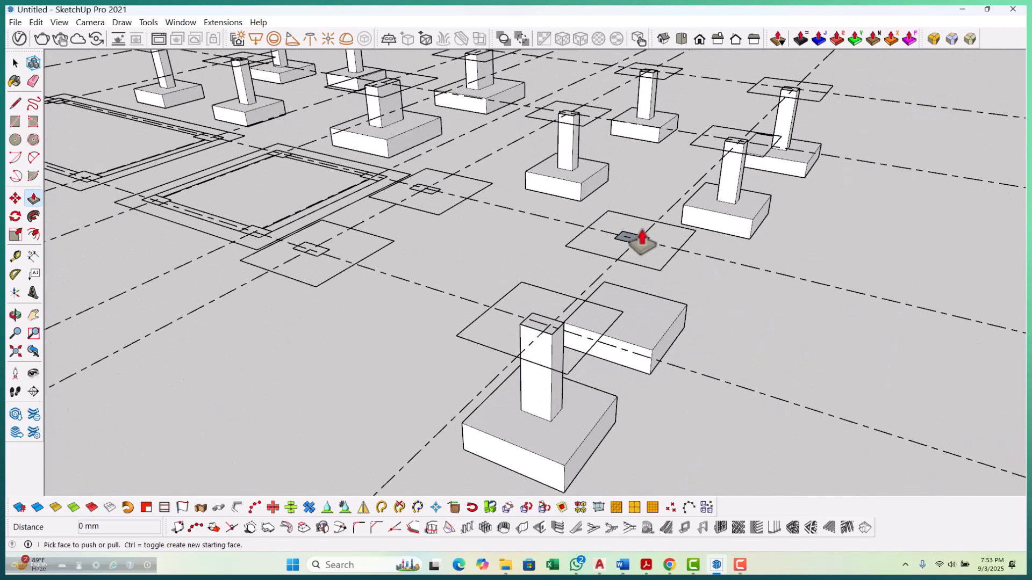
scroll(648, 257, "up", 5)
left_click(672, 299)
scroll(672, 299, "down", 6)
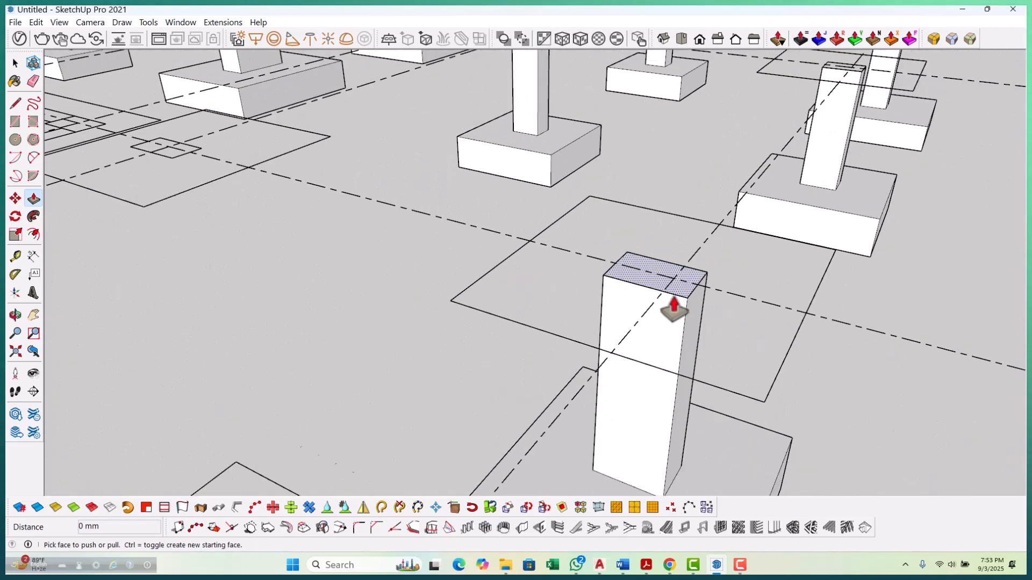
Push the second-row column faces at grid lines A and B down 1350 mm to their footings.
scroll(574, 348, "down", 2)
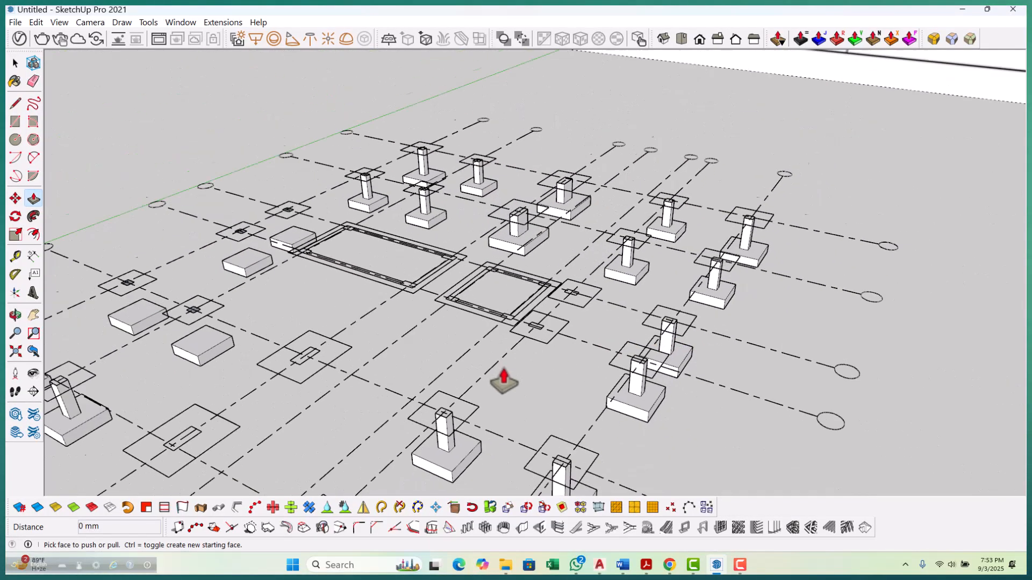
scroll(129, 290, "up", 6)
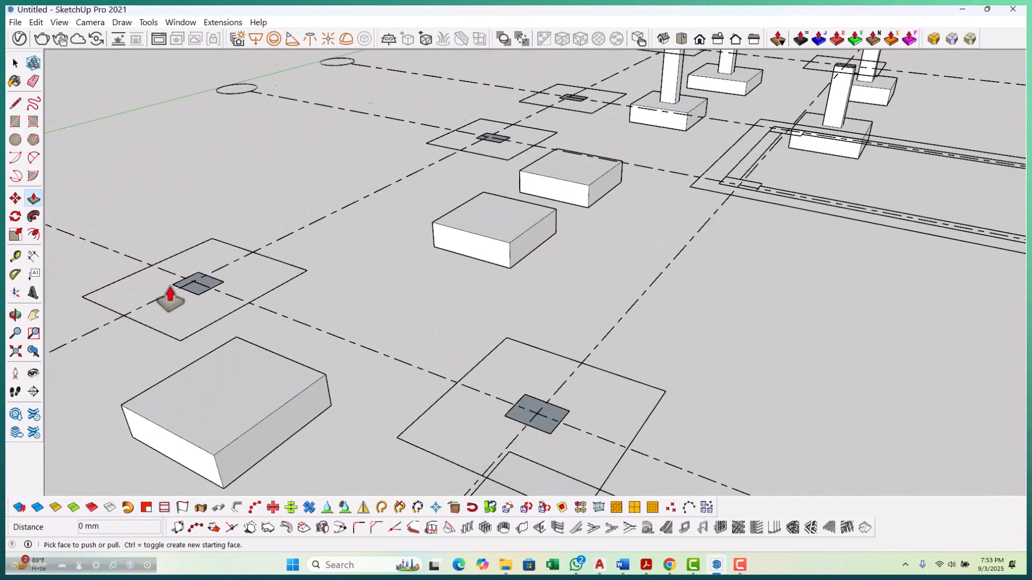
double_click(214, 293)
scroll(240, 330, "down", 5)
scroll(413, 379, "up", 5)
double_click(423, 382)
scroll(424, 430, "down", 5)
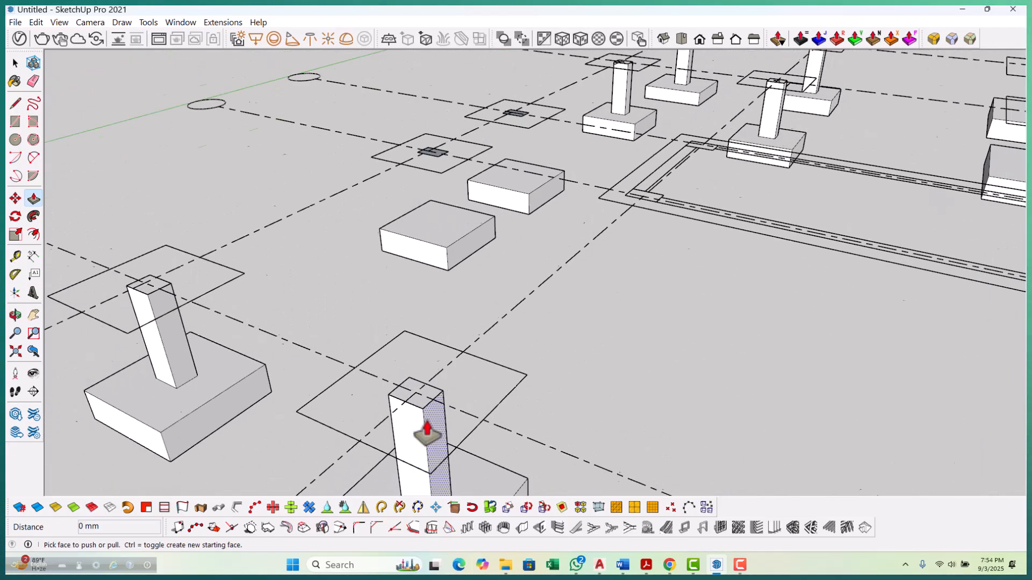
Push the third- and fourth-row column faces at grid line A down 1350 mm to their footings.
scroll(444, 230, "up", 5)
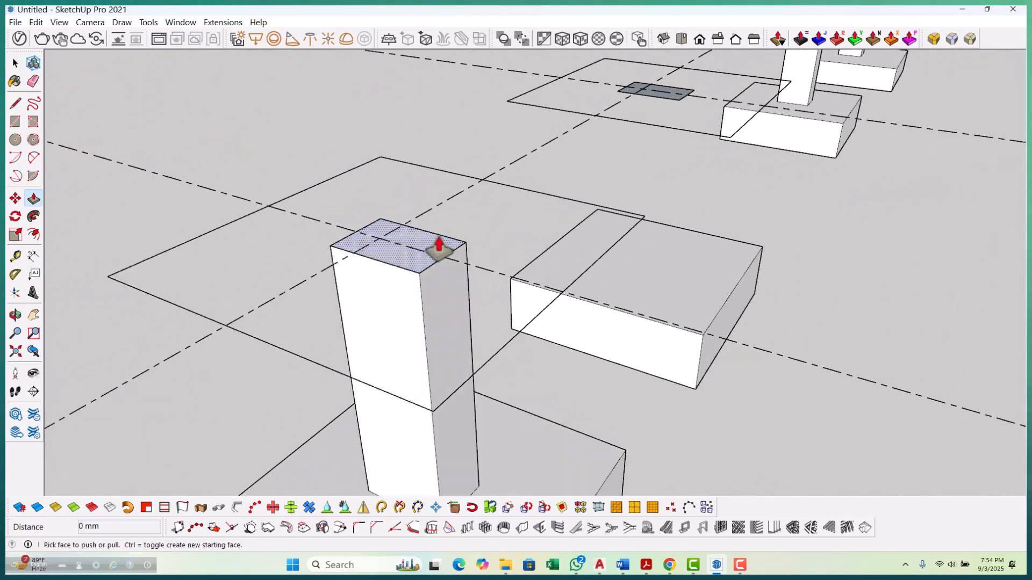
scroll(439, 248, "down", 5)
scroll(507, 274, "up", 5)
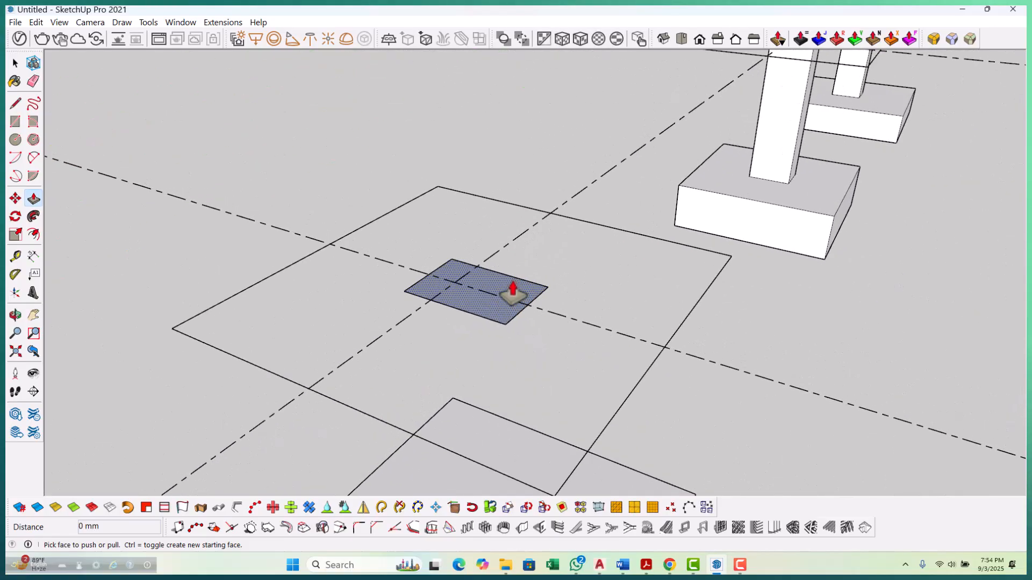
double_click(513, 294)
scroll(511, 292, "down", 6)
scroll(488, 368, "down", 5)
scroll(376, 416, "up", 5)
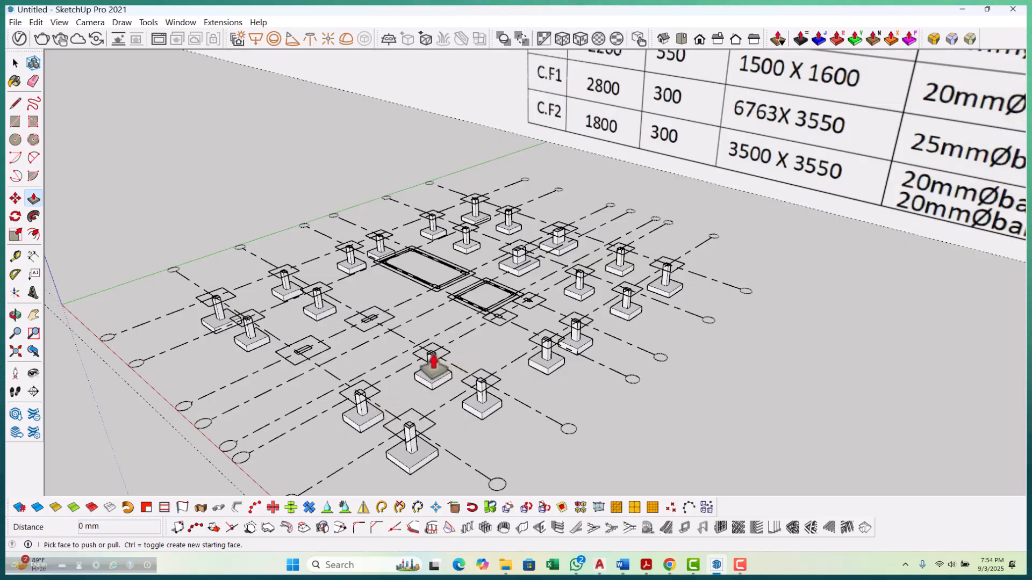
Draw rectangle faces over the second- and front-row footing outlines between grid lines B and D, the front-row one 2000 x 2300 mm.
key("space")
scroll(365, 325, "up", 5)
scroll(385, 301, "up", 3)
key("r")
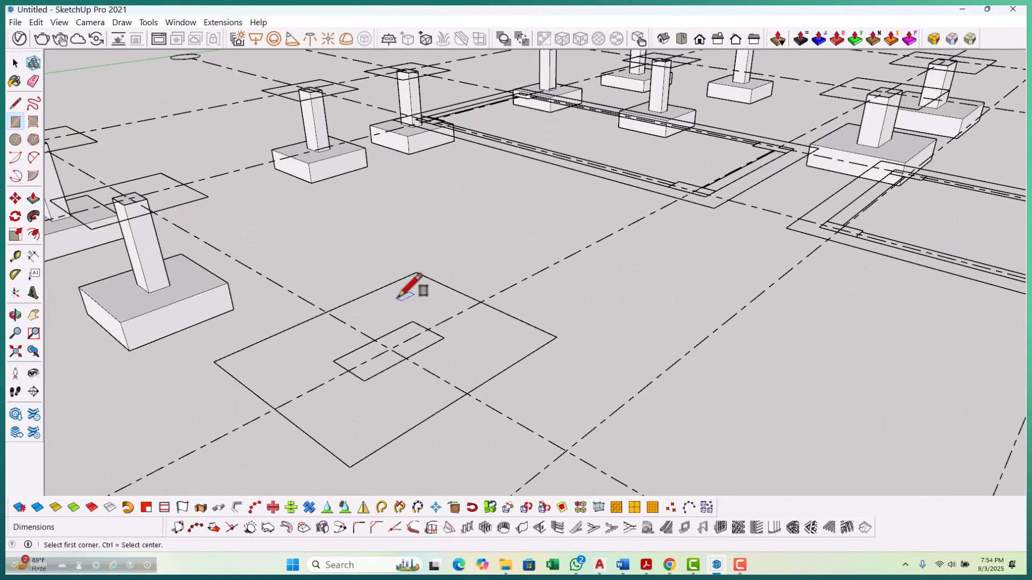
left_click(350, 466)
scroll(562, 258, "down", 5)
scroll(365, 344, "up", 3)
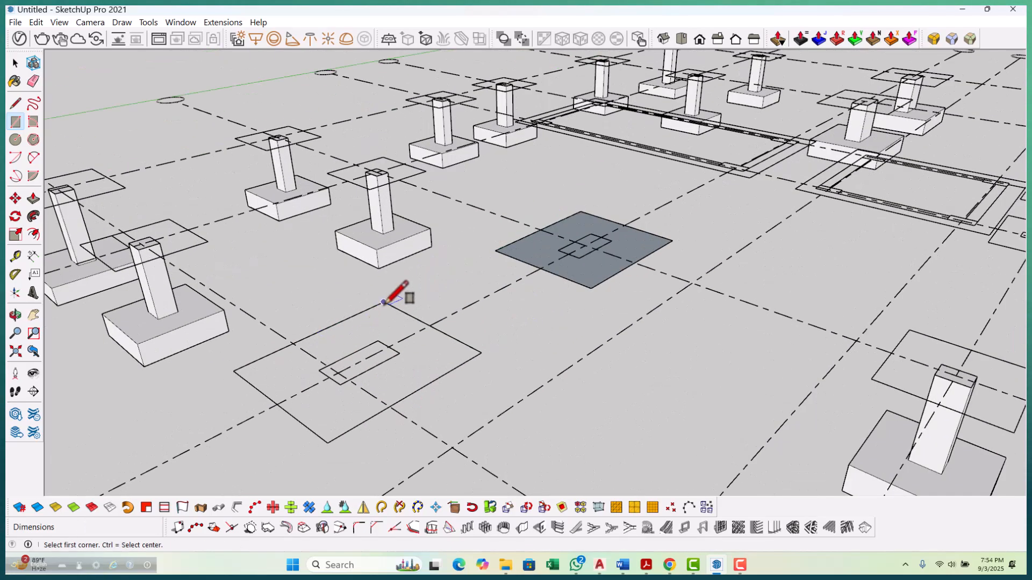
left_click(328, 443)
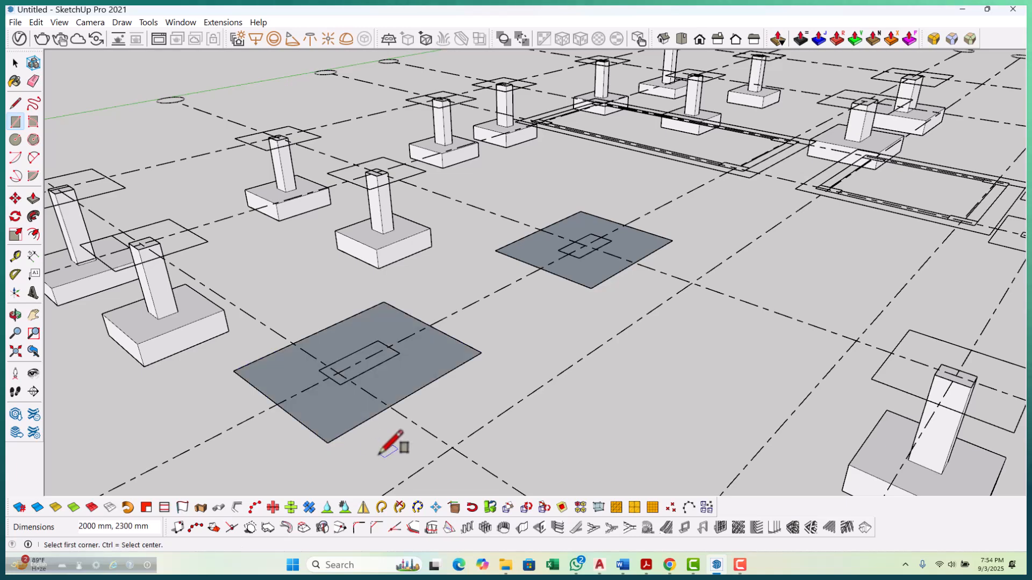
Push the front- and second-row footing faces between grid lines B and D down 1600 mm.
key("p")
scroll(345, 409, "up", 2)
left_click(344, 413)
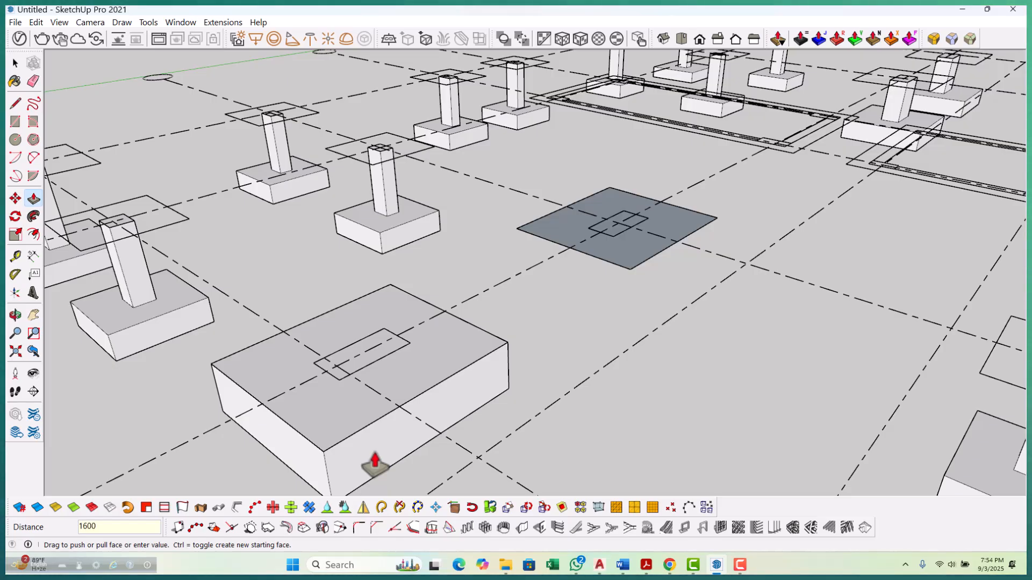
key("Return")
scroll(426, 345, "down", 1)
scroll(546, 290, "up", 2)
double_click(548, 290)
Push the top face of the front-row footing block between grid lines B and D down 1100 mm.
scroll(537, 237, "down", 2)
scroll(415, 319, "up", 3)
left_click_drag(427, 316, 455, 360)
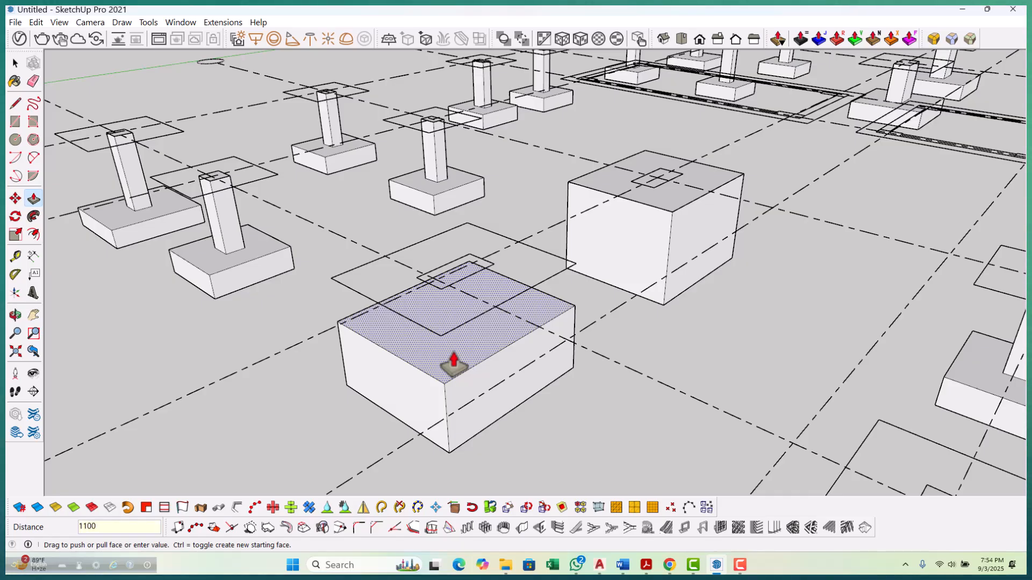
Push the top faces of the two large F3 footing blocks down 1100 mm.
key("Return")
scroll(661, 204, "up", 1)
double_click(661, 204)
scroll(522, 257, "down", 2)
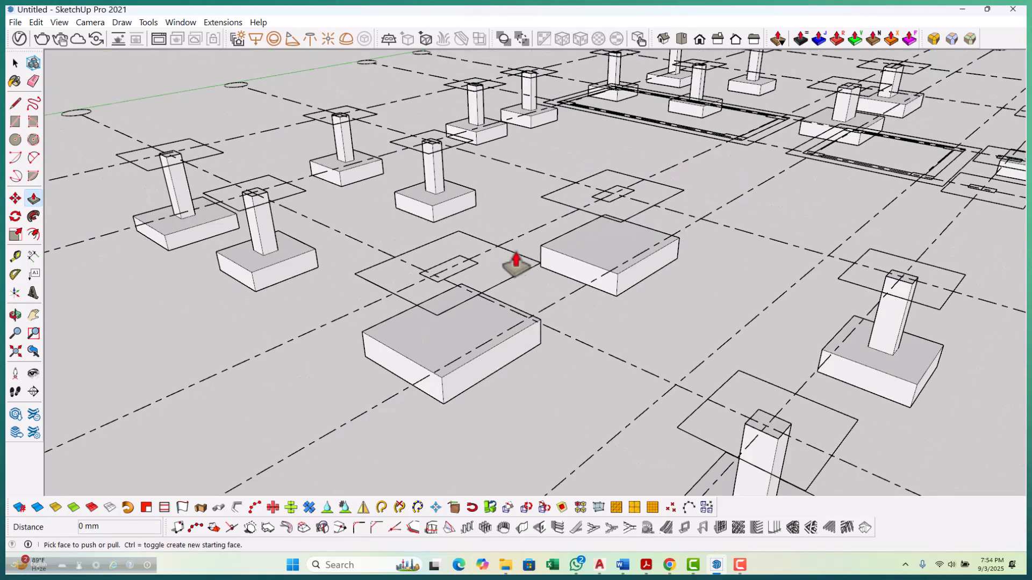
Trace a rectangle over the column outline in the plan above each of the two large F3 footings.
scroll(523, 257, "down", 5)
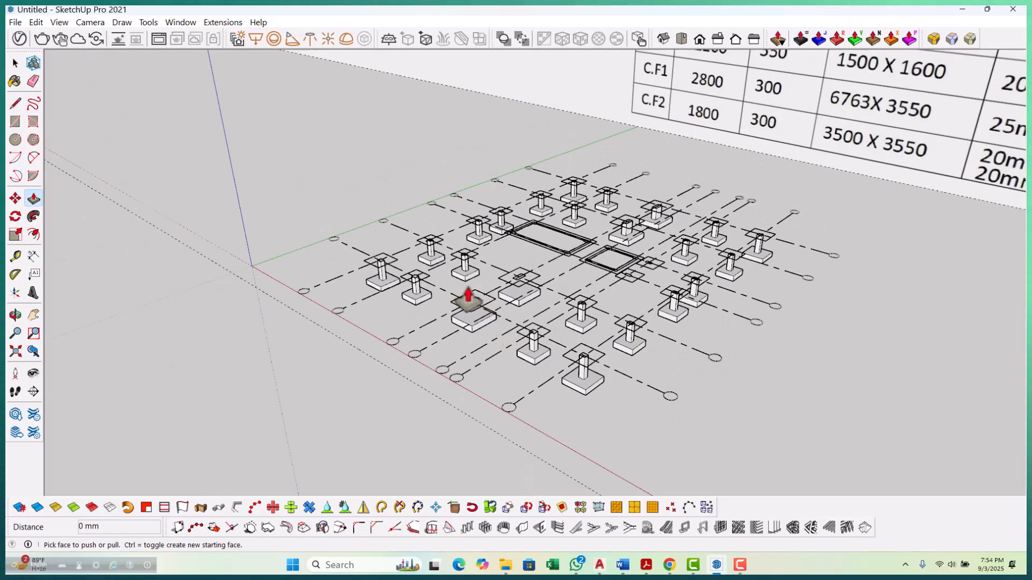
scroll(470, 303, "up", 3)
scroll(451, 344, "down", 2)
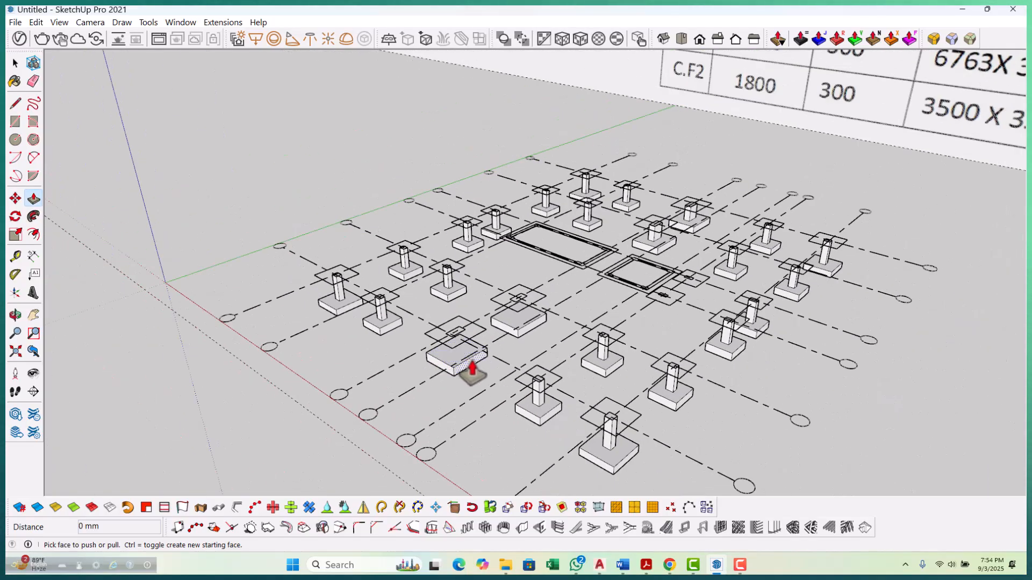
middle_click_drag(704, 317, 663, 304)
scroll(518, 349, "down", 2)
scroll(519, 349, "up", 5)
key("r")
scroll(473, 298, "up", 2)
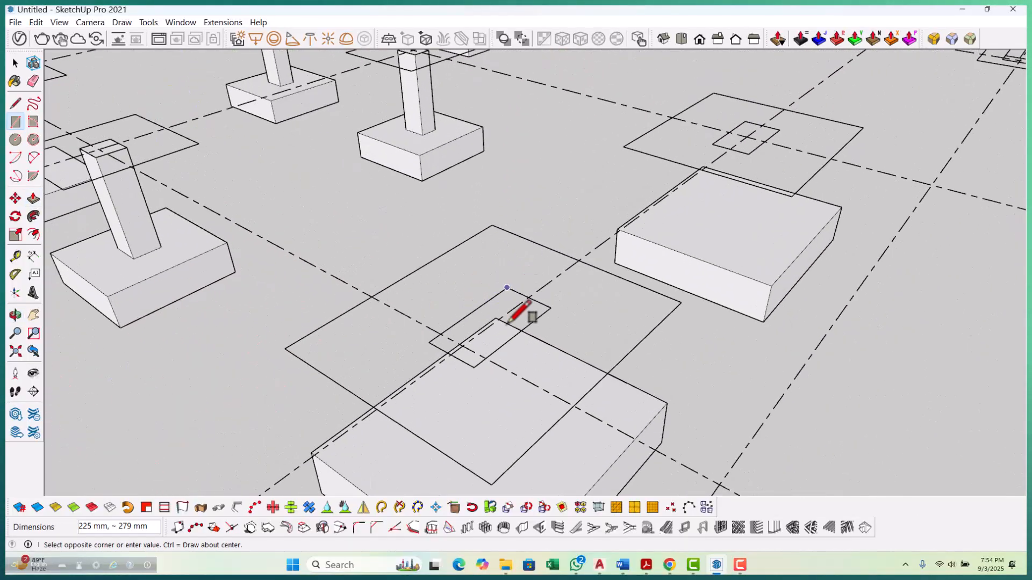
scroll(715, 202, "up", 5)
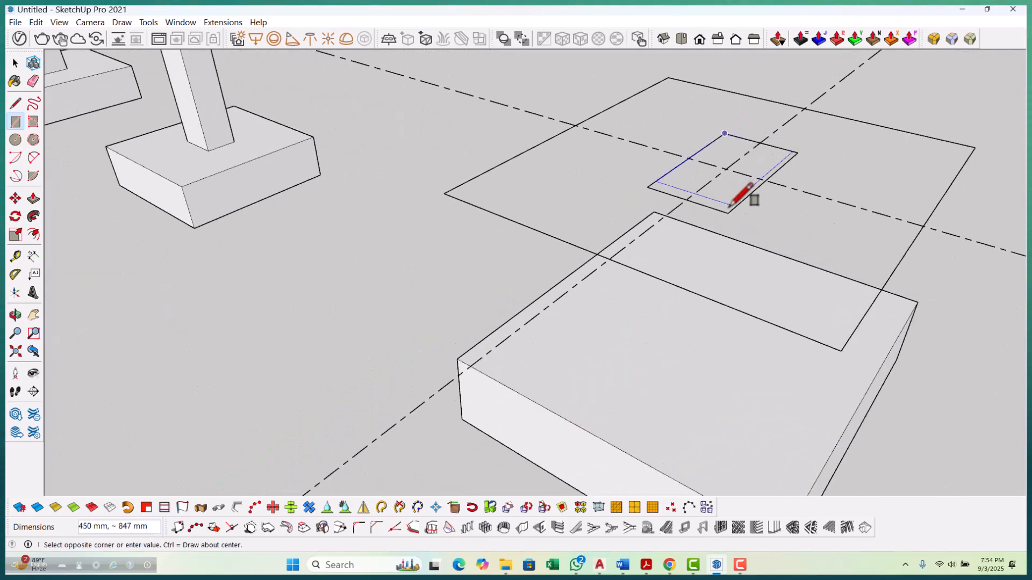
scroll(704, 207, "down", 6)
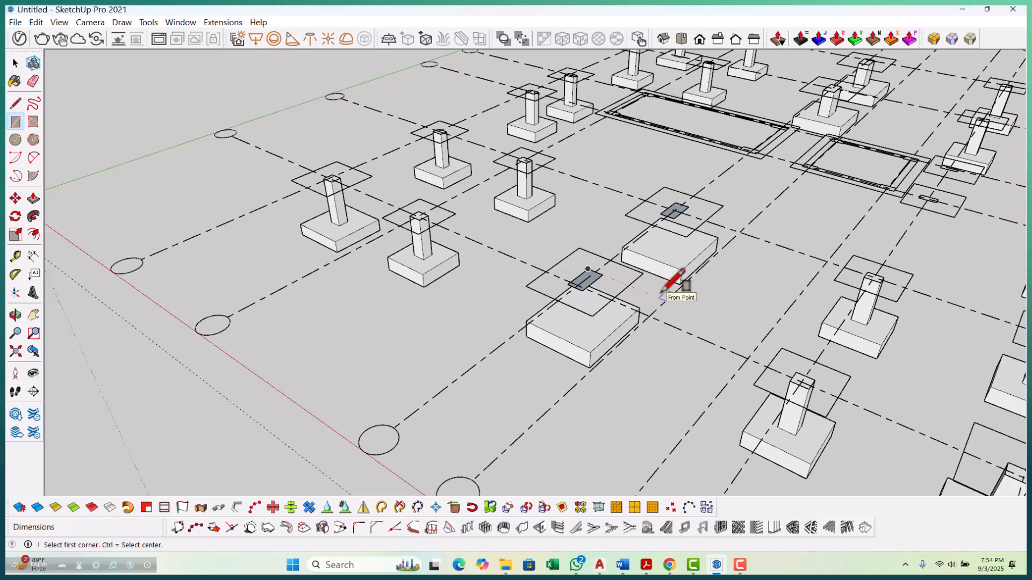
Extrude both F3 column rectangles down 1100 mm to the tops of their footings.
key("p")
scroll(618, 294, "up", 4)
scroll(570, 290, "down", 2)
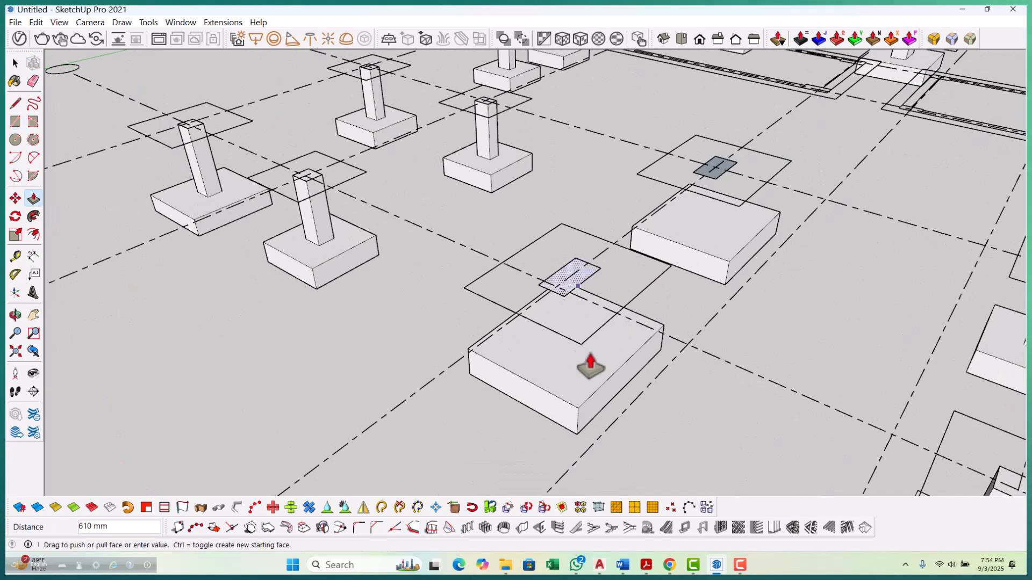
scroll(608, 349, "down", 2)
scroll(667, 243, "up", 5)
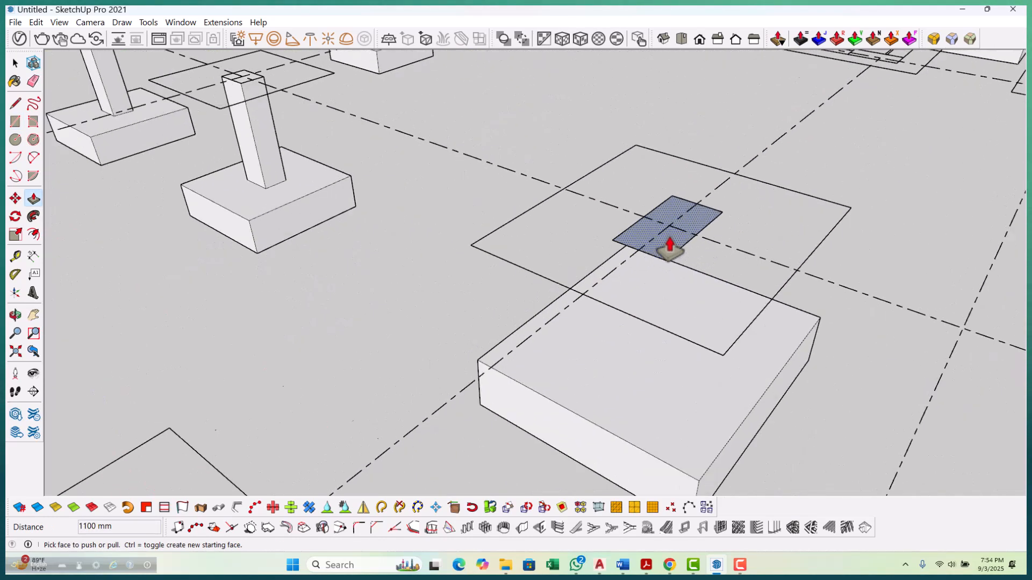
double_click(668, 249)
scroll(677, 301, "down", 3)
Examine the footing layout plan and footing schedule for the type, depth and thickness of the two footings beside the LM room.
scroll(632, 317, "down", 8)
mouse_move(633, 323)
middle_mouse_down()
mouse_move(519, 289)
mouse_move(621, 329)
middle_mouse_up()
scroll(633, 328, "up", 3)
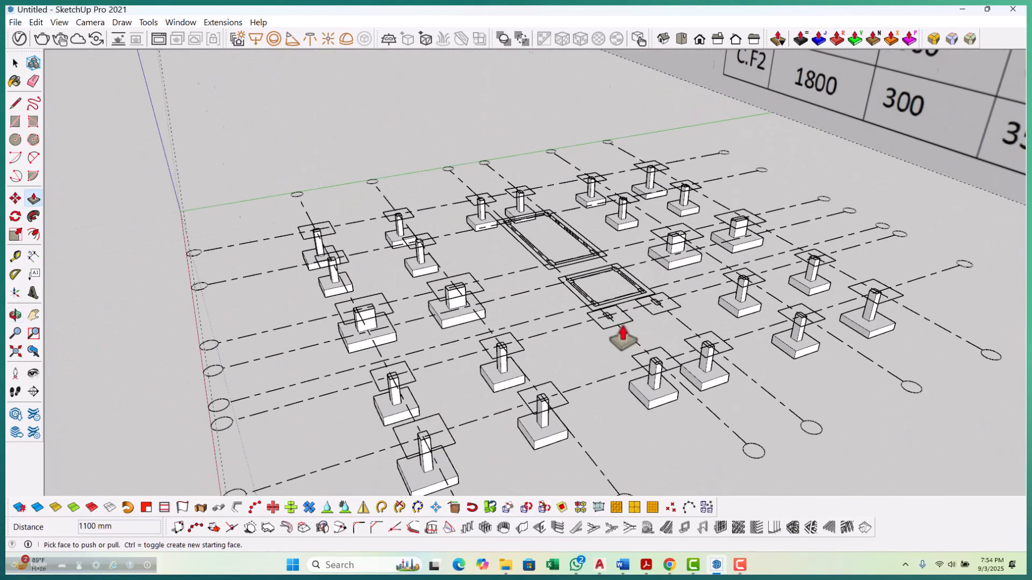
scroll(600, 386, "down", 10)
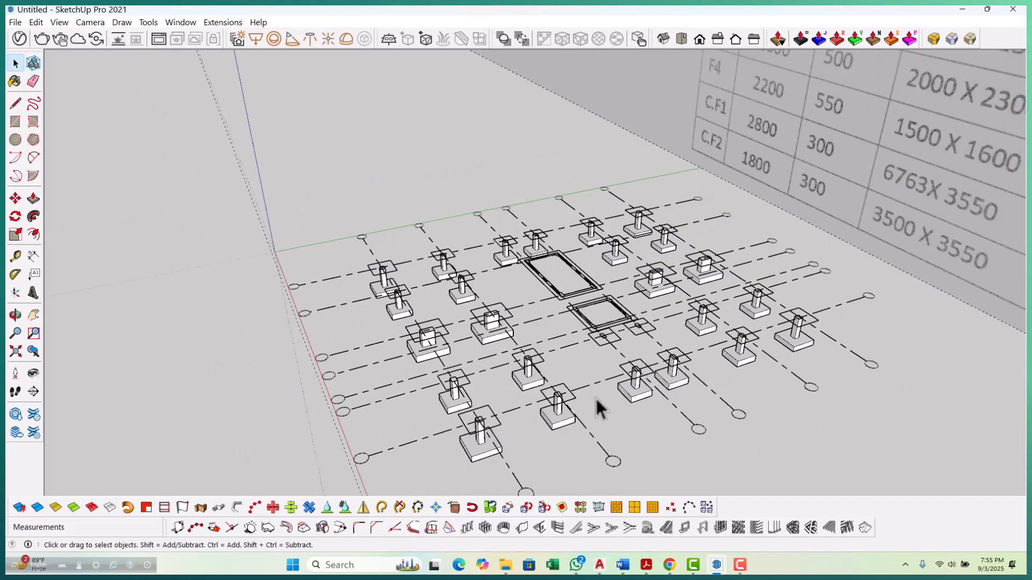
scroll(581, 128, "up", 6)
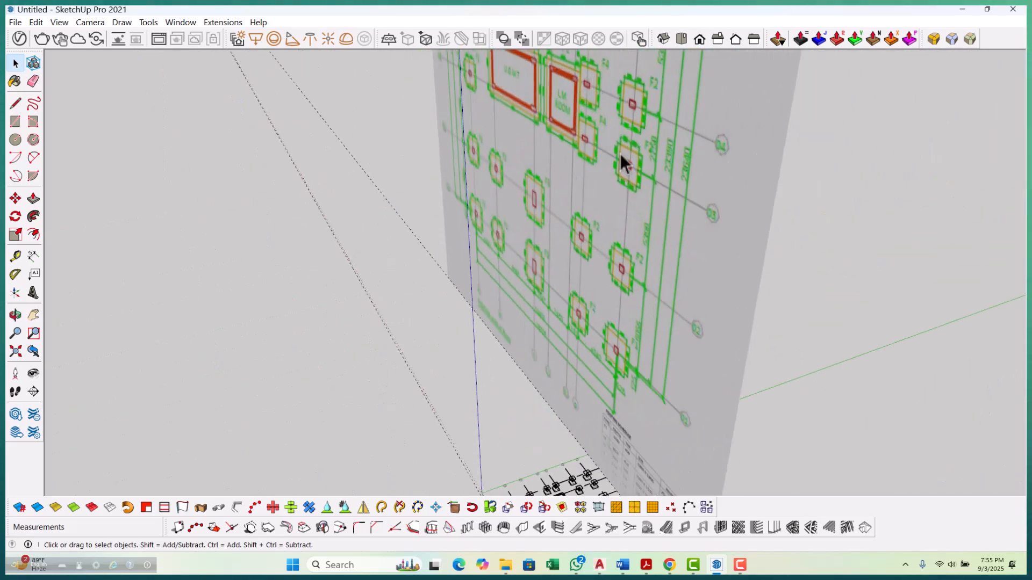
scroll(648, 258, "down", 6)
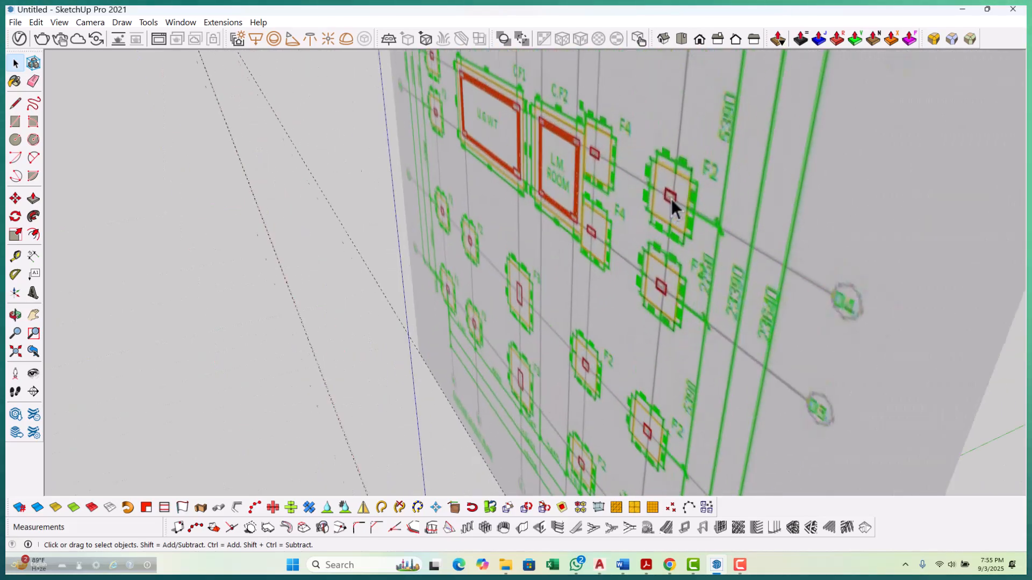
scroll(648, 256, "down", 2)
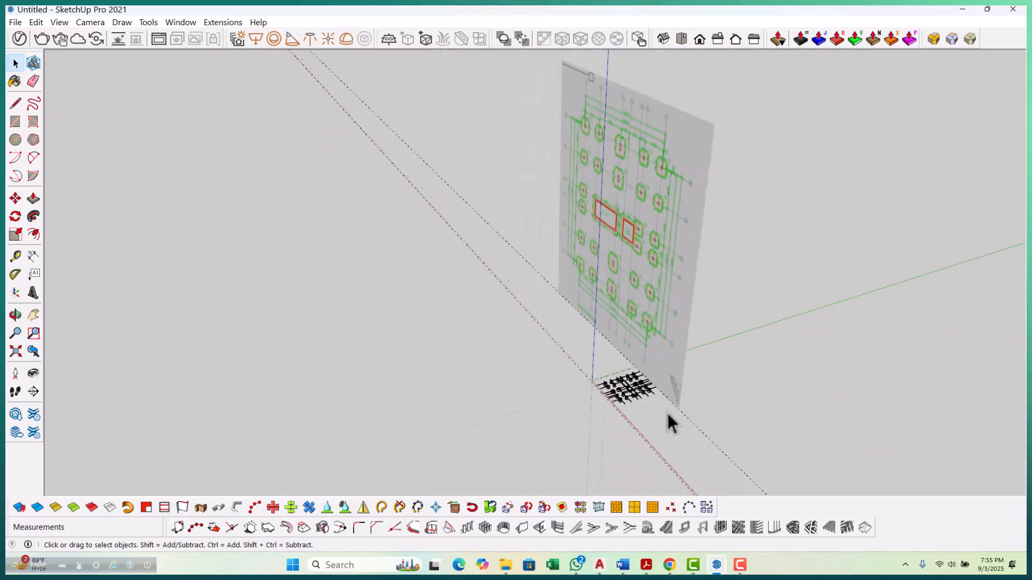
scroll(668, 408, "up", 8)
scroll(599, 352, "up", 1)
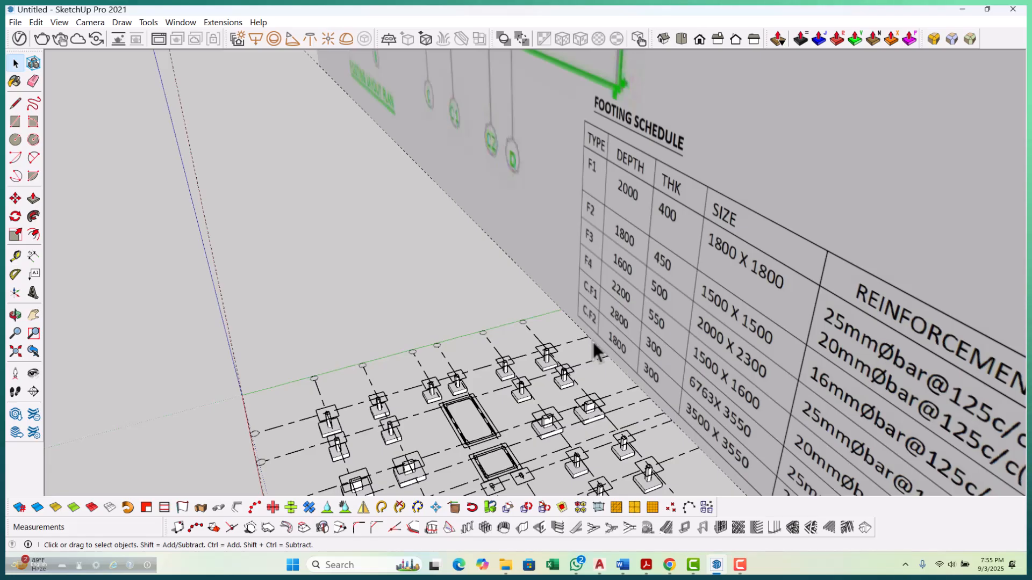
scroll(592, 341, "down", 10)
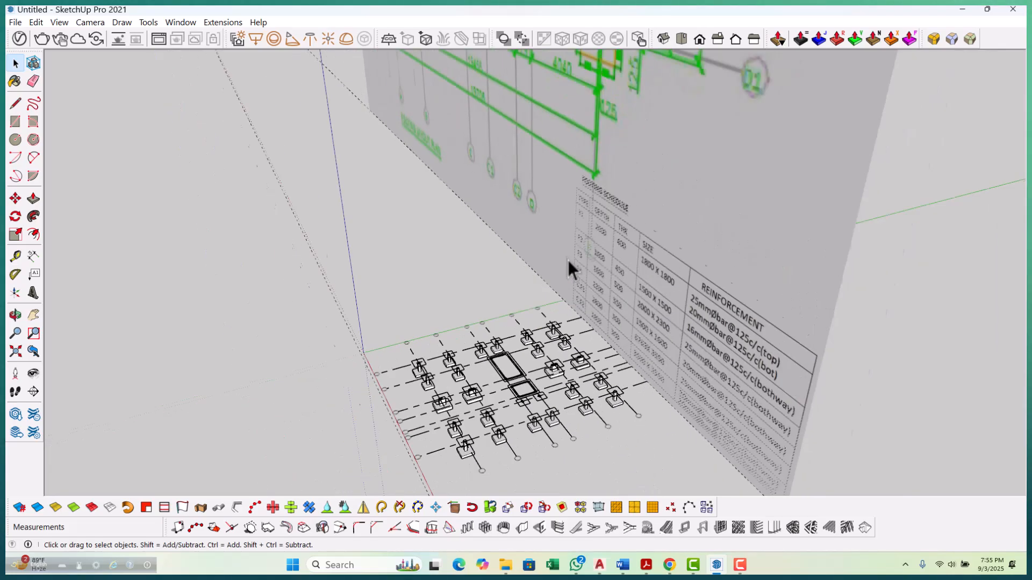
middle_click_drag(502, 261, 472, 300)
scroll(555, 323, "up", 10)
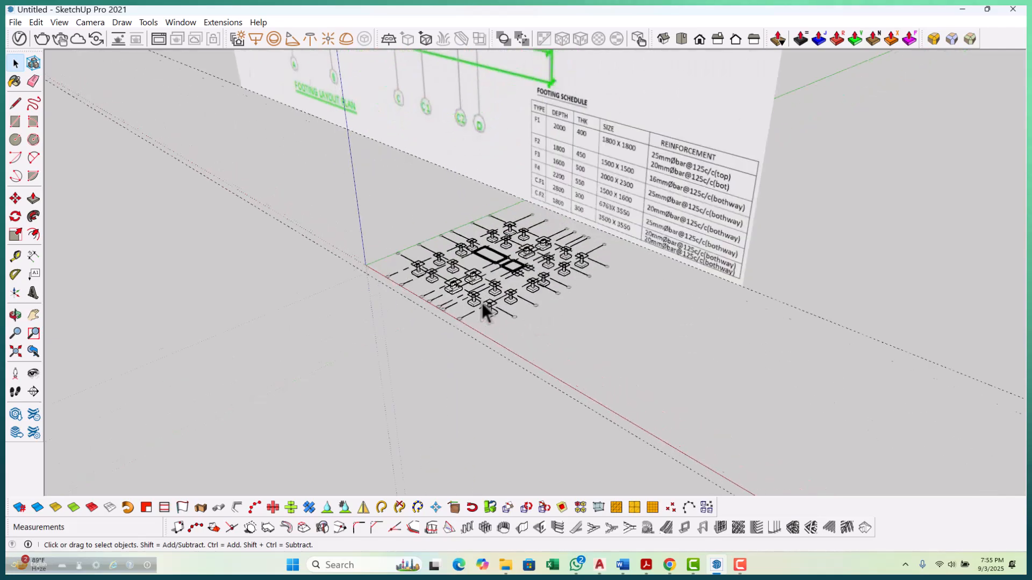
scroll(676, 213, "up", 6)
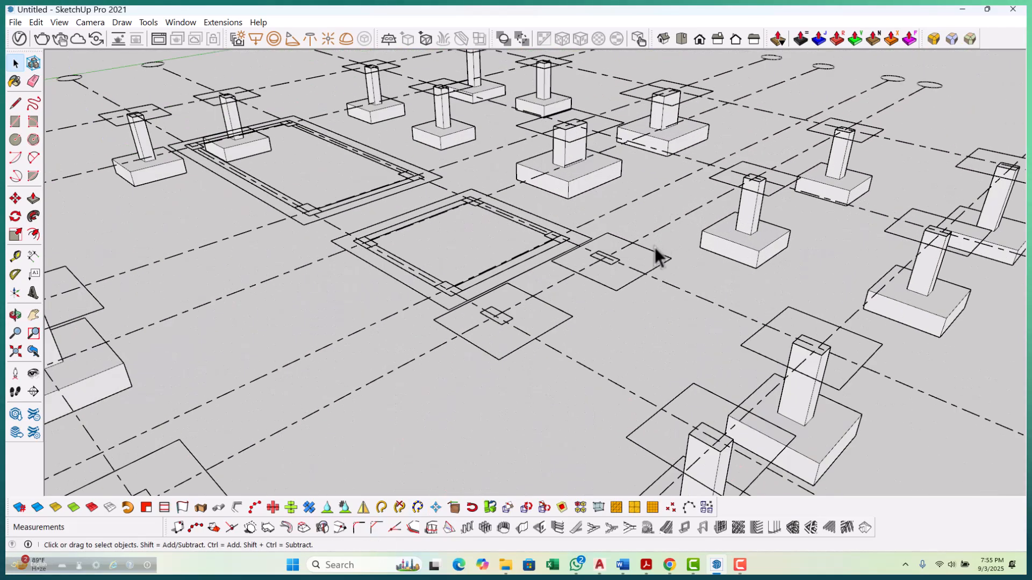
Trace rectangles over the outlines of the two F4 footings beside the smaller combined footing.
scroll(653, 252, "up", 3)
key("r")
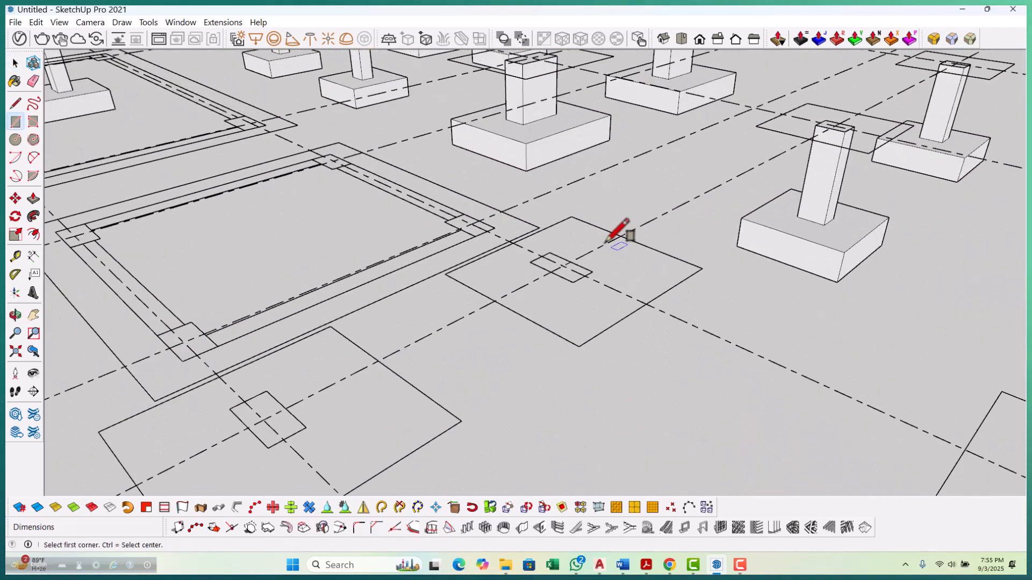
left_click(572, 216)
left_click(586, 344)
scroll(606, 290, "down", 2)
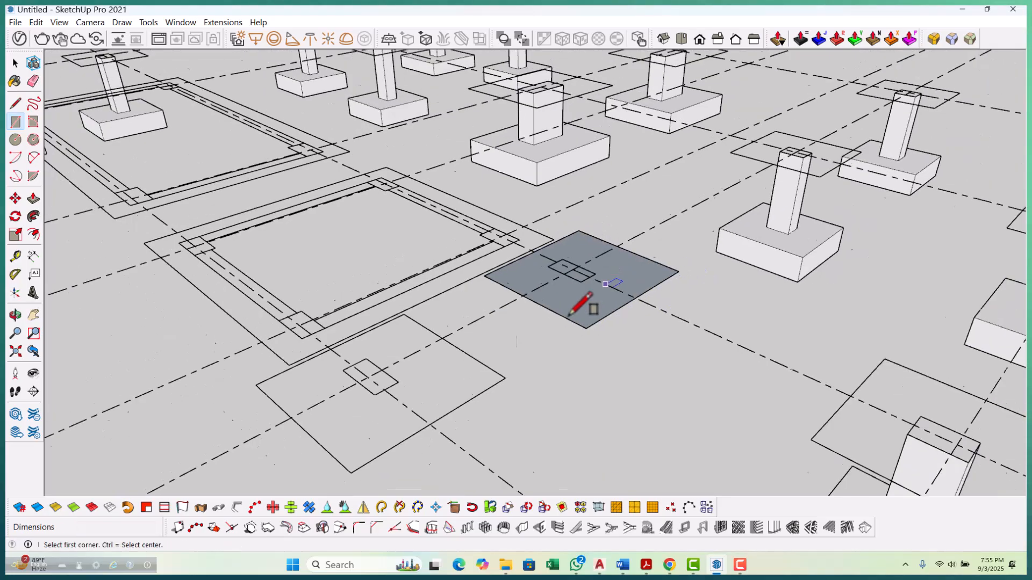
middle_click_drag(606, 290, 408, 322)
scroll(440, 297, "down", 2)
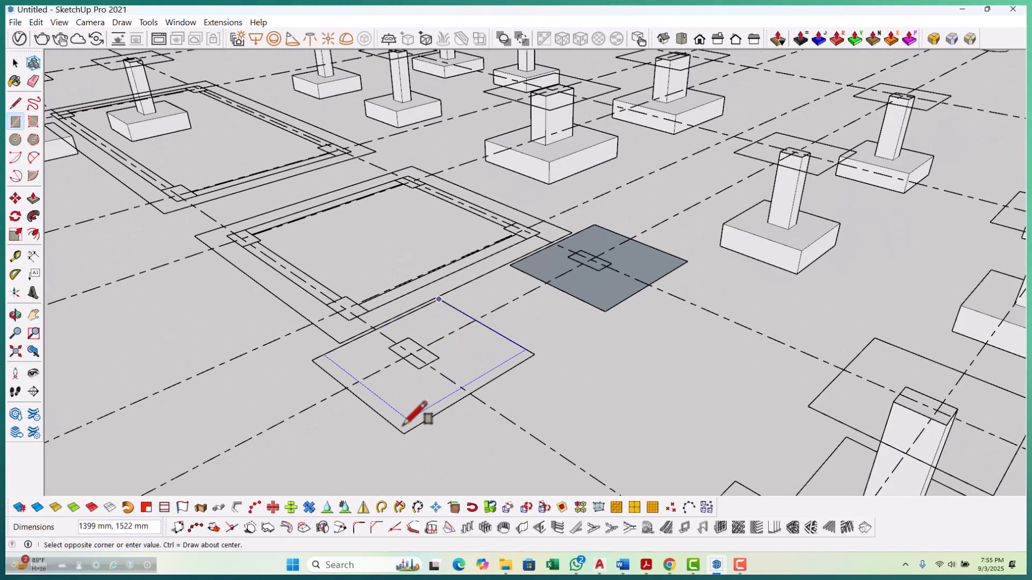
left_click(403, 430)
Extrude both F4 footing rectangles down 2200 mm.
left_click_drag(401, 411, 424, 472)
type("22")
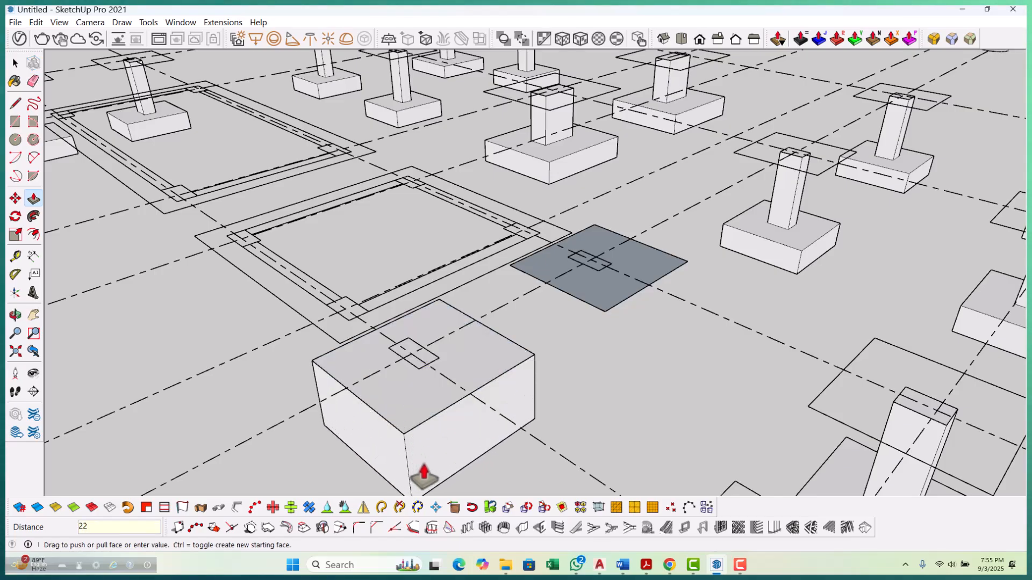
type("00")
key("Return")
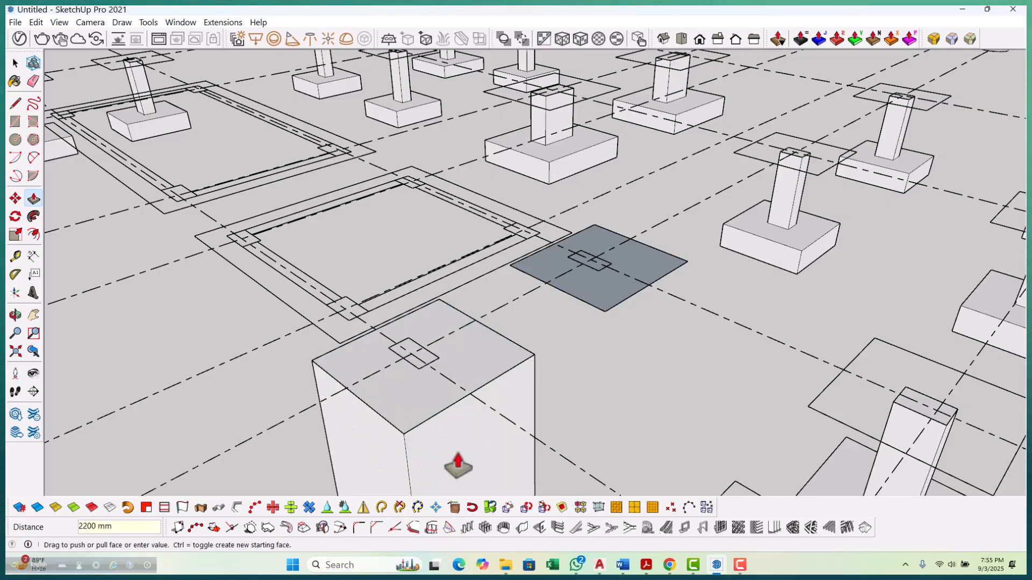
double_click(602, 301)
scroll(598, 300, "down", 2)
scroll(476, 368, "up", 3)
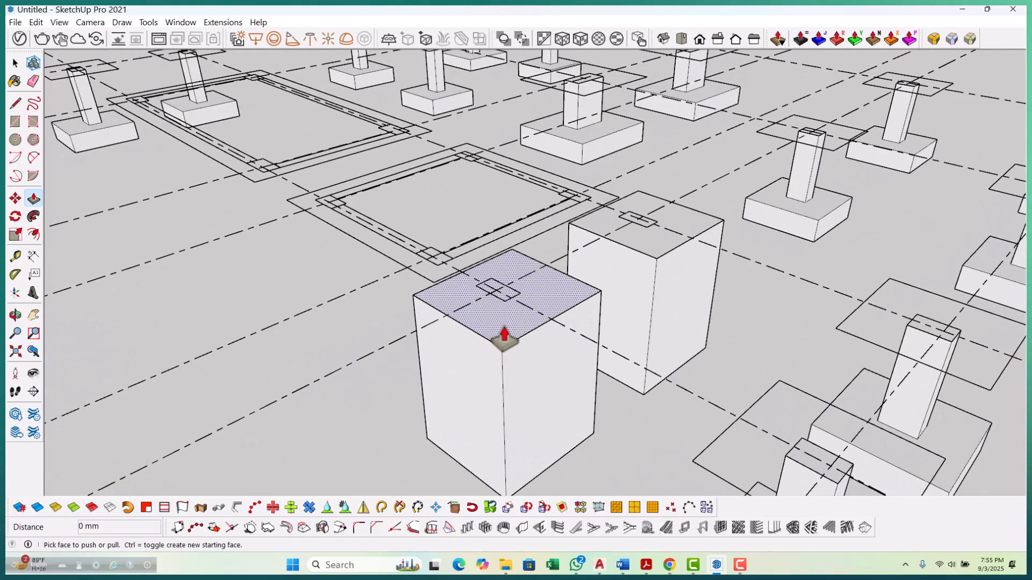
Push the top faces of both F4 footing blocks down 1650 mm.
left_click_drag(504, 335, 541, 409)
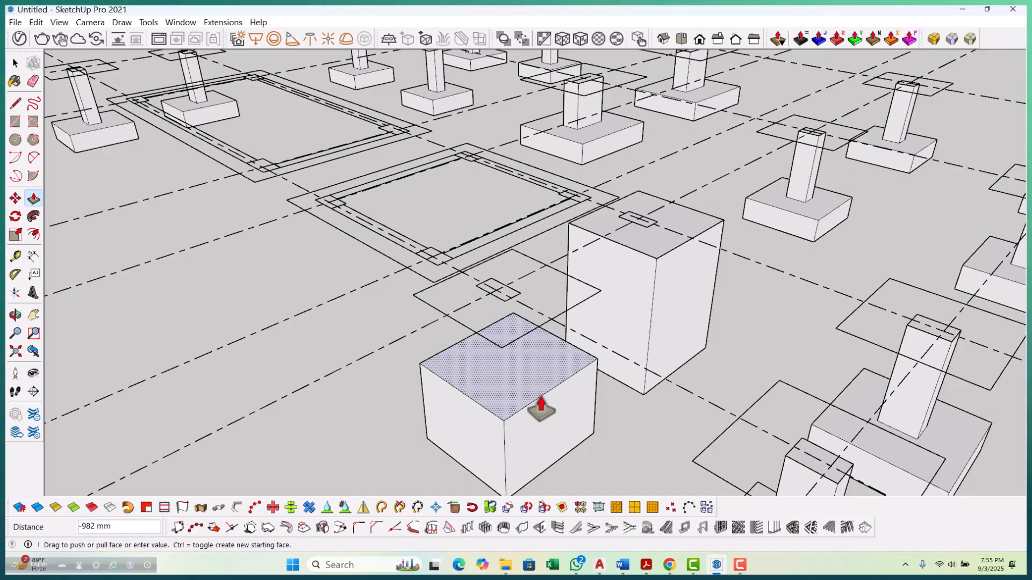
left_click_drag(541, 408, 548, 415)
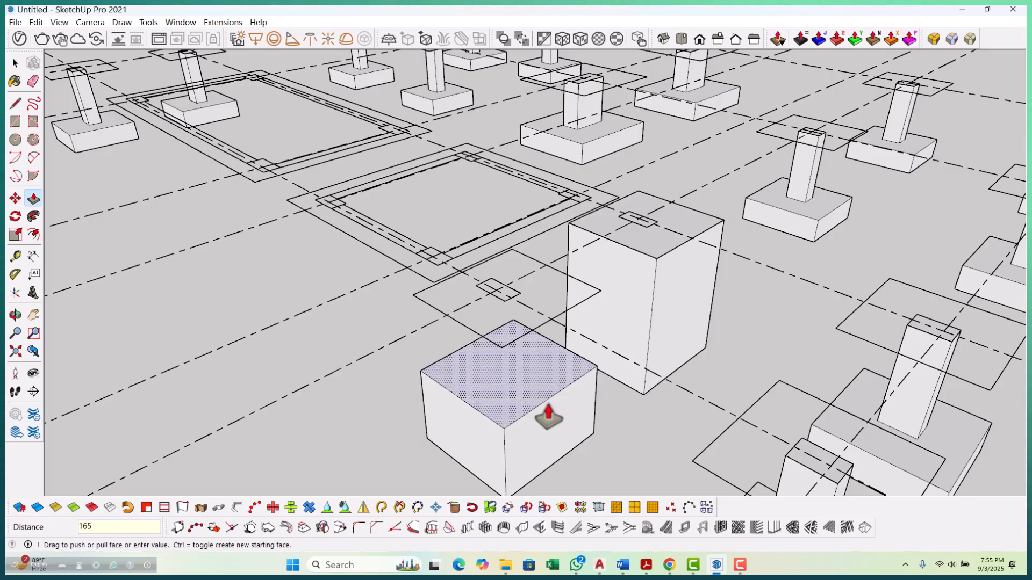
key("Return")
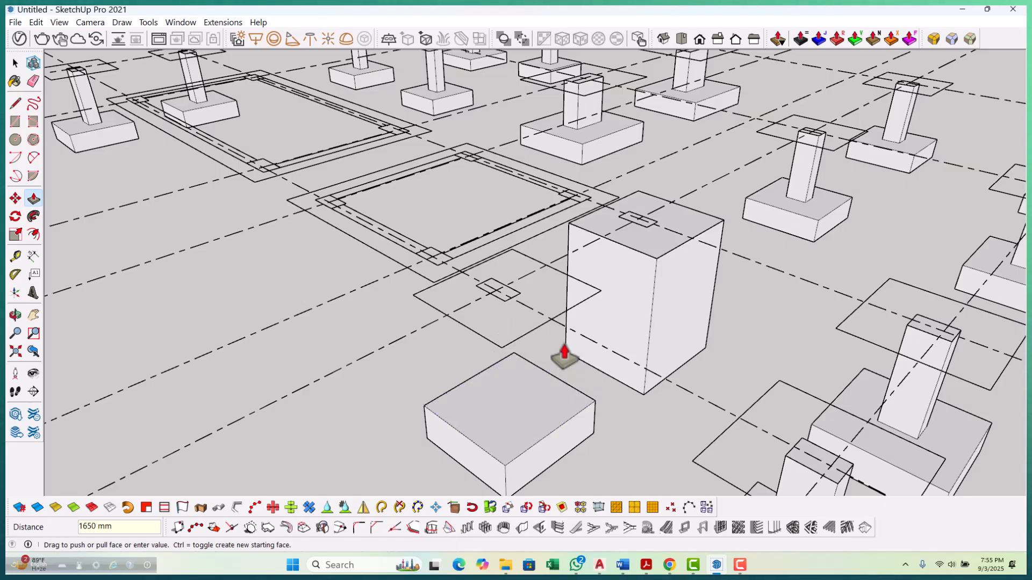
scroll(650, 247, "up", 1)
double_click(651, 249)
Trace rectangles over the small column outlines inside the two F4 footing outlines.
scroll(486, 348, "down", 2)
scroll(486, 348, "down", 2)
key("space")
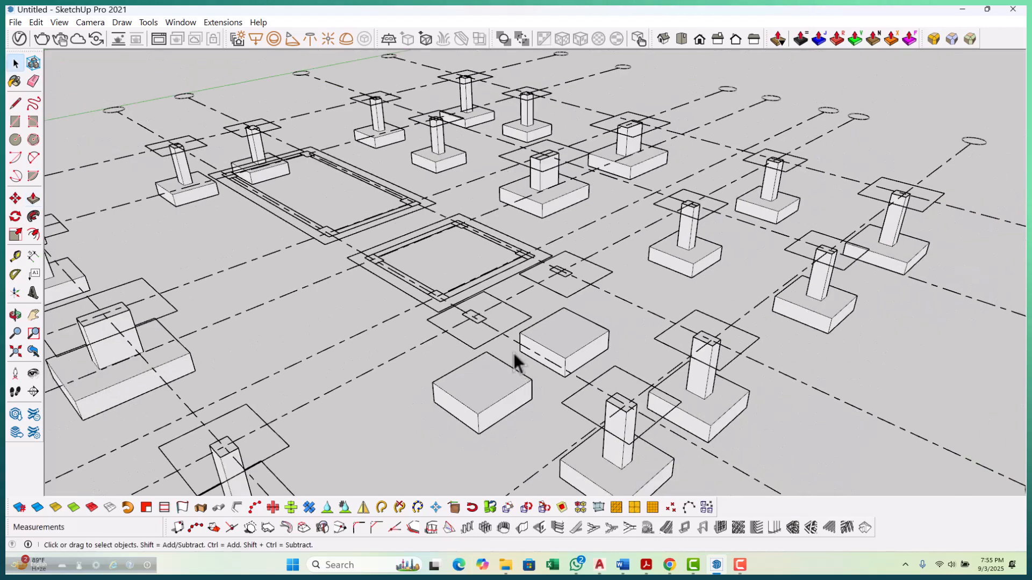
key("r")
scroll(471, 310, "up", 5)
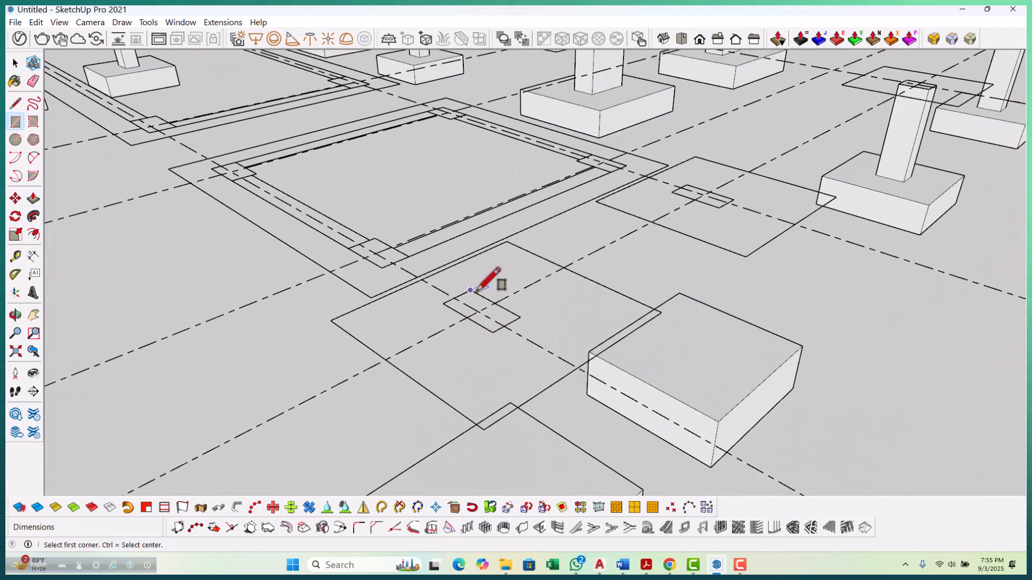
left_click(497, 330)
scroll(507, 366, "down", 2)
scroll(672, 204, "up", 4)
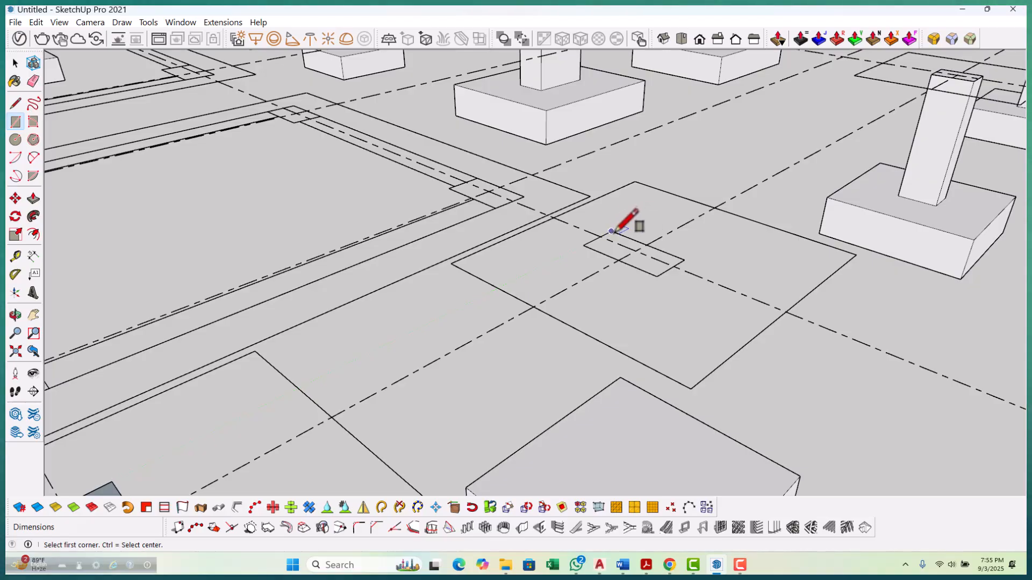
left_click(657, 275)
Extrude both F4 column rectangles down 1650 mm to the tops of their footings.
scroll(645, 282, "down", 3)
scroll(612, 300, "up", 1)
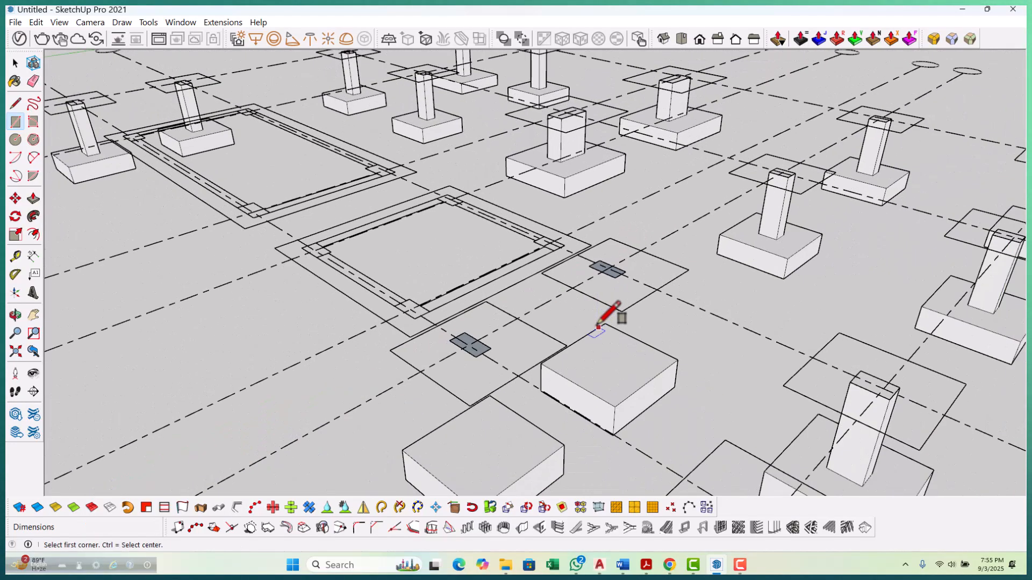
scroll(467, 357, "up", 4)
left_click(486, 357)
scroll(490, 336, "down", 5)
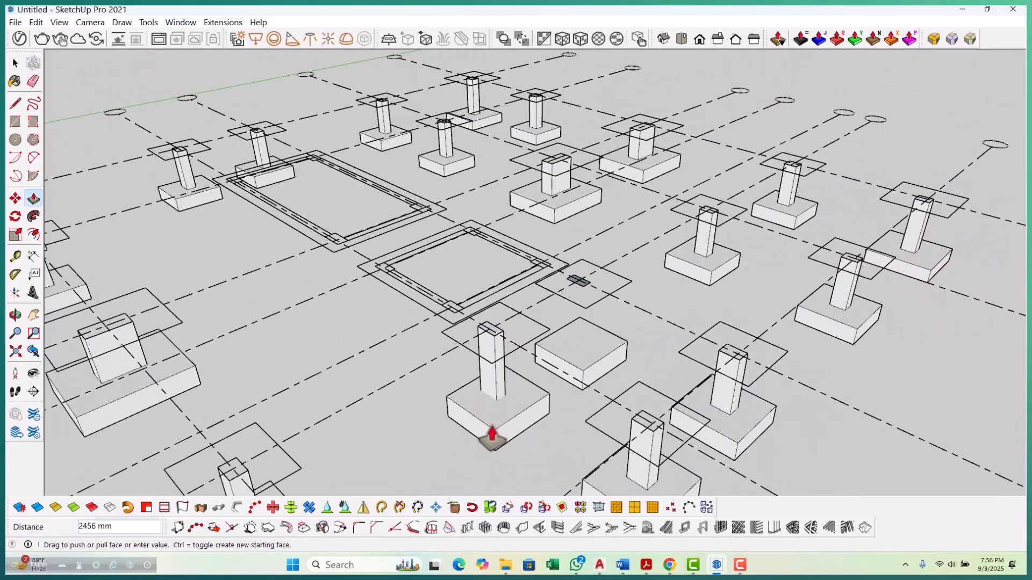
left_click(549, 400)
scroll(484, 475, "down", 1)
scroll(561, 295, "up", 2)
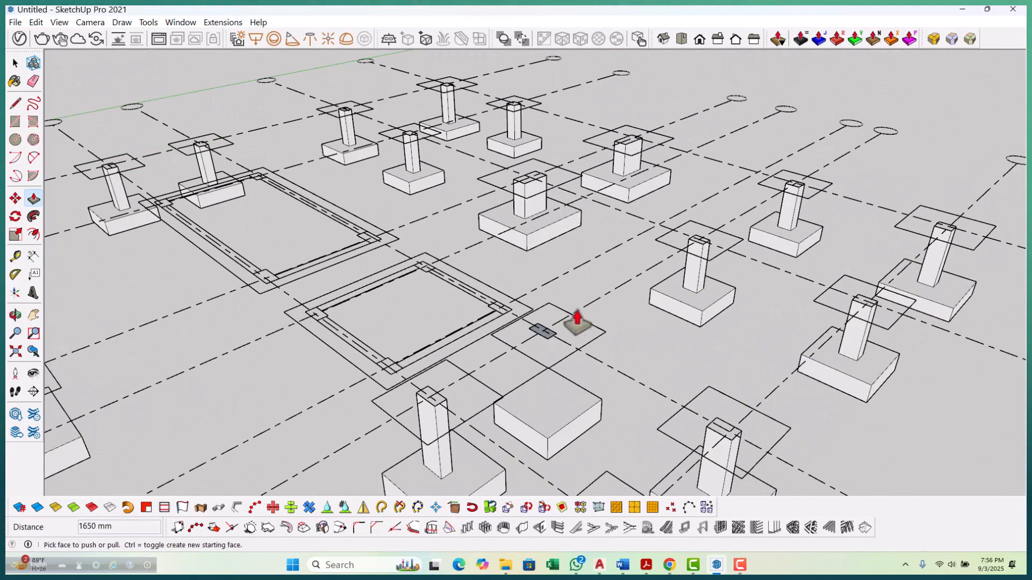
scroll(570, 325, "up", 4)
left_click(534, 359)
scroll(546, 359, "down", 3)
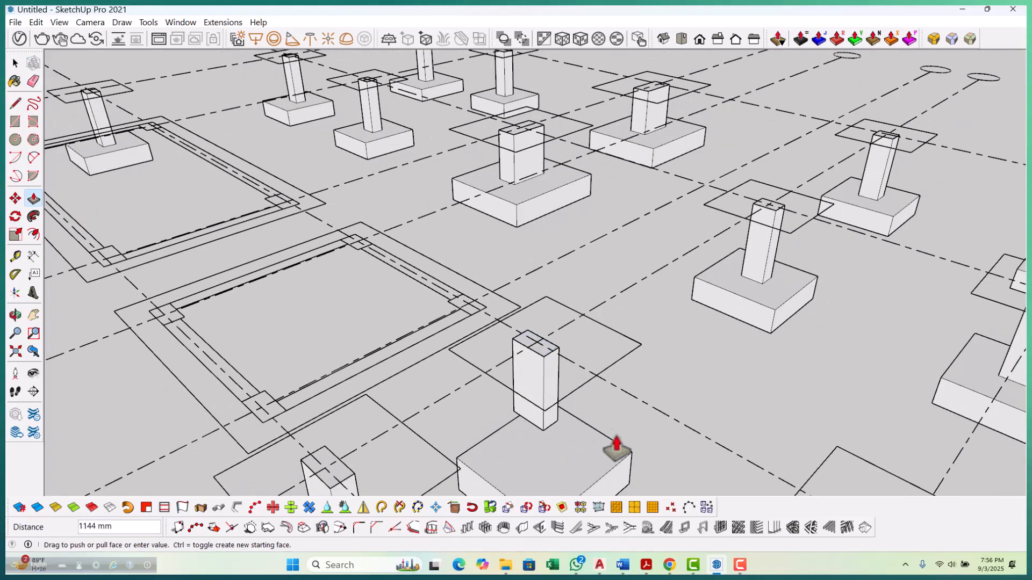
Review the footing schedule's depth, thickness and size values alongside the modelled footings.
scroll(587, 341, "down", 5)
scroll(639, 396, "down", 5)
middle_click_drag(640, 396, 433, 379)
key("space")
scroll(541, 387, "down", 8)
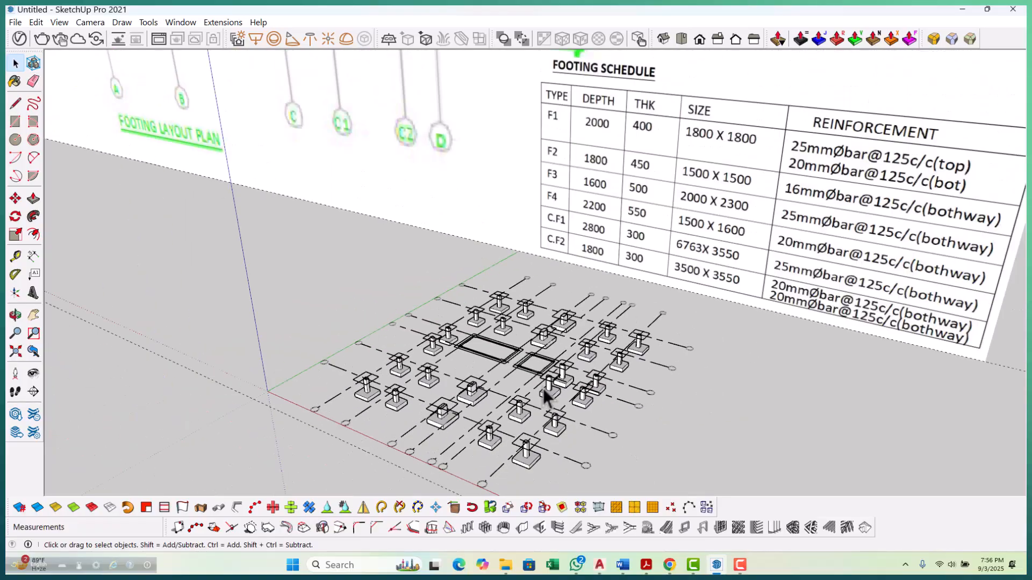
scroll(450, 417, "down", 2)
scroll(560, 337, "up", 3)
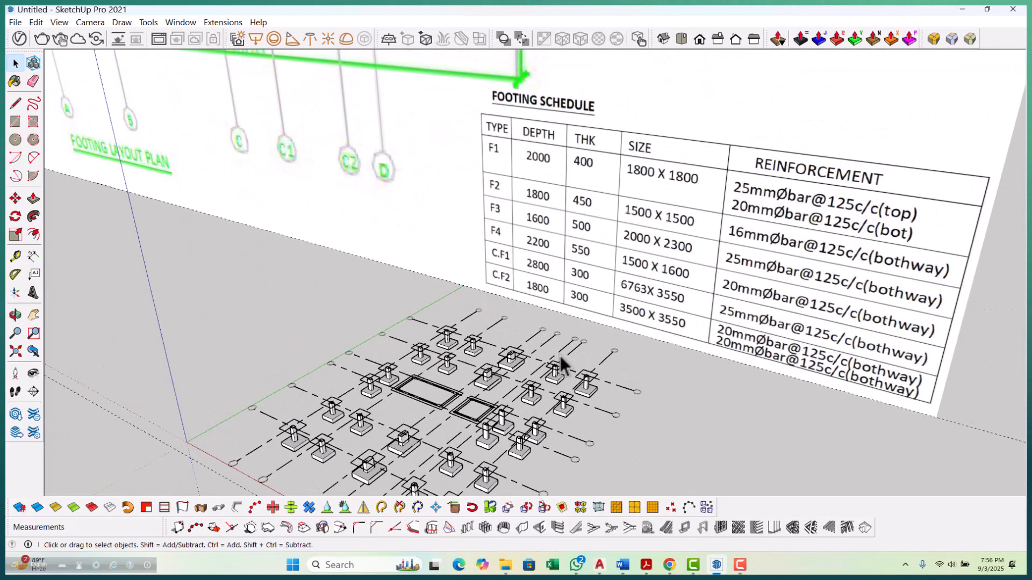
Locate C.F1 and C.F2 on the footing layout plan and check their rows in the footing schedule.
scroll(546, 292, "up", 1)
scroll(497, 434, "down", 6)
scroll(475, 376, "down", 1)
scroll(438, 195, "up", 5)
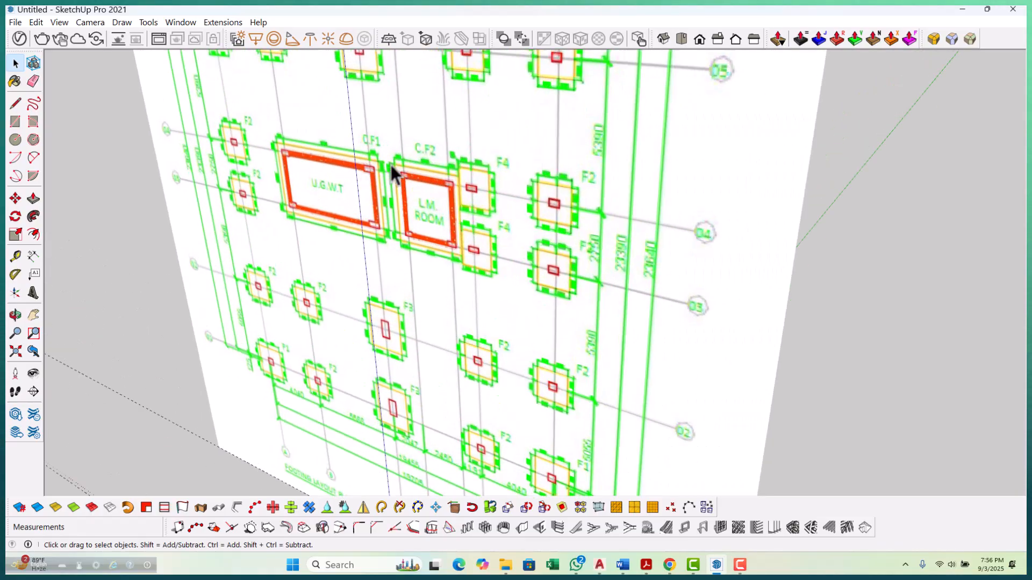
scroll(493, 233, "down", 4)
scroll(527, 433, "up", 6)
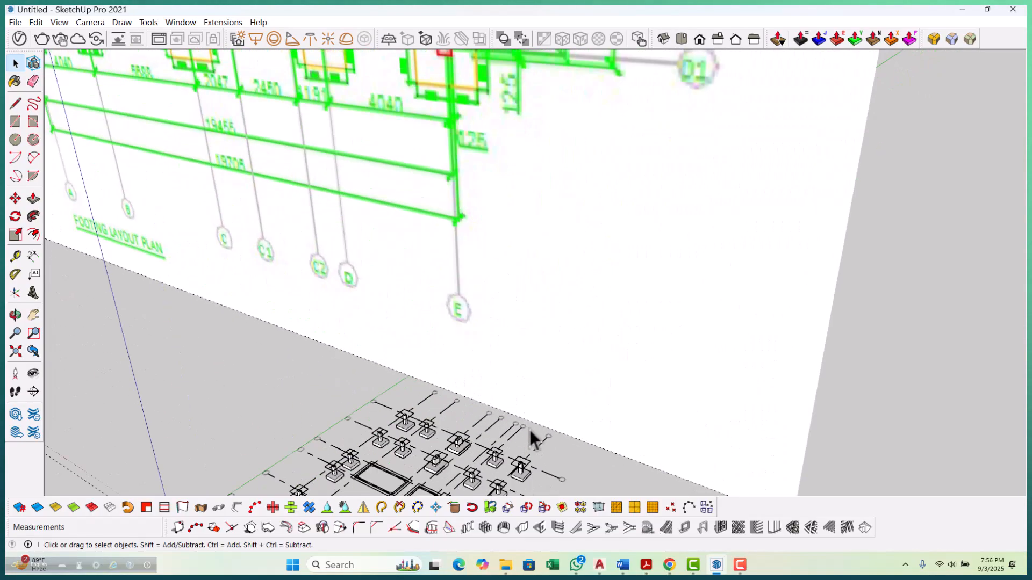
scroll(530, 430, "down", 1)
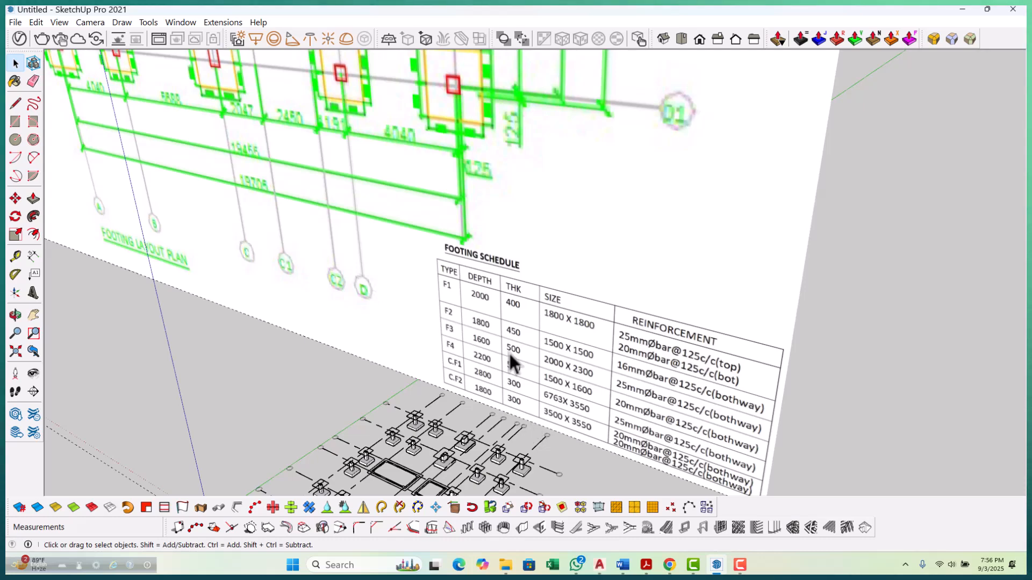
scroll(531, 425, "down", 6)
middle_click_drag(437, 258, 454, 333)
scroll(411, 295, "up", 10)
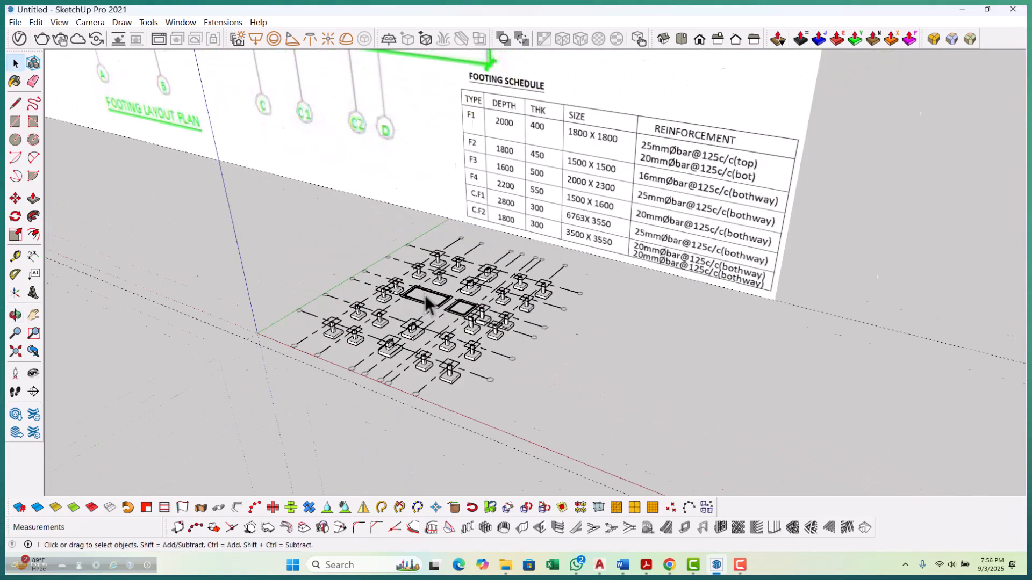
Trace a 6763 × 3550 mm rectangle over the outer C.F1 outline around the underground water tank.
scroll(410, 292, "up", 2)
key("r")
scroll(349, 252, "up", 3)
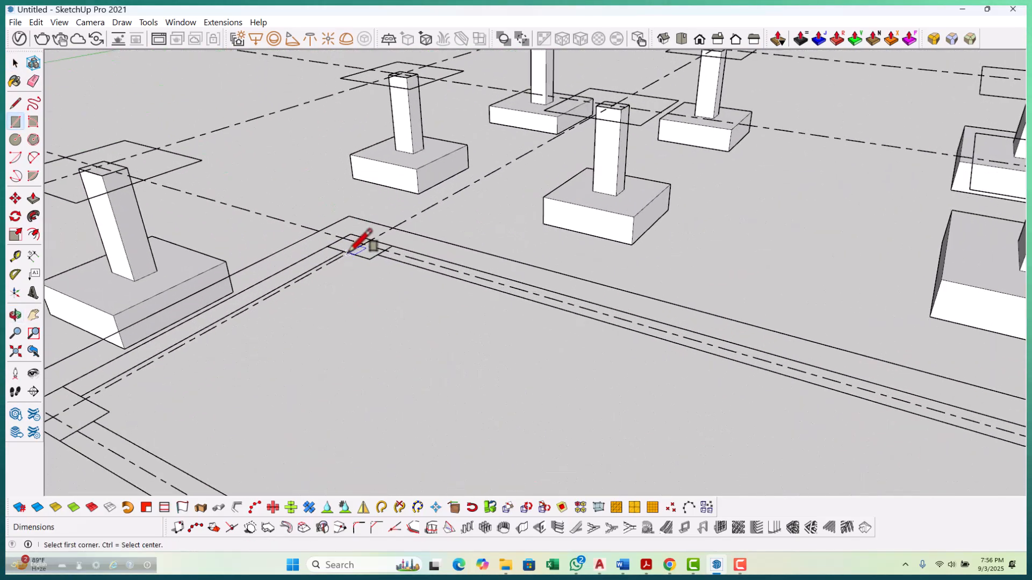
left_click(349, 216)
scroll(380, 195, "down", 5)
scroll(489, 349, "up", 4)
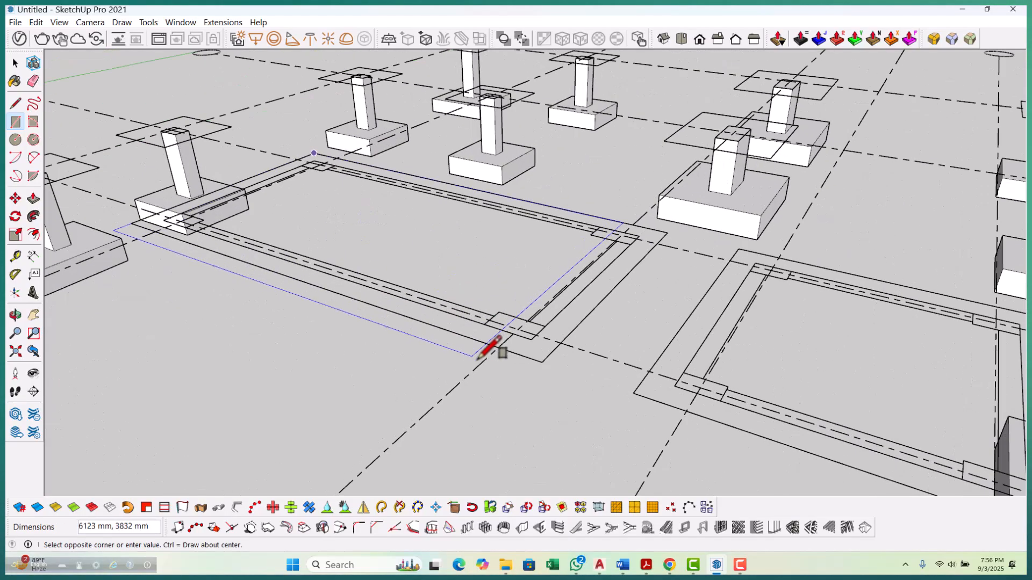
left_click(541, 361)
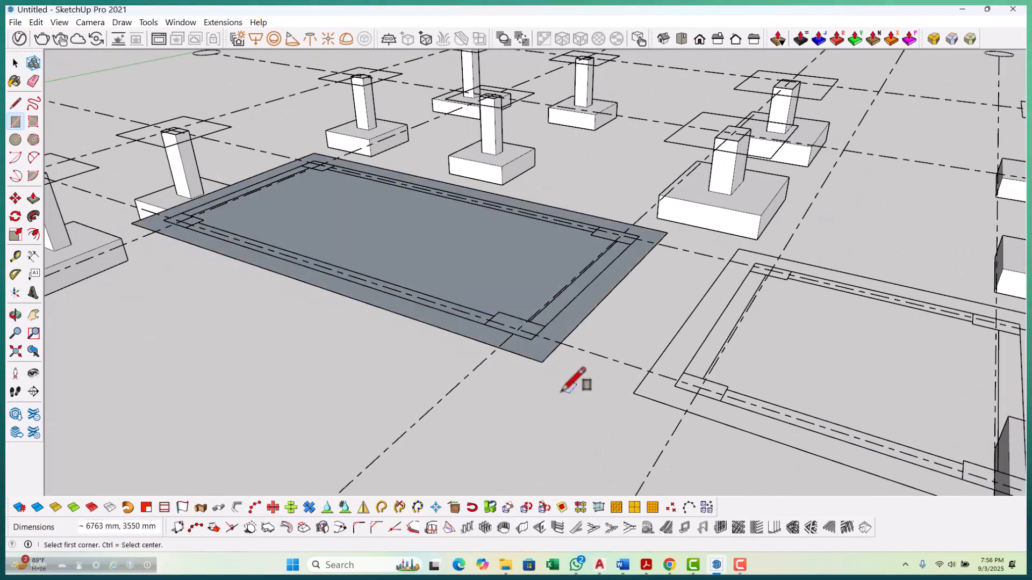
Extrude the C.F1 rectangle 2800 mm downward into a block.
key("p")
left_click(502, 283)
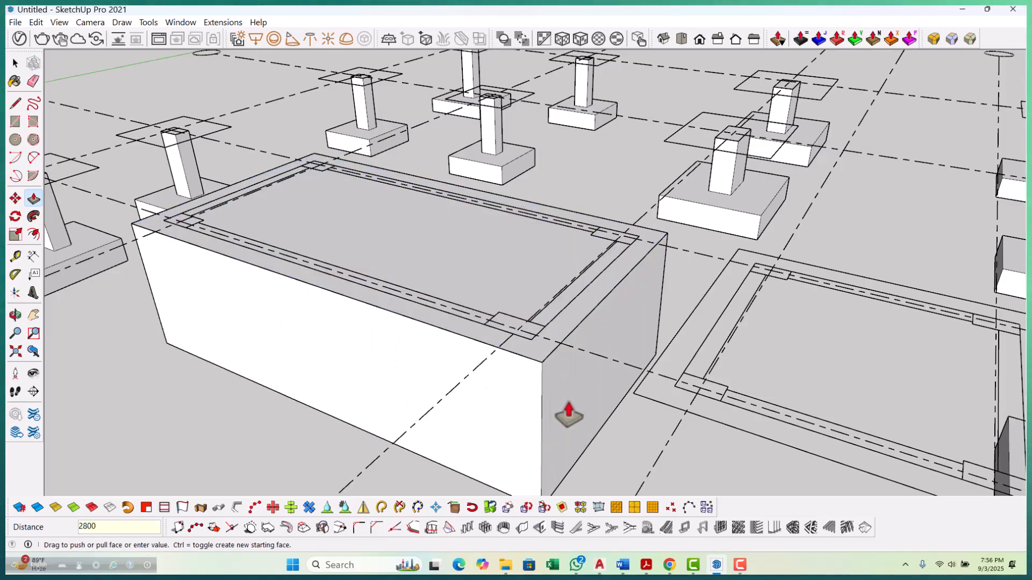
type("2800")
key("Return")
scroll(534, 320, "down", 3)
scroll(508, 280, "up", 3)
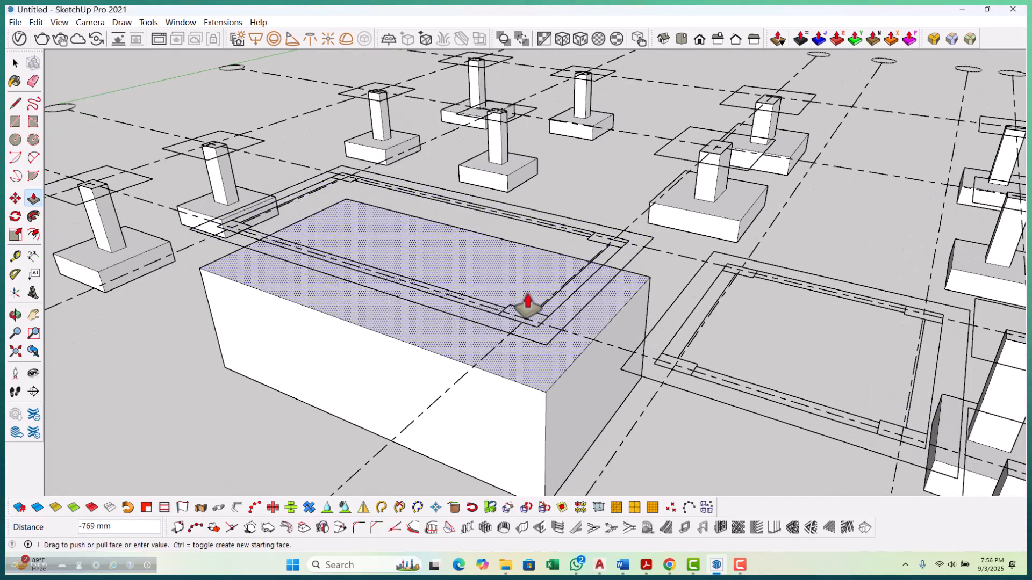
scroll(527, 304, "down", 2)
scroll(524, 299, "up", 2)
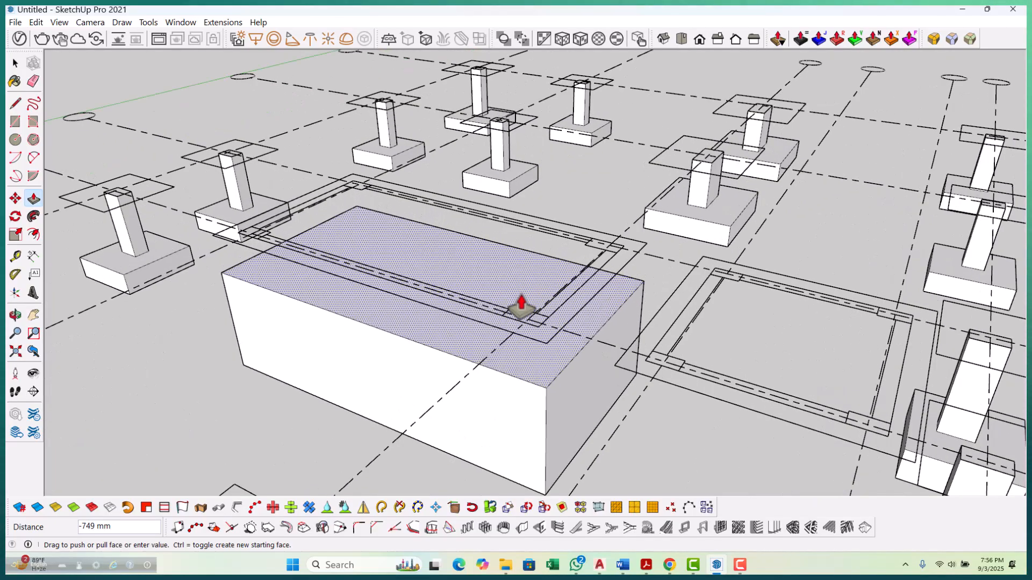
left_click(522, 303)
key("space")
Examine the depth and thickness listed for C.F1 in the footing schedule.
scroll(446, 349, "down", 10)
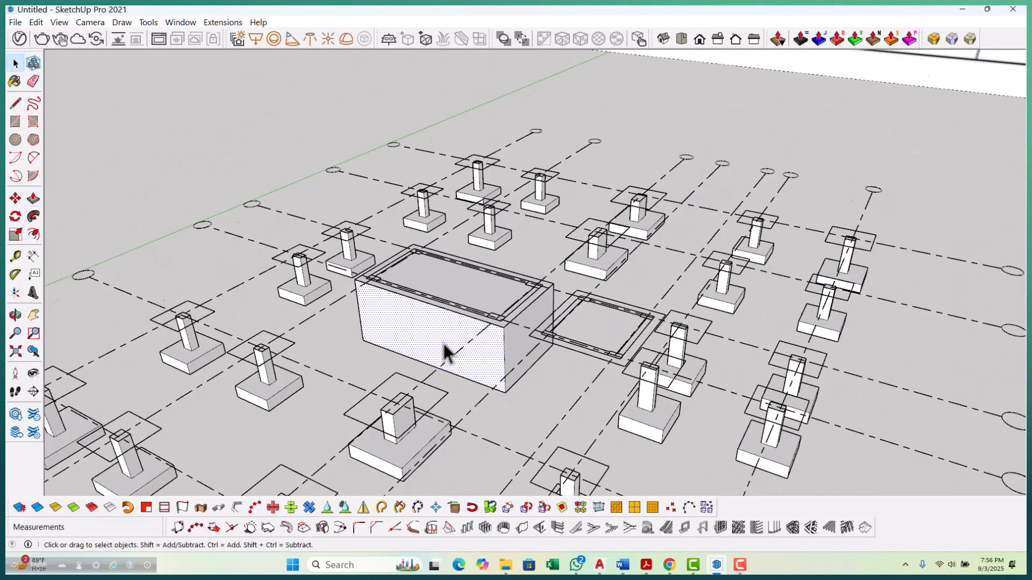
scroll(558, 319, "up", 3)
scroll(552, 355, "down", 4)
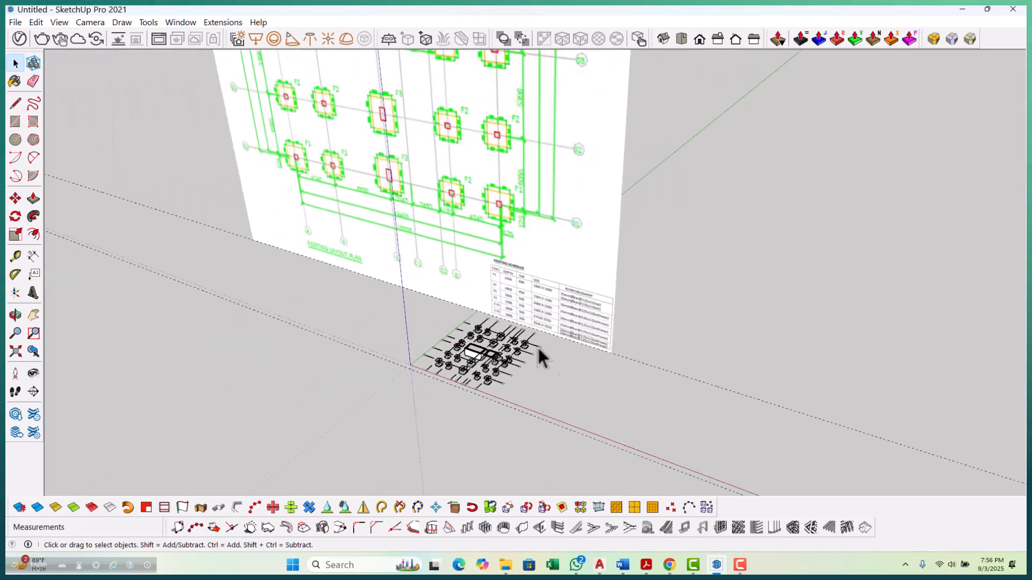
scroll(507, 325, "up", 5)
scroll(504, 325, "up", 4)
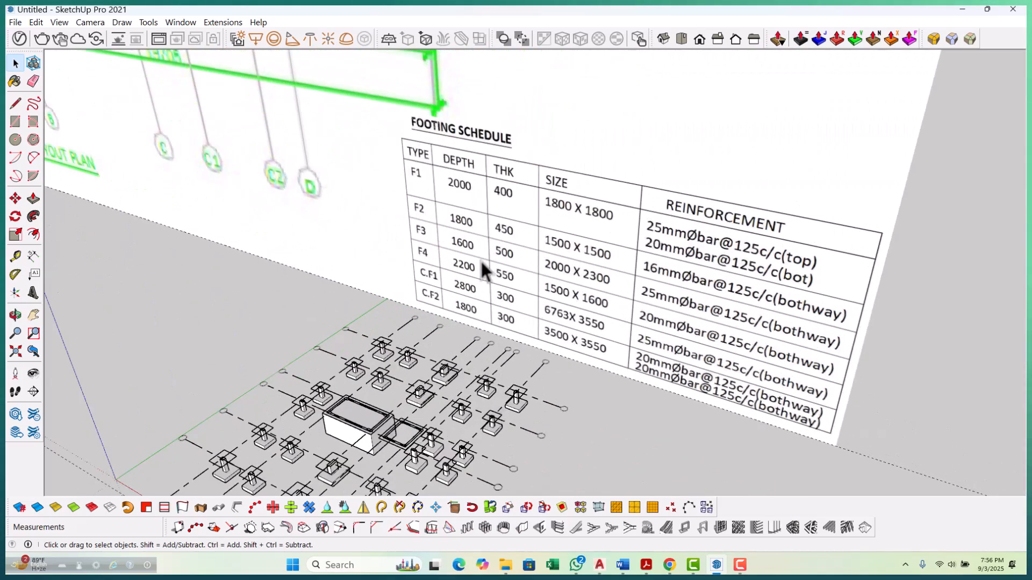
scroll(465, 317, "down", 5)
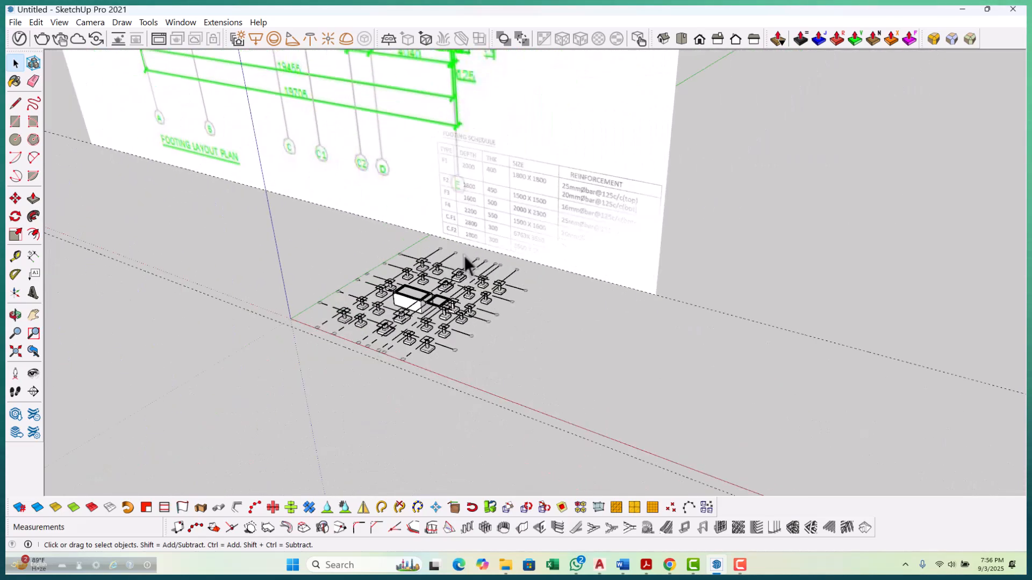
scroll(414, 322, "up", 6)
scroll(424, 296, "down", 1)
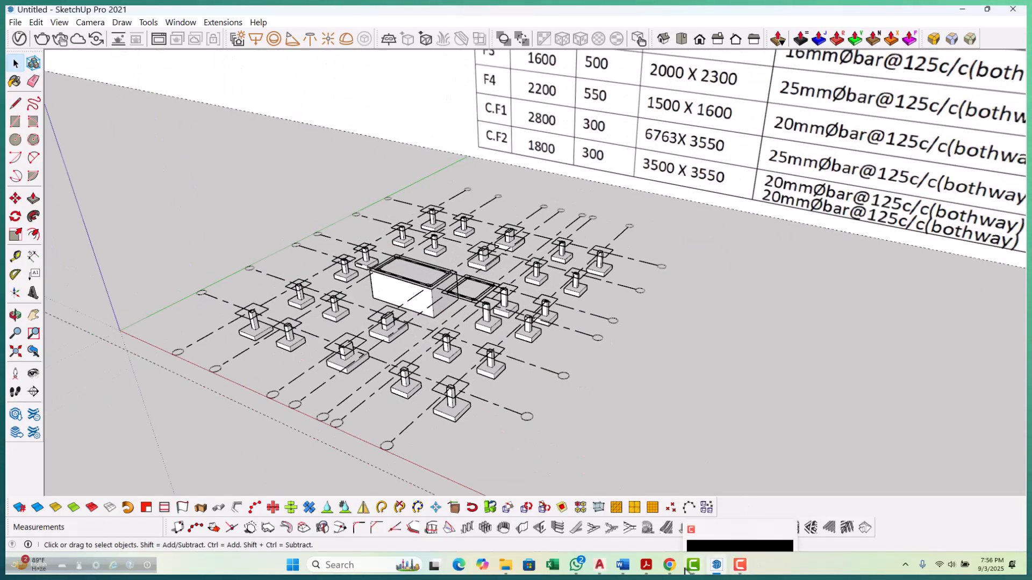
Switch to the 2025 BATCH 01 STRUCTURE drawing in AutoCAD and examine the layers beneath the U.G.W.T slab in section.
mouse_move(601, 565)
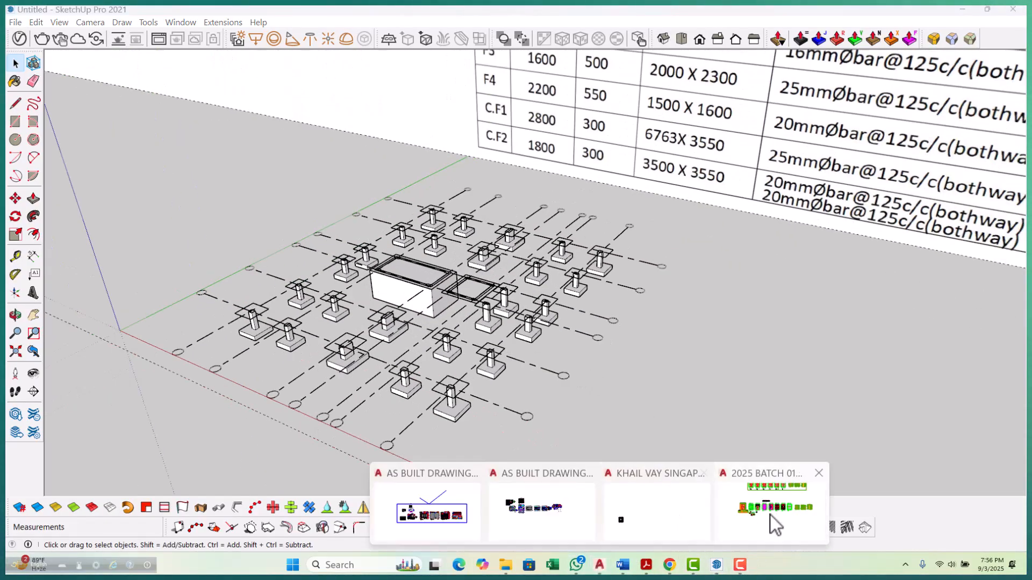
left_click(769, 515)
scroll(554, 176, "down", 8)
scroll(580, 231, "up", 10)
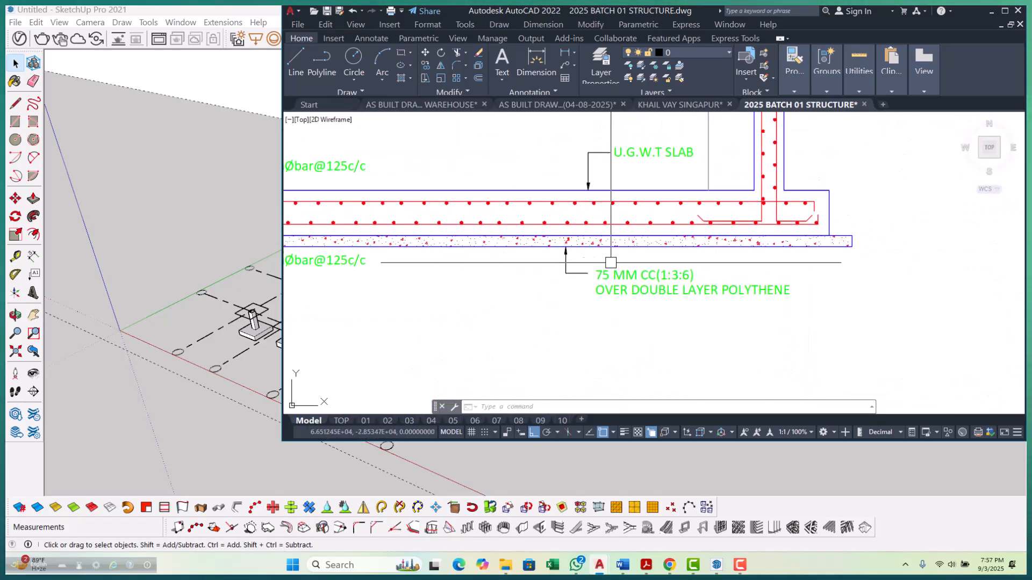
scroll(588, 263, "up", 6)
scroll(615, 350, "down", 6)
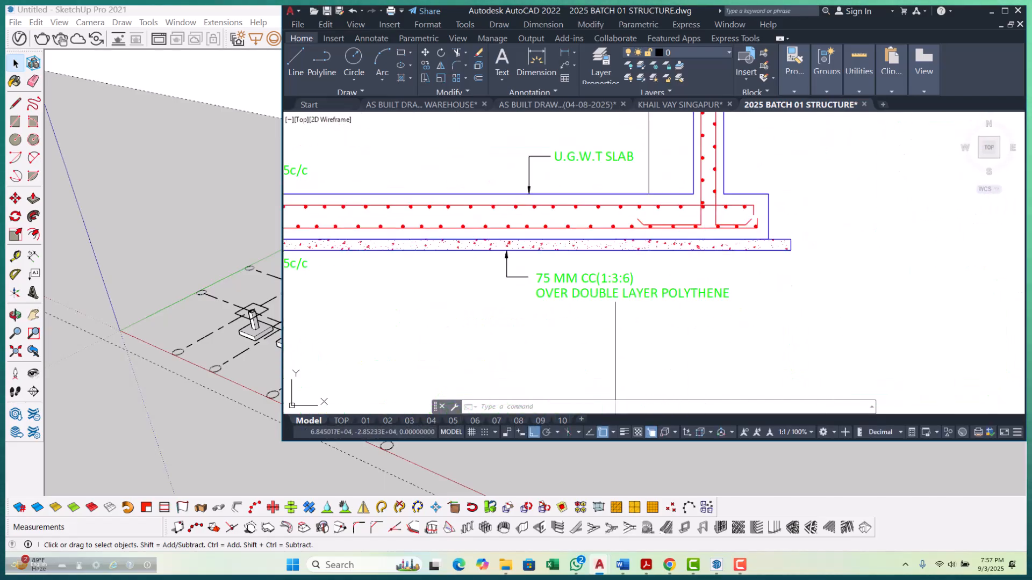
left_click(992, 10)
scroll(493, 285, "up", 3)
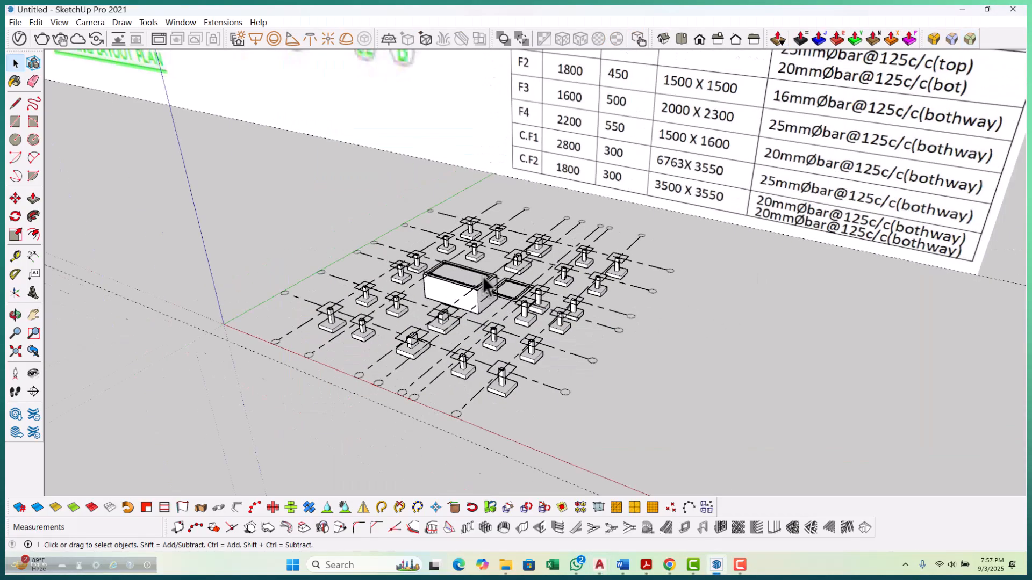
scroll(493, 285, "up", 6)
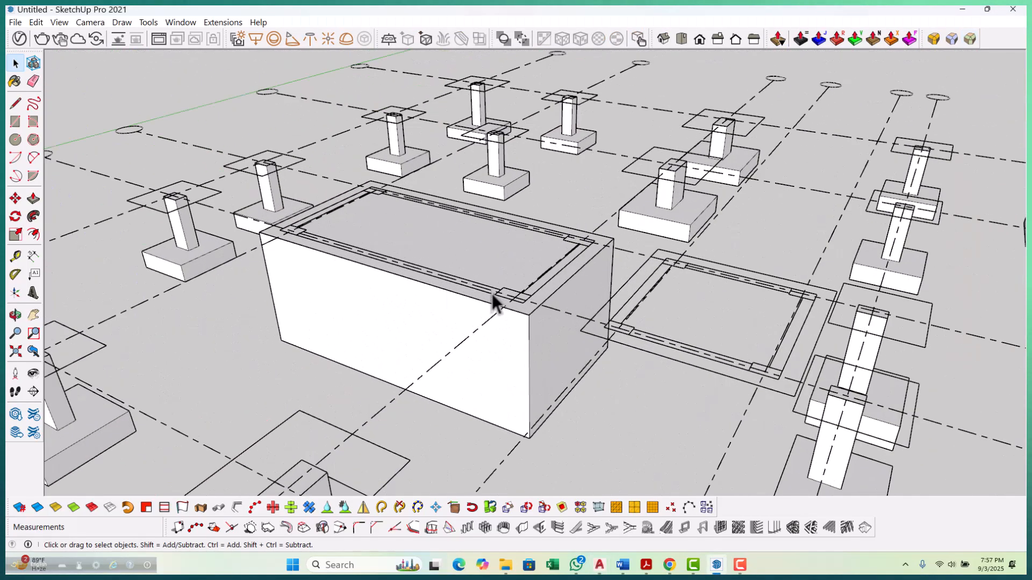
scroll(490, 304, "up", 1)
key("p")
left_click(518, 287)
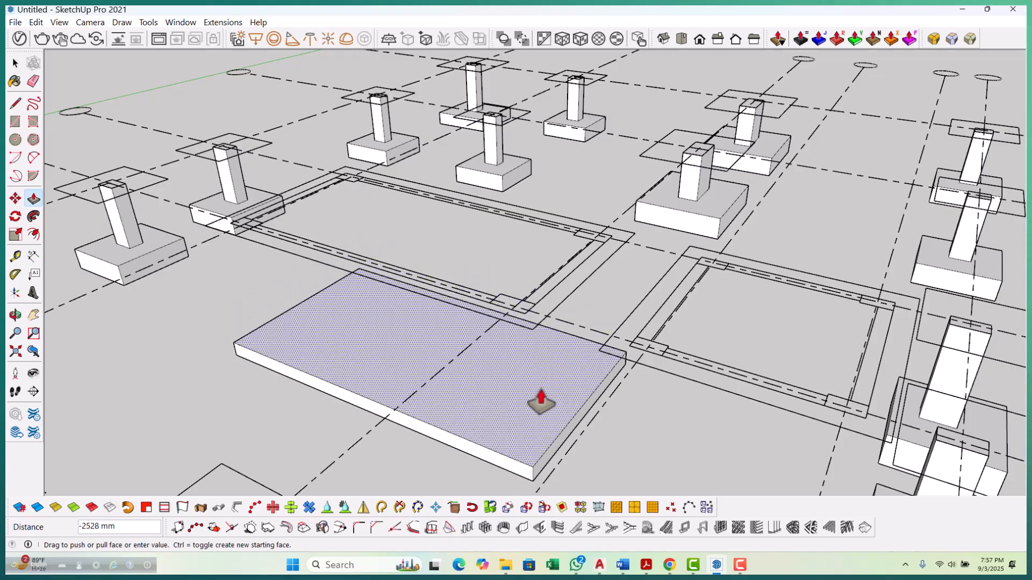
scroll(505, 317, "down", 2)
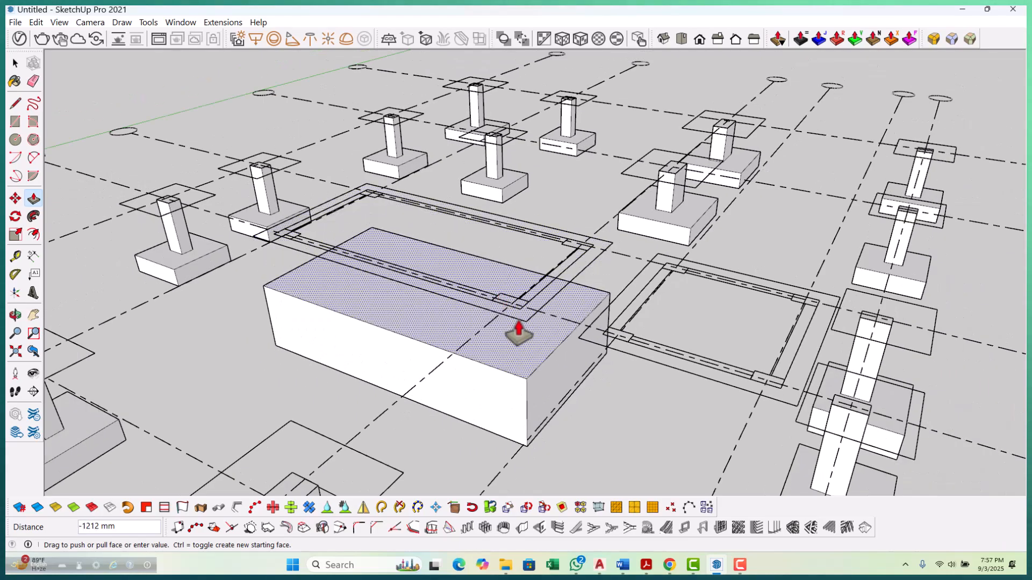
left_click(517, 354)
Place a guide 75 mm above the bottom edge on the long front face of the C.F1 block.
scroll(500, 430, "up", 4)
key("t")
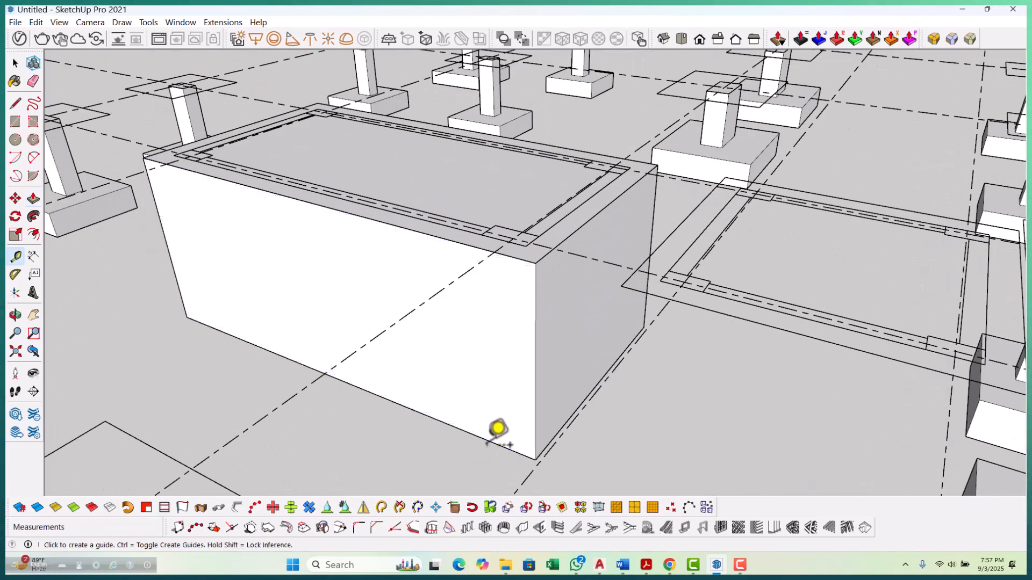
scroll(494, 430, "up", 2)
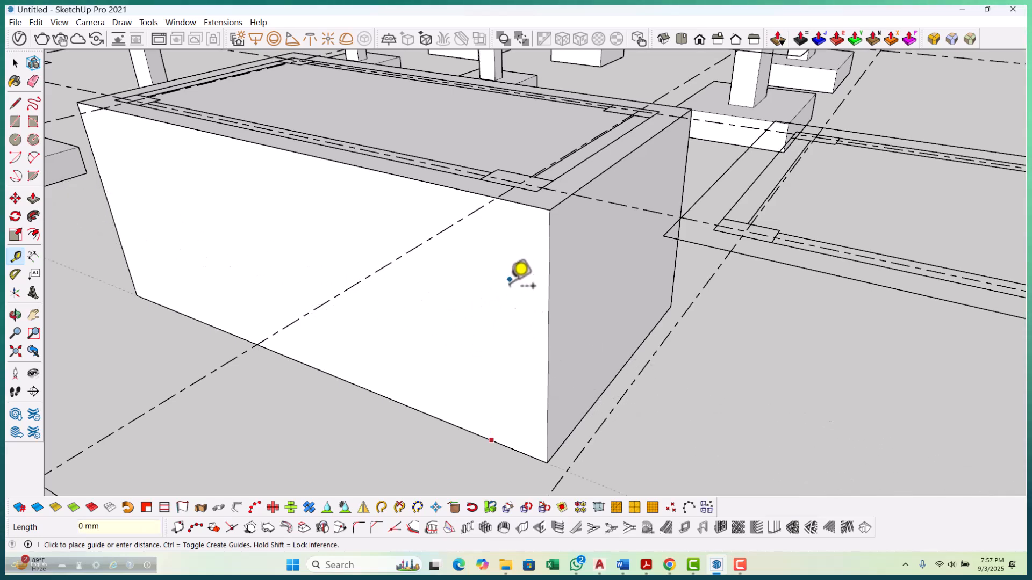
key("Escape")
left_click(460, 428)
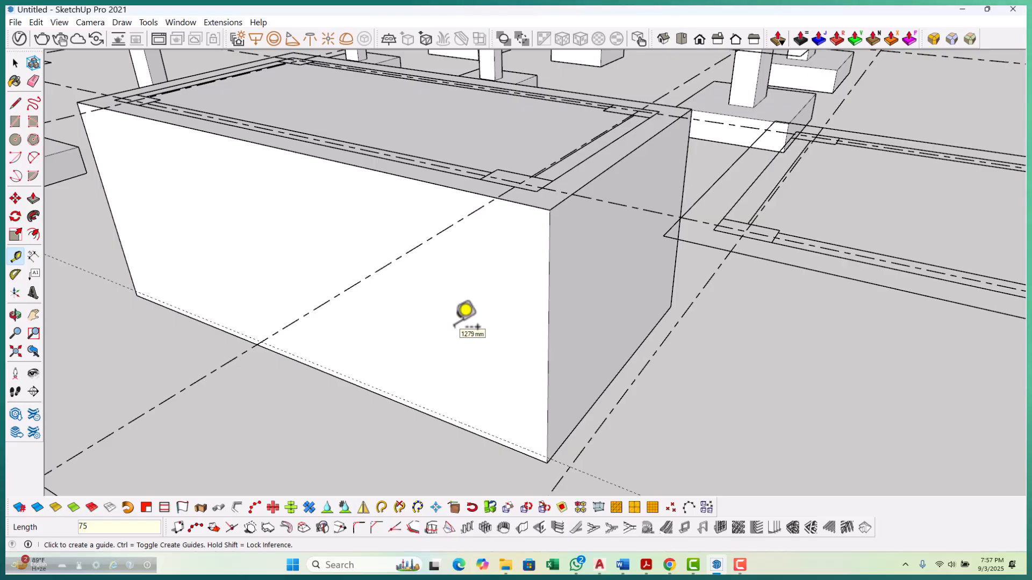
Push the C.F1 block's top face down to the guide and make the remaining thin slab a group.
left_click(460, 134)
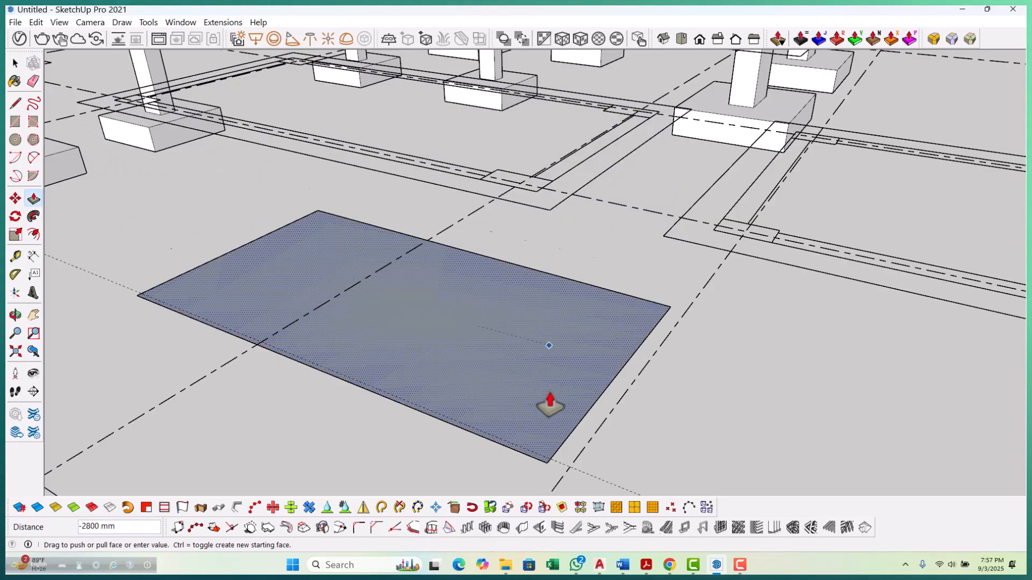
left_click(587, 483)
key("space")
left_click(498, 376)
right_click(497, 372)
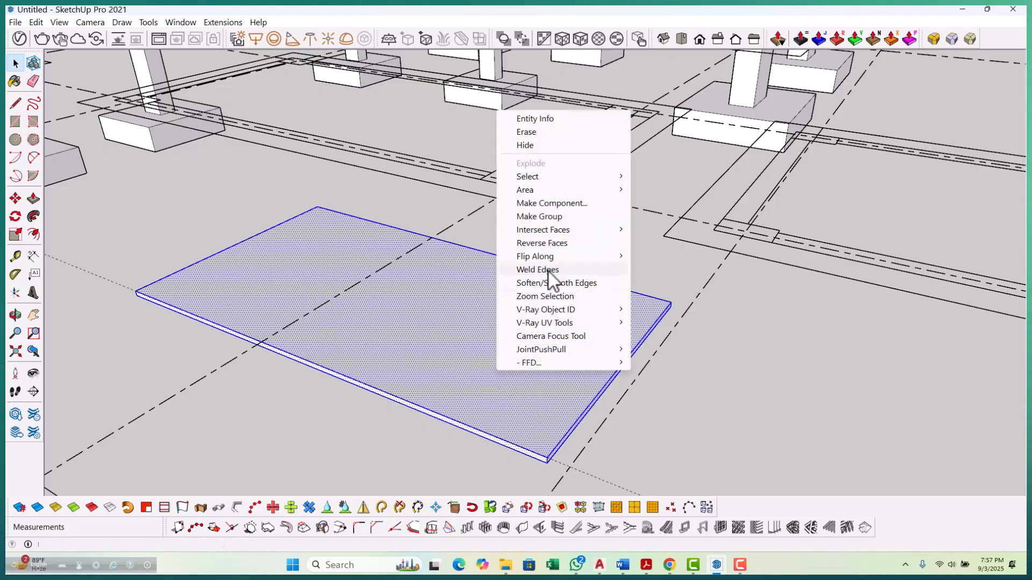
left_click(555, 223)
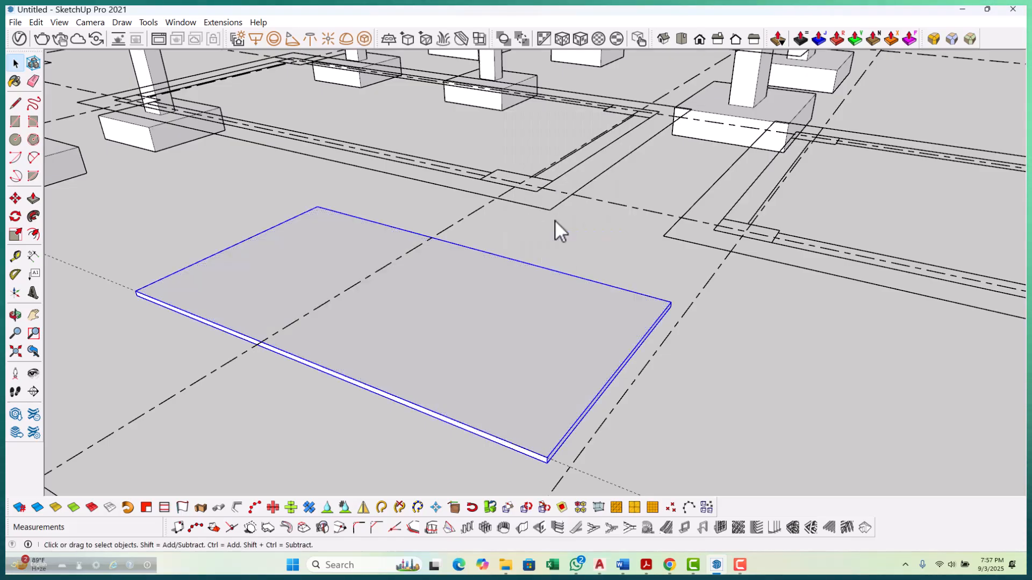
left_click(731, 409)
Trace a second 6763 × 3550 mm rectangle over the outer C.F1 outline above the grouped slab.
scroll(557, 376, "down", 2)
middle_click_drag(485, 391, 421, 320)
scroll(484, 386, "down", 3)
key("r")
scroll(423, 251, "up", 3)
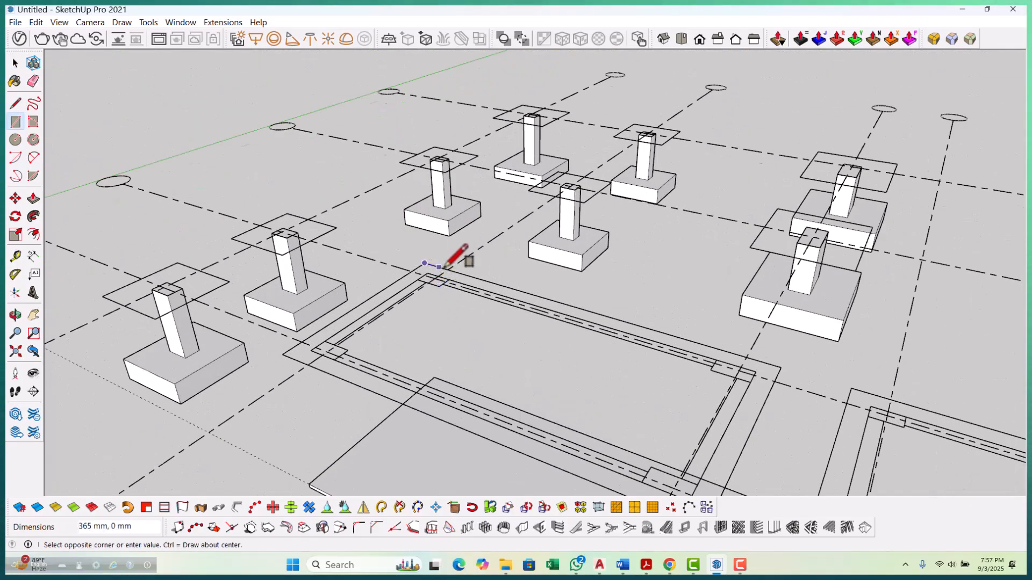
scroll(436, 266, "down", 1)
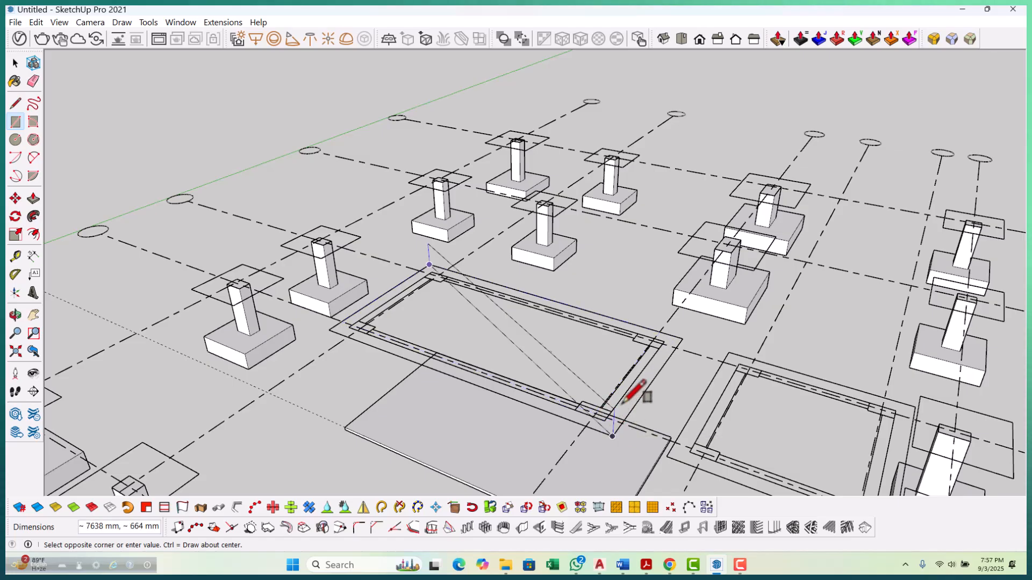
scroll(452, 271, "up", 4)
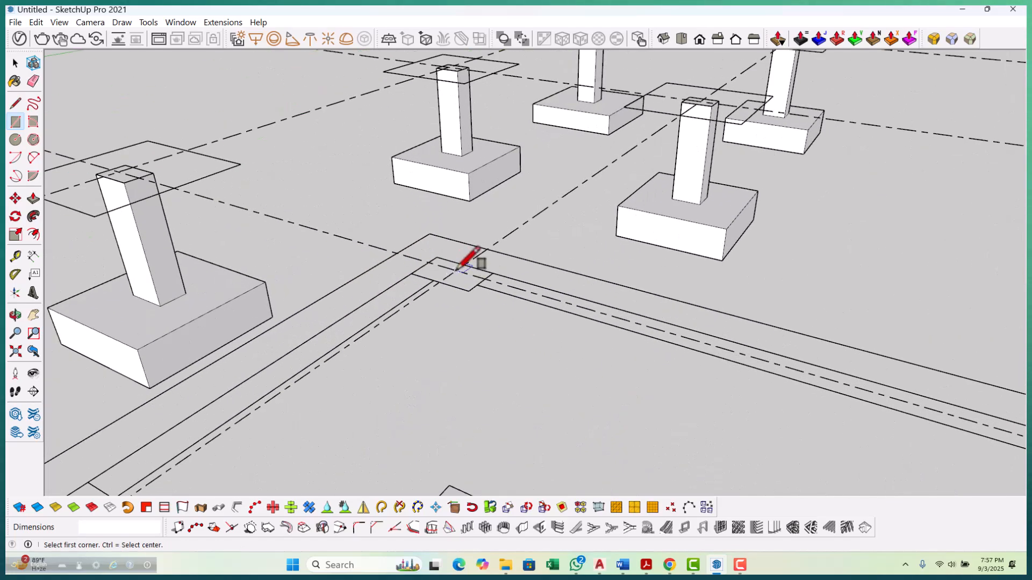
scroll(455, 270, "down", 4)
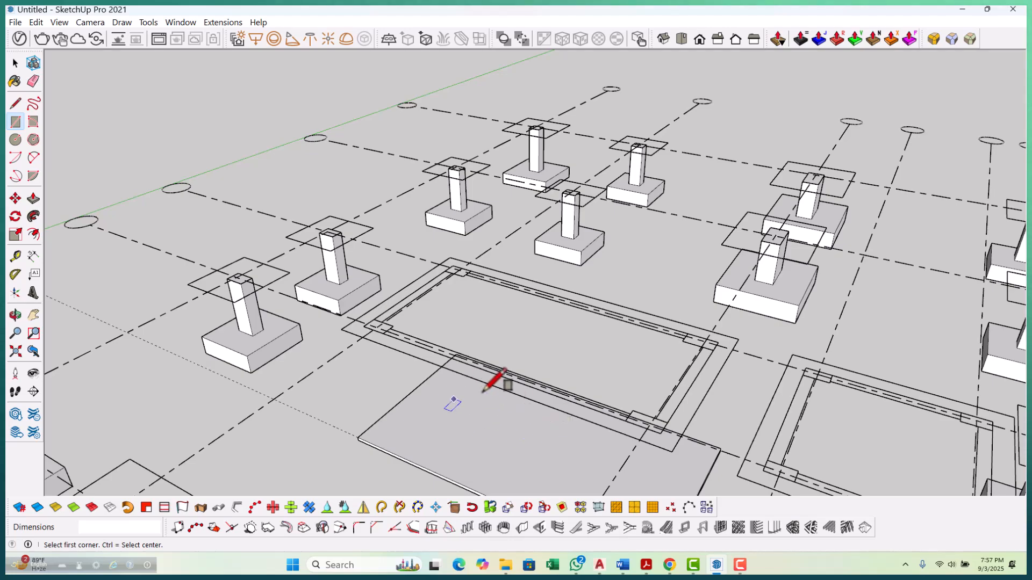
scroll(376, 438, "down", 2)
scroll(460, 257, "up", 4)
scroll(457, 252, "down", 3)
scroll(682, 453, "up", 1)
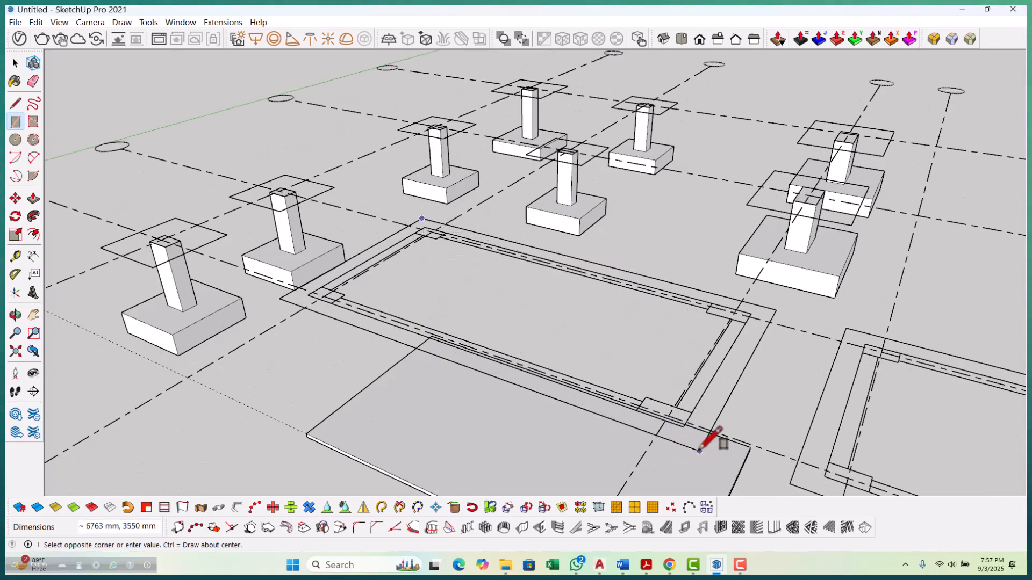
left_click(699, 451)
Switch to the 2025 BATCH 01 STRUCTURE drawing in AutoCAD and examine the U.G.W.T layout plan's outline and edge dimensions.
scroll(422, 302, "down", 10)
key("space")
scroll(410, 326, "down", 10)
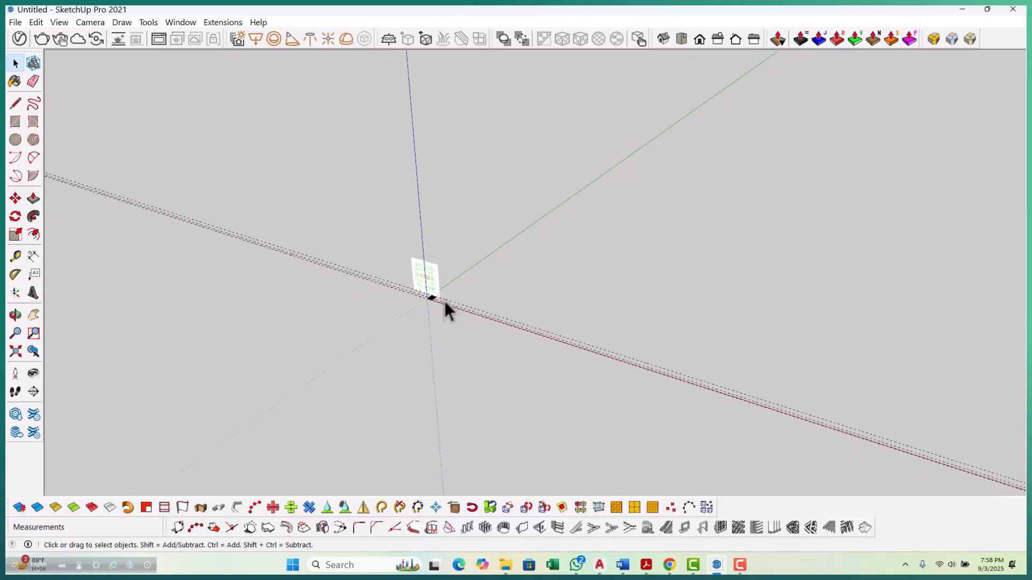
mouse_move(604, 563)
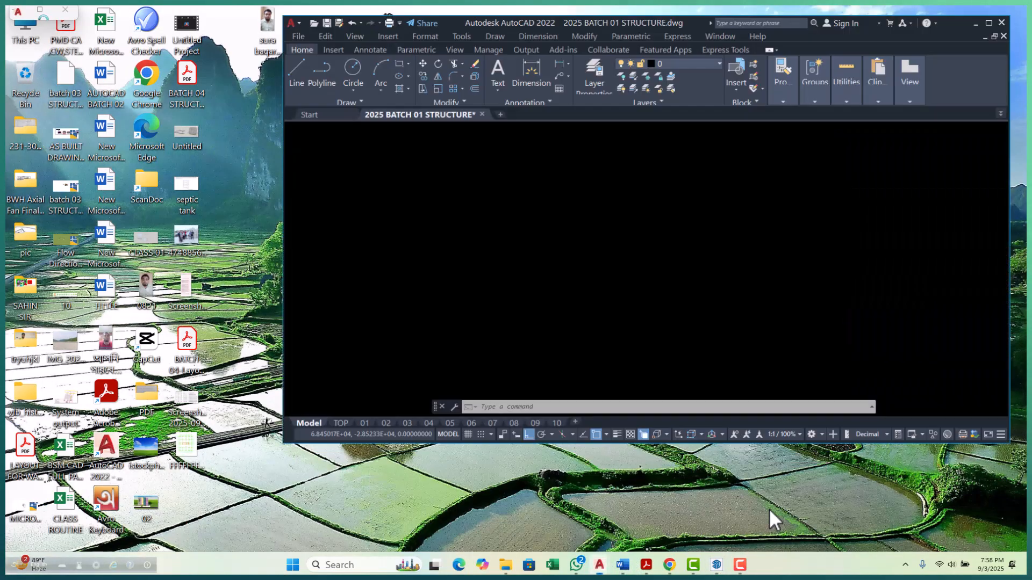
left_click(769, 509)
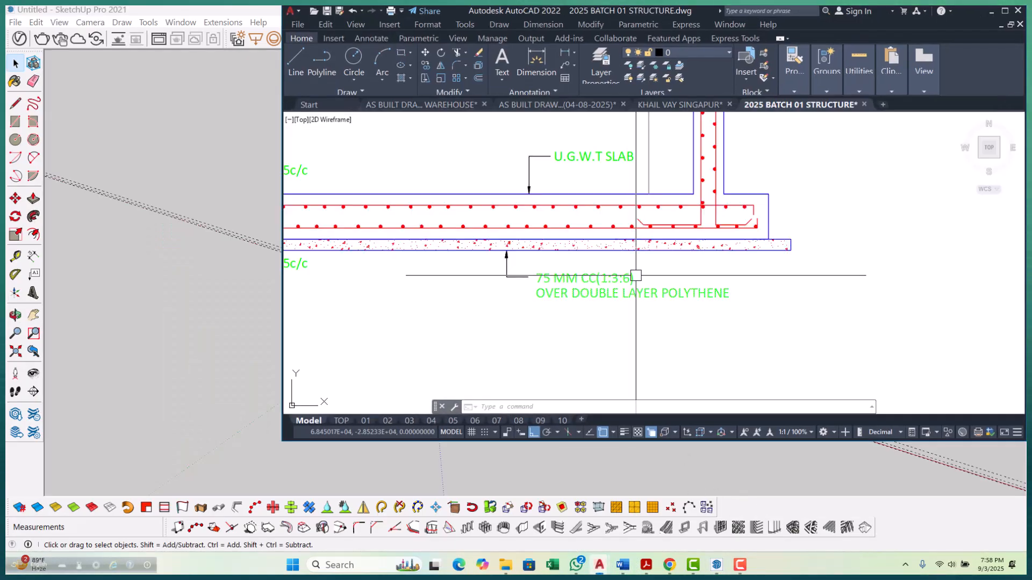
scroll(678, 271, "down", 10)
middle_click_drag(698, 290, 694, 315)
scroll(638, 154, "up", 6)
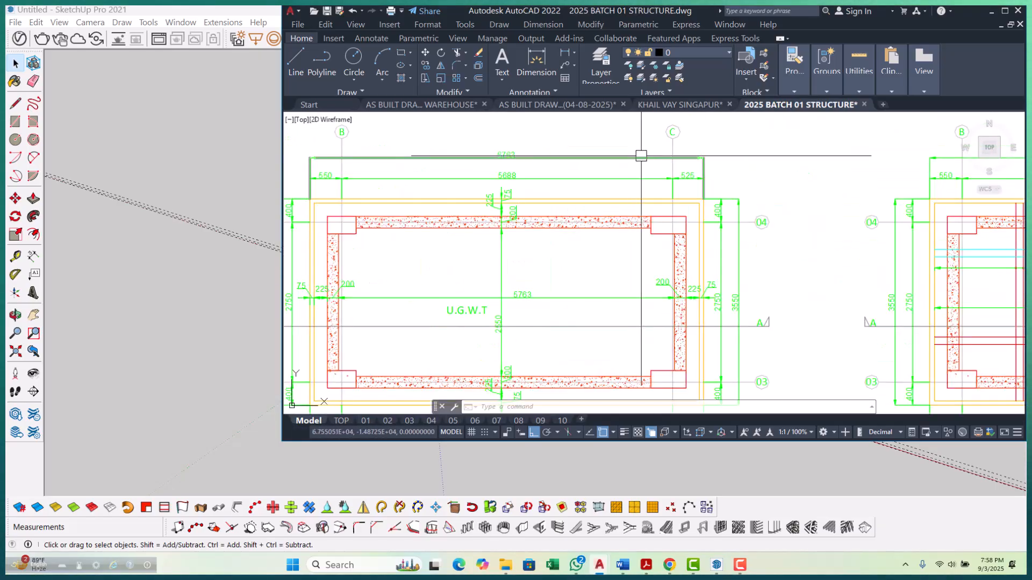
scroll(628, 191, "down", 3)
scroll(548, 221, "down", 4)
scroll(553, 288, "up", 4)
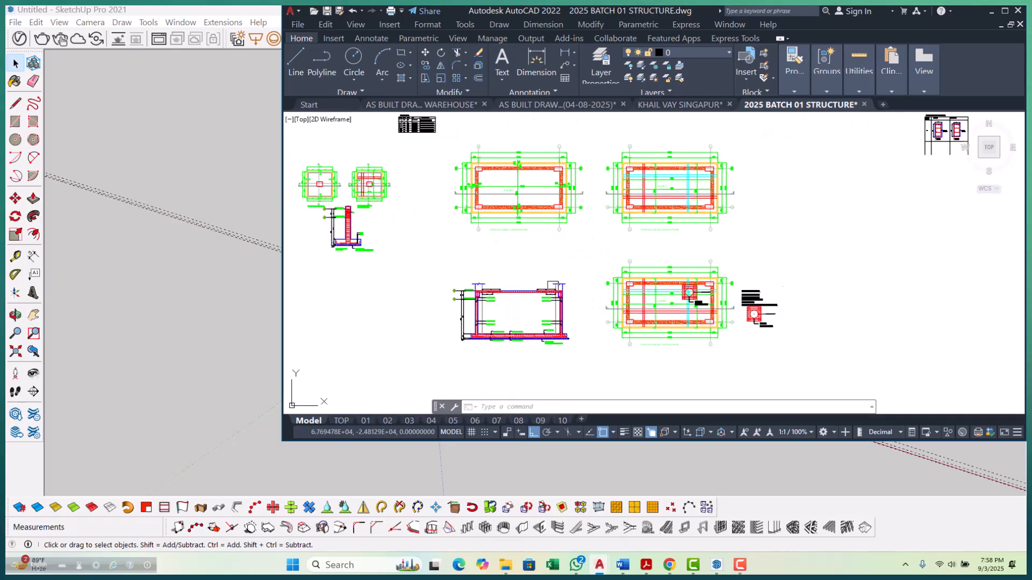
Draw a vertical construction line through the outer edge of the U.G.W.T layout plan so it crosses the section below.
scroll(552, 292, "down", 5)
scroll(545, 258, "up", 2)
type("xl")
key("Return")
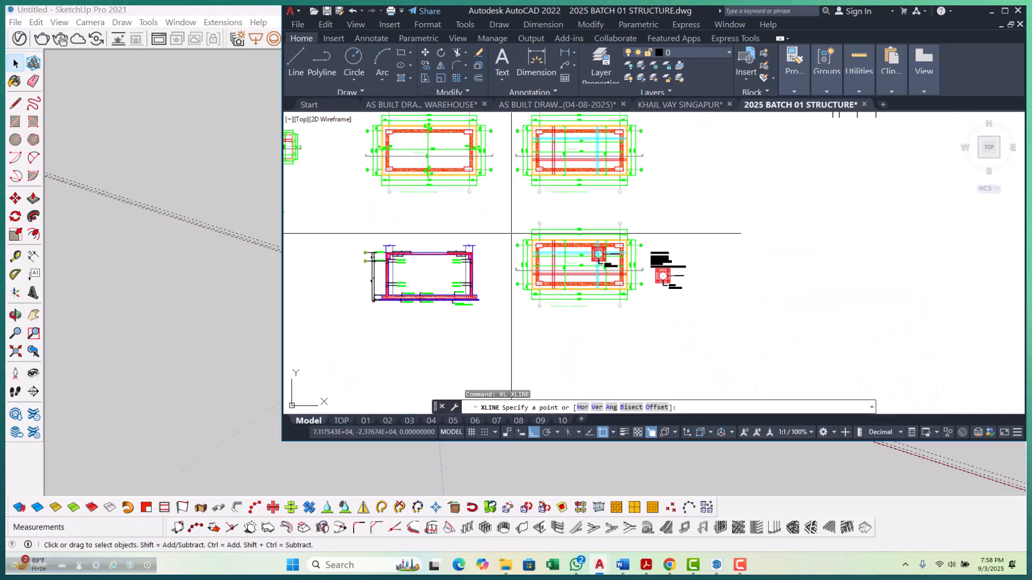
type("v")
key("Return")
scroll(511, 233, "up", 6)
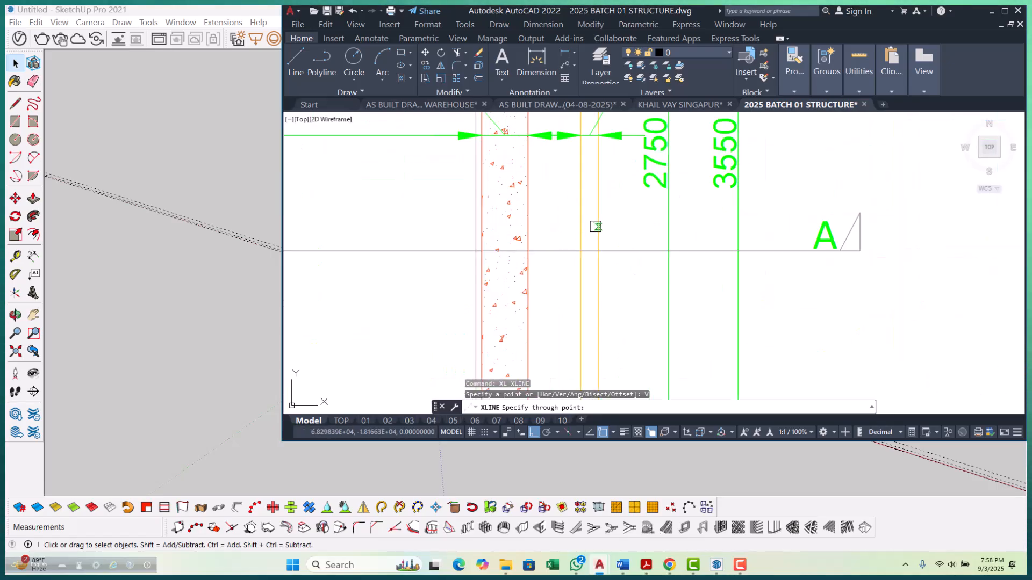
scroll(585, 177, "down", 6)
scroll(585, 342, "up", 6)
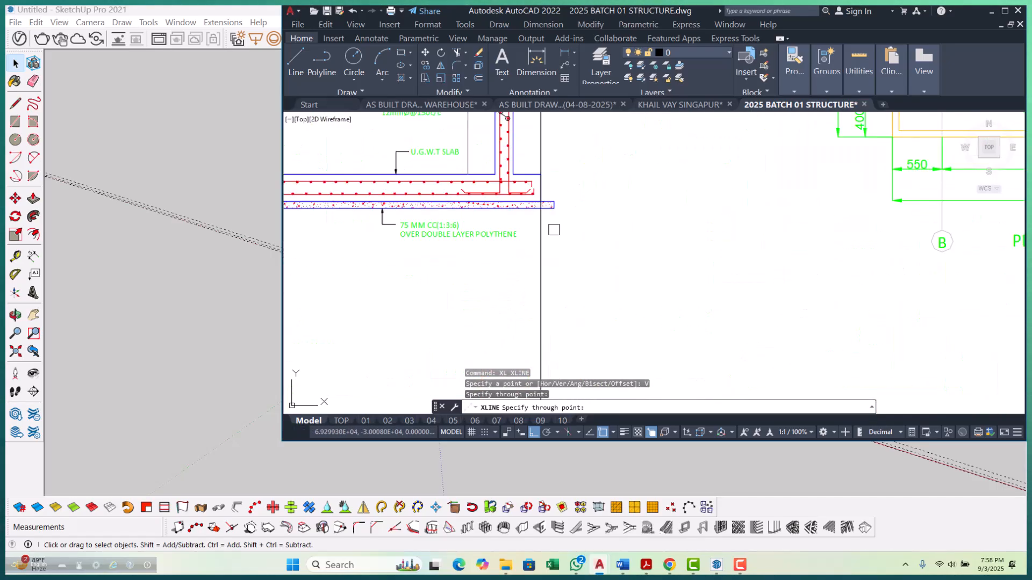
scroll(568, 224, "up", 2)
key("Escape")
key("Escape")
key("Escape")
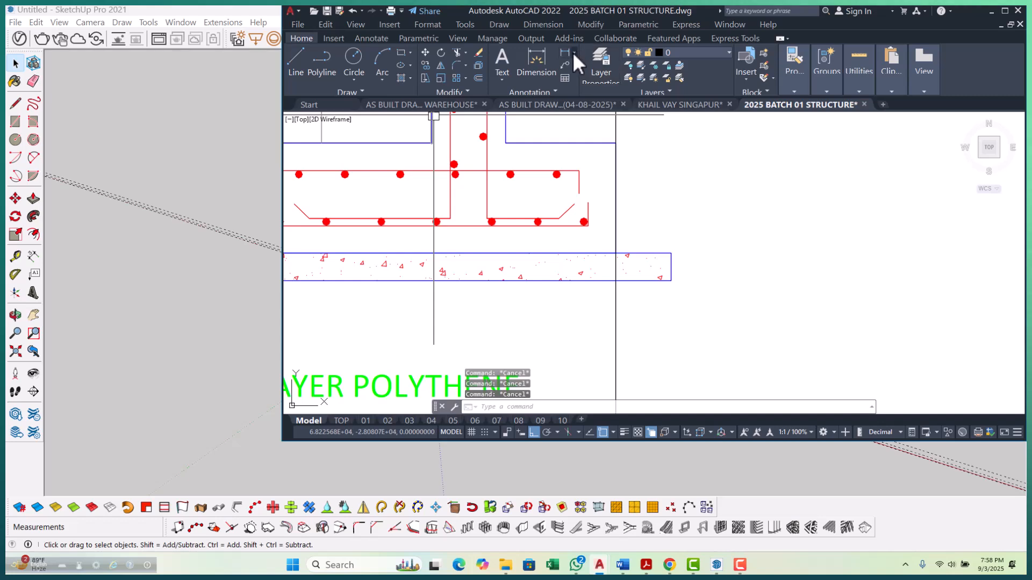
Measure how far the CC layer projects beyond the U.G.W.T slab edge in the section, without placing a dimension.
left_click(565, 52)
left_click(616, 253)
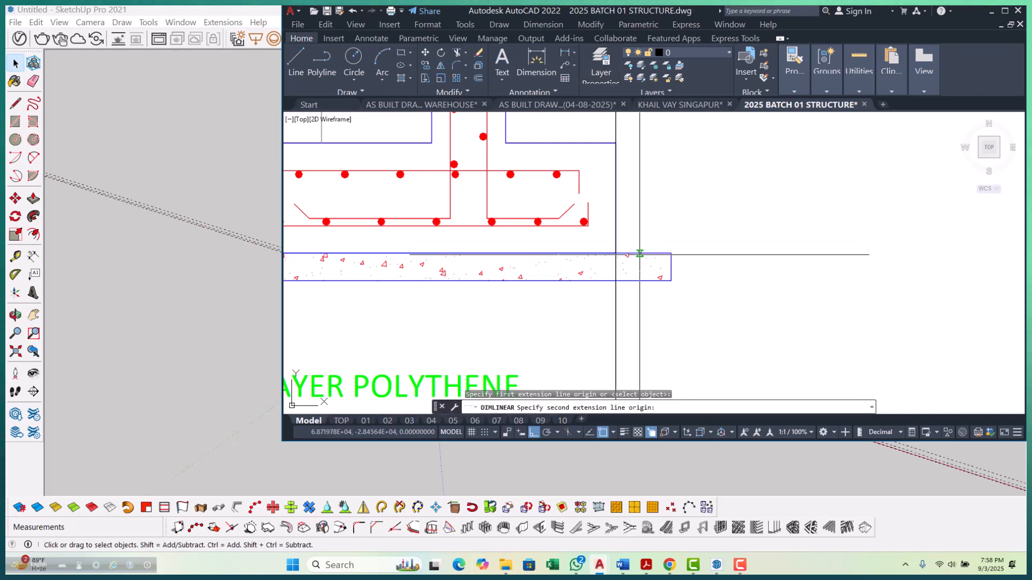
left_click(670, 253)
scroll(634, 300, "down", 3)
key("Escape")
key("Escape")
key("Escape")
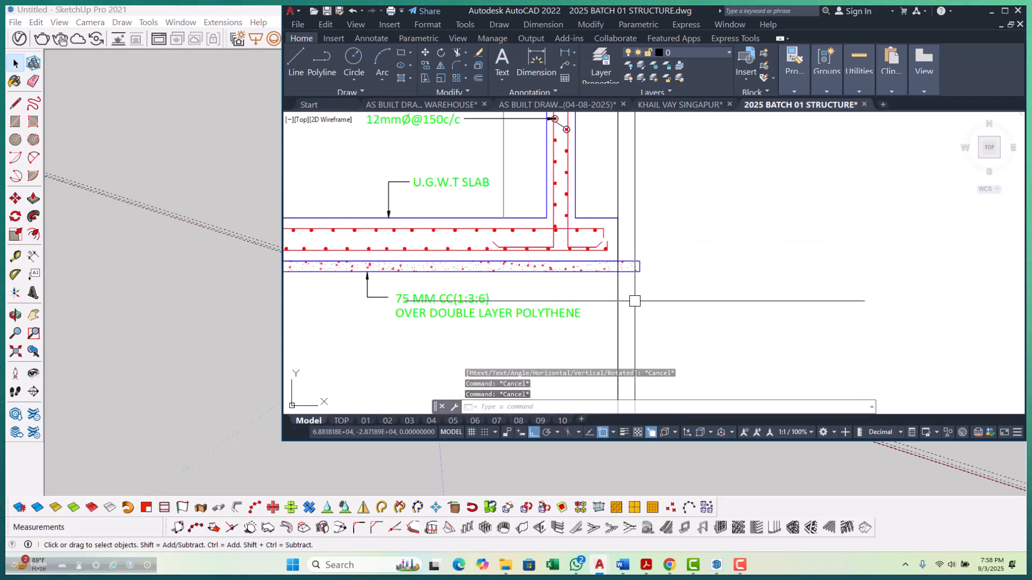
Erase the vertical construction line at the U.G.W.T slab edge.
left_click(620, 260)
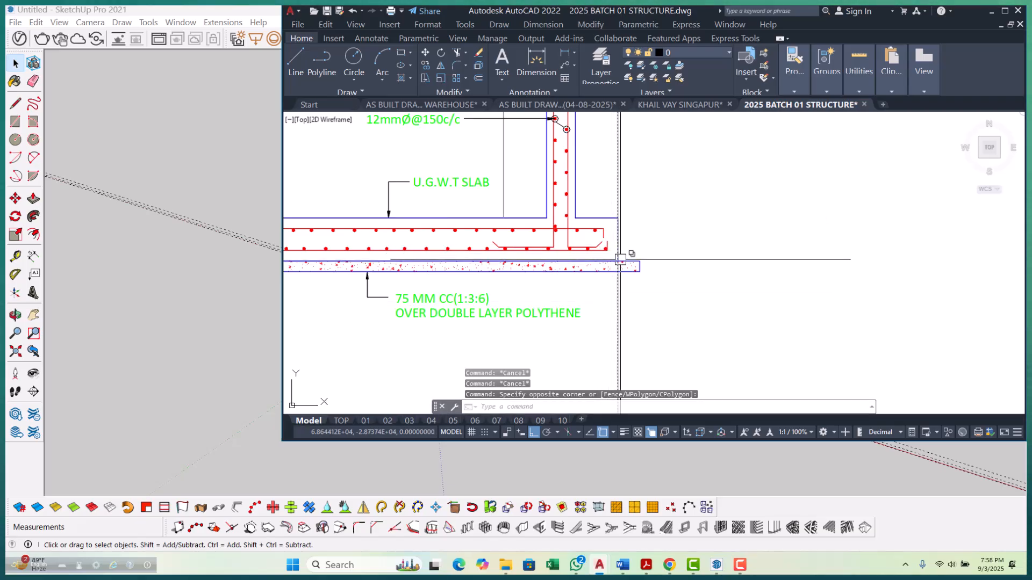
scroll(620, 259, "down", 5)
left_click(634, 390)
type("E")
key("Return")
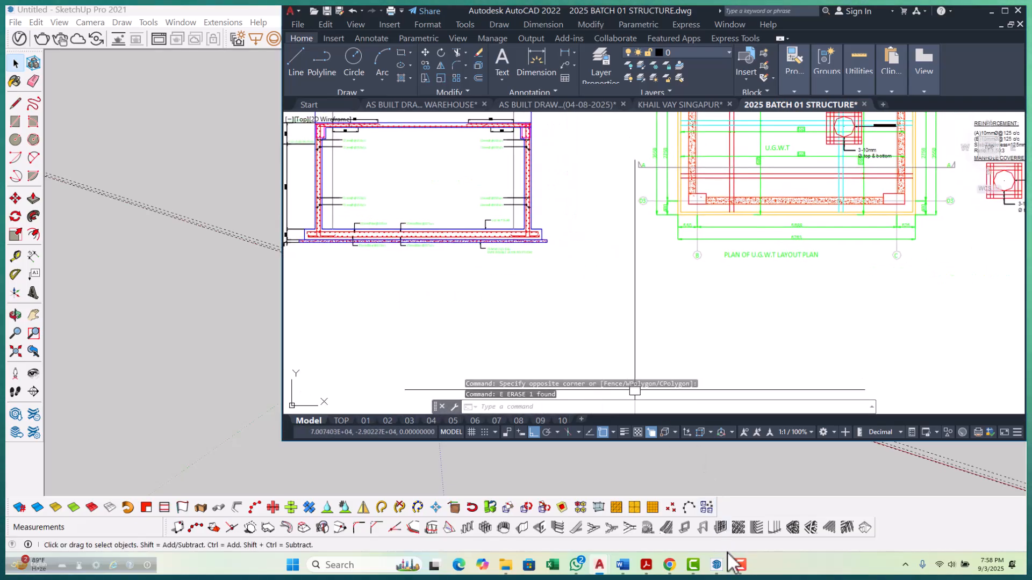
Switch back to the SketchUp model and open the thin slab group below the C.F1 outline for editing.
left_click(715, 564)
scroll(394, 269, "up", 5)
scroll(537, 333, "up", 8)
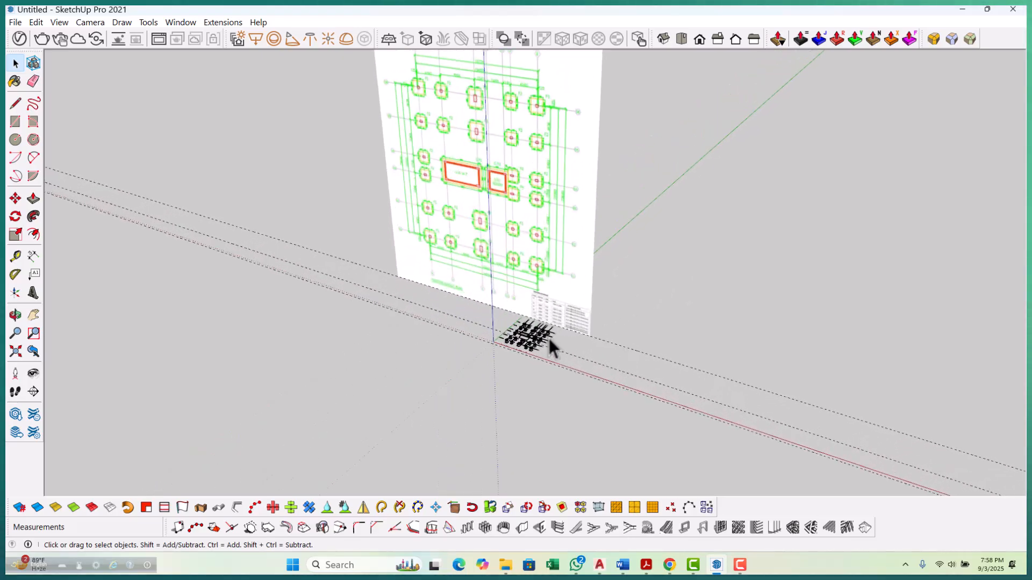
scroll(522, 380, "up", 3)
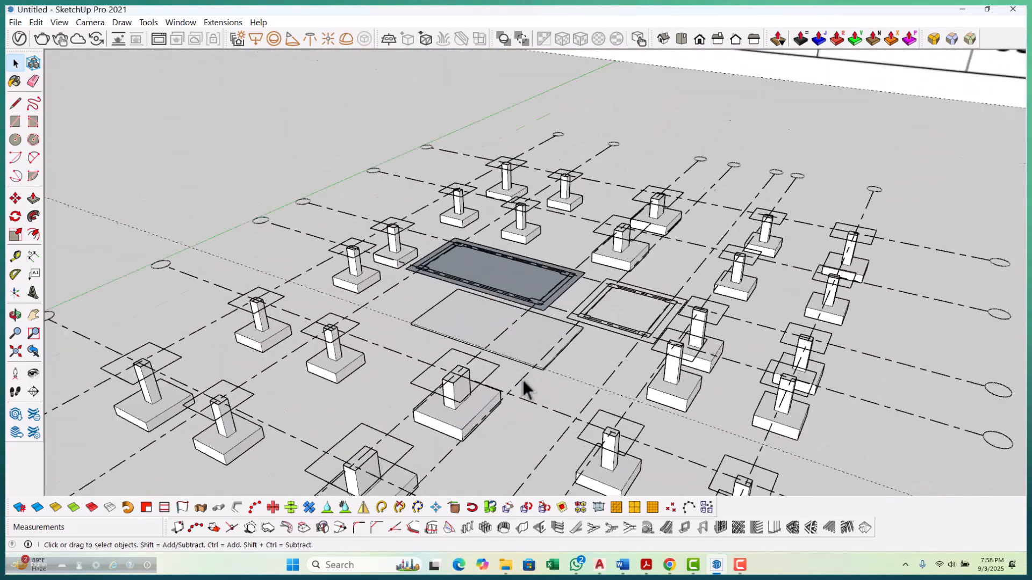
scroll(524, 364, "up", 2)
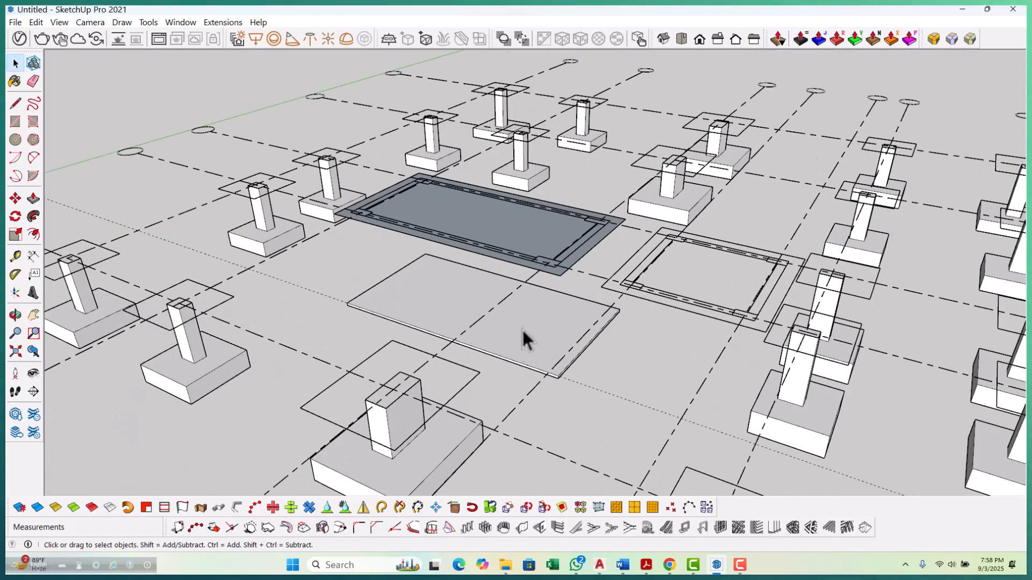
left_click(529, 353)
double_click(527, 341)
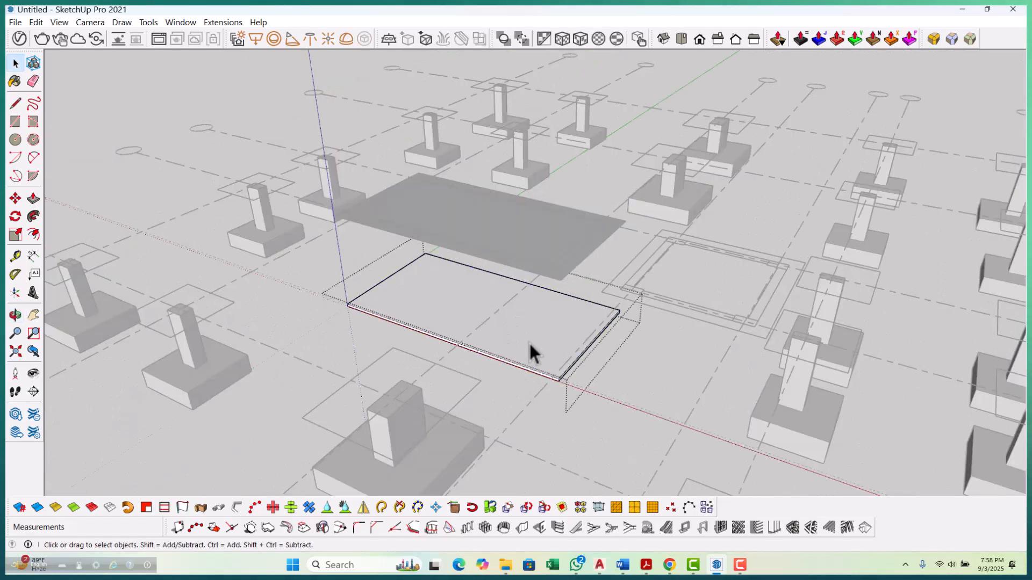
left_click(528, 341)
scroll(526, 334, "up", 3)
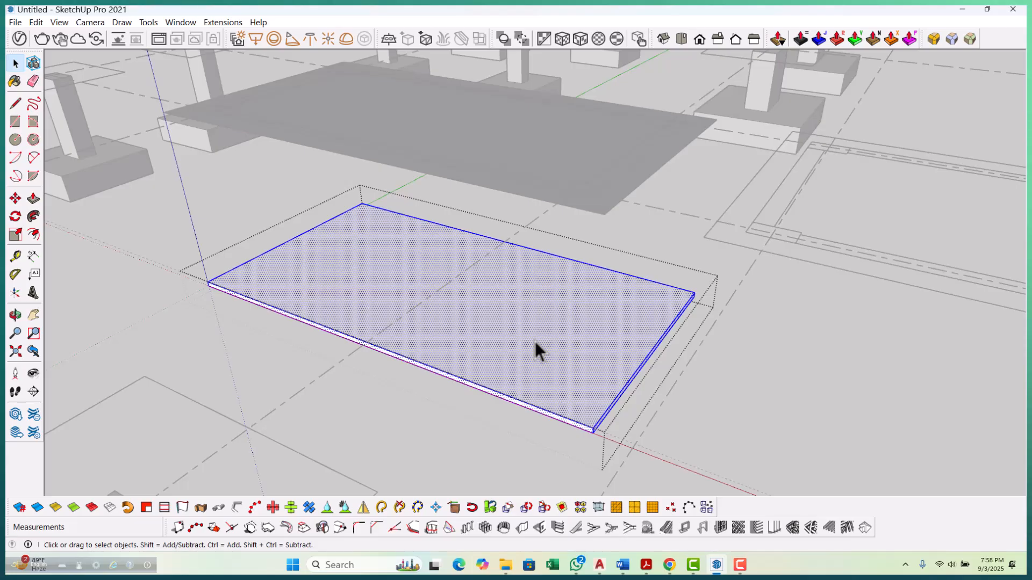
Pull one short end face of the thin slab outward by 150 mm.
key("p")
scroll(604, 433, "up", 6)
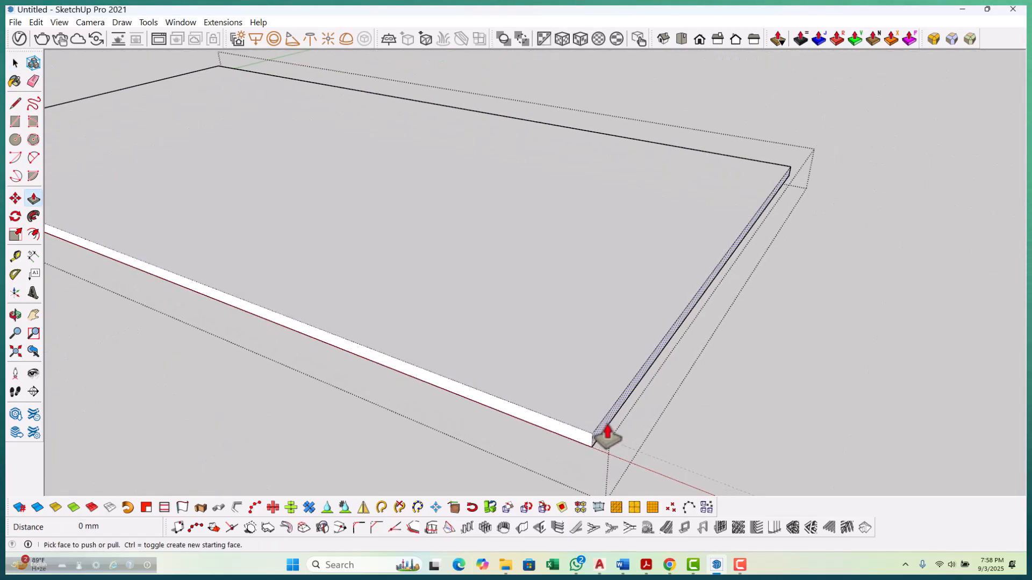
left_click(607, 438)
type("1")
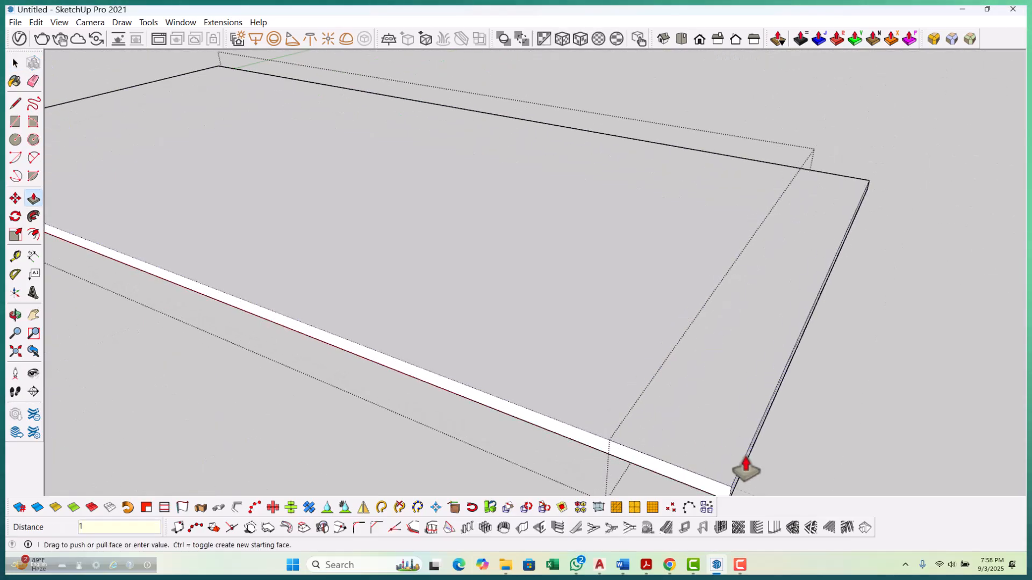
type("50")
key("Return")
scroll(739, 454, "down", 4)
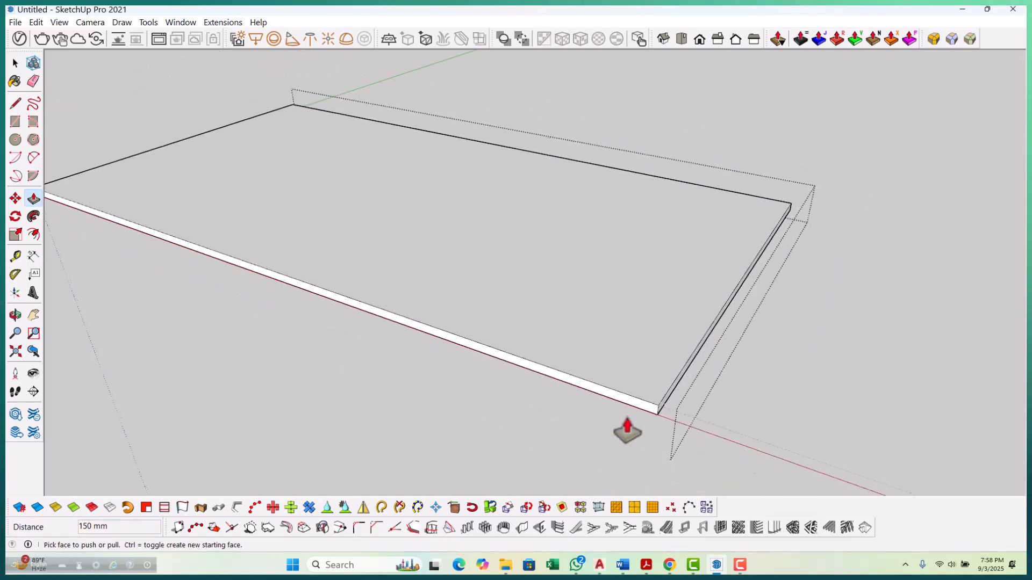
Extend the thin slab's remaining side faces outward by 150 mm each and close the group.
scroll(641, 414, "down", 3)
middle_click_drag(593, 396, 449, 345)
scroll(387, 322, "up", 3)
scroll(379, 323, "up", 3)
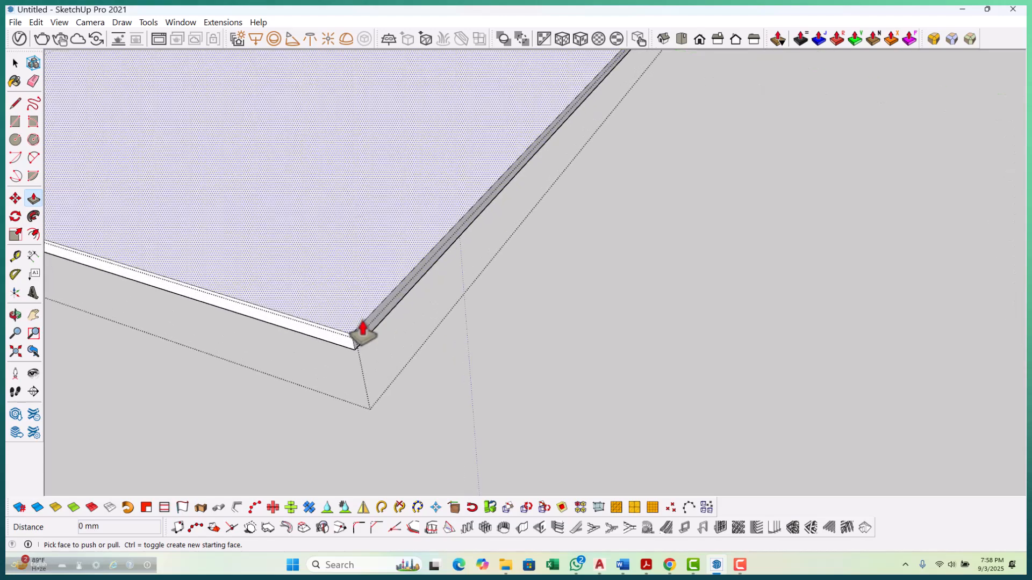
scroll(383, 404, "down", 1)
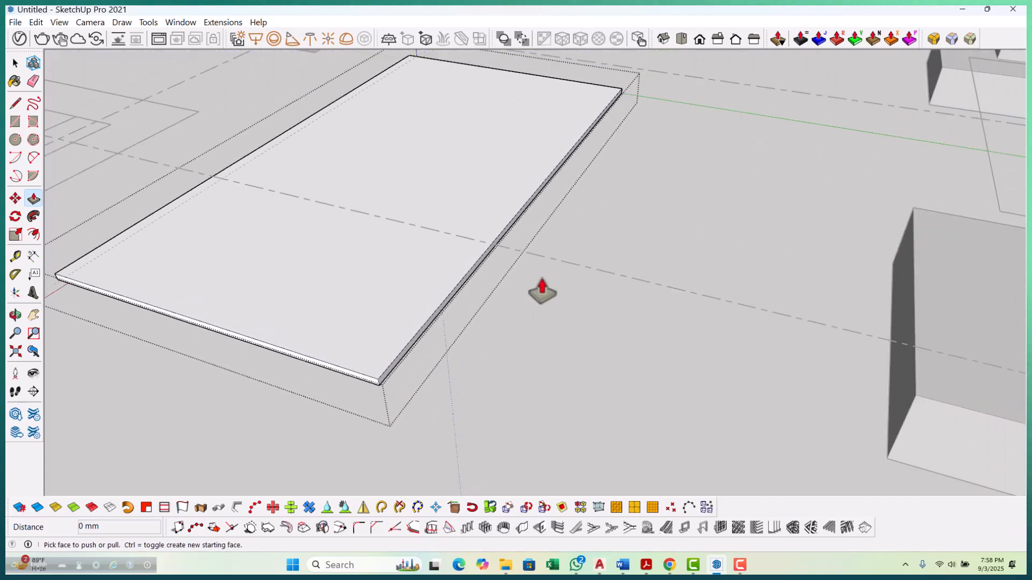
middle_click_drag(541, 290, 212, 327)
middle_click_drag(334, 306, 278, 218)
scroll(279, 218, "down", 2)
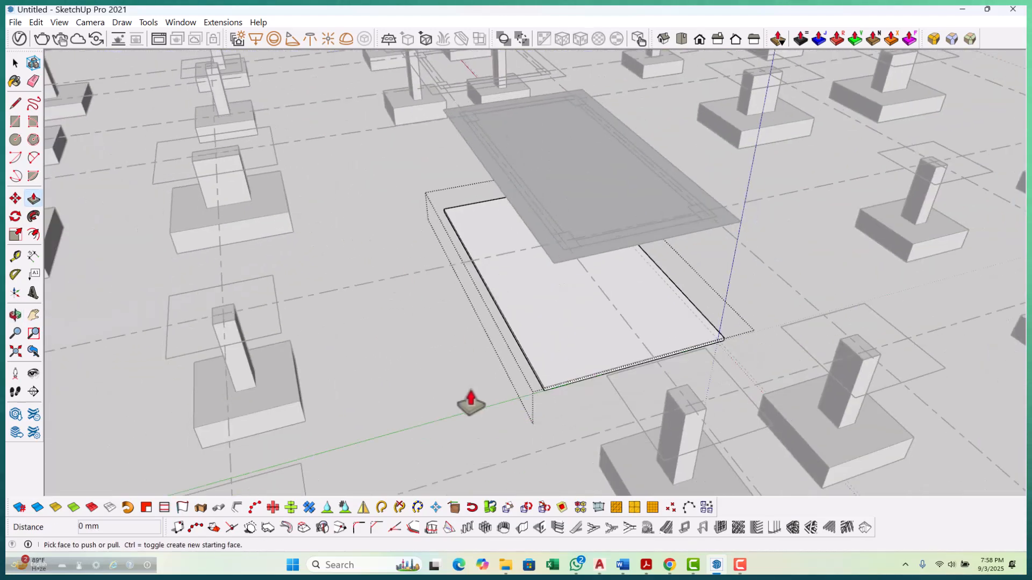
middle_click_drag(470, 396, 680, 366)
scroll(623, 315, "up", 5)
scroll(616, 328, "down", 6)
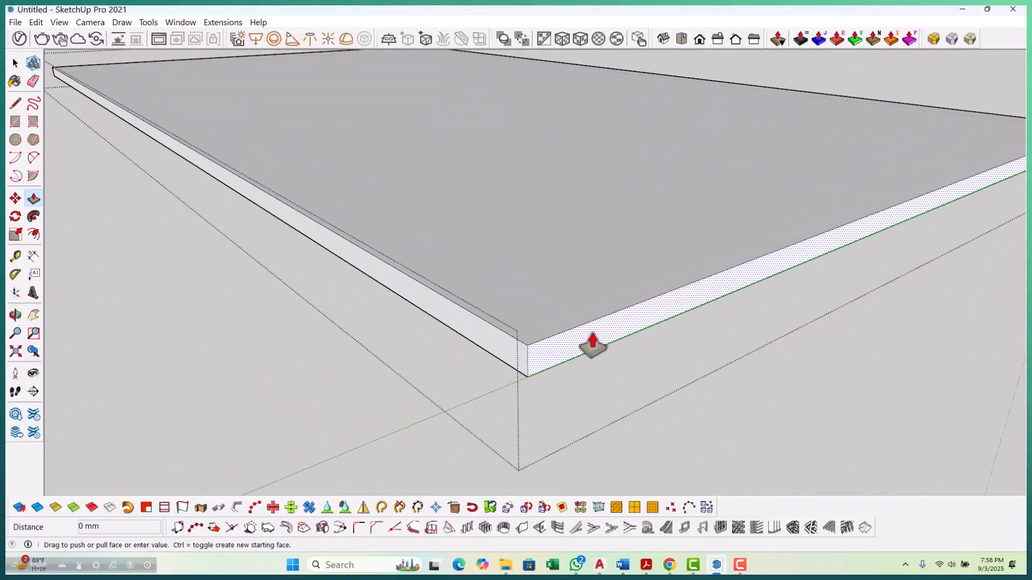
key("space")
middle_click_drag(555, 367, 491, 260)
scroll(491, 260, "down", 3)
middle_click_drag(449, 324, 646, 248)
scroll(343, 285, "down", 4)
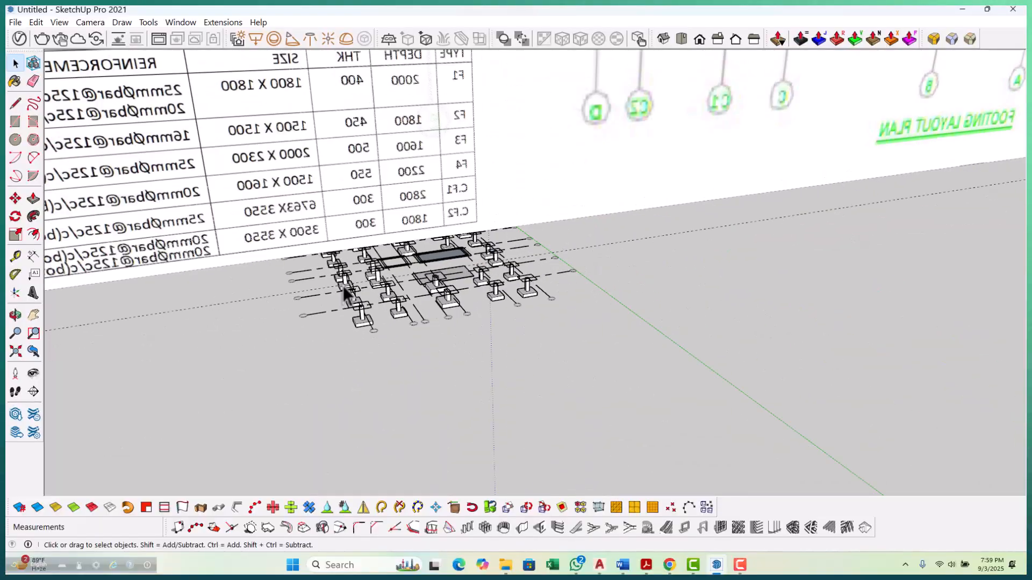
Push the 6763 × 3550 mm C.F1 rectangle down to the top face of the widened slab to form a block.
middle_click_drag(343, 285, 660, 278)
scroll(660, 277, "down", 2)
middle_click_drag(442, 339, 629, 392)
scroll(547, 307, "up", 3)
scroll(547, 308, "up", 3)
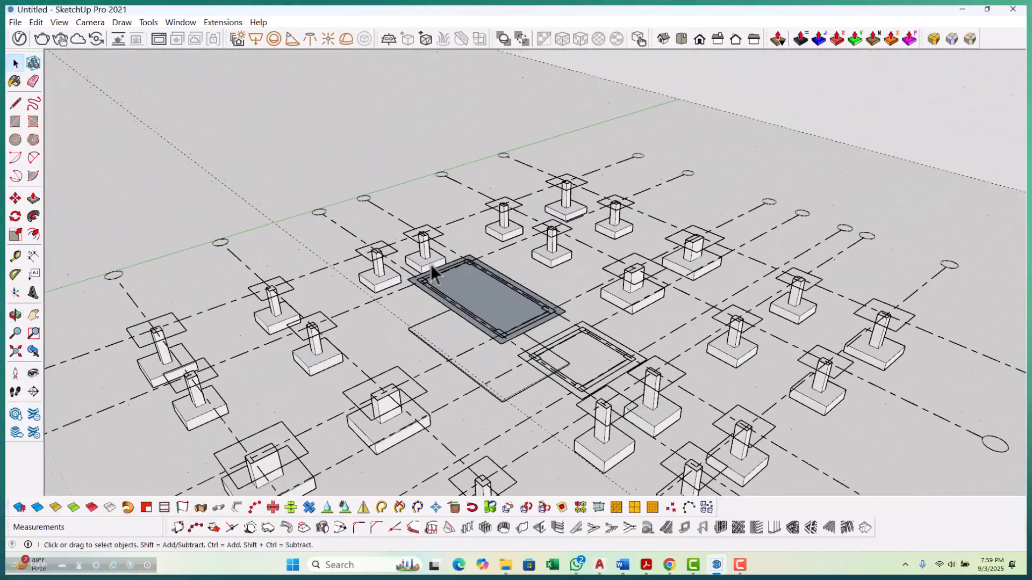
scroll(430, 264, "up", 5)
key("p")
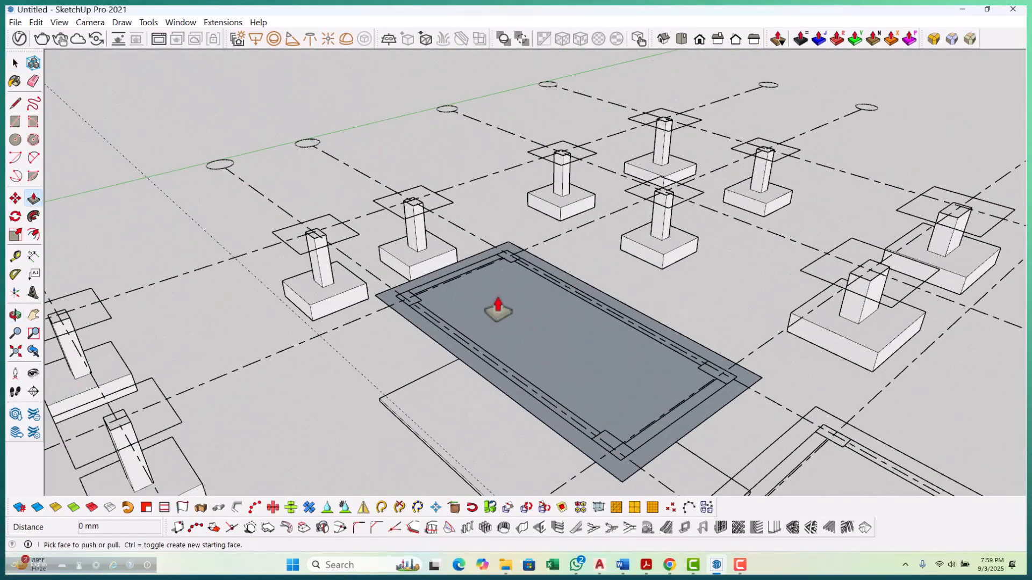
scroll(495, 304, "down", 2)
left_click(525, 341)
scroll(430, 398, "up", 3)
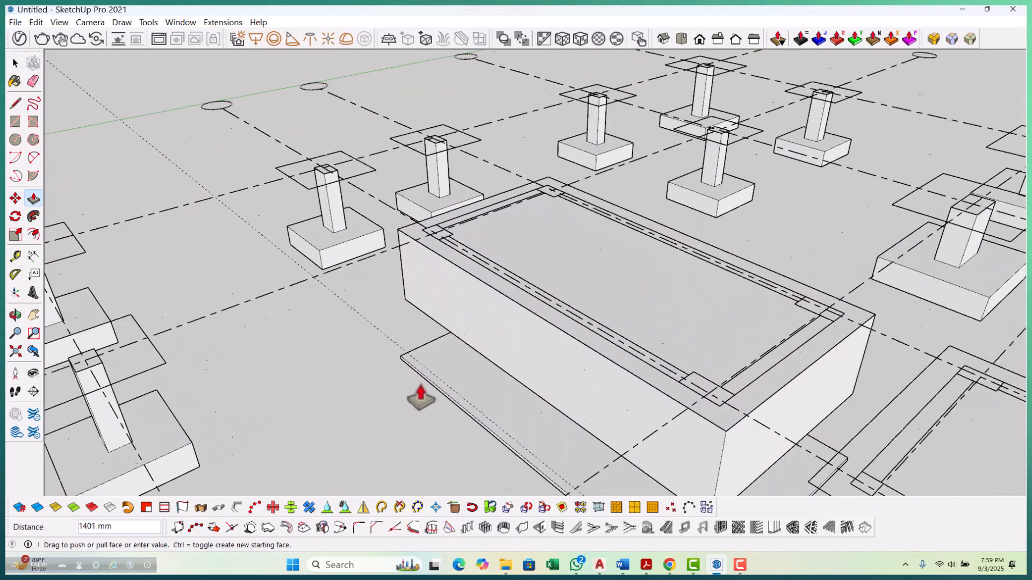
key("space")
scroll(408, 371, "down", 2)
Examine the thin slab's projection around the base of the C.F1 block from several sides.
middle_click_drag(369, 386, 739, 370)
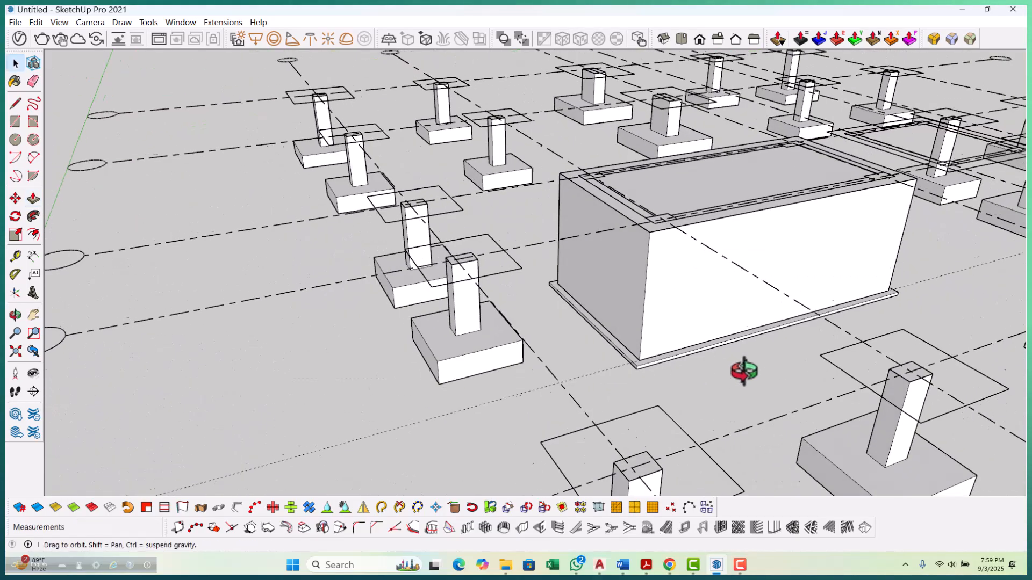
scroll(635, 330, "up", 5)
scroll(672, 403, "down", 2)
middle_click_drag(672, 403, 317, 384)
scroll(572, 351, "down", 3)
middle_click_drag(572, 350, 479, 287)
scroll(749, 350, "down", 3)
middle_click_drag(748, 350, 603, 410)
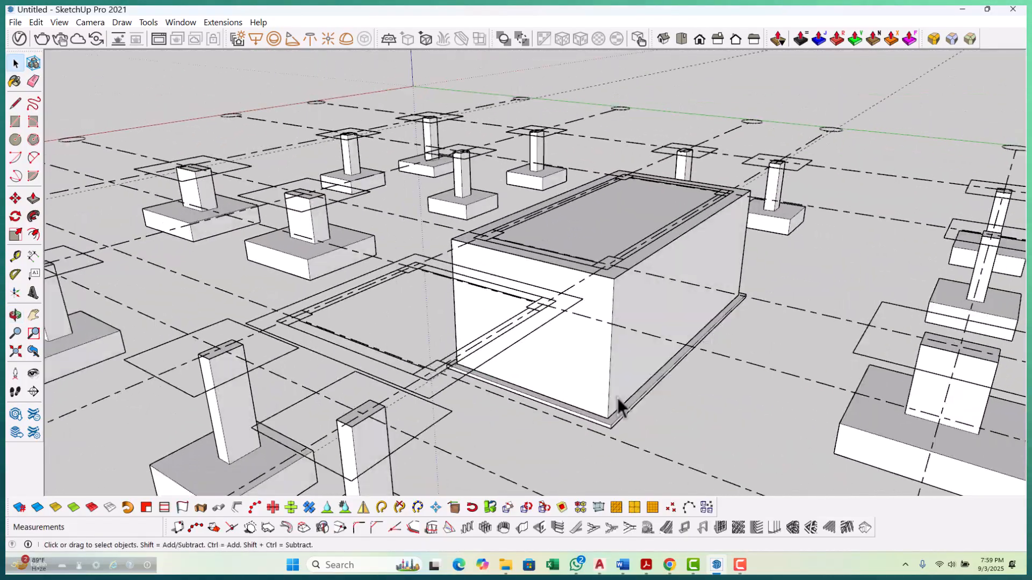
scroll(637, 447, "up", 5)
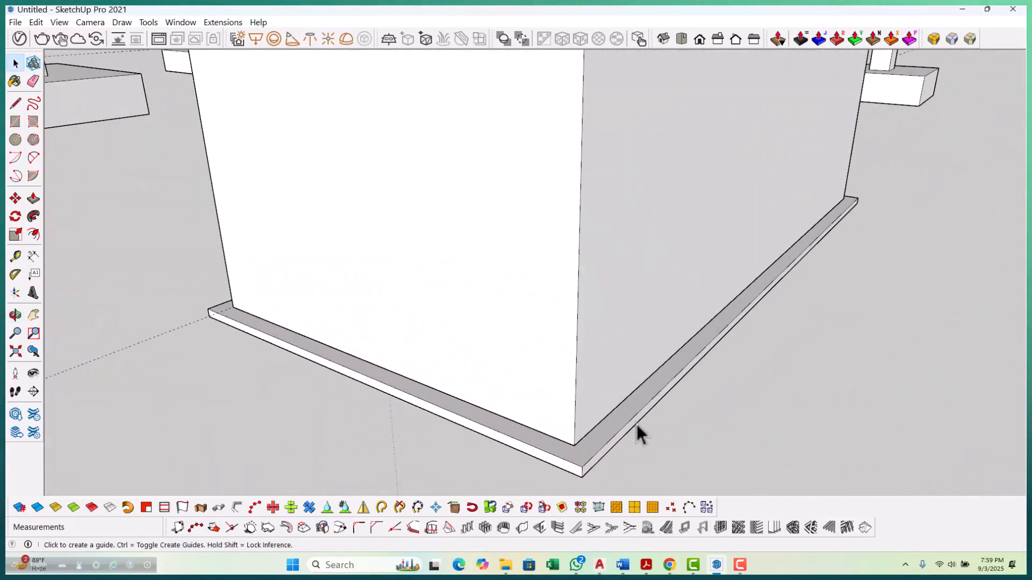
scroll(661, 414, "up", 5)
scroll(643, 366, "down", 4)
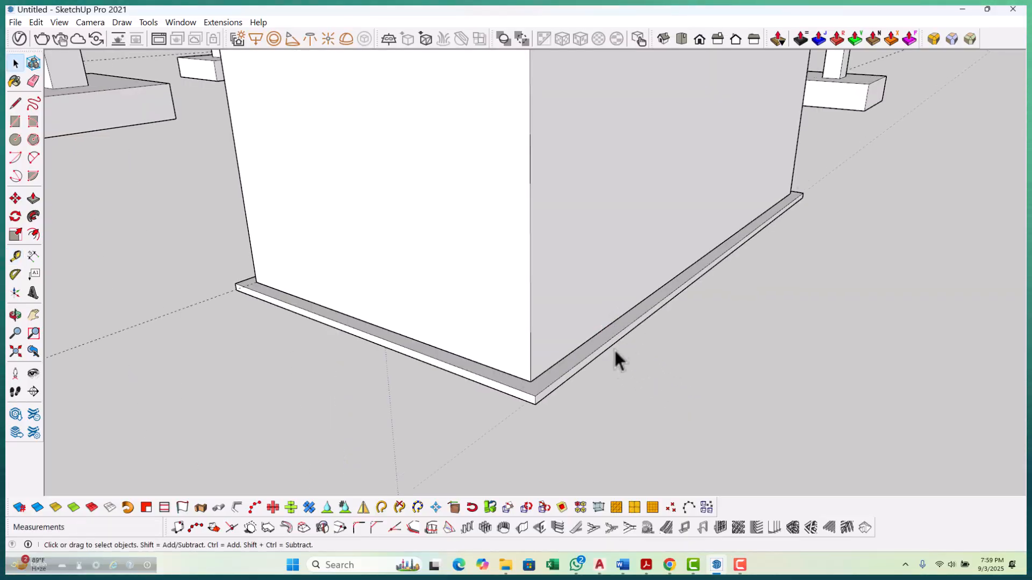
key("space")
scroll(585, 419, "down", 6)
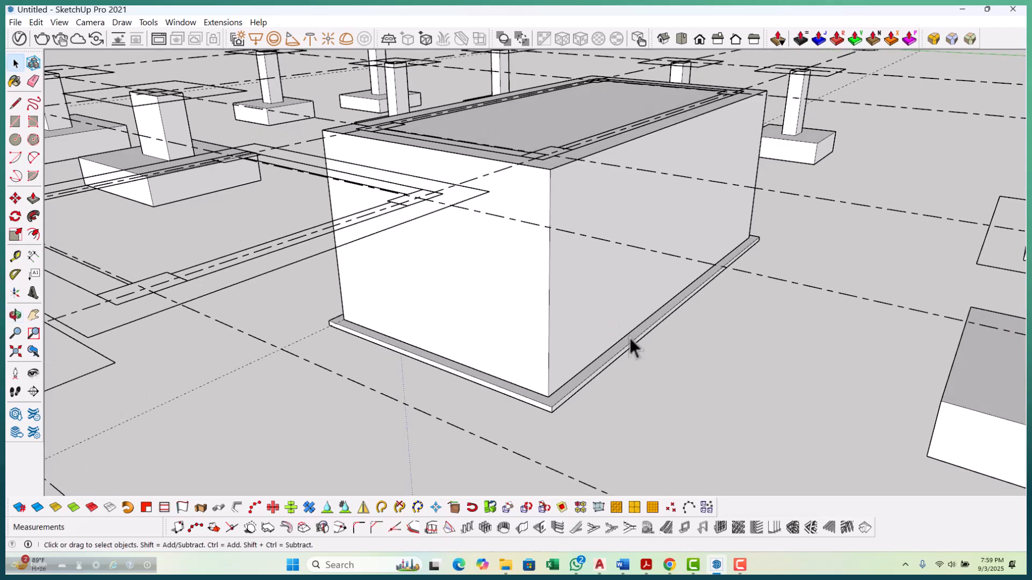
key("p")
key("Escape")
scroll(568, 405, "up", 3)
scroll(538, 420, "down", 1)
key("space")
scroll(470, 422, "down", 8)
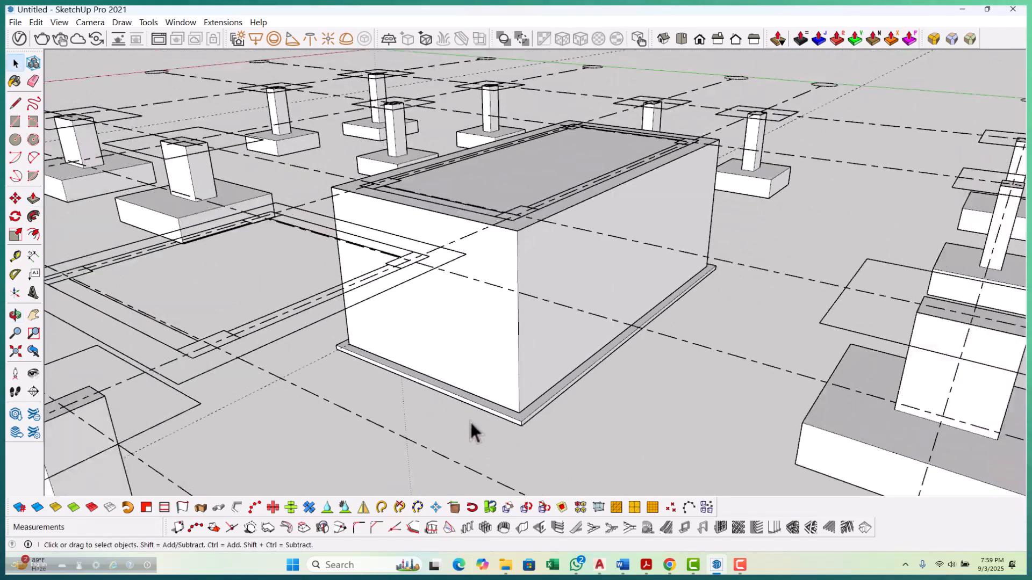
Check the thickness given for C.F1 in the footing schedule.
scroll(414, 322, "down", 3)
scroll(668, 350, "down", 4)
scroll(525, 341, "down", 5)
middle_click_drag(525, 341, 578, 295)
scroll(638, 297, "up", 6)
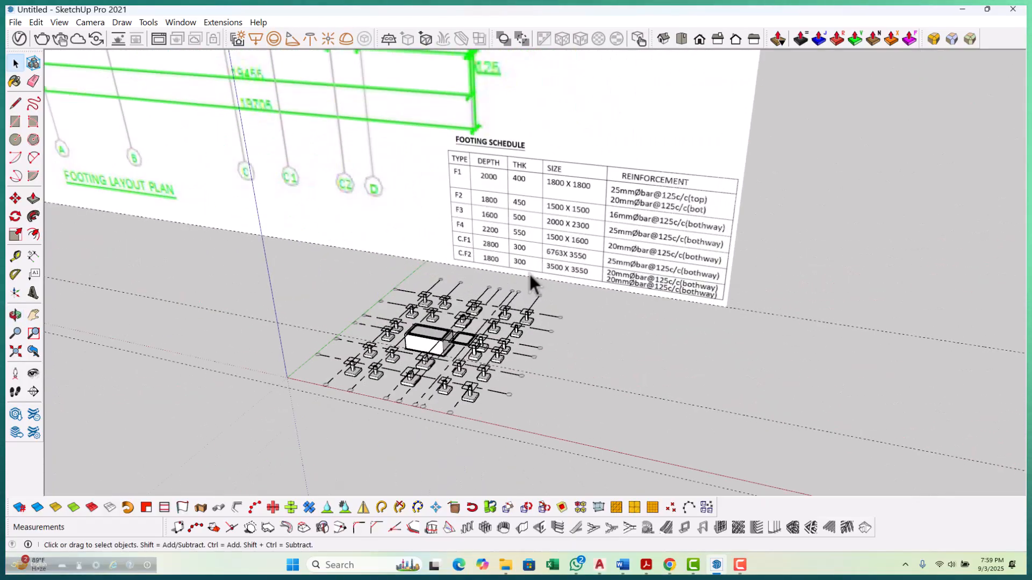
scroll(541, 324, "down", 4)
scroll(478, 360, "up", 5)
scroll(437, 306, "up", 7)
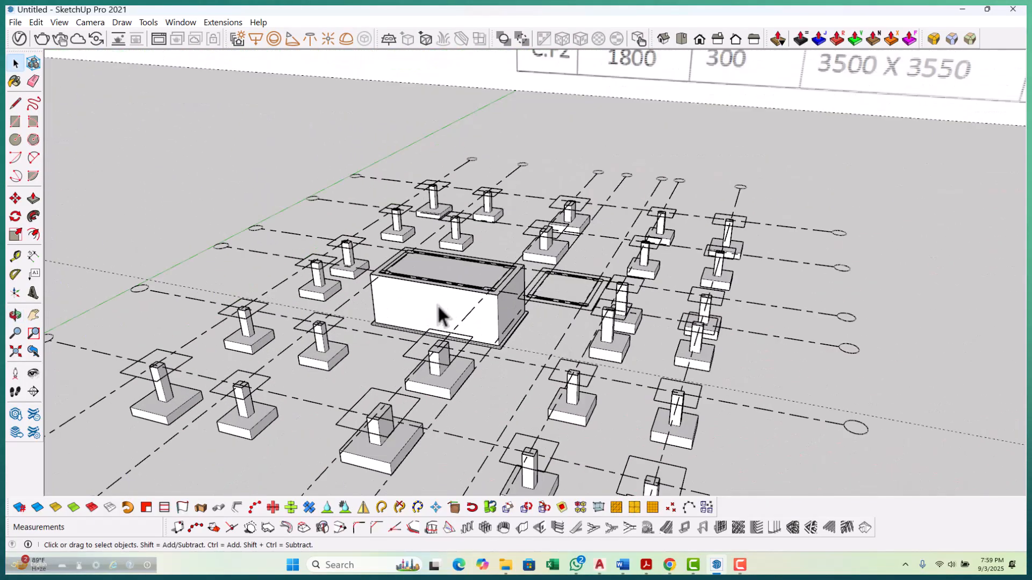
Place a horizontal guide 300 mm above the block's bottom edge on the long side of the C.F1 block.
middle_click_drag(486, 321, 513, 357)
scroll(514, 365, "up", 5)
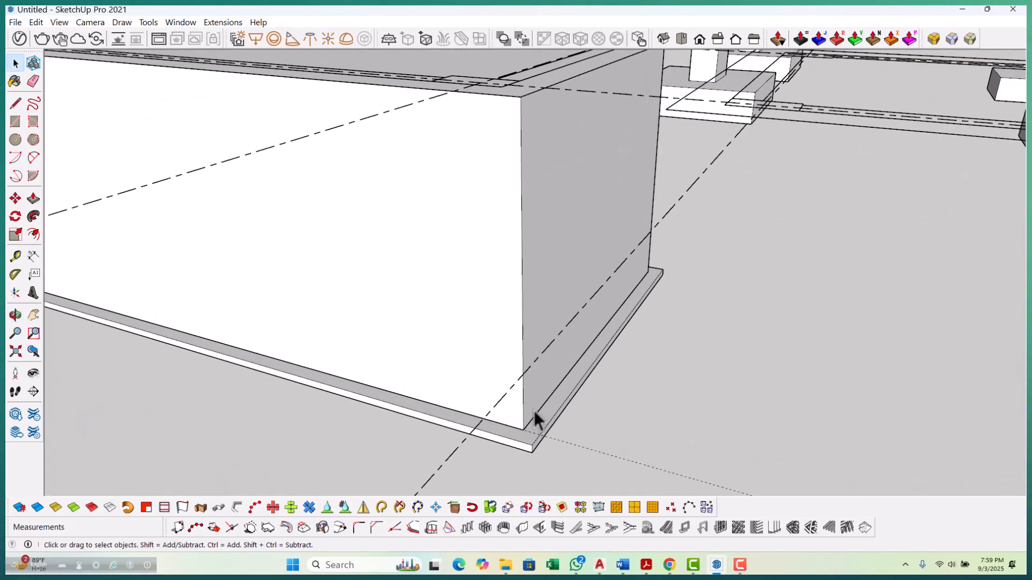
key("t")
scroll(476, 399, "up", 2)
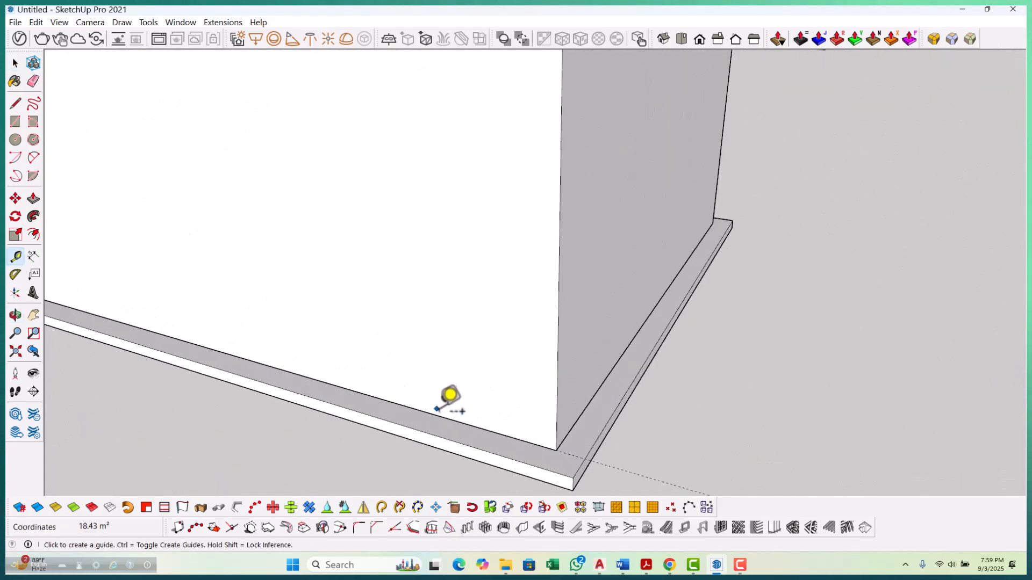
left_click(439, 416)
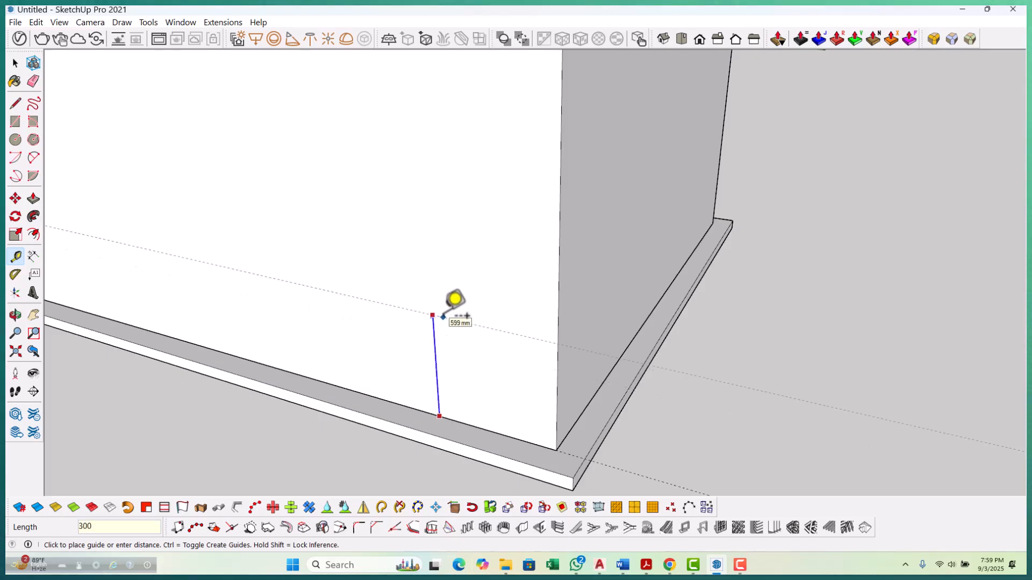
scroll(509, 425, "down", 3)
Push the top face of the C.F1 block down to the guide, leaving a 300 mm thick footing.
key("space")
key("p")
scroll(523, 431, "down", 3)
scroll(463, 200, "up", 2)
left_click(465, 207)
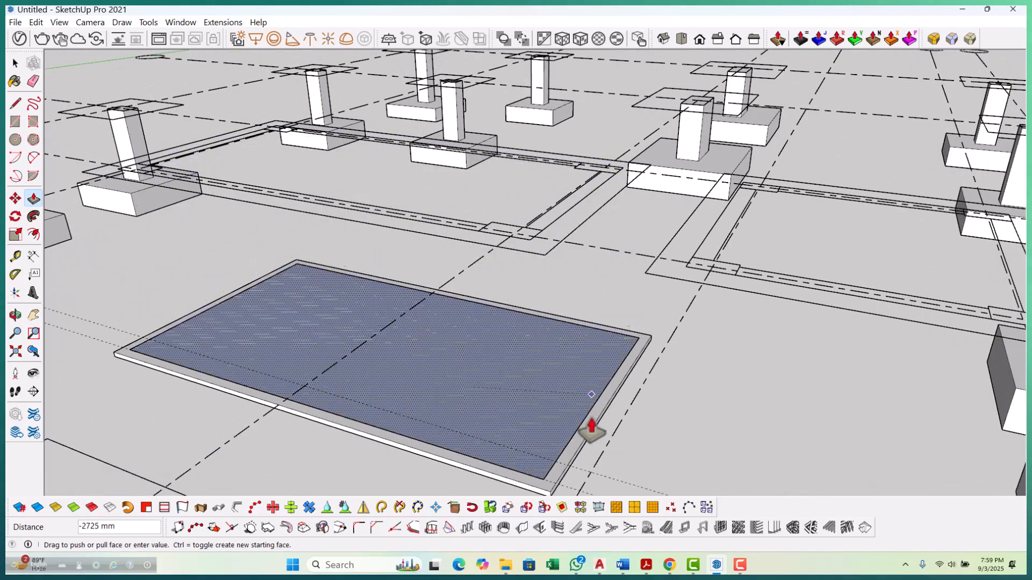
key("space")
Select the entire C.F1 footing block above the thin slab and make it a group.
scroll(460, 325, "down", 4)
middle_click_drag(597, 359, 436, 347)
scroll(446, 352, "up", 4)
left_click(513, 342)
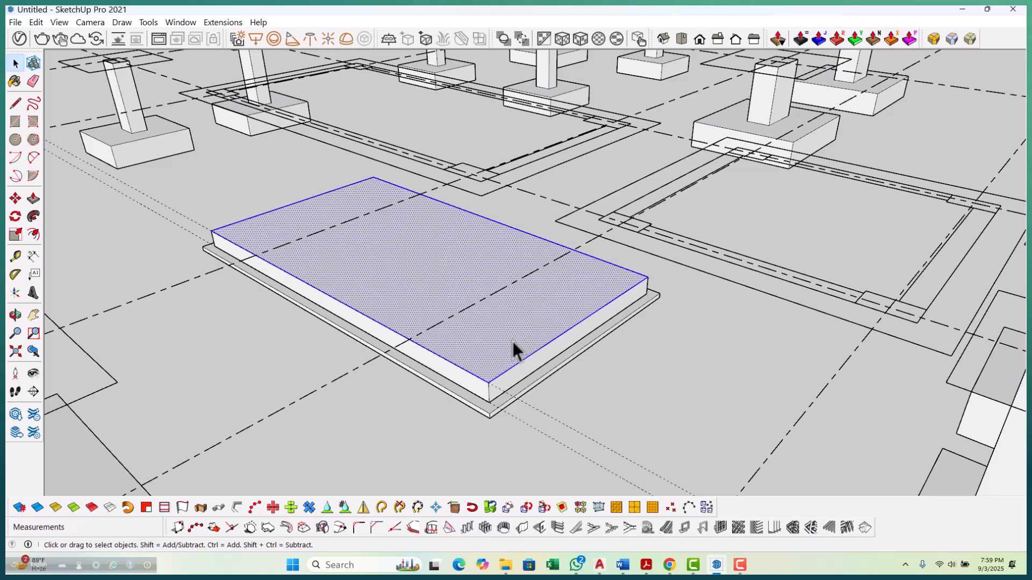
right_click(493, 327)
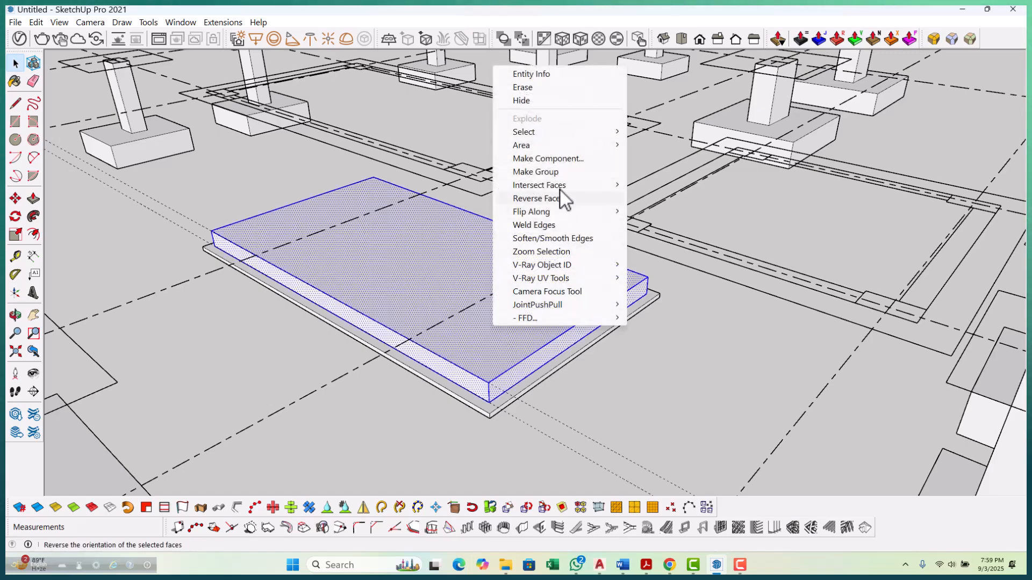
left_click(553, 173)
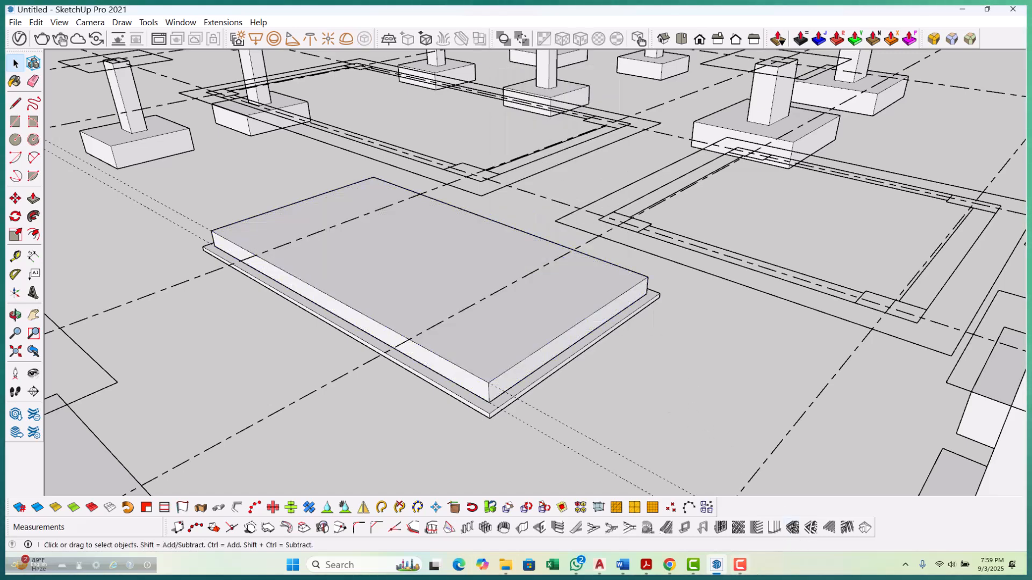
Switch to the Google Meet call, view the list of participants and return to the SketchUp model.
left_click(670, 565)
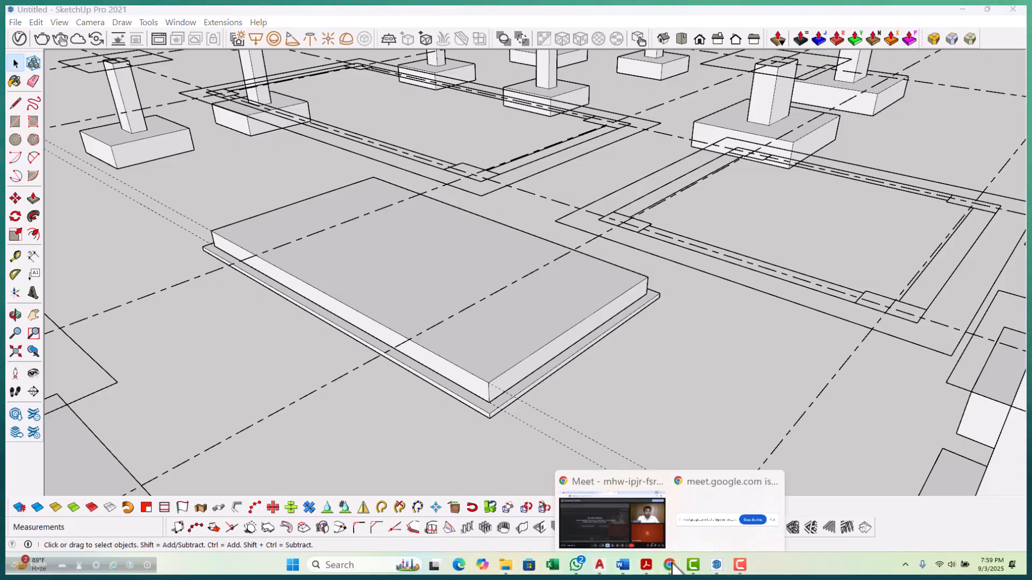
left_click(635, 518)
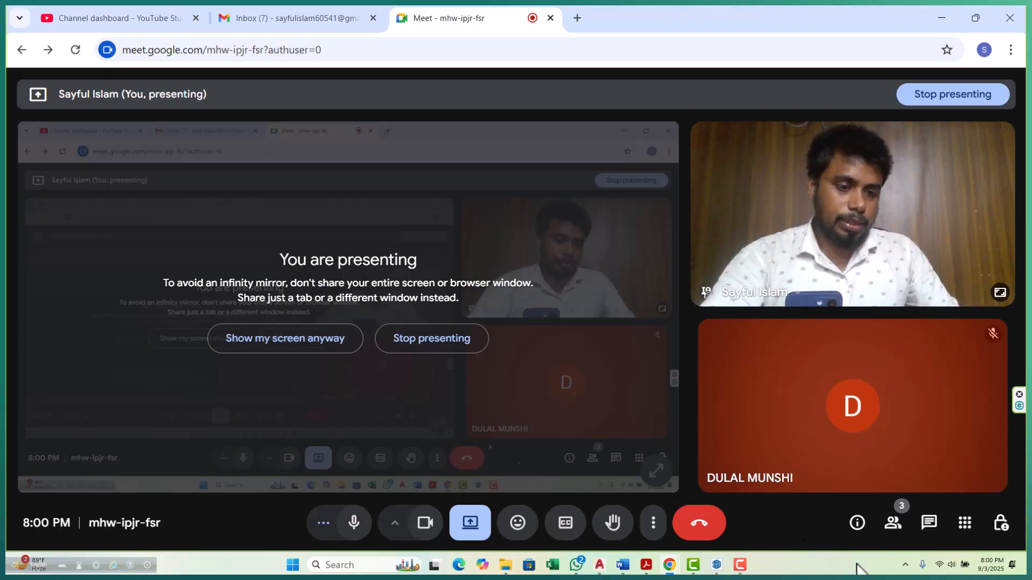
left_click(893, 524)
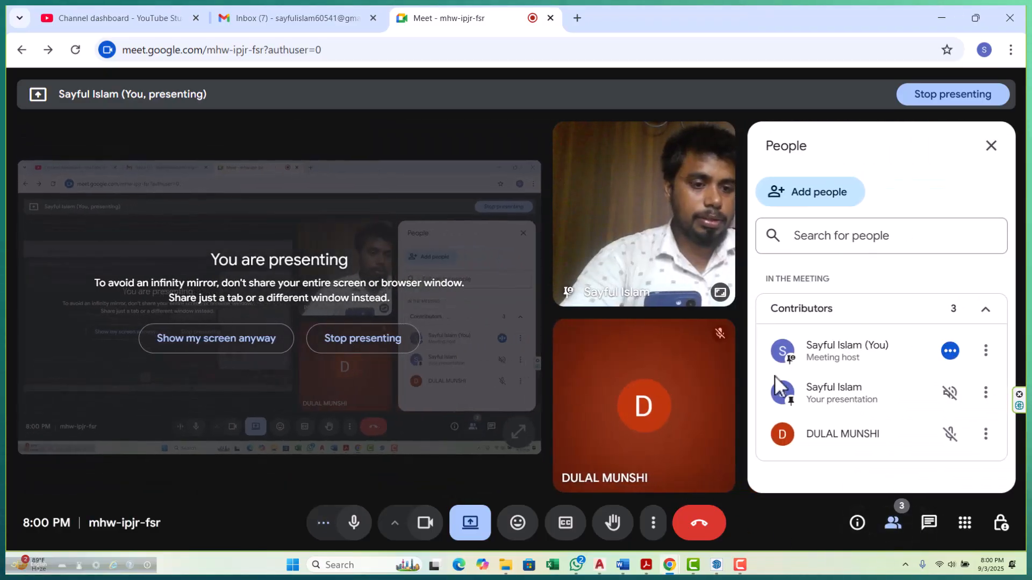
left_click(941, 18)
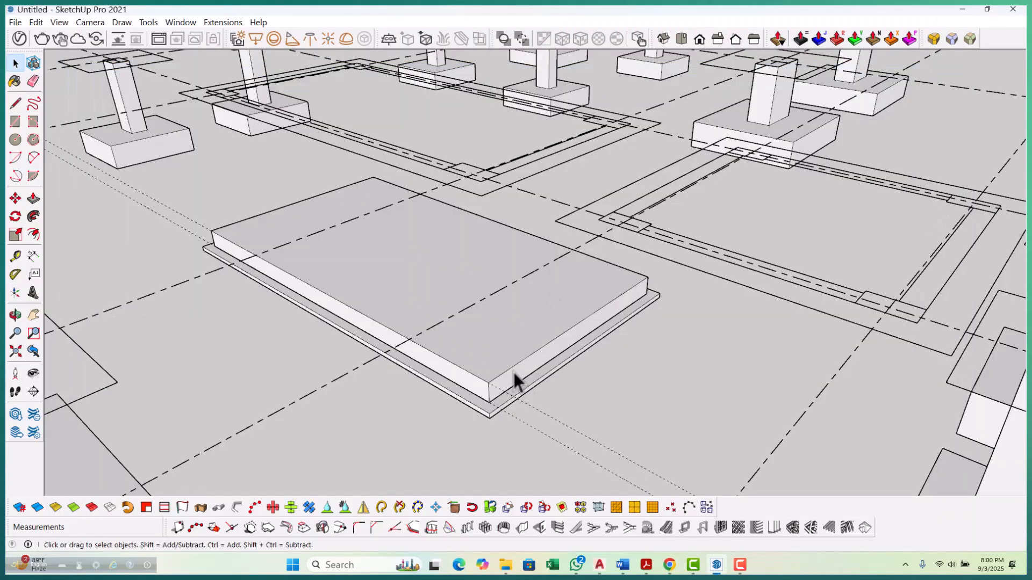
Trace 600 × 300 mm rectangles over the two column outlines at one end of the C.F1 layout.
scroll(559, 366, "down", 3)
scroll(554, 365, "down", 3)
scroll(580, 387, "up", 8)
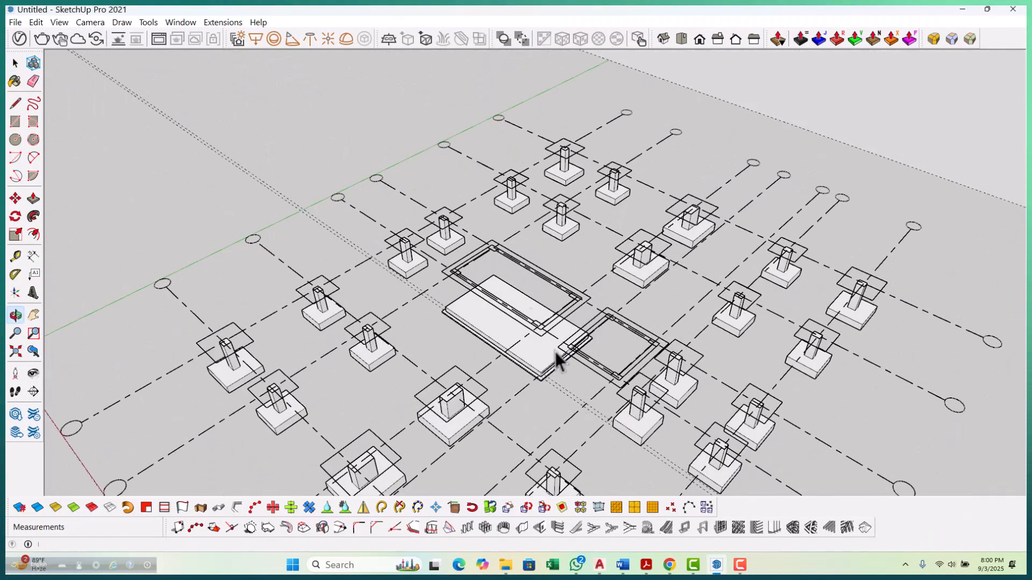
key("r")
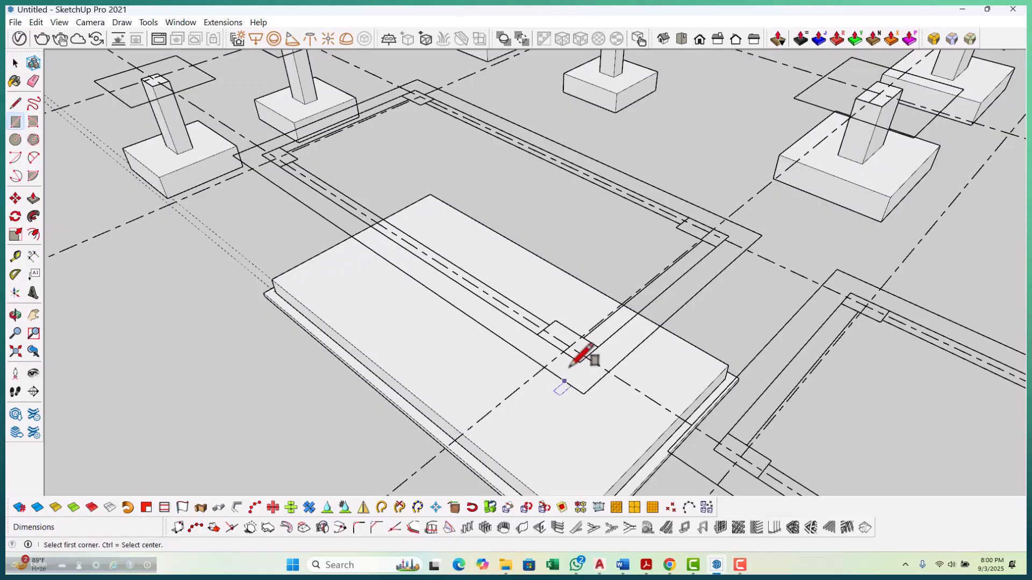
scroll(570, 366, "up", 5)
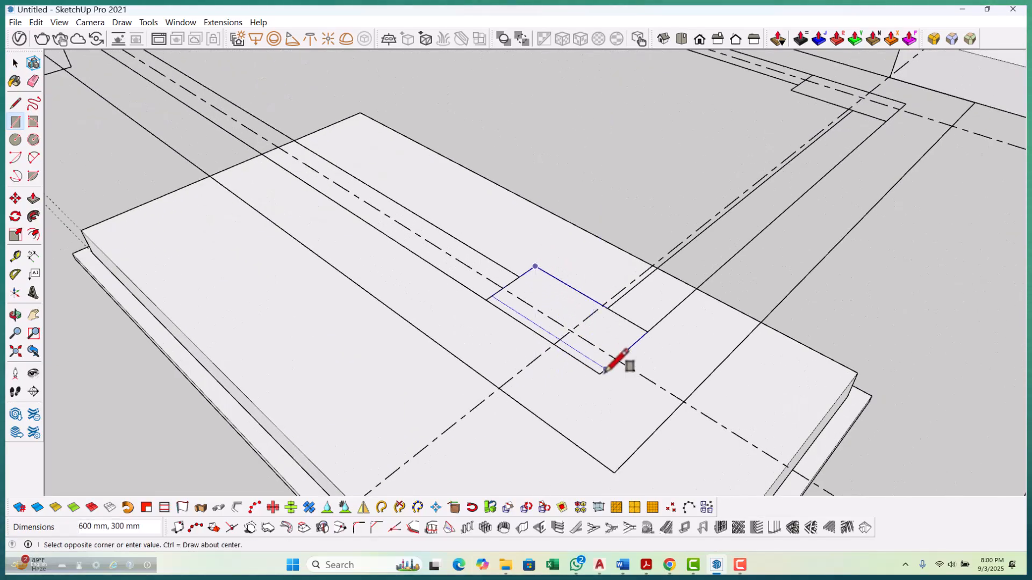
scroll(419, 419, "down", 4)
scroll(518, 355, "up", 7)
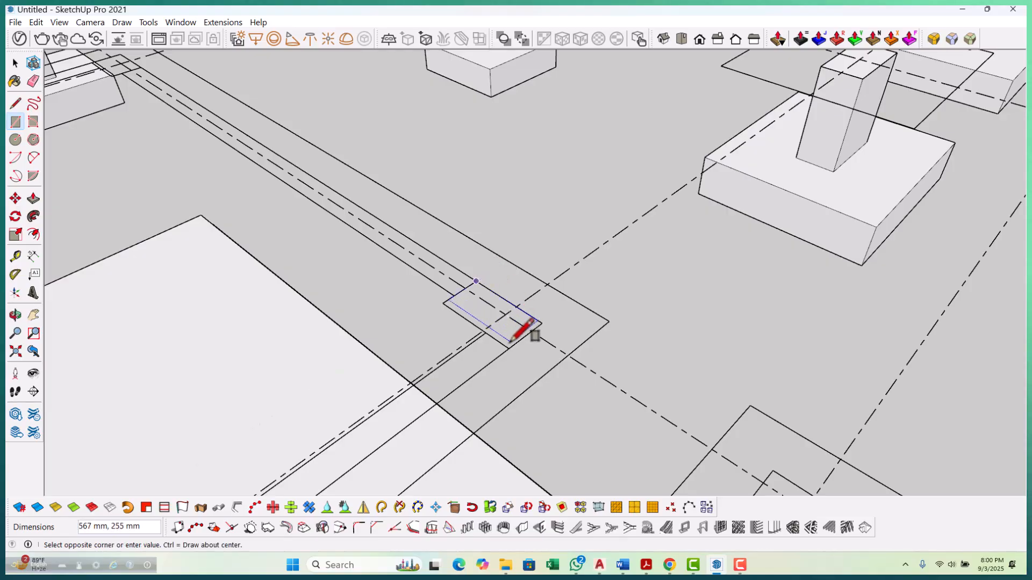
left_click(509, 347)
Trace 500 × 300 mm rectangles over the two column outlines at the other end of the C.F1 layout.
scroll(591, 366, "down", 5)
scroll(483, 279, "up", 6)
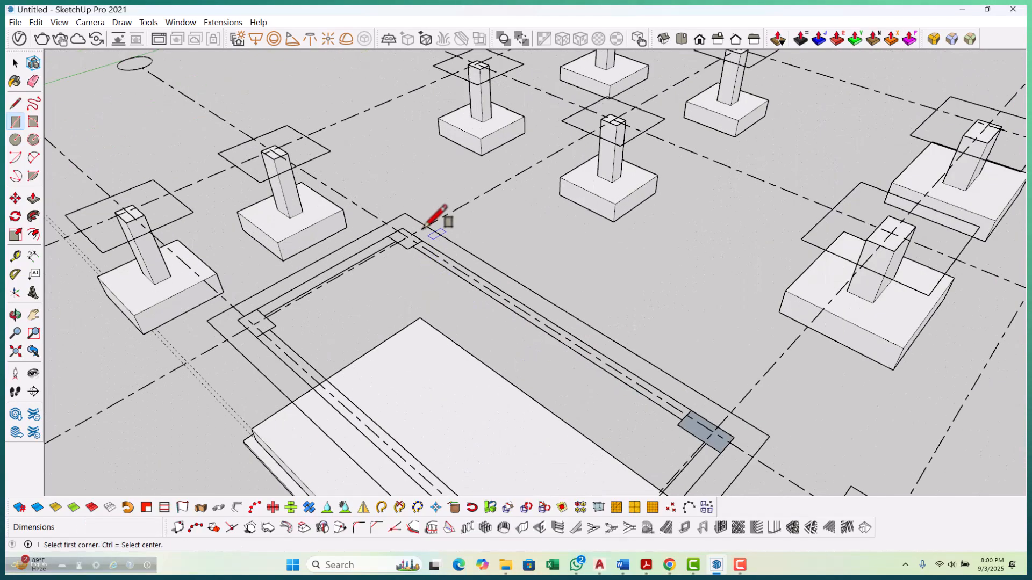
scroll(380, 229, "up", 1)
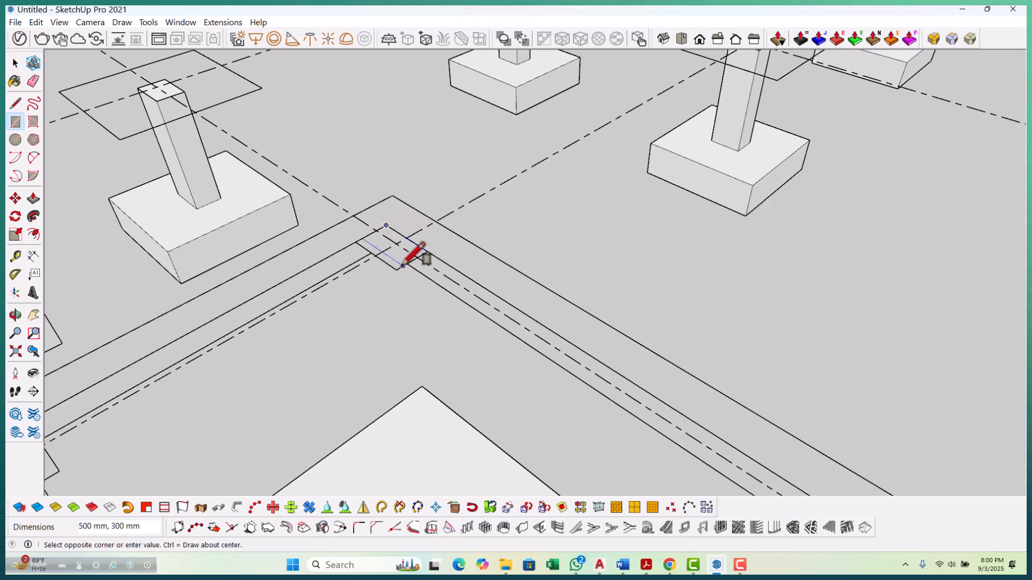
scroll(425, 256, "down", 4)
scroll(369, 299, "up", 5)
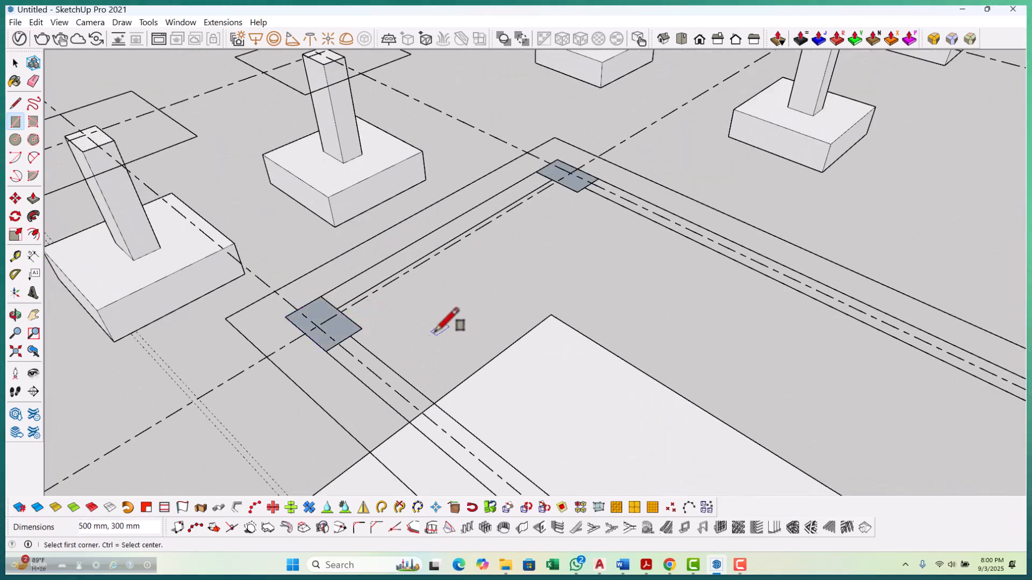
Push the two column rectangles along one long side of the C.F1 layout down 2425 mm onto the footing.
left_click(341, 338)
scroll(347, 300, "down", 6)
scroll(418, 435, "up", 2)
scroll(537, 354, "down", 3)
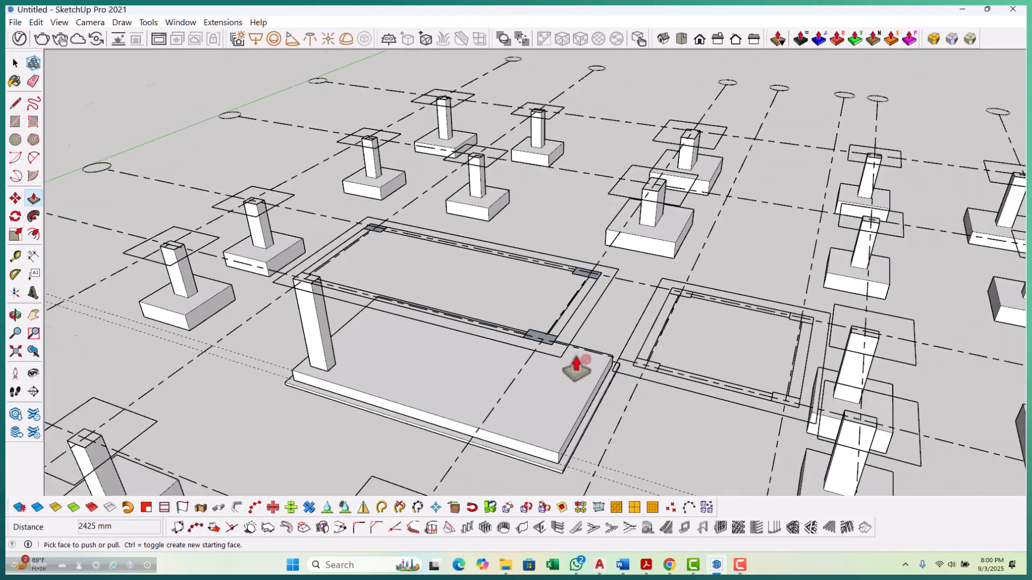
scroll(543, 350, "up", 6)
left_click(517, 318)
scroll(521, 325, "down", 3)
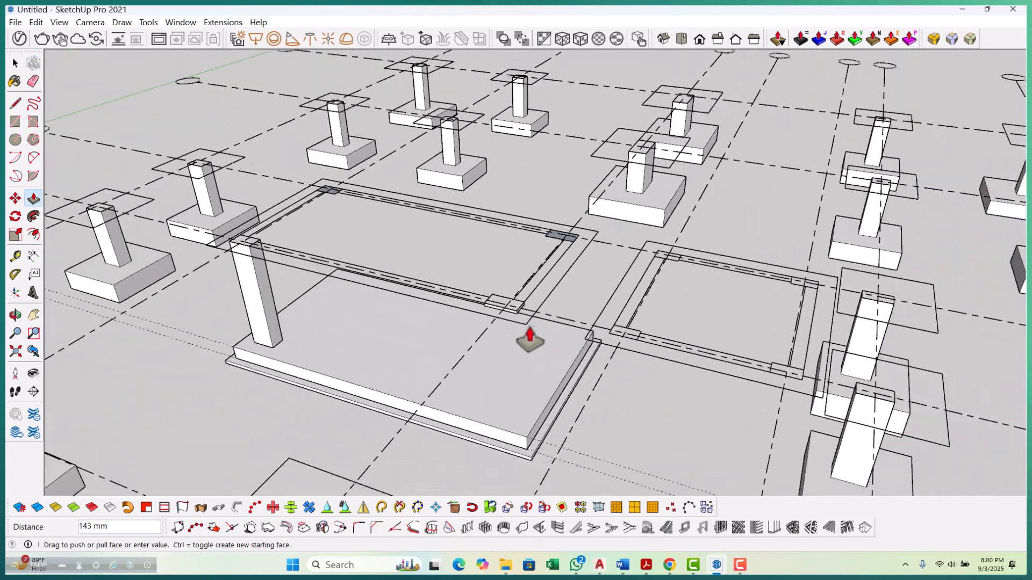
scroll(540, 435, "up", 3)
scroll(474, 433, "down", 4)
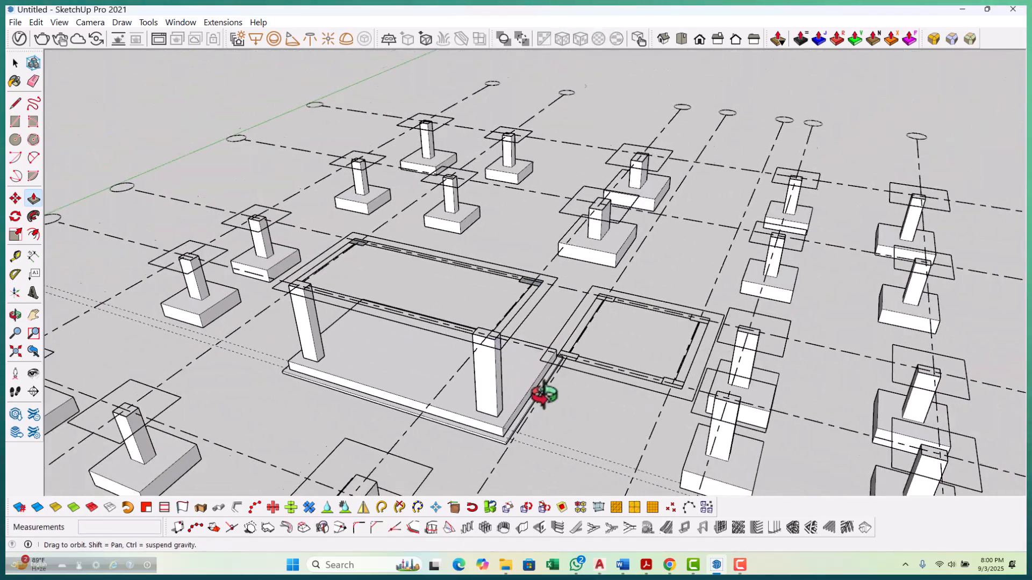
Push the remaining 600 × 300 mm column rectangle down 2725 mm into the C.F1 footing.
scroll(486, 339, "up", 8)
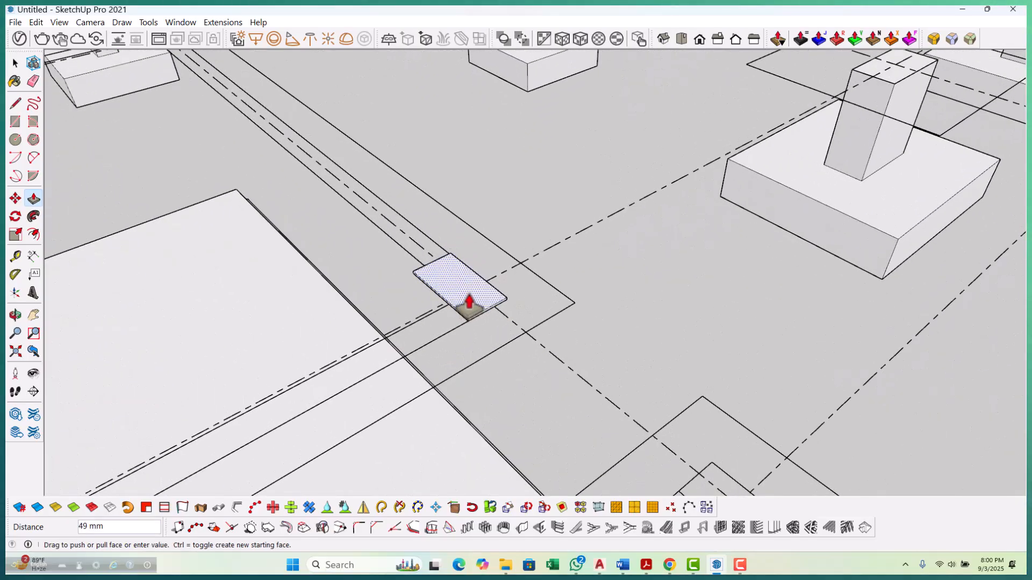
left_click(469, 303)
scroll(476, 303, "down", 4)
scroll(513, 407, "up", 7)
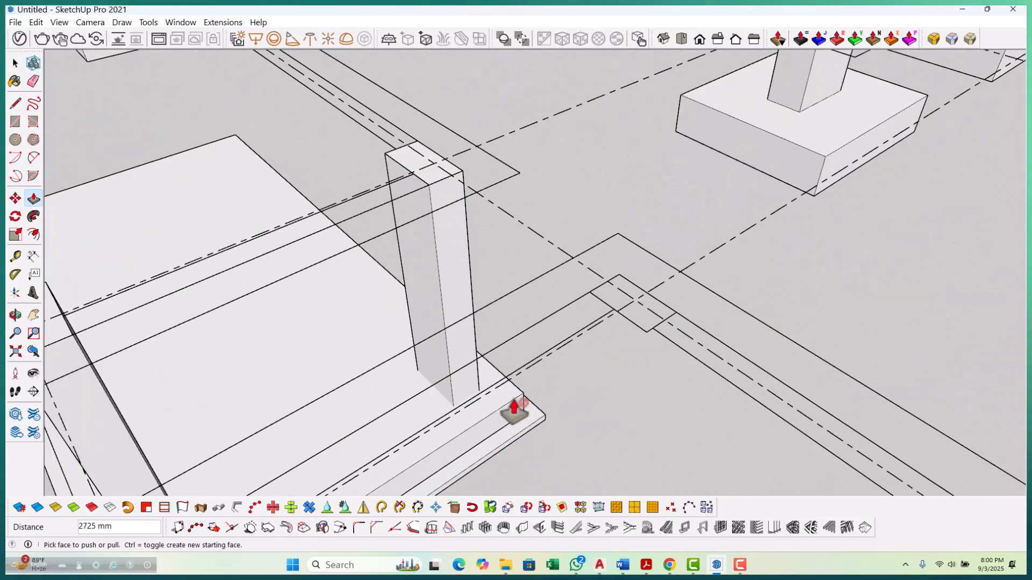
Push the last 500 × 300 mm column rectangle down 2425 mm onto the top of the C.F1 footing.
scroll(526, 402, "down", 5)
middle_click_drag(484, 427, 467, 379)
scroll(403, 299, "up", 10)
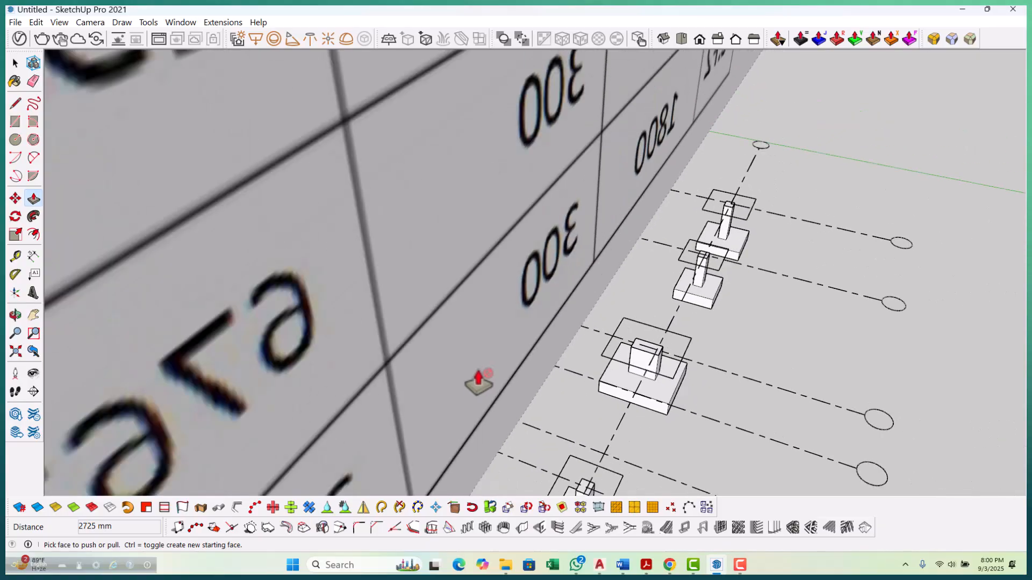
scroll(621, 345, "down", 5)
middle_click_drag(622, 345, 260, 306)
scroll(582, 327, "down", 3)
mouse_move(583, 326)
middle_mouse_down()
mouse_move(310, 318)
mouse_move(368, 311)
mouse_move(511, 226)
mouse_move(437, 225)
mouse_move(317, 260)
middle_mouse_up()
scroll(322, 271, "up", 5)
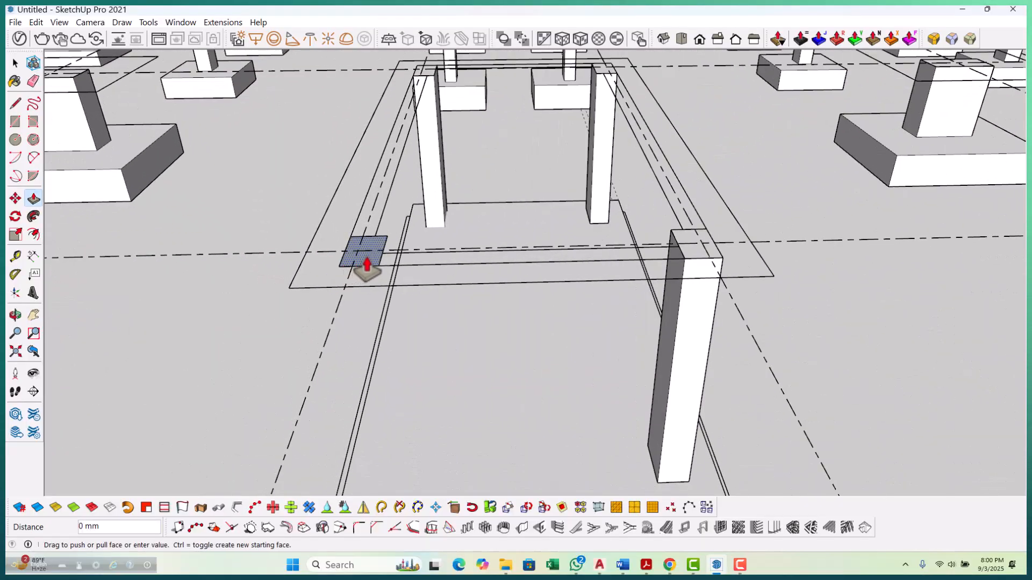
scroll(367, 264, "down", 5)
double_click(380, 385)
scroll(380, 384, "up", 3)
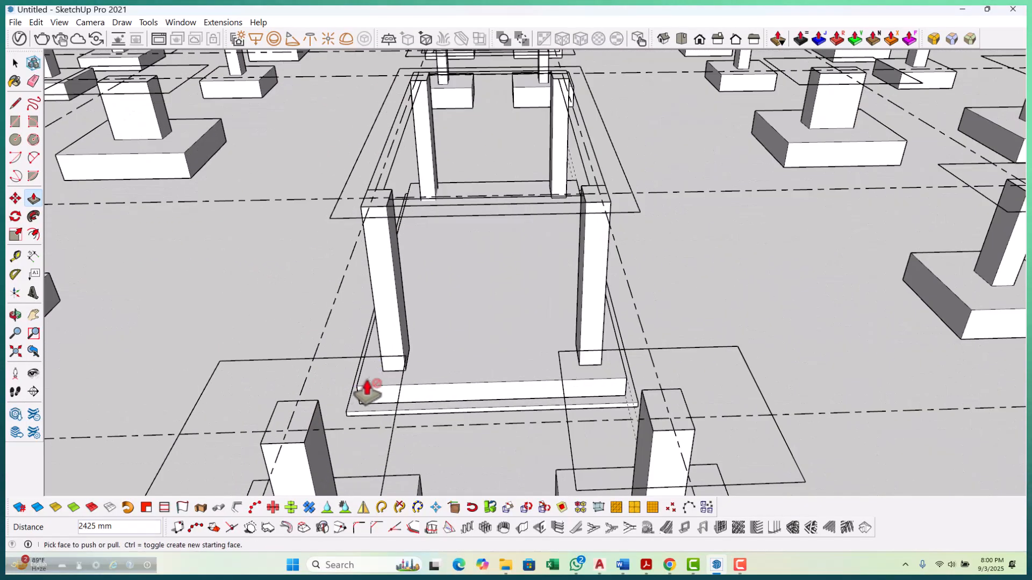
Select all four columns standing on the C.F1 footing and make them one group.
key("space")
scroll(365, 393, "down", 5)
middle_click_drag(424, 360, 449, 307)
scroll(410, 316, "up", 6)
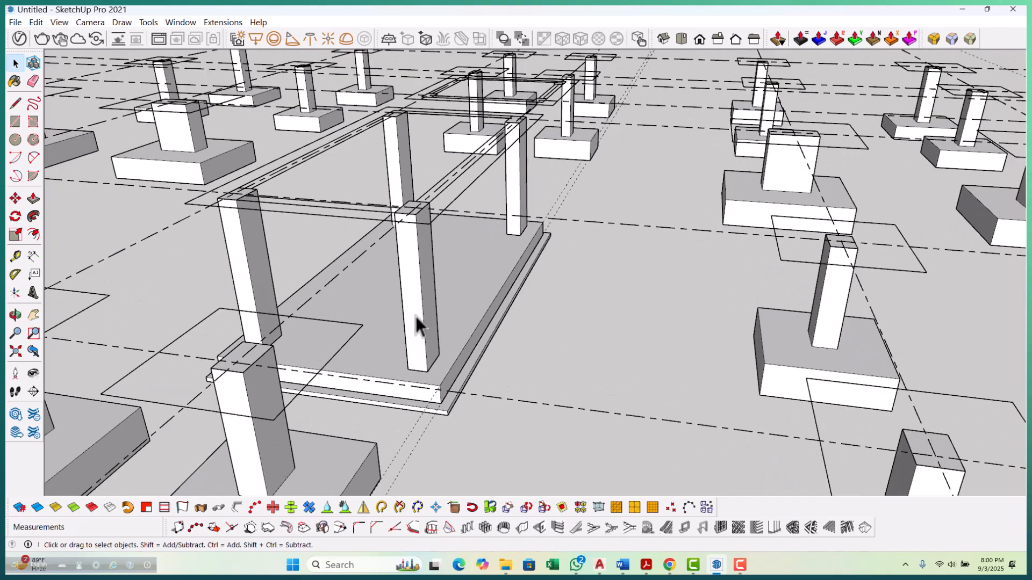
scroll(414, 304, "down", 3)
left_click(411, 298)
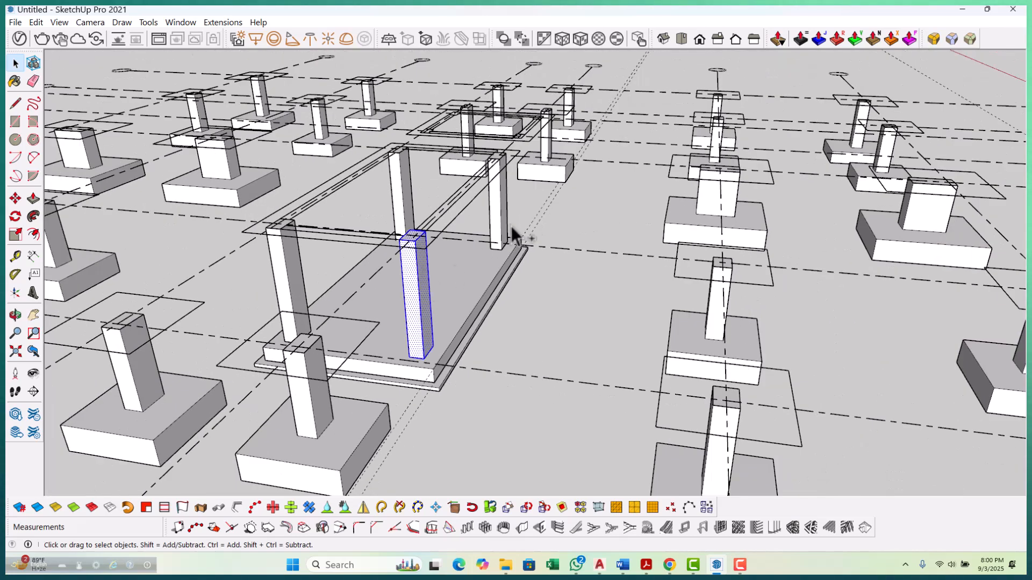
left_click(500, 204, "ctrl")
left_click(402, 184, "ctrl")
left_click(282, 257, "ctrl")
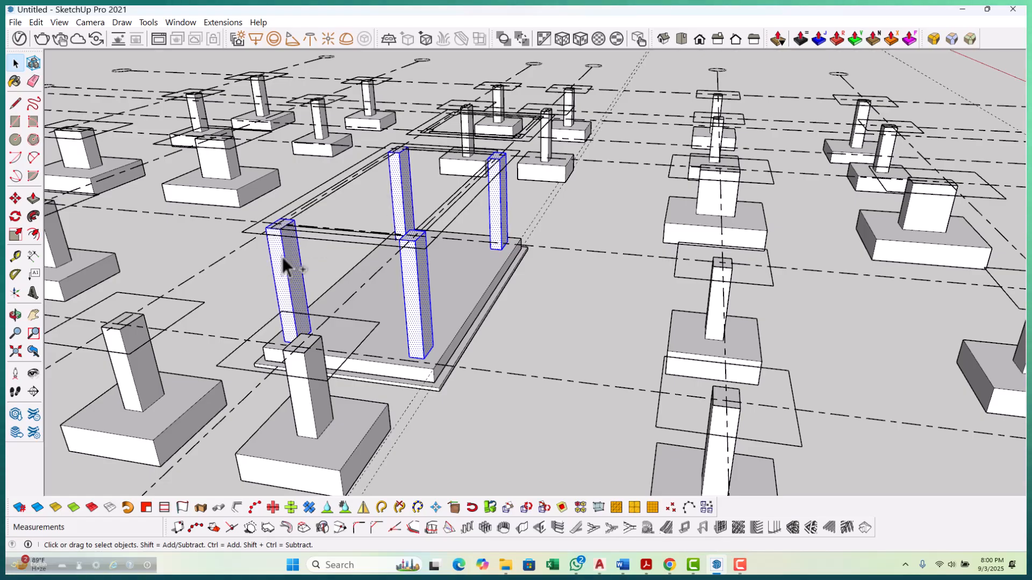
right_click(283, 257)
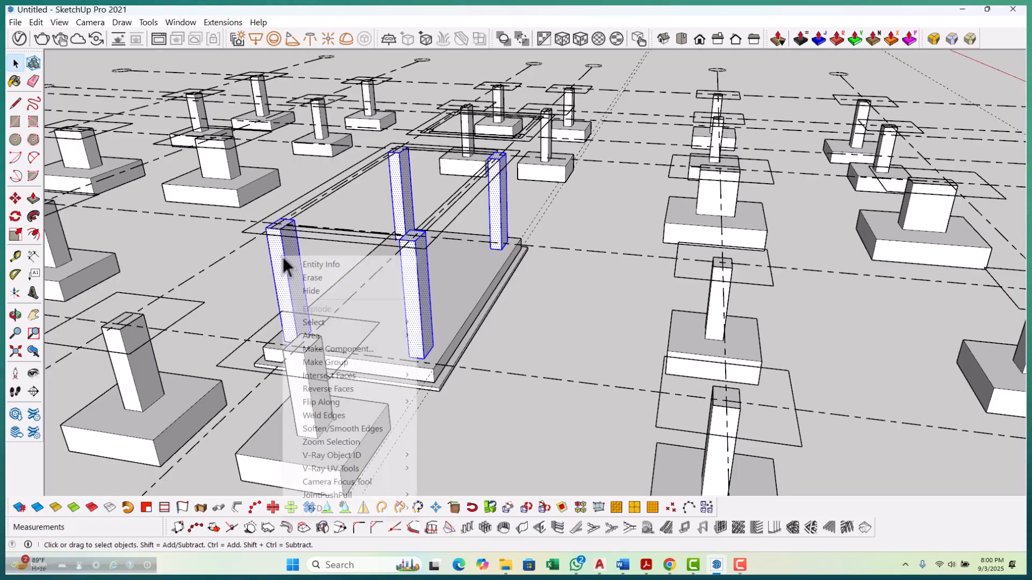
left_click(340, 361)
Draw a 200 mm wide wall rectangle between the column tops along one long side of the C.F1 layout.
scroll(556, 341, "down", 3)
middle_click_drag(478, 344, 530, 344)
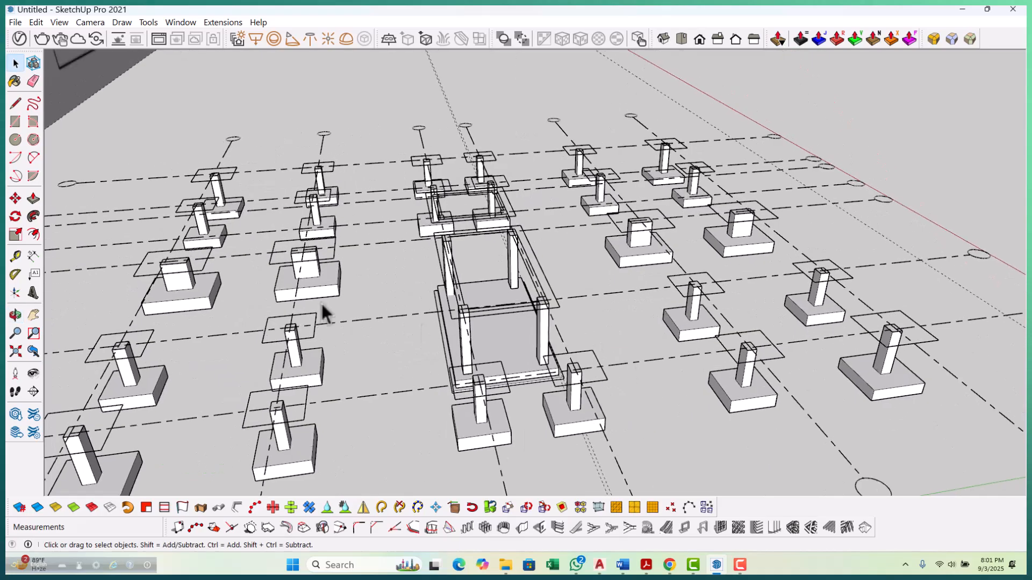
middle_click_drag(421, 323, 453, 348)
scroll(463, 282, "up", 2)
scroll(457, 254, "up", 4)
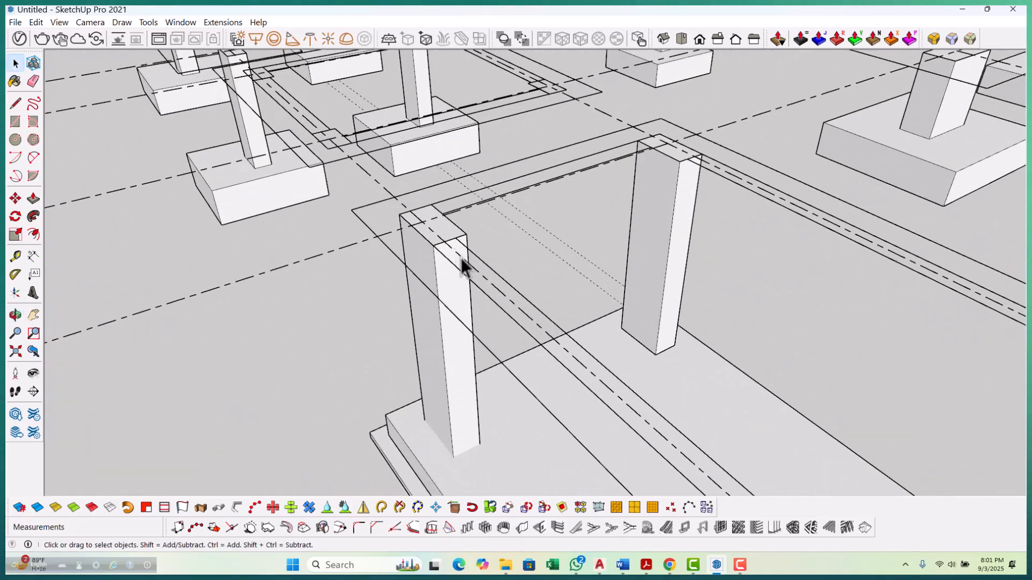
key("r")
scroll(454, 252, "up", 1)
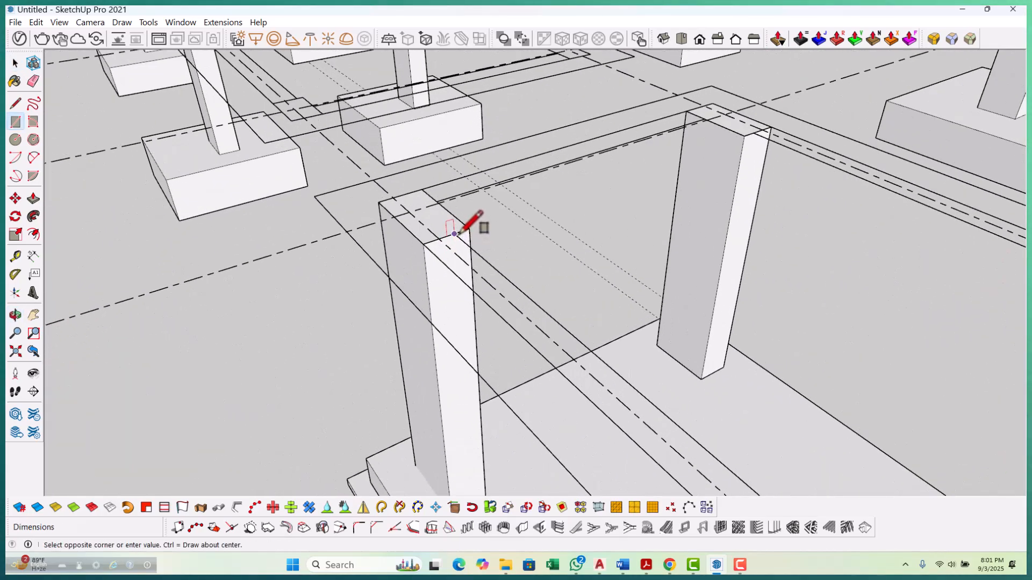
scroll(455, 234, "down", 4)
scroll(547, 333, "up", 3)
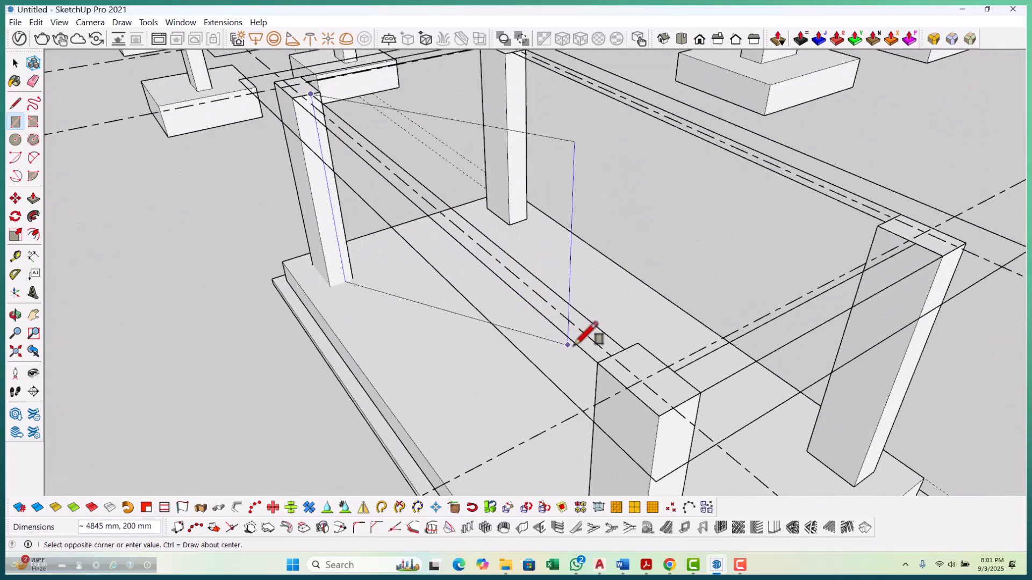
left_click(598, 361)
Draw a wall rectangle of about 5063 × 200 mm between the column tops on the opposite long side of C.F1.
scroll(421, 392, "down", 5)
scroll(476, 201, "up", 6)
left_click(435, 173)
scroll(430, 161, "down", 5)
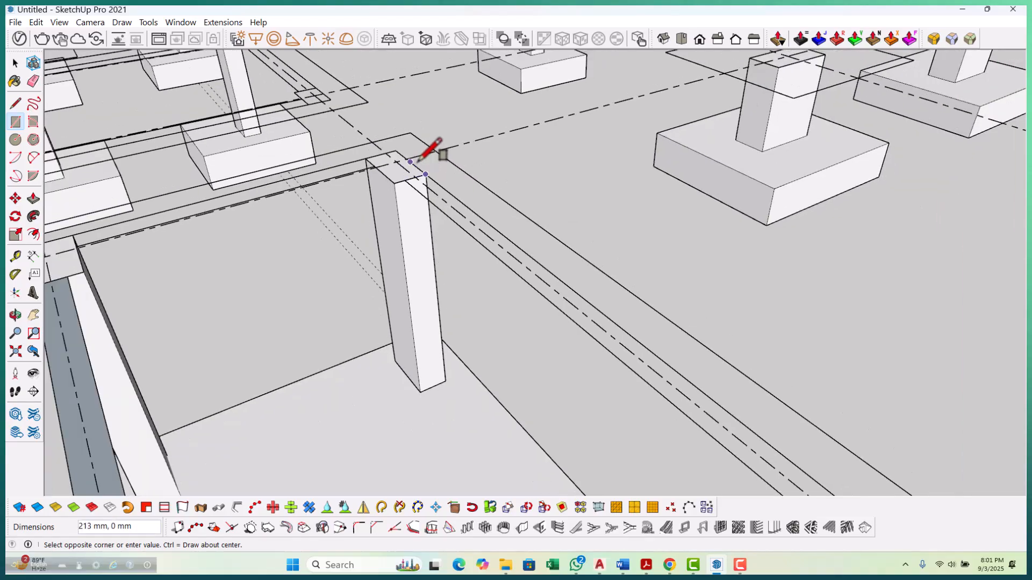
scroll(591, 298, "up", 5)
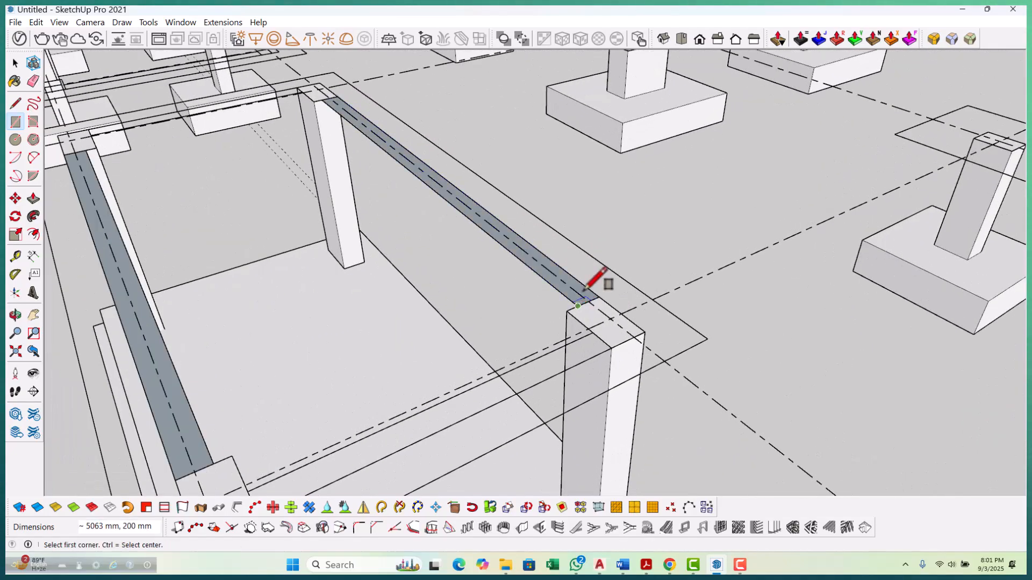
Draw wall rectangles between the column tops across both short ends of the C.F1 layout.
scroll(580, 301, "down", 5)
scroll(471, 358, "up", 6)
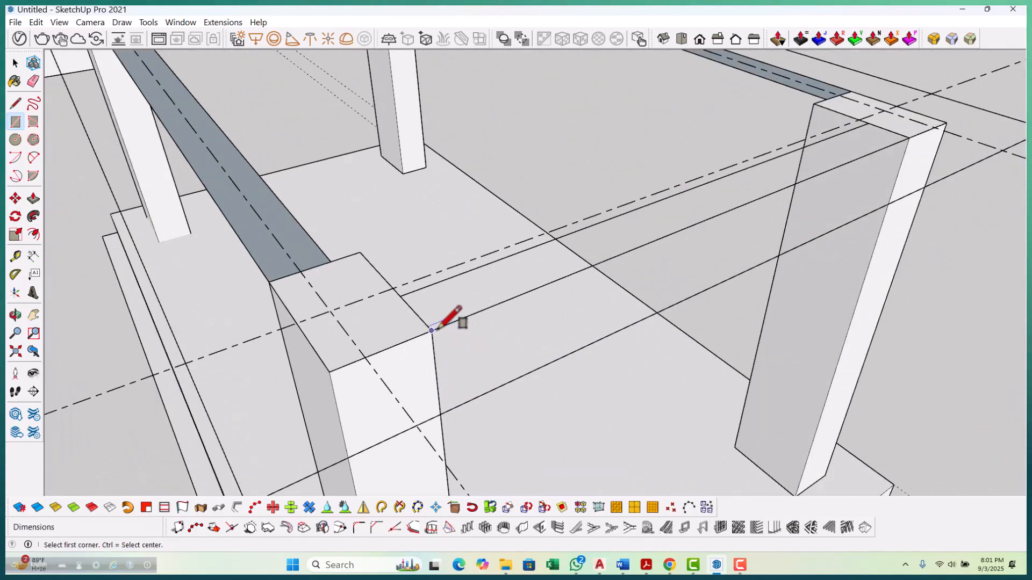
scroll(749, 201, "down", 5)
scroll(817, 143, "up", 5)
left_click(789, 157)
scroll(790, 157, "down", 6)
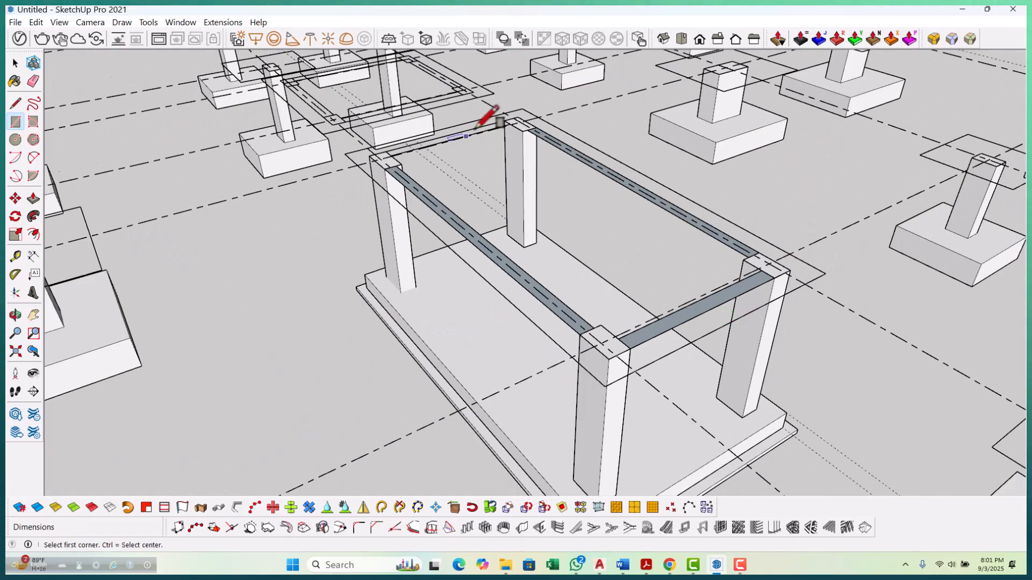
scroll(472, 129, "up", 6)
scroll(368, 179, "down", 3)
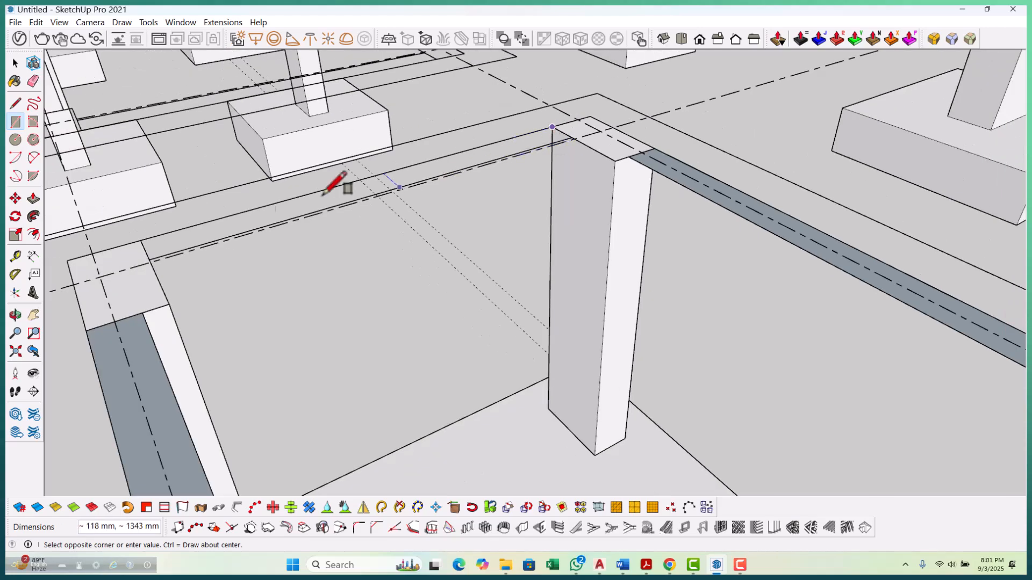
scroll(155, 237, "up", 4)
scroll(357, 260, "down", 3)
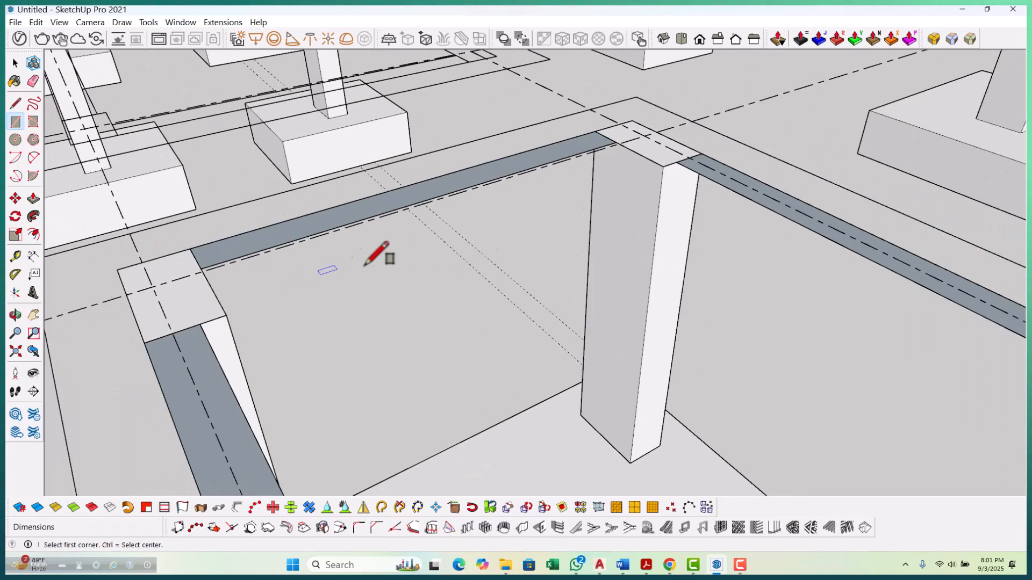
Push the first long-side wall rectangle down 2425 mm onto the top of the C.F1 footing.
key("p")
scroll(323, 172, "down", 3)
scroll(546, 311, "up", 5)
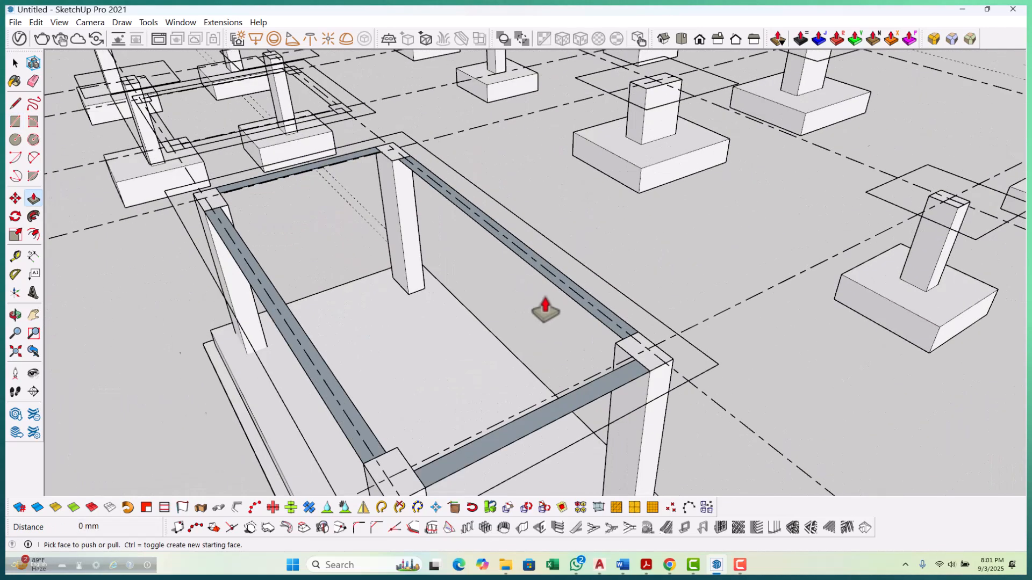
left_click(591, 314)
scroll(580, 322, "down", 3)
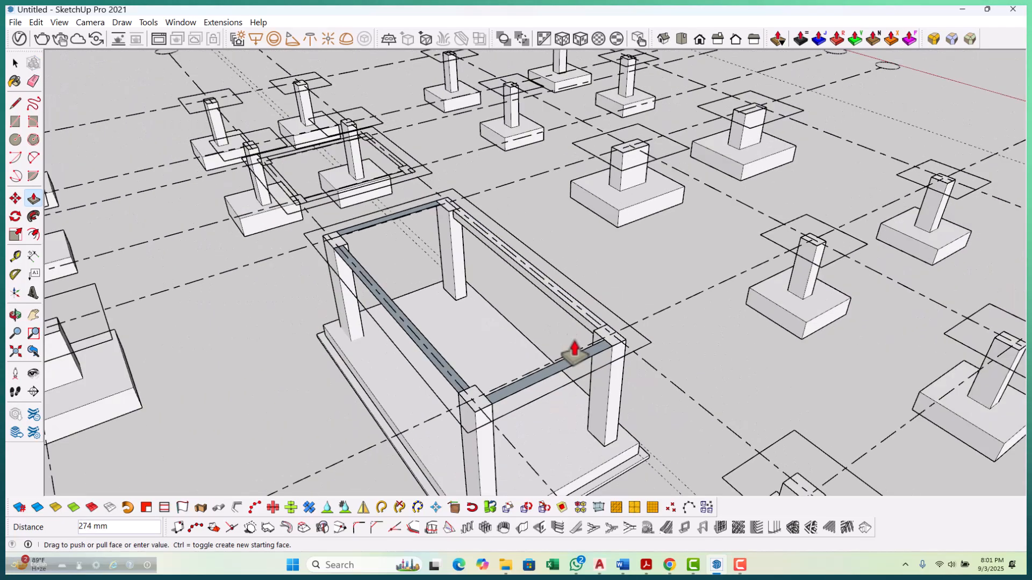
scroll(341, 230, "up", 5)
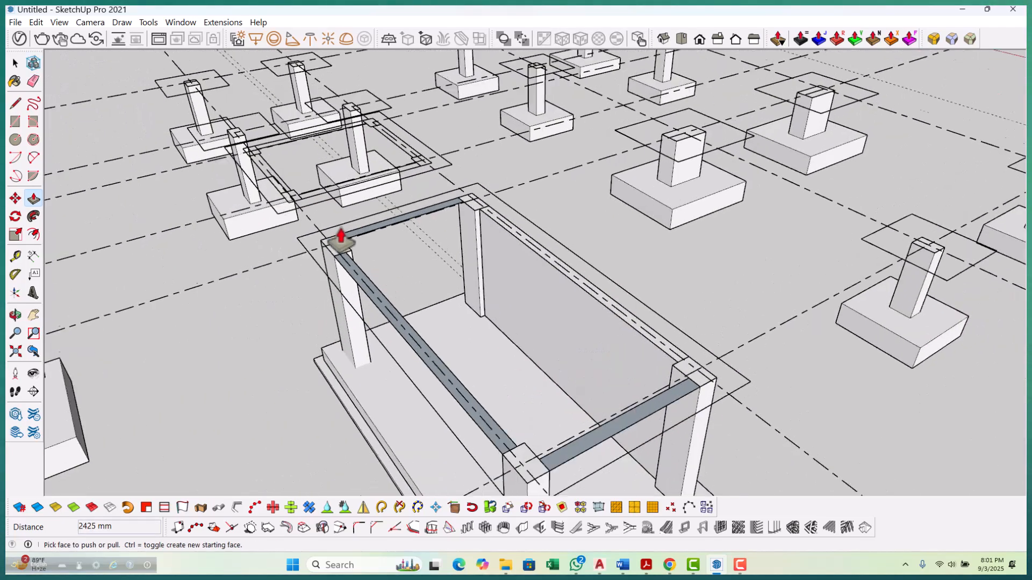
Push the other three wall rectangles down onto the C.F1 footing to close the tank.
left_click(350, 242)
scroll(376, 242, "down", 3)
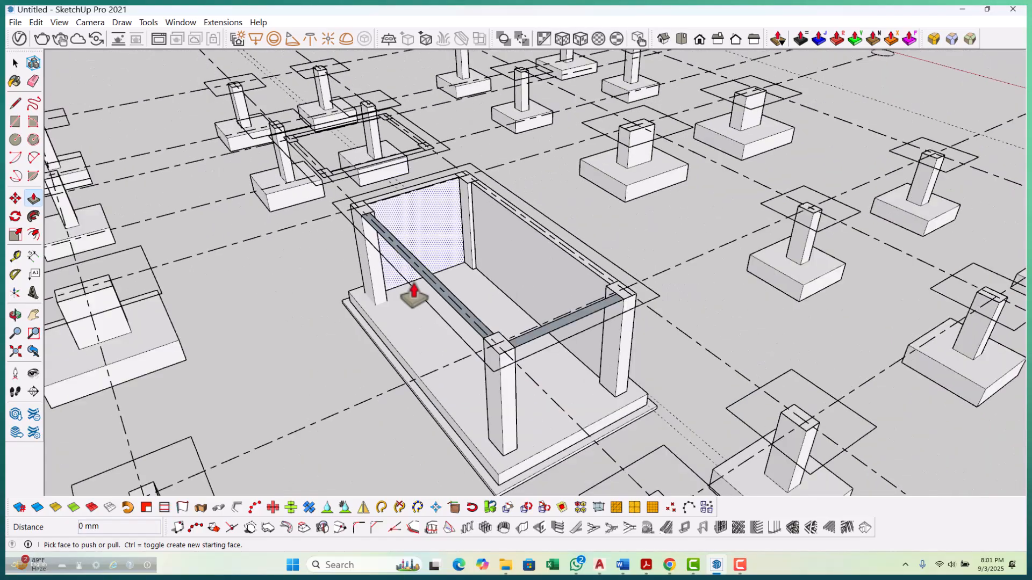
scroll(467, 311, "up", 5)
key("Escape")
scroll(392, 248, "down", 4)
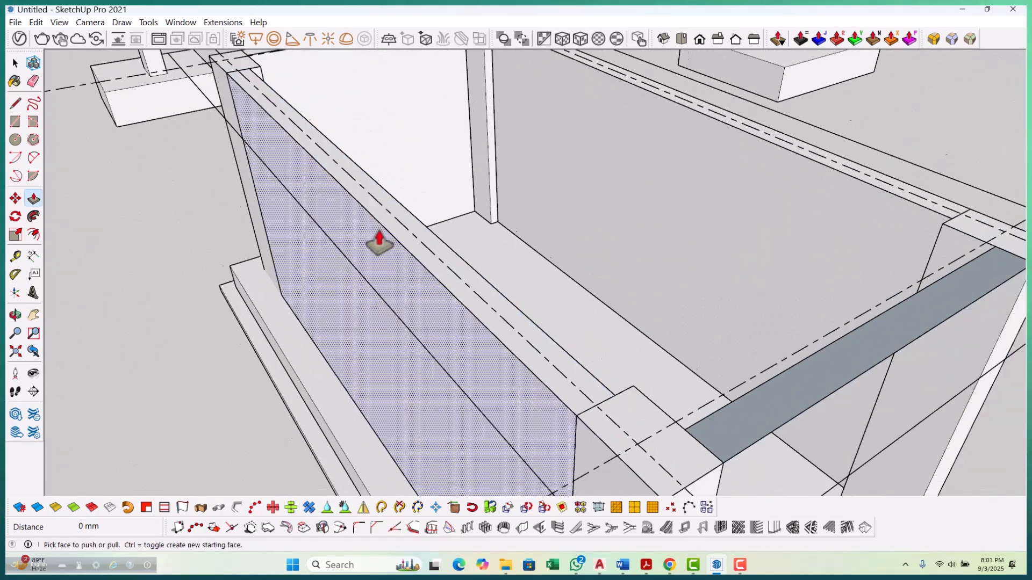
scroll(553, 312, "up", 5)
scroll(502, 312, "down", 3)
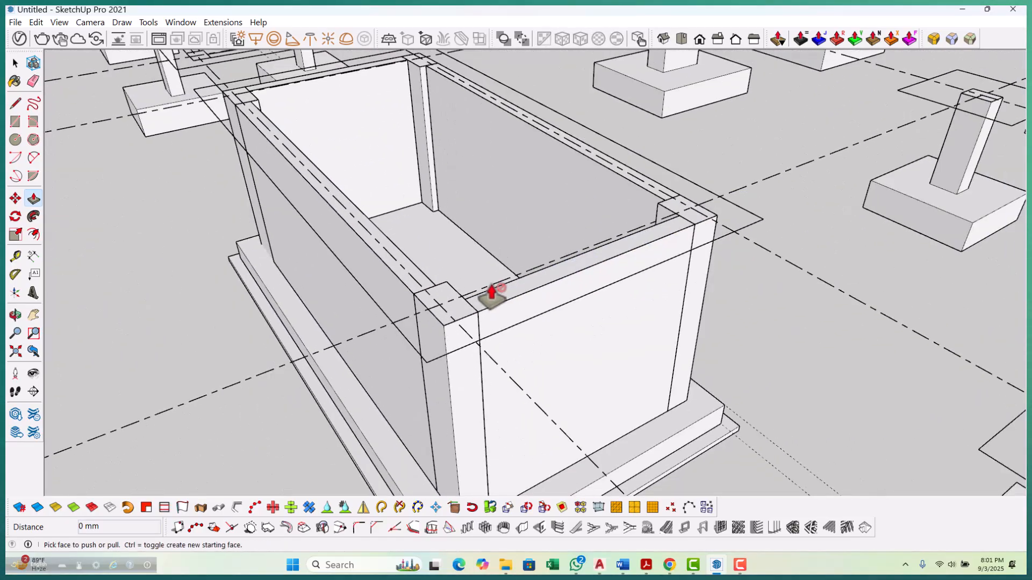
Select the outer faces of all four walls between the C.F1 columns and make them one group.
scroll(603, 357, "down", 3)
middle_click_drag(603, 357, 544, 355)
key("space")
scroll(454, 312, "up", 4)
left_click(451, 305)
mouse_move(451, 306)
middle_mouse_down()
mouse_move(484, 322)
mouse_move(473, 195)
middle_mouse_up()
scroll(474, 205, "up", 2)
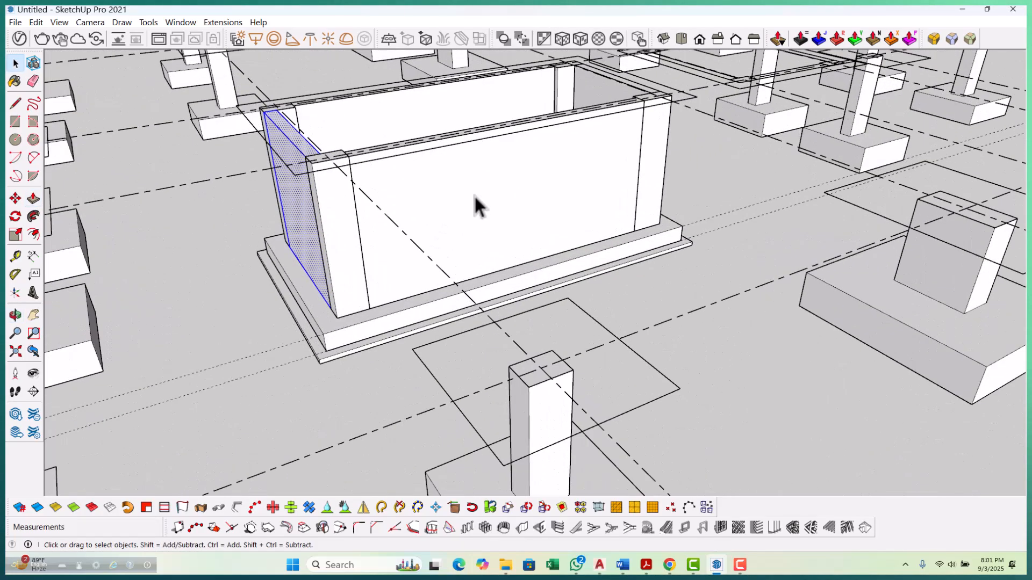
left_click(481, 205, "ctrl")
scroll(490, 276, "down", 3)
middle_click_drag(490, 276, 398, 212)
scroll(516, 178, "up", 3)
scroll(554, 151, "up", 2)
left_click(552, 140, "ctrl")
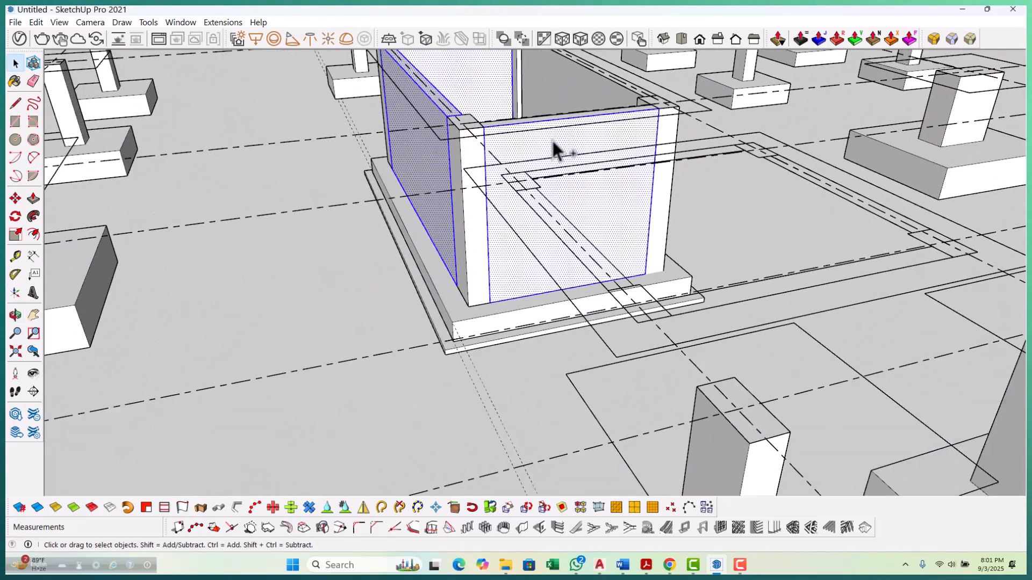
mouse_move(547, 151)
middle_mouse_down()
mouse_move(477, 251)
mouse_move(209, 260)
mouse_move(576, 195)
middle_mouse_up()
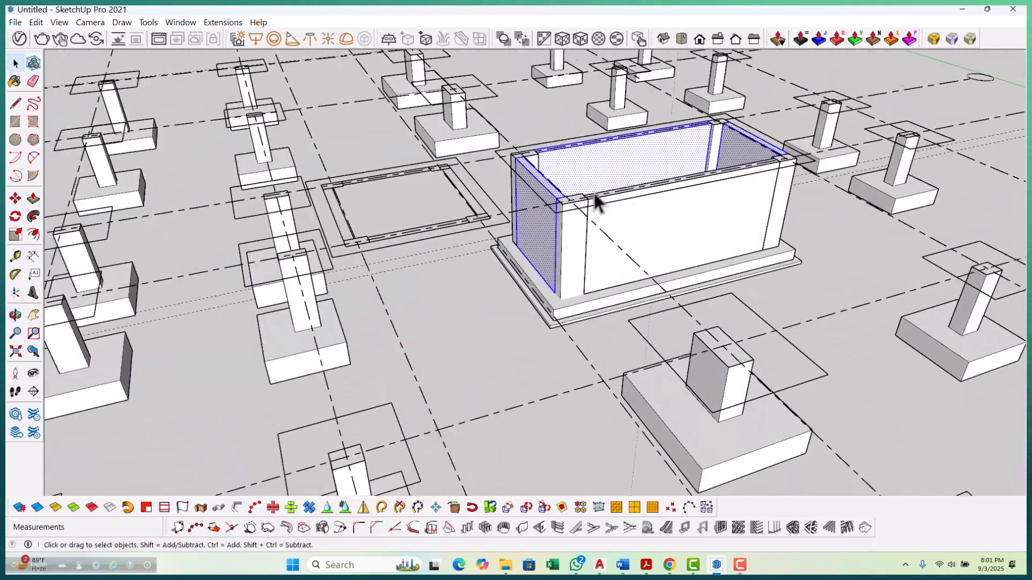
scroll(661, 237, "up", 2)
left_click(661, 237, "ctrl")
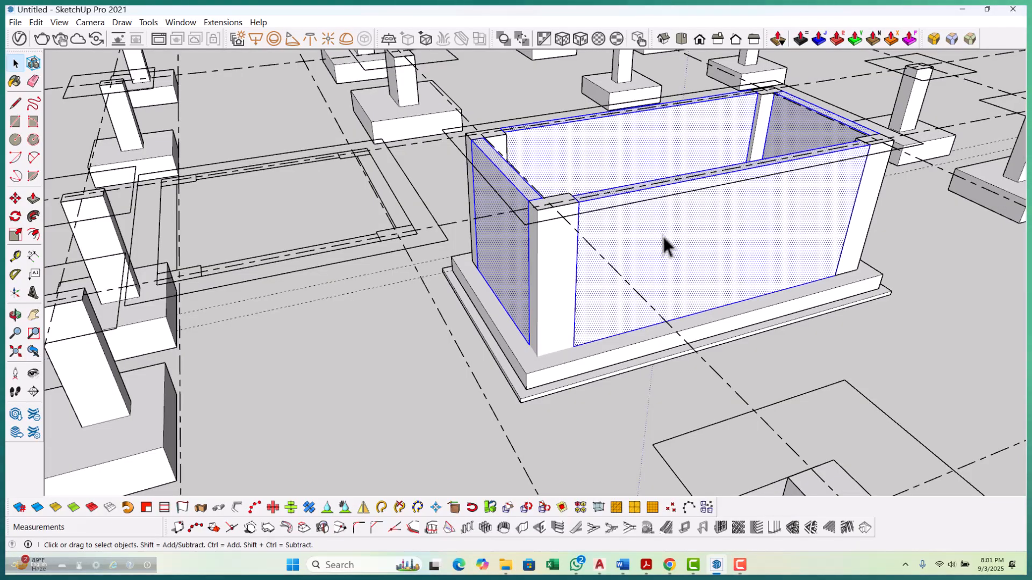
right_click(665, 237)
left_click(712, 340)
Inspect the modelled footings, columns and C.F1 tank walls from several sides.
scroll(410, 271, "down", 3)
middle_click_drag(410, 272, 445, 317)
scroll(555, 218, "down", 5)
scroll(339, 333, "up", 2)
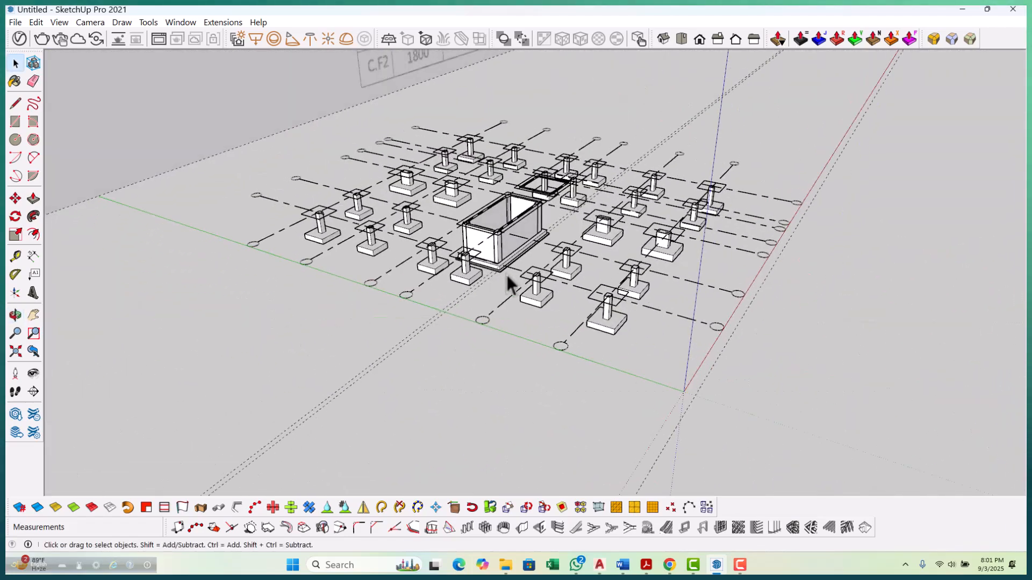
scroll(509, 283, "up", 4)
scroll(475, 277, "down", 3)
middle_click_drag(570, 252, 472, 271)
scroll(521, 260, "up", 3)
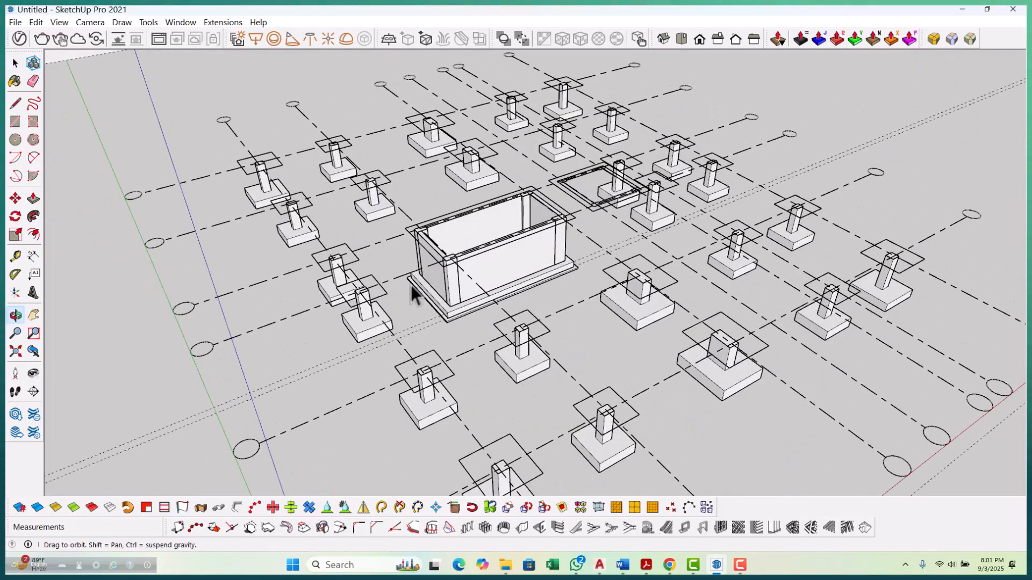
scroll(569, 311, "down", 3)
middle_click_drag(568, 310, 401, 279)
scroll(452, 260, "up", 3)
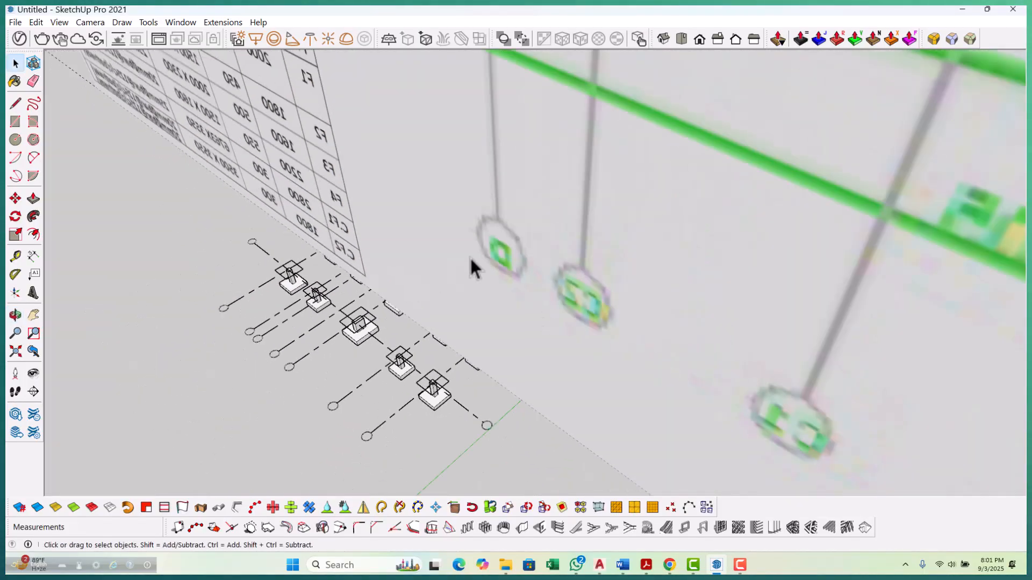
Compare the C.F2 entry in the footing schedule with the C.F2 outline beside the C.F1 tank.
scroll(337, 286, "down", 3)
middle_click_drag(337, 286, 656, 187)
scroll(357, 242, "up", 3)
scroll(536, 376, "up", 3)
middle_click_drag(537, 376, 476, 334)
scroll(465, 324, "down", 3)
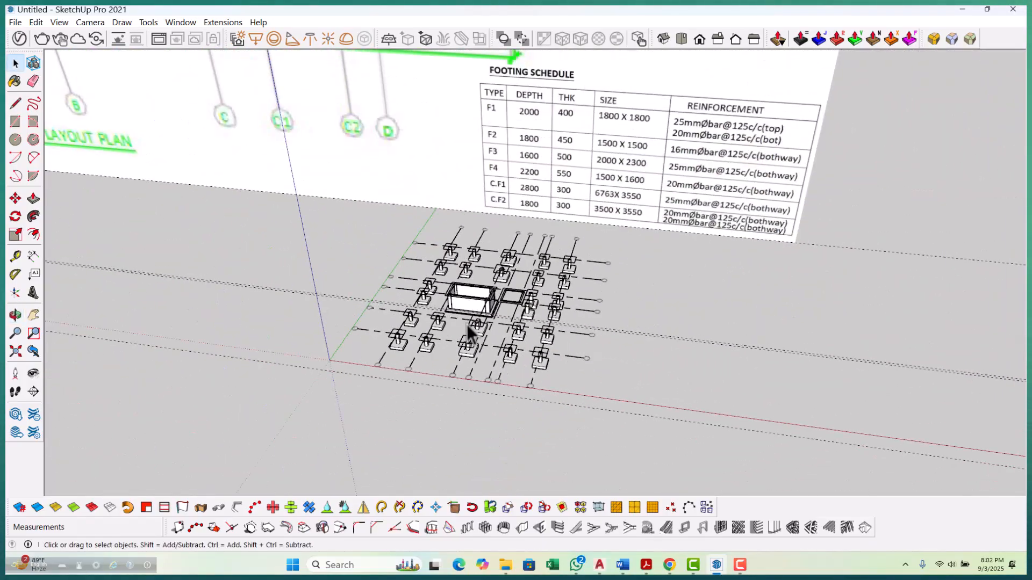
middle_click_drag(540, 221, 545, 239)
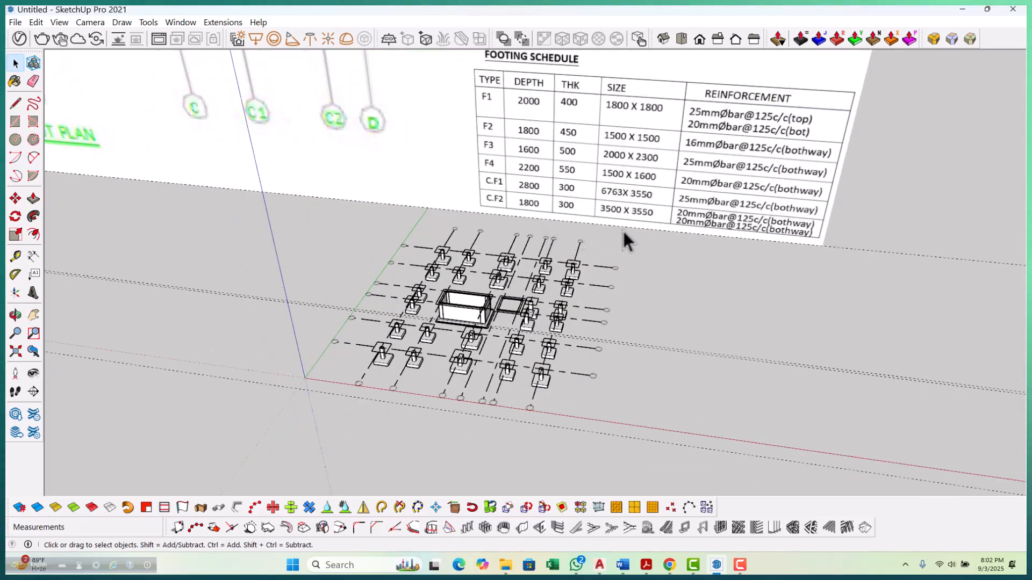
scroll(527, 334, "up", 2)
scroll(527, 295, "up", 5)
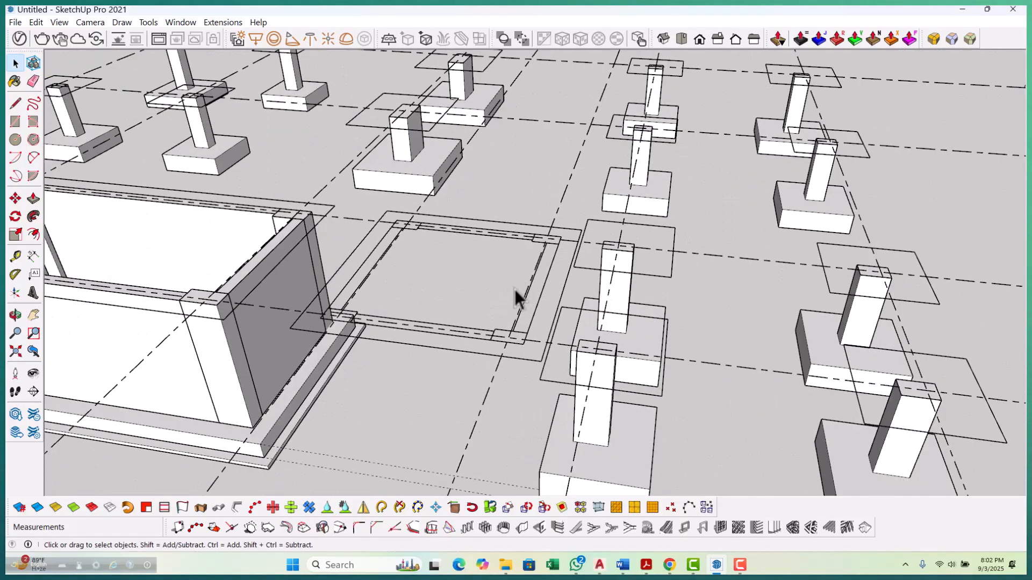
middle_click_drag(498, 313, 484, 341)
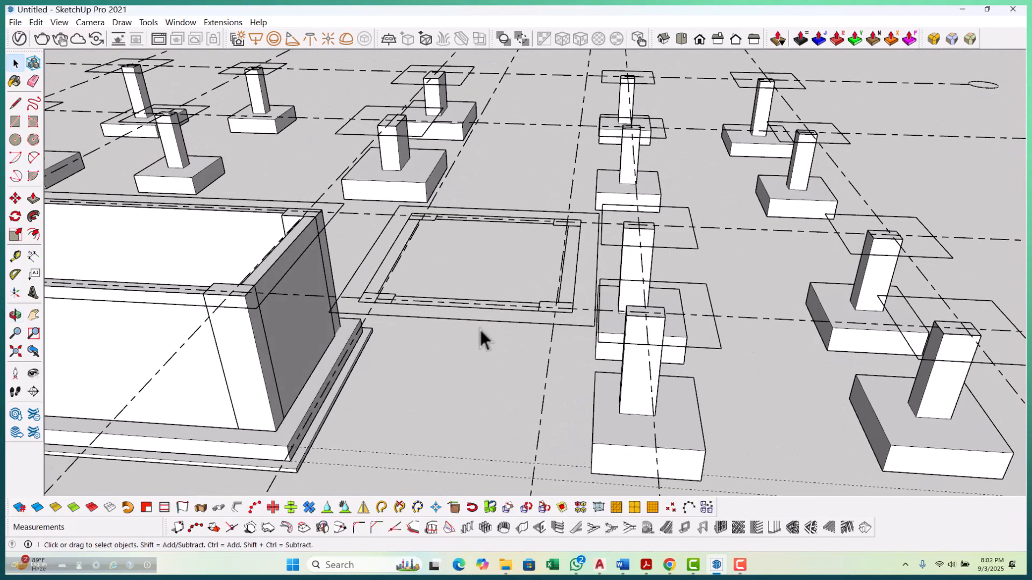
scroll(479, 327, "down", 3)
left_click_drag(453, 405, 428, 436)
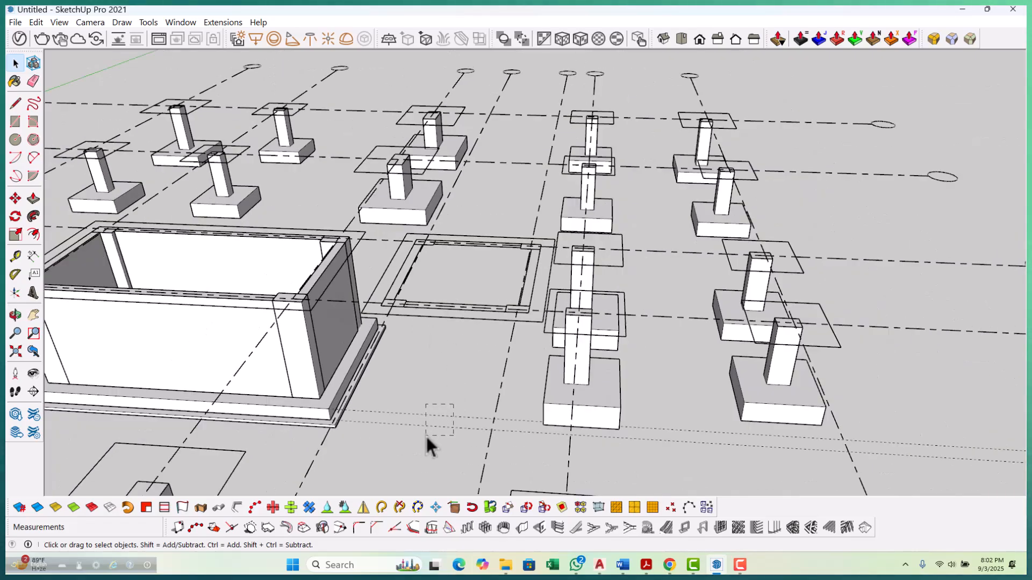
scroll(410, 381, "down", 8)
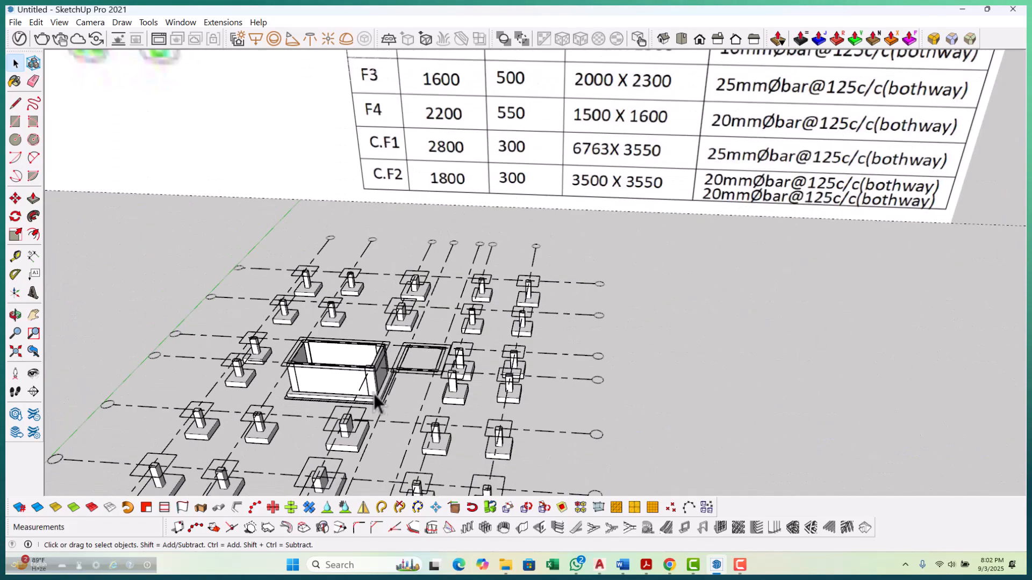
scroll(383, 393, "down", 6)
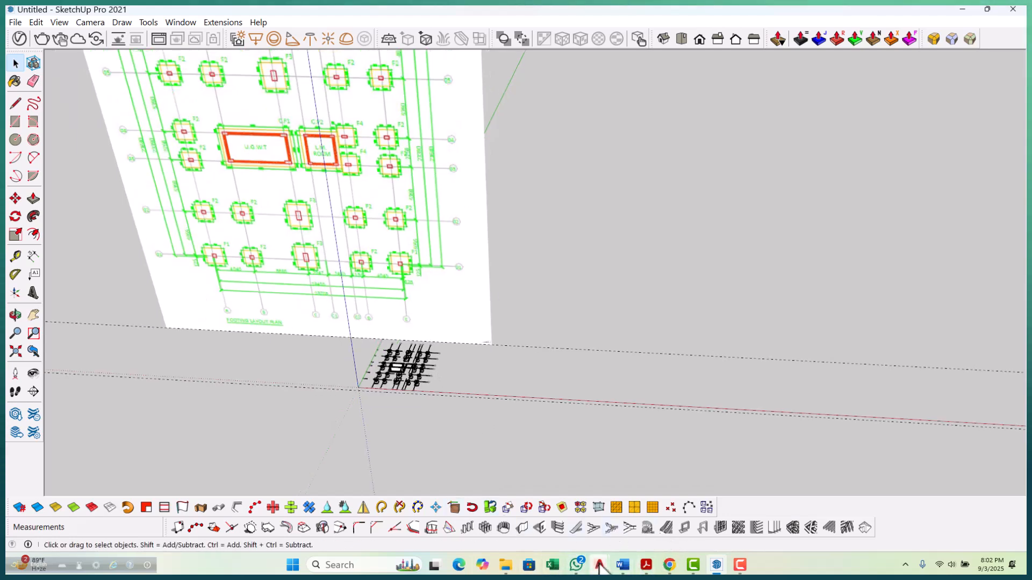
Switch to the 2025 BATCH 01 STRUCTURE drawing in AutoCAD, examine the F1 footing section and its CC layer, and return to SketchUp.
mouse_move(599, 565)
left_click(765, 508)
scroll(565, 277, "down", 5)
scroll(557, 271, "up", 10)
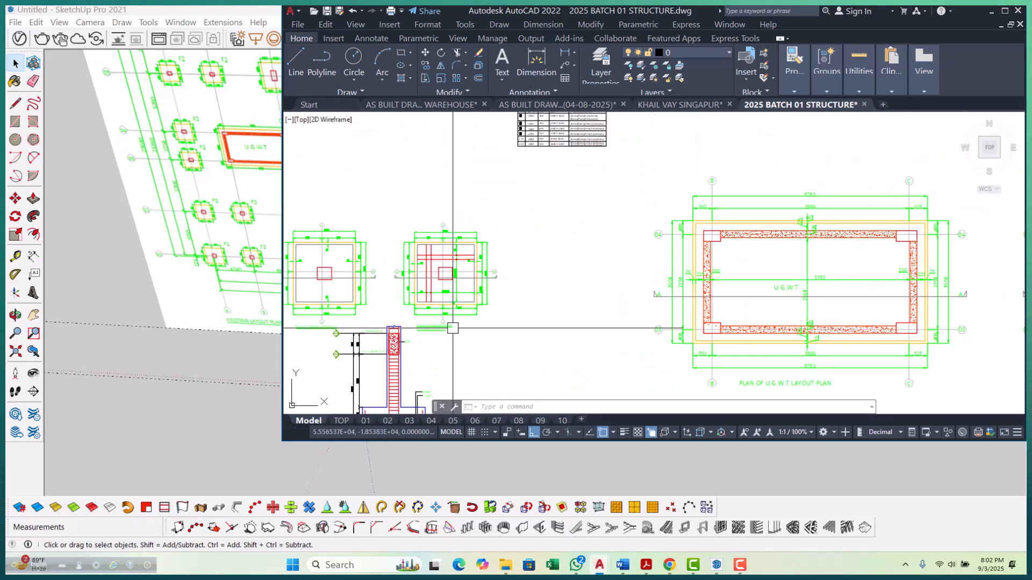
scroll(457, 300, "up", 10)
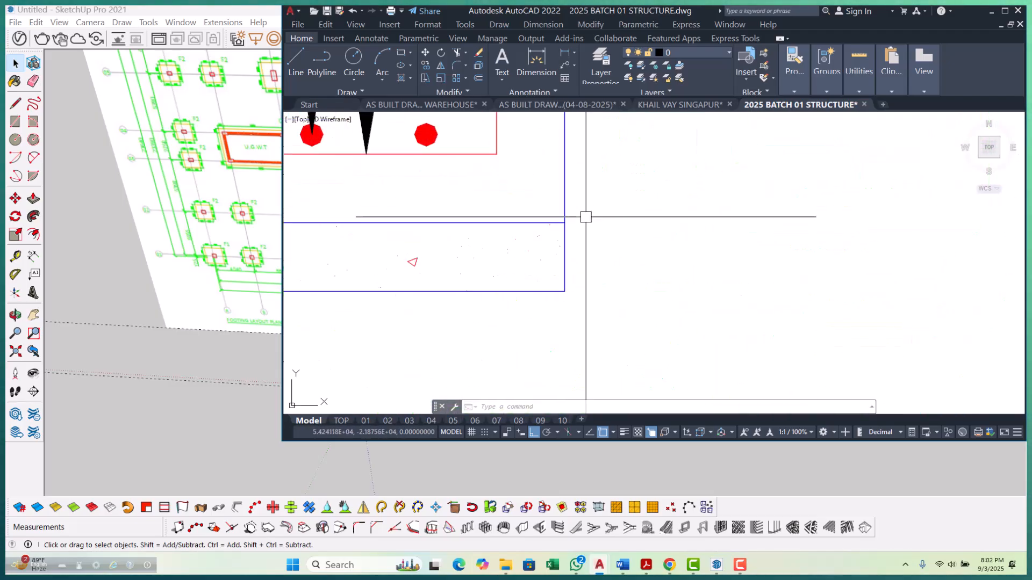
scroll(564, 257, "down", 8)
key("Escape")
key("Escape")
key("Escape")
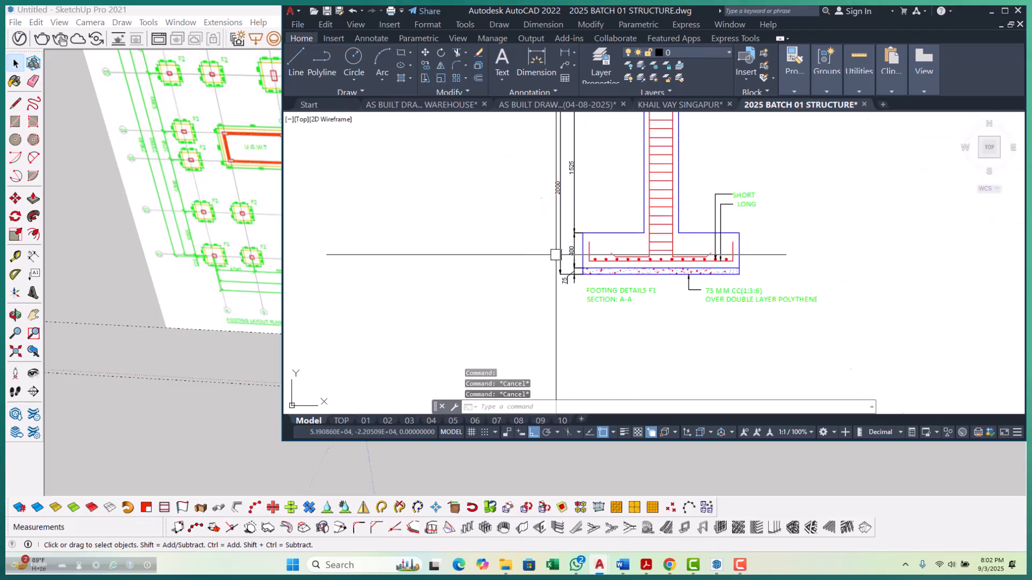
left_click(991, 12)
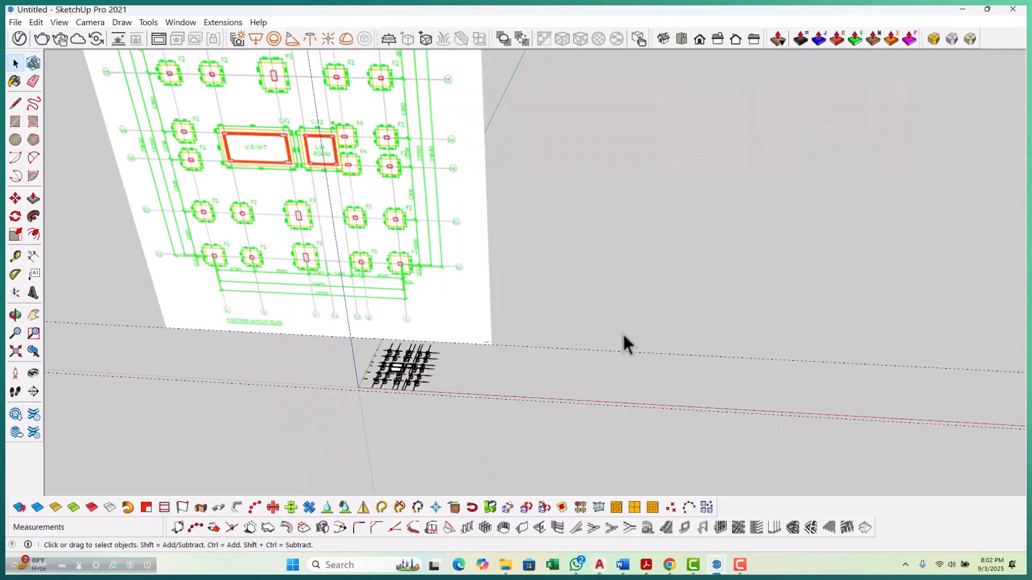
left_click(722, 566)
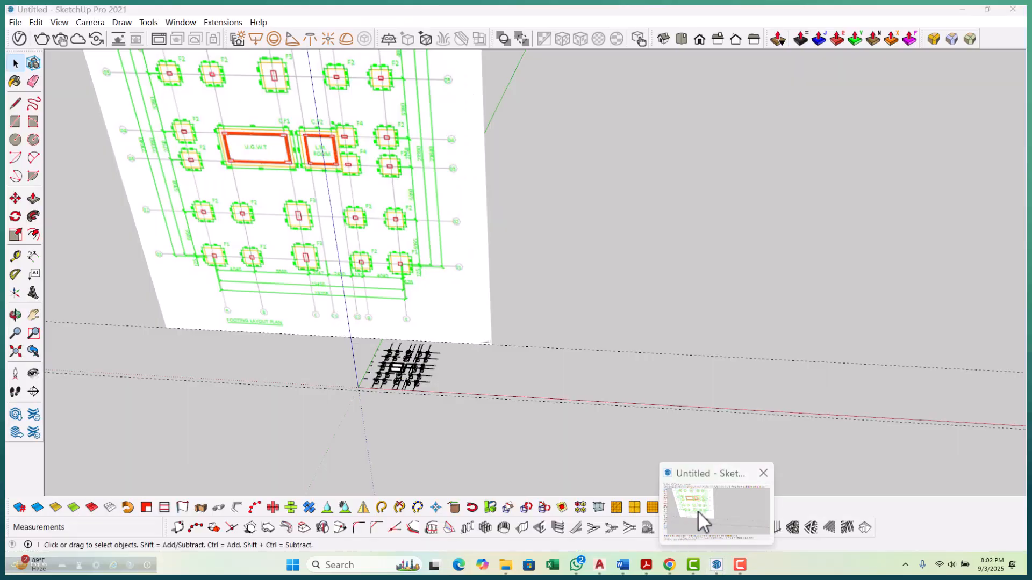
Return to the SketchUp model and draw a 3500 × 3550 mm rectangle over the outer C.F2 outline beside the C.F1 tank.
left_click(697, 511)
scroll(583, 364, "down", 3)
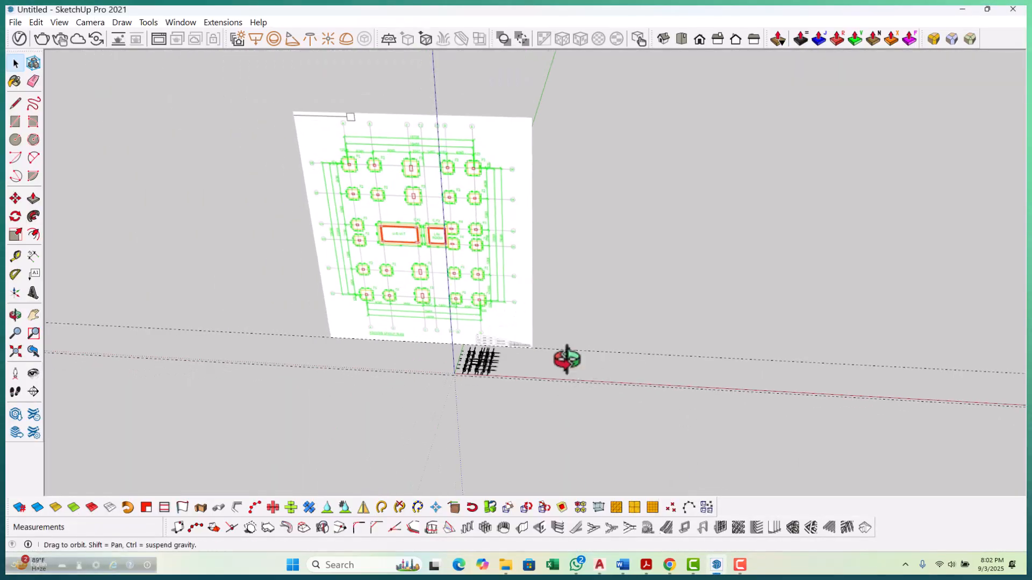
scroll(502, 353, "up", 5)
scroll(461, 371, "up", 10)
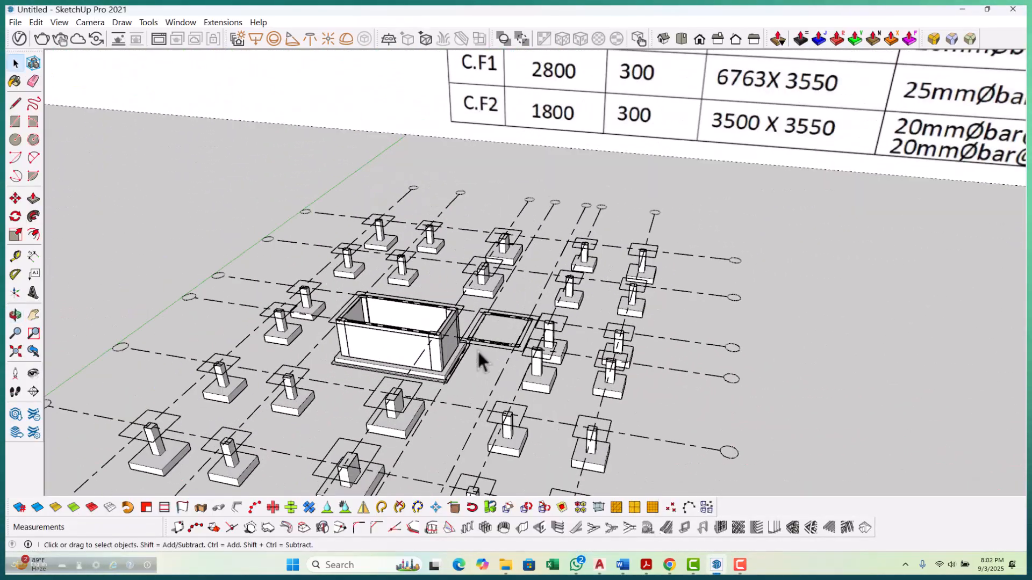
middle_click_drag(479, 359, 502, 364)
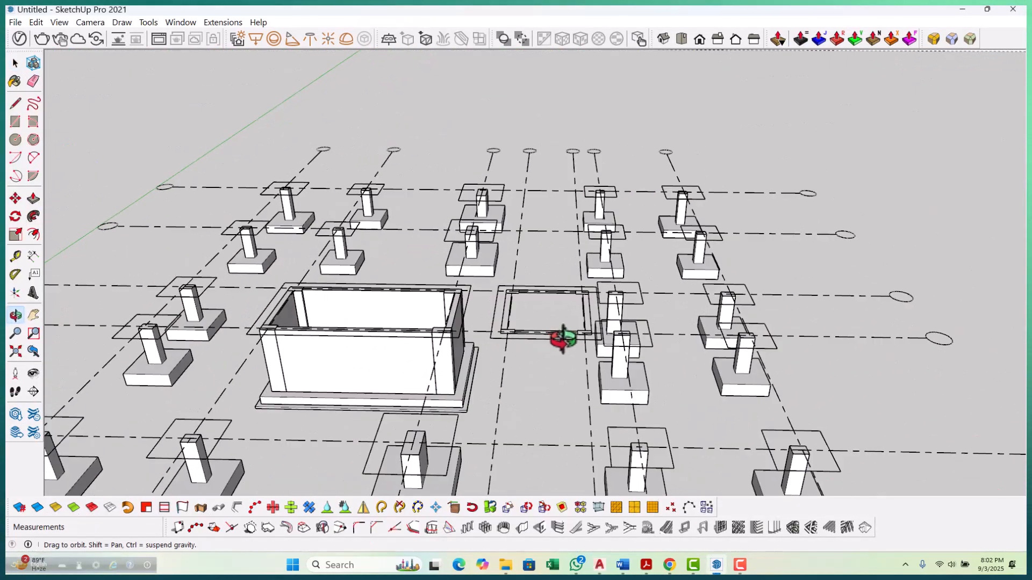
scroll(494, 358, "up", 3)
key("r")
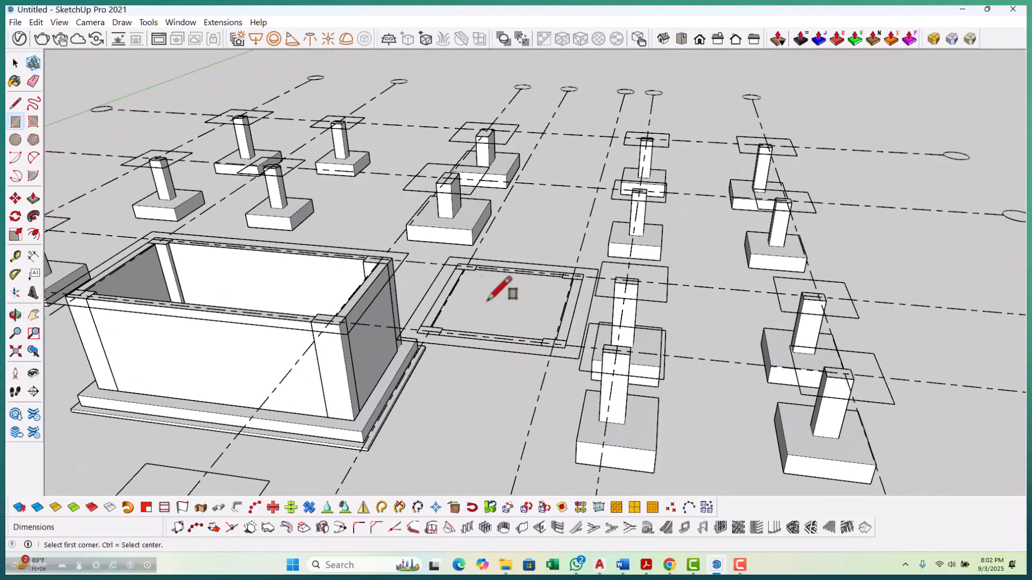
scroll(467, 269, "up", 3)
left_click(442, 261)
scroll(510, 317, "down", 2)
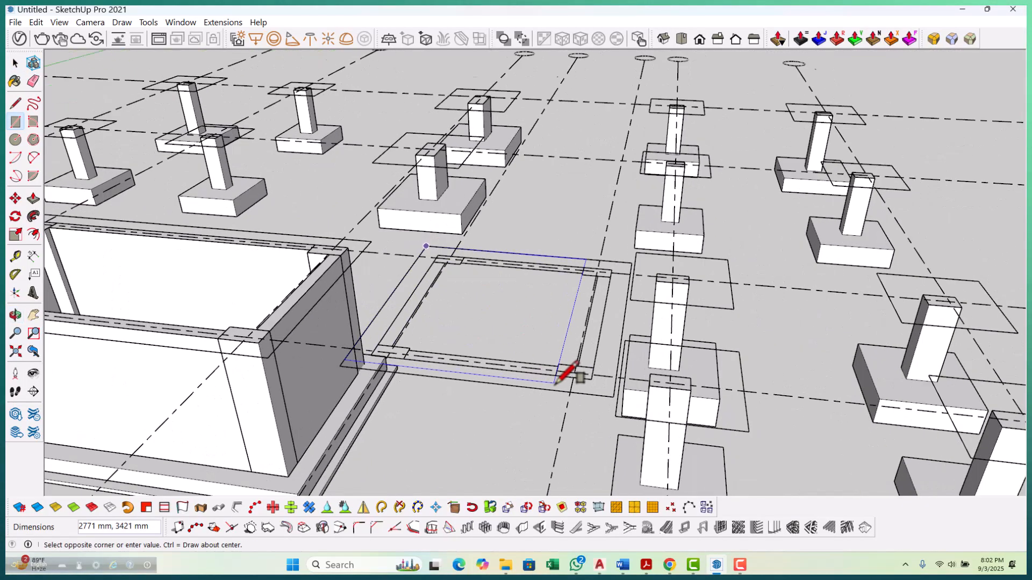
left_click(617, 398)
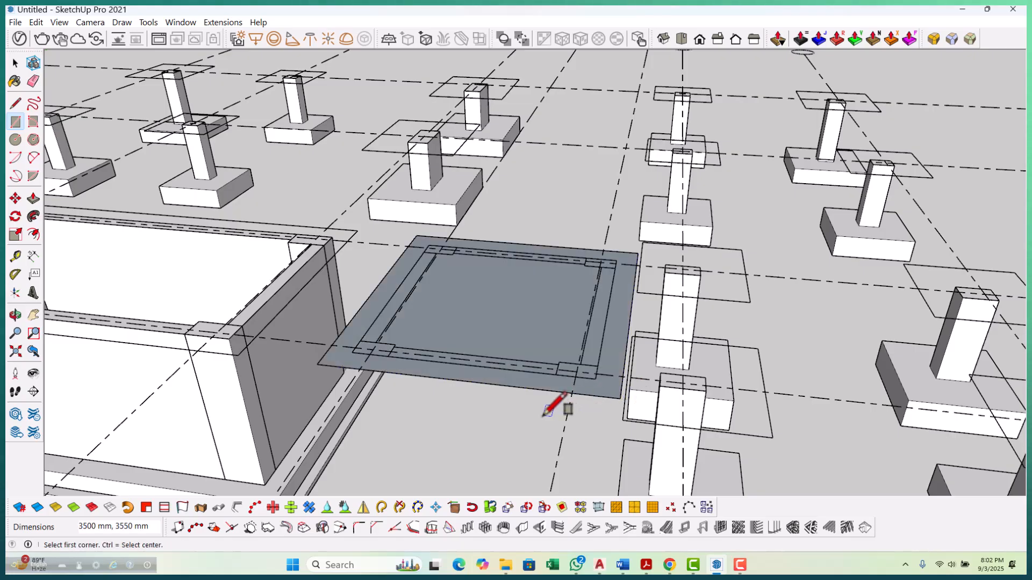
Extrude the C.F2 rectangle into a 75 mm thick slab and make the whole slab a group.
key("p")
left_click(523, 329)
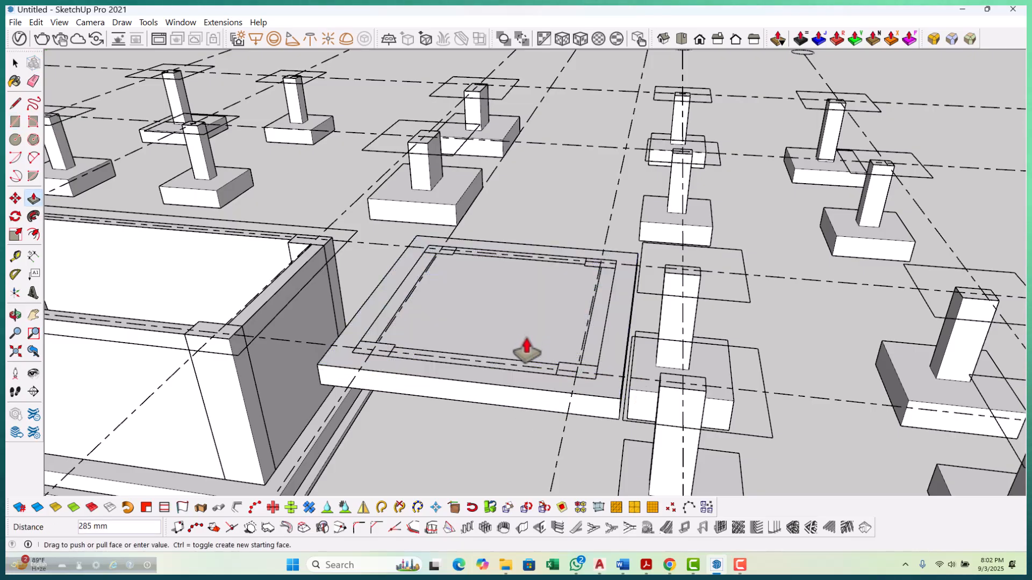
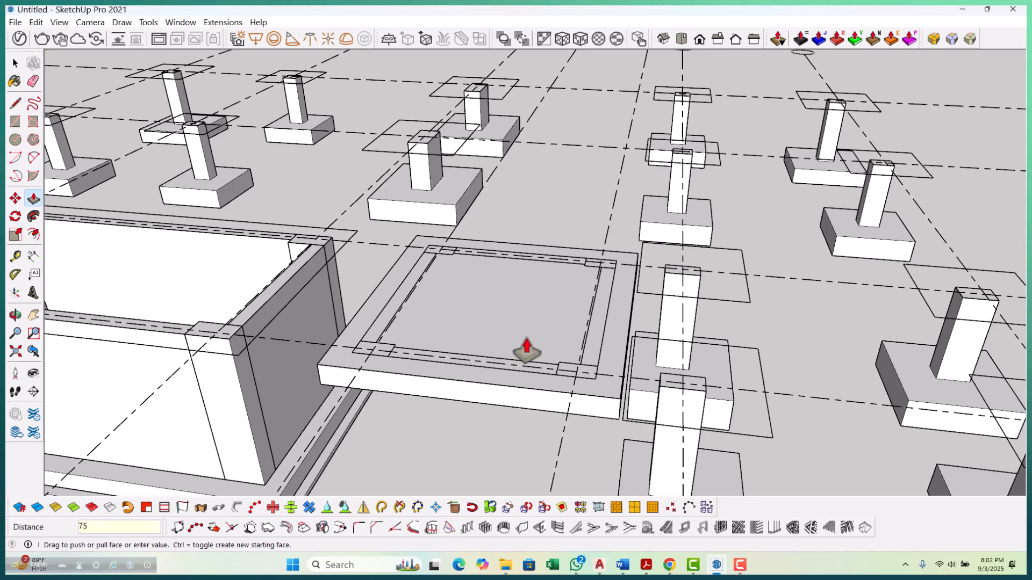
key("Return")
key("space")
scroll(504, 316, "up", 2)
triple_click(504, 318)
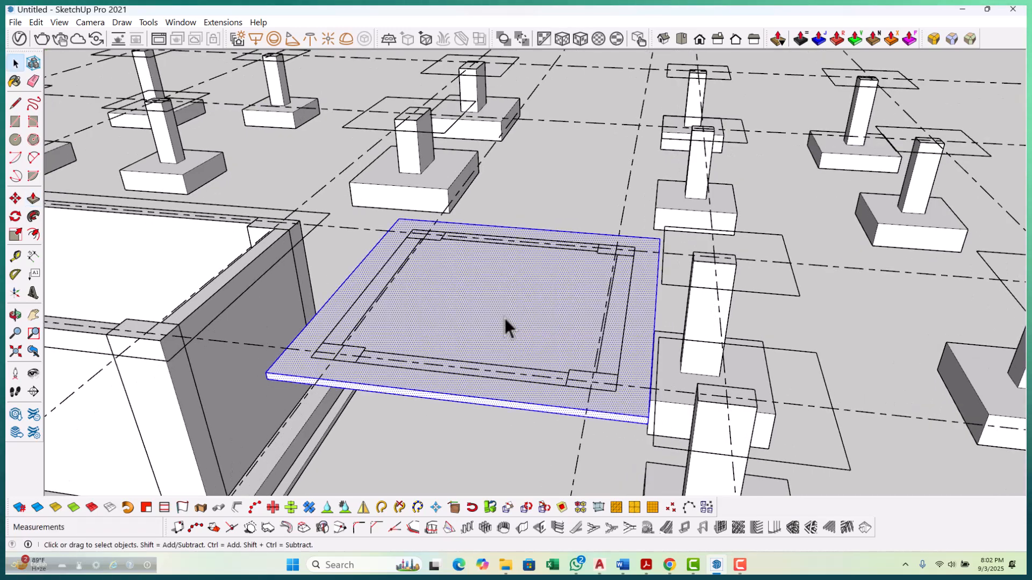
right_click(505, 318)
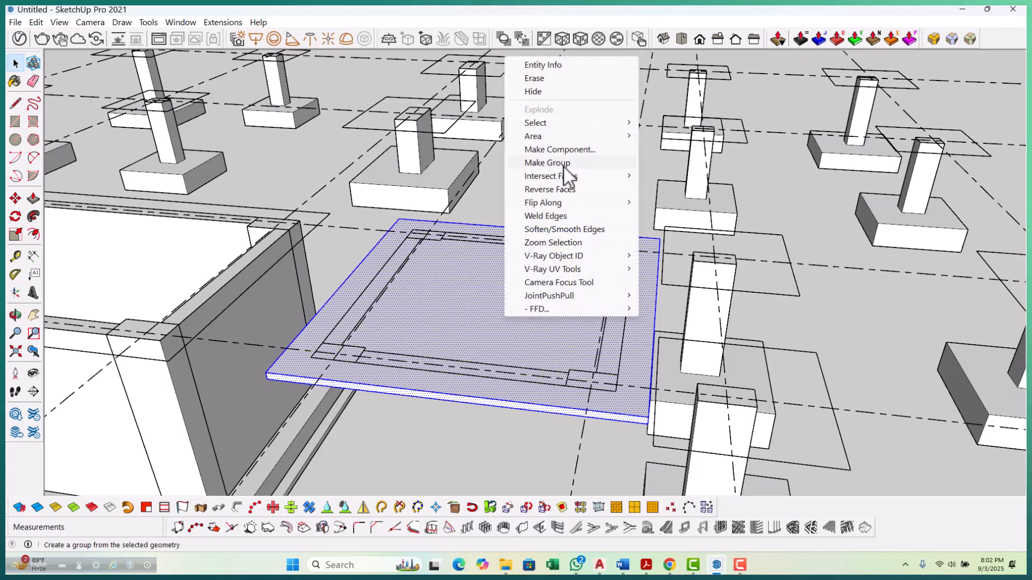
left_click(547, 162)
Place a guide line 1800 mm below the near top edge of the C.F2 slab.
scroll(489, 301, "down", 5)
scroll(408, 357, "up", 3)
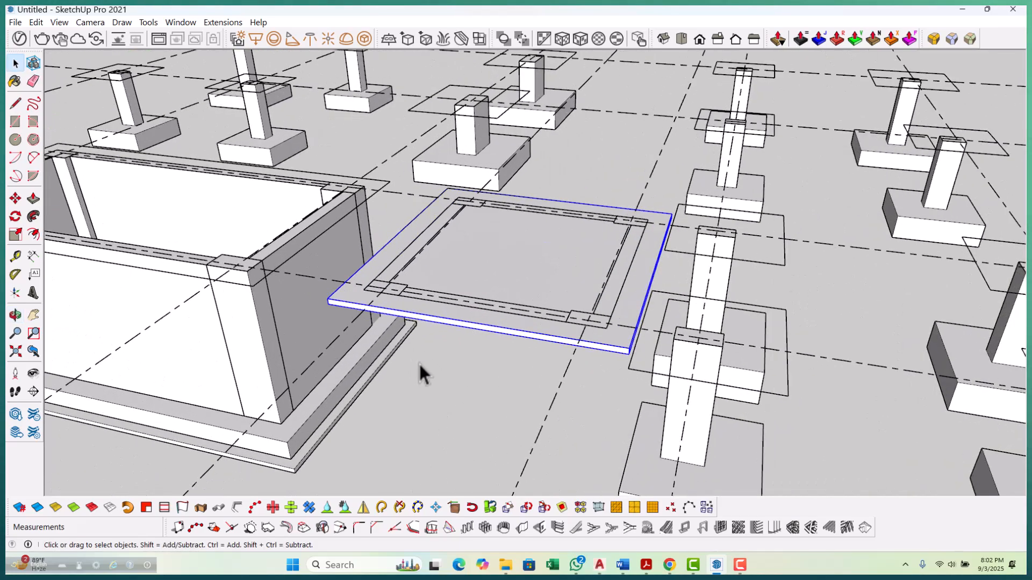
key("t")
scroll(418, 363, "up", 2)
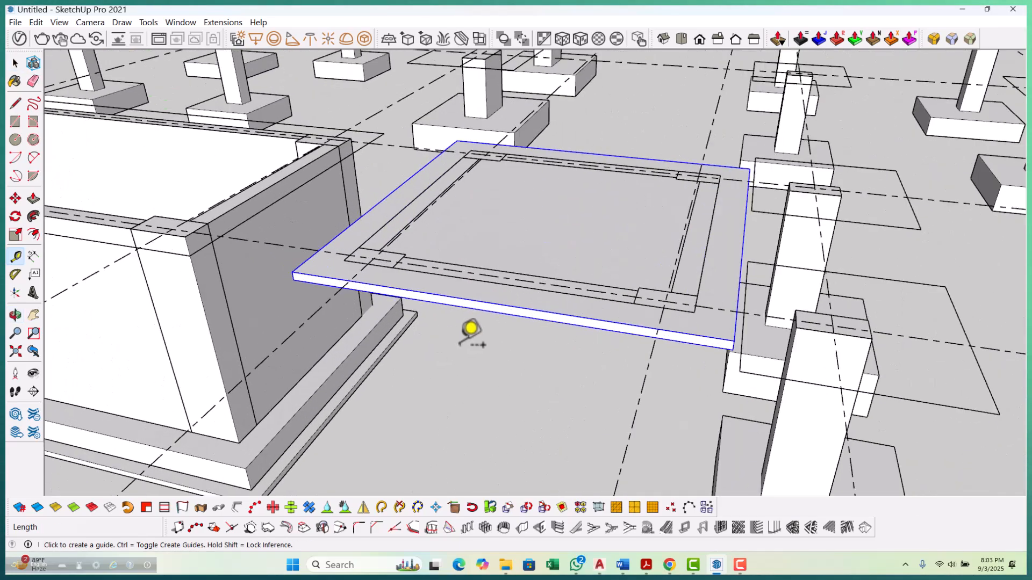
left_click(503, 306)
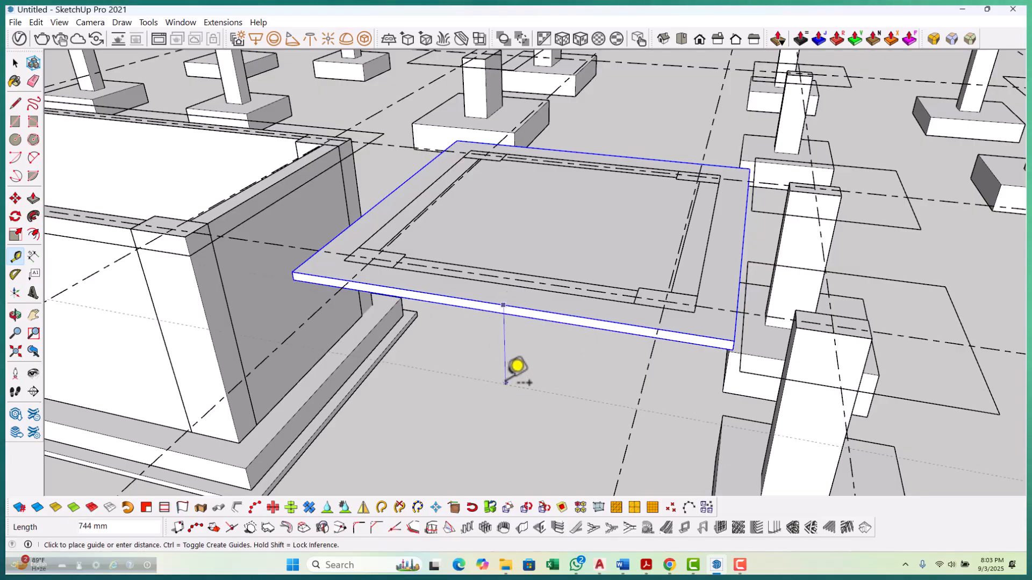
type("188")
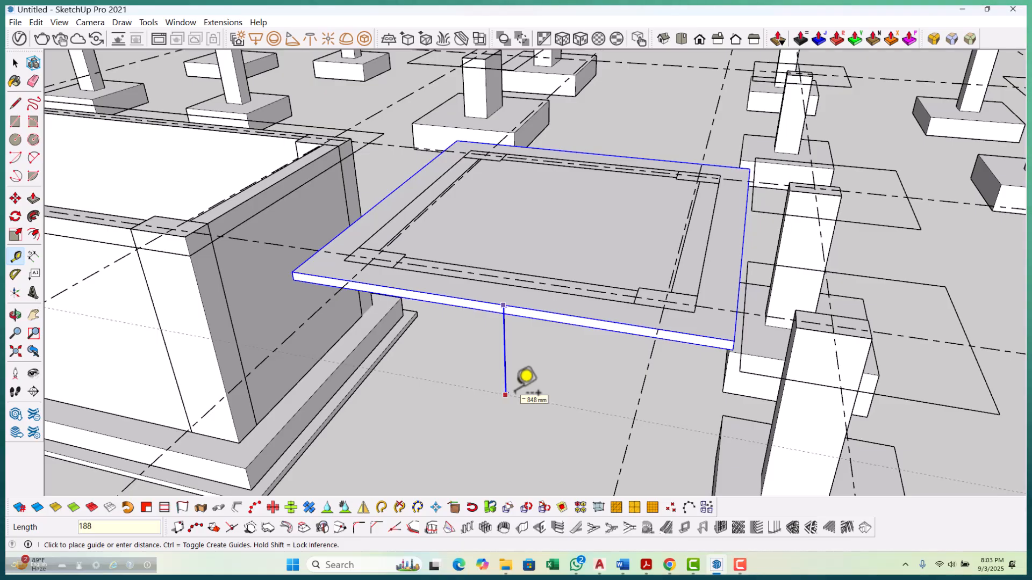
key("BackSpace")
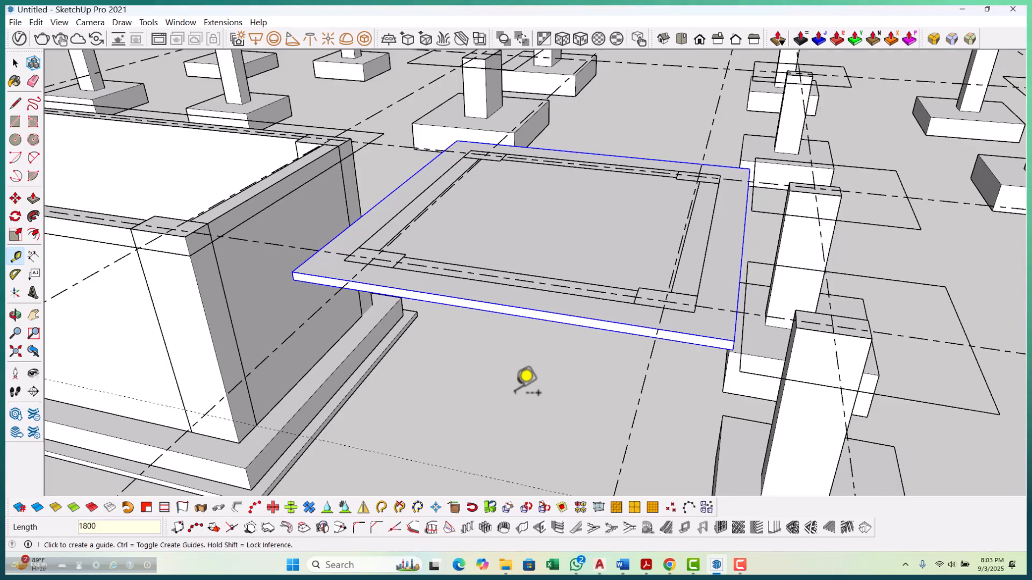
key("space")
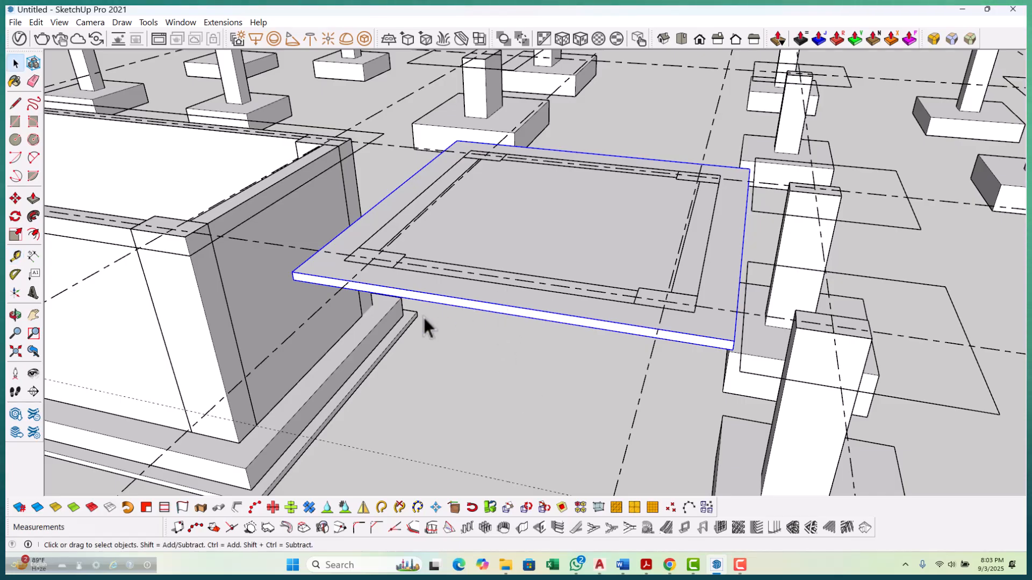
Move the C.F2 slab 1725 mm straight down by its near bottom corner until it meets the guide line.
left_click(468, 304)
key("m")
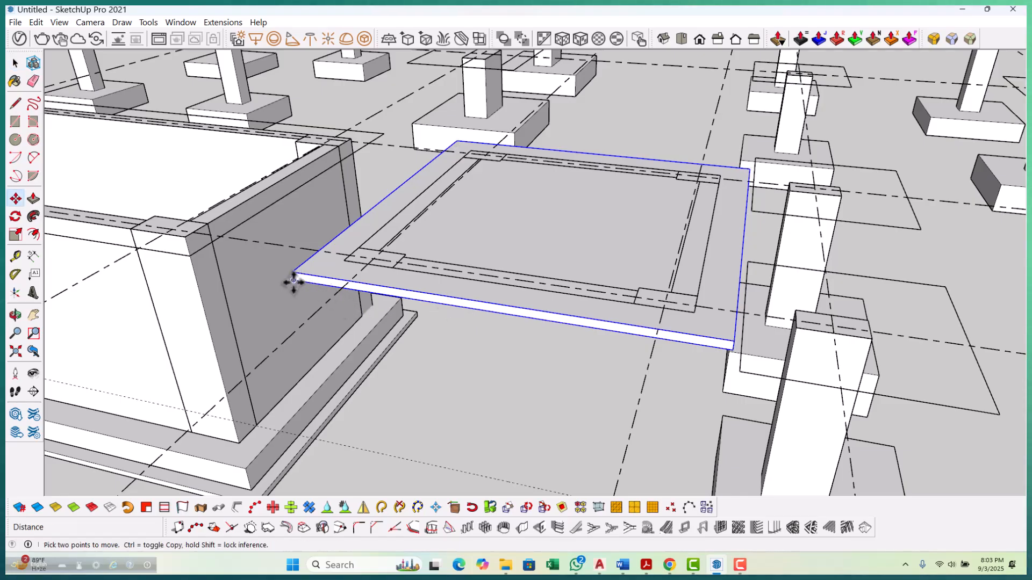
left_click(293, 280)
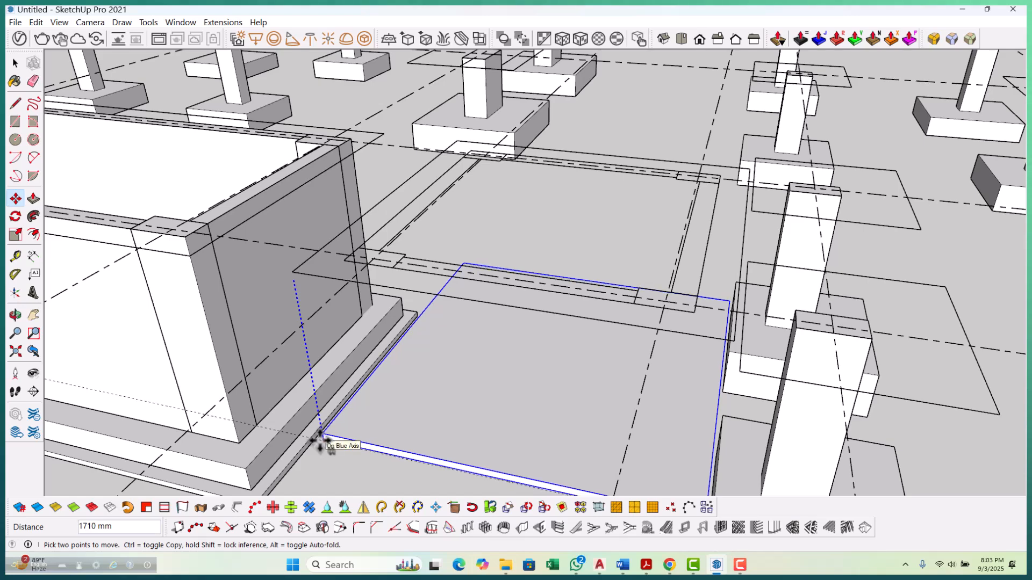
scroll(325, 441, "up", 3)
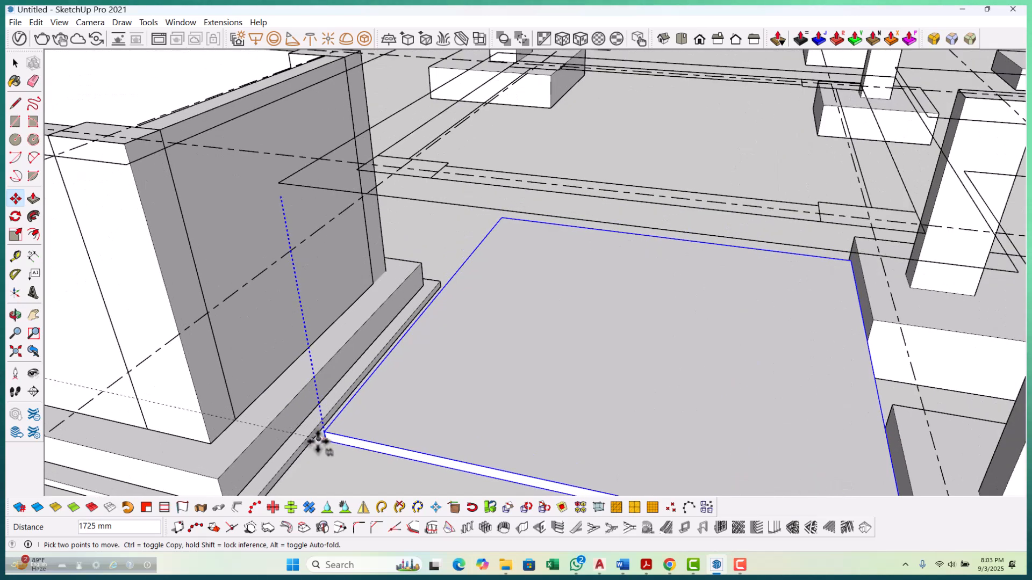
scroll(346, 417, "down", 5)
Examine the lowered C.F2 slab against the outline above it, the C.F1 tank and the neighbouring footings.
middle_click_drag(348, 417, 405, 278)
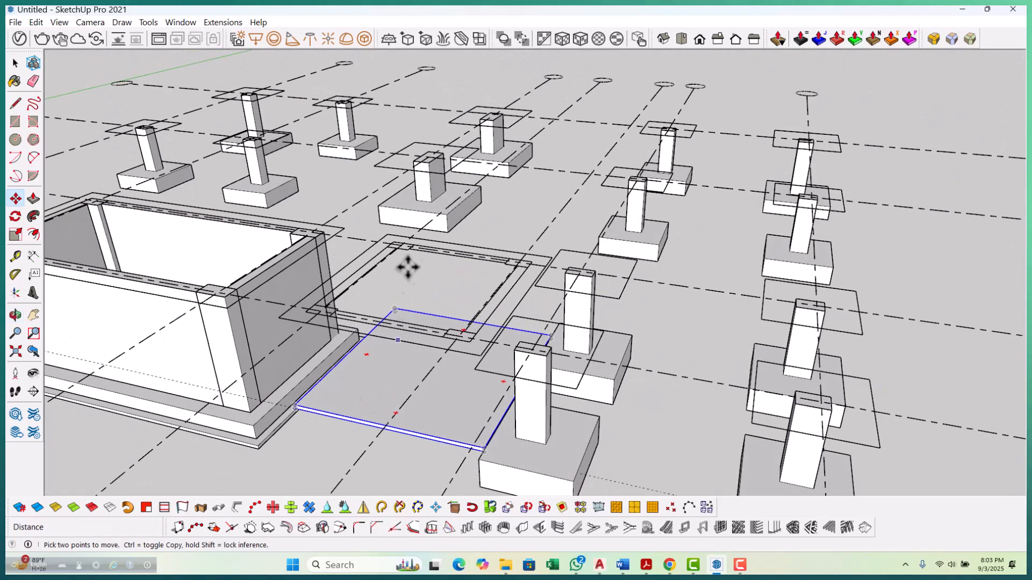
scroll(422, 262, "up", 3)
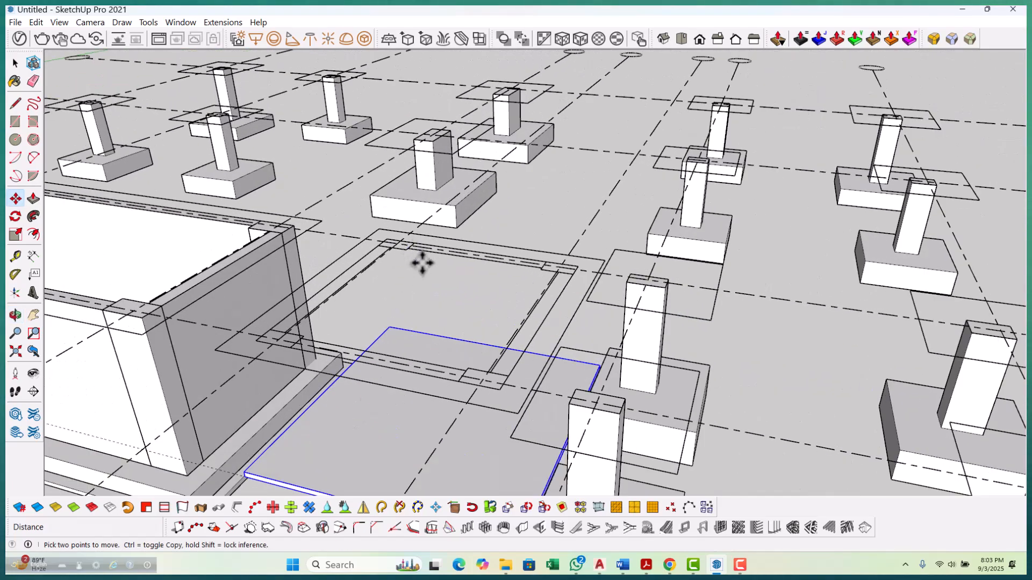
scroll(422, 262, "down", 3)
middle_click_drag(421, 260, 472, 383)
scroll(473, 381, "up", 3)
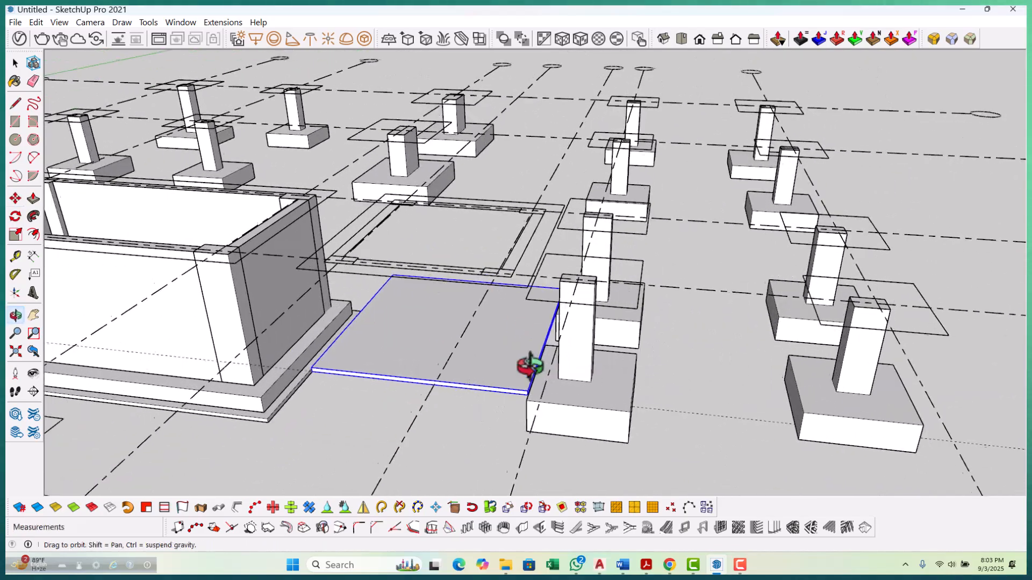
scroll(520, 391, "up", 5)
middle_click_drag(488, 398, 543, 276)
scroll(543, 277, "down", 4)
middle_click_drag(511, 437, 399, 414)
scroll(399, 413, "up", 2)
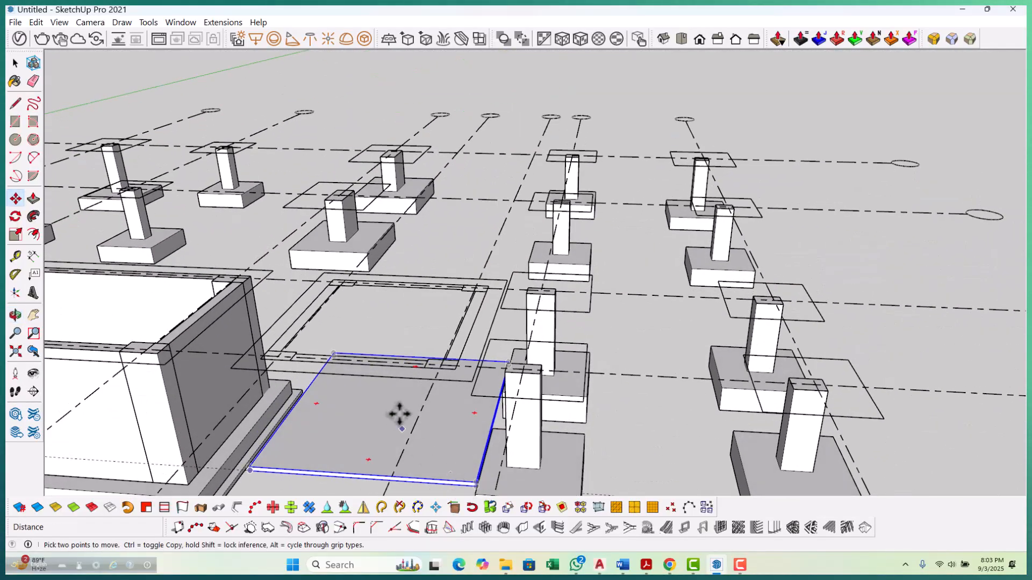
scroll(362, 437, "down", 2)
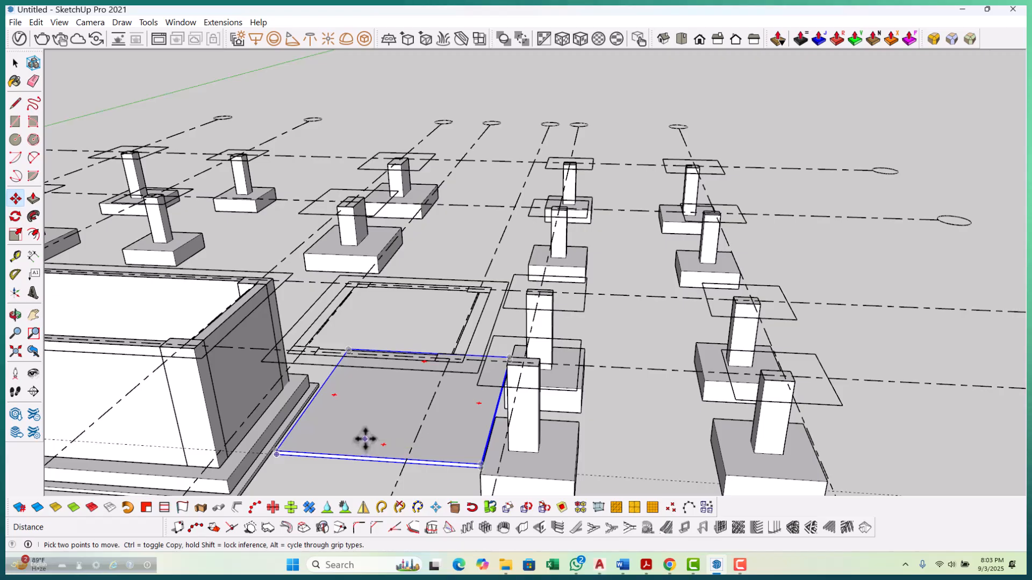
Draw a second 3500 × 3550 mm rectangle over the outer C.F2 outline above the lowered slab.
scroll(344, 272, "up", 2)
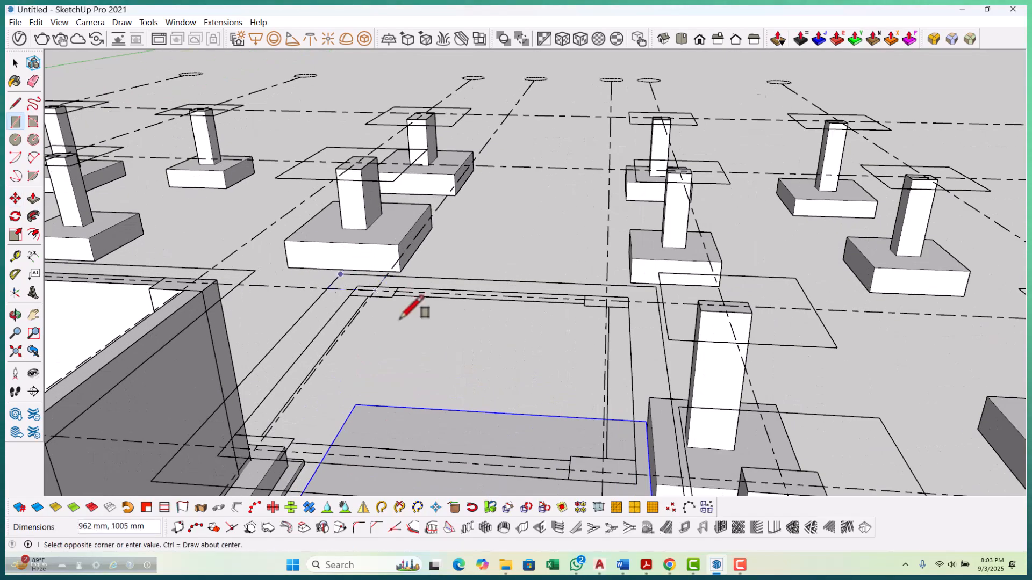
scroll(543, 428, "down", 2)
scroll(573, 446, "up", 1)
left_click(600, 447)
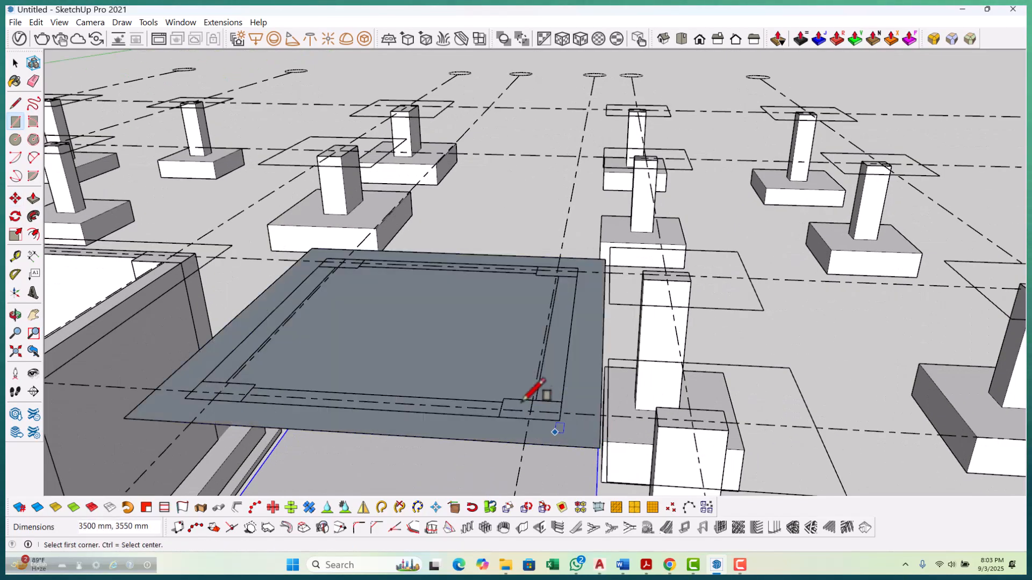
Extrude the new C.F2 rectangle 1725 mm down to the top of the lowered slab.
scroll(527, 419, "down", 2)
scroll(531, 422, "up", 1)
scroll(516, 427, "down", 2)
key("p")
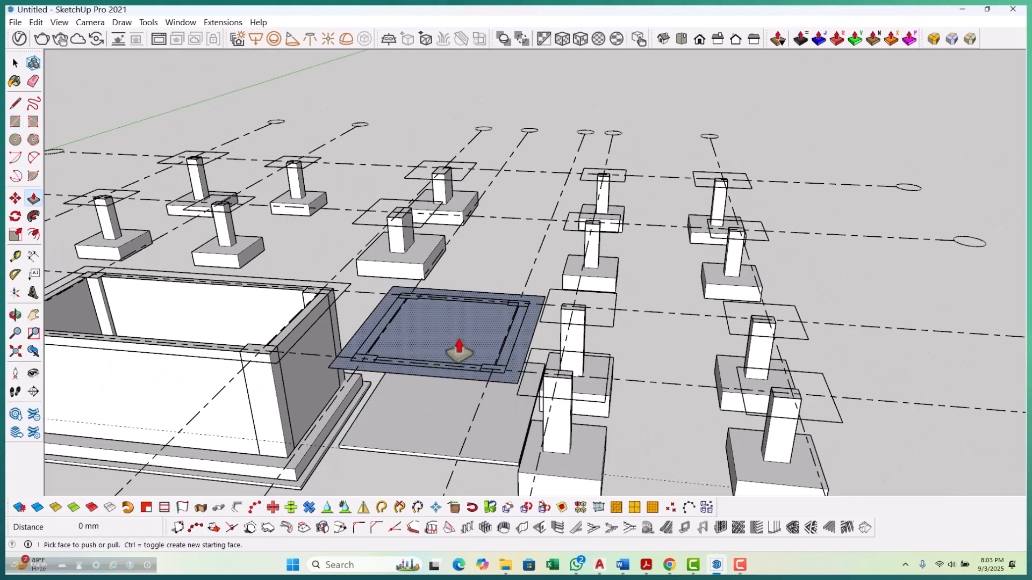
left_click(458, 349)
scroll(344, 454, "up", 5)
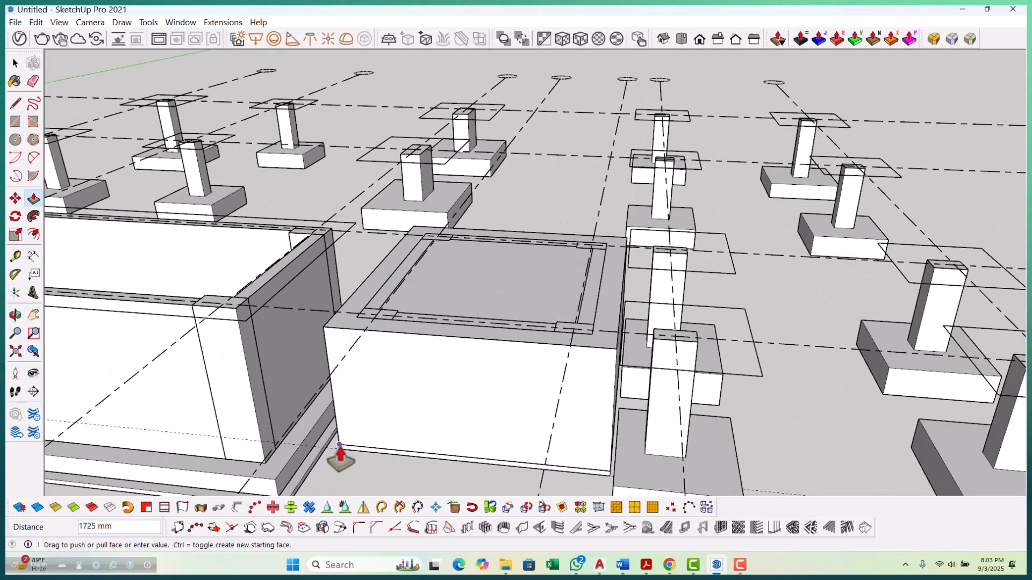
left_click(340, 453)
scroll(389, 424, "down", 3)
Extend the thin base slab under the C.F2 block outward by 150 mm on its outer side and on the side facing the C.F1 tank.
key("space")
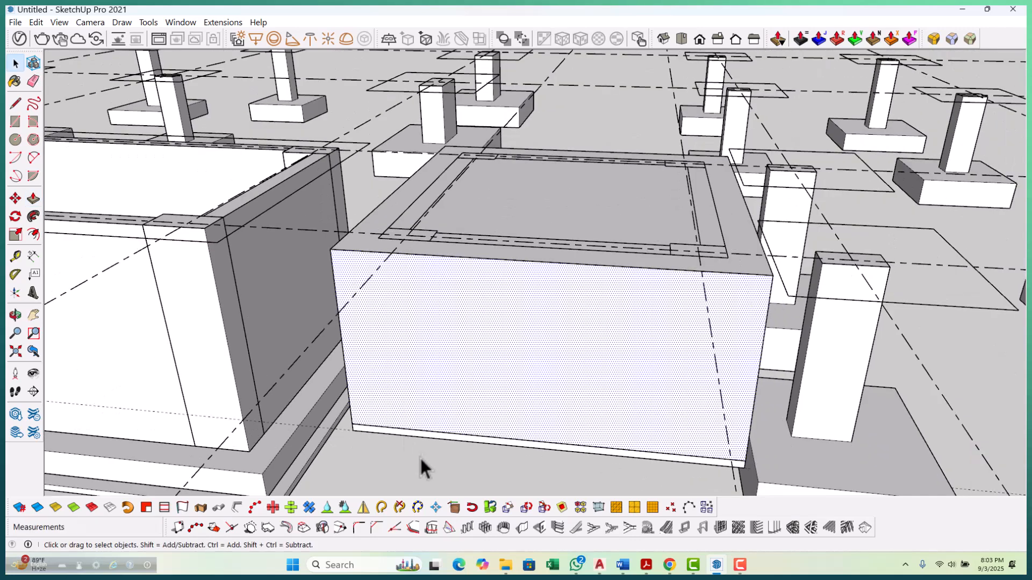
middle_click_drag(440, 435, 587, 449)
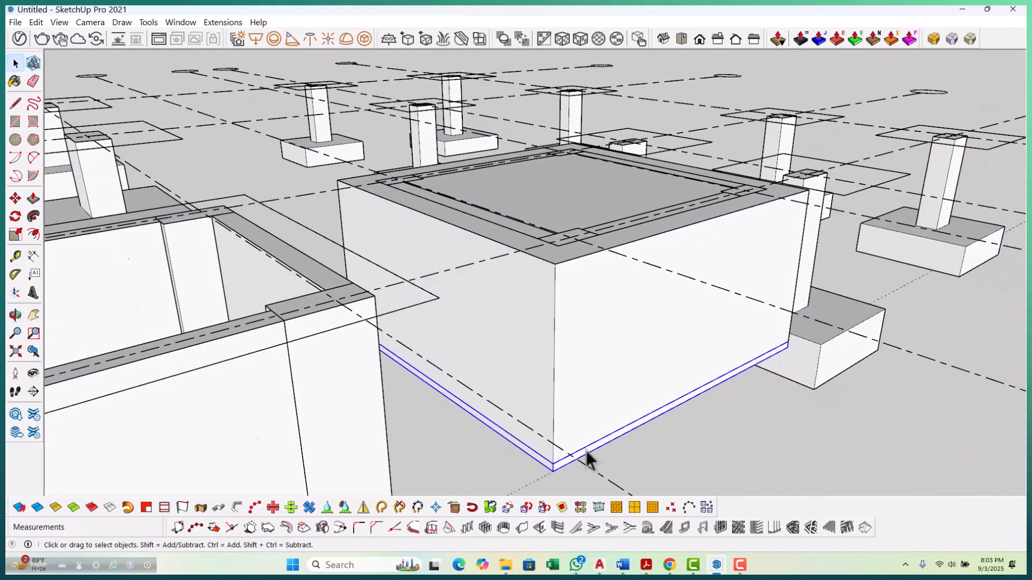
scroll(578, 456, "up", 5)
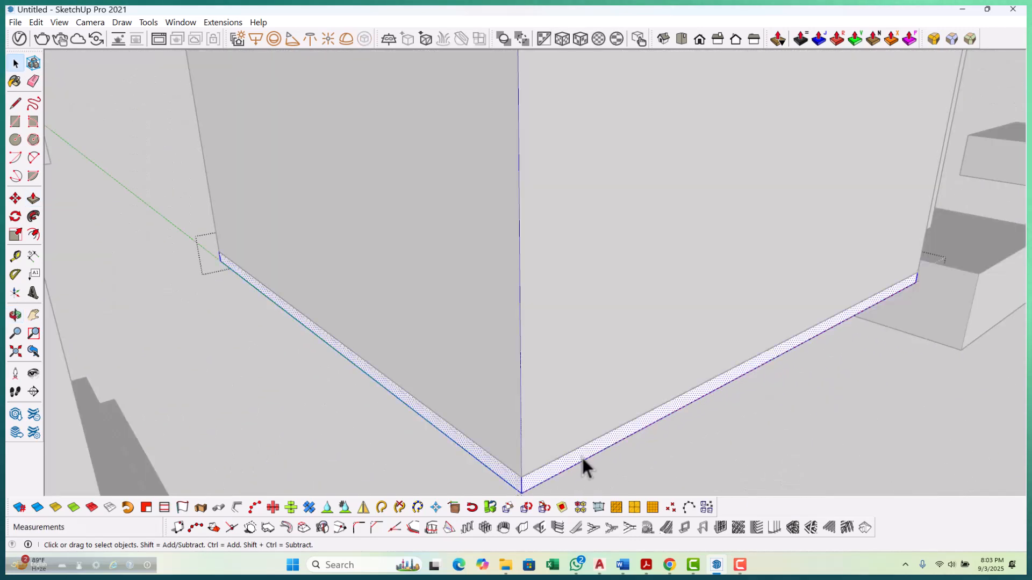
key("p")
scroll(580, 457, "down", 2)
left_click(576, 471)
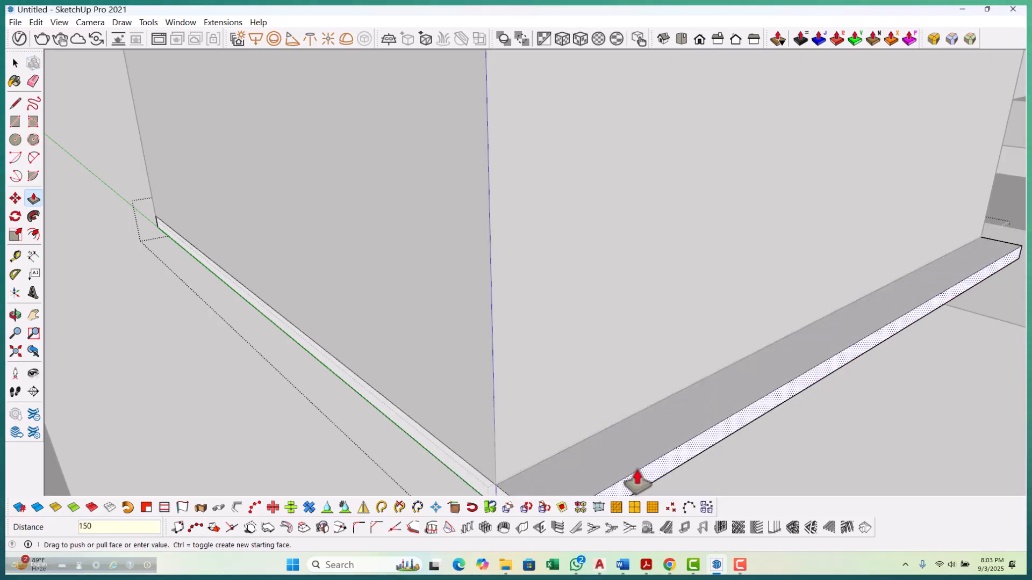
middle_click_drag(621, 442, 518, 444)
left_click(517, 449)
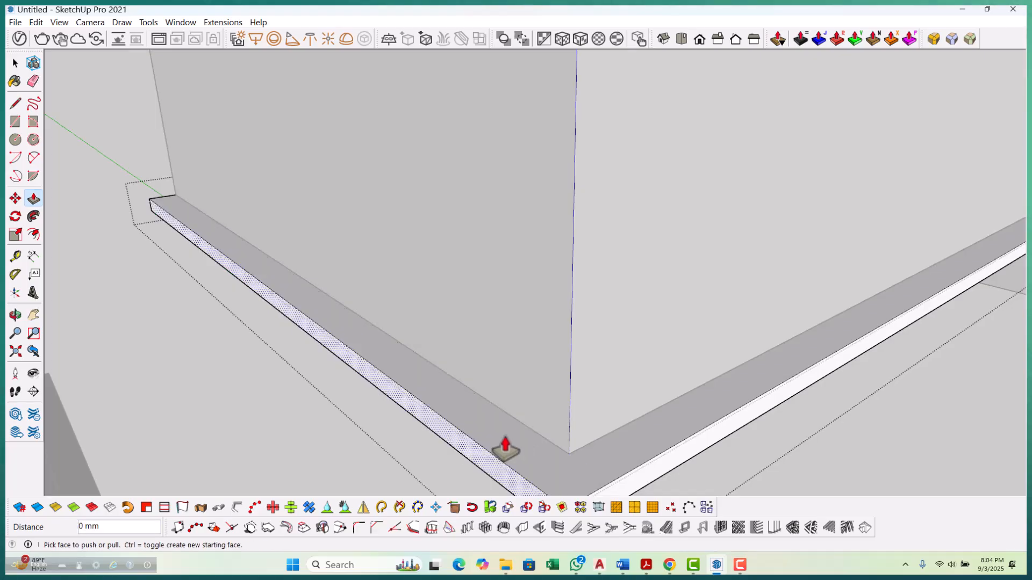
Extend the thin base slab outward on the side opposite the first one, stopping beside the neighbouring column footing.
scroll(492, 391, "down", 3)
middle_click_drag(493, 392, 537, 422)
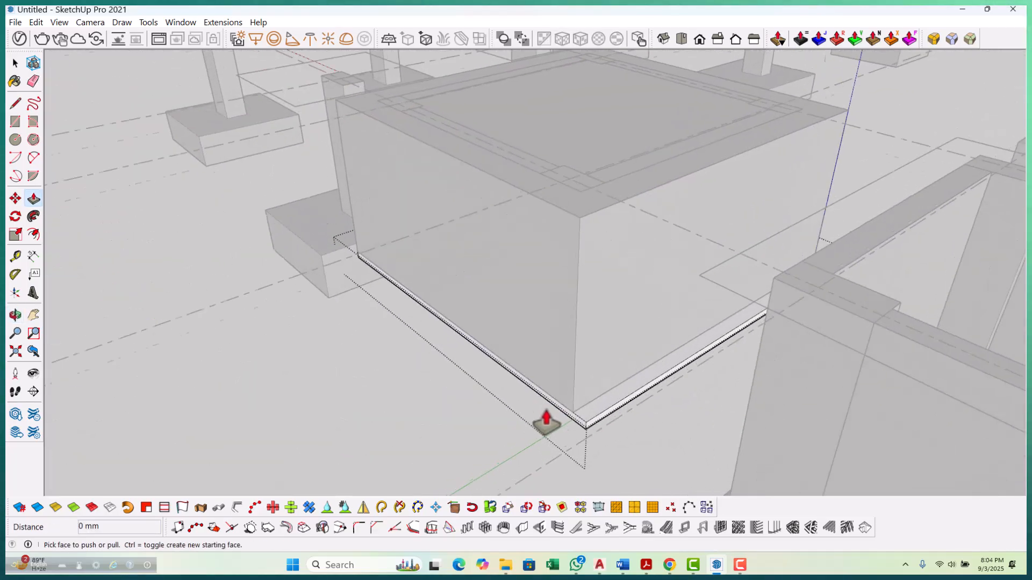
scroll(537, 422, "up", 5)
scroll(538, 425, "down", 3)
middle_click_drag(454, 410, 437, 317)
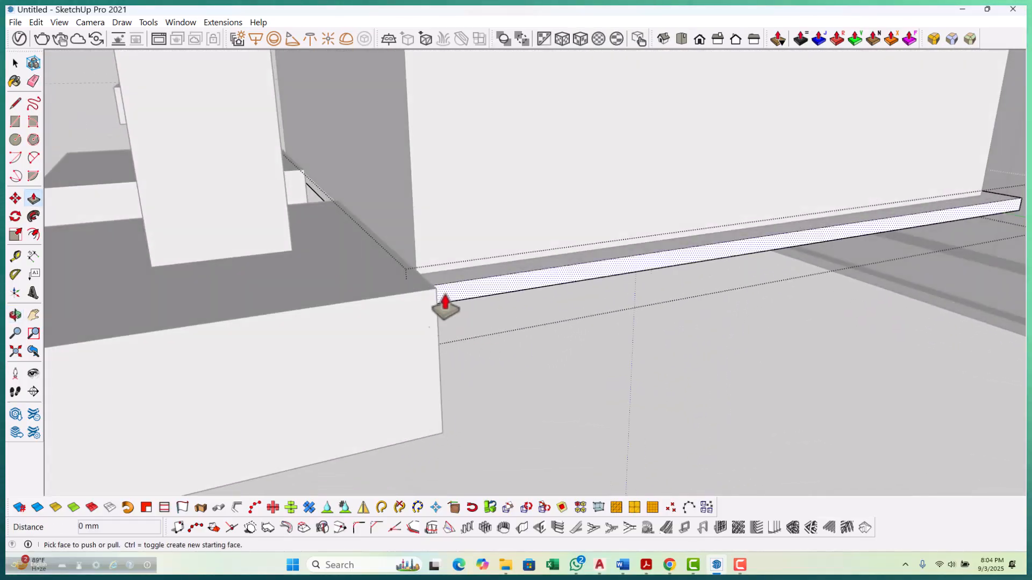
Extend the thin base slab's remaining edge slightly outward toward the neighbouring column footing.
scroll(499, 331, "up", 5)
scroll(373, 312, "up", 2)
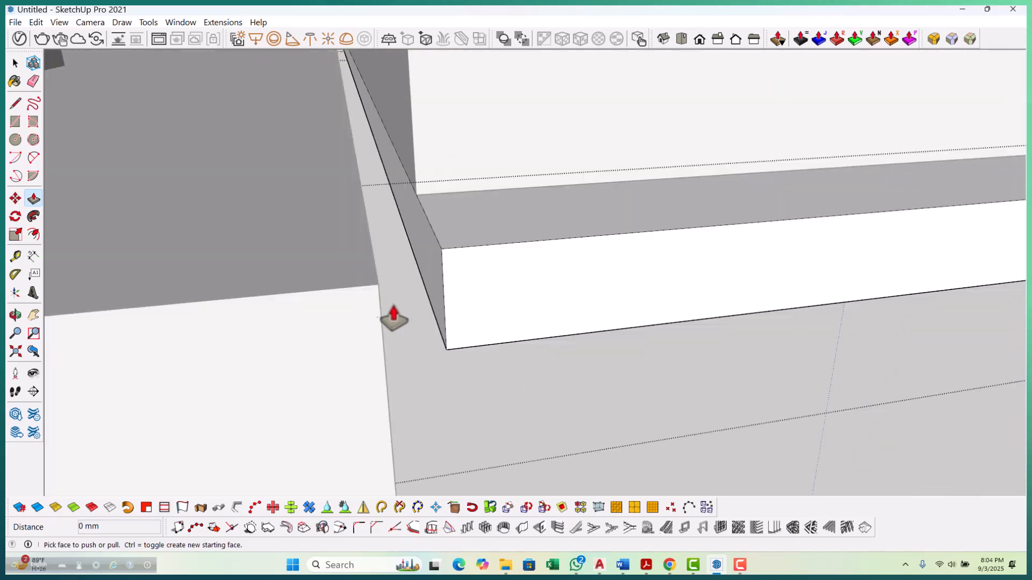
left_click(425, 287)
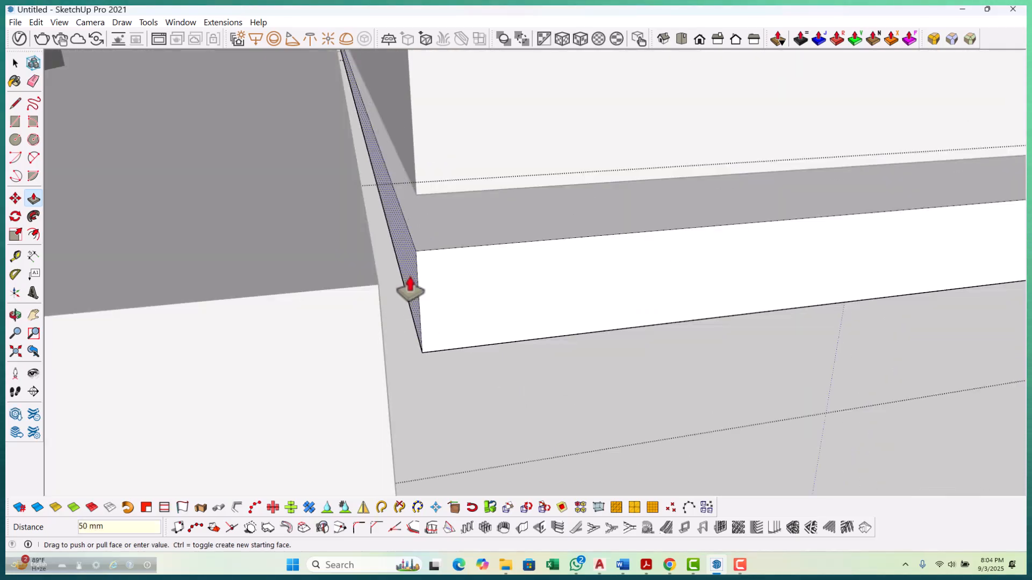
type("1")
key("Return")
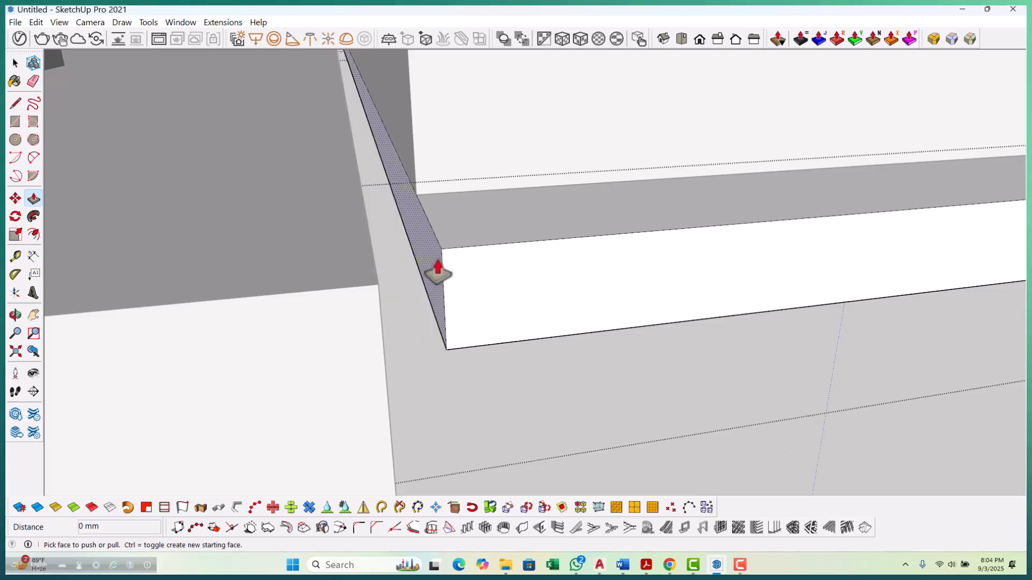
left_click(415, 275)
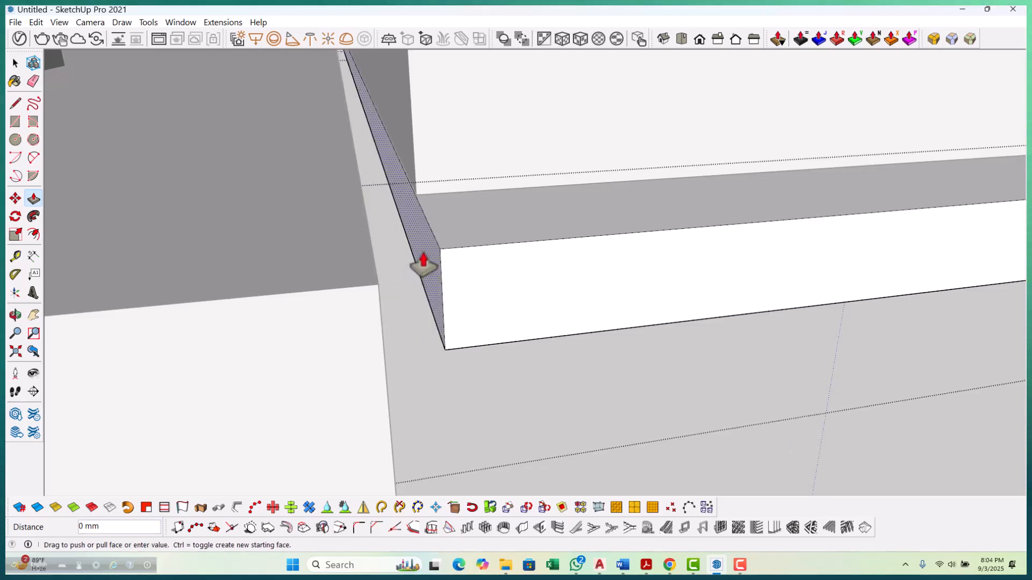
Examine the widened base slab and check the C.F2 depth, thickness and size in the footing schedule.
key("space")
scroll(382, 298, "down", 8)
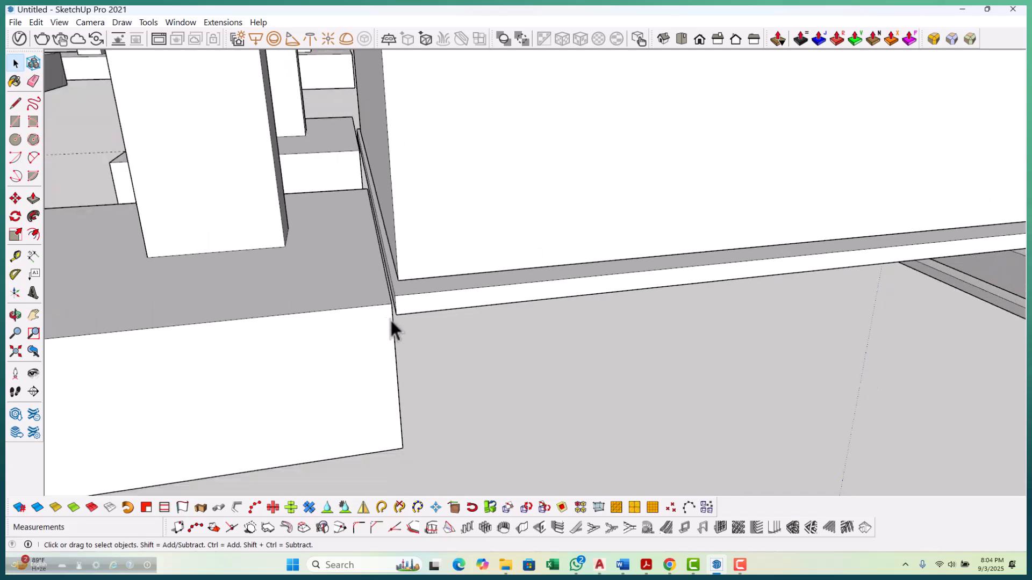
scroll(428, 344, "down", 4)
middle_click_drag(370, 343, 204, 338)
scroll(478, 274, "up", 2)
middle_click_drag(484, 277, 474, 278)
scroll(430, 317, "up", 3)
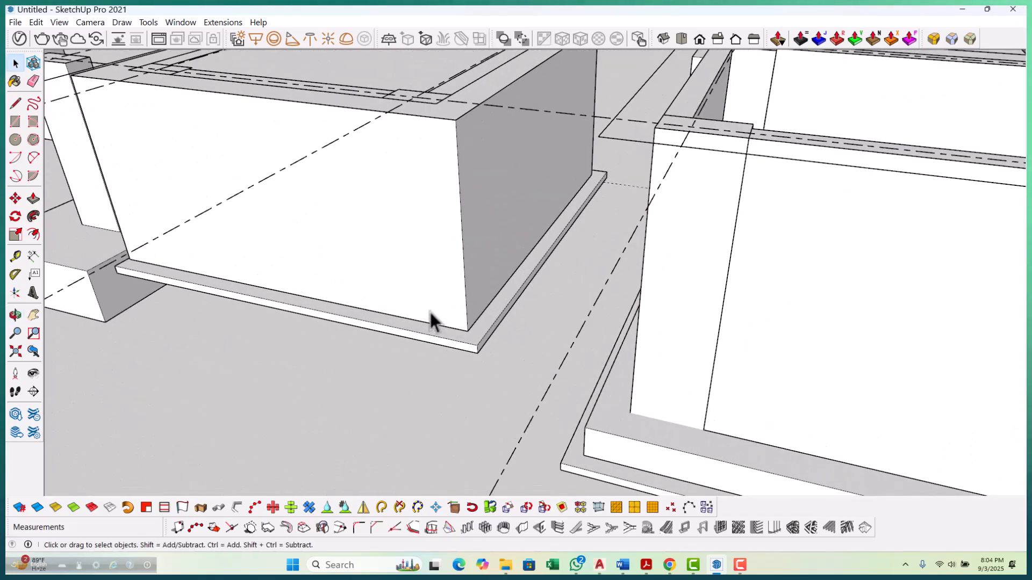
key("t")
scroll(417, 301, "up", 3)
scroll(517, 446, "down", 10)
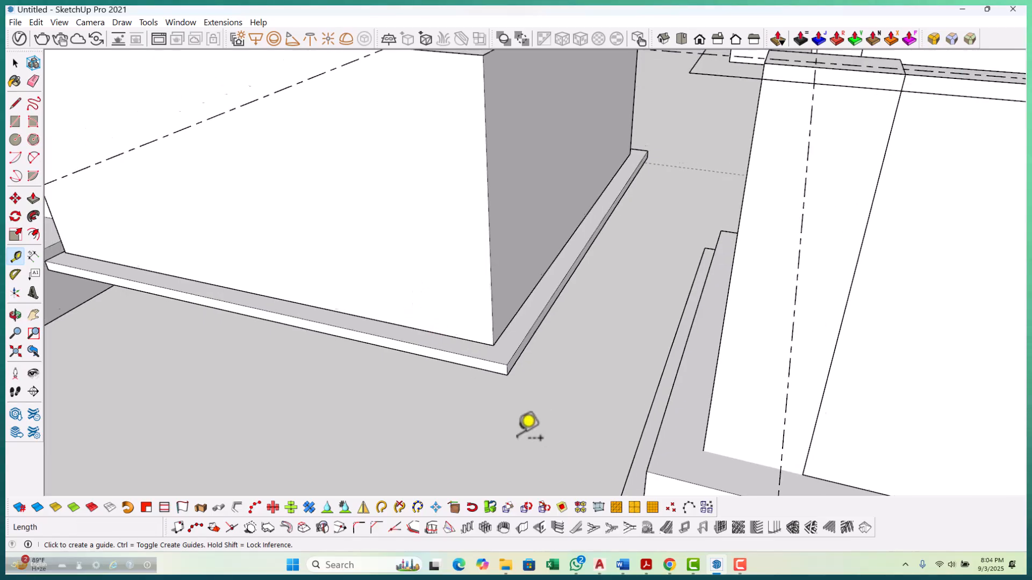
key("space")
scroll(486, 394, "down", 8)
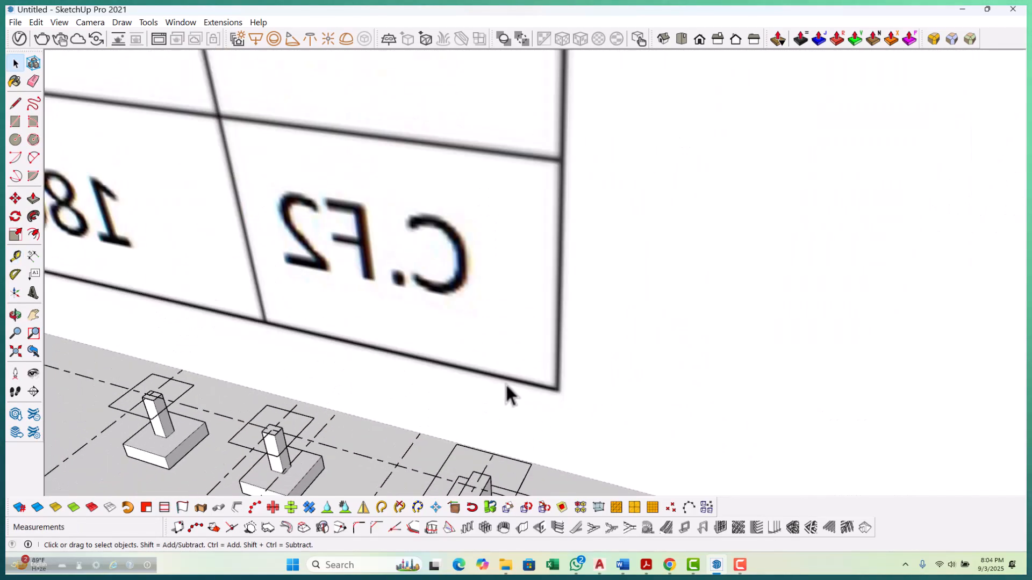
middle_click_drag(618, 327, 640, 219)
scroll(672, 199, "up", 3)
scroll(720, 284, "down", 5)
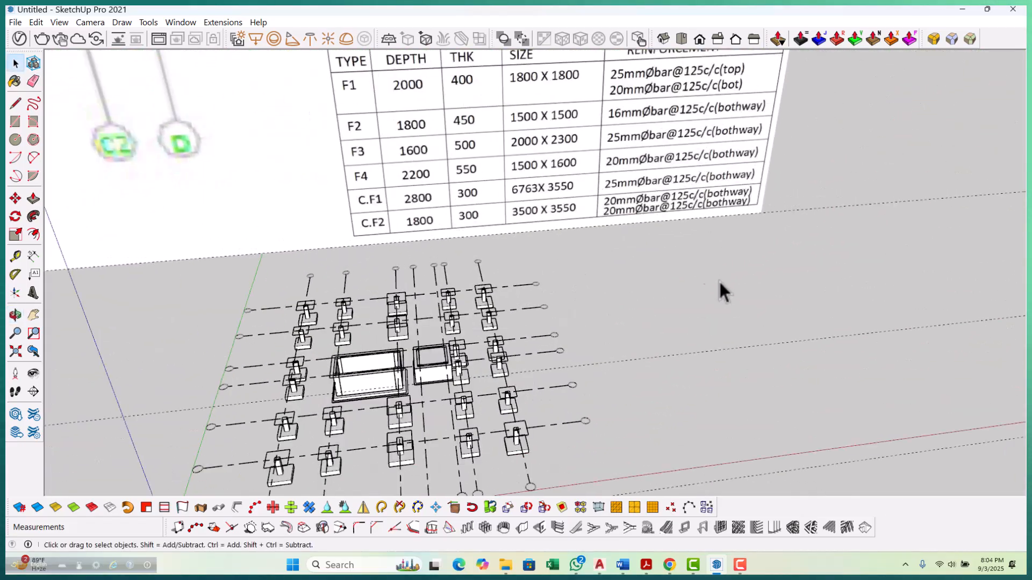
Place a guide line on the C.F2 block's front face, 300 mm above its bottom edge.
middle_click_drag(410, 223, 443, 304)
scroll(443, 305, "up", 8)
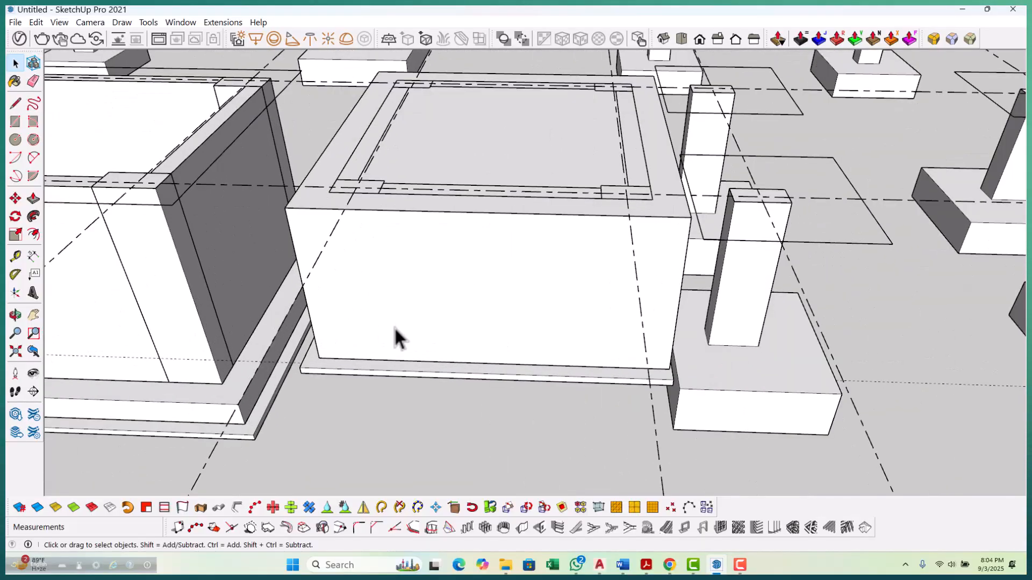
key("t")
scroll(394, 326, "up", 2)
left_click(439, 368)
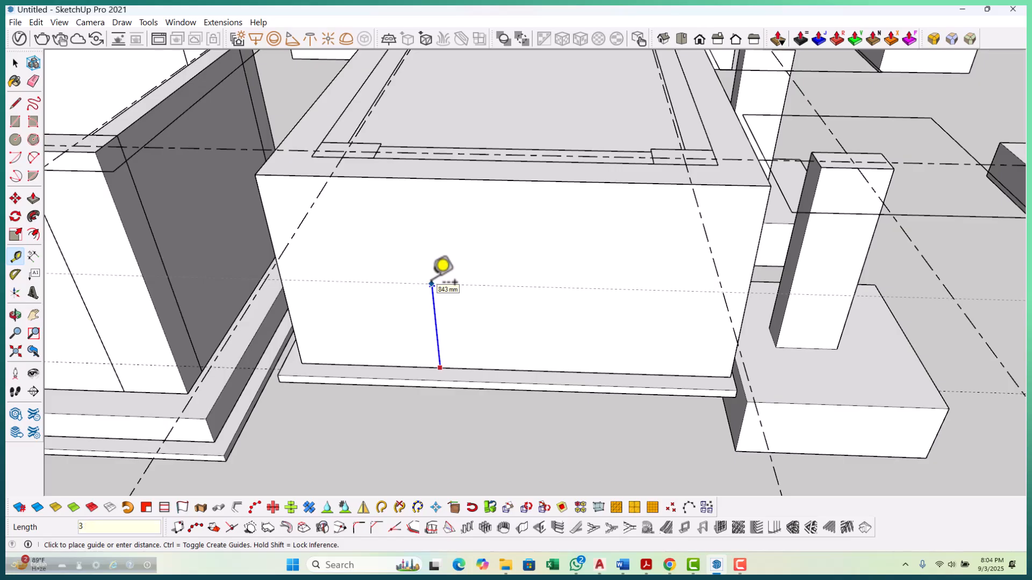
type("300")
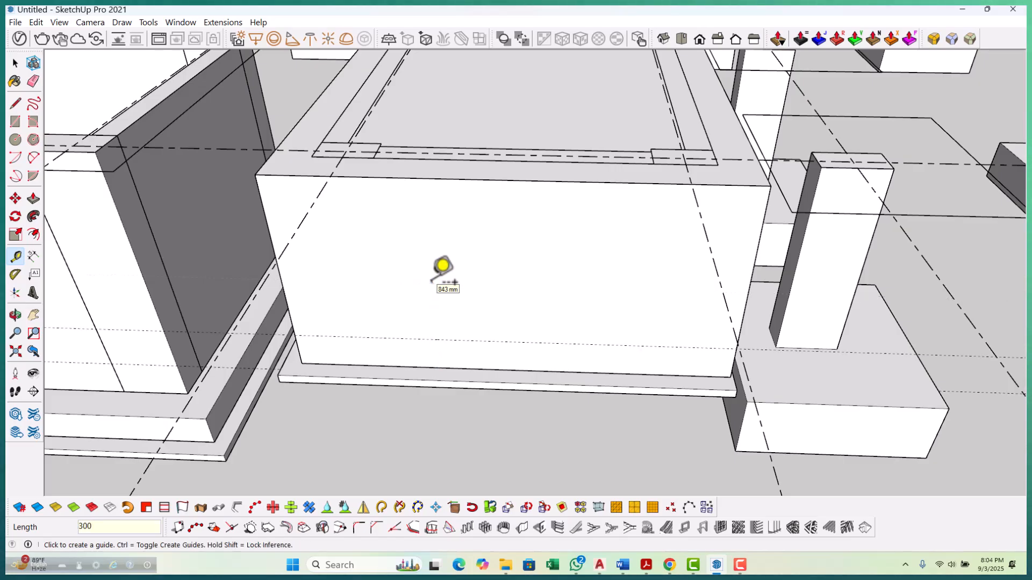
key("Return")
Push the C.F2 block's top face down to the 300 mm guide line.
scroll(442, 364, "down", 6)
key("p")
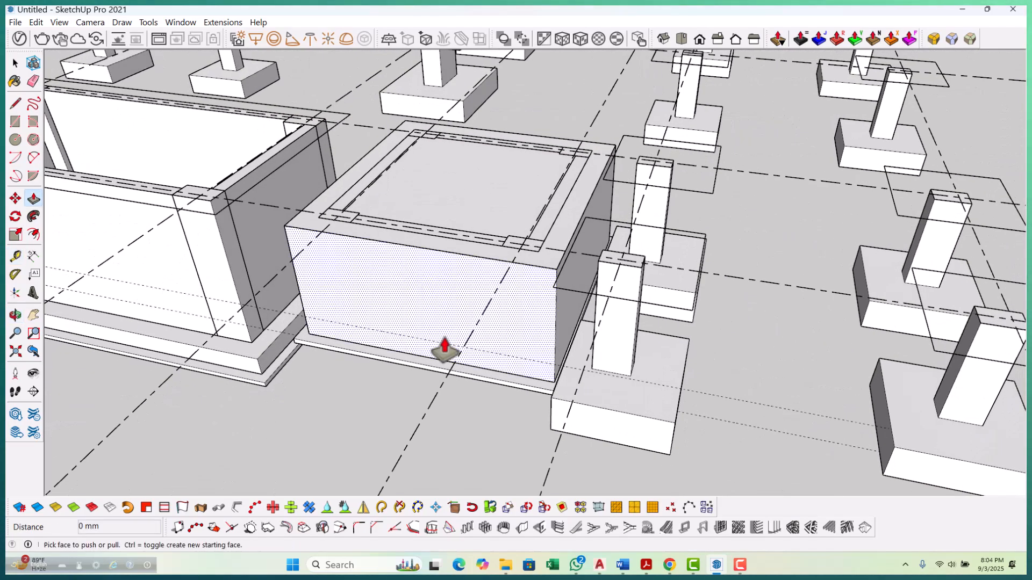
middle_click_drag(444, 266, 444, 262)
left_click(455, 269)
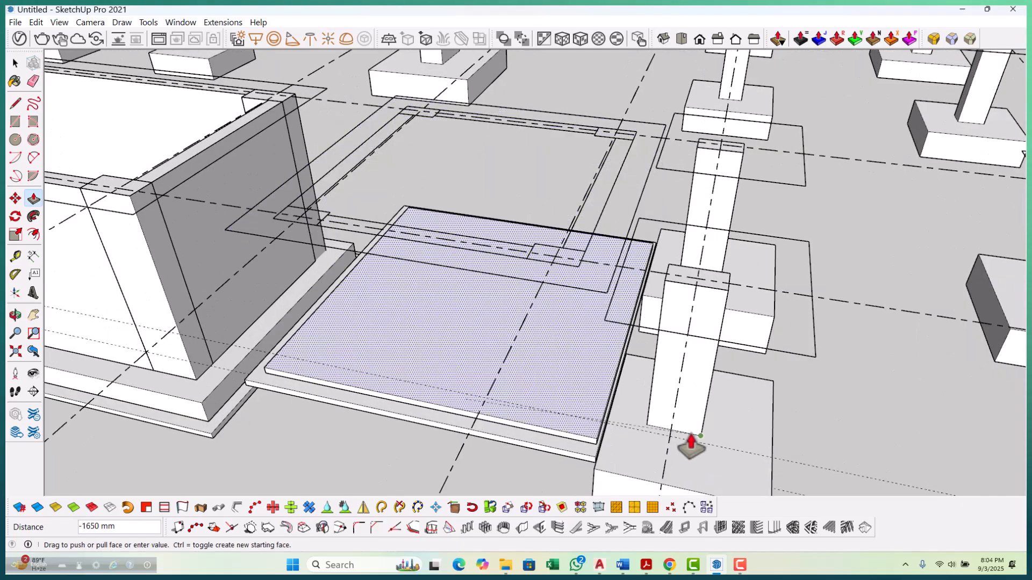
left_click(691, 451)
scroll(645, 430, "down", 3)
Select the entire 300 mm thick C.F2 footing block and make it a group.
key("space")
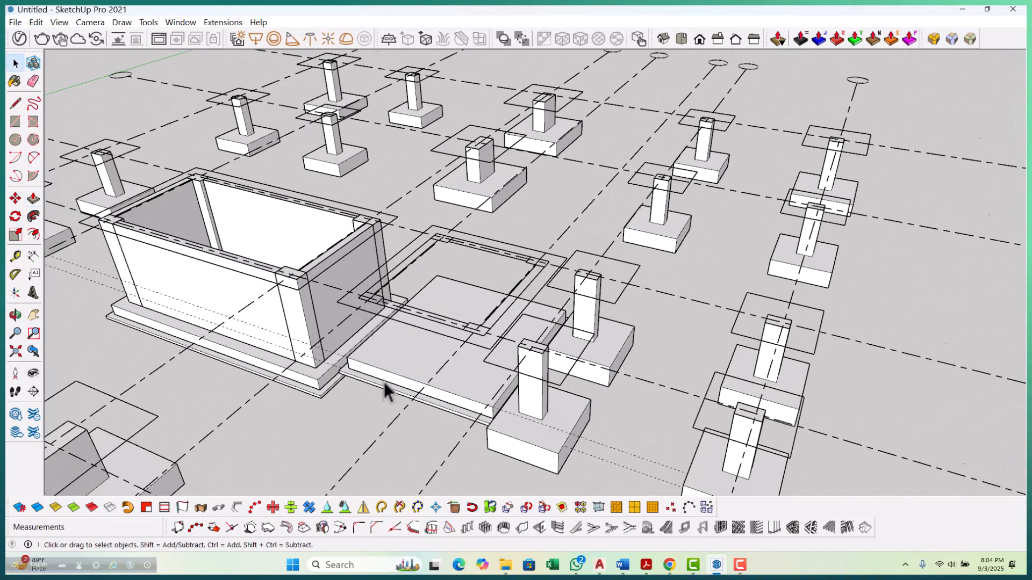
scroll(429, 344, "up", 5)
left_click(428, 344)
right_click(427, 333)
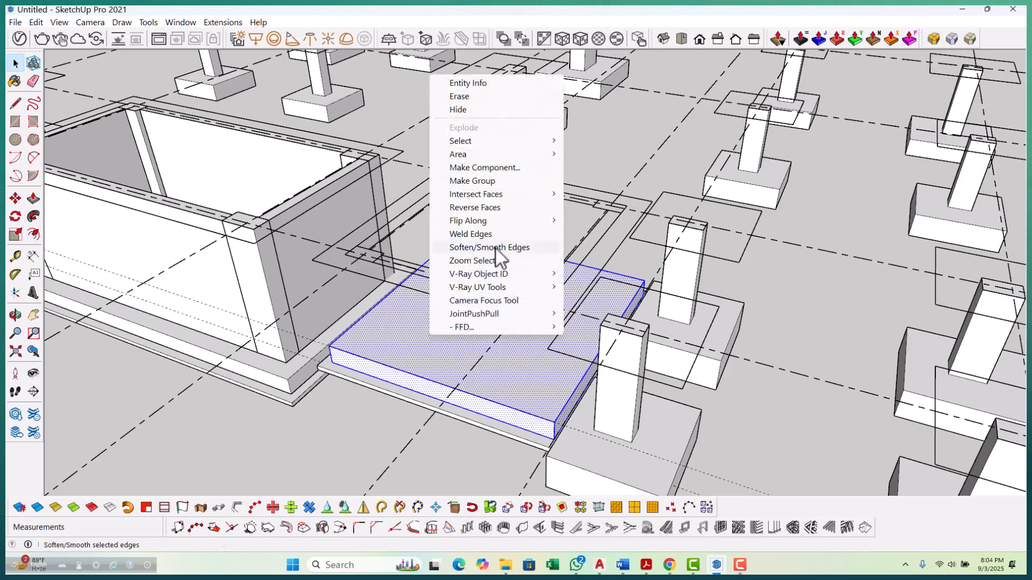
left_click(472, 180)
Draw rectangles over the two near column outlines on the C.F2 plan.
scroll(466, 431, "down", 3)
scroll(473, 398, "down", 2)
middle_click_drag(480, 363, 437, 404)
scroll(423, 406, "up", 4)
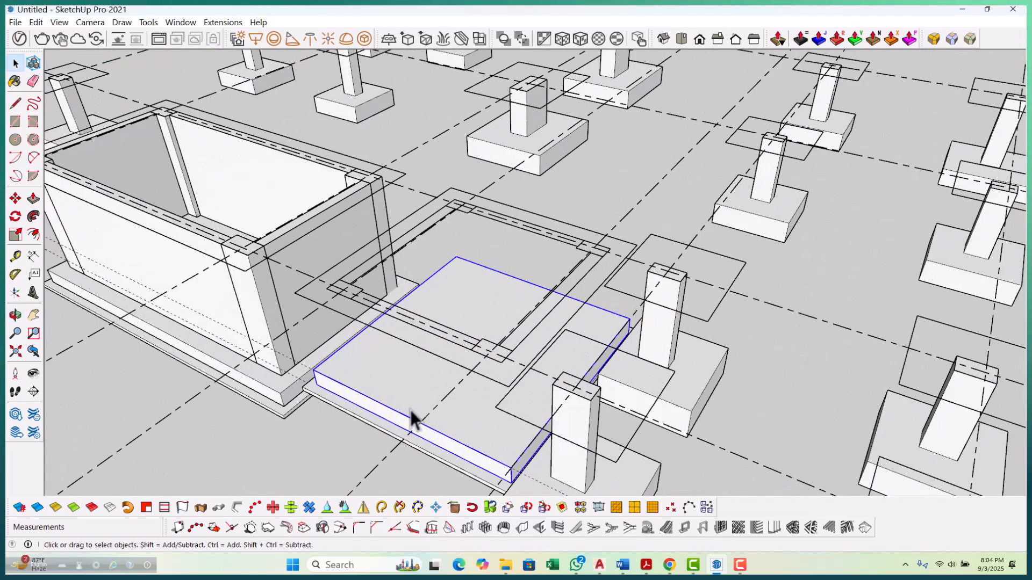
key("r")
scroll(410, 405, "up", 5)
left_click(322, 226)
scroll(274, 230, "down", 5)
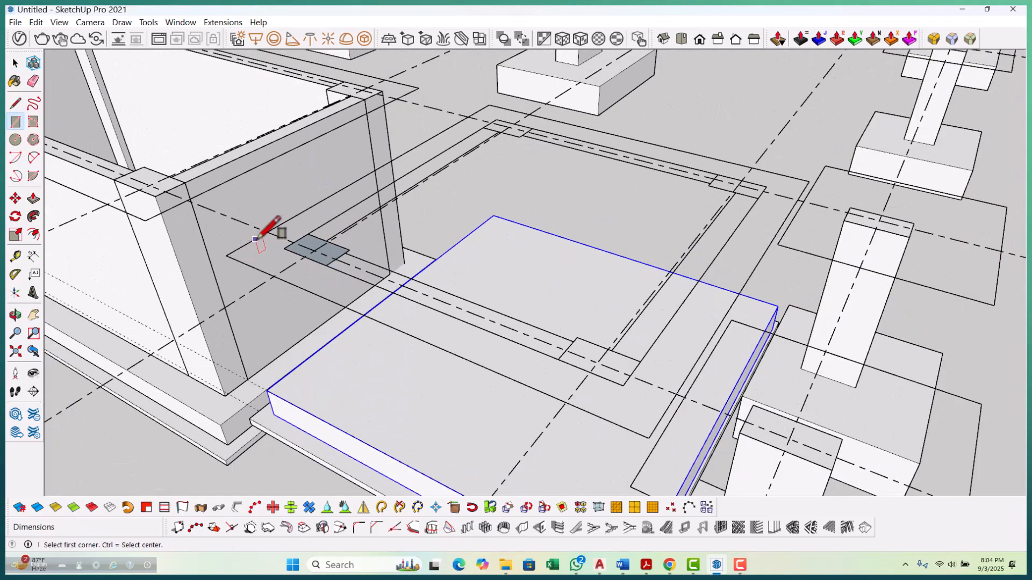
scroll(478, 301, "up", 6)
left_click(472, 279)
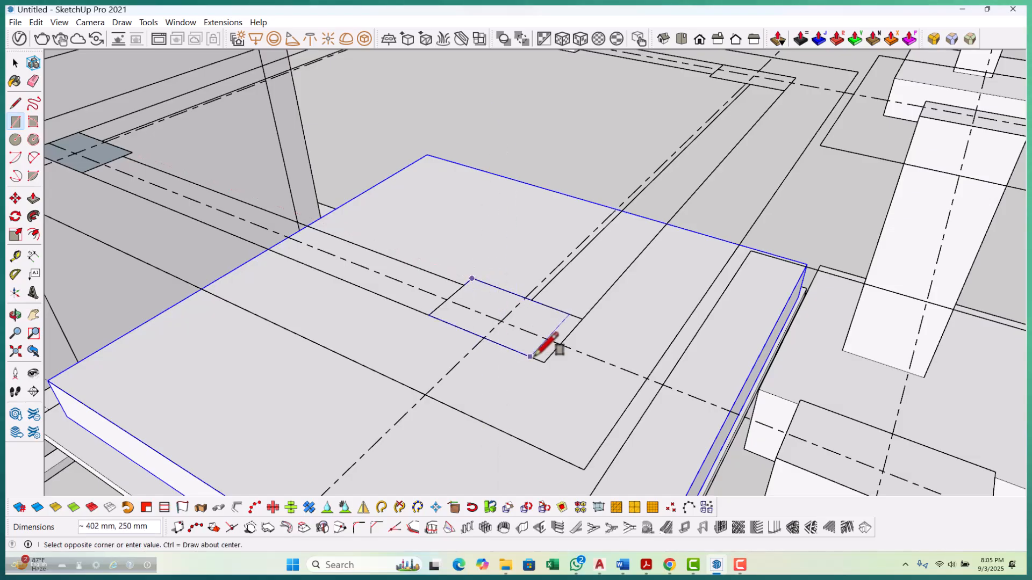
left_click(537, 359)
Draw 450 × 250 mm rectangles over the two far column outlines on the C.F2 plan.
scroll(397, 416, "down", 5)
scroll(572, 258, "up", 7)
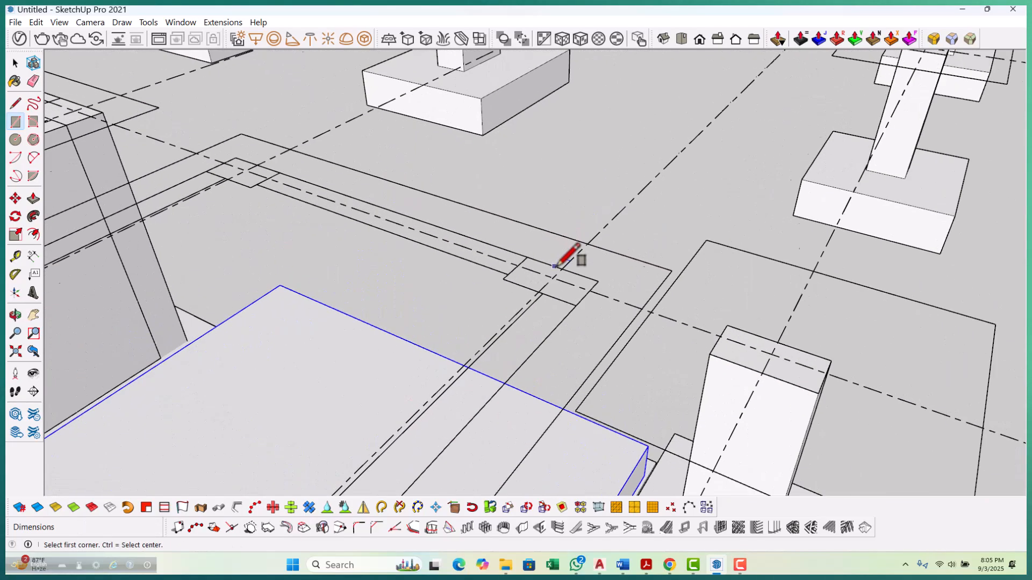
left_click(591, 325)
scroll(663, 379, "down", 5)
scroll(350, 229, "up", 6)
left_click(369, 236)
left_click(423, 311)
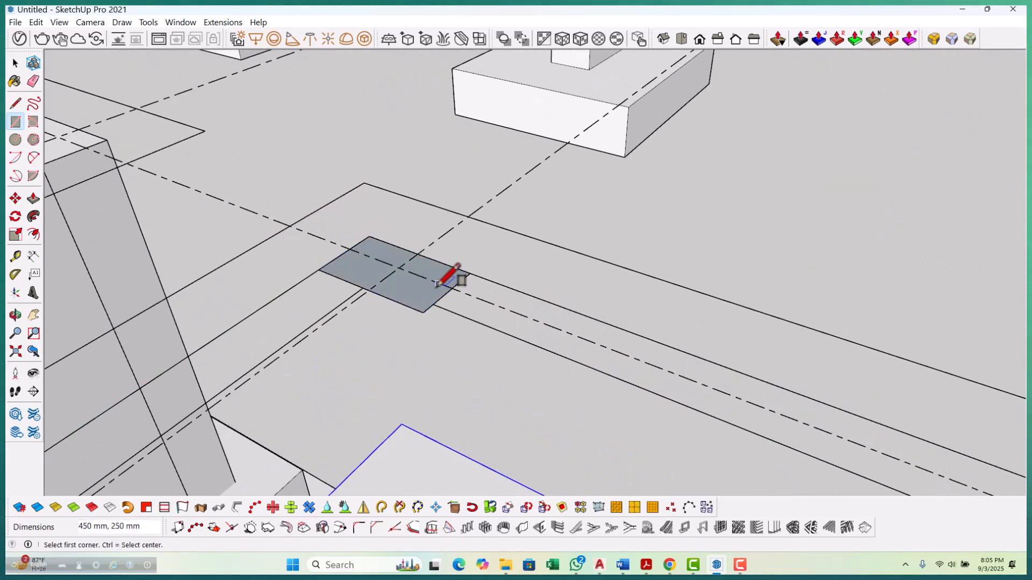
Extrude the two near C.F2 column rectangles 1425 mm down to the top of the footing.
key("p")
scroll(500, 215, "down", 6)
scroll(409, 303, "up", 6)
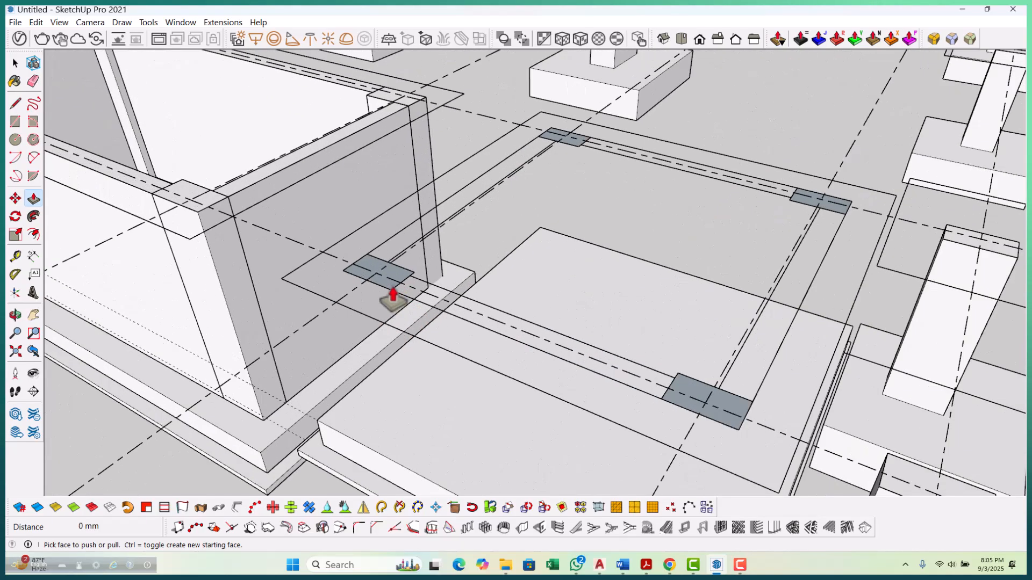
scroll(393, 298, "up", 2)
left_click(402, 274)
scroll(402, 274, "down", 3)
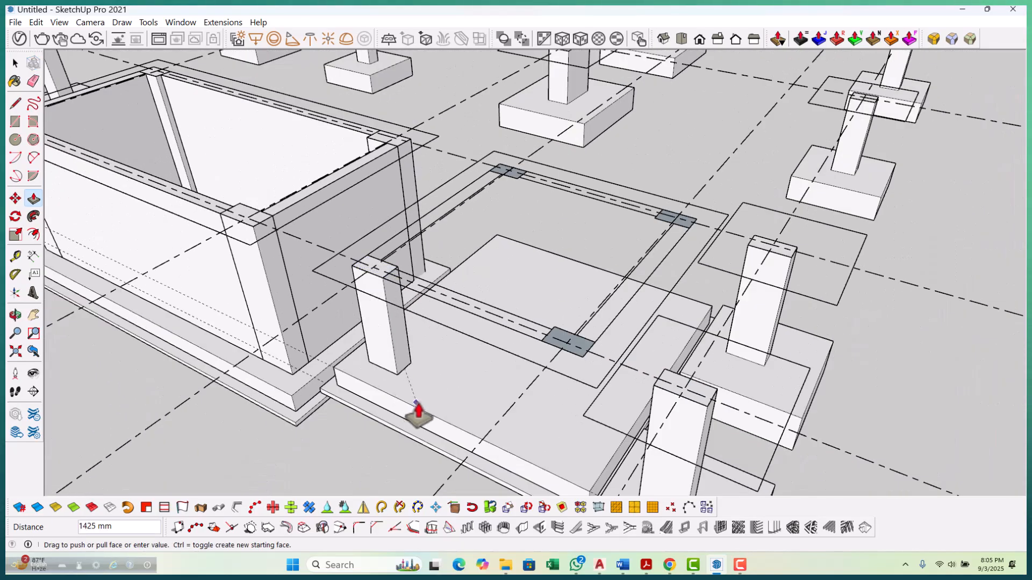
scroll(556, 346, "up", 1)
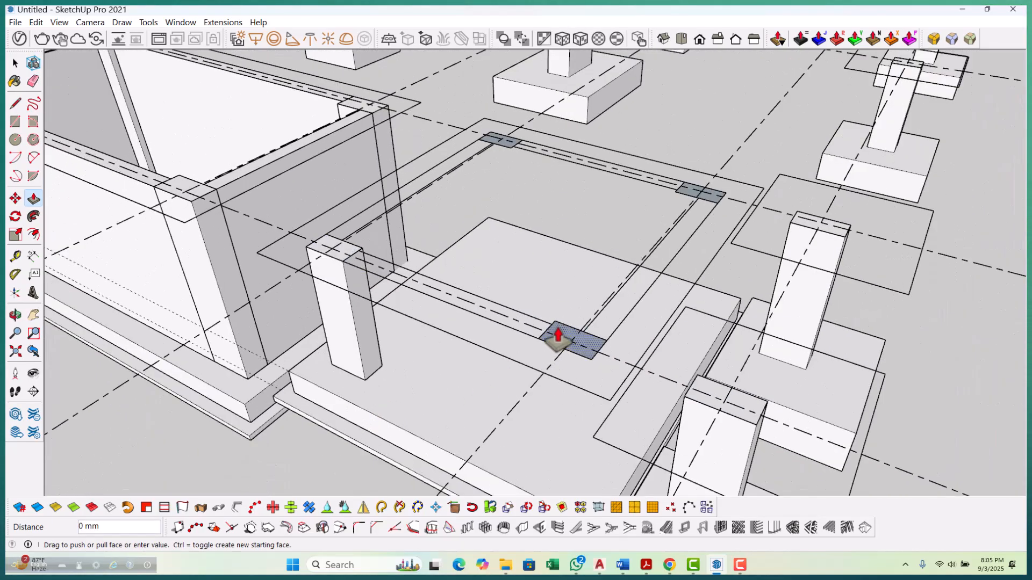
double_click(557, 336)
scroll(562, 344, "down", 3)
scroll(586, 448, "down", 2)
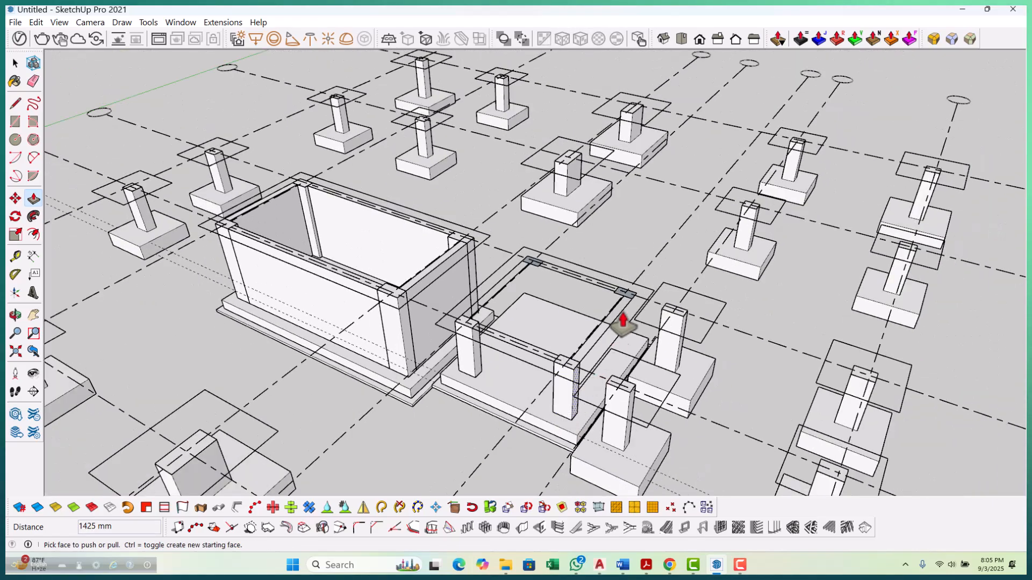
Extrude the two far C.F2 column rectangles 1425 mm down to the top of the footing.
scroll(630, 285, "up", 5)
double_click(642, 316)
scroll(643, 328, "down", 3)
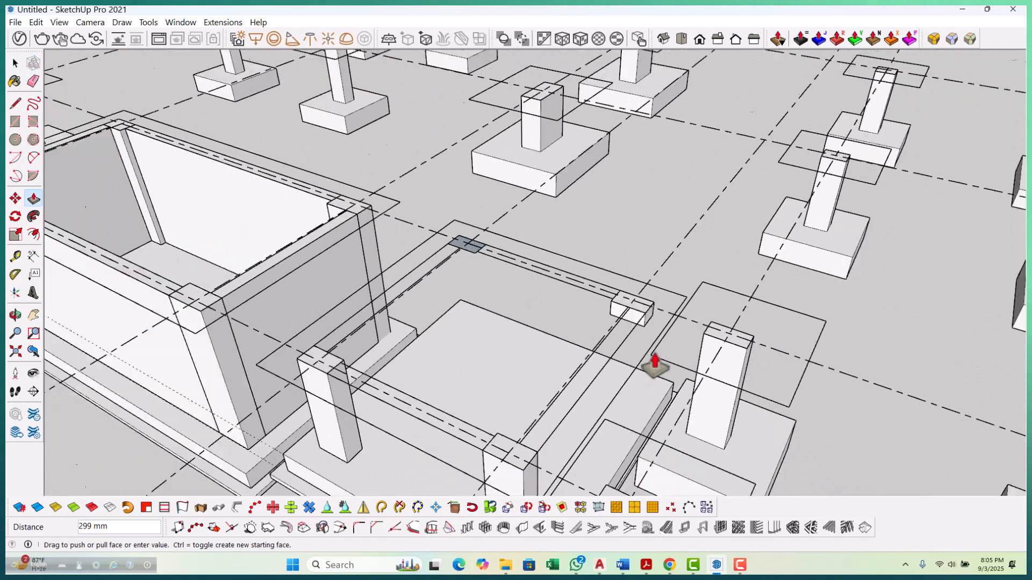
scroll(452, 250, "up", 5)
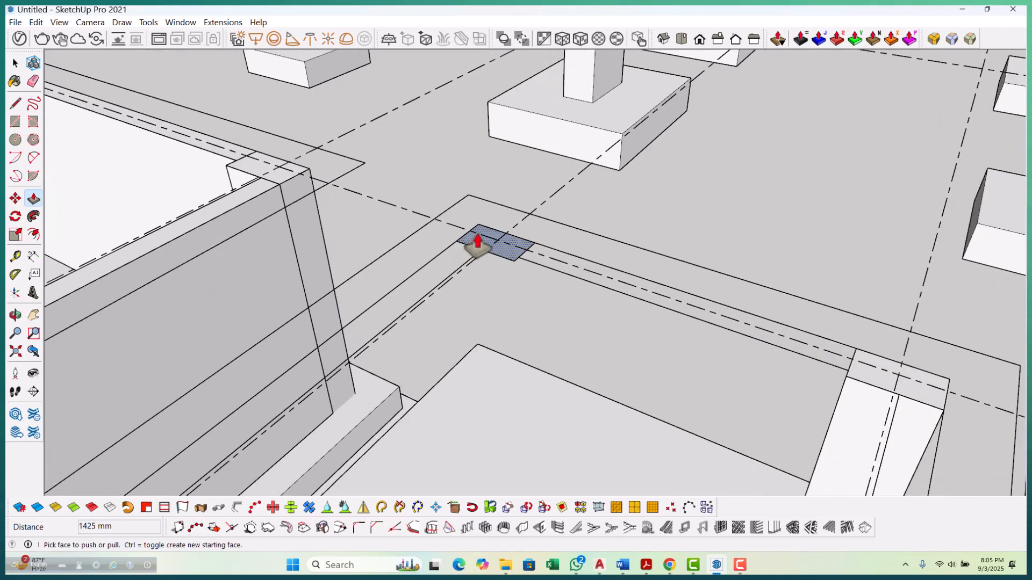
left_click(477, 238)
key("space")
scroll(520, 255, "down", 4)
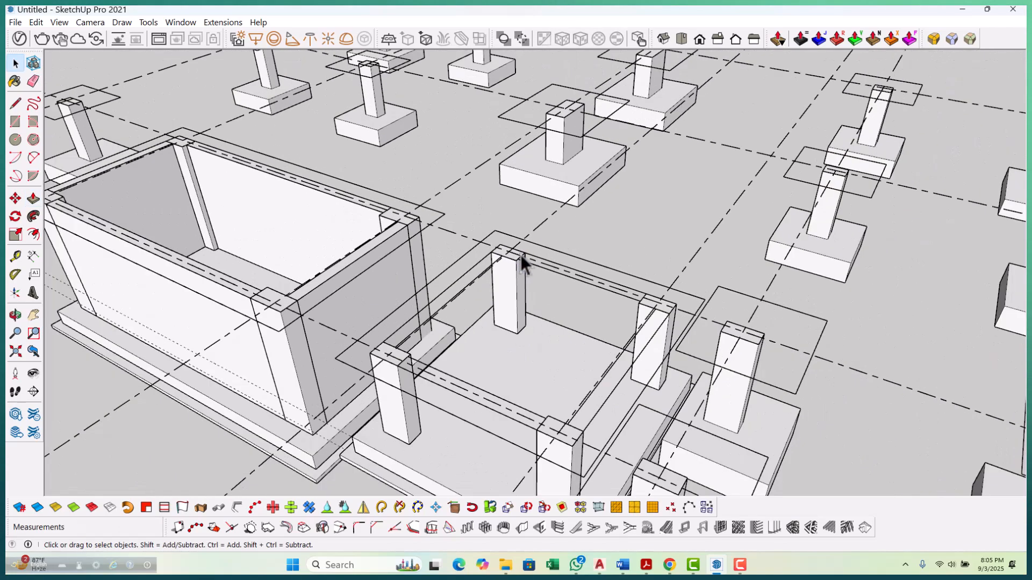
Group the four C.F2 column solids together.
scroll(532, 347, "up", 2)
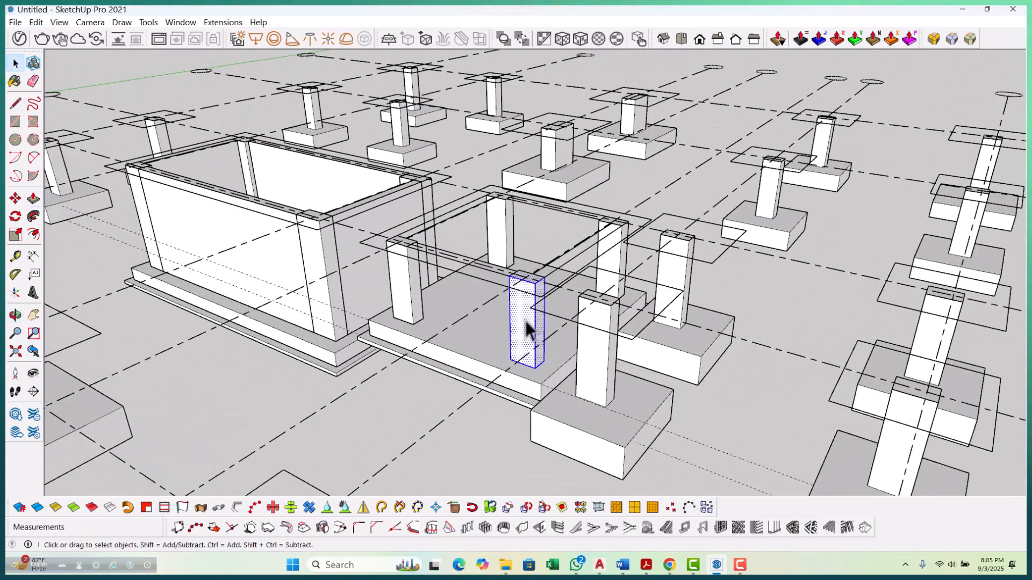
left_click(405, 282, "ctrl")
left_click(499, 226, "ctrl")
left_click(609, 240, "ctrl")
scroll(524, 323, "up", 2)
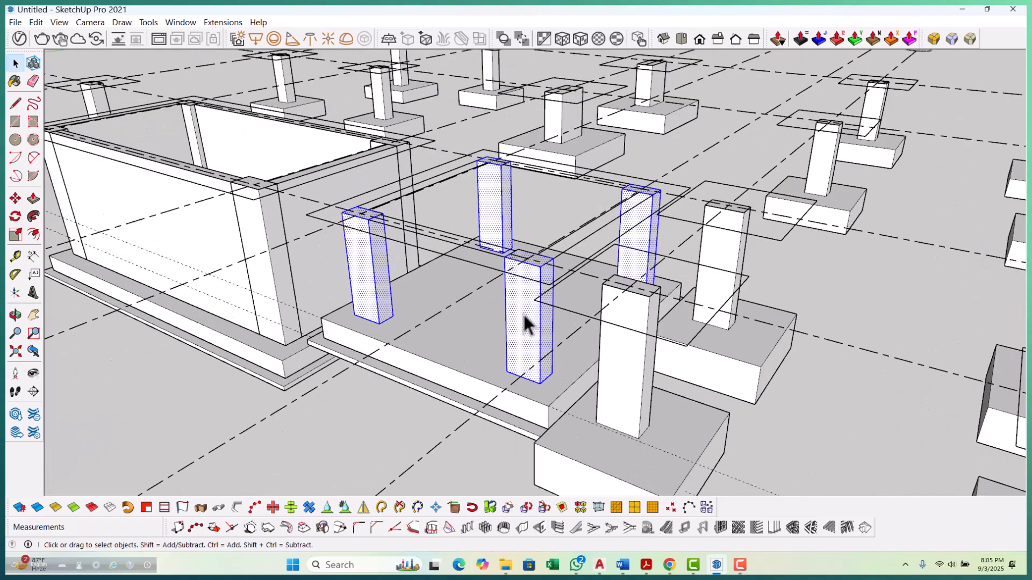
right_click(525, 315)
left_click(563, 163)
scroll(550, 252, "down", 4)
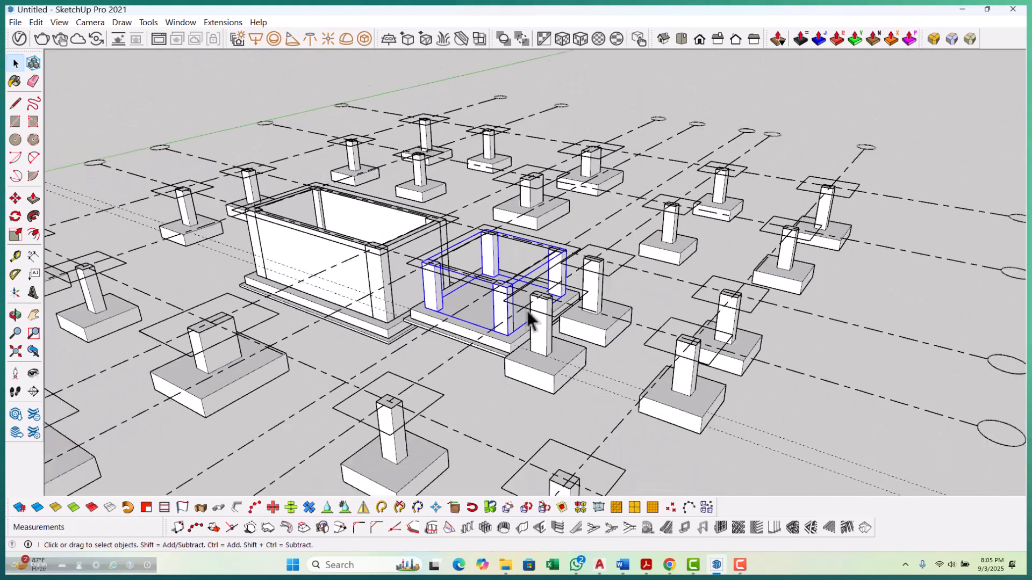
Draw a rectangle for the C.F2 wall top between the two columns on the side facing the C.F1 tank.
scroll(483, 260, "up", 5)
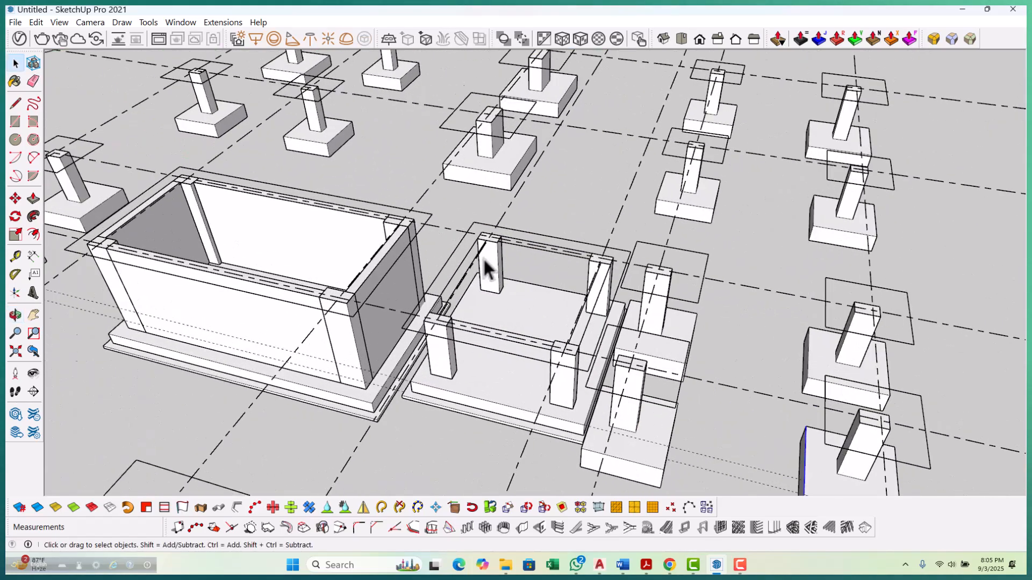
key("r")
scroll(489, 223, "up", 4)
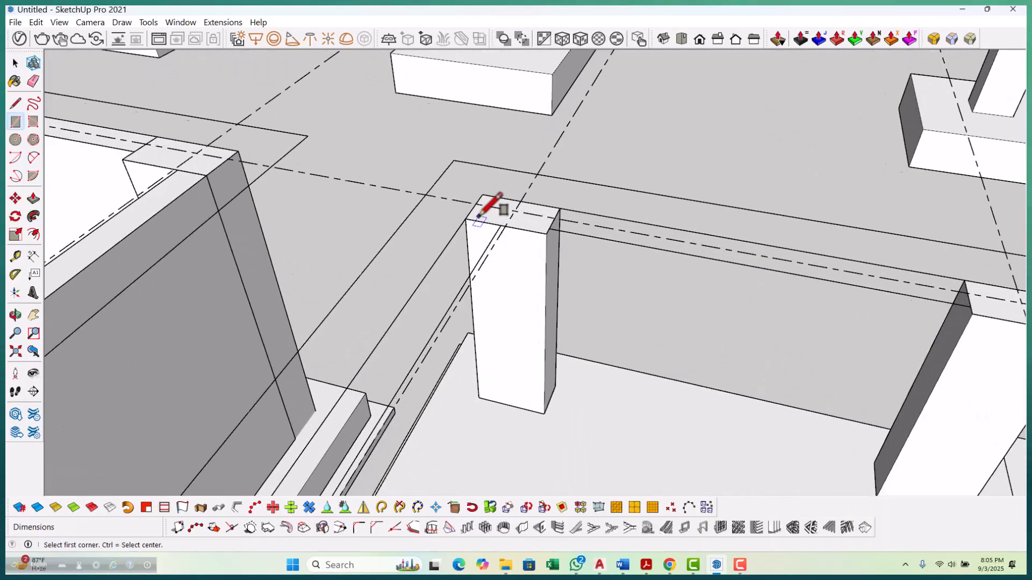
left_click(464, 218)
scroll(473, 220, "down", 4)
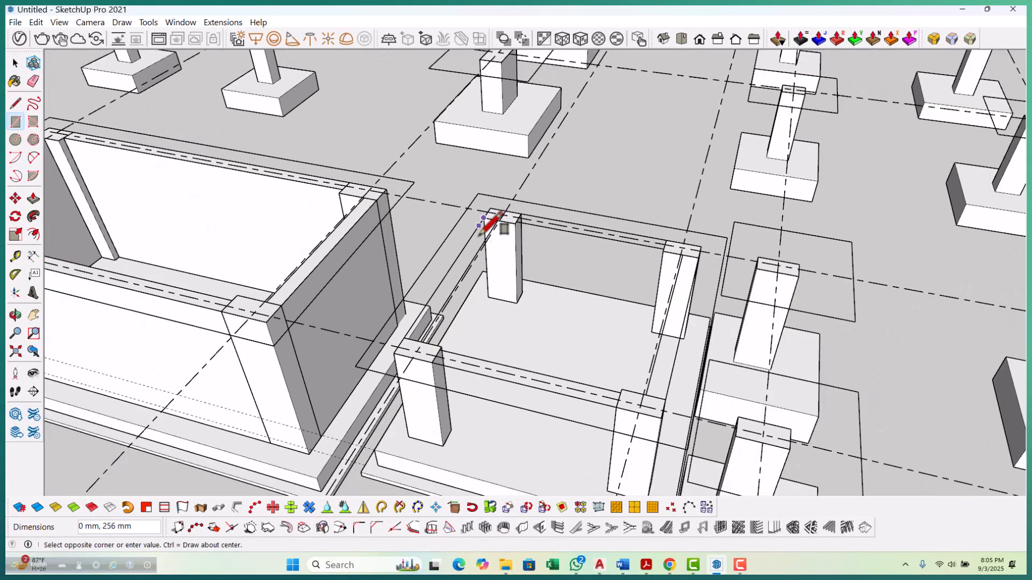
scroll(429, 324, "up", 6)
scroll(504, 338, "down", 4)
middle_click_drag(505, 339, 396, 351)
scroll(307, 450, "up", 2)
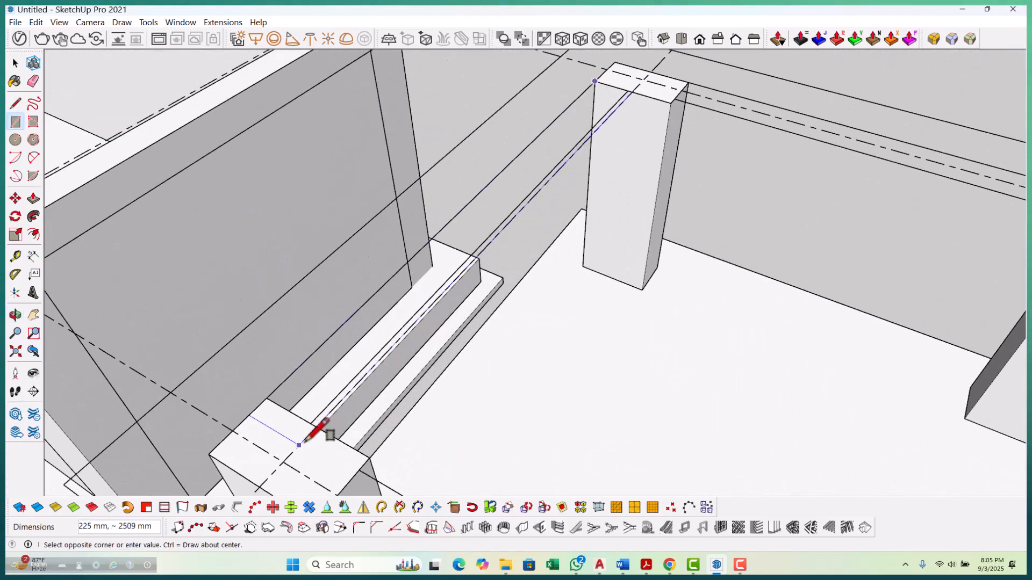
left_click(311, 423)
scroll(322, 403, "down", 5)
Draw a rectangle for the far C.F2 wall top, spanning between the two far columns.
scroll(470, 295, "up", 6)
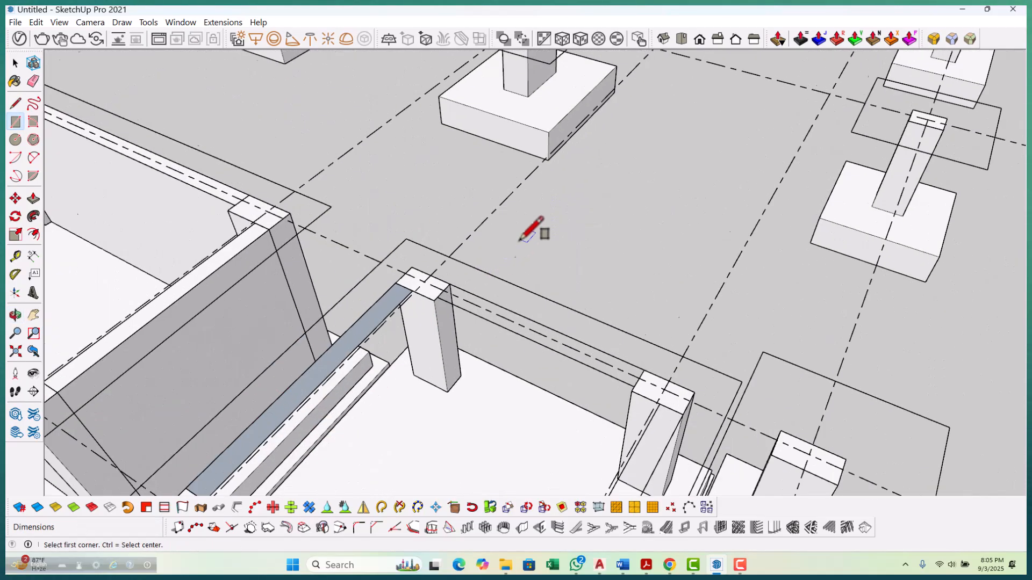
left_click(428, 246)
scroll(427, 255, "down", 2)
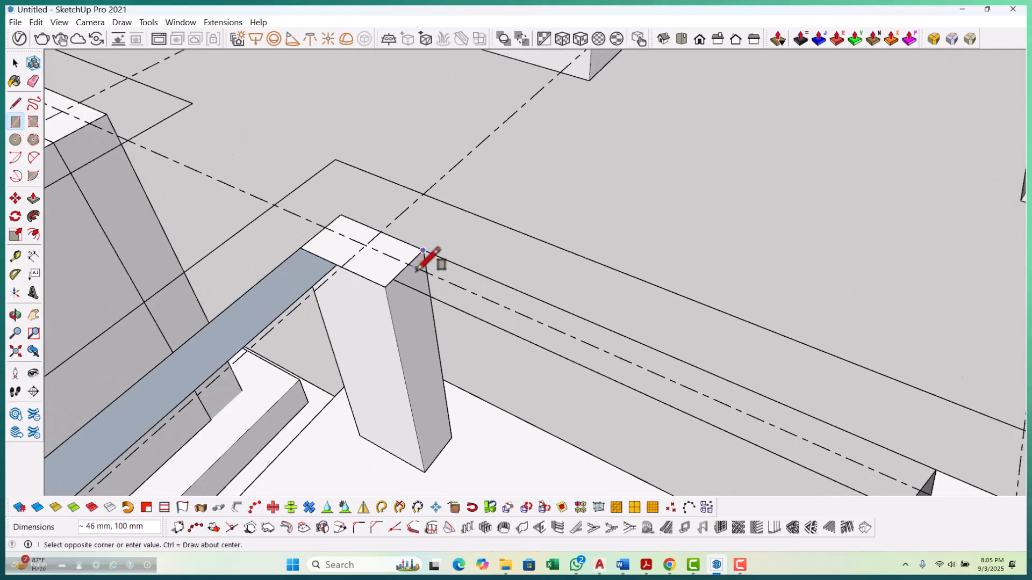
scroll(702, 403, "down", 1)
scroll(731, 409, "up", 2)
left_click(737, 426)
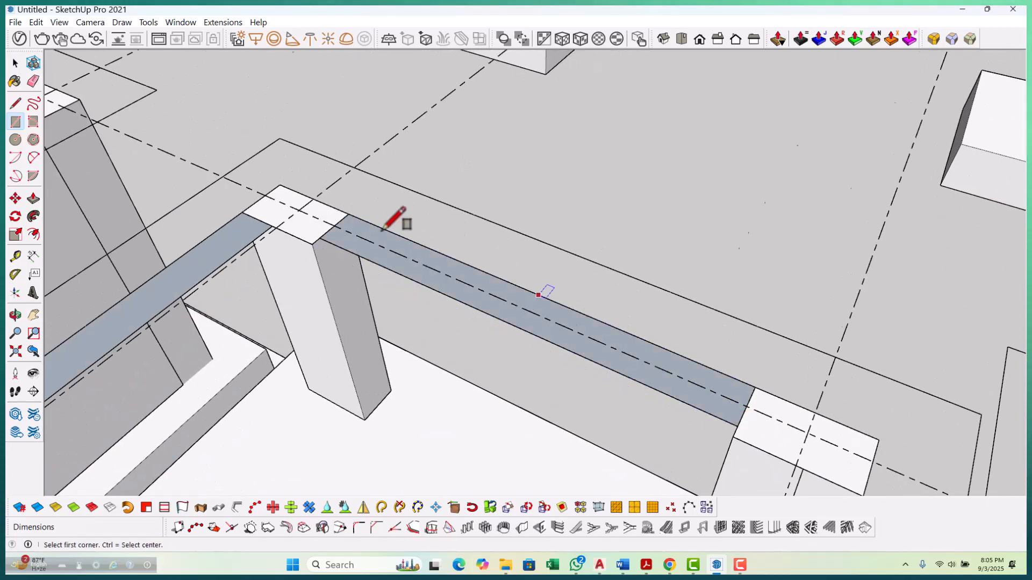
scroll(440, 236, "down", 2)
Draw a rectangle for the C.F2 wall top between the two columns on the side away from the C.F1 tank.
scroll(539, 337, "up", 3)
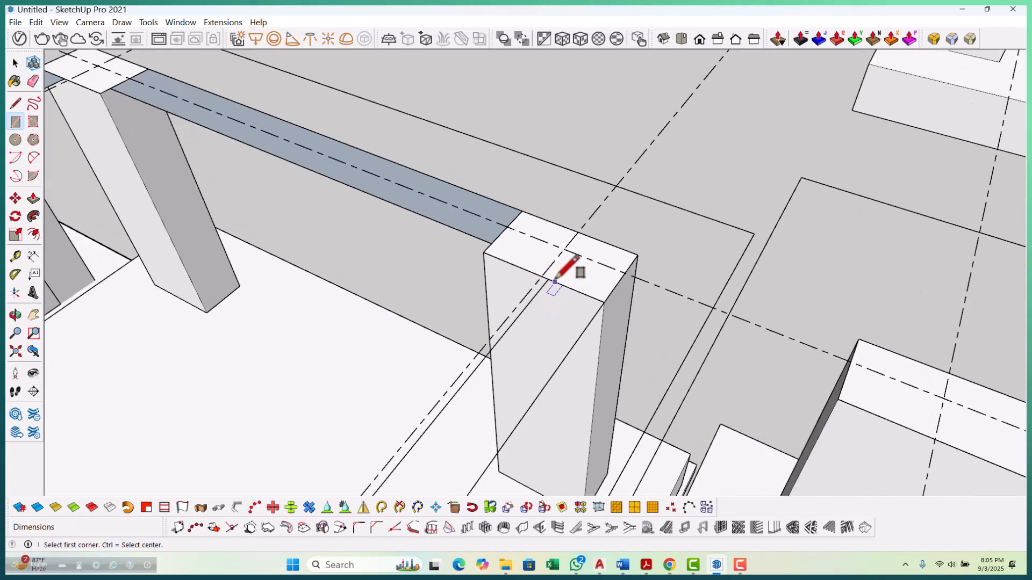
scroll(564, 266, "down", 3)
scroll(580, 221, "up", 1)
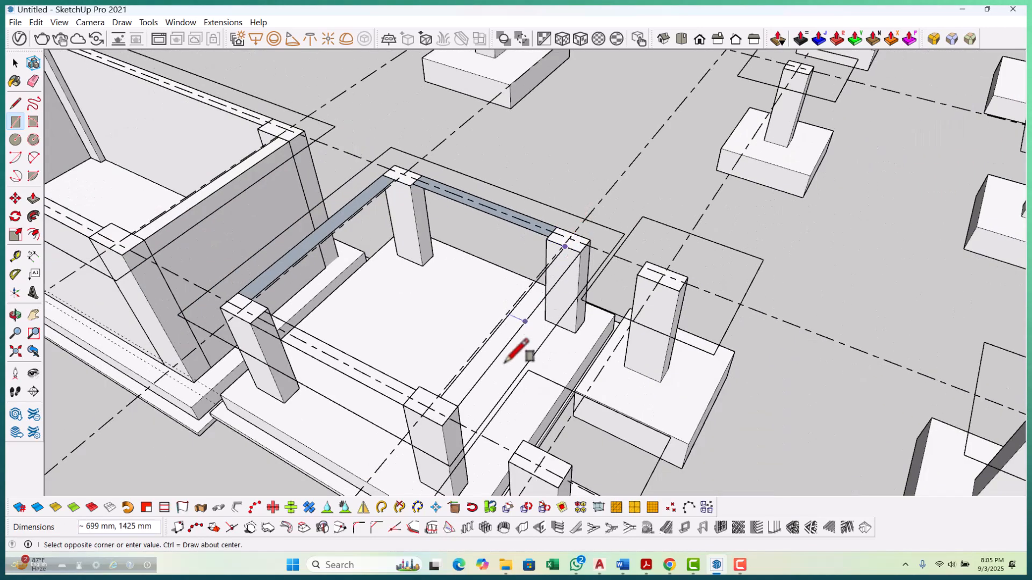
scroll(468, 396, "up", 1)
left_click(459, 404)
scroll(462, 400, "down", 3)
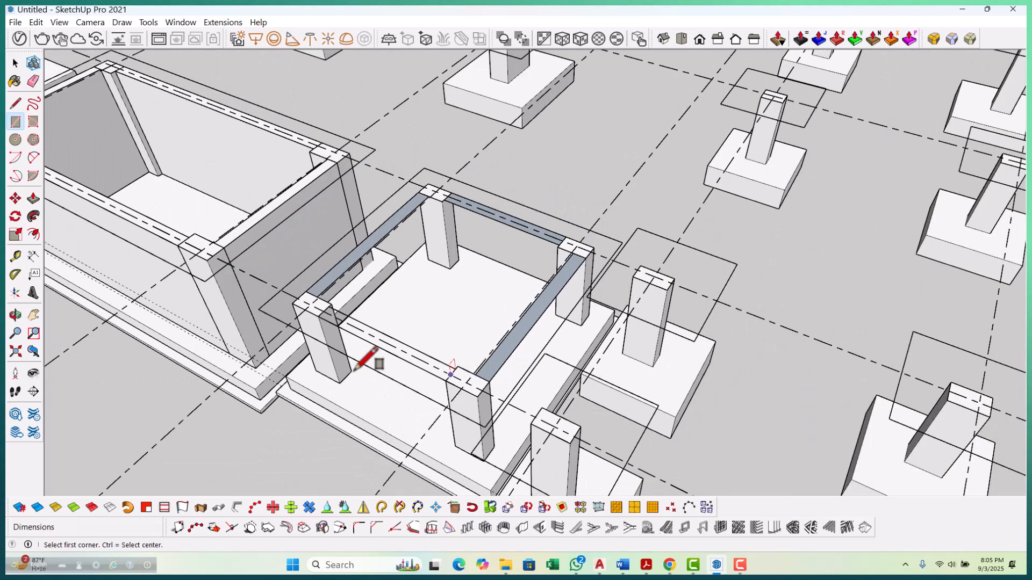
Draw a rectangle for the near C.F2 wall top, spanning between the two near columns.
scroll(398, 362, "up", 4)
left_click(342, 280)
scroll(339, 237, "down", 4)
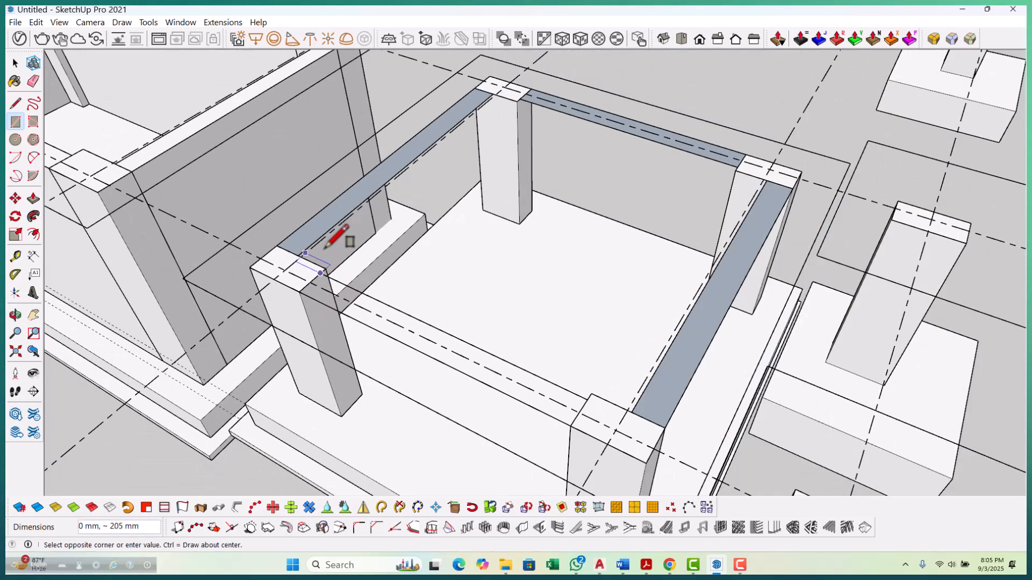
scroll(469, 338, "up", 3)
left_click(457, 337)
scroll(401, 348, "down", 3)
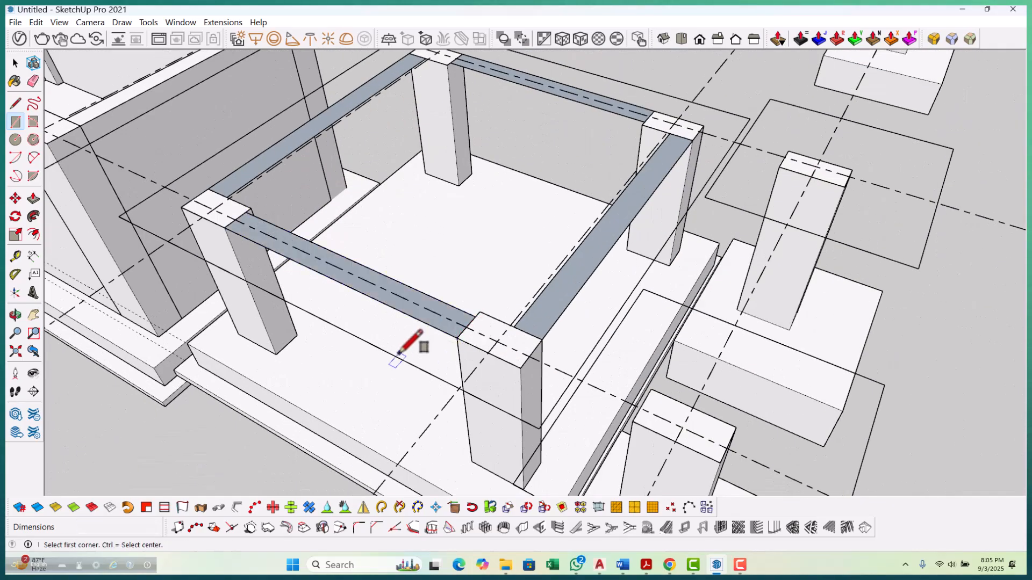
Extrude the near C.F2 wall strip down to the top of the footing.
scroll(397, 344, "up", 3)
middle_click_drag(398, 344, 387, 336)
key("p")
scroll(386, 307, "up", 3)
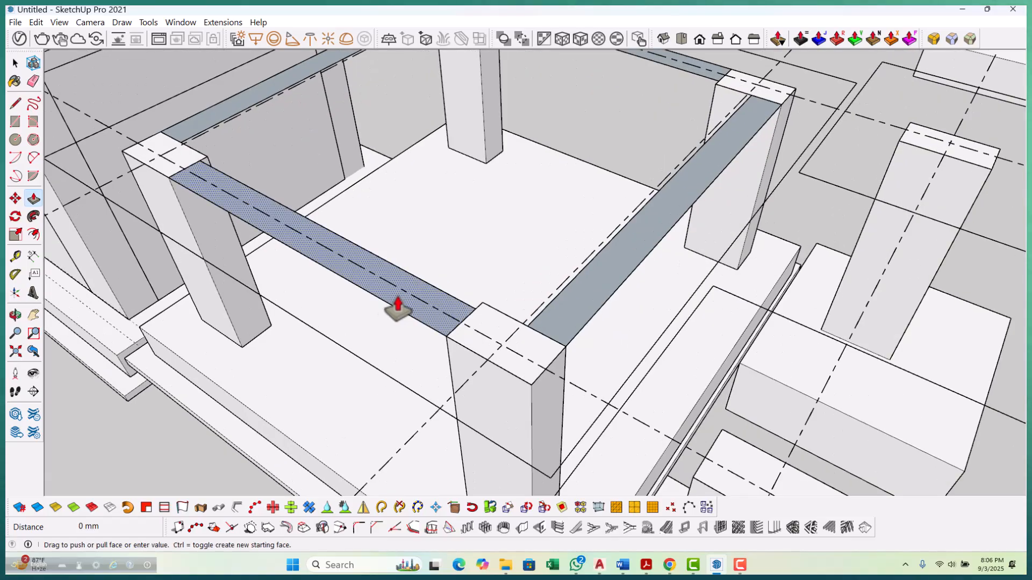
left_click(397, 296)
scroll(397, 297, "down", 4)
scroll(440, 419, "down", 2)
middle_click_drag(384, 334, 444, 344)
scroll(326, 282, "up", 3)
Extrude the C.F2 wall strip facing the C.F1 tank 1425 mm down to the footing.
left_click(326, 274)
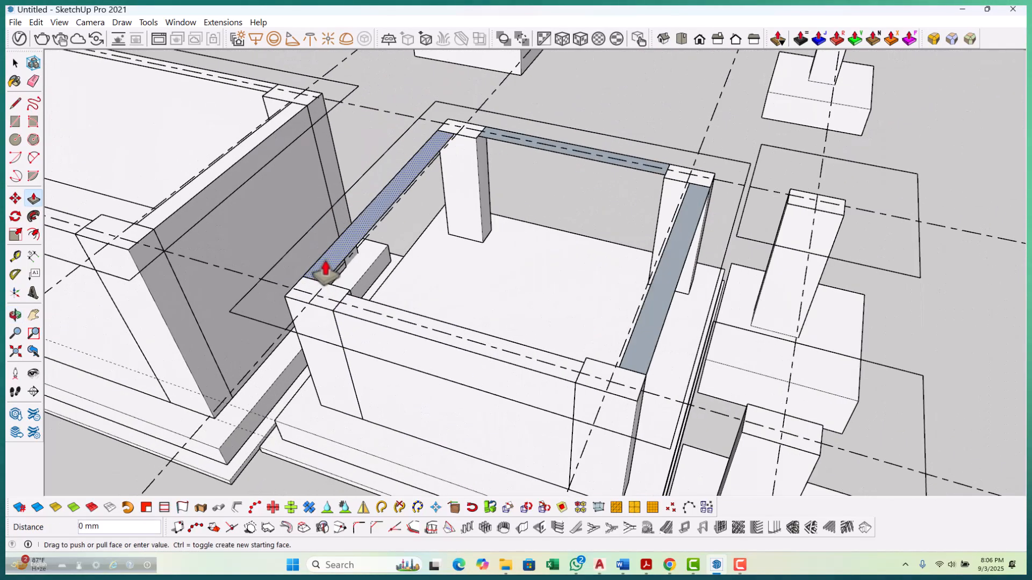
left_click(276, 430)
scroll(316, 386, "down", 3)
Extrude the far C.F2 wall strip and the one away from the C.F1 tank 1425 mm down to the footing.
scroll(449, 260, "up", 5)
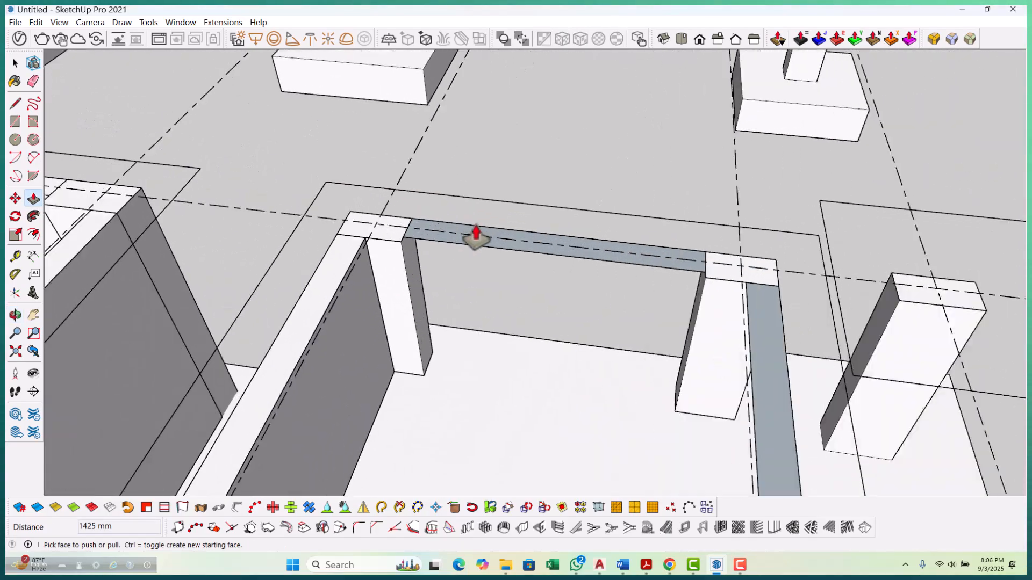
left_click(447, 257)
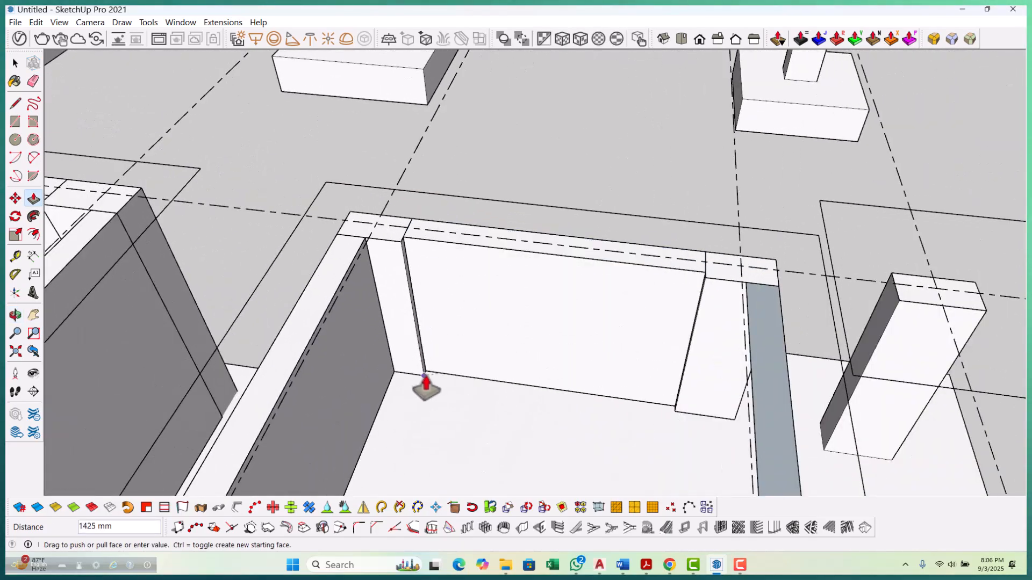
left_click(426, 387)
scroll(397, 343, "down", 2)
middle_click_drag(396, 347, 446, 346)
scroll(697, 341, "up", 1)
double_click(697, 339)
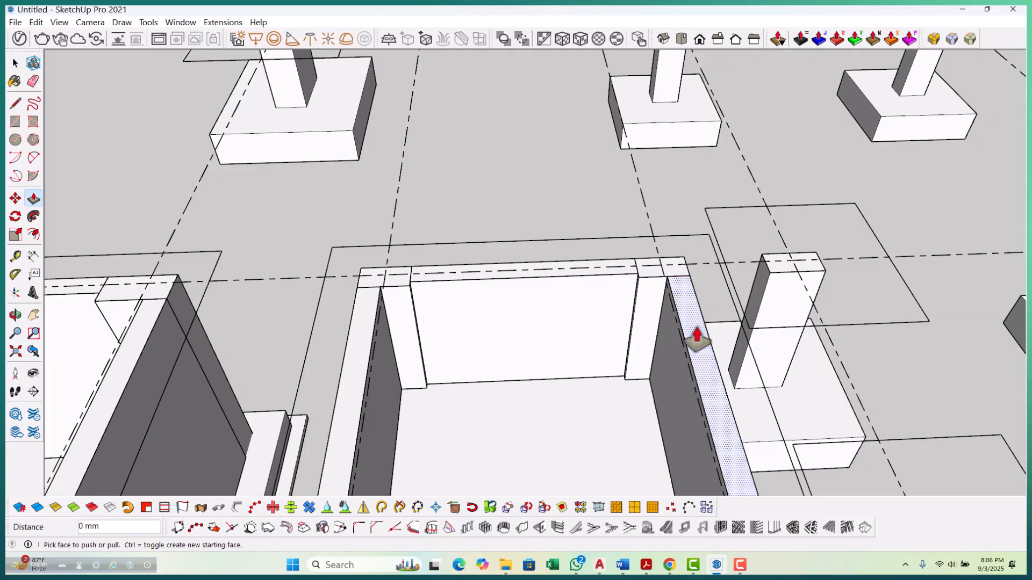
Group the four C.F2 walls together.
key("space")
scroll(513, 253, "down", 3)
scroll(513, 253, "down", 3)
middle_click_drag(594, 323, 504, 340)
scroll(486, 336, "up", 3)
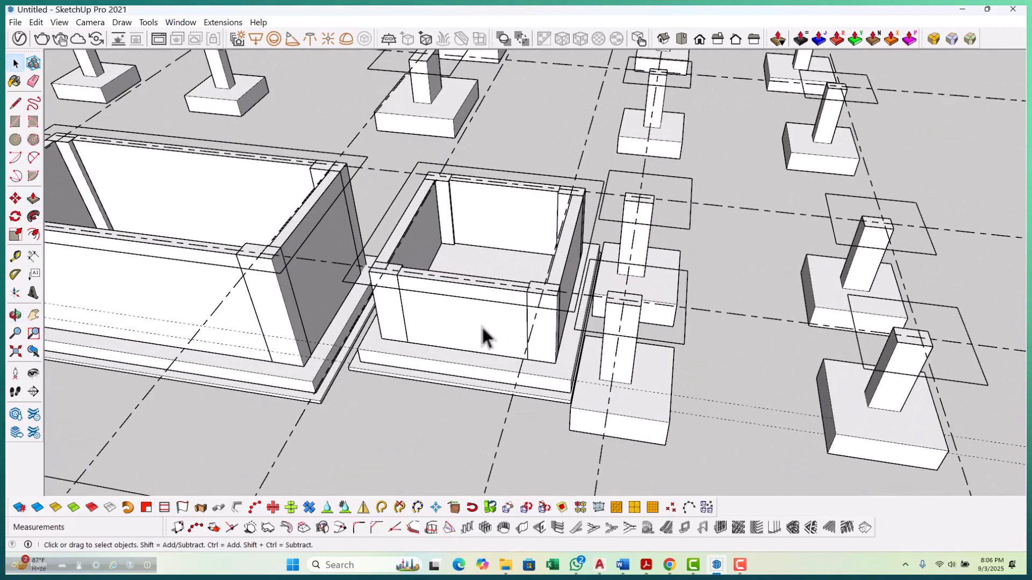
scroll(484, 336, "up", 1)
left_click(483, 334)
middle_click_drag(566, 262, 536, 263)
left_click(536, 263, "shift")
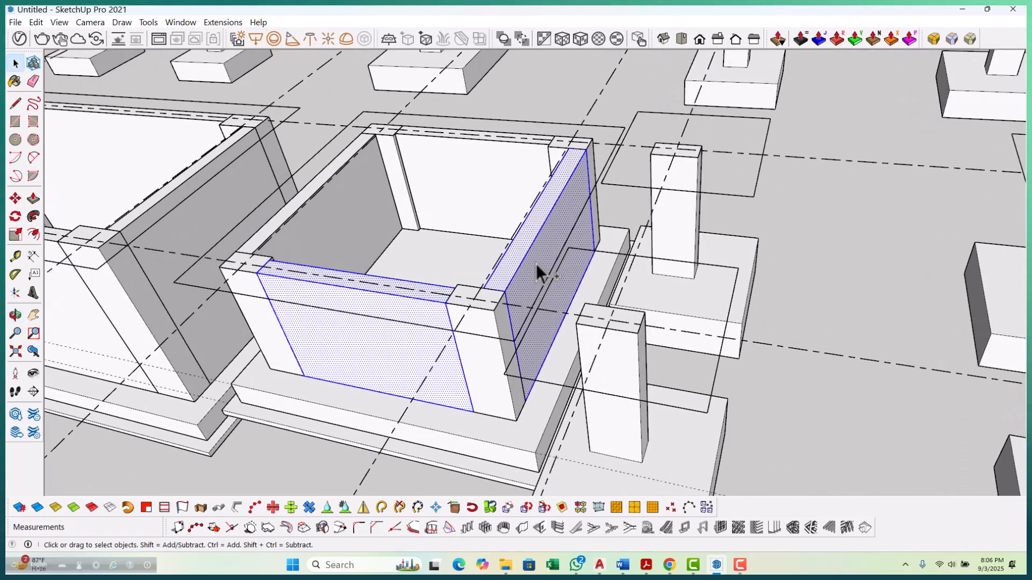
left_click(467, 183, "shift")
left_click(341, 221, "shift")
right_click(341, 217)
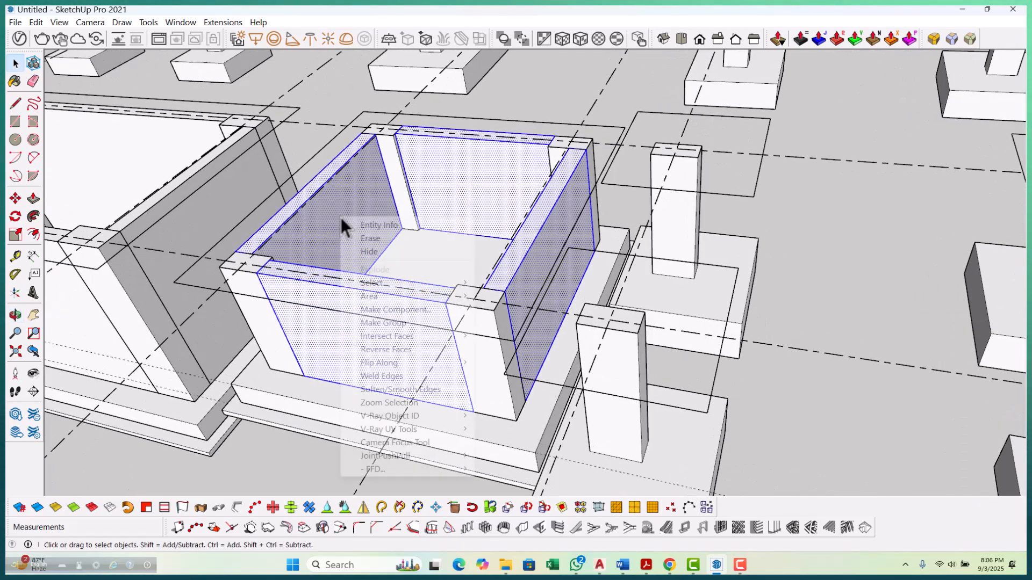
left_click(396, 323)
middle_click_drag(396, 323, 755, 285)
left_click(739, 268)
Examine the two combined footings and the isolated footings around them.
scroll(699, 337, "down", 4)
middle_click_drag(699, 337, 611, 348)
scroll(610, 263, "down", 2)
scroll(578, 201, "up", 3)
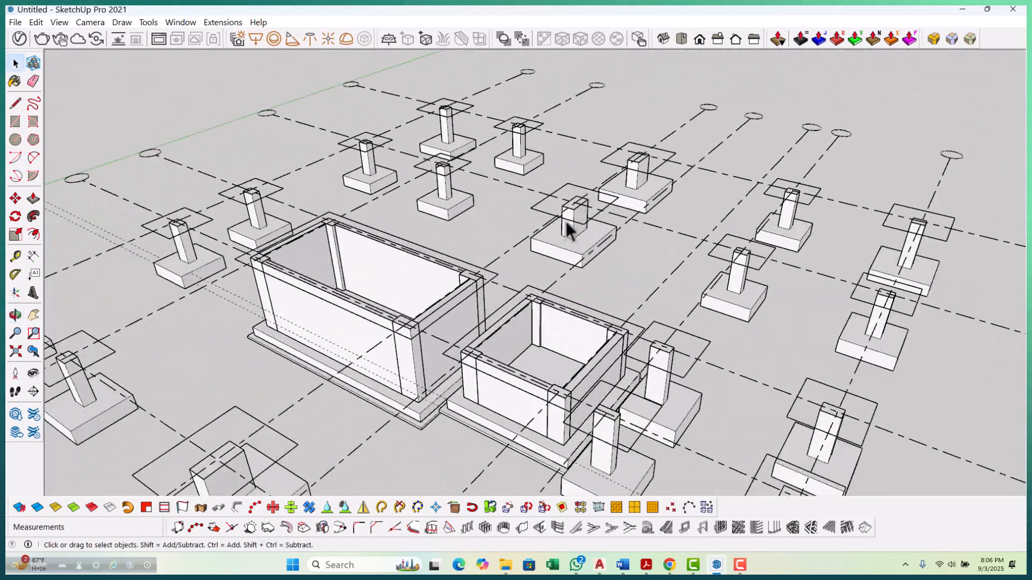
scroll(582, 261, "down", 5)
middle_click_drag(586, 302, 582, 266)
scroll(252, 368, "up", 2)
scroll(252, 369, "up", 6)
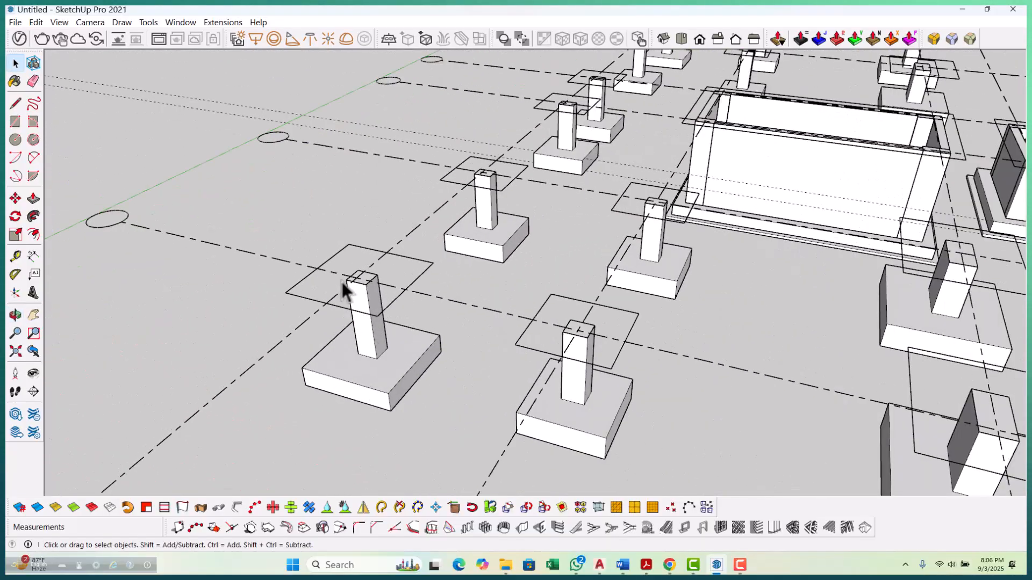
Trace the tops of the first two front-row footings with the Rectangle tool to check their plan sizes.
key("r")
scroll(361, 230, "down", 2)
scroll(361, 237, "down", 1)
scroll(421, 304, "down", 2)
scroll(352, 239, "up", 3)
scroll(379, 369, "down", 2)
scroll(428, 367, "up", 4)
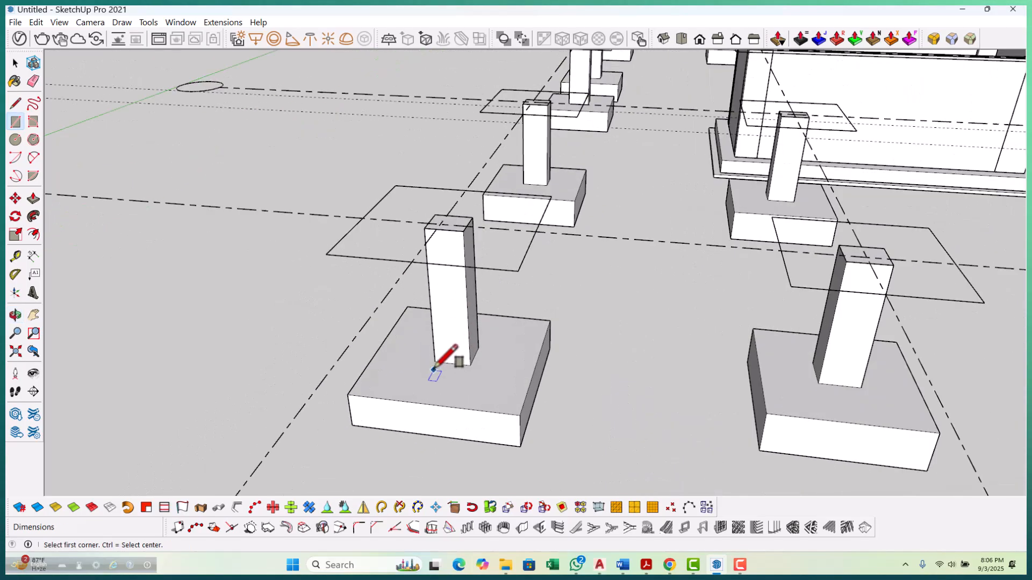
left_click(403, 295)
scroll(411, 309, "down", 2)
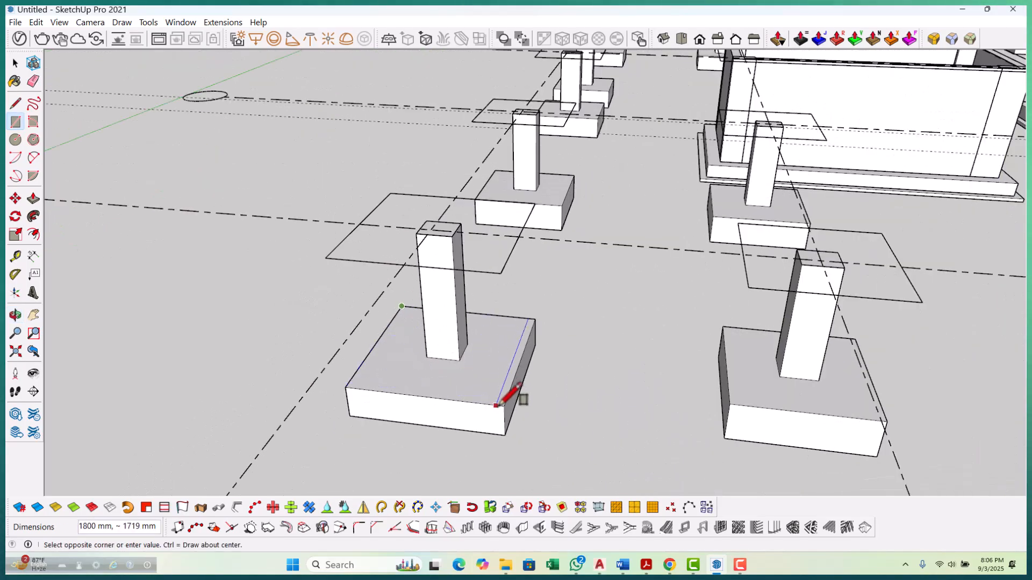
scroll(633, 354, "down", 2)
scroll(634, 329, "up", 2)
left_click(624, 323)
left_click(772, 421)
Check the plan sizes of the remaining front-row footings with the Rectangle tool, leaving the last trace uncommitted.
scroll(311, 322, "down", 1)
scroll(741, 362, "down", 2)
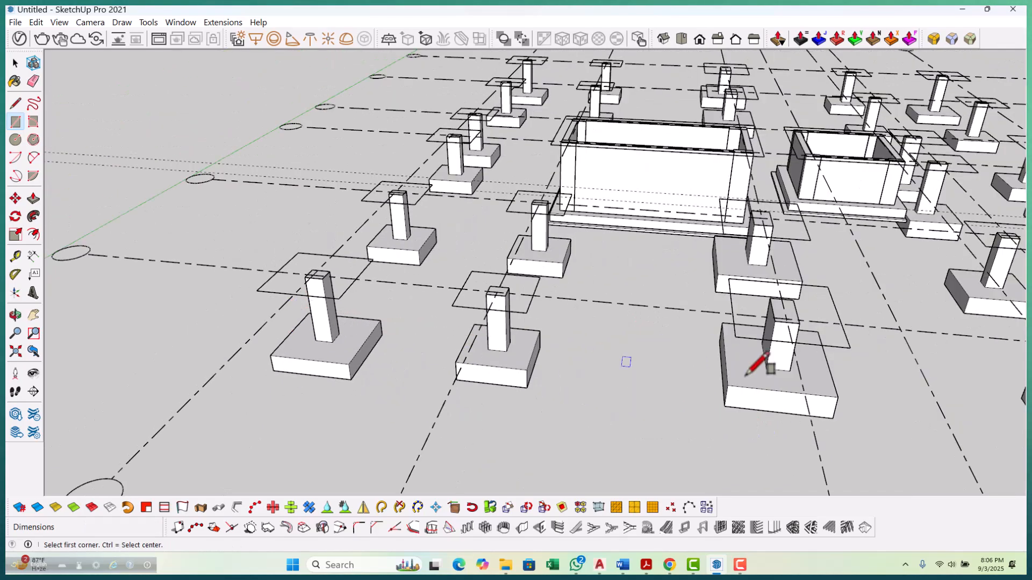
scroll(706, 335, "up", 2)
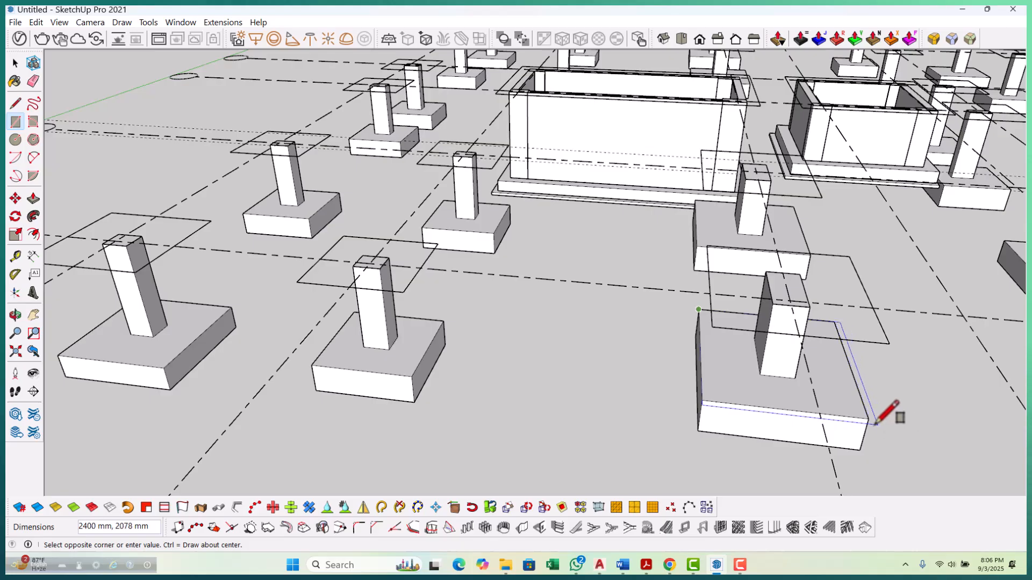
scroll(290, 322, "down", 3)
scroll(591, 346, "up", 3)
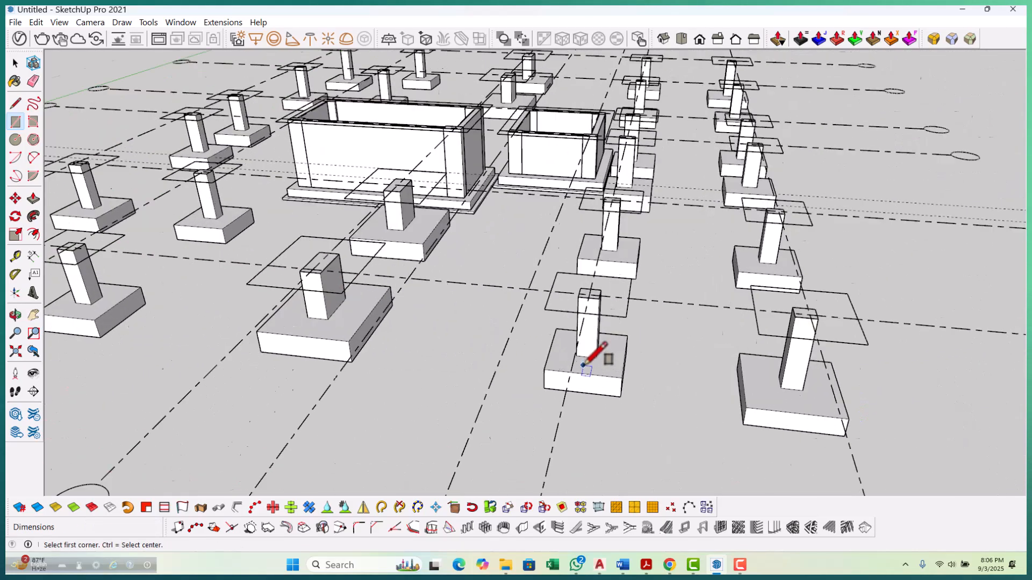
left_click(632, 381)
scroll(691, 364, "down", 2)
scroll(710, 357, "up", 3)
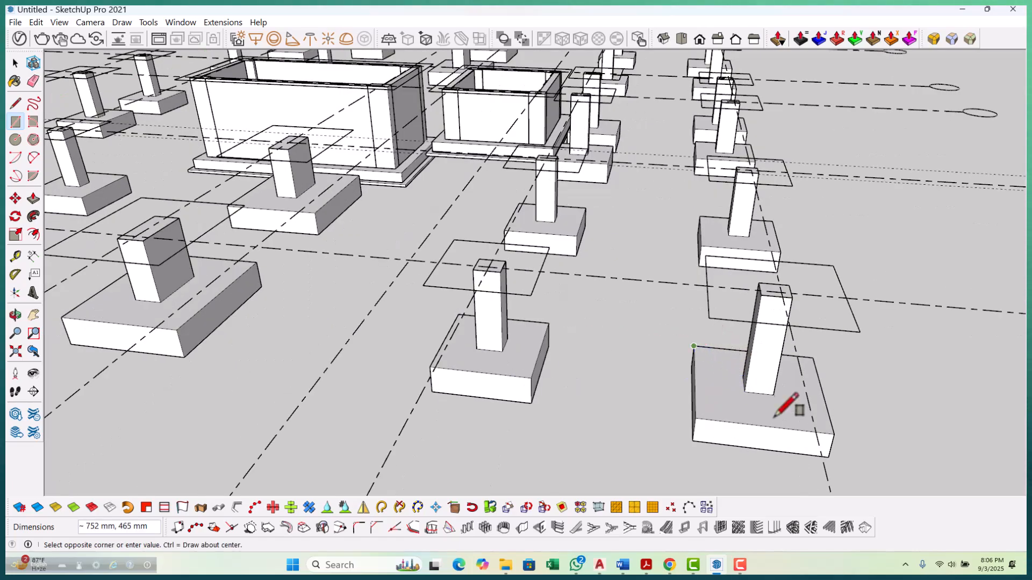
left_click(742, 437)
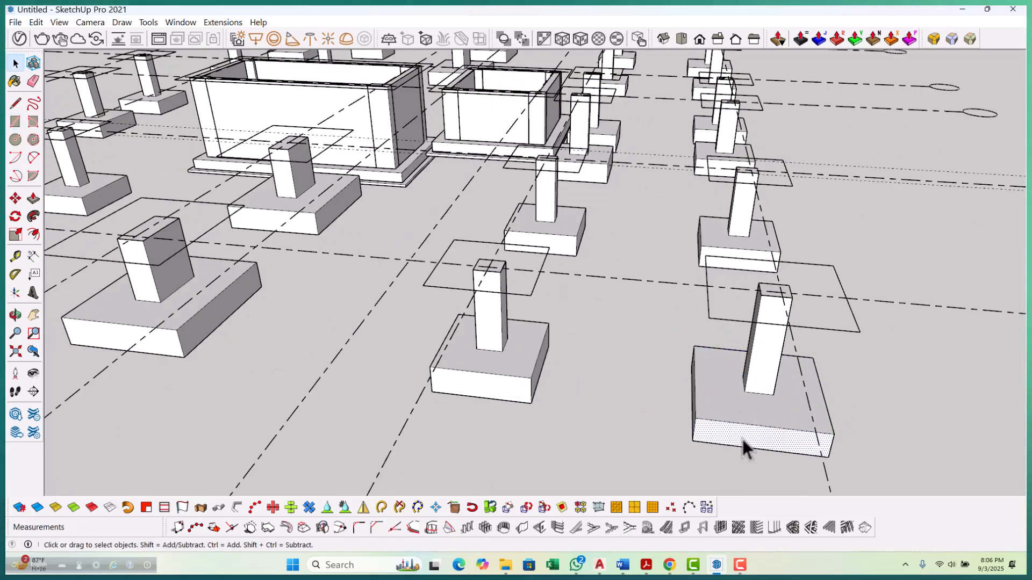
Combine all the footings, columns and tanks into one group, leaving the grid lines and plan outlines out.
scroll(742, 439, "down", 5)
middle_click_drag(673, 388, 455, 422)
middle_click_drag(306, 373, 500, 364)
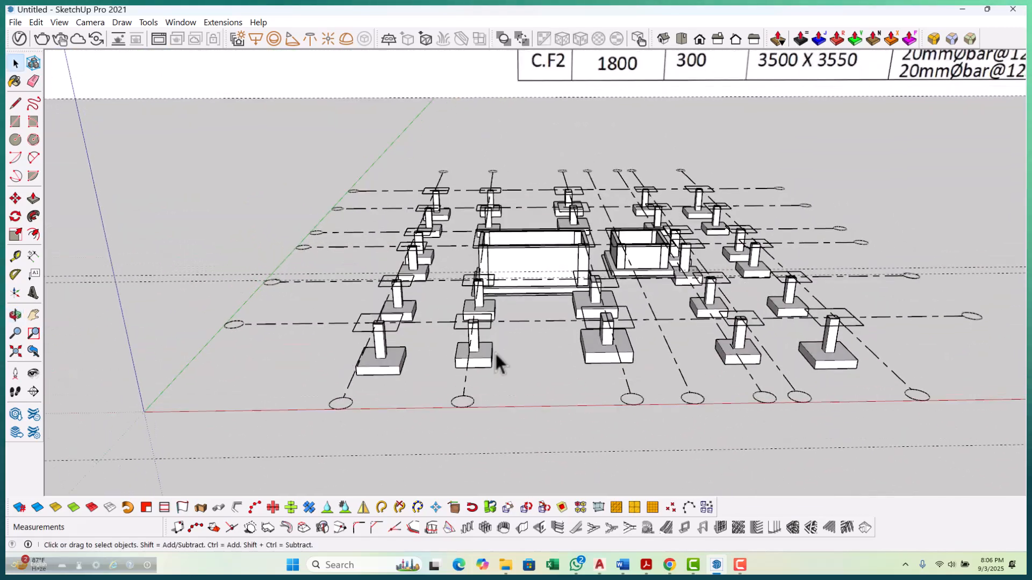
scroll(470, 334, "down", 2)
scroll(469, 354, "up", 1)
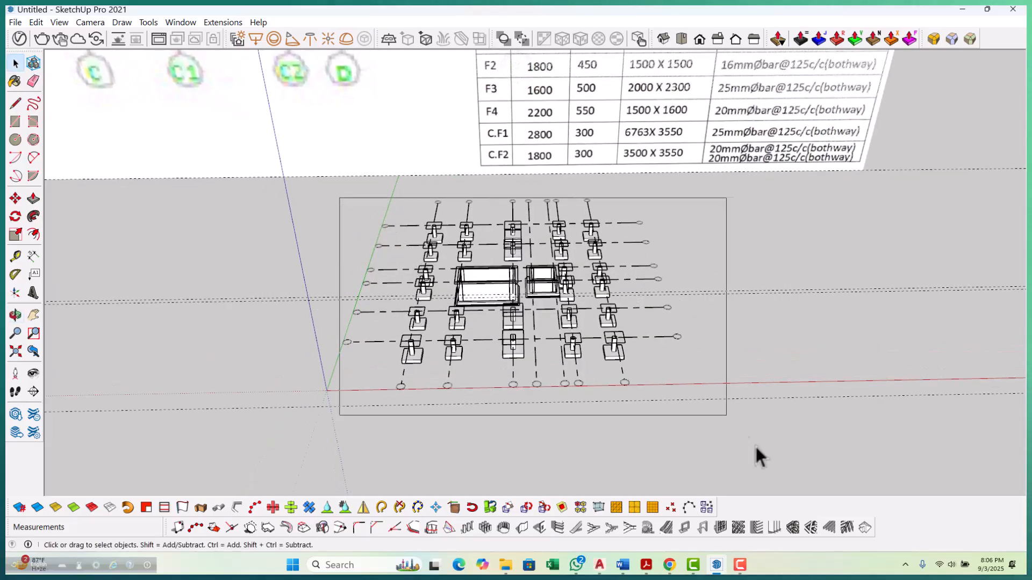
key("ctrl+a")
scroll(627, 382, "up", 3)
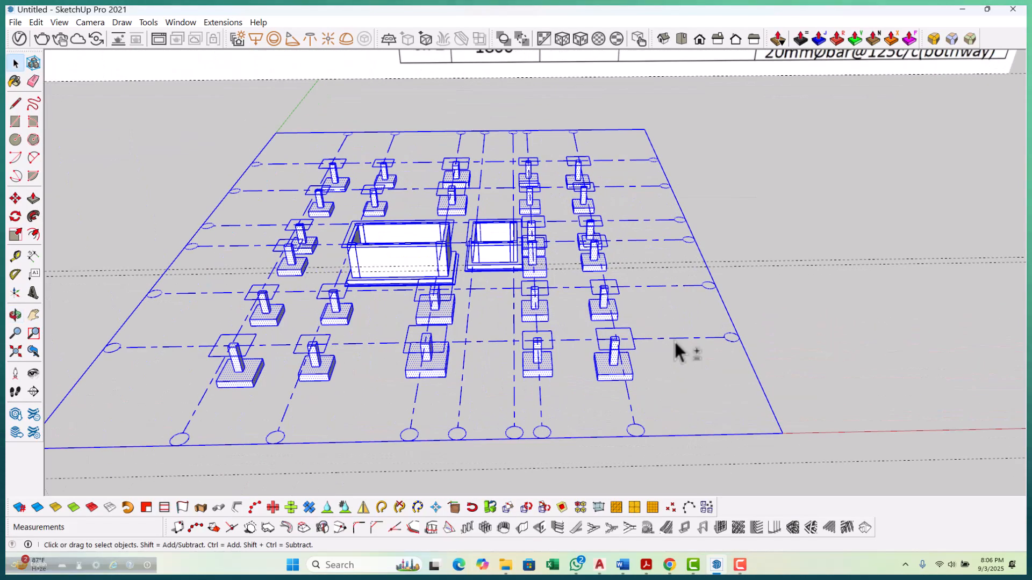
scroll(652, 359, "up", 5)
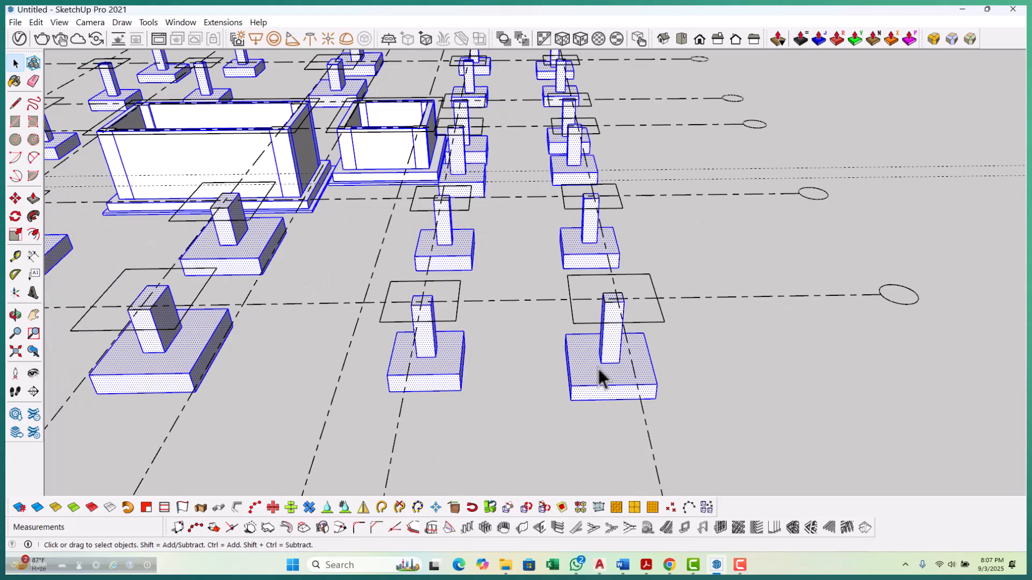
right_click(598, 368)
left_click(644, 216)
scroll(633, 423, "down", 3)
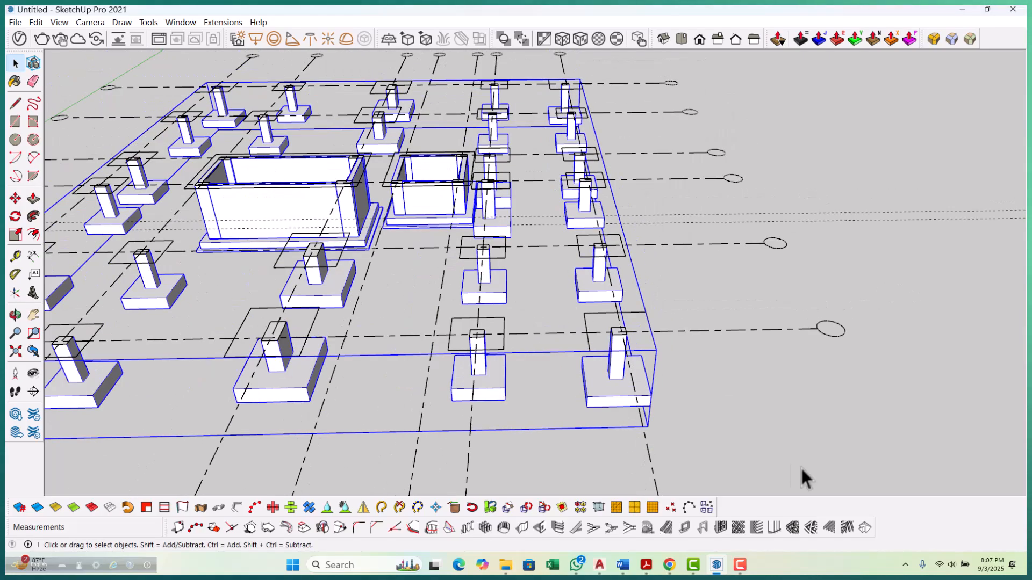
Draw rectangles over the tops of the first two front-row footings, 1800 x 1800 mm and 1500 x 1500 mm.
left_click(801, 466)
scroll(742, 424, "down", 2)
scroll(246, 357, "up", 5)
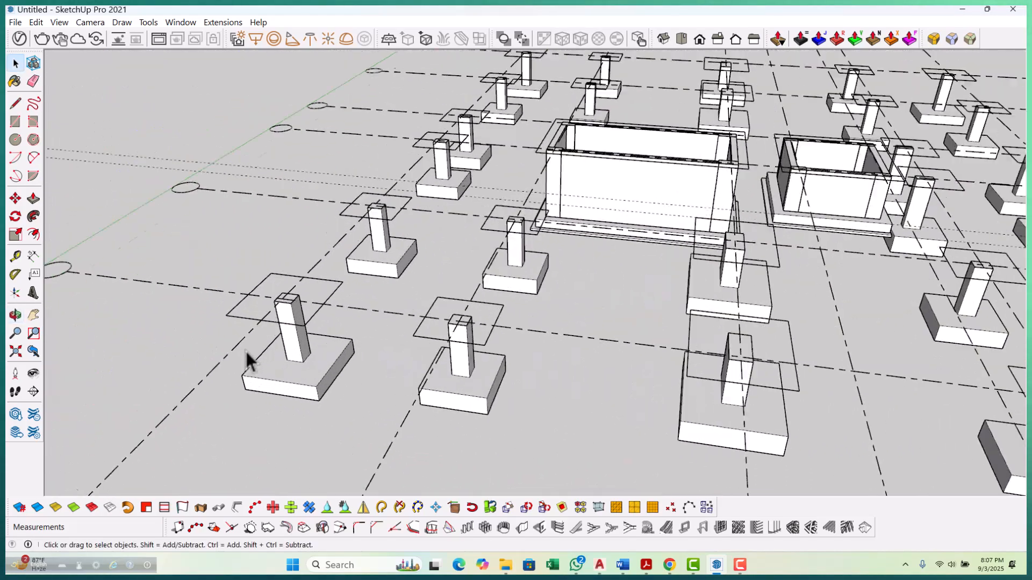
scroll(259, 366, "up", 3)
key("r")
scroll(329, 364, "up", 2)
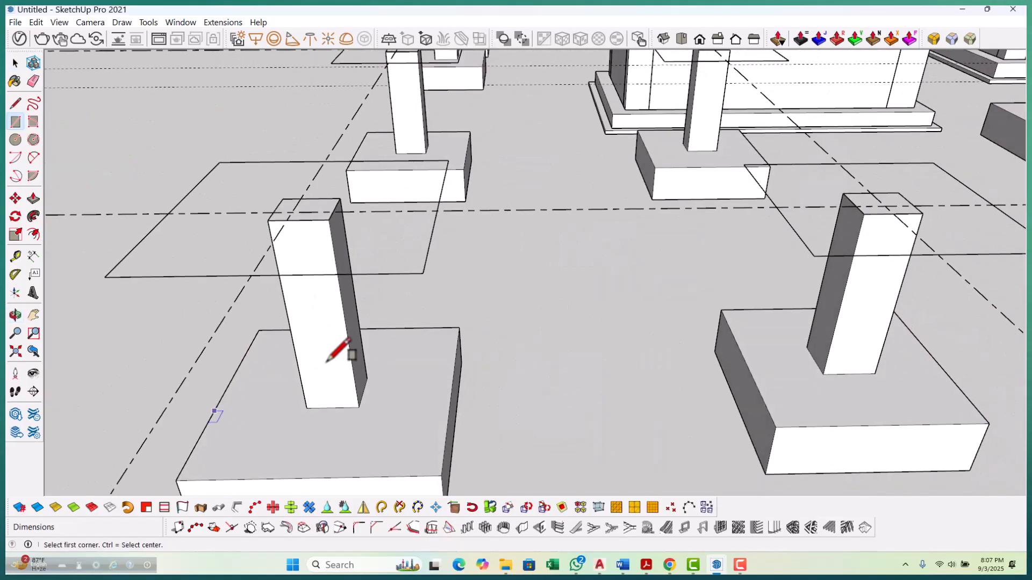
scroll(322, 376, "down", 3)
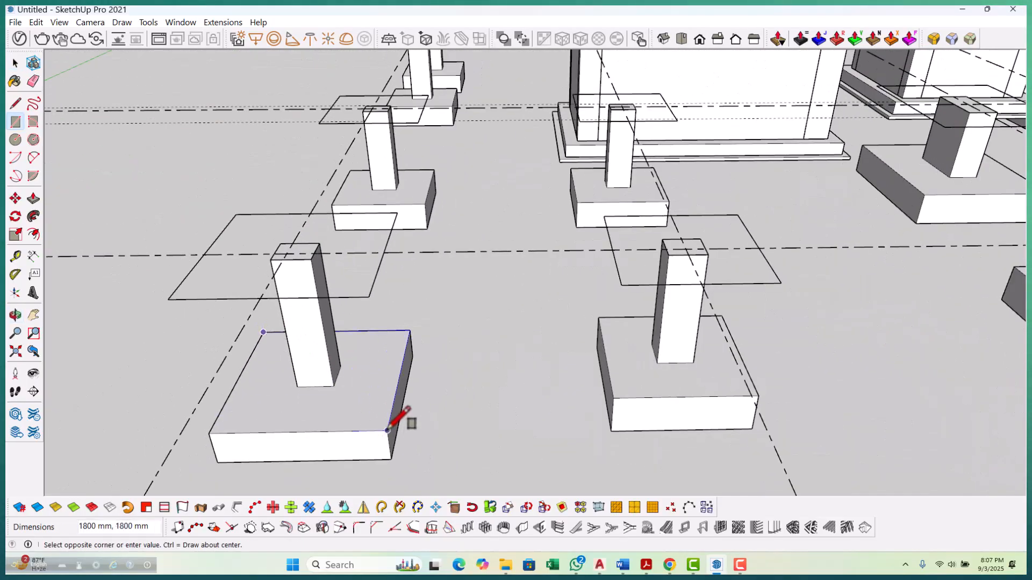
left_click(392, 430)
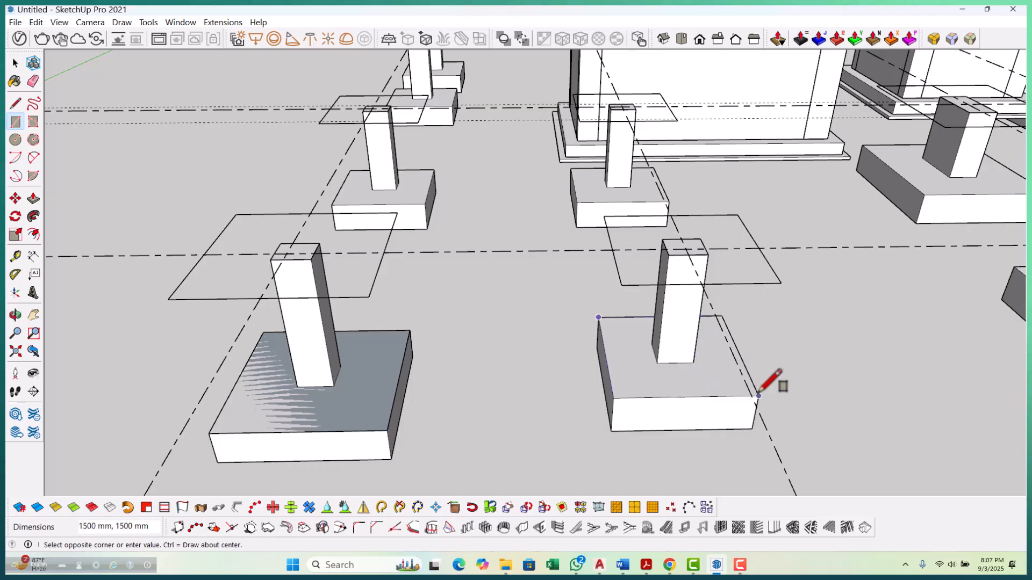
scroll(774, 396, "up", 2)
left_click(757, 396)
Trace rectangles over the tops of the remaining three front-row footings, corner to corner.
scroll(530, 369, "down", 5)
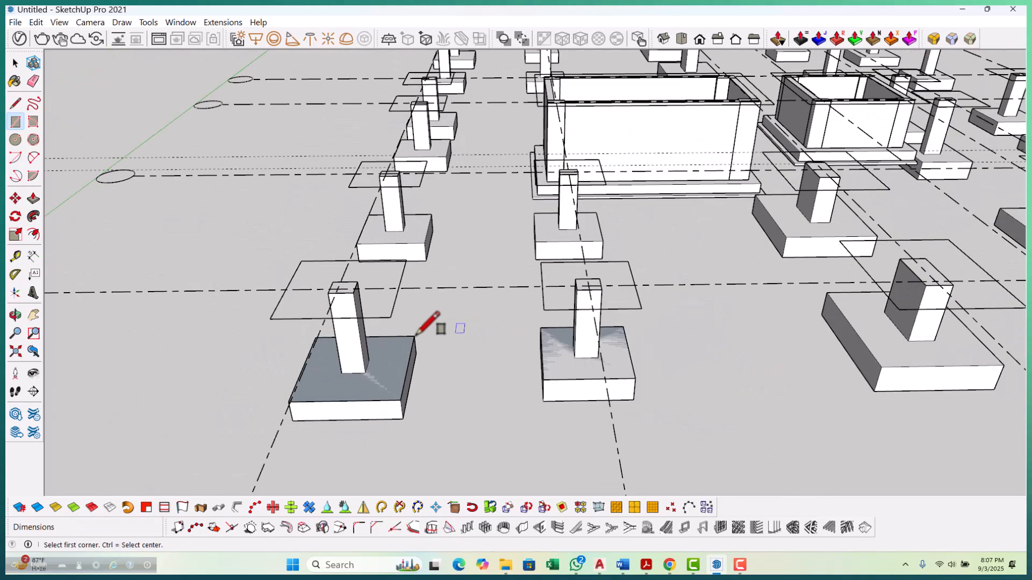
scroll(614, 340, "up", 4)
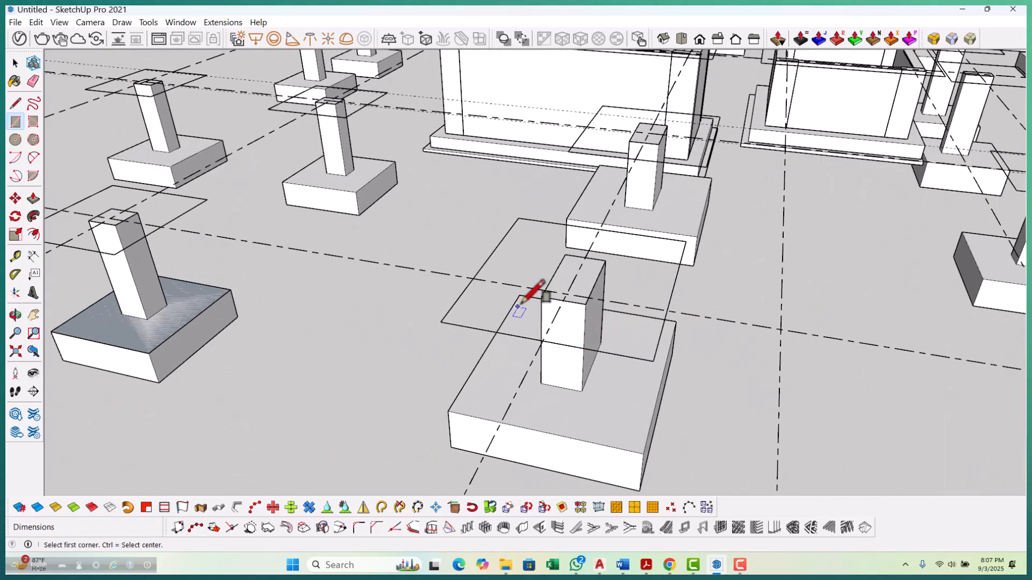
left_click(519, 295)
left_click(660, 437)
scroll(256, 286, "down", 5)
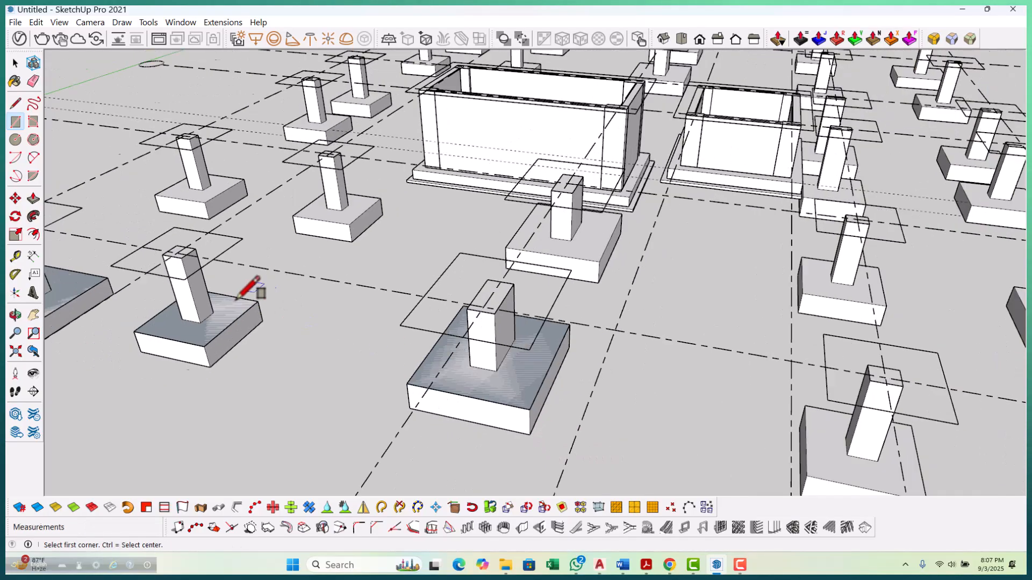
scroll(569, 399, "up", 5)
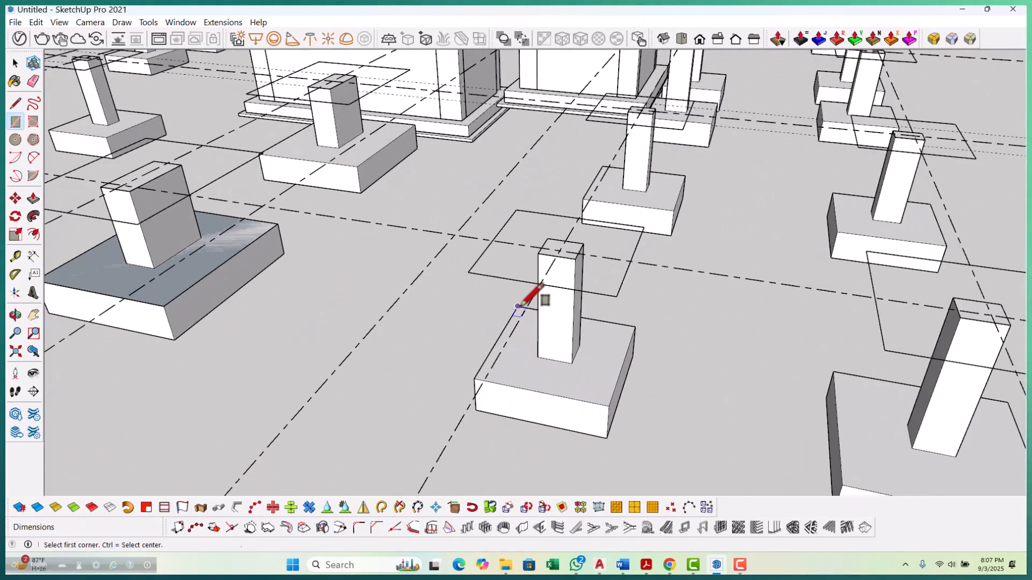
left_click(600, 396)
scroll(345, 295, "down", 5)
scroll(623, 378, "up", 5)
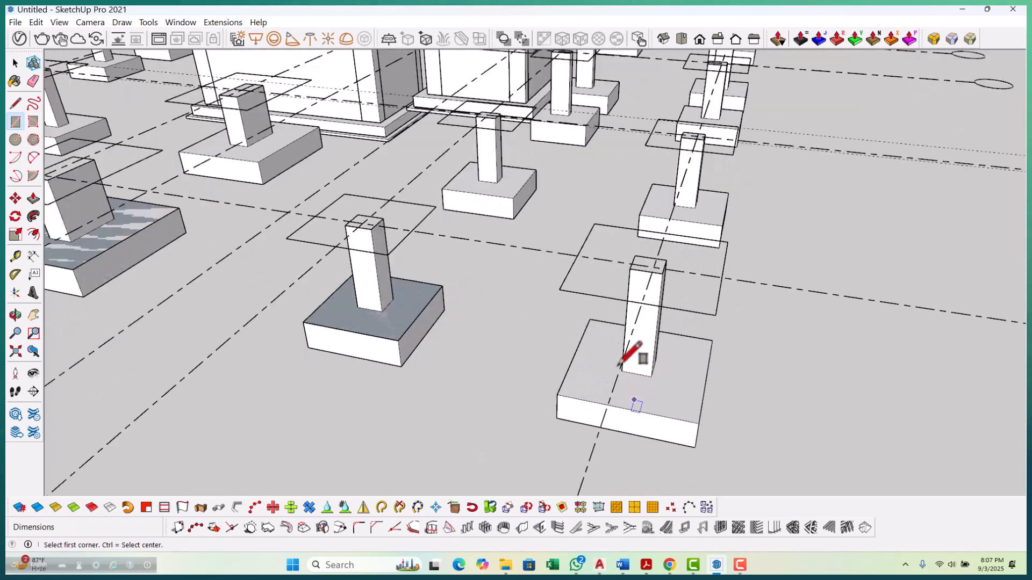
left_click(702, 423)
Trace rectangles over the tops of the second-row footings on the two right-hand grid lines.
scroll(666, 269, "down", 5)
scroll(686, 215, "up", 6)
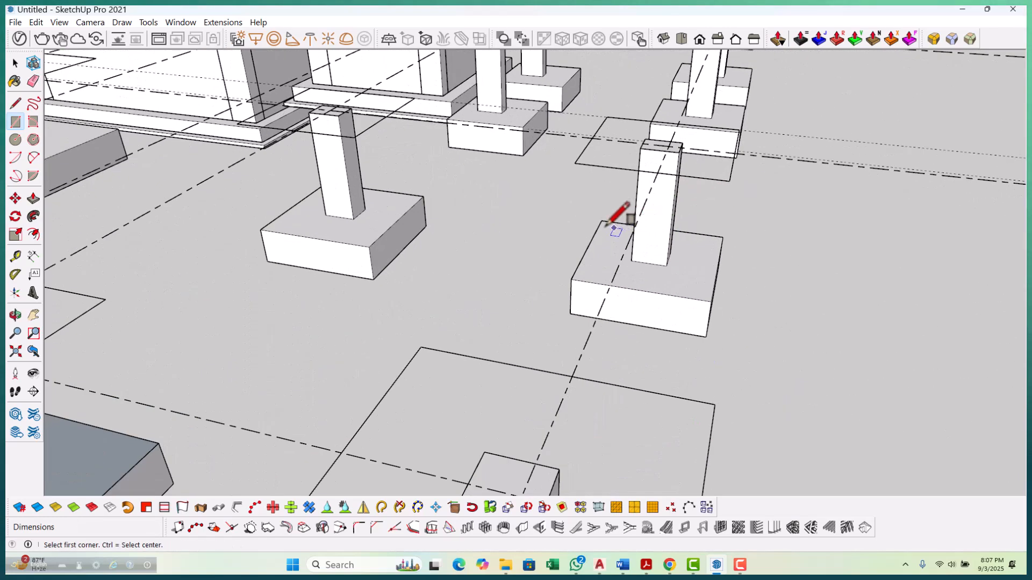
left_click(710, 301)
middle_click_drag(353, 219, 261, 258)
left_click(225, 237)
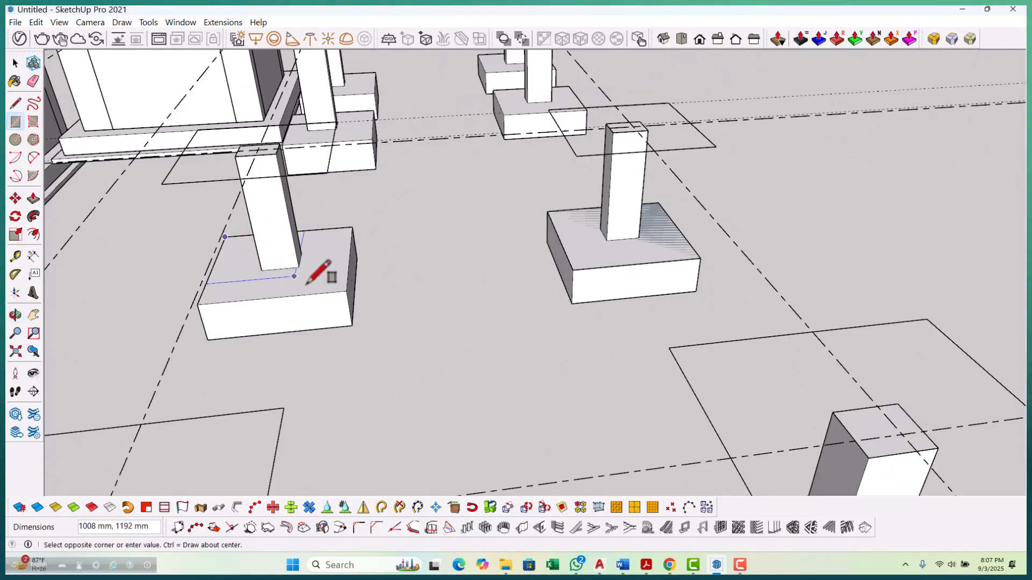
scroll(349, 283, "down", 4)
Trace rectangles over the tops of the third- and fourth-row footings on the rightmost grid line.
middle_click_drag(526, 295, 636, 138)
scroll(636, 138, "up", 5)
scroll(519, 161, "up", 1)
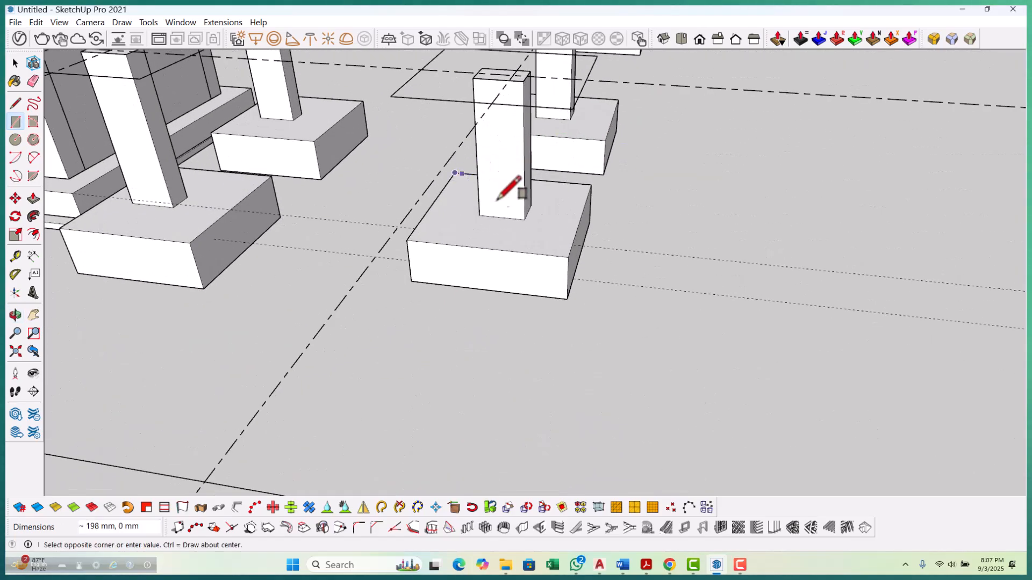
left_click(568, 257)
scroll(426, 345, "down", 3)
scroll(473, 168, "up", 5)
scroll(438, 174, "up", 2)
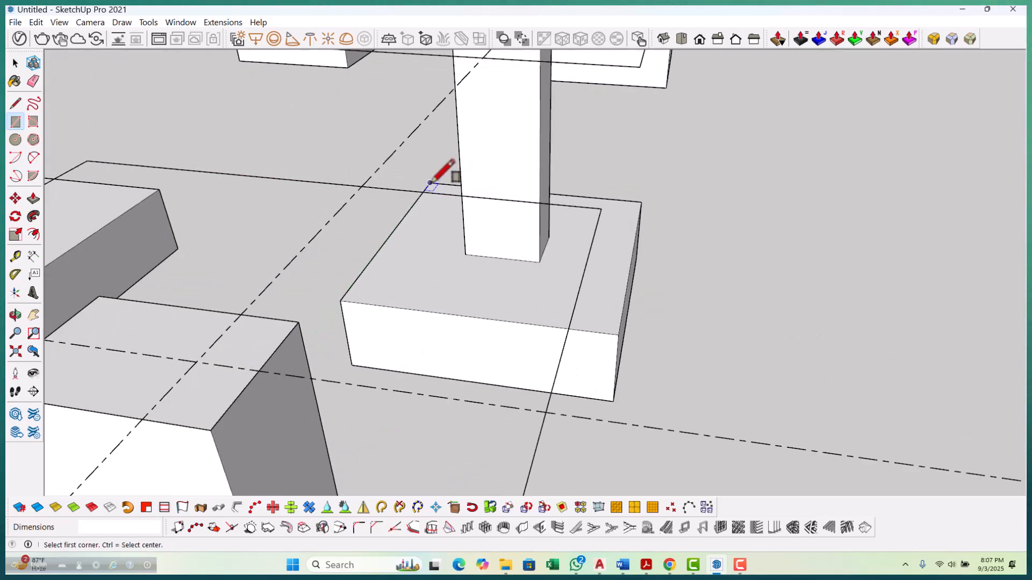
left_click(625, 340)
Trace the tops of the last two footings on the rightmost grid line, making the fifth-row rectangle 1500 x 1500 mm.
scroll(490, 406, "down", 4)
scroll(499, 383, "down", 2)
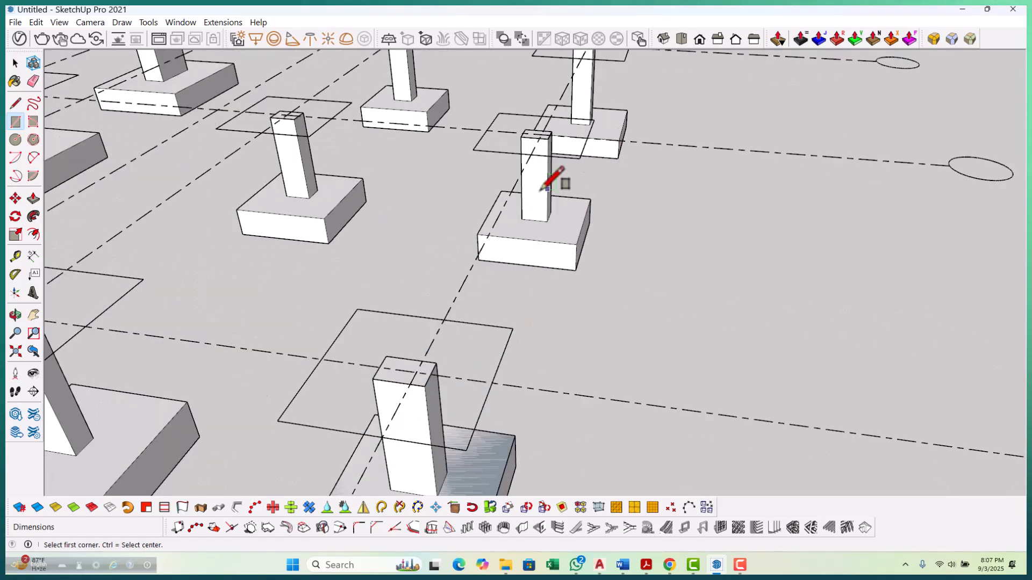
scroll(492, 192, "up", 4)
scroll(482, 192, "up", 3)
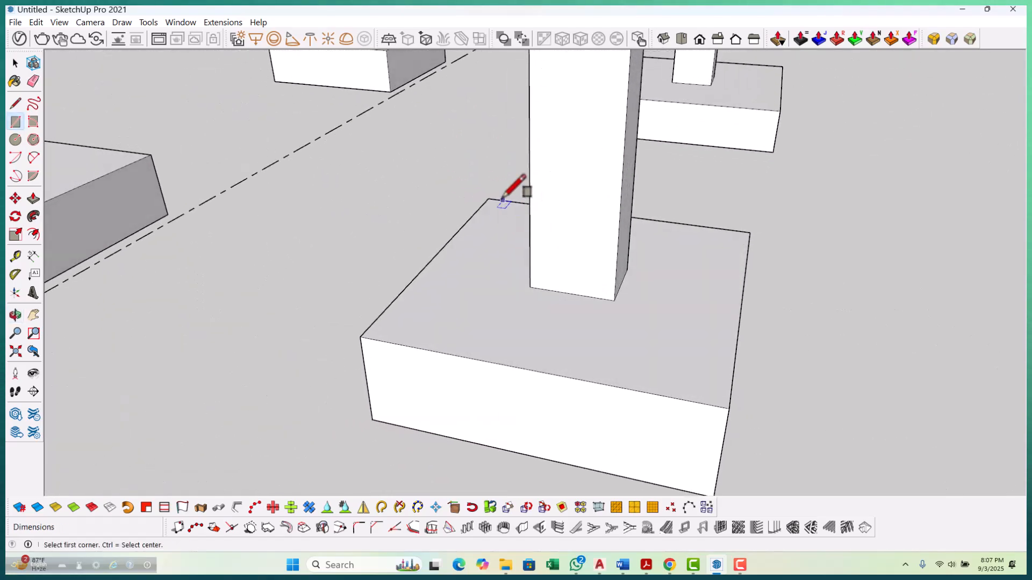
left_click(728, 409)
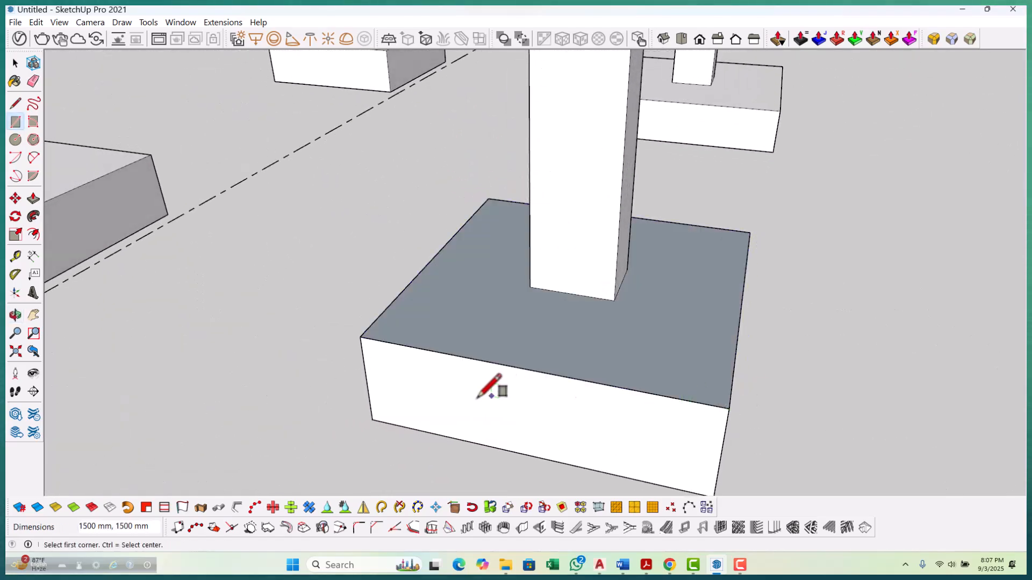
scroll(462, 395, "down", 5)
scroll(551, 231, "up", 6)
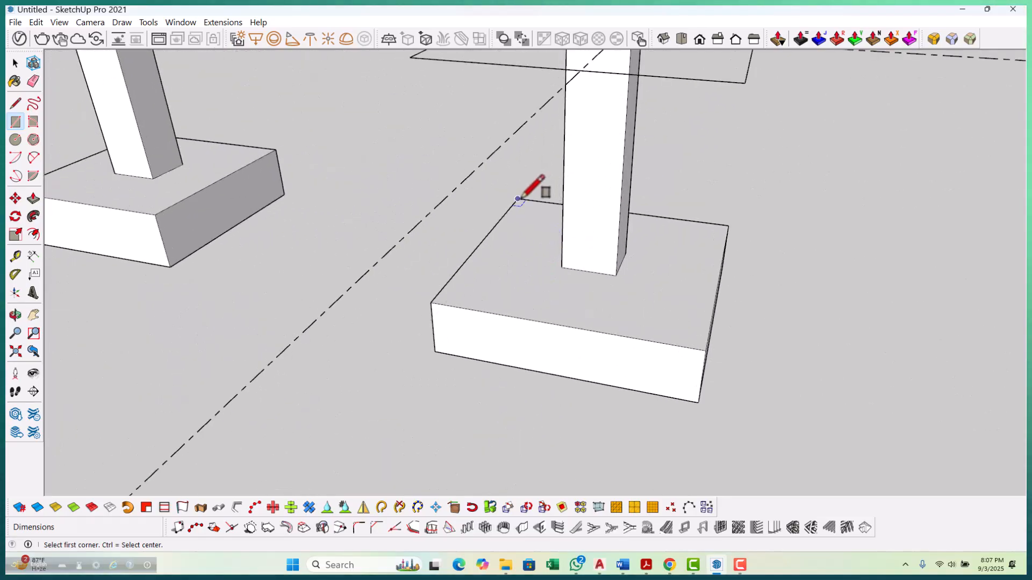
left_click(706, 350)
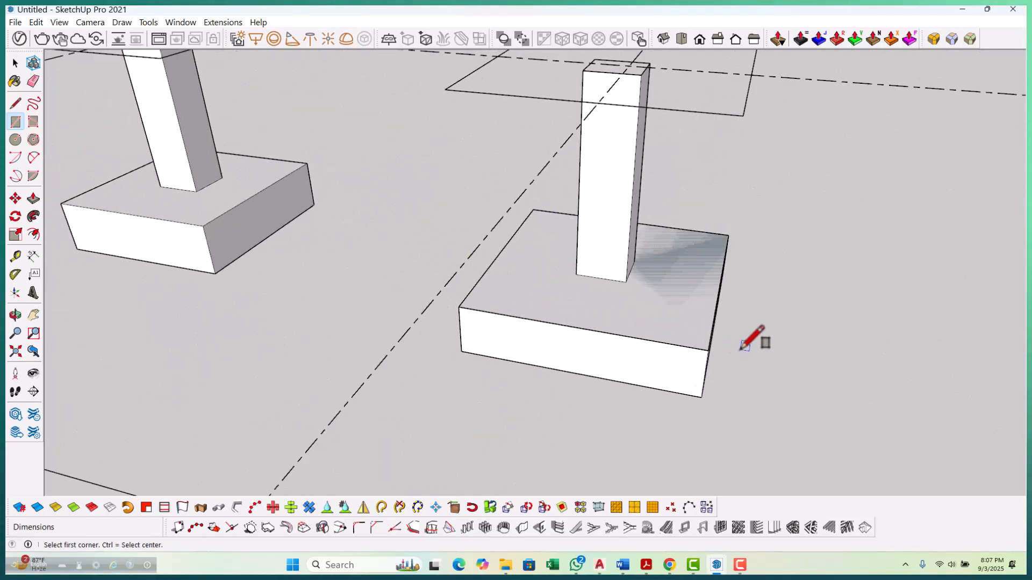
Trace rectangles over the back-row footing beside the right corner and the large middle back-row footing.
scroll(258, 189, "down", 4)
scroll(322, 219, "up", 5)
middle_click_drag(569, 225, 248, 283)
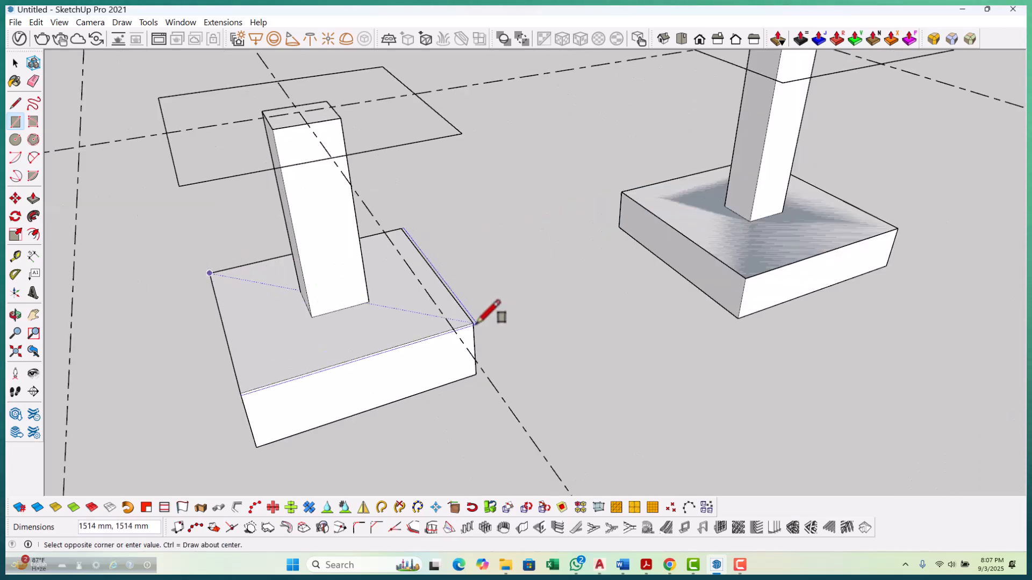
scroll(479, 321, "down", 8)
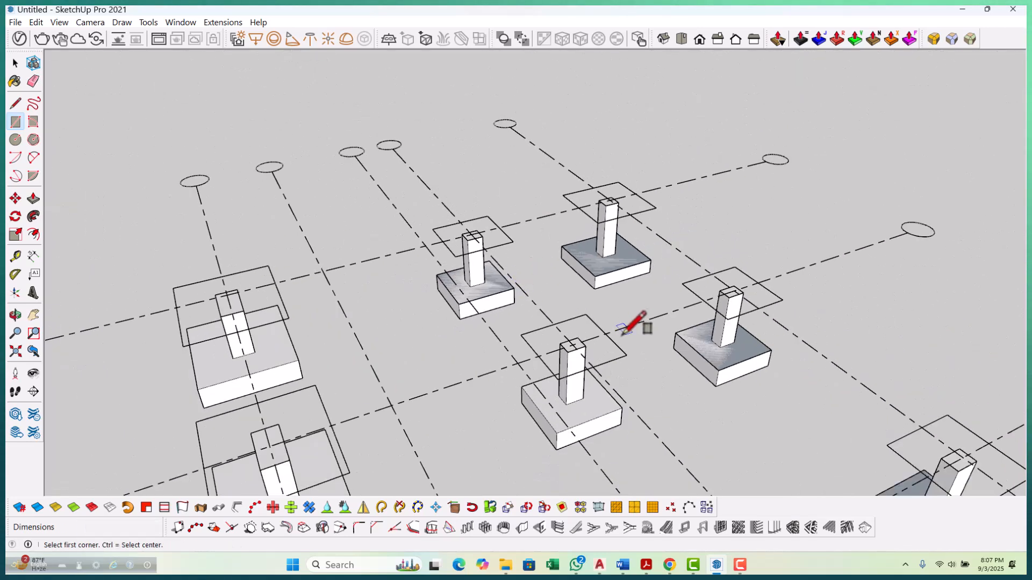
scroll(289, 279, "up", 5)
left_click(211, 273)
left_click(374, 354)
scroll(387, 295, "down", 5)
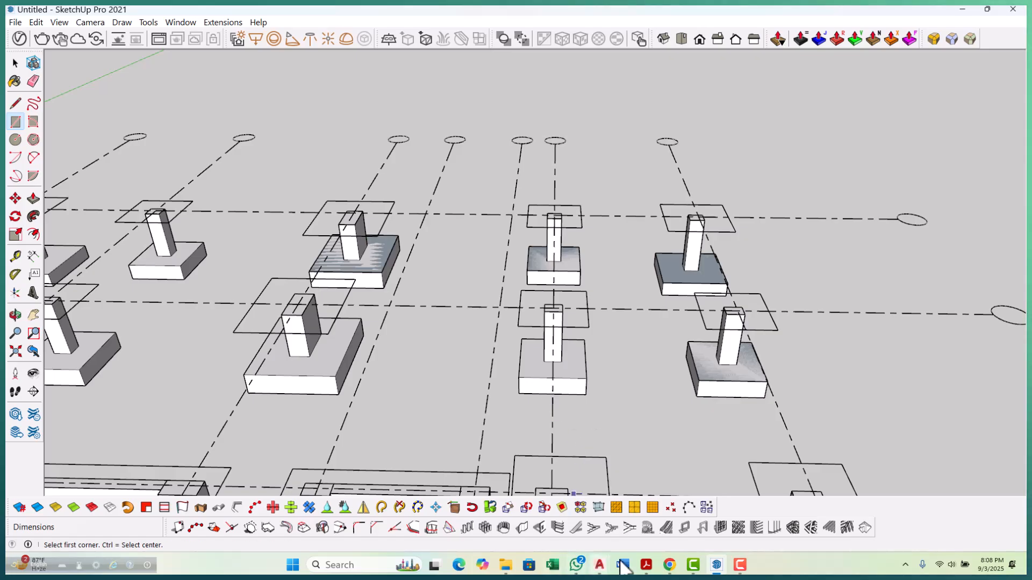
Switch to the Google Meet call, admit the waiting participant, and return to the SketchUp model.
mouse_move(671, 567)
left_click(643, 528)
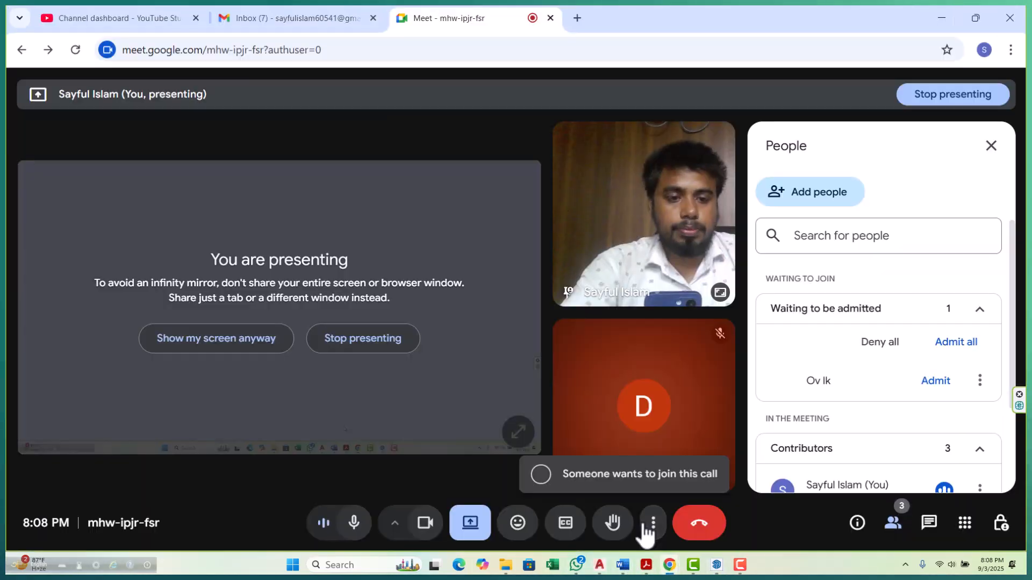
left_click(956, 342)
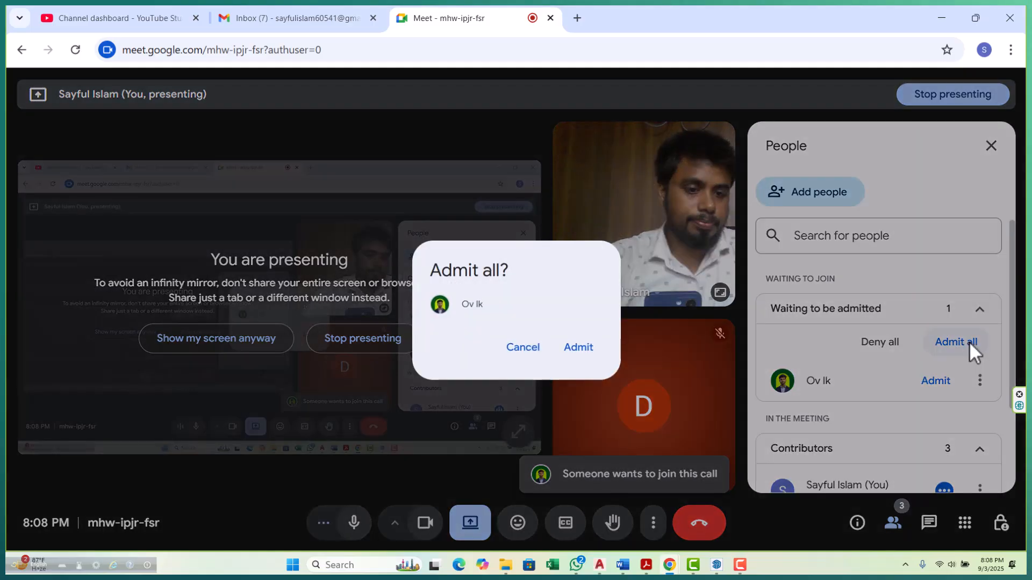
left_click(579, 348)
left_click(941, 17)
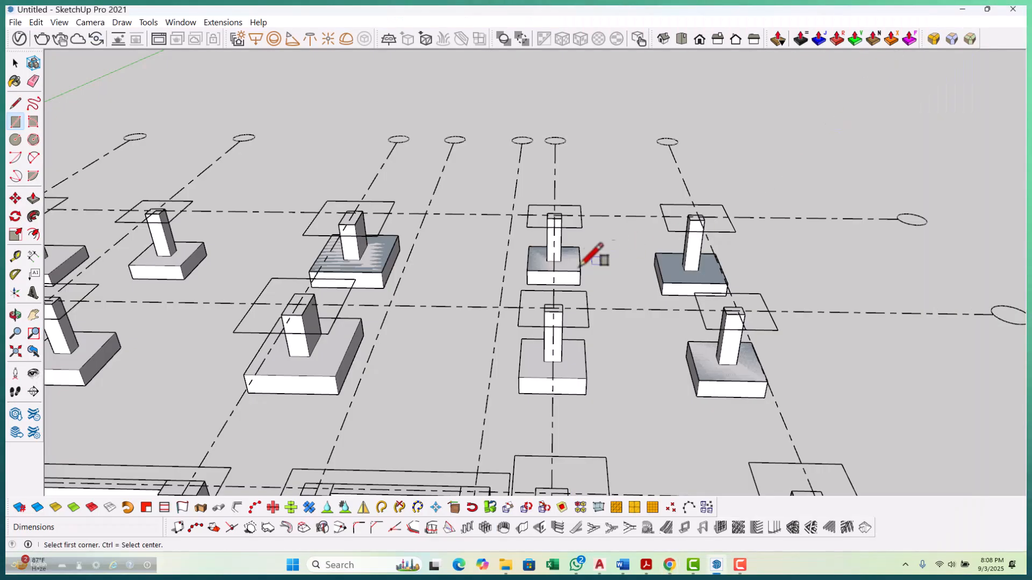
Trace rectangles over the tops of the two remaining back-row footings, ending at the back-left corner footing.
scroll(414, 292, "down", 3)
scroll(240, 256, "up", 5)
mouse_move(356, 214)
middle_mouse_down()
mouse_move(384, 285)
mouse_move(311, 272)
middle_mouse_up()
scroll(301, 263, "up", 4)
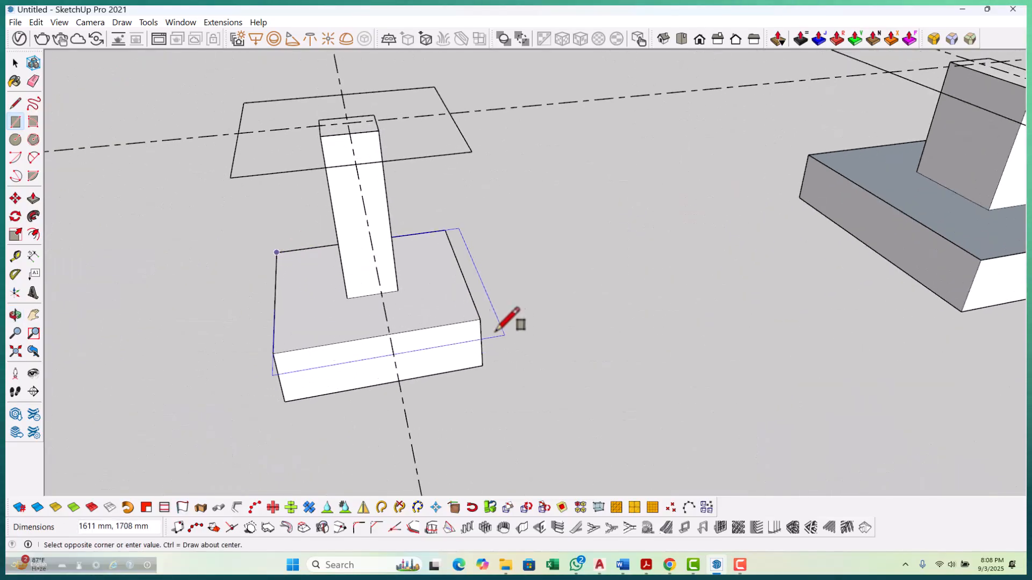
left_click(505, 333)
scroll(611, 272, "down", 6)
mouse_move(560, 269)
middle_mouse_down()
mouse_move(457, 337)
mouse_move(357, 329)
middle_mouse_up()
scroll(344, 317, "up", 3)
left_click(321, 303)
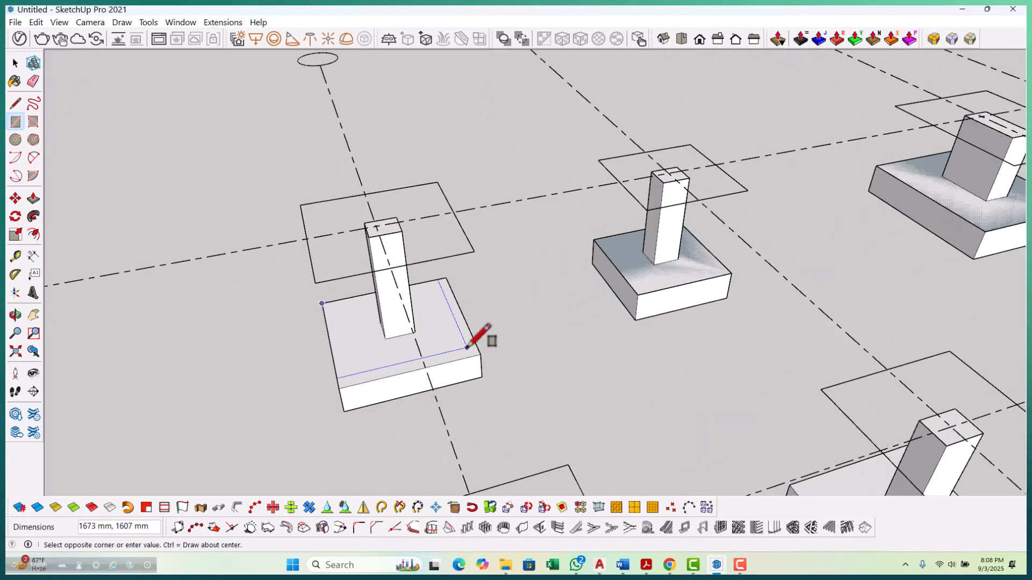
left_click(484, 355)
Trace rectangles over the tops of the two left-hand footings in the row just in front of the back row.
scroll(368, 242, "down", 8)
middle_click_drag(369, 242, 500, 342)
scroll(500, 342, "up", 6)
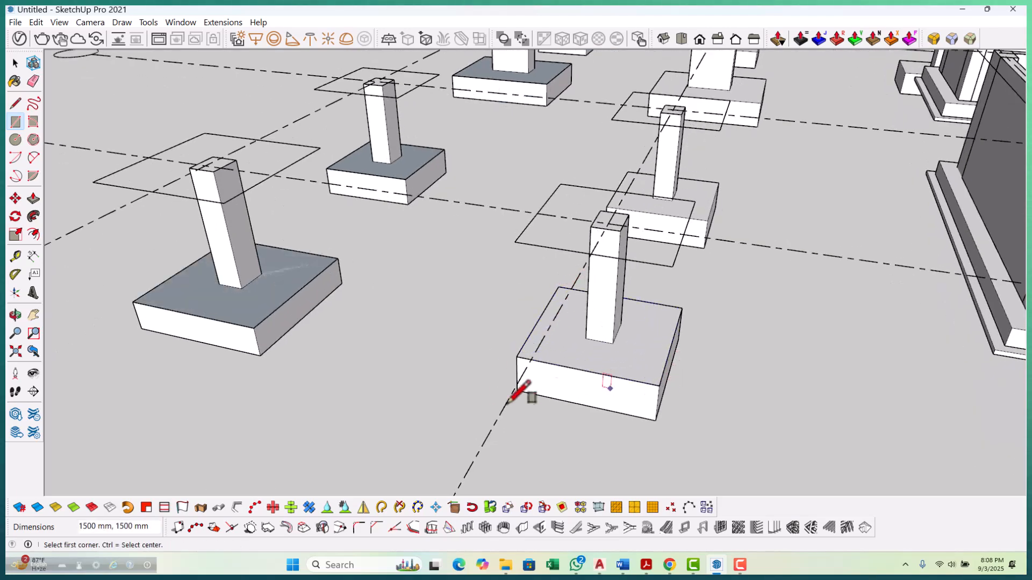
scroll(538, 400, "down", 4)
middle_click_drag(546, 329, 627, 272)
scroll(543, 239, "up", 8)
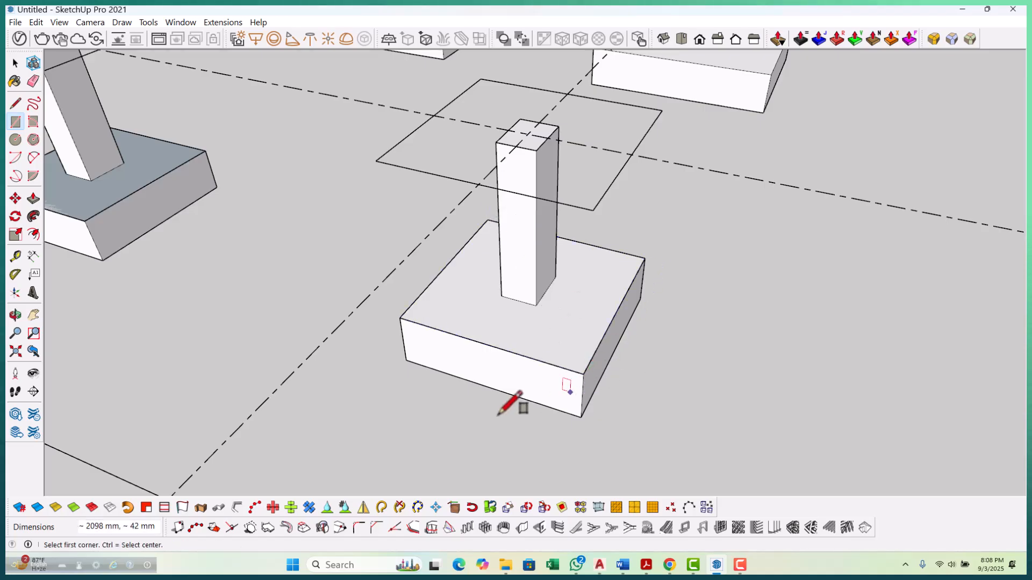
Trace a rectangle over the top of the large middle footing in the row just in front of the back row.
scroll(437, 425, "down", 4)
scroll(576, 156, "up", 6)
middle_click_drag(527, 155, 542, 141)
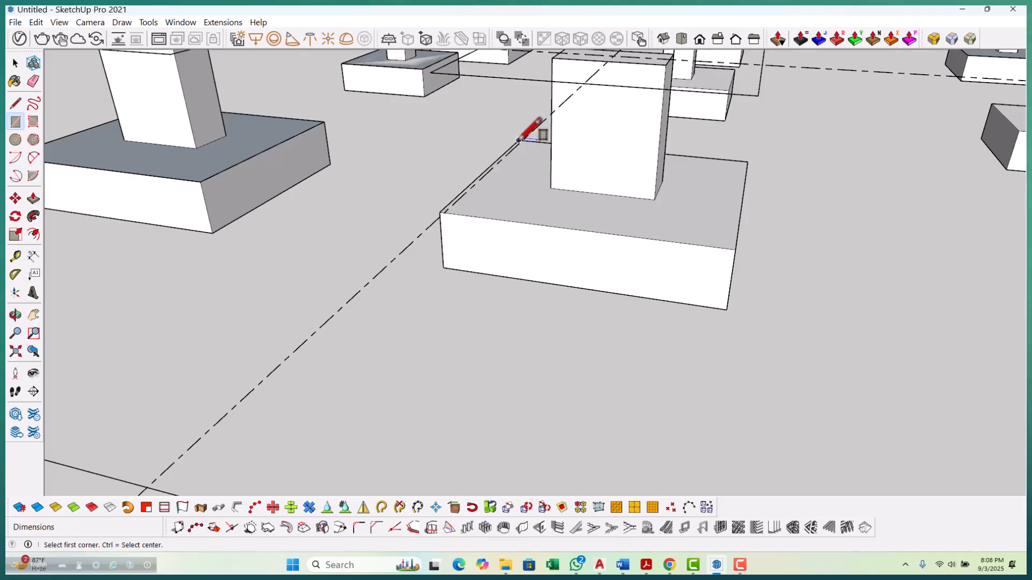
left_click(735, 249)
scroll(628, 301, "down", 5)
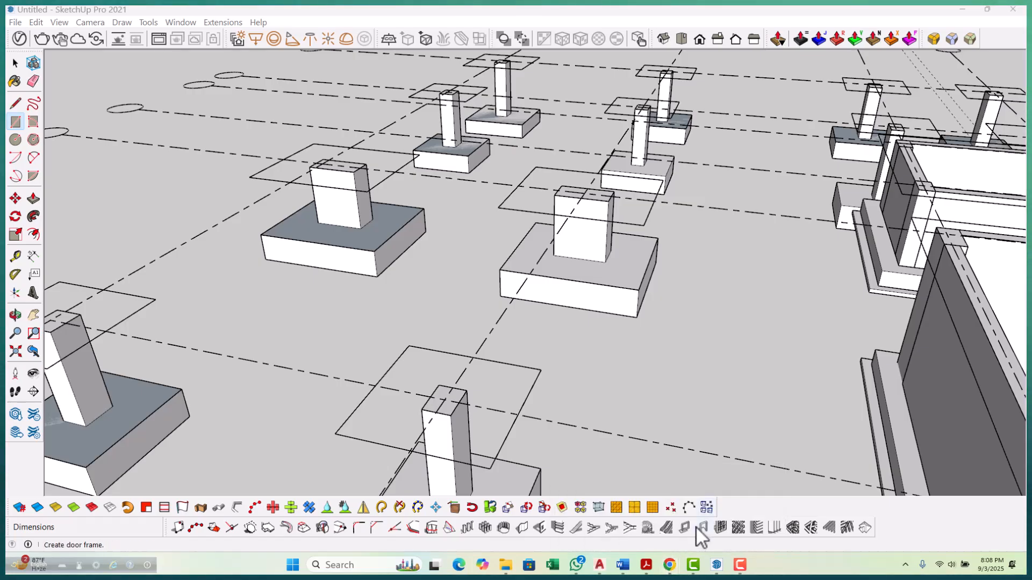
Trace a rectangle over the top of the smaller footing directly in front of the large middle footing.
mouse_move(670, 559)
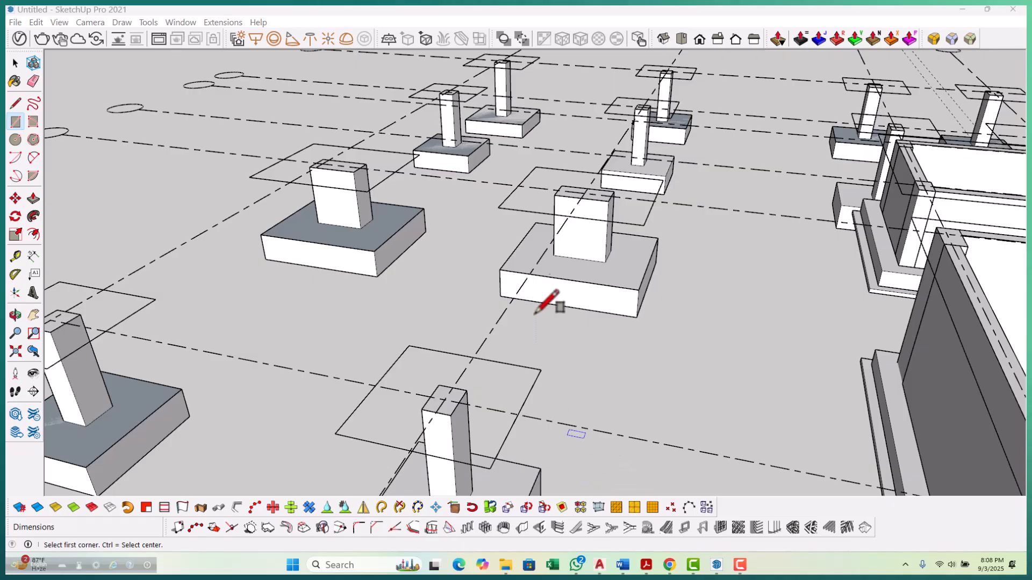
scroll(551, 215, "down", 3)
middle_click_drag(550, 215, 622, 224)
scroll(617, 157, "up", 6)
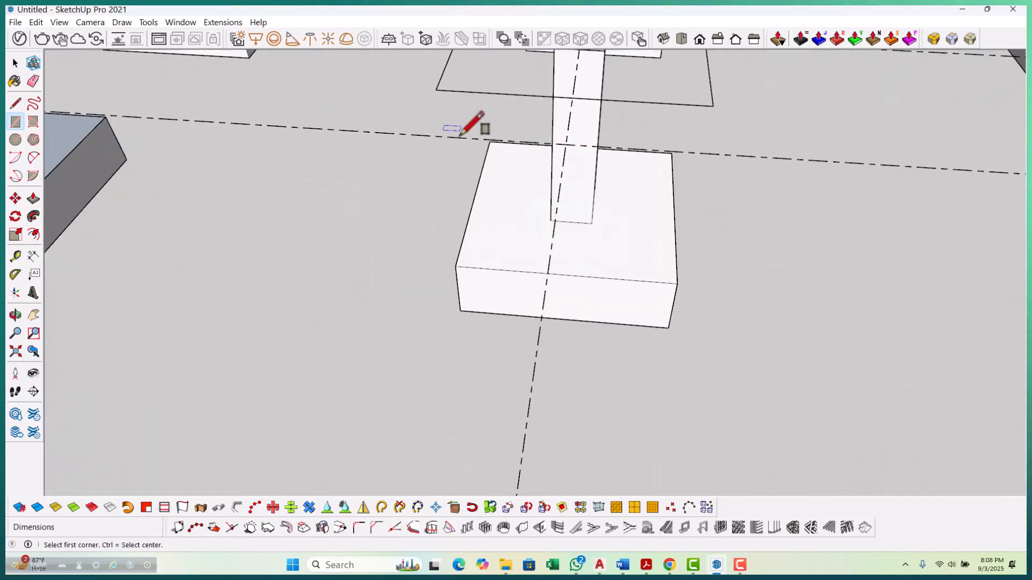
scroll(503, 160, "up", 2)
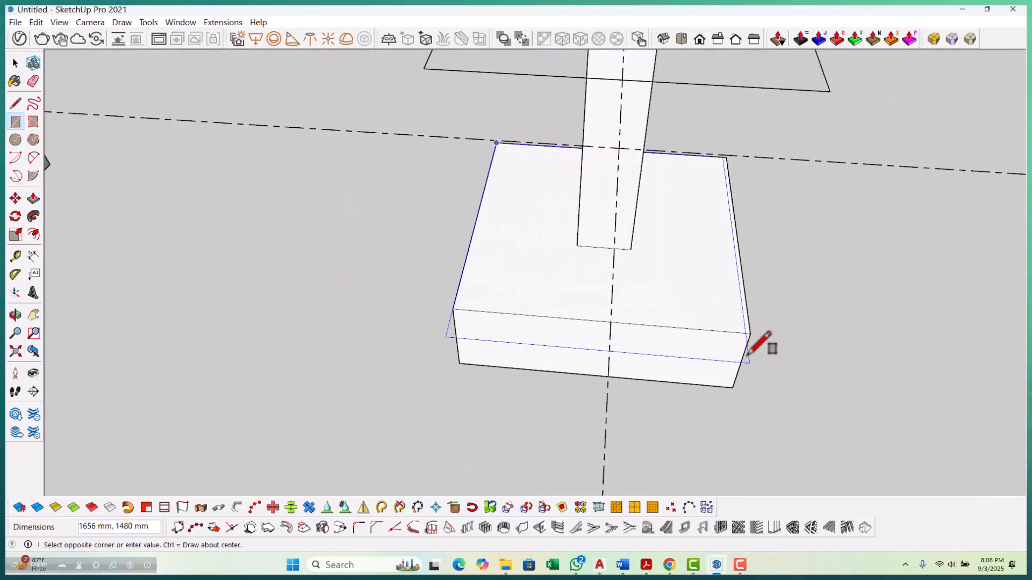
scroll(489, 230, "down", 8)
Trace a rectangle over the top of the large footing between the tanks and the outermost line of footings.
middle_click_drag(437, 223, 521, 295)
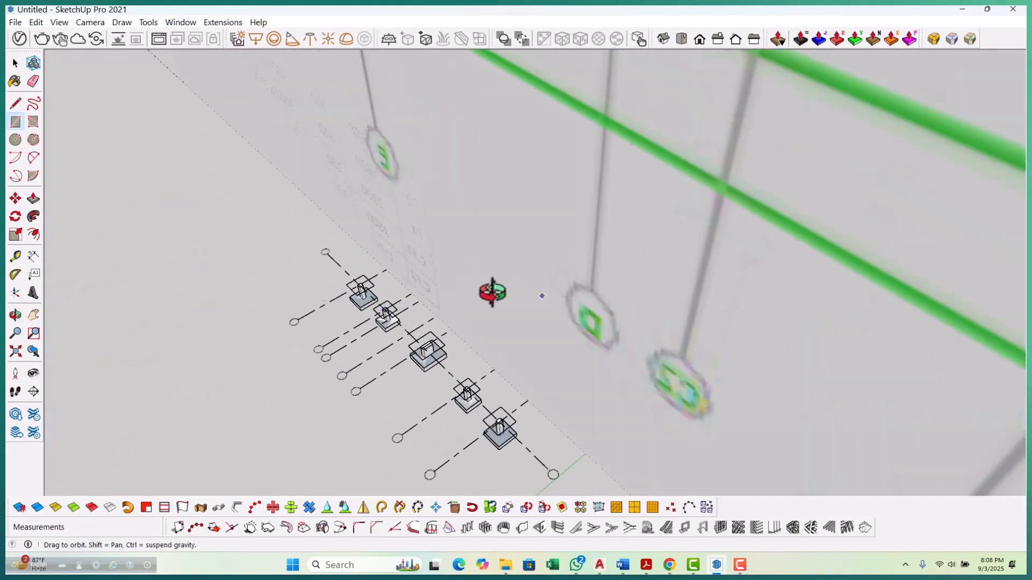
scroll(396, 240, "down", 5)
scroll(528, 258, "up", 3)
scroll(520, 280, "up", 5)
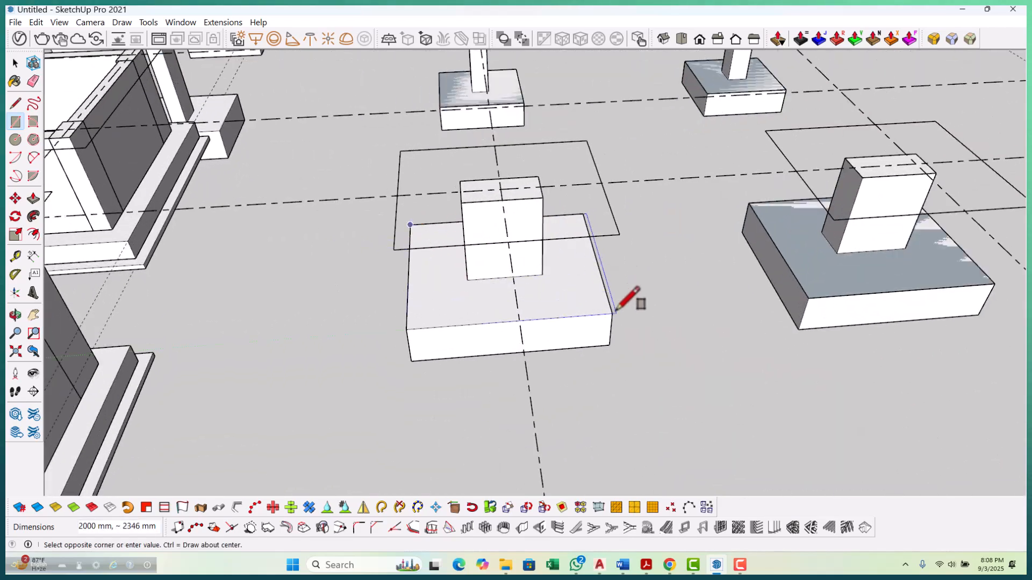
left_click(613, 313)
scroll(491, 149, "down", 6)
Trace a rectangle over the top of the smaller footing just in front of that large footing, in the second line.
scroll(467, 280, "up", 4)
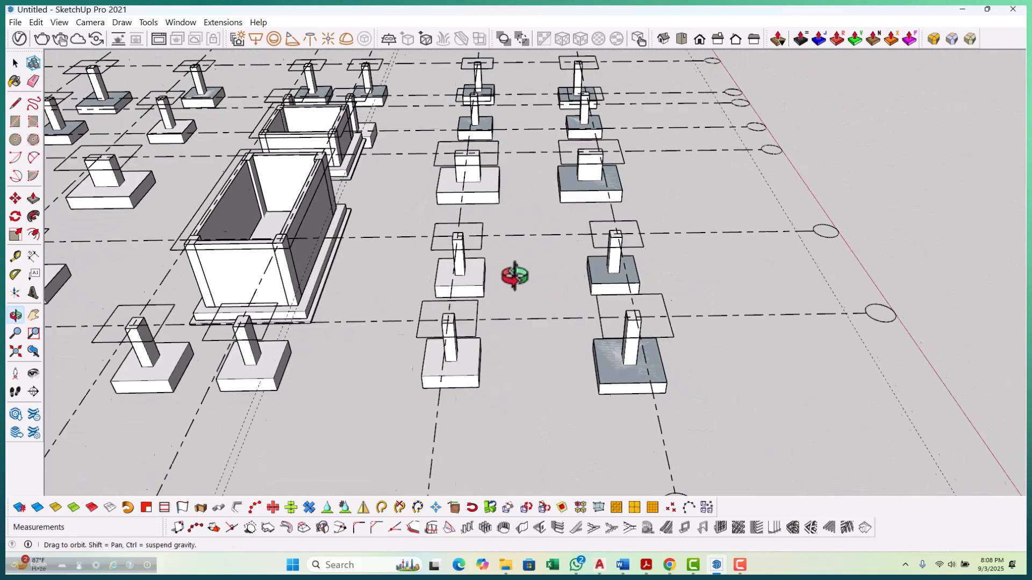
scroll(451, 266, "up", 3)
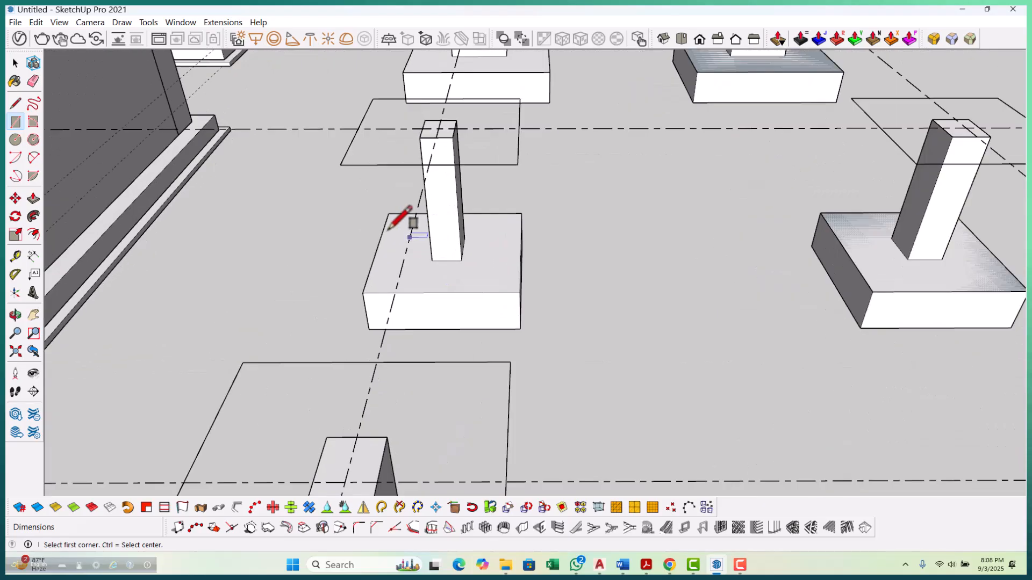
left_click(519, 293)
scroll(518, 292, "down", 10)
key("space")
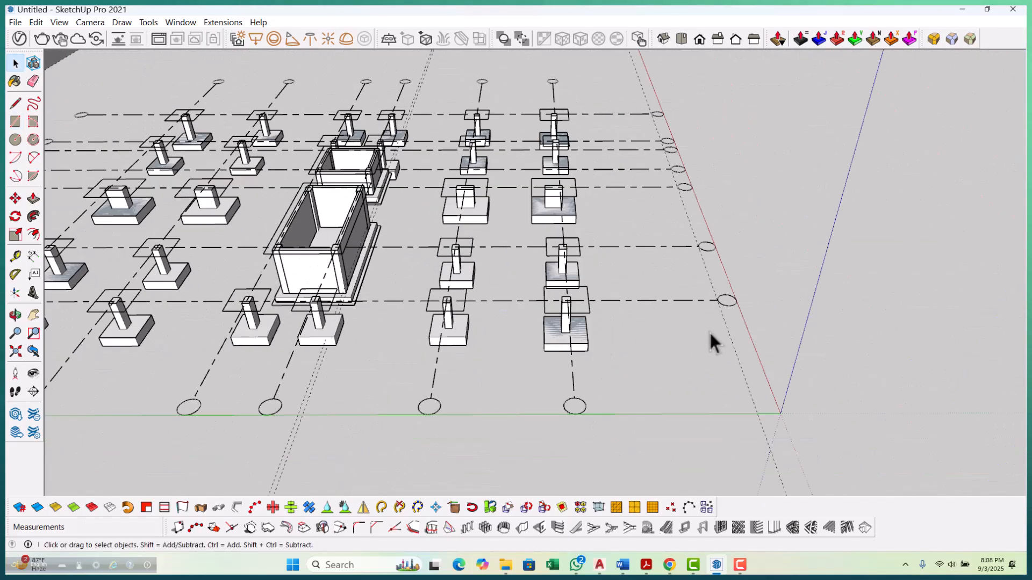
Push/Pull the rectangle on top of the front corner footing in the outermost line up 75 mm.
scroll(456, 349, "up", 8)
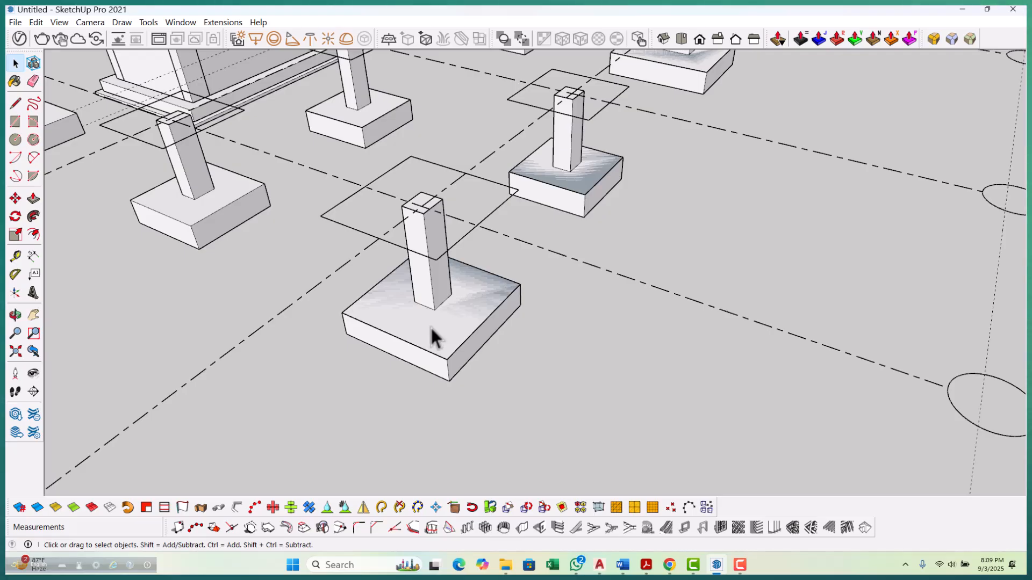
key("p")
left_click(453, 352)
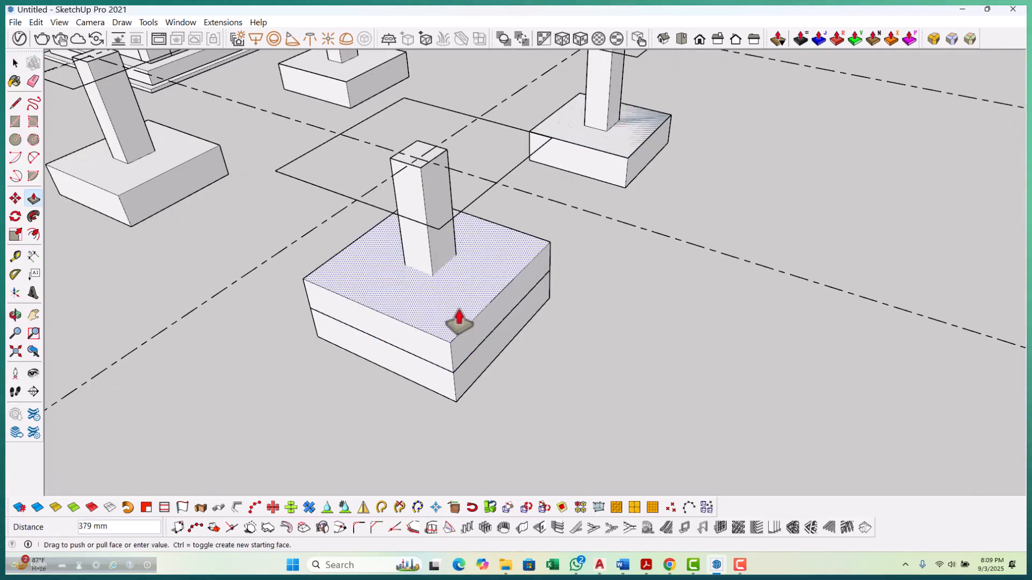
type("75")
key("Return")
Extrude the top rectangles of the other footings in the outermost line by the same 75 mm, ending at the far corner.
scroll(589, 202, "down", 5)
scroll(548, 224, "up", 6)
scroll(346, 357, "down", 6)
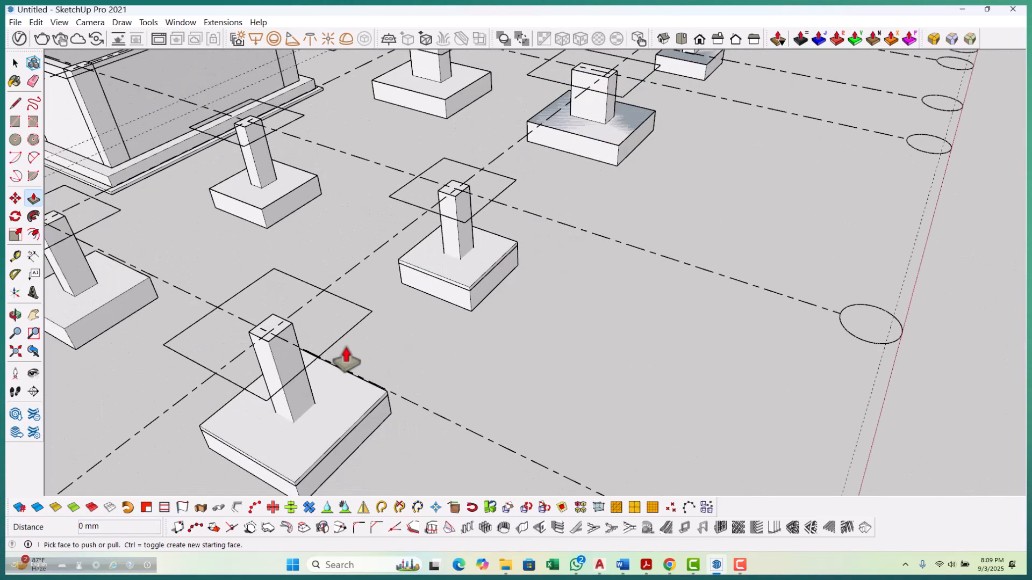
scroll(553, 185, "up", 6)
scroll(378, 334, "down", 5)
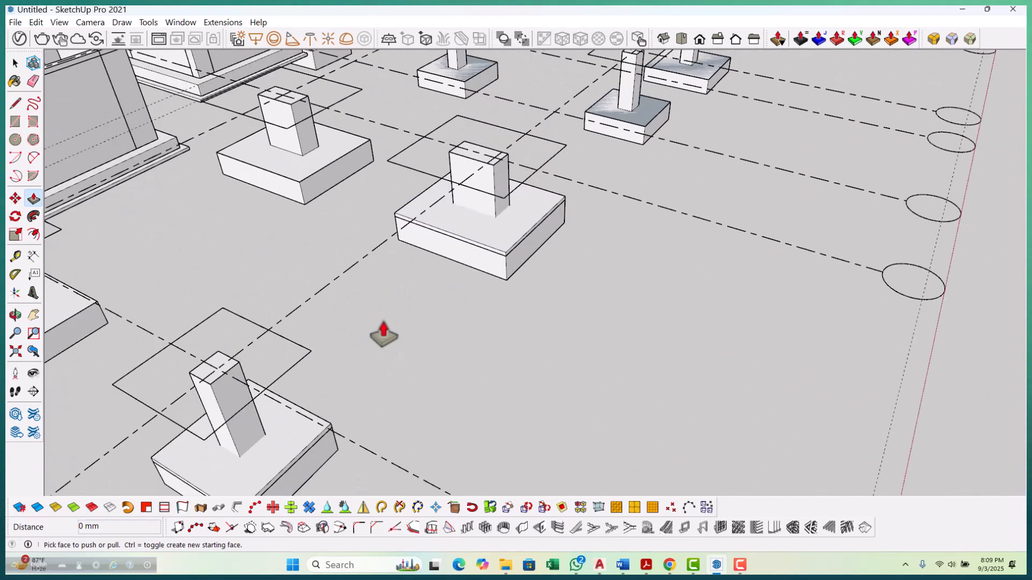
scroll(612, 161, "up", 6)
left_click(577, 171)
scroll(346, 368, "down", 6)
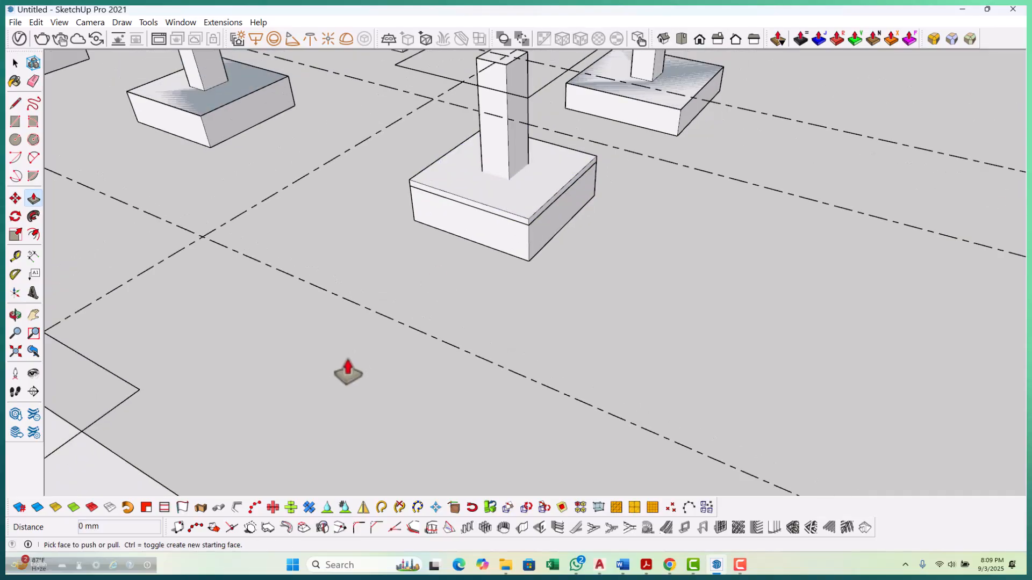
scroll(616, 143, "up", 6)
left_click(622, 144)
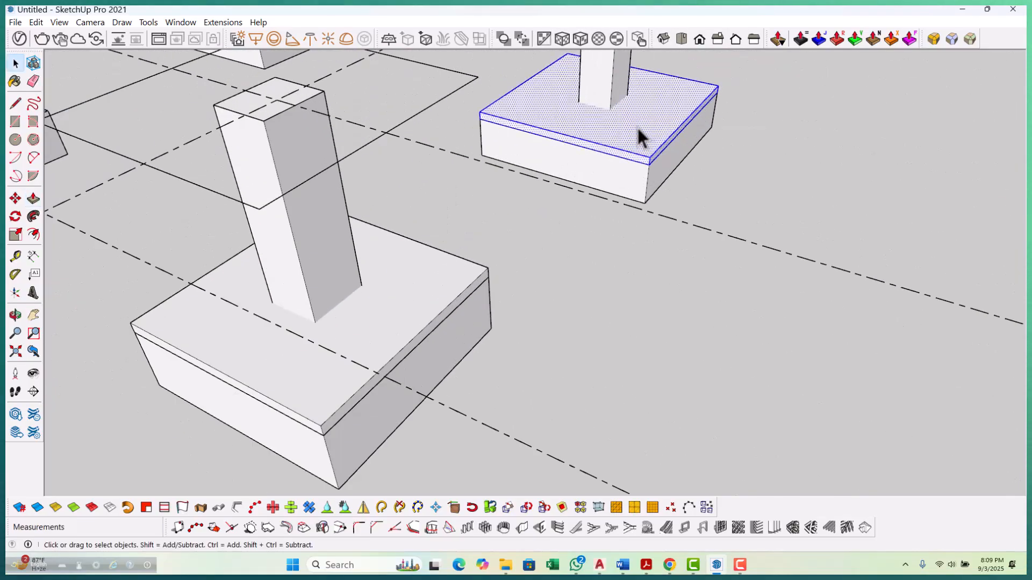
Group the 75 mm slab on the far corner footing and the one on its neighbour in the outermost line separately.
right_click(639, 130)
left_click(673, 235)
left_click(369, 318)
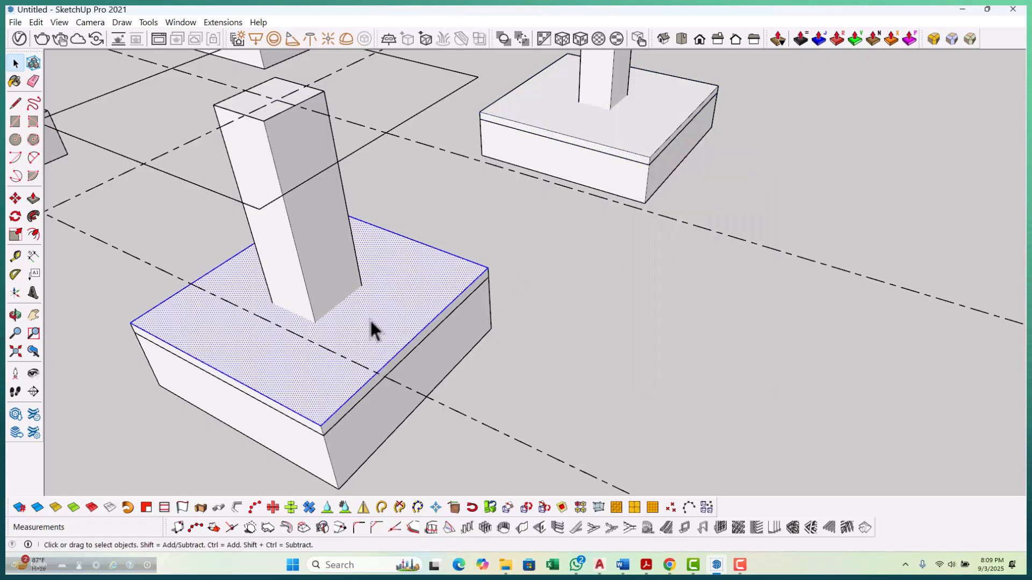
right_click(369, 318)
left_click(430, 169)
Make a group of the 75 mm slab on the large middle footing of the outermost line.
scroll(692, 93, "down", 6)
scroll(528, 240, "up", 2)
left_click(432, 290)
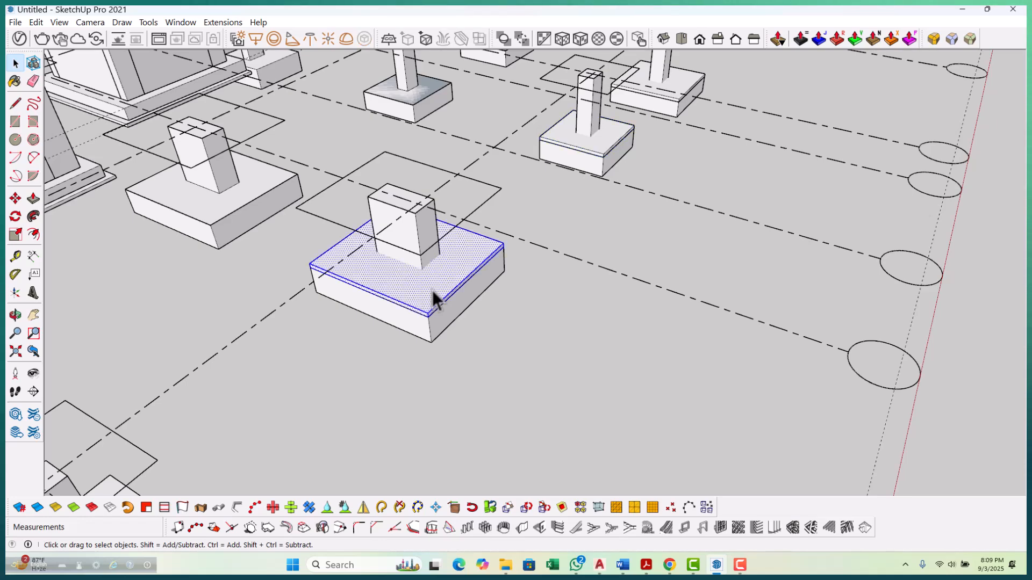
right_click(432, 290)
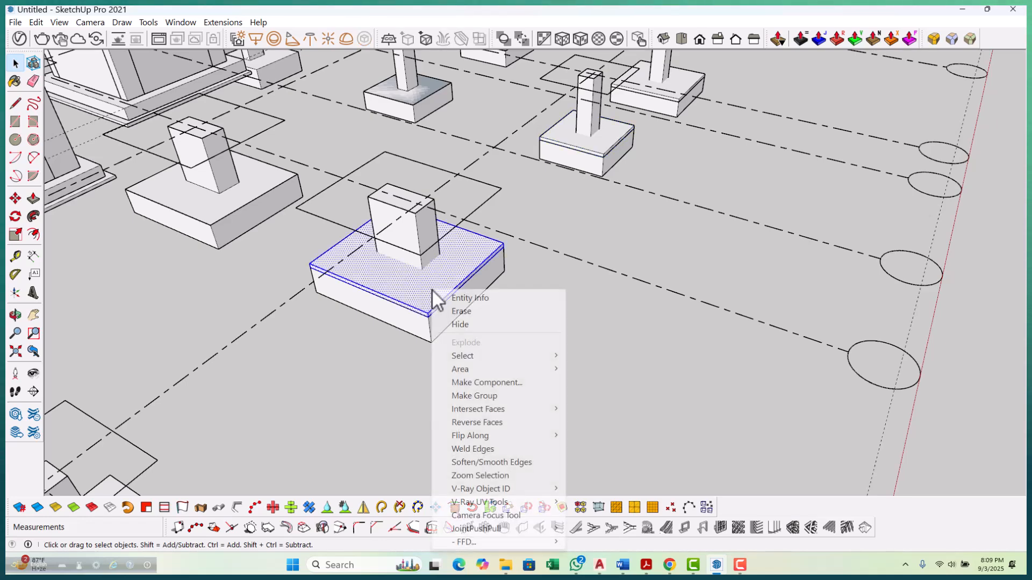
left_click(486, 396)
Make separate groups of the 75 mm slabs on the two front footings of the outermost line.
scroll(629, 164, "down", 2)
scroll(430, 309, "up", 3)
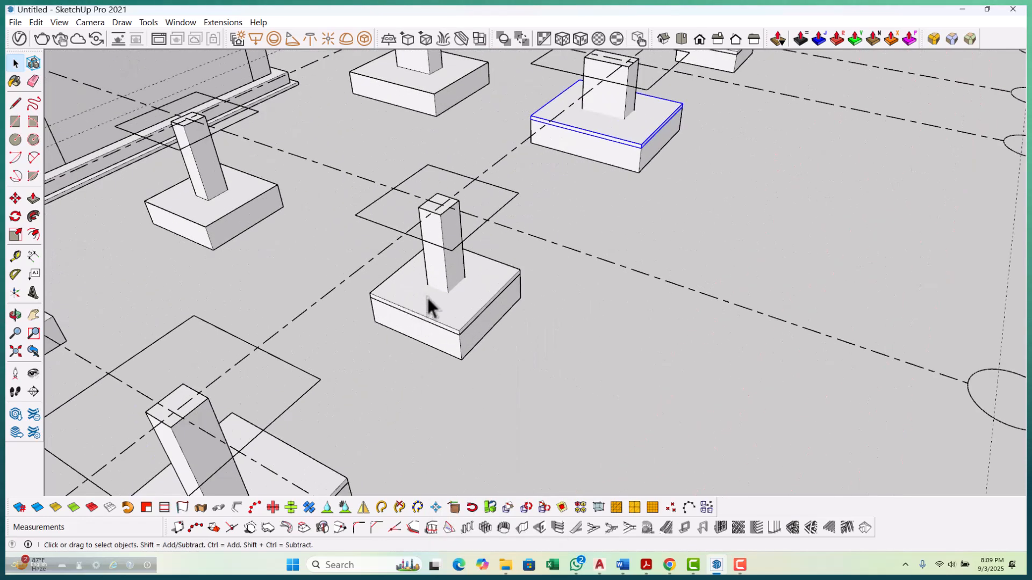
right_click(428, 299)
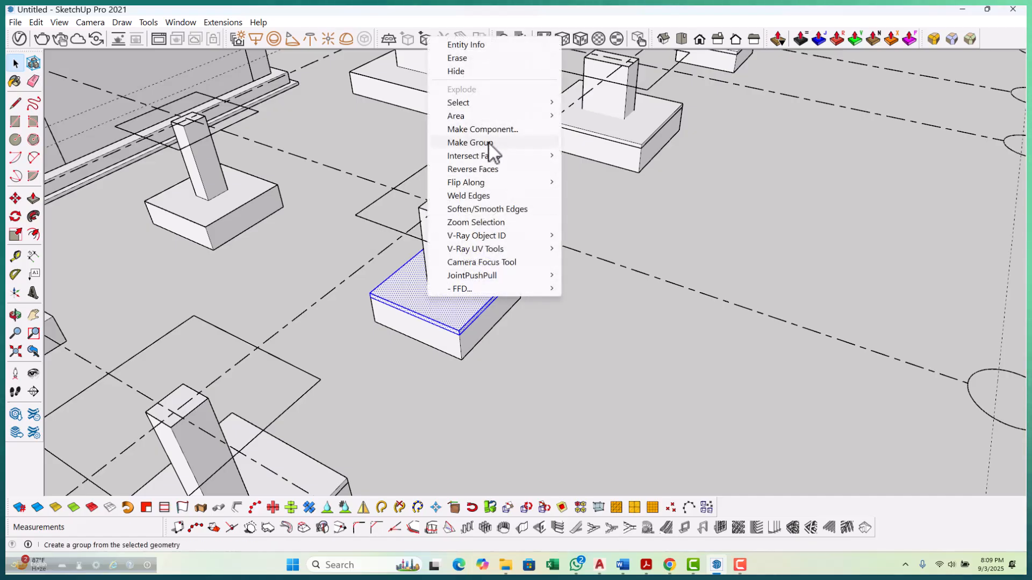
left_click(487, 143)
scroll(524, 132, "down", 4)
scroll(424, 304, "up", 4)
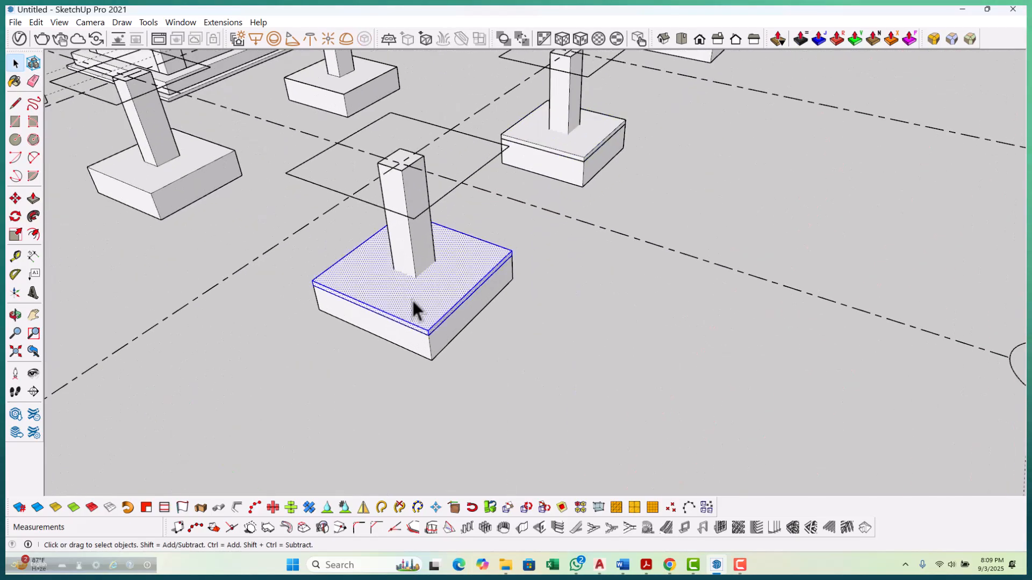
right_click(412, 301)
left_click(476, 146)
Move the front corner footing's slab group straight down so its lower corner meets the footing's bottom corner.
scroll(479, 333, "down", 3)
scroll(468, 338, "up", 4)
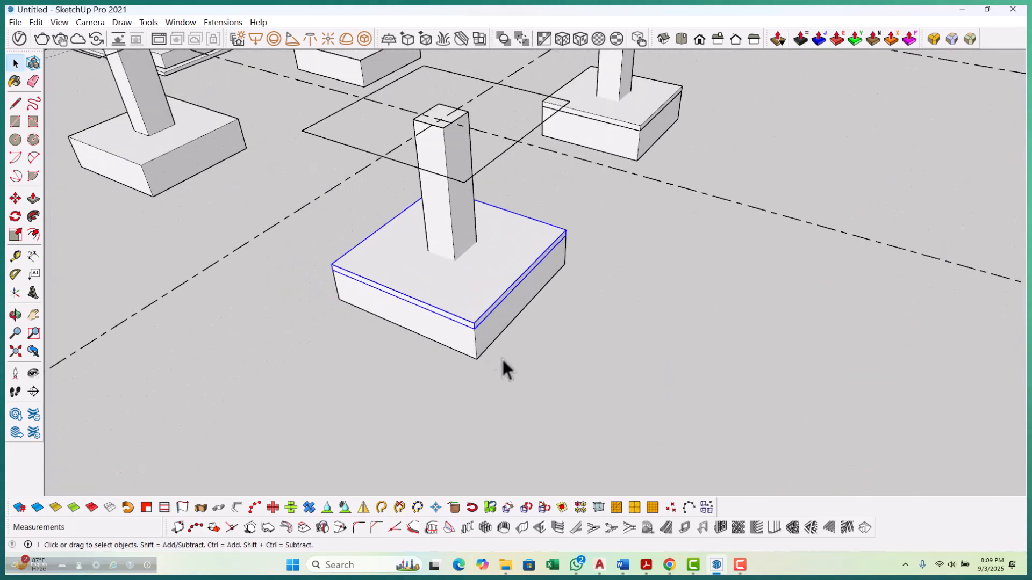
key("m")
scroll(475, 329, "up", 4)
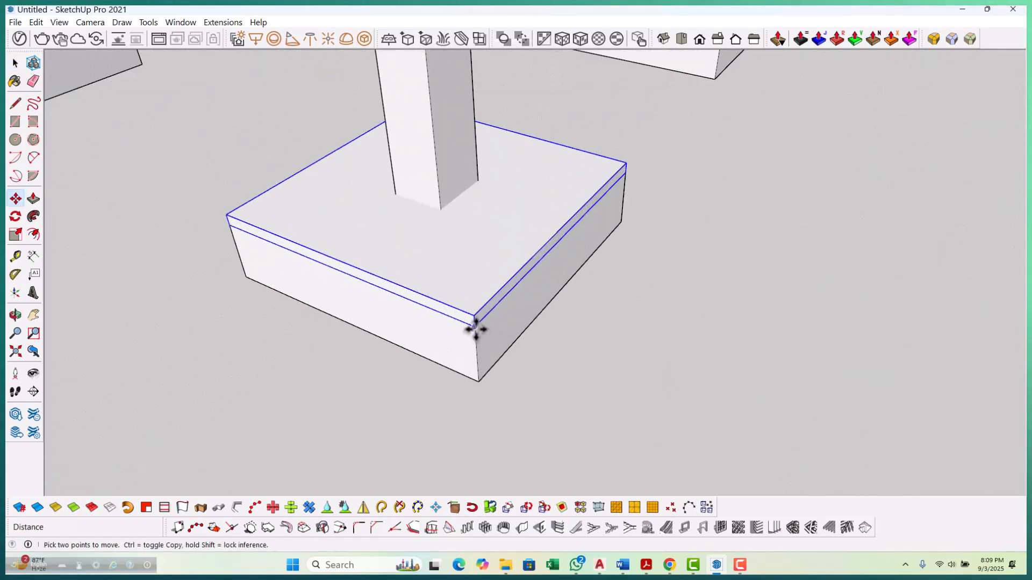
left_click(479, 380)
scroll(249, 401, "down", 4)
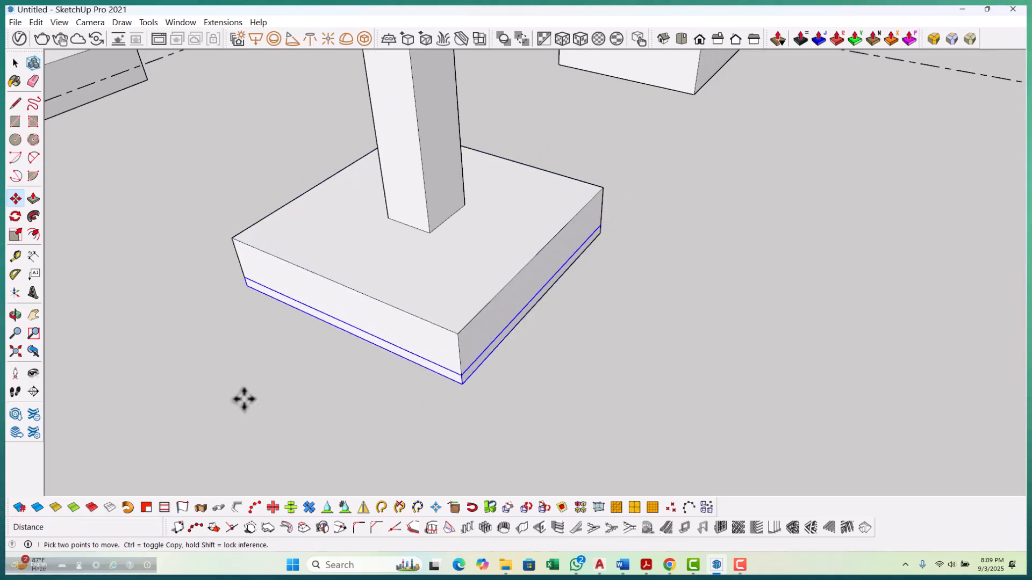
key("space")
Move the second footing's slab group in the outermost line down to the footing's bottom corner.
scroll(489, 258, "down", 3)
scroll(548, 161, "up", 4)
left_click(546, 155)
scroll(547, 177, "up", 3)
key("m")
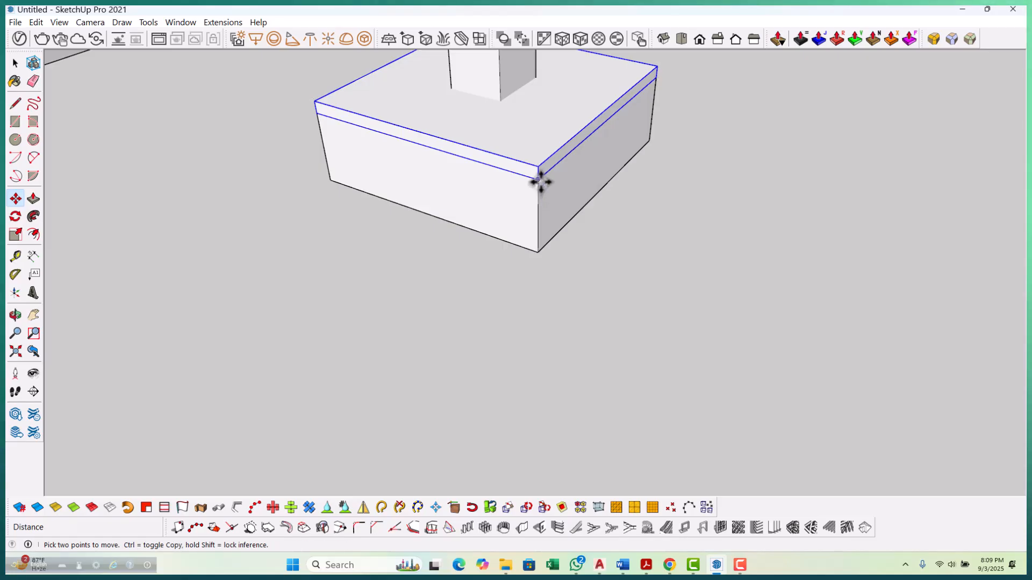
left_click(537, 179)
scroll(281, 376, "down", 4)
key("space")
Move the slab group of the large middle footing in the outermost line down to that footing's bottom corner.
scroll(466, 172, "down", 2)
scroll(535, 150, "up", 5)
scroll(539, 174, "up", 2)
left_click(536, 217)
key("m")
scroll(538, 258, "up", 3)
left_click(549, 248)
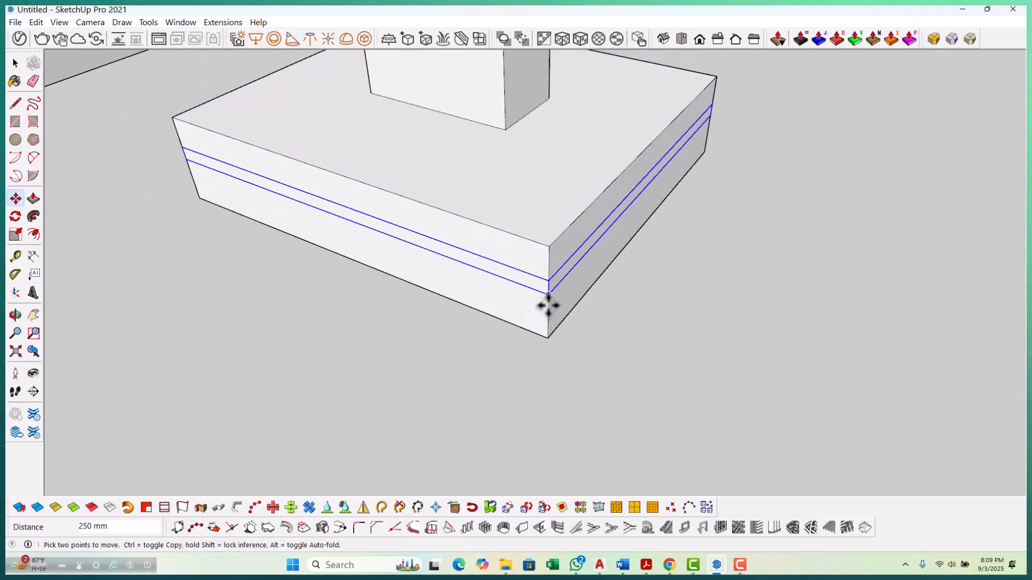
left_click(548, 330)
scroll(321, 401, "down", 1)
scroll(321, 402, "down", 4)
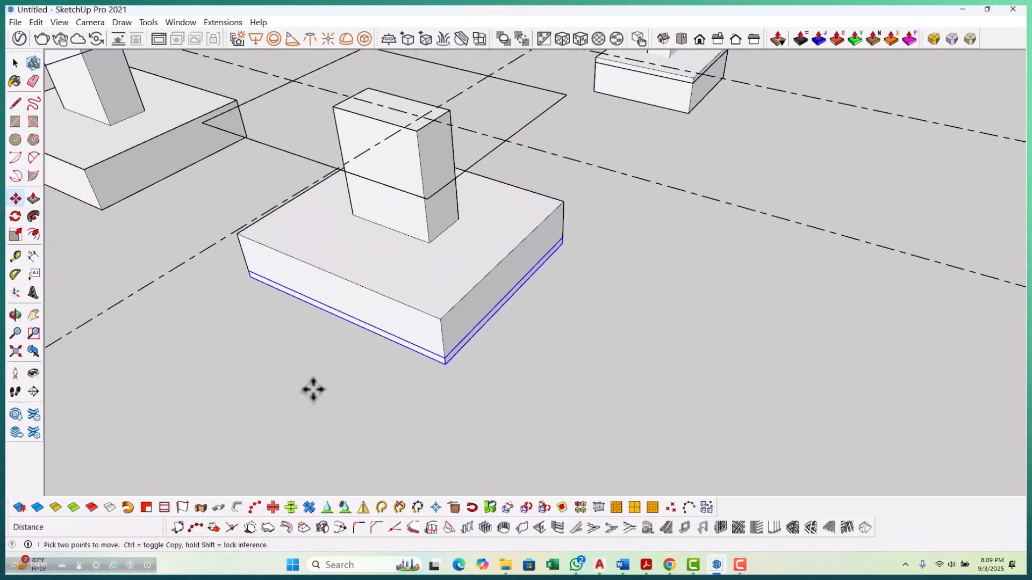
key("space")
Move the slab group of the footing just behind the large one down to that footing's bottom corner.
scroll(557, 184, "up", 4)
scroll(494, 225, "up", 2)
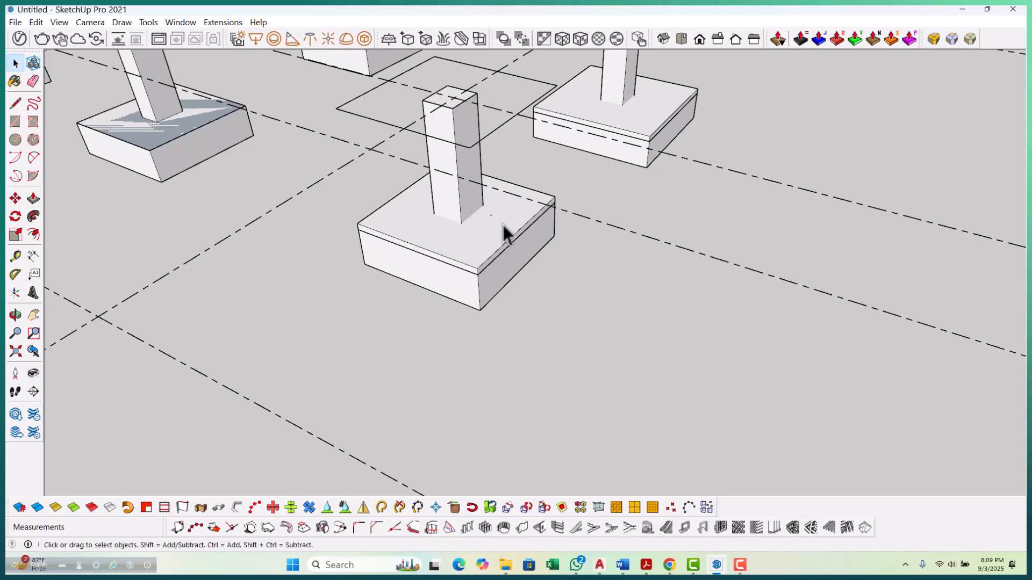
left_click(503, 225)
key("m")
scroll(487, 273, "up", 2)
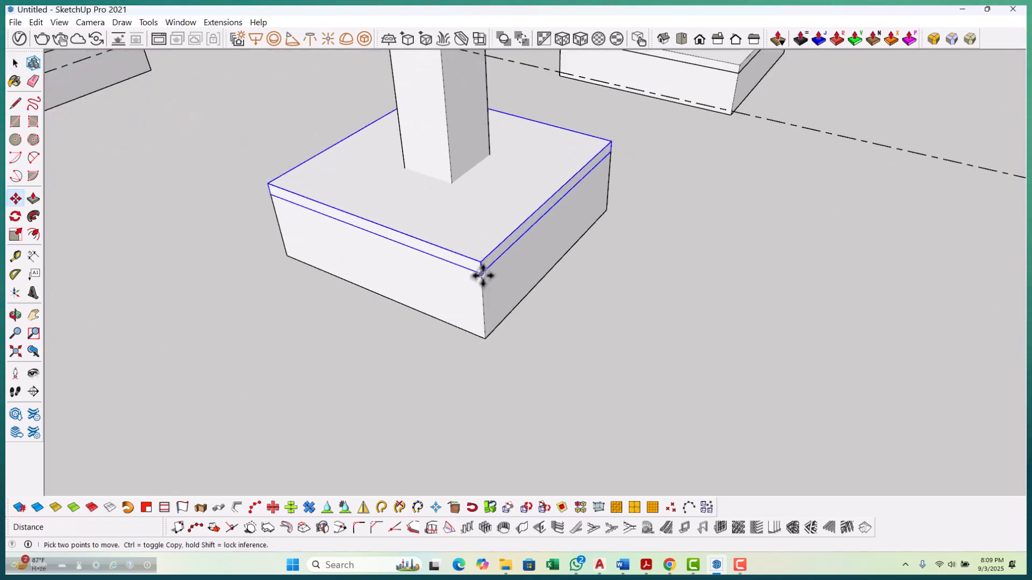
left_click(486, 283)
left_click(487, 334)
scroll(394, 355, "down", 5)
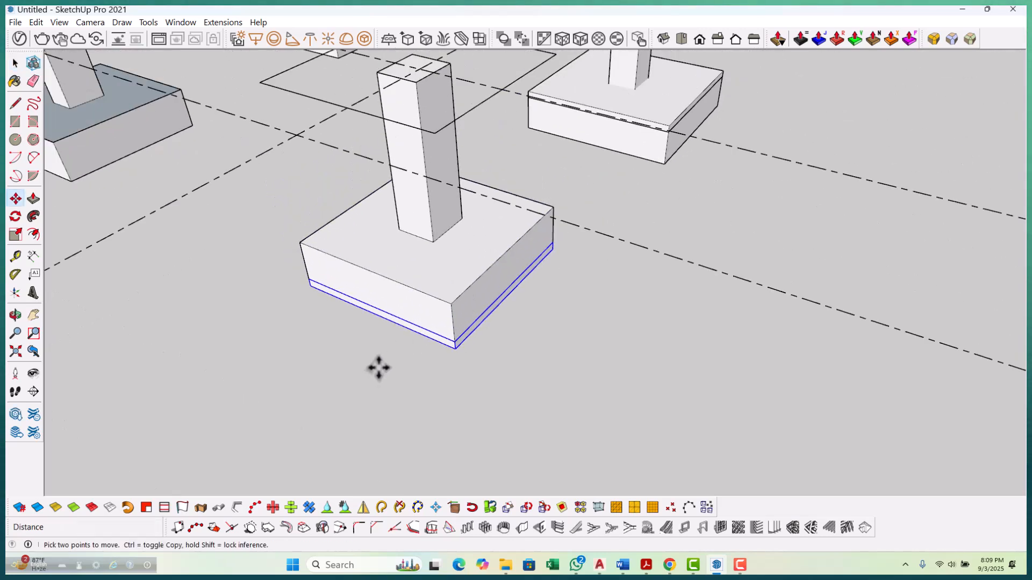
key("space")
Move the far corner footing's slab group down 400 mm to the footing's bottom corner.
scroll(650, 156, "up", 5)
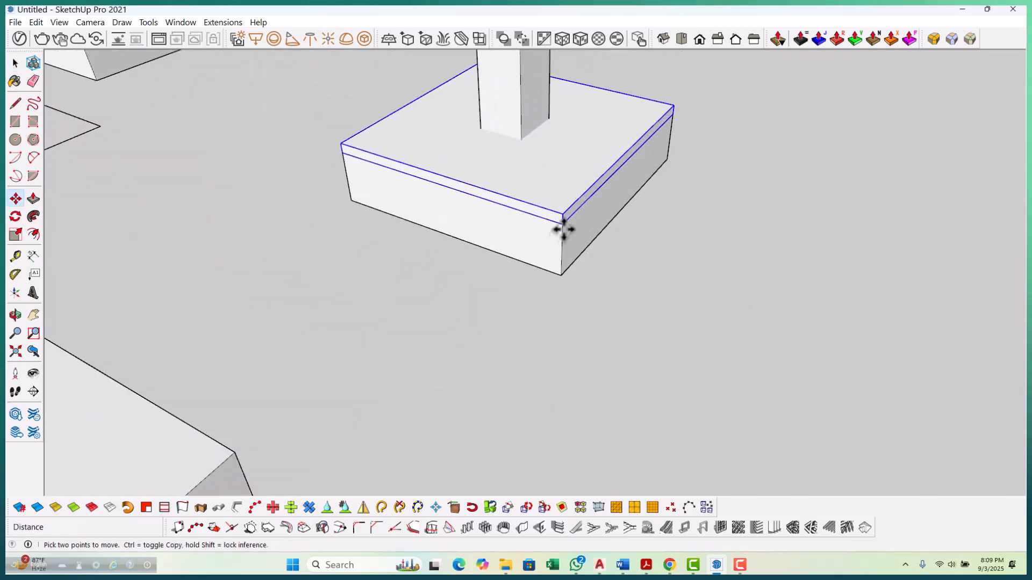
key("m")
scroll(567, 213, "up", 1)
left_click(565, 219)
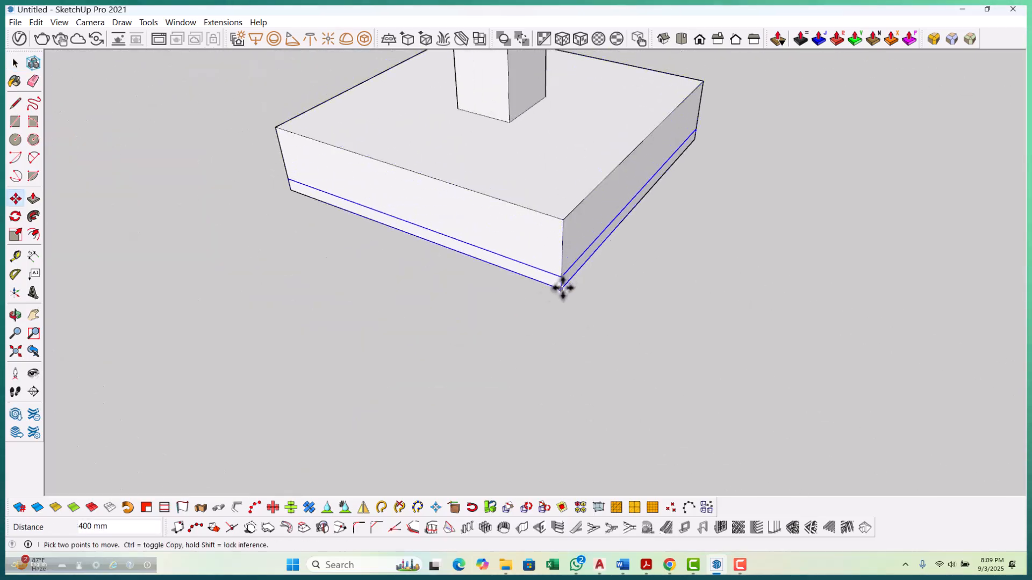
left_click(561, 287)
scroll(559, 285, "down", 5)
key("space")
left_click(578, 221)
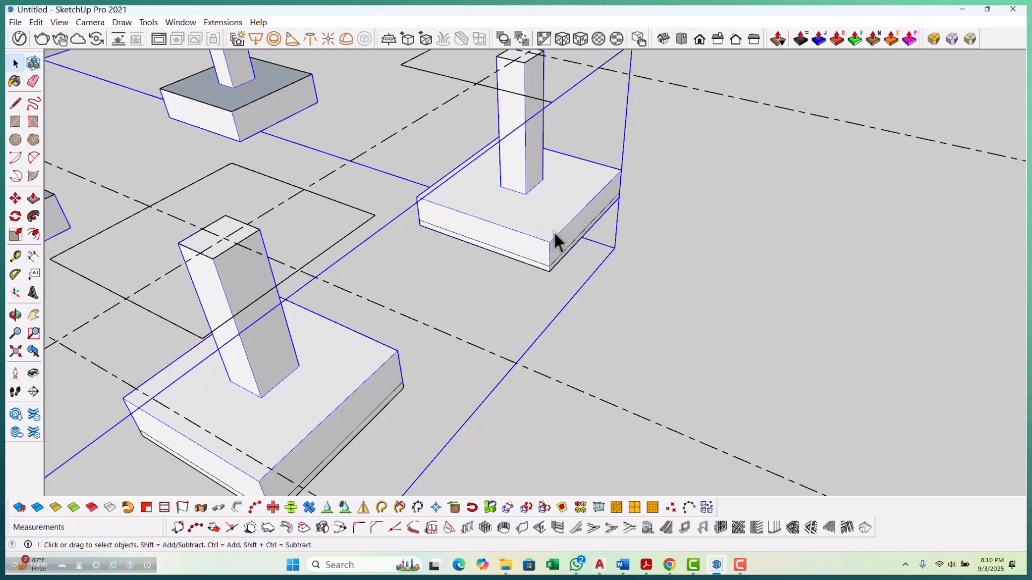
scroll(560, 236, "down", 8)
double_click(531, 226)
left_click(531, 226)
scroll(505, 144, "up", 2)
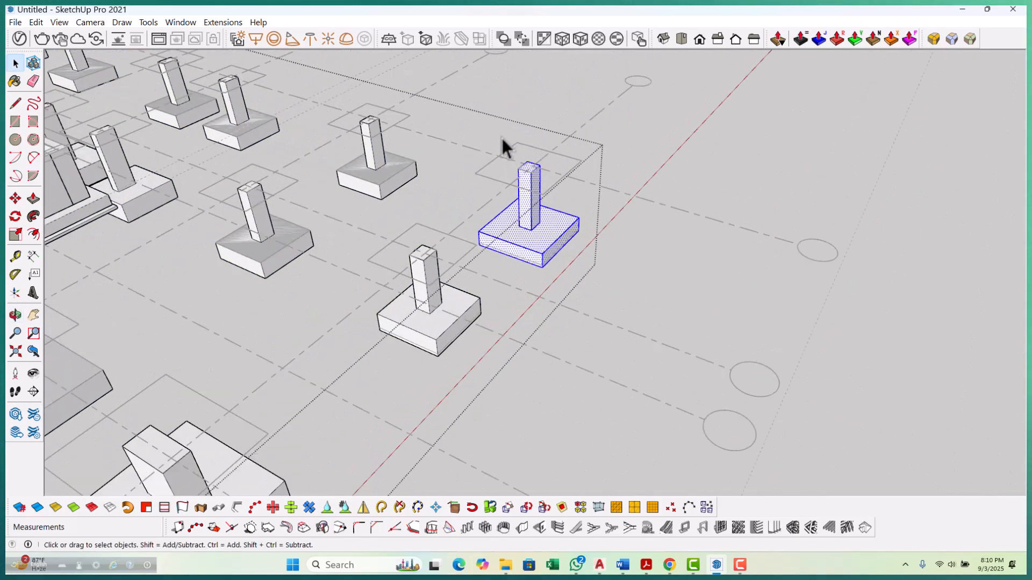
left_click(471, 95)
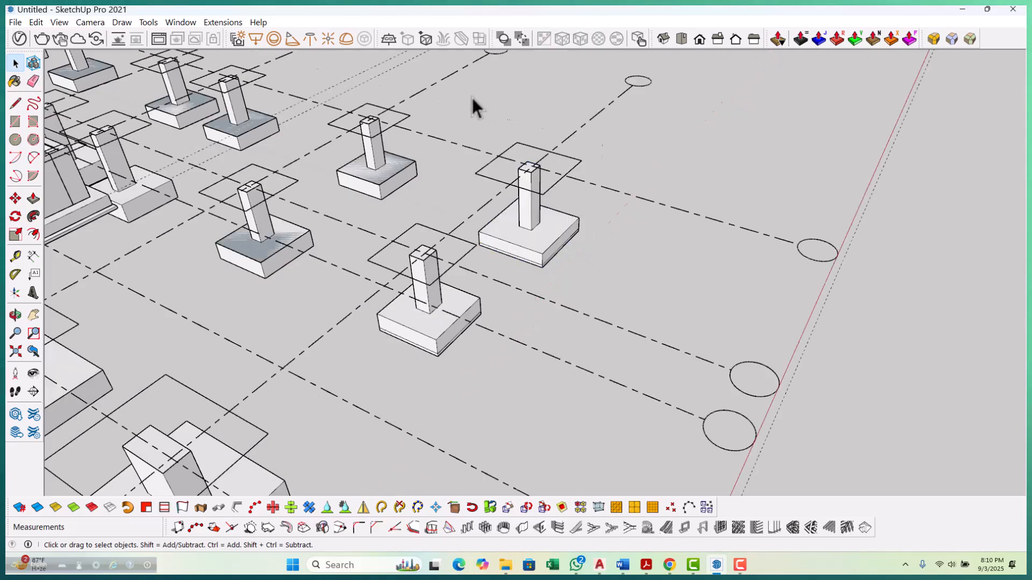
Inside the foundation group, move the far corner footing and its column up to the top of its base slab.
left_click(553, 237)
double_click(549, 234)
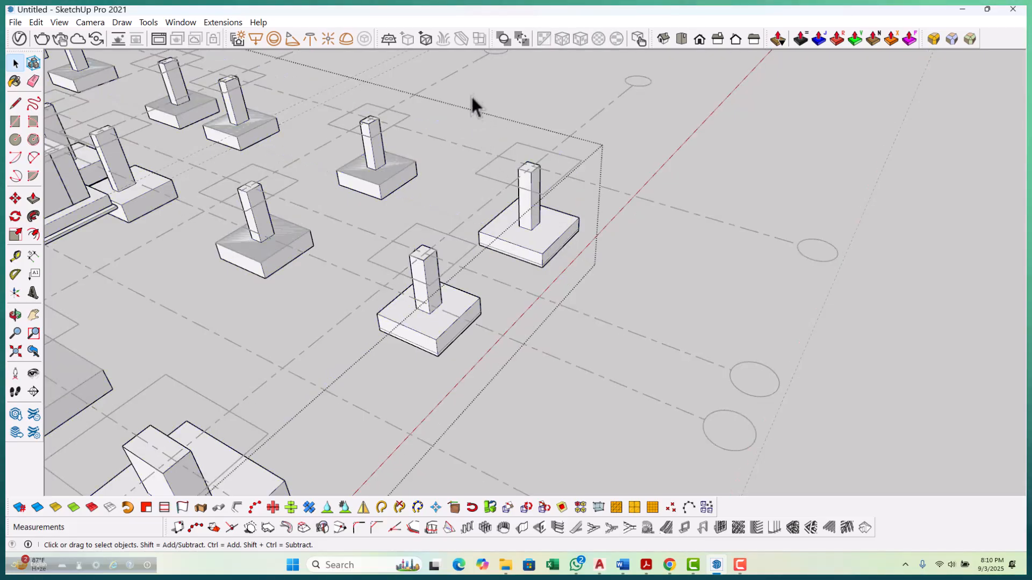
left_click_drag(563, 234, 611, 295)
scroll(524, 247, "up", 5)
middle_click_drag(557, 253, 513, 205)
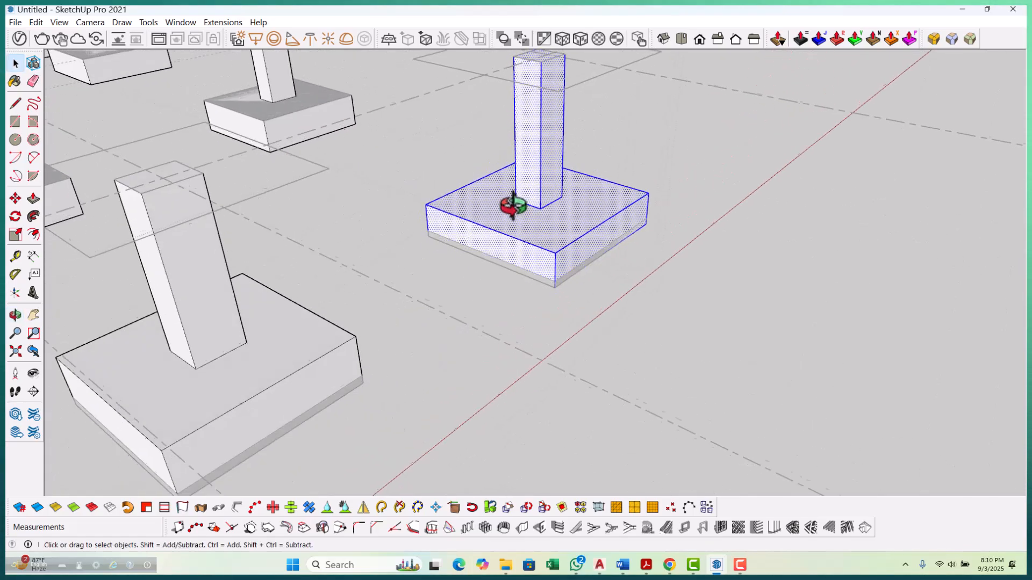
scroll(556, 279, "up", 4)
scroll(557, 291, "down", 4)
middle_click_drag(580, 267, 576, 279)
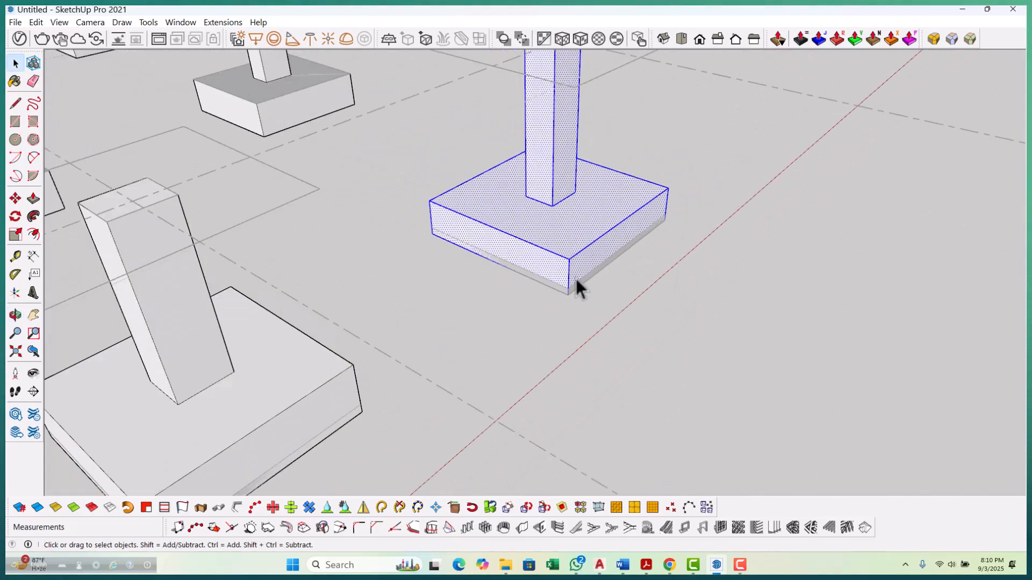
scroll(576, 279, "down", 8)
middle_click_drag(410, 269, 558, 300)
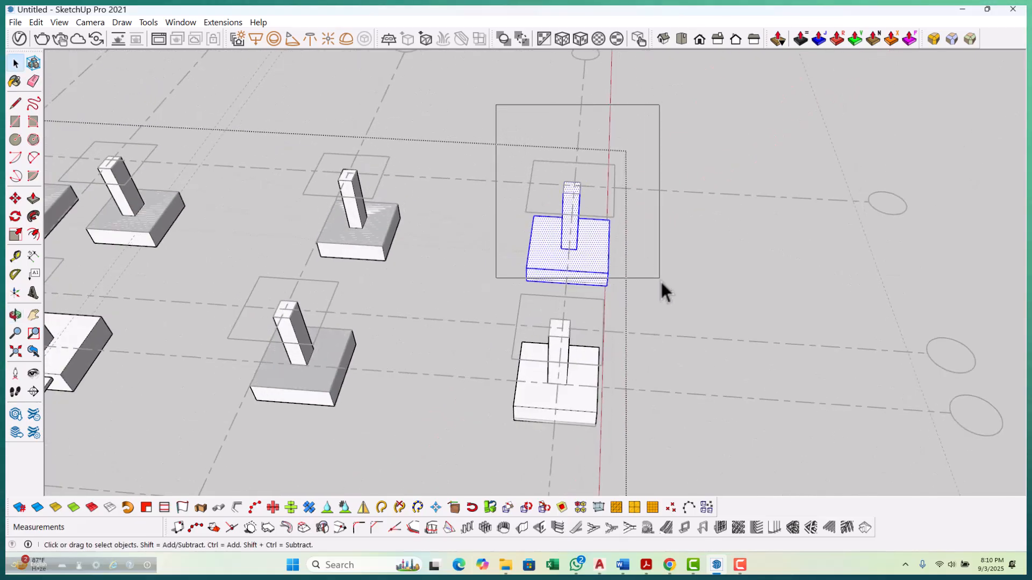
middle_click_drag(668, 313, 555, 239)
scroll(610, 329, "up", 6)
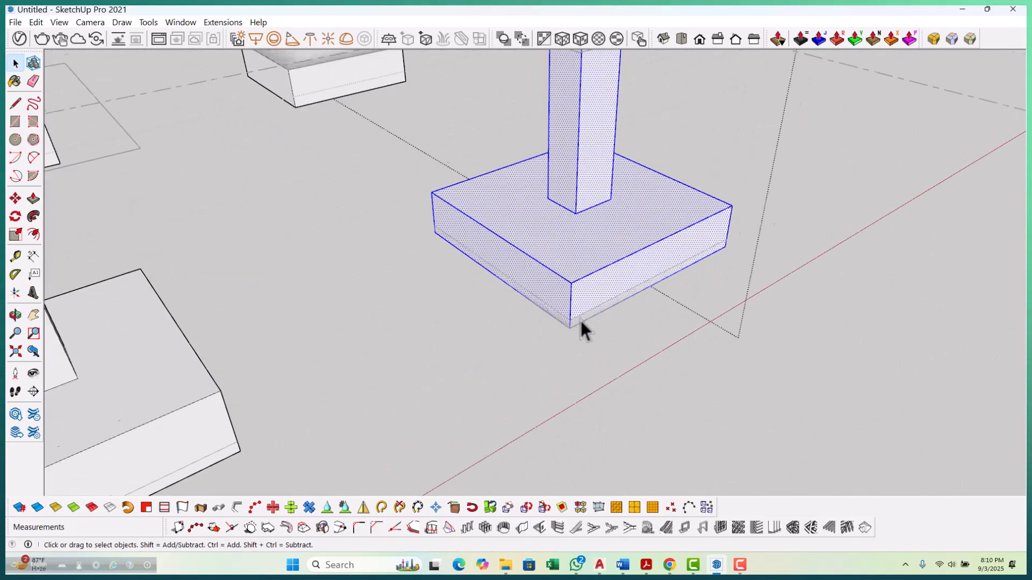
scroll(581, 326, "up", 3)
key("m")
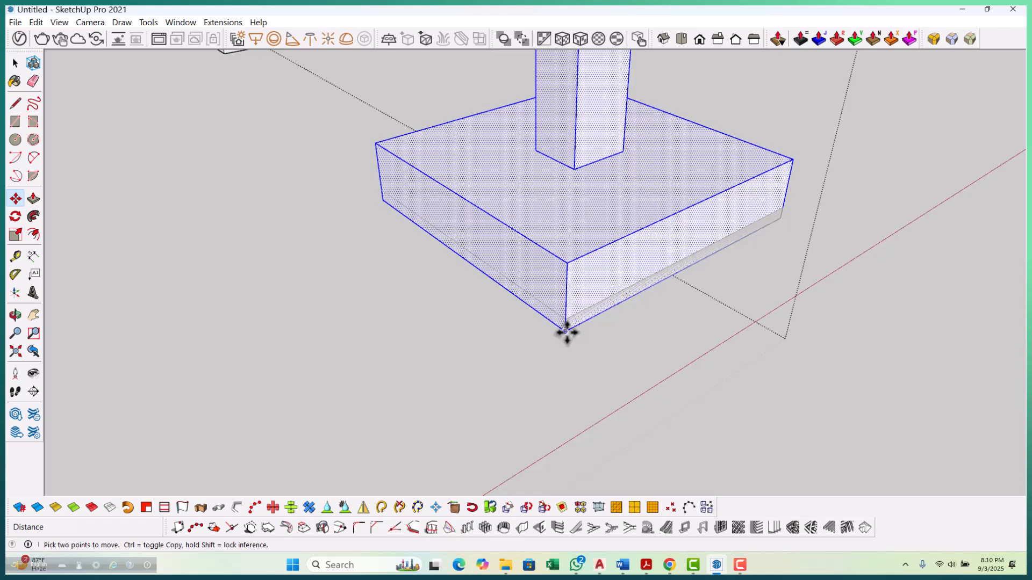
left_click(566, 331)
scroll(618, 242, "down", 10)
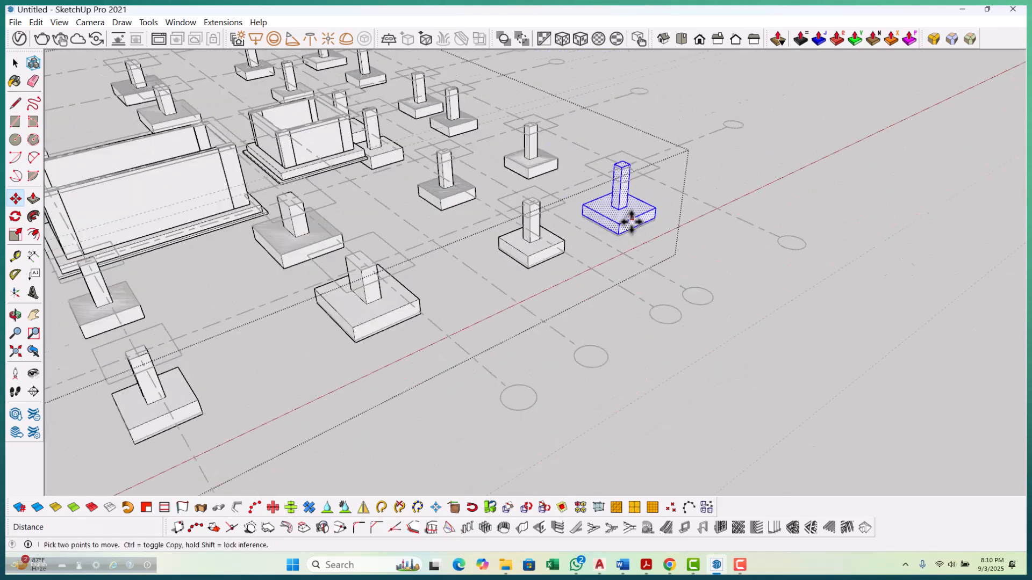
key("space")
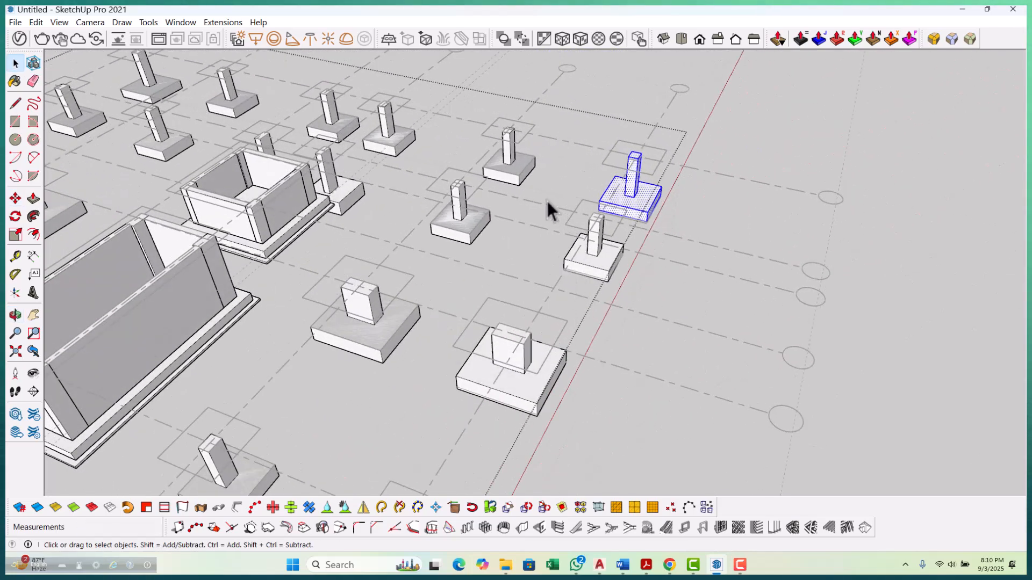
Move the footing between the far corner and the large middle footing up 75 mm, together with its column.
left_click(556, 212)
middle_click_drag(566, 224, 419, 214)
left_click_drag(409, 197, 549, 359)
middle_click_drag(588, 355, 560, 362)
scroll(507, 262, "up", 5)
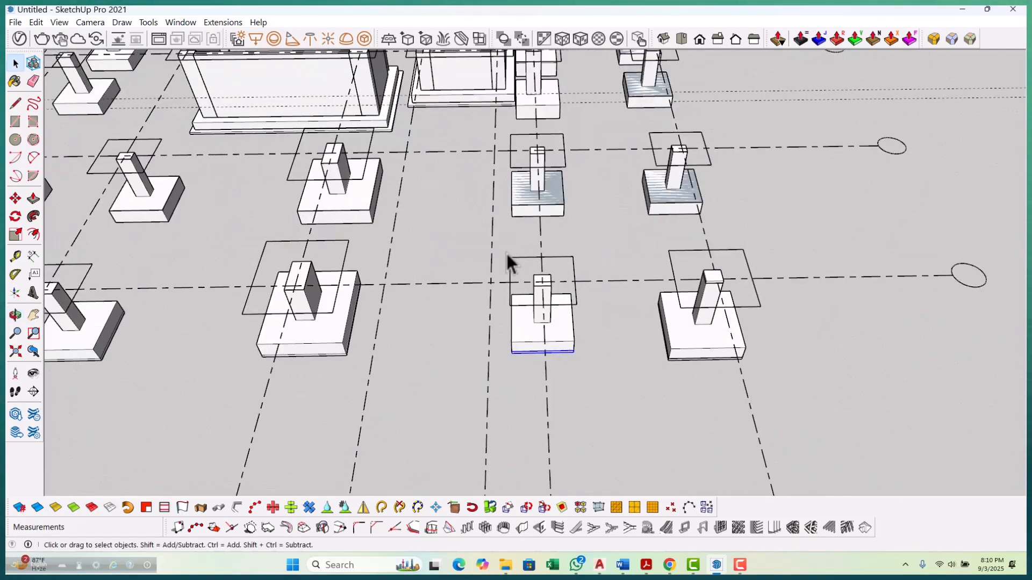
double_click(557, 338)
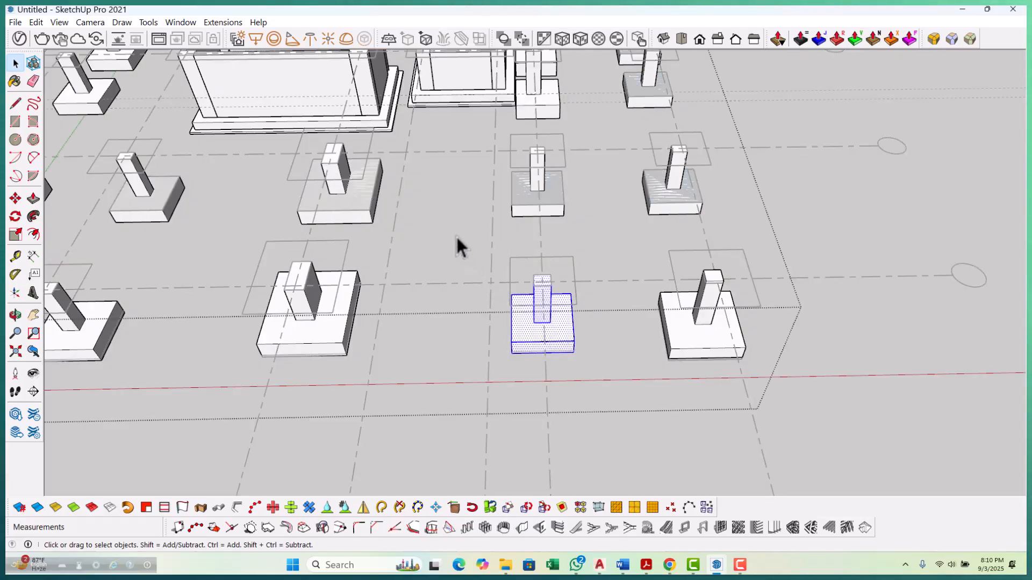
middle_click_drag(656, 417, 516, 322)
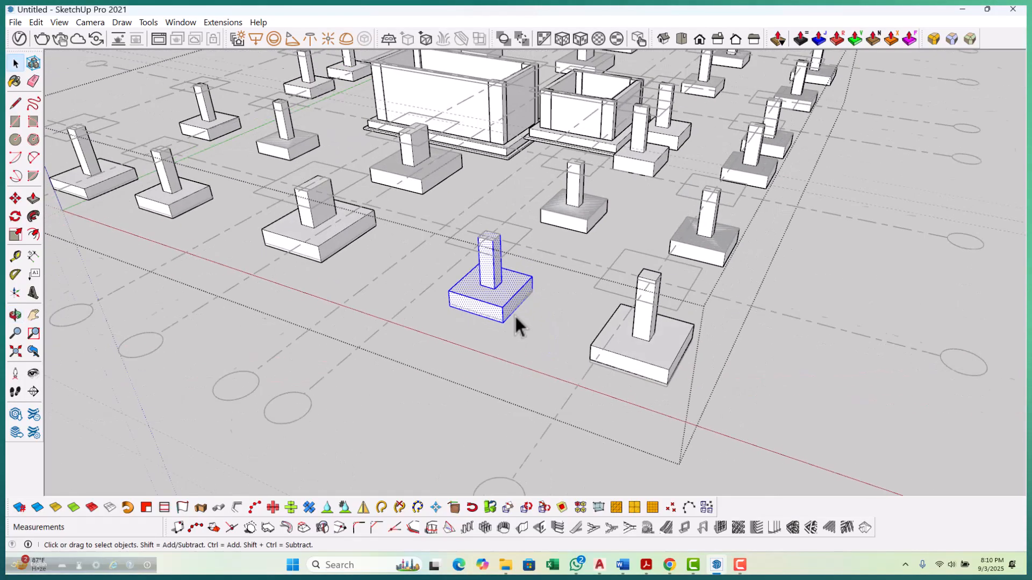
scroll(508, 323, "up", 4)
scroll(505, 339, "up", 3)
key("m")
scroll(488, 338, "up", 3)
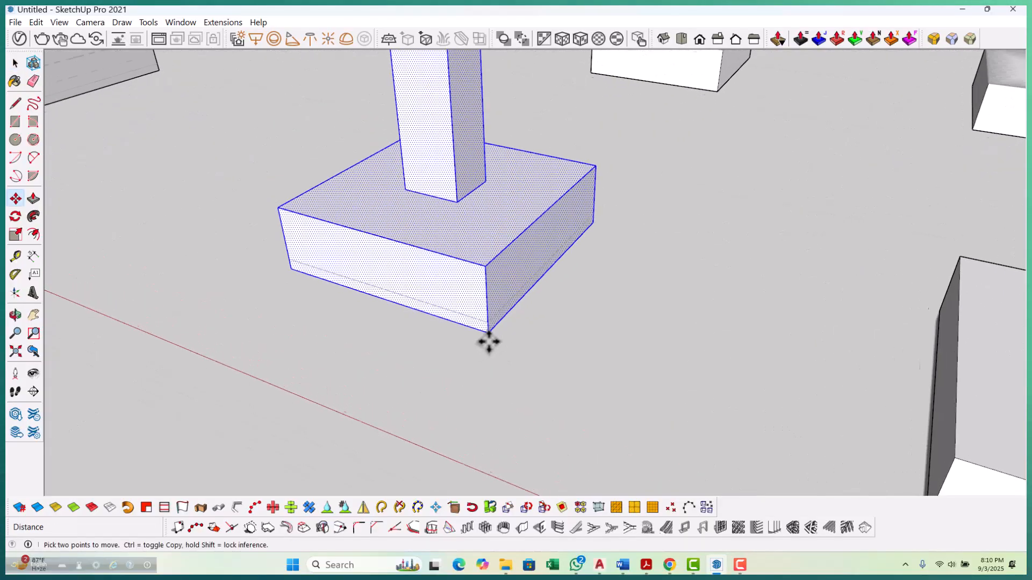
left_click(489, 335)
type("75")
key("Return")
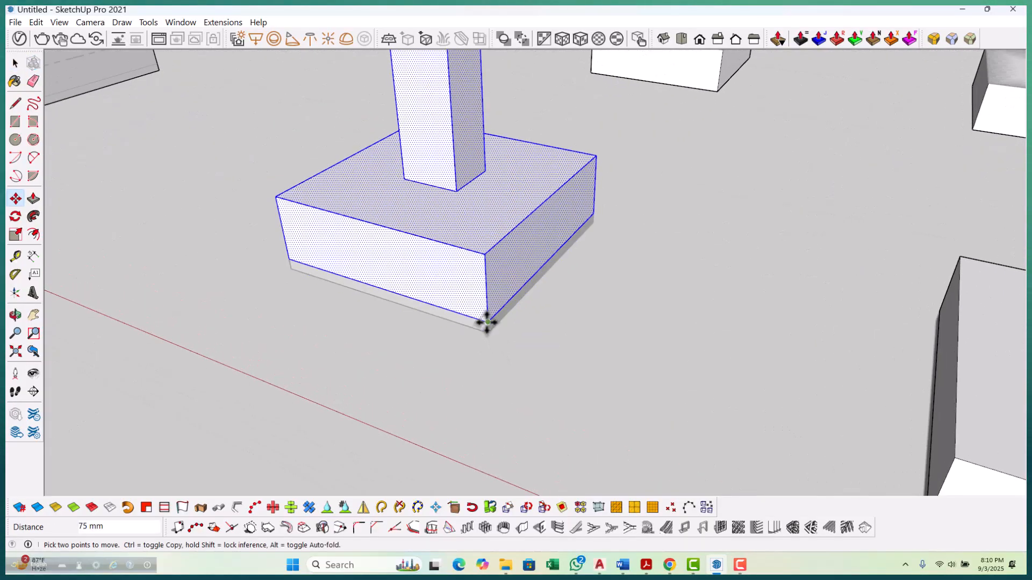
scroll(650, 348, "down", 2)
scroll(644, 347, "down", 4)
key("space")
Move the large middle footing of the outermost line and its column up onto its base slab.
middle_click_drag(669, 343, 363, 309)
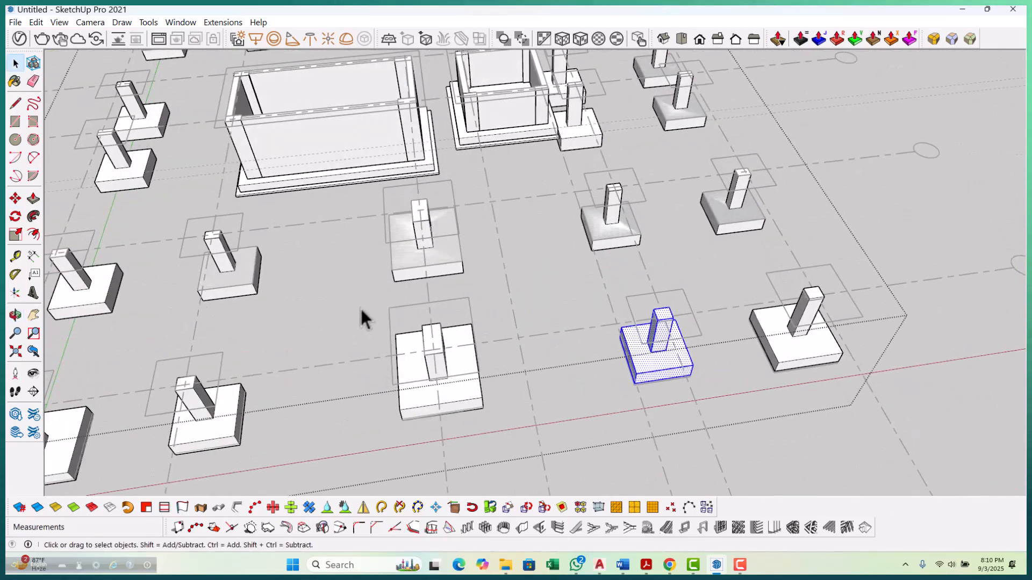
left_click_drag(530, 458, 530, 456)
middle_click_drag(531, 453, 415, 306)
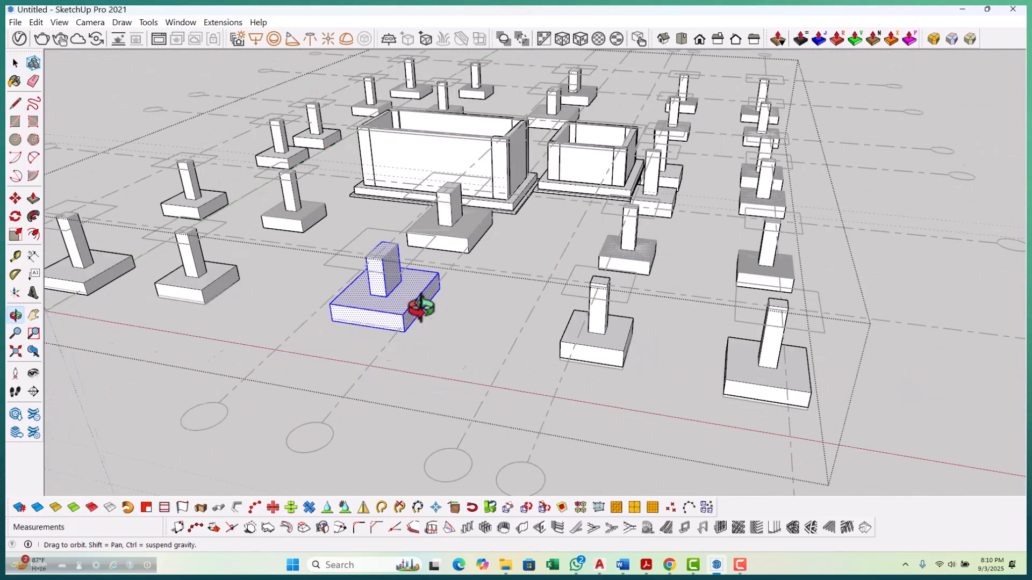
scroll(392, 301, "up", 5)
key("m")
scroll(398, 329, "up", 2)
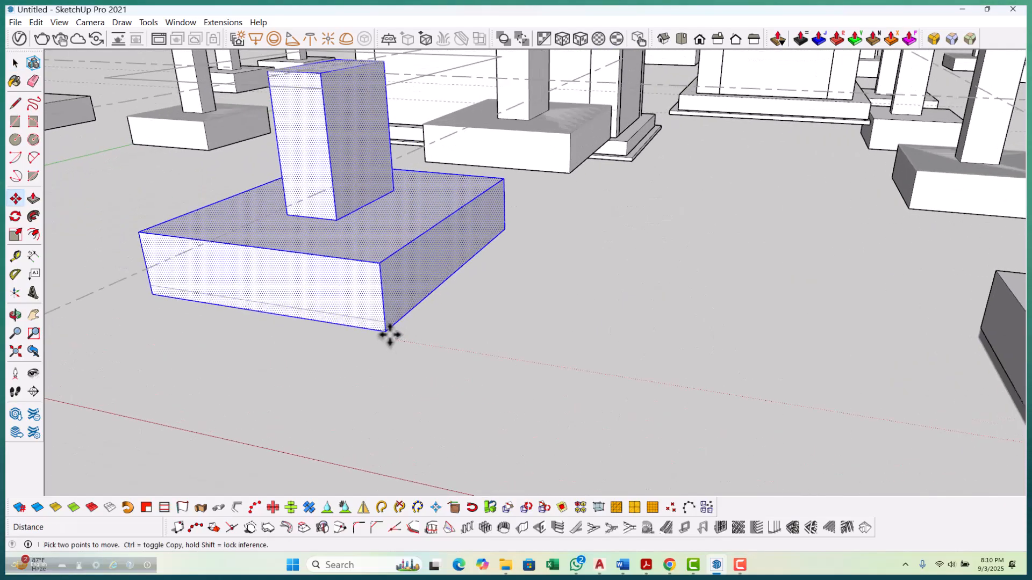
scroll(387, 327, "down", 6)
key("space")
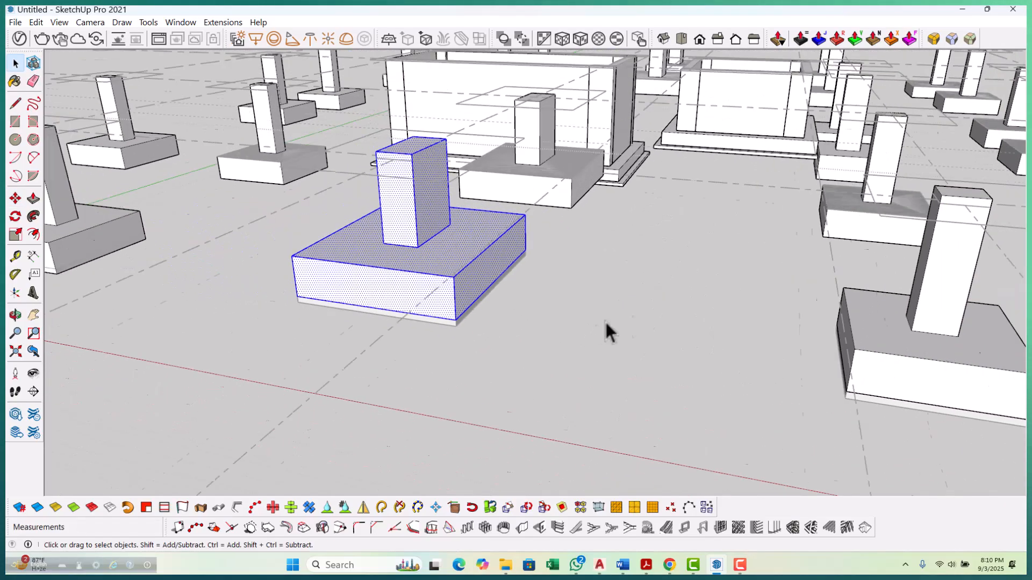
Move the footing between the large one and the origin corner up 75 mm, together with its column.
scroll(664, 313, "down", 5)
middle_click_drag(664, 313, 484, 336)
scroll(382, 374, "up", 5)
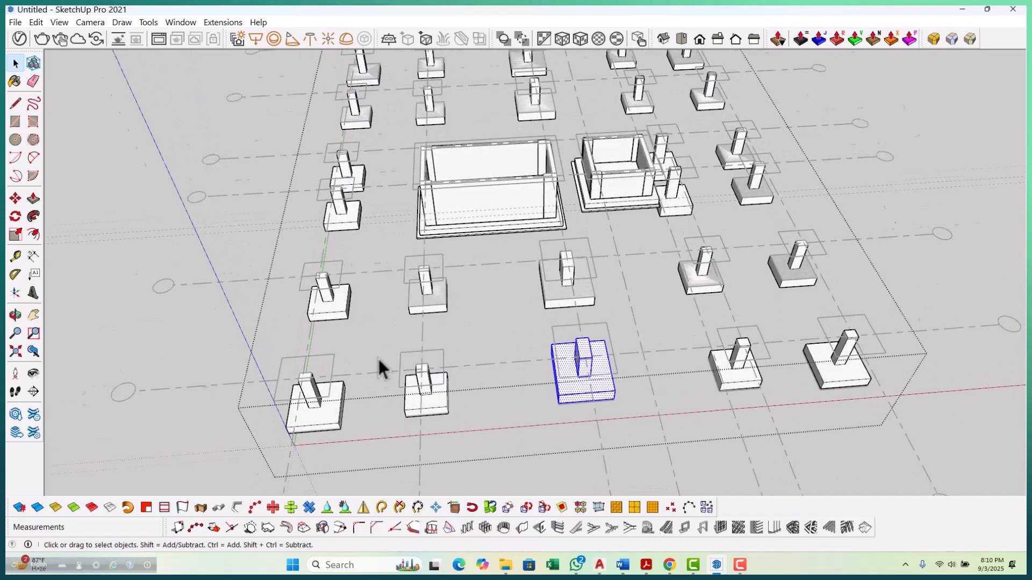
left_click_drag(501, 474, 501, 475)
middle_click_drag(498, 484, 380, 346)
scroll(317, 290, "up", 6)
scroll(353, 311, "up", 2)
key("m")
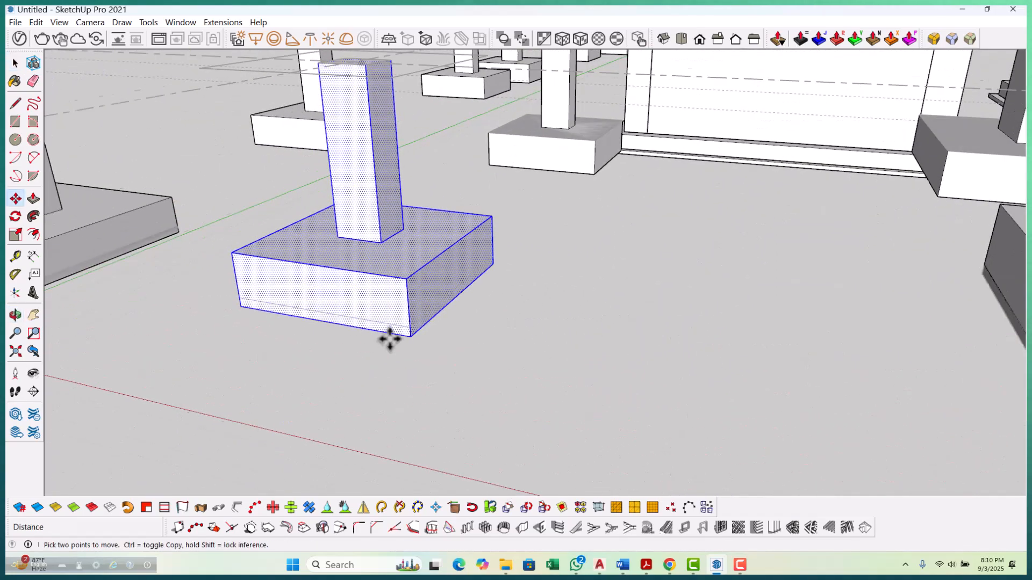
scroll(389, 338, "up", 2)
left_click(412, 337)
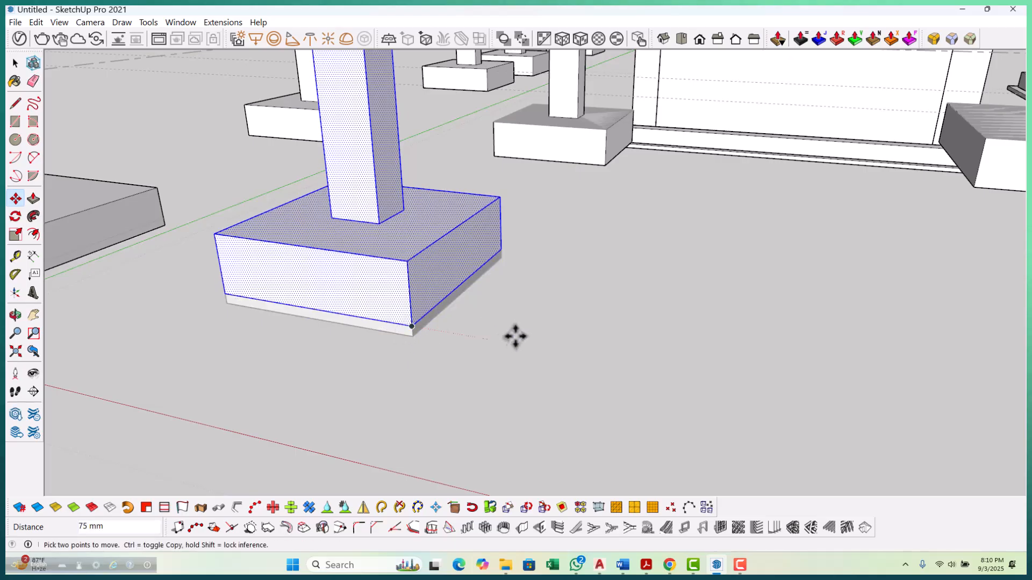
scroll(510, 337, "down", 8)
key("space")
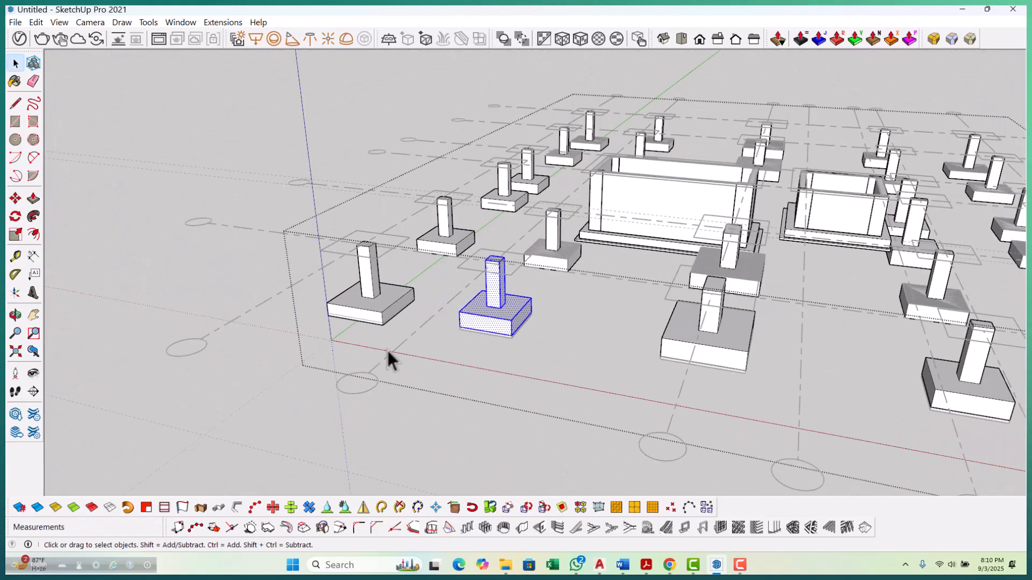
Move the corner footing at the origin and its column up 75 mm, then leave the foundation group.
middle_click_drag(388, 352, 477, 399)
left_click_drag(512, 413, 528, 443)
middle_click_drag(528, 442, 420, 338)
scroll(382, 293, "up", 5)
scroll(377, 349, "up", 4)
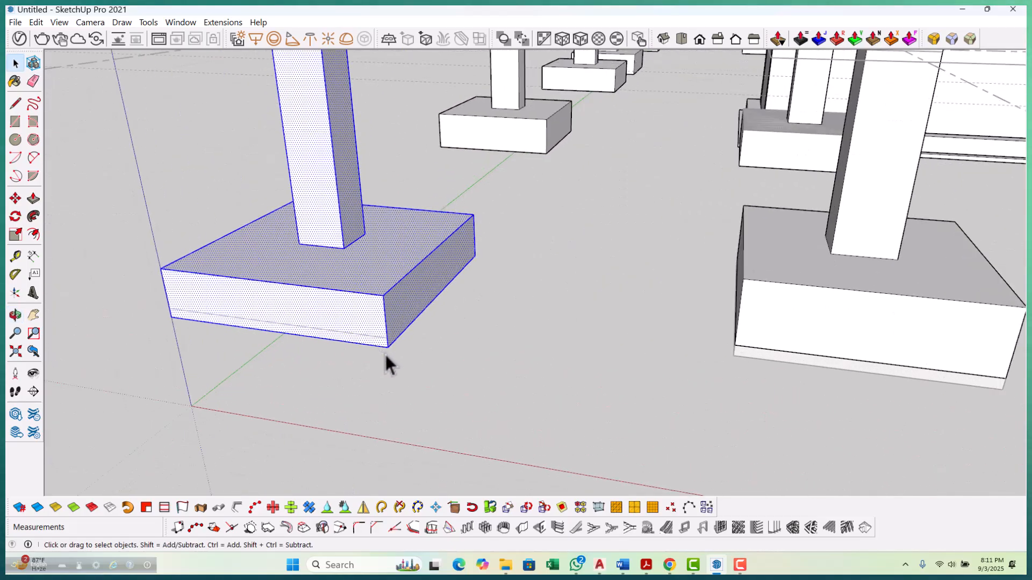
key("m")
left_click(387, 338)
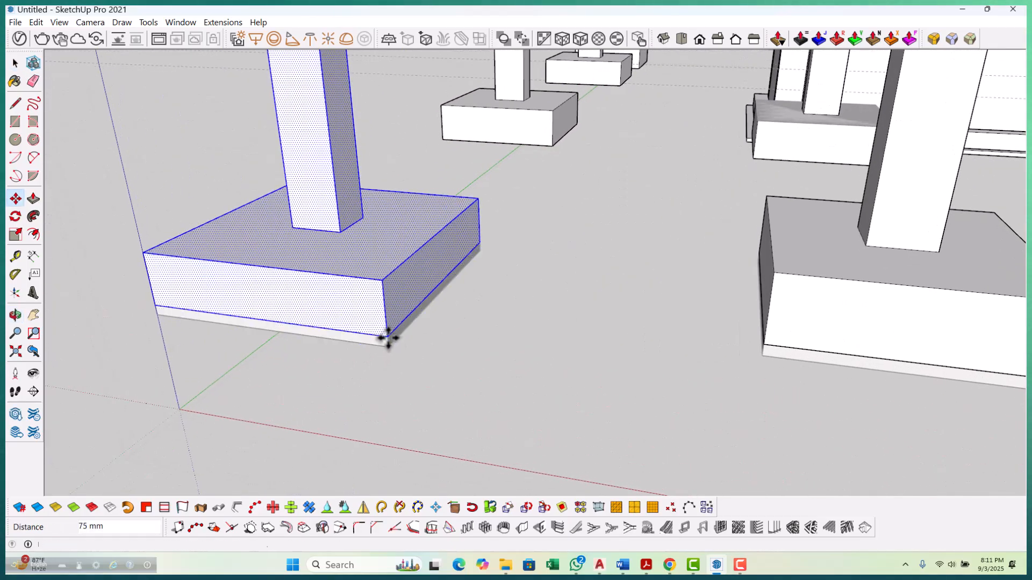
key("space")
left_click(456, 350)
Trace rectangles over the top faces of the footings in the second line, corner to corner.
scroll(456, 350, "down", 1)
scroll(449, 347, "down", 4)
middle_click_drag(441, 358, 527, 382)
middle_click_drag(661, 290, 711, 335)
scroll(711, 338, "up", 3)
middle_click_drag(742, 290, 728, 358)
scroll(731, 358, "up", 1)
key("r")
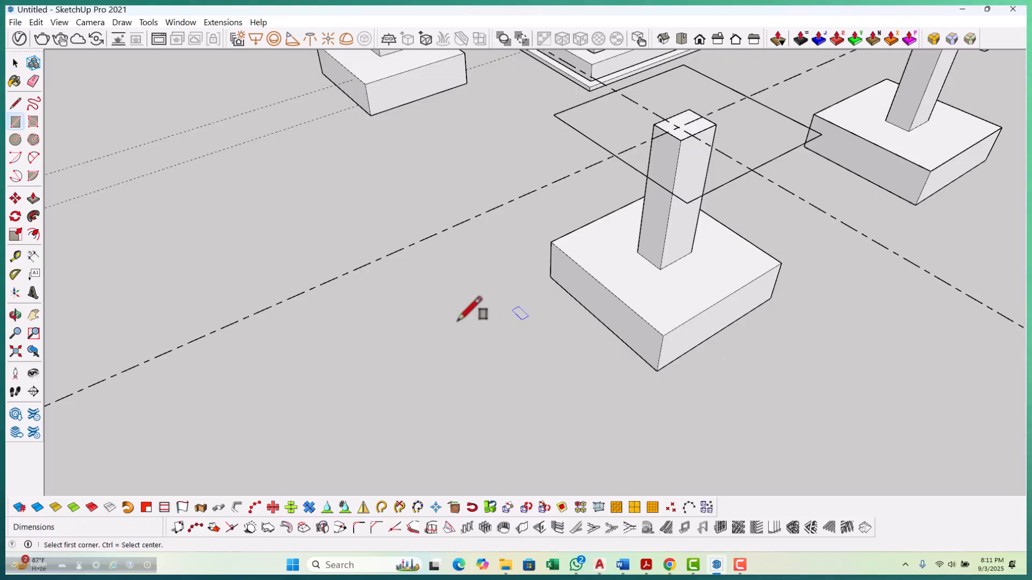
middle_click_drag(471, 306, 615, 315)
scroll(620, 172, "up", 3)
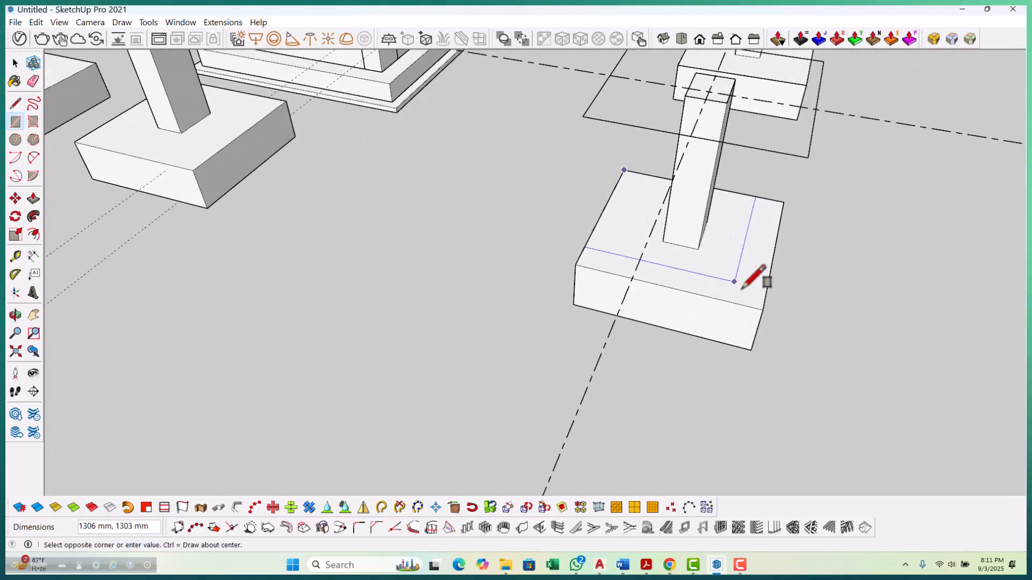
middle_click_drag(763, 310, 665, 342)
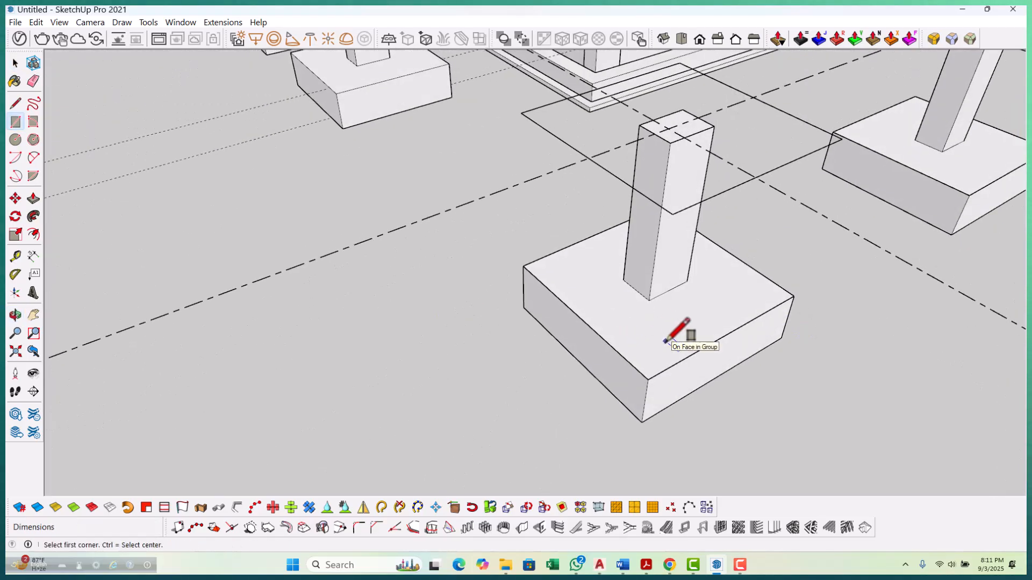
scroll(662, 350, "up", 1)
Extrude the traced rectangles on two of the second-line footings up 75 mm as slabs.
left_click_drag(656, 357, 672, 323)
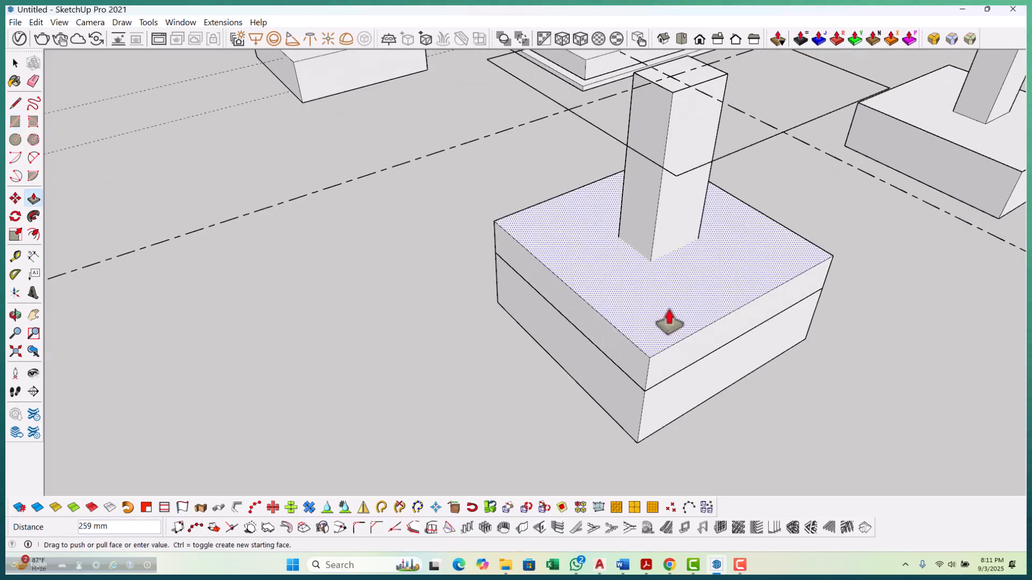
type("75")
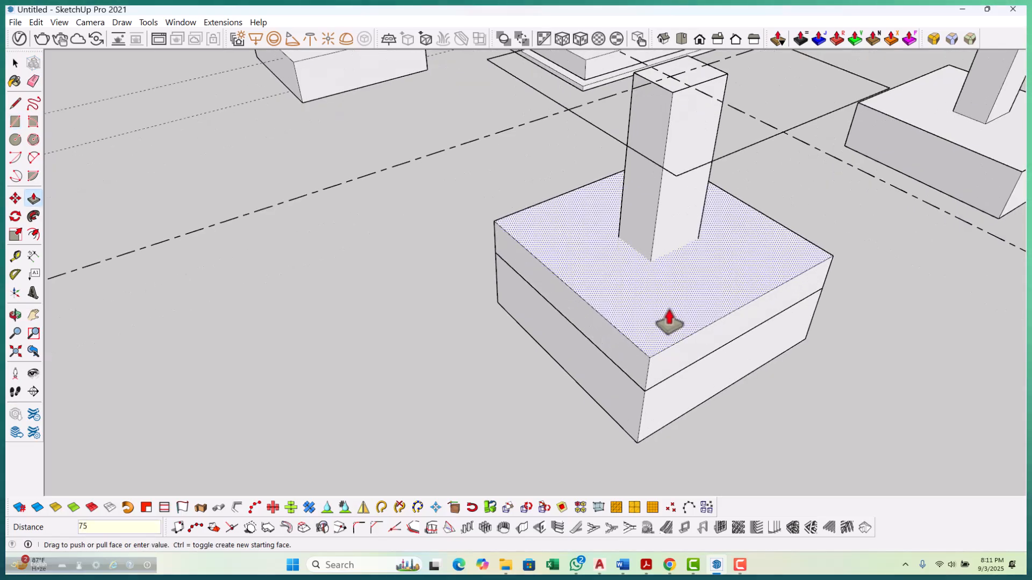
key("Return")
scroll(410, 410, "down", 4)
scroll(644, 329, "up", 3)
scroll(786, 245, "up", 2)
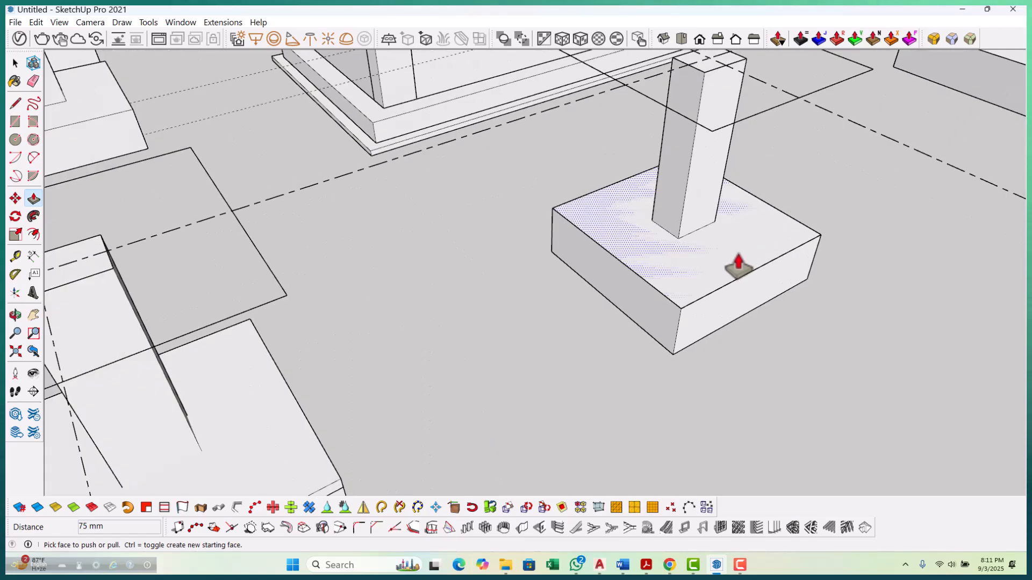
left_click_drag(737, 260, 746, 247)
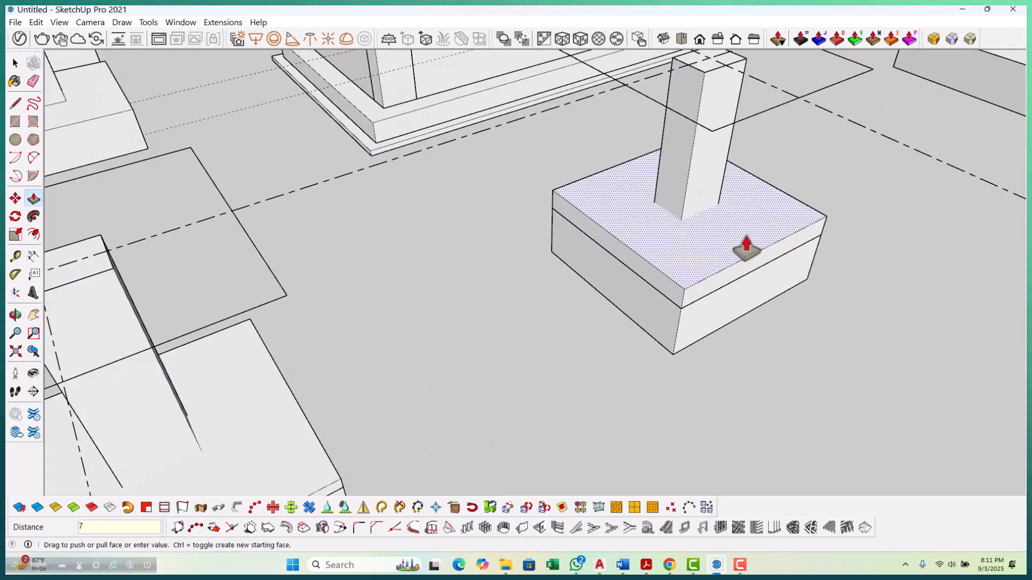
key("Return")
Extrude the traced rectangle on the far end footing of the second line up 75 mm.
scroll(615, 292, "down", 5)
scroll(666, 204, "up", 4)
scroll(325, 357, "down", 5)
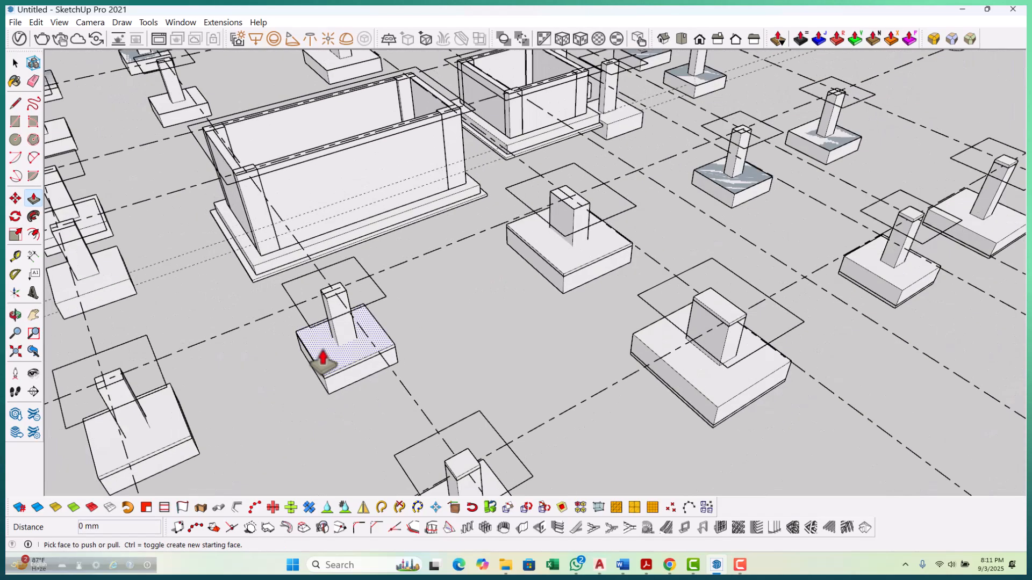
scroll(613, 258, "up", 5)
scroll(604, 245, "up", 1)
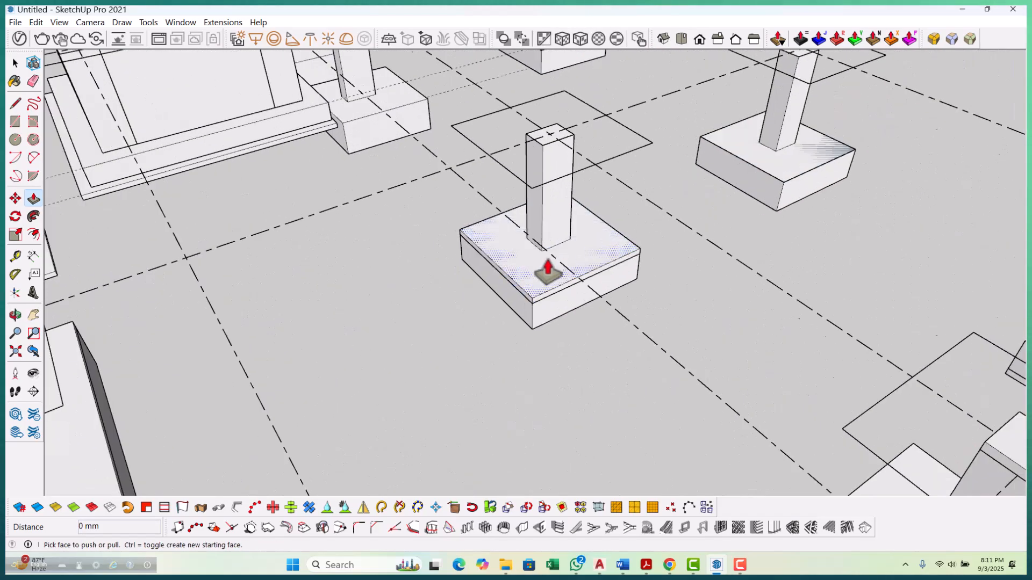
scroll(749, 172, "up", 3)
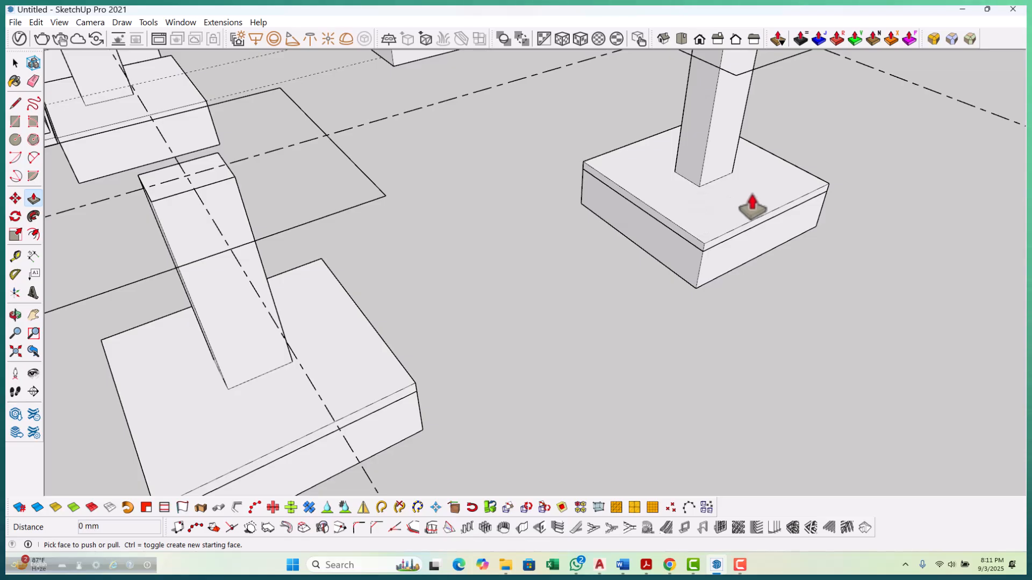
left_click(715, 227)
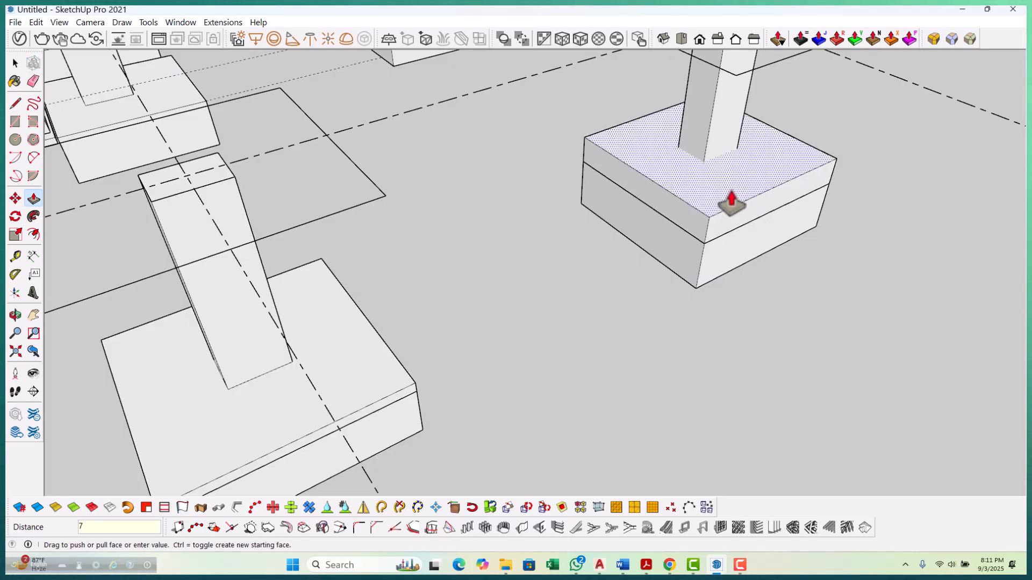
key("Return")
key("space")
scroll(716, 372, "down", 5)
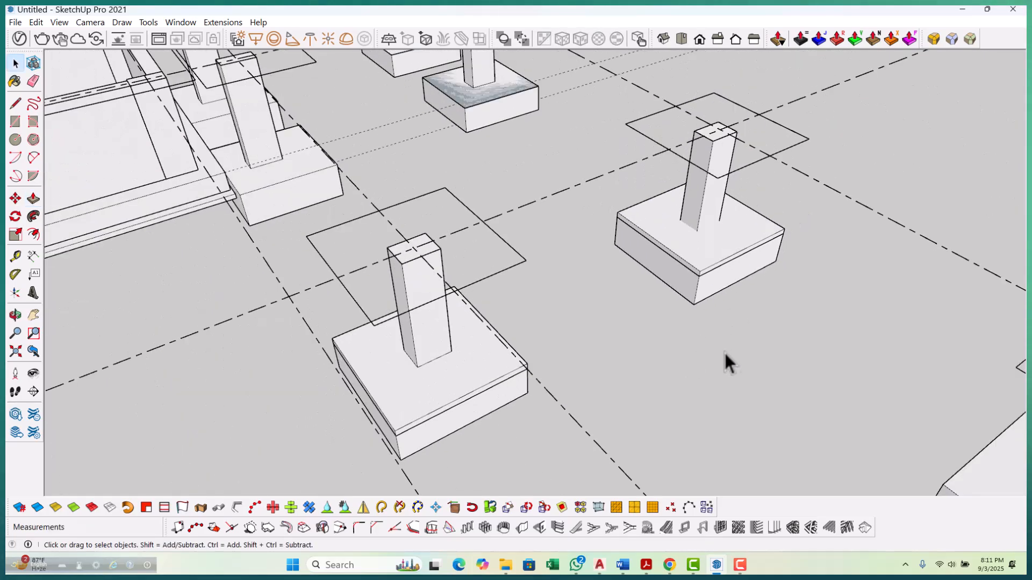
middle_click_drag(683, 221, 696, 294)
scroll(659, 231, "up", 3)
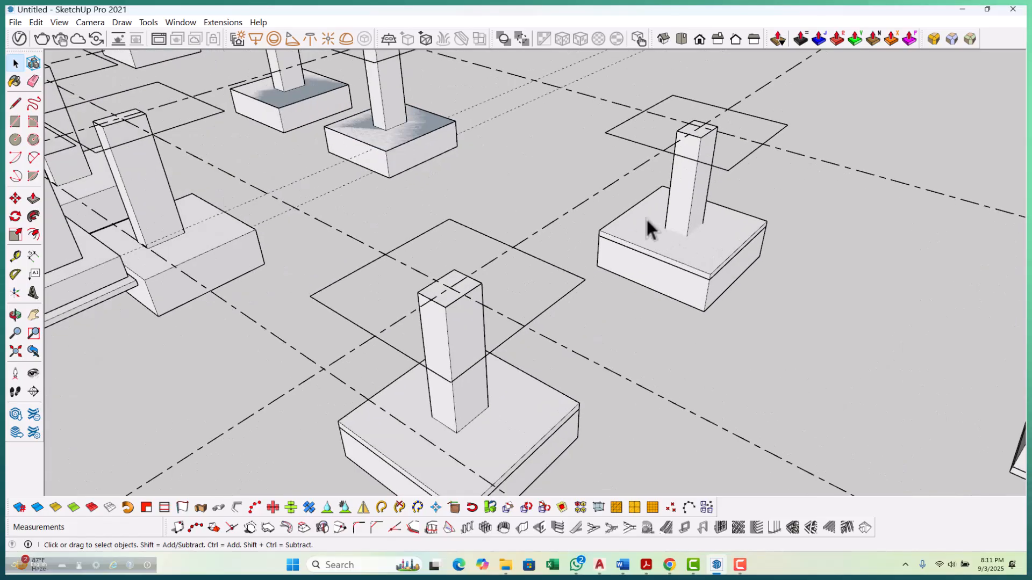
Group the thin top layer on the far slender-column footing in the inner row.
left_click_drag(831, 348, 834, 348)
middle_click_drag(834, 348, 669, 274)
scroll(669, 269, "up", 5)
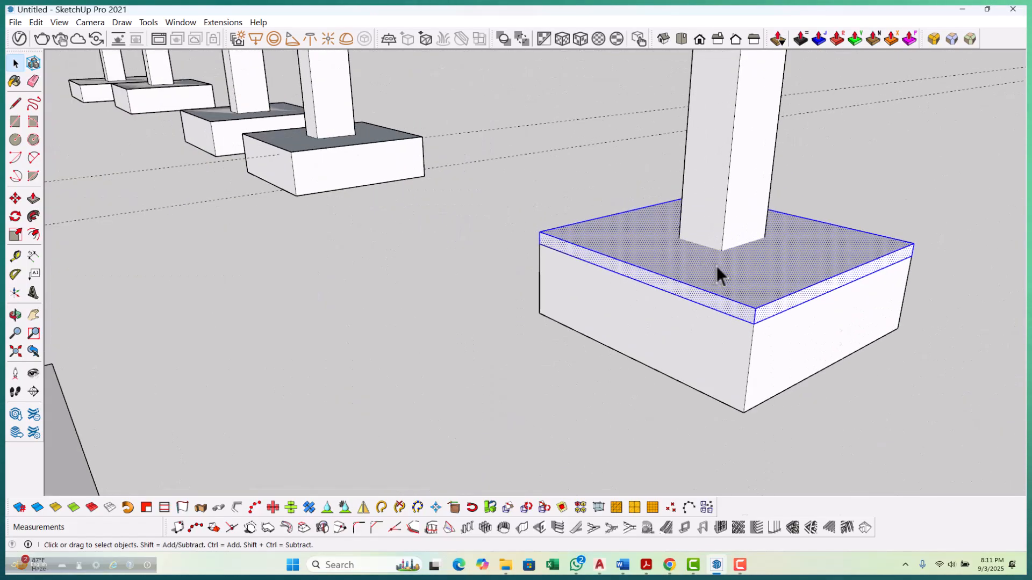
right_click(717, 266)
left_click(773, 373)
scroll(782, 207, "down", 6)
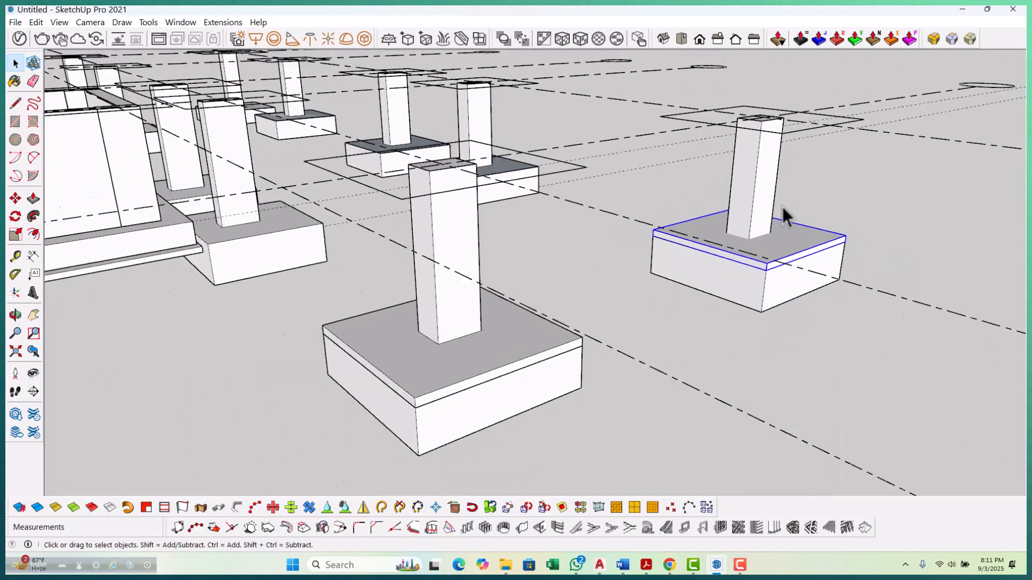
Group the thin top layer on the neighbouring slender-column footing, between the far footing and the wide-column one.
scroll(545, 263, "up", 3)
left_click_drag(484, 237, 766, 407)
scroll(624, 333, "up", 3)
mouse_move(624, 334)
middle_mouse_down()
mouse_move(710, 355)
mouse_move(592, 362)
middle_mouse_up()
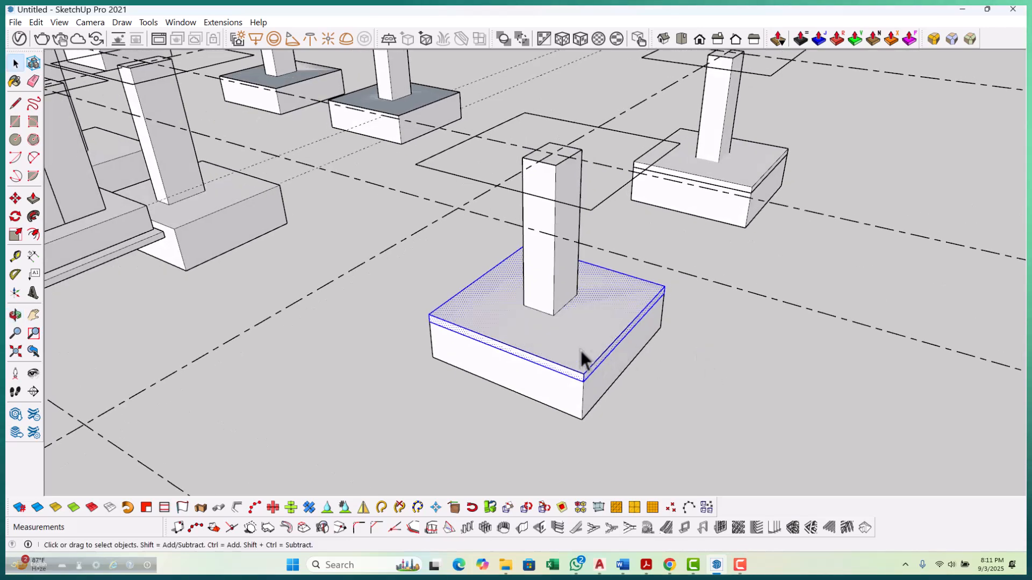
right_click(576, 343)
left_click(618, 191)
scroll(663, 162, "down", 5)
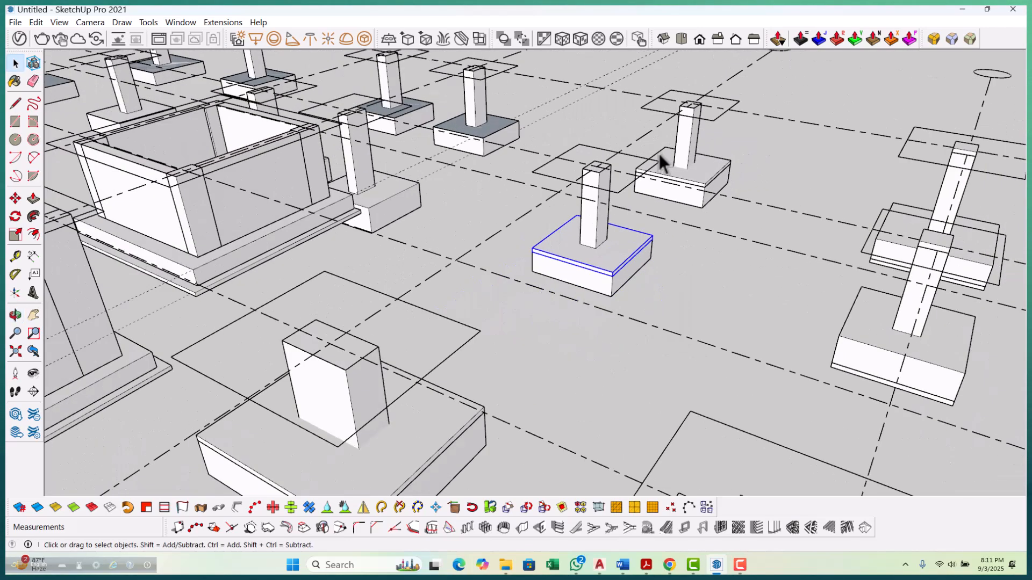
Group the thin top layer on the wide-column footing of the same row.
mouse_move(491, 263)
middle_mouse_down()
mouse_move(510, 294)
mouse_move(482, 255)
middle_mouse_up()
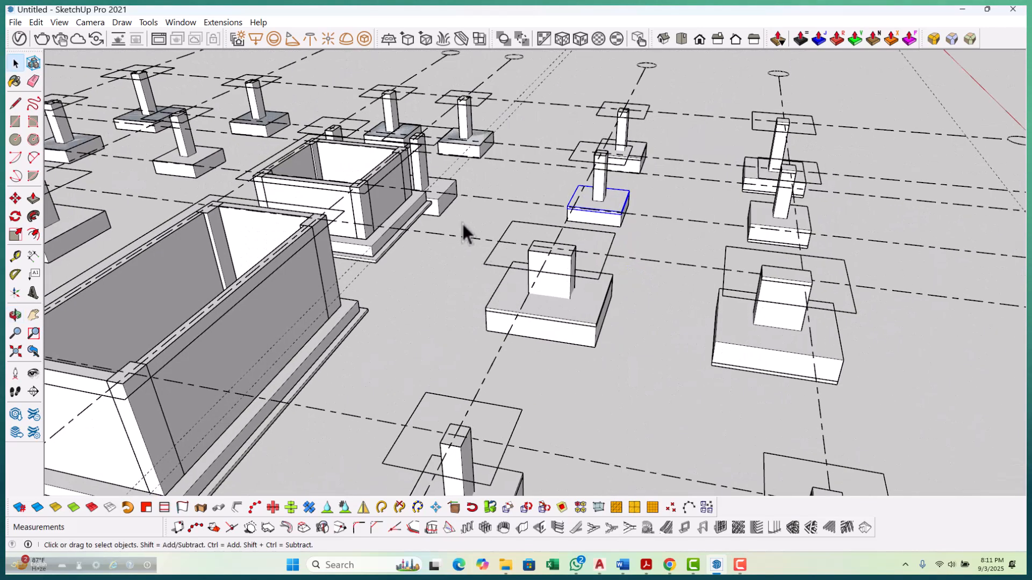
left_click_drag(633, 366, 659, 358)
middle_click_drag(658, 358, 450, 271)
scroll(450, 271, "up", 2)
right_click(450, 271)
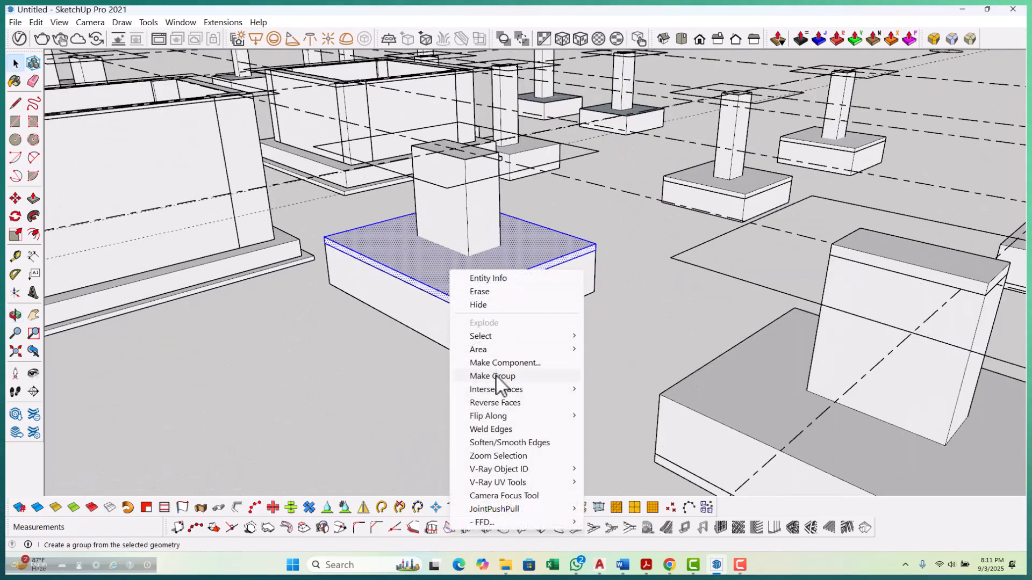
left_click(492, 376)
scroll(672, 207, "down", 5)
Group the thin top layer on the slender-column footing just past the wide-column one.
middle_click_drag(666, 212, 595, 313)
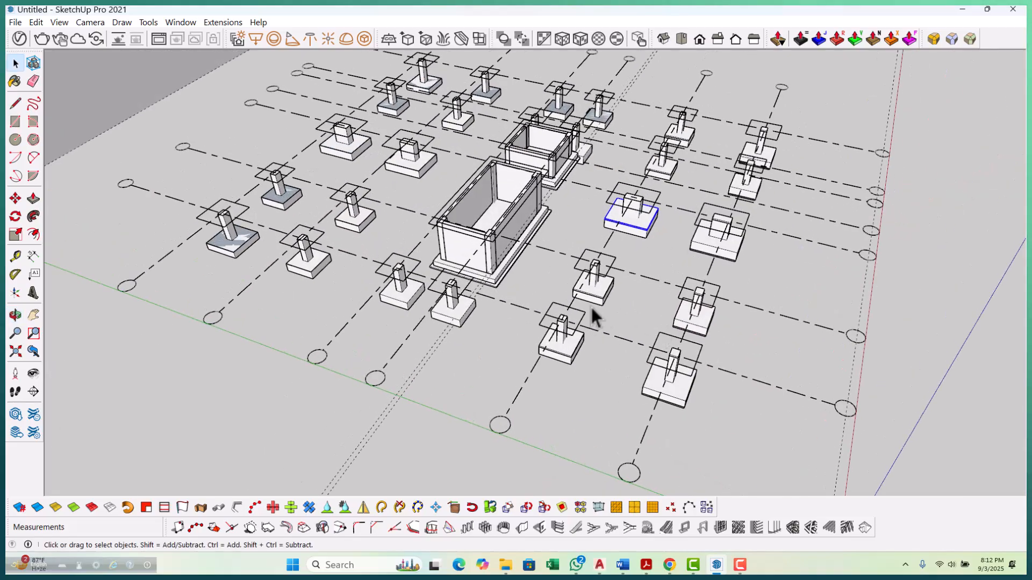
scroll(589, 301, "up", 3)
left_click_drag(641, 314, 662, 326)
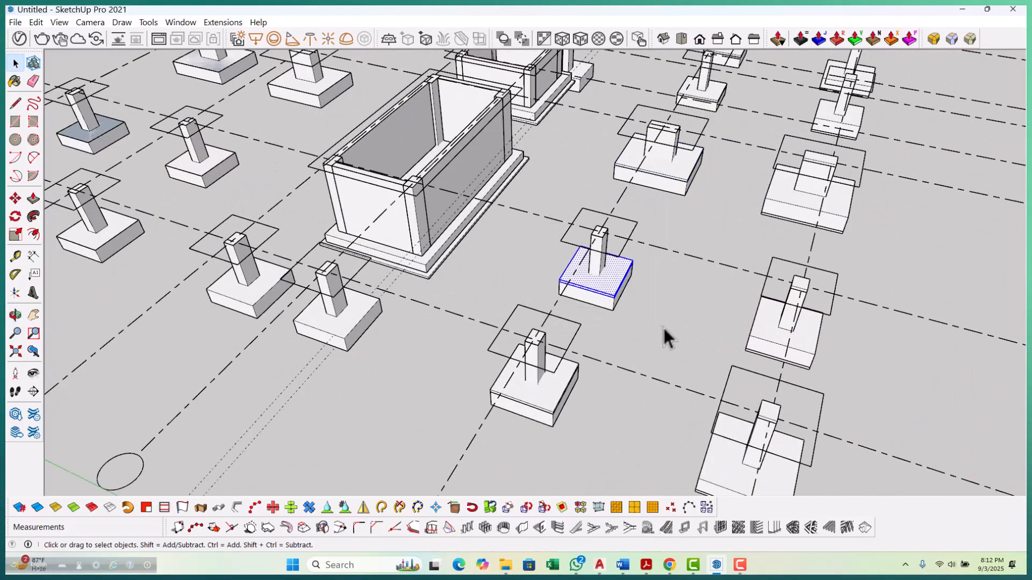
scroll(620, 285, "up", 5)
right_click(590, 270)
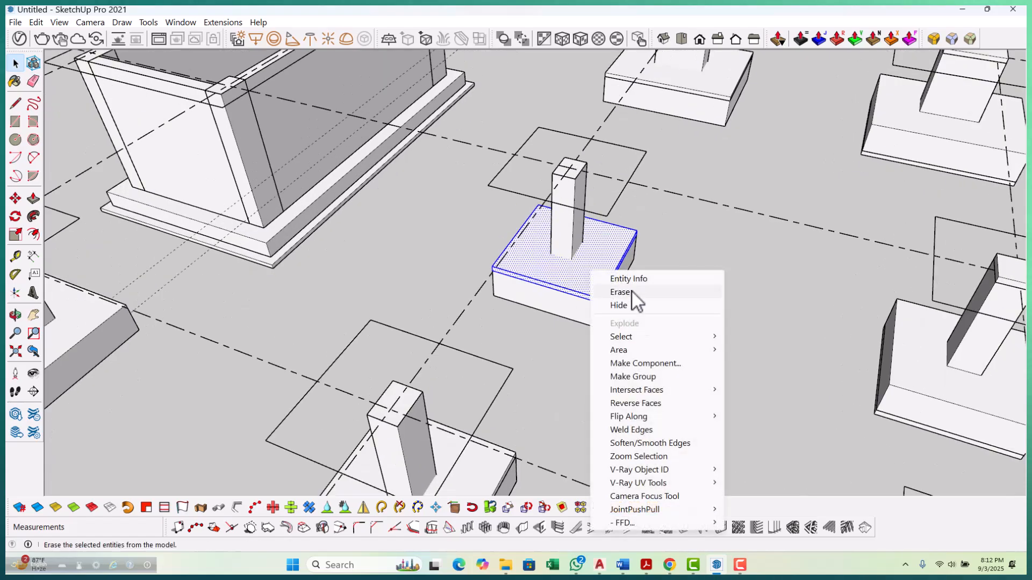
left_click(645, 380)
scroll(610, 215, "down", 5)
Group the thin top layer on the footing at the near end of the row.
middle_click_drag(604, 156, 555, 331)
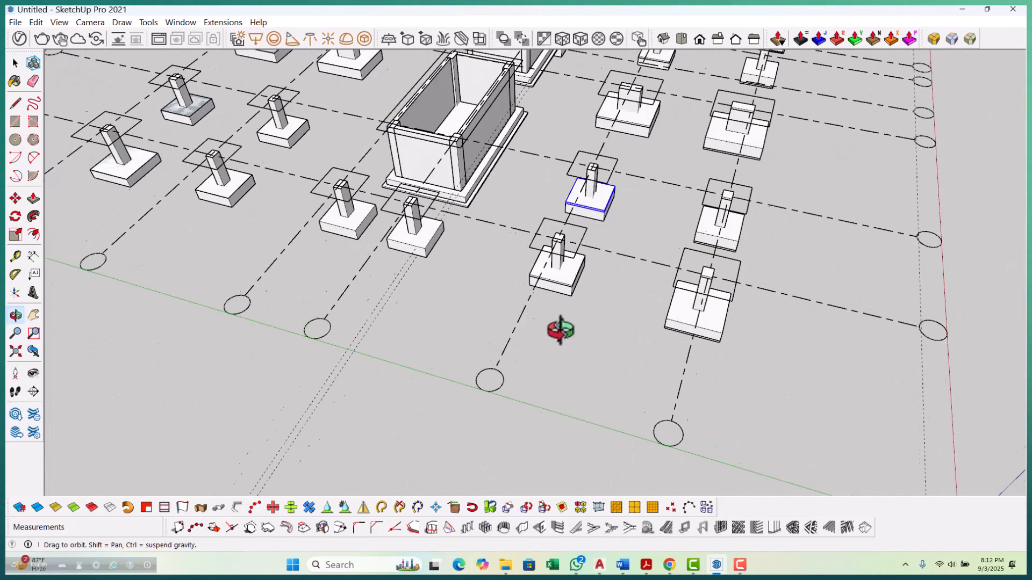
scroll(554, 278, "up", 5)
scroll(554, 278, "up", 2)
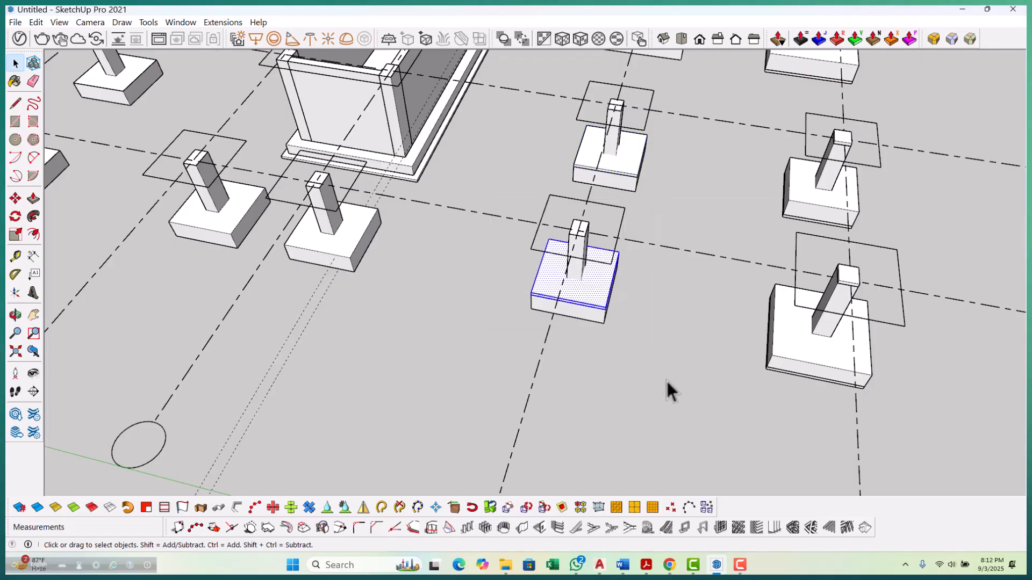
scroll(634, 355, "down", 2)
scroll(590, 298, "up", 5)
right_click(582, 277)
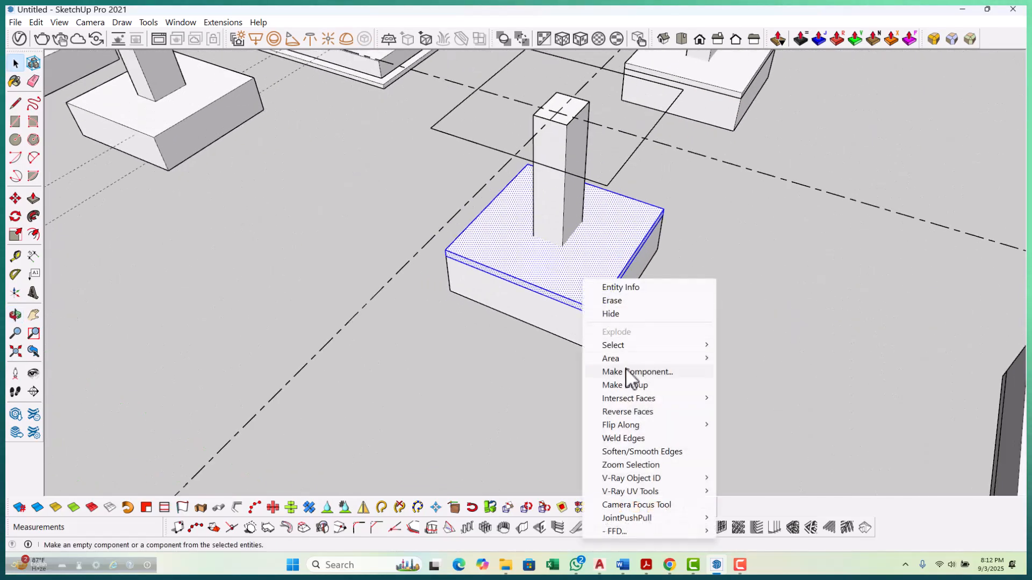
left_click(625, 385)
Switch to the Google Meet call in Chrome, admit everyone waiting to join, and return to SketchUp.
mouse_move(671, 565)
left_click(626, 540)
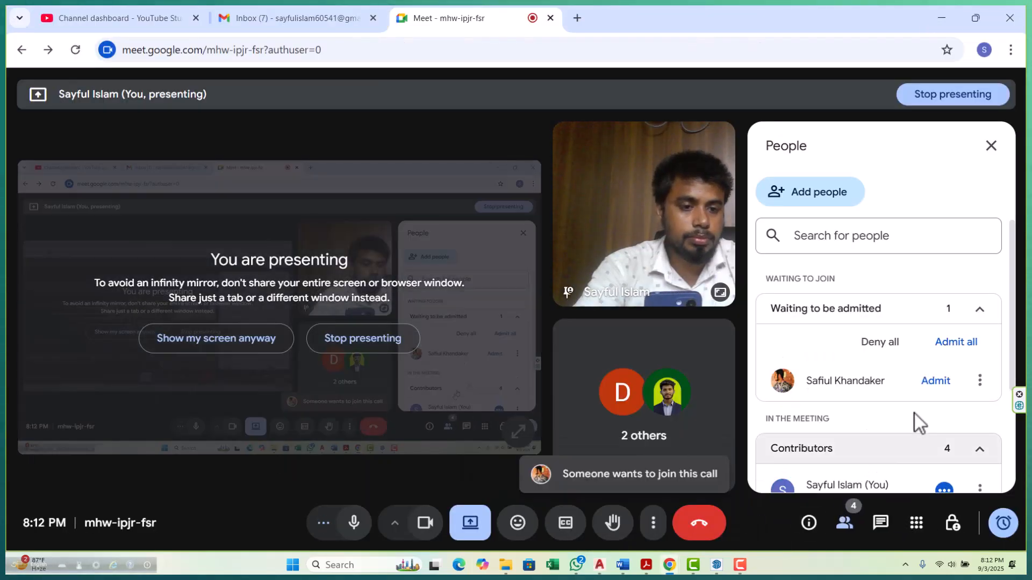
left_click(955, 342)
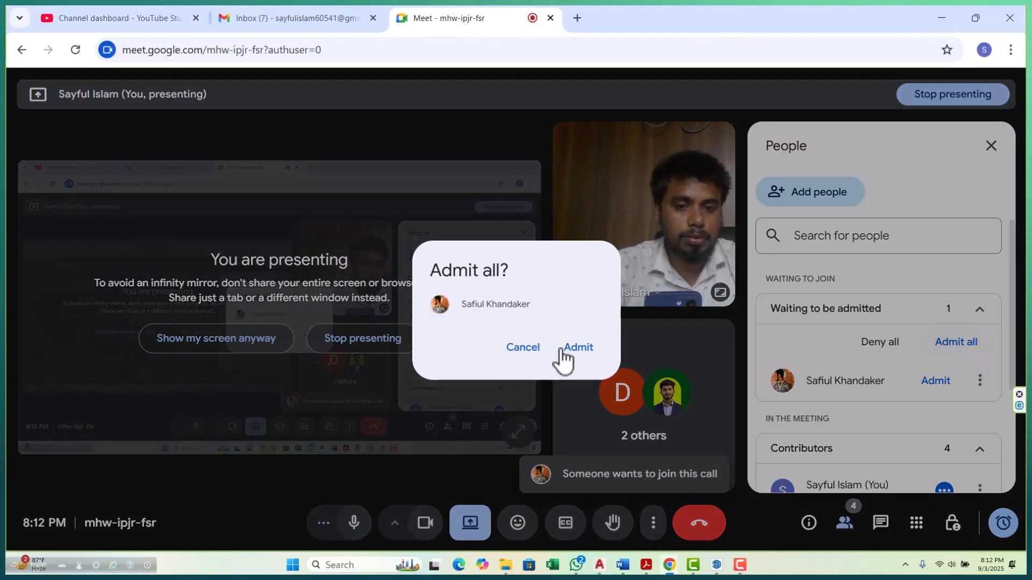
left_click(568, 347)
left_click(941, 17)
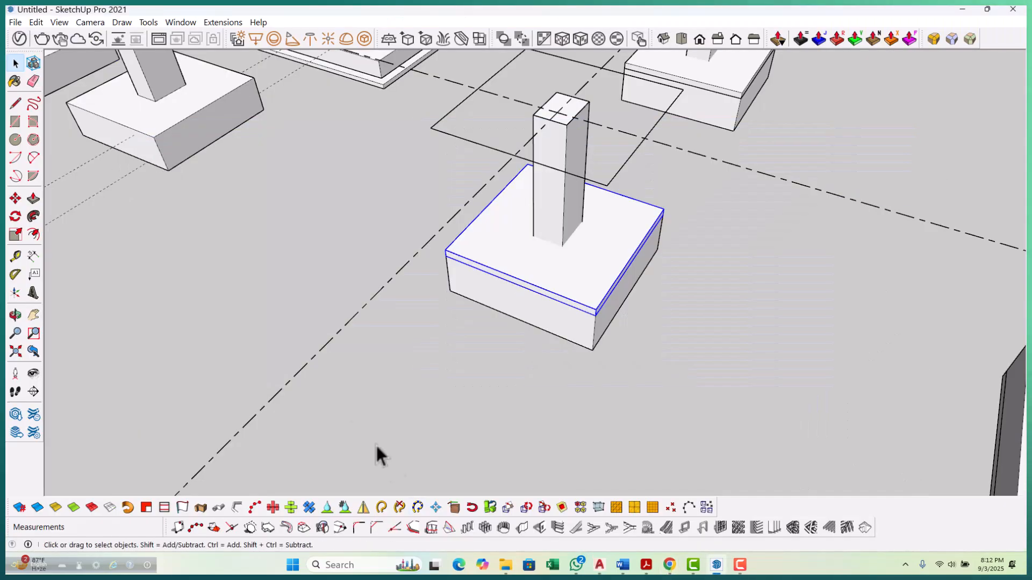
Move the near-end footing's grouped layer straight down so its lower corner meets the footing's bottom corner.
scroll(391, 463, "down", 3)
middle_click_drag(434, 401, 553, 338)
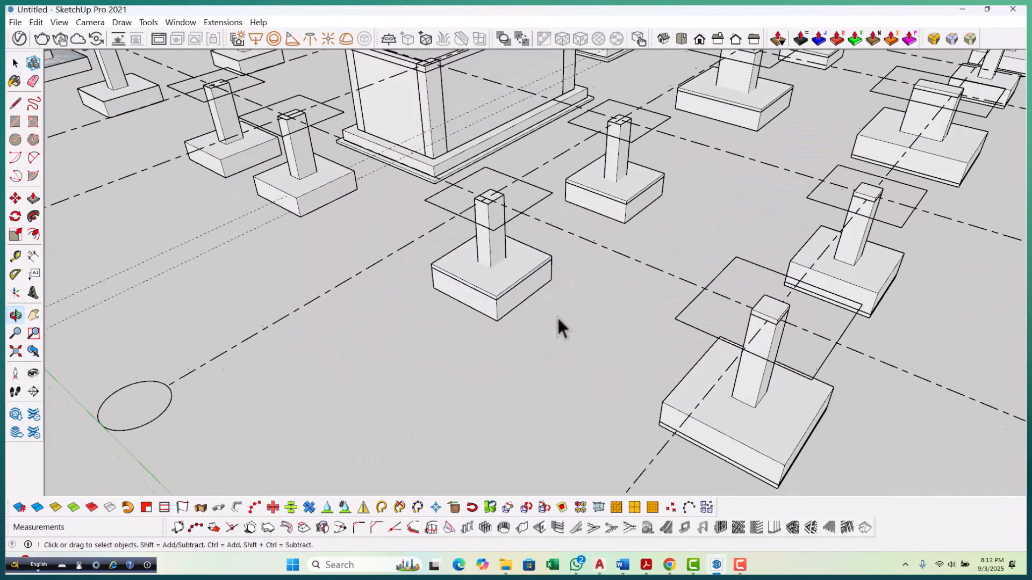
scroll(511, 283, "up", 5)
key("m")
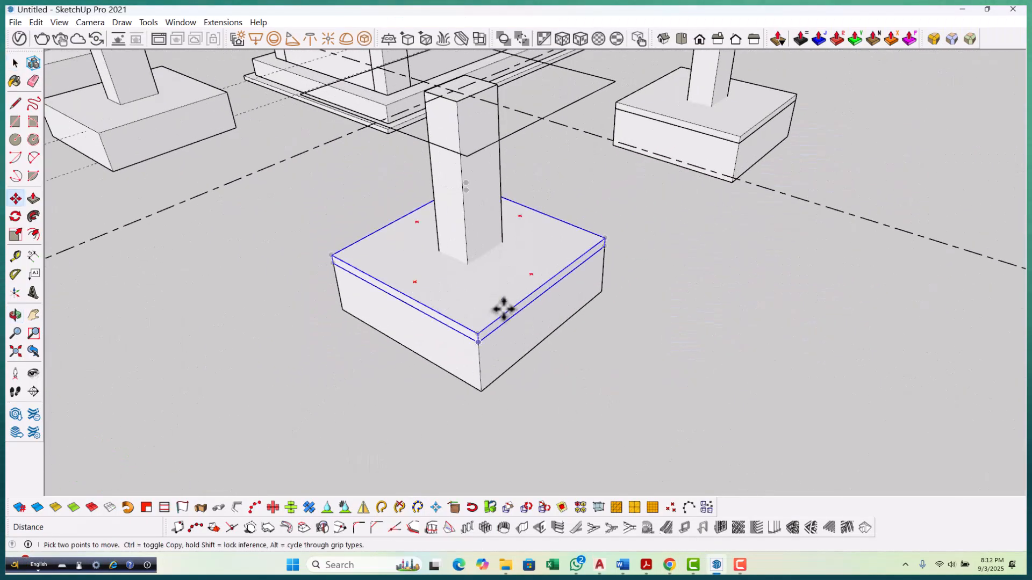
scroll(502, 306, "up", 2)
scroll(447, 341, "down", 3)
middle_click_drag(446, 341, 479, 336)
scroll(479, 336, "up", 3)
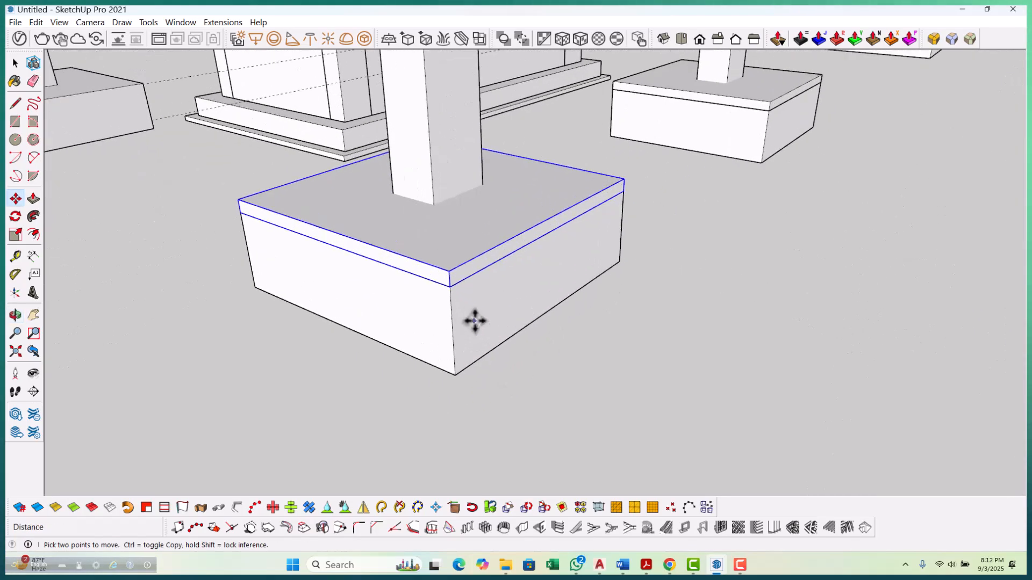
scroll(451, 284, "up", 1)
left_click(448, 285)
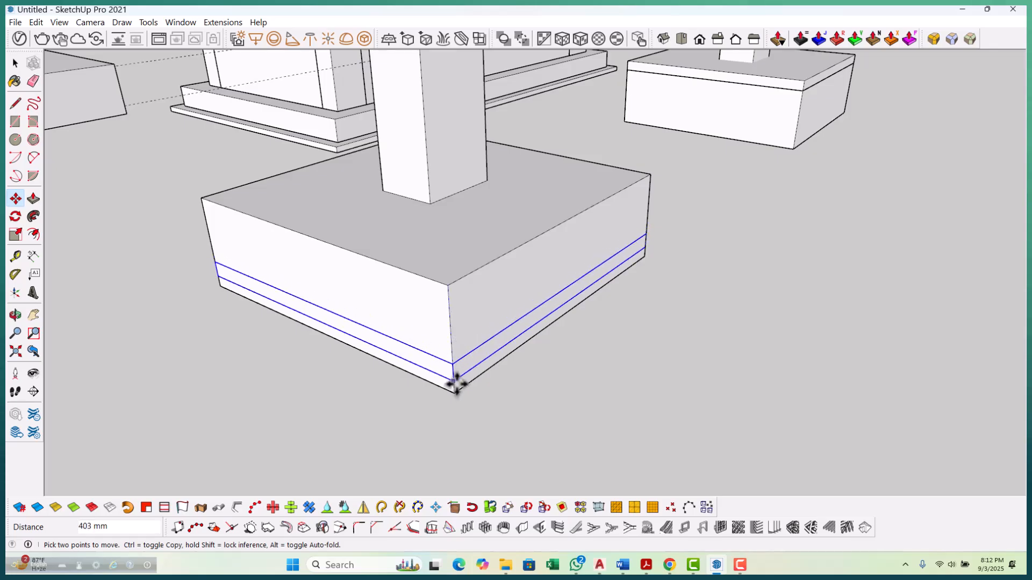
left_click(454, 392)
scroll(335, 419, "down", 6)
Lower the grouped layer of the next footing, beside the large walled pit, to that footing's bottom corner.
key("space")
scroll(476, 322, "up", 6)
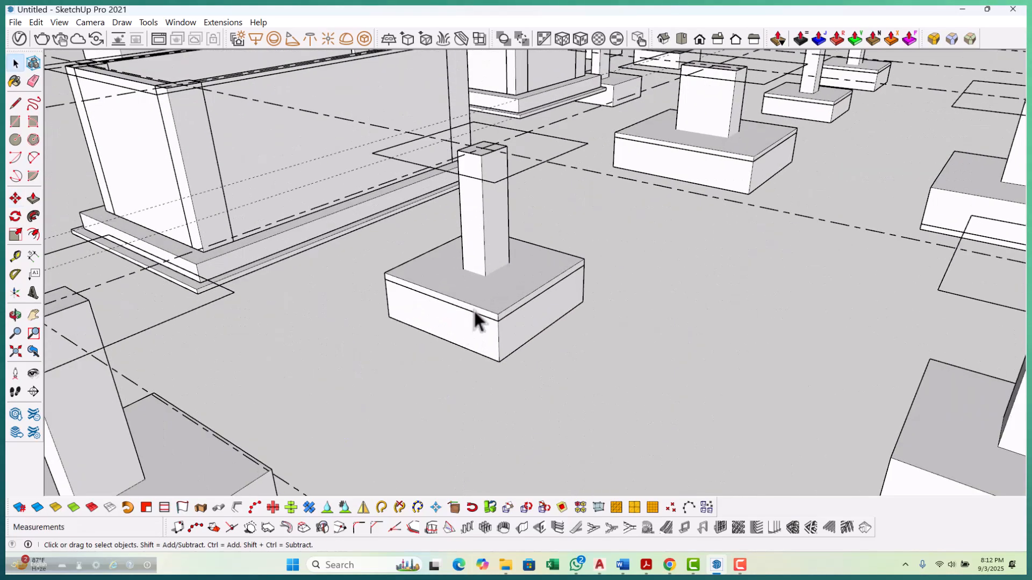
triple_click(497, 304)
key("m")
scroll(496, 304, "up", 2)
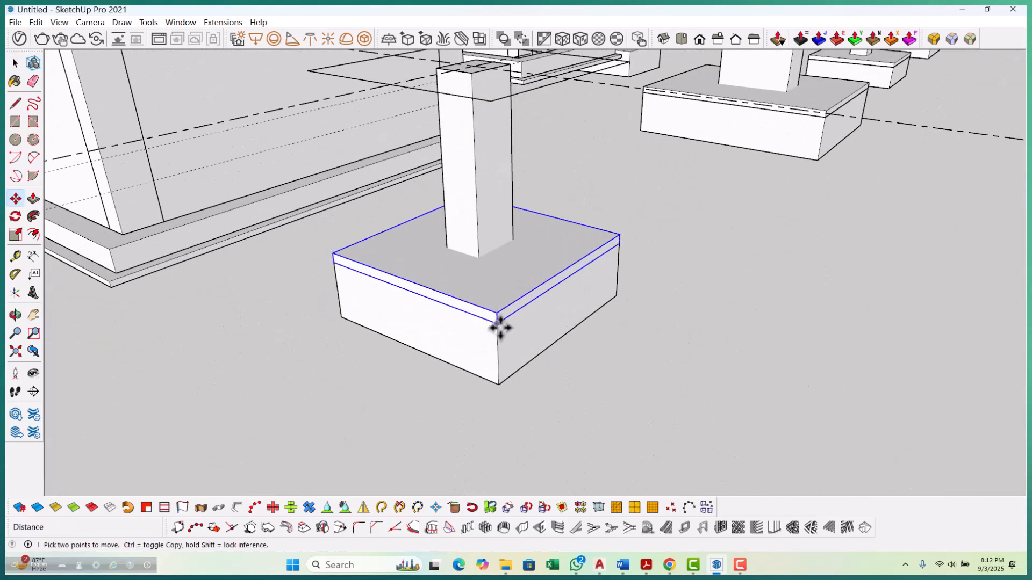
left_click(498, 322)
scroll(507, 293, "down", 6)
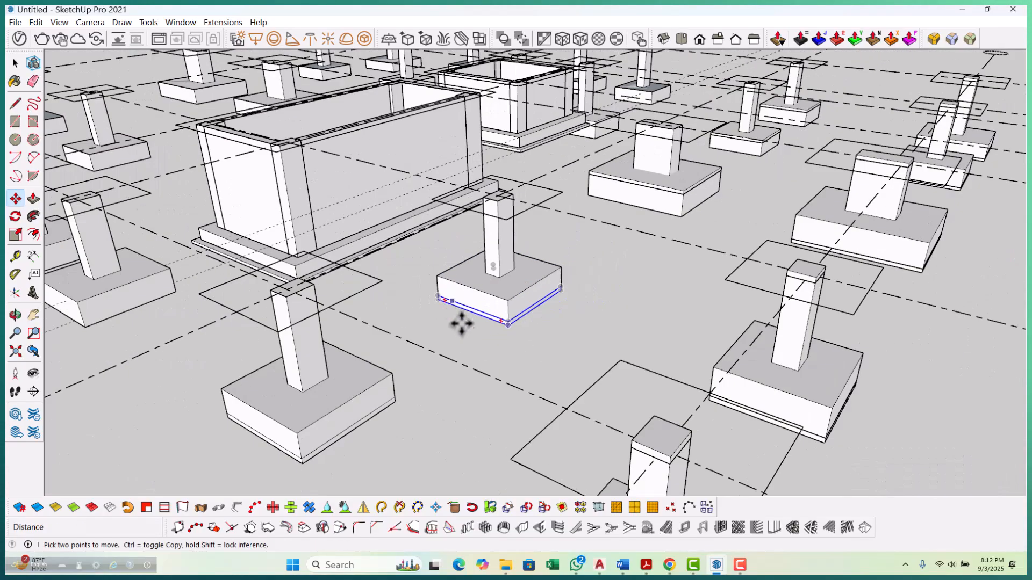
Move the wide-column footing's grouped layer down onto its bottom corner.
scroll(634, 201, "up", 5)
key("space")
scroll(601, 252, "up", 2)
triple_click(599, 258)
key("m")
scroll(569, 320, "up", 3)
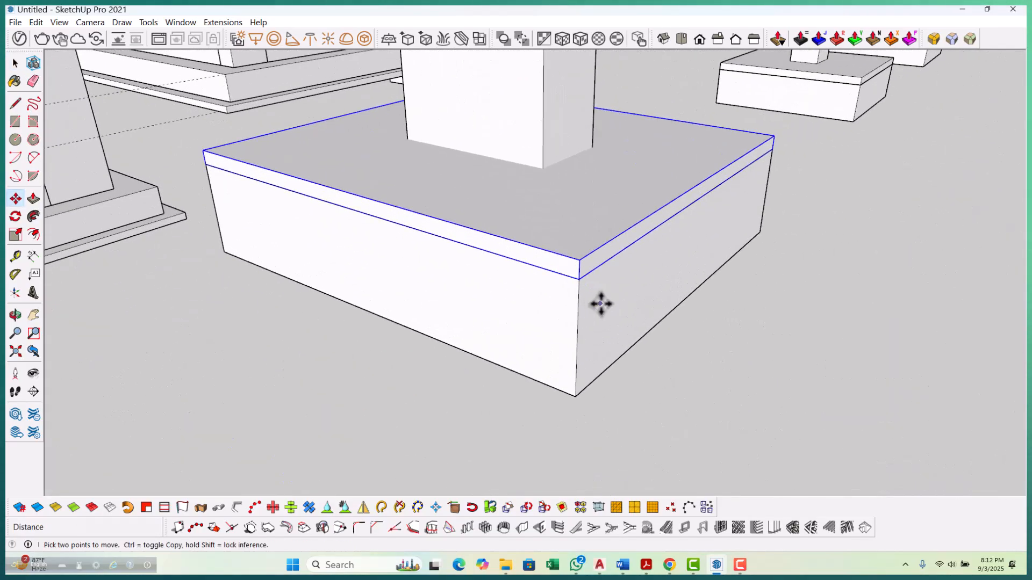
left_click(578, 279)
left_click(577, 395)
scroll(353, 436, "down", 3)
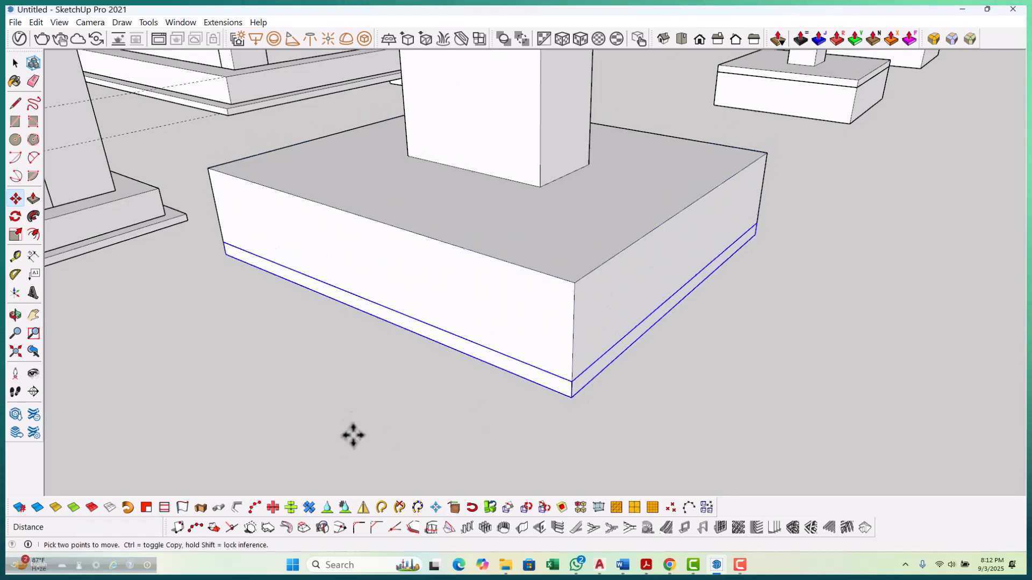
Move the grouped layer of the slender-column footing beyond the wide-column one down to its bottom corner.
key("space")
scroll(429, 411, "down", 4)
scroll(692, 288, "down", 4)
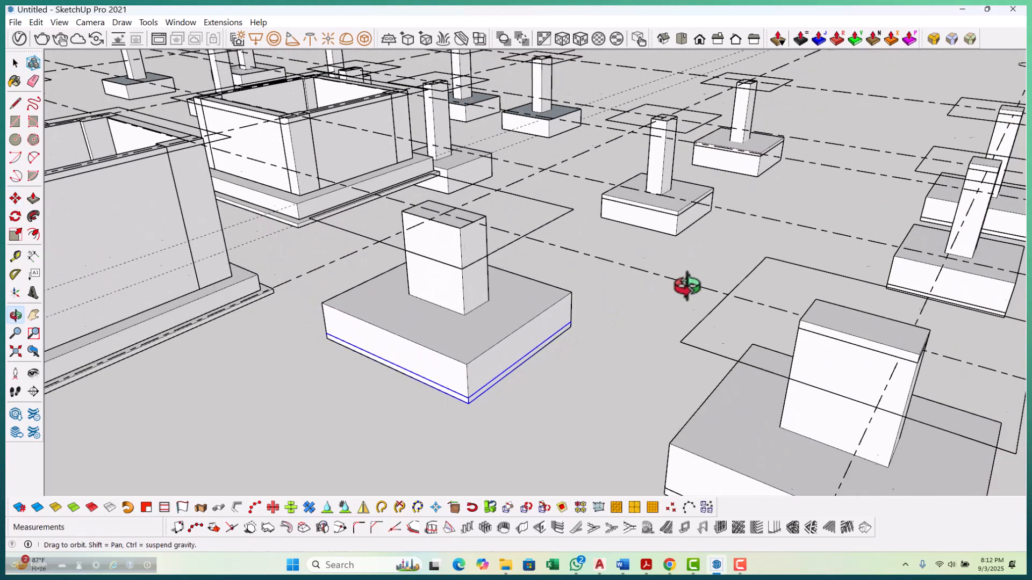
scroll(684, 243, "up", 6)
left_click(673, 241)
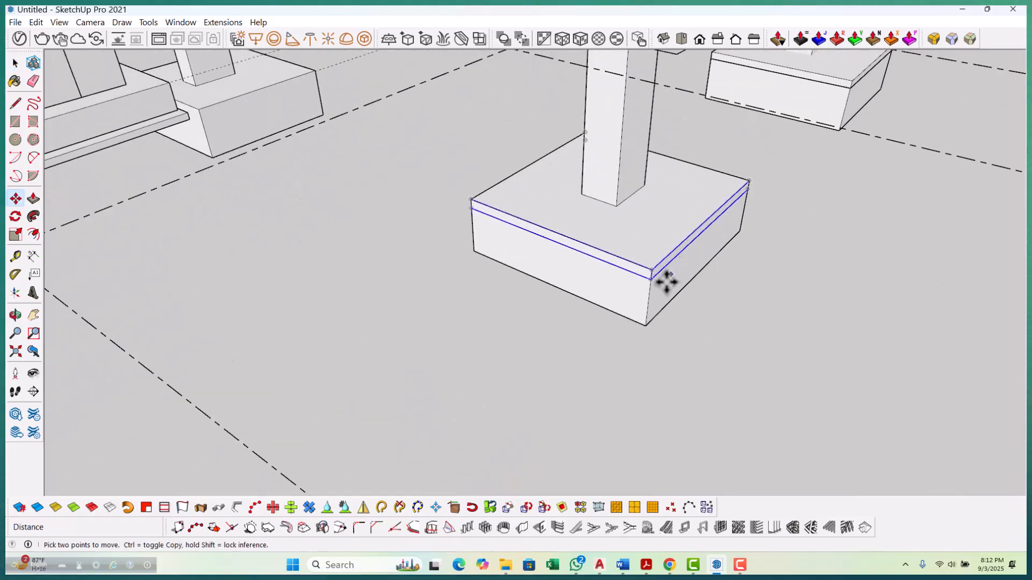
scroll(666, 282, "up", 2)
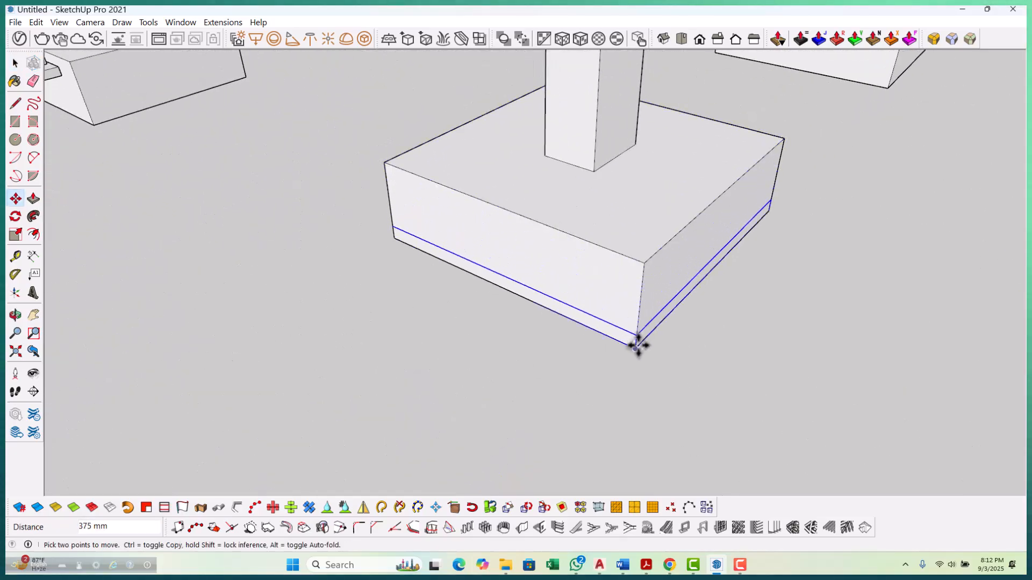
scroll(453, 369, "down", 6)
Lower the grouped layer of the far slender-column footing in the row to its bottom corner.
key("space")
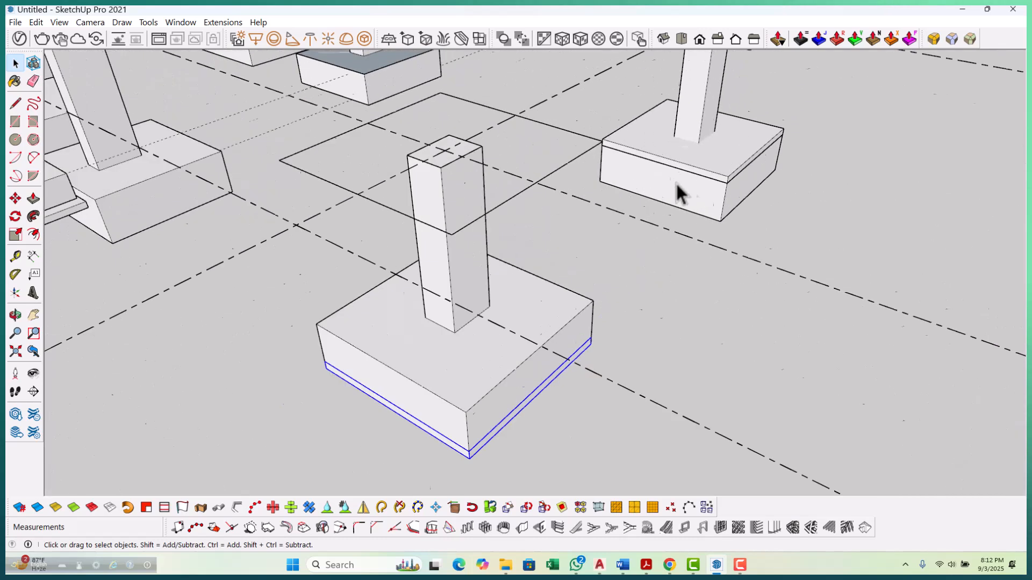
scroll(679, 192, "up", 3)
scroll(702, 166, "up", 2)
left_click(702, 166)
scroll(702, 166, "up", 2)
key("m")
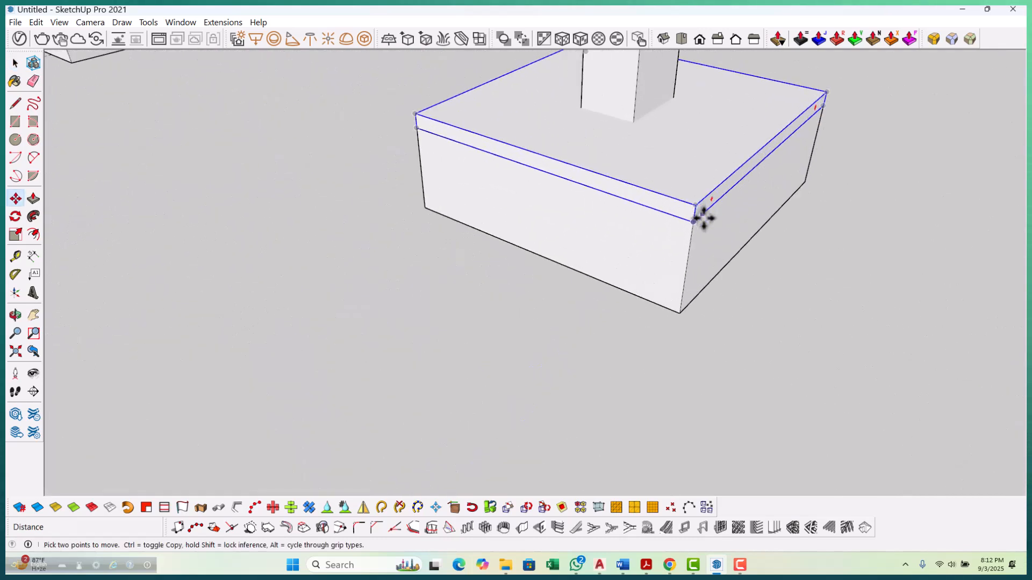
left_click(689, 197)
scroll(688, 197, "down", 1)
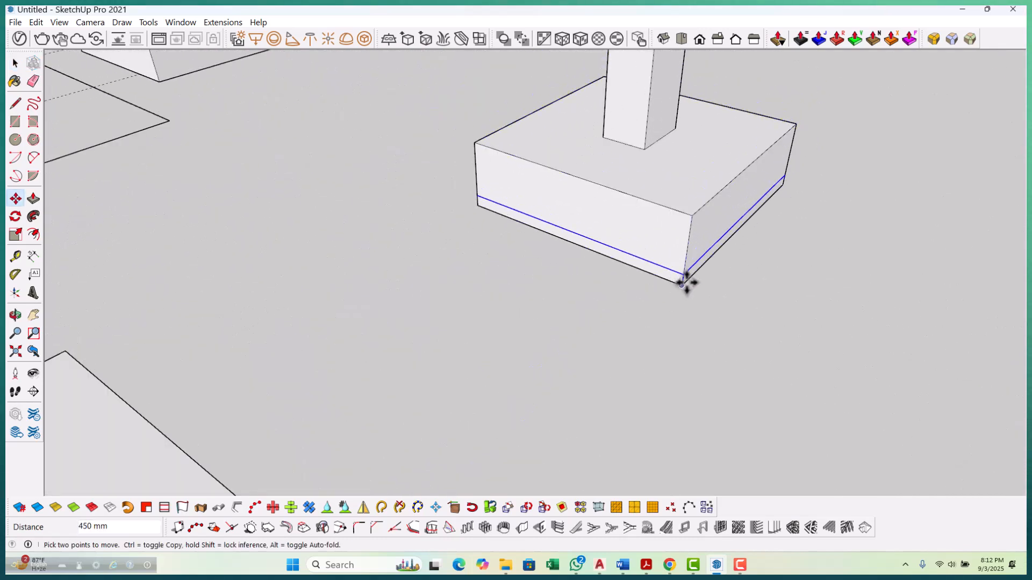
scroll(557, 302, "down", 5)
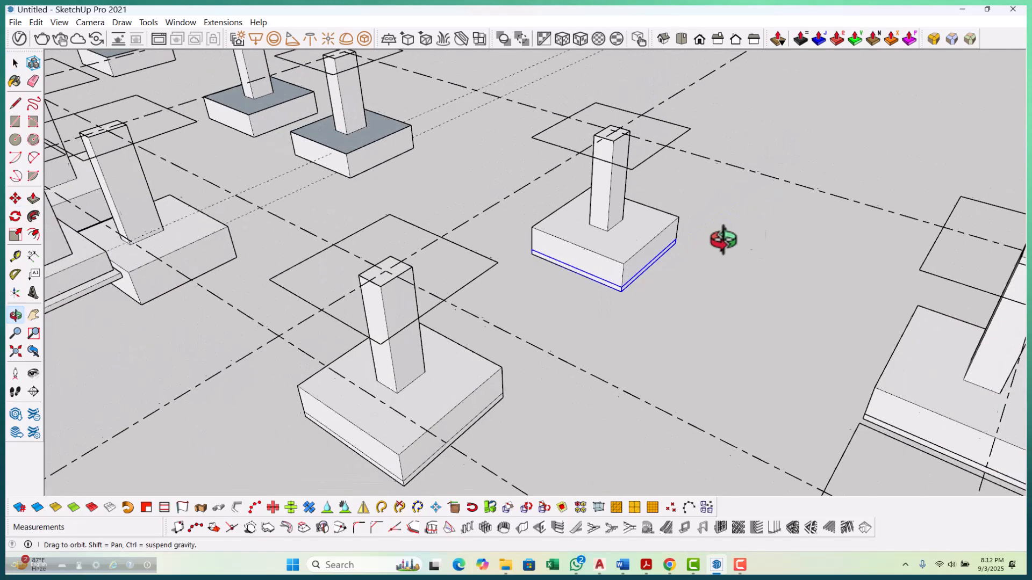
Raise the end slender-column footing with its column from its bottom corner to the top of its thin base layer.
scroll(440, 249, "up", 5)
scroll(493, 263, "up", 3)
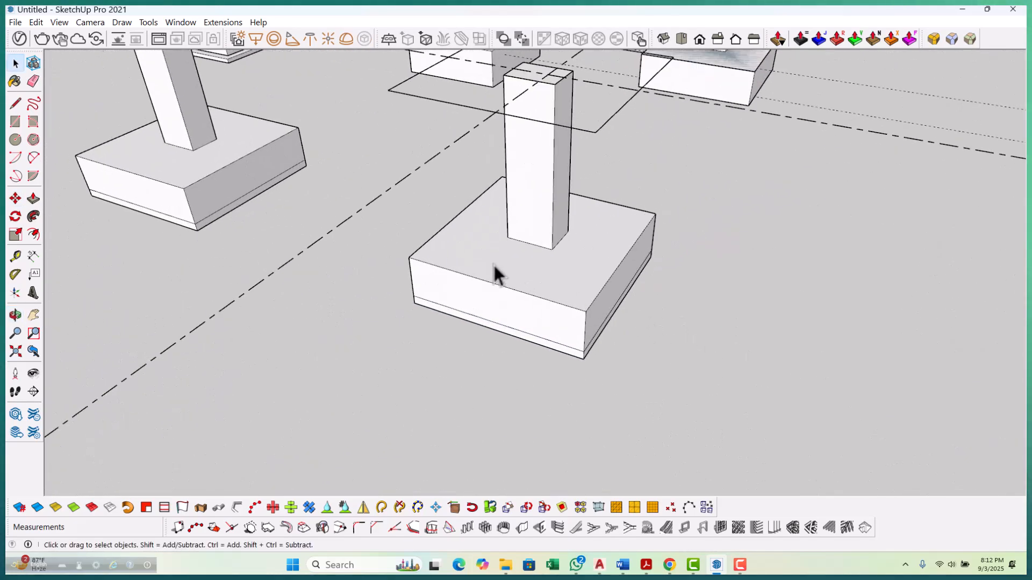
scroll(515, 268, "down", 4)
mouse_move(539, 254)
middle_mouse_down()
mouse_move(530, 301)
mouse_move(496, 201)
middle_mouse_up()
left_click_drag(486, 179, 675, 364)
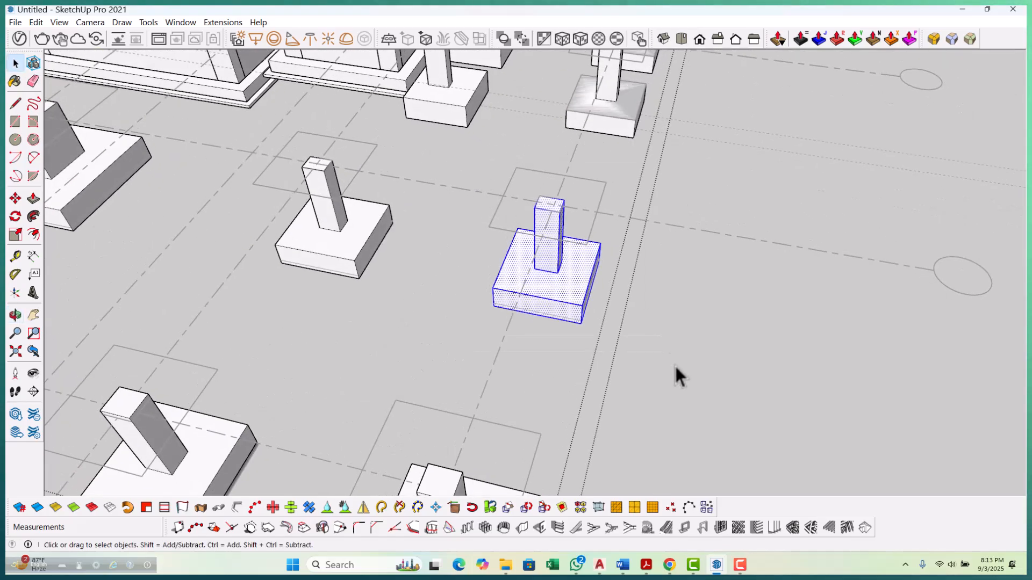
middle_click_drag(697, 360, 605, 316)
key("m")
scroll(540, 326, "up", 6)
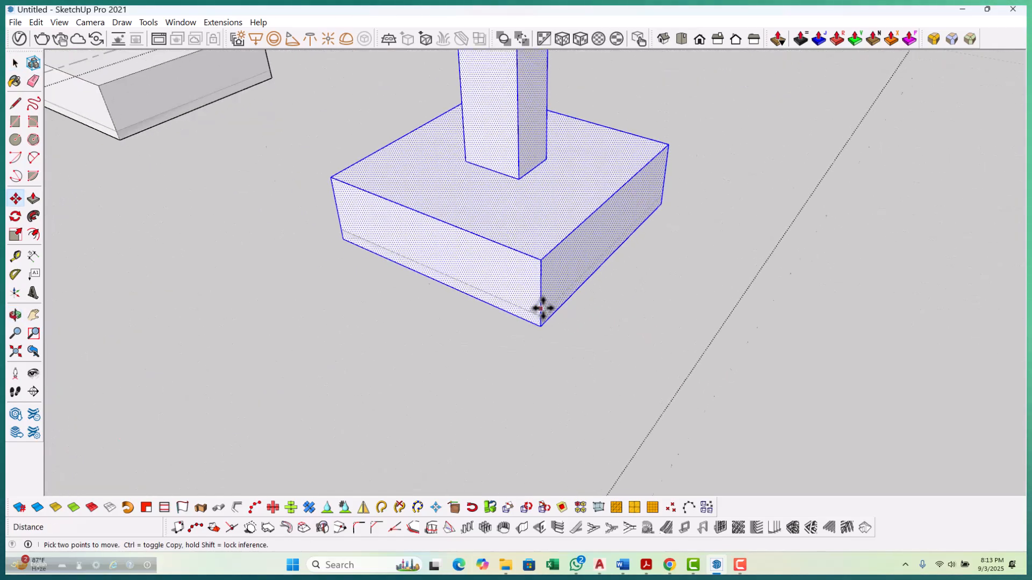
left_click(541, 339)
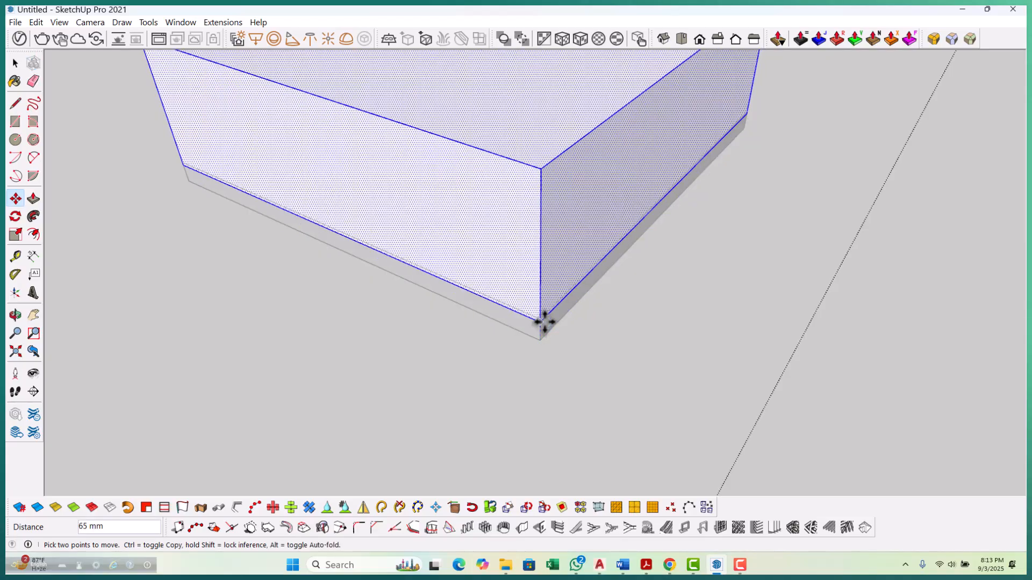
scroll(596, 325, "down", 10)
key("space")
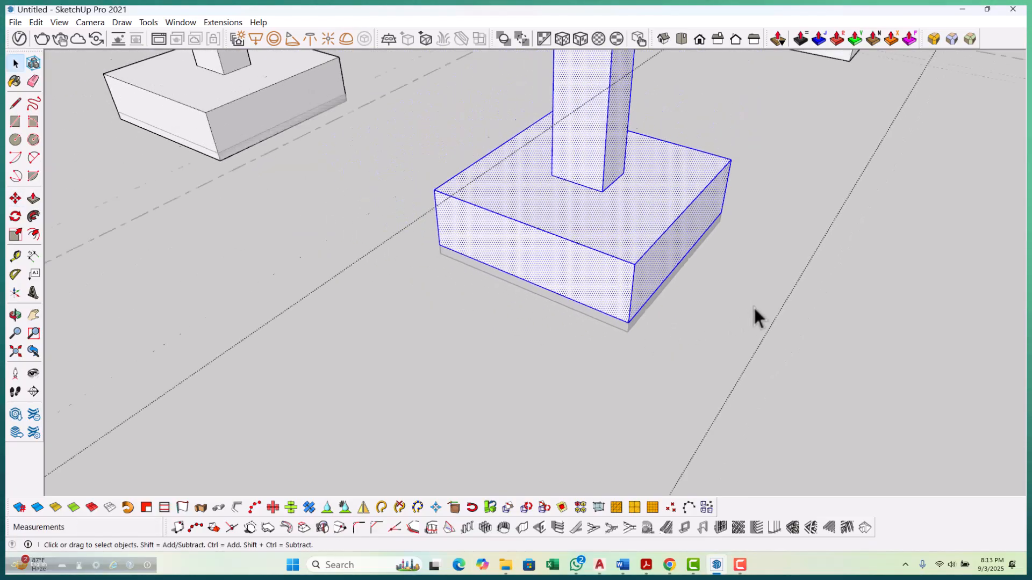
Lift the neighbouring slender-column footing and its column from their bottom corner onto the top corner of their base layer.
middle_click_drag(453, 228, 465, 189)
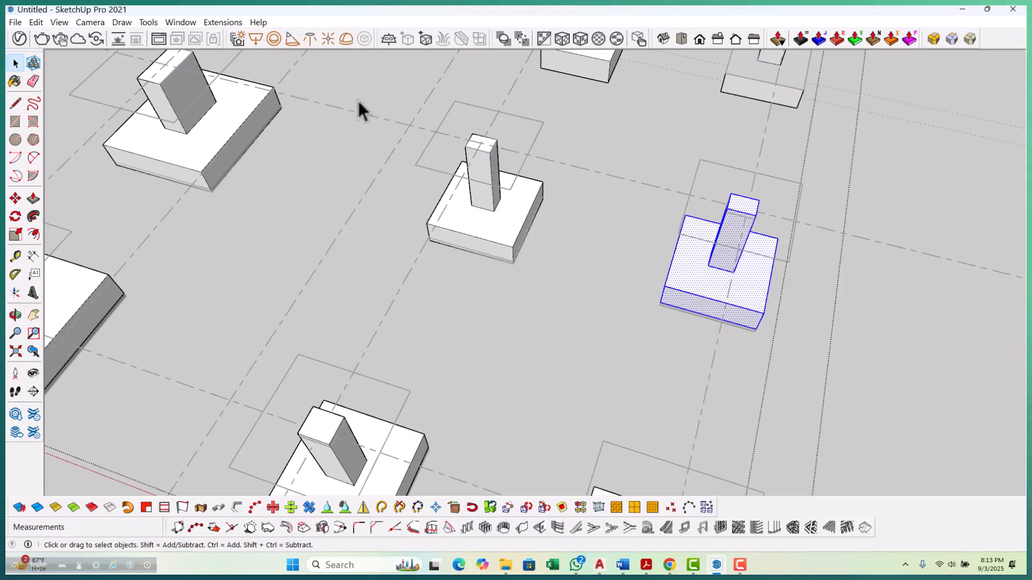
left_click_drag(575, 307, 577, 310)
middle_click_drag(644, 341, 511, 230)
scroll(513, 241, "up", 6)
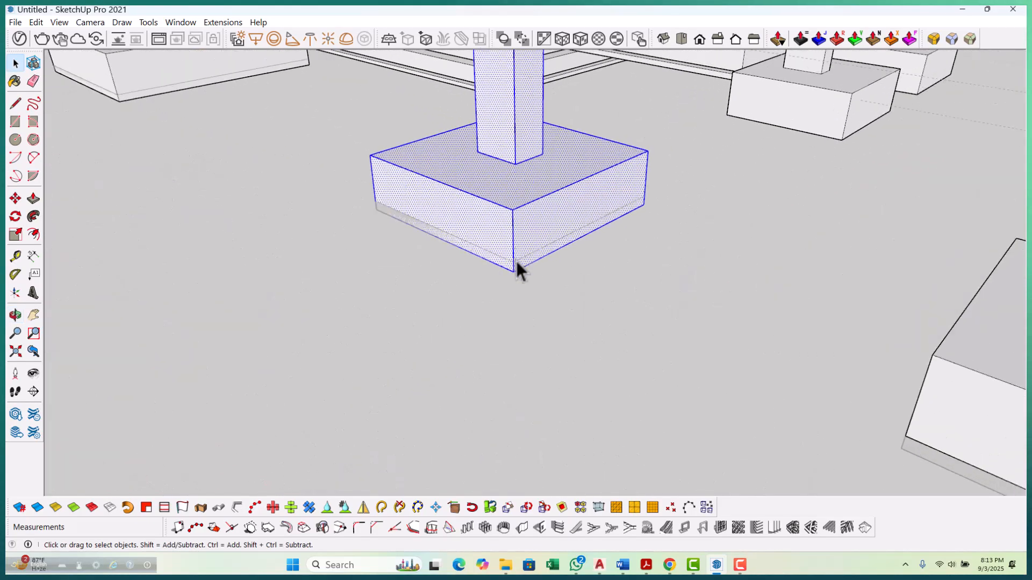
key("m")
scroll(505, 268, "up", 5)
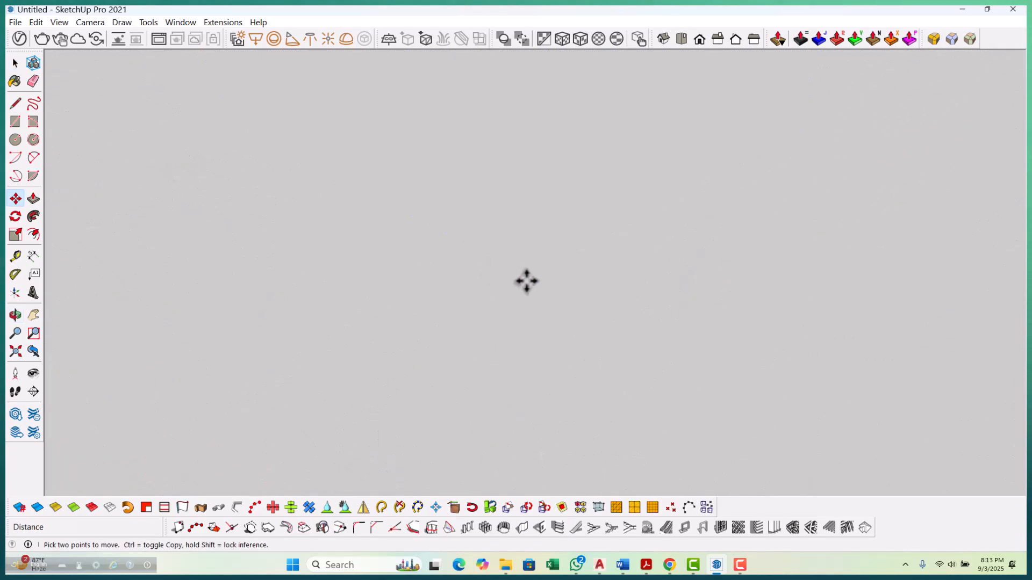
scroll(520, 317, "down", 2)
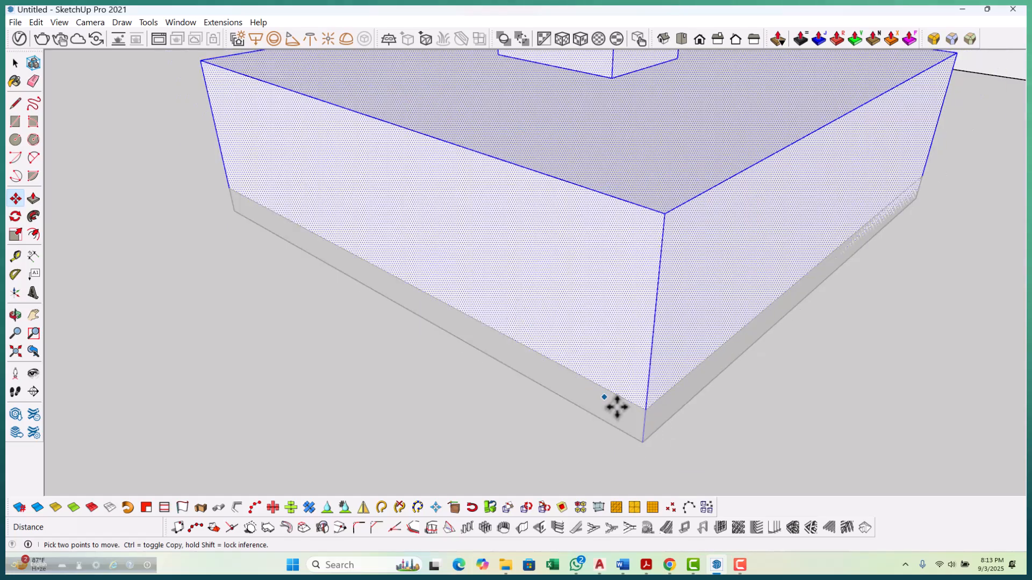
left_click(644, 441)
left_click(645, 410)
scroll(678, 377, "down", 6)
key("space")
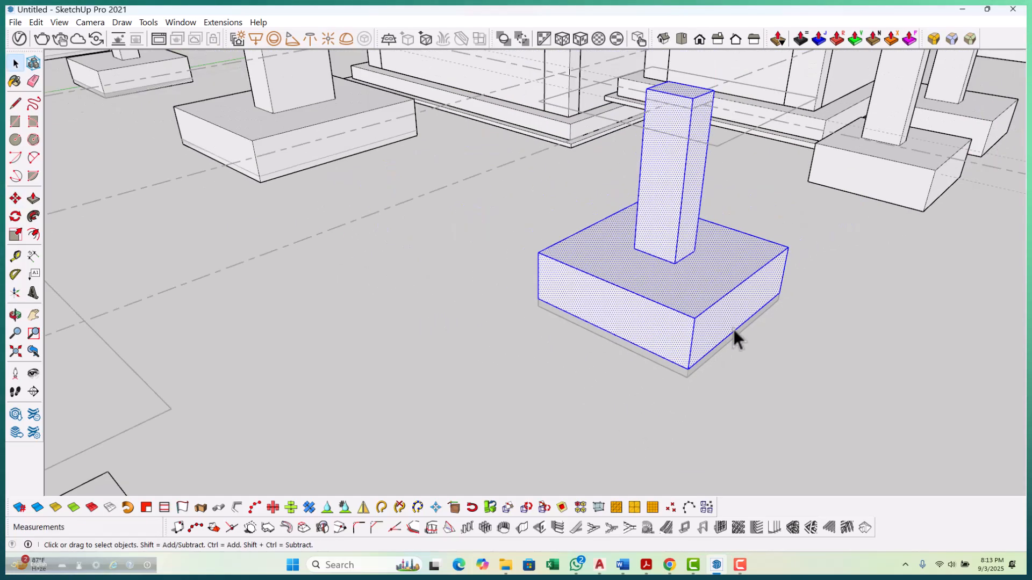
Move the wide-column footing nearer the large walled pit, including its column, up 75 mm onto its base layer.
scroll(733, 329, "down", 7)
middle_click_drag(618, 307, 561, 349)
scroll(552, 318, "up", 4)
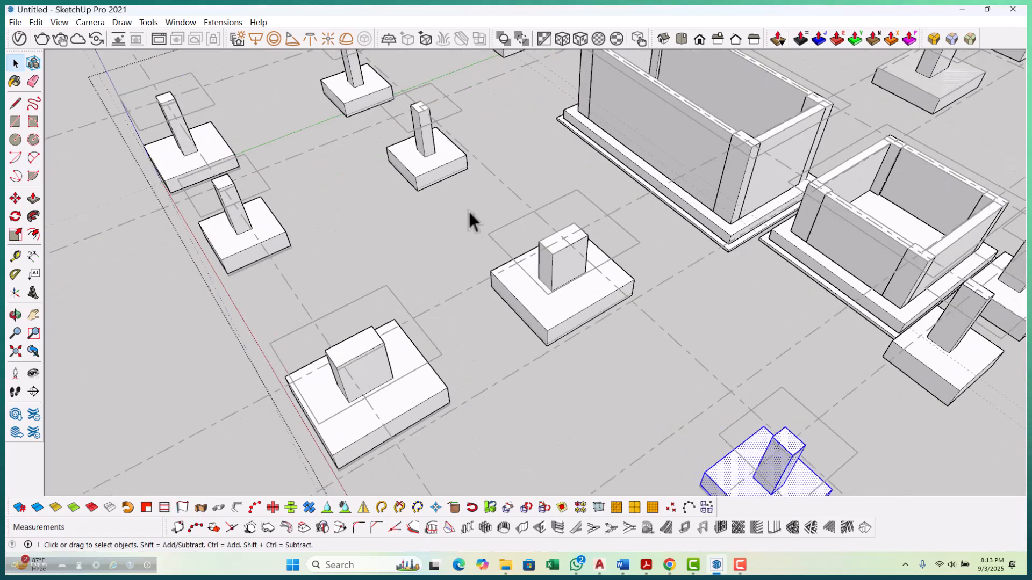
left_click_drag(662, 383, 662, 383)
scroll(686, 380, "down", 3)
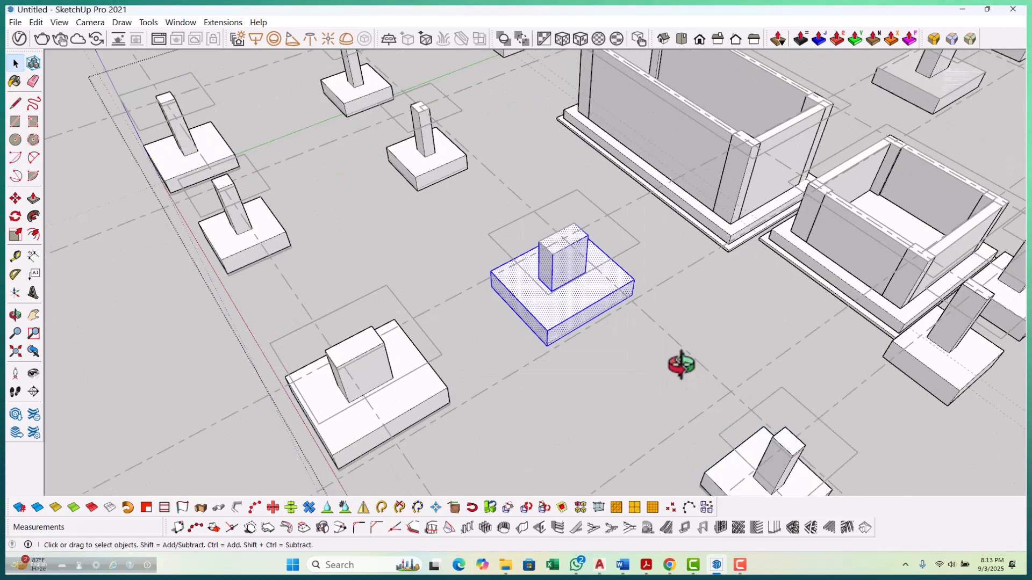
middle_click_drag(686, 380, 663, 283)
scroll(532, 311, "up", 6)
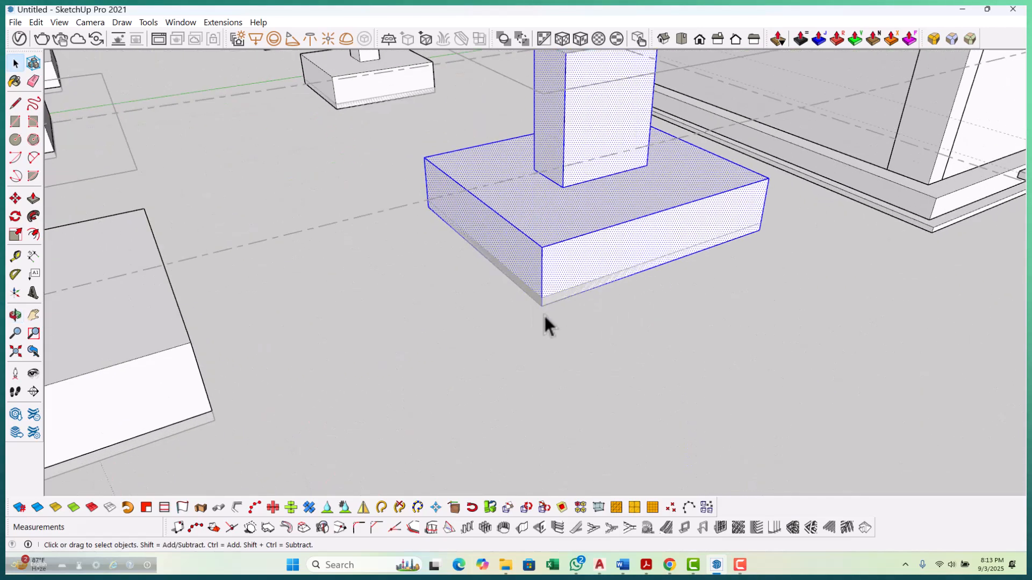
scroll(545, 317, "up", 3)
key("m")
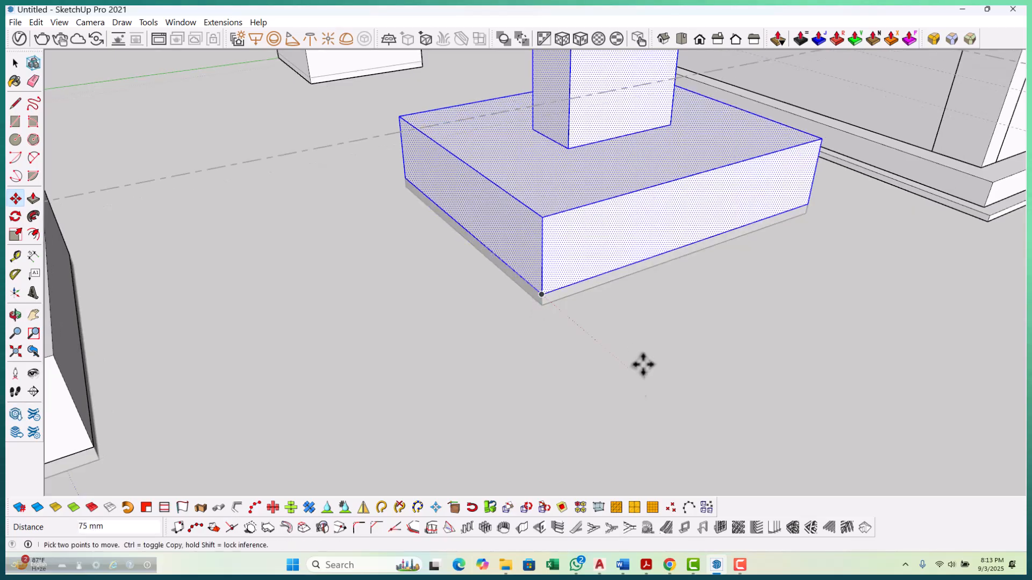
Raise the slender-column footing beyond the wide-column one, together with its column, 75 mm onto its base layer.
scroll(643, 365, "down", 5)
middle_click_drag(670, 385, 522, 226)
left_click_drag(619, 325, 621, 328)
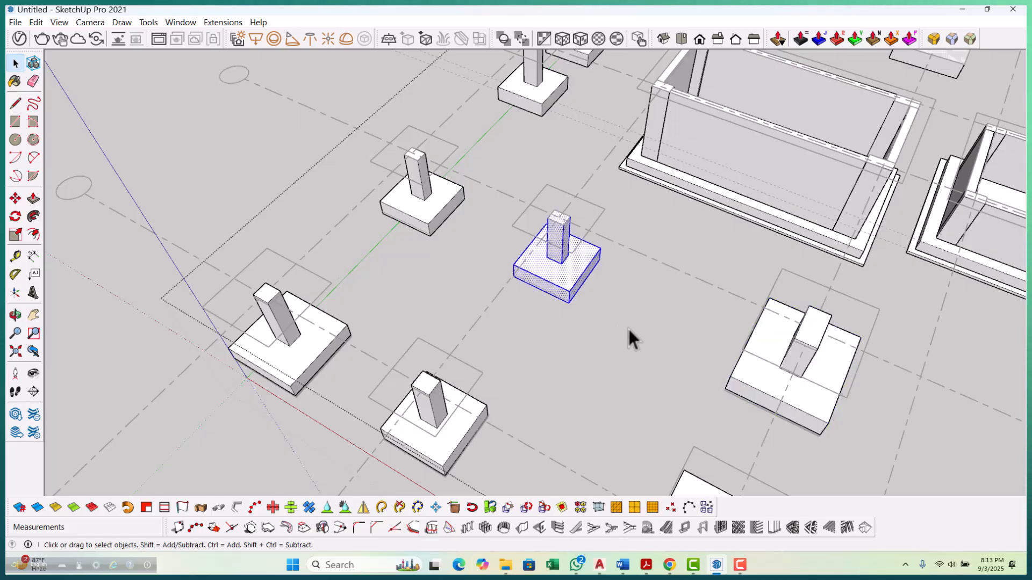
middle_click_drag(621, 328, 571, 266)
scroll(574, 279, "up", 5)
key("m")
scroll(575, 329, "up", 4)
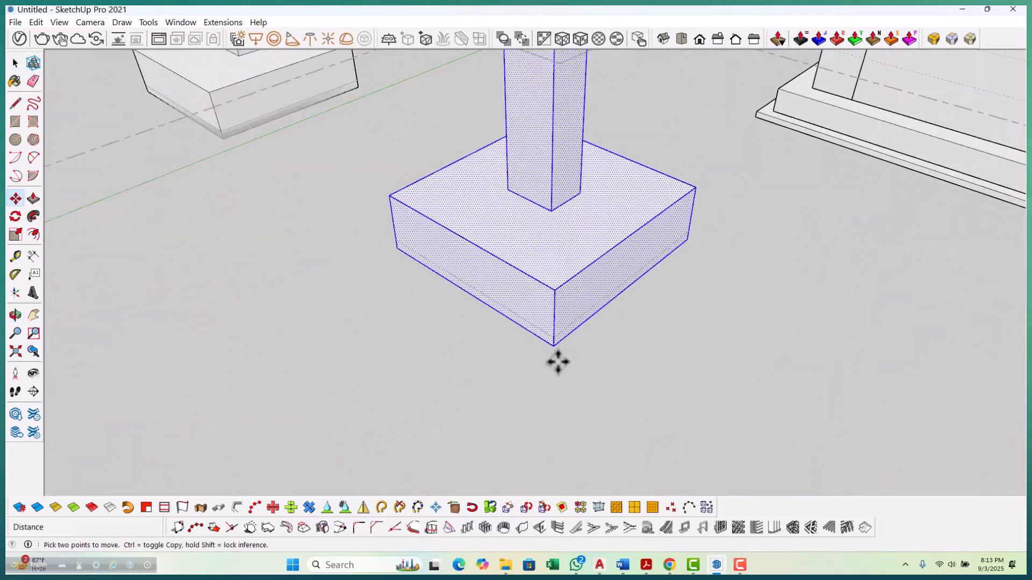
scroll(554, 342, "down", 8)
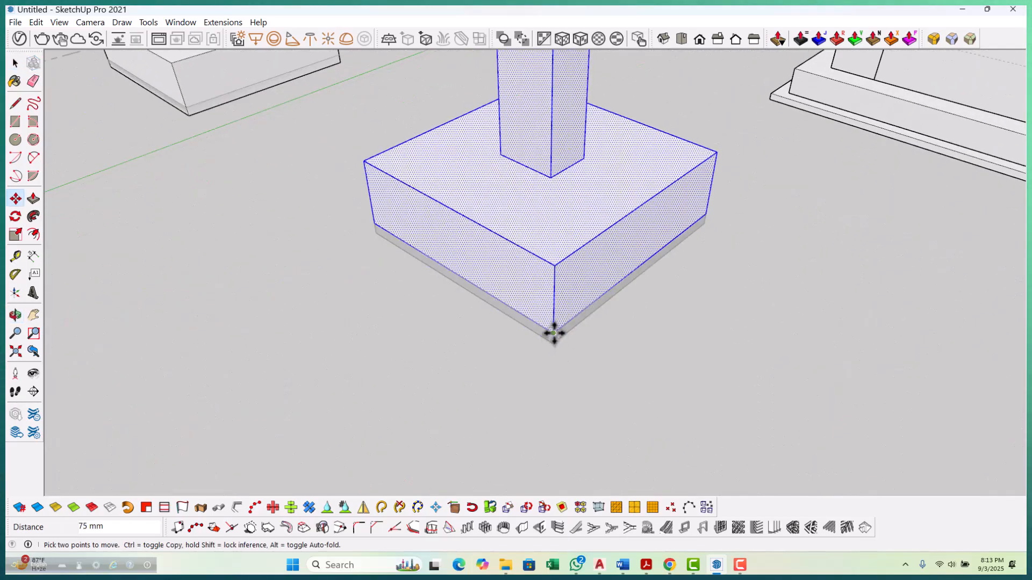
Move the slender-column footing on the green axis and its column up 75 mm onto their base layer.
middle_click_drag(483, 329, 535, 321)
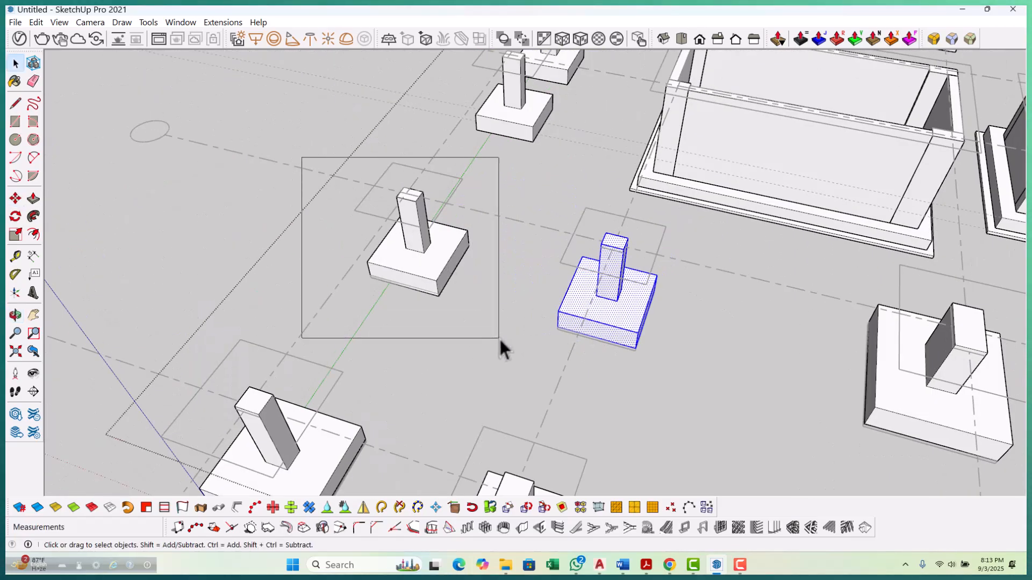
left_click_drag(499, 337, 498, 337)
scroll(481, 282, "up", 3)
key("m")
scroll(432, 306, "up", 2)
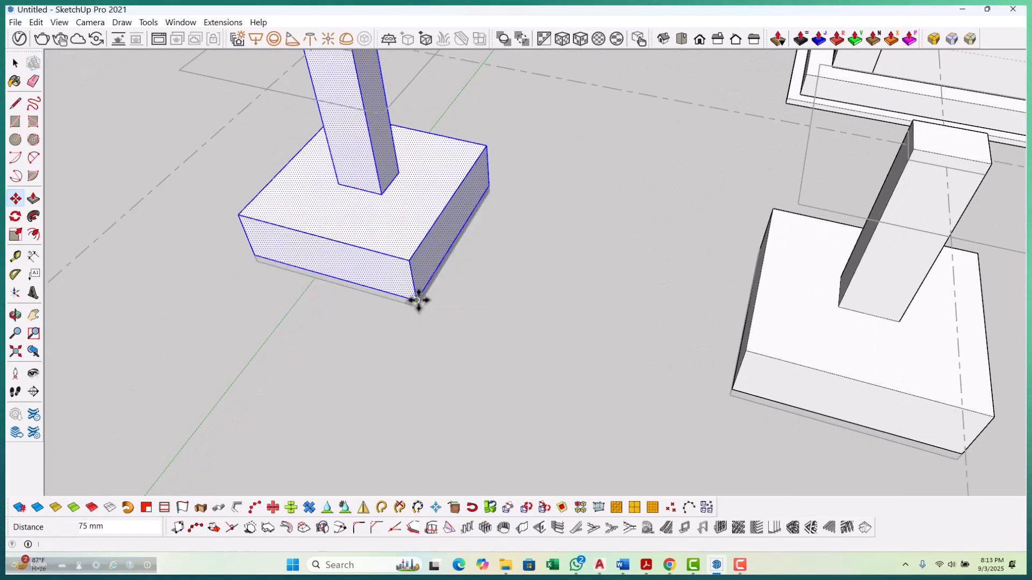
key("space")
Copy the base layer from the finished outer-row footing to the next footing beside the large walled pit, about 5390 mm away.
scroll(435, 303, "down", 10)
middle_click_drag(520, 366, 410, 340)
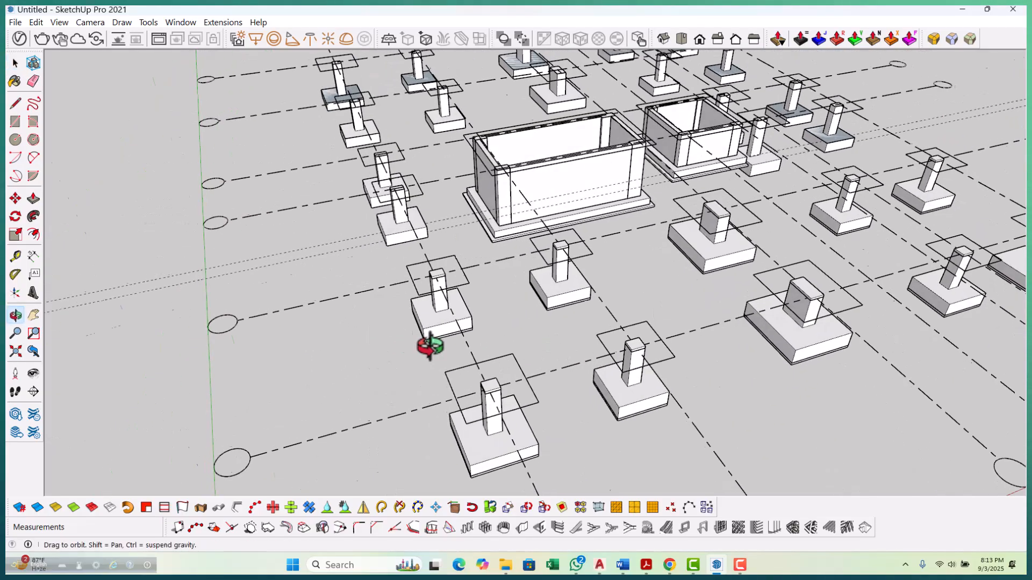
scroll(490, 357, "up", 8)
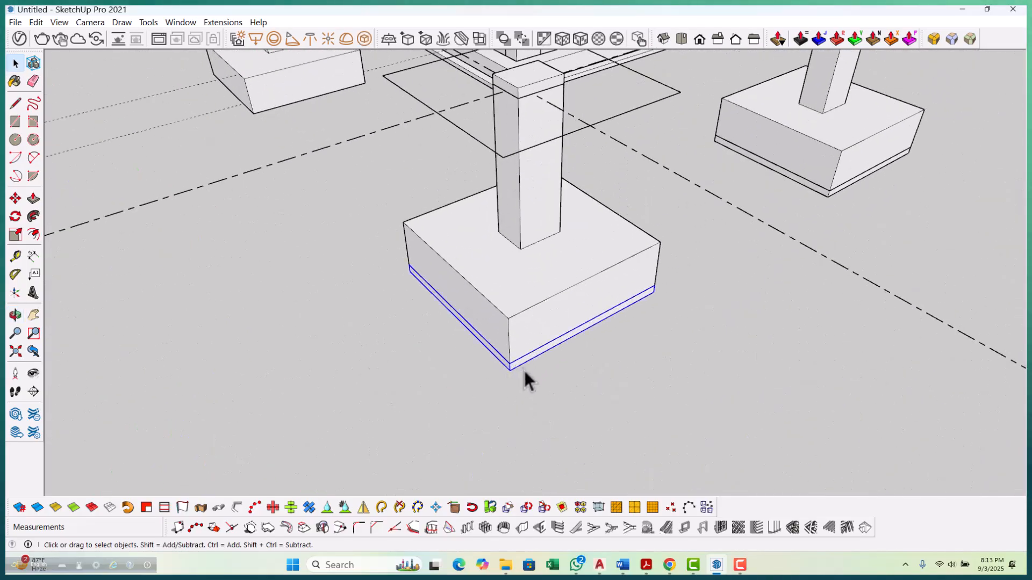
key("m")
left_click(501, 315)
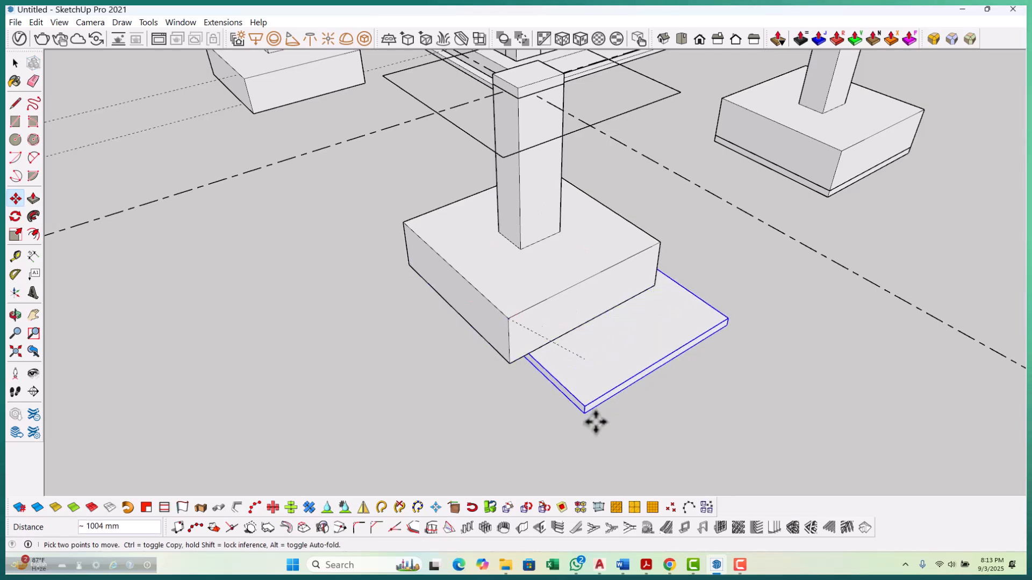
scroll(597, 381, "down", 5)
scroll(400, 253, "up", 5)
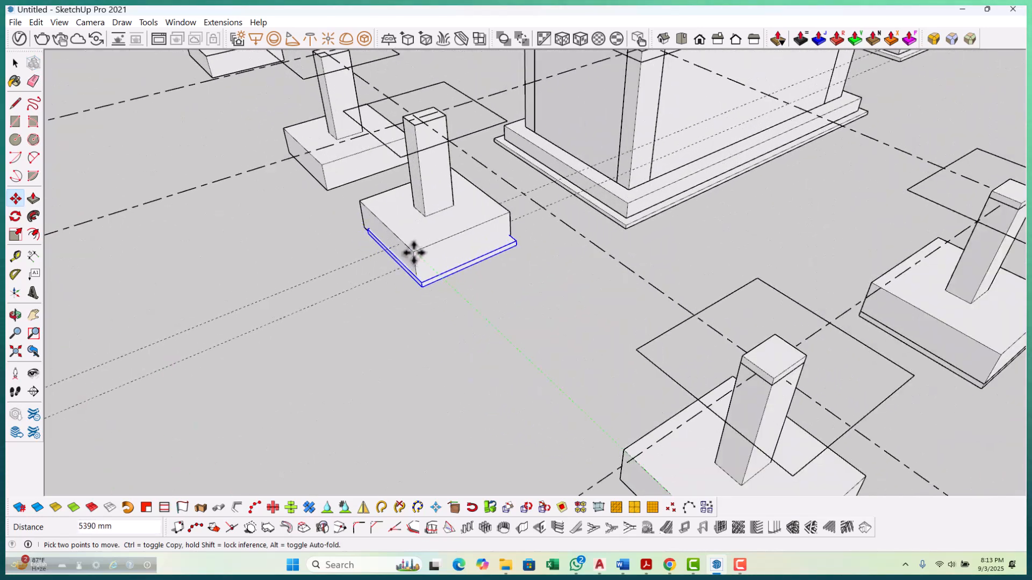
scroll(398, 266, "up", 3)
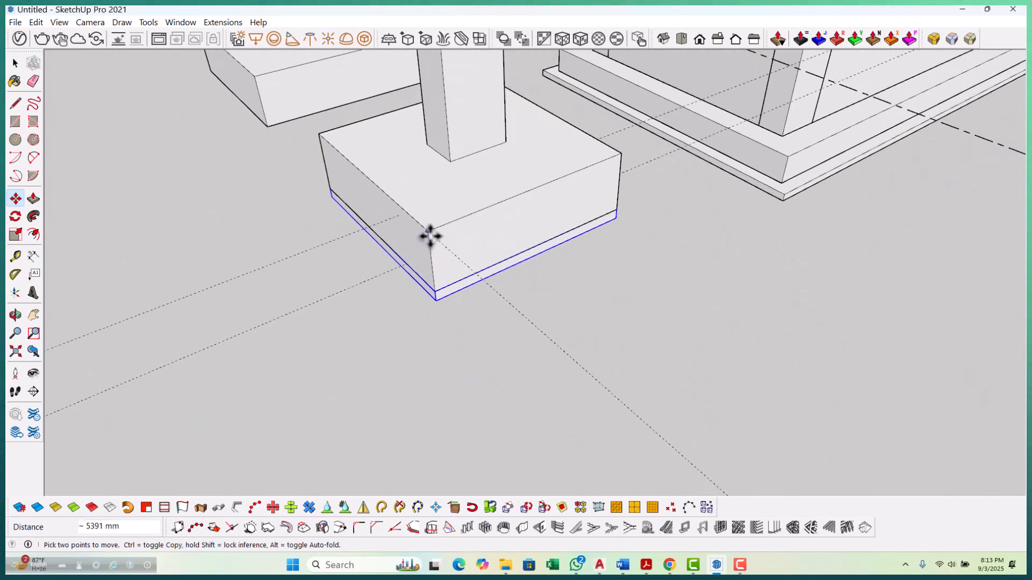
left_click(522, 365)
Copy the base layer to the adjacent footing 2750 mm away, and again to the following footing about 5390 mm farther along the row.
scroll(505, 352, "down", 2)
scroll(445, 274, "up", 2)
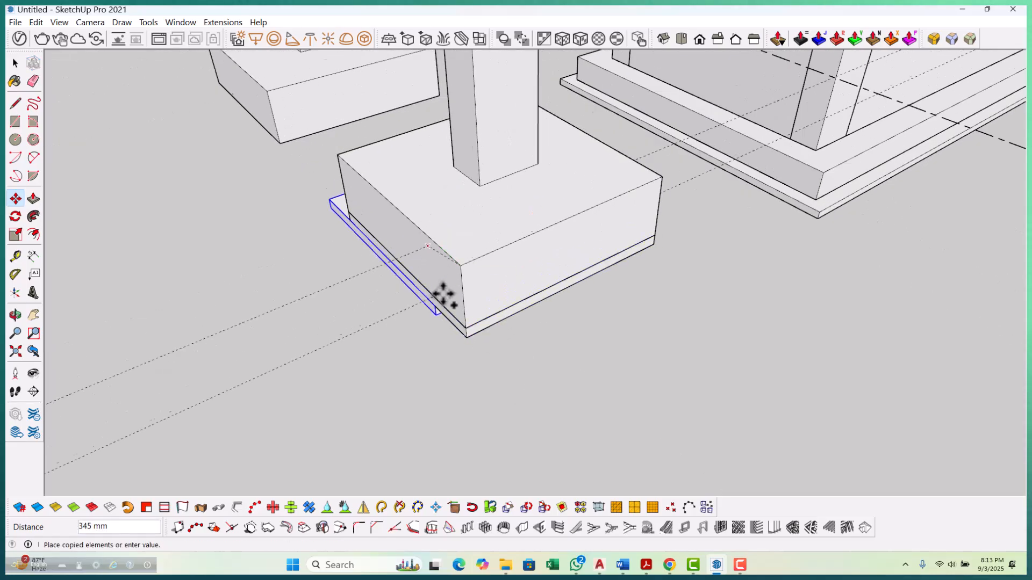
scroll(436, 277, "down", 4)
scroll(334, 203, "up", 4)
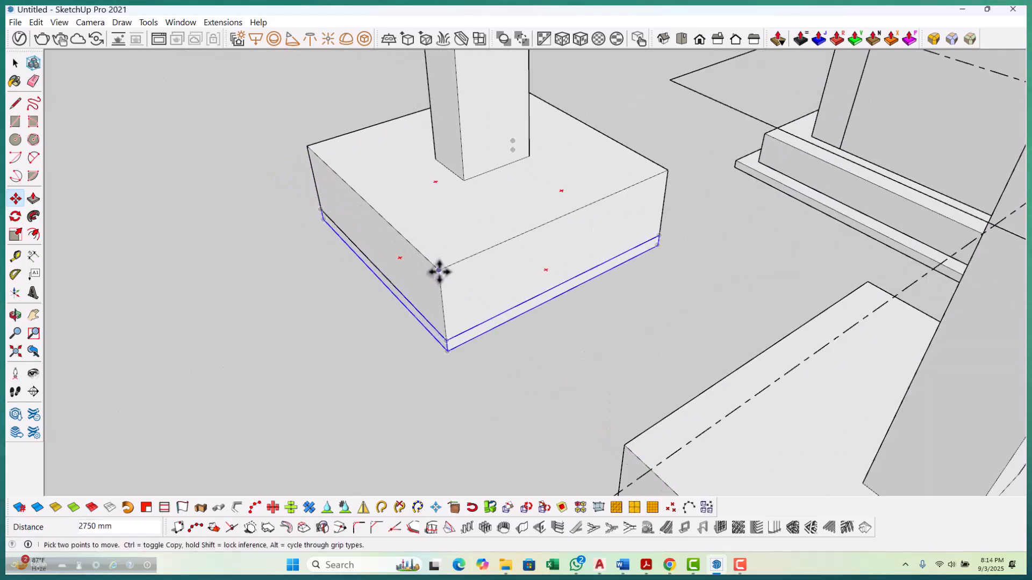
scroll(484, 349, "down", 6)
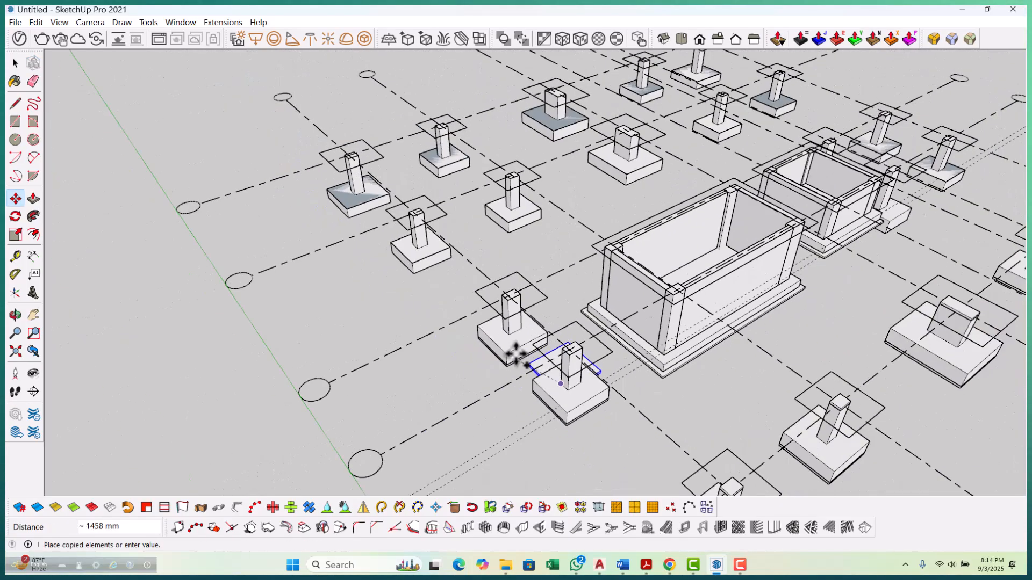
scroll(456, 301, "up", 2)
scroll(409, 263, "up", 5)
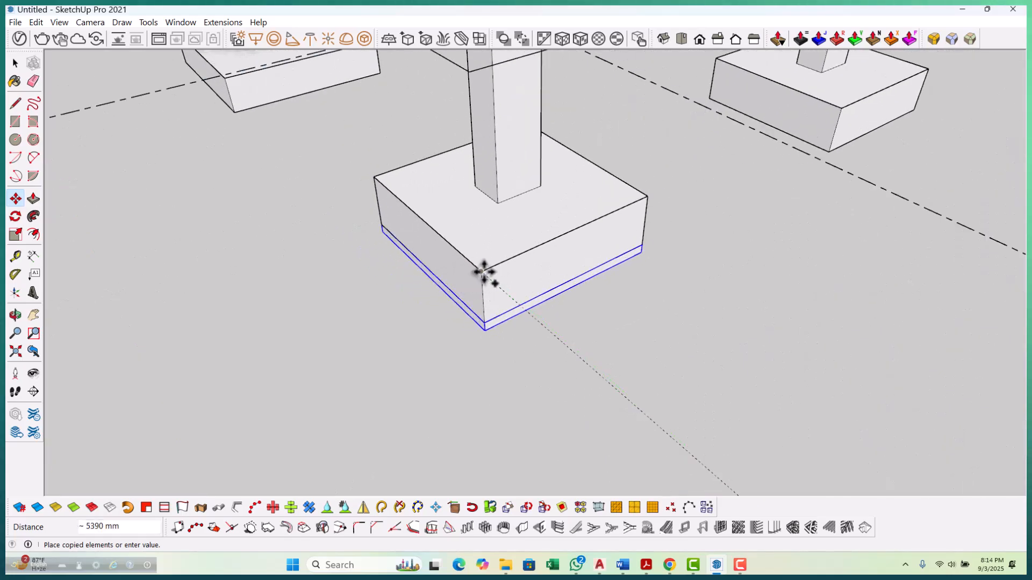
left_click(481, 272)
Copy the base layer to the slender-column footing in the adjacent row, and again to the one 4880 mm behind it.
scroll(511, 366, "down", 5)
scroll(368, 252, "up", 4)
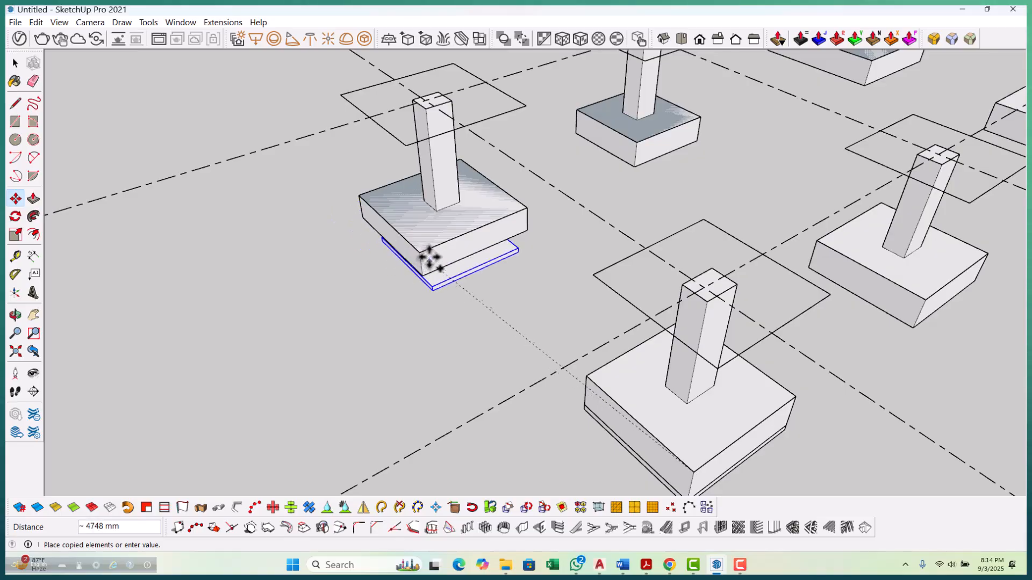
scroll(473, 295, "down", 5)
scroll(462, 266, "up", 6)
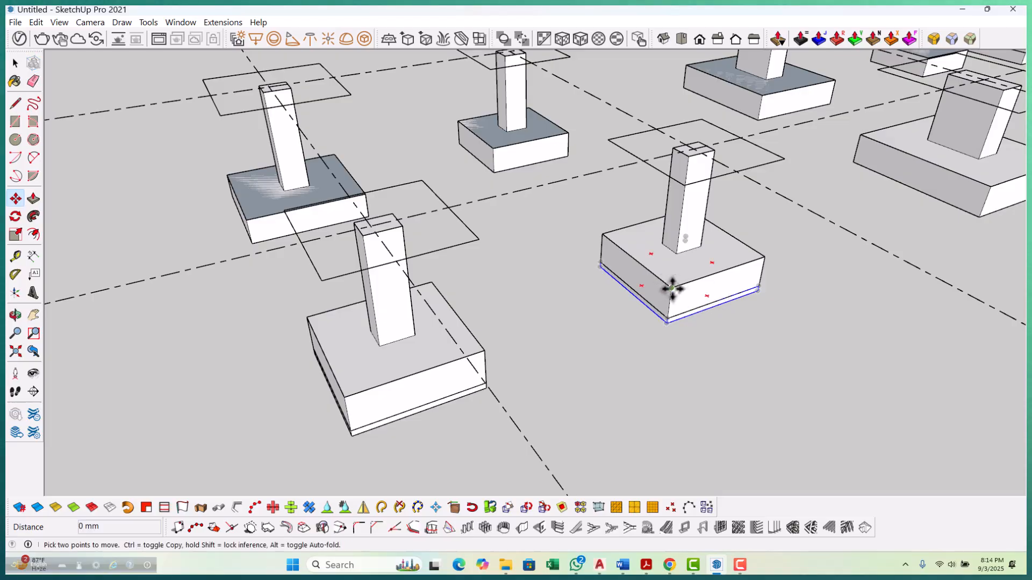
scroll(591, 354, "down", 5)
scroll(532, 210, "up", 6)
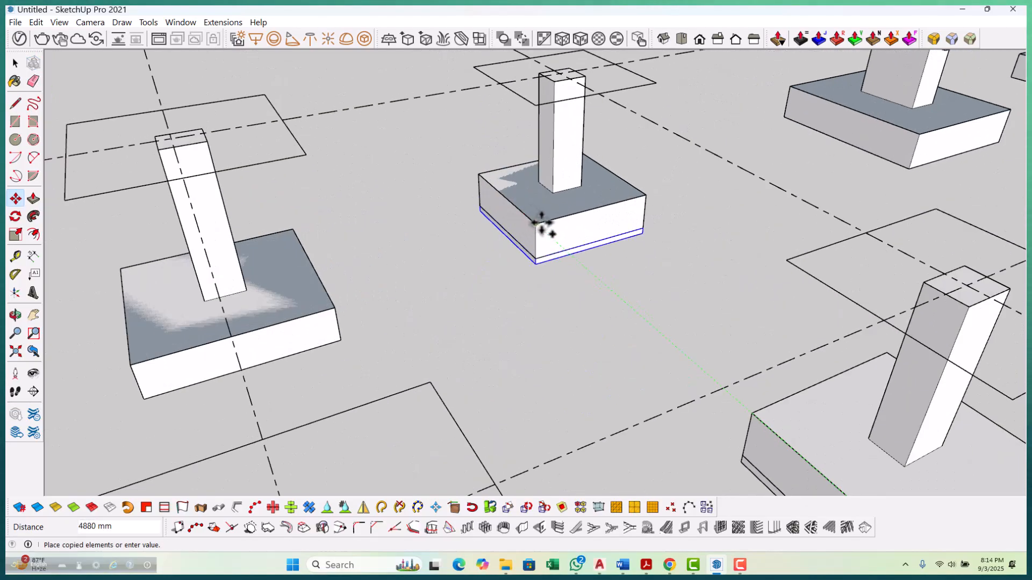
left_click(544, 223)
scroll(428, 291, "down", 5)
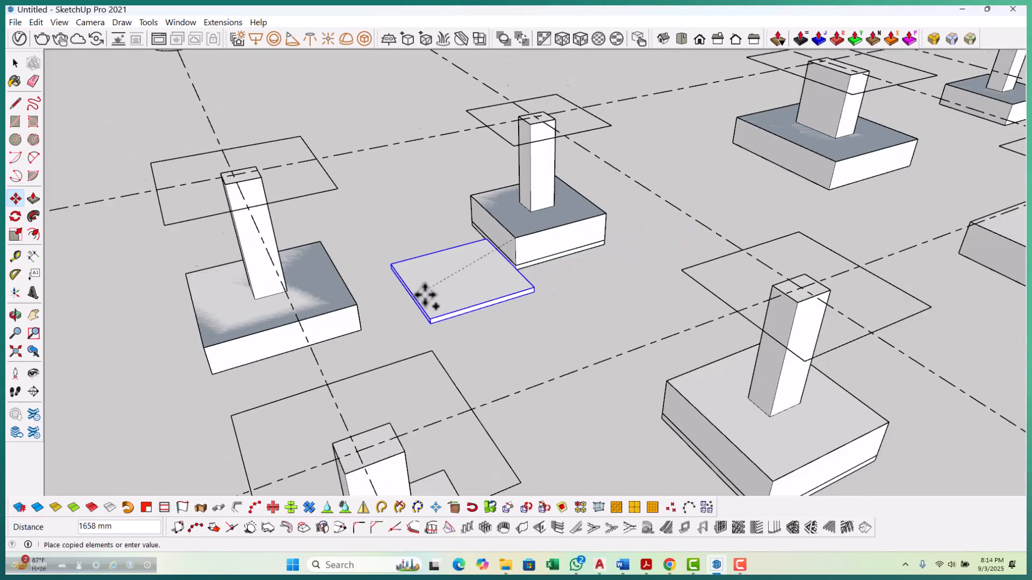
scroll(403, 315, "up", 6)
scroll(594, 422, "up", 2)
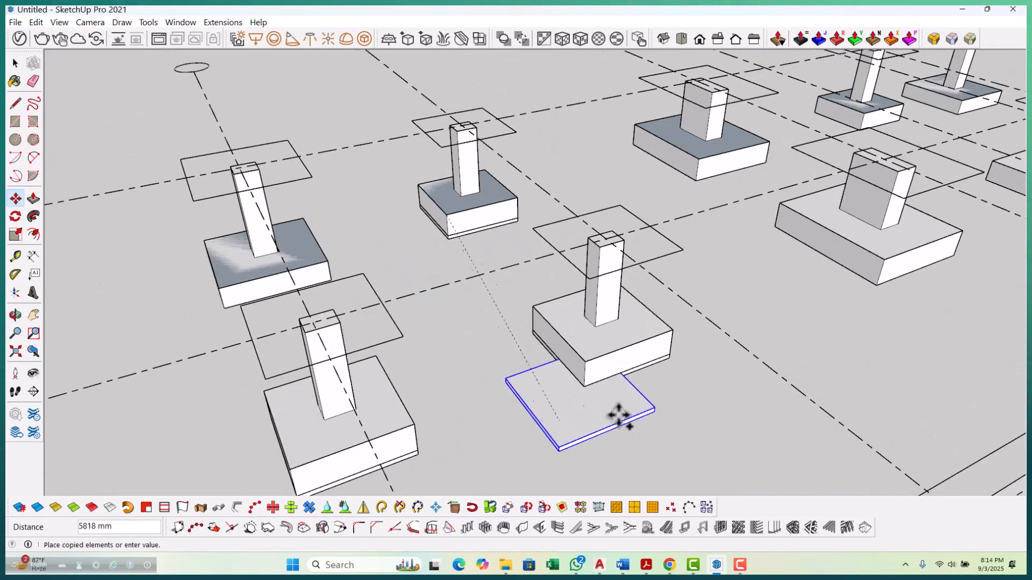
middle_click_drag(677, 350, 678, 307)
scroll(461, 226, "down", 4)
scroll(473, 267, "up", 2)
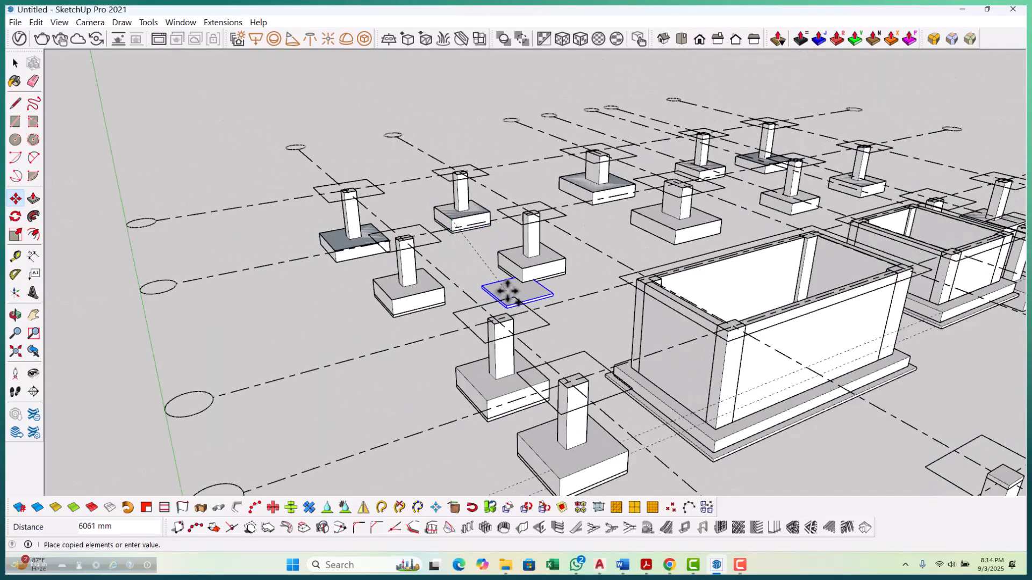
left_click(508, 291)
key("space")
Copy the base layer to the slender-column footing in the next row, nearest the large walled pit.
scroll(548, 264, "up", 3)
scroll(537, 278, "up", 1)
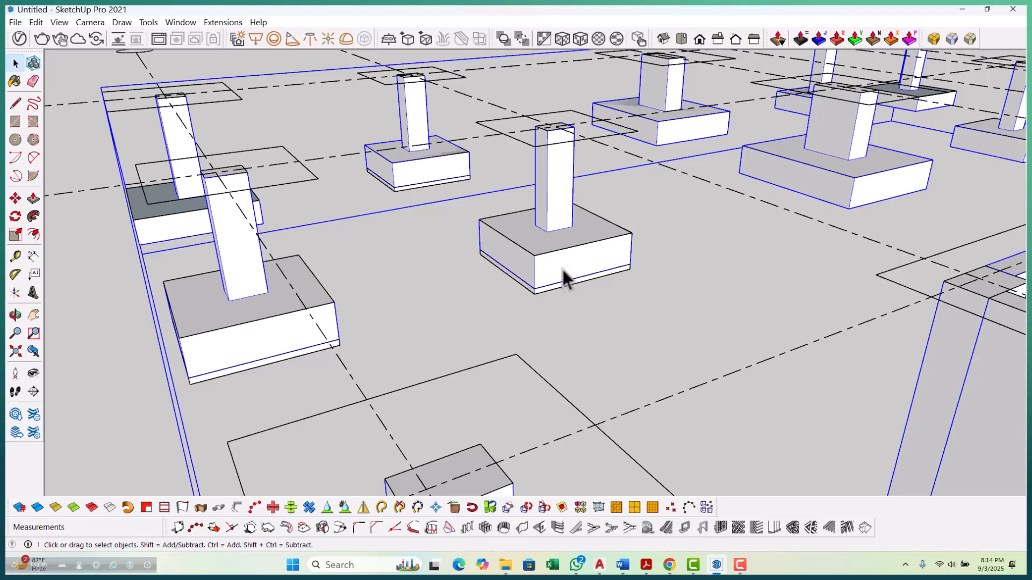
middle_click_drag(569, 276, 567, 254)
scroll(511, 247, "up", 5)
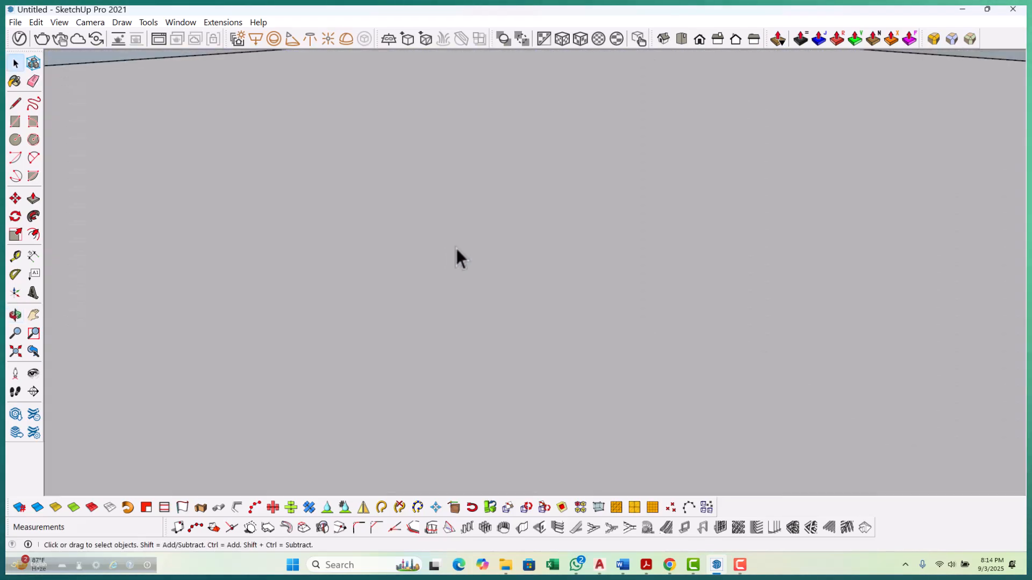
scroll(455, 266, "down", 8)
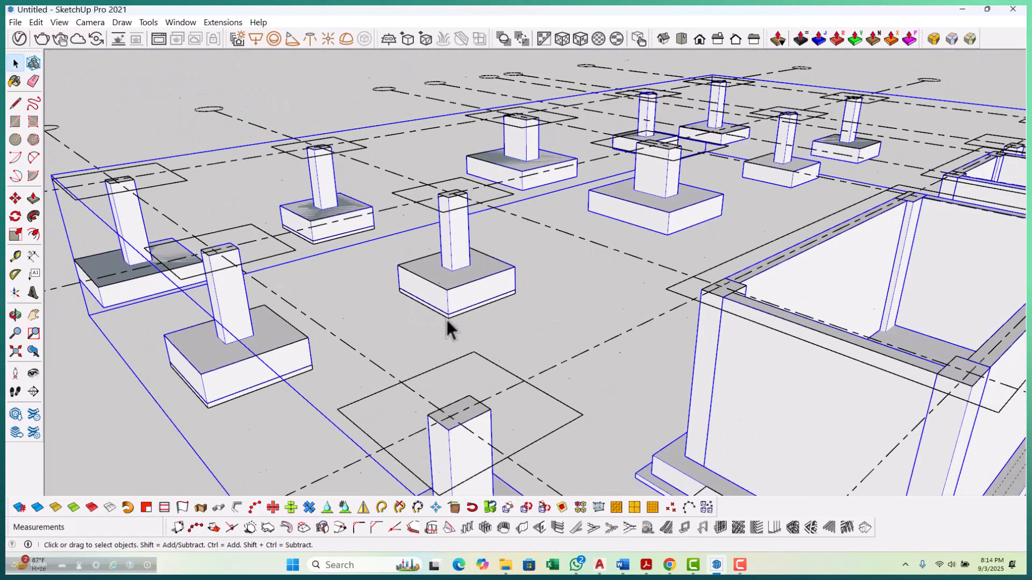
Examine the footings around the whole foundation layout for missing base layers.
scroll(414, 322, "down", 5)
middle_click_drag(380, 328, 510, 433)
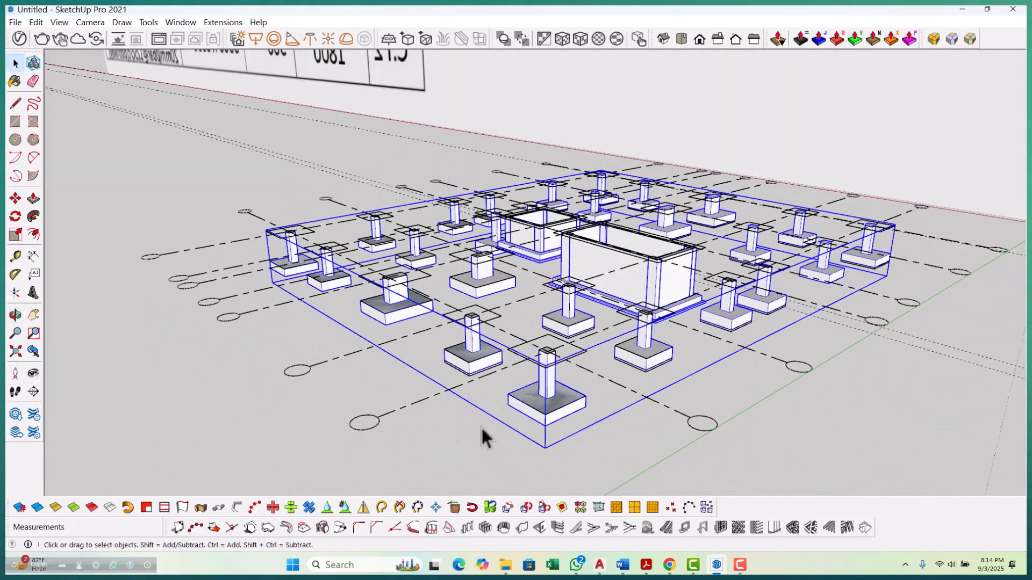
scroll(488, 404, "up", 3)
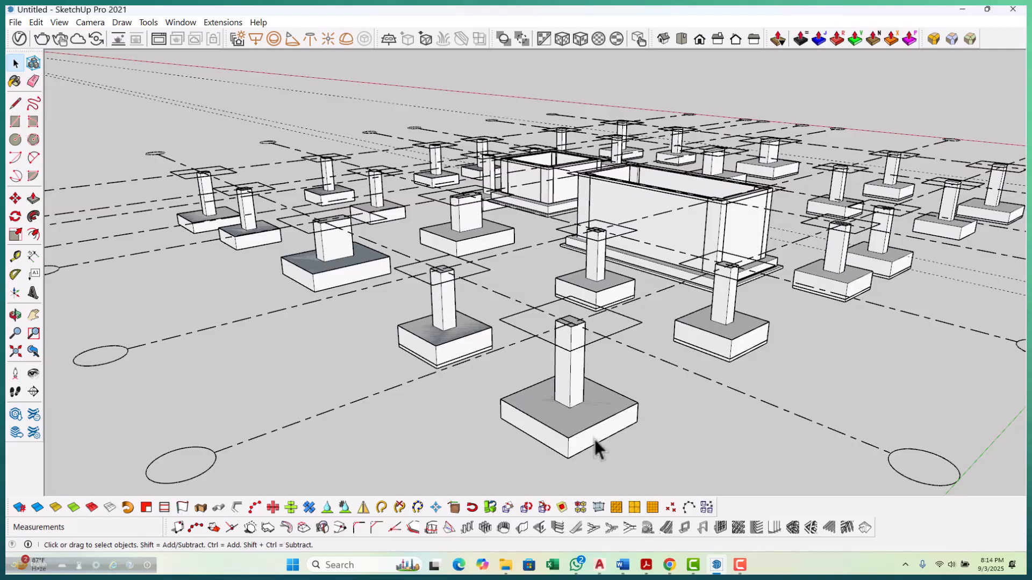
scroll(456, 371, "up", 2)
scroll(454, 371, "down", 5)
middle_click_drag(453, 371, 543, 272)
scroll(464, 309, "up", 8)
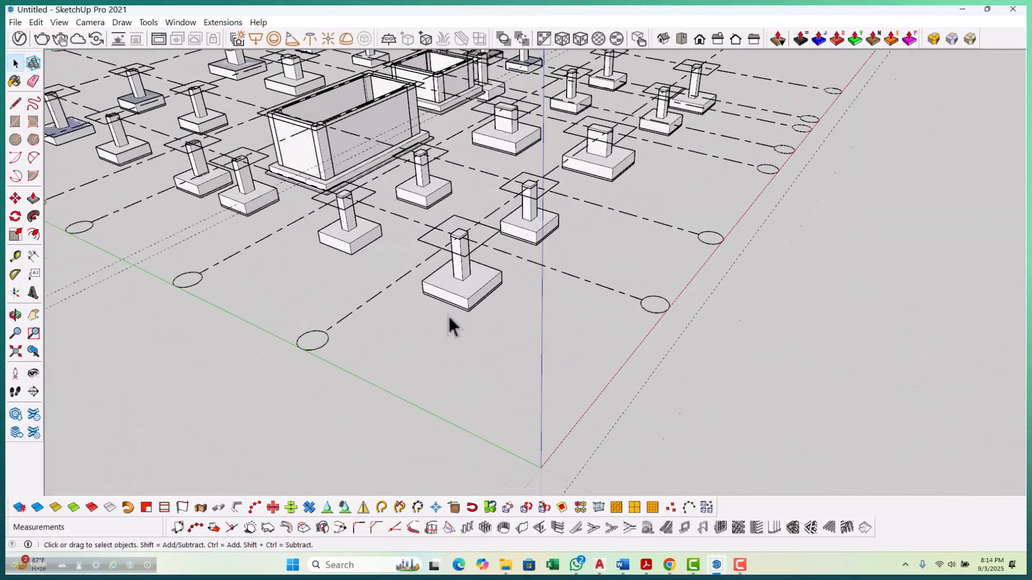
middle_click_drag(466, 314, 500, 313)
scroll(545, 371, "down", 3)
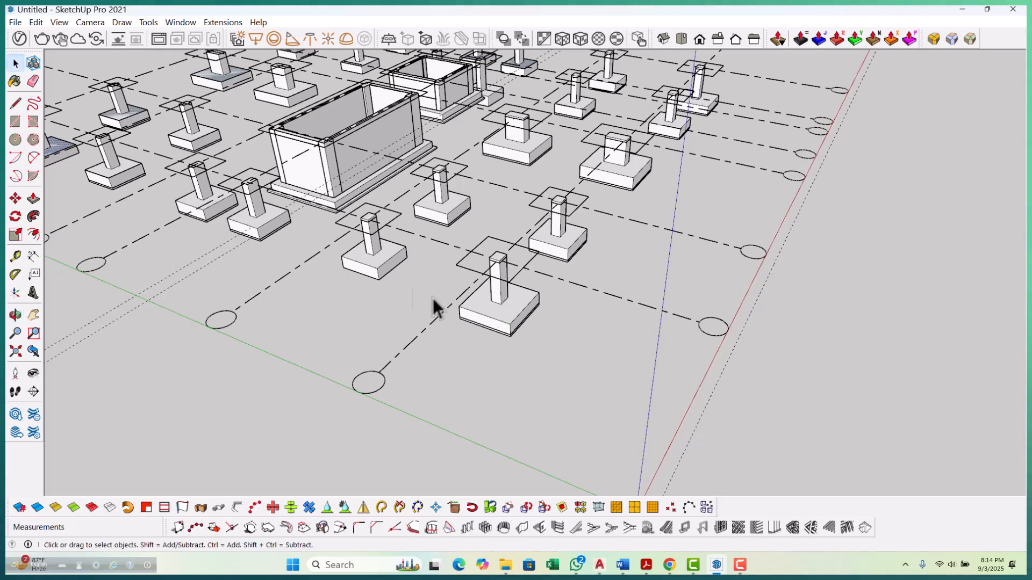
Move the base layer from the footing at the large pit's end to the neighbouring outer-row footing about 5391 mm away.
scroll(389, 264, "up", 3)
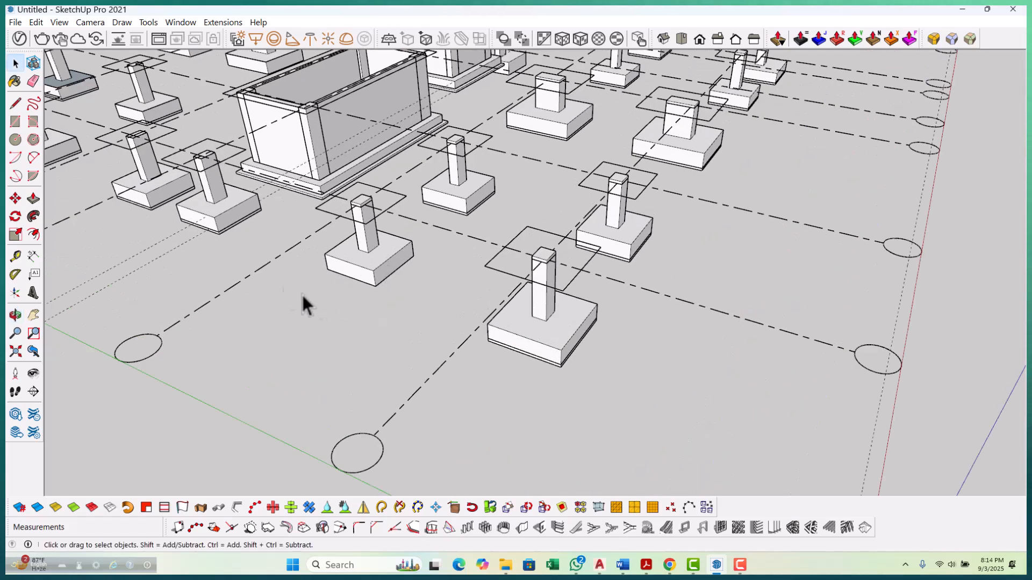
scroll(286, 249, "up", 5)
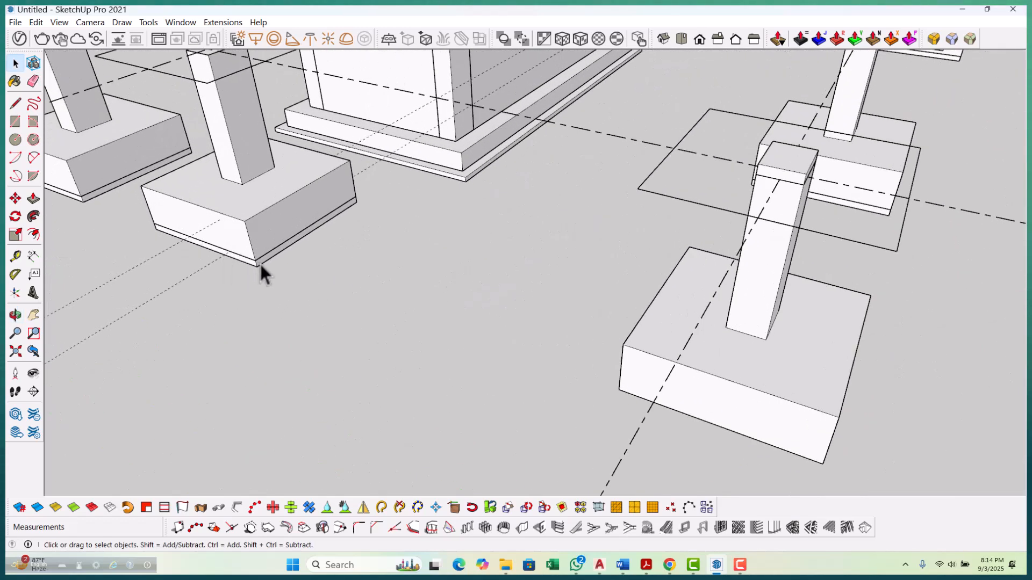
key("m")
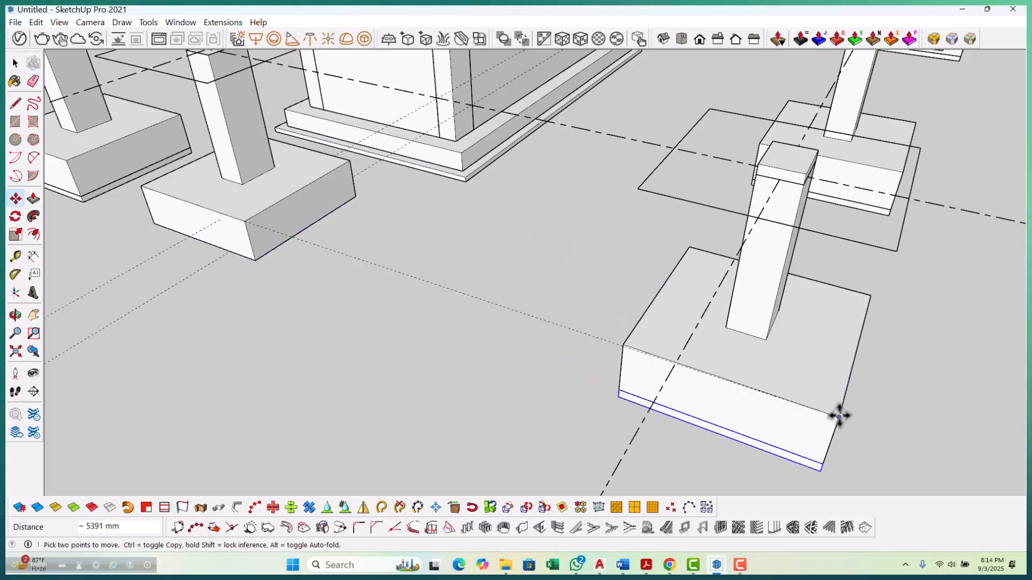
scroll(818, 404, "down", 5)
key("space")
Check the base layers under the footings at both sides of the large walled pit.
middle_click_drag(328, 261, 605, 357)
scroll(608, 378, "down", 2)
scroll(596, 384, "down", 1)
scroll(675, 315, "up", 5)
scroll(723, 309, "up", 1)
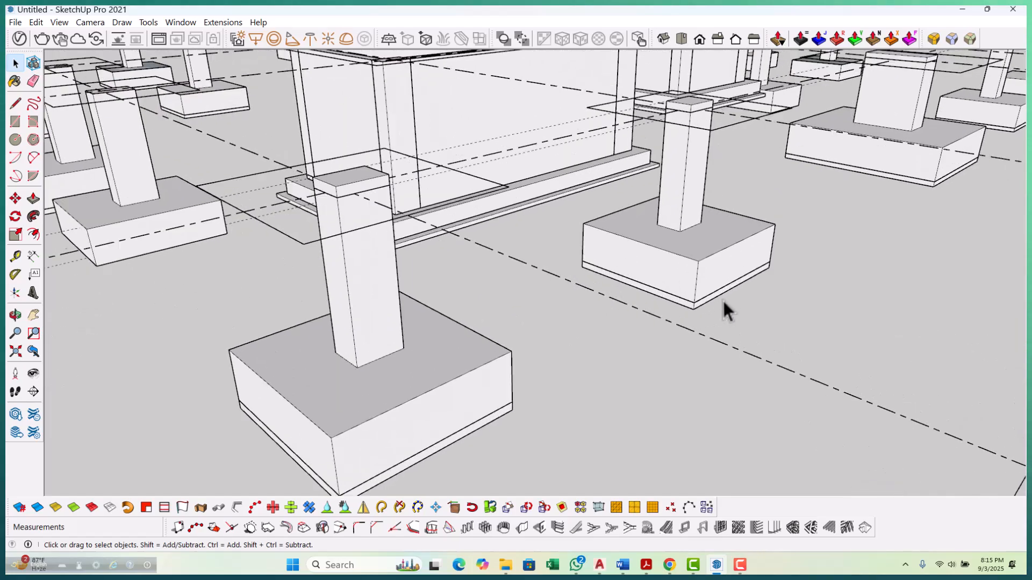
left_click(718, 293)
triple_click(721, 271)
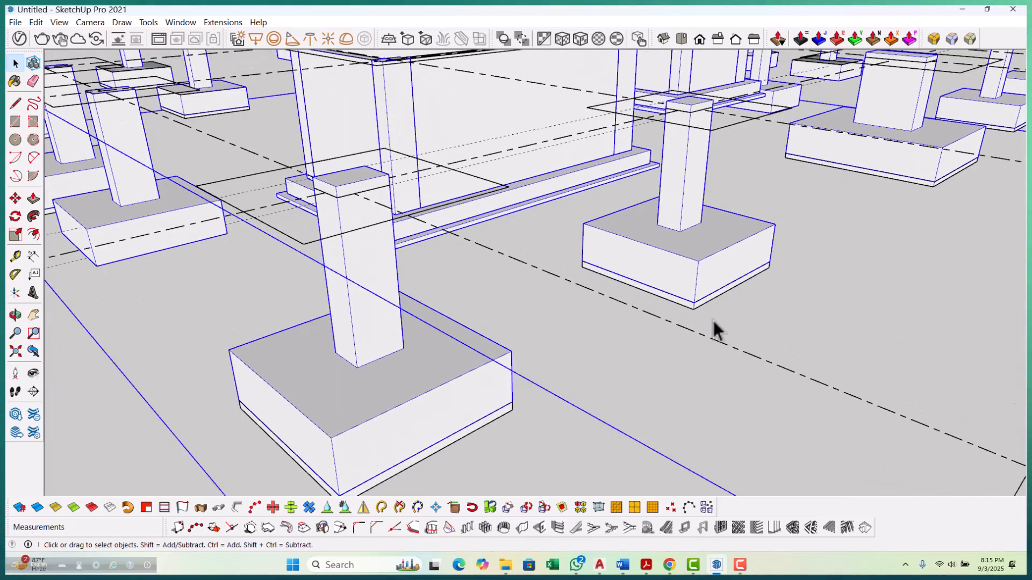
middle_click_drag(730, 324, 655, 332)
left_click(702, 305)
scroll(742, 321, "down", 5)
scroll(654, 332, "down", 3)
middle_click_drag(468, 345, 545, 373)
scroll(490, 334, "up", 6)
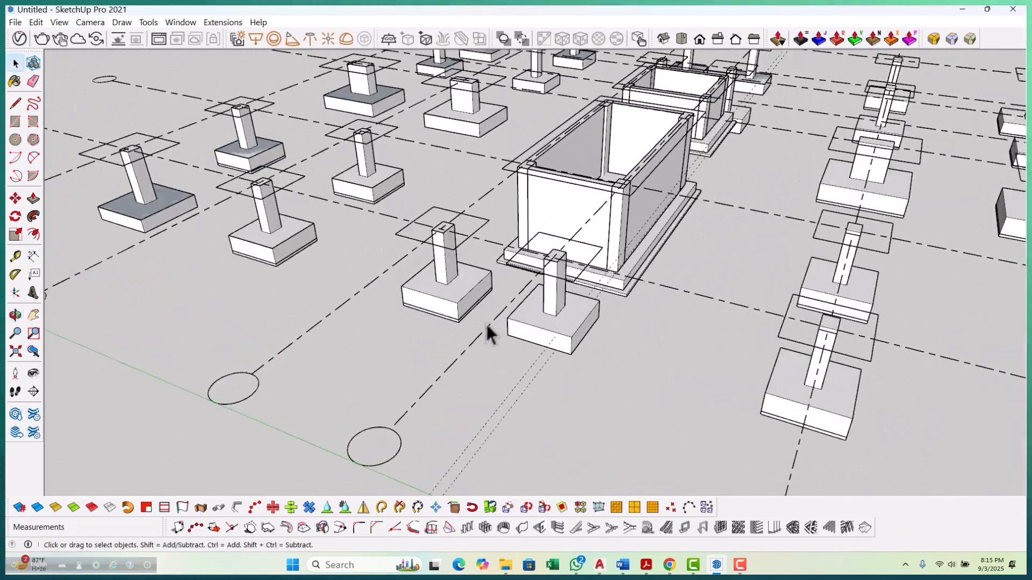
Delete the base layer under the remaining footing of the close pair at the large pit's end.
scroll(447, 321, "up", 3)
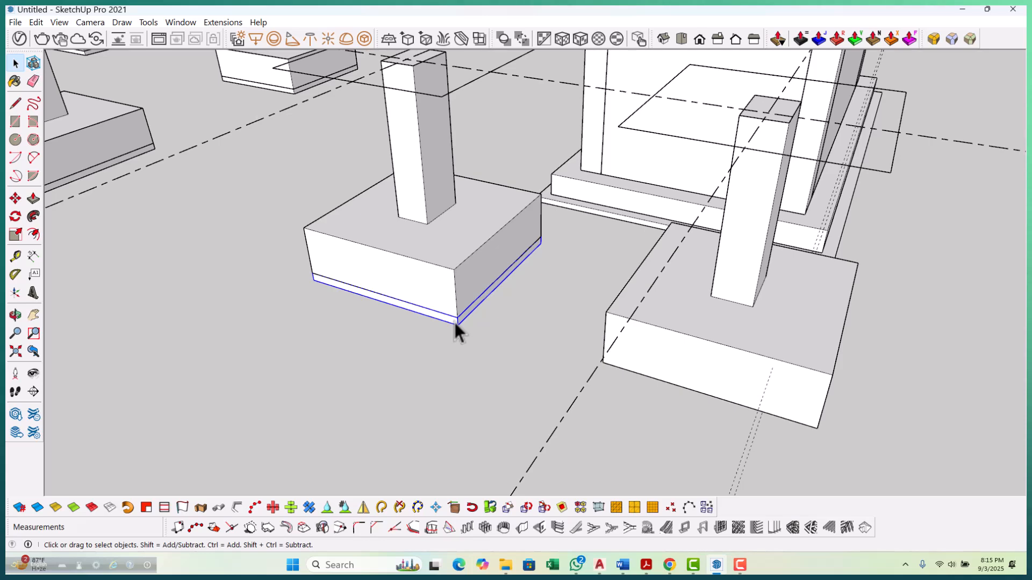
key("p")
scroll(500, 361, "down", 3)
scroll(463, 337, "up", 3)
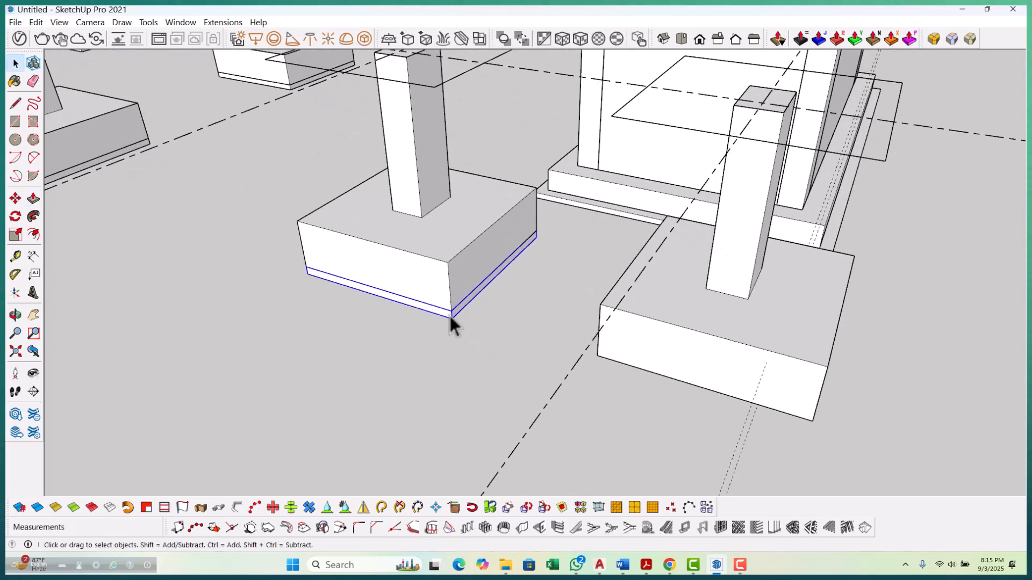
scroll(452, 314, "down", 5)
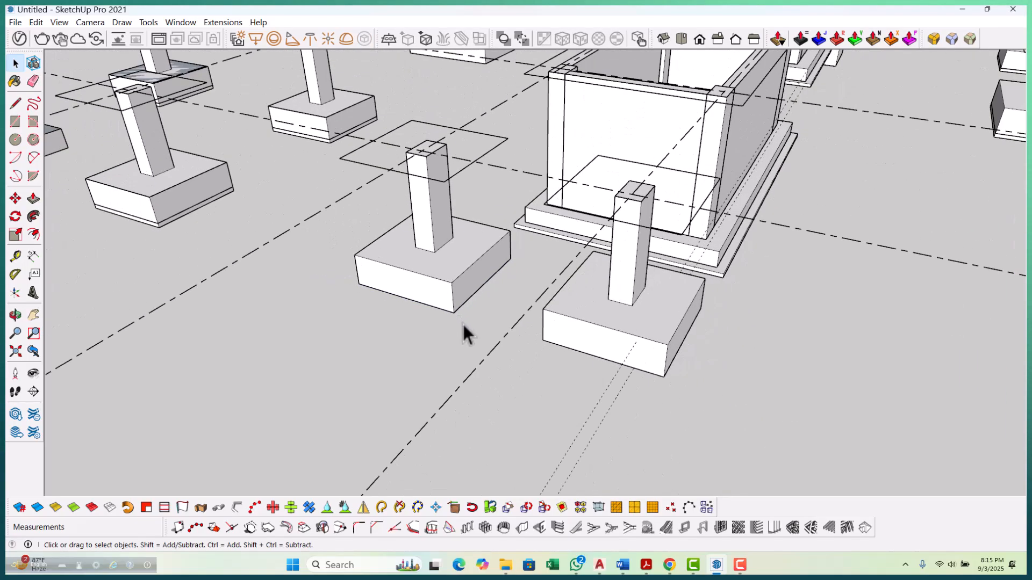
Open the foundation group for editing and select one slender-column footing at the large pit's end.
middle_click_drag(460, 317, 575, 371)
scroll(583, 355, "down", 3)
middle_click_drag(694, 334, 617, 353)
scroll(518, 331, "up", 3)
left_click_drag(411, 281, 730, 416)
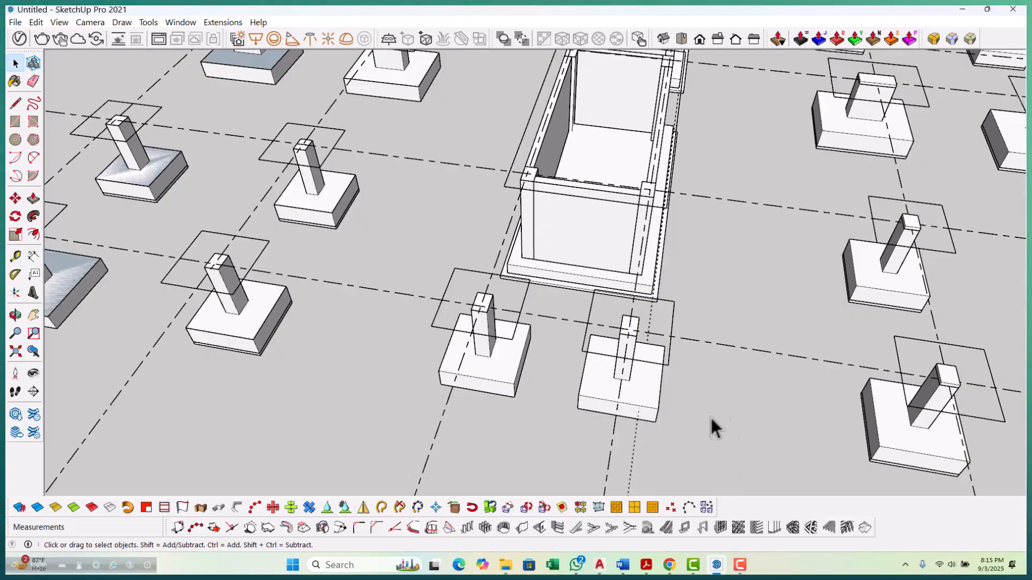
triple_click(635, 397)
scroll(586, 324, "down", 1)
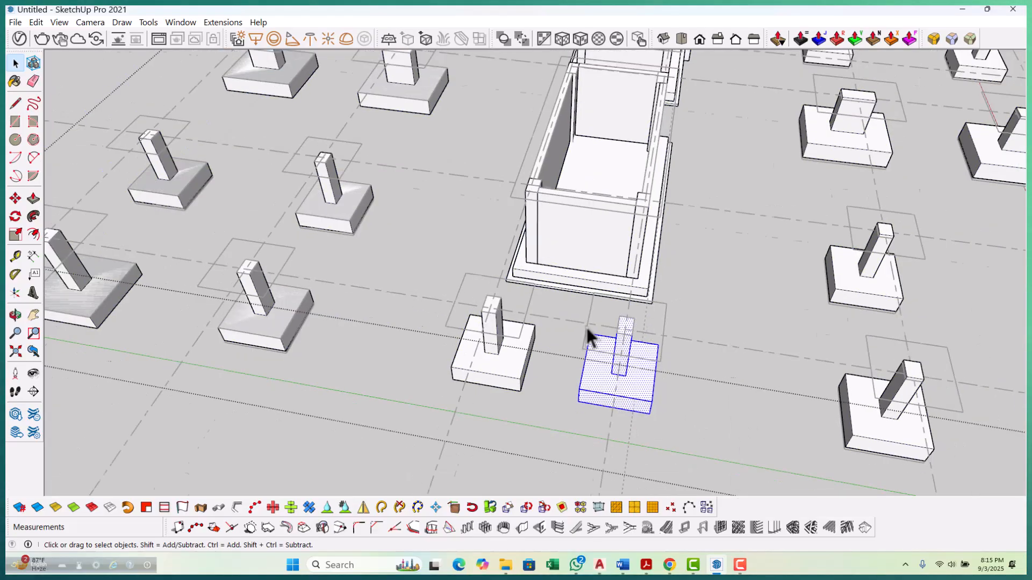
Select both slender-column footings at the large pit's end together with their columns.
middle_click_drag(589, 339, 630, 419)
left_click_drag(603, 302, 732, 422)
middle_click_drag(731, 422, 471, 350)
scroll(401, 266, "up", 1)
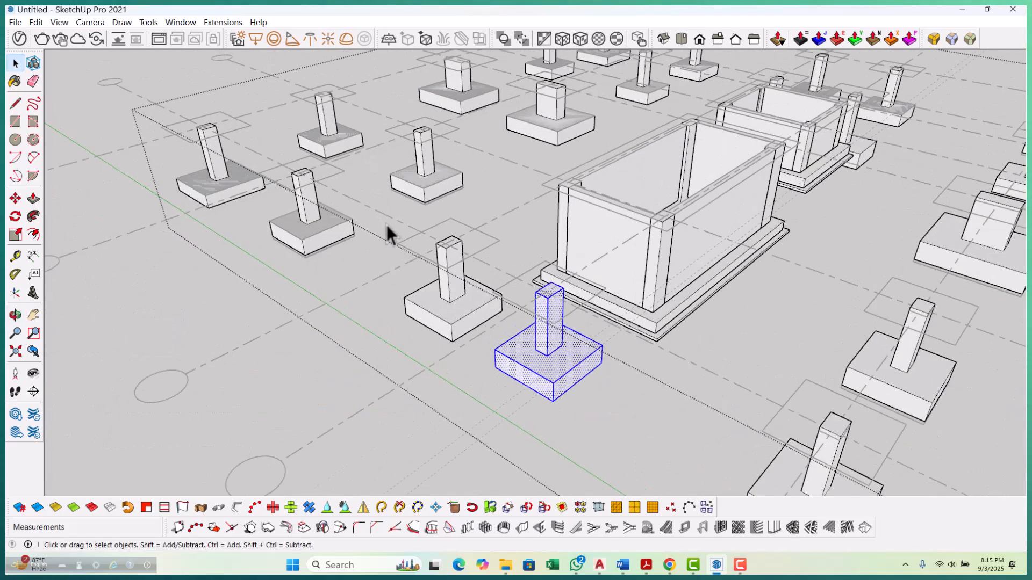
left_click_drag(491, 344, 517, 373)
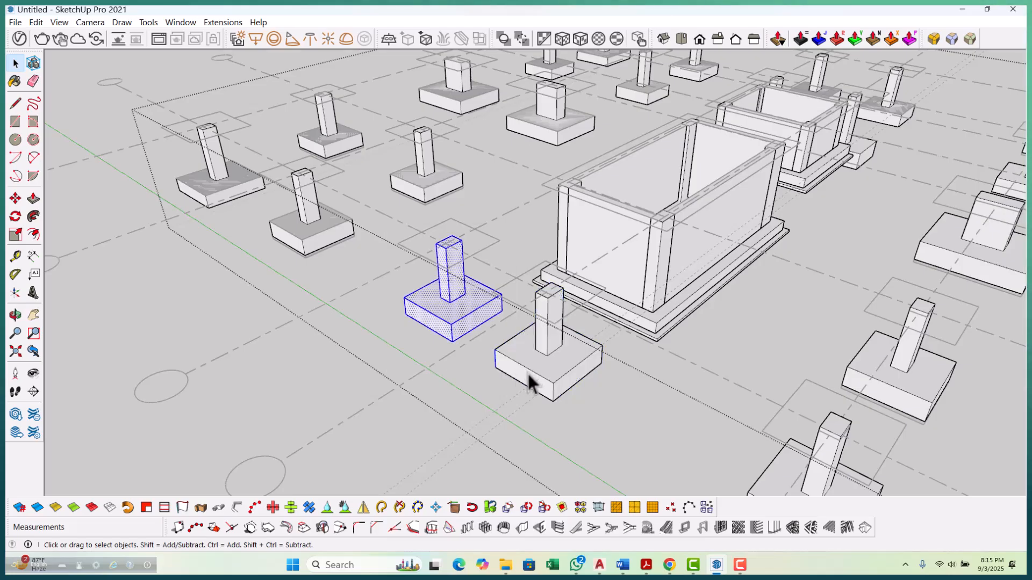
middle_click_drag(505, 320, 623, 357)
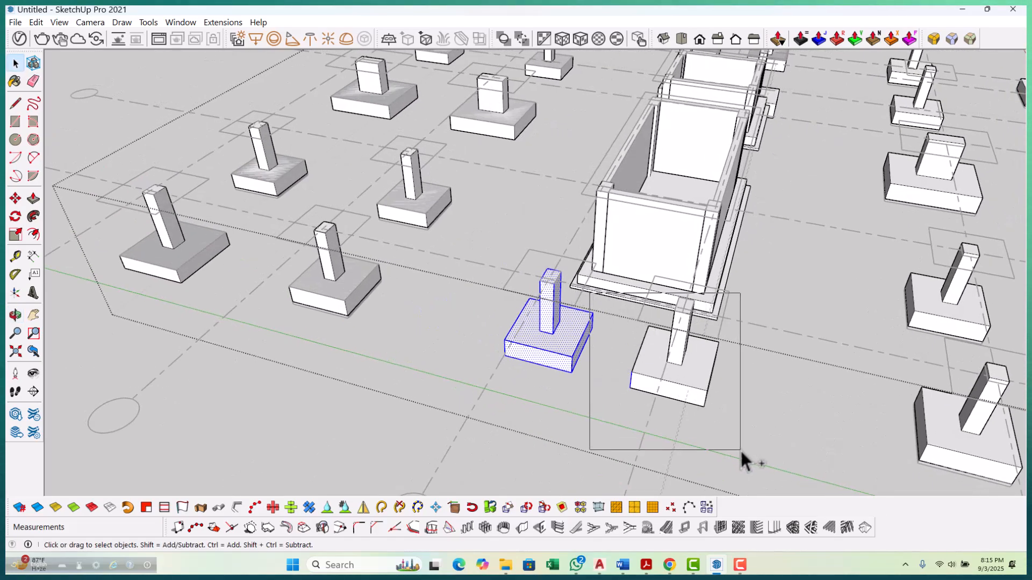
middle_click_drag(804, 413, 396, 376)
scroll(453, 428, "down", 5)
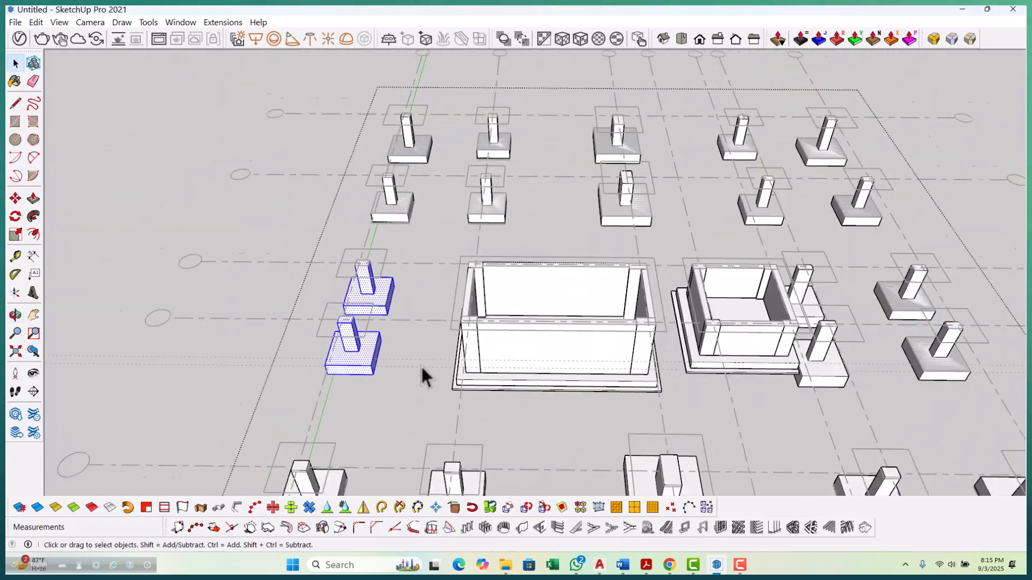
Add the two slender-column footing pairs in the row beside the pits, with their columns, to the selection.
middle_click_drag(572, 370, 285, 328)
scroll(679, 256, "up", 1)
middle_click_drag(682, 256, 524, 376)
scroll(559, 209, "up", 3)
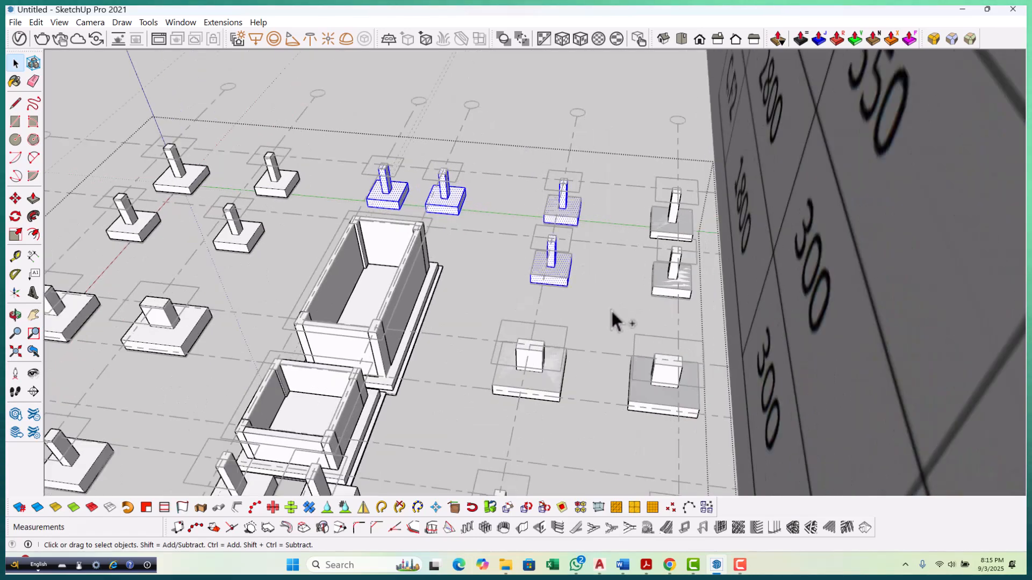
scroll(568, 125, "down", 4)
middle_click_drag(570, 173, 577, 290)
scroll(578, 290, "up", 3)
left_click_drag(509, 233, 586, 349, "ctrl")
Add the two edge footings beyond the small walled pit, with their columns, to the selection.
scroll(543, 322, "down", 3)
middle_click_drag(457, 334, 603, 380)
scroll(575, 351, "up", 3)
scroll(576, 353, "up", 2)
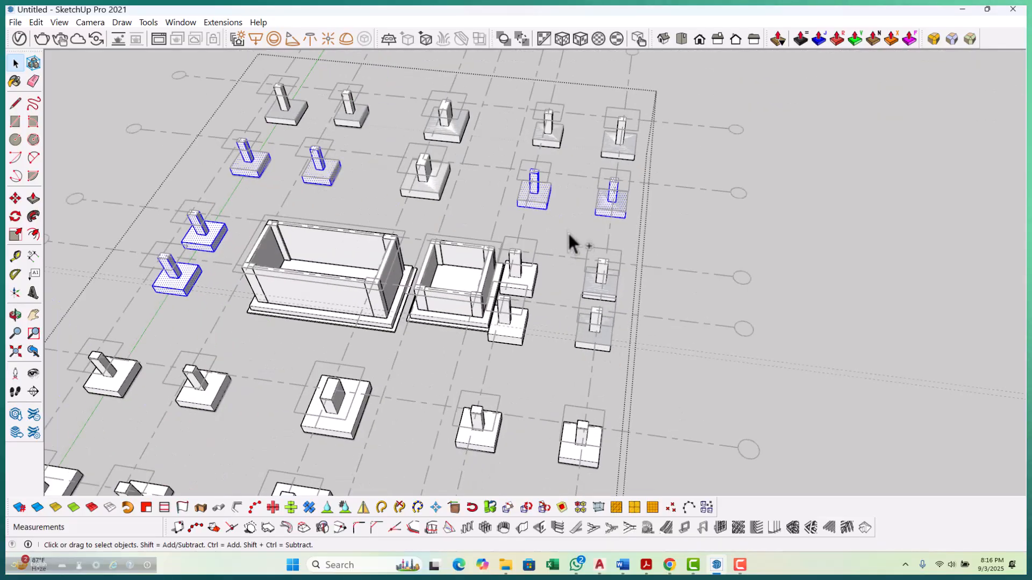
left_click_drag(643, 374, 644, 376, "ctrl")
Add the two slender-column footings between the corners and the wide middle footing of the outermost row to the selection.
scroll(527, 360, "down", 3)
middle_click_drag(527, 360, 511, 288)
scroll(585, 233, "up", 8)
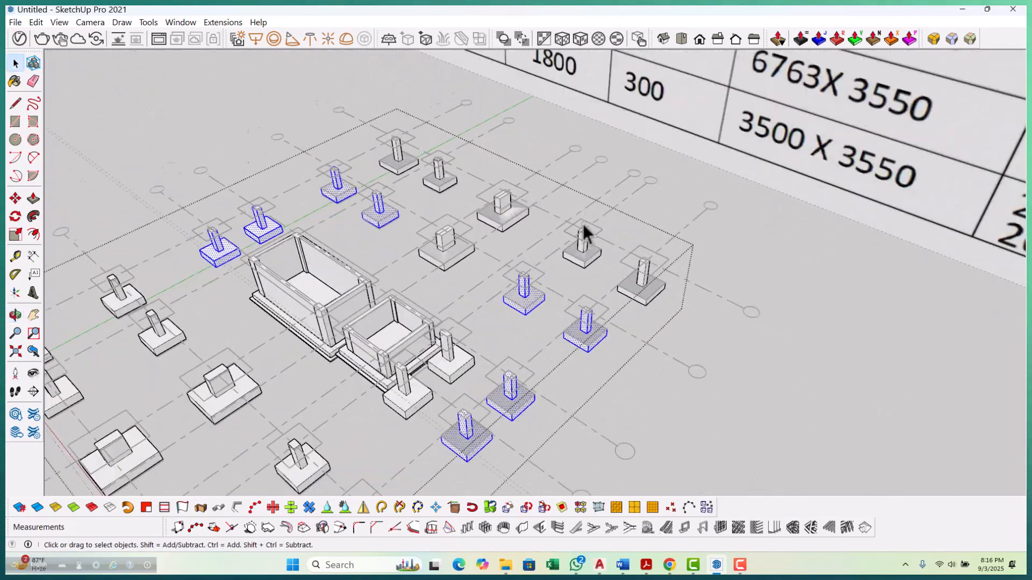
left_click_drag(644, 269, 650, 283, "ctrl")
scroll(623, 283, "down", 2)
middle_click_drag(434, 280, 530, 290)
scroll(317, 230, "up", 2)
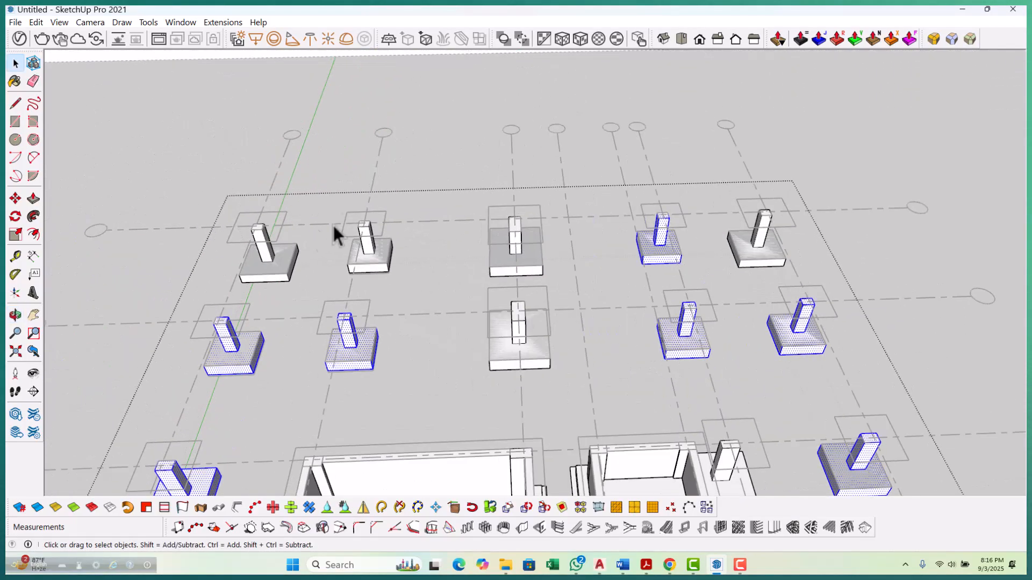
left_click_drag(409, 282, 424, 300, "ctrl")
Move the selected footings and columns up 75 mm along the blue axis and leave the foundation group.
scroll(432, 297, "down", 2)
middle_click_drag(432, 298, 510, 280)
scroll(441, 341, "down", 2)
scroll(382, 416, "up", 5)
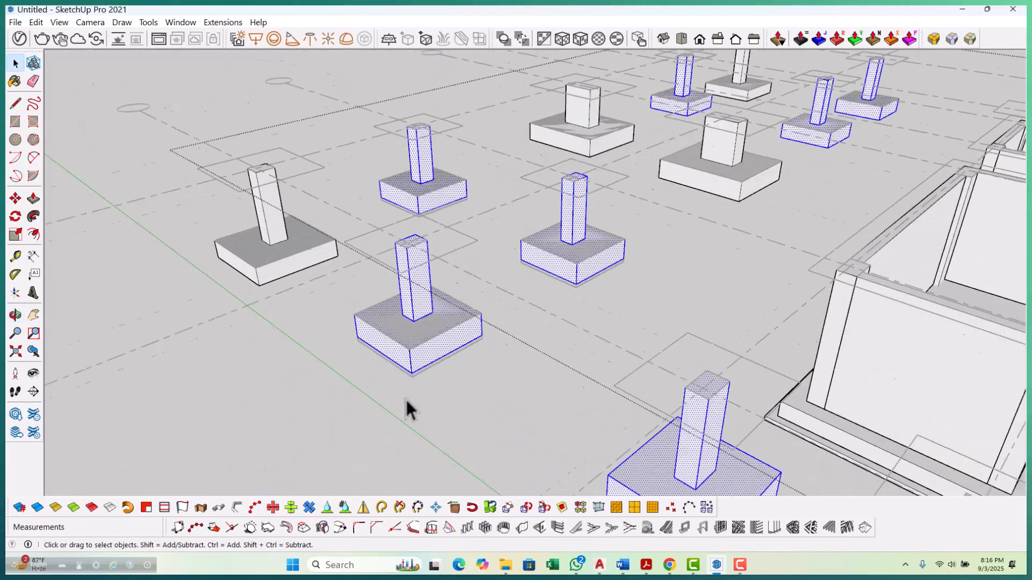
key("m")
scroll(418, 380, "up", 3)
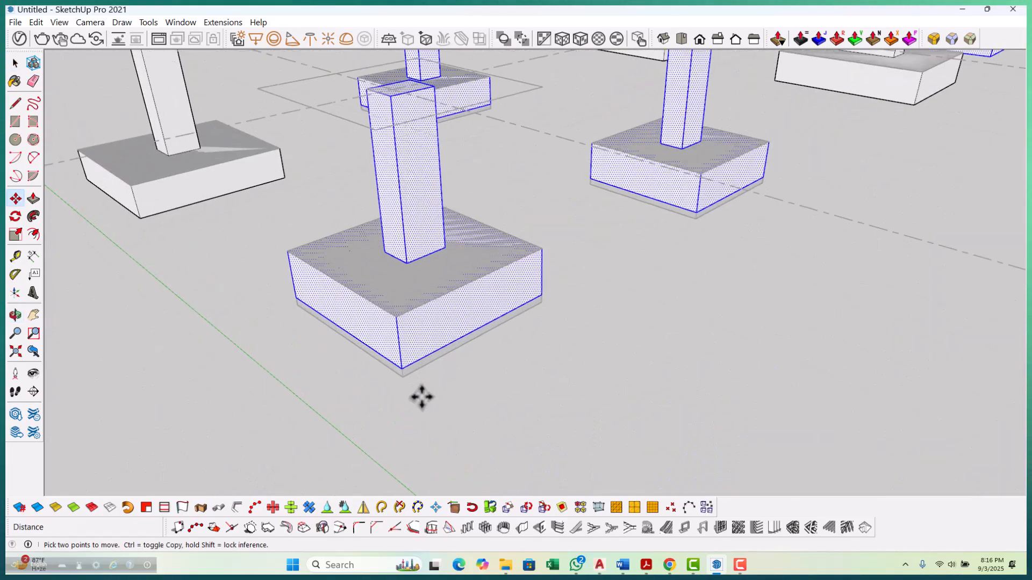
scroll(420, 385, "down", 3)
middle_click_drag(421, 386, 525, 413)
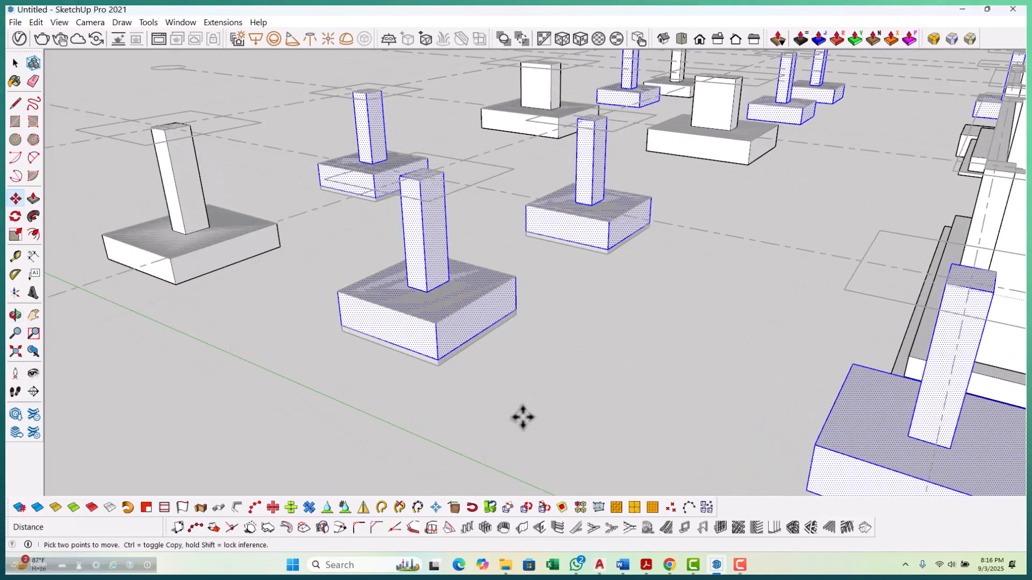
left_click(523, 417)
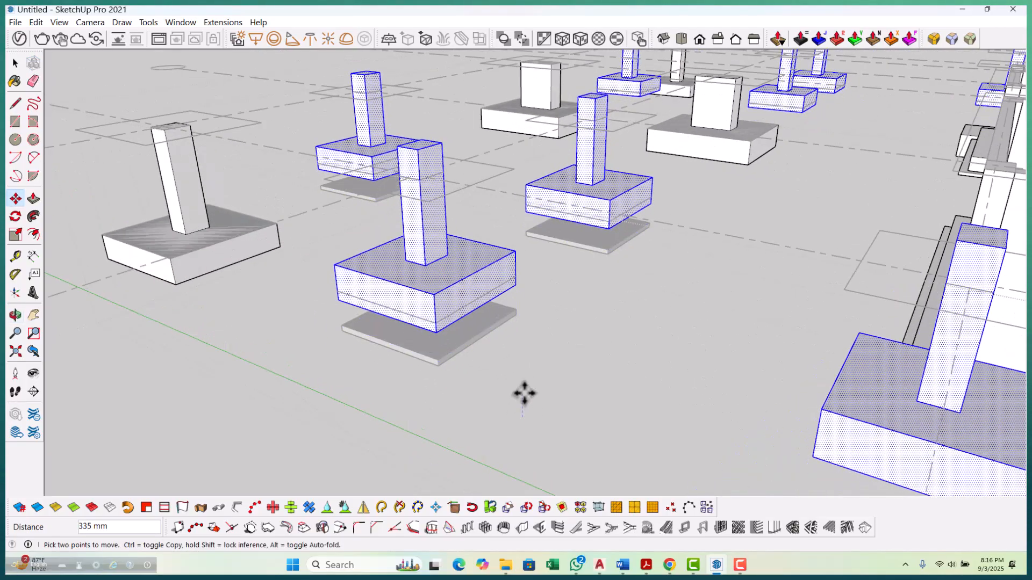
scroll(524, 394, "down", 6)
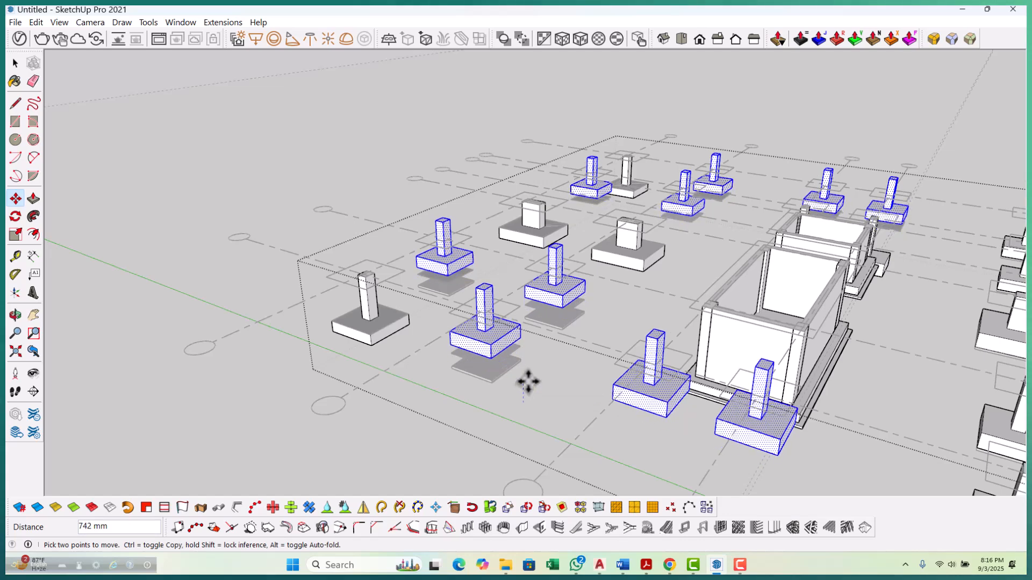
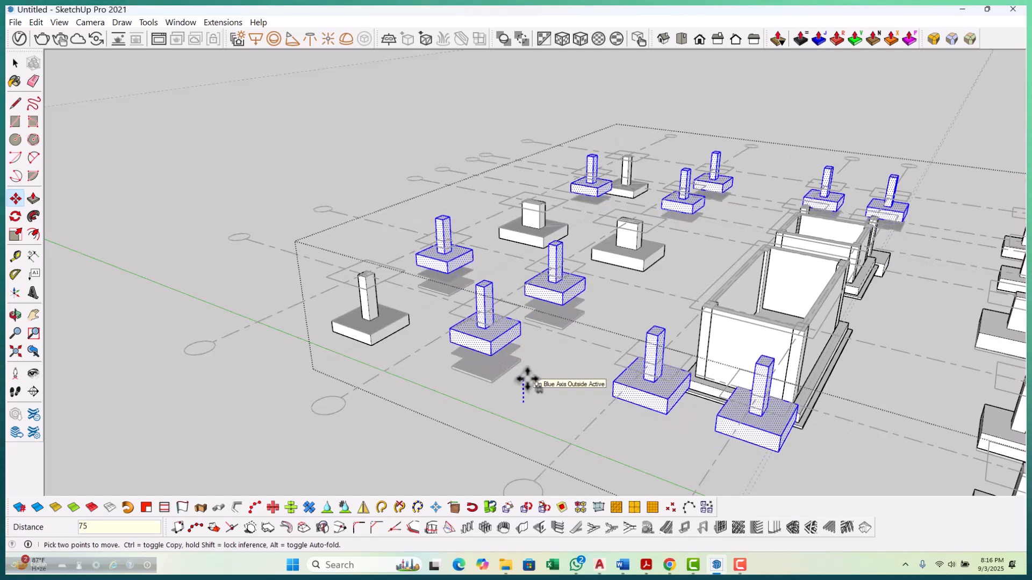
key("Return")
key("space")
scroll(522, 370, "down", 4)
key("Escape")
Move the thin base layer of the slender-column footing beside the corner up 75 mm against the footing's underside.
middle_click_drag(596, 361, 450, 417)
scroll(610, 433, "up", 3)
scroll(587, 387, "up", 4)
left_click(593, 384)
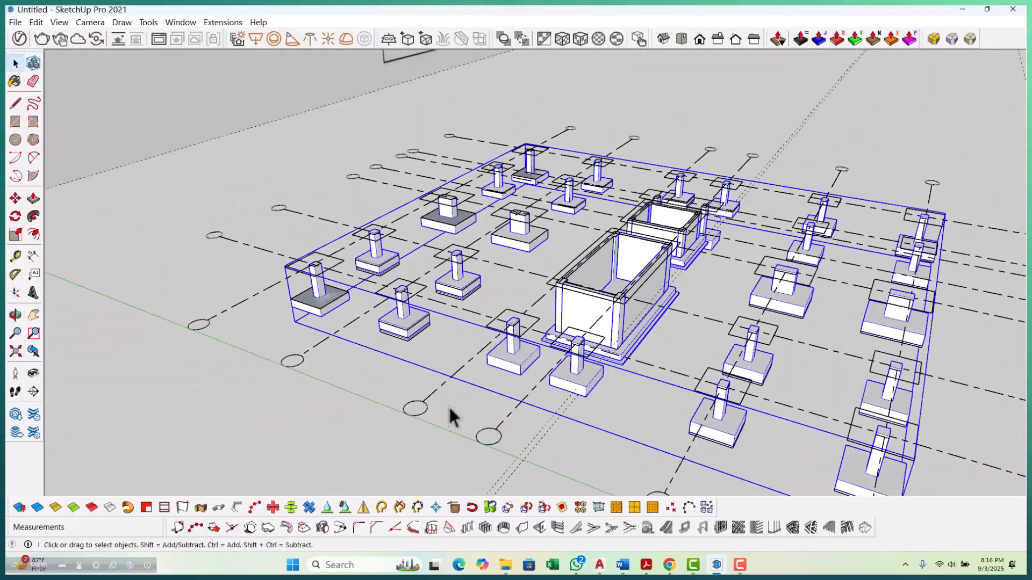
left_click(390, 436)
middle_click_drag(391, 436, 426, 380)
scroll(417, 368, "up", 8)
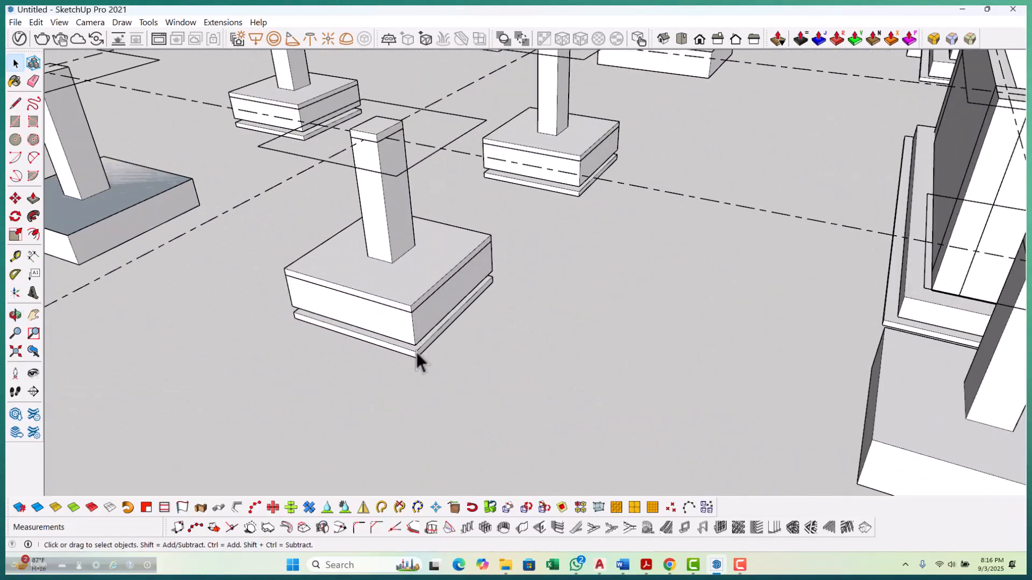
key("m")
scroll(419, 358, "up", 5)
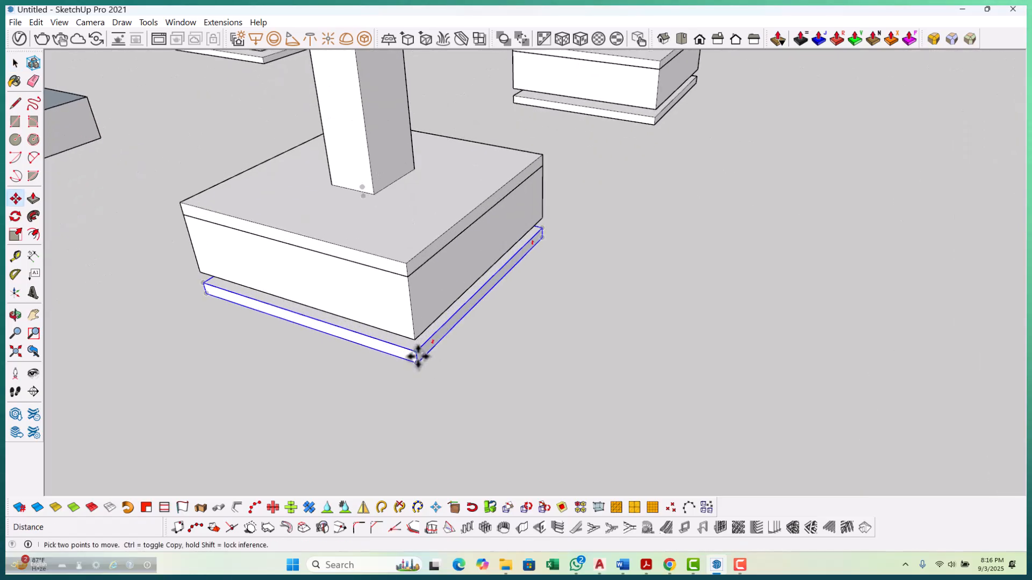
left_click(415, 352)
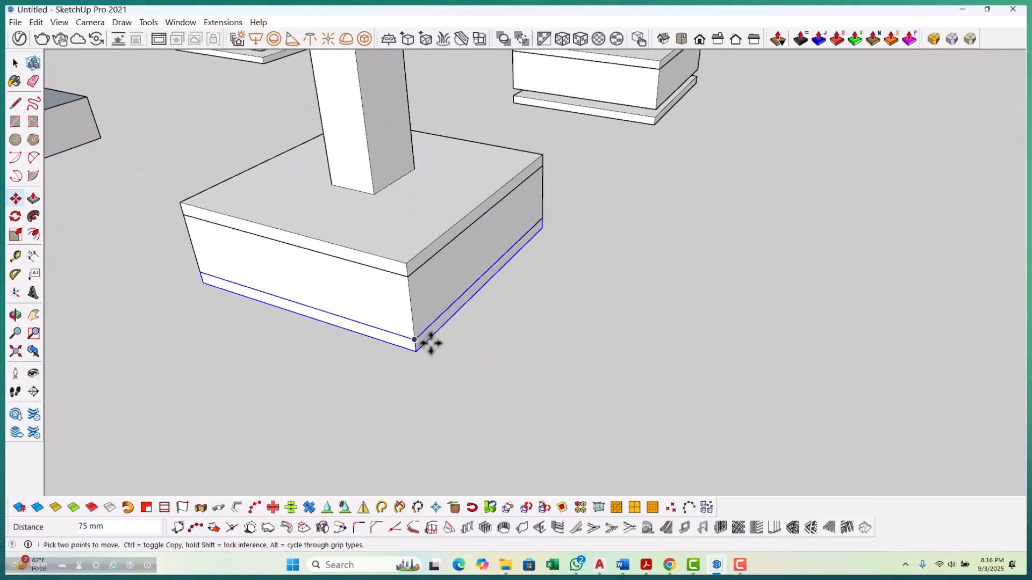
Copy the thin base layer to the underside of the first slender-column footing at the end of the large walled pit.
key("ctrl")
scroll(318, 302, "down", 6)
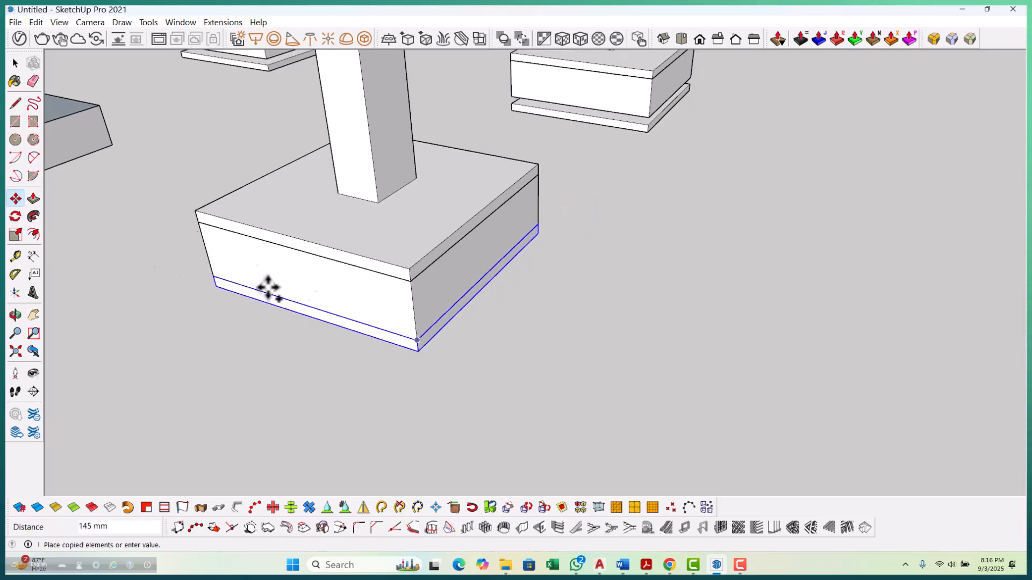
scroll(209, 253, "down", 6)
middle_click_drag(446, 325, 377, 298)
scroll(364, 279, "up", 4)
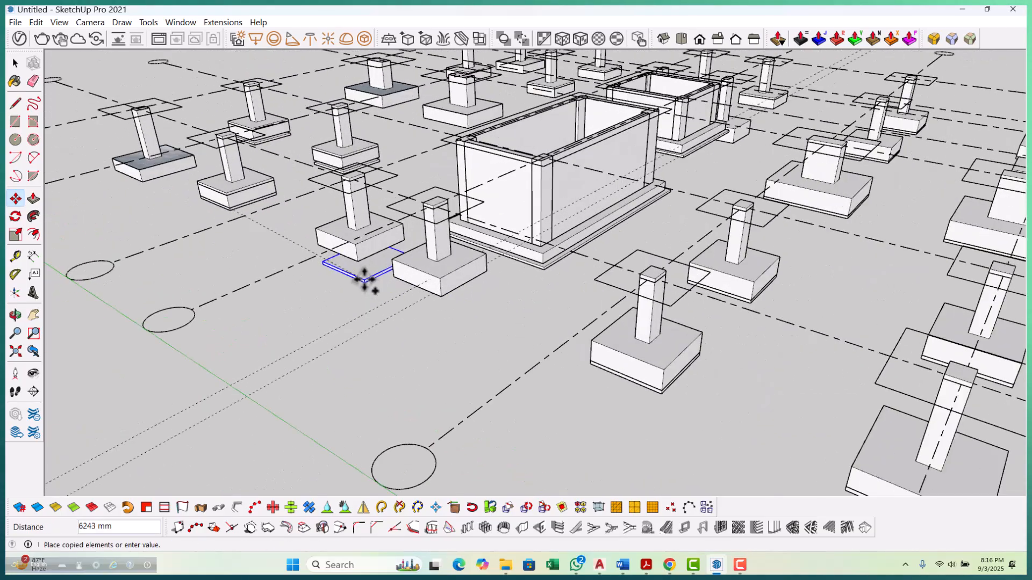
scroll(357, 263, "up", 1)
scroll(365, 253, "up", 4)
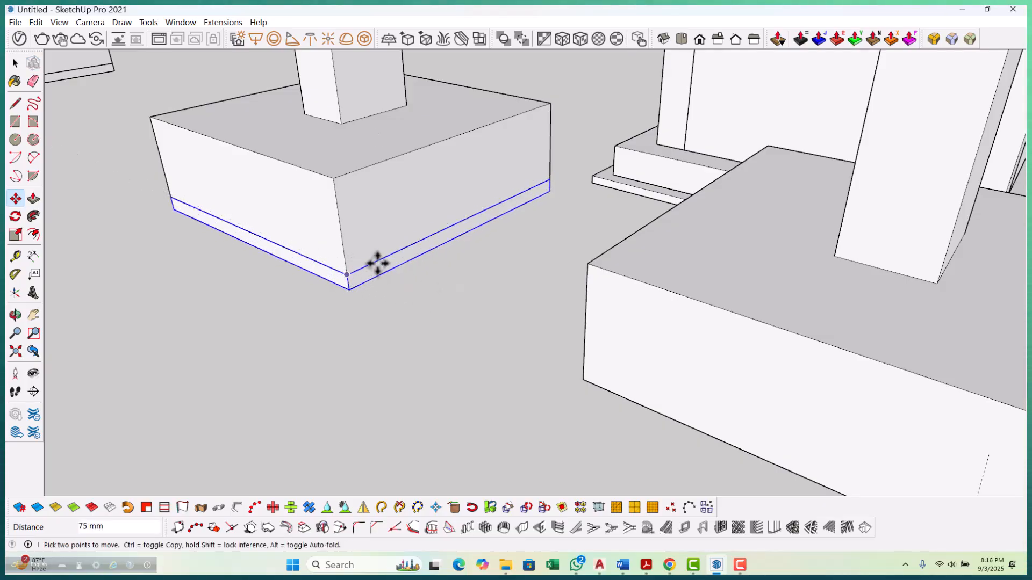
Copy the base layer corner to corner under the second footing of the pair at the large pit's end.
scroll(180, 281, "down", 6)
scroll(424, 343, "up", 5)
left_click(444, 341)
left_click(446, 345)
Copy the base layer under both slender-column edge footings beyond the small walled pit, matching it to their bottom corners.
scroll(446, 345, "down", 8)
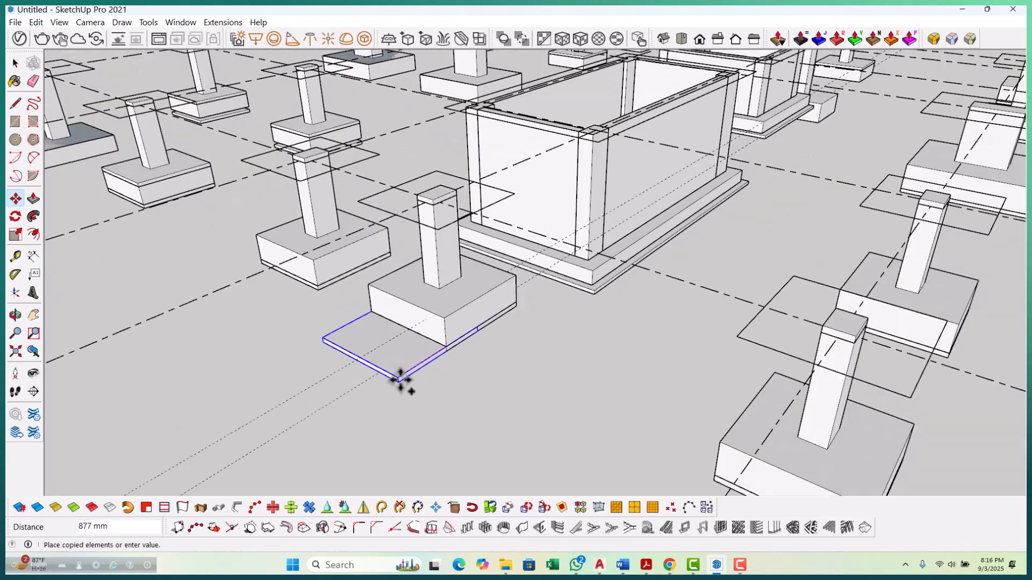
scroll(435, 382, "down", 3)
scroll(668, 253, "up", 10)
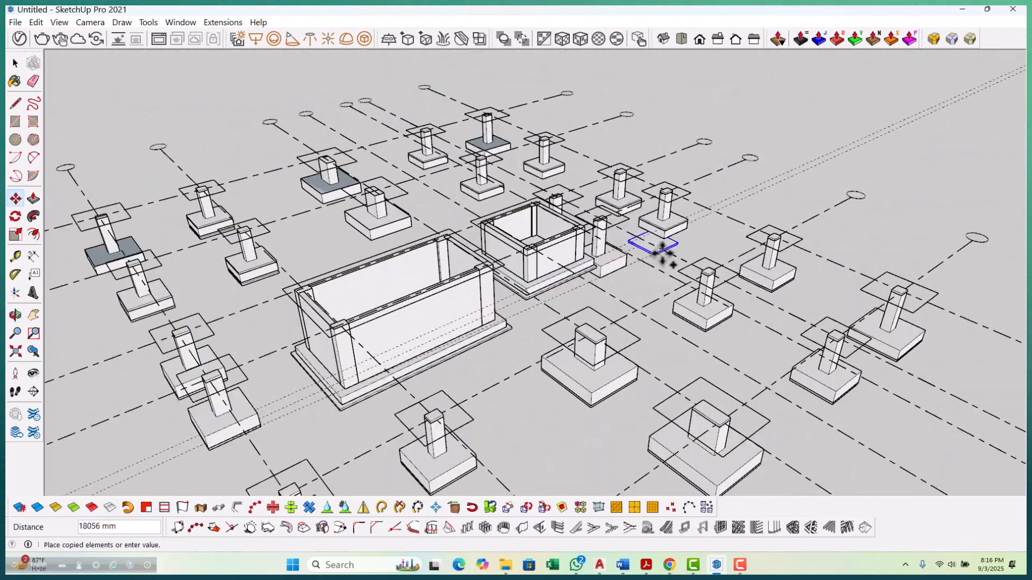
scroll(653, 239, "up", 2)
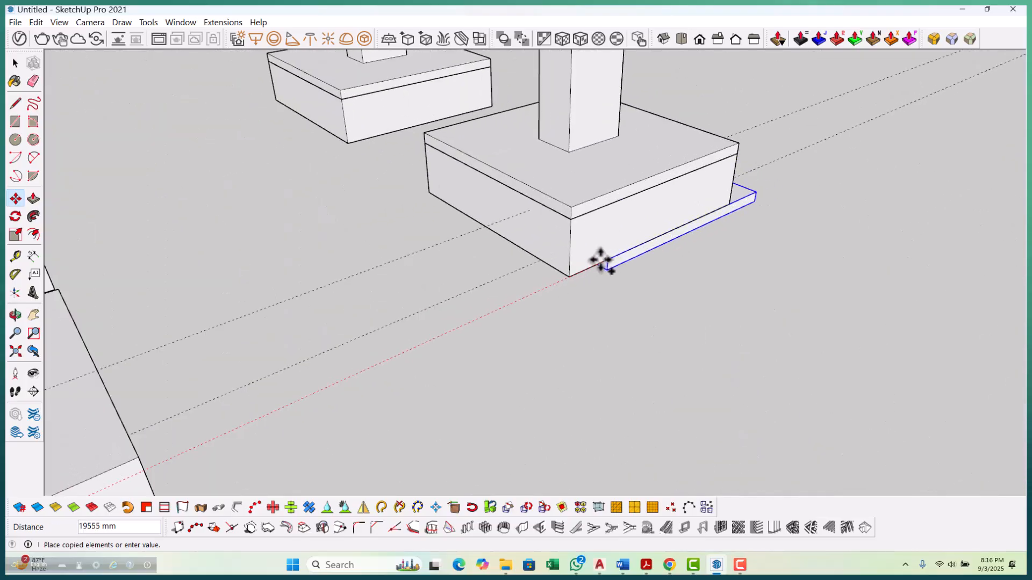
left_click(568, 277)
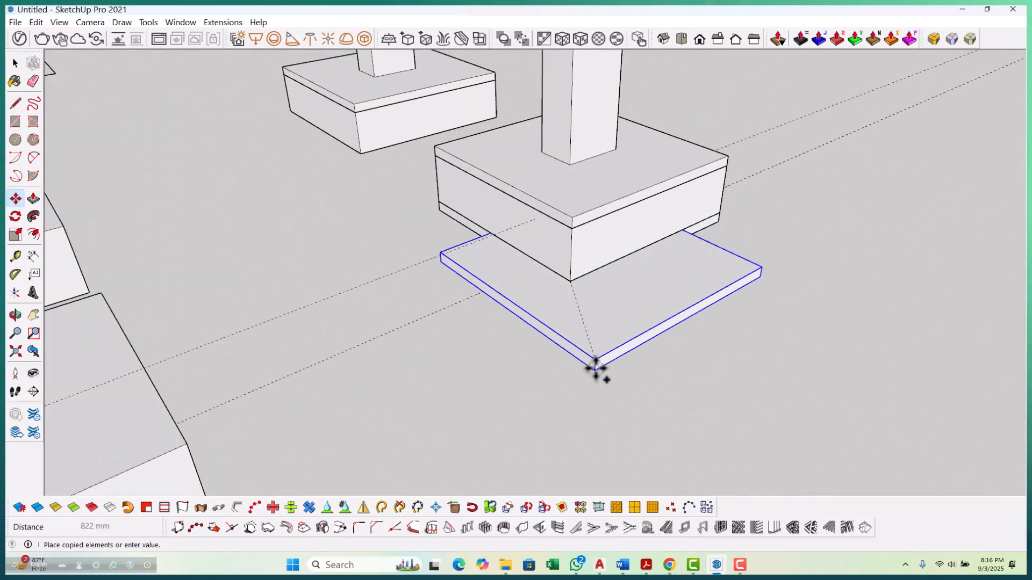
scroll(428, 196, "up", 1)
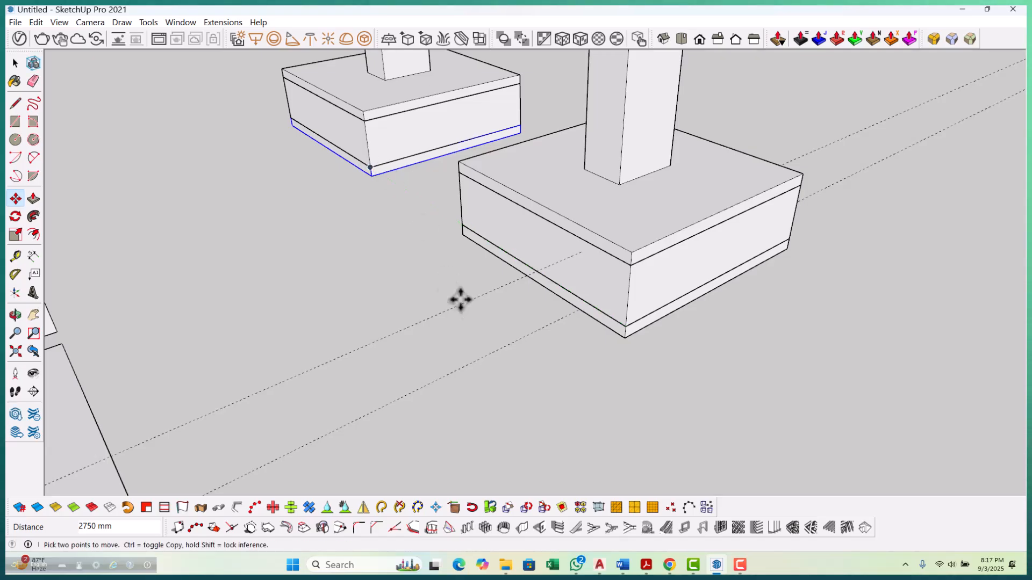
Copy the base layer under the edge footing between the small-pit pair and the corner, aligned to its bottom corner.
scroll(379, 180, "up", 3)
scroll(559, 373, "down", 2)
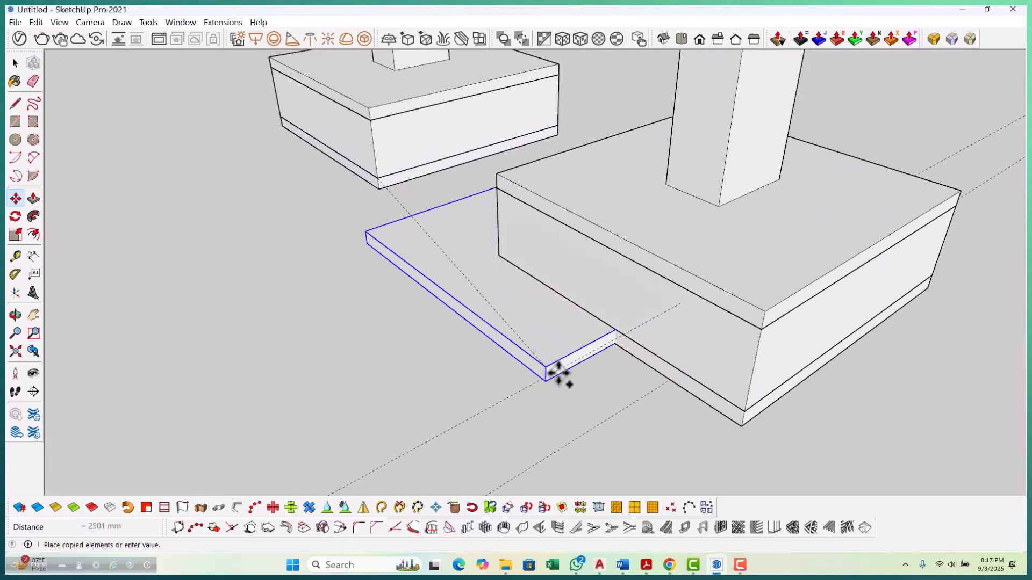
scroll(782, 457, "down", 1)
scroll(466, 421, "down", 2)
scroll(473, 419, "down", 4)
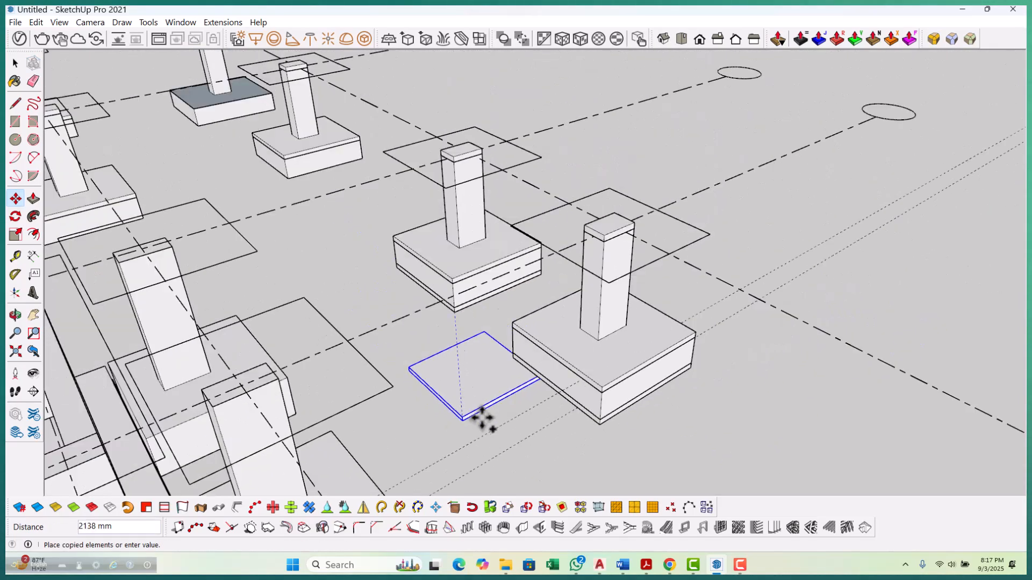
middle_click_drag(520, 392, 499, 305)
scroll(486, 216, "up", 6)
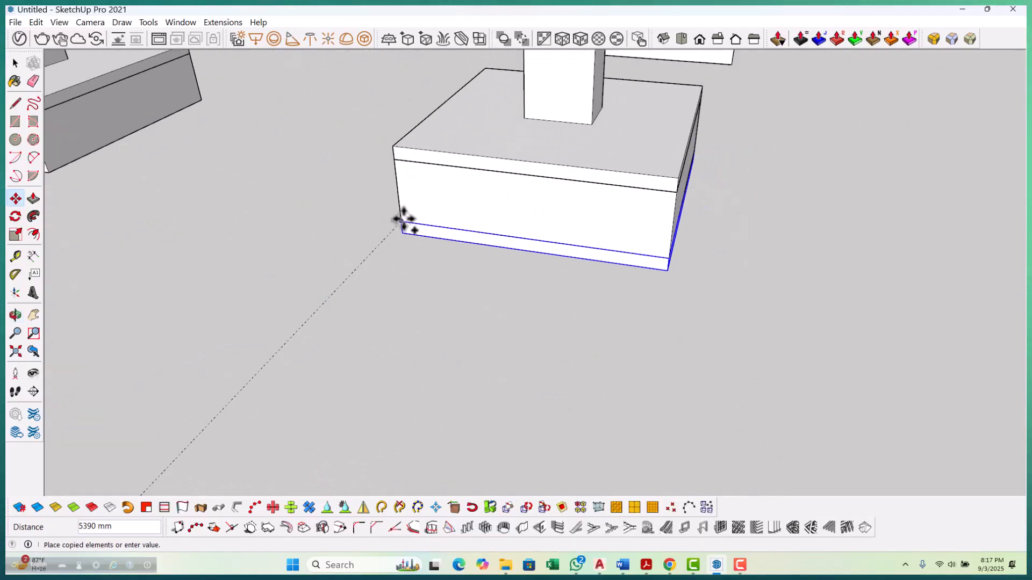
type("240")
key("Return")
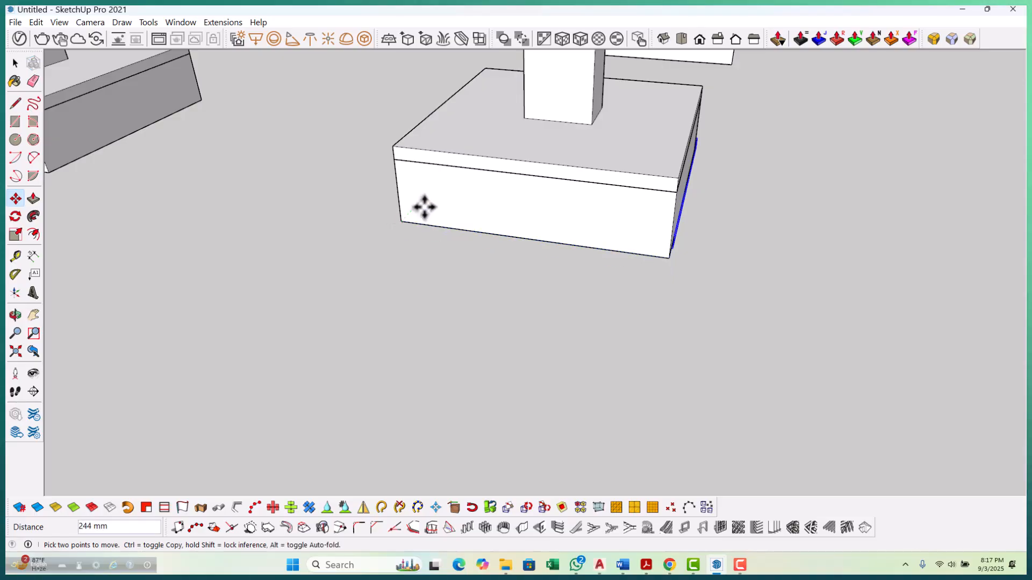
left_click(452, 269)
Copy the base layer under the adjacent inner slender-column footing and the outermost-row footing beside the same corner.
scroll(591, 339, "down", 6)
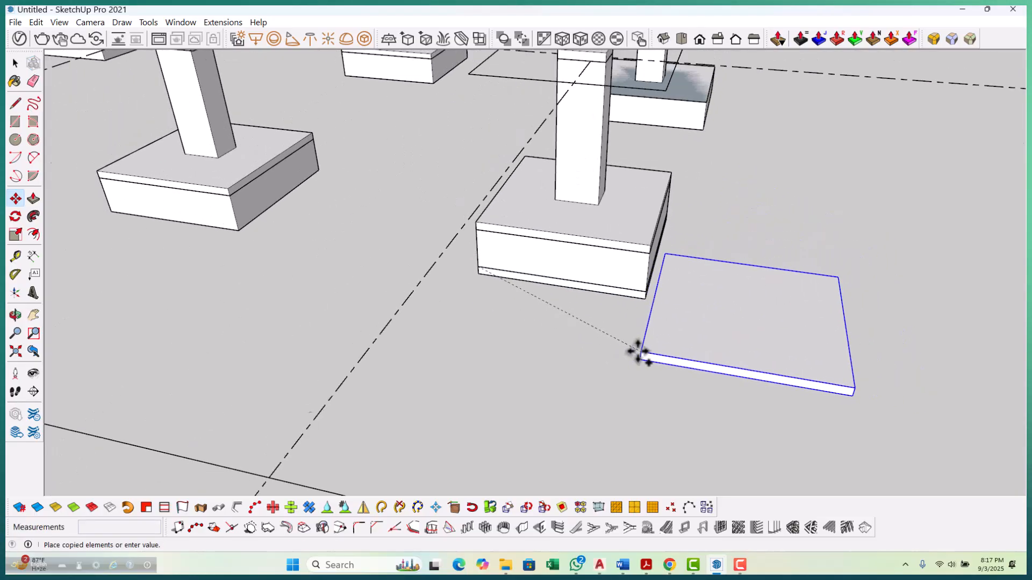
scroll(156, 225, "up", 3)
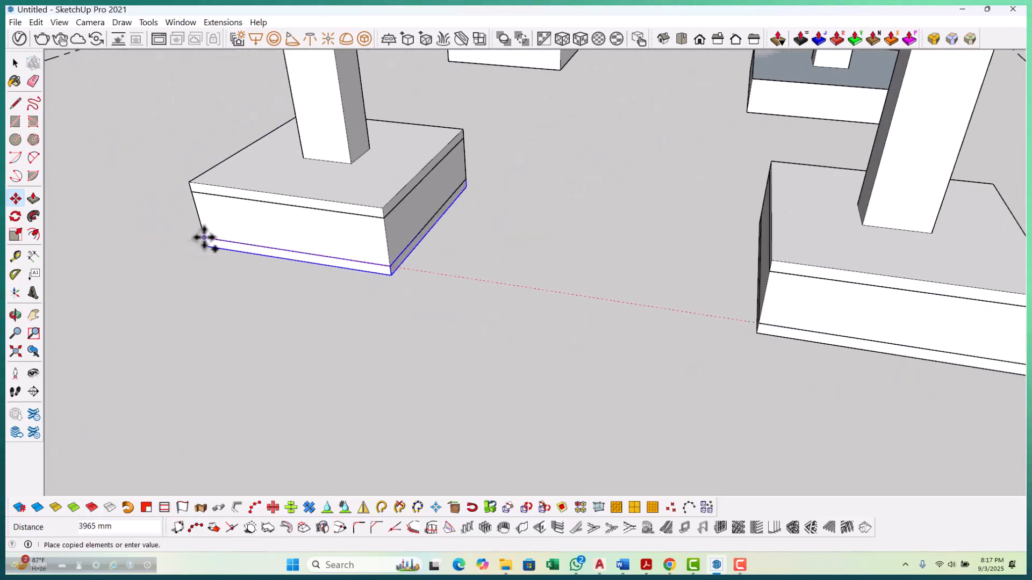
left_click(204, 238)
scroll(691, 334, "down", 8)
scroll(642, 331, "up", 10)
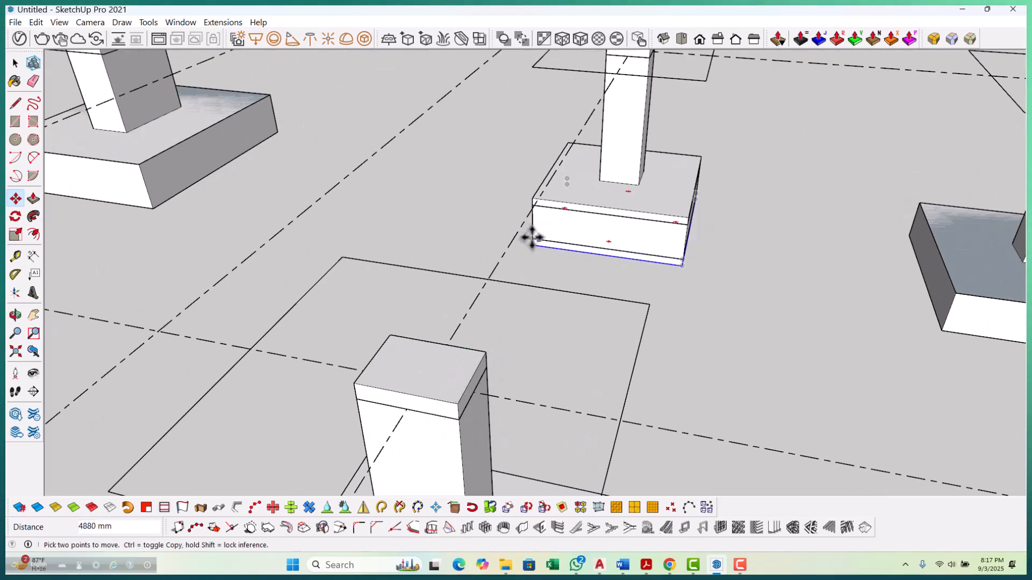
Move the base layer of the outermost-row slender-column footing beside the opposite corner up against the footing's underside.
scroll(635, 325, "down", 10)
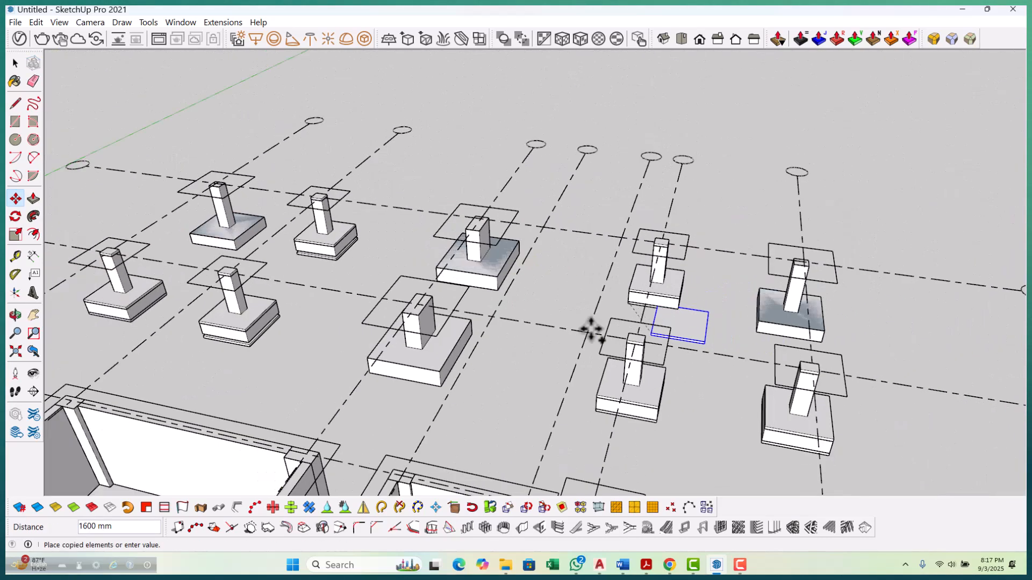
scroll(341, 269, "up", 3)
scroll(475, 235, "down", 5)
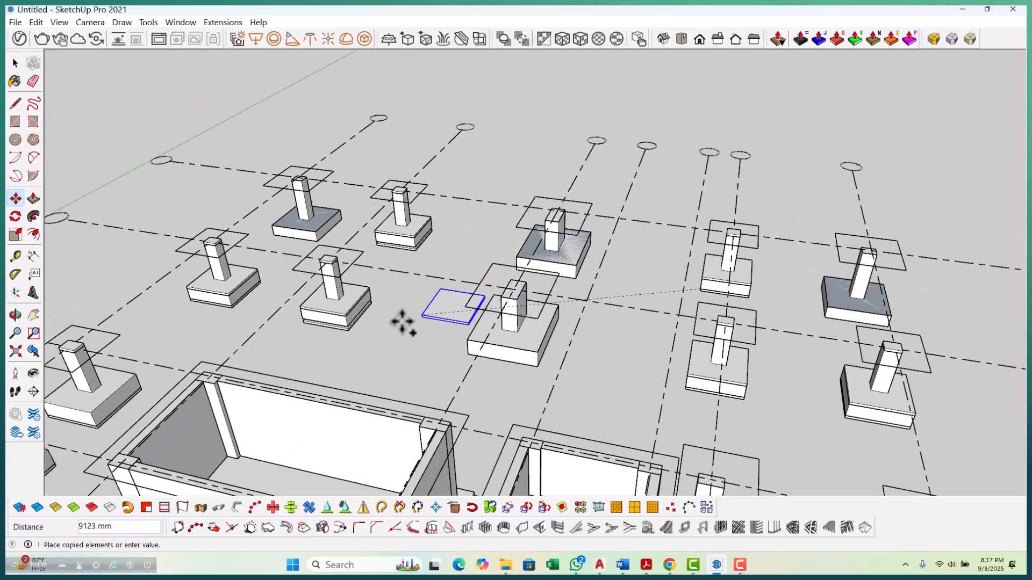
scroll(368, 246, "up", 8)
key("space")
left_click(443, 258)
key("m")
scroll(449, 268, "up", 2)
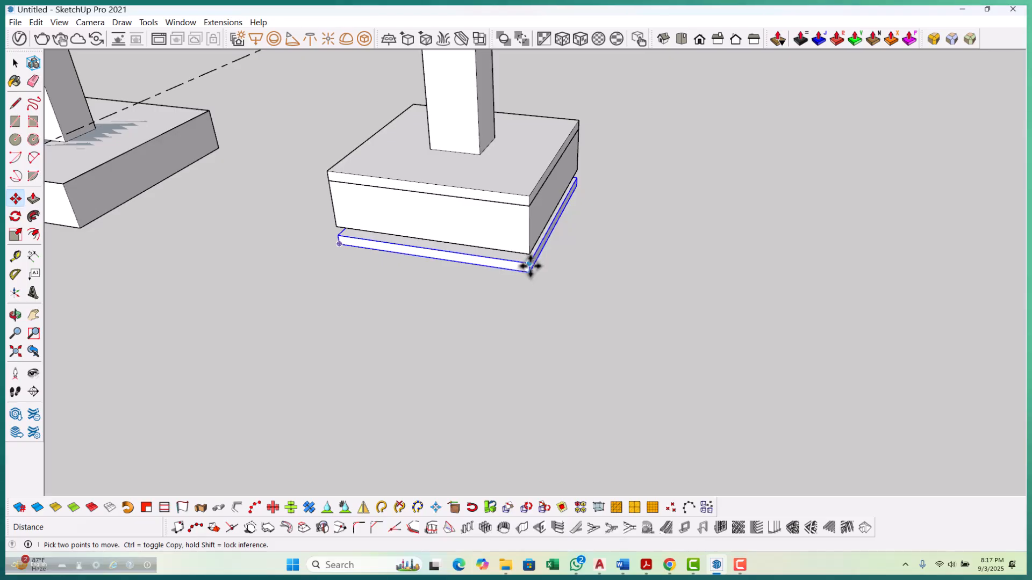
left_click(527, 267)
Move the base layer of the neighbouring slender-column footing up against that footing's underside.
scroll(564, 202, "down", 5)
key("space")
scroll(449, 352, "up", 5)
key("m")
scroll(480, 348, "up", 5)
left_click(480, 348)
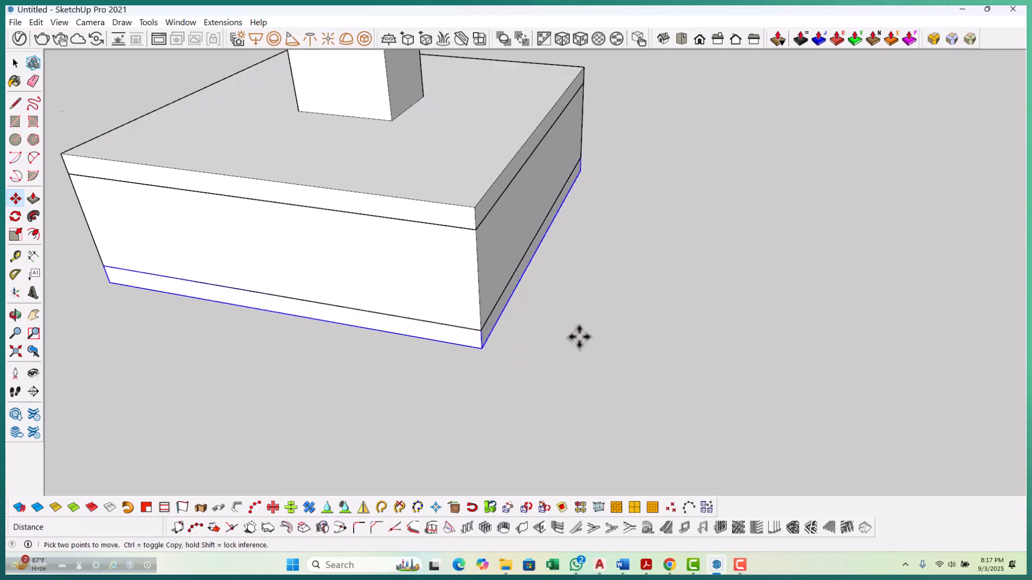
Examine the base layers beneath the footings from all around, including the corner footing nearest the origin.
scroll(578, 337, "down", 8)
key("space")
left_click(428, 321)
scroll(446, 317, "down", 2)
middle_click_drag(462, 309, 566, 330)
scroll(529, 304, "up", 4)
middle_click_drag(440, 345, 463, 309)
scroll(391, 300, "down", 7)
middle_click_drag(347, 279, 570, 383)
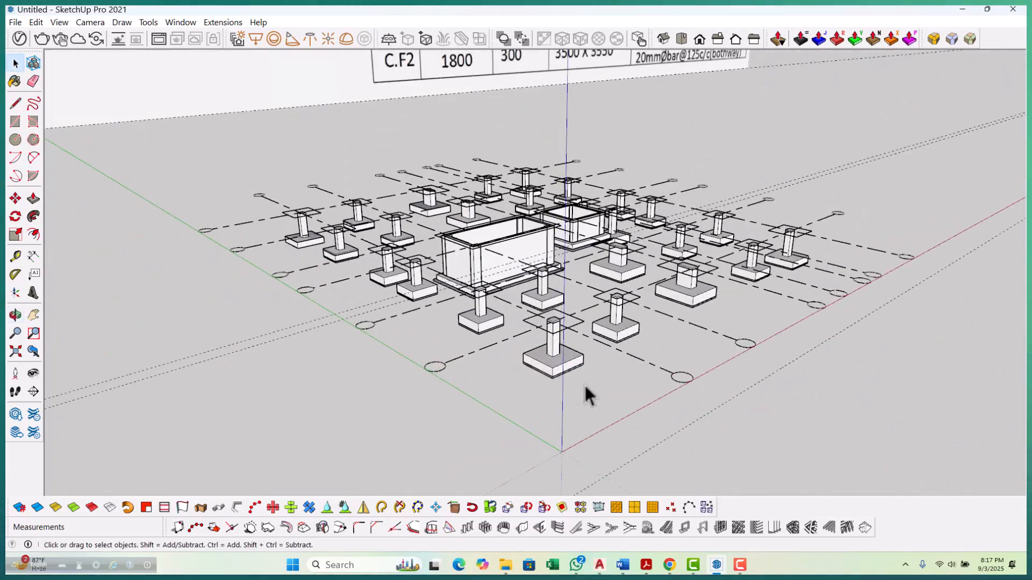
scroll(569, 379, "up", 5)
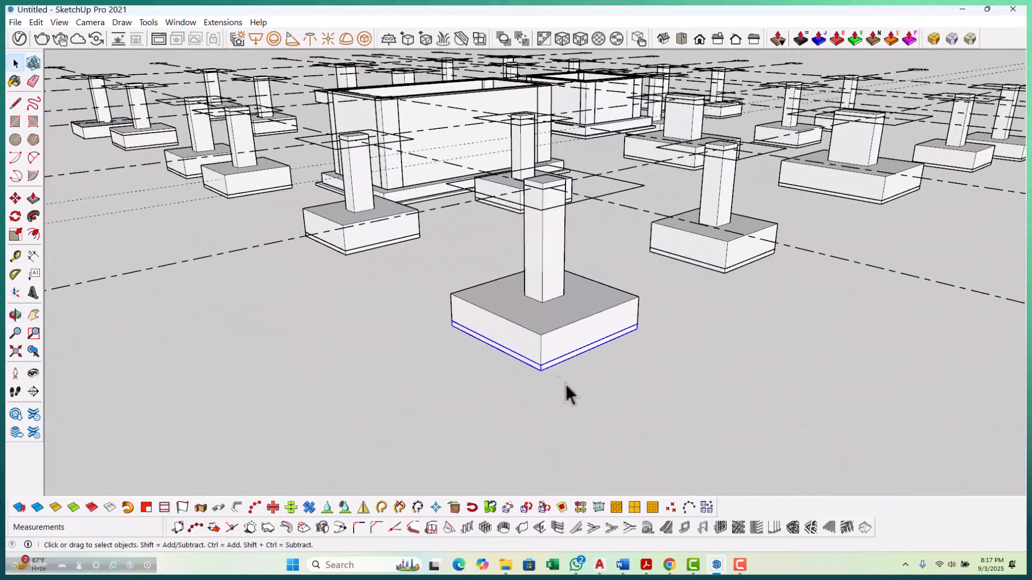
key("m")
scroll(559, 381, "up", 3)
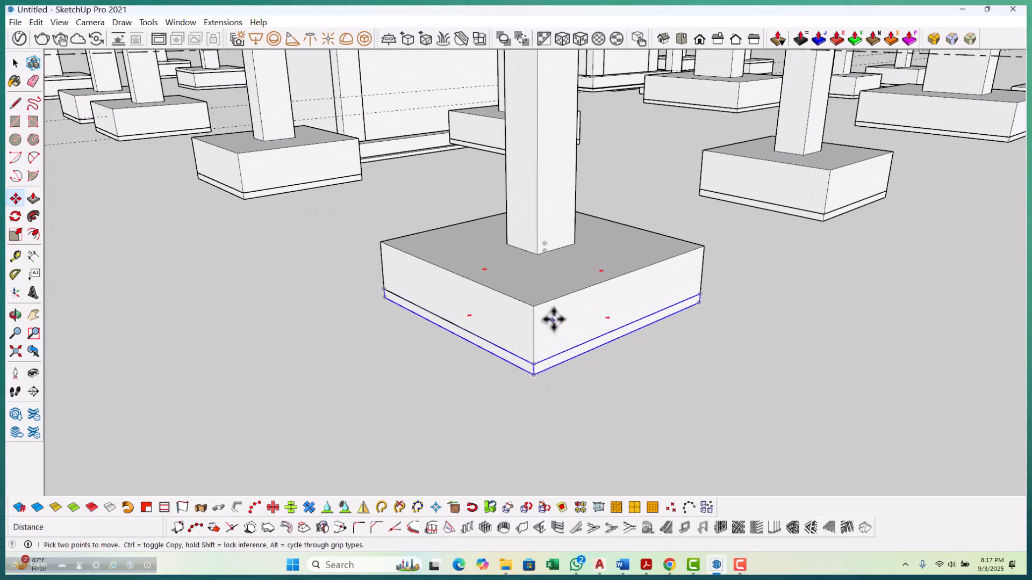
scroll(552, 317, "down", 12)
key("space")
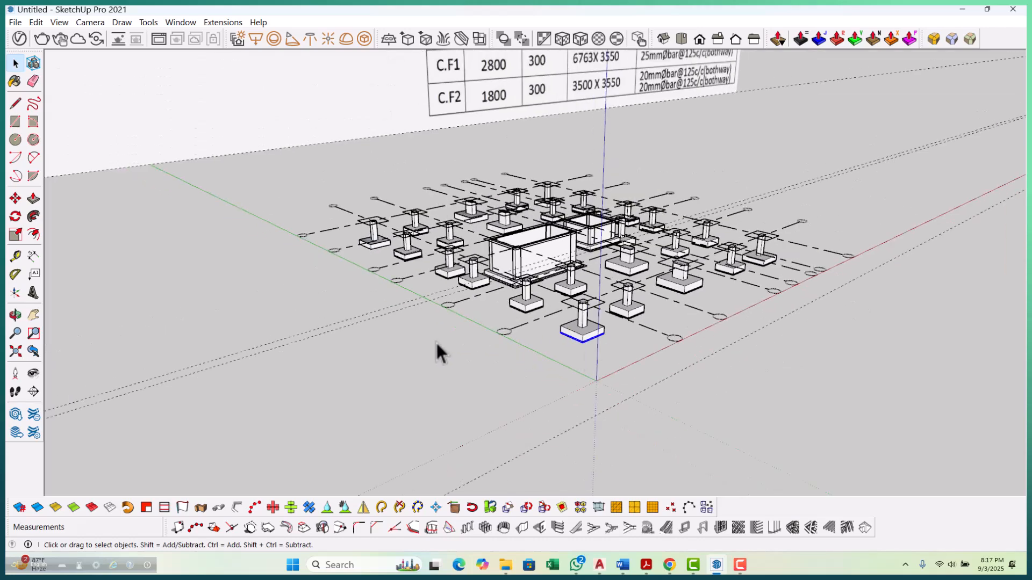
Delete the loose dark face lying on top of the corner footing at the large-pit end of the outermost row.
middle_click_drag(437, 353, 604, 405)
scroll(473, 357, "up", 5)
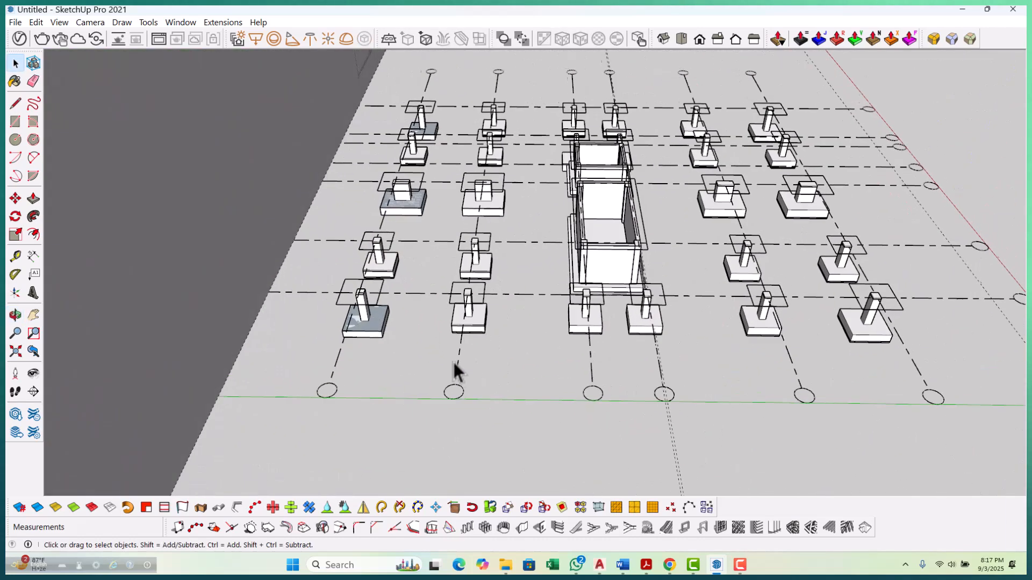
middle_click_drag(345, 317, 286, 260)
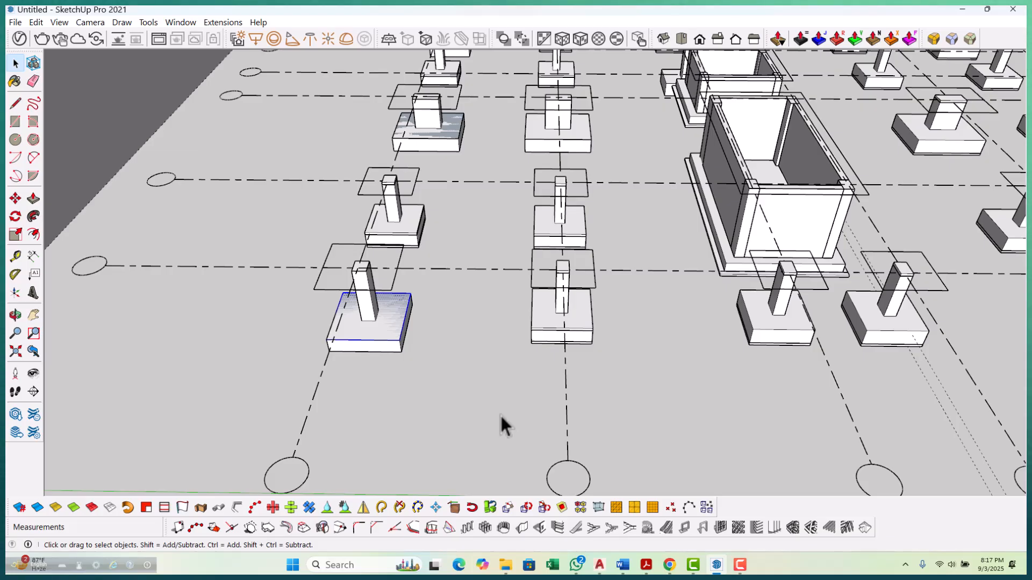
scroll(463, 376, "down", 10)
mouse_move(463, 376)
middle_mouse_down()
mouse_move(482, 333)
mouse_move(543, 310)
mouse_move(392, 238)
middle_mouse_up()
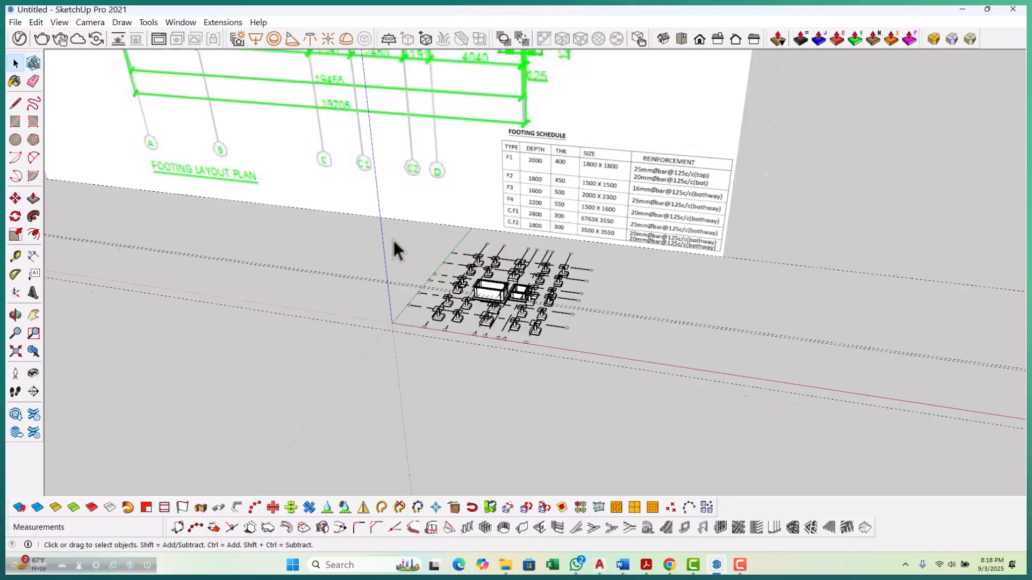
Window-select the whole foundation with its grid to check for leftover geometry, and clear the selection.
scroll(392, 237, "up", 2)
left_click_drag(367, 241, 733, 428)
scroll(591, 301, "up", 4)
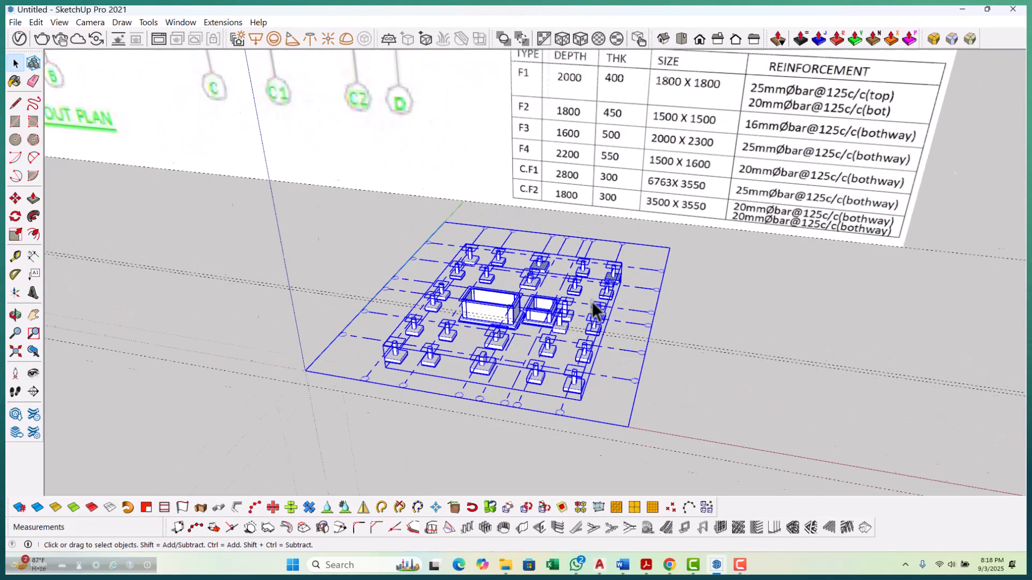
scroll(651, 271, "down", 2)
middle_click_drag(652, 271, 785, 307)
left_click(785, 304)
Delete the loose dark face on top of the outermost row's other corner footing, beyond the small pit.
middle_click_drag(672, 325, 610, 276)
scroll(610, 283, "up", 6)
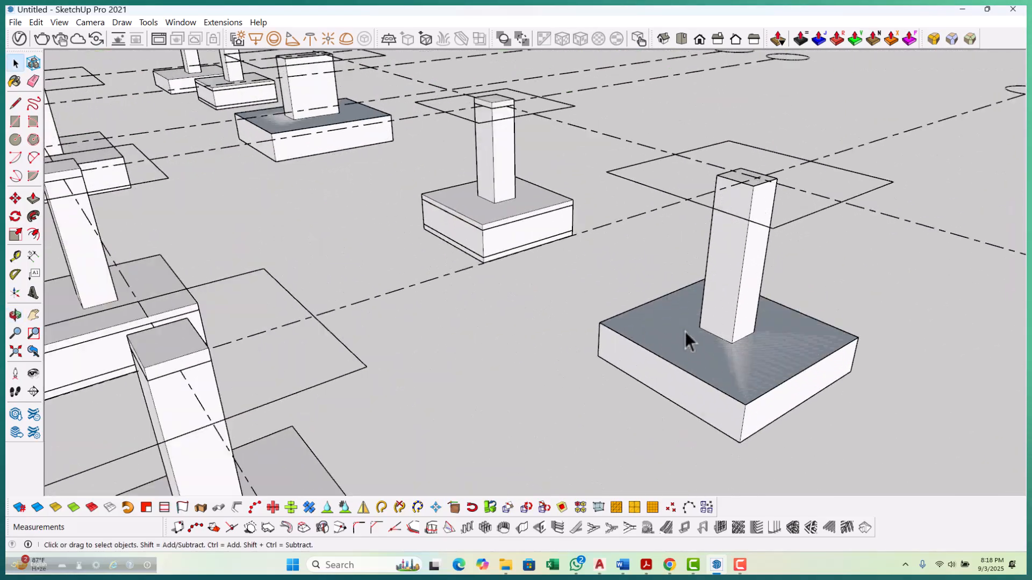
left_click_drag(583, 193, 928, 465)
left_click(929, 462)
scroll(708, 378, "down", 4)
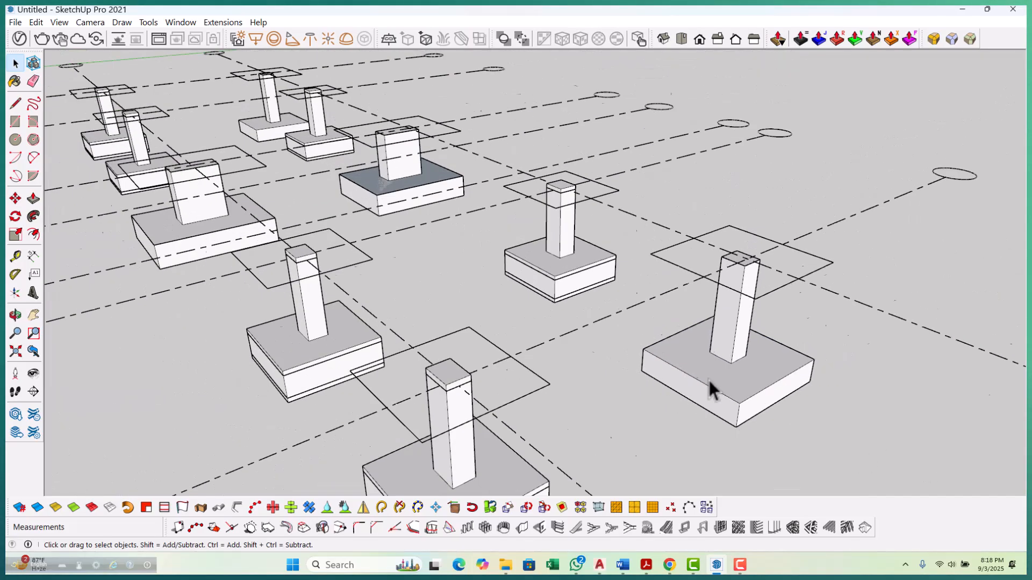
Delete the loose dark face on top of the outermost row's wide middle footing.
scroll(436, 230, "up", 4)
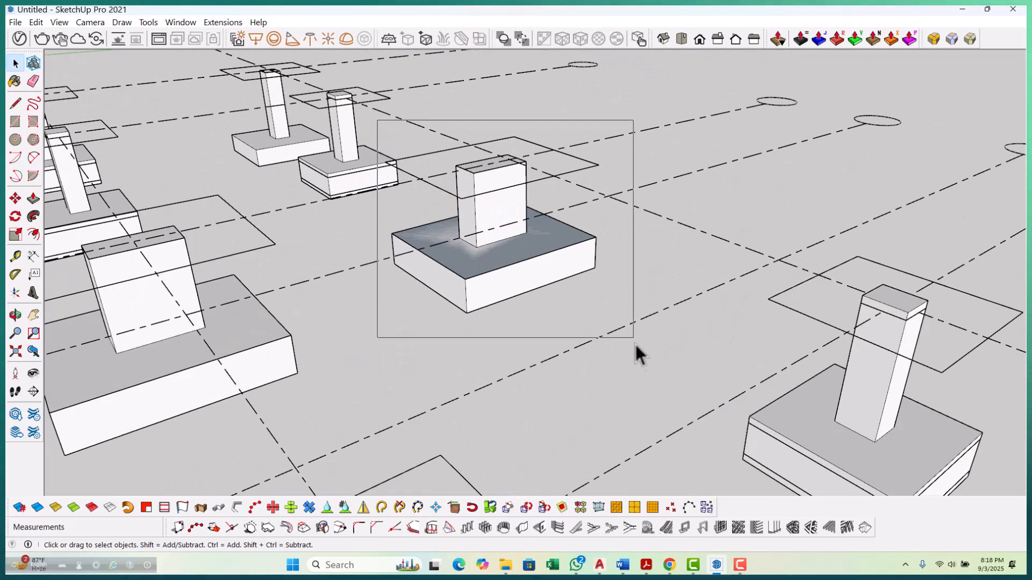
left_click(640, 356)
scroll(543, 292, "down", 6)
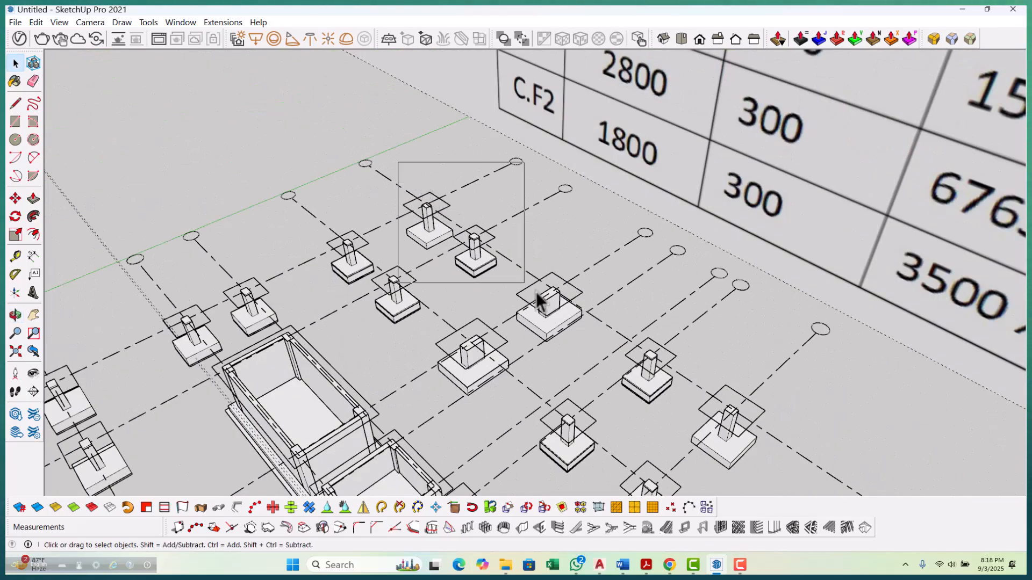
Examine the stacked layers of the outermost row's footing beside the corner footing at the large-pit end.
scroll(510, 292, "up", 2)
scroll(469, 270, "up", 3)
mouse_move(484, 272)
middle_mouse_down()
mouse_move(414, 224)
mouse_move(495, 276)
middle_mouse_up()
left_click(476, 257)
middle_click_drag(430, 287, 511, 299)
key("ctrl+t")
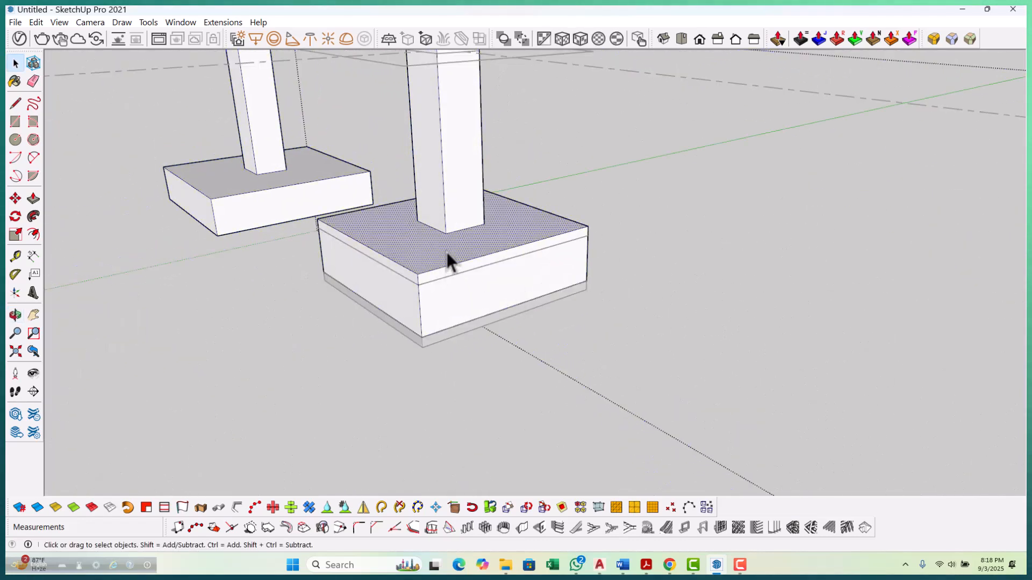
scroll(433, 284, "up", 3)
middle_click_drag(433, 293, 537, 242)
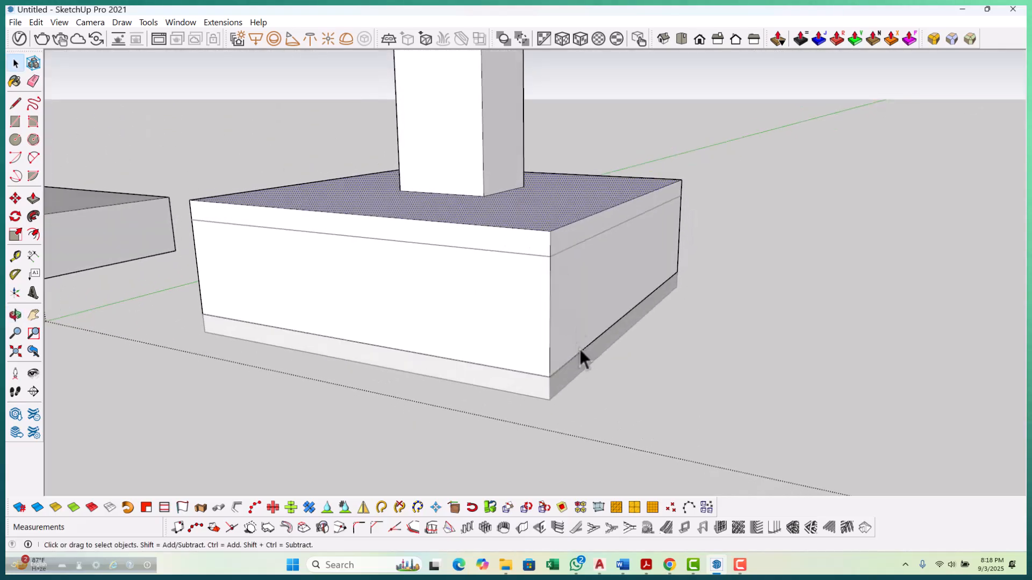
left_click(683, 363)
middle_click_drag(682, 364, 404, 306)
key("ctrl+a")
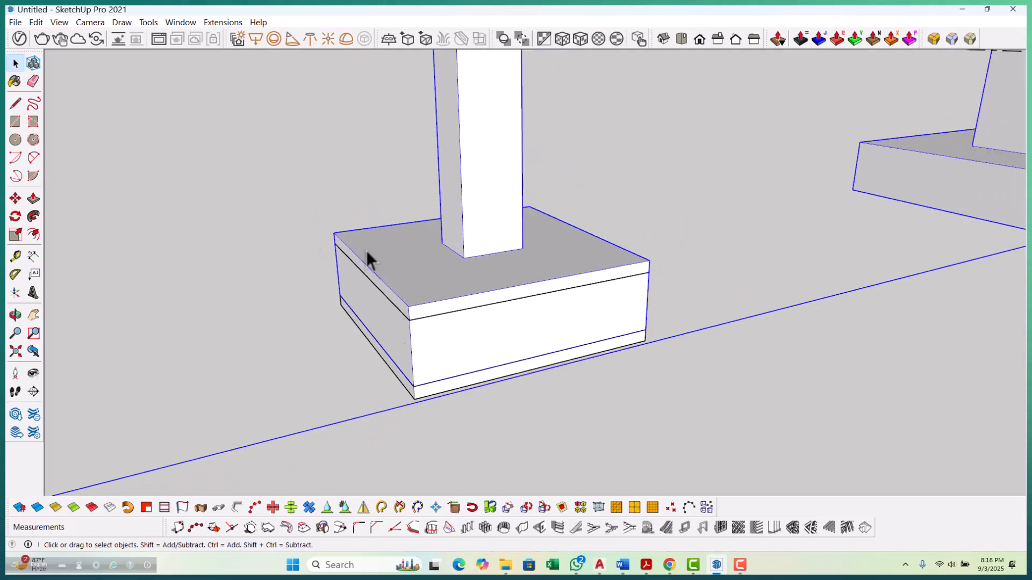
left_click_drag(257, 138, 841, 337)
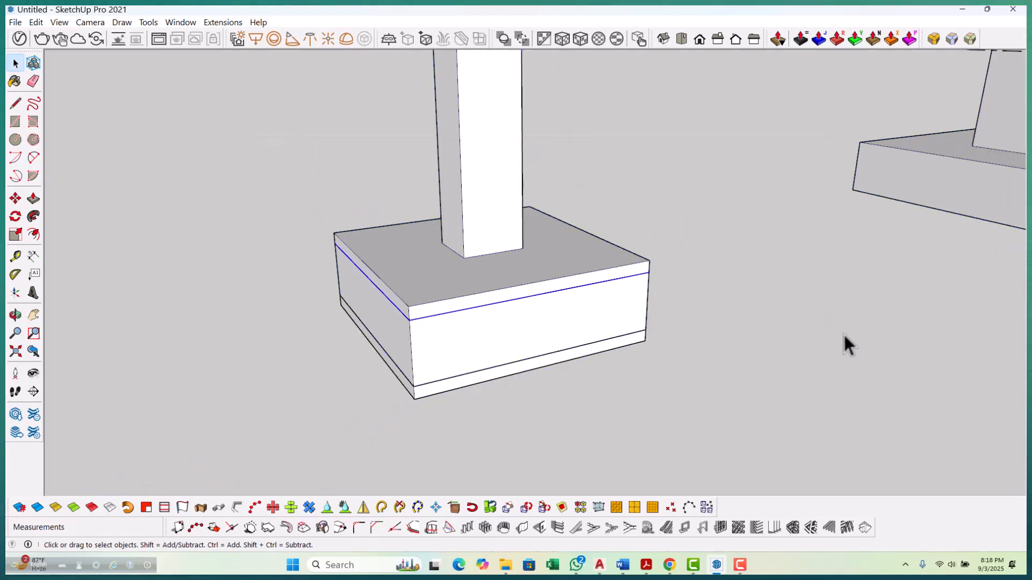
left_click(710, 340)
Examine the thin base layer under the corner footing nearest the origin by selecting it.
scroll(509, 354, "down", 6)
scroll(495, 362, "down", 3)
middle_click_drag(495, 362, 291, 277)
scroll(291, 278, "down", 3)
middle_click_drag(396, 221, 543, 397)
scroll(447, 304, "up", 6)
scroll(498, 348, "up", 6)
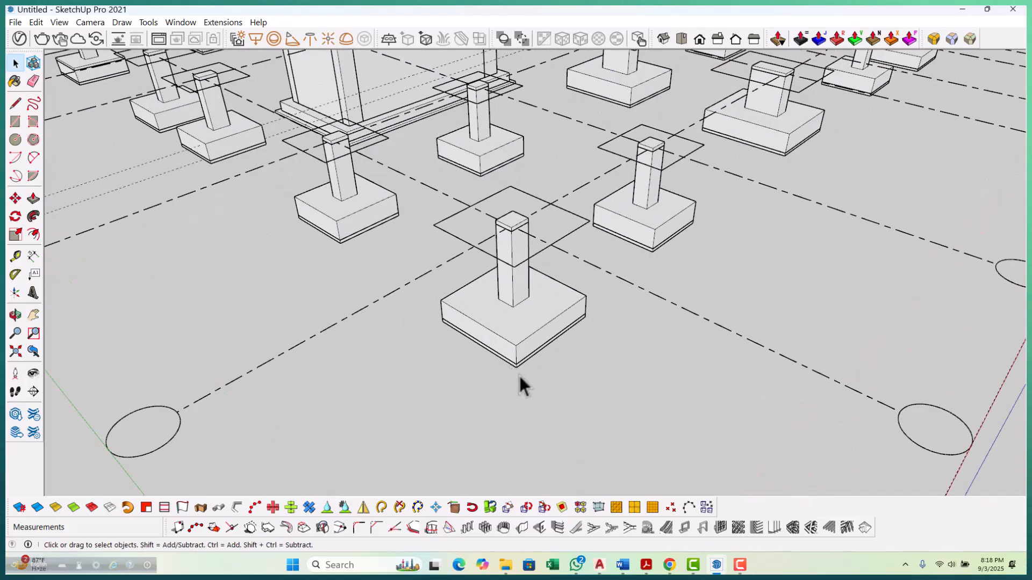
scroll(539, 372, "down", 2)
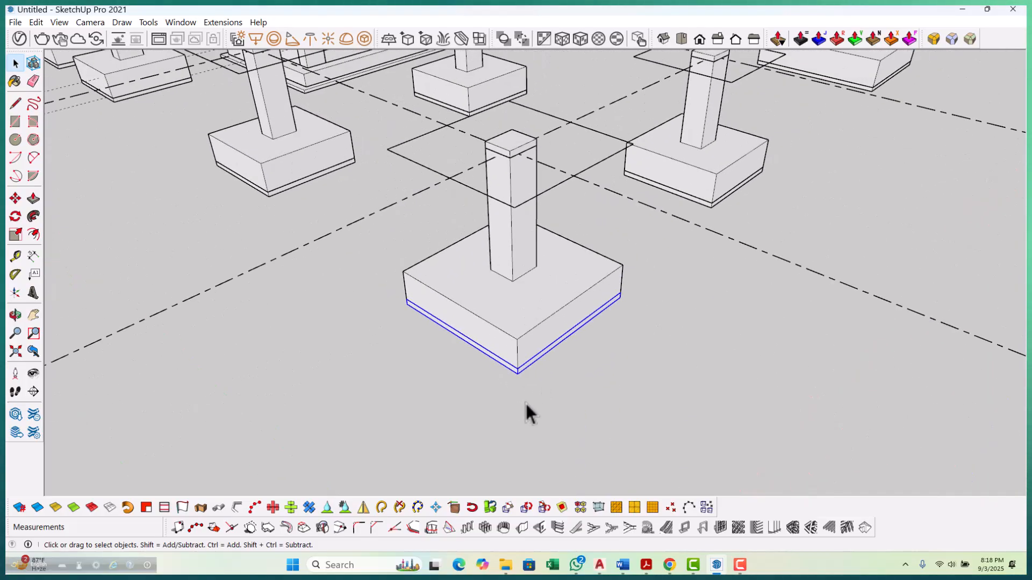
scroll(538, 397, "down", 6)
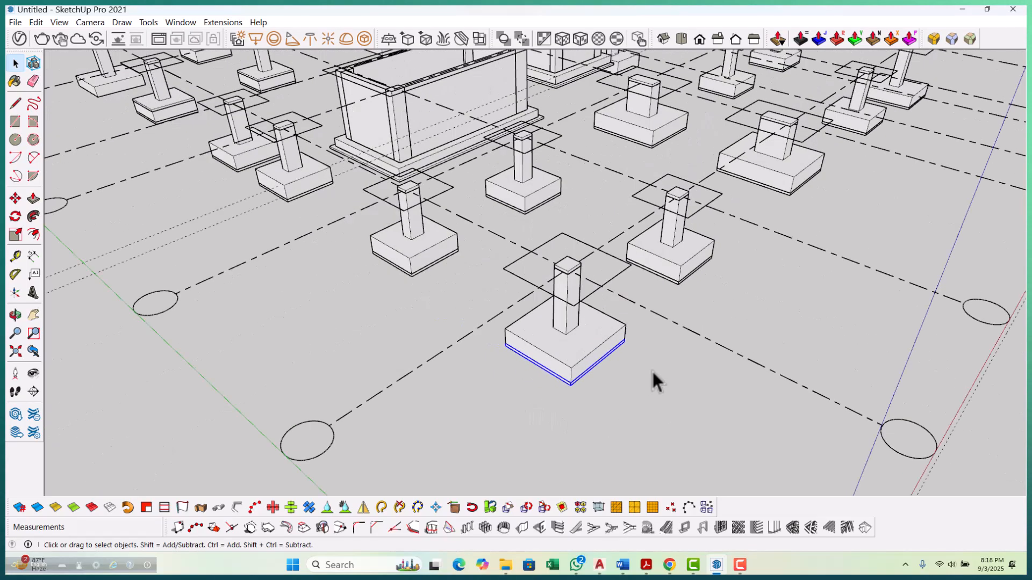
middle_click_drag(527, 373, 330, 381)
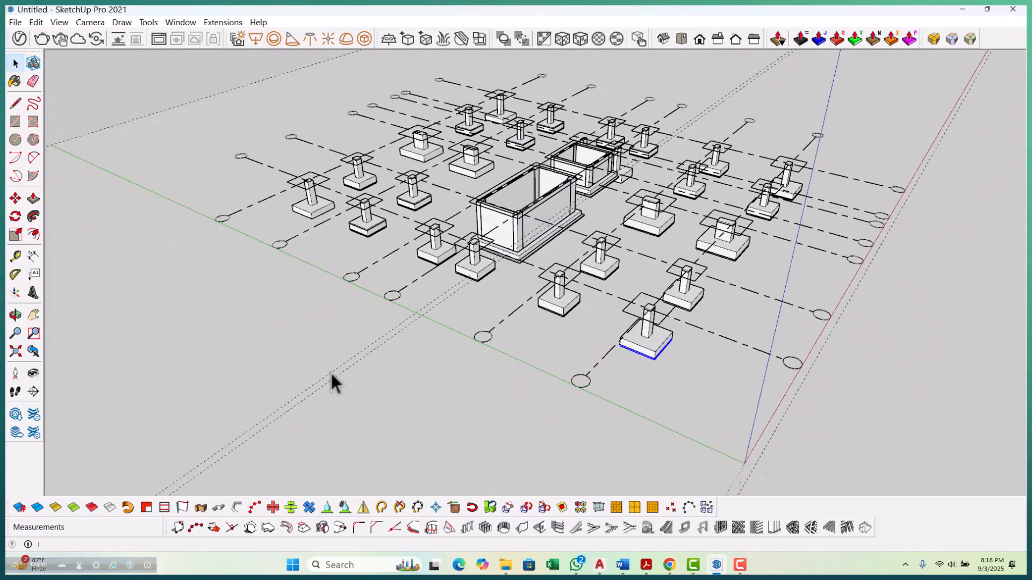
Open the foundation group and select the corner footing with its column at the small-pit end of the outermost row.
scroll(322, 172, "up", 3)
left_click_drag(211, 135, 354, 306)
scroll(285, 325, "down", 1)
scroll(308, 260, "up", 2)
double_click(308, 260)
left_click(307, 260)
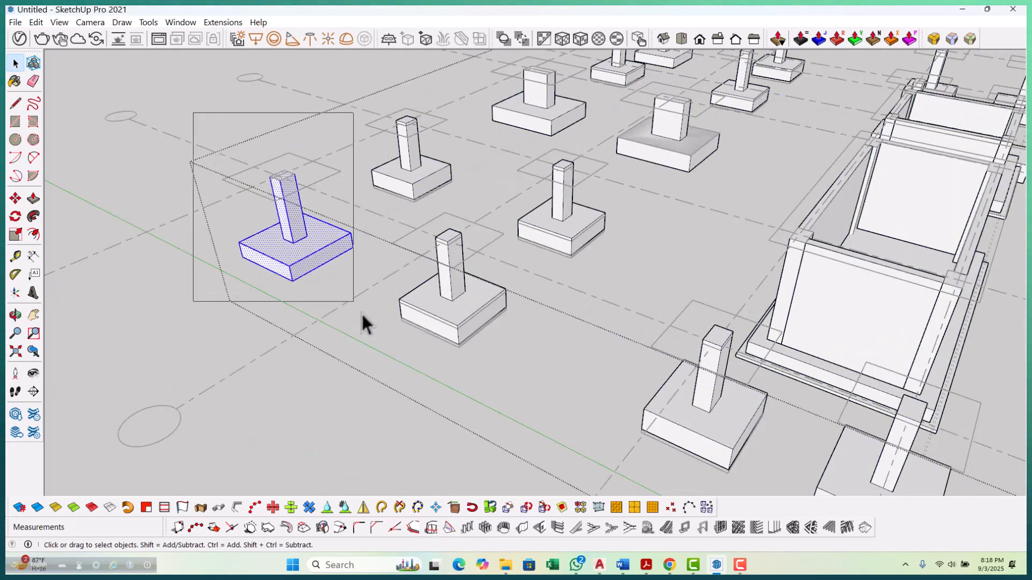
left_click_drag(366, 317, 361, 316)
scroll(290, 320, "down", 3)
scroll(497, 169, "up", 5)
middle_click_drag(554, 178, 415, 180)
scroll(656, 138, "up", 2)
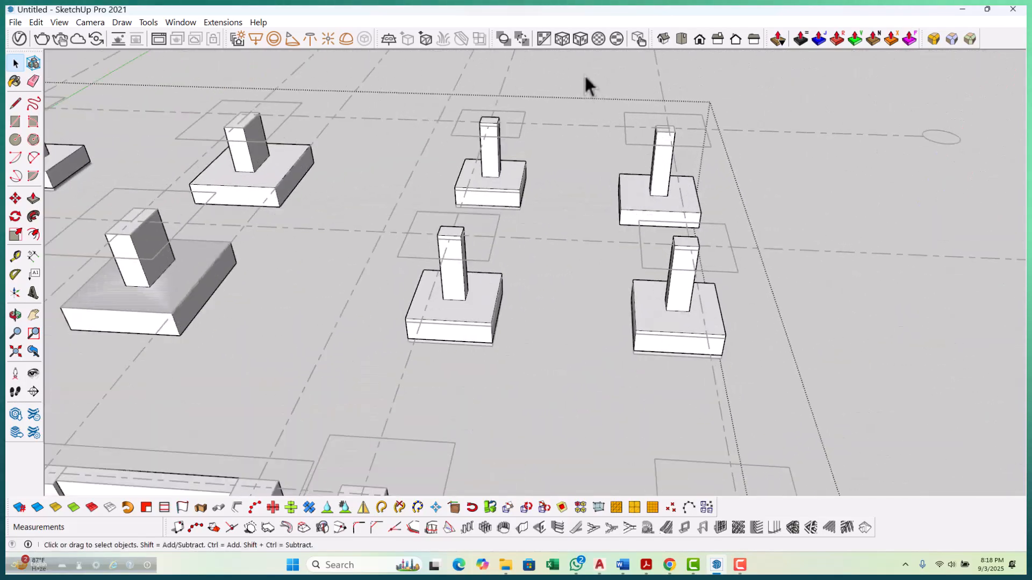
left_click_drag(747, 236, 747, 235)
middle_click_drag(793, 268, 462, 224)
scroll(747, 362, "down", 3)
middle_click_drag(747, 362, 392, 211)
scroll(290, 240, "down", 3)
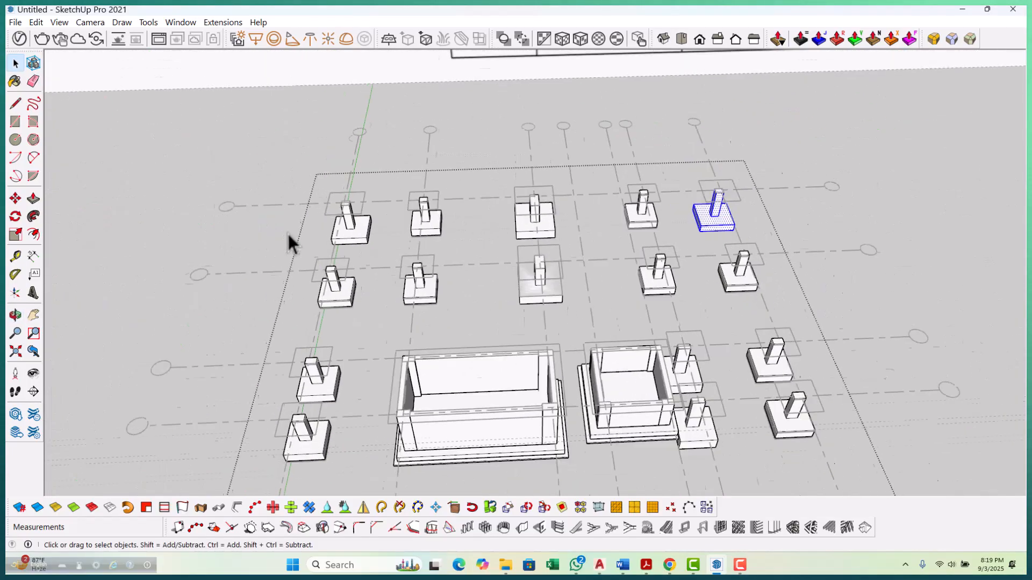
Add the outermost row's corner footing at the large-pit end to the selection, move both straight up 75 mm, and close the group.
scroll(323, 223, "up", 4)
left_click_drag(289, 138, 408, 270, "ctrl")
middle_click_drag(408, 270, 352, 202)
scroll(438, 252, "up", 6)
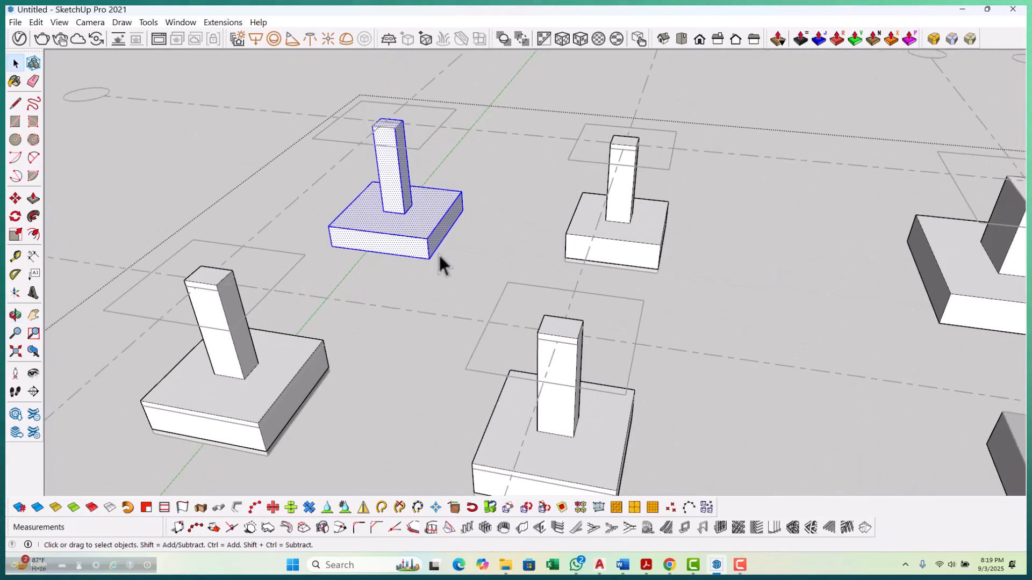
key("m")
left_click(427, 263)
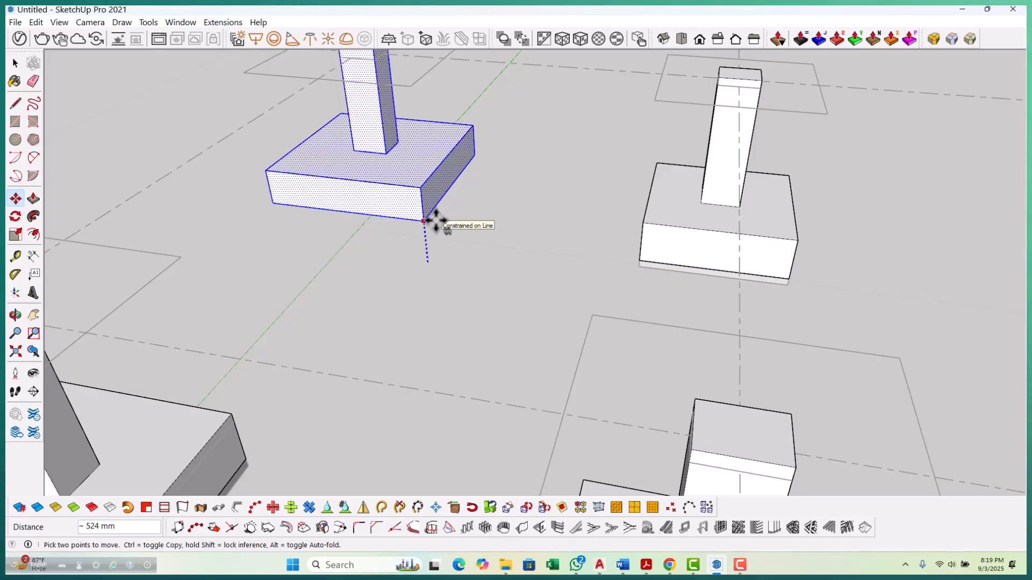
type("75")
key("Return")
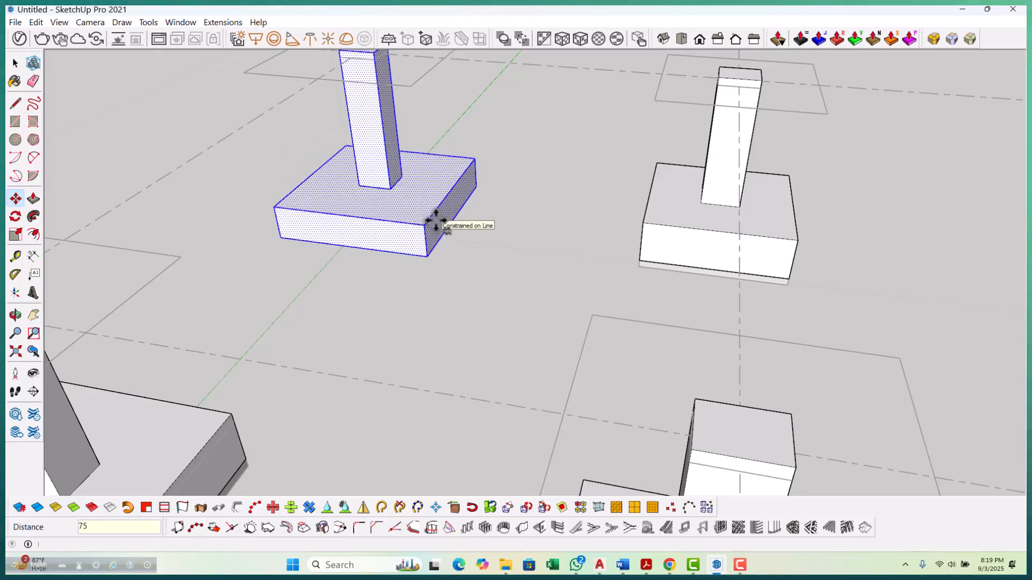
scroll(377, 317, "down", 8)
scroll(382, 320, "down", 3)
middle_click_drag(435, 306, 659, 337)
scroll(712, 384, "up", 2)
left_click(749, 402)
Copy the thin base layer from the corner footing nearest the origin to beneath the outermost row's corner footing at the large-pit end.
scroll(655, 331, "down", 2)
scroll(626, 315, "down", 1)
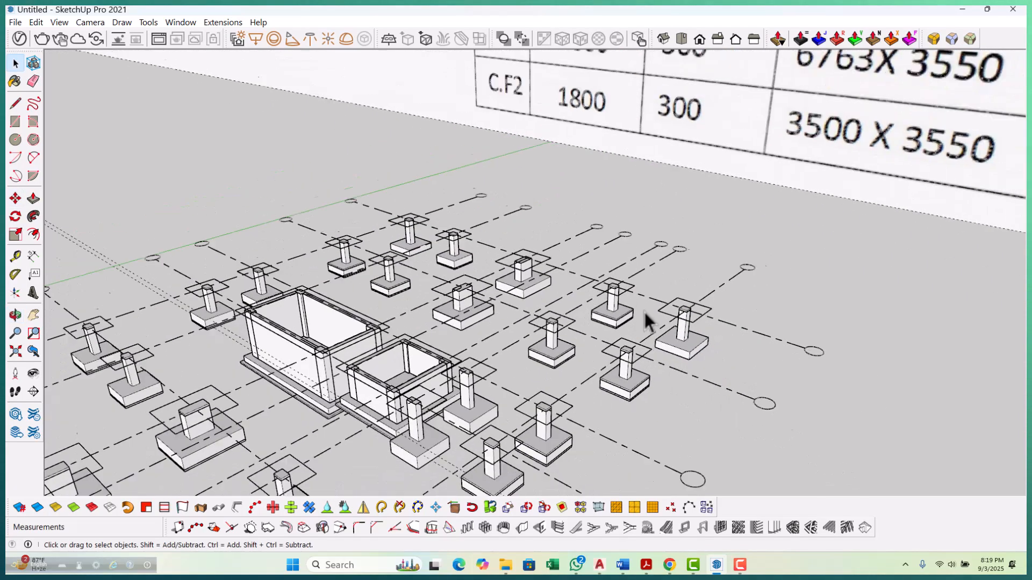
scroll(607, 313, "up", 5)
scroll(679, 268, "down", 3)
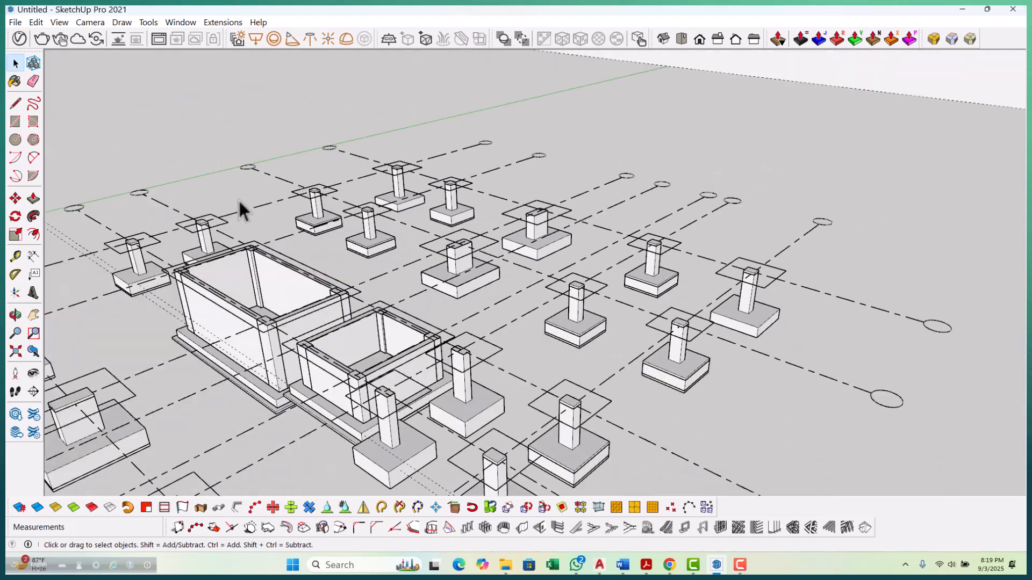
middle_click_drag(241, 203, 581, 235)
scroll(554, 188, "down", 4)
middle_click_drag(483, 314, 541, 330)
scroll(437, 384, "up", 2)
scroll(482, 379, "up", 5)
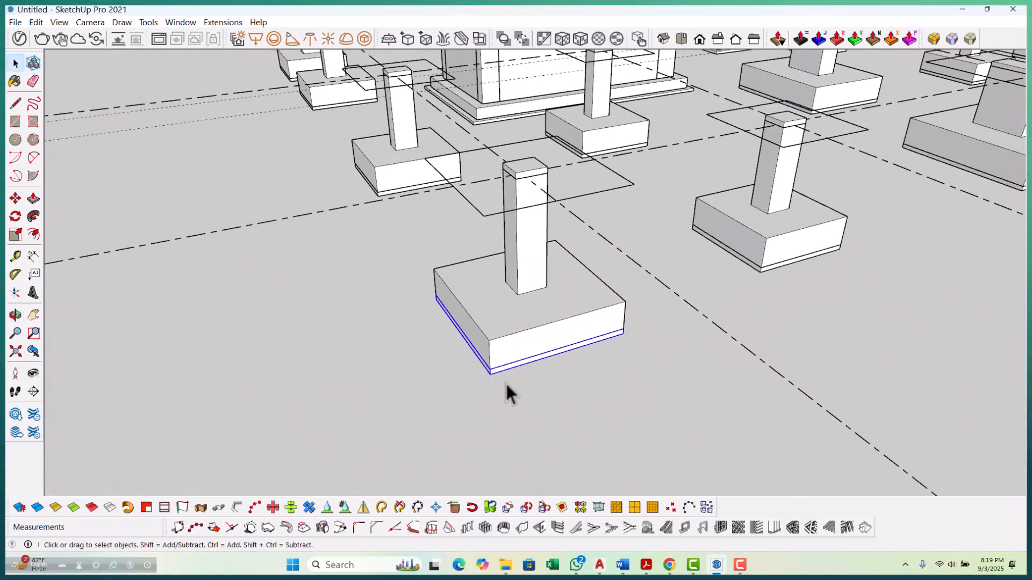
key("m")
scroll(497, 383, "up", 3)
left_click(488, 319)
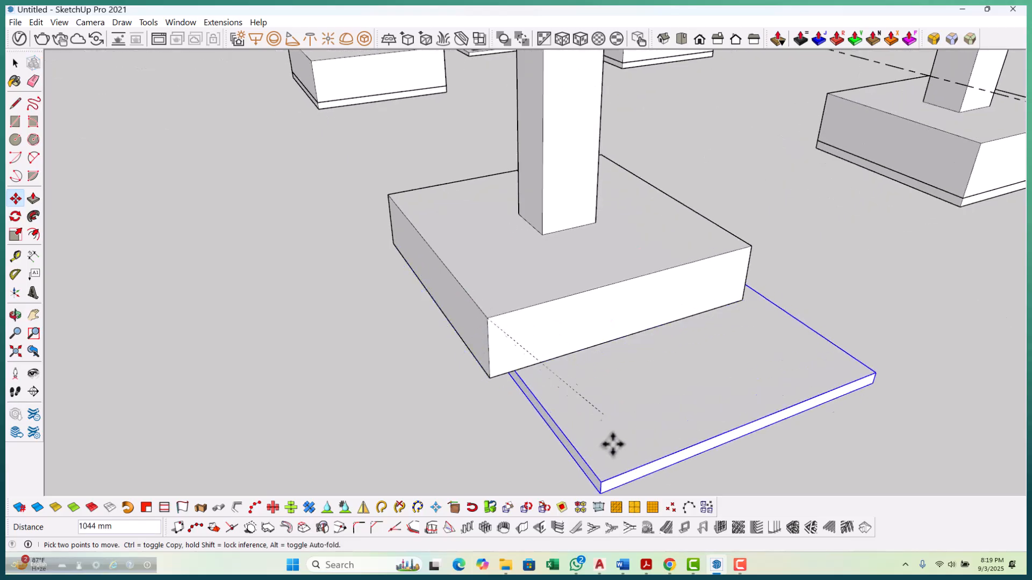
scroll(602, 446, "down", 10)
scroll(420, 236, "up", 8)
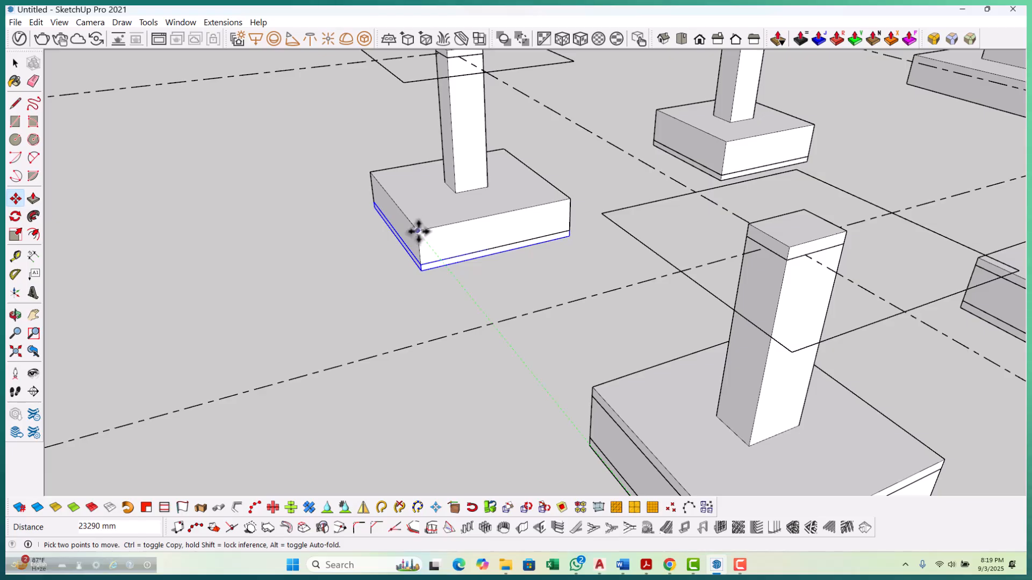
key("ctrl")
Copy the base layer on to the outermost row's other corner footing, beyond the small pit, and clear the selection.
scroll(232, 371, "down", 5)
scroll(650, 293, "up", 2)
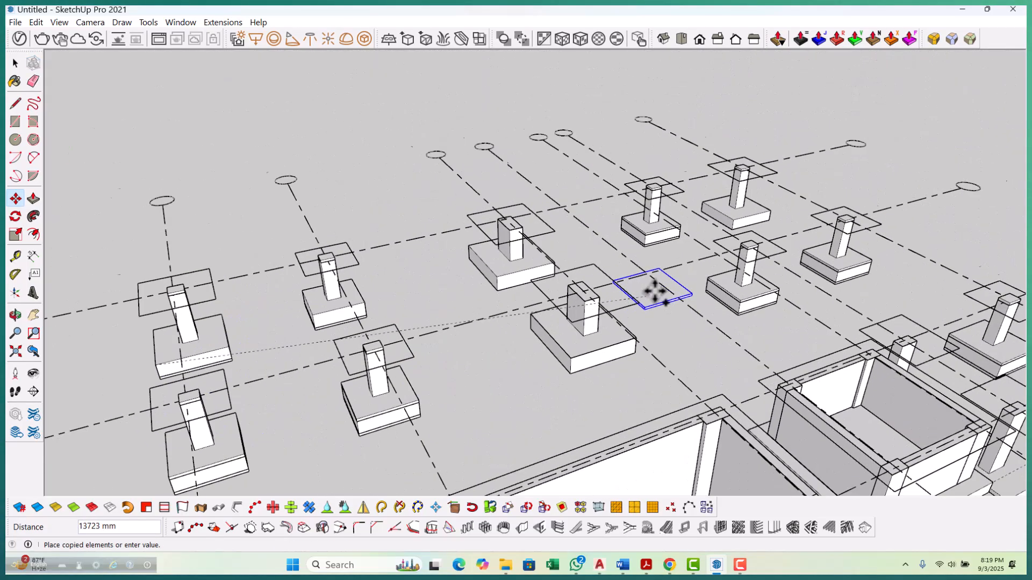
scroll(651, 293, "up", 5)
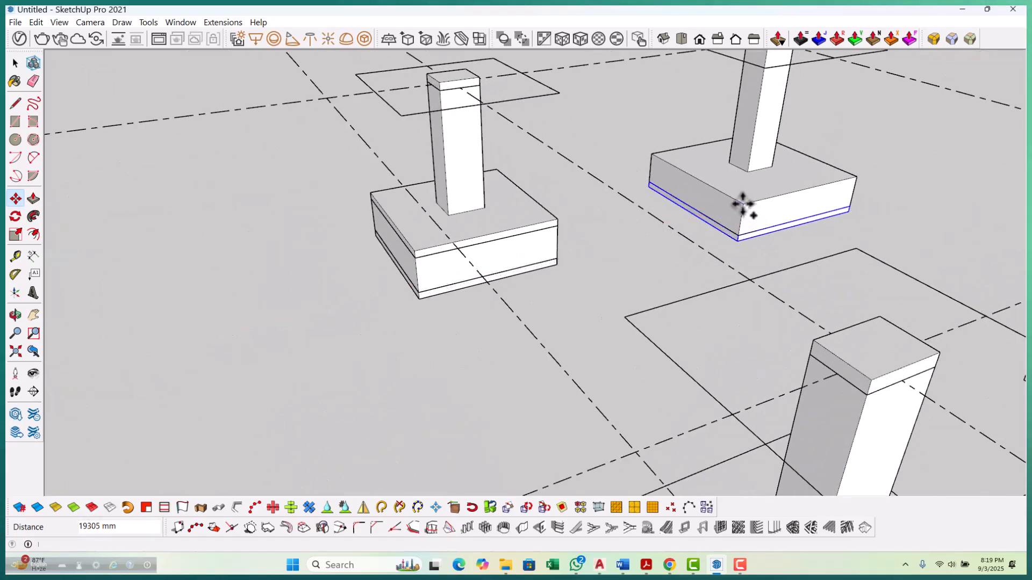
left_click(743, 204)
scroll(739, 231, "down", 4)
key("ctrl+a")
scroll(571, 276, "down", 8)
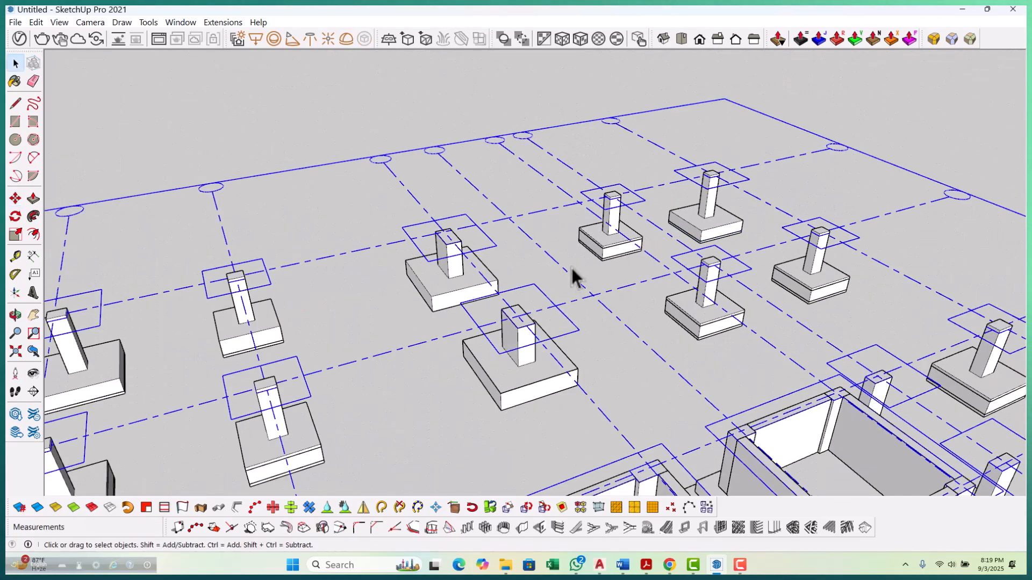
left_click(696, 450)
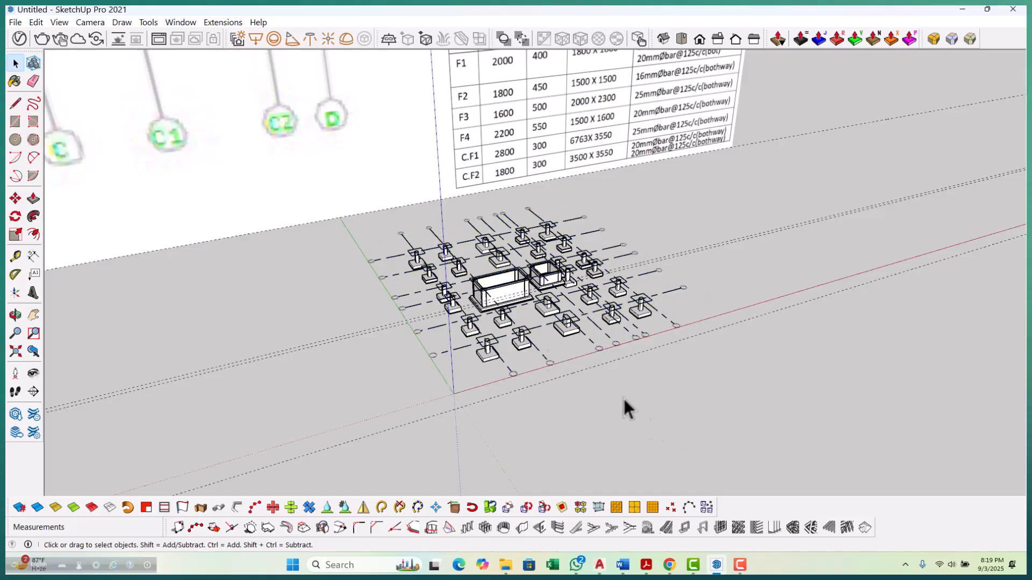
Inside the foundation group, move the wide middle footings of the two outermost rows, with their columns, straight up by the corner footings' 75 mm.
scroll(618, 376, "up", 6)
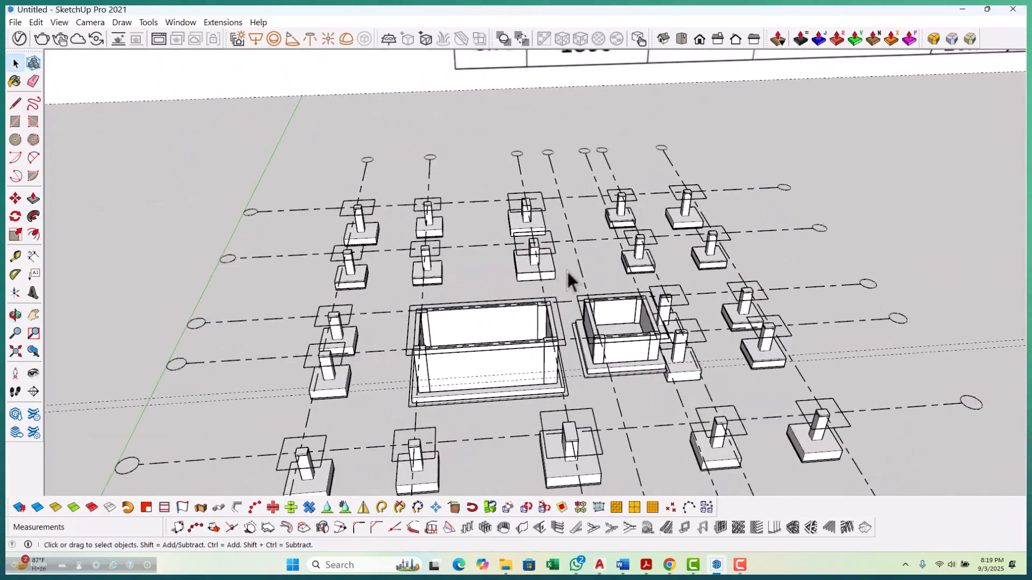
scroll(553, 269, "up", 3)
left_click(553, 267)
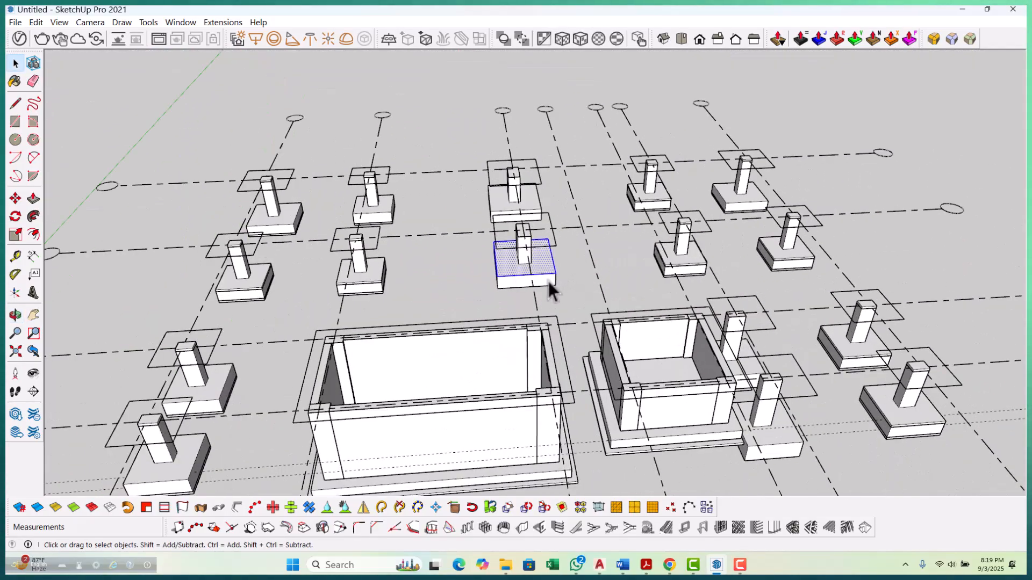
double_click(548, 281)
triple_click(549, 281)
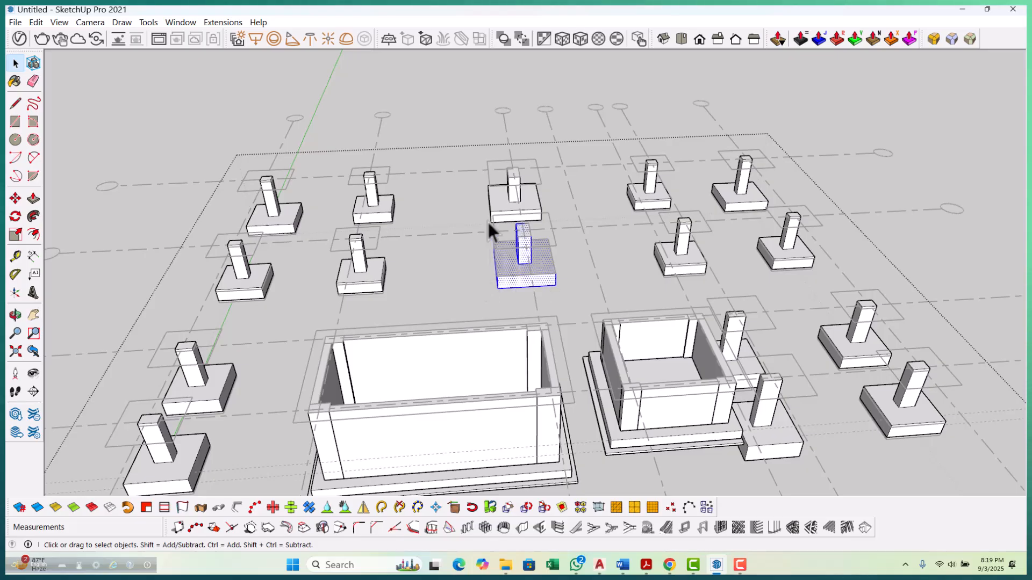
key("Escape")
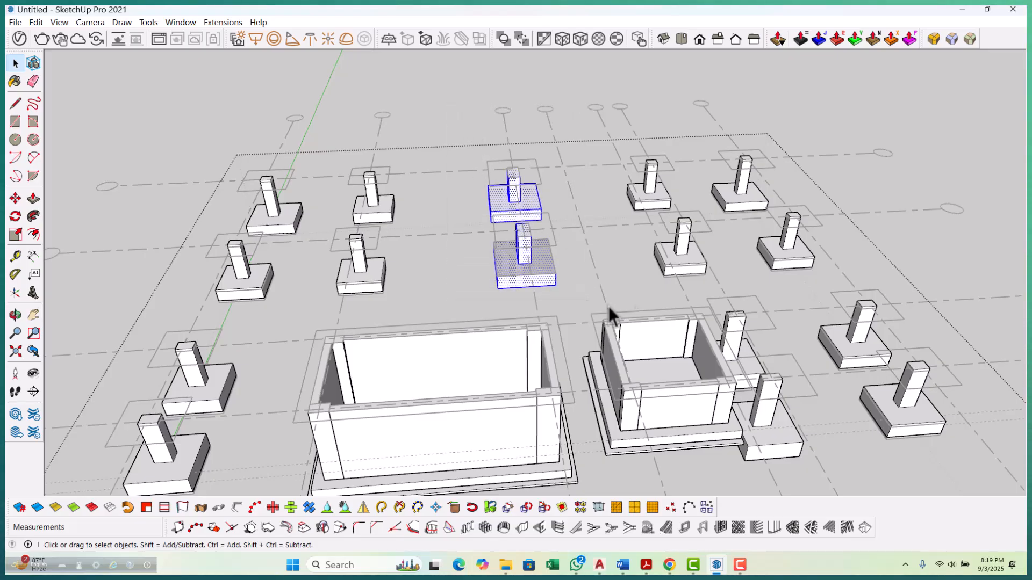
middle_click_drag(586, 301, 444, 267)
scroll(534, 295, "up", 5)
key("m")
scroll(528, 315, "up", 3)
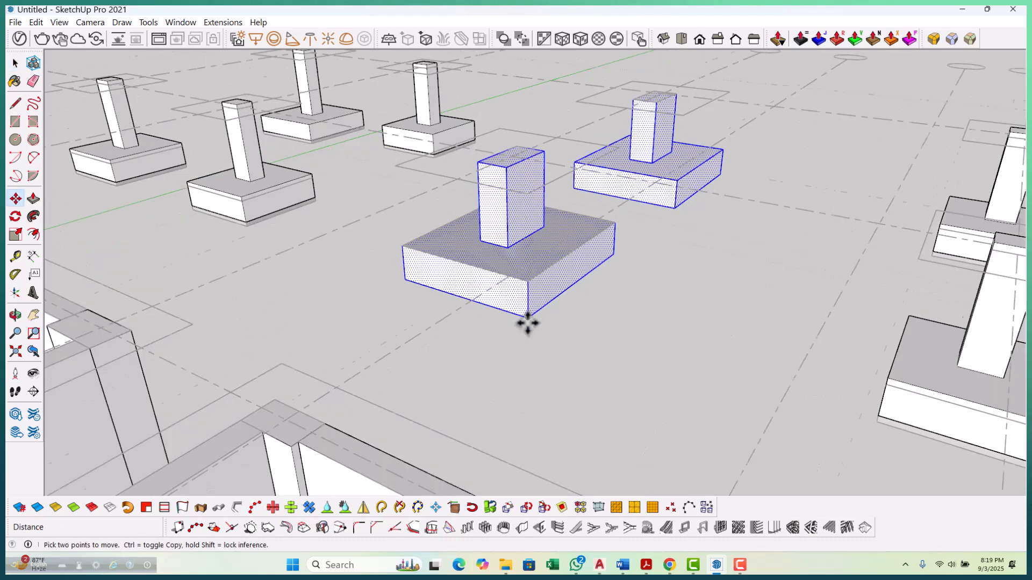
left_click(529, 316)
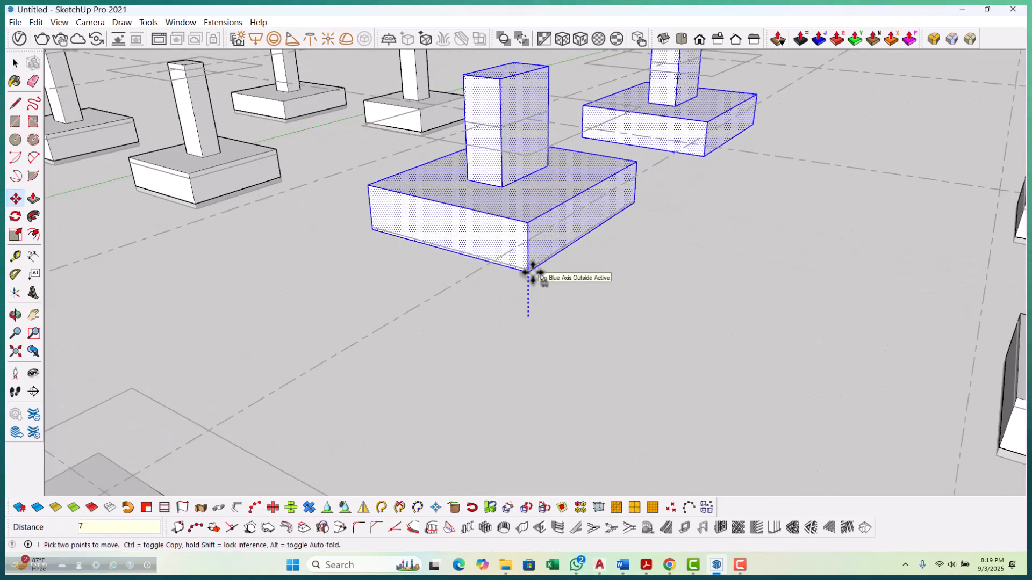
key("space")
scroll(539, 279, "down", 10)
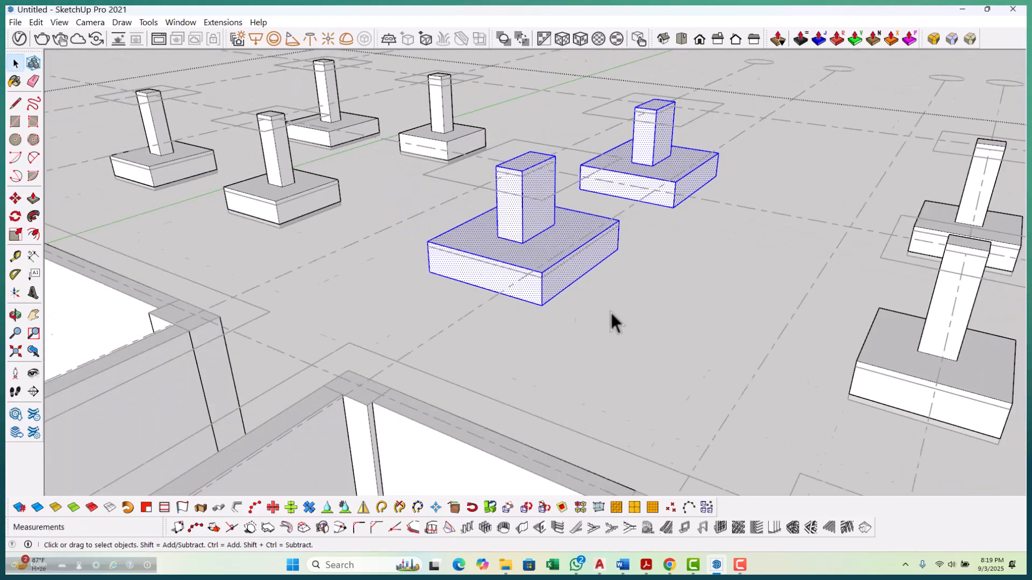
Copy the base layer from the wide footing on the origin side of the pits to beneath the second-outermost row's wide middle footing.
scroll(571, 223, "down", 4)
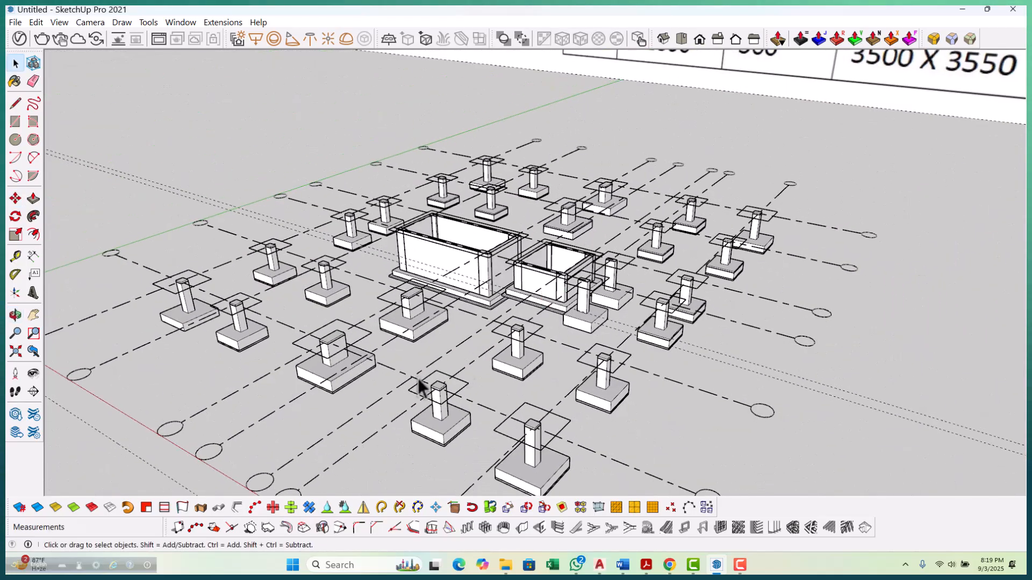
scroll(419, 344, "up", 8)
scroll(433, 329, "up", 4)
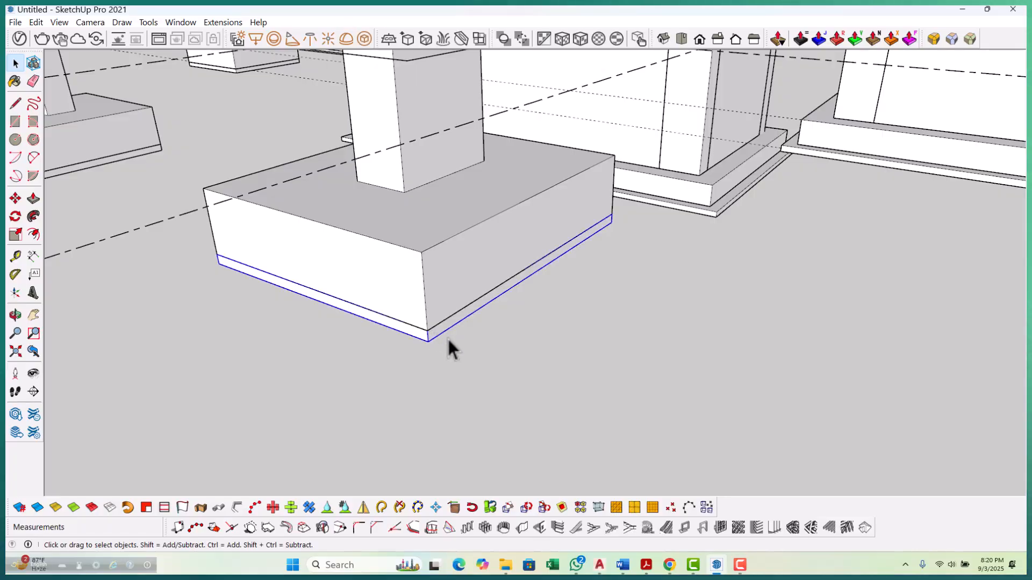
key("m")
left_click(424, 250)
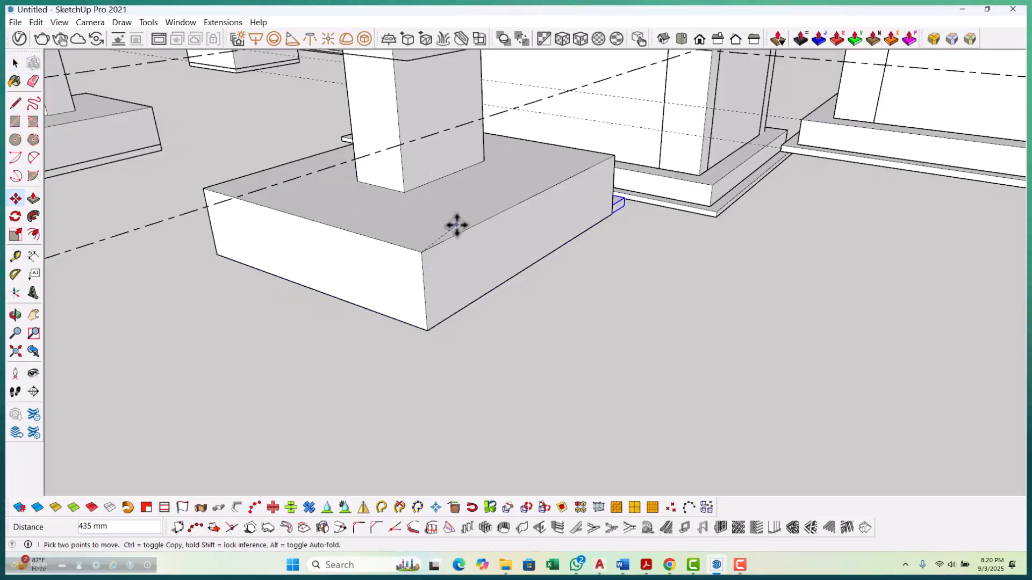
key("ctrl")
scroll(299, 373, "down", 10)
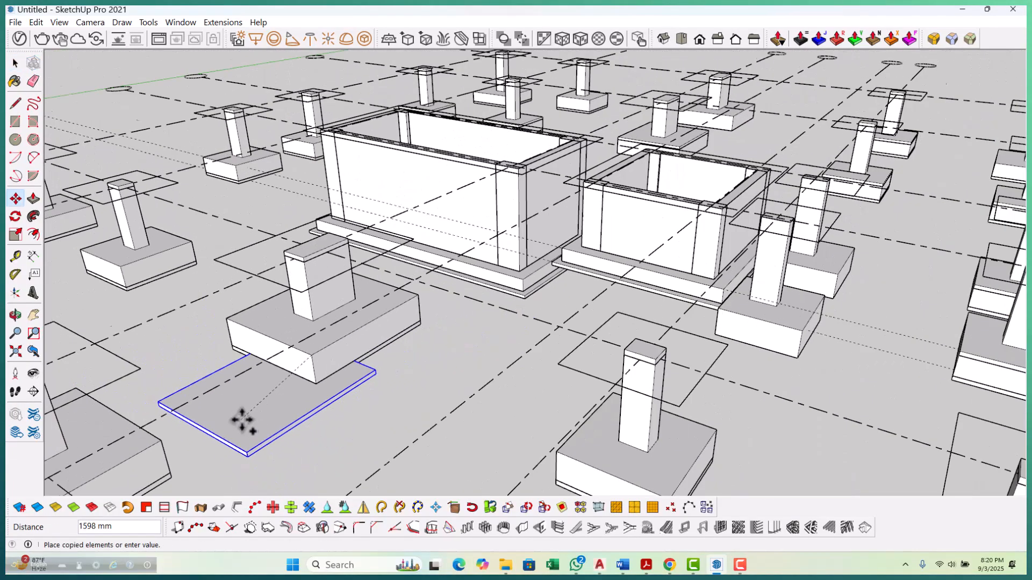
scroll(565, 202, "up", 8)
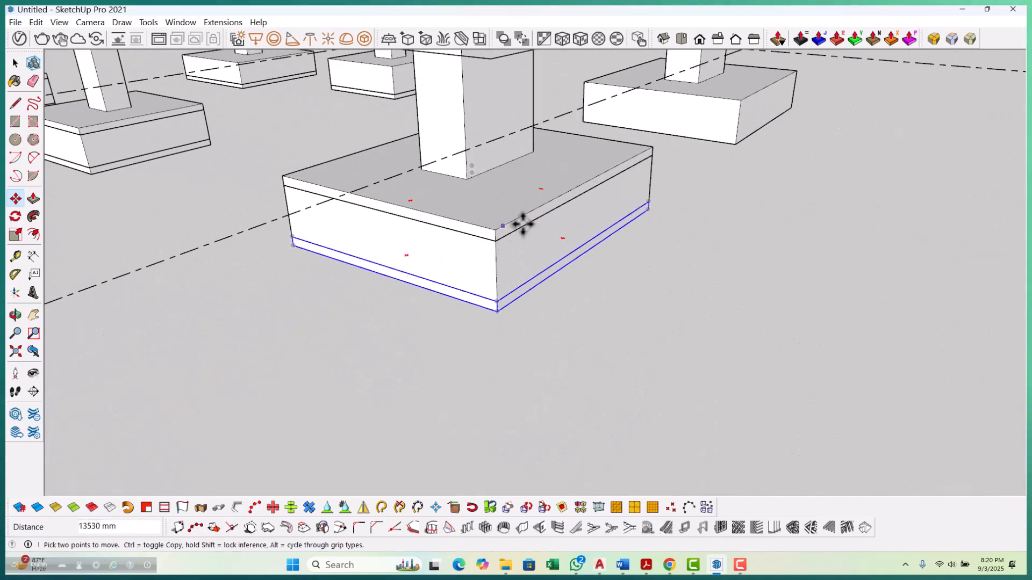
Copy the base layer from the second-outermost row's wide middle footing to beneath the outermost row's wide middle footing, then clear the selection.
left_click(496, 230)
key("ctrl")
scroll(408, 331, "down", 1)
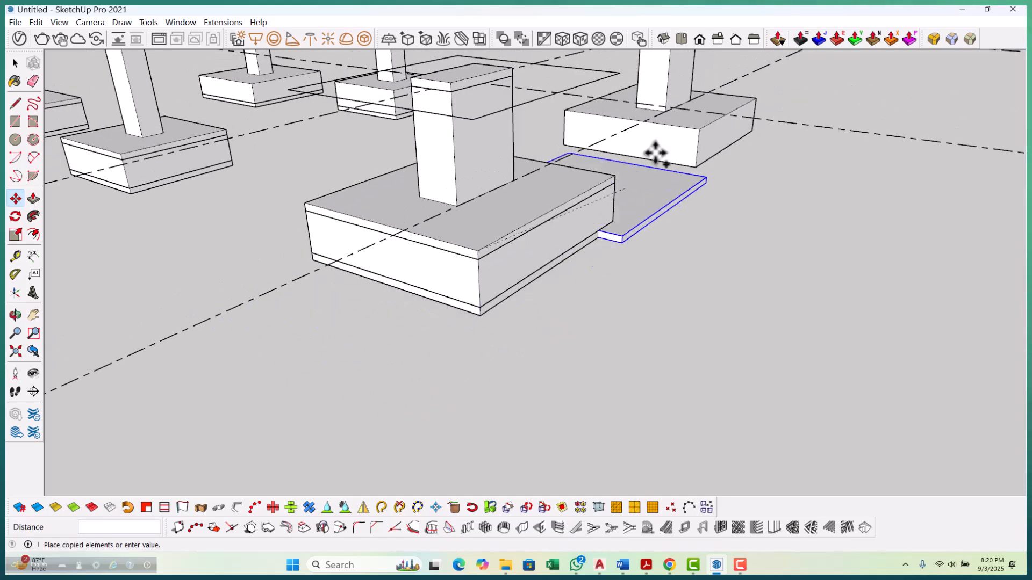
scroll(676, 94, "up", 1)
left_click(688, 203)
scroll(611, 249, "down", 5)
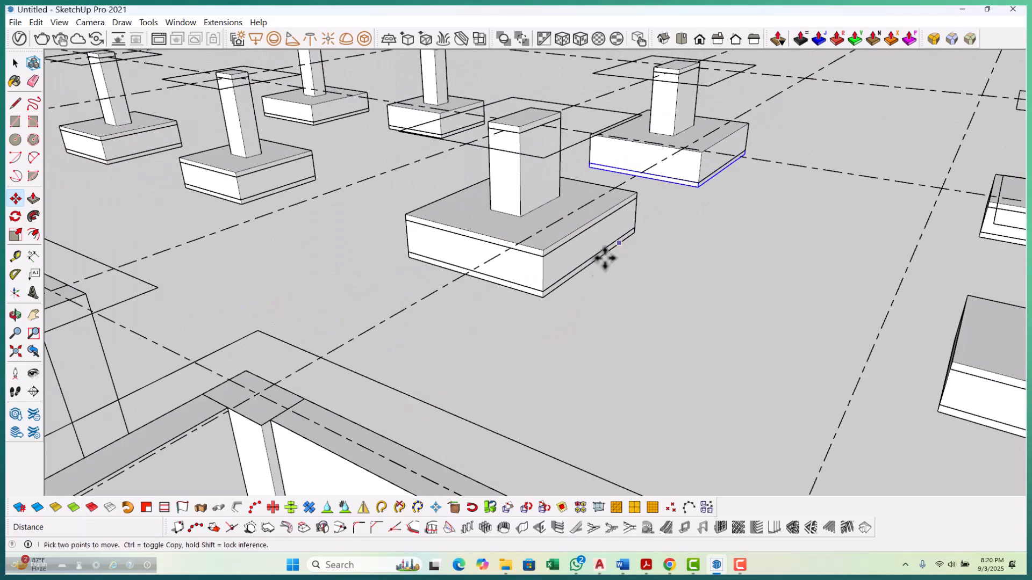
key("space")
Delete the leftover seam edges just below the top of the second-outermost row's wide middle footing.
scroll(527, 263, "up", 4)
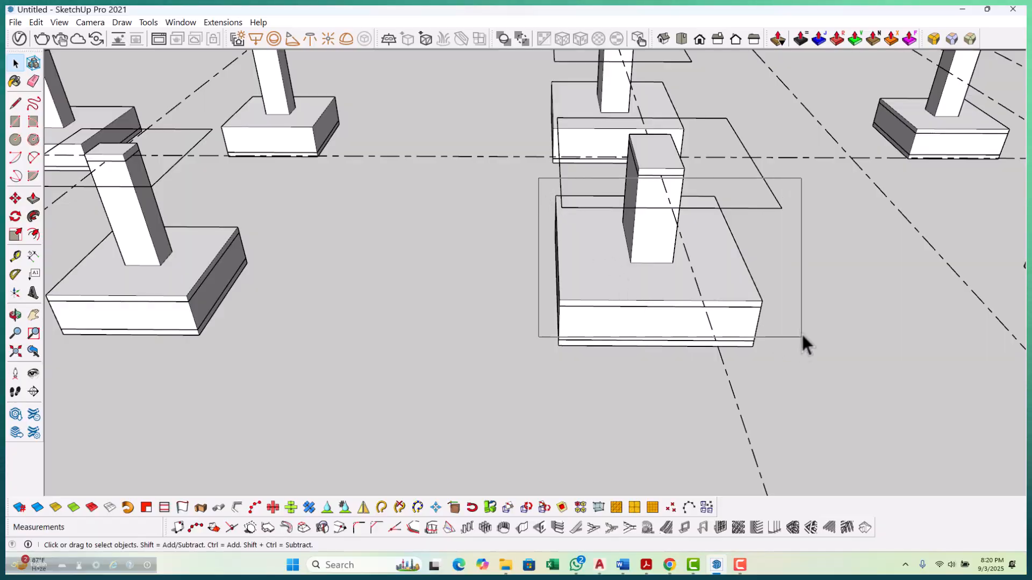
left_click(801, 339)
middle_click_drag(802, 334, 440, 301)
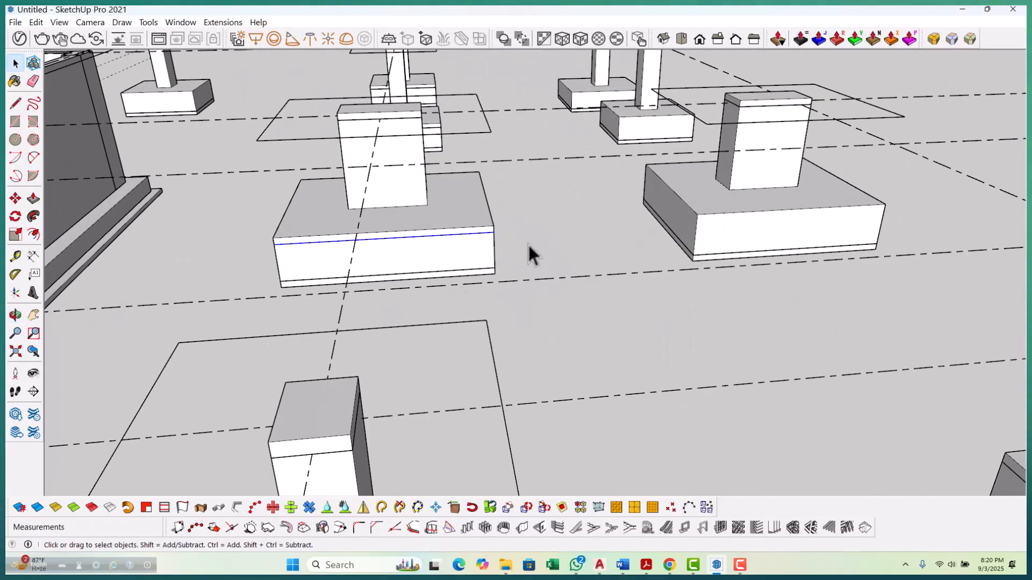
scroll(520, 286, "down", 4)
scroll(583, 245, "down", 3)
middle_click_drag(664, 327, 771, 250)
scroll(742, 263, "up", 5)
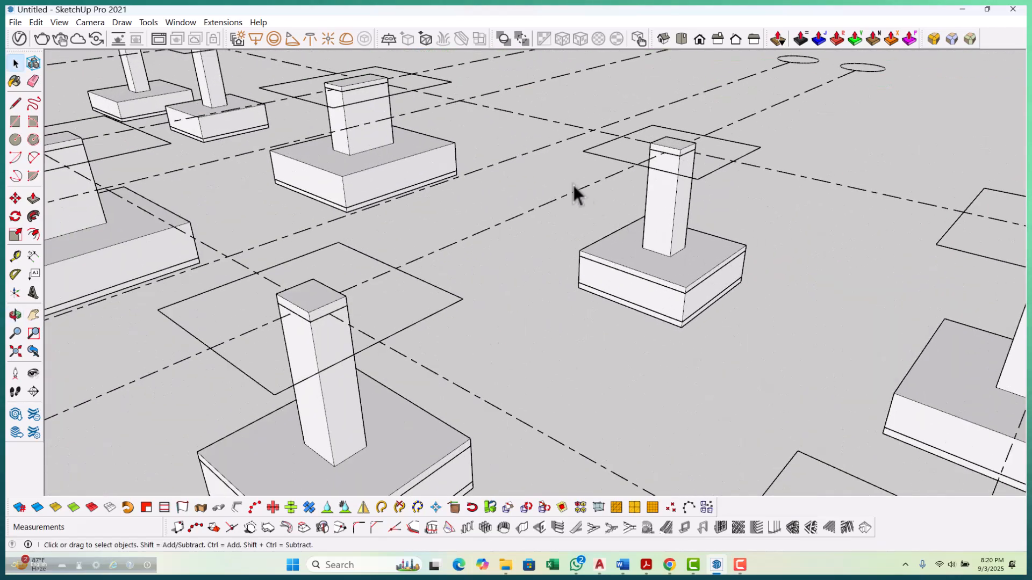
Delete the leftover seam edges around the upper sides of two square footings beyond the wide middle one.
left_click_drag(743, 293, 779, 298)
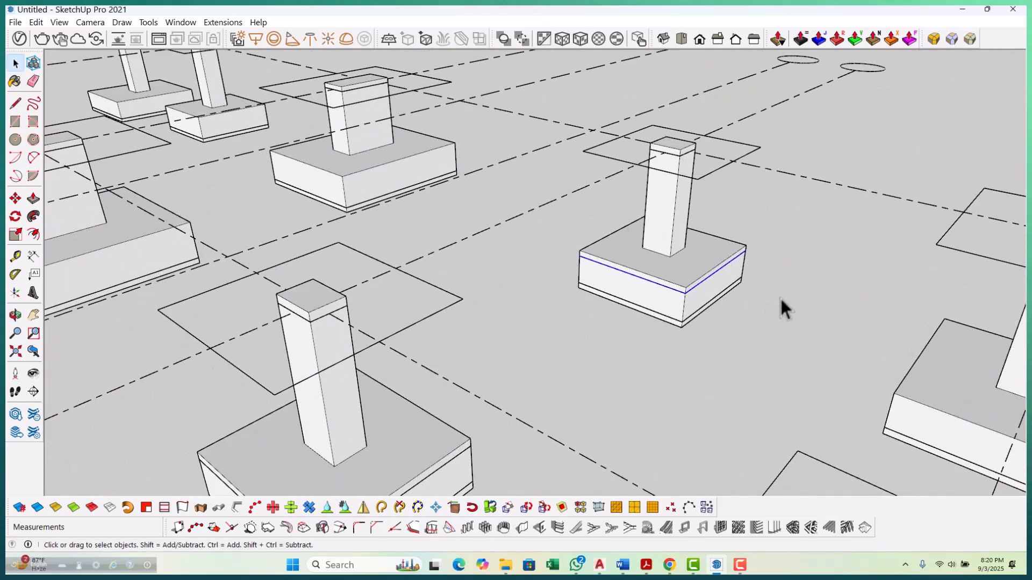
scroll(418, 213, "down", 2)
scroll(418, 213, "down", 3)
middle_click_drag(502, 269, 672, 331)
scroll(726, 339, "up", 3)
scroll(726, 339, "up", 2)
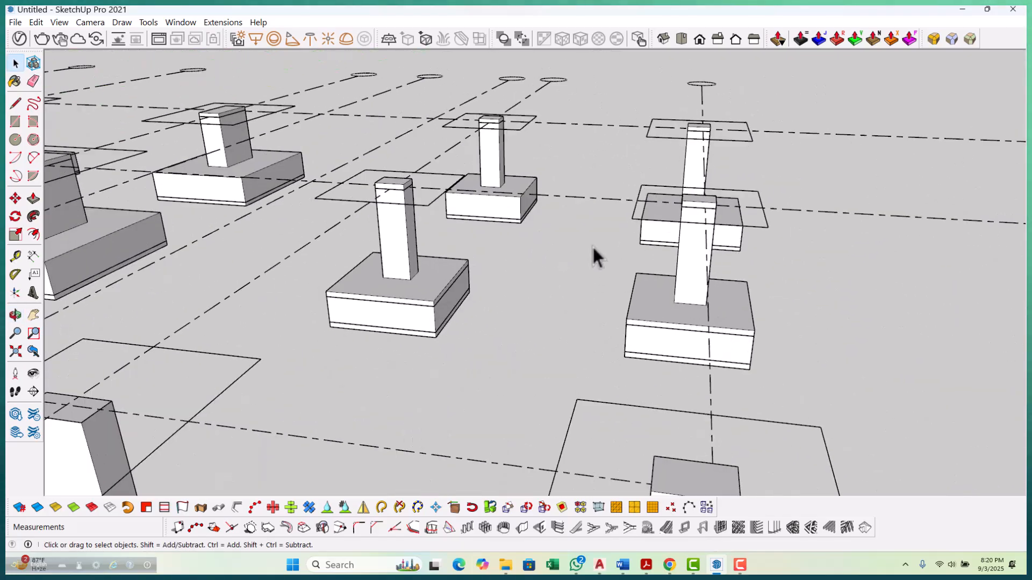
left_click_drag(784, 344, 788, 345)
left_click(788, 348)
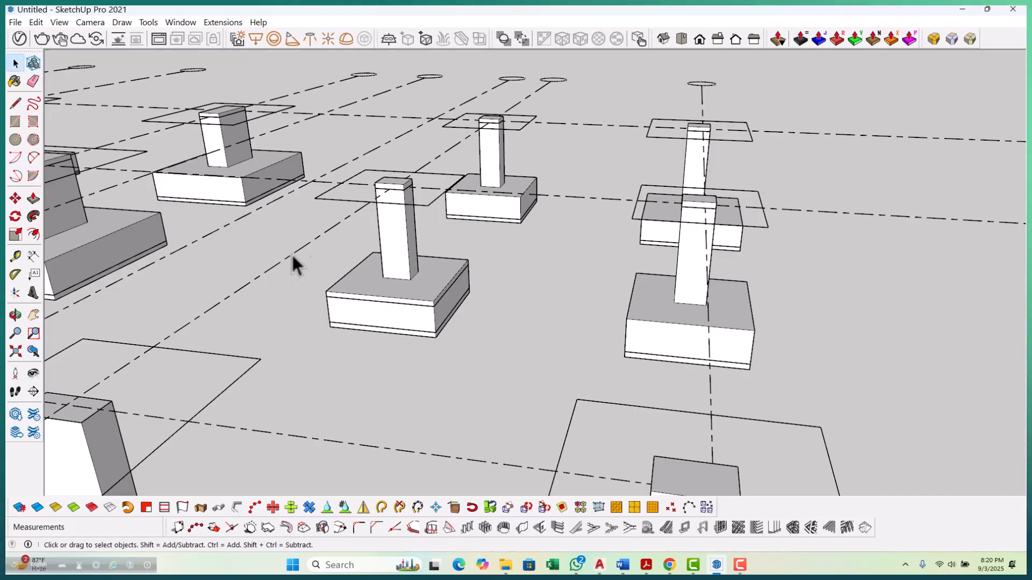
Delete the leftover upper seam edges on the second-outermost row's remaining square footings towards the large-pit end.
left_click_drag(460, 321, 501, 317)
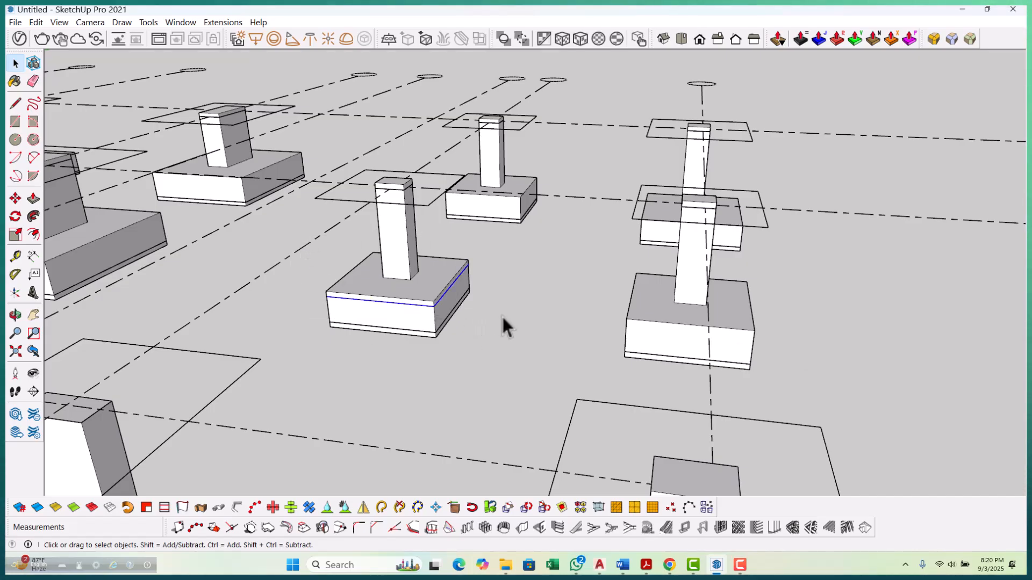
scroll(584, 293, "down", 2)
scroll(584, 301, "down", 2)
scroll(151, 277, "up", 5)
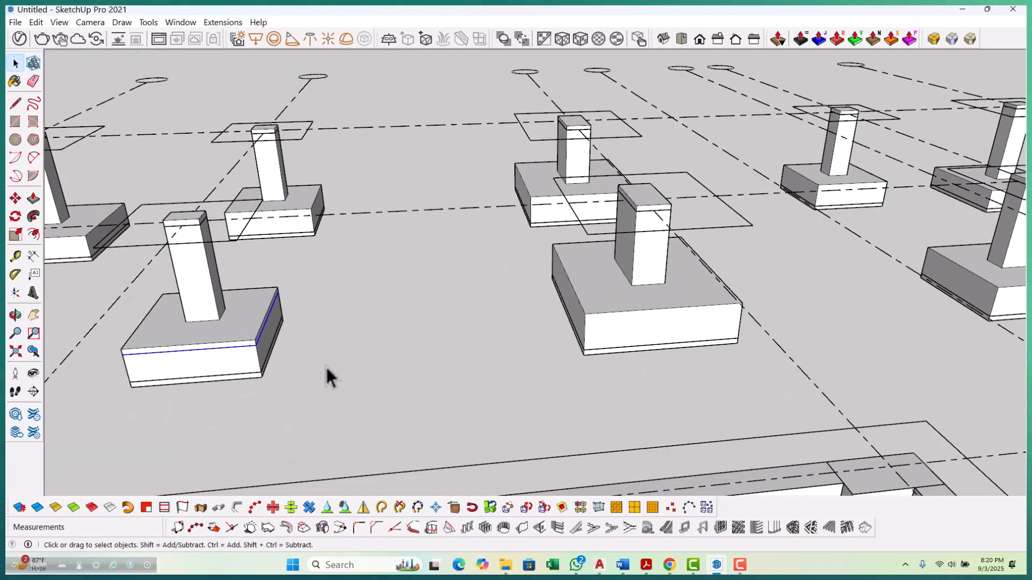
scroll(326, 376, "down", 5)
mouse_move(555, 285)
middle_mouse_down()
mouse_move(182, 316)
mouse_move(272, 293)
middle_mouse_up()
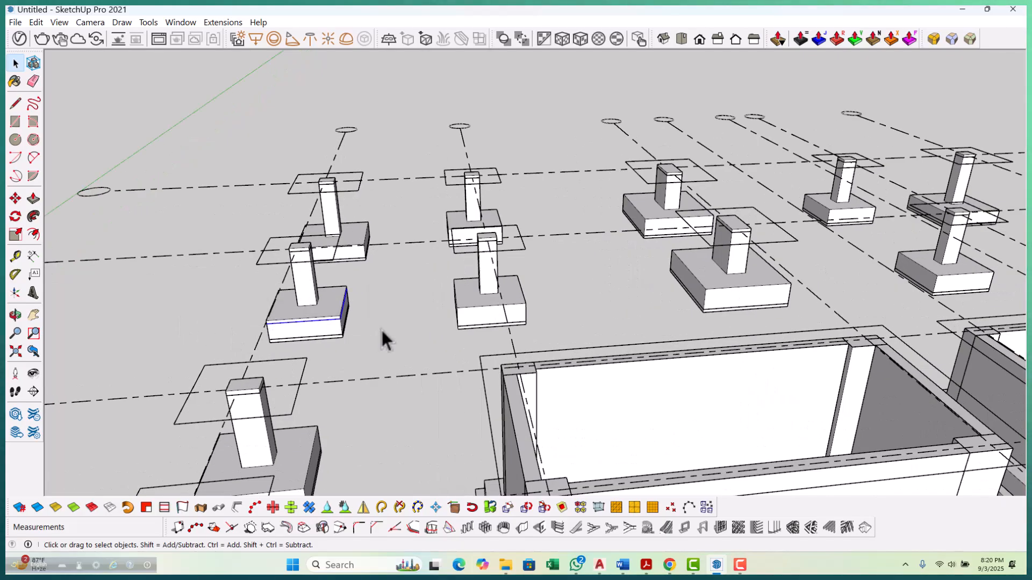
scroll(375, 244, "down", 5)
scroll(374, 238, "down", 3)
mouse_move(398, 274)
middle_mouse_down()
mouse_move(472, 345)
mouse_move(626, 357)
mouse_move(410, 352)
middle_mouse_up()
scroll(743, 290, "up", 8)
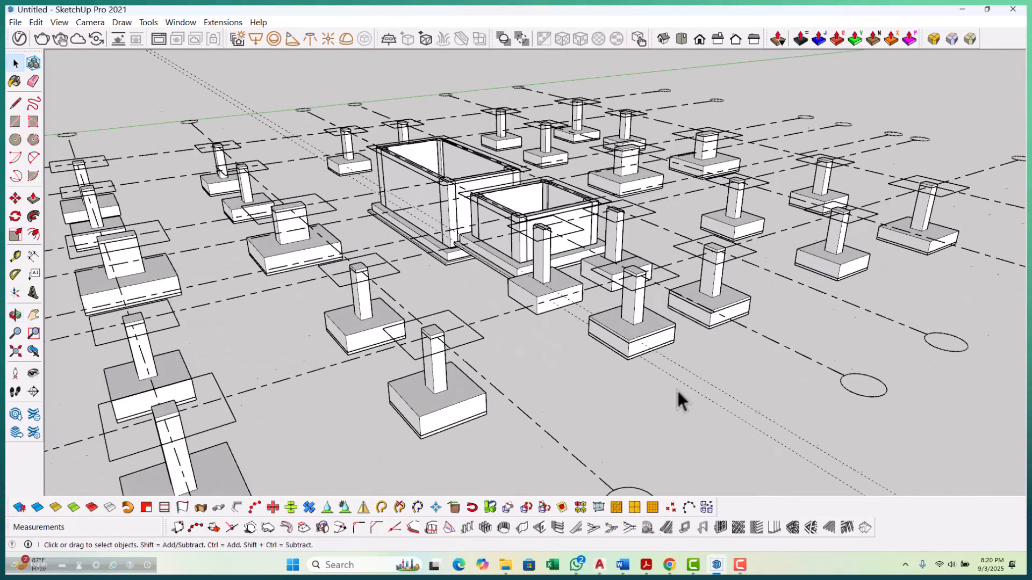
Delete the leftover seam edges below the tops of two square footings at the small-pit end.
mouse_move(695, 291)
middle_mouse_down()
mouse_move(660, 295)
mouse_move(595, 205)
middle_mouse_up()
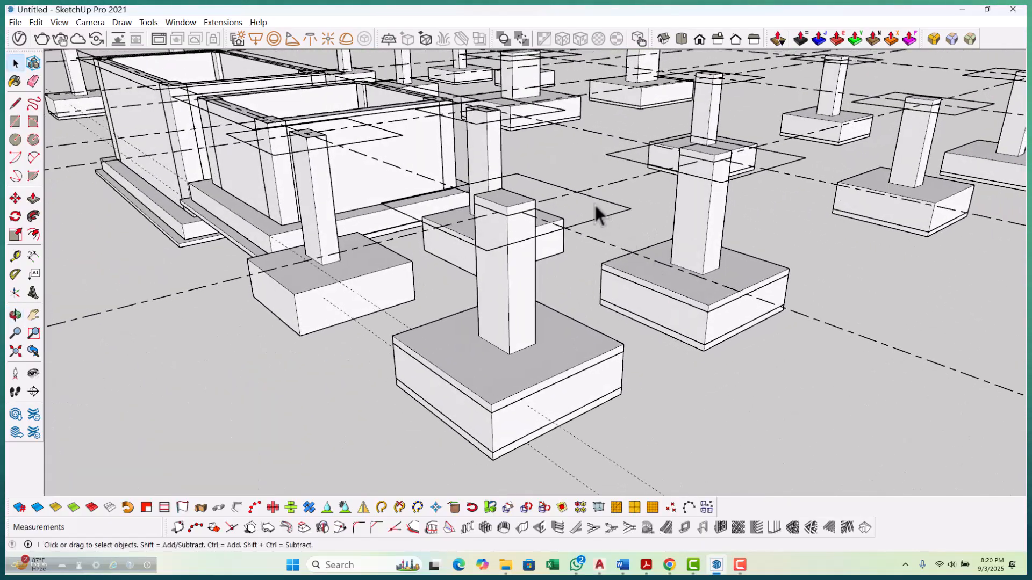
left_click_drag(828, 318, 828, 315)
left_click(827, 316)
mouse_move(843, 288)
middle_mouse_down()
mouse_move(253, 304)
mouse_move(500, 384)
mouse_move(479, 356)
mouse_move(610, 320)
middle_mouse_up()
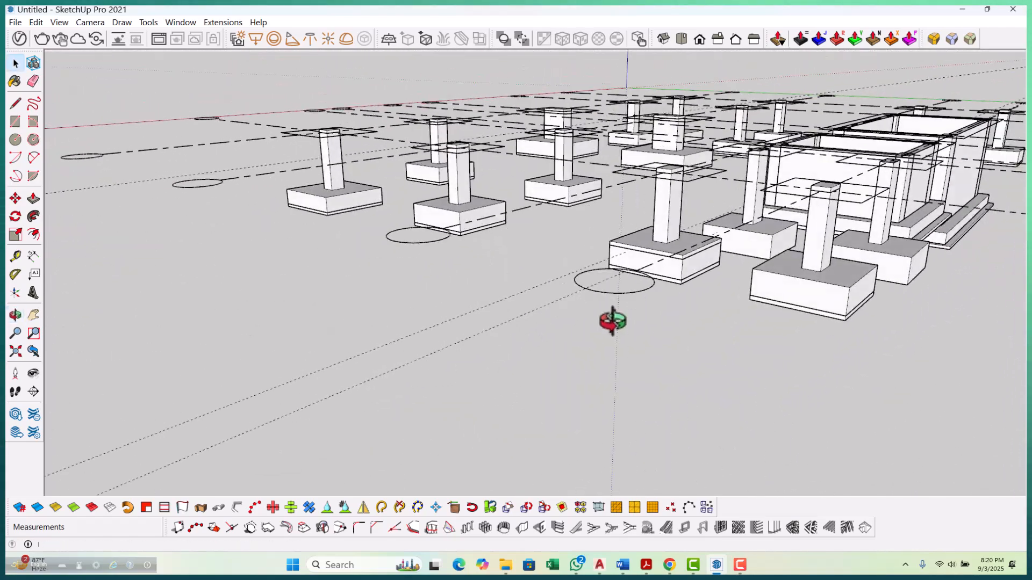
scroll(725, 260, "up", 5)
mouse_move(725, 260)
middle_mouse_down()
mouse_move(750, 247)
mouse_move(550, 269)
middle_mouse_up()
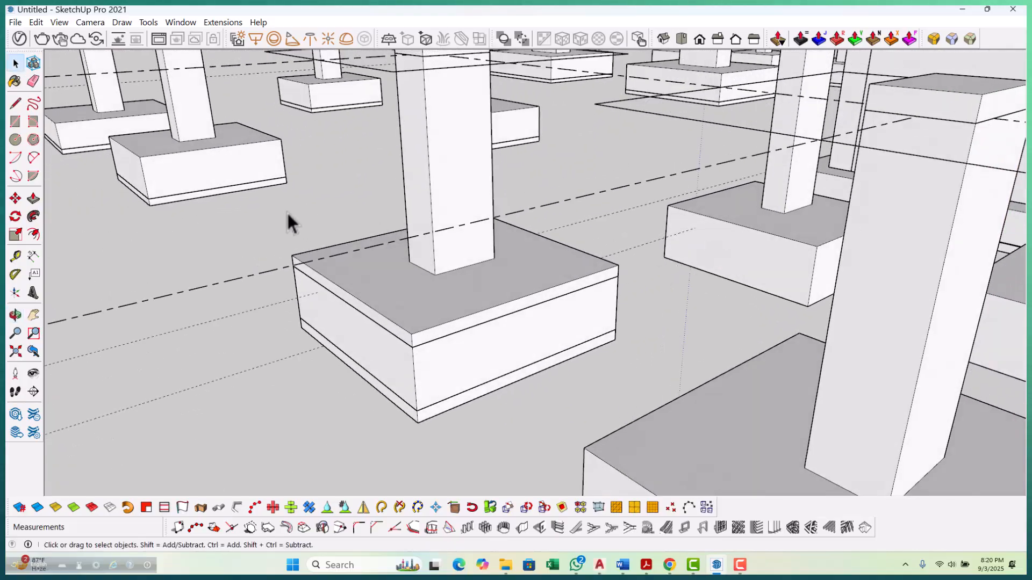
left_click_drag(656, 365, 660, 362)
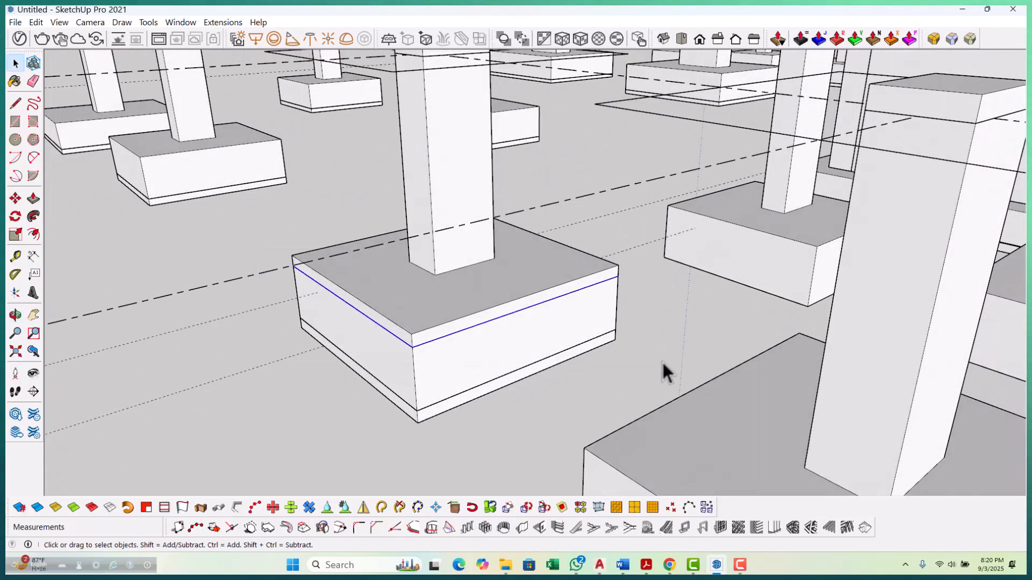
key("Delete")
Examine all footings, columns and base layers around the two pits across the whole foundation layout.
scroll(622, 289, "down", 4)
middle_click_drag(531, 268, 693, 259)
scroll(508, 257, "down", 2)
middle_click_drag(508, 255, 817, 255)
scroll(806, 252, "down", 2)
middle_click_drag(457, 247, 664, 290)
middle_click_drag(441, 282, 656, 304)
scroll(565, 299, "down", 2)
scroll(438, 173, "up", 2)
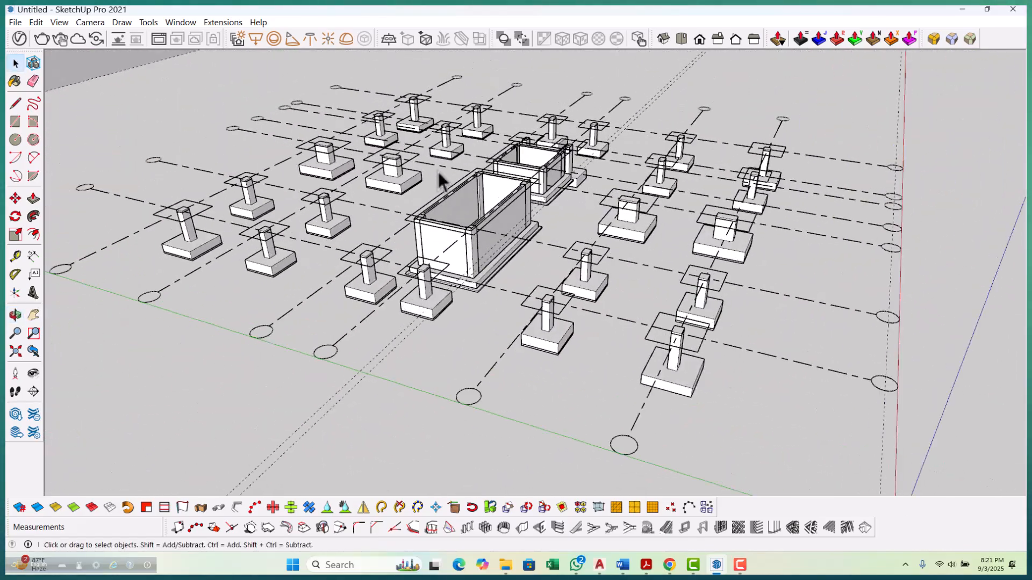
Switch to the Google Meet call in Chrome, leave the running meeting and close its tab.
mouse_move(672, 565)
left_click(632, 508)
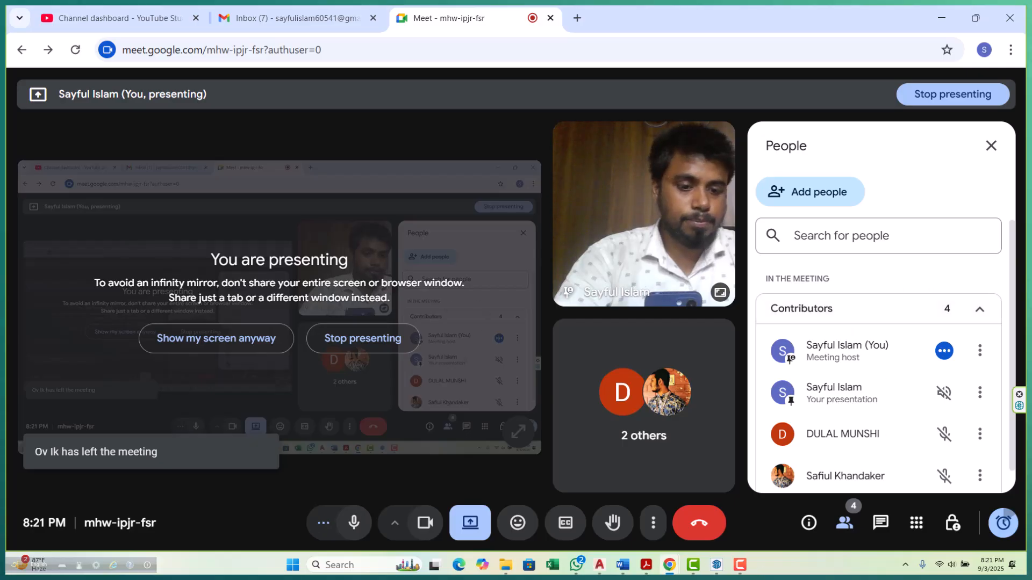
left_click(698, 526)
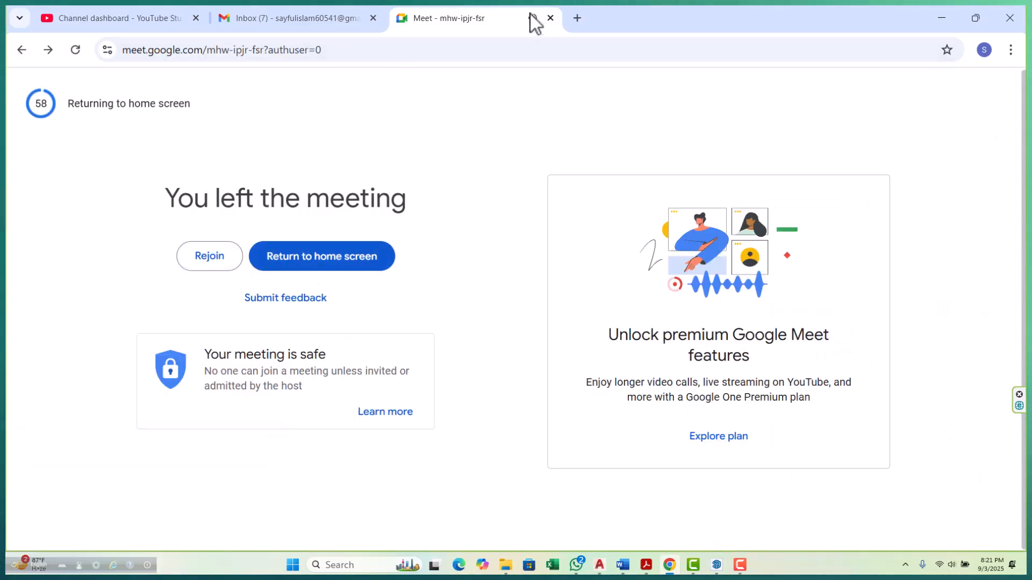
left_click(550, 18)
Open Google Meet from the Gmail page and start a new instant meeting.
left_click(966, 92)
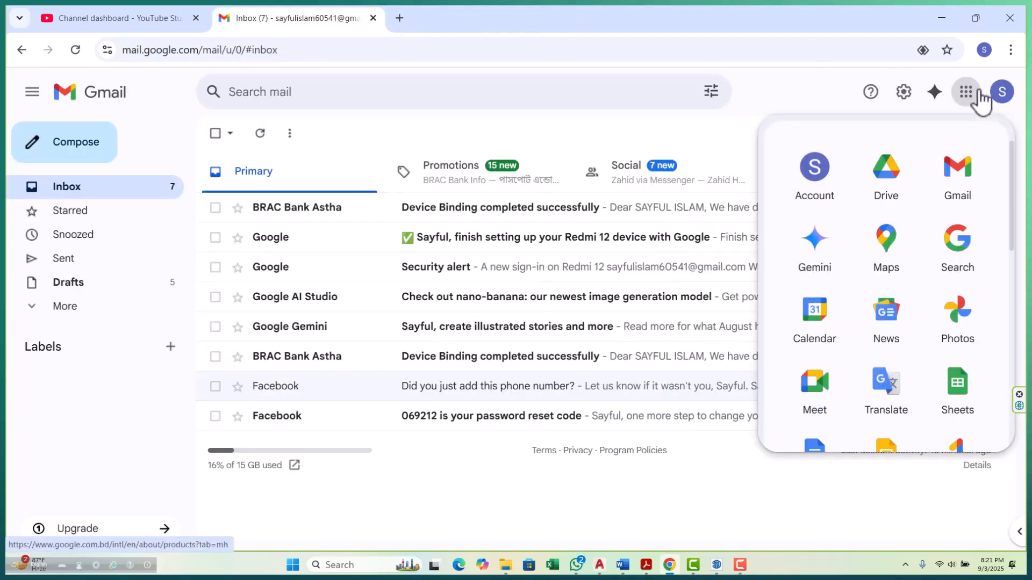
left_click(833, 398)
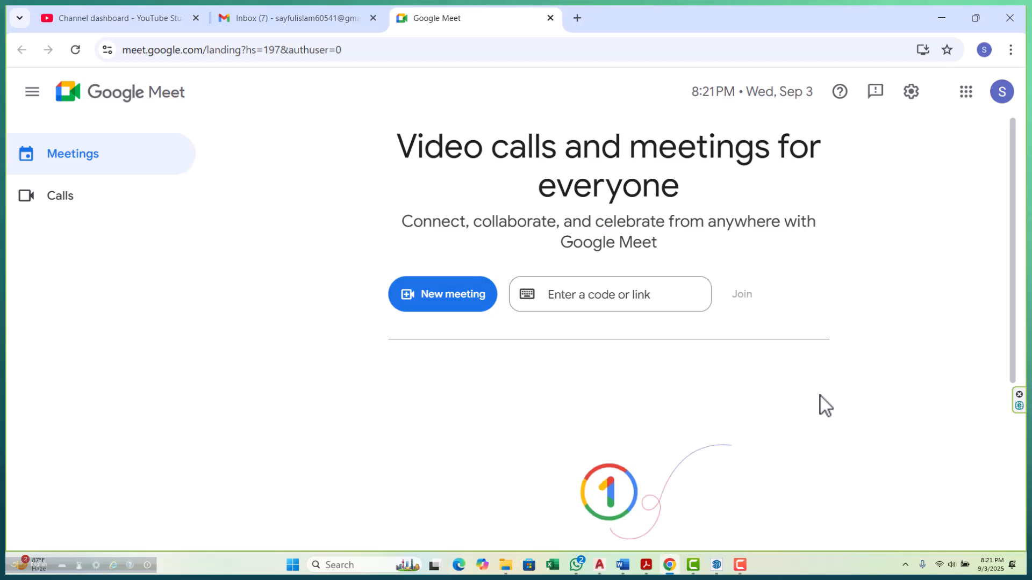
left_click(418, 310)
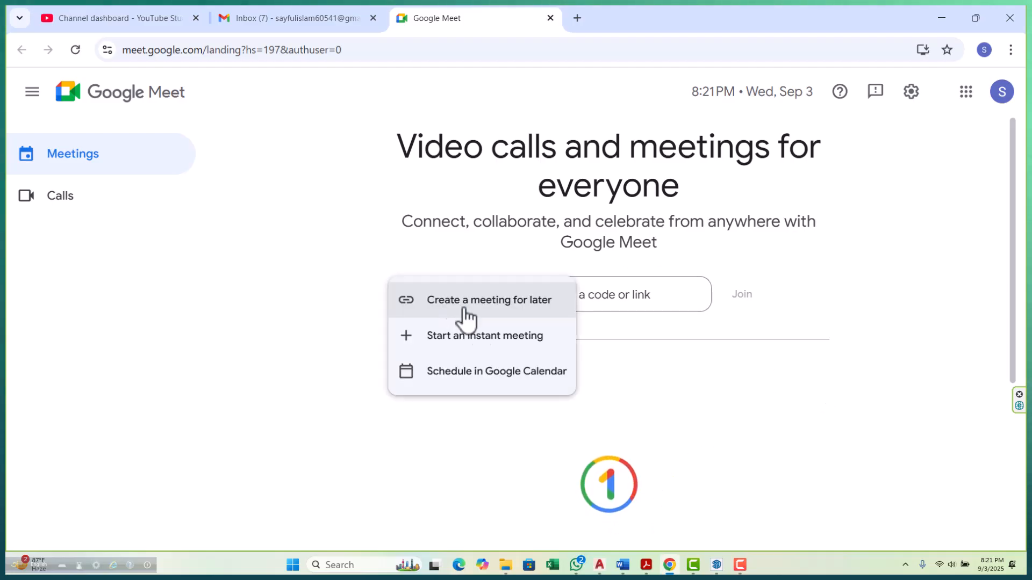
left_click(477, 336)
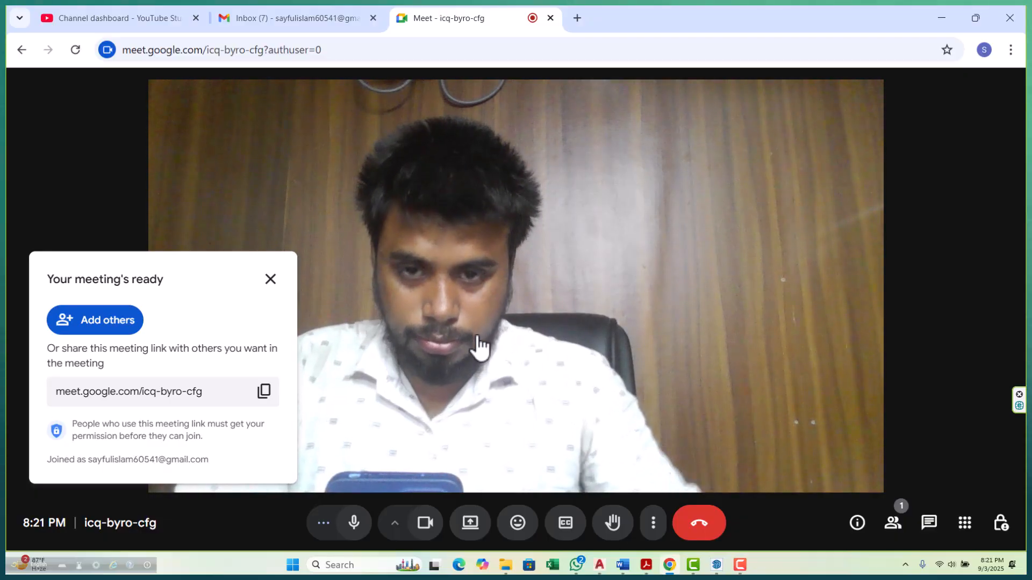
Copy the new meeting's link, switch to WhatsApp and send it in the open contact's chat.
left_click(264, 393)
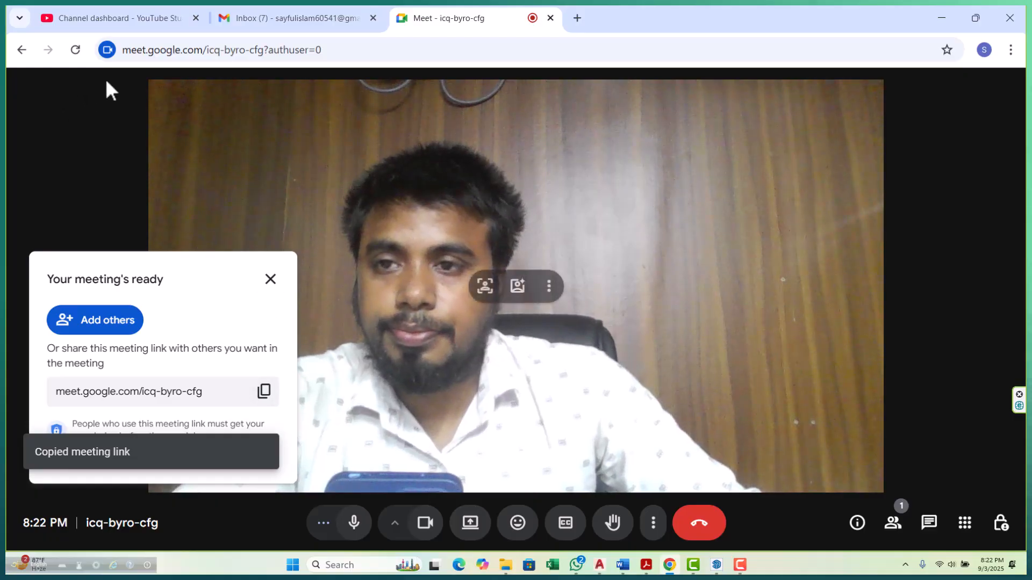
left_click(576, 564)
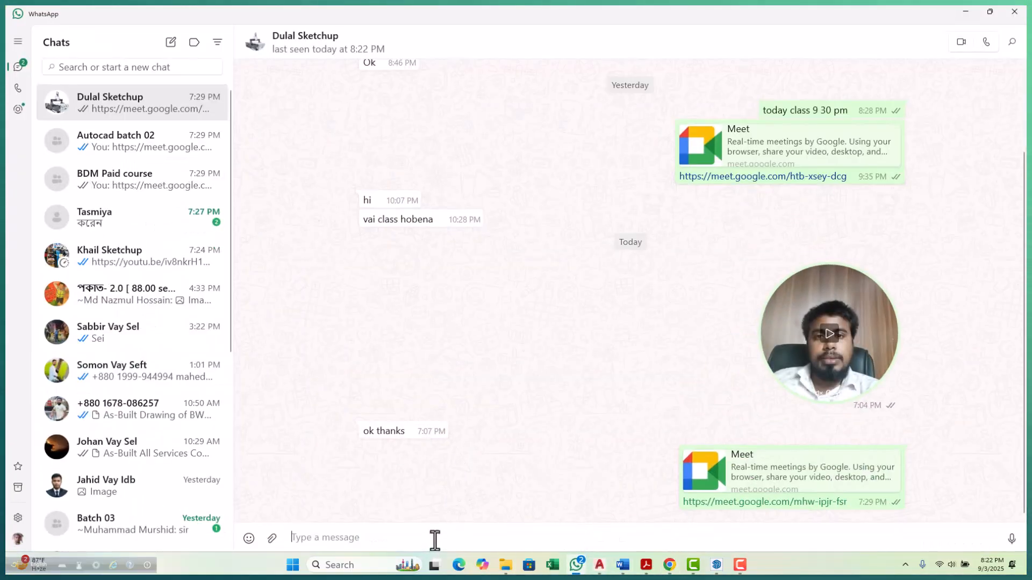
left_click(430, 502)
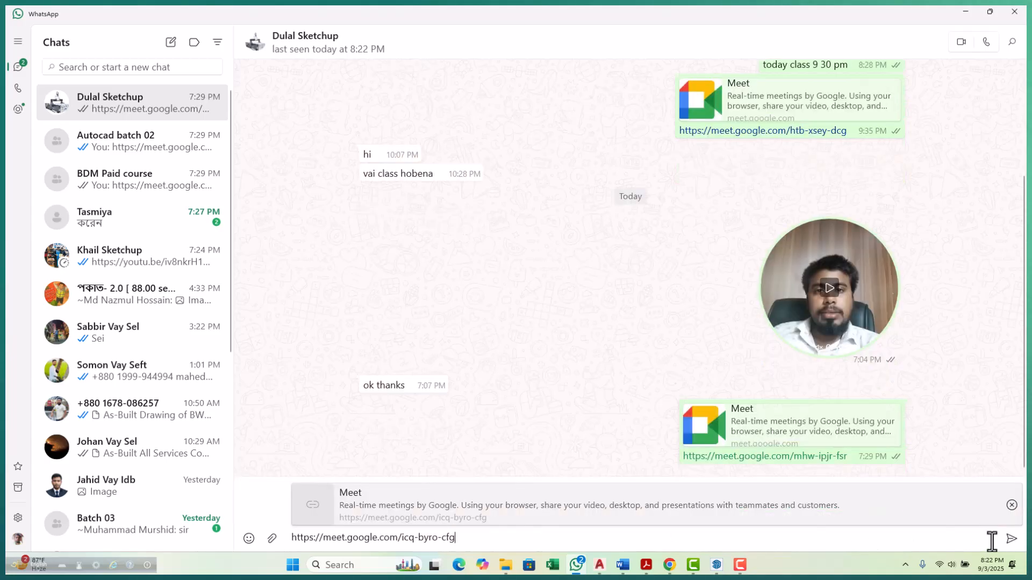
left_click(1009, 540)
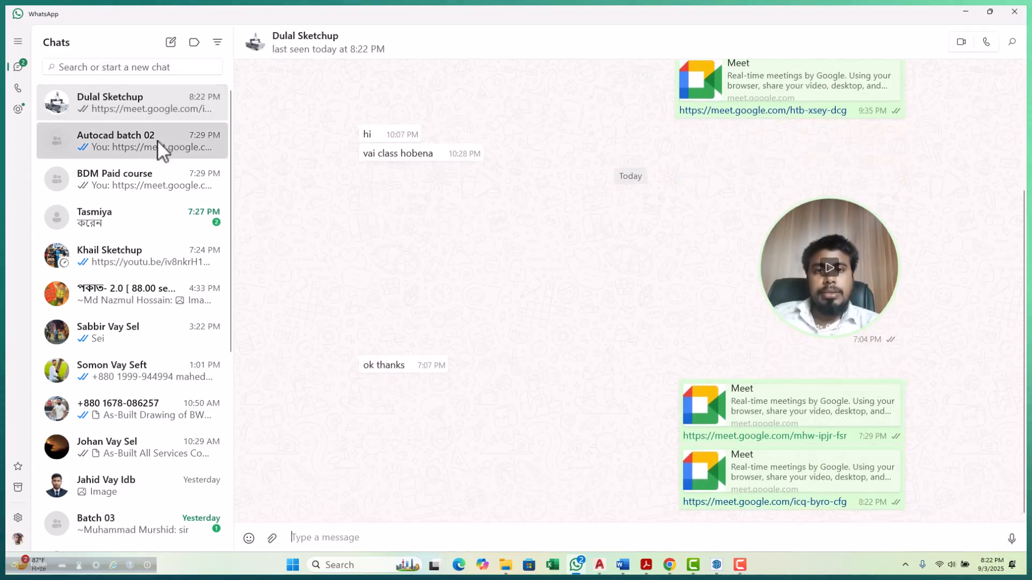
Send the same meeting link to the Autocad batch 02 and BDM Paid course groups.
left_click(158, 142)
left_click(376, 509)
left_click(1010, 539)
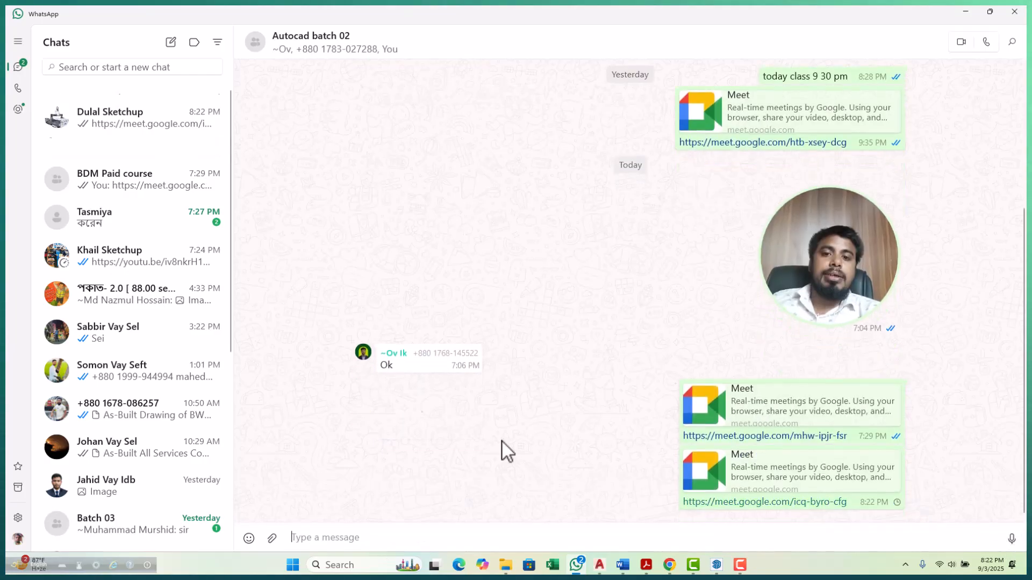
left_click(146, 185)
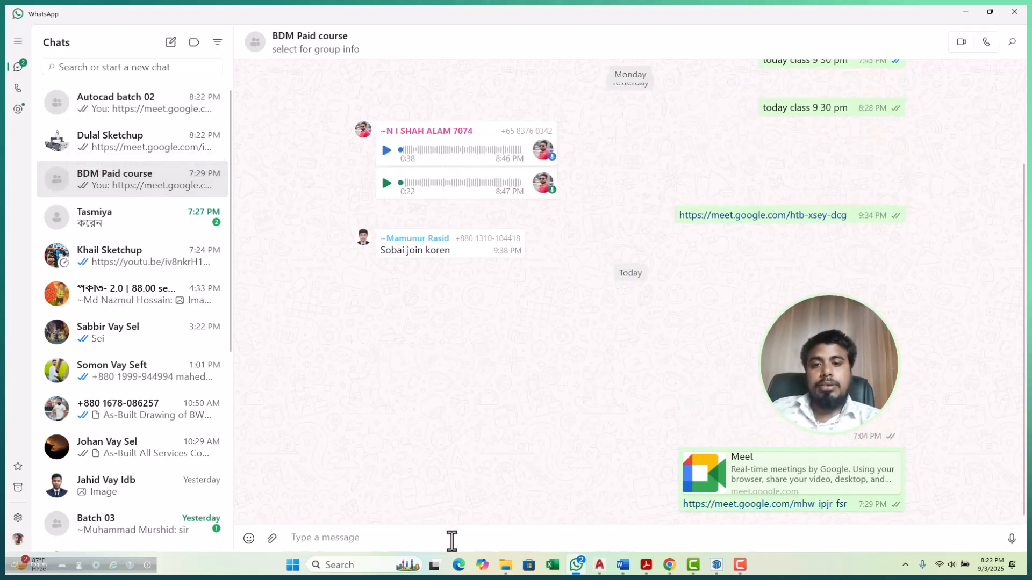
left_click(465, 504)
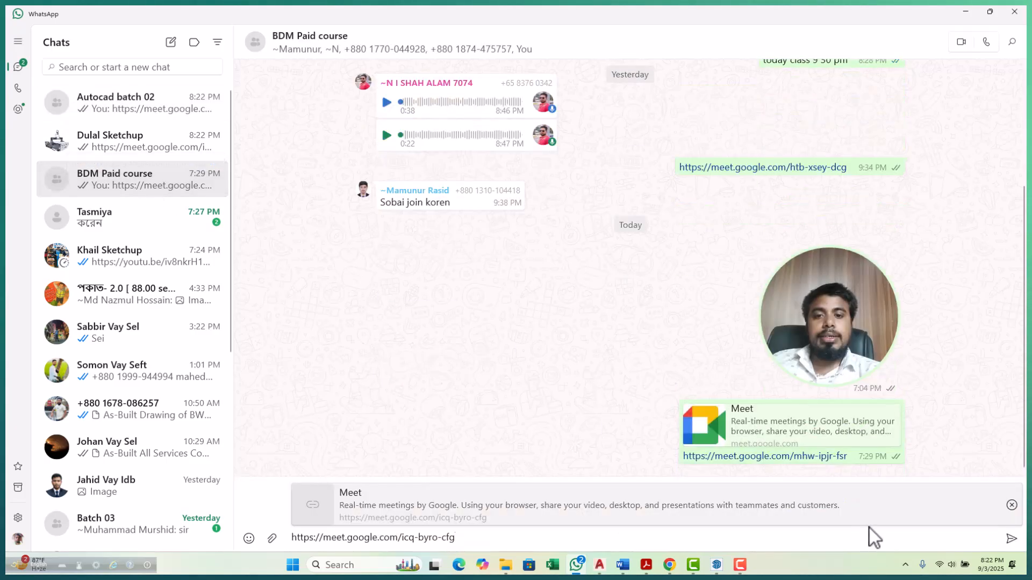
left_click(1013, 538)
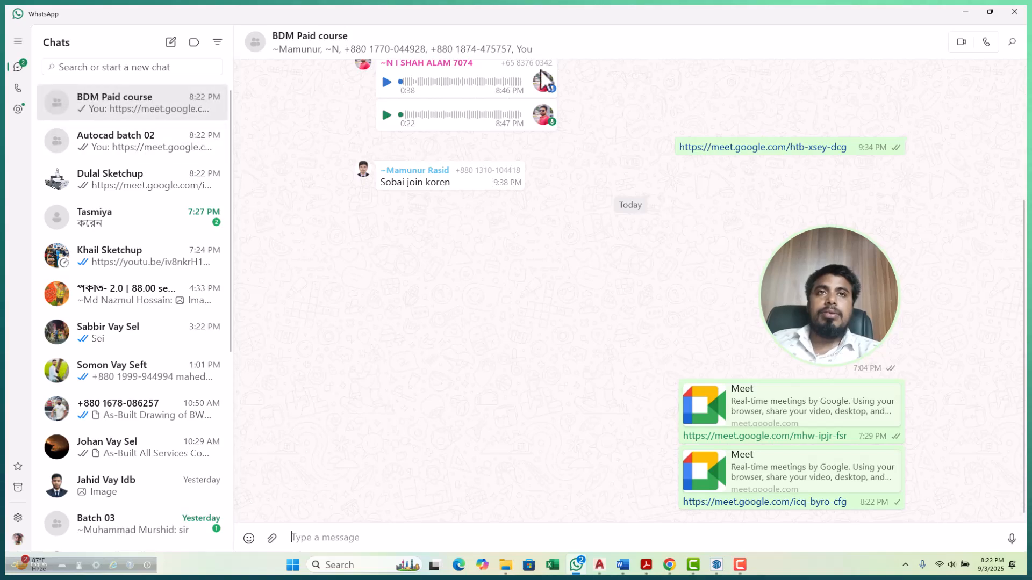
Return to the Google Meet call, admit the waiting participant and bring the SketchUp model back into view.
left_click(965, 11)
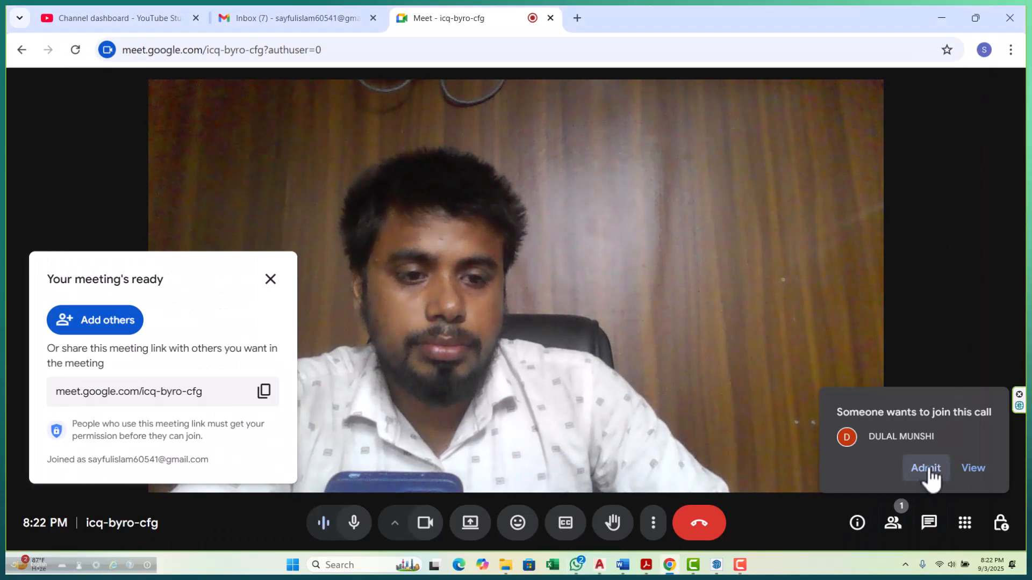
left_click(929, 472)
left_click(941, 18)
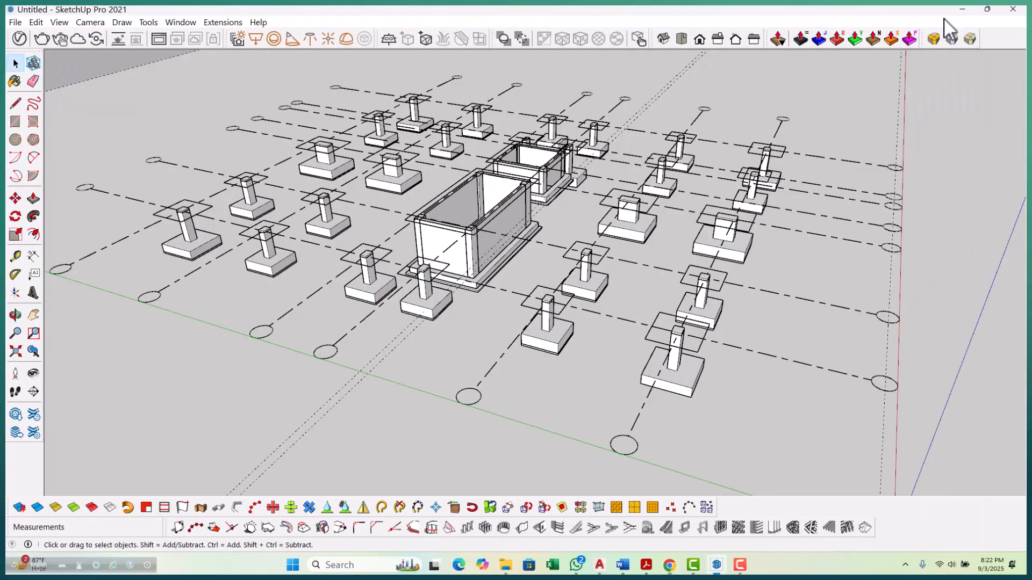
Share the entire screen in the Google Meet call, then return to the SketchUp model and hide the sharing notice.
left_click(676, 565)
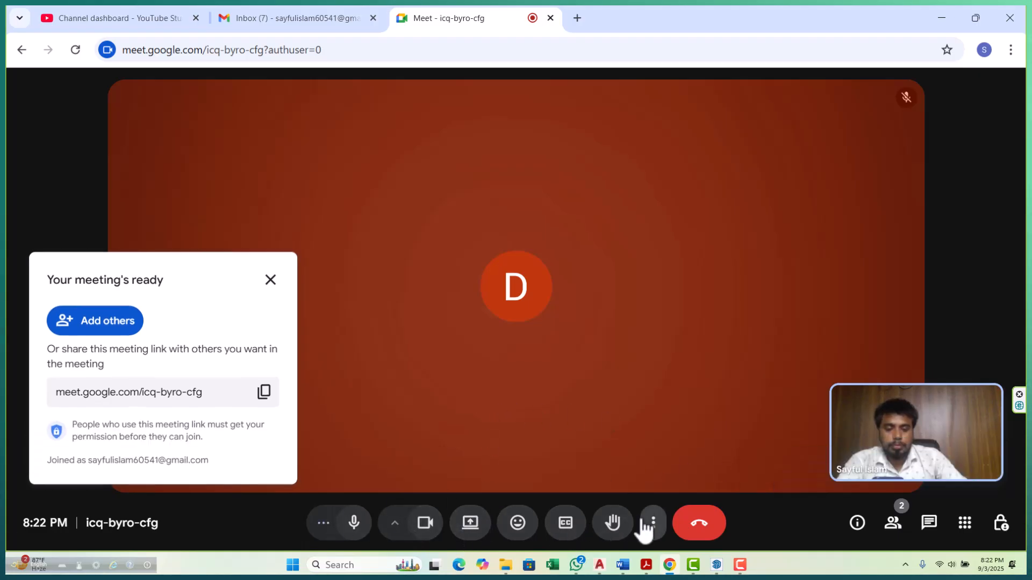
left_click(468, 524)
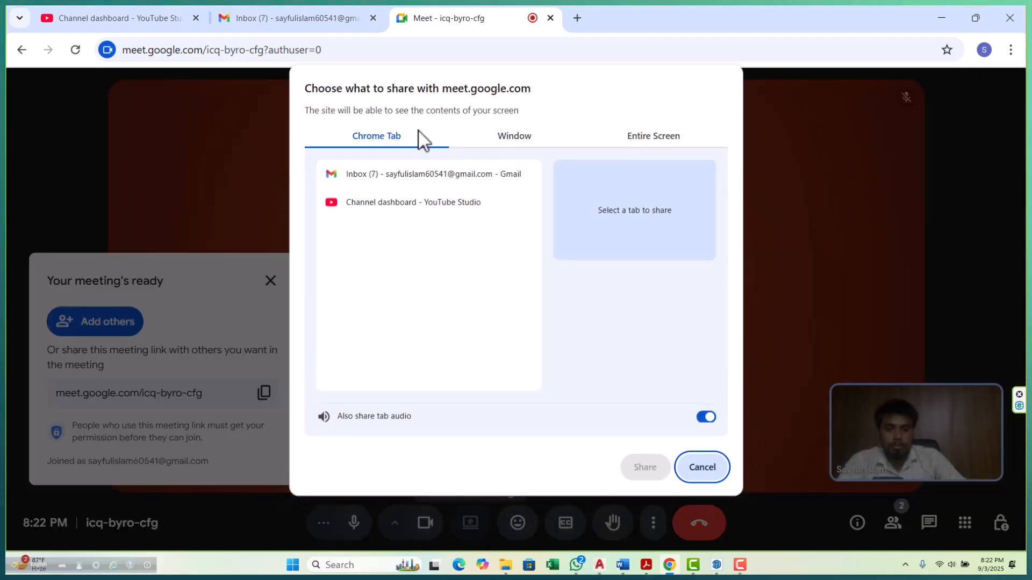
left_click(653, 137)
left_click(449, 216)
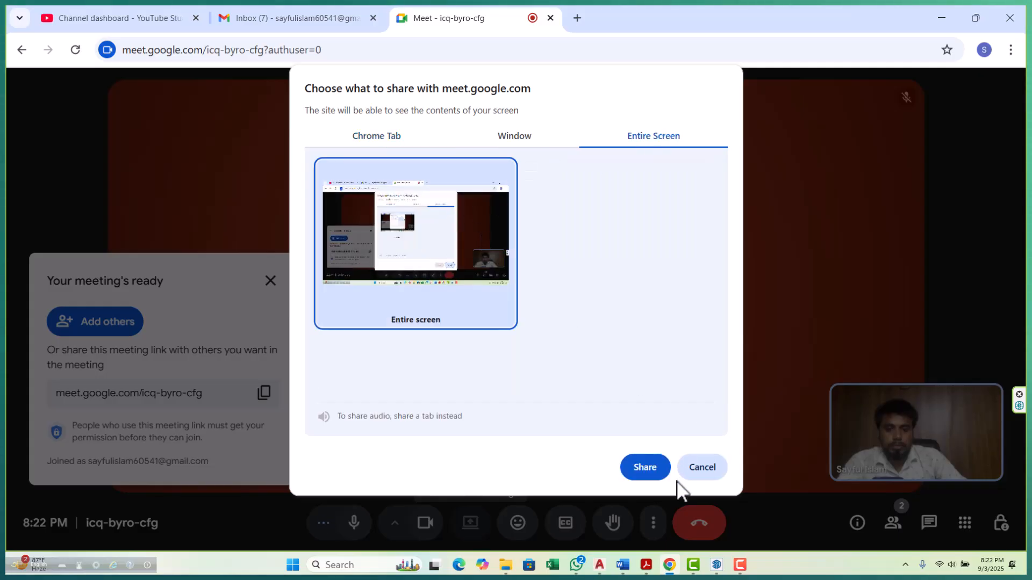
left_click(644, 467)
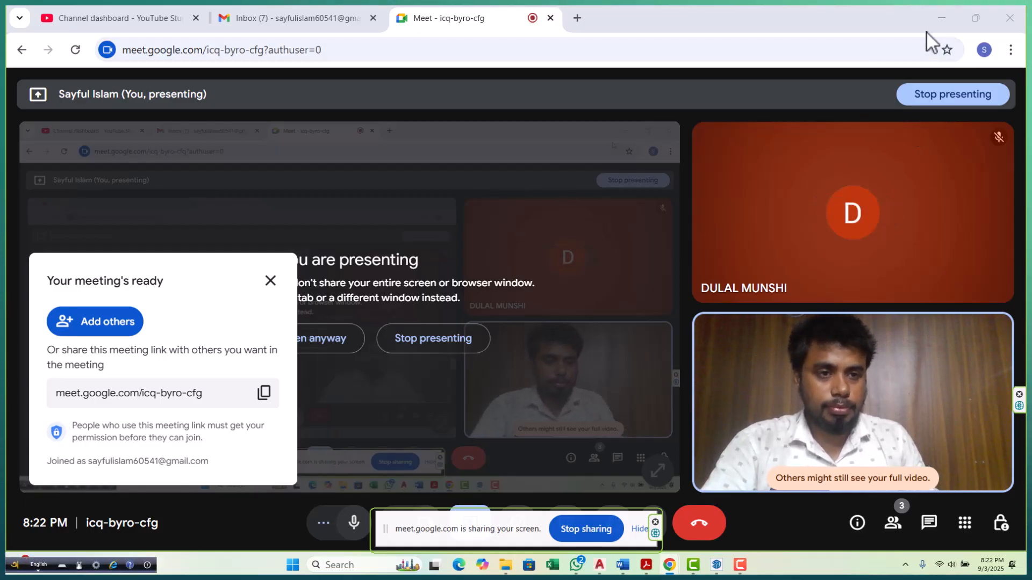
left_click(940, 18)
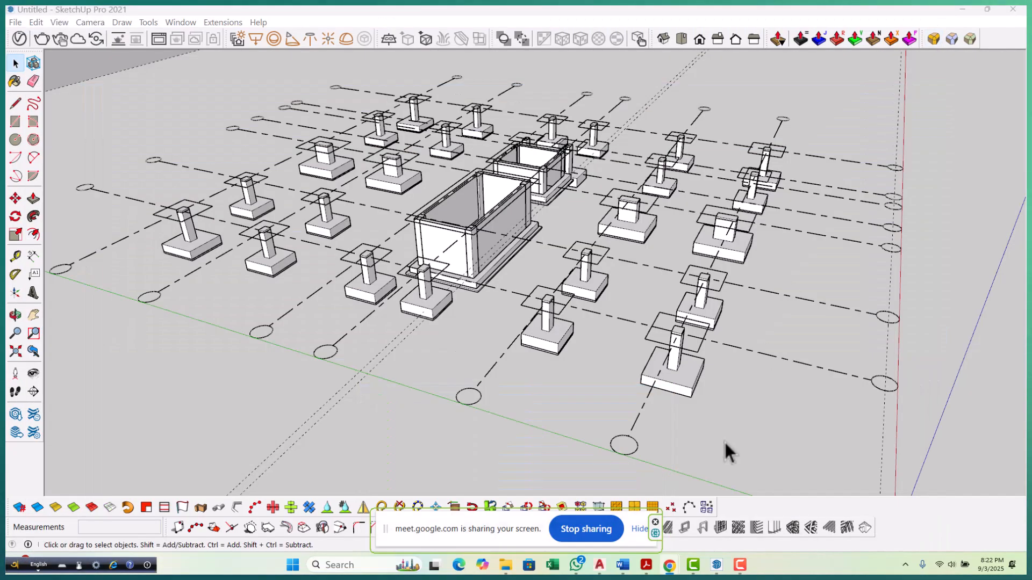
left_click(639, 530)
Review the modelled column footings and the two pits on the grid from several angles.
middle_click_drag(586, 330, 527, 288)
scroll(486, 223, "up", 3)
mouse_move(487, 223)
middle_mouse_down()
mouse_move(587, 253)
mouse_move(368, 230)
mouse_move(768, 280)
mouse_move(461, 322)
mouse_move(548, 292)
mouse_move(390, 270)
mouse_move(564, 318)
mouse_move(505, 229)
mouse_move(477, 314)
middle_mouse_up()
scroll(538, 312, "down", 3)
scroll(492, 225, "up", 5)
scroll(523, 324, "up", 3)
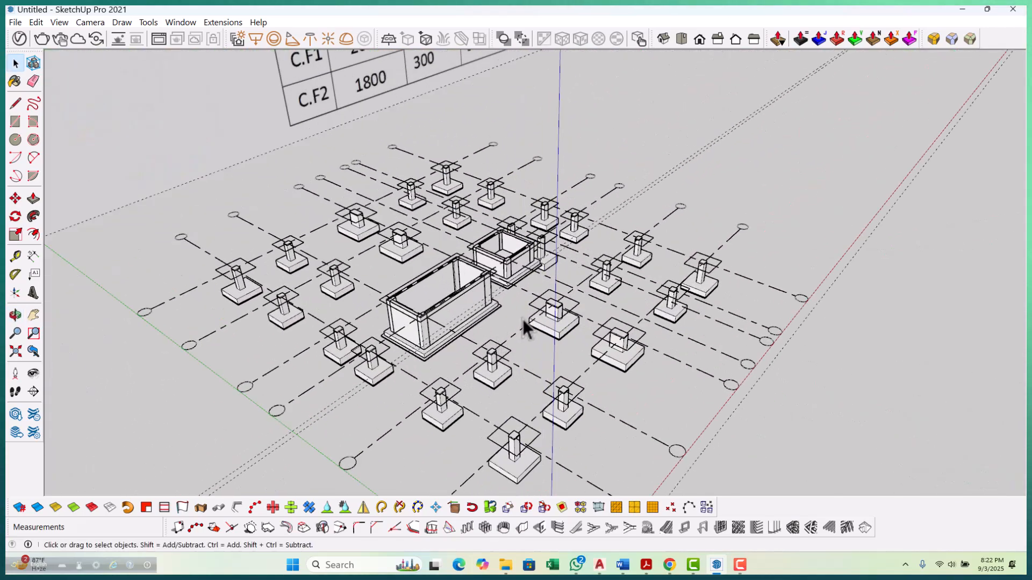
scroll(524, 328, "down", 3)
Move the whole foundation model with its grid about 297,700 mm along the red axis, away from the plan image.
mouse_move(405, 380)
middle_mouse_down()
mouse_move(391, 334)
mouse_move(334, 325)
mouse_move(368, 263)
mouse_move(297, 245)
mouse_move(378, 293)
mouse_move(293, 209)
middle_mouse_up()
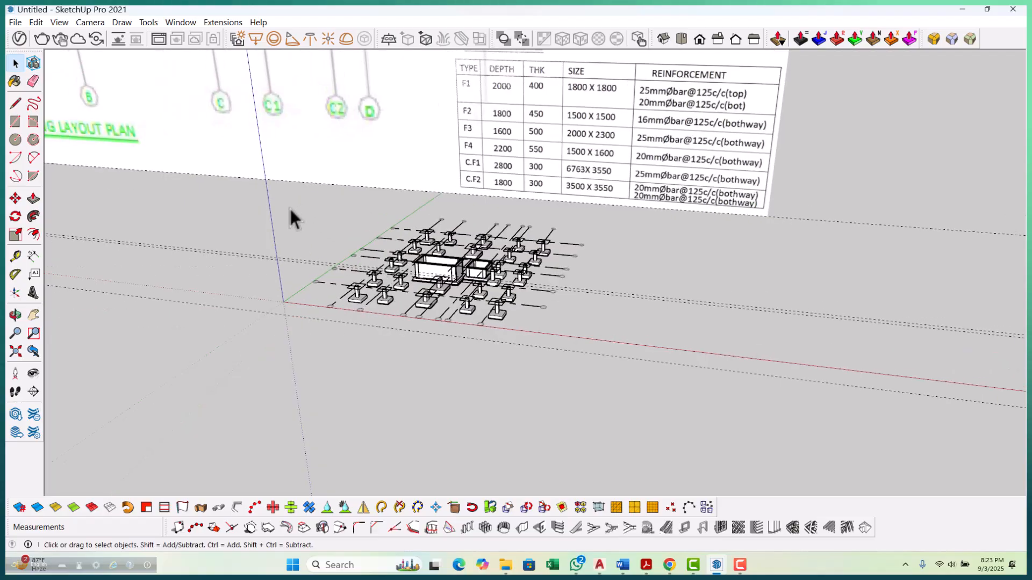
left_click_drag(707, 420, 707, 420)
middle_click_drag(397, 350, 503, 380)
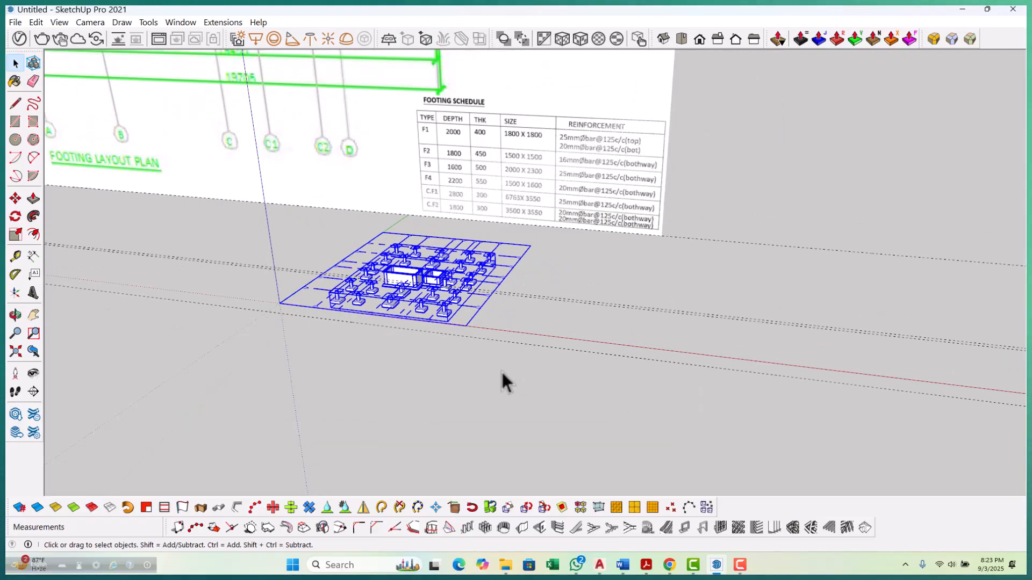
key("m")
scroll(476, 325, "up", 5)
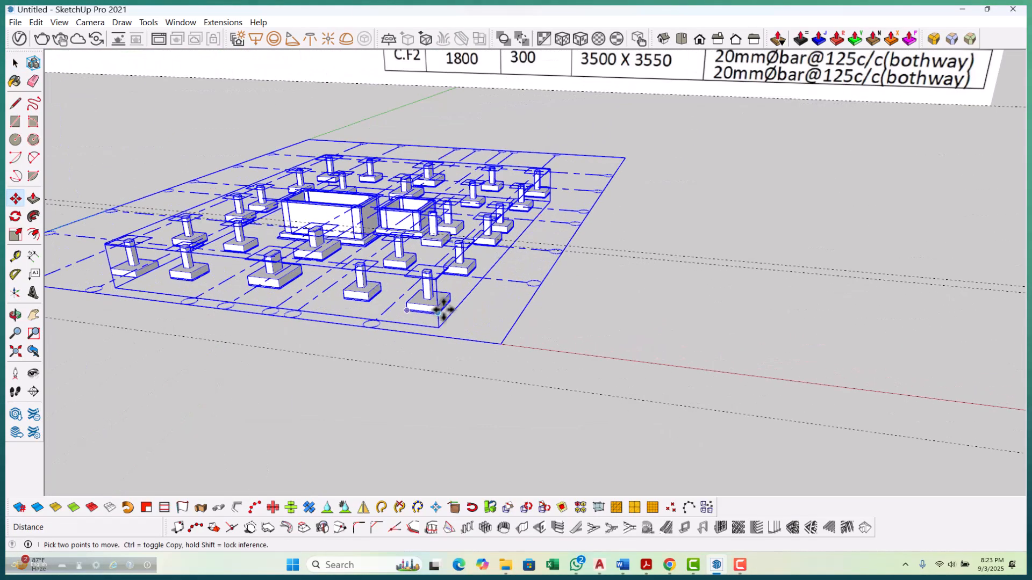
left_click(437, 307)
scroll(124, 261, "down", 8)
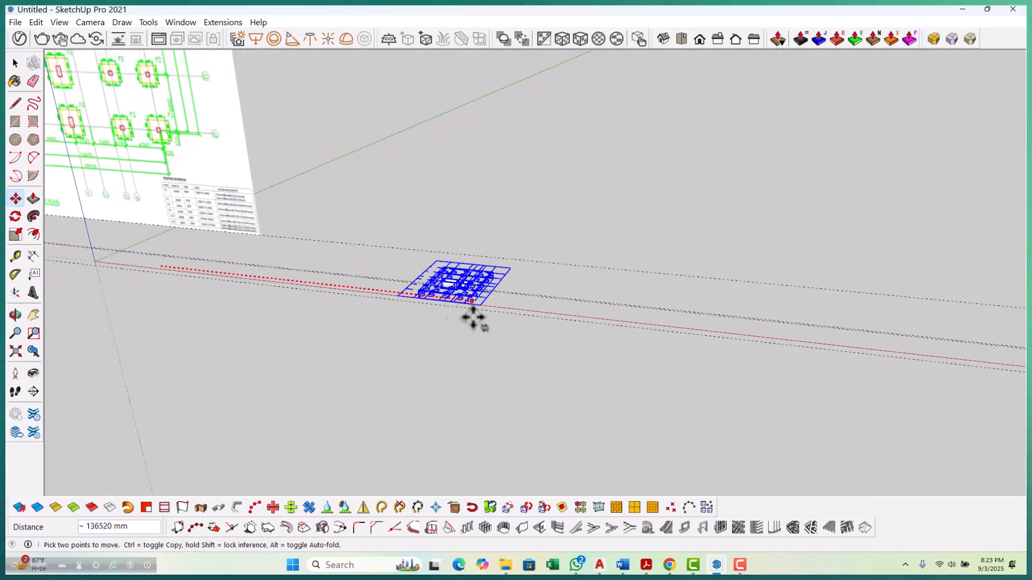
scroll(361, 307, "down", 3)
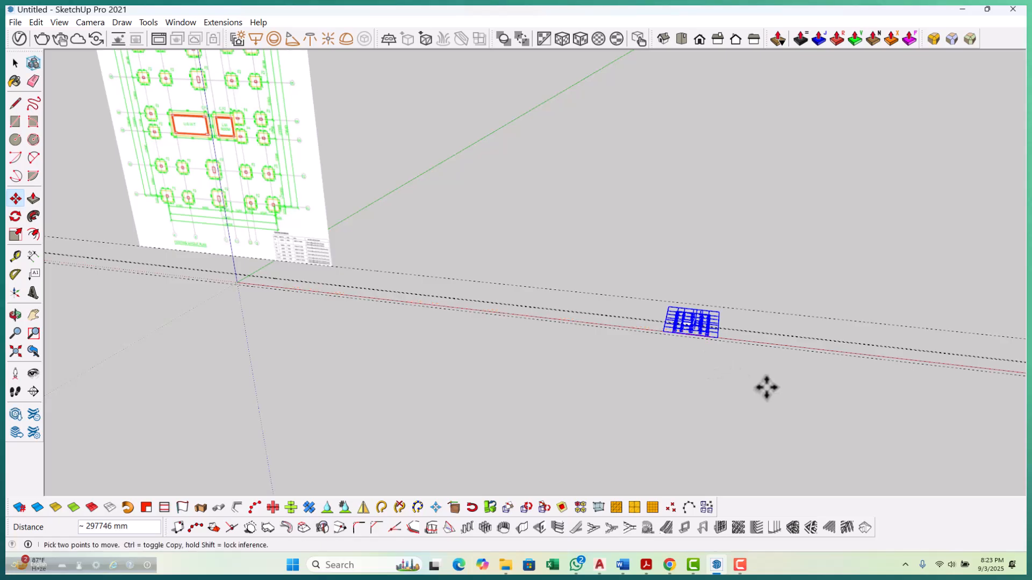
scroll(627, 401, "down", 1)
left_click(15, 139)
Unhide all hidden geometry in the model.
left_click(15, 22)
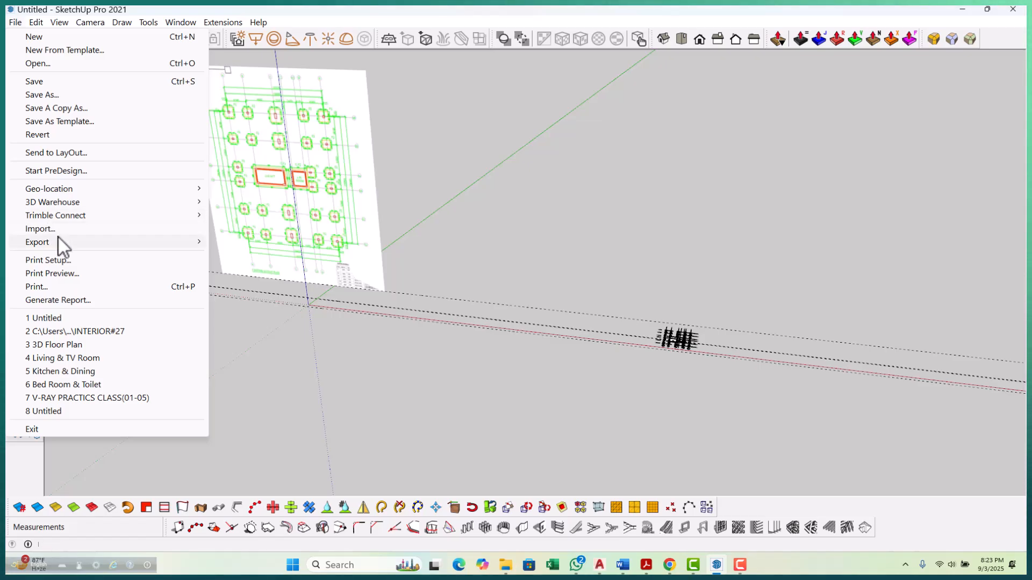
mouse_move(32, 24)
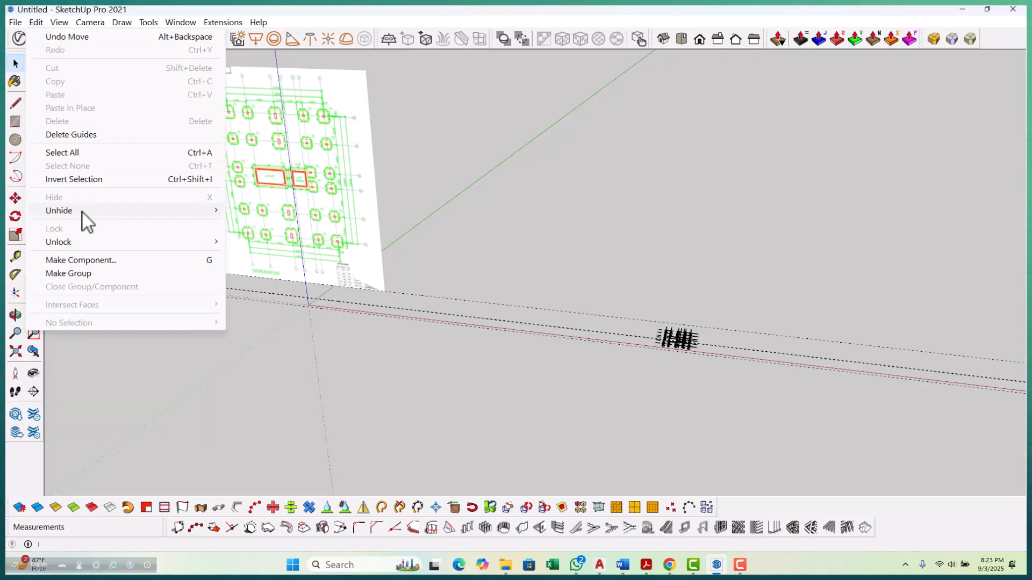
mouse_move(82, 212)
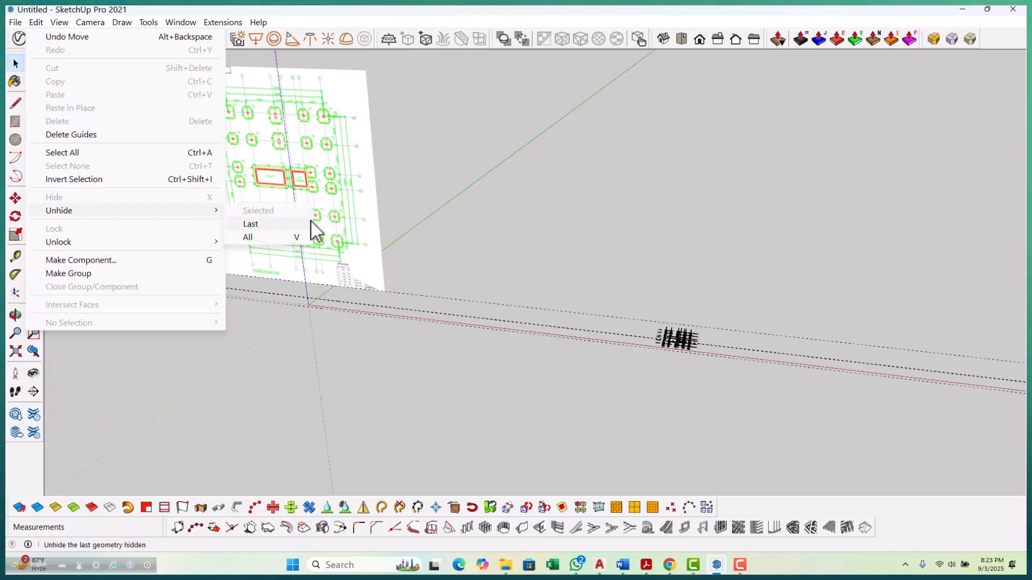
left_click(264, 240)
Examine the unhidden site plan, multi-storey structural frame and floor plan along the red axis.
scroll(502, 384, "down", 2)
middle_click_drag(637, 324, 499, 324)
scroll(426, 293, "up", 8)
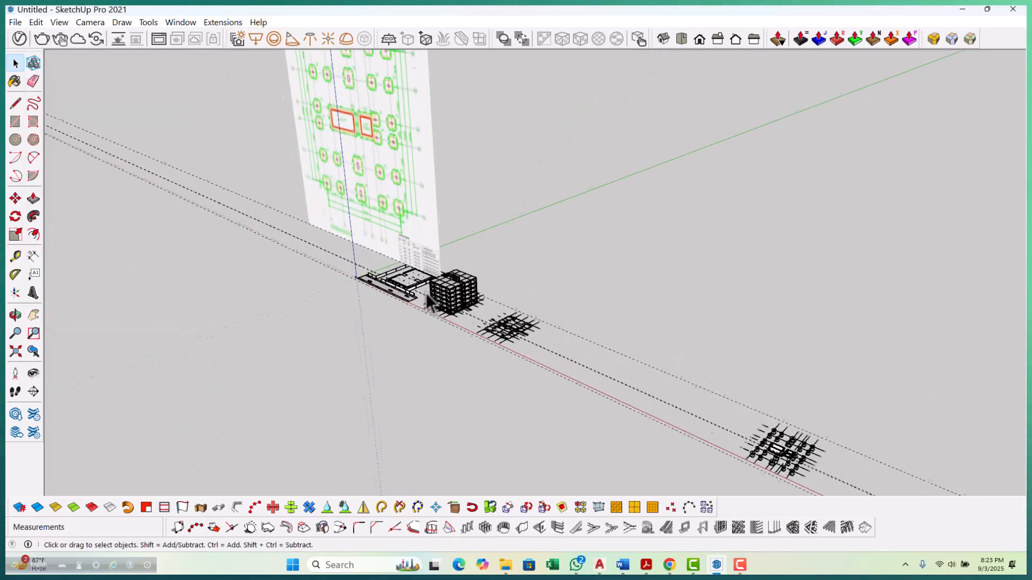
middle_click_drag(428, 287, 430, 285)
scroll(429, 285, "down", 4)
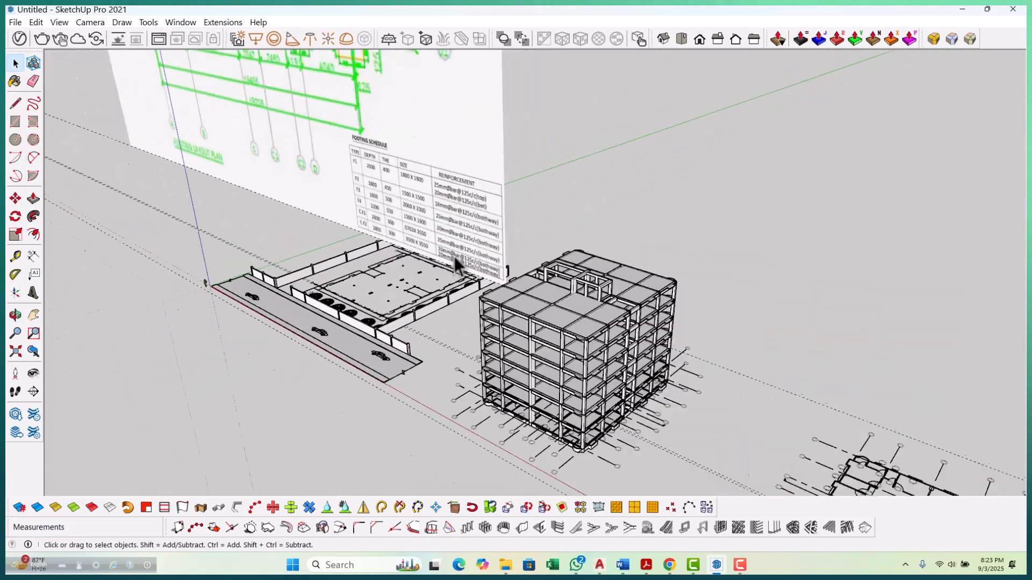
scroll(524, 357, "up", 2)
scroll(511, 369, "down", 5)
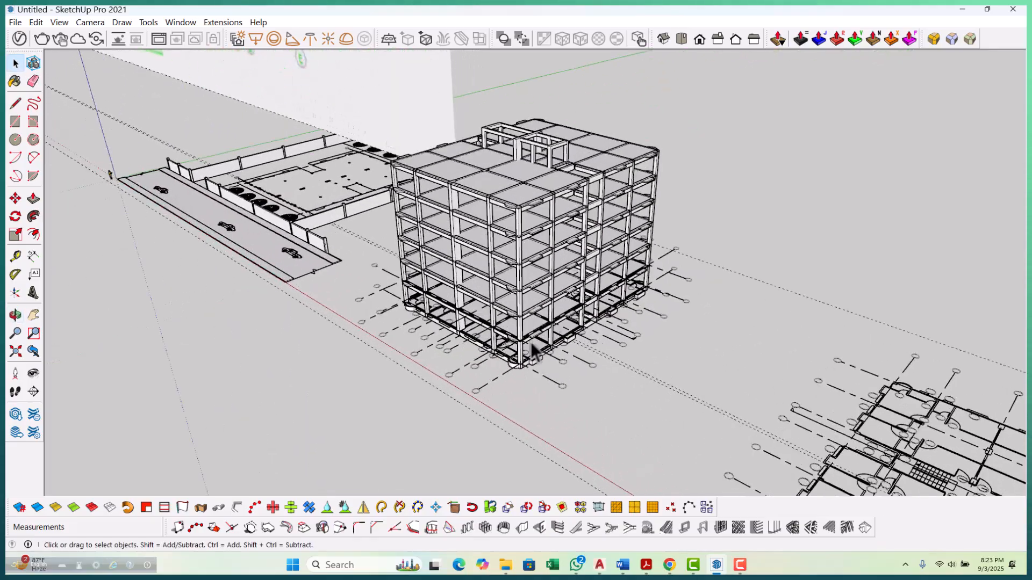
scroll(531, 344, "up", 4)
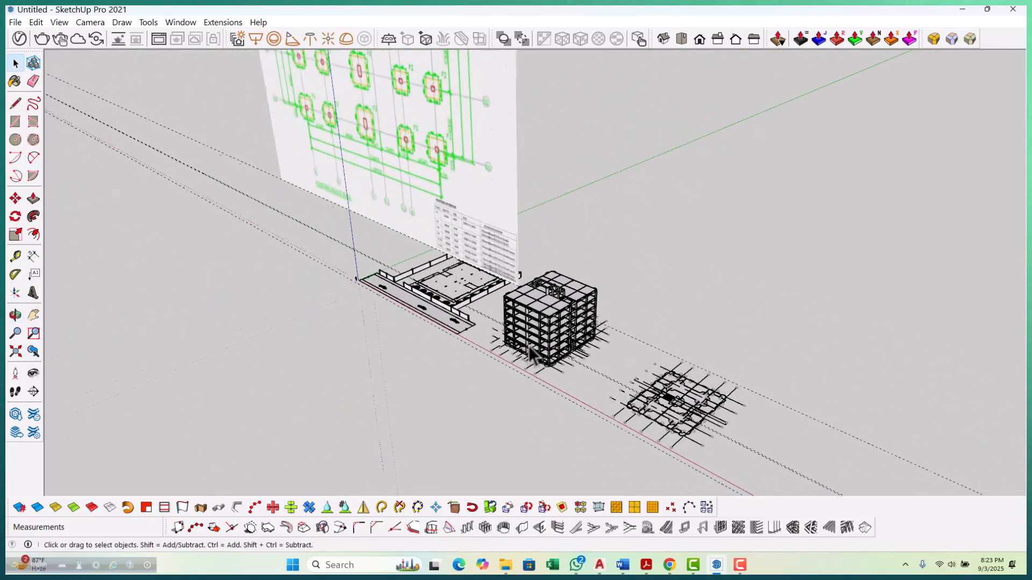
Clear the footing layout plan image from the scene and inspect the base of the structural frame's corner column.
scroll(644, 384, "down", 2)
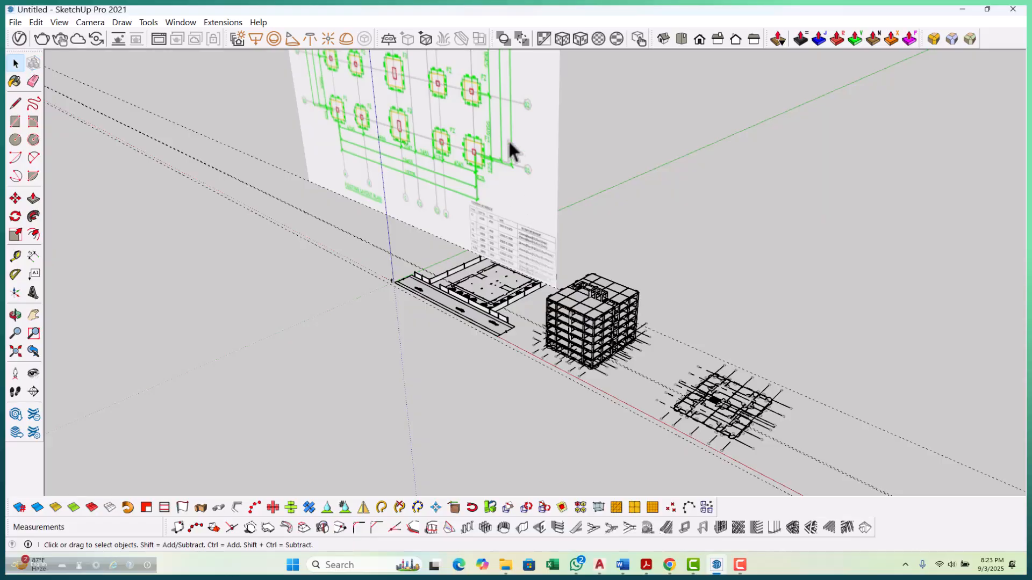
scroll(516, 253, "up", 3)
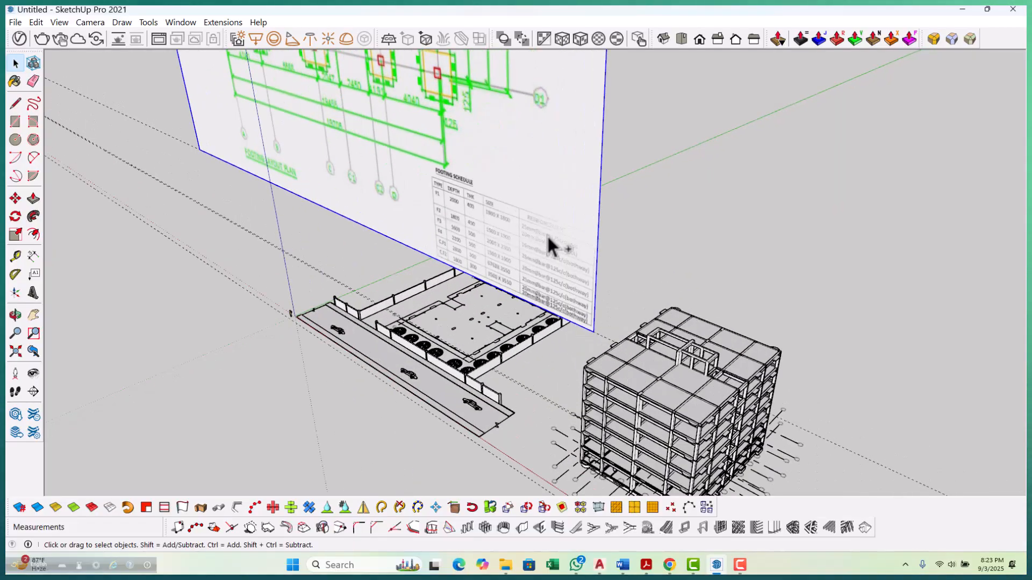
scroll(586, 242, "down", 3)
middle_click_drag(563, 214, 690, 395)
scroll(666, 385, "up", 8)
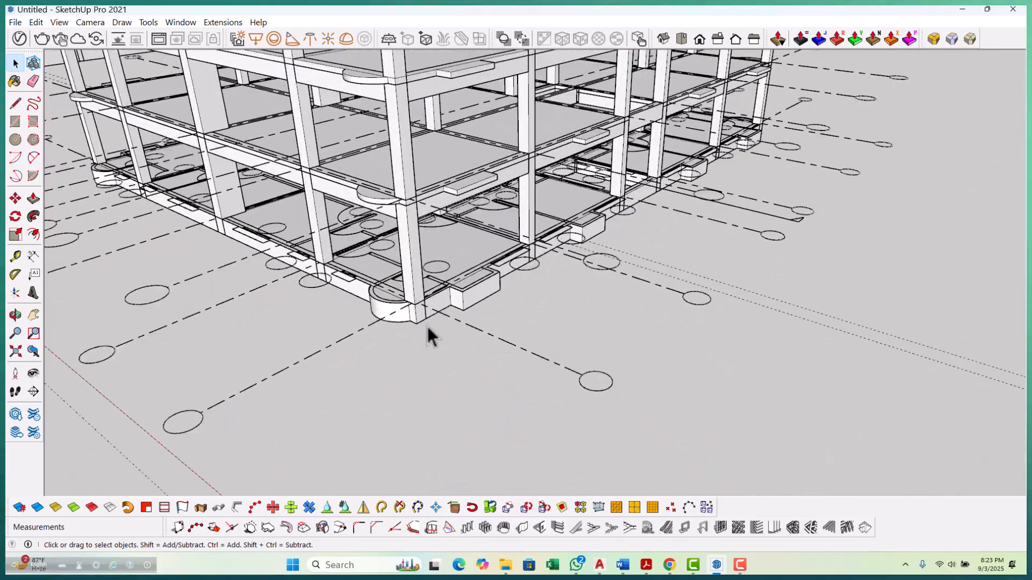
scroll(411, 304, "down", 10)
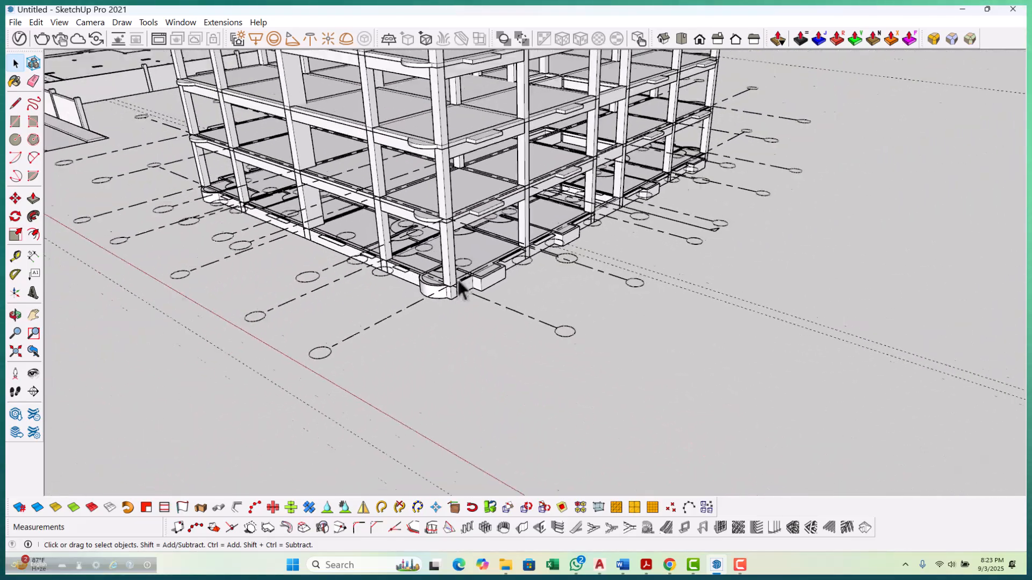
scroll(454, 258, "down", 10)
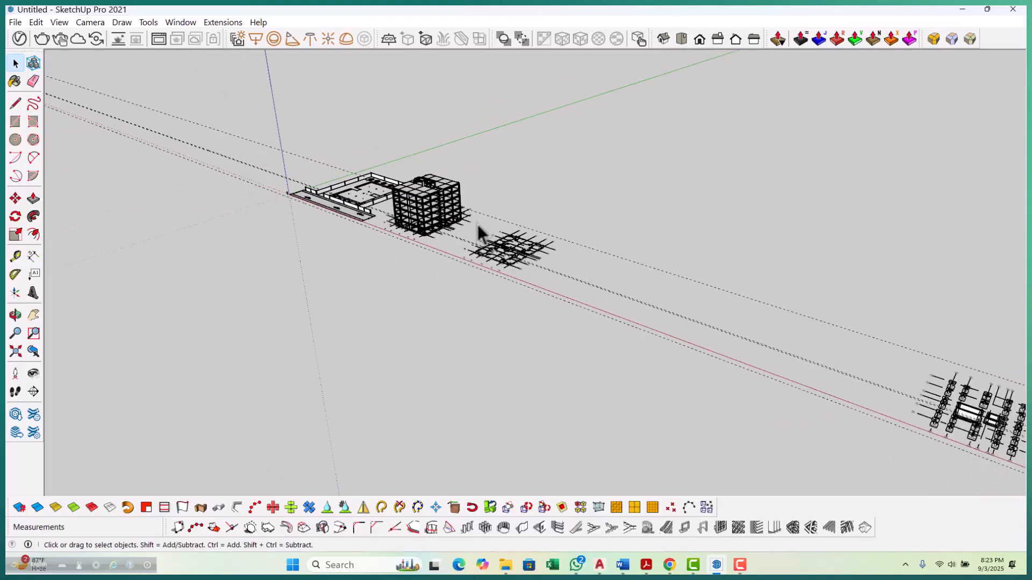
Copy the foundation group by its corner column's top corner about 229,680 mm onto the matching corner column base of the structural frame.
scroll(774, 312, "up", 5)
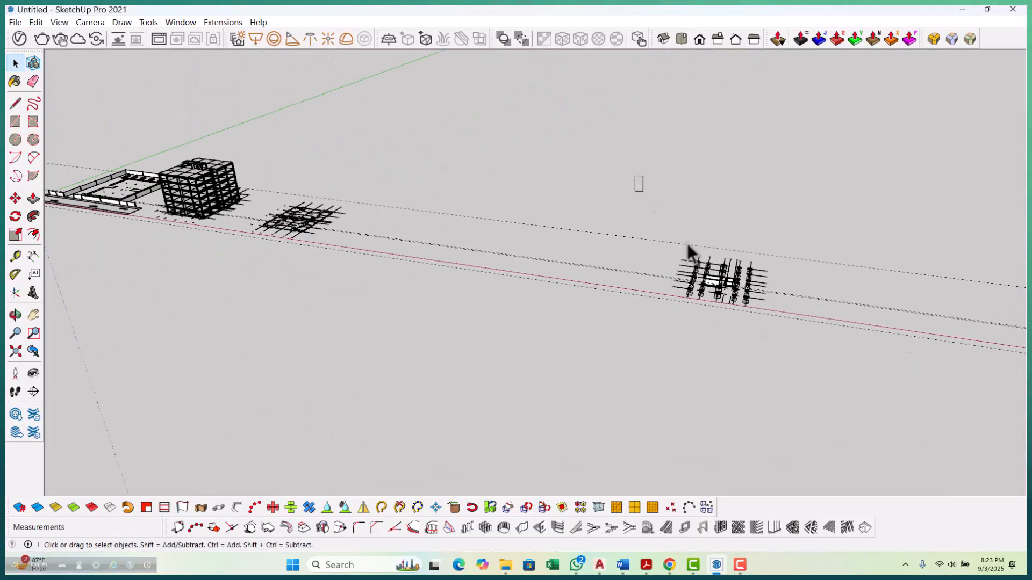
scroll(806, 317, "up", 8)
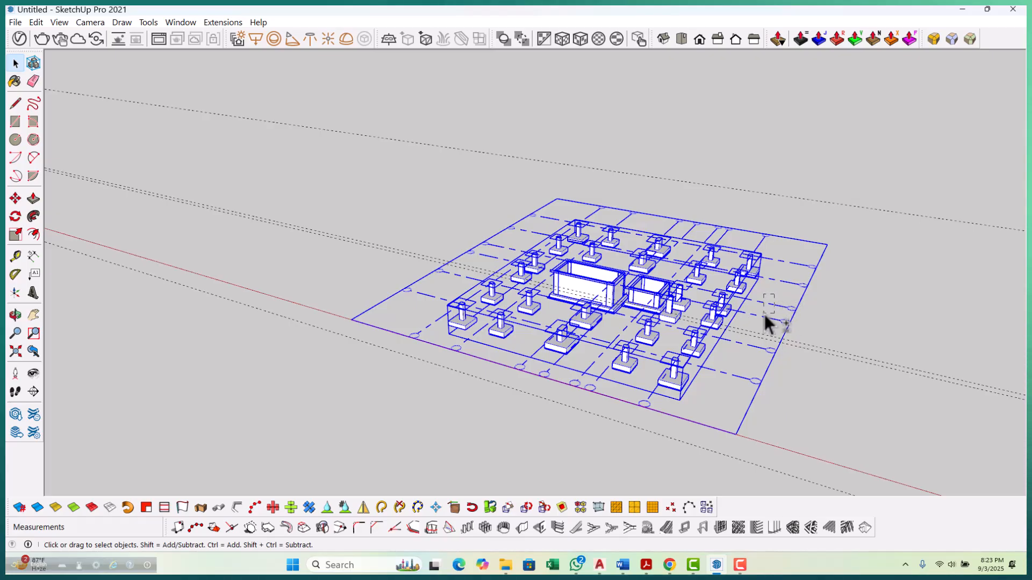
scroll(649, 437, "up", 6)
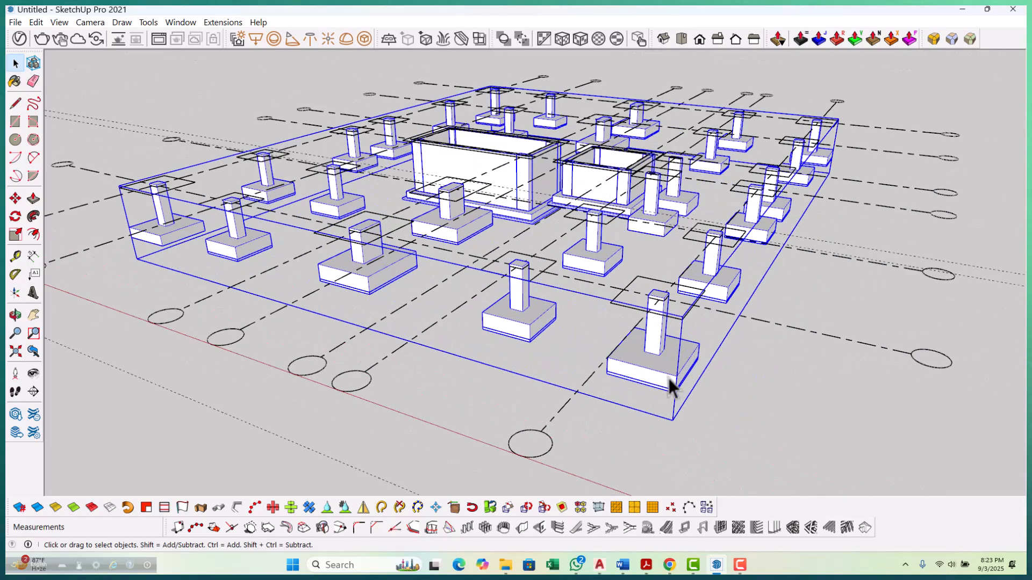
key("m")
scroll(666, 365, "up", 8)
scroll(648, 272, "up", 2)
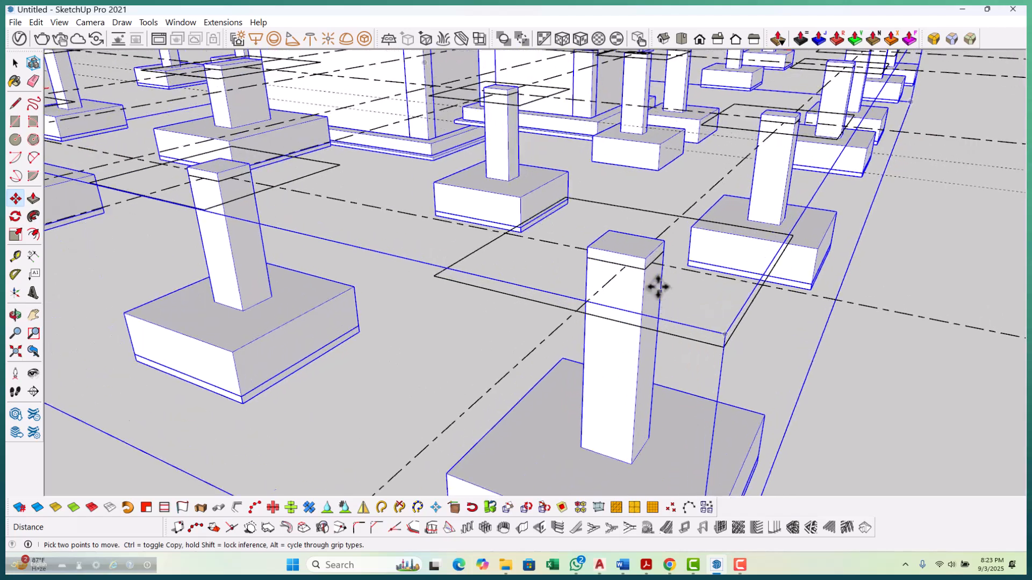
left_click(648, 271)
key("ctrl")
scroll(523, 233, "down", 2)
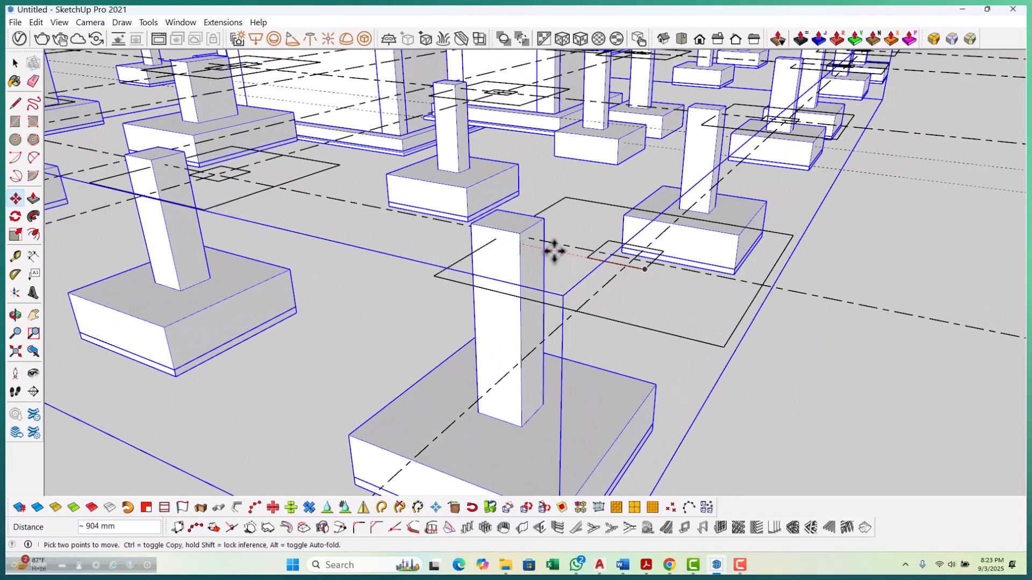
scroll(847, 337, "down", 8)
scroll(855, 314, "down", 10)
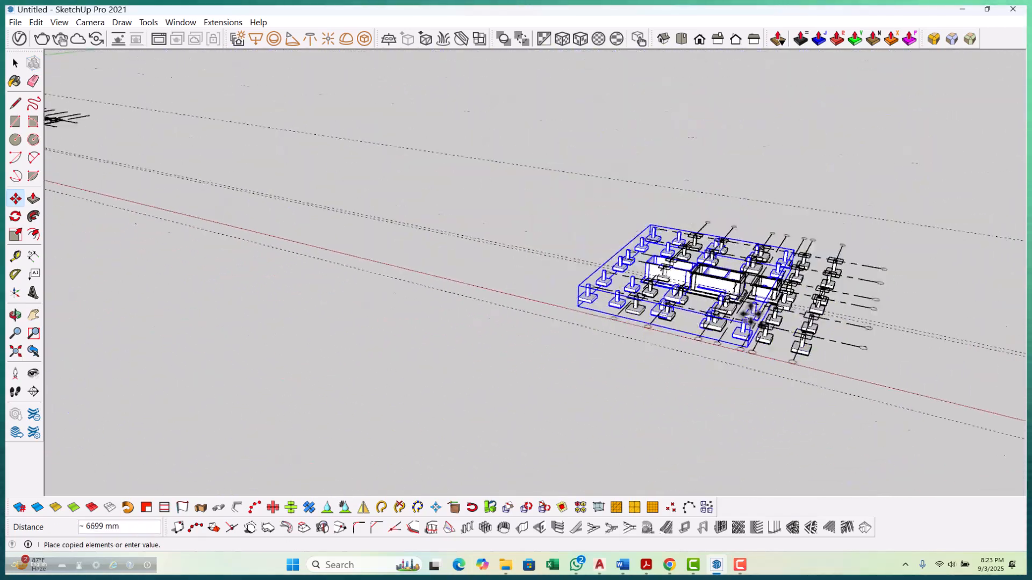
scroll(687, 329, "down", 3)
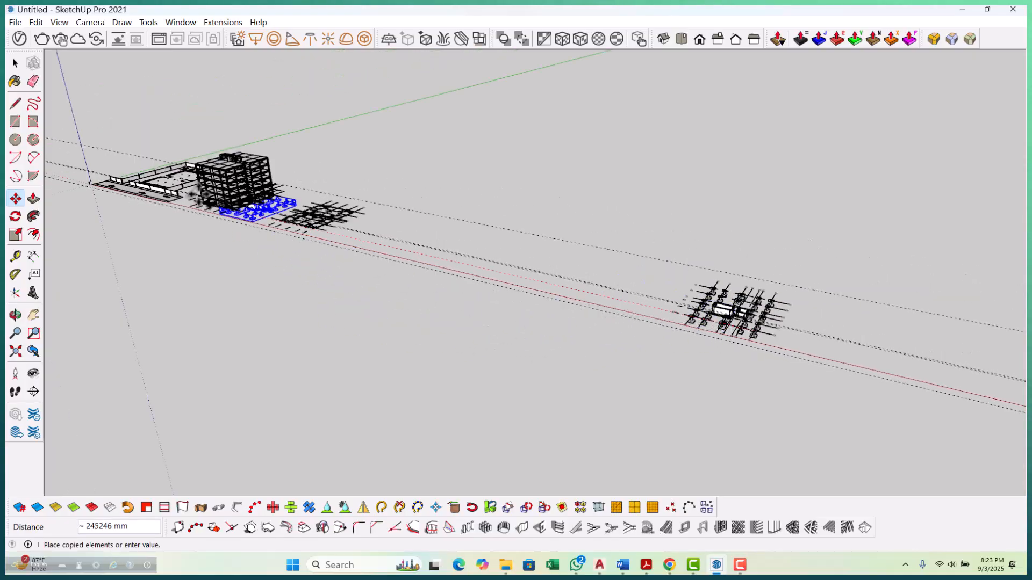
scroll(252, 207, "up", 10)
scroll(282, 218, "up", 8)
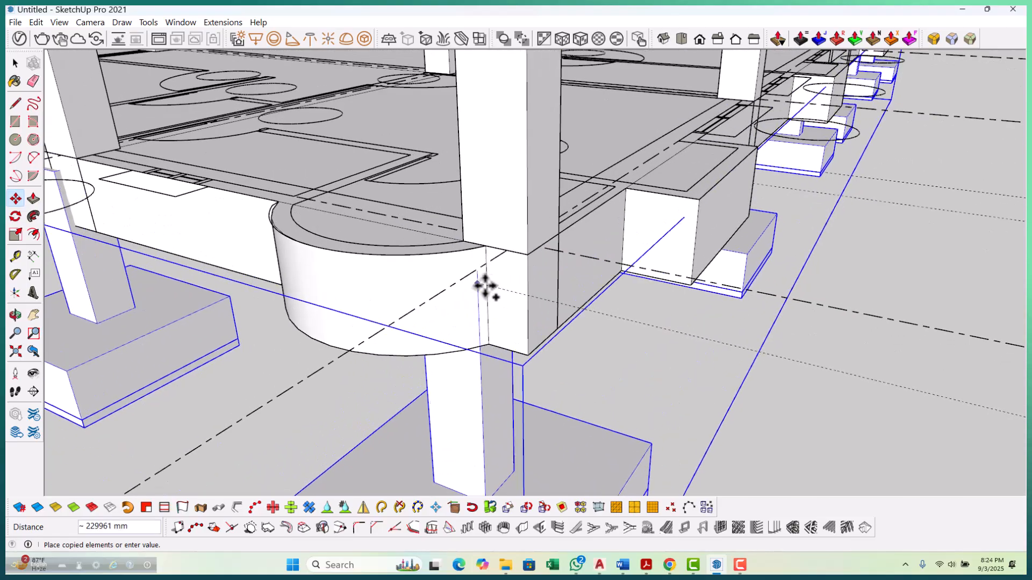
scroll(478, 283, "up", 4)
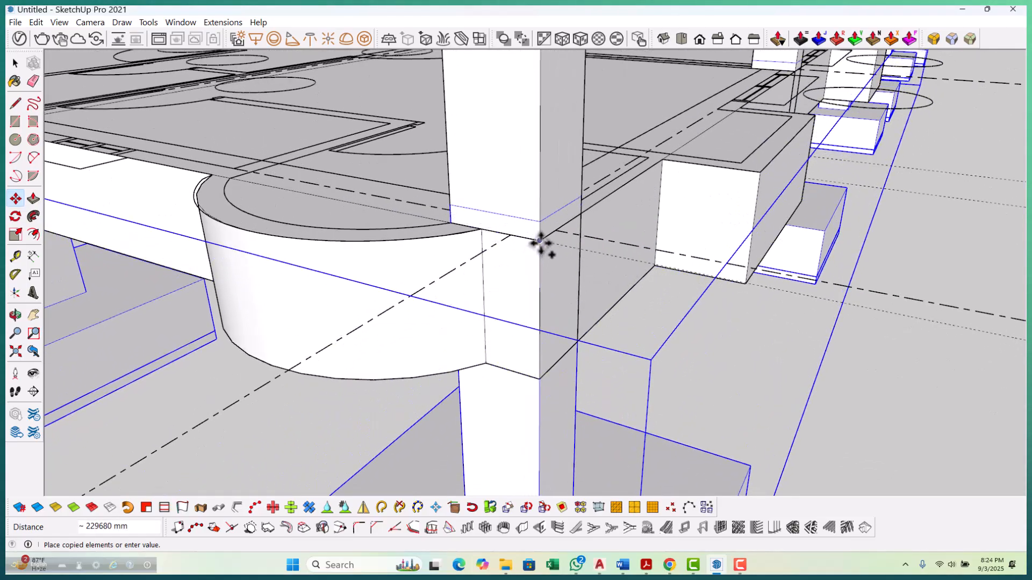
scroll(550, 249, "down", 15)
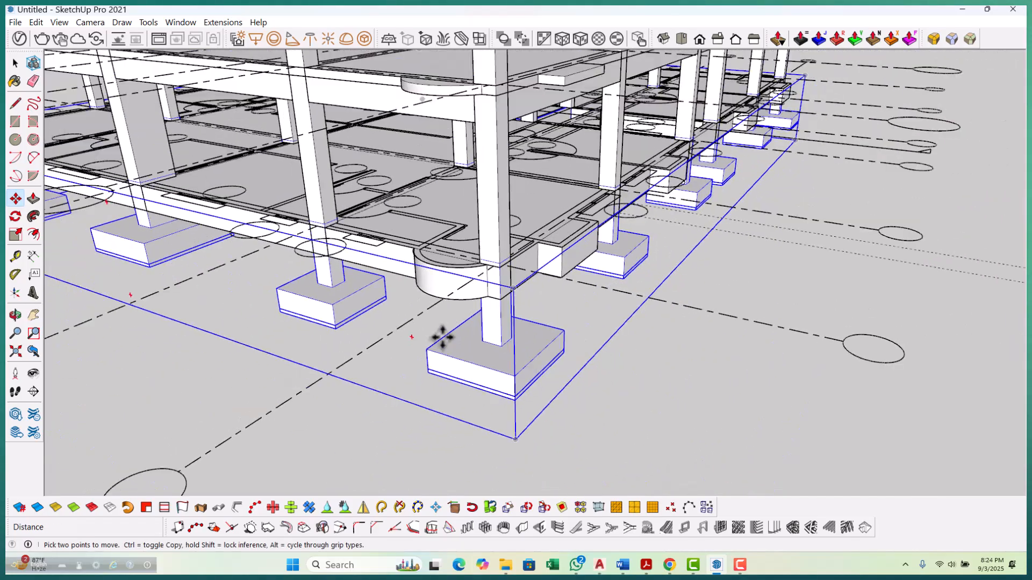
key("space")
Examine the placed column foundations beneath the structural frame from several sides of the building.
scroll(521, 289, "up", 6)
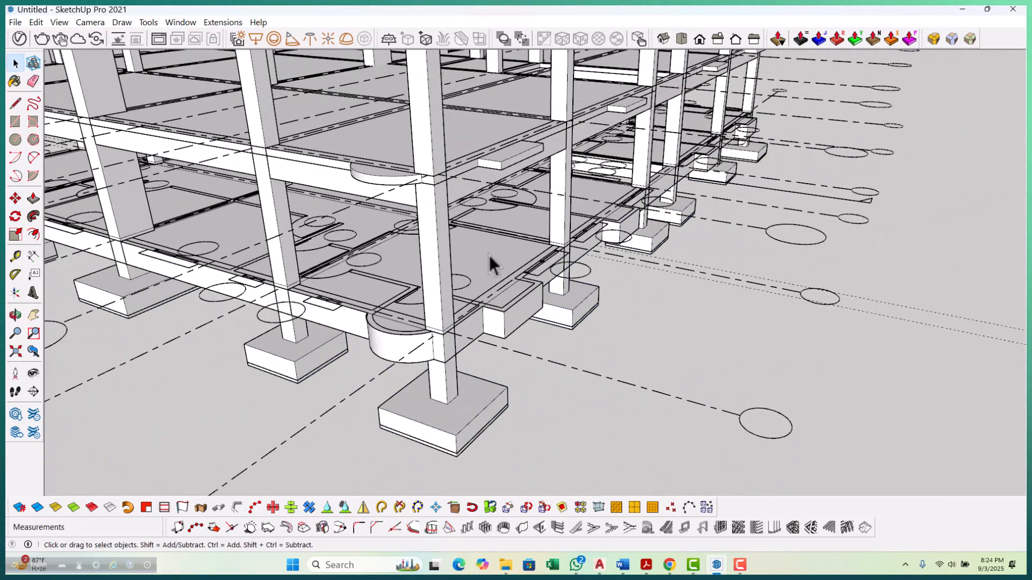
middle_click_drag(489, 256, 491, 327)
scroll(553, 388, "up", 4)
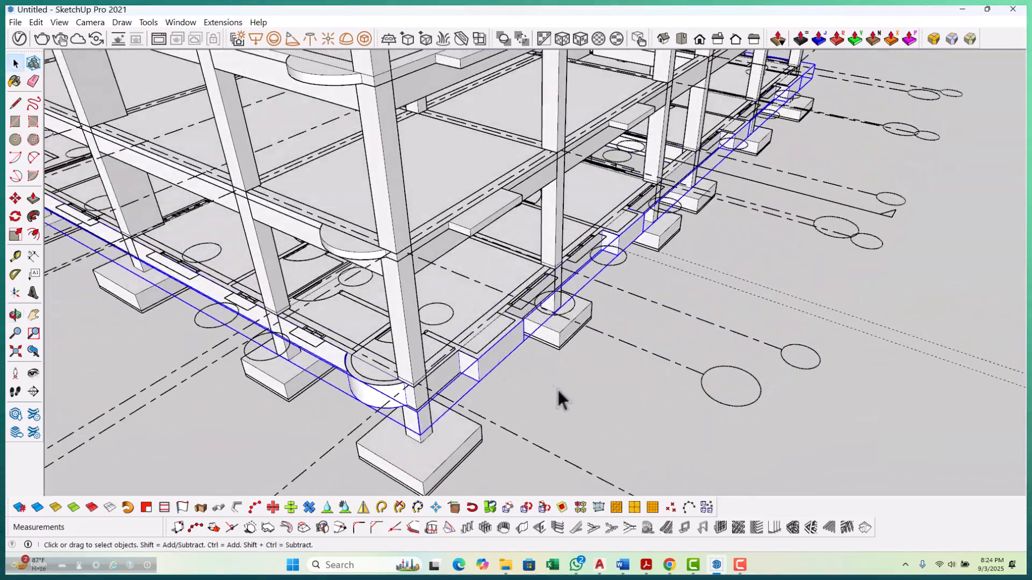
scroll(557, 388, "down", 5)
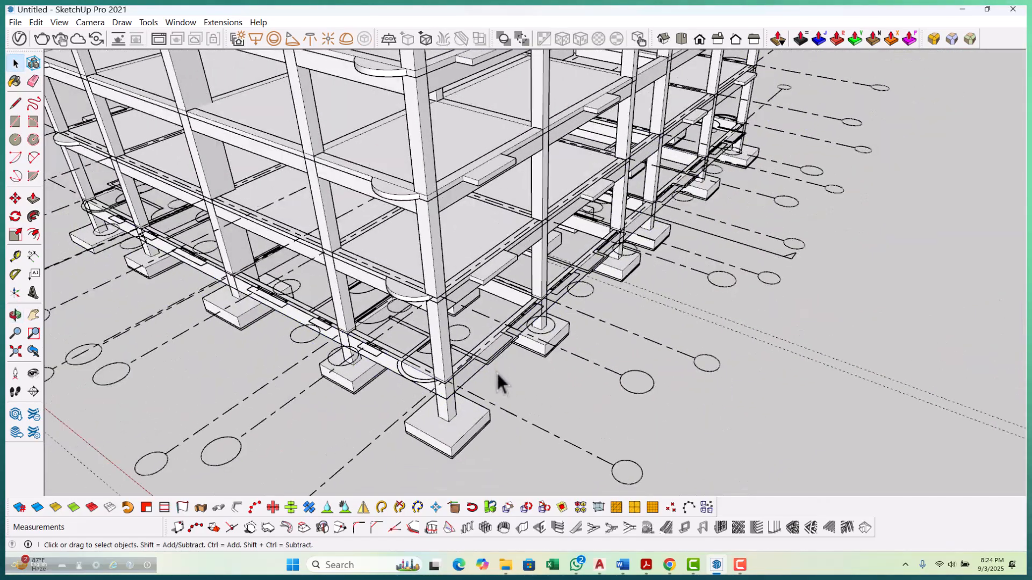
middle_click_drag(495, 369, 546, 352)
scroll(656, 350, "down", 2)
mouse_move(655, 350)
middle_mouse_down()
mouse_move(493, 360)
mouse_move(484, 350)
middle_mouse_up()
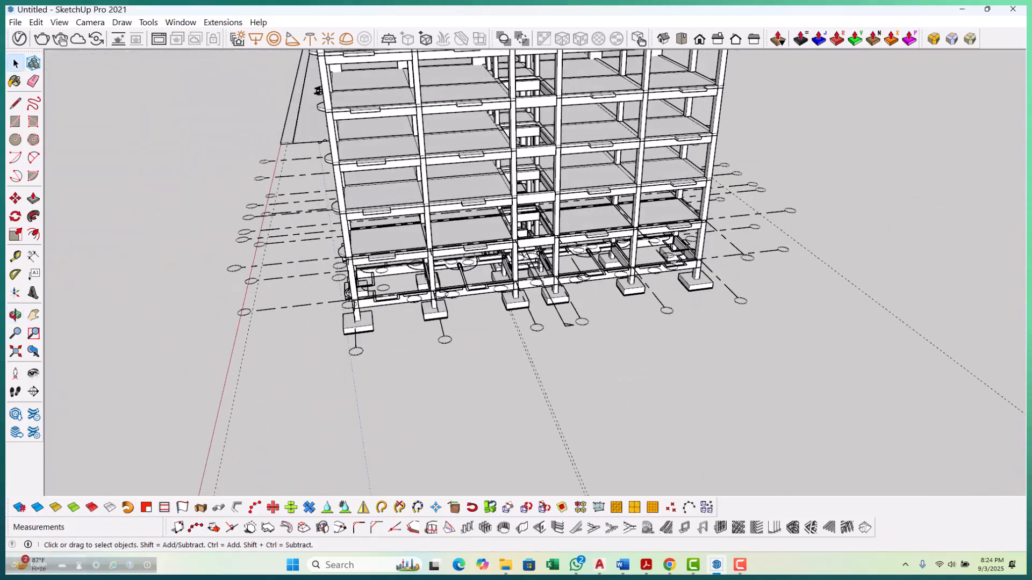
key("super+w")
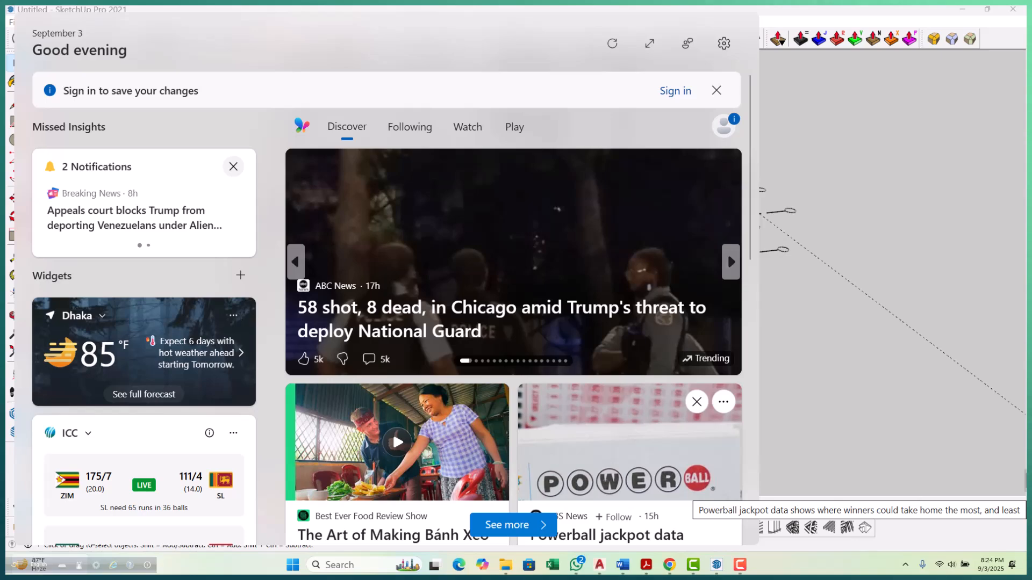
left_click(962, 274)
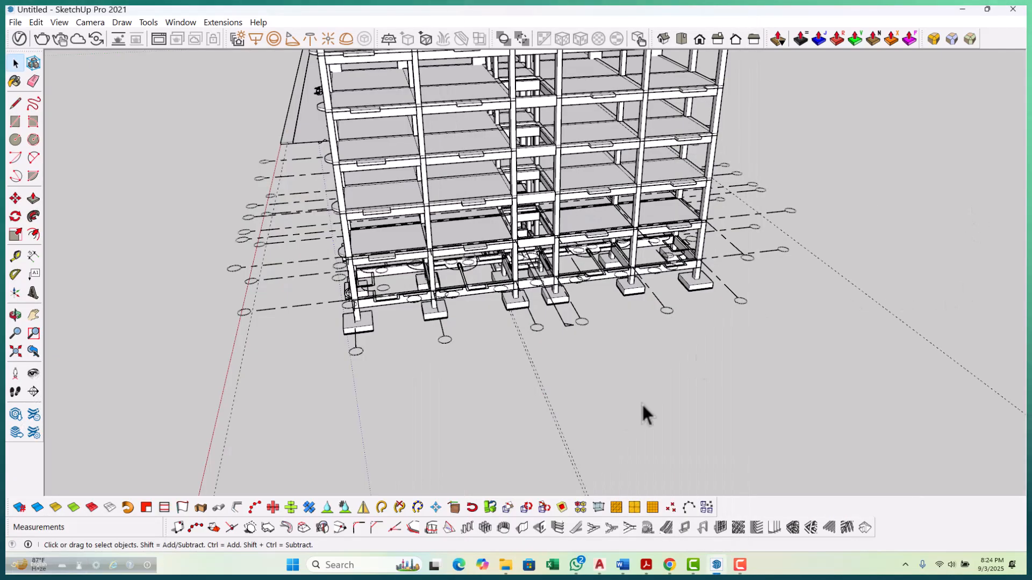
scroll(411, 347, "up", 3)
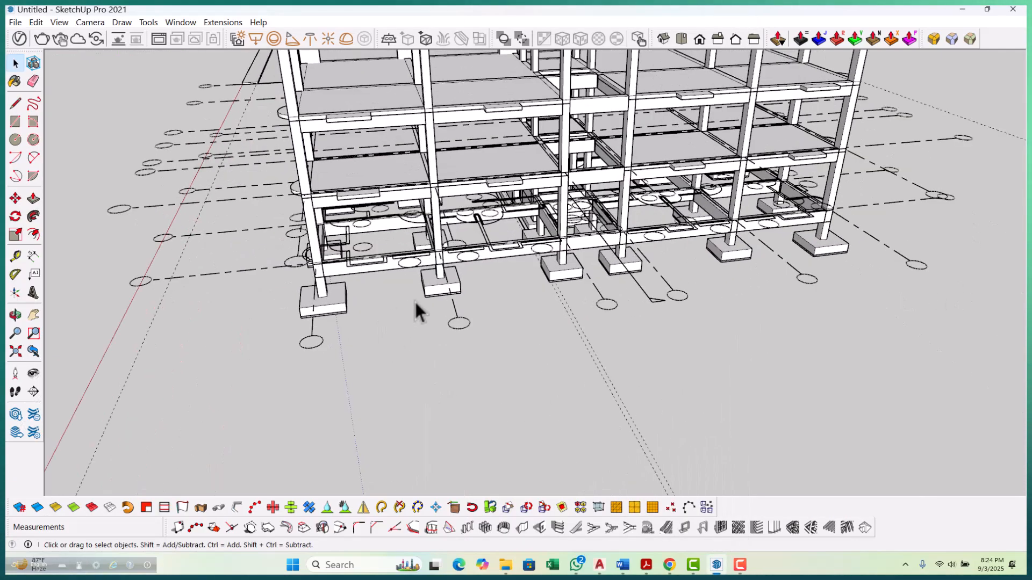
middle_click_drag(414, 299, 471, 269)
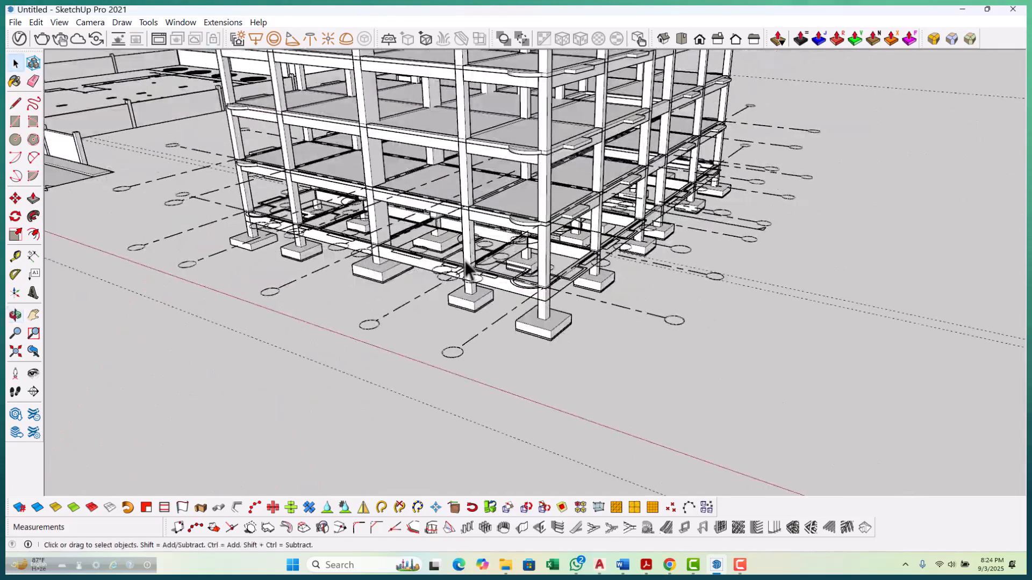
scroll(483, 282, "up", 4)
middle_click_drag(538, 293, 504, 169)
middle_click_drag(529, 231, 661, 199)
scroll(378, 321, "down", 5)
middle_click_drag(616, 268, 696, 333)
scroll(688, 338, "up", 4)
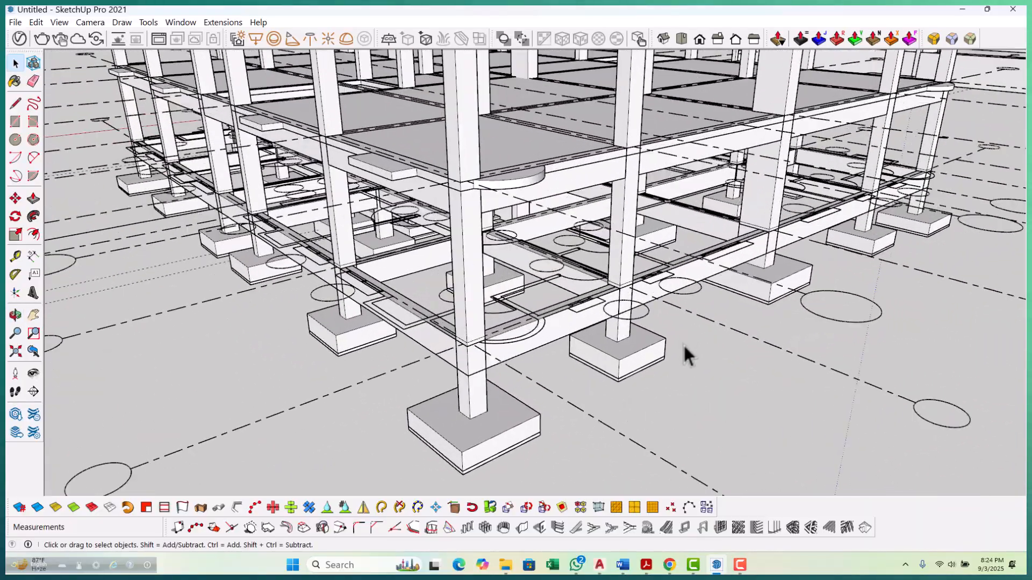
Hide the floor plan linework component lying around the ground beams at the base of the frame.
scroll(564, 341, "up", 5)
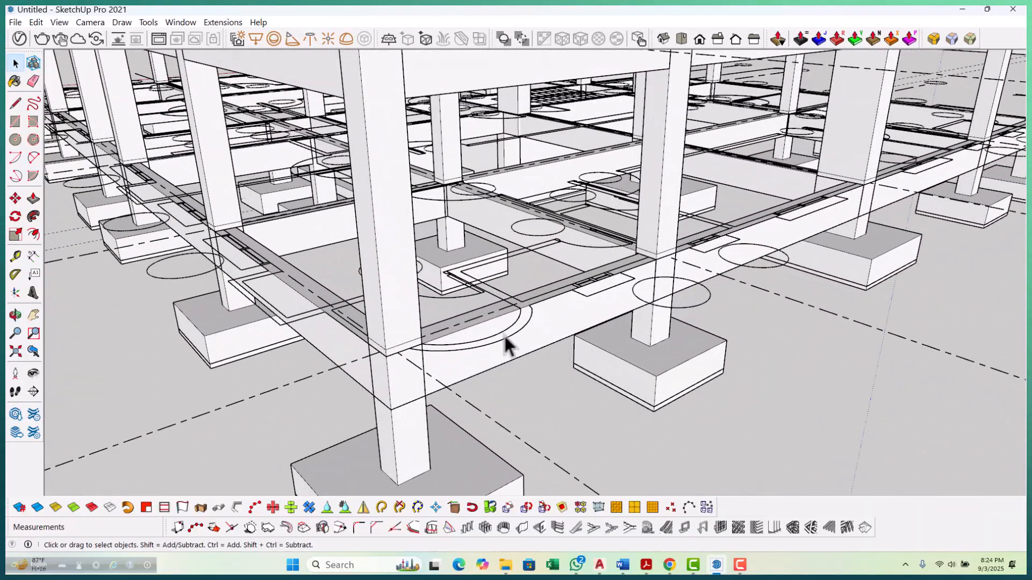
right_click(504, 334)
left_click(829, 363)
middle_click_drag(830, 362, 794, 361)
scroll(893, 362, "up", 6)
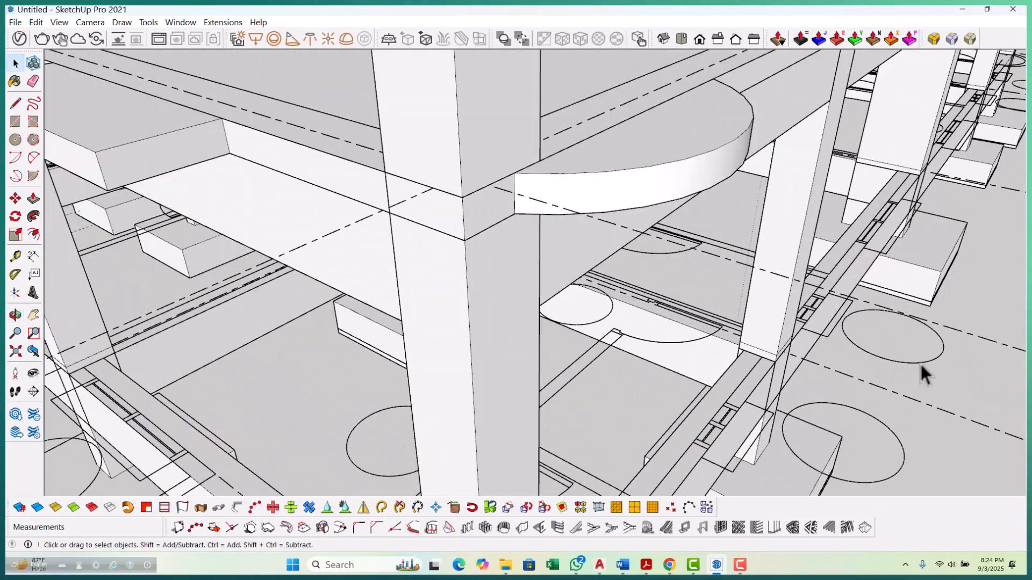
left_click(921, 363)
right_click(920, 364)
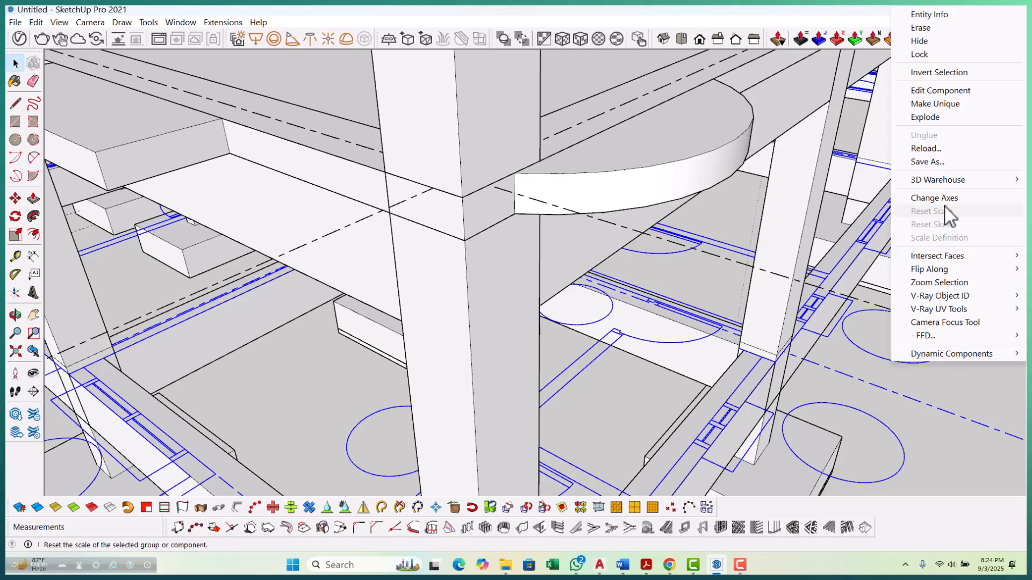
left_click(919, 42)
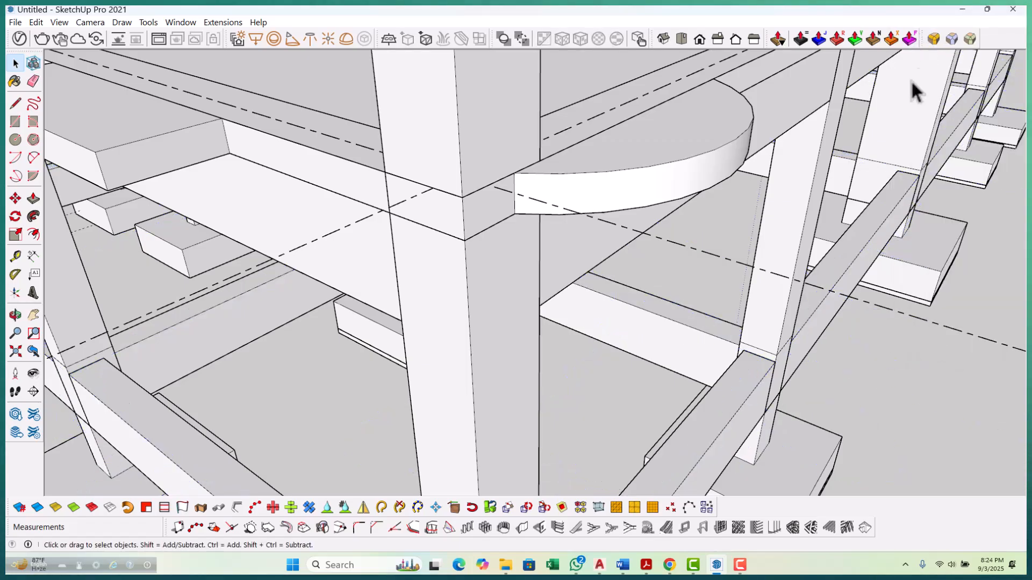
scroll(733, 266, "down", 8)
middle_click_drag(620, 314, 783, 262)
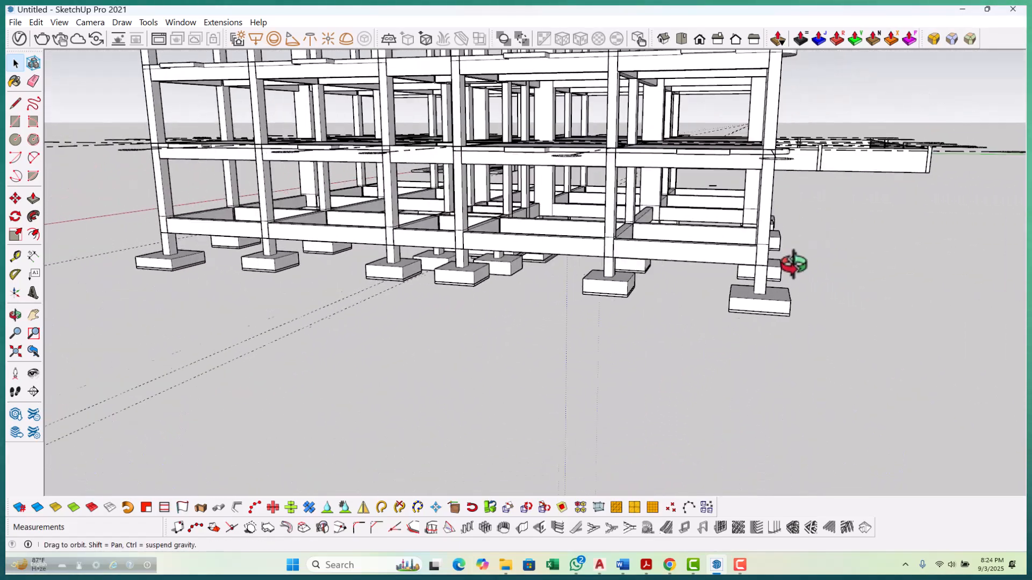
scroll(476, 376, "down", 8)
middle_click_drag(454, 348, 742, 364)
scroll(430, 359, "up", 10)
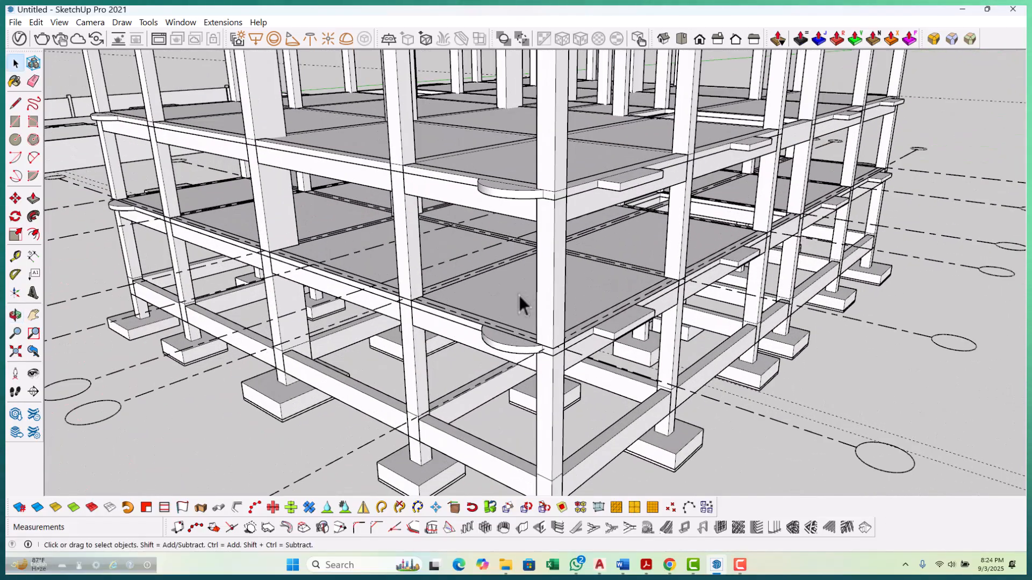
left_click(518, 295)
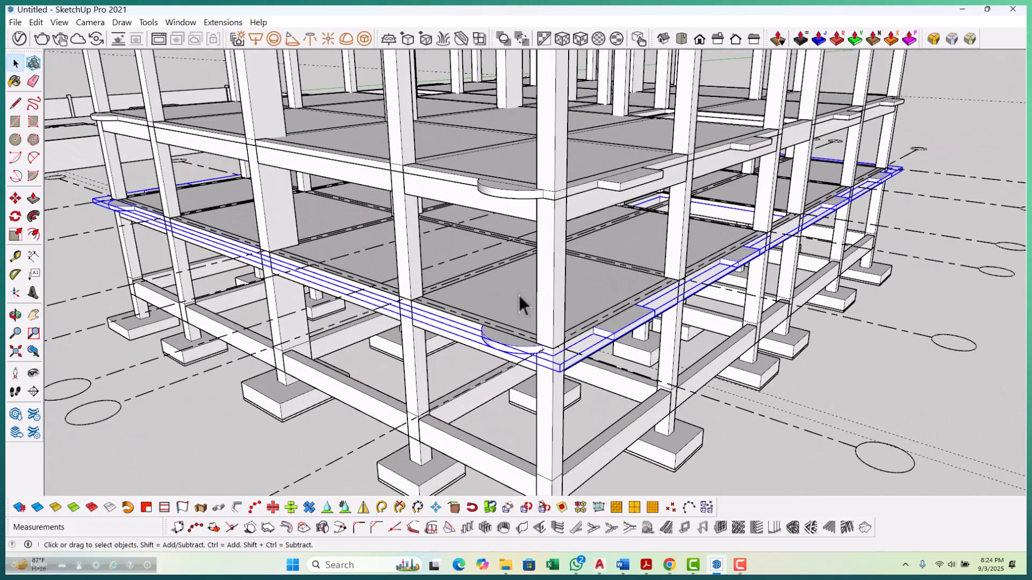
right_click(518, 294)
mouse_move(565, 198)
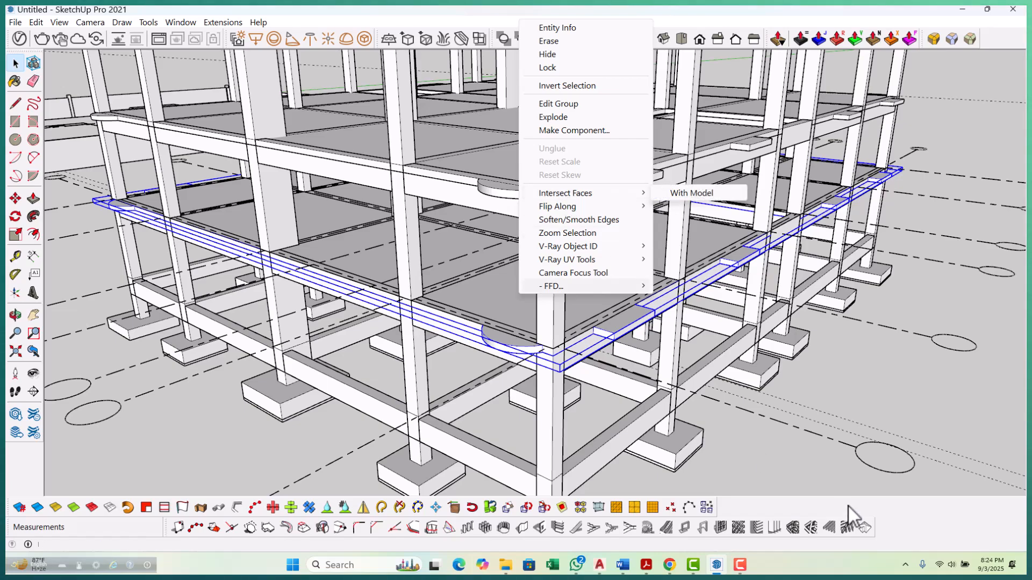
left_click(801, 453)
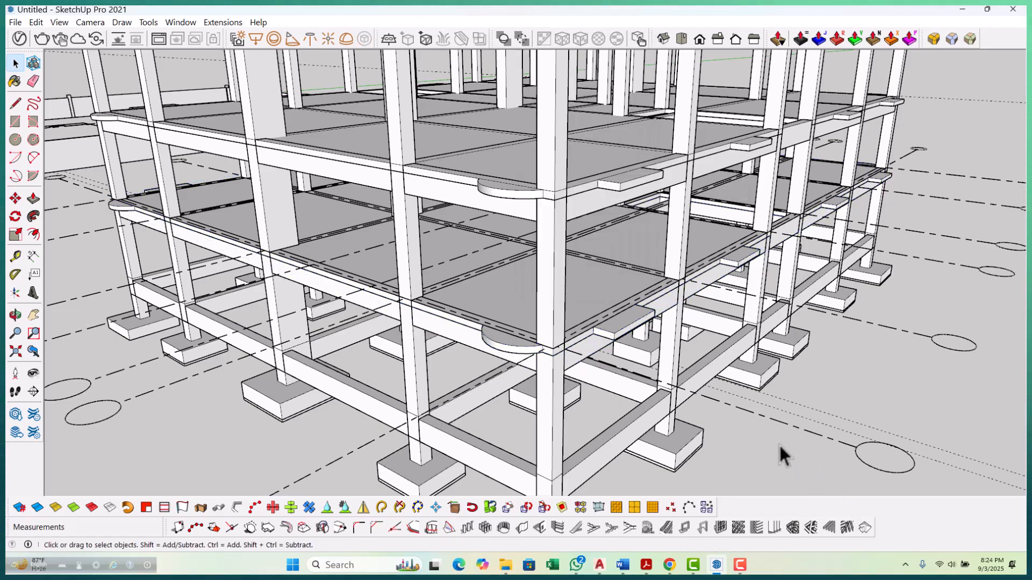
Examine the ground beams, column bases and foundations below the lowest floor slab around the frame's corner.
scroll(779, 446, "down", 10)
scroll(557, 417, "up", 5)
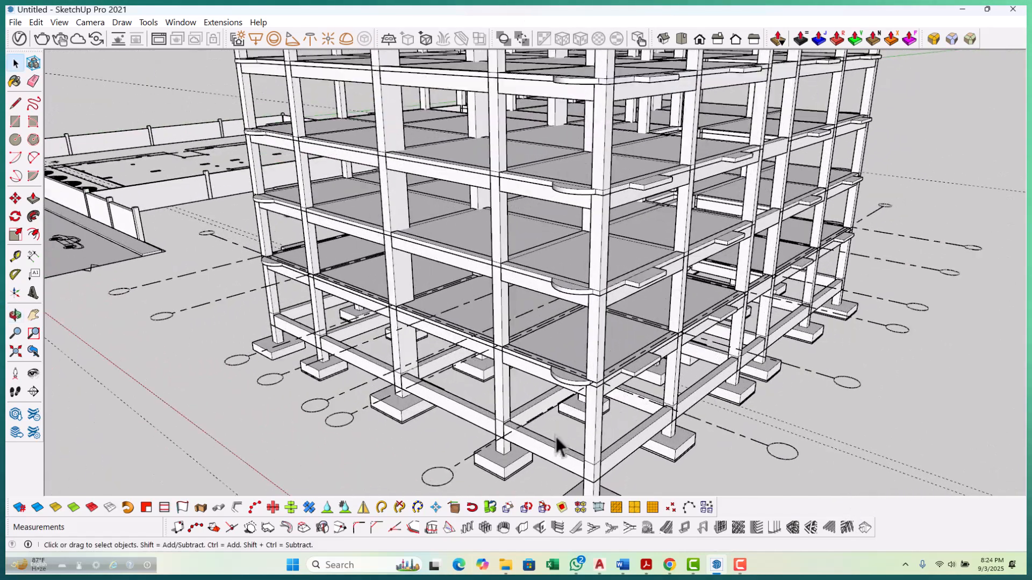
scroll(504, 421, "down", 2)
middle_click_drag(488, 396, 529, 410)
scroll(607, 396, "up", 5)
scroll(618, 355, "down", 3)
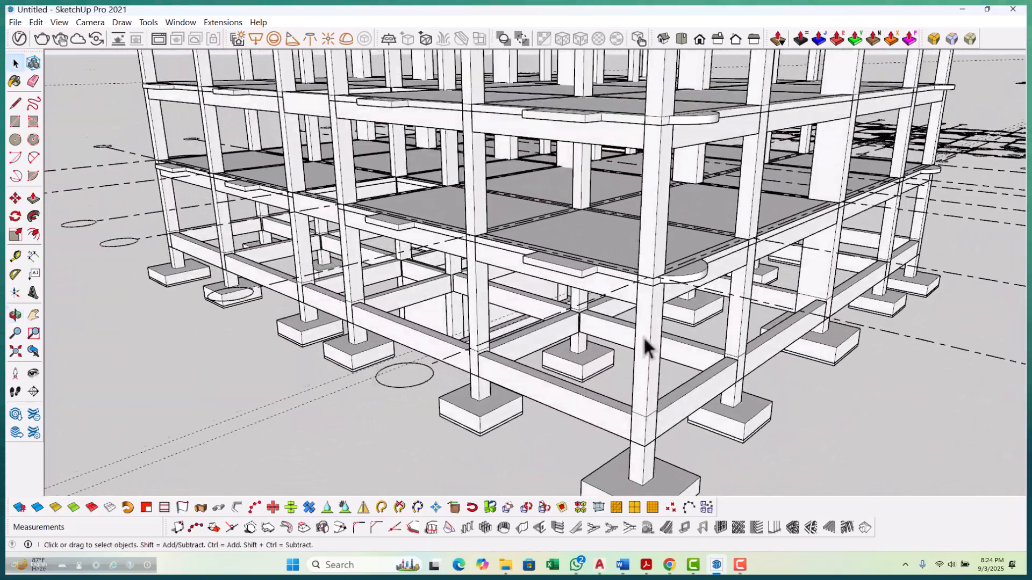
scroll(587, 361, "up", 5)
scroll(483, 362, "down", 4)
Open the ground beam group for editing and copy a beam's top inner edge about 124 mm down its side face.
scroll(573, 357, "up", 8)
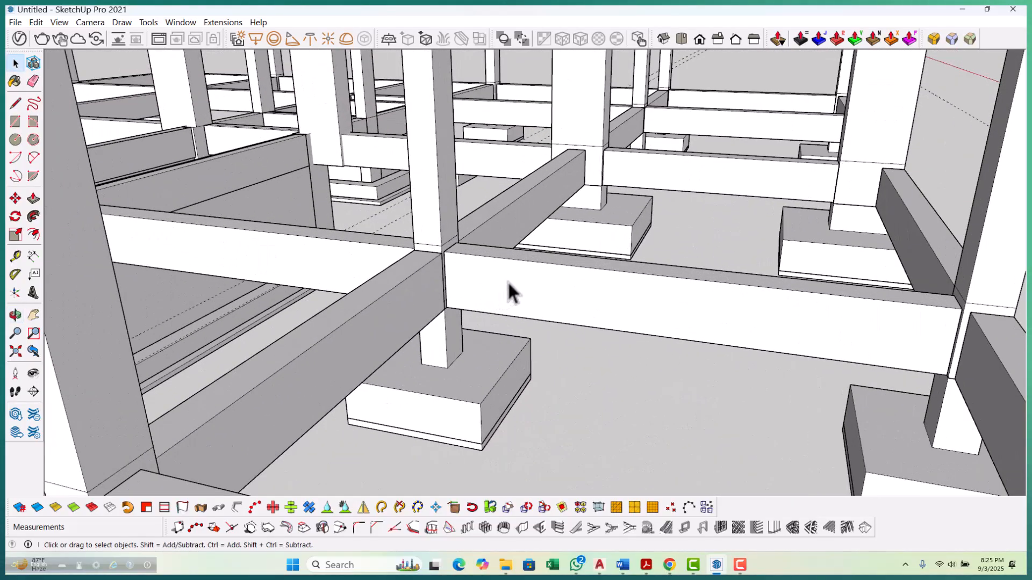
scroll(507, 290, "down", 3)
middle_click_drag(700, 315, 523, 319)
scroll(449, 322, "up", 4)
left_click(456, 316)
scroll(398, 266, "up", 2)
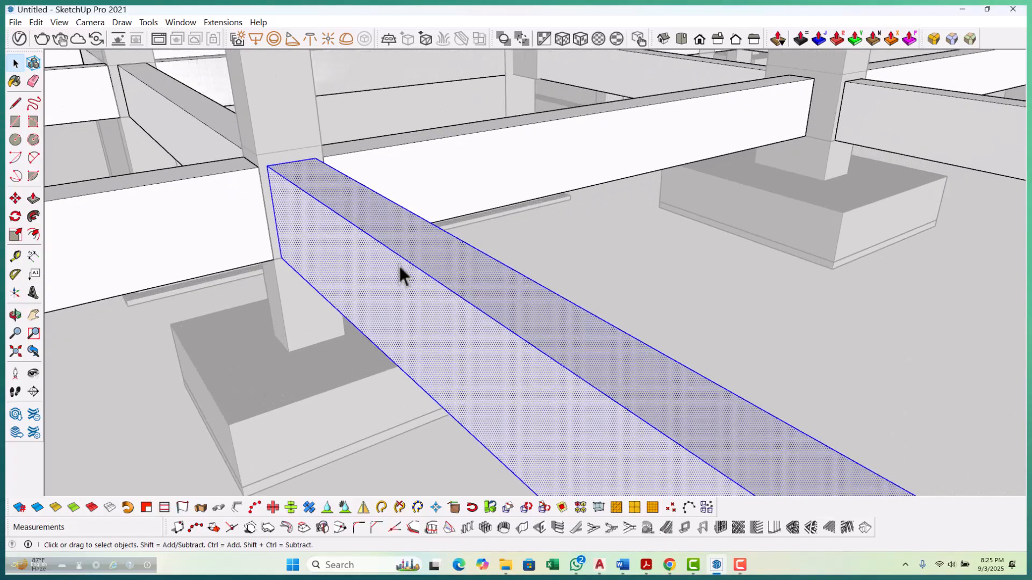
left_click(405, 262)
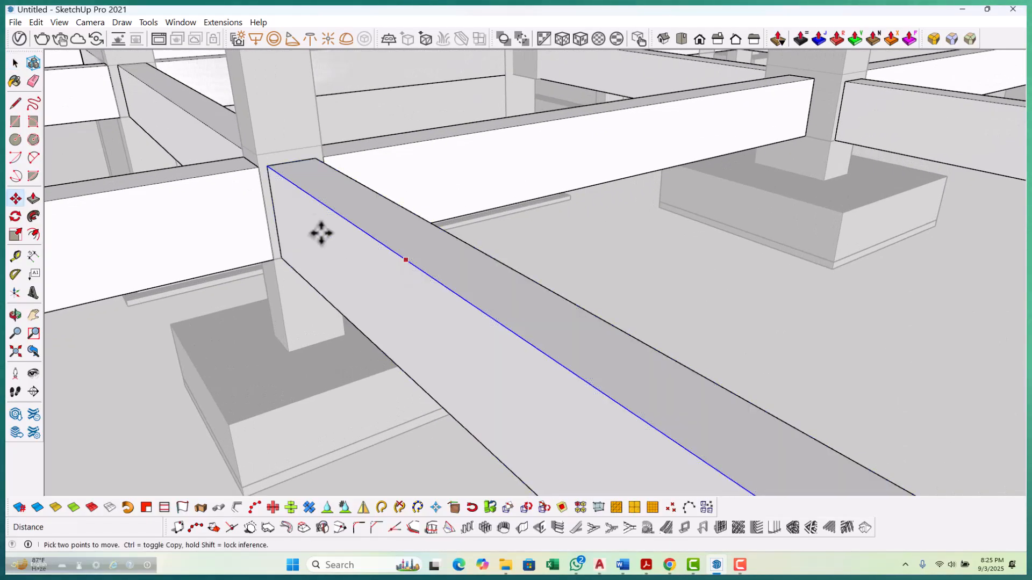
scroll(259, 173, "up", 2)
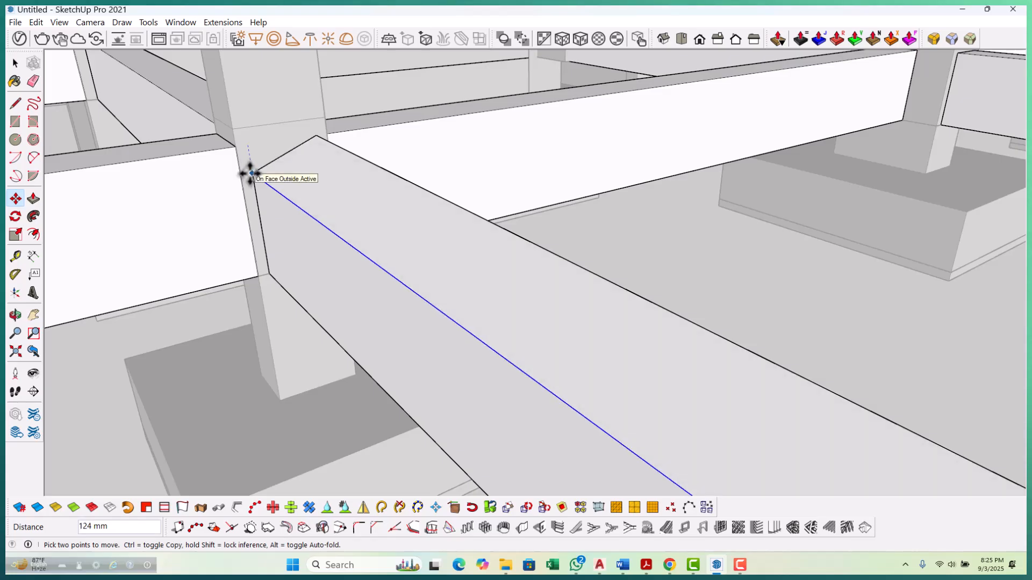
key("ctrl")
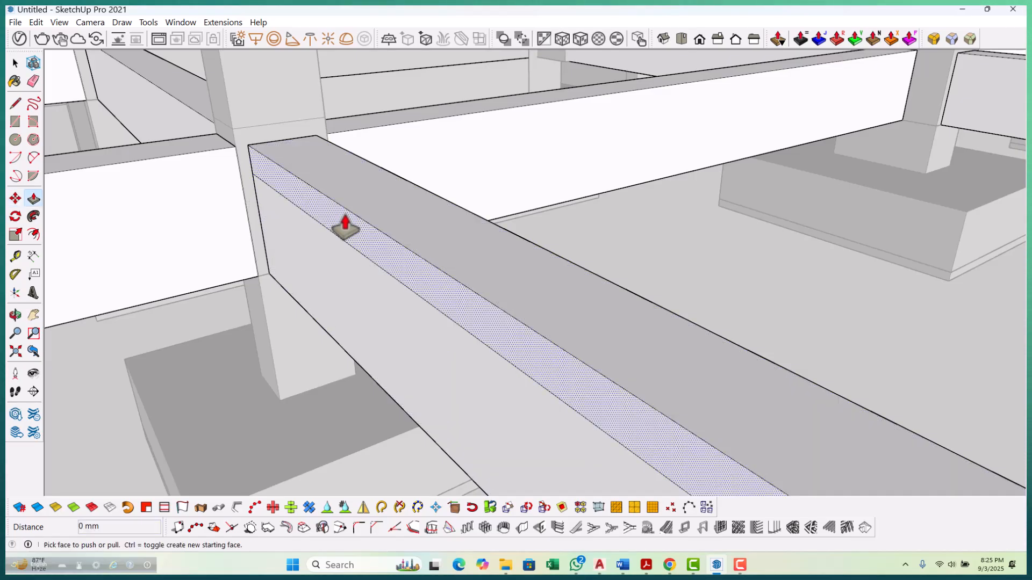
Push/Pull the upper strip of the beam's side face 3715 mm across the corner bay as a floor slab.
scroll(345, 228, "down", 10)
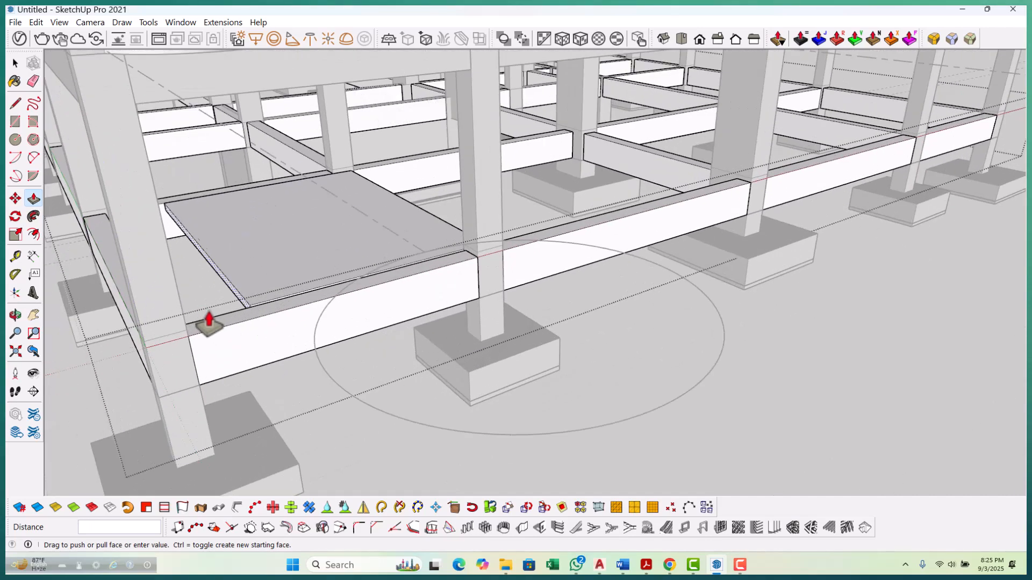
scroll(189, 341, "up", 2)
middle_click_drag(188, 341, 810, 396)
scroll(870, 353, "up", 5)
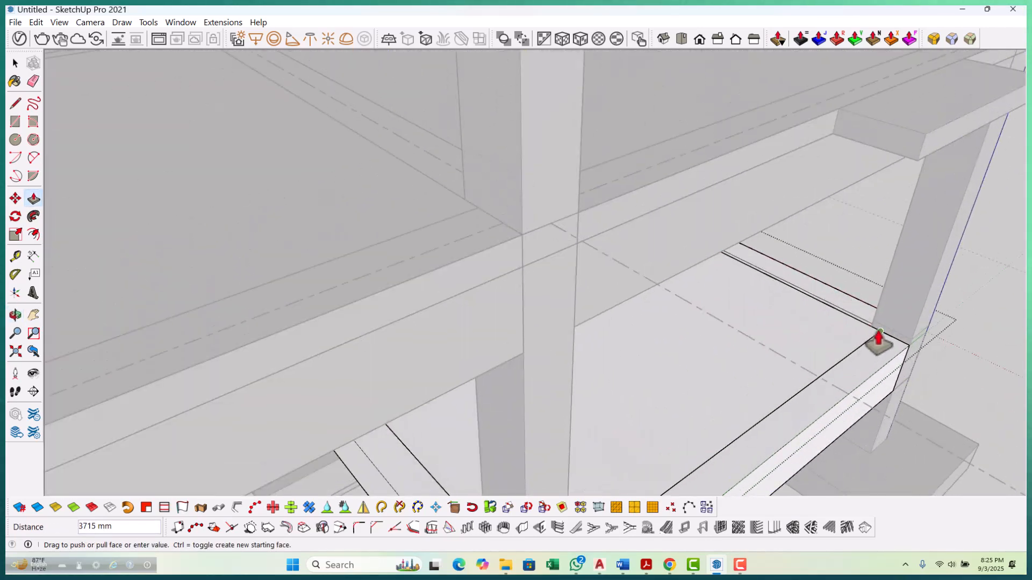
scroll(752, 333, "down", 3)
middle_click_drag(822, 346, 369, 301)
scroll(306, 276, "up", 3)
middle_click_drag(306, 276, 410, 322)
scroll(594, 212, "up", 5)
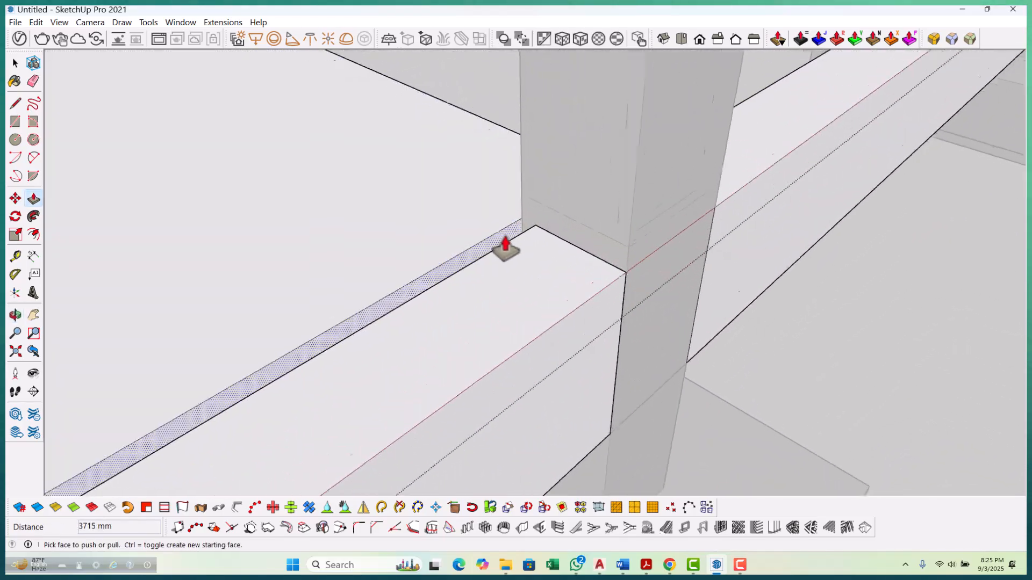
Try to Push/Pull the new slab's end face across the narrow gap to the opposite ground beam.
middle_click_drag(504, 250, 544, 251)
left_click_drag(646, 245, 675, 256)
key("p")
middle_click_drag(516, 265, 516, 281)
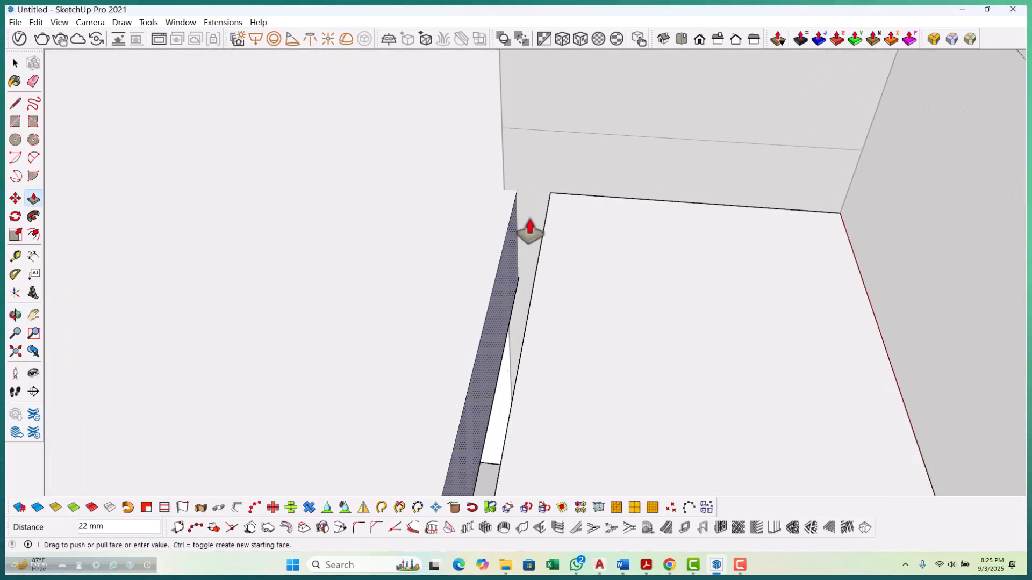
left_click(526, 280)
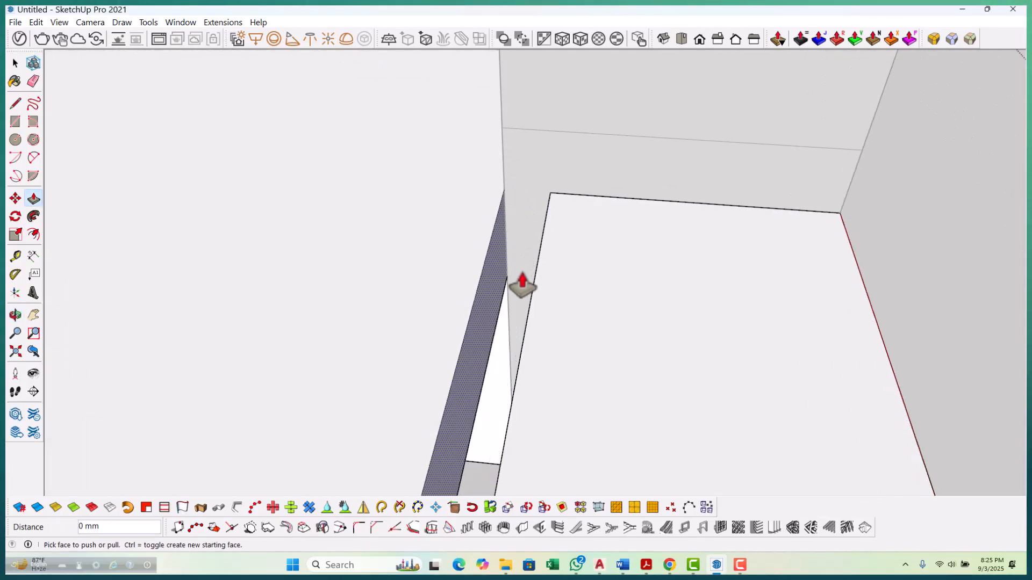
Try to draw a line across the slab's end face from its lower edge, along the column corner.
key("l")
scroll(522, 284, "up", 3)
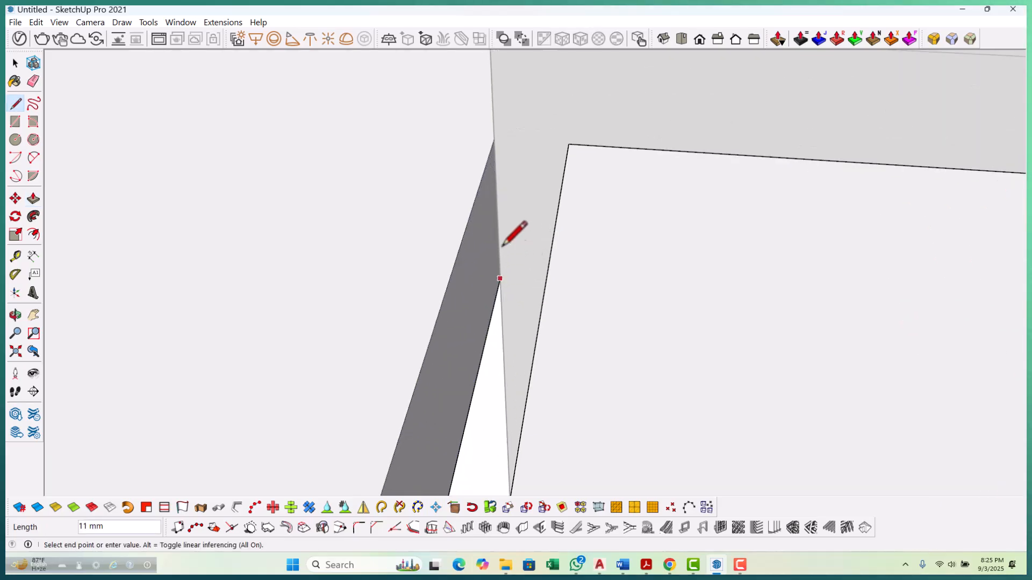
scroll(494, 141, "down", 6)
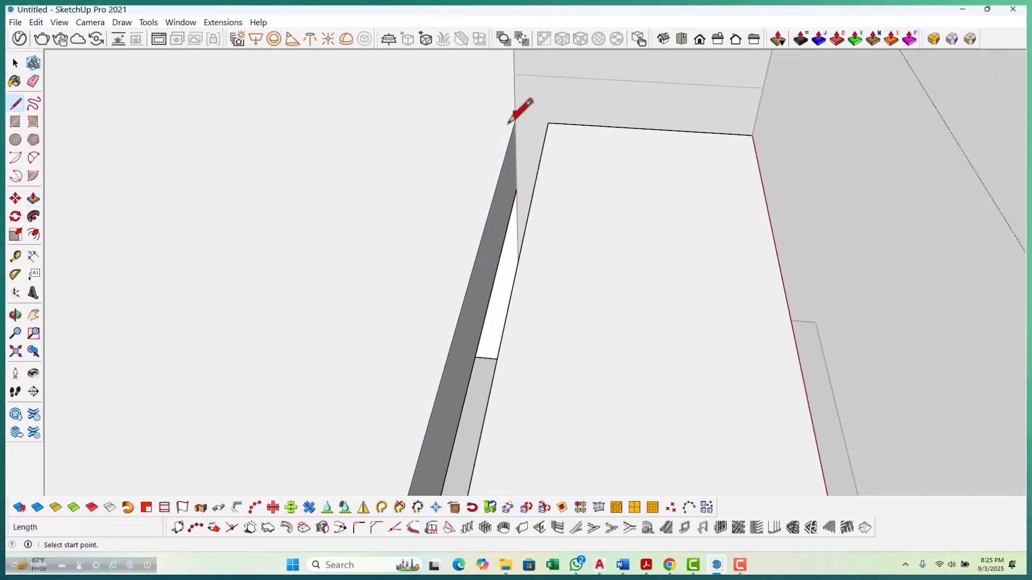
key("space")
middle_click_drag(540, 246, 238, 164)
scroll(217, 142, "up", 3)
scroll(258, 92, "up", 2)
scroll(225, 376, "down", 5)
middle_click_drag(357, 385, 290, 242)
scroll(255, 202, "up", 4)
middle_click_drag(255, 164, 250, 201)
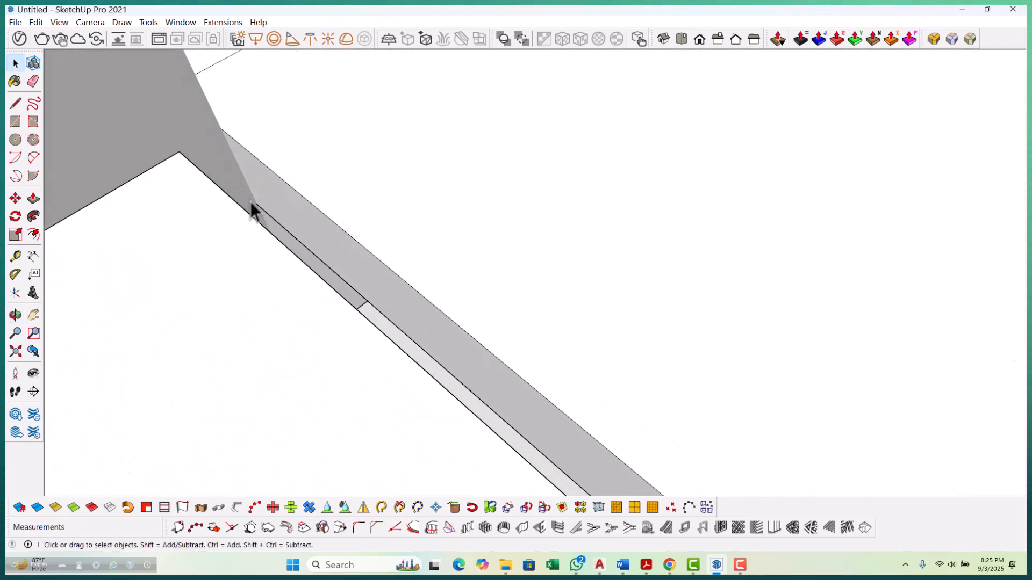
key("l")
left_click(256, 203)
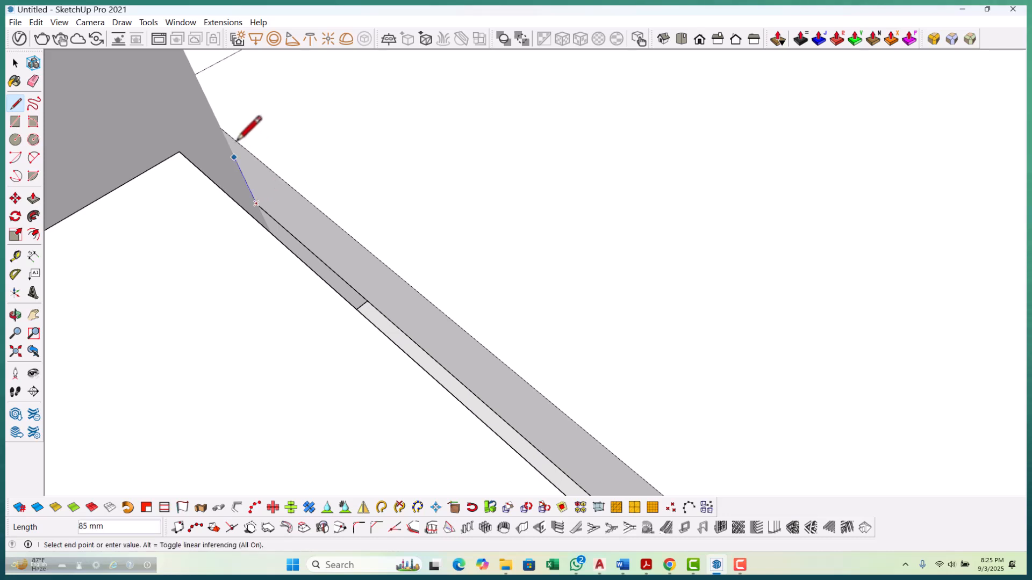
key("space")
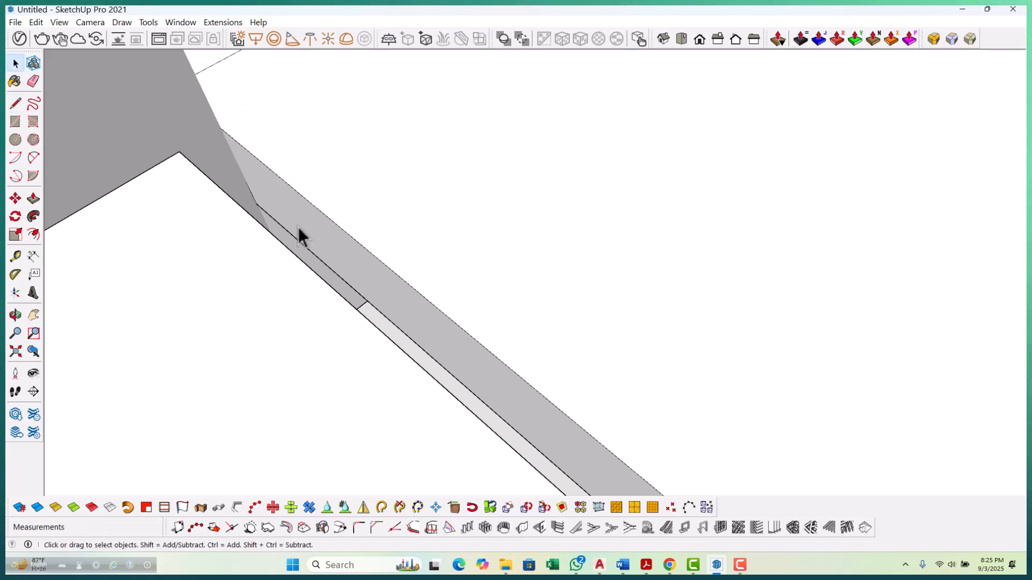
Push/Pull the narrow strip on the slab's end to the column corner and leave the ground beam group.
key("p")
left_click_drag(301, 233, 180, 195)
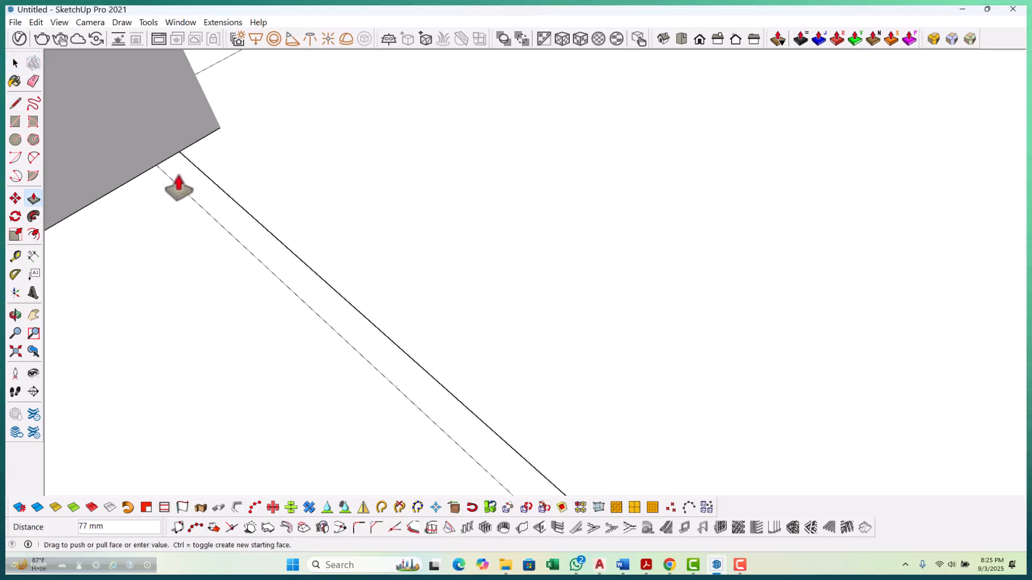
left_click(182, 155)
key("space")
scroll(310, 134, "down", 6)
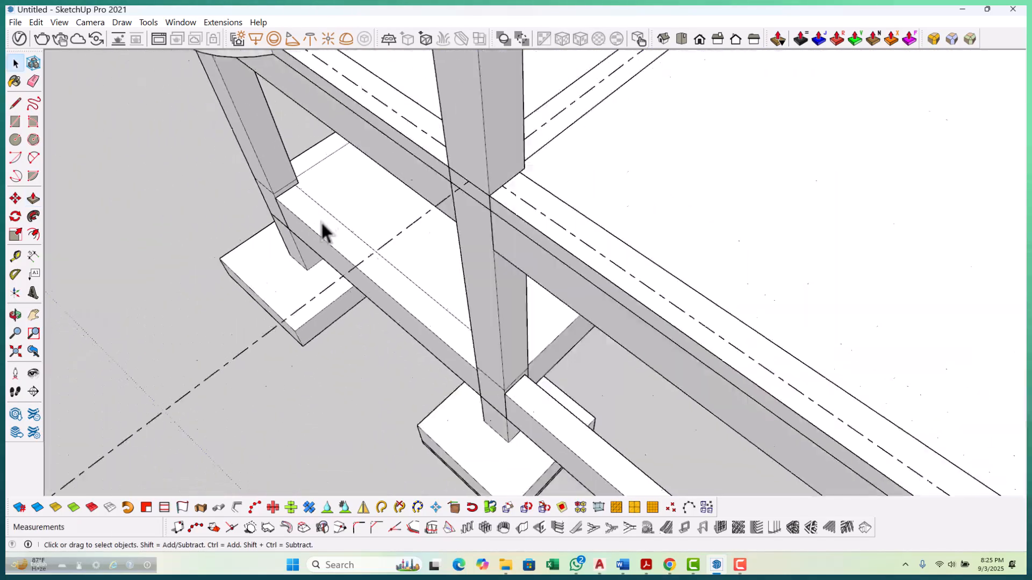
middle_click_drag(322, 231, 583, 201)
scroll(572, 195, "up", 2)
left_click(579, 221)
middle_click_drag(747, 258, 493, 358)
left_click(592, 418)
middle_click_drag(604, 376, 410, 407)
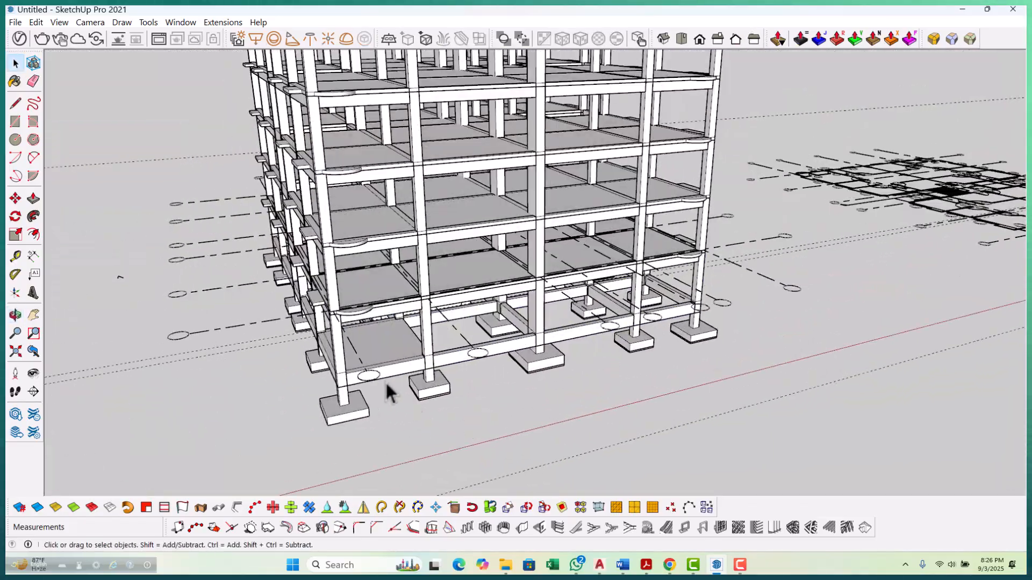
Unhide all hidden objects in the model.
left_click(36, 23)
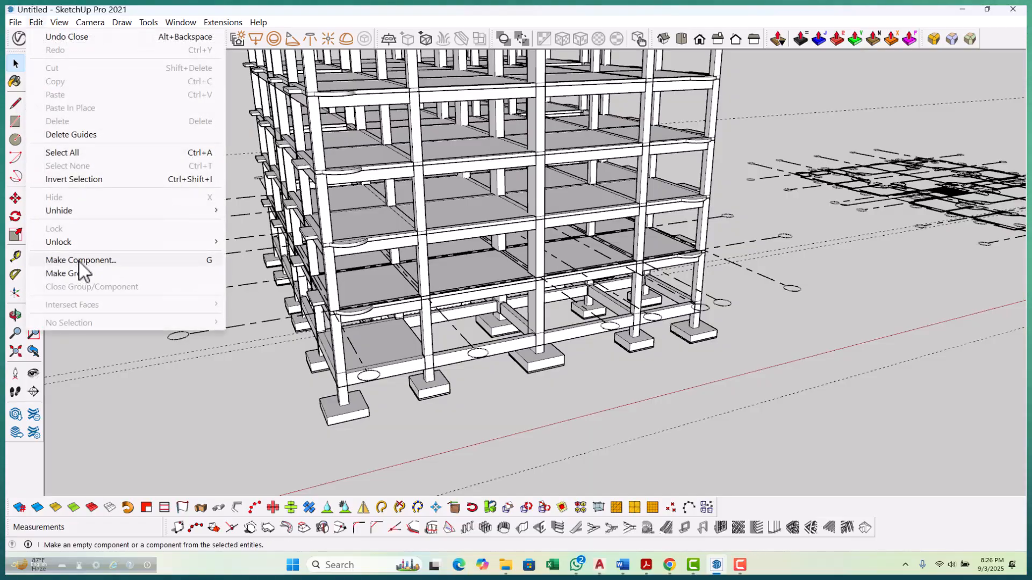
mouse_move(217, 209)
left_click(267, 237)
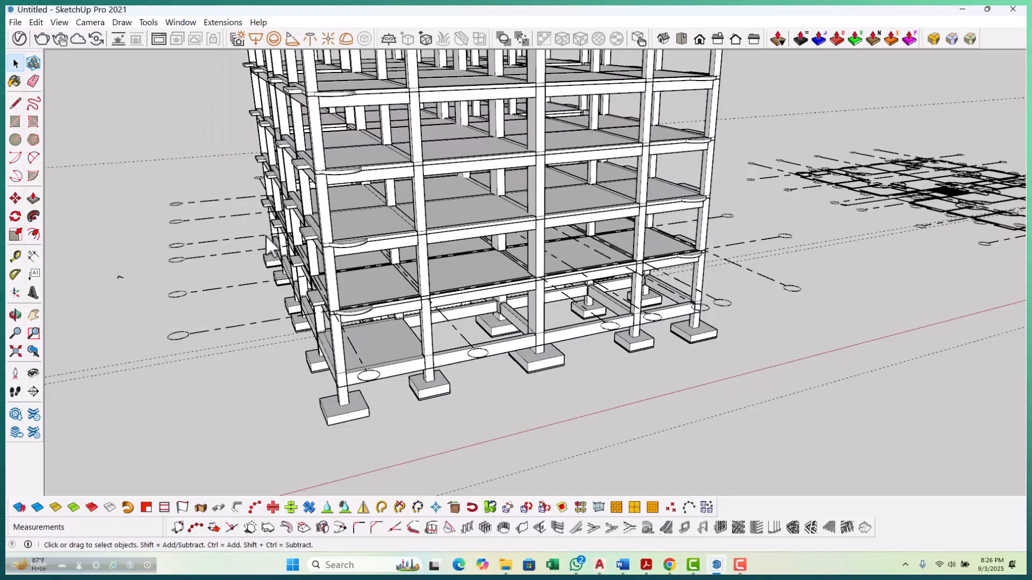
middle_click_drag(262, 278, 568, 318)
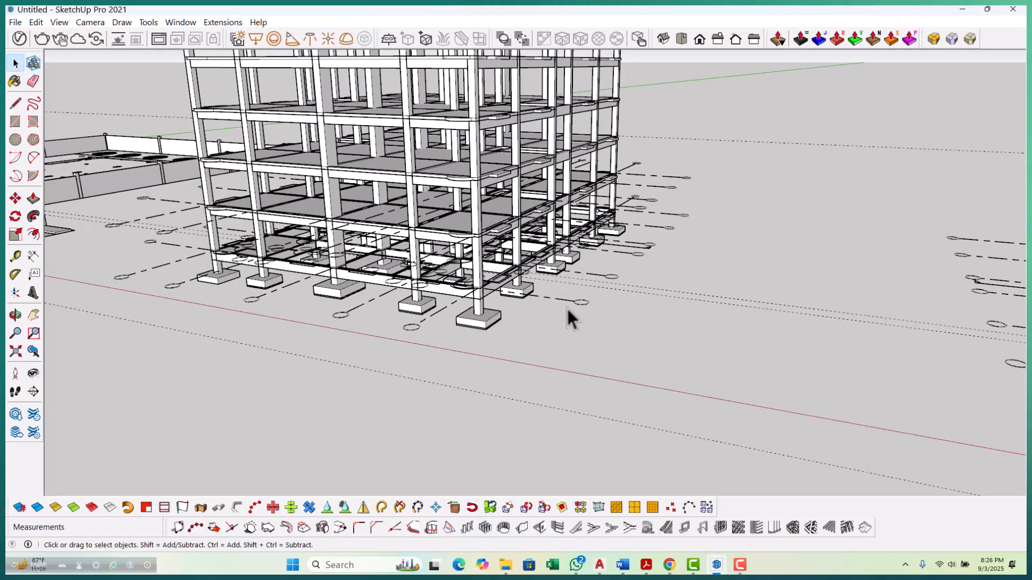
Undo the floor slab pulled across the ground beams' corner bay and leave the beam group.
key("ctrl+z")
key("ctrl+z")
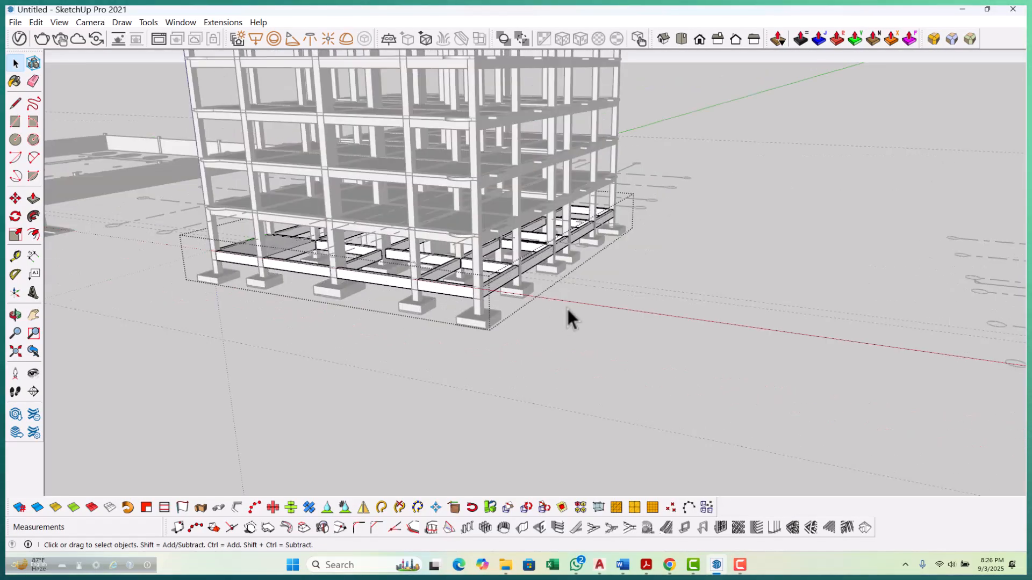
left_click(588, 347)
key("ctrl+z")
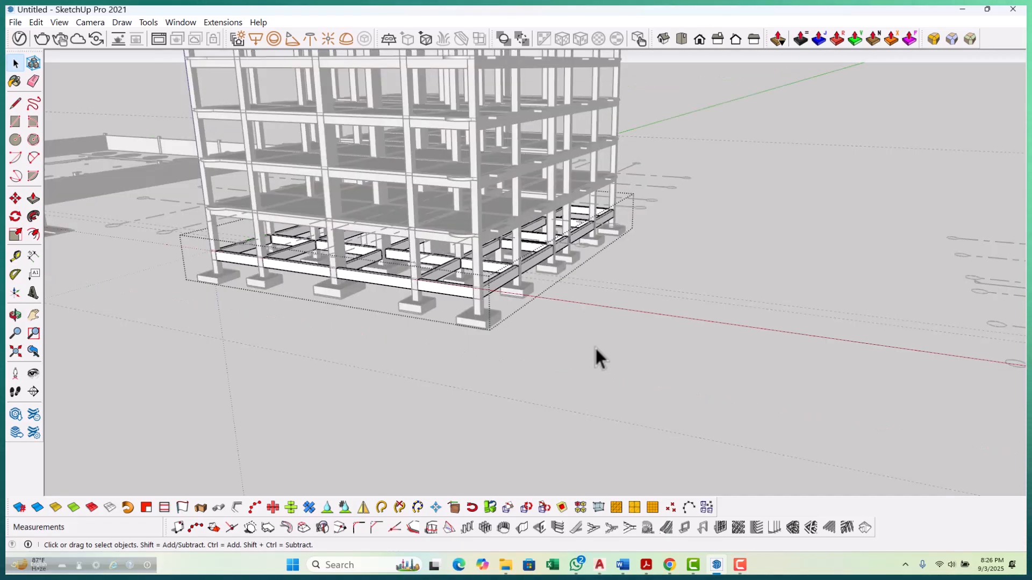
left_click(595, 346)
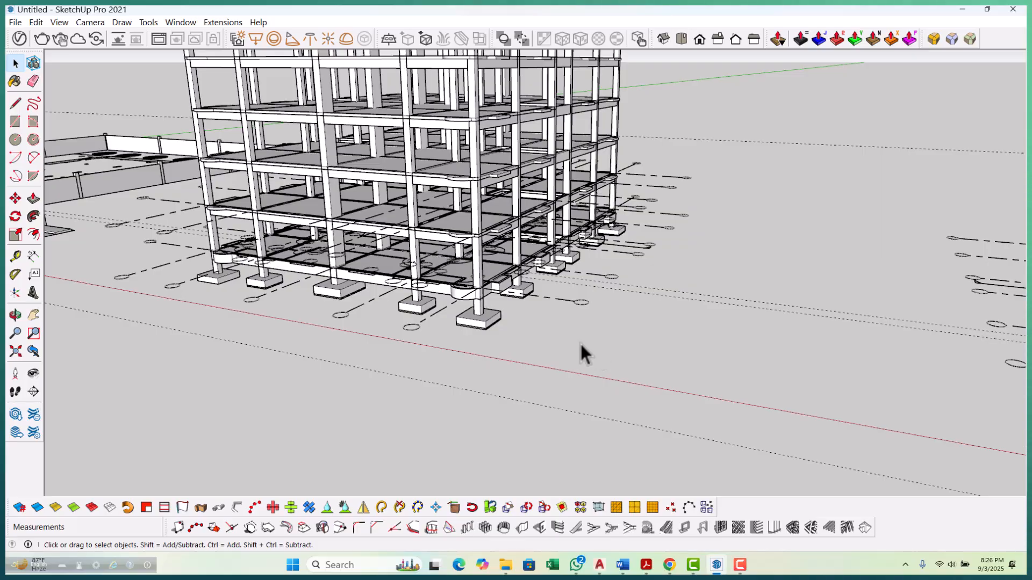
Examine the structural frame's ground floor, upper storeys and roof, and the neighbouring floor plan, from several sides.
scroll(495, 279, "up", 5)
middle_click_drag(446, 287, 301, 204)
scroll(599, 253, "down", 5)
scroll(442, 158, "up", 5)
scroll(476, 246, "down", 2)
middle_click_drag(476, 246, 439, 404)
scroll(439, 405, "down", 4)
middle_click_drag(597, 349, 612, 344)
scroll(492, 310, "up", 3)
scroll(493, 311, "up", 2)
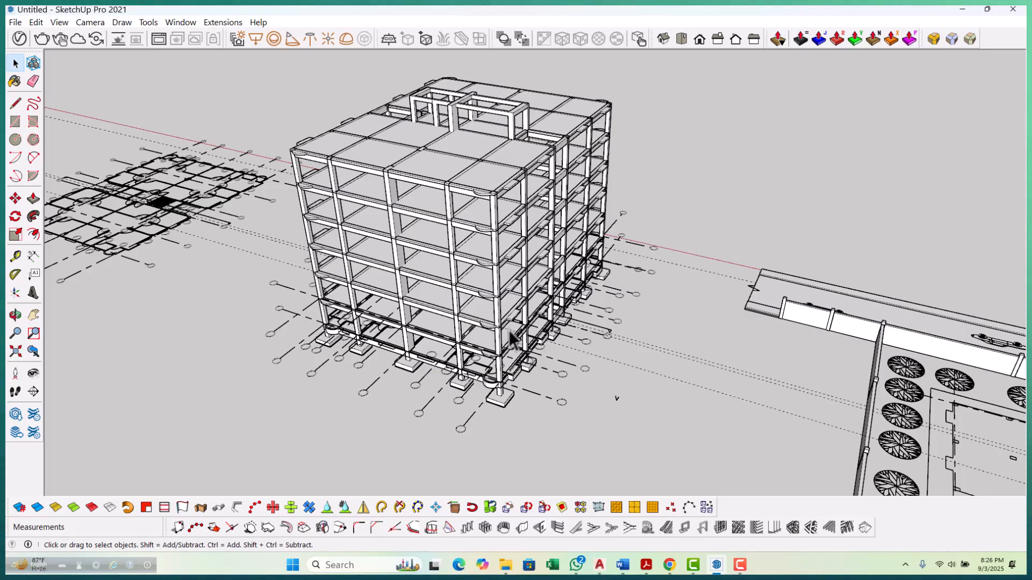
scroll(566, 371, "down", 6)
middle_click_drag(350, 357, 552, 395)
scroll(408, 334, "up", 2)
scroll(459, 346, "down", 6)
scroll(552, 394, "up", 8)
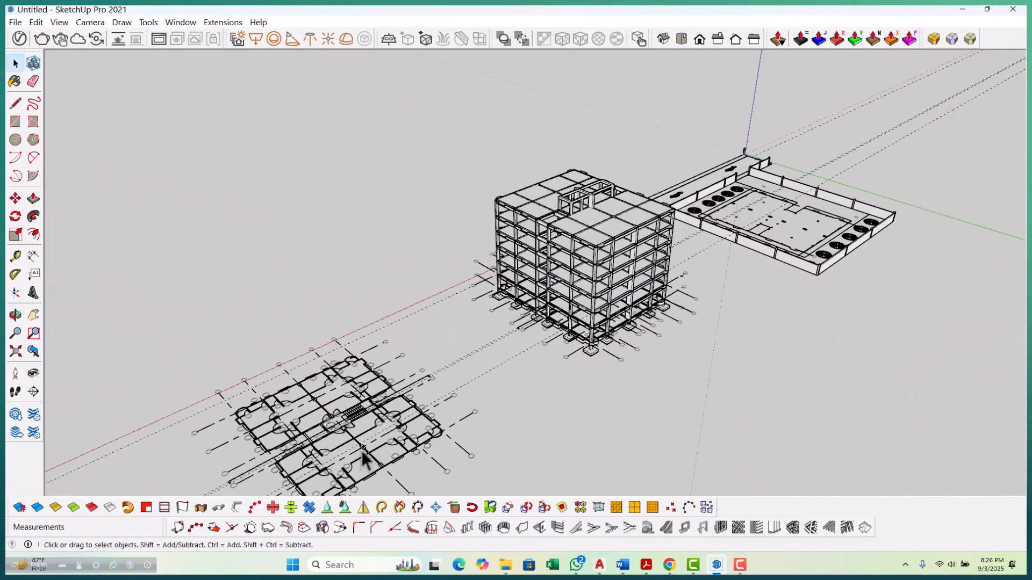
Draw a rectangle about 2425 × 2450 mm on the typical floor plan, over the bay across the lobby from the staircase.
middle_click_drag(408, 376, 456, 446)
scroll(430, 373, "down", 3)
scroll(457, 446, "up", 6)
scroll(477, 435, "up", 5)
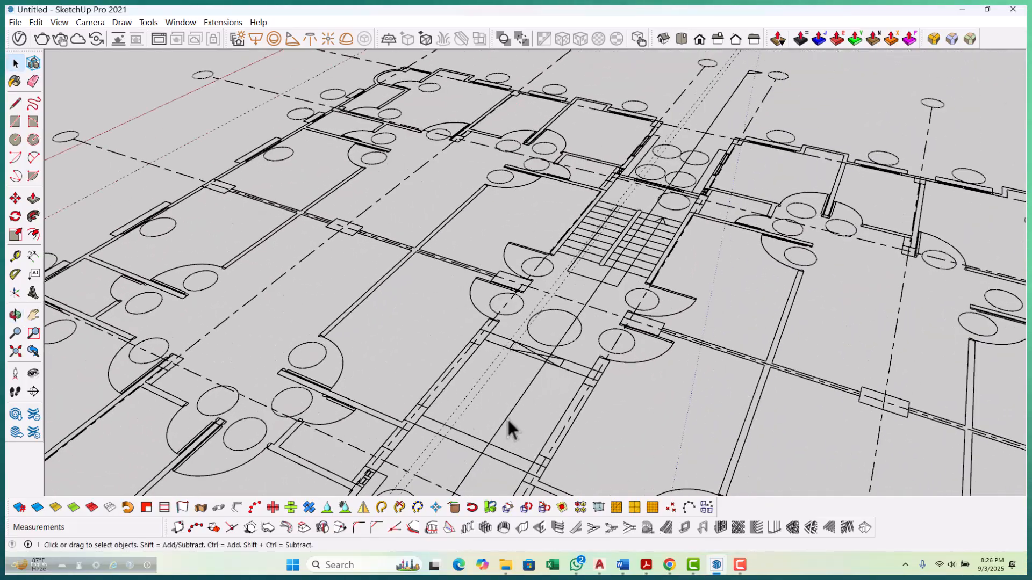
key("r")
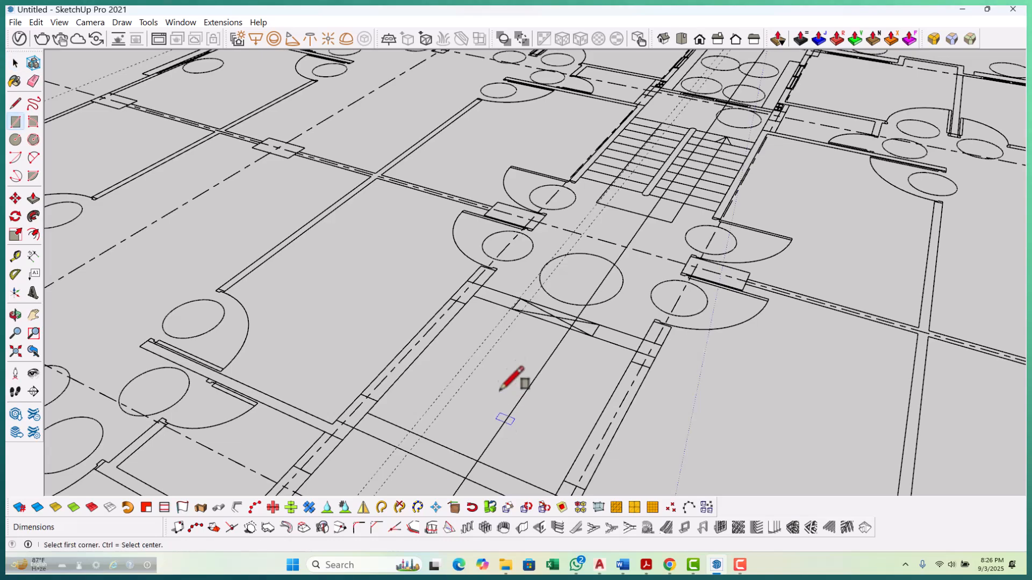
scroll(494, 328, "up", 4)
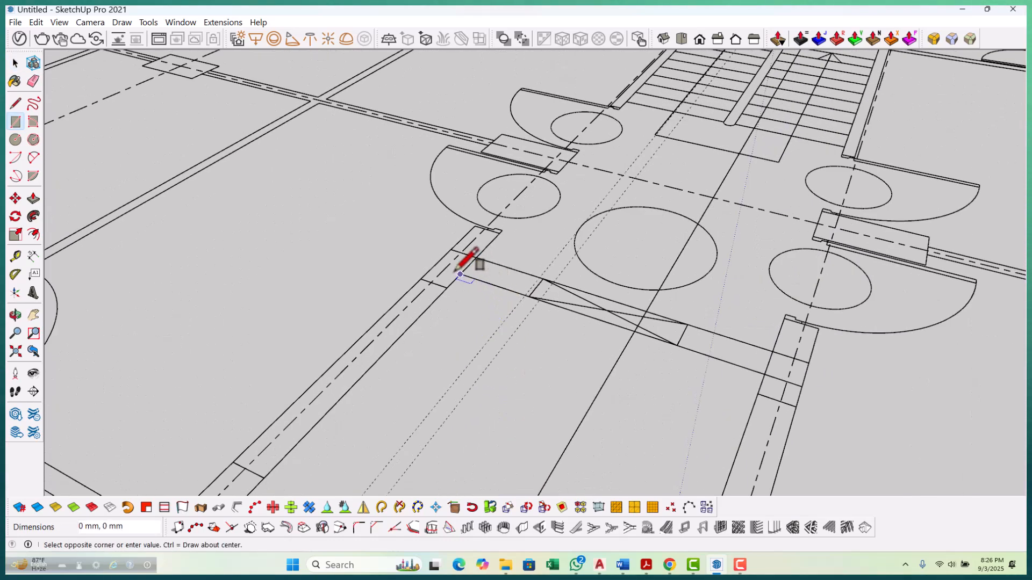
scroll(462, 271, "down", 4)
scroll(522, 357, "up", 2)
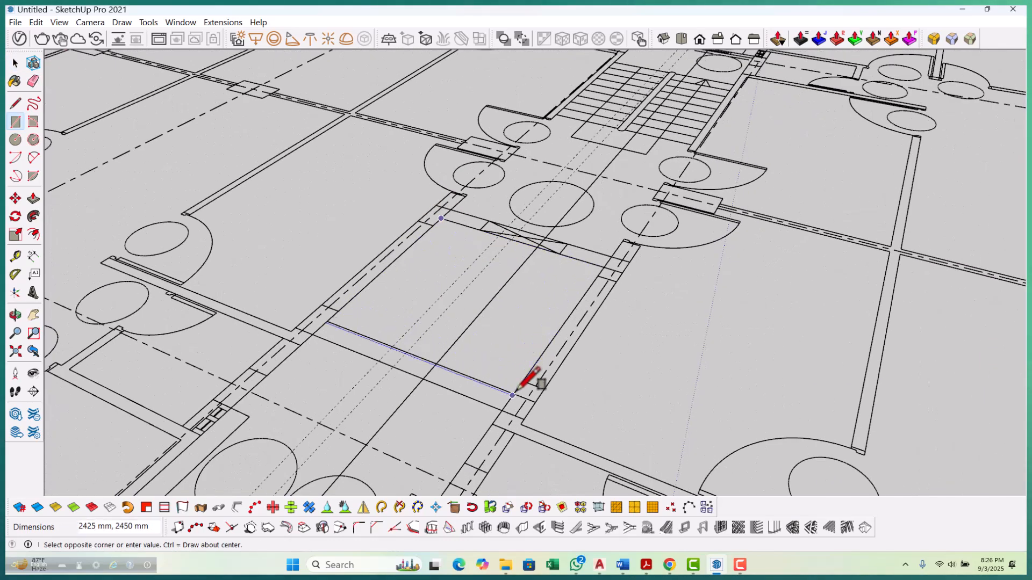
left_click(513, 395)
Draw a second rectangle, about 4200 × 2450 mm, over the staircase between its side walls on the floor plan.
scroll(376, 430, "down", 6)
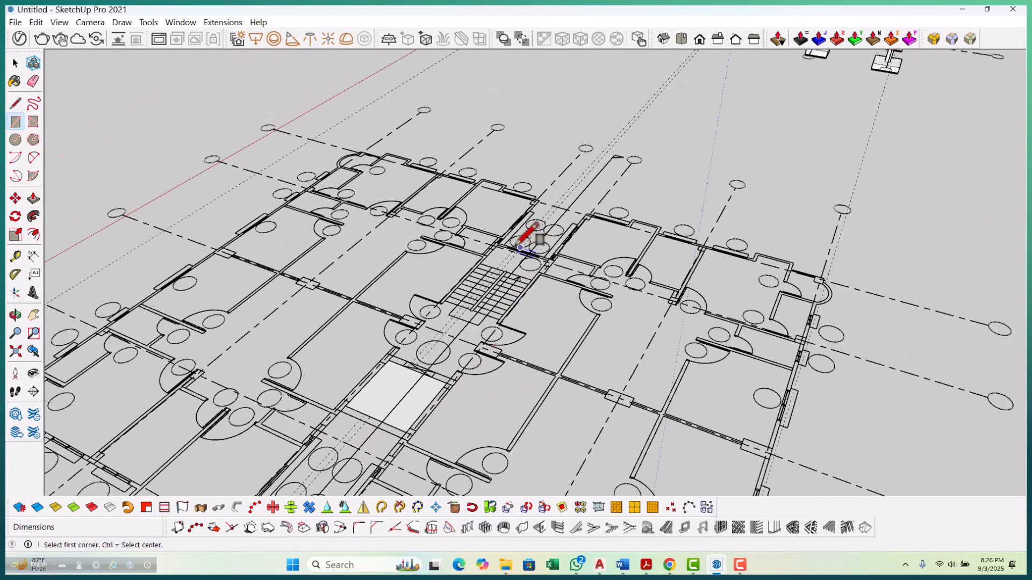
scroll(520, 247, "up", 3)
scroll(496, 204, "up", 5)
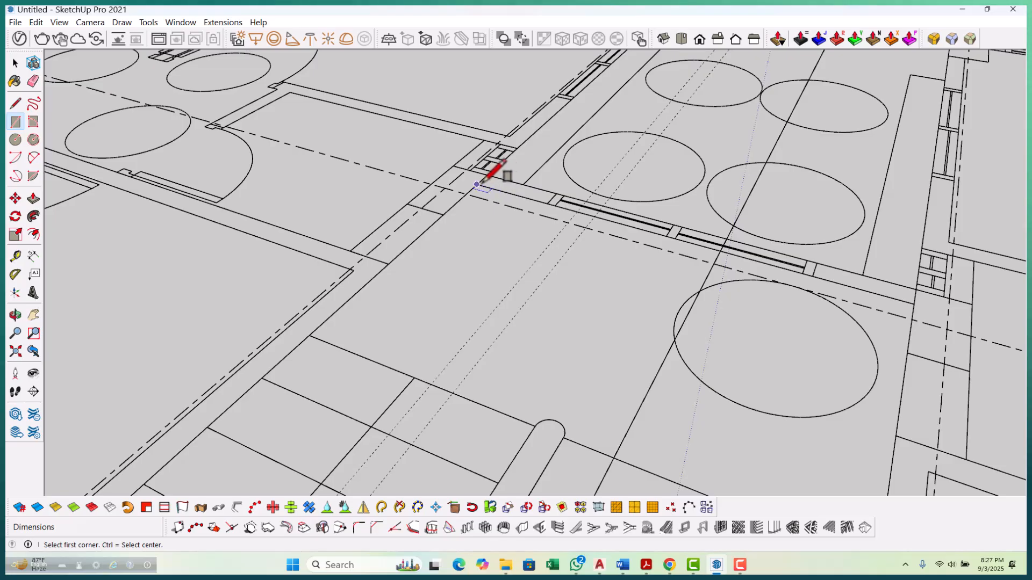
left_click(478, 184)
scroll(480, 182, "down", 5)
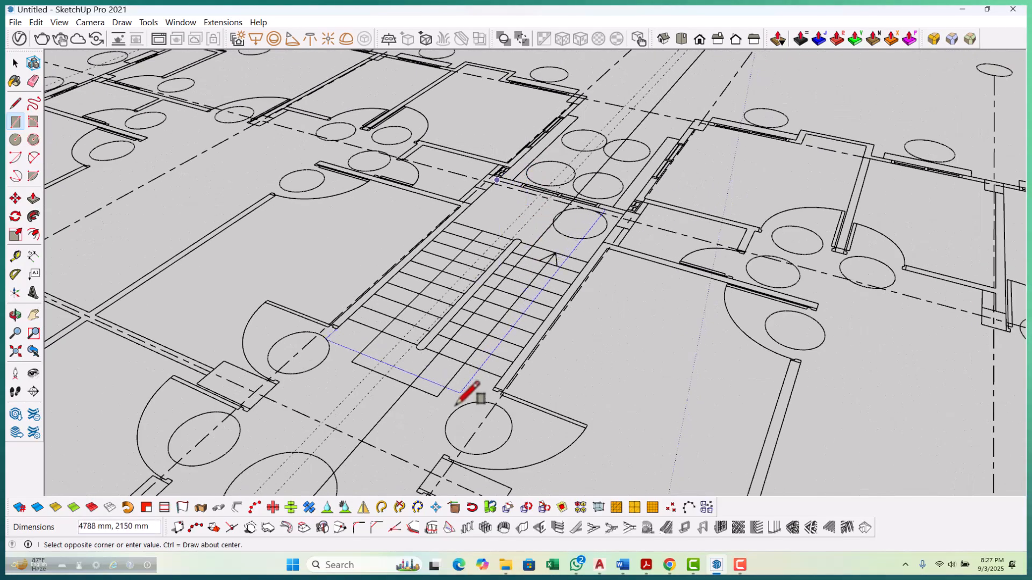
scroll(444, 407, "down", 4)
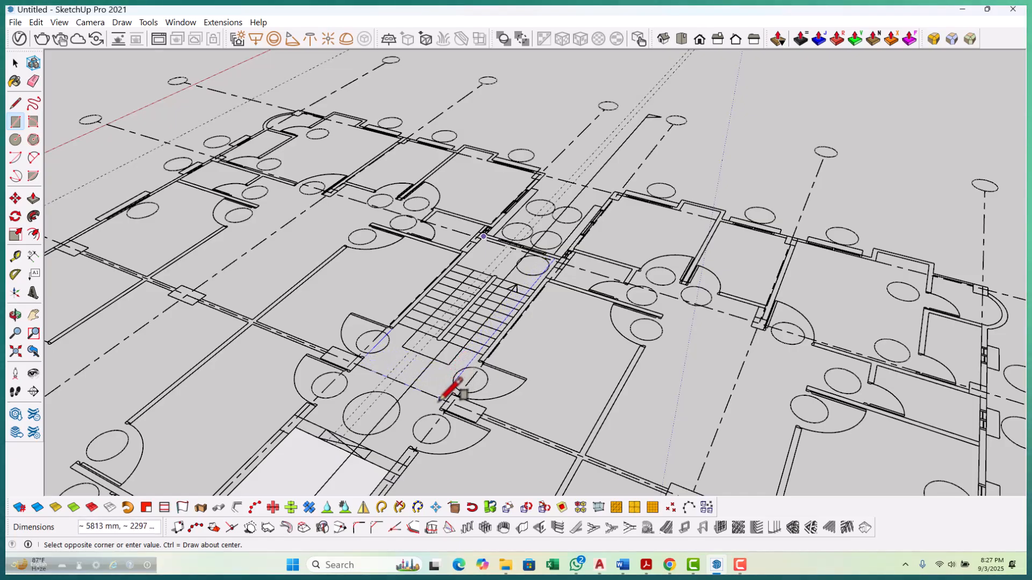
scroll(439, 398, "up", 5)
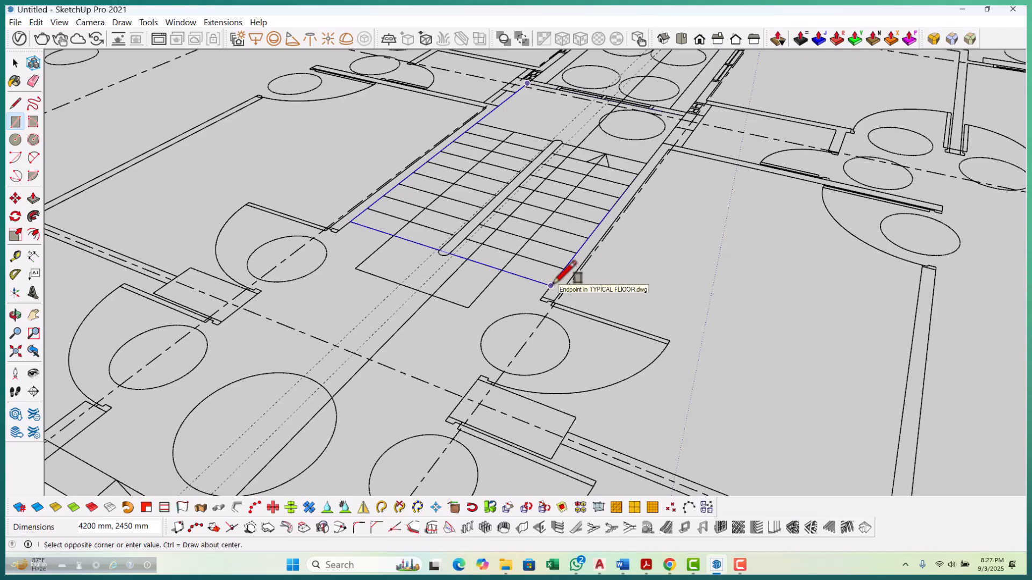
left_click(550, 285)
scroll(478, 325, "down", 6)
key("space")
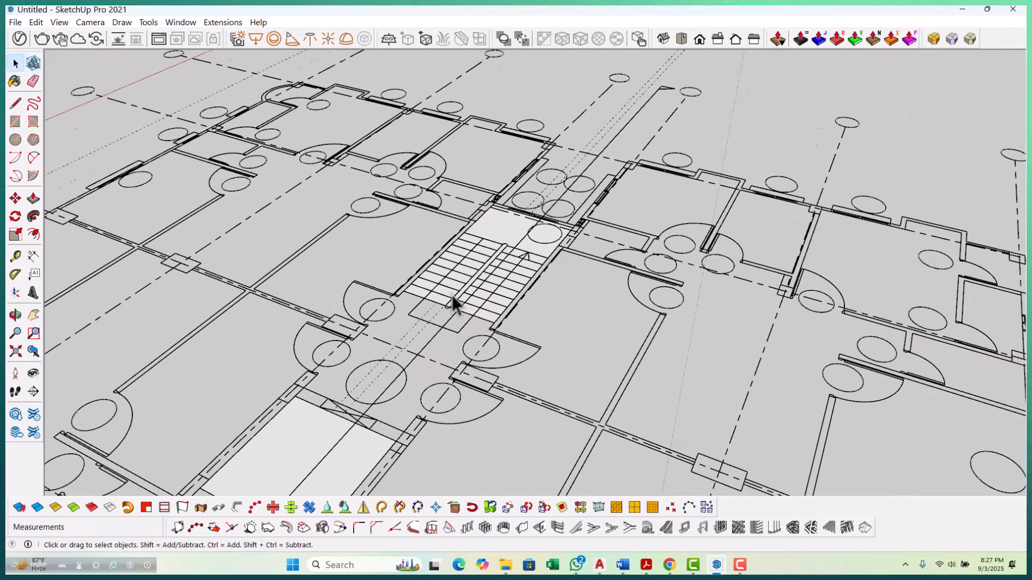
Push/Pull the staircase rectangle and the rectangle across the lobby down 150 mm each as slabs.
scroll(479, 272, "up", 10)
key("p")
scroll(457, 253, "up", 2)
left_click(468, 250)
scroll(544, 307, "down", 2)
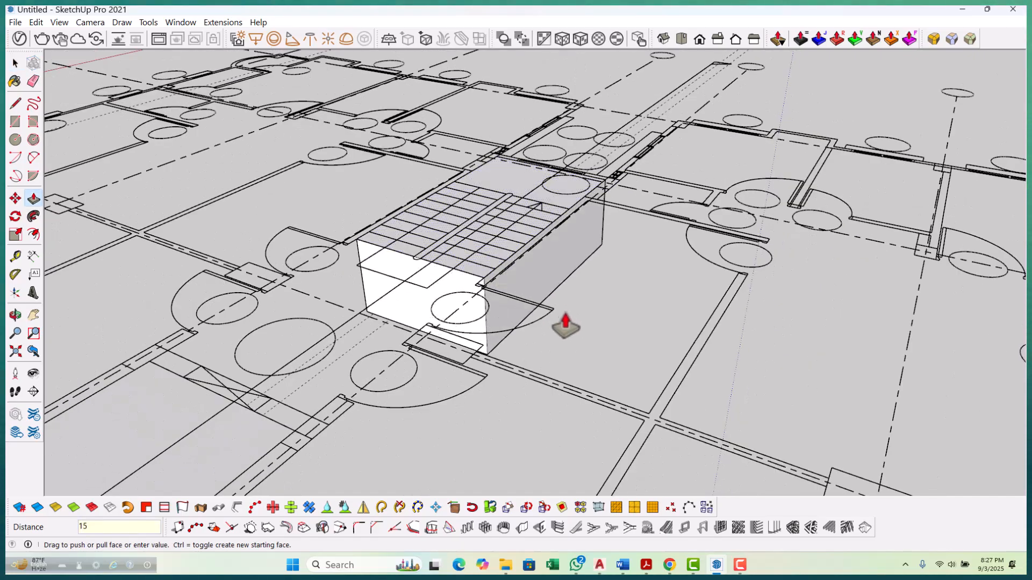
type("150")
key("Return")
scroll(537, 322, "down", 6)
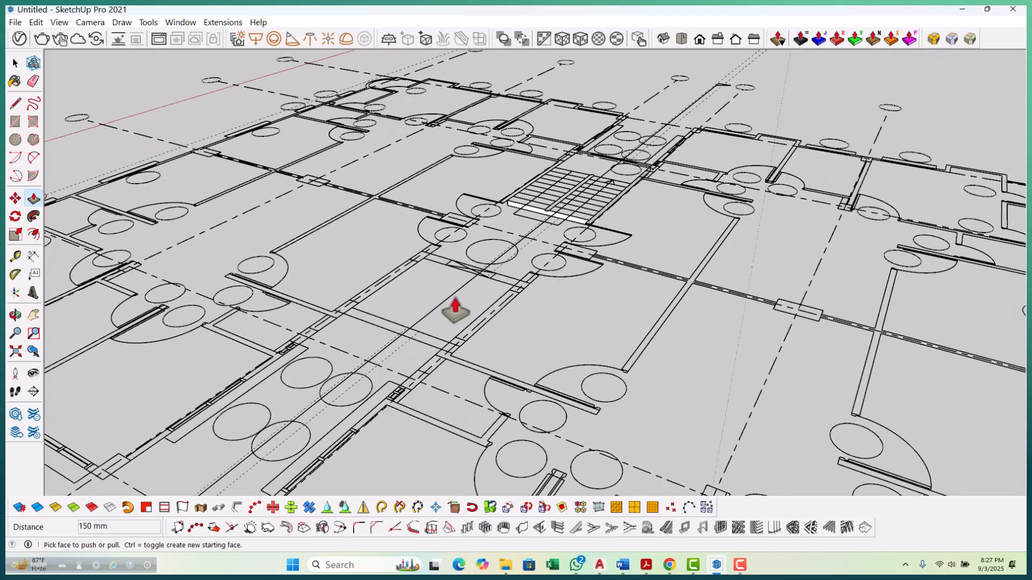
left_click_drag(489, 329, 517, 352)
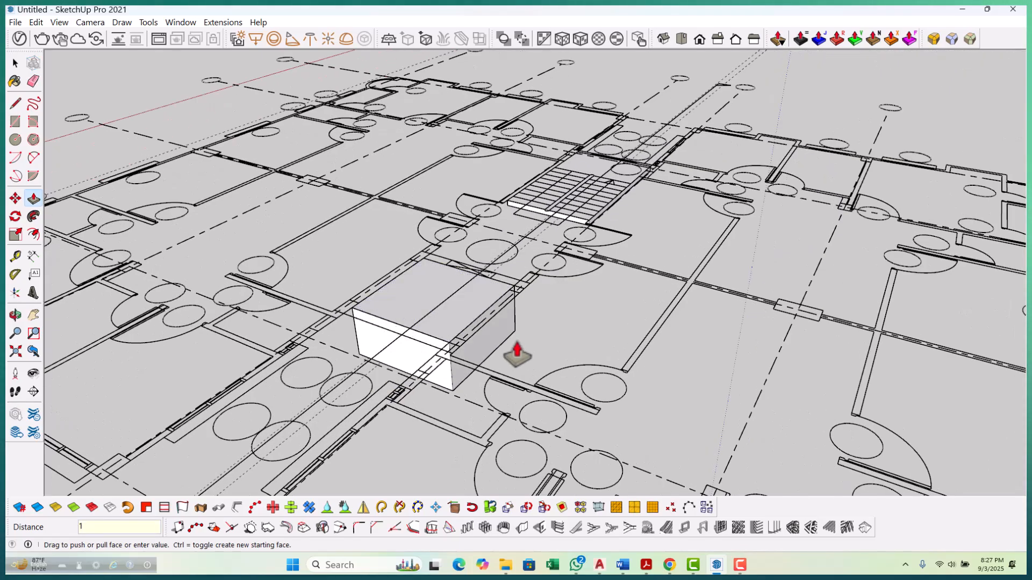
key("Return")
key("space")
Select both new slabs completely and make them one group.
scroll(452, 308, "up", 3)
triple_click(453, 314)
scroll(454, 318, "down", 3)
scroll(599, 180, "up", 4)
left_click(585, 227)
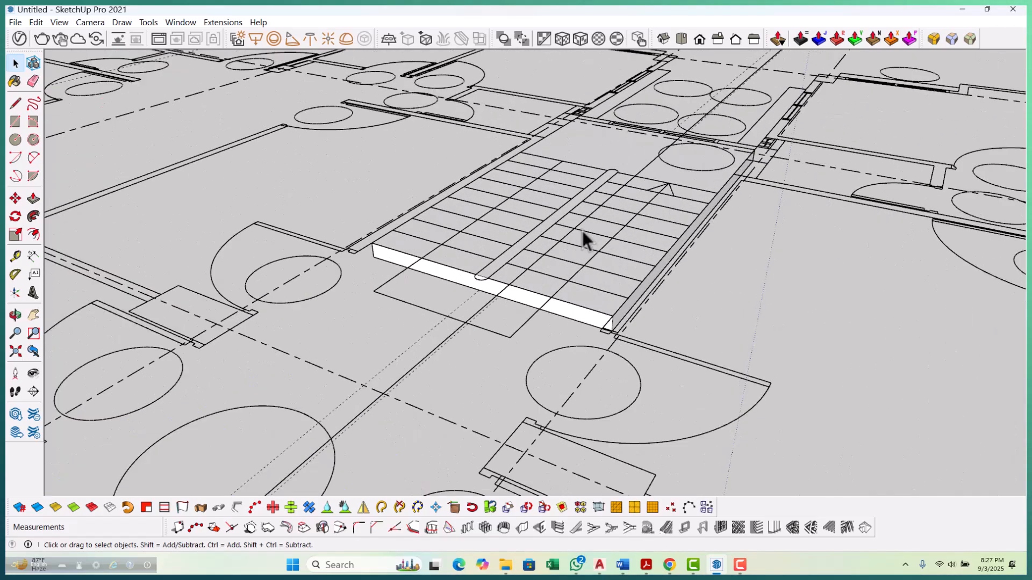
triple_click(567, 257)
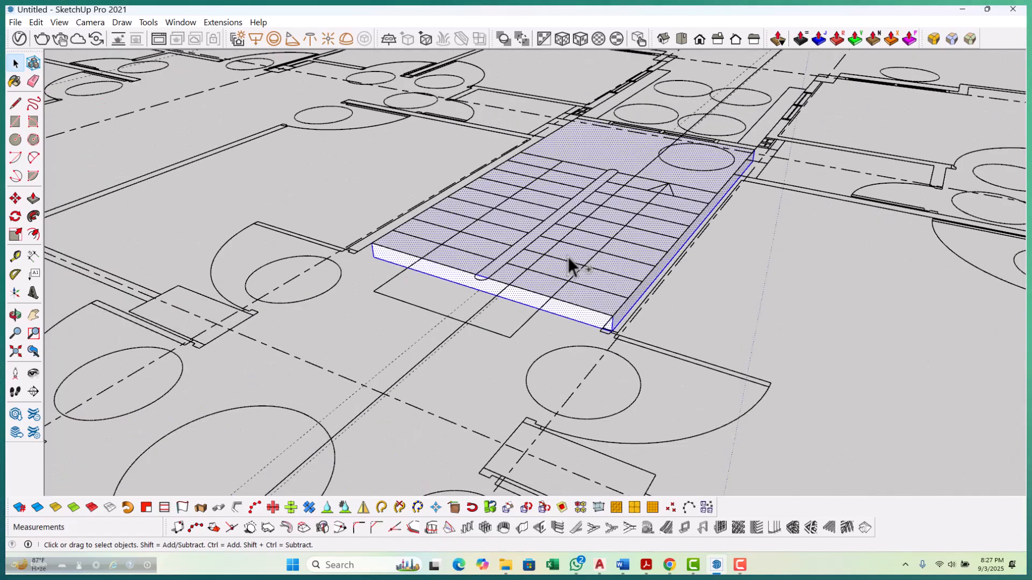
right_click(568, 256)
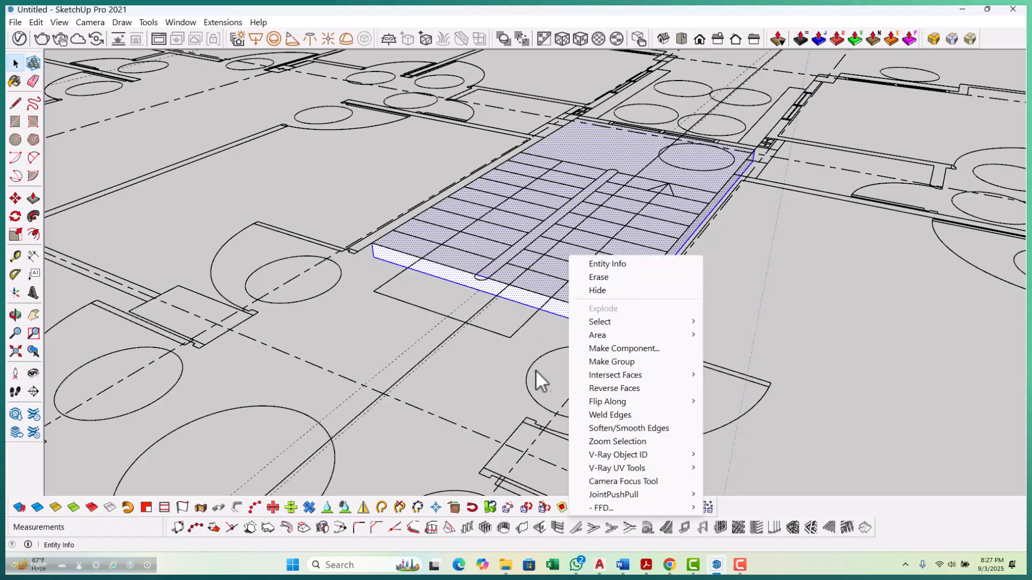
left_click(615, 362)
Copy the slab group from the floor plan's outer corner column to the matching column corner at the building's ground floor.
scroll(580, 215, "down", 2)
scroll(574, 212, "down", 6)
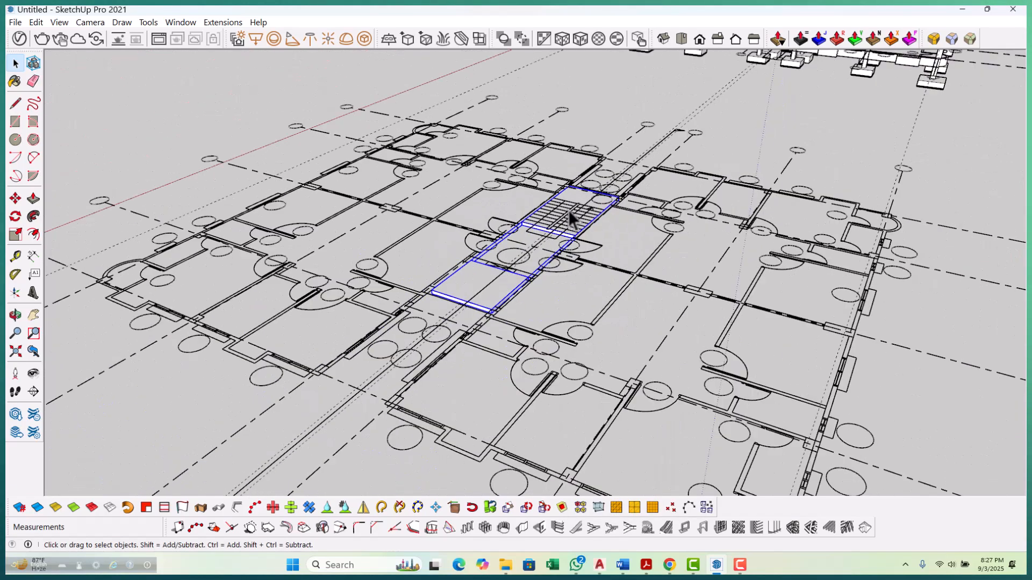
scroll(853, 323, "down", 2)
scroll(385, 293, "down", 1)
middle_click_drag(385, 293, 644, 274)
scroll(642, 277, "up", 5)
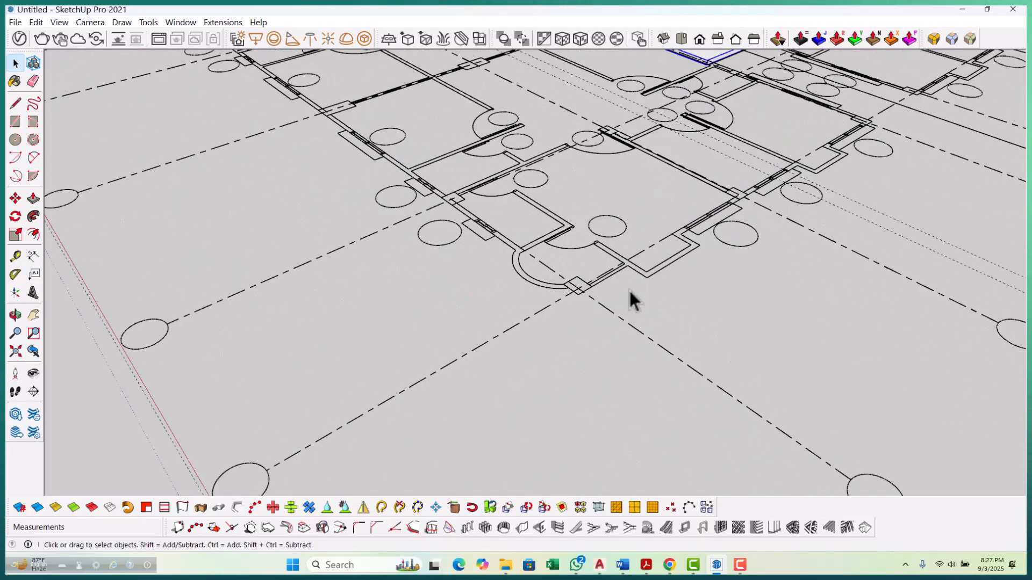
key("m")
scroll(559, 297, "up", 4)
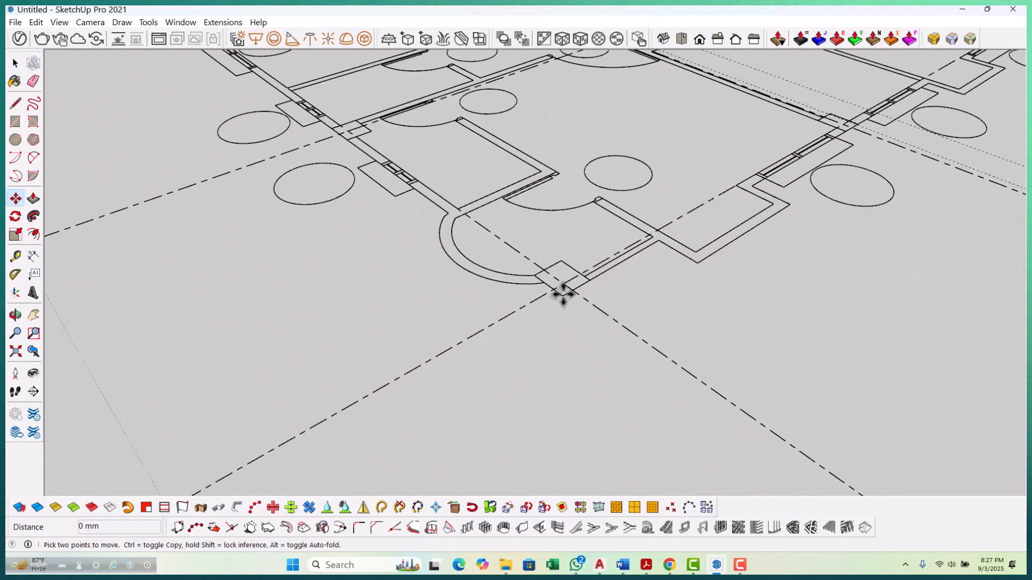
scroll(549, 249, "down", 5)
key("ctrl")
left_click(473, 318)
scroll(558, 369, "down", 2)
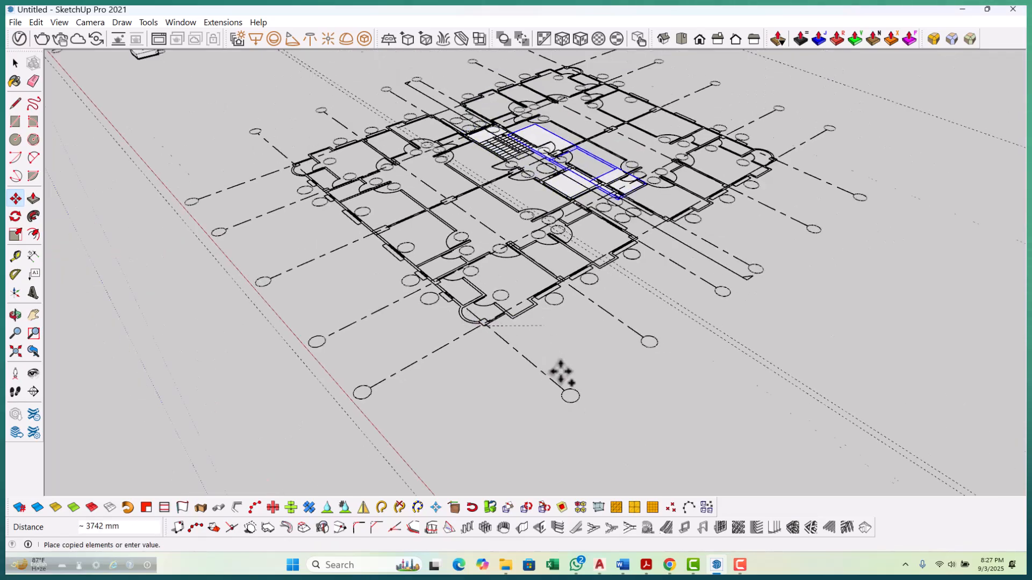
scroll(557, 386, "down", 3)
scroll(426, 219, "up", 6)
middle_click_drag(427, 220, 437, 218)
scroll(424, 212, "up", 8)
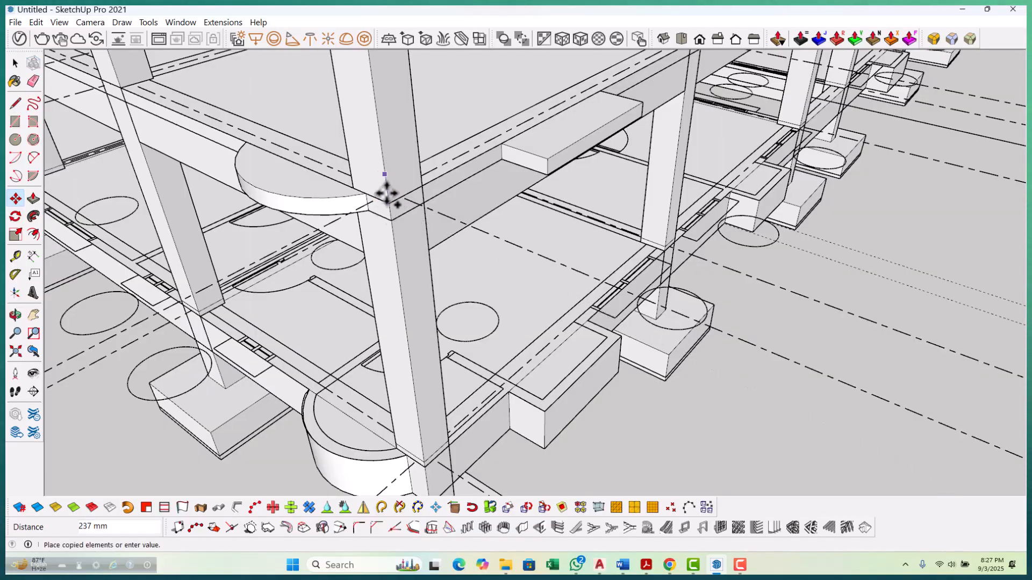
Copy the slab group 3000 mm up the corner column to the next floor level.
scroll(392, 362, "down", 8)
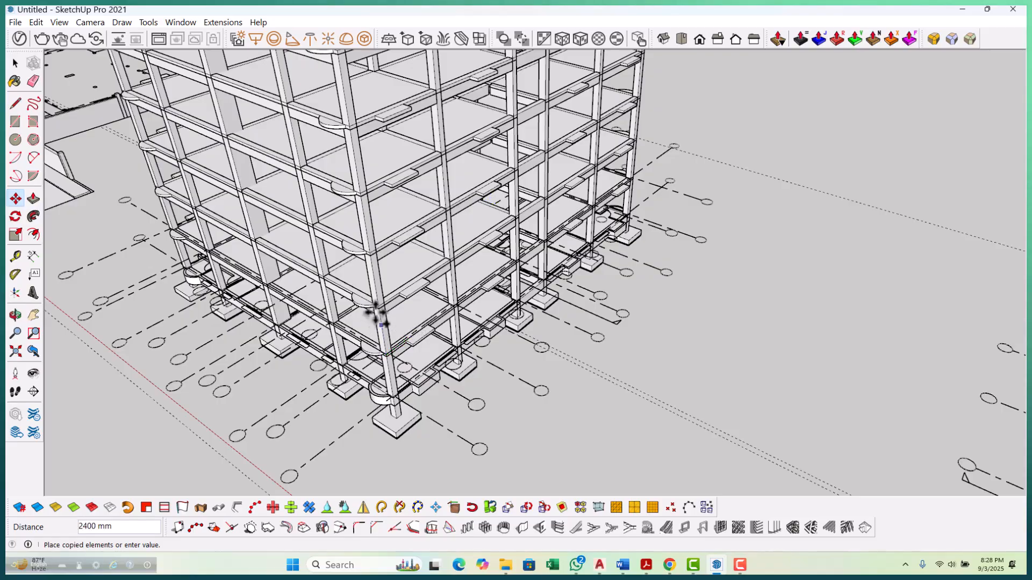
scroll(379, 321, "up", 6)
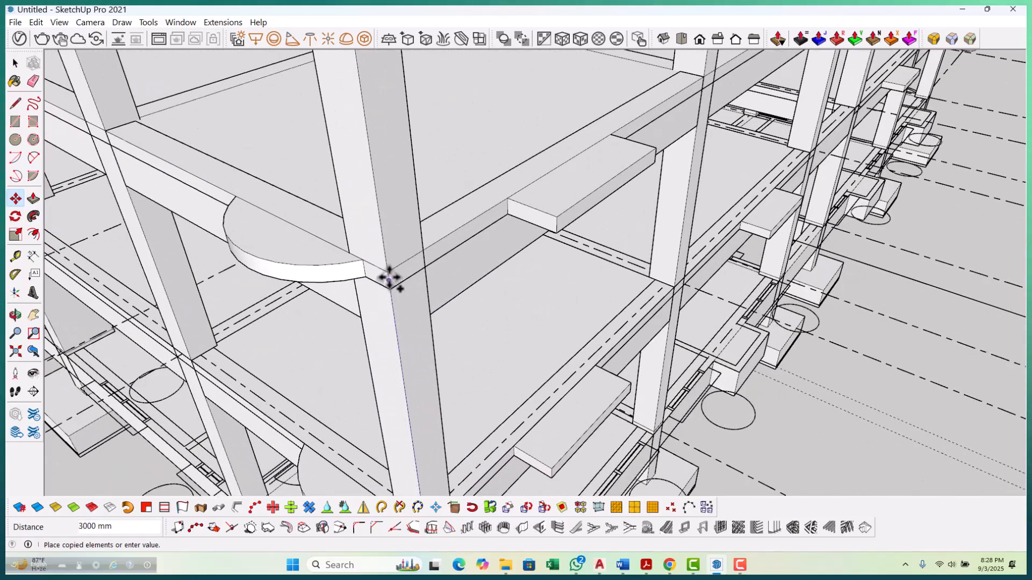
left_click(387, 272)
left_click(387, 272)
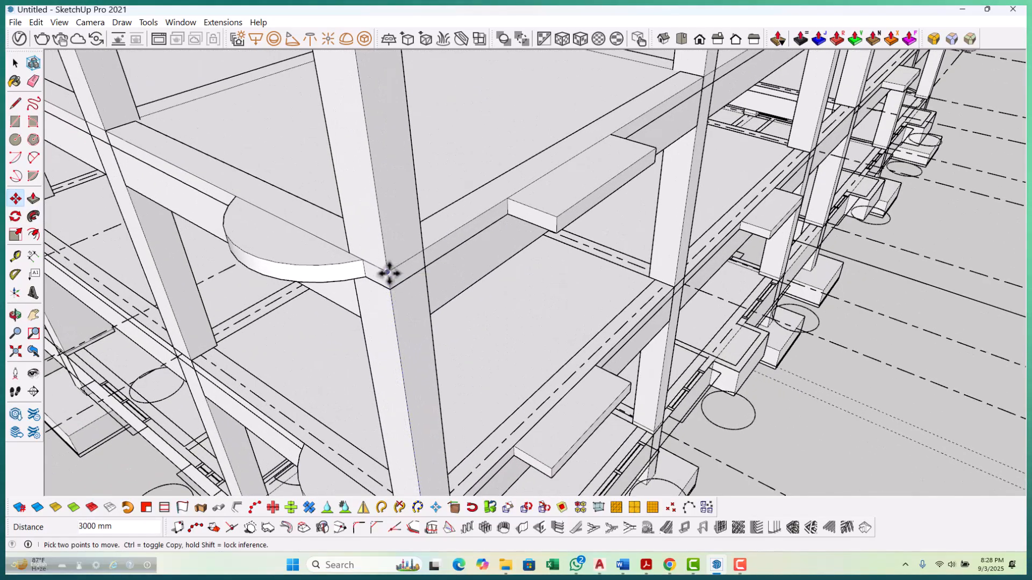
Copy the slab group up the outer corner column to each remaining floor level, ending at the top floor.
scroll(396, 392, "down", 5)
scroll(383, 242, "up", 5)
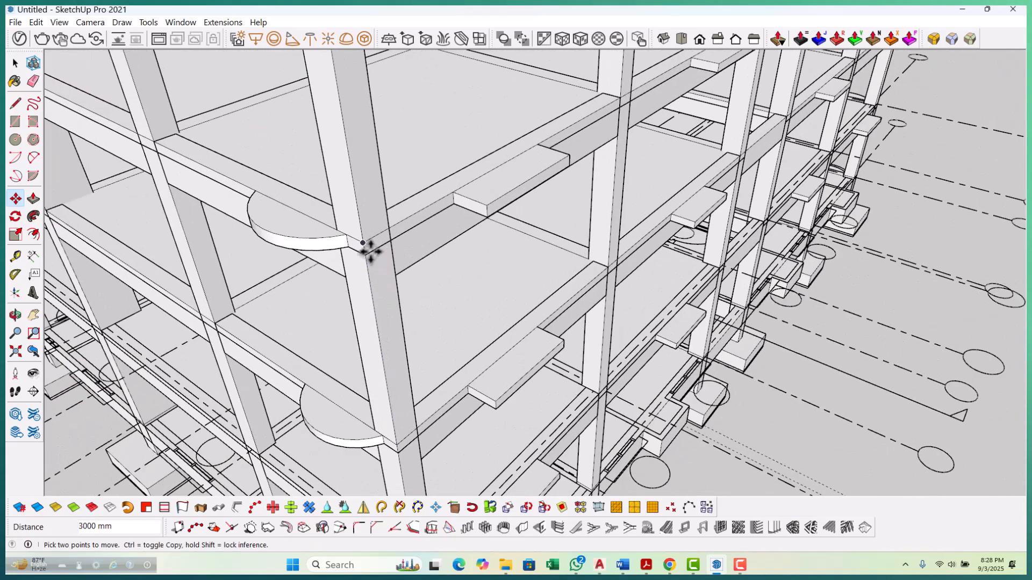
scroll(371, 285, "down", 8)
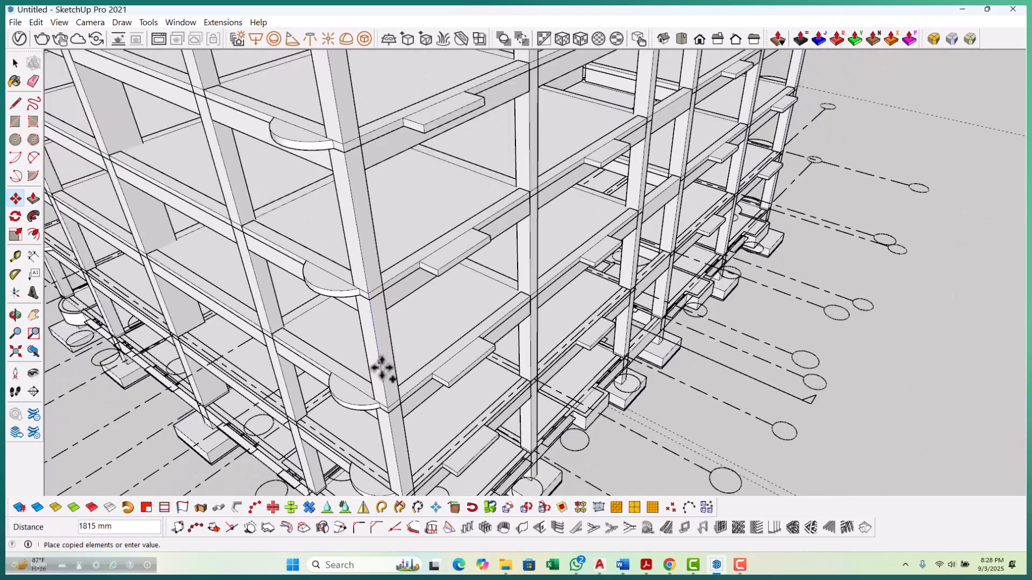
scroll(364, 258, "up", 6)
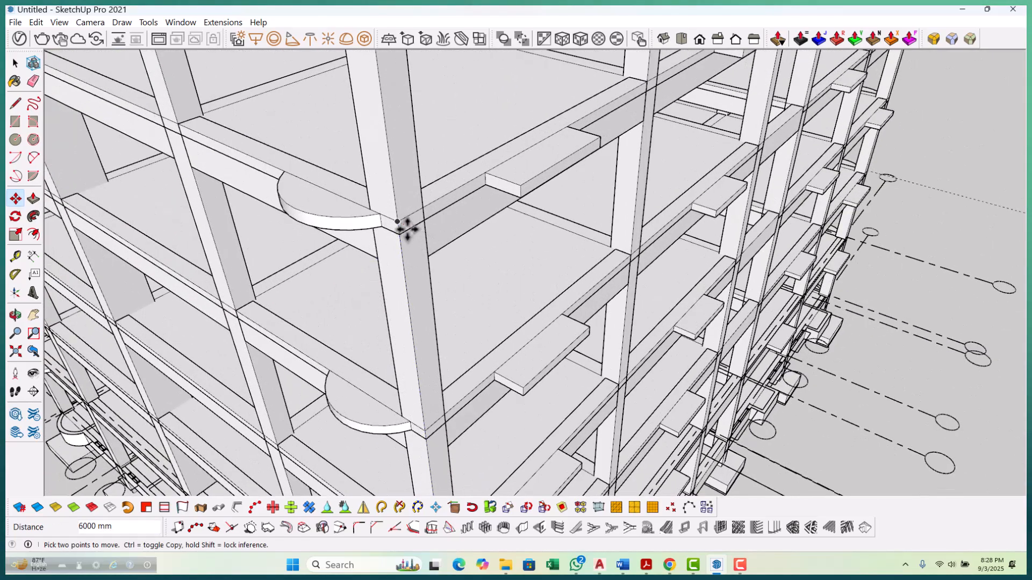
scroll(407, 345, "down", 5)
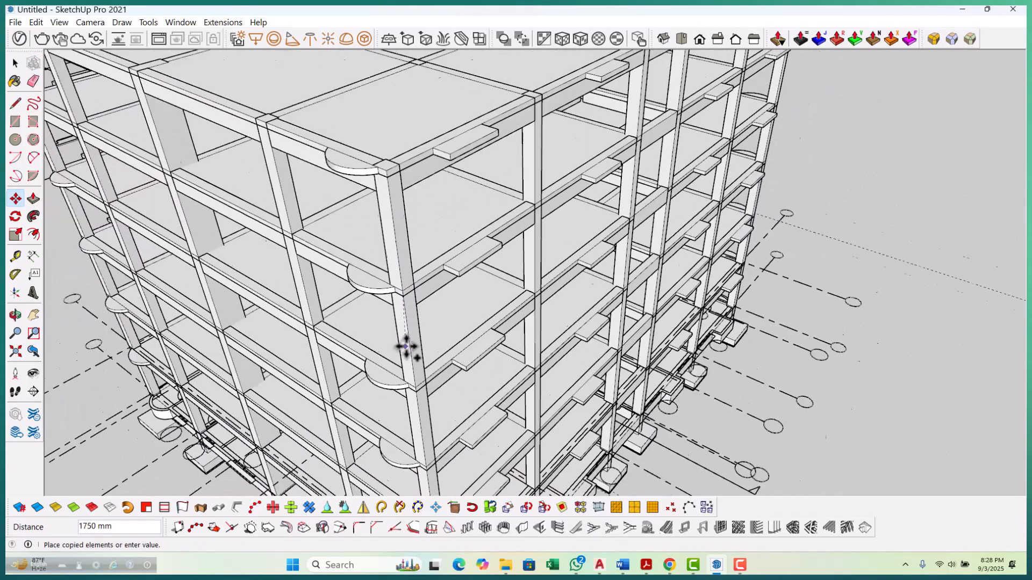
scroll(403, 226, "up", 5)
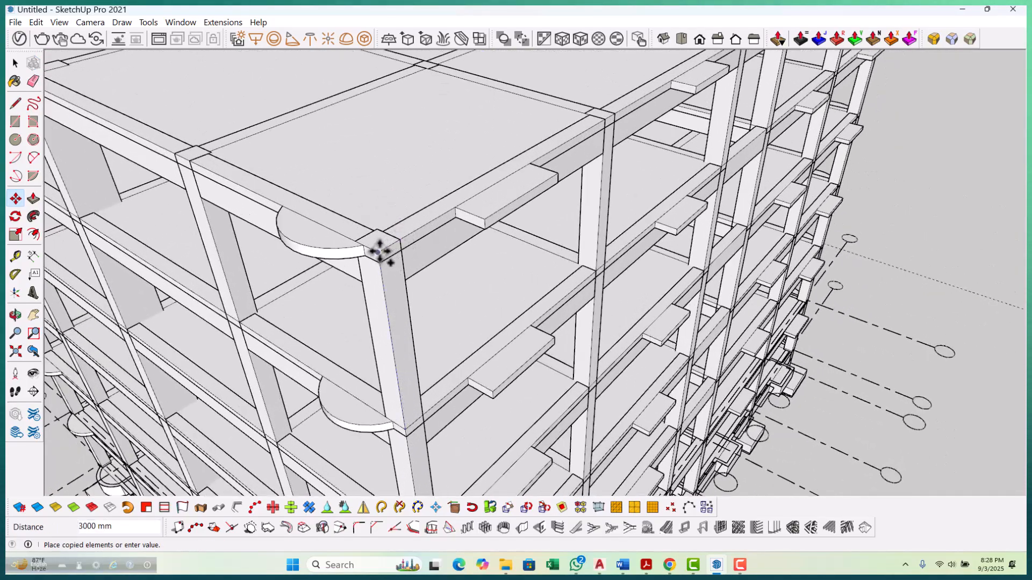
scroll(384, 254, "down", 6)
scroll(380, 288, "up", 4)
key("space")
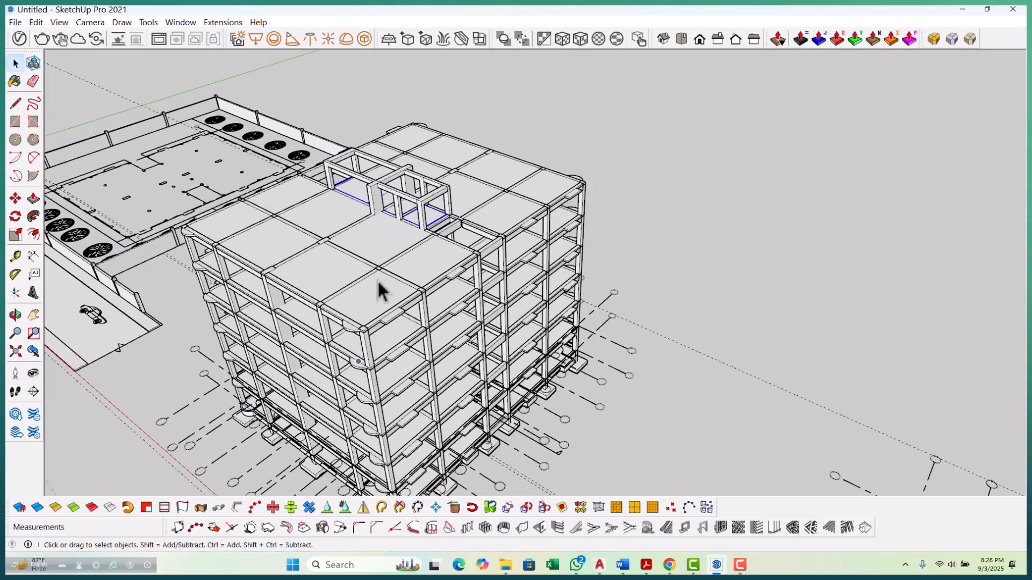
Open the top floor's main slab group and select all its connected geometry to check the slab's extent.
left_click(440, 253)
double_click(440, 252)
triple_click(437, 179)
scroll(452, 176, "up", 5)
middle_click_drag(452, 177, 497, 246)
scroll(444, 237, "down", 2)
scroll(398, 253, "down", 4)
middle_click_drag(398, 253, 771, 357)
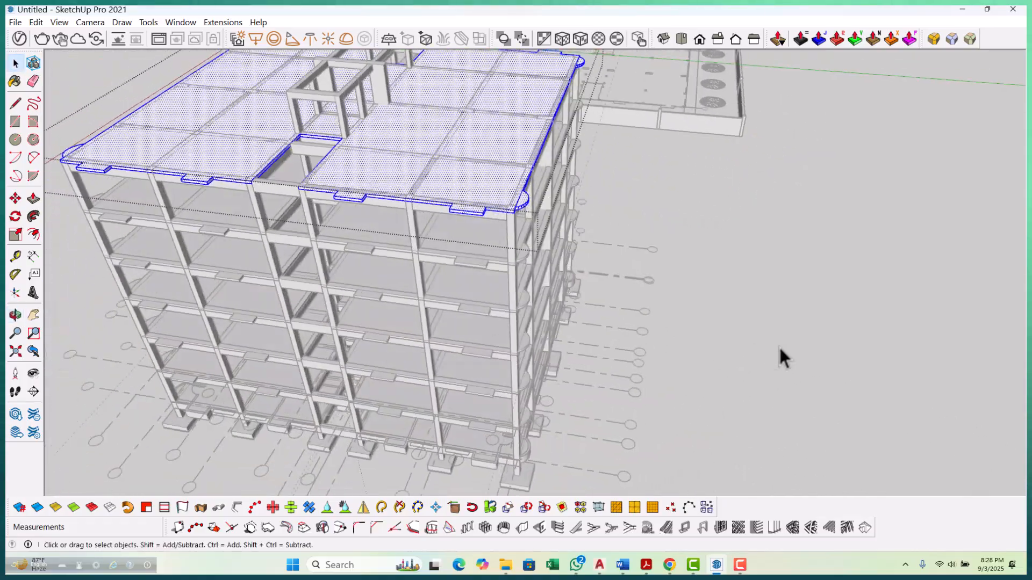
left_click(733, 371)
Examine the staircase and lobby strip from above for overlaps between the main slab, beams and new slabs.
middle_click_drag(336, 328, 386, 244)
scroll(397, 237, "up", 10)
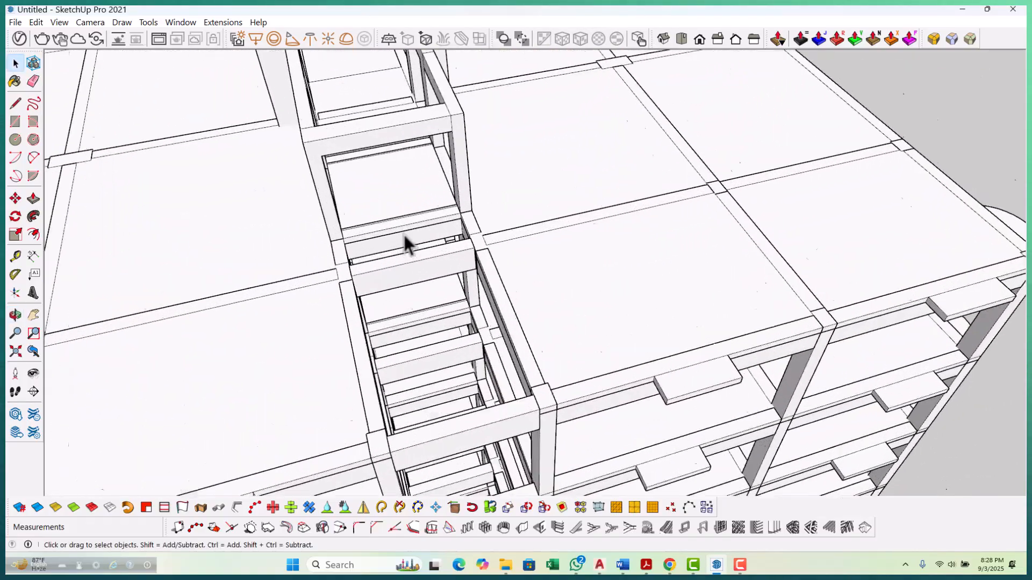
scroll(320, 225, "down", 3)
middle_click_drag(319, 225, 518, 299)
scroll(518, 300, "up", 2)
scroll(693, 269, "down", 5)
middle_click_drag(328, 296, 387, 249)
scroll(572, 234, "down", 3)
scroll(382, 276, "down", 3)
scroll(432, 181, "up", 3)
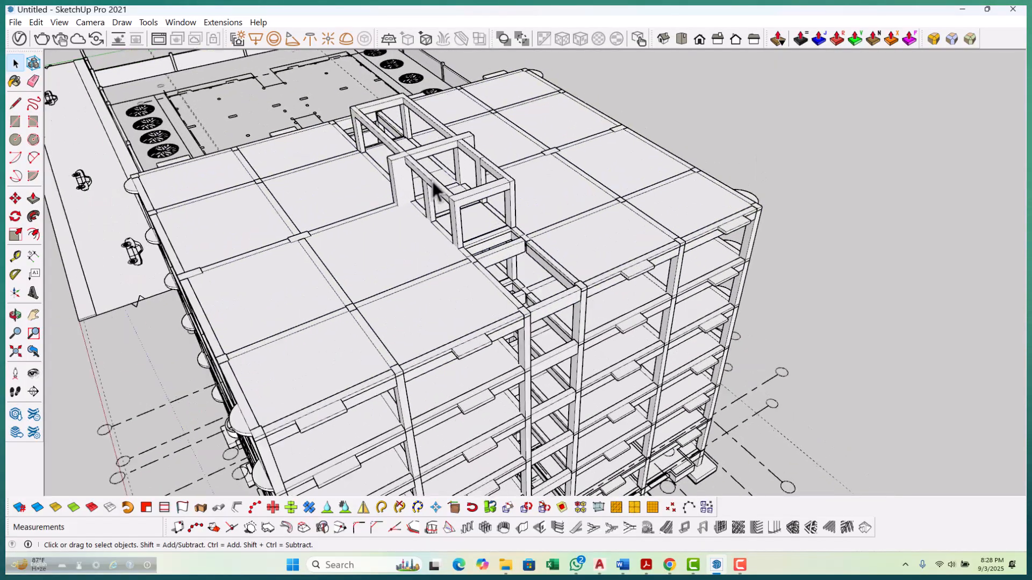
Hide the group containing the building's columns and rooftop frame.
left_click(432, 182)
right_click(431, 181)
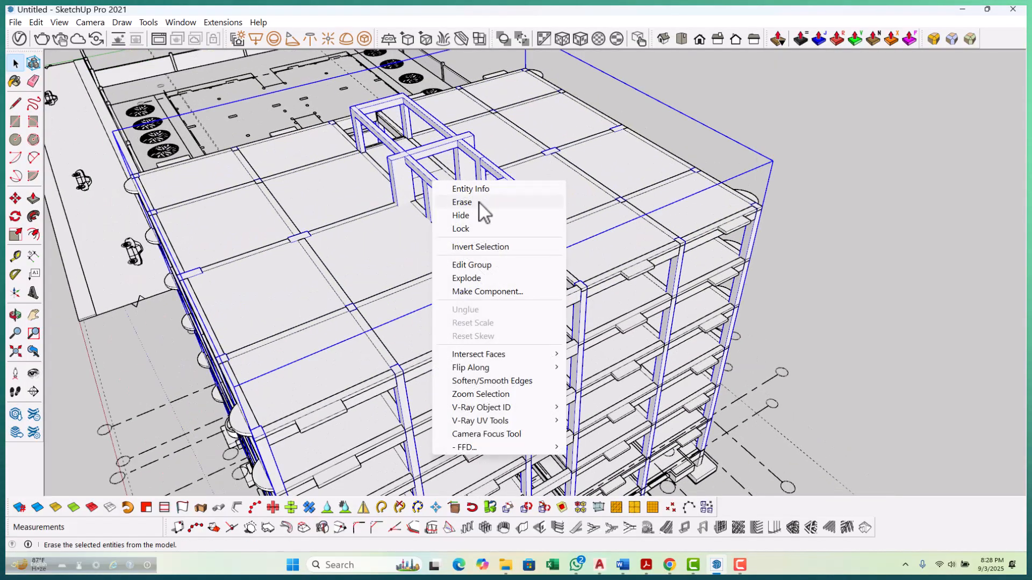
left_click(475, 219)
middle_click_drag(512, 244, 436, 251)
scroll(433, 254, "up", 5)
scroll(438, 161, "down", 5)
scroll(510, 316, "up", 3)
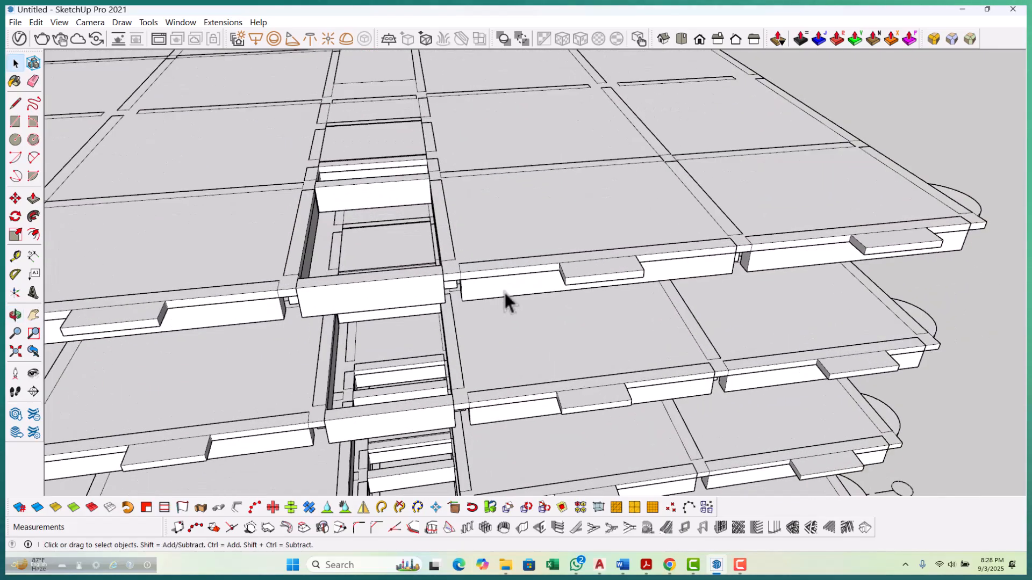
Hide the beam group directly under the top floor slab.
left_click(504, 291)
right_click(504, 296)
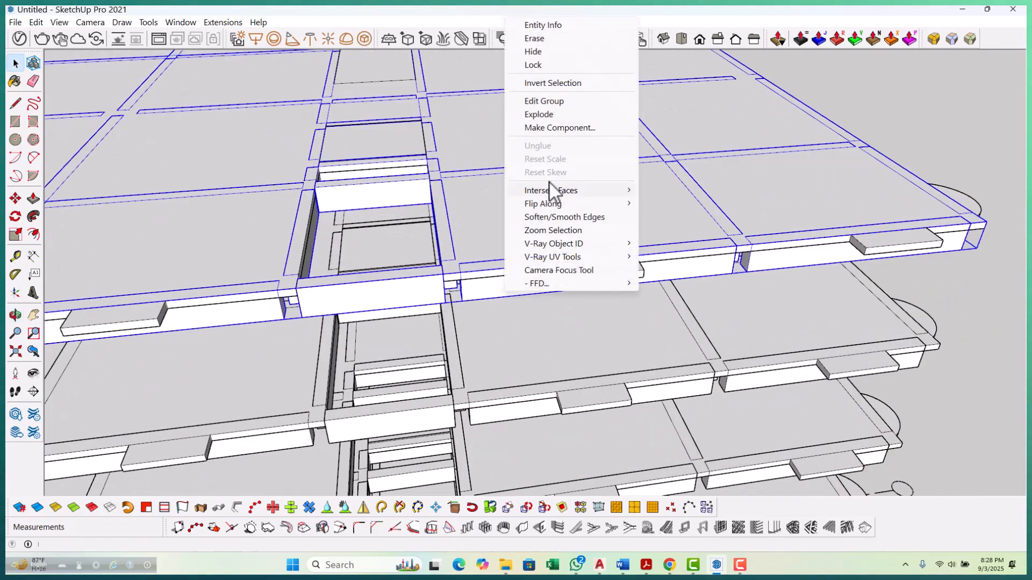
left_click(543, 54)
middle_click_drag(520, 166, 468, 250)
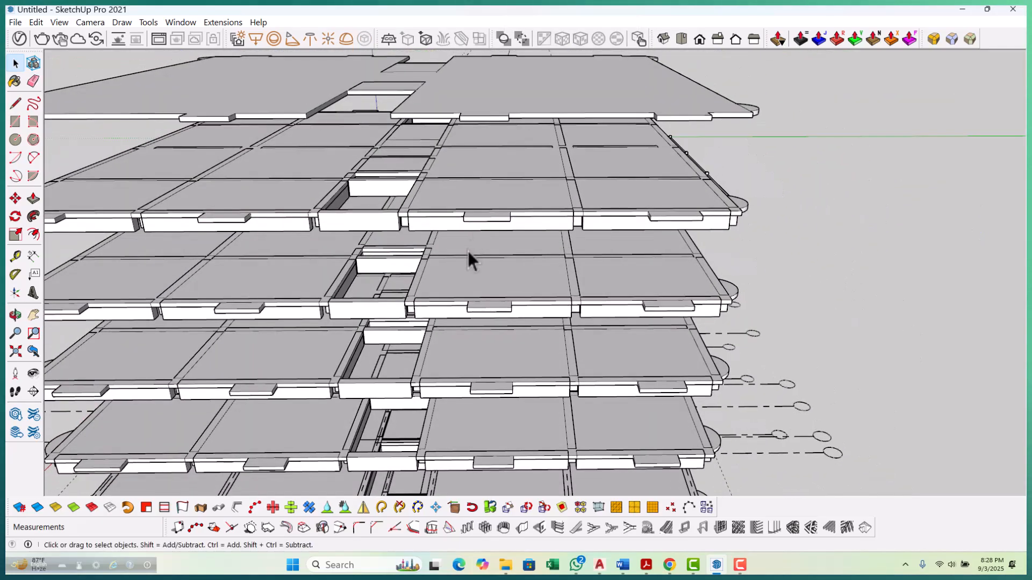
Select the beam groups of all the remaining floors above ground level together and hide them.
left_click(453, 223)
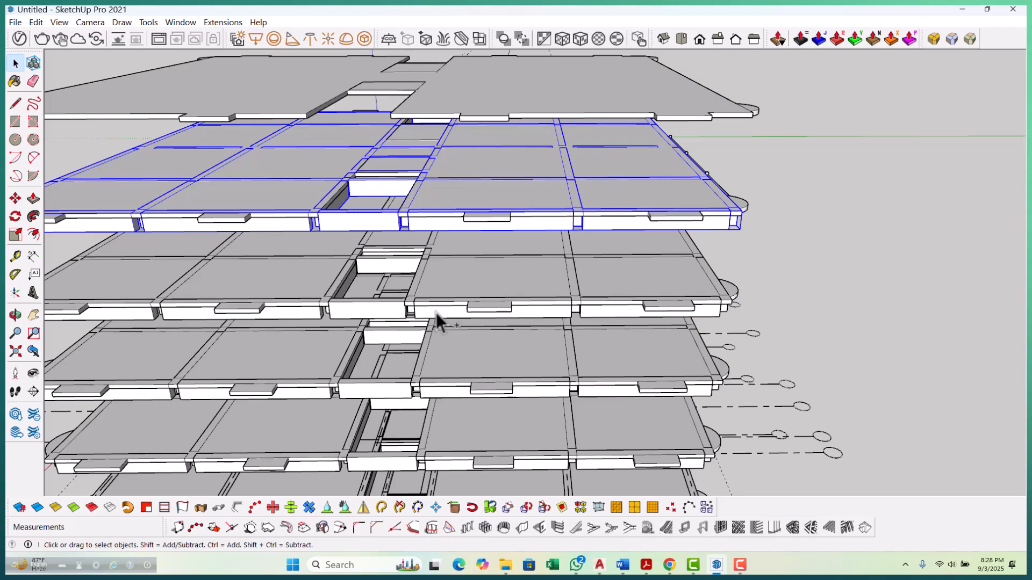
scroll(446, 296, "down", 3)
scroll(403, 350, "up", 5)
scroll(371, 240, "down", 4)
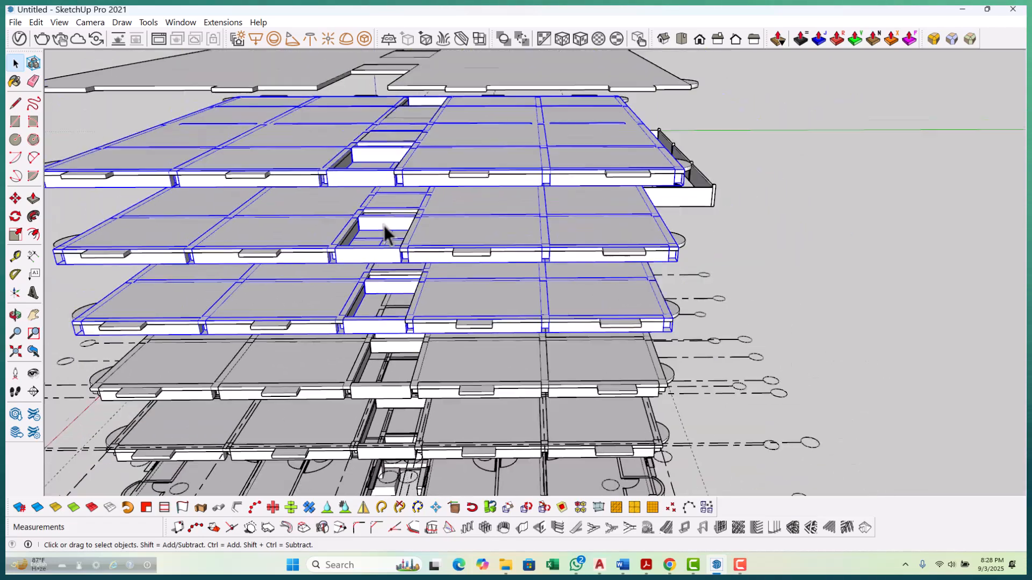
scroll(385, 373, "up", 5)
scroll(370, 340, "down", 3)
scroll(403, 322, "up", 4)
scroll(409, 322, "down", 4)
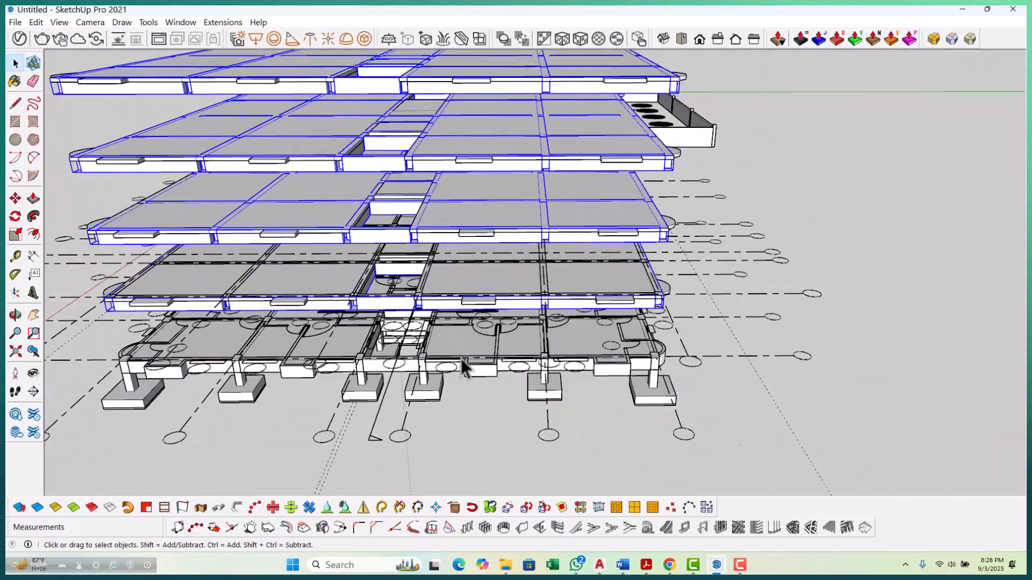
scroll(455, 360, "up", 5)
scroll(452, 425, "down", 4)
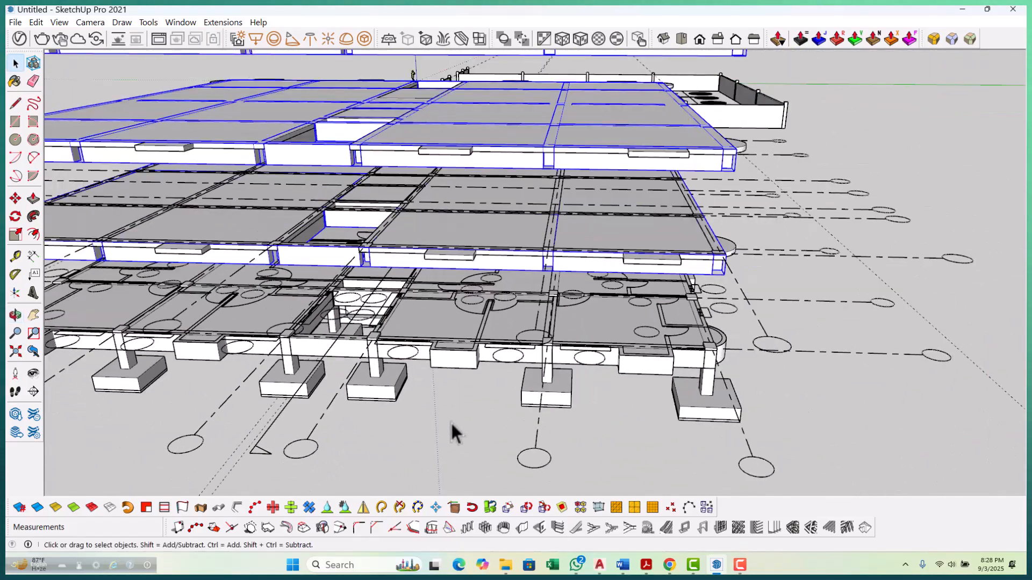
scroll(503, 301, "up", 6)
right_click(534, 258)
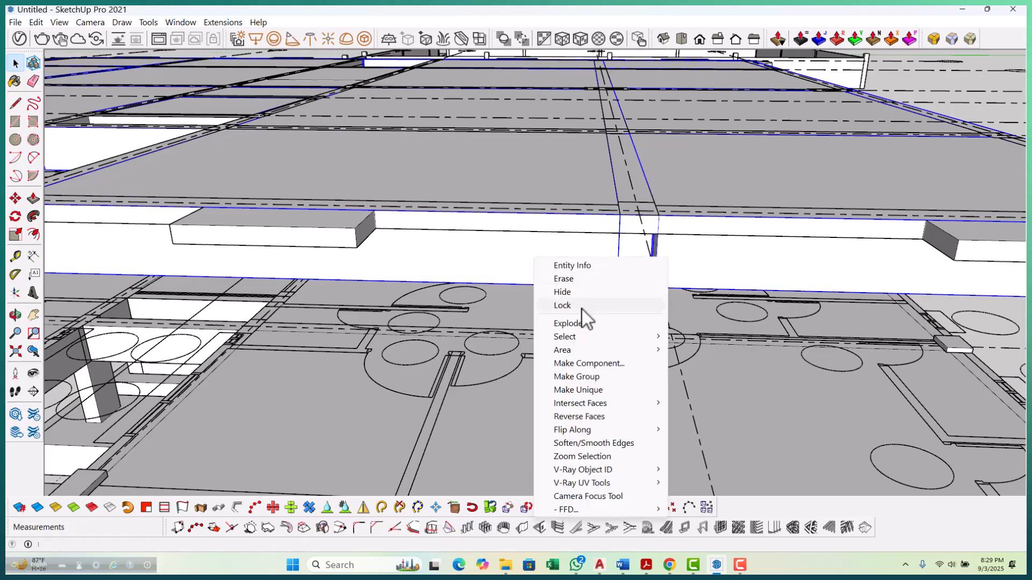
left_click(572, 292)
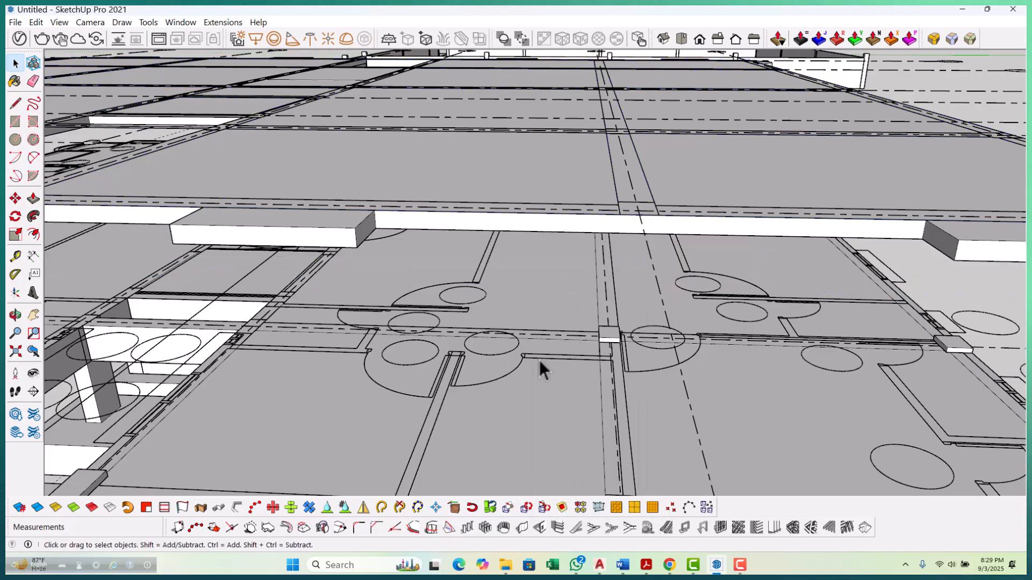
Open the top floor's main slab group for editing and select its whole connected geometry.
scroll(539, 360, "down", 6)
middle_click_drag(414, 258, 489, 184)
scroll(488, 184, "up", 5)
middle_click_drag(422, 220, 585, 266)
scroll(585, 266, "up", 3)
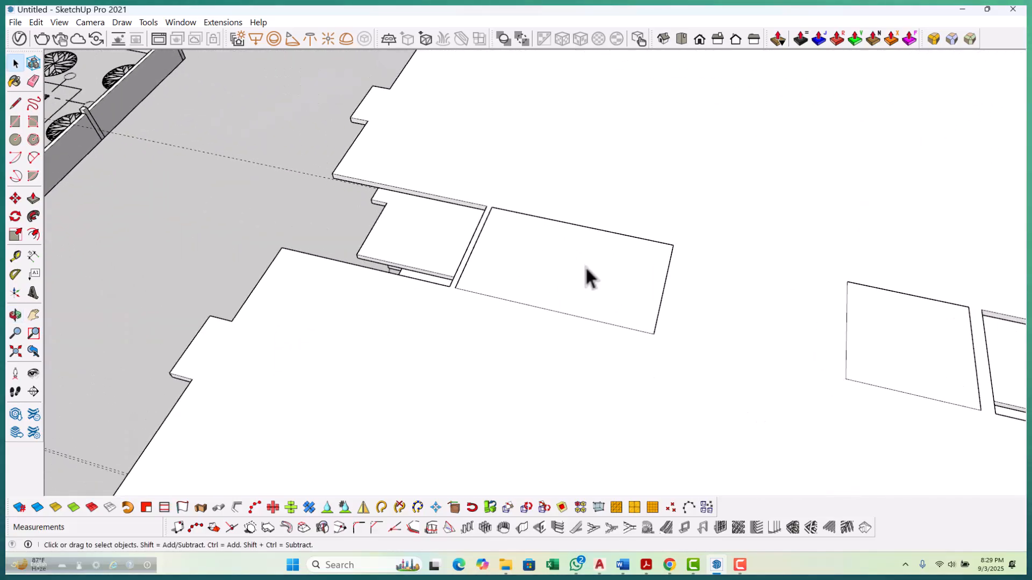
double_click(566, 280)
left_click(463, 361)
double_click(463, 362)
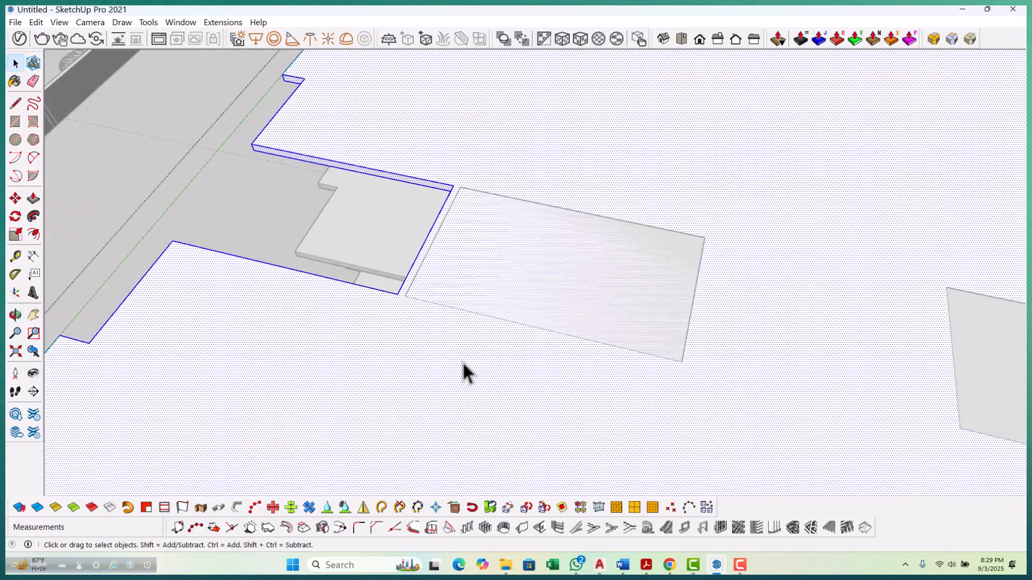
Draw rectangles on the top floor slab over the two small slabs in the central strip, tracing them corner to corner.
middle_click_drag(463, 361, 441, 358)
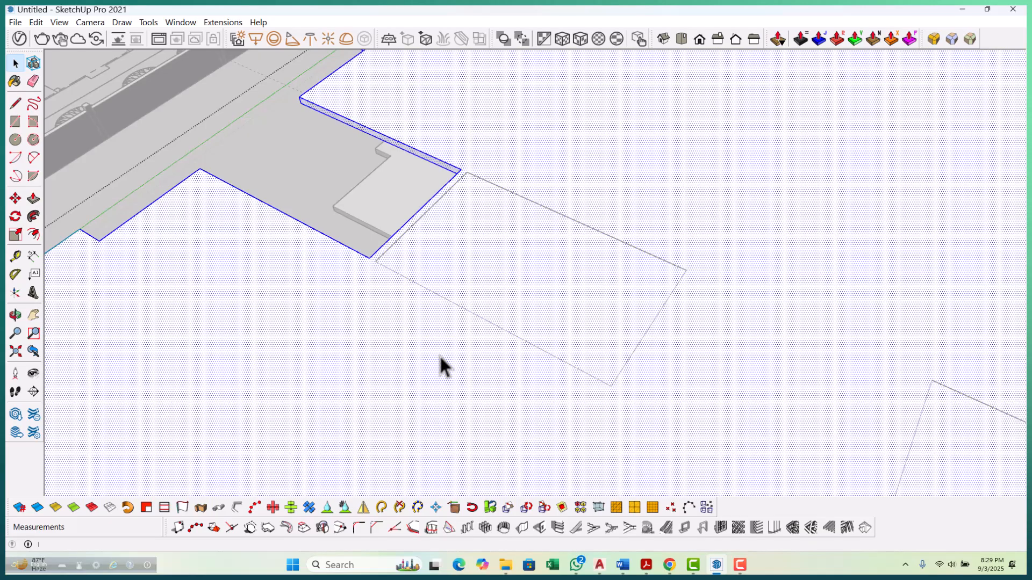
key("r")
scroll(466, 203, "up", 2)
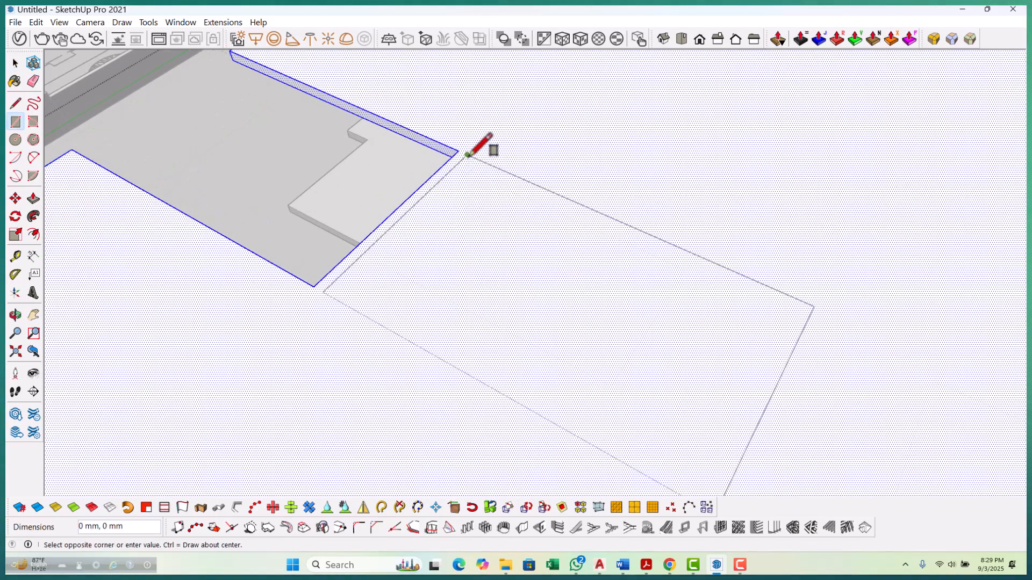
scroll(467, 154, "down", 2)
left_click(635, 399)
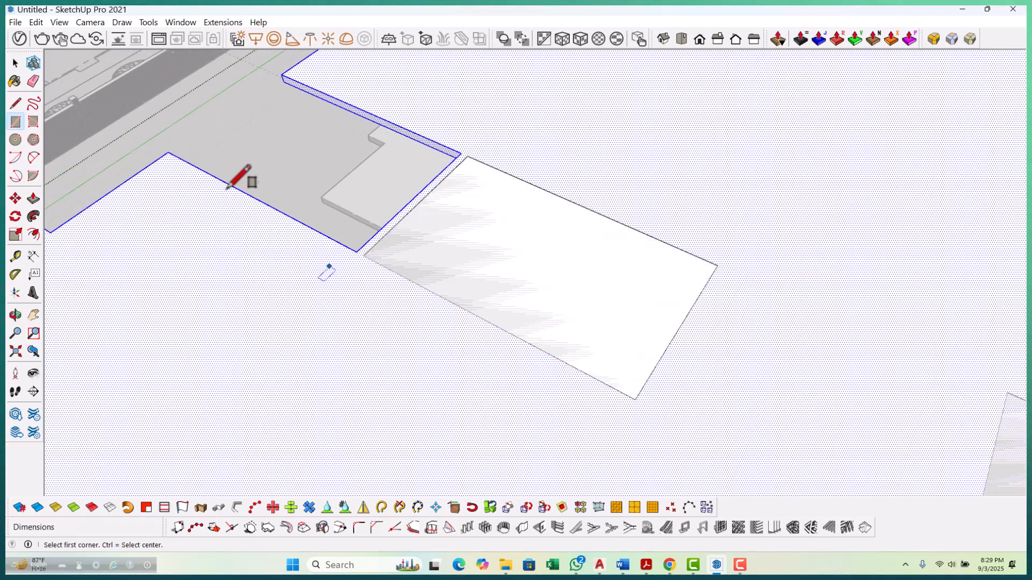
scroll(234, 178, "down", 4)
scroll(618, 344, "up", 4)
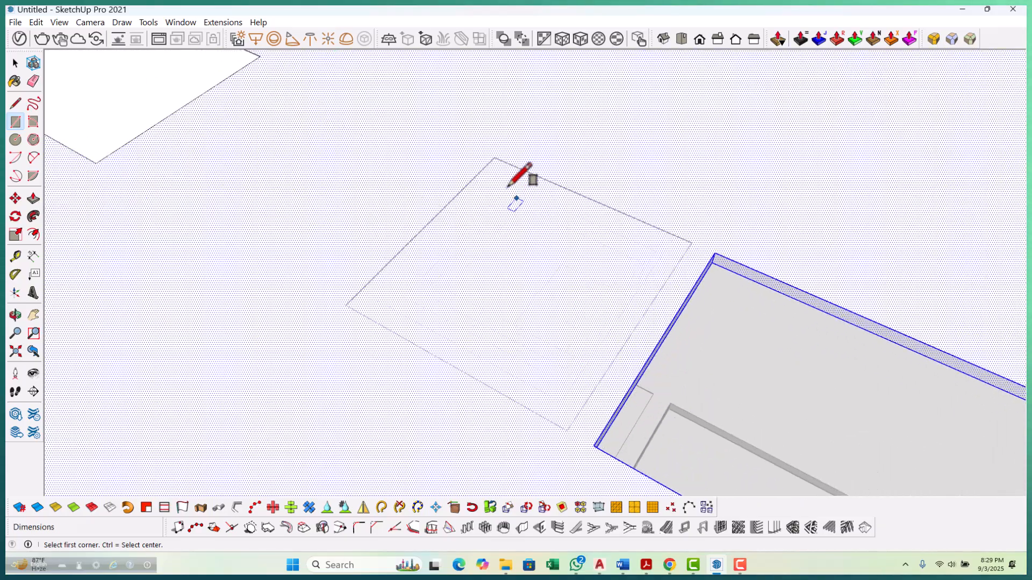
left_click(567, 429)
Push/Pull both traced rectangles 150 mm down through the top floor slab to cut openings.
key("p")
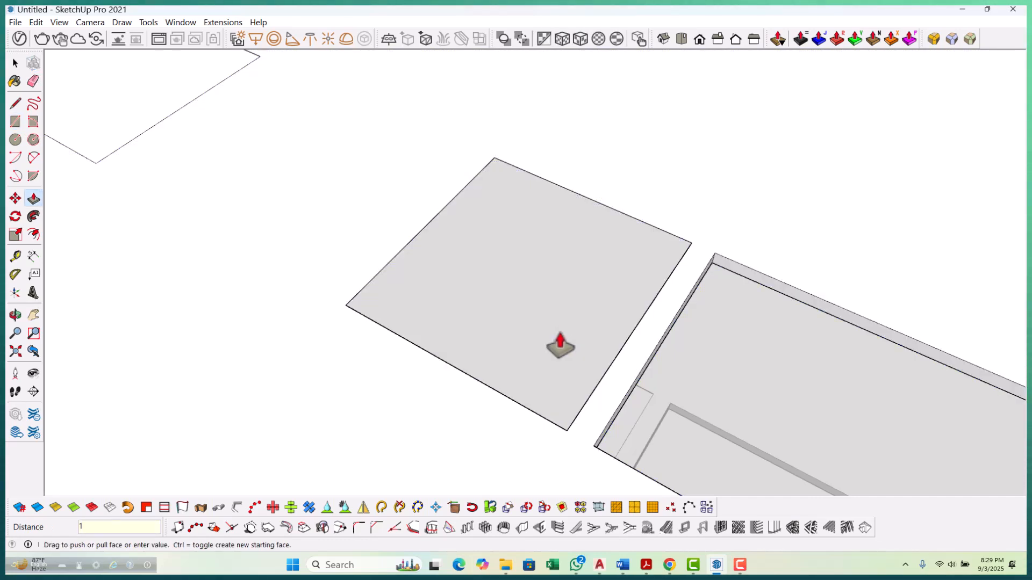
key("Return")
scroll(603, 334, "down", 3)
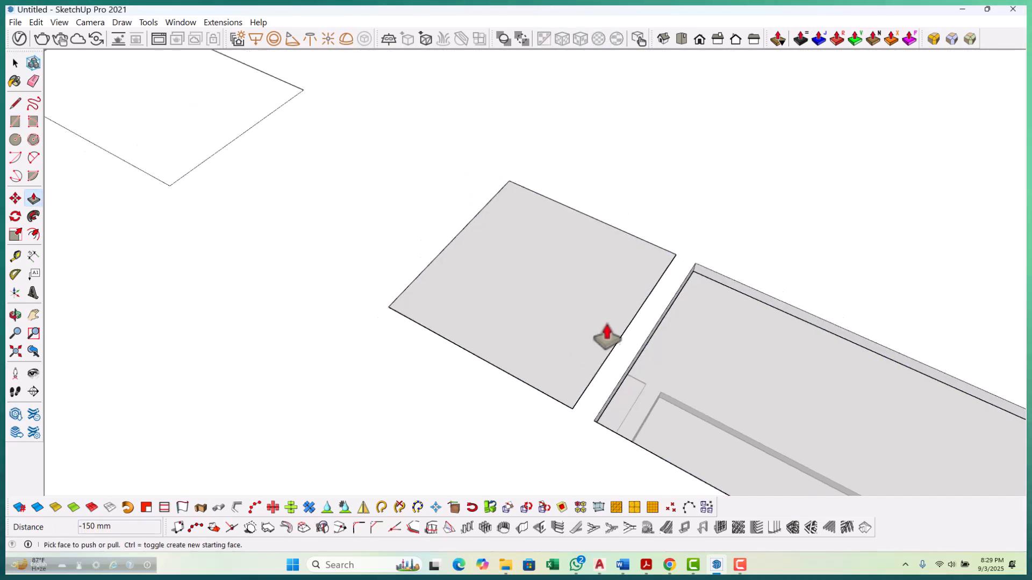
type("1")
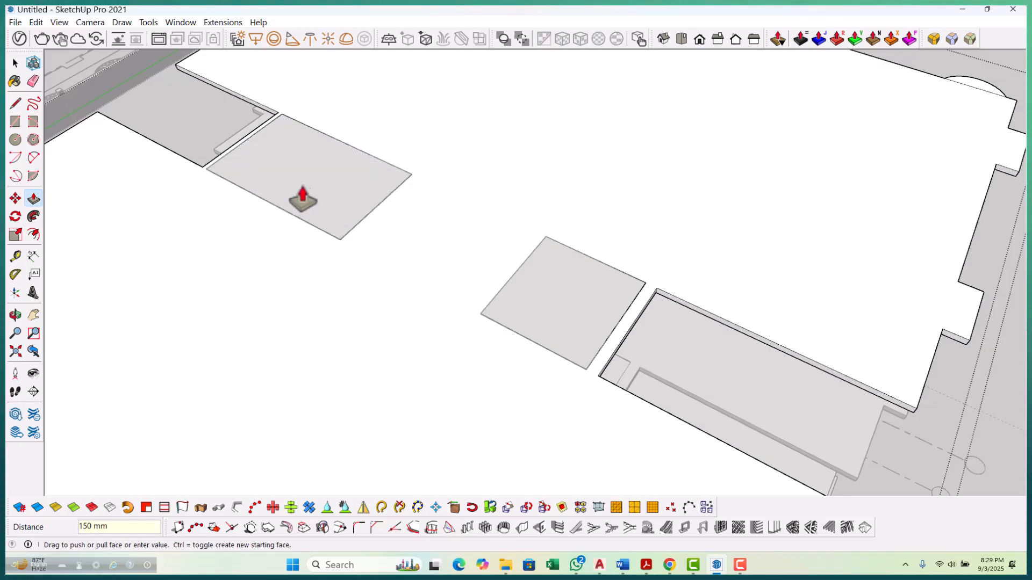
scroll(302, 187, "down", 2)
Finish editing the top floor slab group and hide the whole slab.
key("space")
key("Escape")
scroll(453, 264, "up", 1)
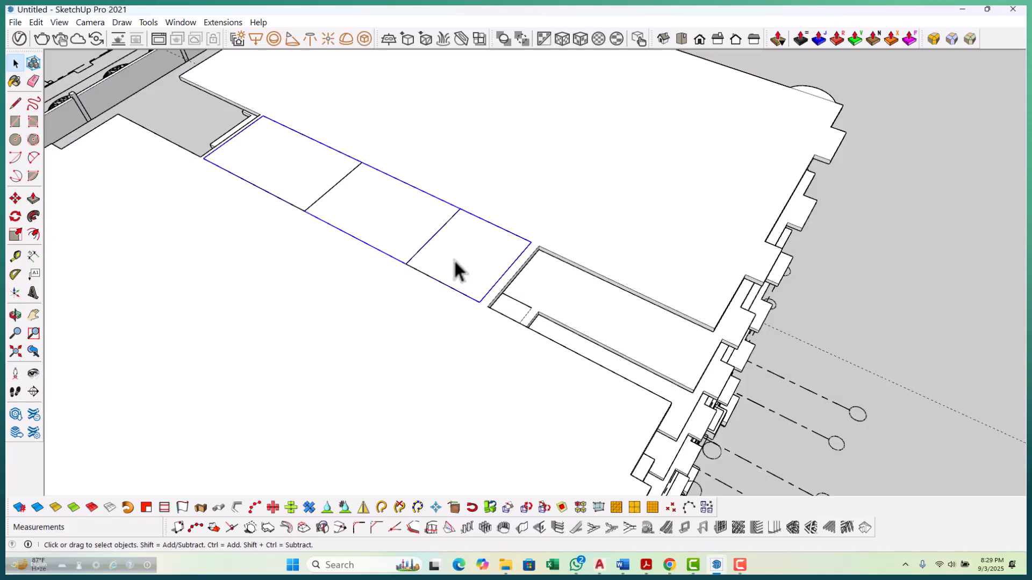
scroll(460, 263, "down", 3)
middle_click_drag(495, 295, 387, 281)
scroll(620, 266, "down", 2)
scroll(591, 272, "up", 2)
right_click(572, 262)
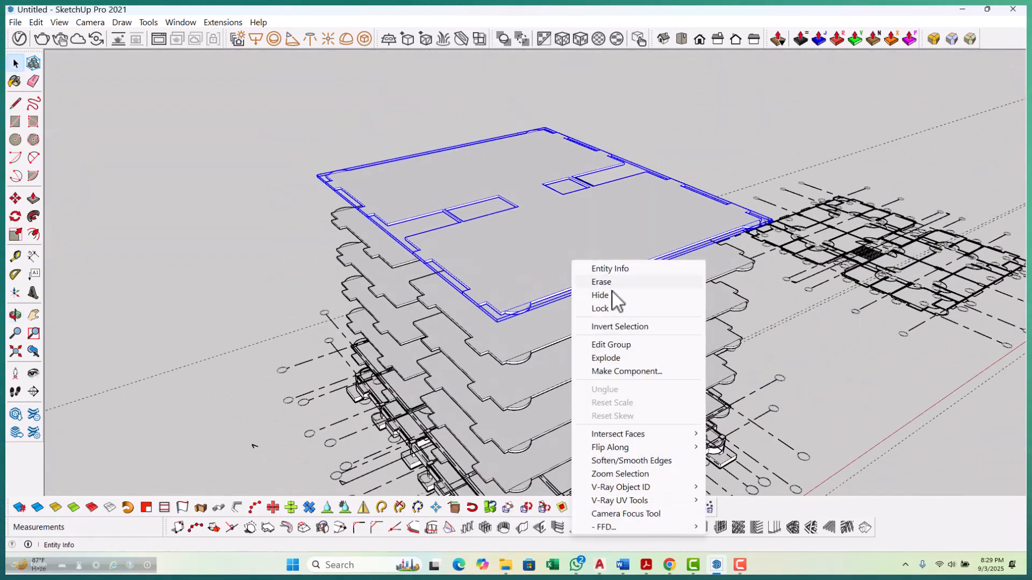
left_click(621, 299)
Open the main slab group on the next floor down and select its whole connected geometry.
middle_click_drag(621, 298, 338, 359)
scroll(475, 228, "up", 2)
middle_click_drag(475, 228, 483, 390)
scroll(467, 379, "down", 1)
scroll(408, 355, "up", 1)
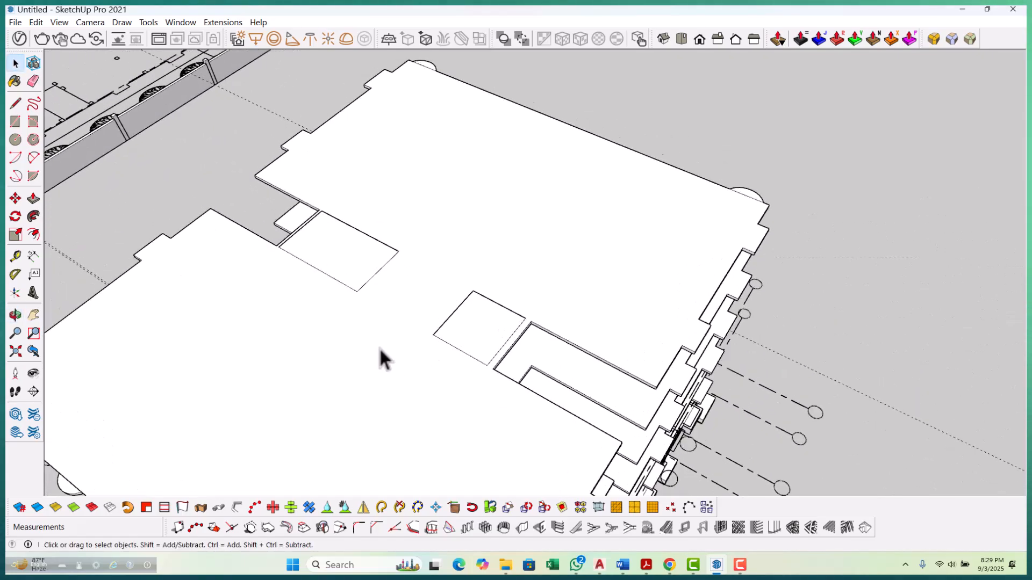
double_click(379, 347)
triple_click(379, 347)
scroll(451, 347, "up", 2)
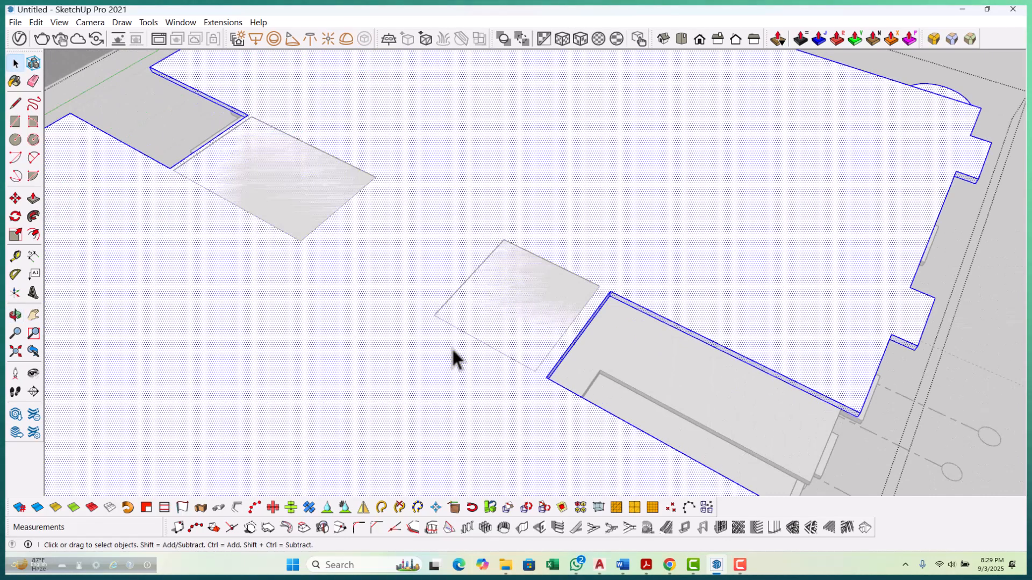
Trace rectangles on the open floor slab over the two small central slabs, making the one by the shorter recess 4200 × 2450 mm.
key("r")
scroll(514, 258, "up", 1)
left_click(498, 231)
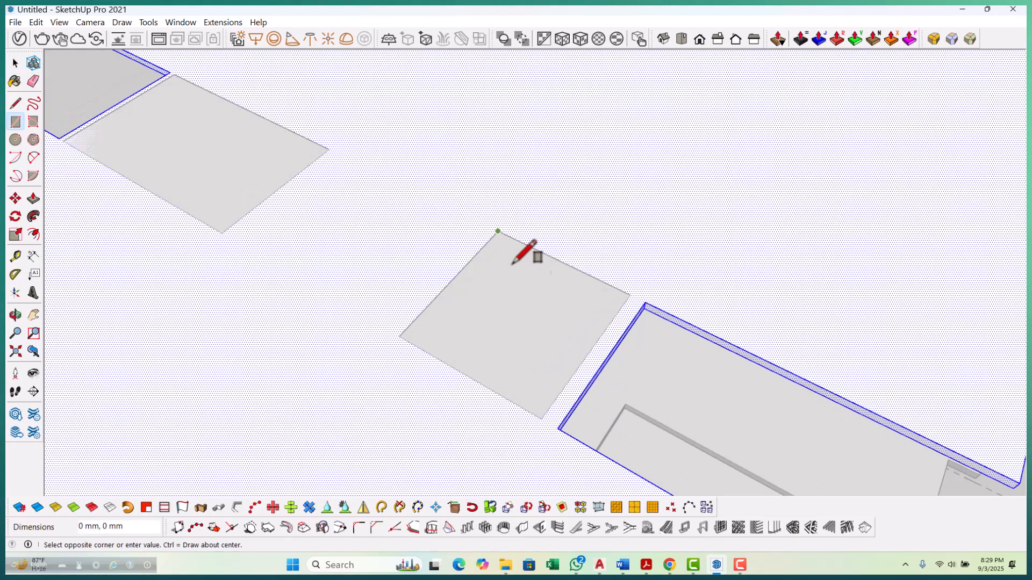
scroll(578, 379, "down", 2)
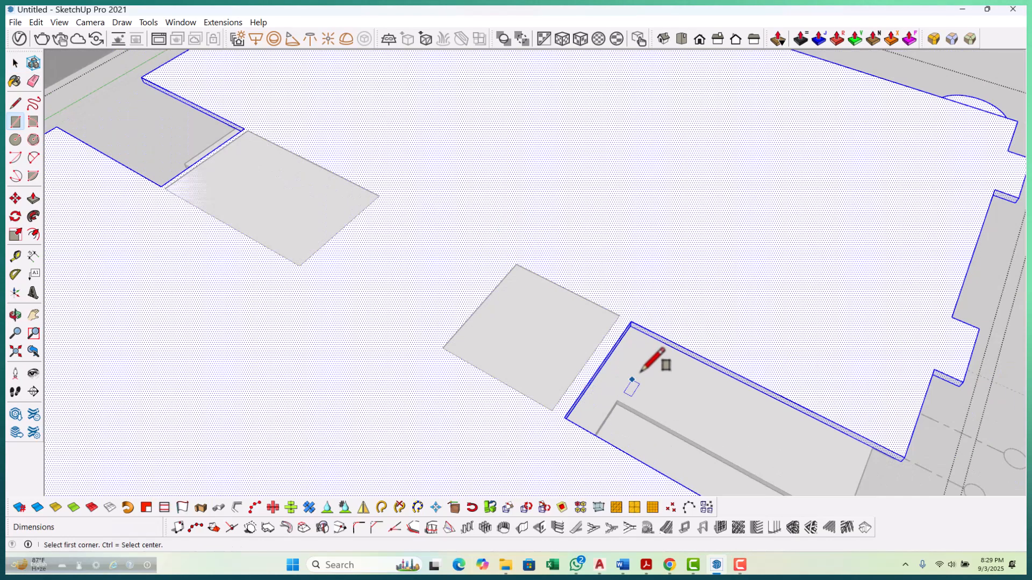
scroll(210, 202, "up", 5)
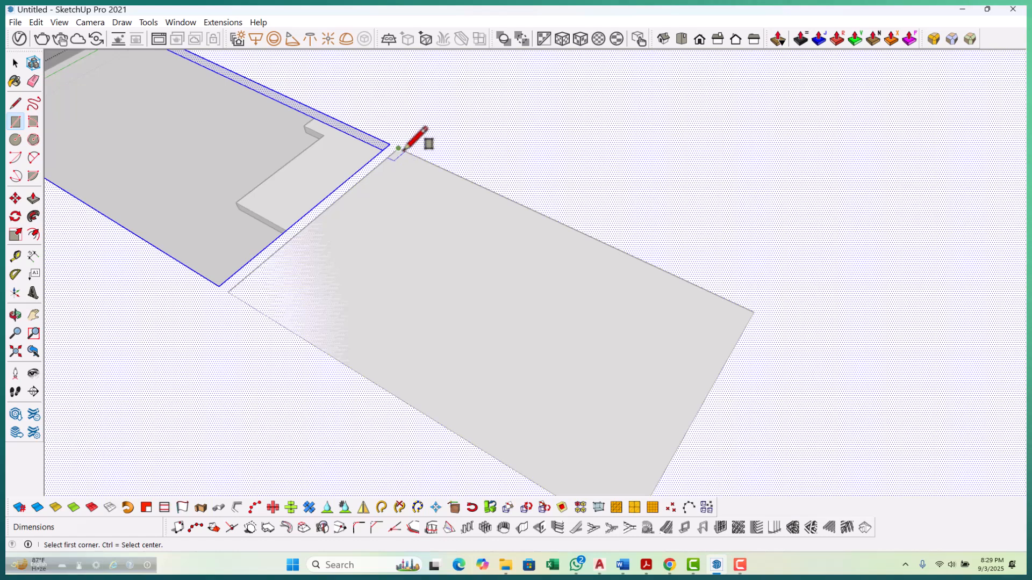
left_click(399, 148)
scroll(384, 134, "down", 3)
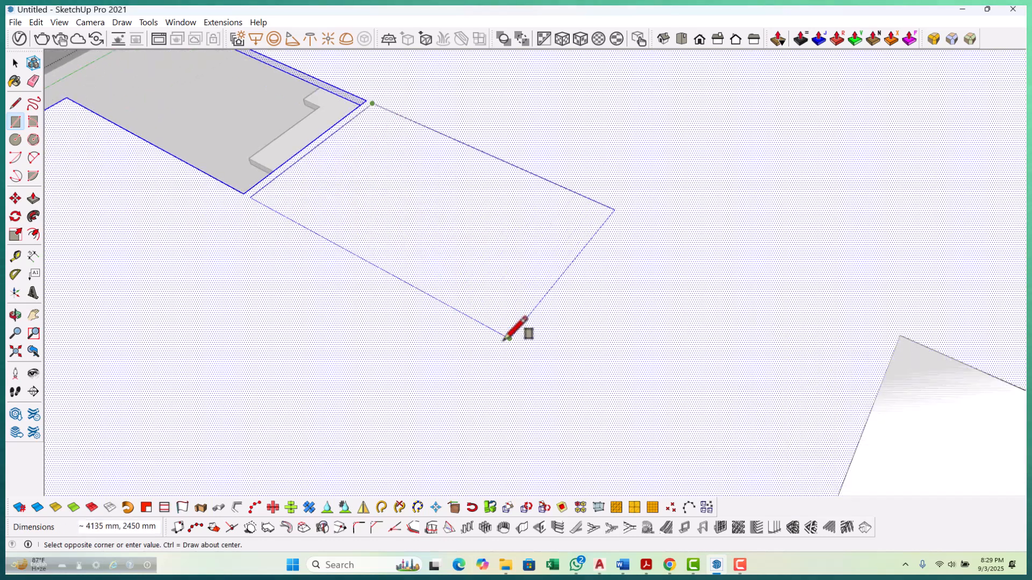
type("4200,2450")
key("Return")
Push/Pull both traced rectangles 150 mm down through this floor slab to cut openings.
scroll(498, 310, "up", 2)
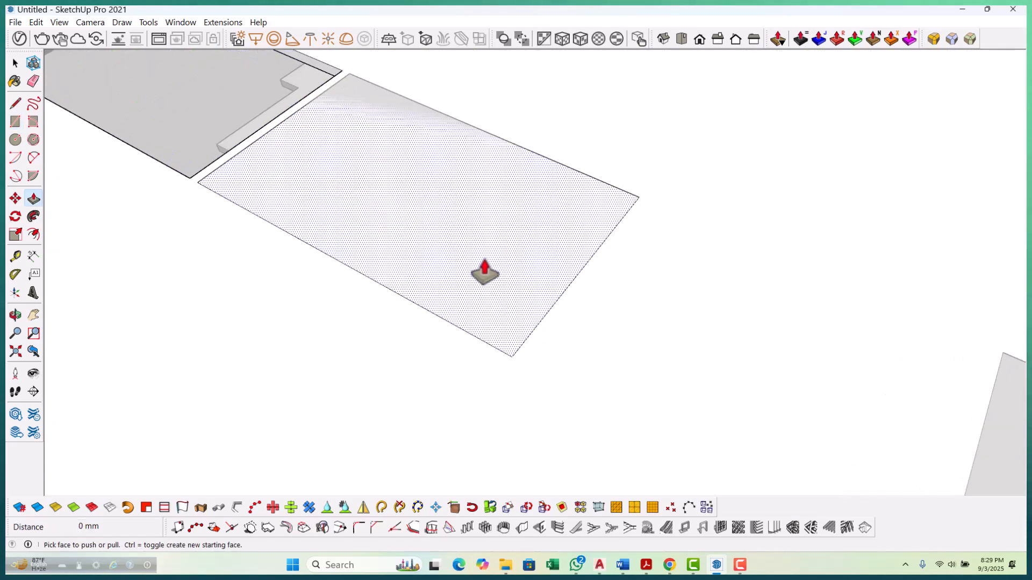
left_click(489, 279)
key("Return")
scroll(94, 160, "down", 3)
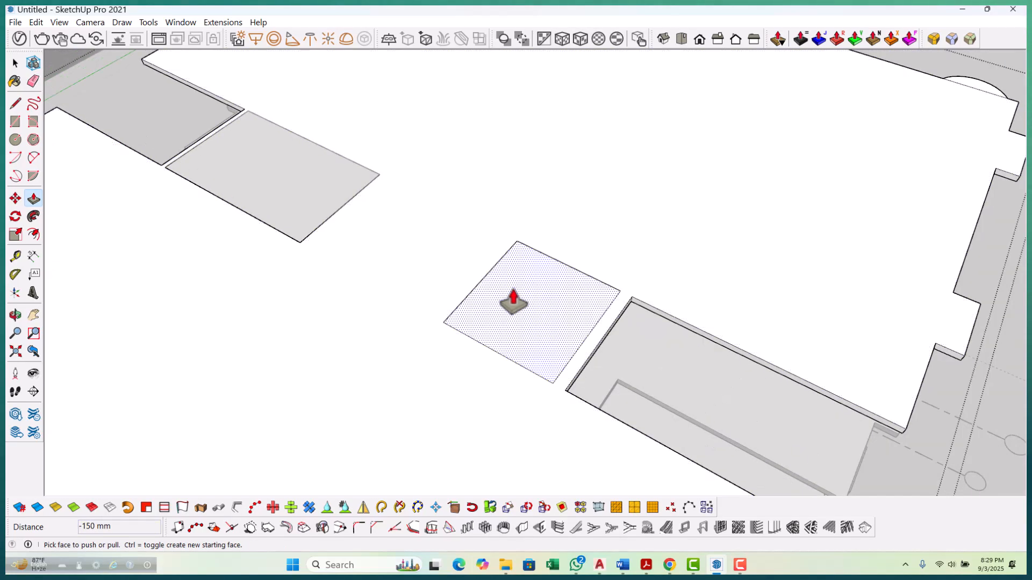
left_click(513, 301)
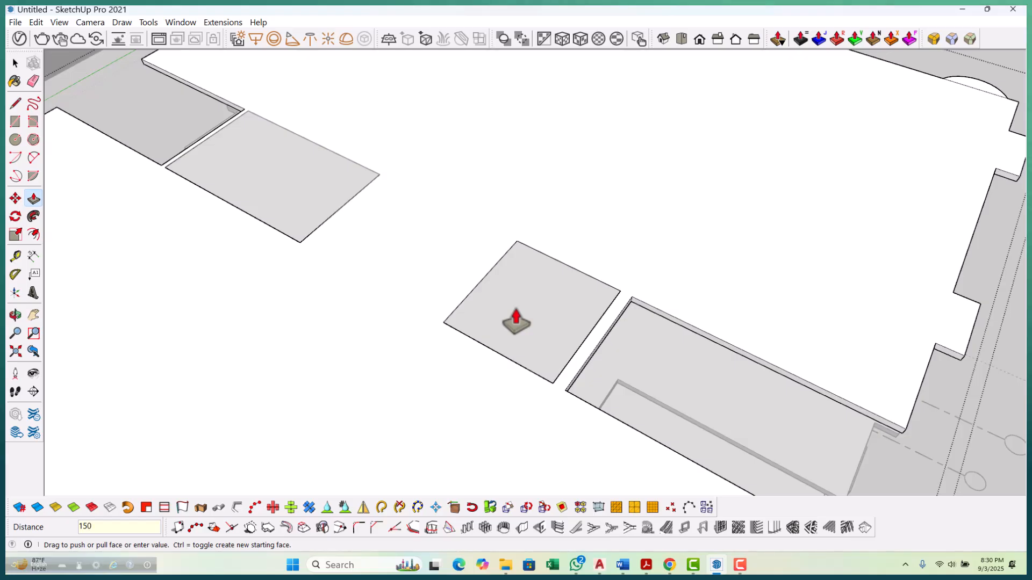
key("space")
Finish editing the floor slab group and hide the whole slab.
scroll(501, 263, "down", 6)
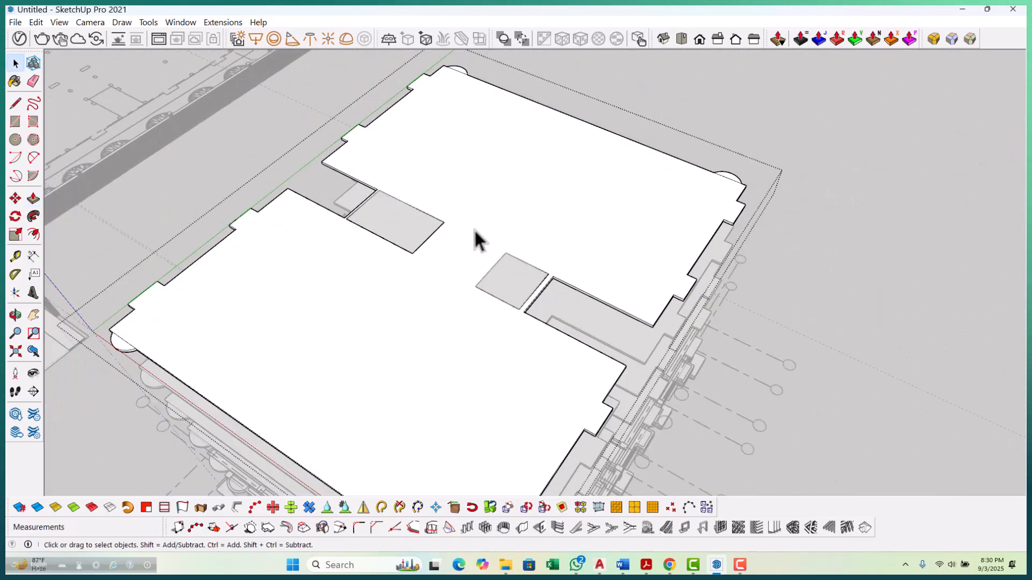
key("Escape")
middle_click_drag(472, 302, 478, 237)
scroll(474, 220, "up", 2)
scroll(475, 228, "up", 3)
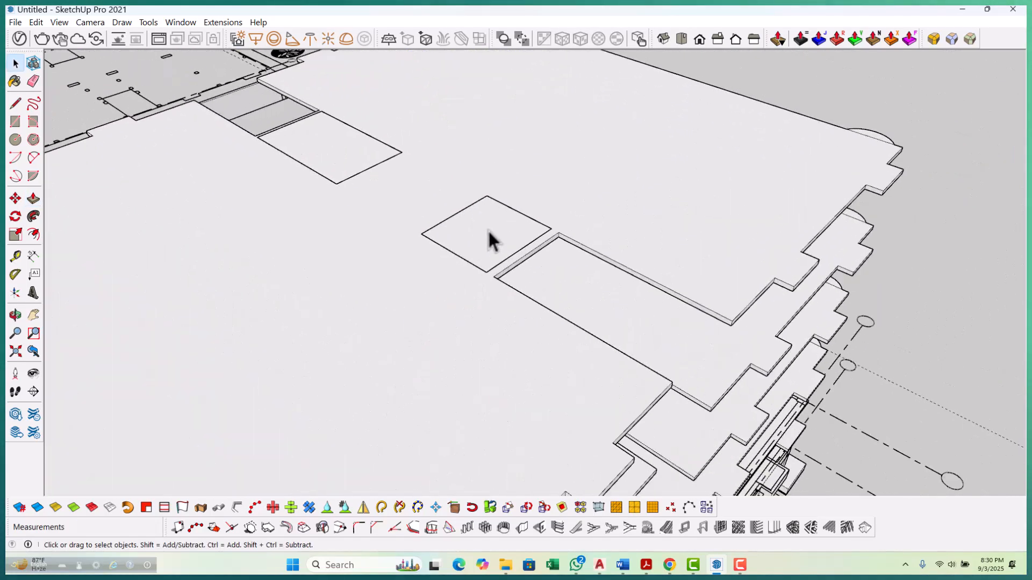
left_click(488, 229)
scroll(489, 228, "down", 5)
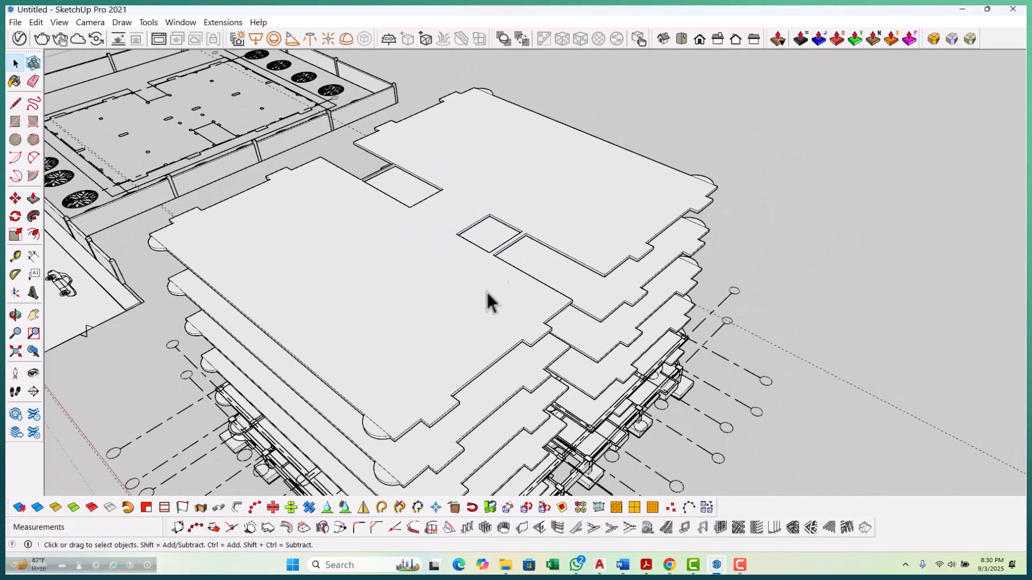
left_click(468, 325)
right_click(467, 322)
left_click(504, 79)
Copy the lower floor's group of two small slabs up one storey onto the uppermost visible slab, using matching slab corners as reference.
middle_click_drag(499, 185, 364, 208)
scroll(427, 285, "up", 10)
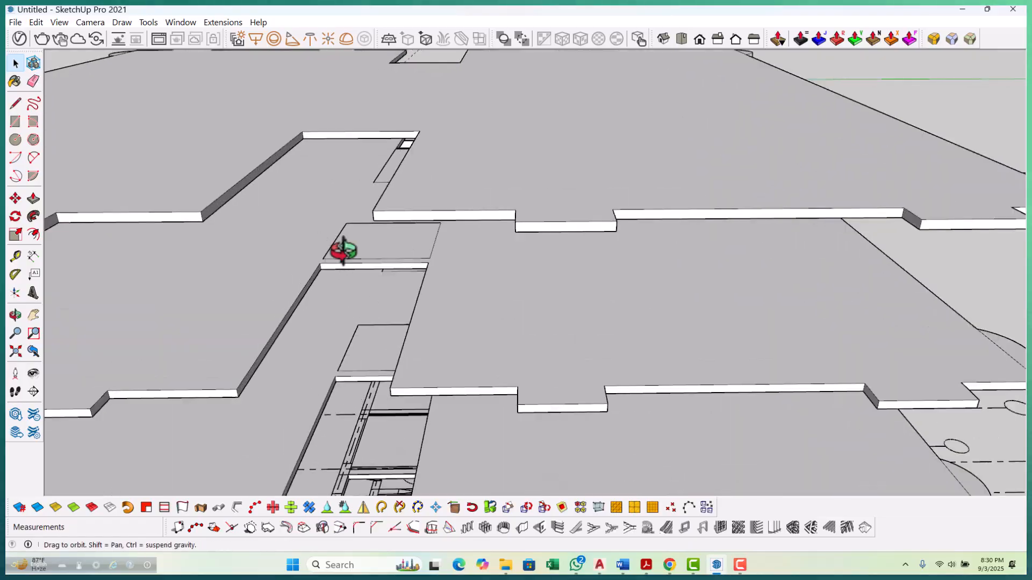
middle_click_drag(342, 249, 419, 288)
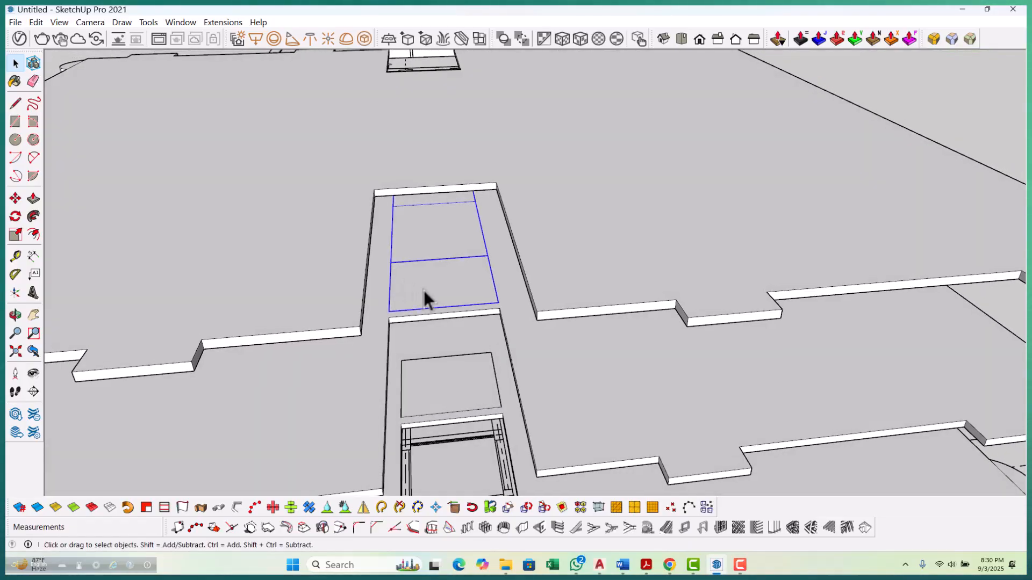
key("m")
scroll(548, 449, "up", 3)
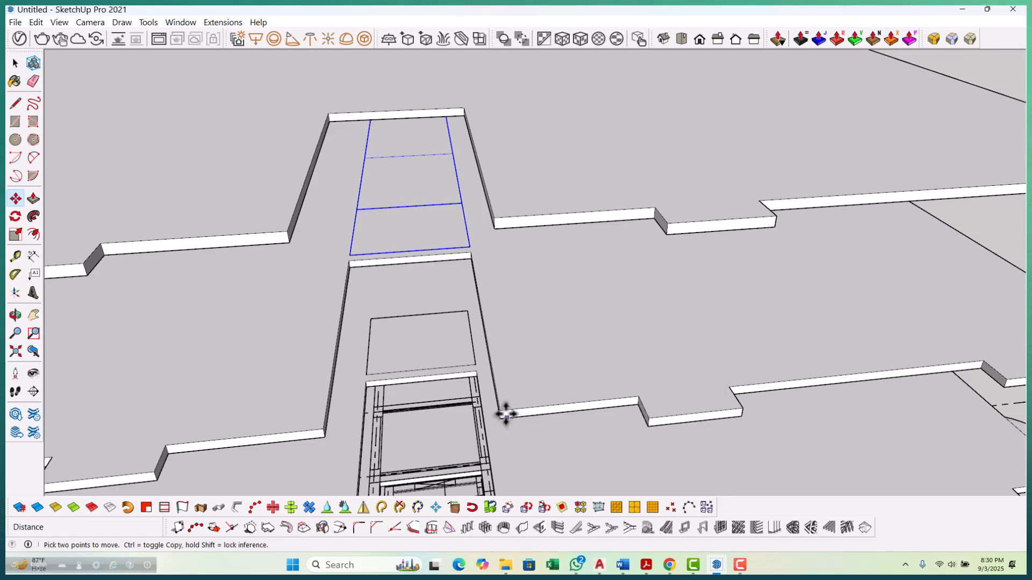
left_click(503, 413)
key("ctrl")
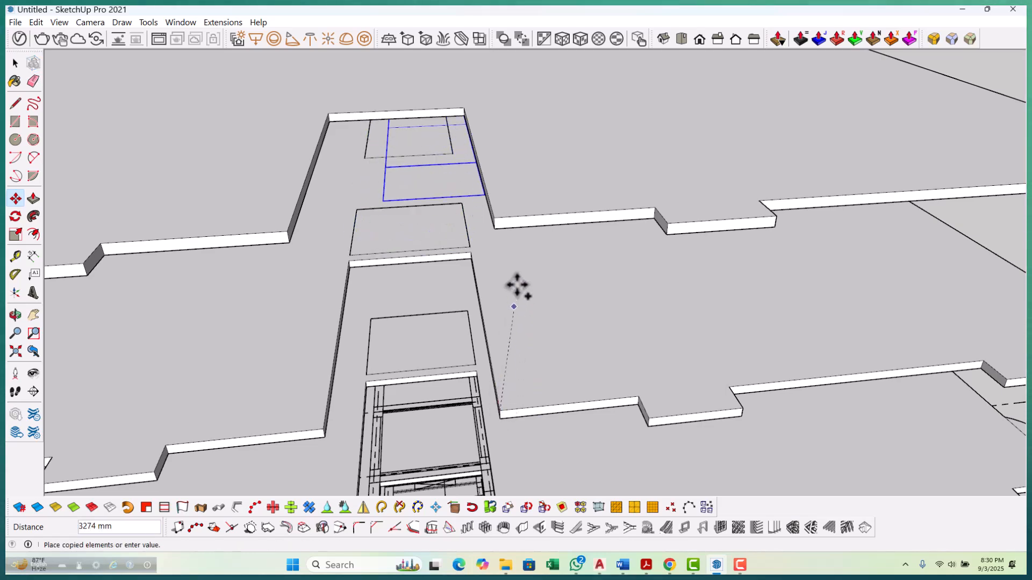
middle_click_drag(483, 374, 622, 272)
scroll(569, 322, "up", 2)
key("space")
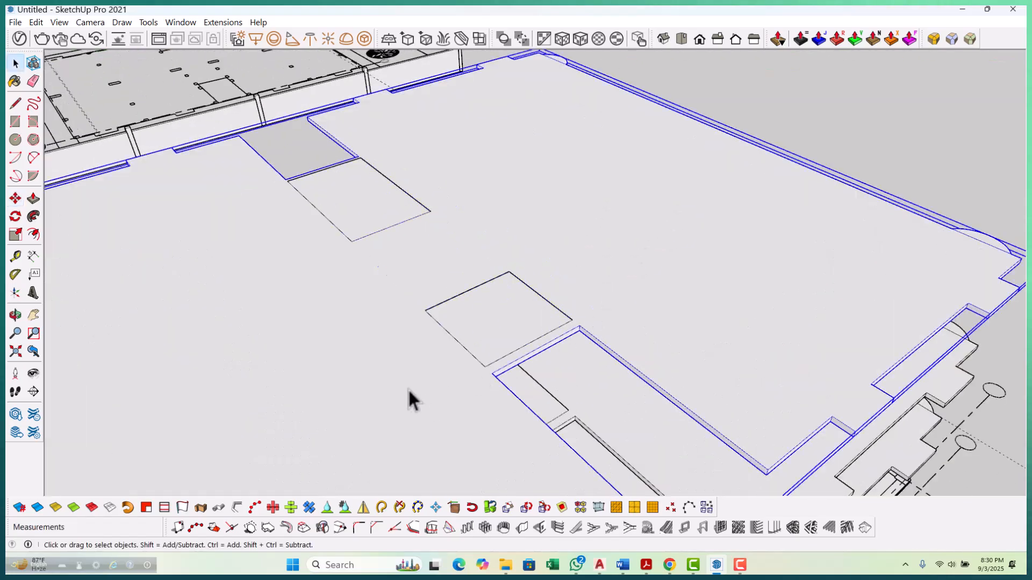
Open the uppermost visible main slab group and trace a rectangle corner to corner over the small slab beside the long recess.
key("Delete")
left_click(408, 388)
scroll(498, 314, "up", 3)
key("r")
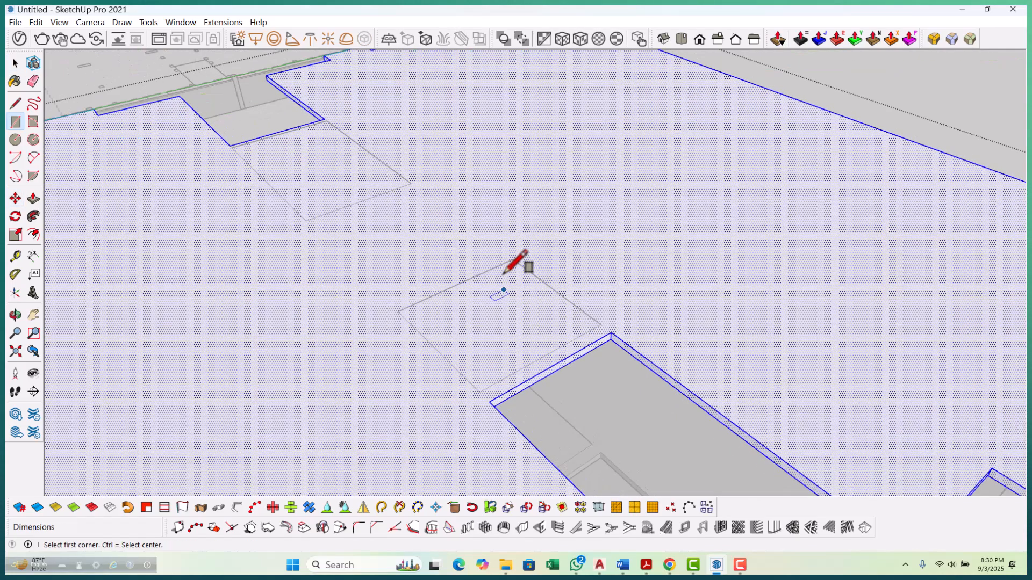
scroll(502, 274, "up", 2)
scroll(521, 260, "up", 1)
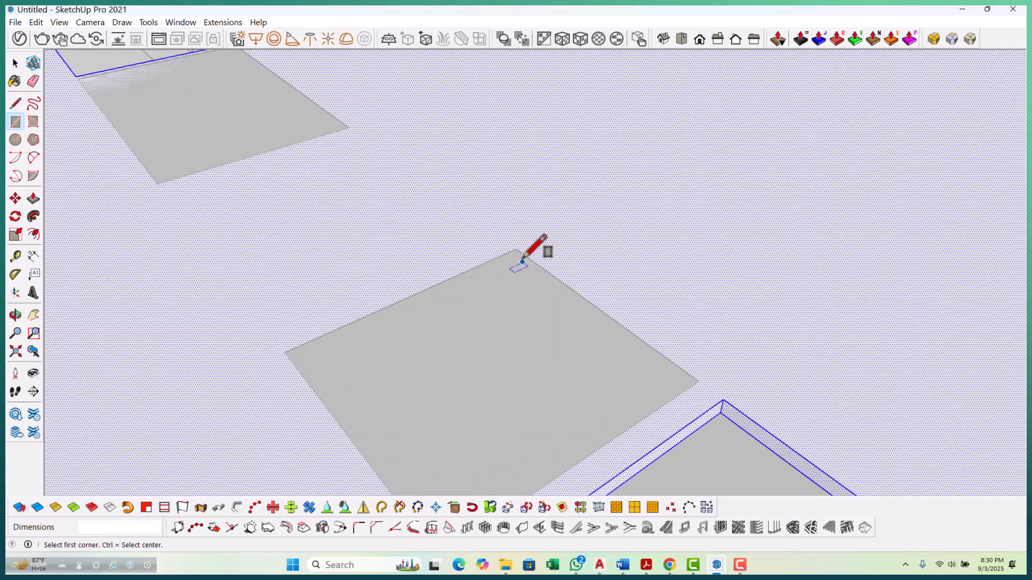
left_click(516, 249)
scroll(515, 248, "down", 2)
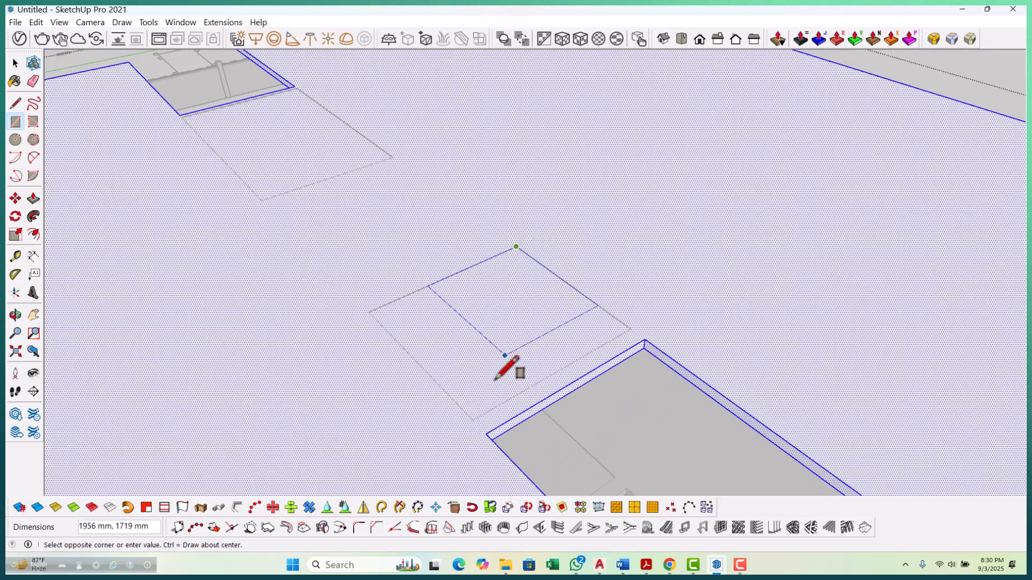
left_click(473, 419)
Trace a second rectangle corner to corner over the larger small slab beside the shorter recess.
scroll(553, 405, "down", 4)
scroll(419, 269, "up", 5)
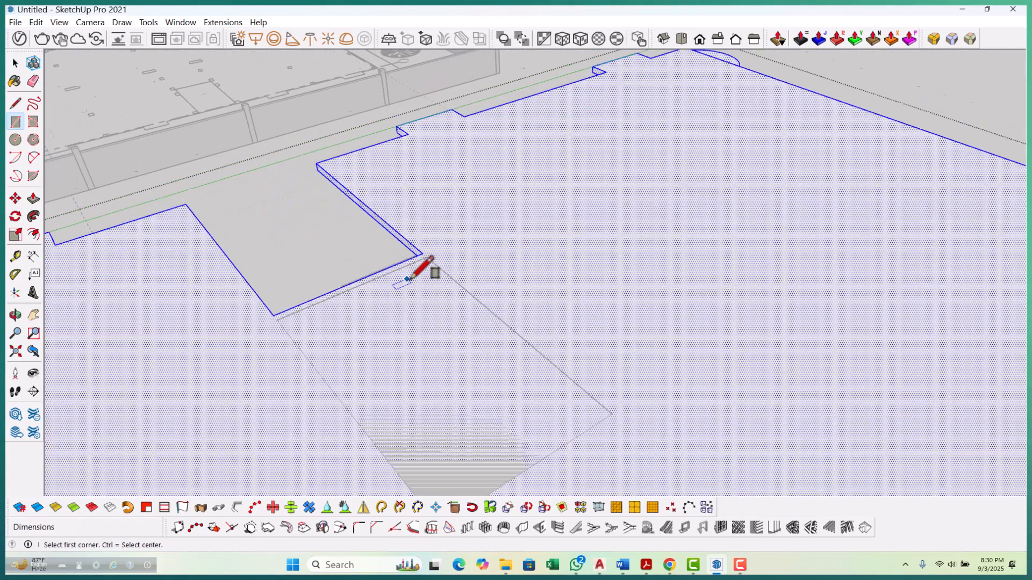
left_click(428, 255)
scroll(429, 252, "down", 1)
left_click(438, 452)
Push/Pull the two new rectangles 150 mm down through the main slab to open both holes.
key("p")
scroll(437, 433, "up", 1)
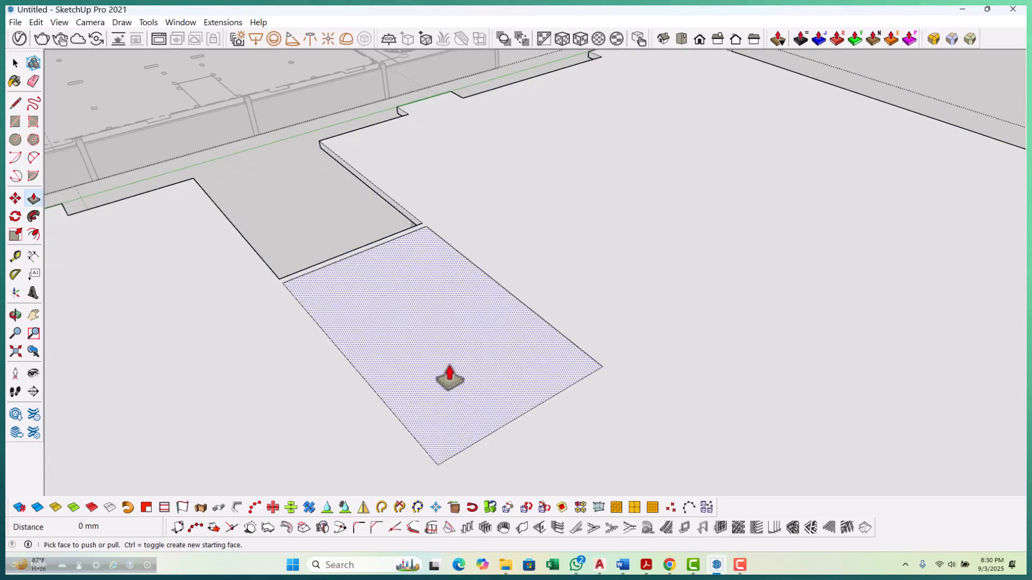
left_click(437, 377)
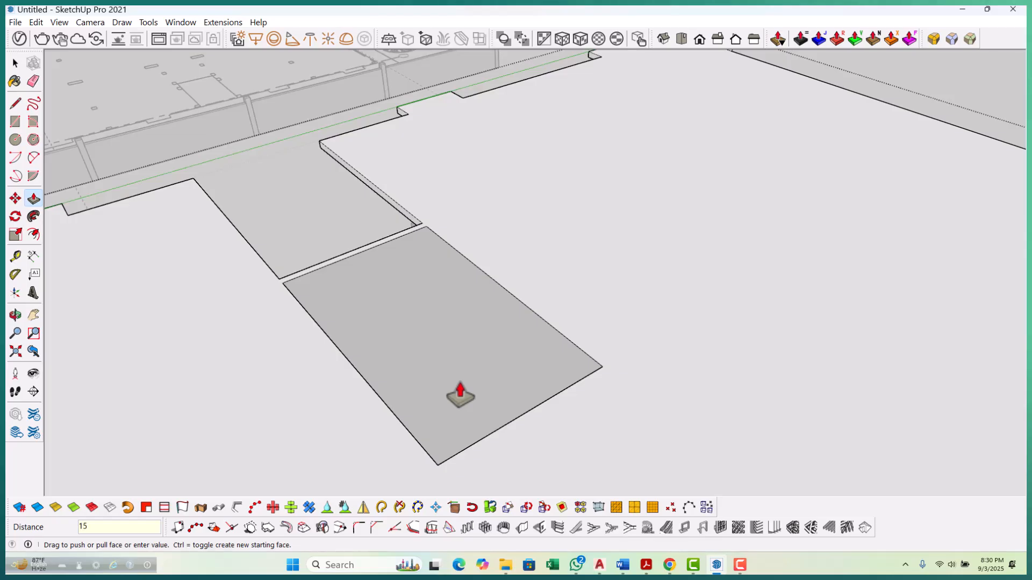
scroll(444, 371, "down", 4)
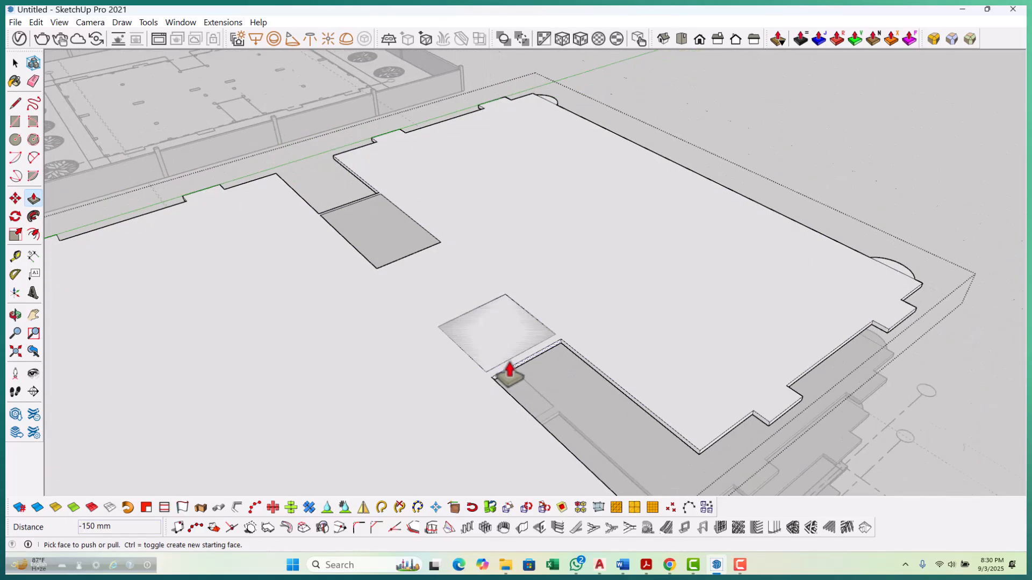
left_click(498, 349)
key("space")
Hide the main slab that now has both openings to expose the floor below.
scroll(494, 344, "up", 2)
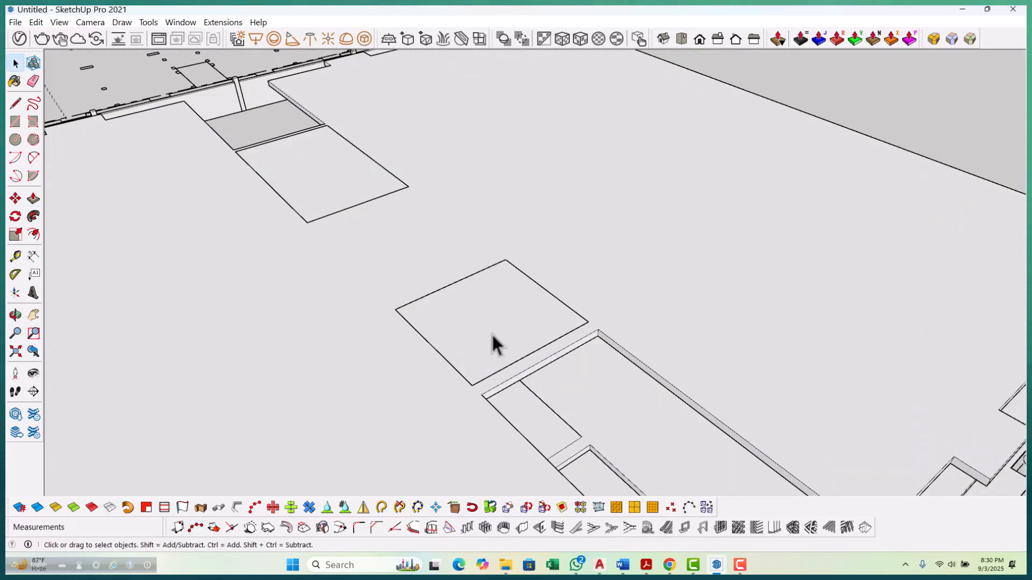
scroll(491, 333, "down", 8)
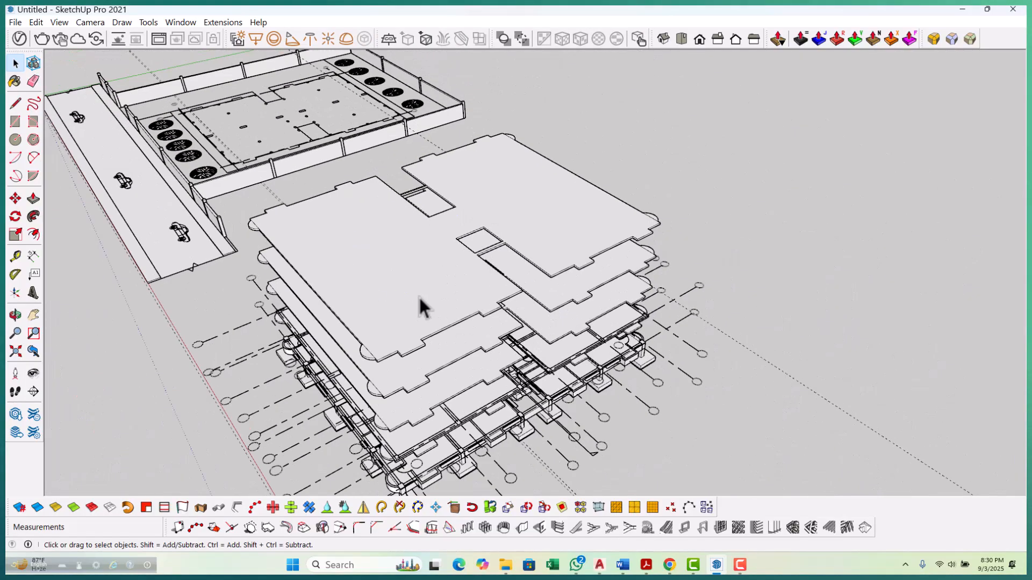
right_click(417, 296)
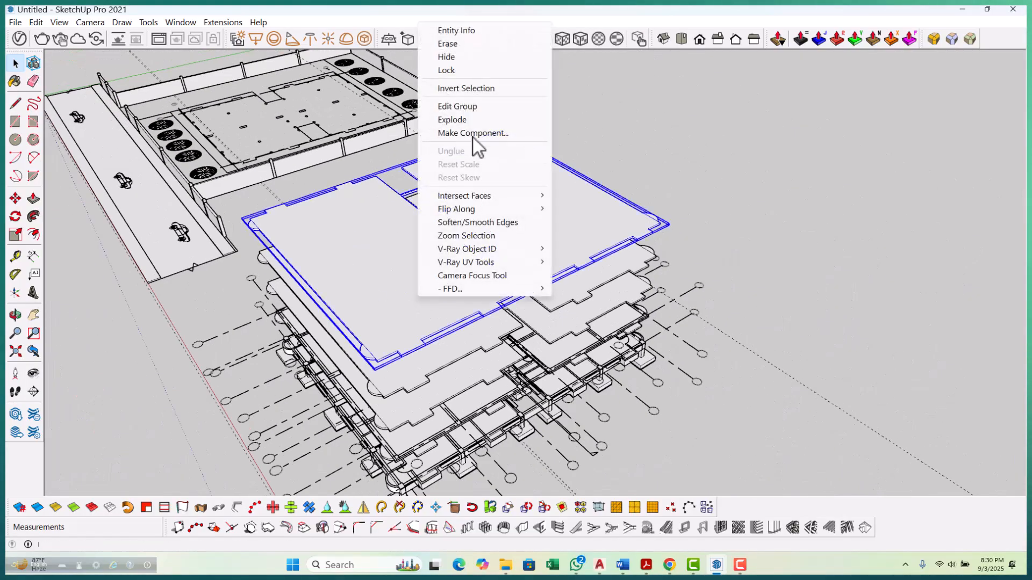
left_click(447, 57)
scroll(450, 282, "down", 1)
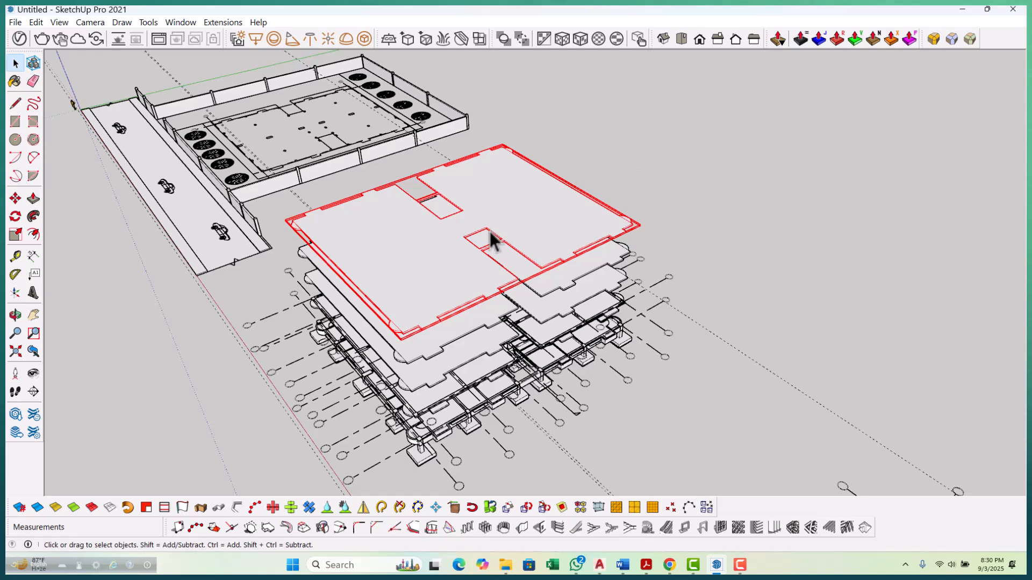
left_click(480, 244)
right_click(422, 251)
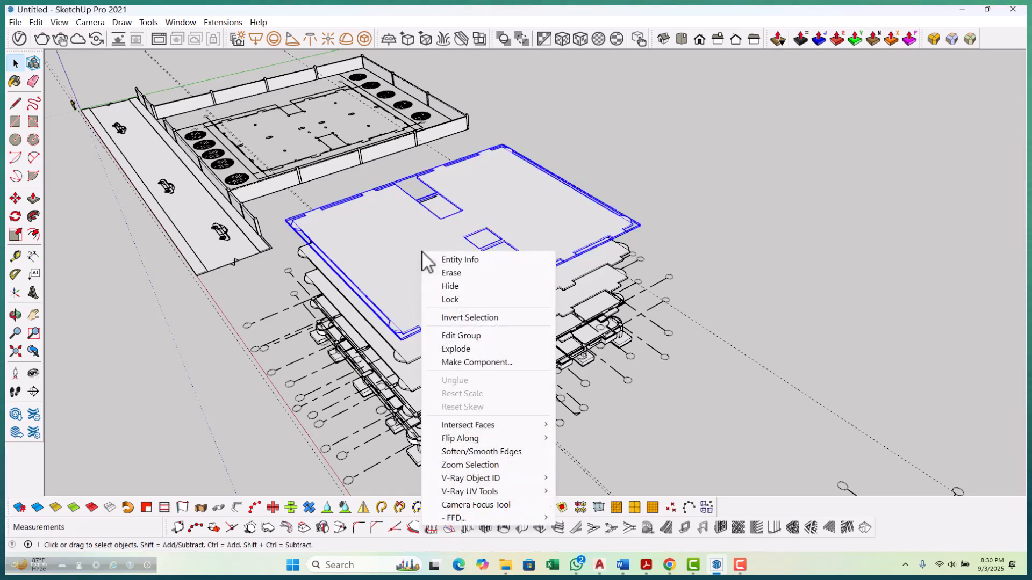
left_click(465, 289)
Open the next lower main slab group and trace rectangles of 2450 × 2400 mm and 4200 × 2450 mm over its two small slabs.
scroll(469, 294, "up", 4)
scroll(402, 292, "up", 4)
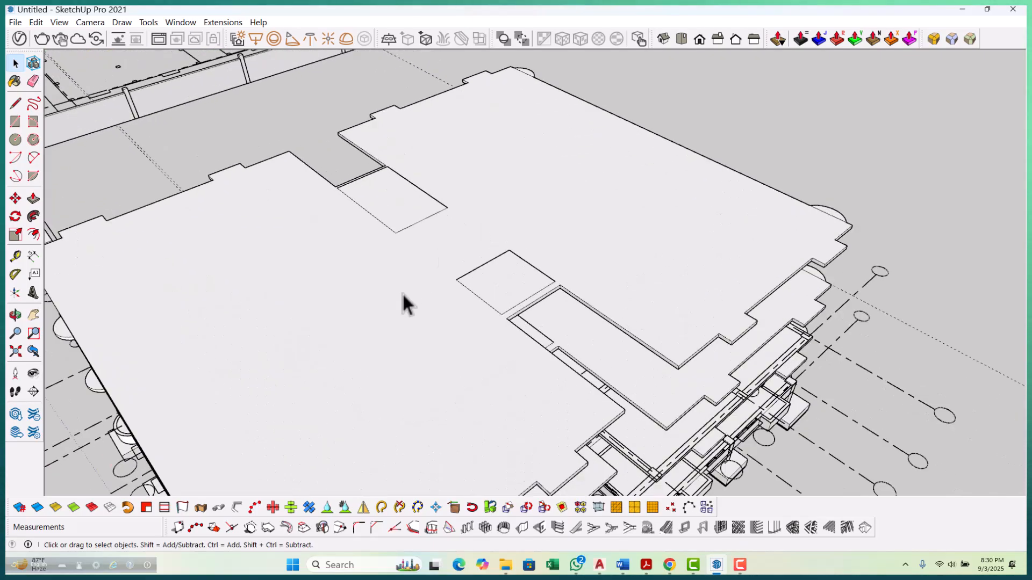
left_click(402, 292)
scroll(514, 256, "up", 3)
key("r")
scroll(502, 249, "up", 2)
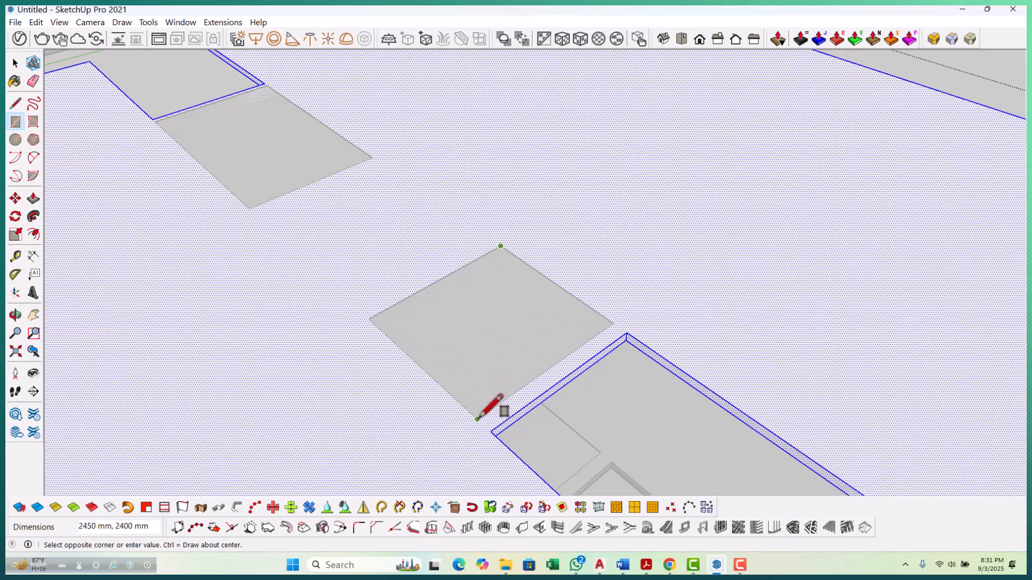
scroll(451, 290, "down", 5)
scroll(379, 187, "up", 6)
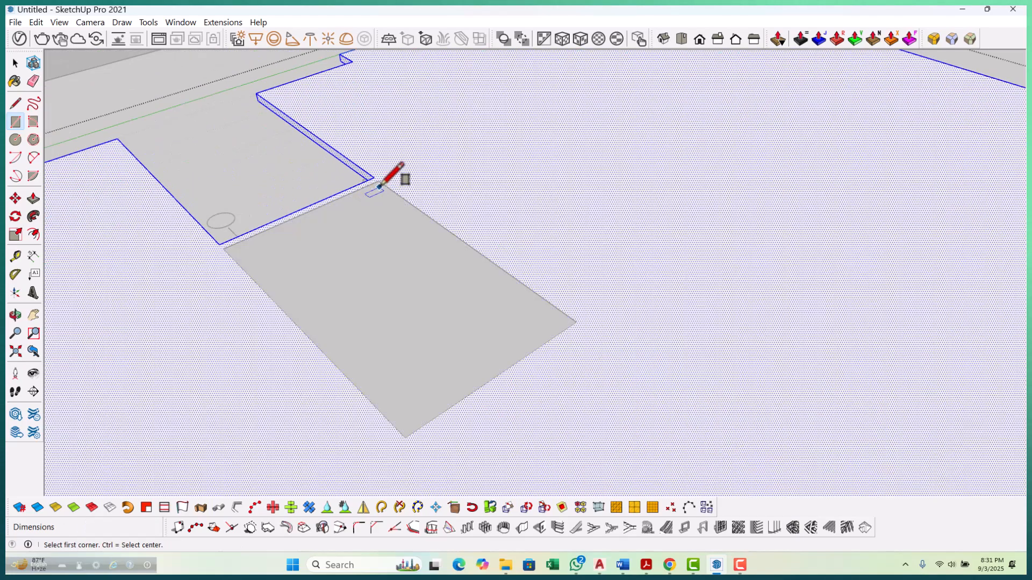
scroll(379, 182, "down", 2)
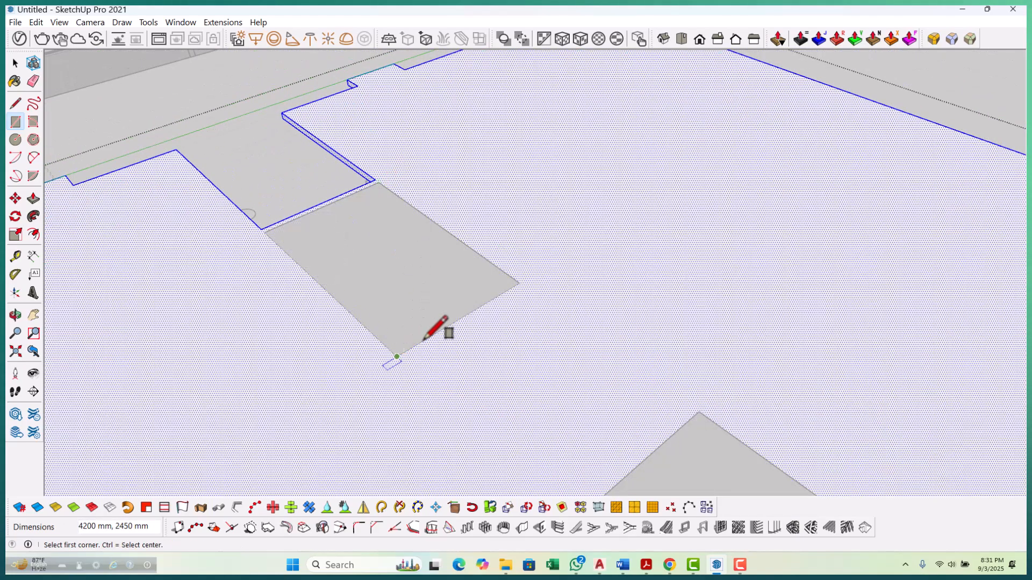
Push/Pull both rectangles 150 mm down to cut this slab's openings and finish editing the group.
key("p")
scroll(433, 293, "up", 1)
left_click(431, 291)
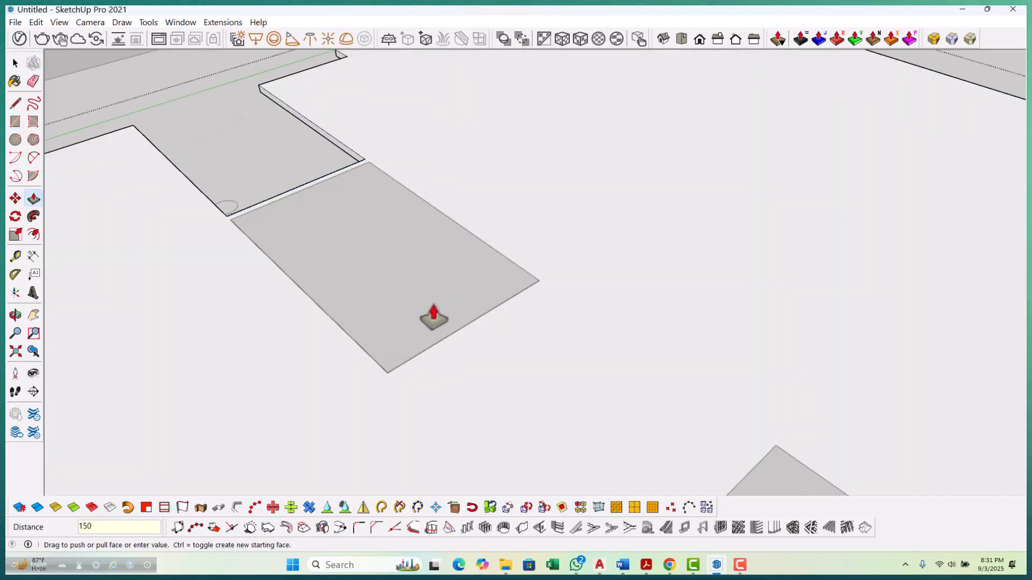
scroll(434, 317, "down", 5)
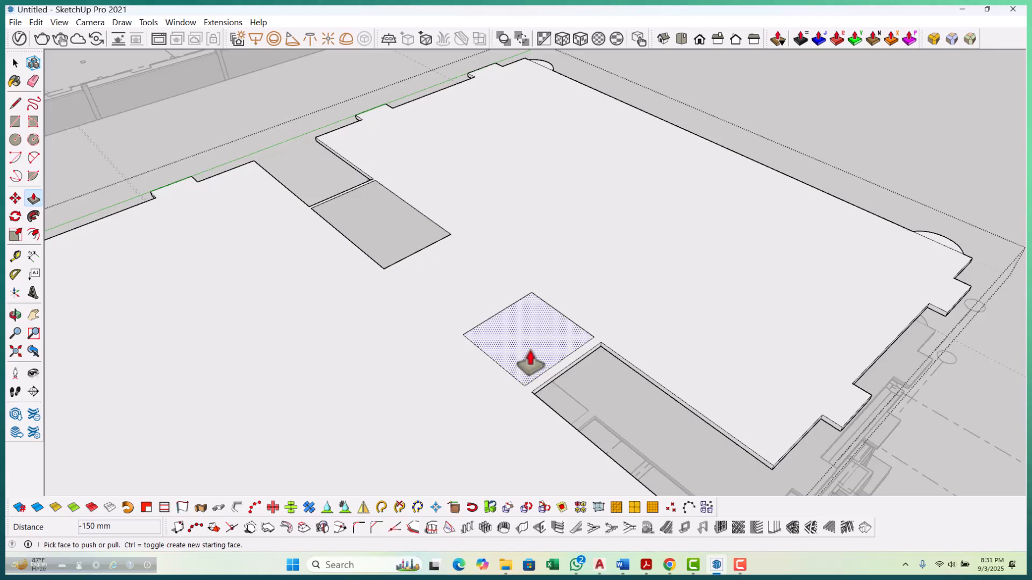
left_click(530, 365)
key("space")
scroll(531, 359, "up", 2)
left_click(523, 343)
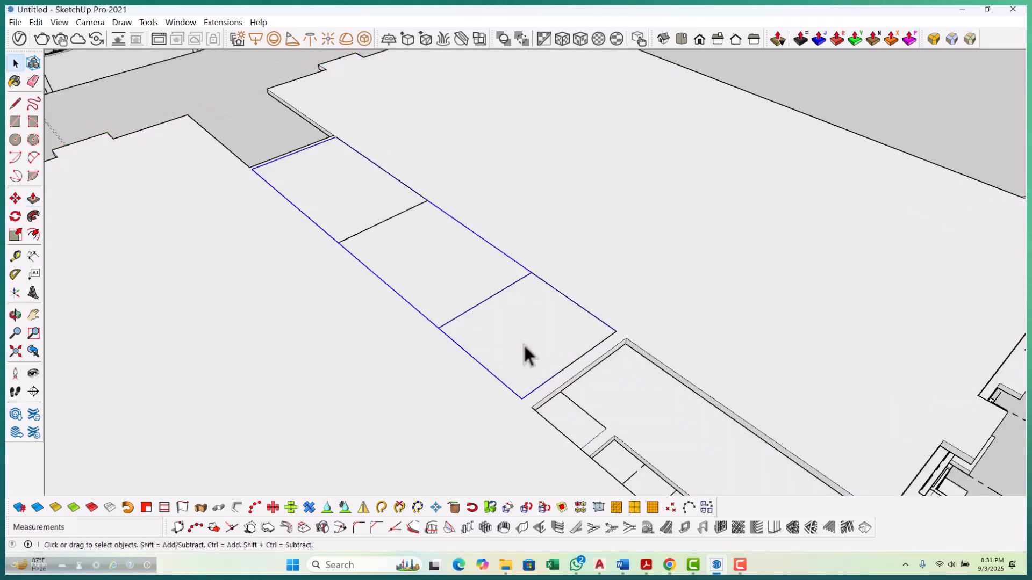
scroll(523, 344, "down", 6)
left_click(495, 349)
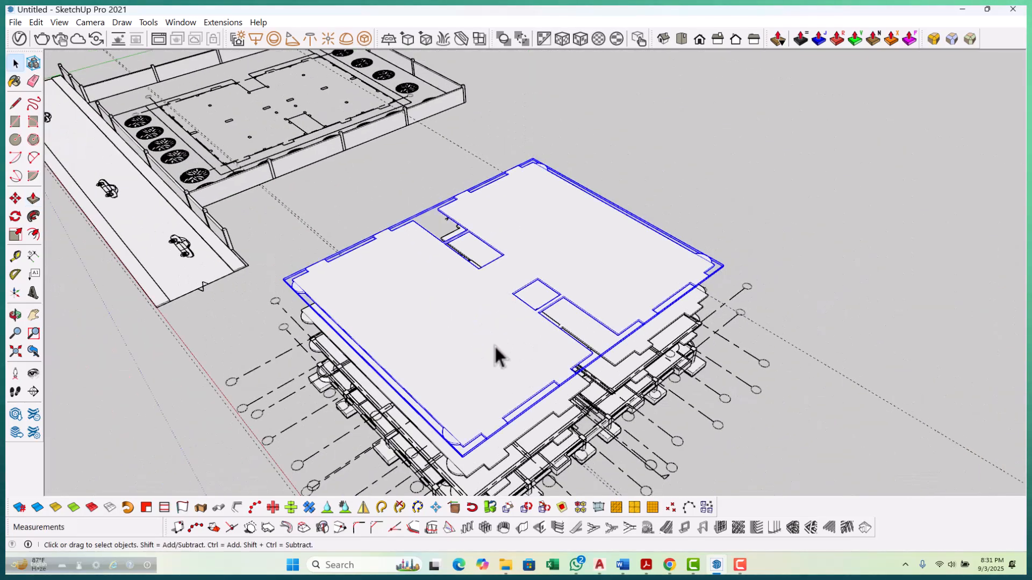
right_click(495, 348)
left_click(528, 119)
middle_click_drag(558, 350, 501, 338)
key("ctrl+z")
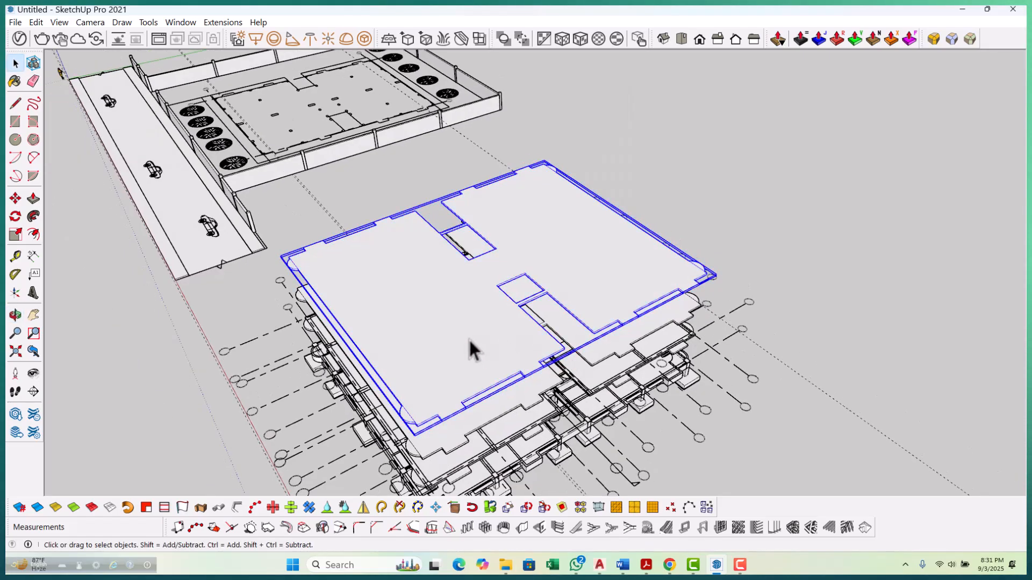
Hide the selected floor slab on top of the building so the slab below is exposed.
right_click(467, 336)
left_click(505, 97)
middle_click_drag(537, 323, 548, 352)
scroll(446, 366, "up", 3)
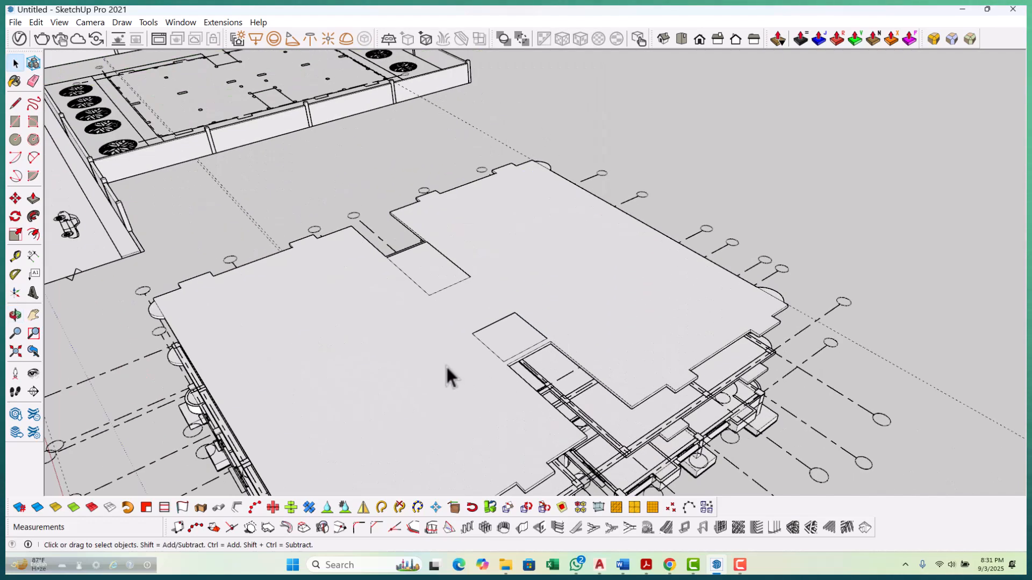
Open the exposed slab for editing and trace rectangles over its two marked shaft openings, the rear one 4200 by 2450 mm.
double_click(446, 364)
scroll(495, 312, "up", 5)
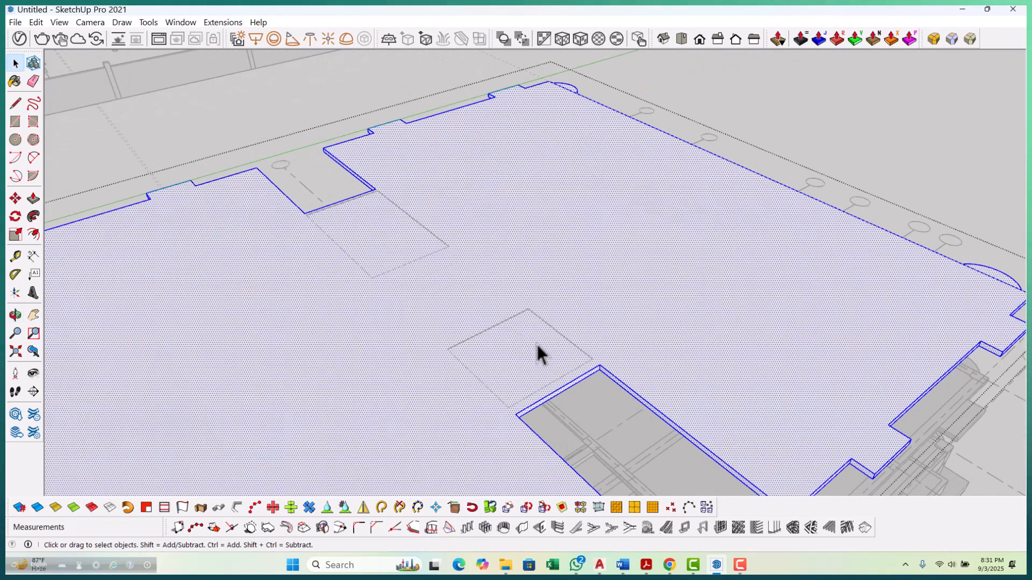
key("r")
scroll(537, 338, "up", 4)
left_click(523, 287)
scroll(522, 286, "down", 3)
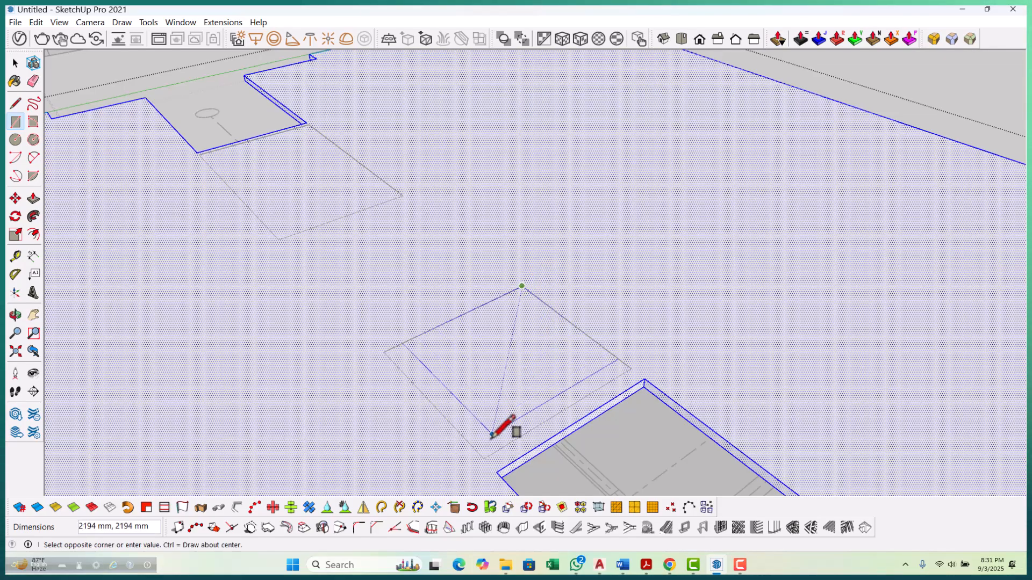
left_click(488, 444)
scroll(615, 453, "down", 3)
scroll(414, 265, "up", 3)
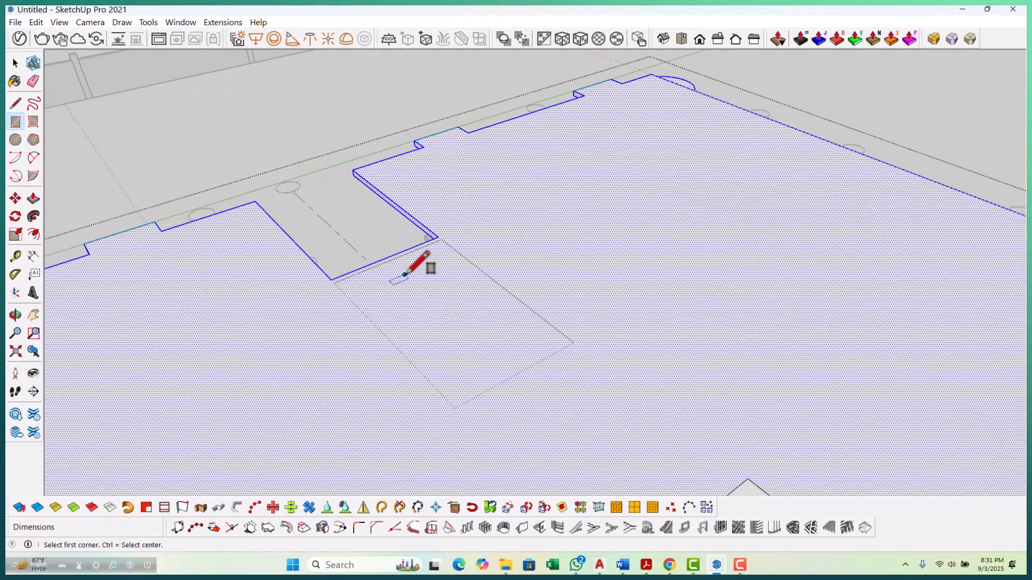
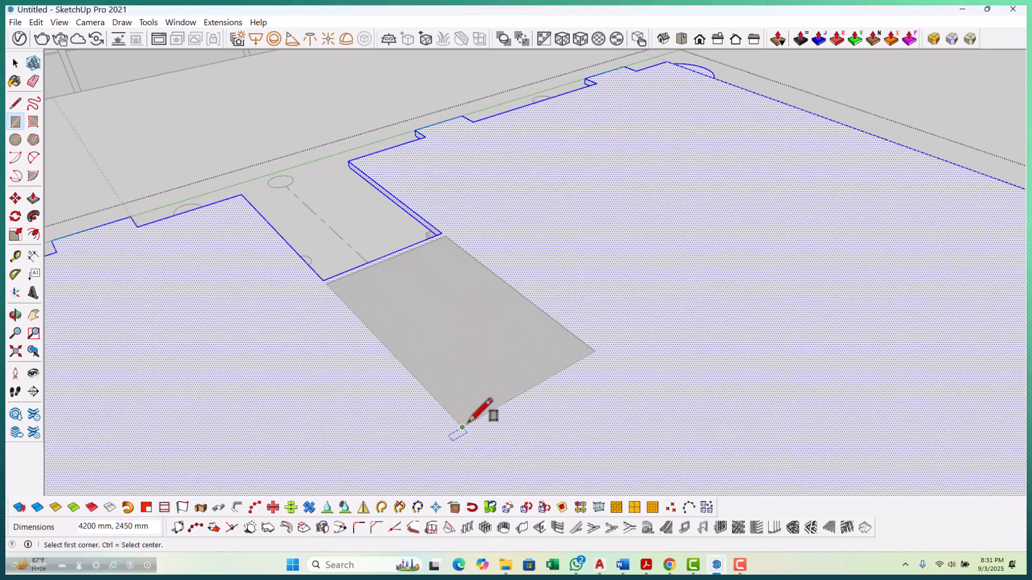
Push both traced rectangles 150 mm through the slab to cut the openings, and finish editing the slab.
type("p")
type("1")
type("50")
key("Return")
scroll(352, 242, "down", 5)
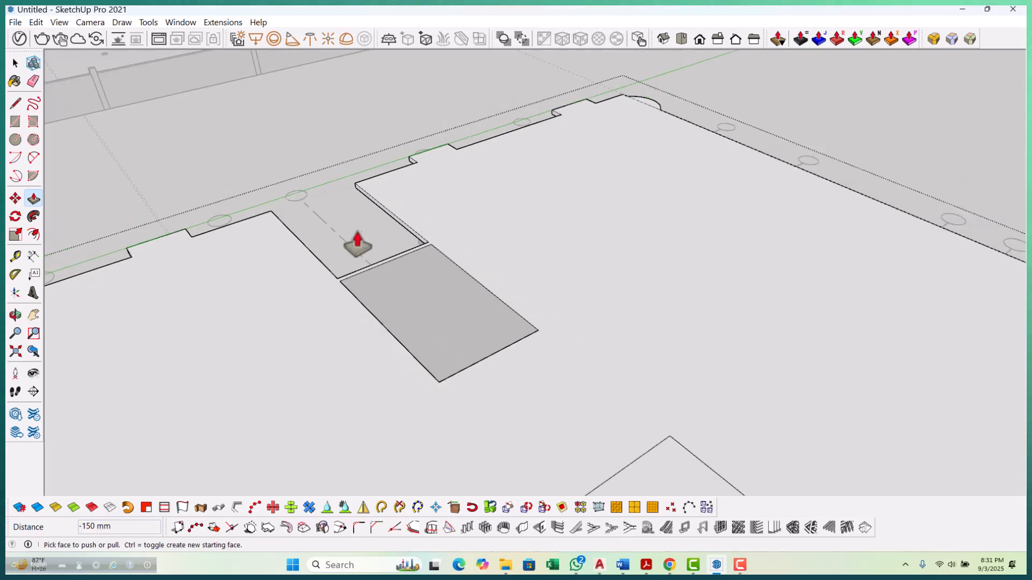
scroll(510, 398, "up", 2)
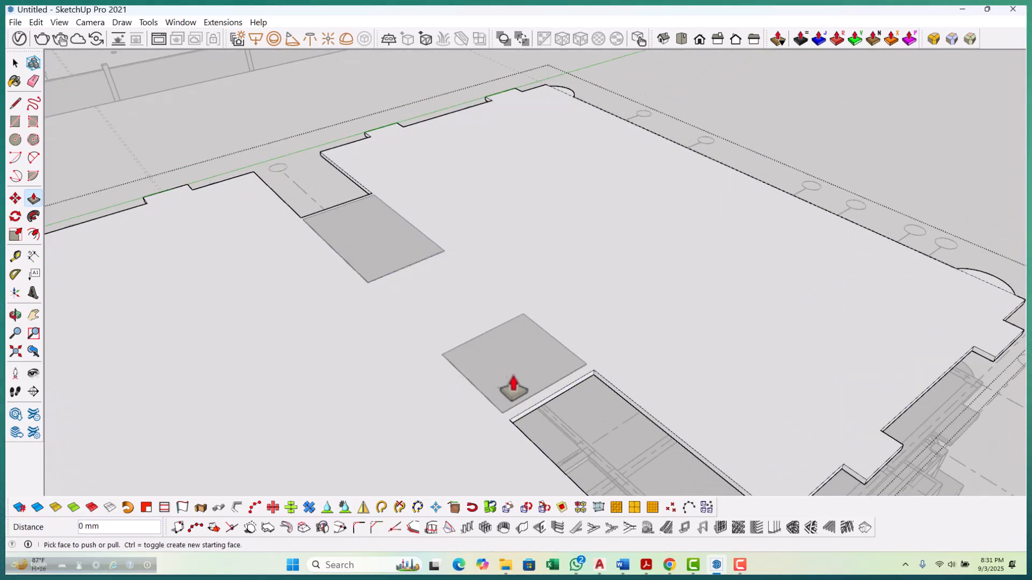
key("space")
Hide the slab with the newly cut openings and the gridline plan drawing beneath it.
scroll(498, 365, "down", 4)
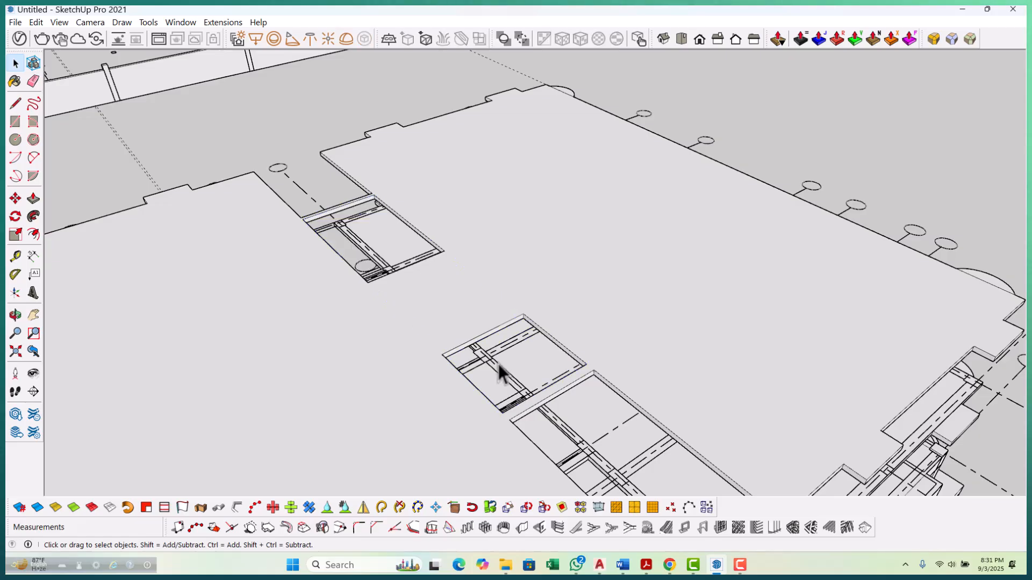
middle_click_drag(497, 393, 505, 324)
scroll(504, 324, "up", 3)
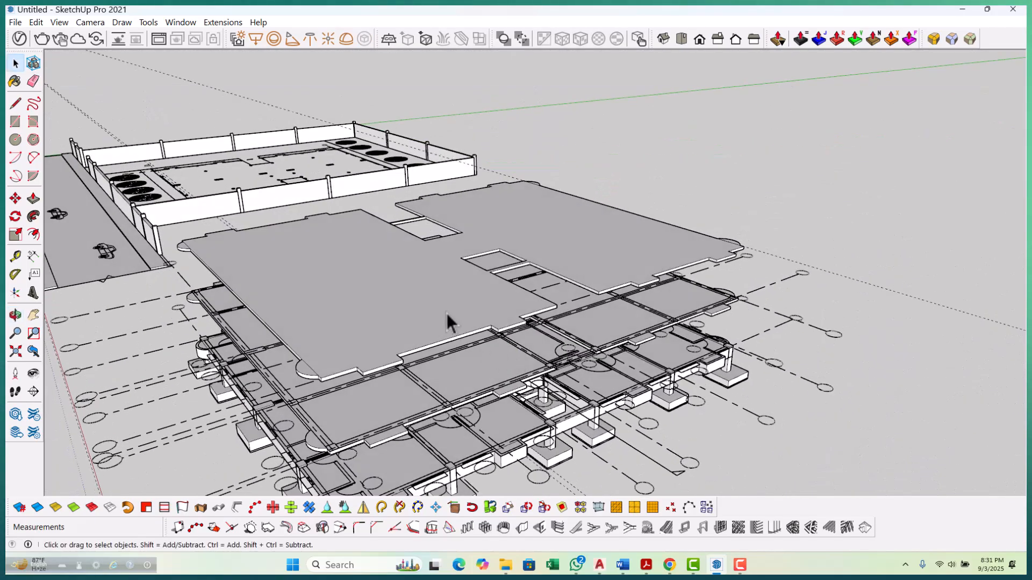
left_click(446, 313)
right_click(446, 313)
left_click(475, 71)
middle_click_drag(525, 292, 379, 346)
scroll(495, 382, "up", 4)
key("ctrl+z")
key("ctrl+y")
scroll(380, 346, "down", 2)
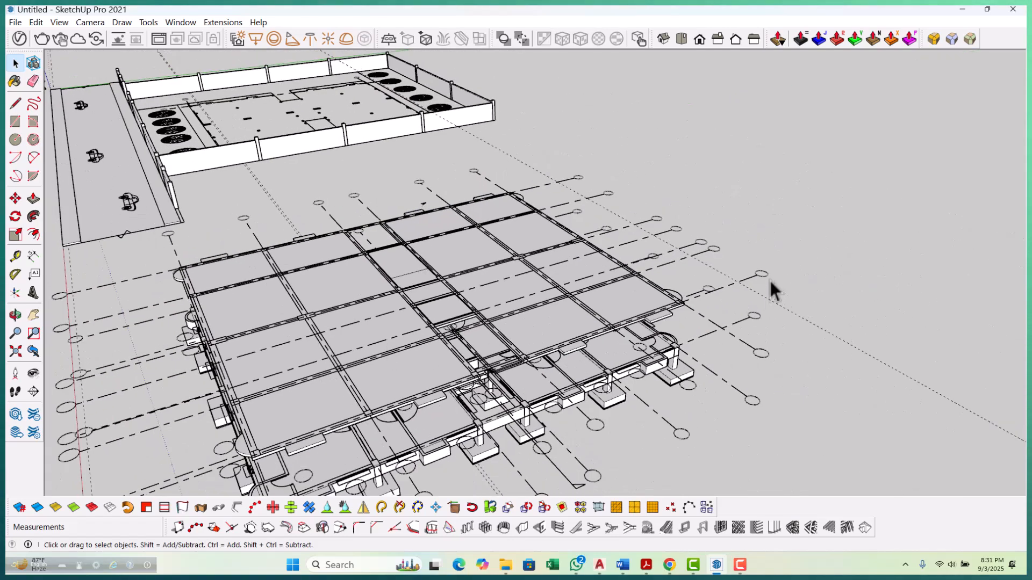
right_click(763, 275)
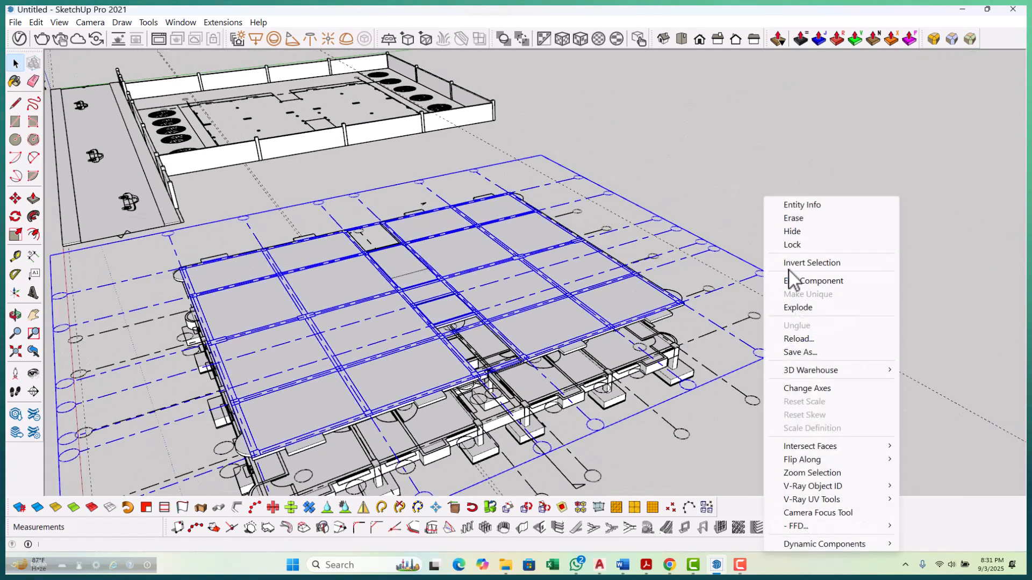
left_click(793, 232)
Open the next slab down for editing and trace rectangles over its two shaft openings, the rear one 4200 by 2450 mm.
scroll(411, 289, "up", 4)
double_click(385, 332)
left_click(397, 340)
scroll(453, 344, "up", 2)
mouse_move(454, 344)
middle_mouse_down()
mouse_move(437, 329)
mouse_move(448, 338)
middle_mouse_up()
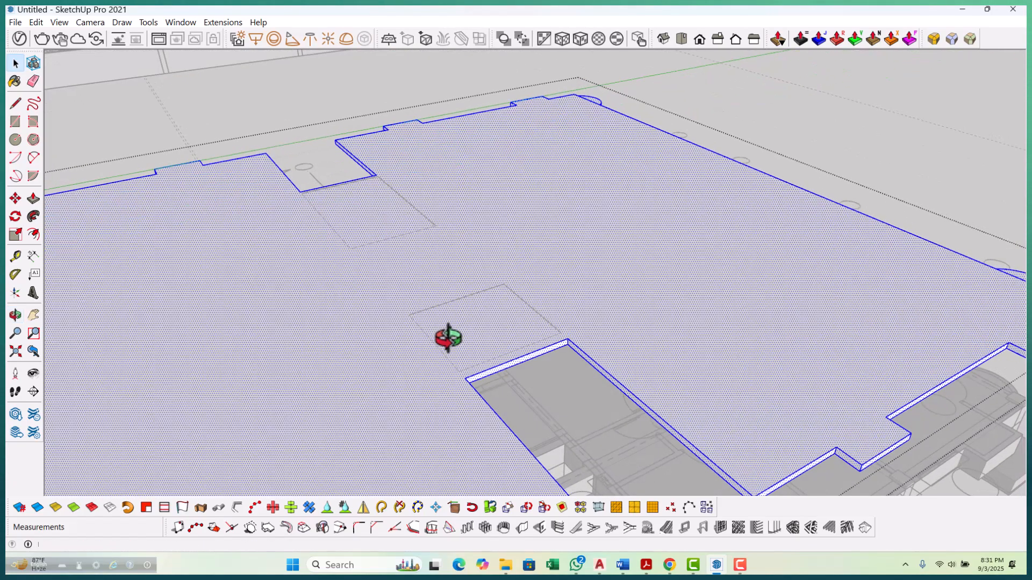
scroll(483, 308, "up", 2)
scroll(510, 276, "up", 1)
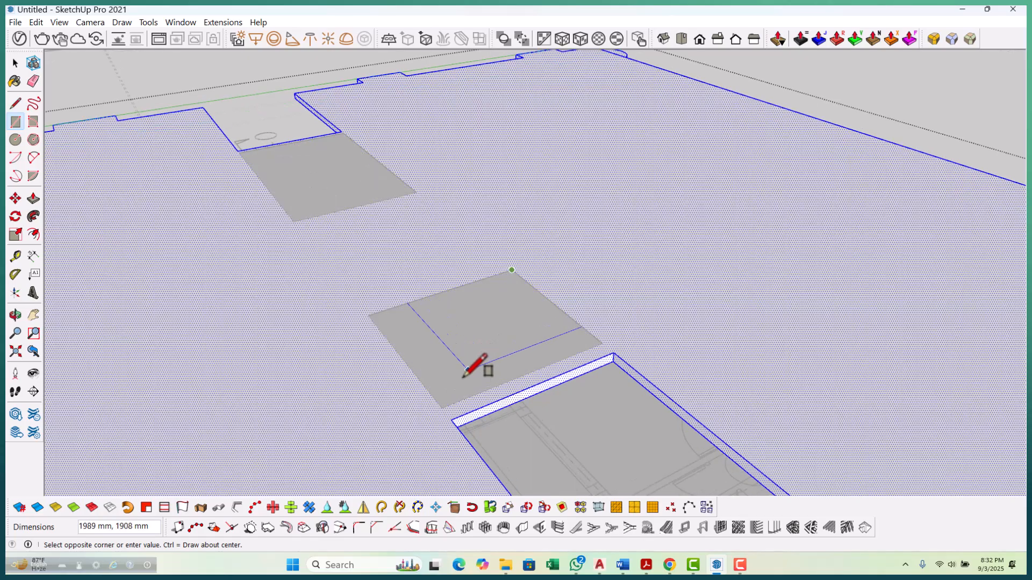
scroll(491, 352, "down", 3)
scroll(409, 231, "up", 4)
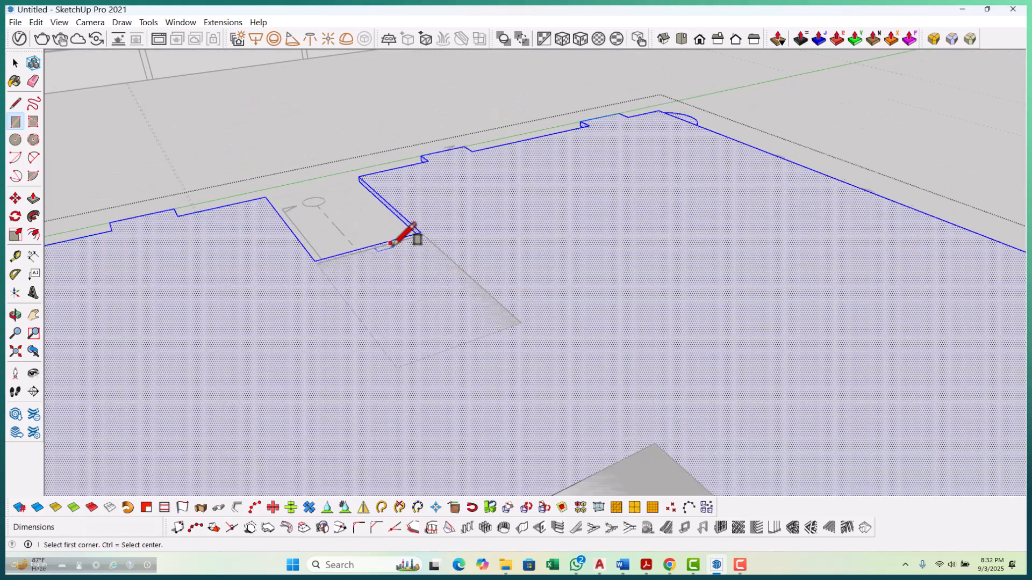
scroll(446, 247, "down", 1)
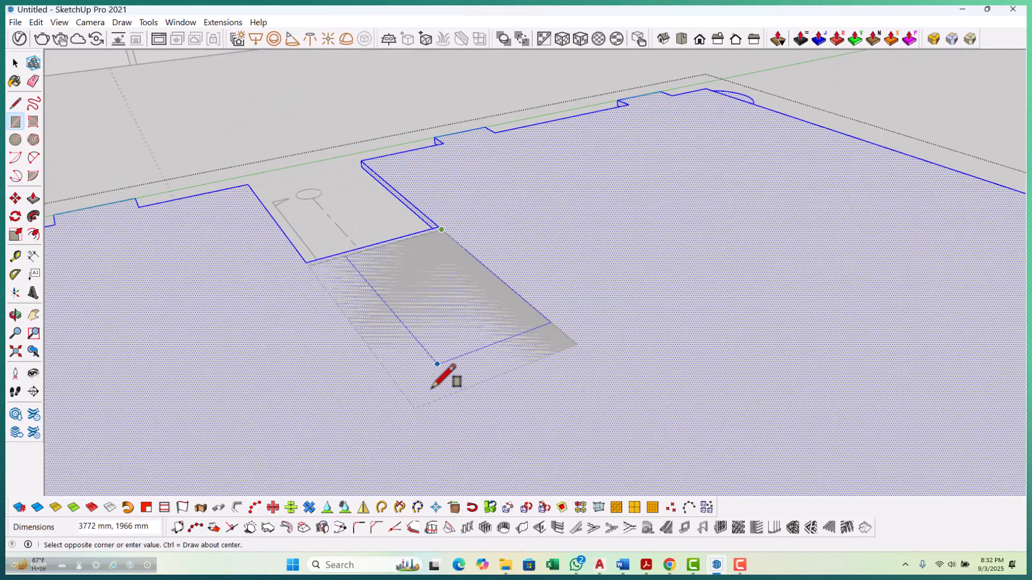
type("4200,2450")
key("Return")
Push the two rectangles 150 mm through this lower slab to cut both shaft openings.
key("p")
scroll(437, 344, "up", 1)
left_click_drag(437, 338, 440, 357)
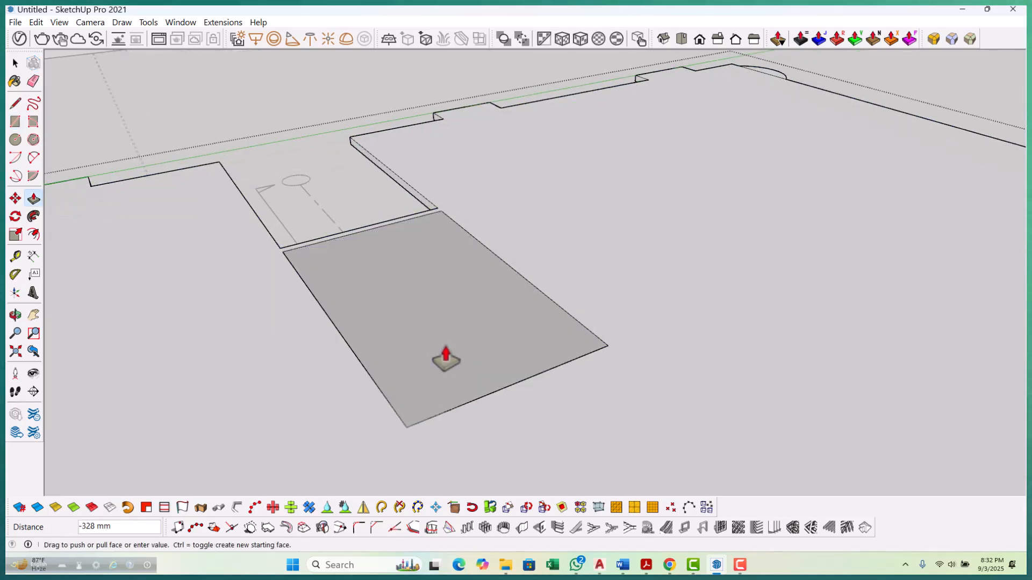
key("Return")
scroll(359, 244, "down", 5)
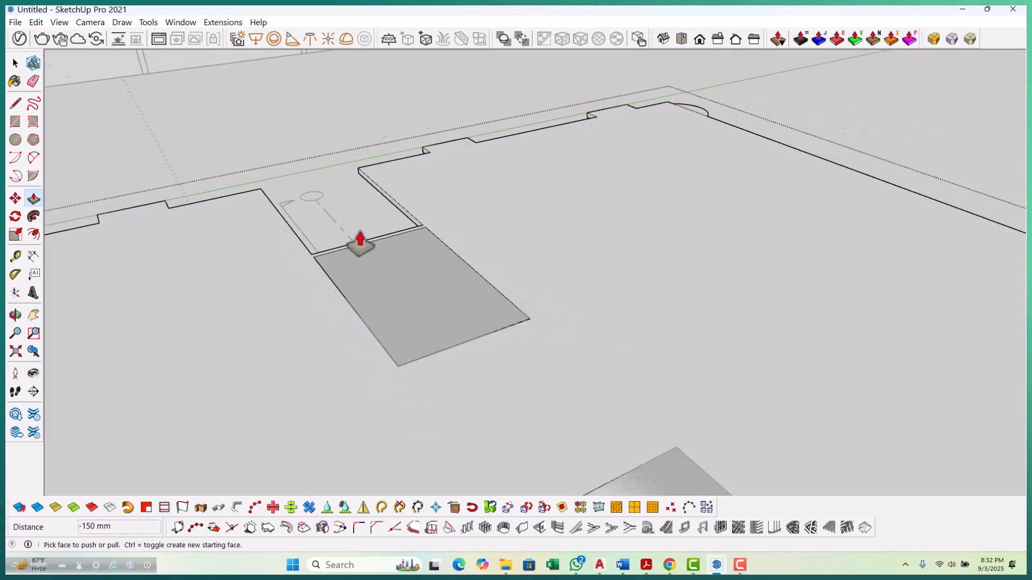
scroll(470, 360, "up", 2)
key("space")
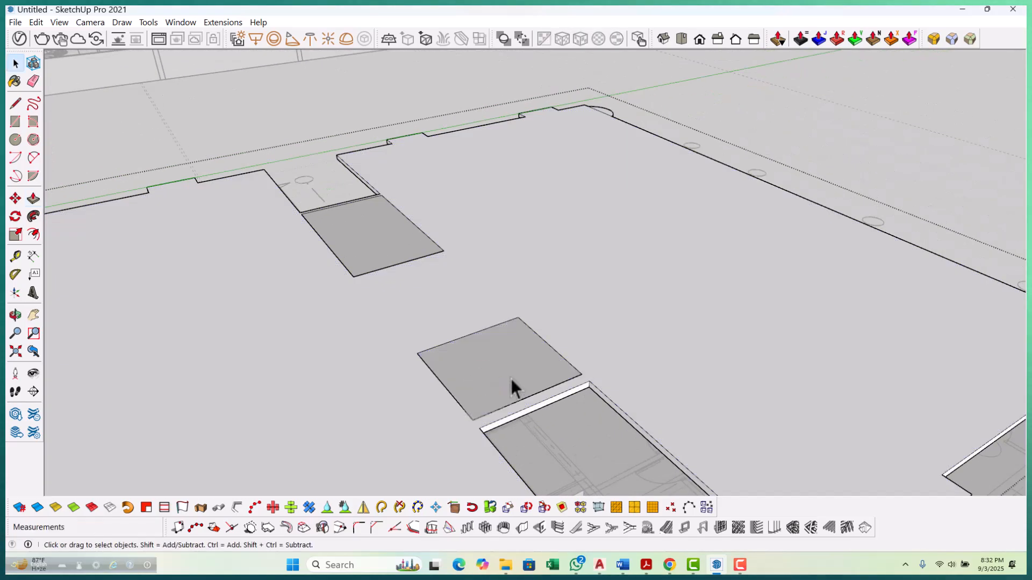
Erase the leftover loose outline covering the shaft openings in the slab.
key("ctrl+z")
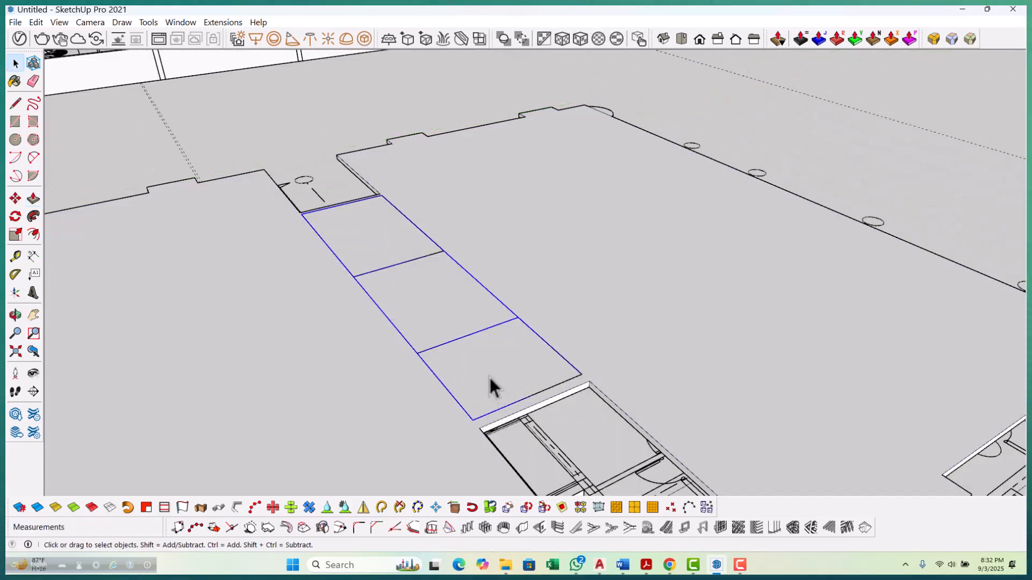
scroll(489, 375, "down", 5)
middle_click_drag(450, 317, 399, 357)
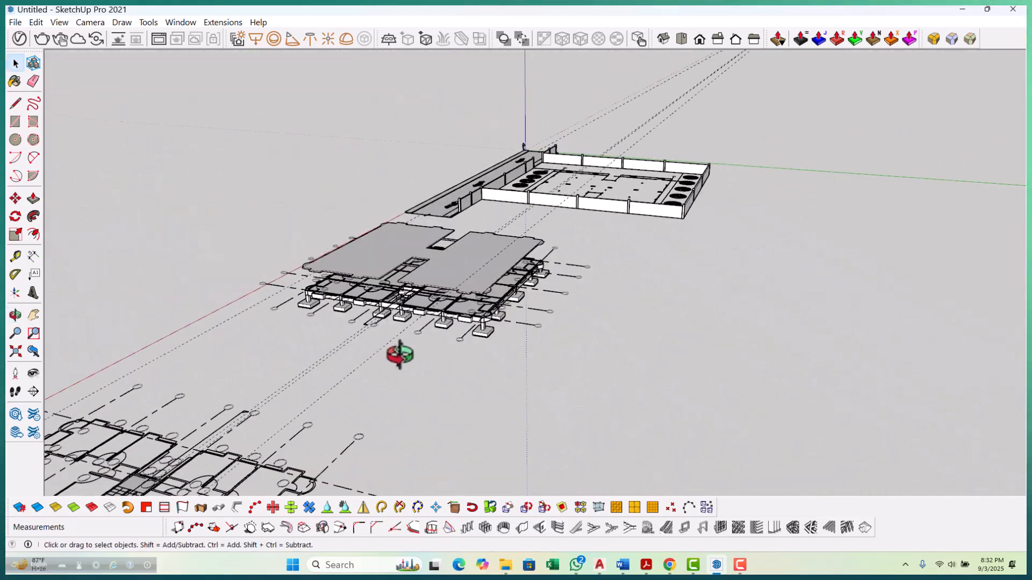
Unhide all hidden geometry to bring back the full multi-storey building frame.
left_click(36, 22)
mouse_move(86, 211)
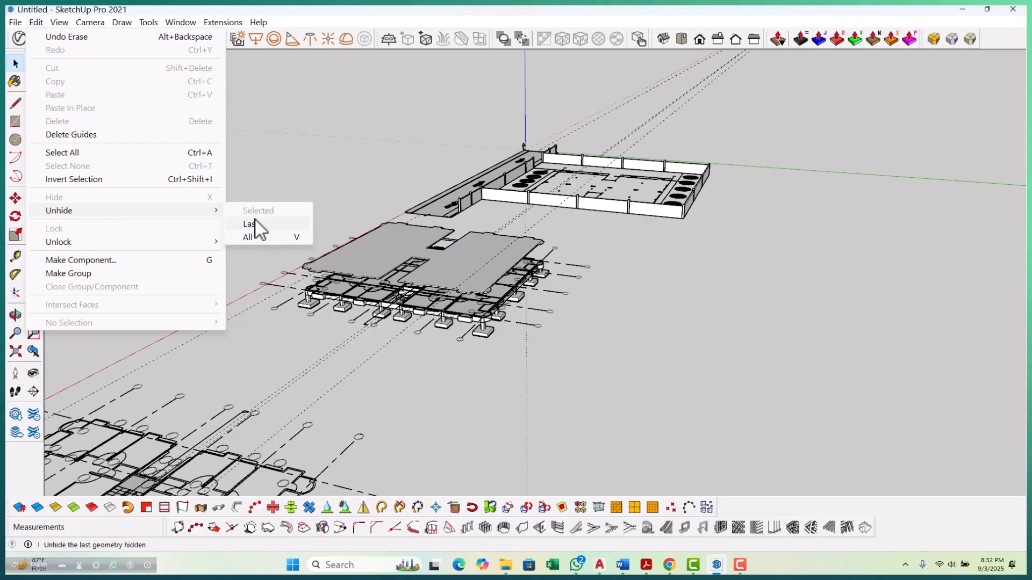
left_click(264, 237)
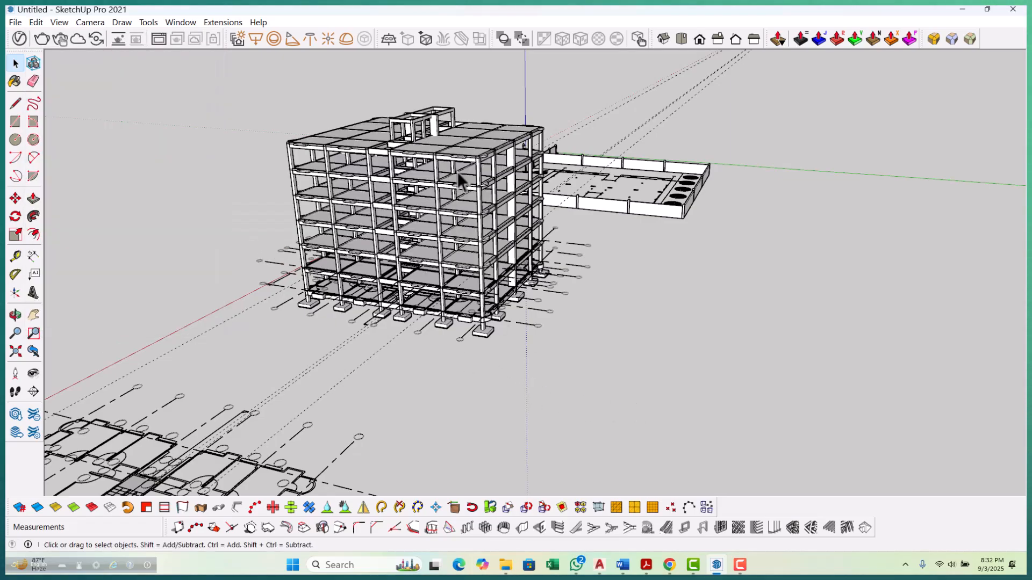
Examine the rooftop shaft frame and the ground-floor plan lines along the building's perimeter beams.
middle_click_drag(461, 203, 580, 250)
scroll(411, 170, "up", 5)
middle_click_drag(415, 178, 411, 231)
scroll(508, 124, "up", 5)
scroll(426, 213, "down", 3)
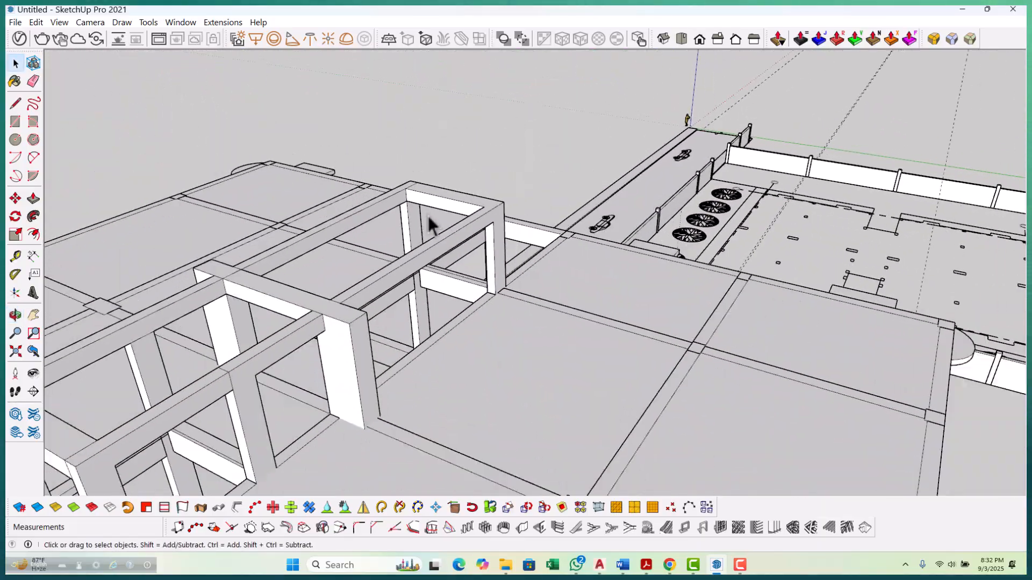
scroll(404, 206, "down", 5)
scroll(382, 376, "up", 3)
scroll(382, 376, "down", 3)
middle_click_drag(379, 375, 246, 362)
scroll(438, 355, "up", 10)
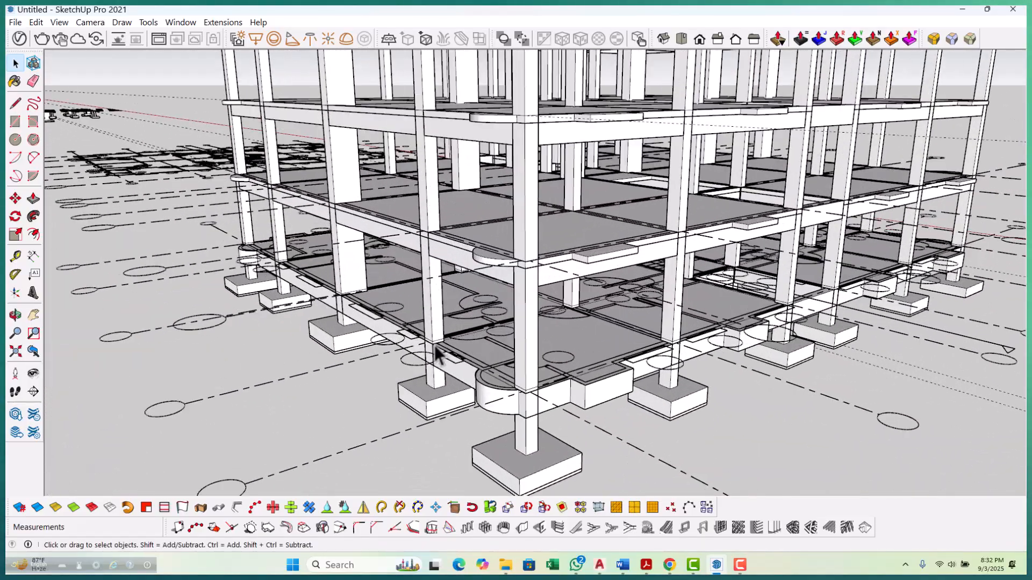
scroll(438, 355, "down", 4)
middle_click_drag(430, 345, 398, 330)
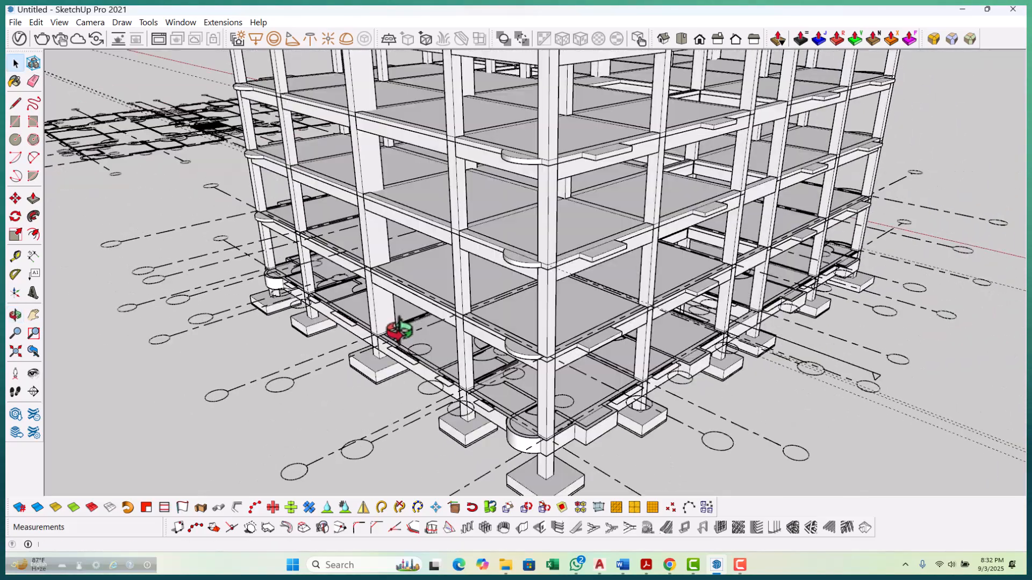
scroll(388, 327, "up", 8)
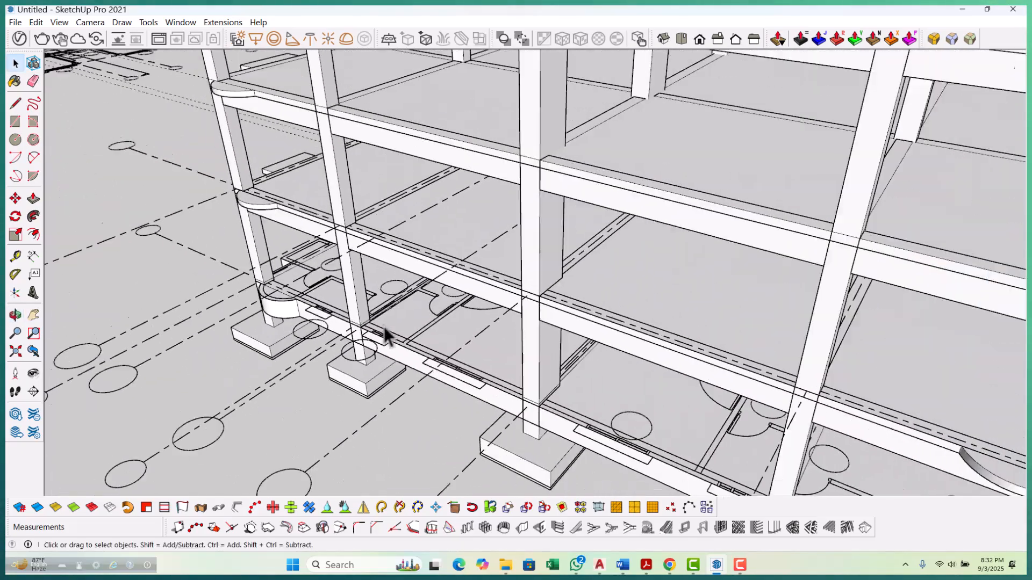
middle_click_drag(385, 336, 392, 300)
scroll(422, 340, "up", 10)
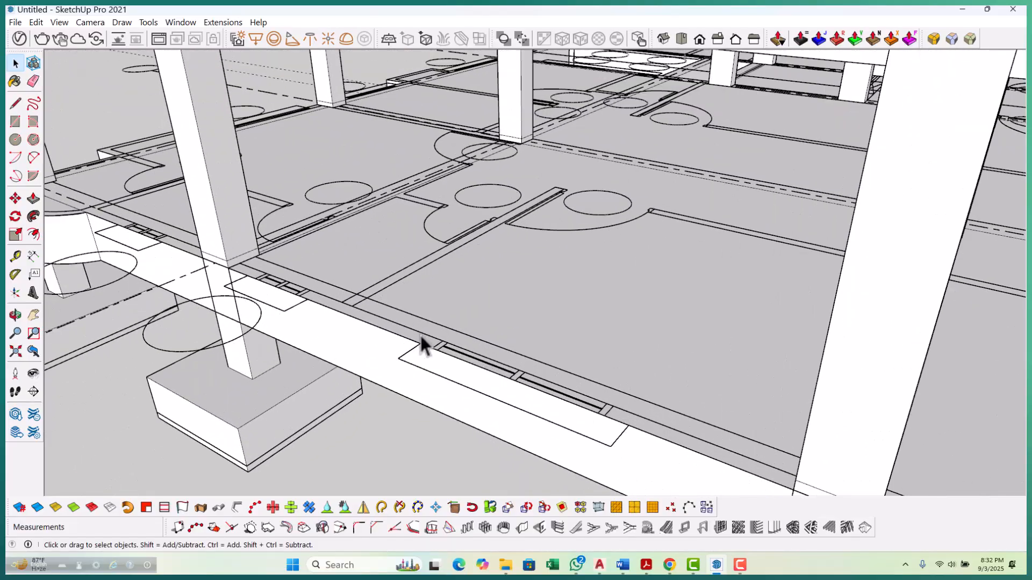
Measure the clear height from the ground-floor perimeter beam up to the underside of the beam above.
key("t")
scroll(419, 322, "up", 2)
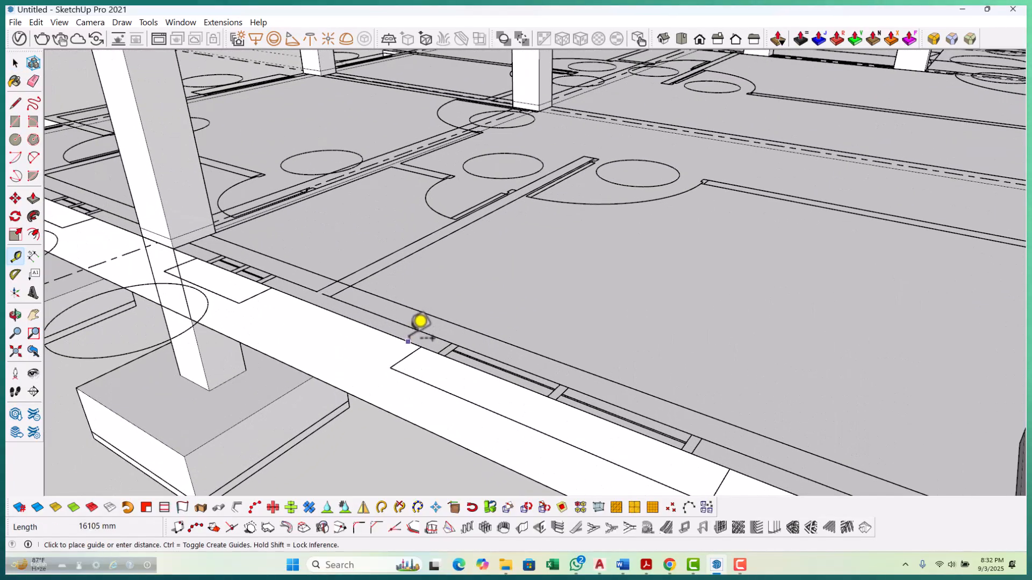
scroll(420, 320, "down", 8)
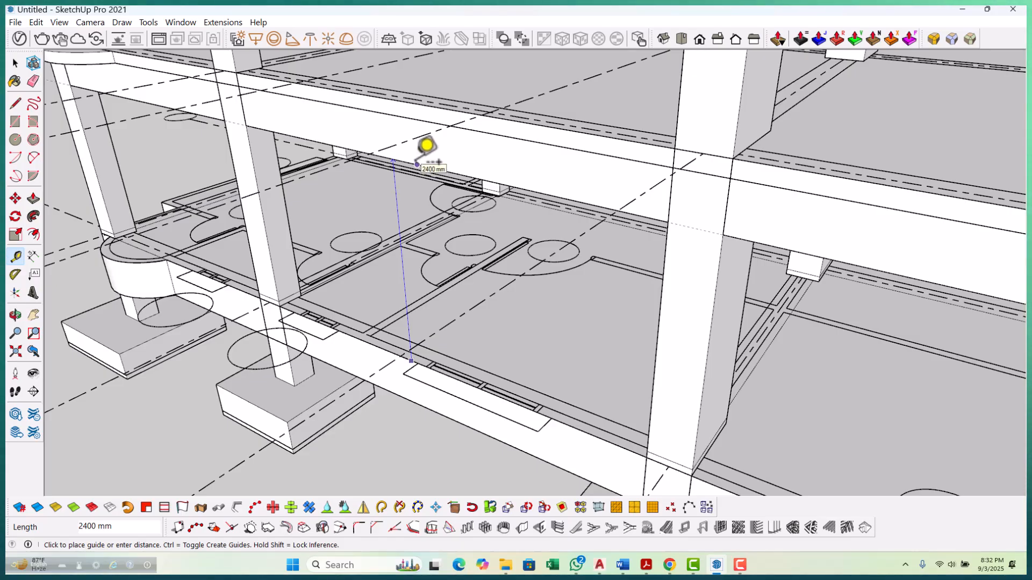
key("space")
scroll(311, 257, "down", 10)
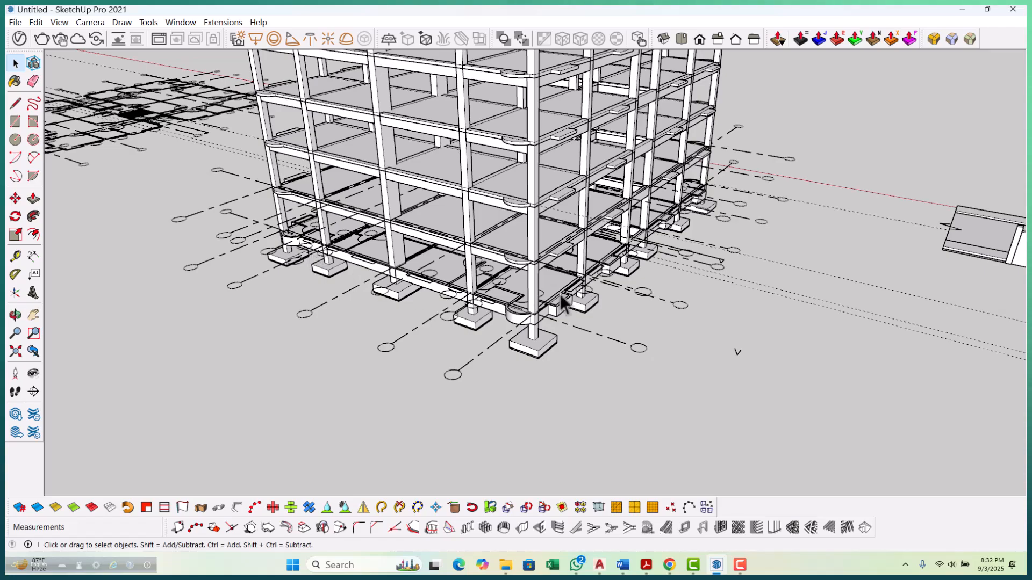
Copy the ground-floor plan drawing 60000 mm along the green axis, clear of the building frame.
scroll(537, 298, "down", 8)
scroll(496, 325, "down", 2)
scroll(396, 294, "up", 5)
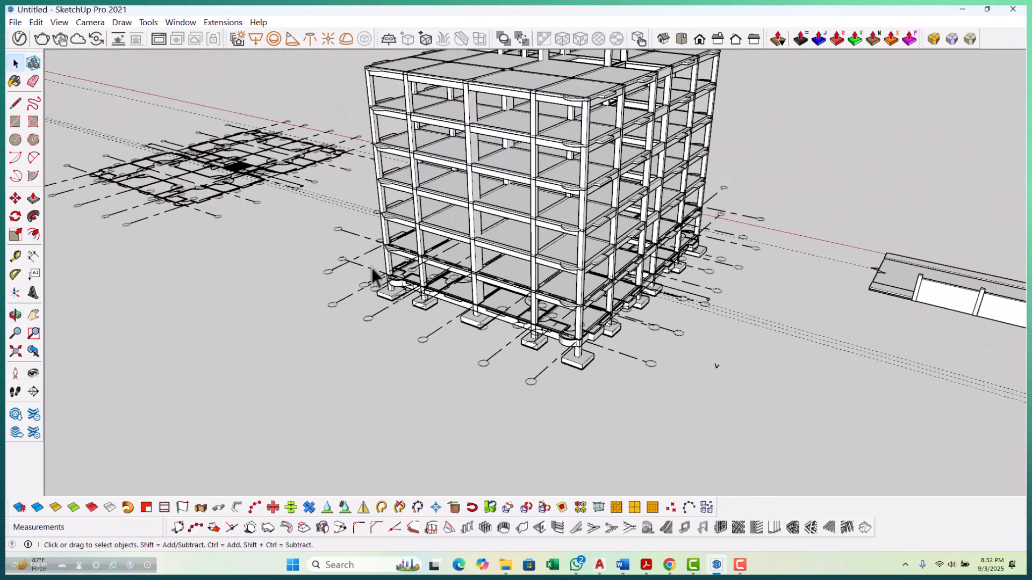
left_click(357, 265)
scroll(346, 305, "down", 2)
middle_click_drag(345, 304, 316, 297)
scroll(178, 341, "down", 3)
scroll(178, 339, "down", 2)
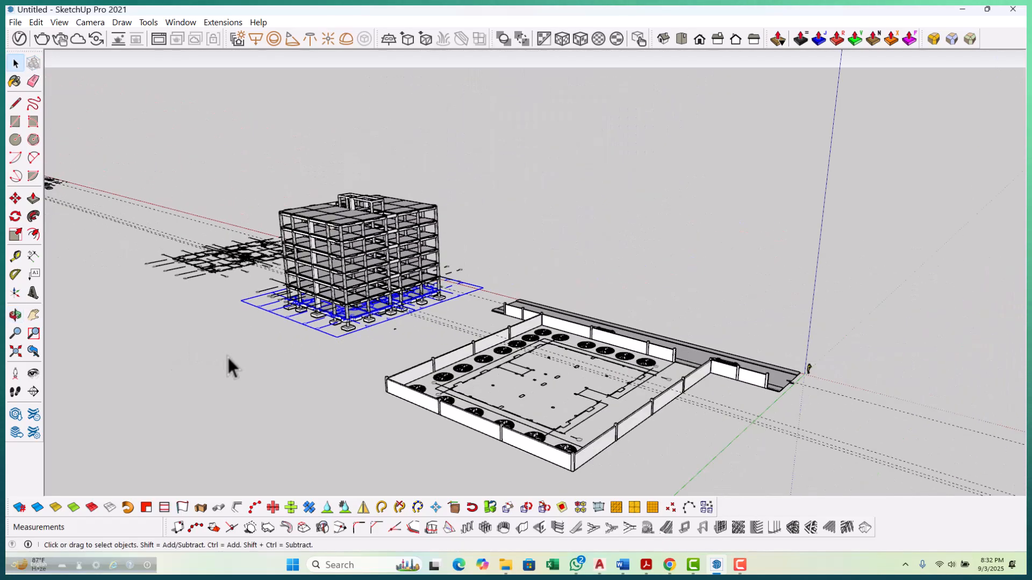
key("m")
middle_click_drag(425, 303, 486, 277)
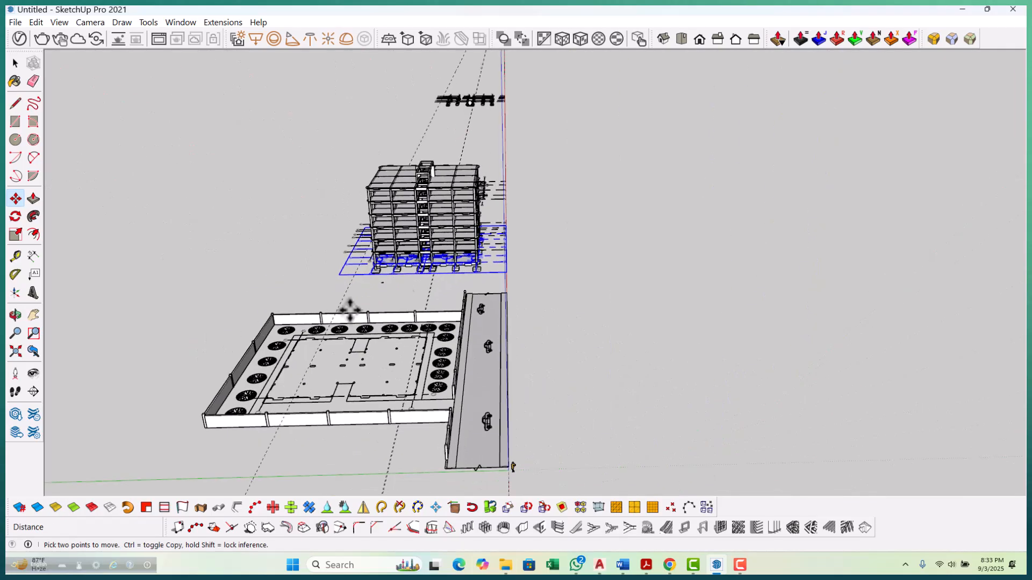
scroll(495, 272, "up", 3)
scroll(495, 273, "up", 10)
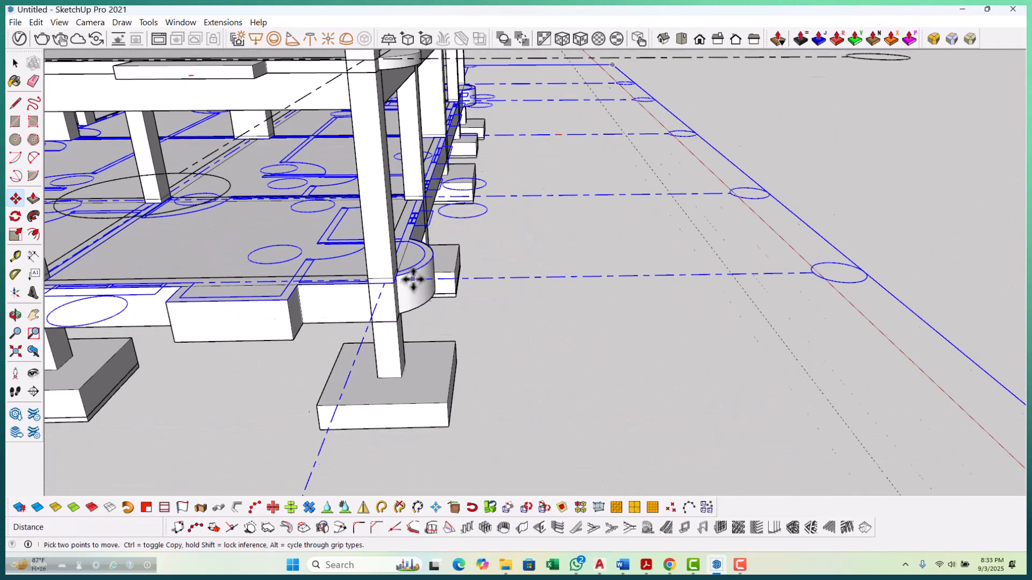
middle_click_drag(394, 288, 172, 324)
left_click(146, 308)
scroll(223, 313, "down", 10)
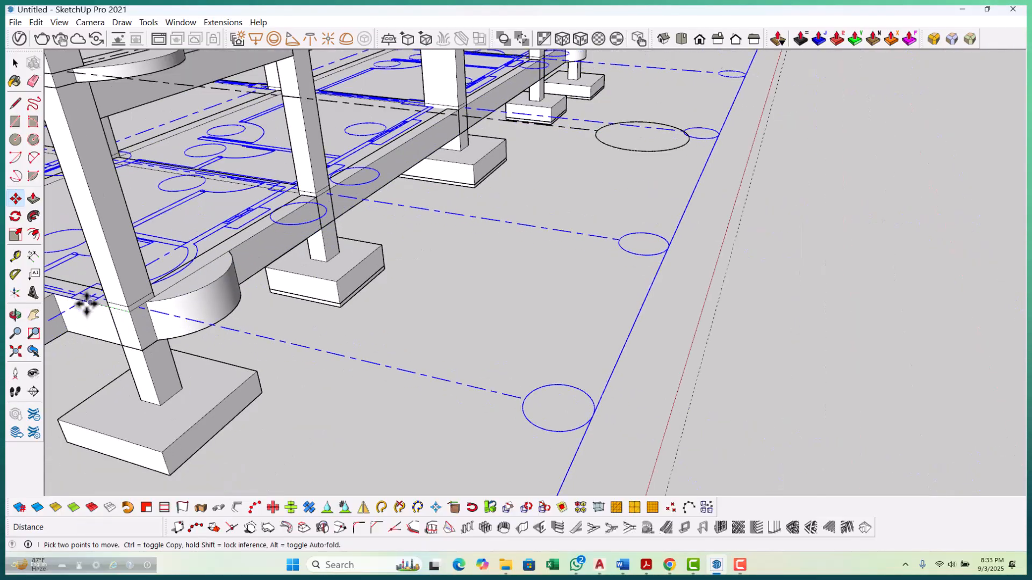
key("ctrl")
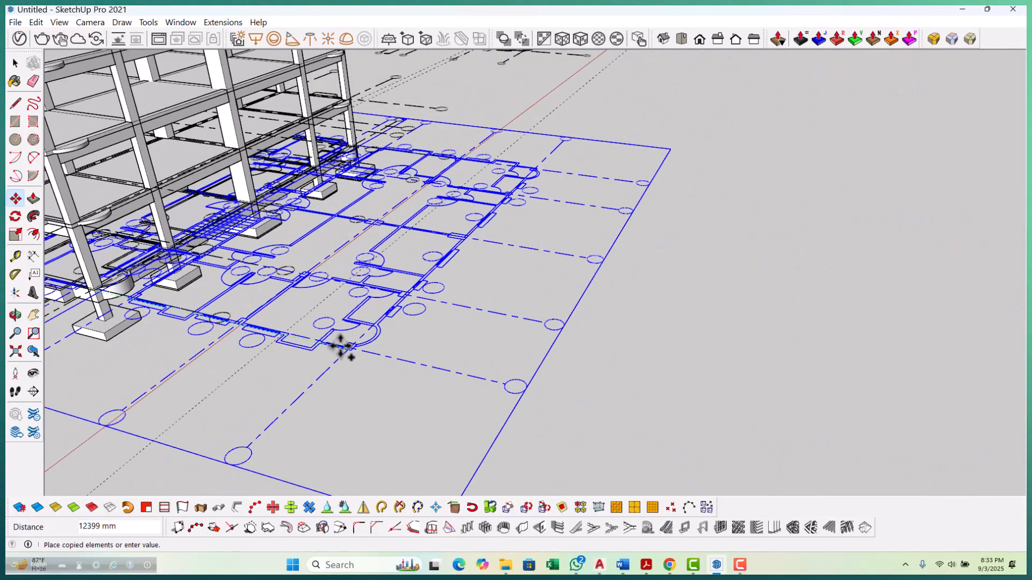
scroll(184, 315, "down", 5)
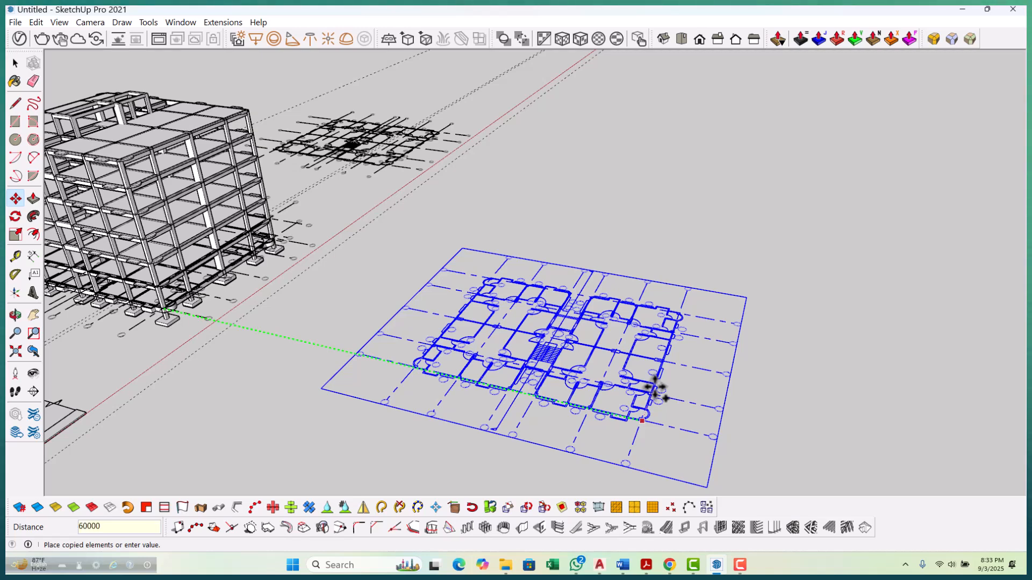
key("Return")
key("space")
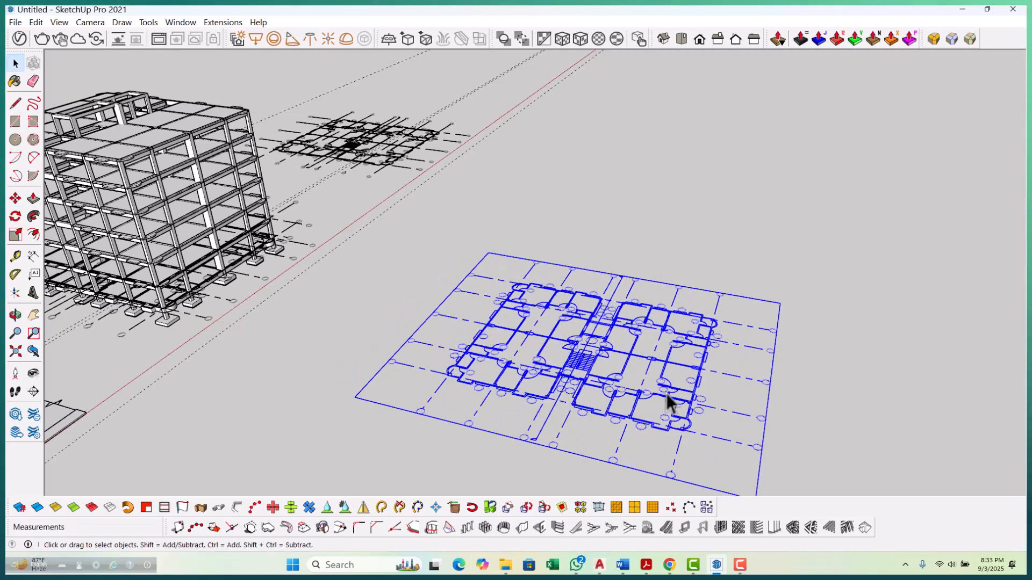
left_click(729, 238)
Examine the copied floor plan's wall, door and window lines around its outer corner rooms.
middle_click_drag(729, 238, 450, 344)
scroll(301, 384, "up", 10)
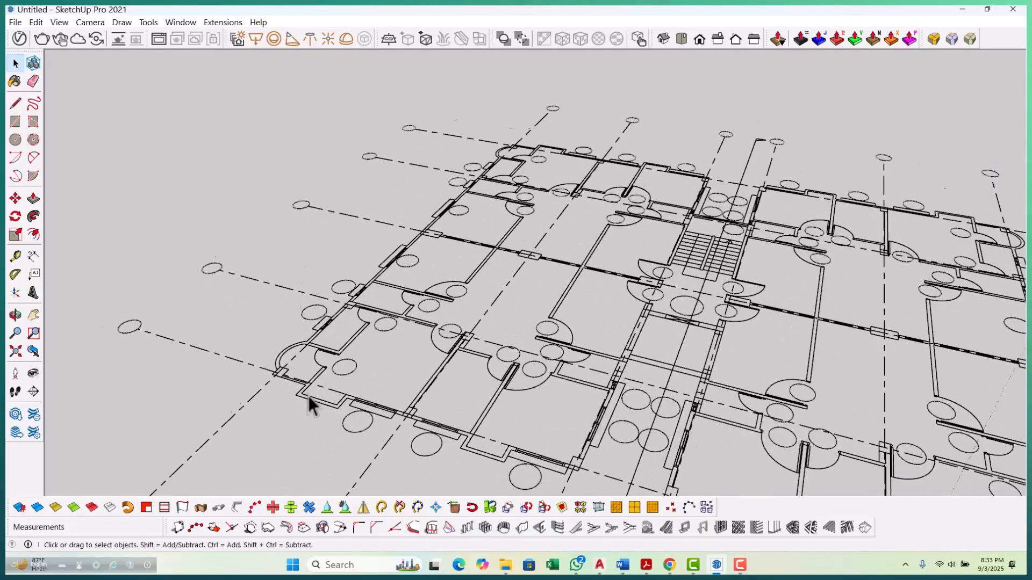
scroll(282, 348, "down", 5)
middle_click_drag(483, 359, 723, 363)
scroll(459, 383, "down", 1)
middle_click_drag(460, 383, 594, 365)
scroll(594, 365, "up", 1)
middle_click_drag(512, 382, 576, 397)
scroll(599, 357, "up", 10)
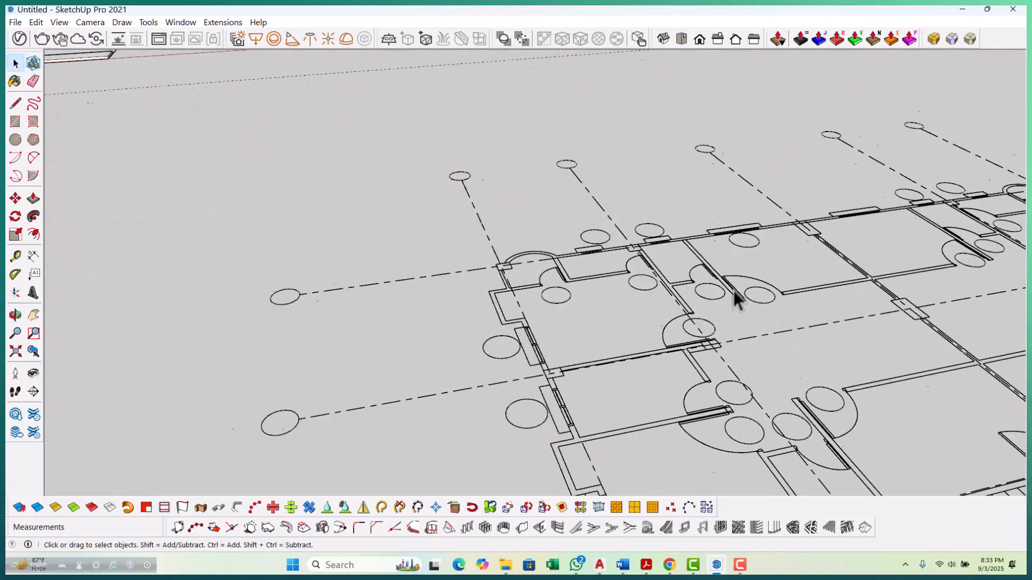
scroll(343, 253, "down", 8)
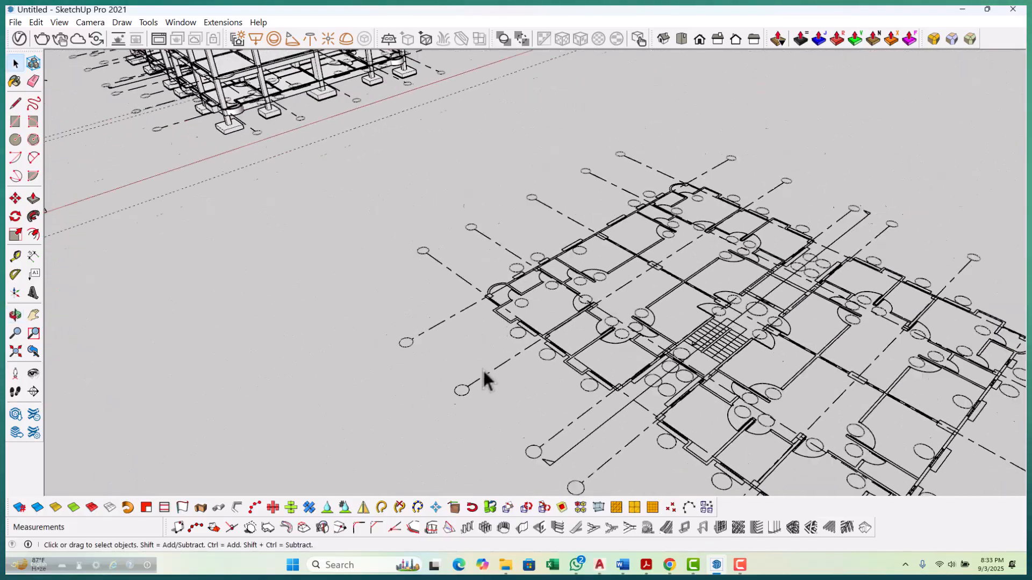
scroll(503, 358, "up", 5)
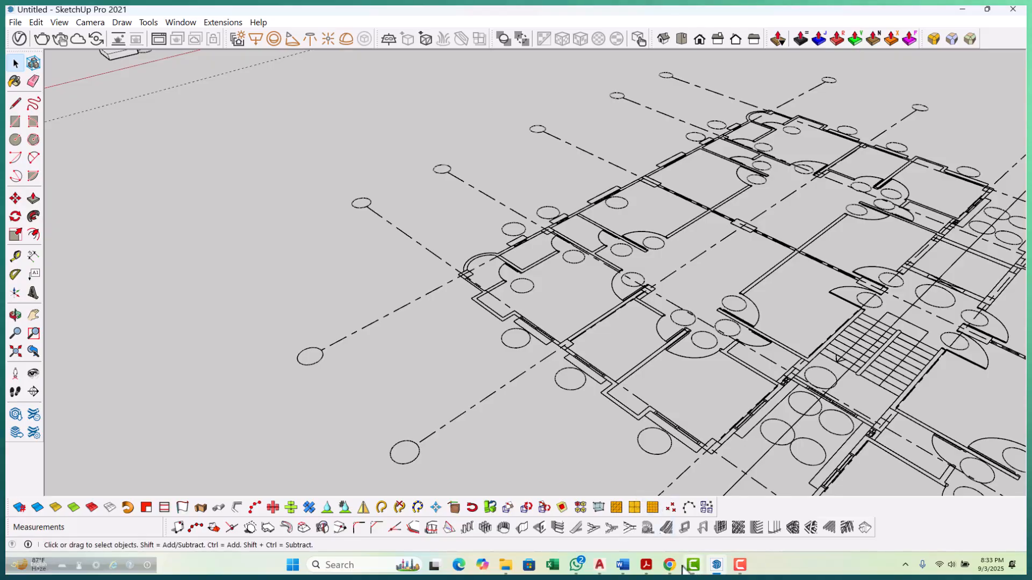
Switch to AutoCAD and check the wall layout around the corner balcony, bedroom and toilets in the 2025 BATCH 01 STRUCTURE drawing.
left_click(606, 568)
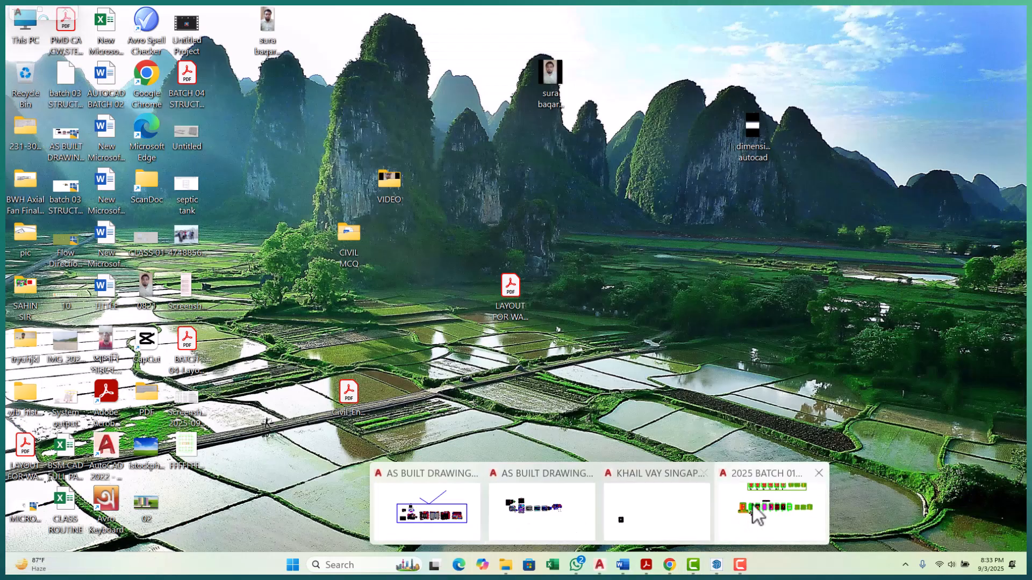
left_click(754, 512)
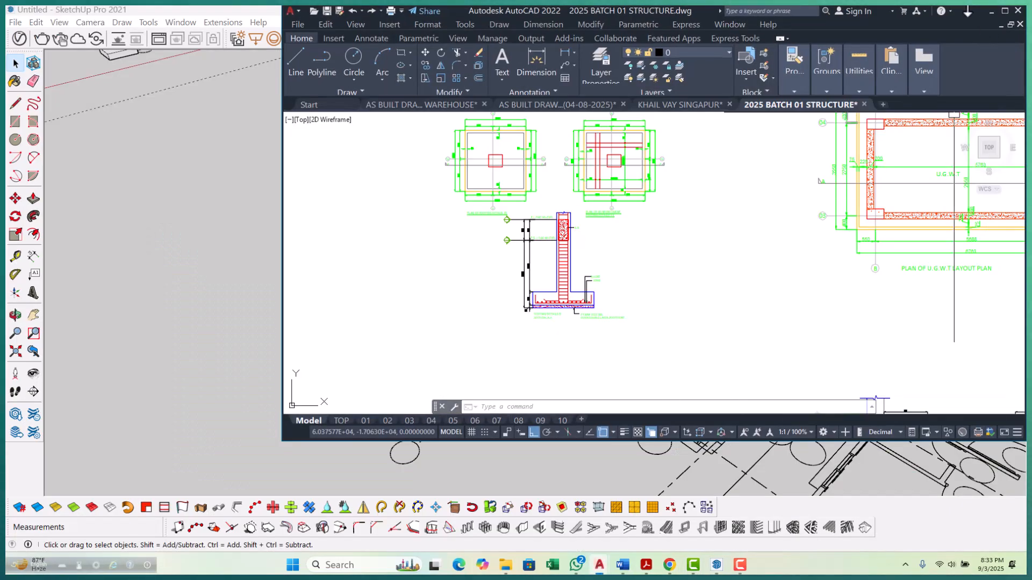
left_click(1004, 11)
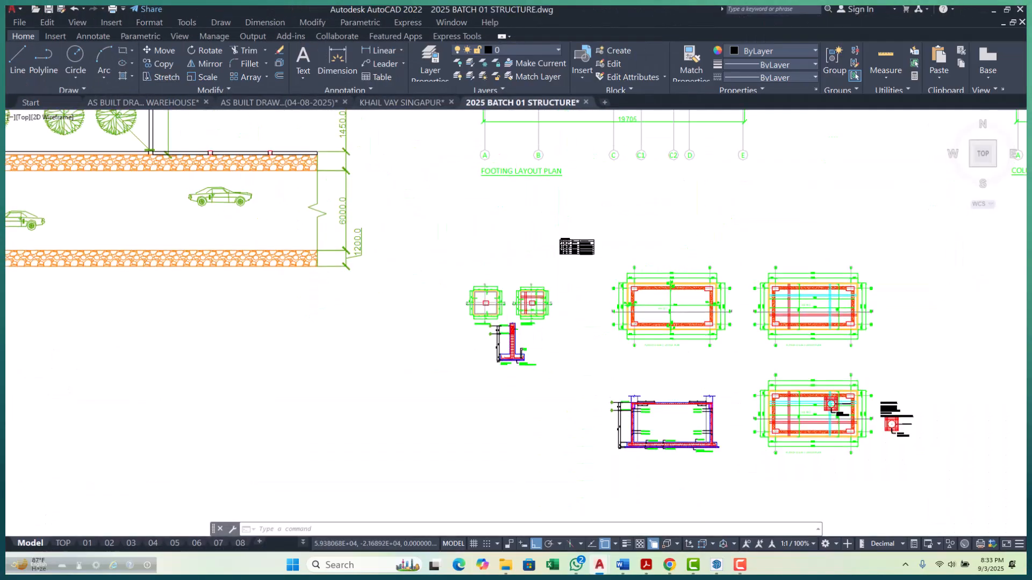
scroll(576, 368, "down", 3)
scroll(516, 357, "down", 3)
scroll(515, 298, "up", 6)
scroll(515, 299, "up", 10)
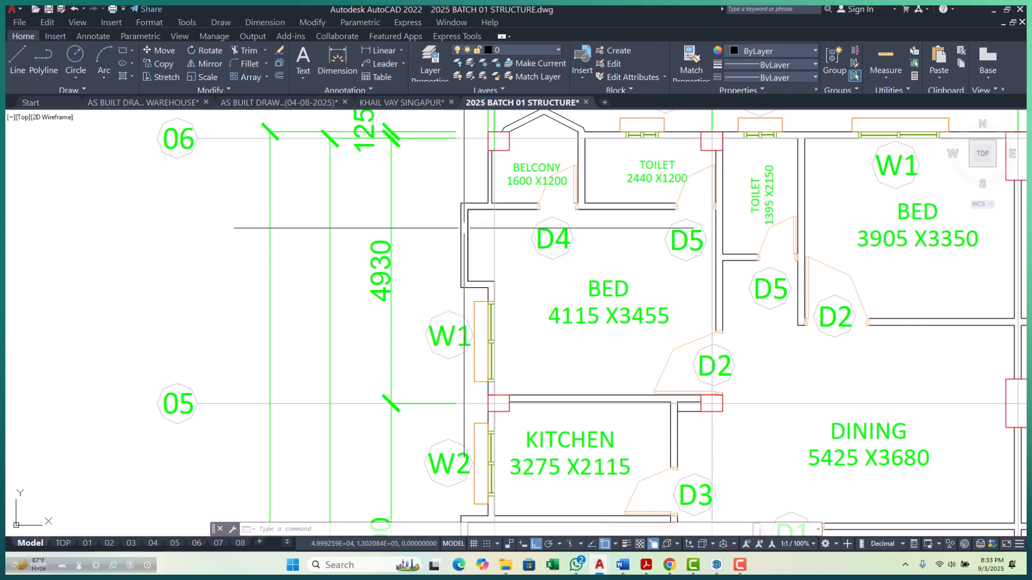
scroll(504, 157, "up", 4)
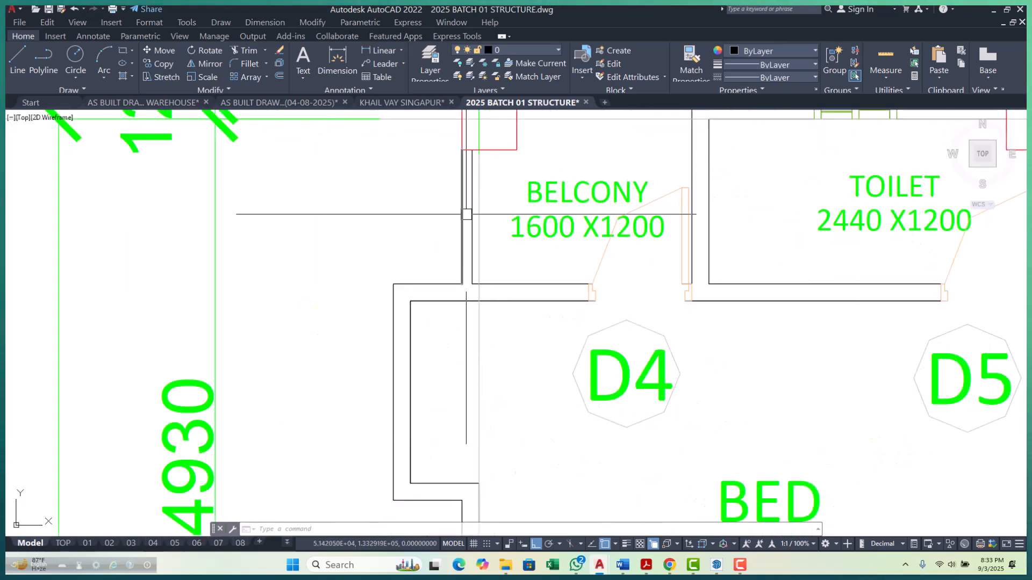
key("Escape")
scroll(460, 226, "down", 2)
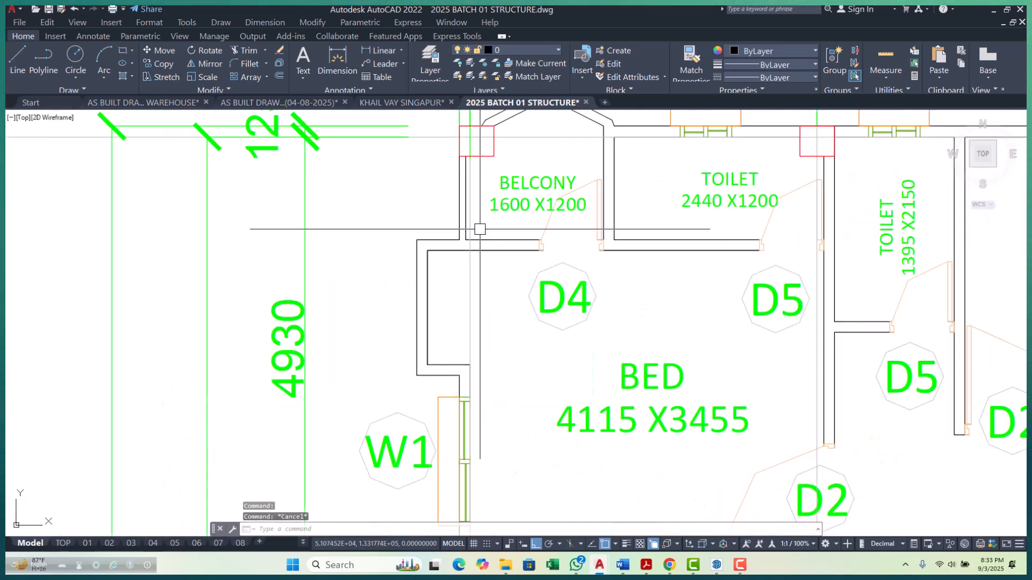
scroll(427, 248, "down", 3)
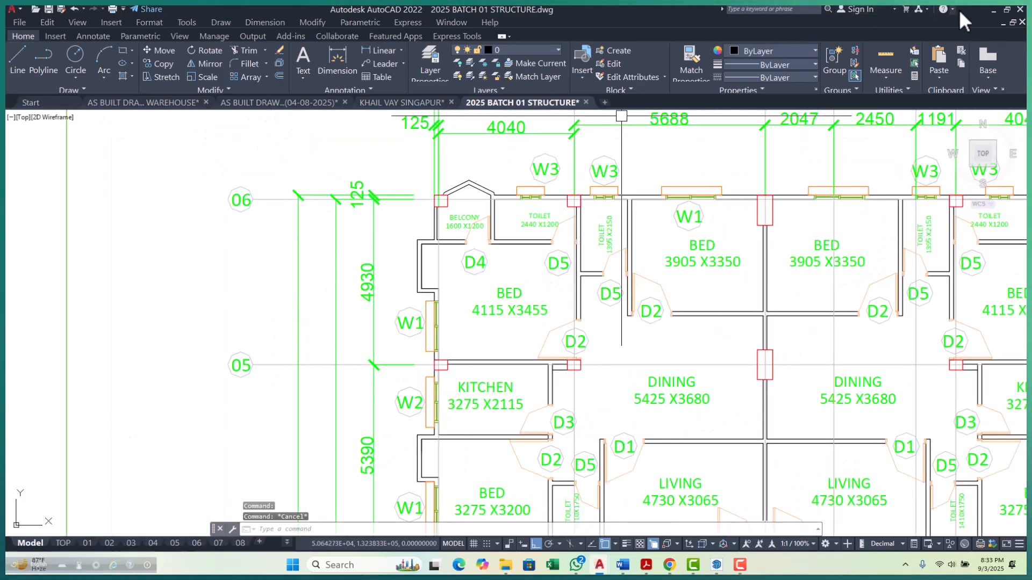
left_click(992, 9)
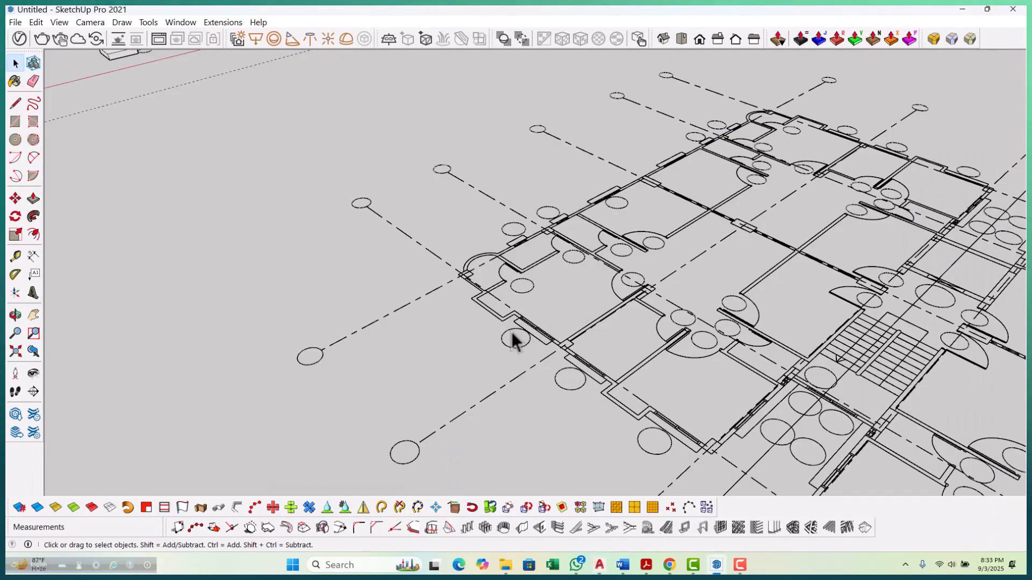
Trace the outer wall line in SketchUp from the balcony door jamb around the corner bedroom's projecting bay to the adjacent window.
scroll(513, 339, "up", 6)
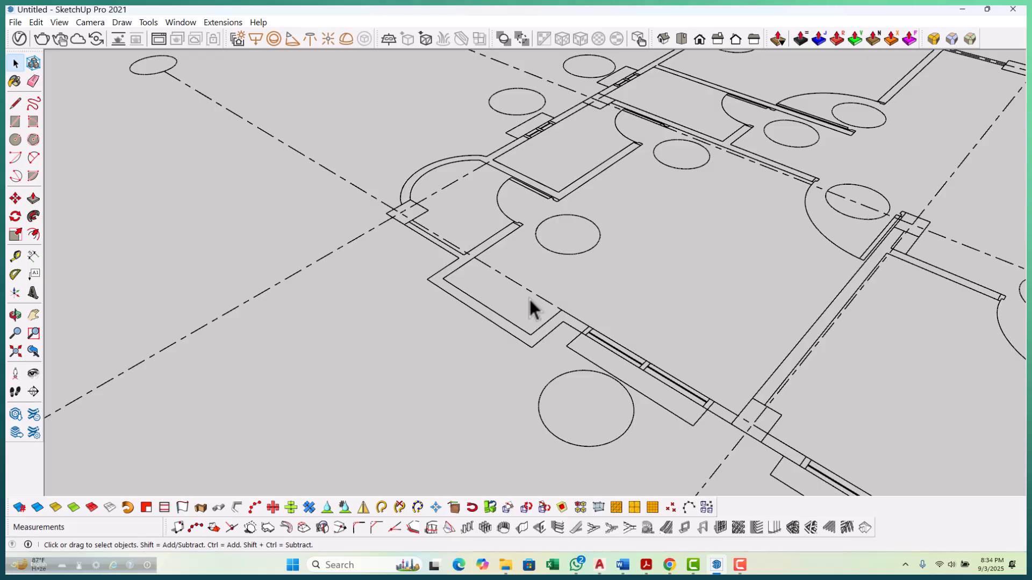
key("l")
scroll(527, 226, "up", 5)
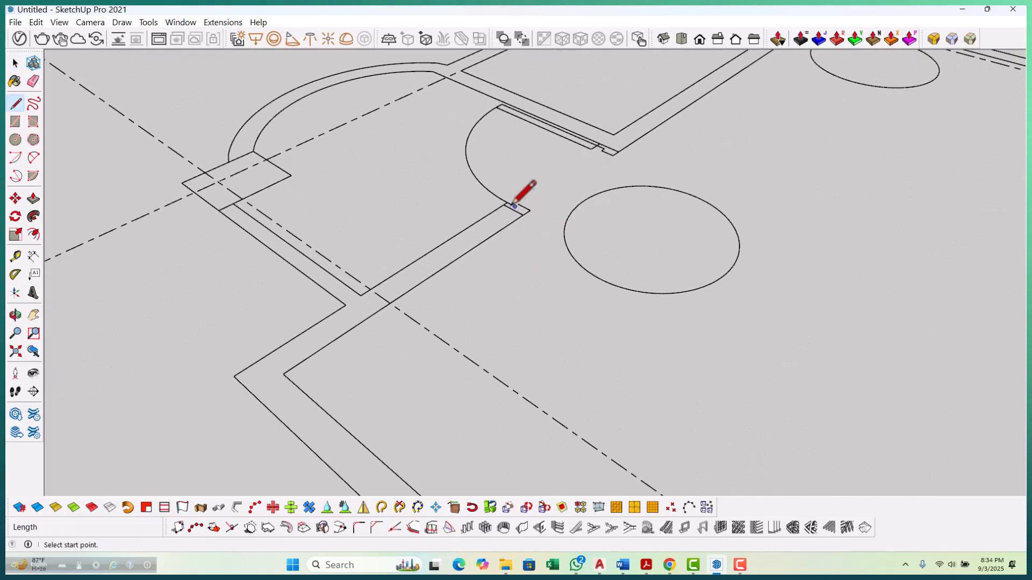
left_click(503, 204)
scroll(487, 212, "down", 2)
scroll(382, 284, "up", 2)
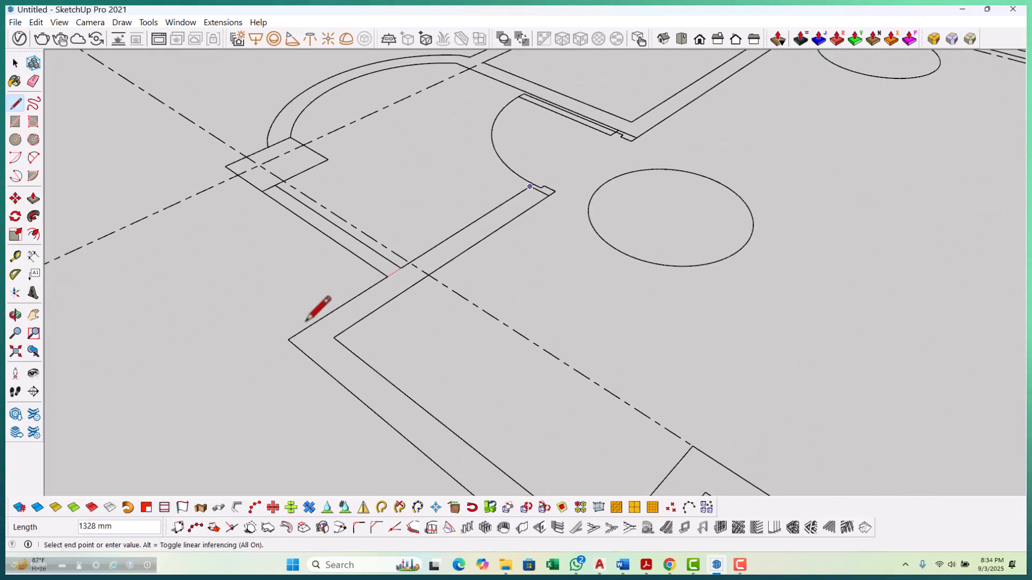
left_click(288, 339)
scroll(279, 323, "down", 3)
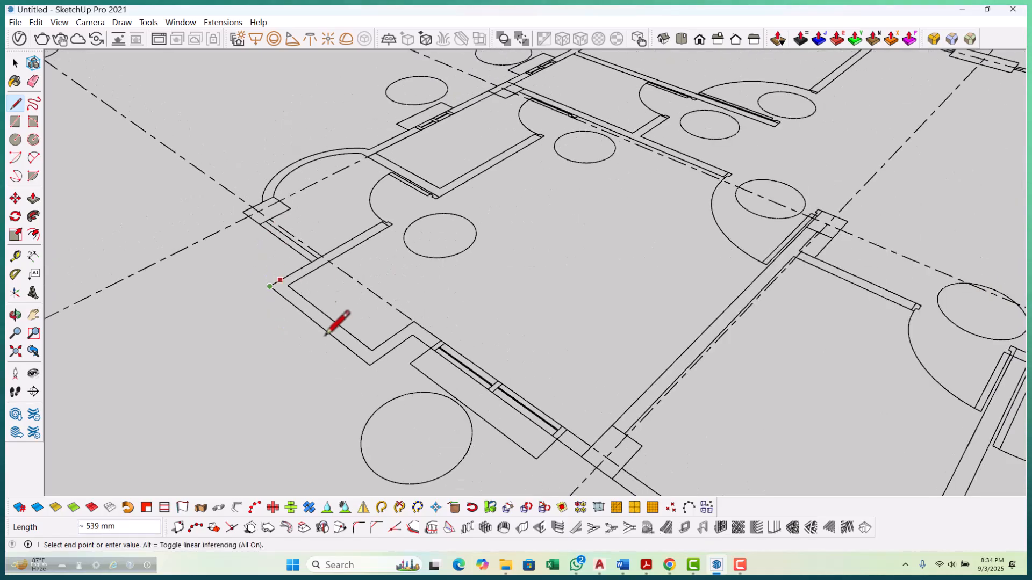
scroll(344, 344, "up", 2)
left_click(378, 362)
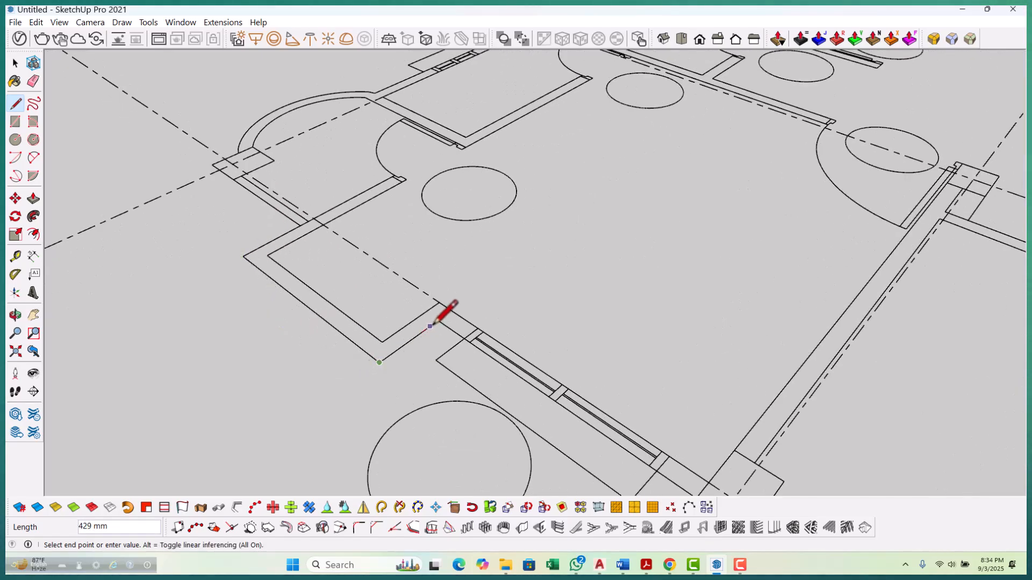
scroll(454, 329, "up", 2)
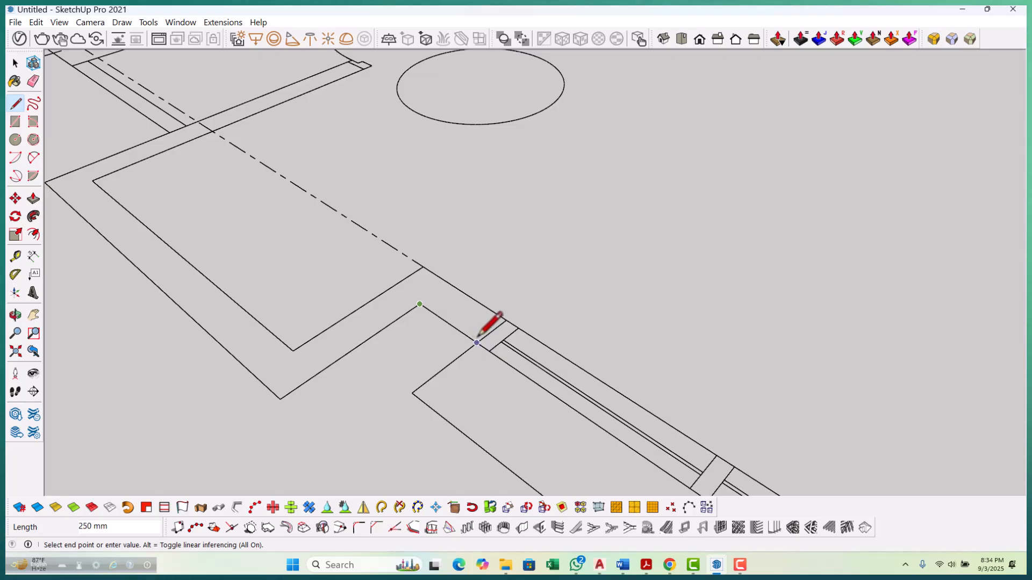
scroll(505, 337, "up", 1)
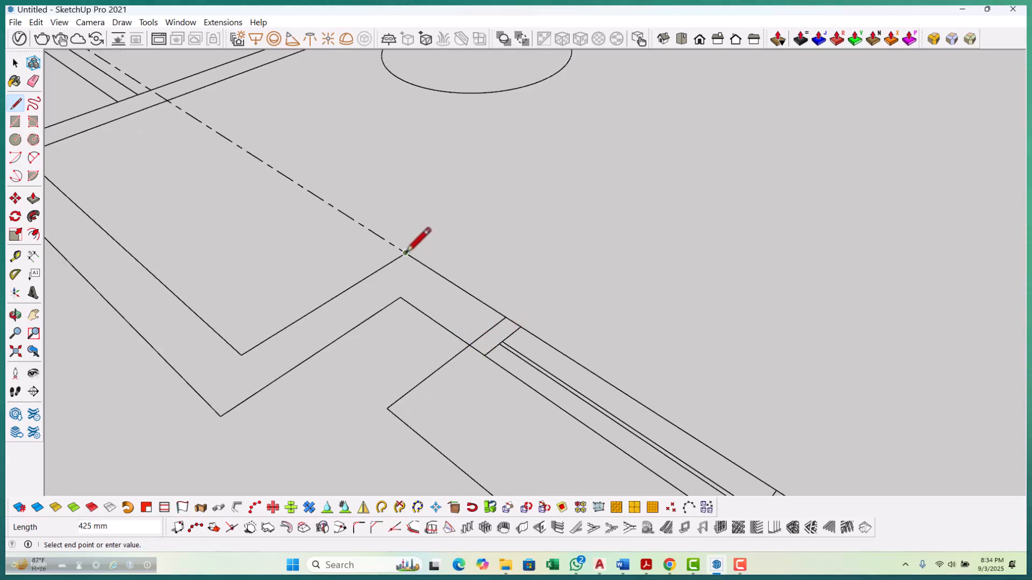
Trace the bay wall's inner line back to the balcony door jamb, closing the outline into a face.
scroll(392, 391, "down", 5)
scroll(253, 258, "up", 3)
scroll(189, 292, "up", 1)
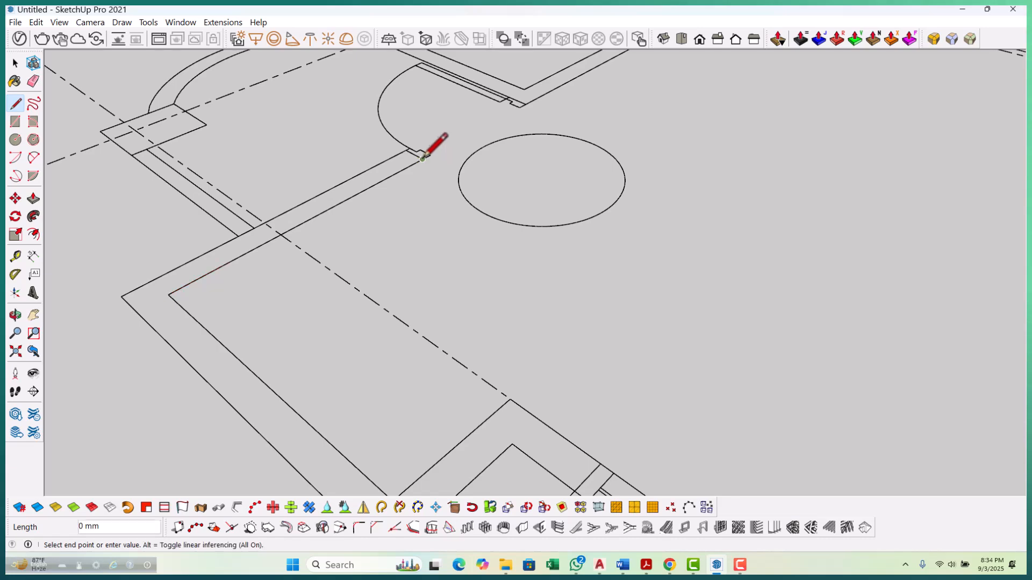
left_click(406, 150)
key("space")
Extrude the corner bedroom's bay wall face upward by 2400 mm.
scroll(376, 200, "down", 4)
middle_click_drag(317, 312, 392, 336)
scroll(409, 336, "up", 2)
key("p")
scroll(375, 311, "up", 3)
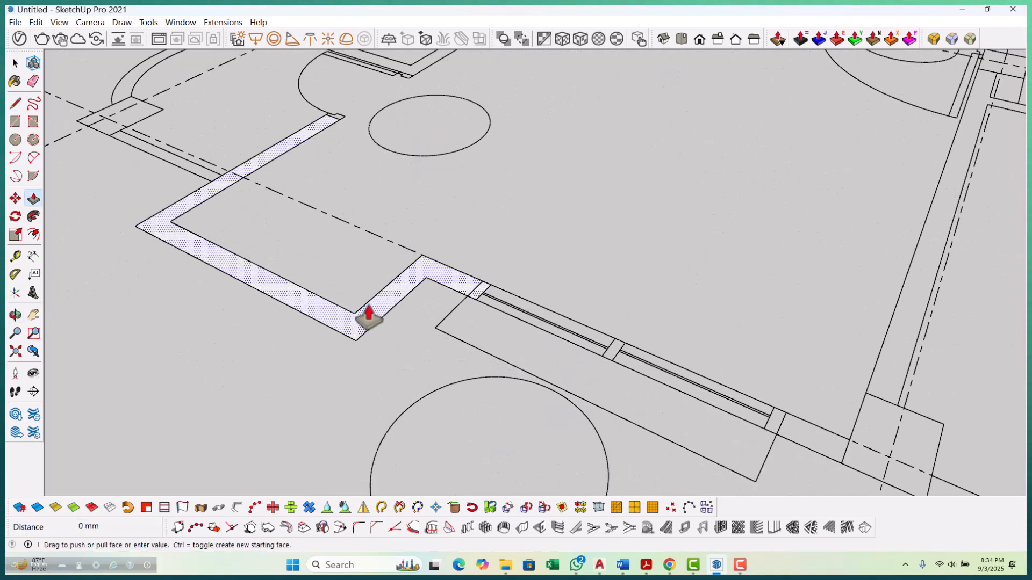
left_click(361, 324)
type("2400")
key("Return")
scroll(396, 276, "down", 6)
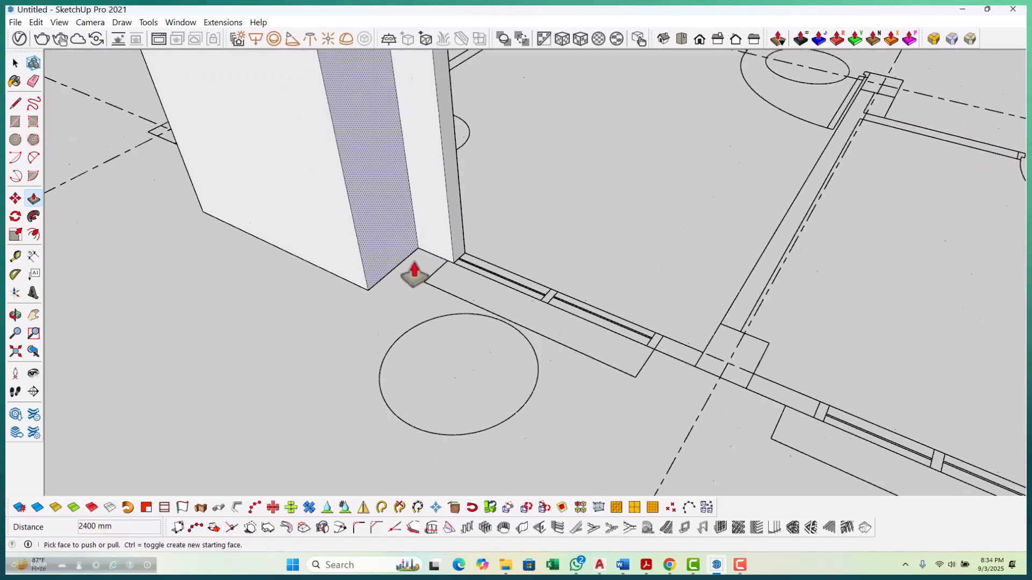
key("space")
Draw a rectangle over the short wall piece between the corner bedroom's window and the adjacent column.
scroll(376, 322, "down", 3)
scroll(462, 338, "up", 6)
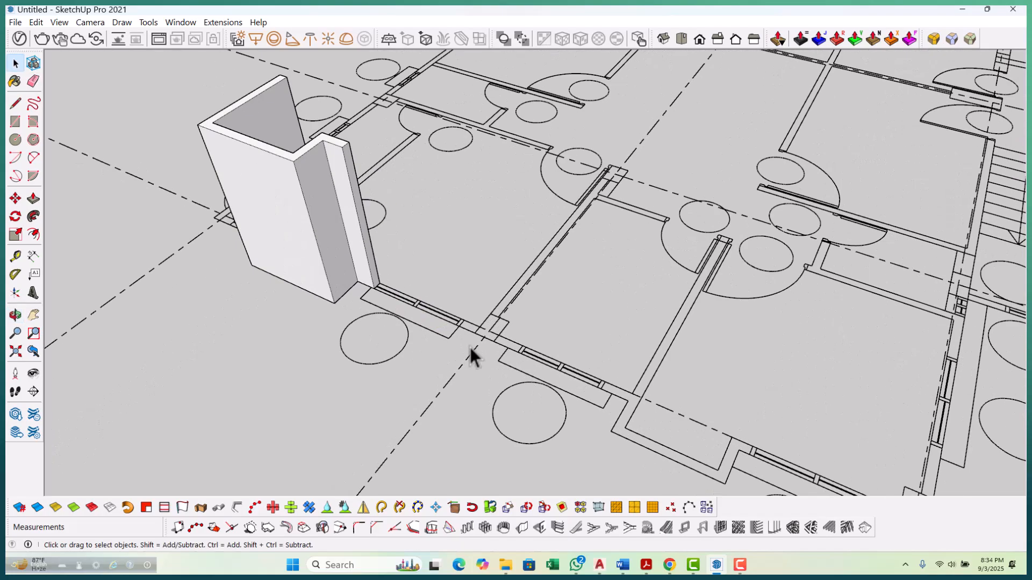
scroll(462, 338, "down", 3)
scroll(457, 329, "up", 5)
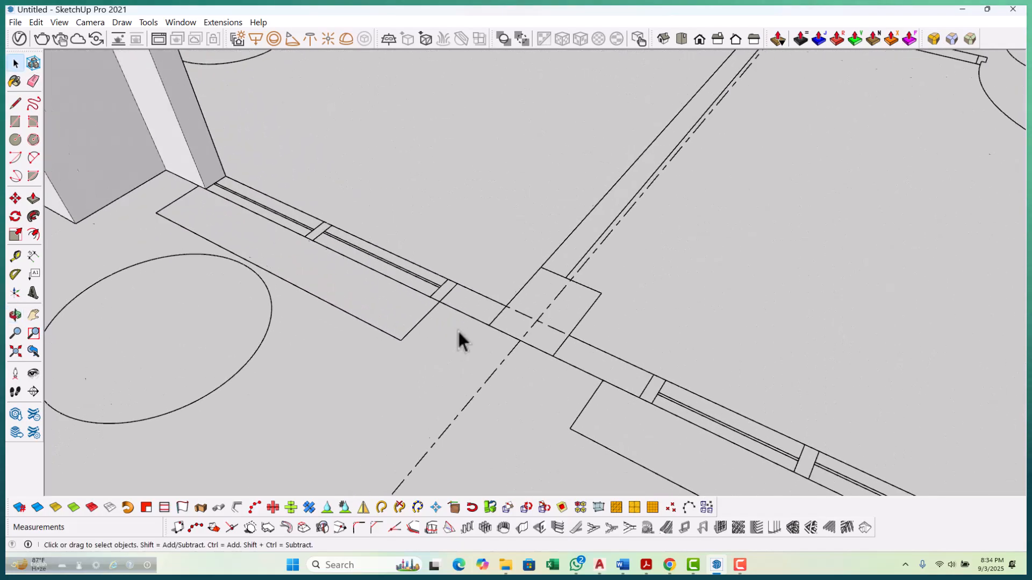
scroll(376, 299, "up", 3)
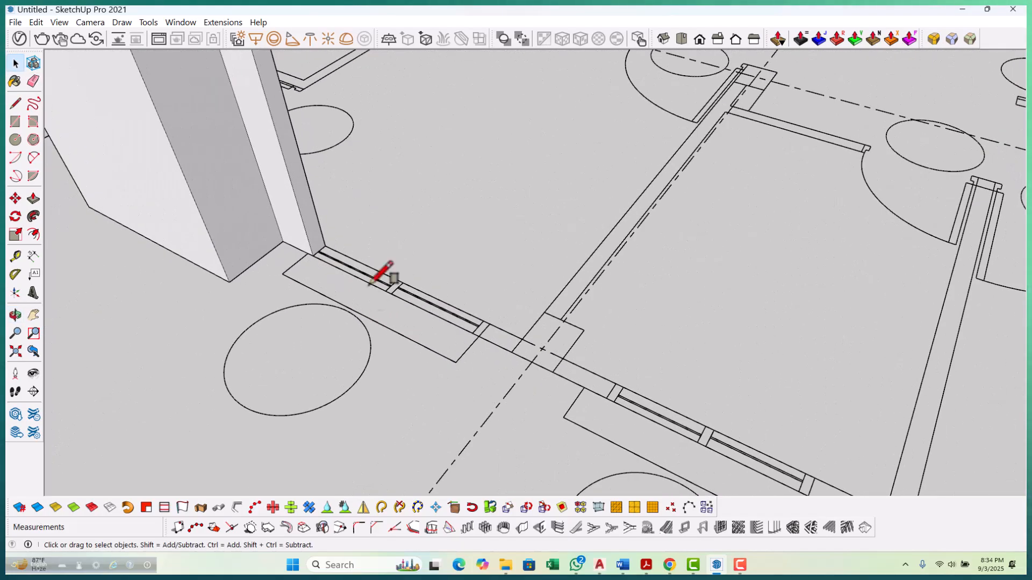
scroll(372, 286, "up", 5)
key("r")
scroll(331, 251, "down", 3)
scroll(426, 346, "up", 4)
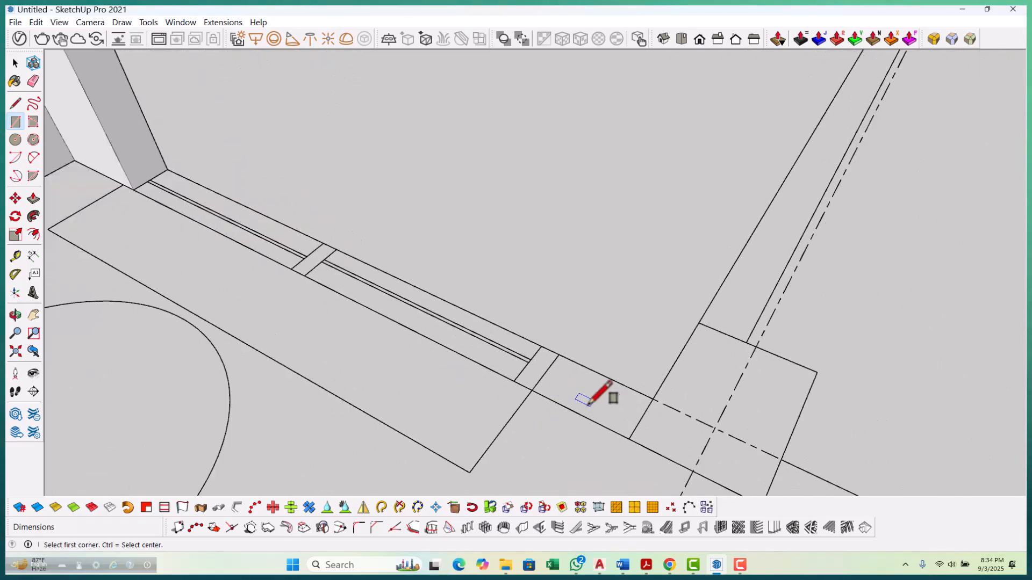
left_click(559, 355)
scroll(529, 330, "down", 3)
scroll(586, 381, "up", 3)
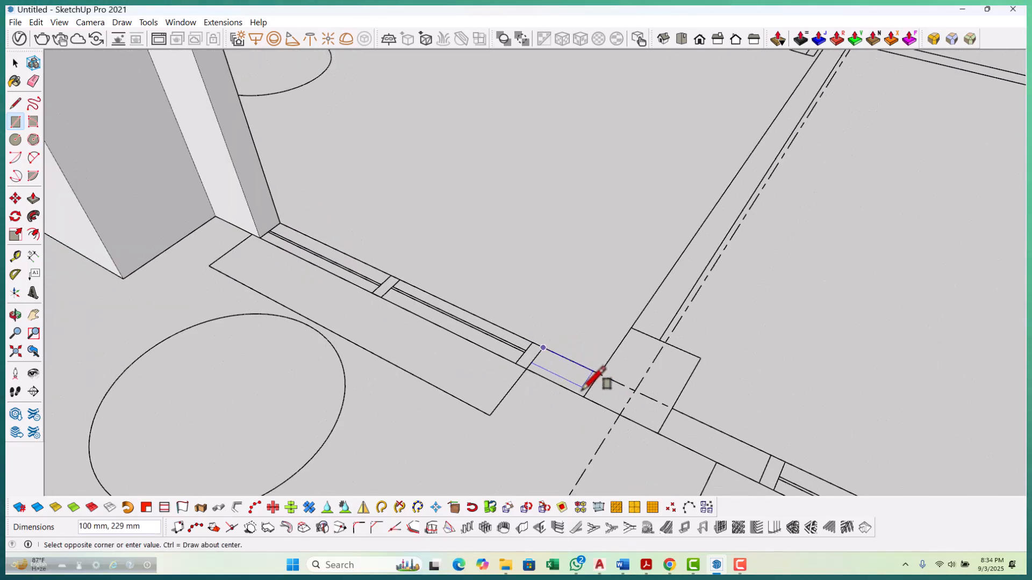
Extrude the short wall rectangle upward by 750 mm to form the sill-height section.
key("p")
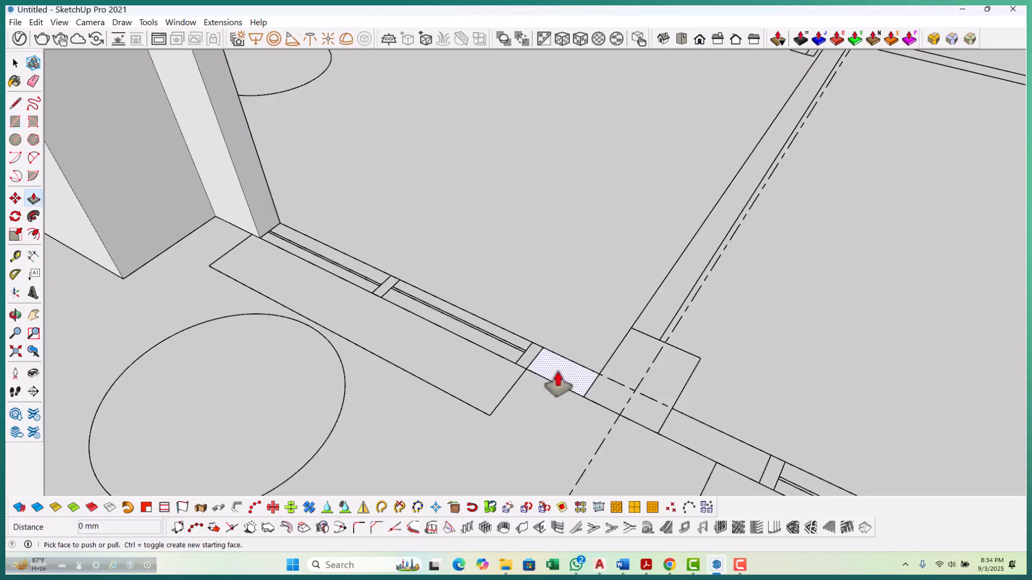
scroll(552, 385, "down", 5)
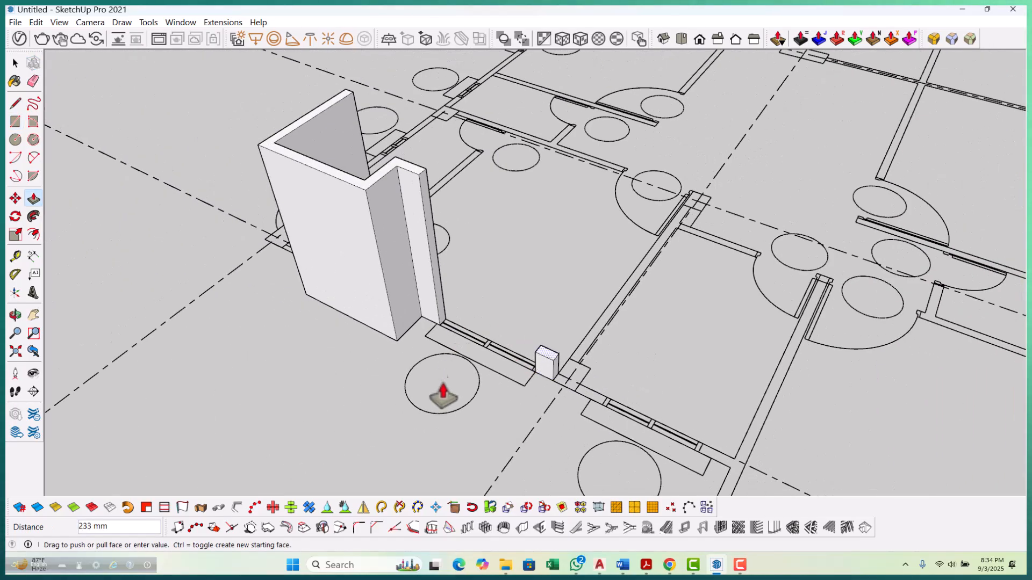
scroll(460, 301, "up", 3)
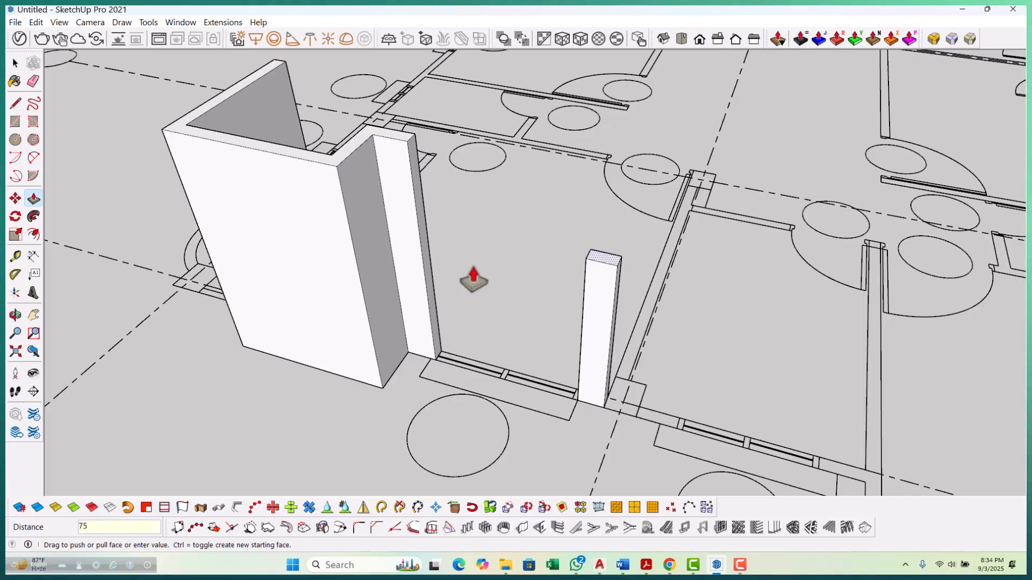
key("Return")
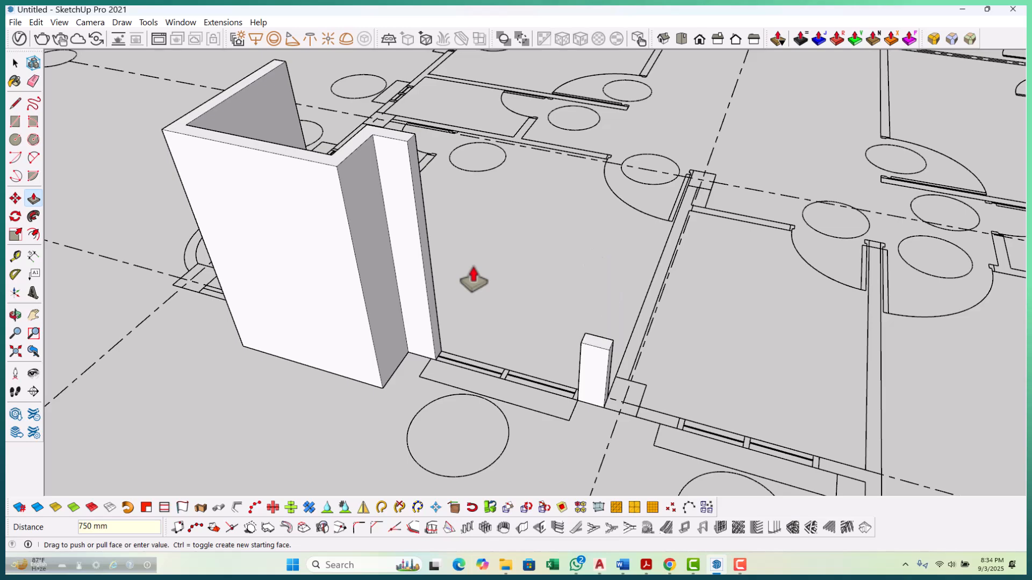
Extrude a window-height section and a 300 mm lintel section as new solids above it, ending level with the bay wall's top.
scroll(575, 317, "up", 2)
left_click_drag(599, 359, 601, 257)
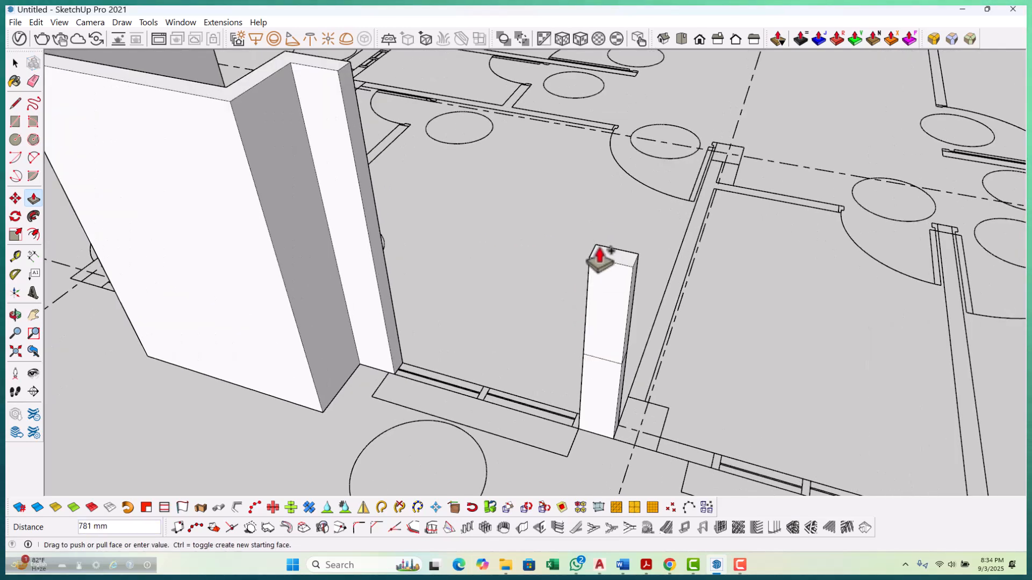
type("0")
key("Return")
scroll(612, 180, "up", 2)
left_click_drag(617, 184, 586, 196)
scroll(591, 183, "down", 3)
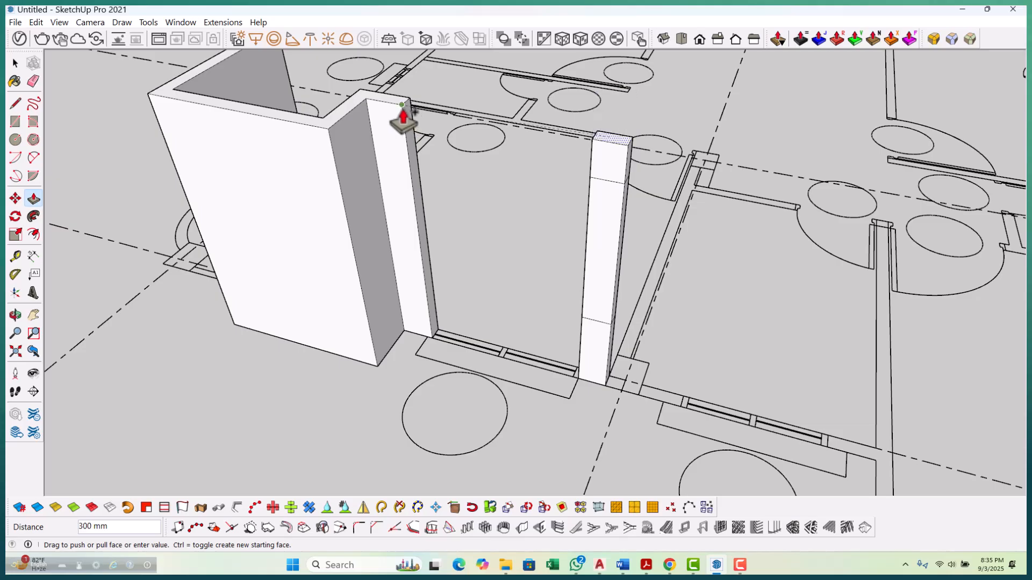
left_click(403, 118)
Extend the wall piece's sill and lintel sections across the window opening to meet the bay wall.
middle_click_drag(396, 253, 657, 322)
scroll(525, 330, "up", 5)
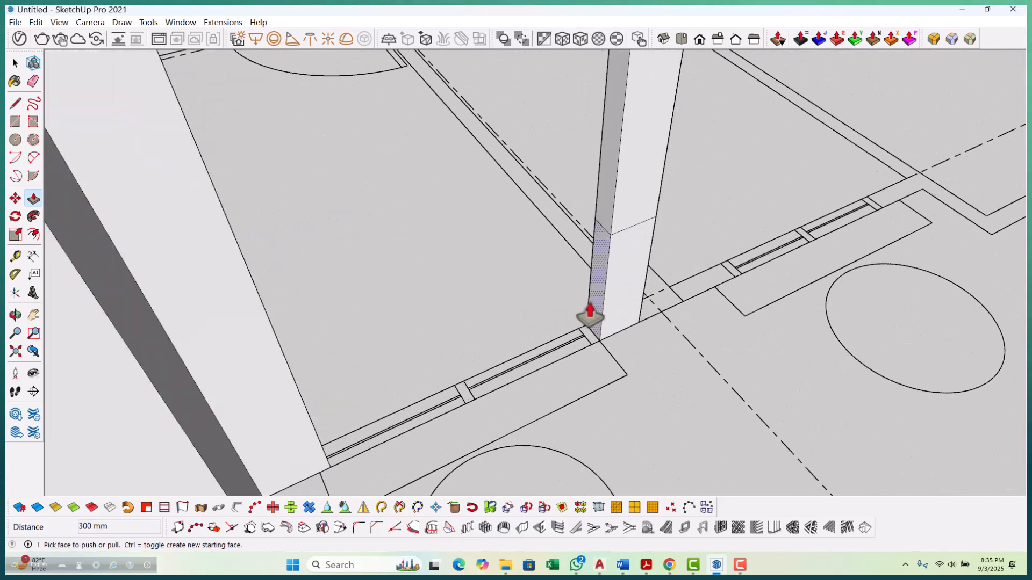
left_click(264, 329)
middle_click_drag(264, 329, 480, 207)
left_click(524, 164)
middle_click_drag(524, 163, 467, 200)
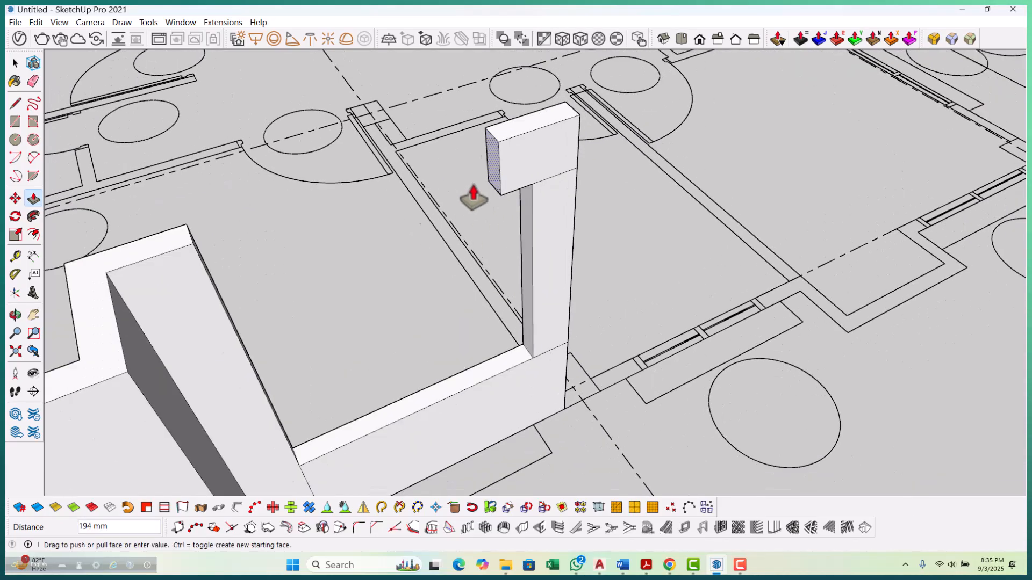
left_click(197, 269)
middle_click_drag(197, 269, 413, 252)
scroll(413, 253, "down", 5)
middle_click_drag(470, 322, 432, 220)
Group the entire bay wall together with its window sill and lintel sections.
key("space")
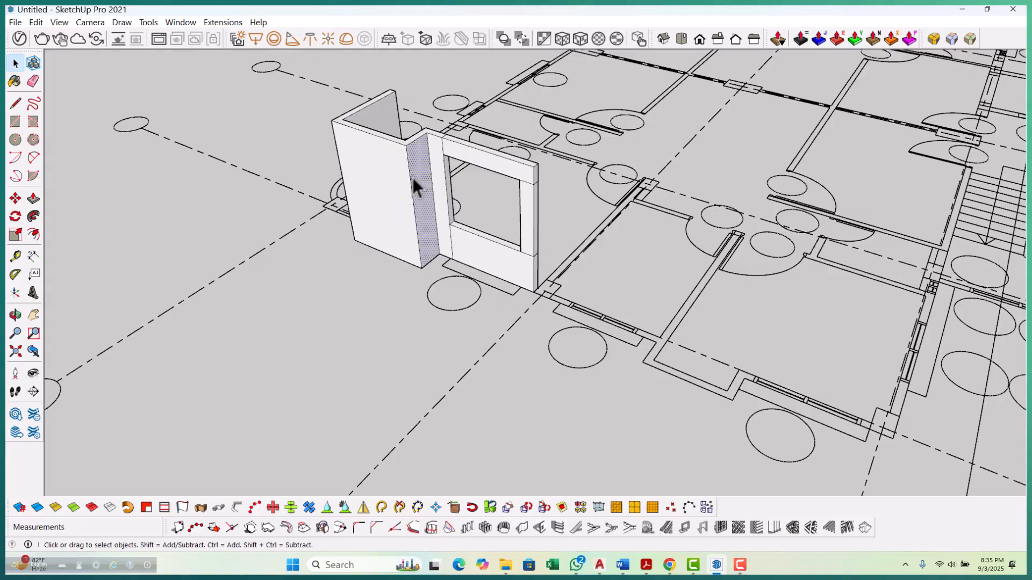
triple_click(411, 177)
right_click(412, 178)
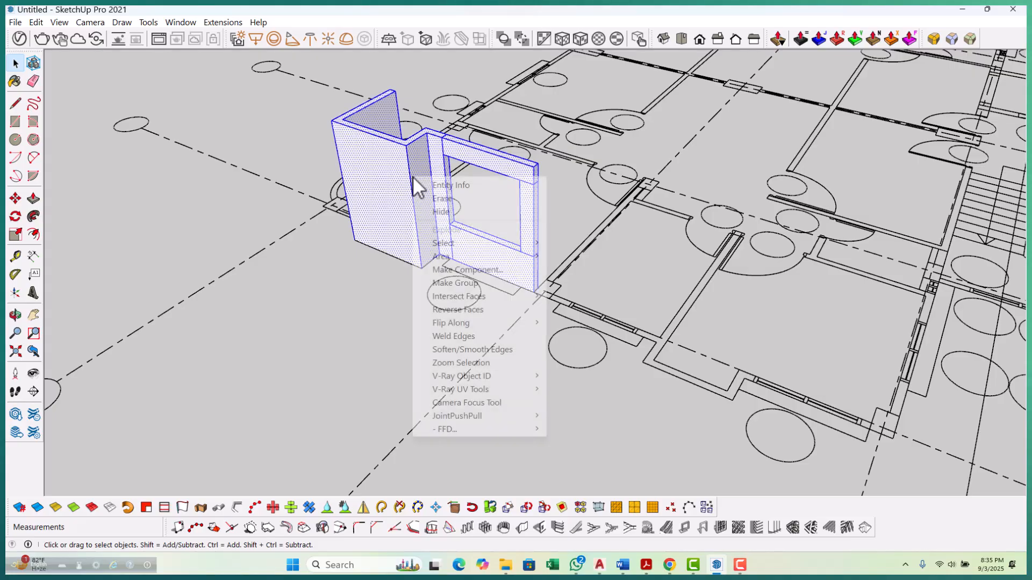
left_click(455, 284)
left_click(514, 370)
Draw a 250 mm by 1500 mm rectangle over the window sunshade outline in front of the grouped wall.
scroll(481, 262, "up", 3)
scroll(481, 262, "up", 5)
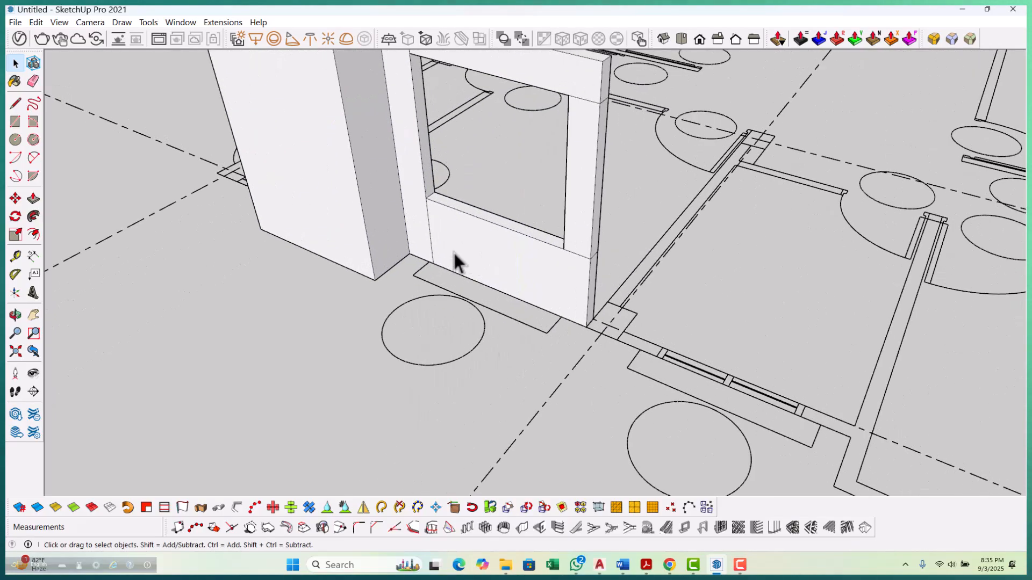
key("r")
scroll(430, 274, "up", 3)
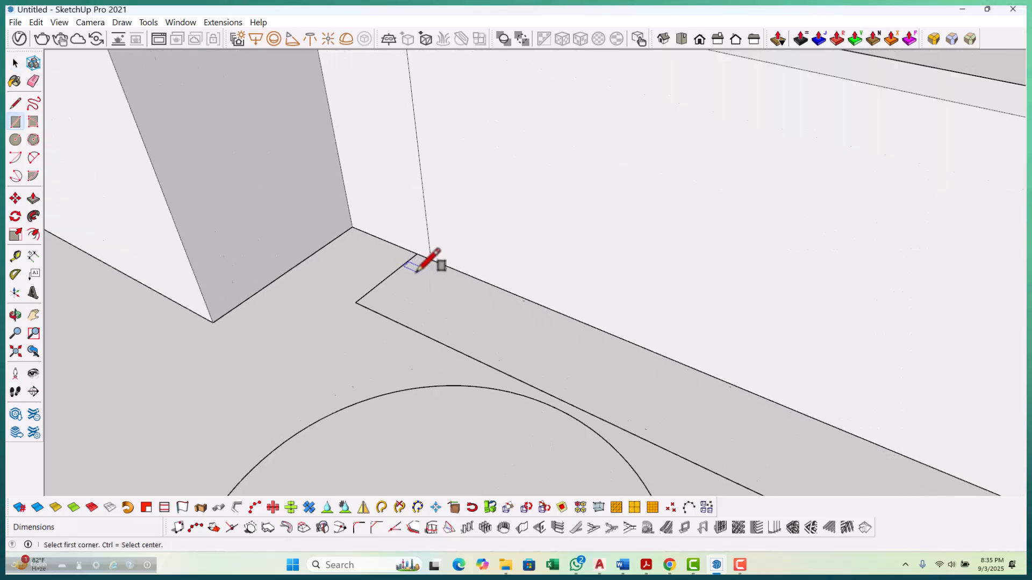
left_click(417, 264)
scroll(405, 236, "down", 3)
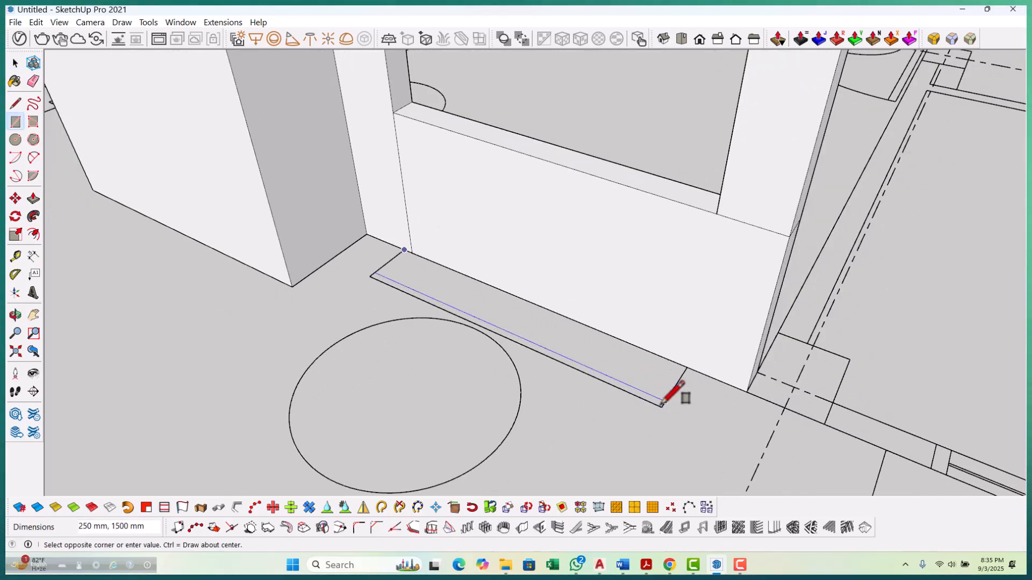
left_click(663, 401)
Extrude the sunshade rectangle upward into a low slab against the window wall.
middle_click_drag(684, 396, 494, 425)
key("space")
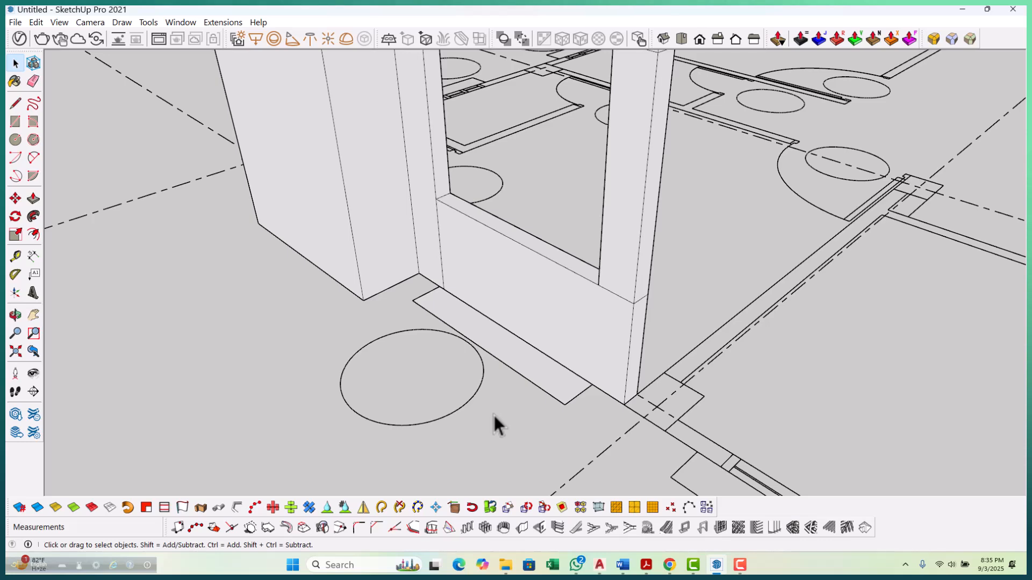
key("p")
scroll(539, 391, "up", 2)
left_click_drag(548, 398, 544, 371)
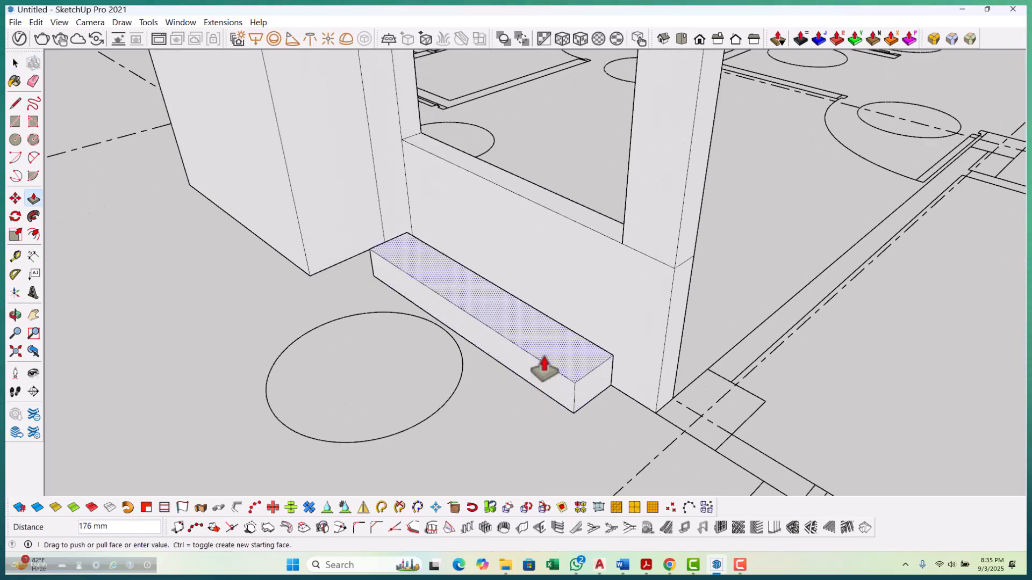
left_click(544, 365)
scroll(559, 398, "down", 3)
key("space")
Slope the sunshade's top by moving its outer upper edge down along the blue axis, and select the whole solid.
scroll(564, 414, "up", 3)
left_click(520, 338)
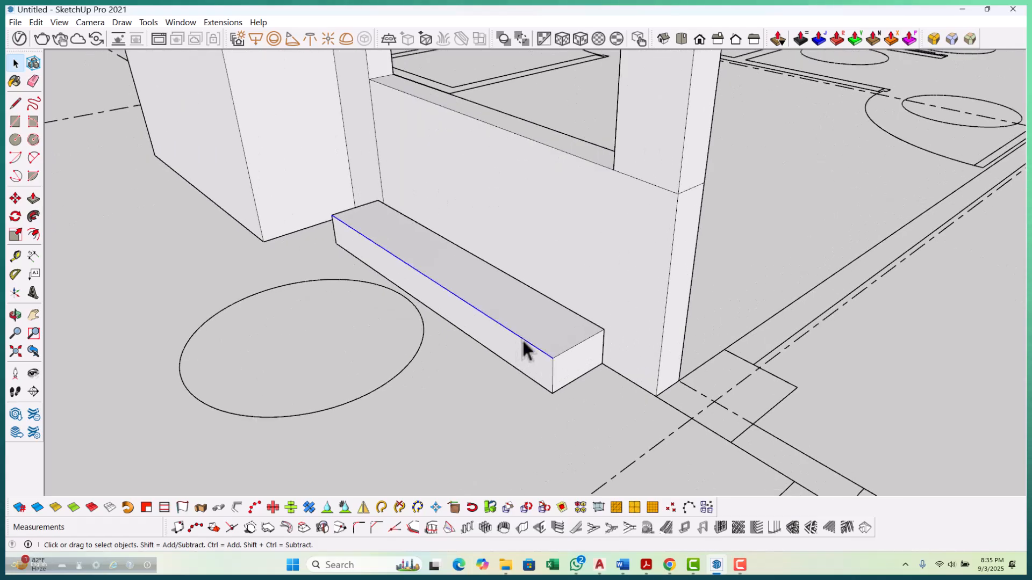
scroll(530, 346, "up", 2)
key("m")
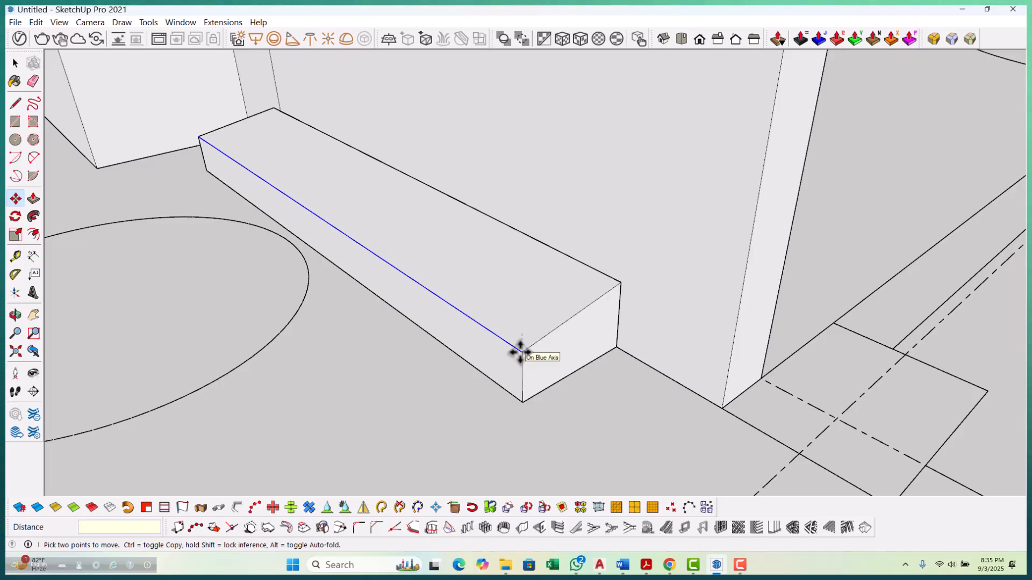
key("Return")
key("space")
scroll(481, 328, "down", 2)
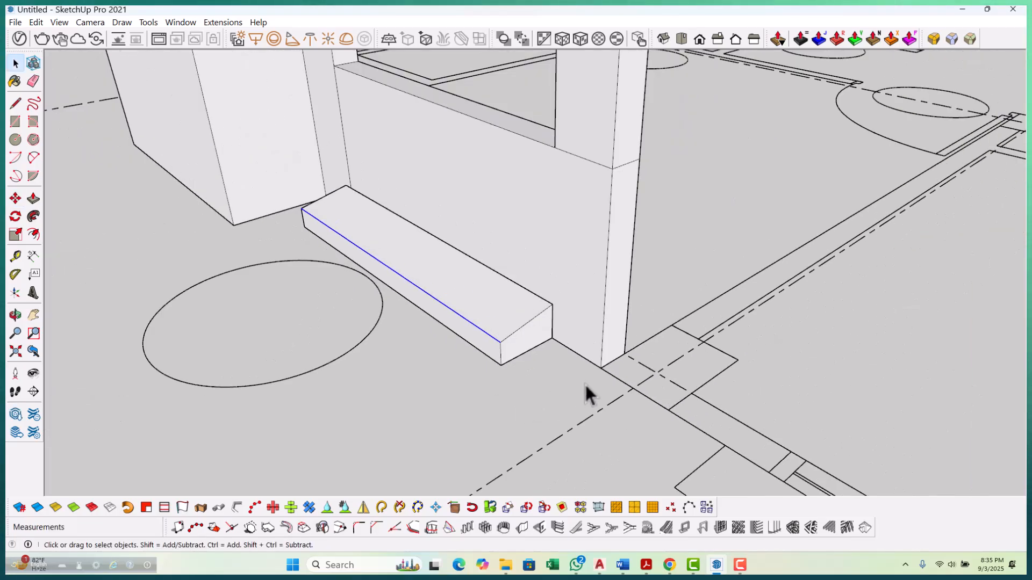
middle_click_drag(580, 396, 488, 306)
triple_click(469, 292)
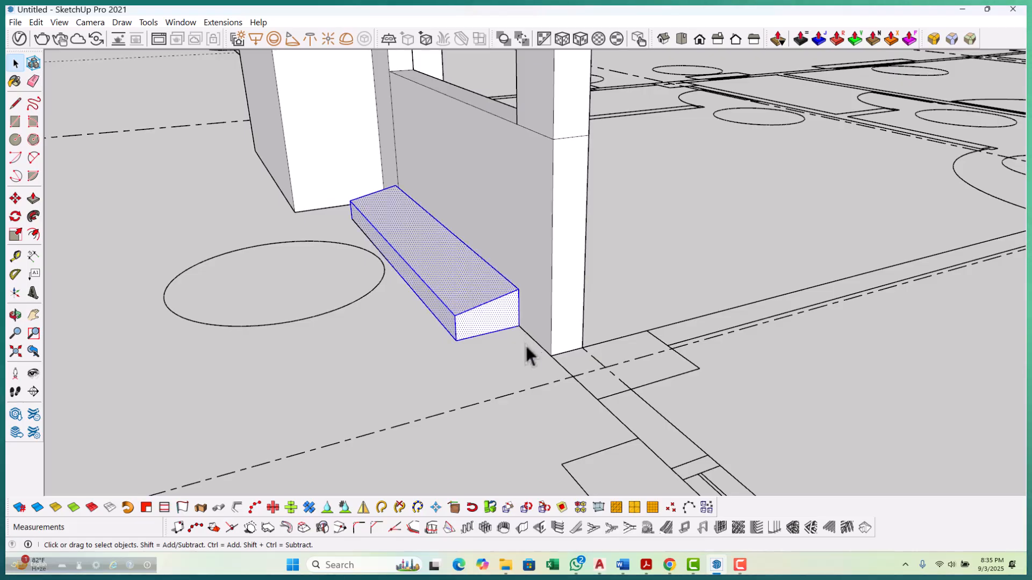
Switch to AutoCAD and locate the window sunshade profile in the elevations of the 2025 BATCH 01 STRUCTURE drawing.
mouse_move(601, 565)
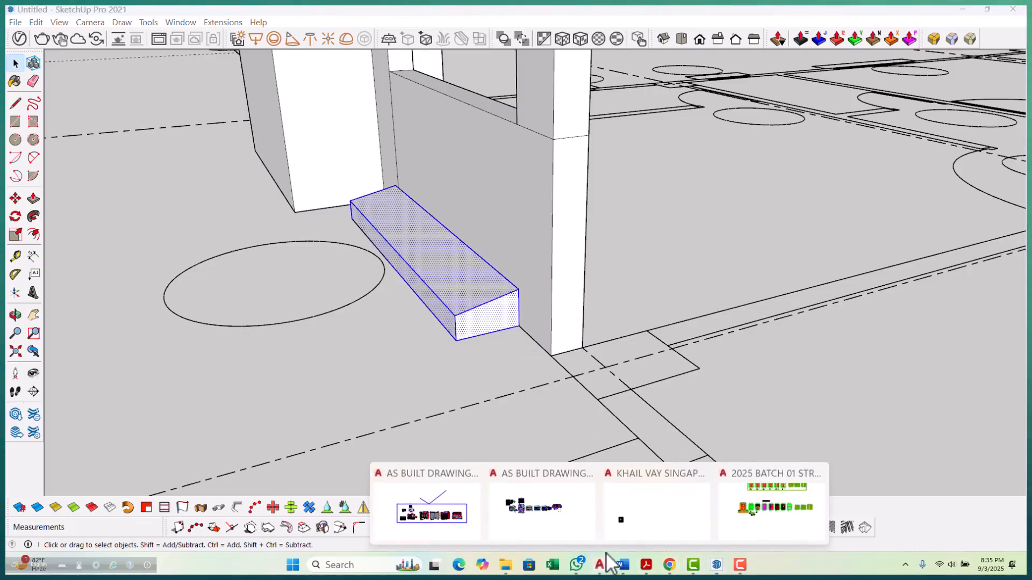
left_click(755, 492)
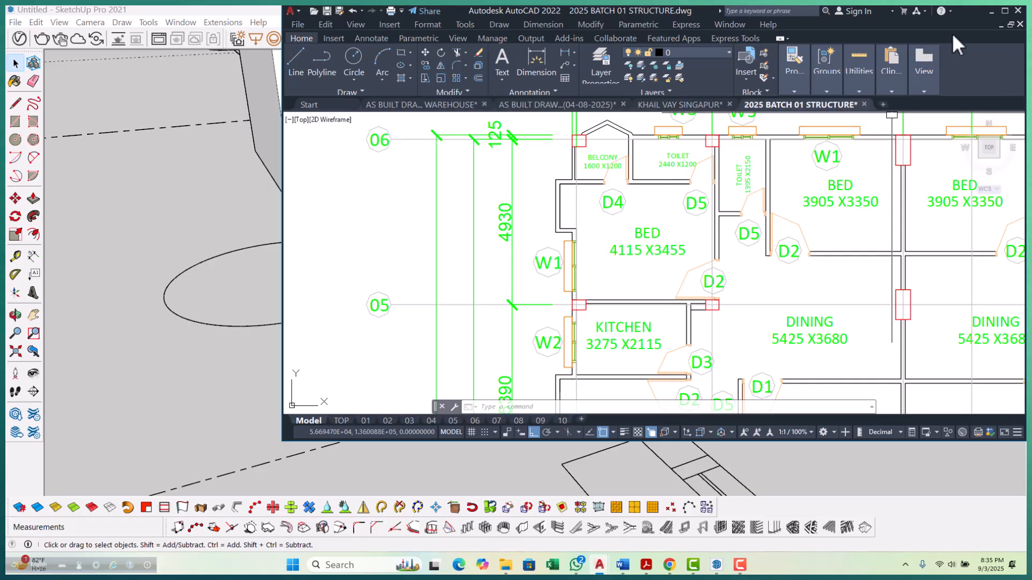
left_click(1005, 11)
scroll(454, 237, "down", 10)
scroll(501, 287, "up", 3)
scroll(501, 286, "up", 8)
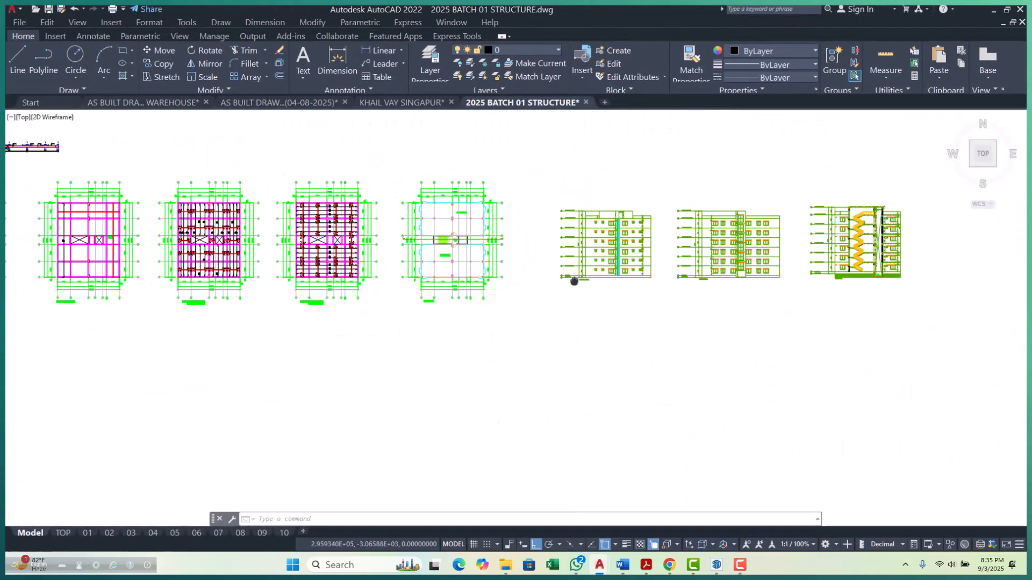
scroll(578, 262, "down", 8)
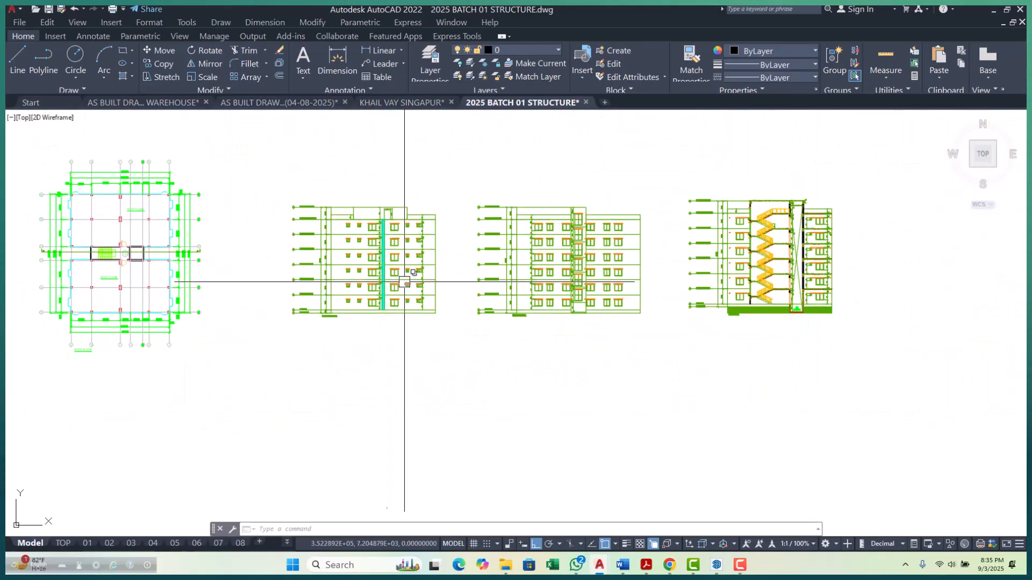
middle_click_drag(587, 293, 446, 282)
scroll(558, 226, "up", 10)
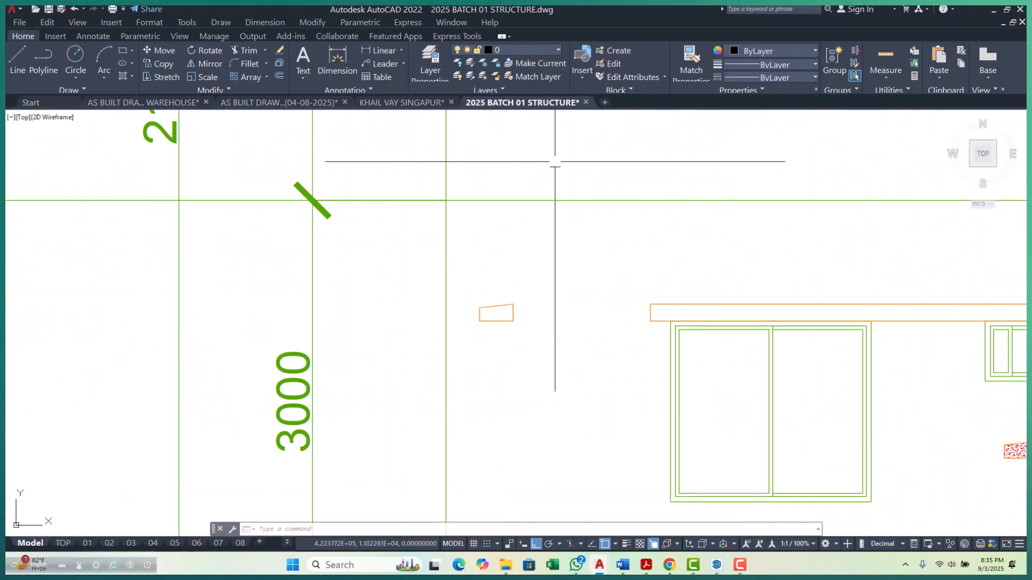
Measure the height of the sunshade profile's taller edge with a temporary linear dimension.
key("Escape")
key("Escape")
key("Escape")
left_click(376, 49)
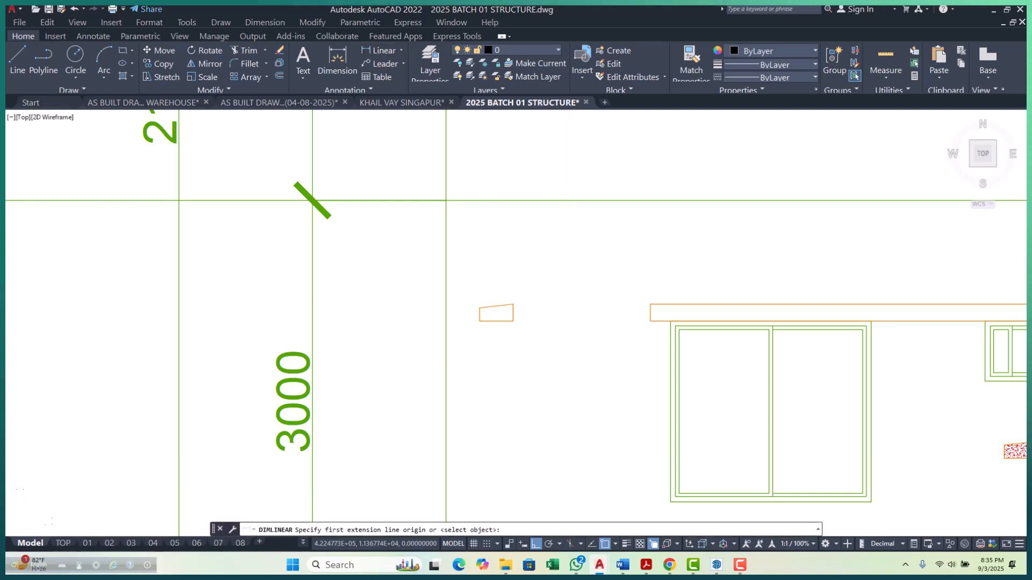
scroll(497, 302, "up", 4)
left_click(537, 351)
left_click(537, 309)
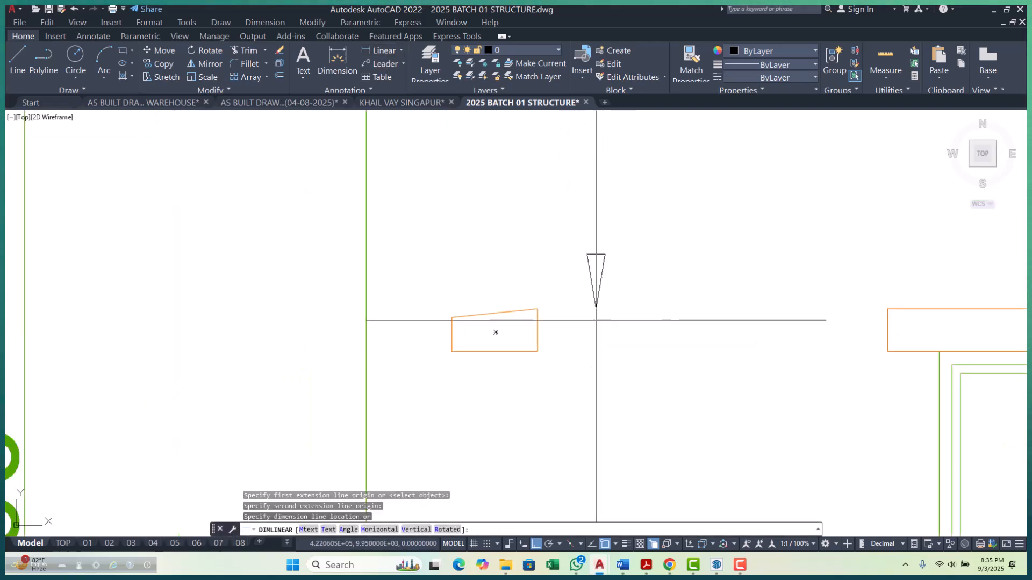
scroll(597, 321, "down", 4)
key("Escape")
Measure the height of the sunshade profile's shorter edge with a temporary linear dimension.
scroll(557, 331, "up", 4)
key("space")
left_click(509, 304)
left_click(509, 337)
scroll(500, 333, "down", 4)
key("Escape")
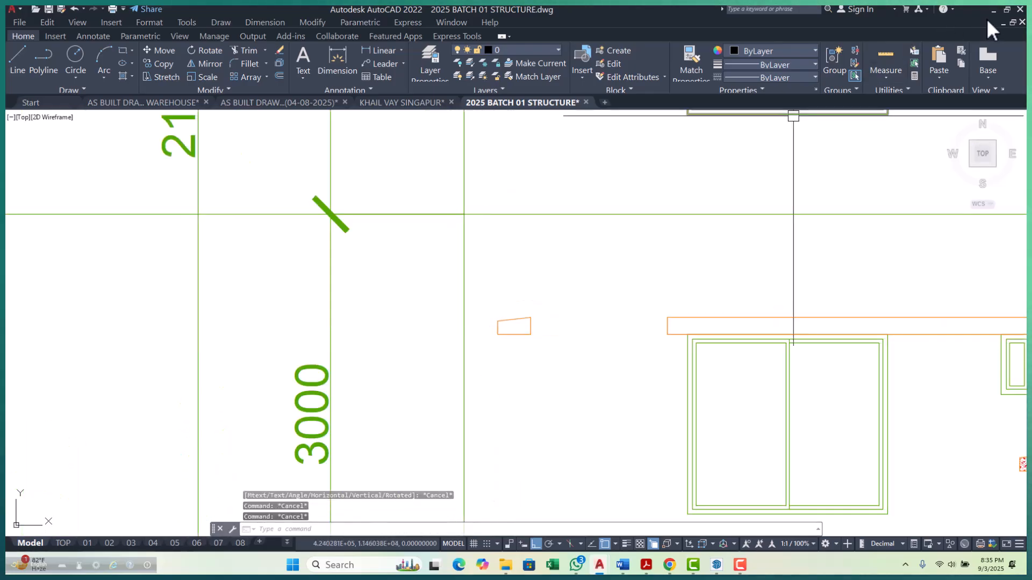
Switch back to SketchUp and delete the whole sloped sunshade solid below the window.
left_click(992, 11)
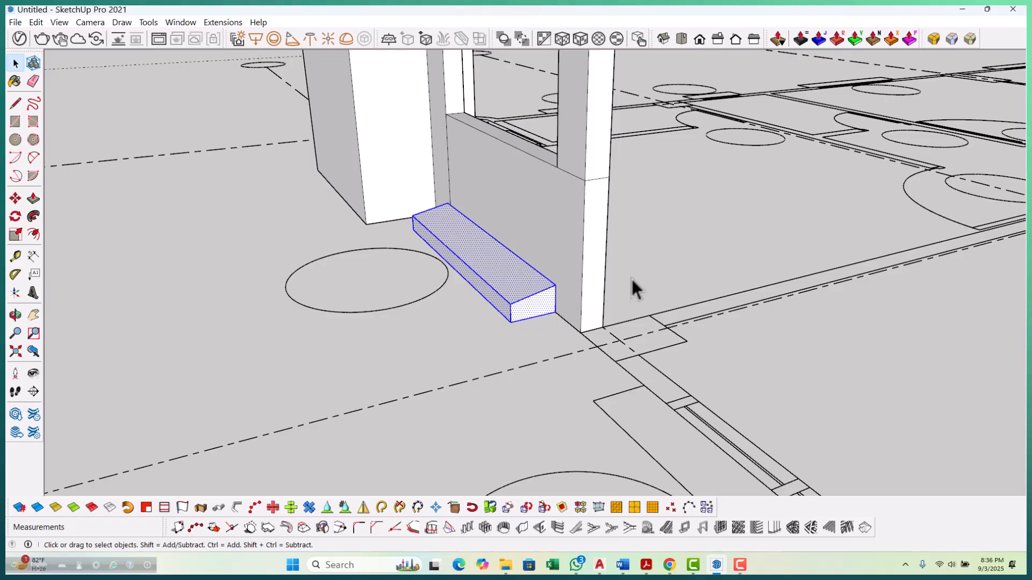
left_click(536, 322)
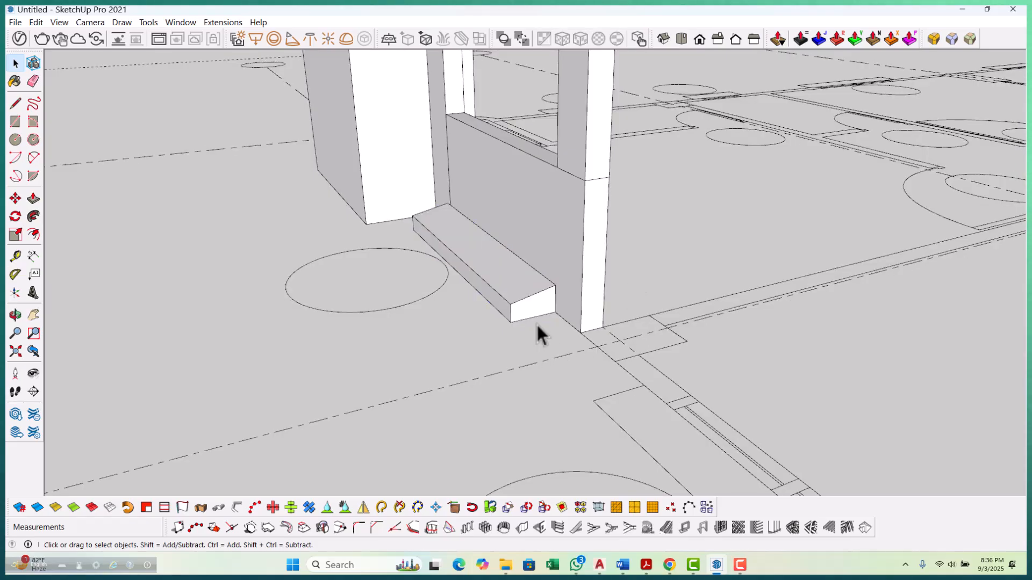
triple_click(495, 282)
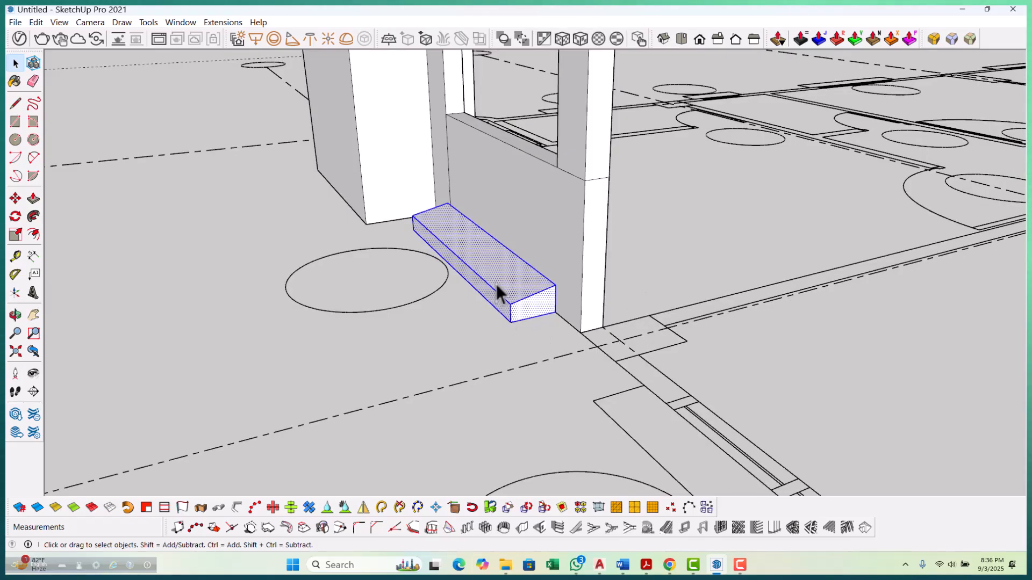
key("Delete")
scroll(417, 242, "up", 3)
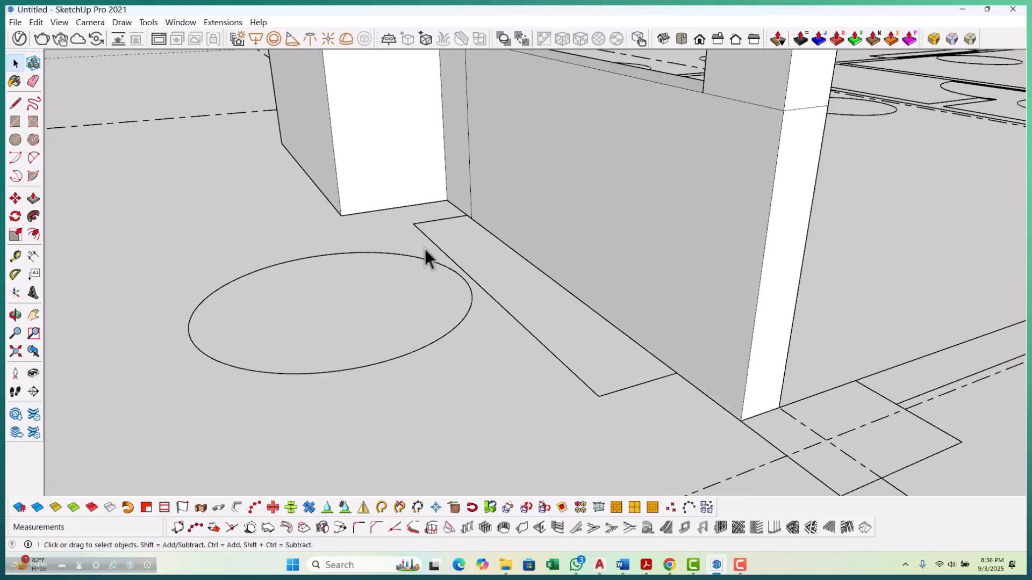
Draw a rectangle over the sunshade outline on the floor plan at the base of the window wall.
key("r")
scroll(423, 247, "up", 3)
left_click(481, 188)
scroll(482, 188, "down", 4)
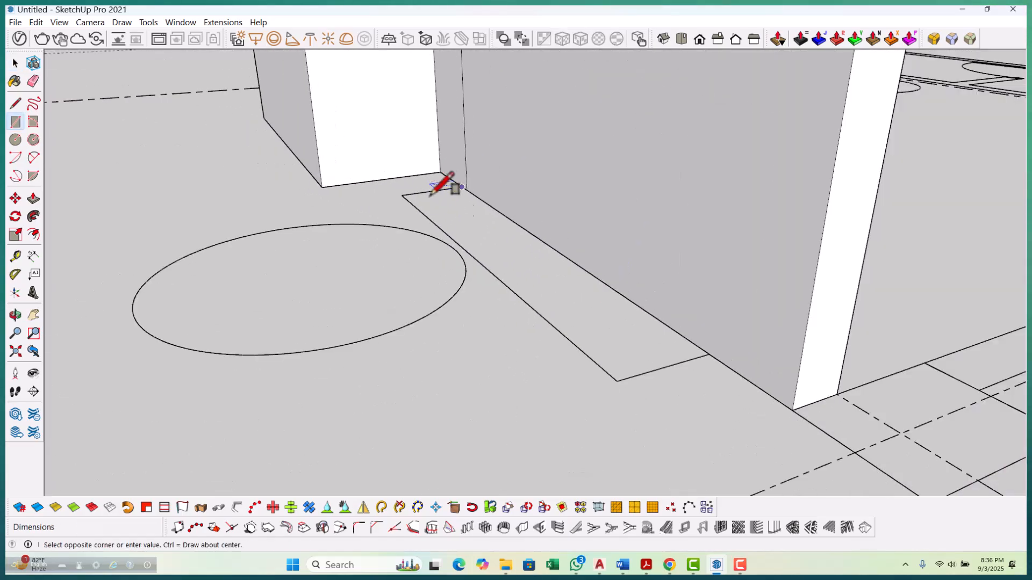
left_click(519, 281)
scroll(497, 293, "up", 2)
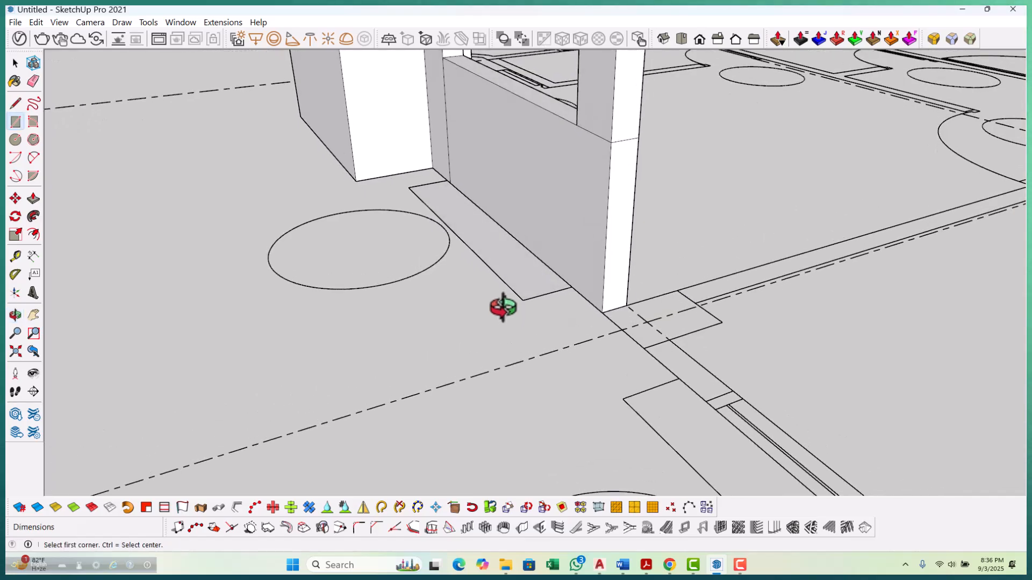
Extrude the sunshade rectangle upward into a solid block.
key("p")
scroll(524, 295, "up", 1)
left_click_drag(524, 295, 526, 275)
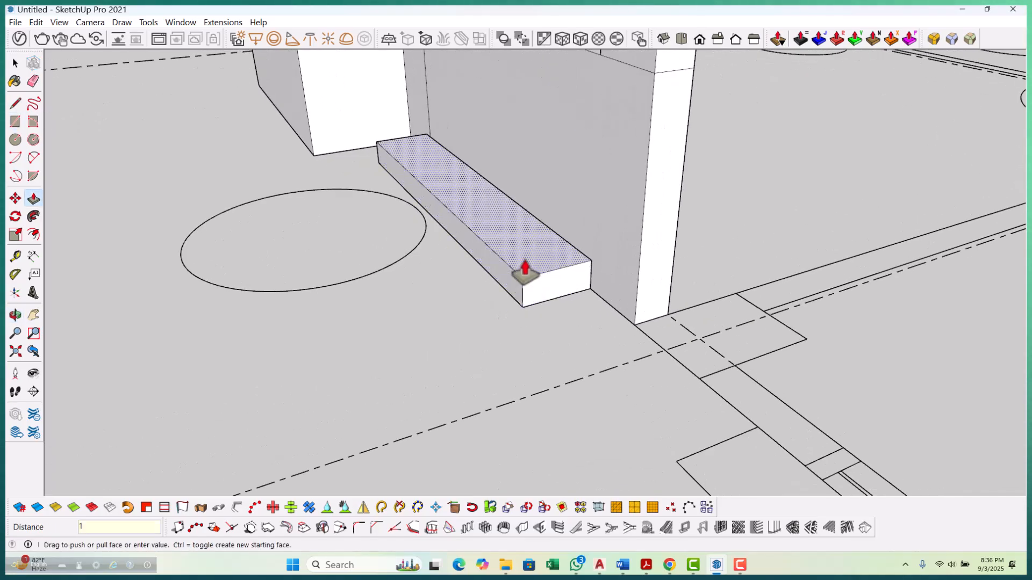
left_click(525, 270)
Try to lower the sunshade block's outer upper edge by 100 mm along the blue axis.
key("space")
scroll(510, 266, "up", 2)
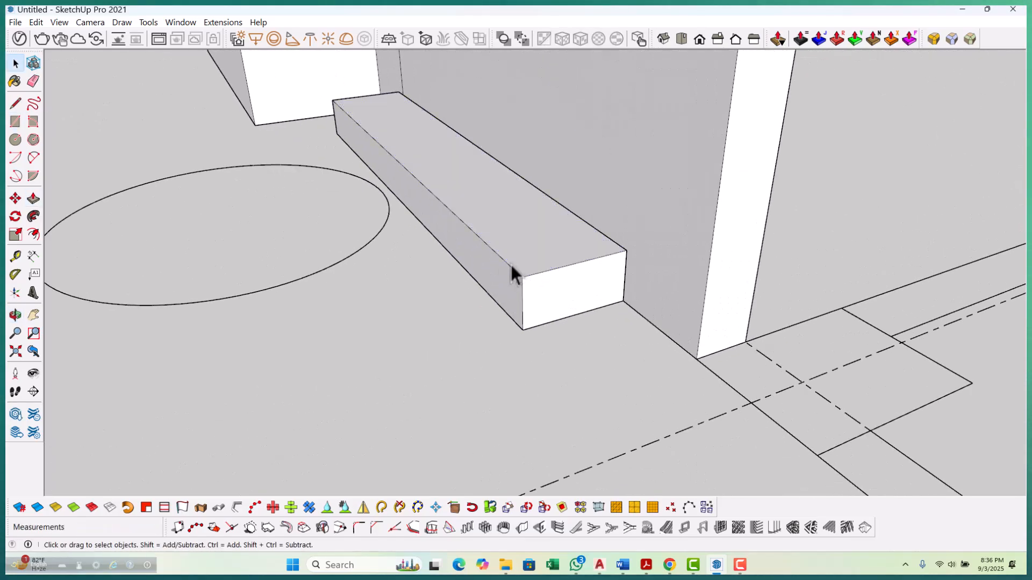
key("m")
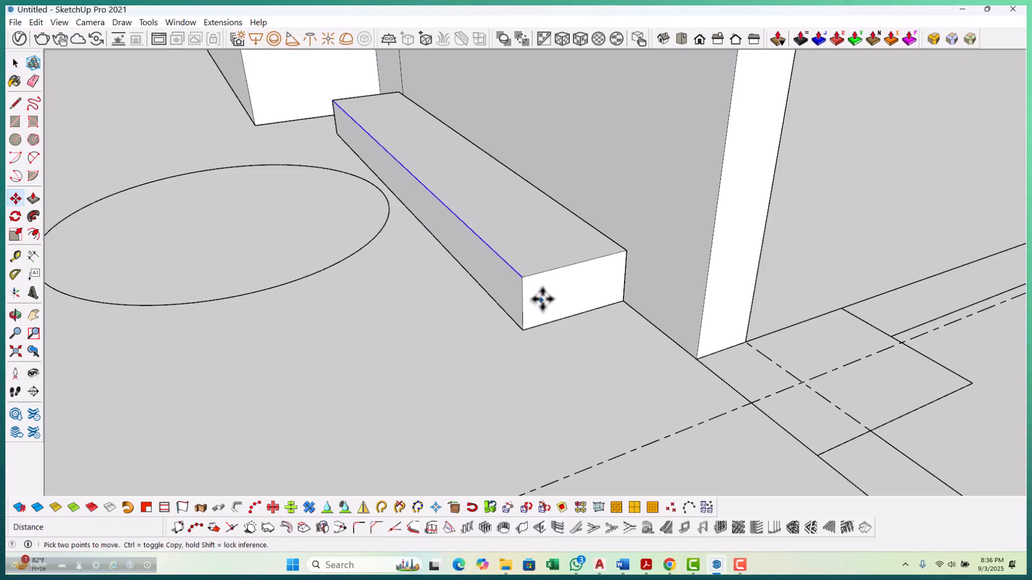
left_click(525, 278)
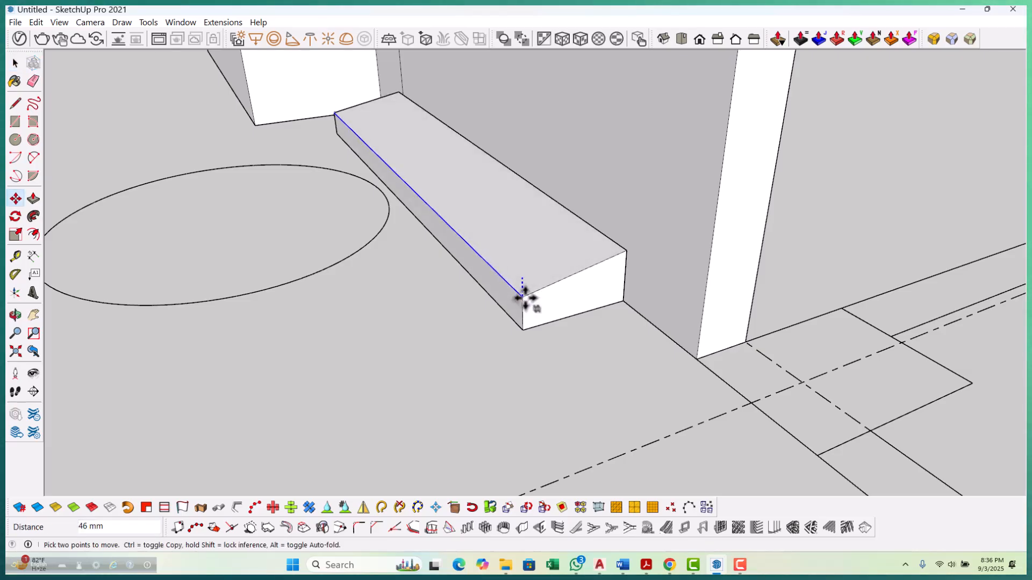
key("Return")
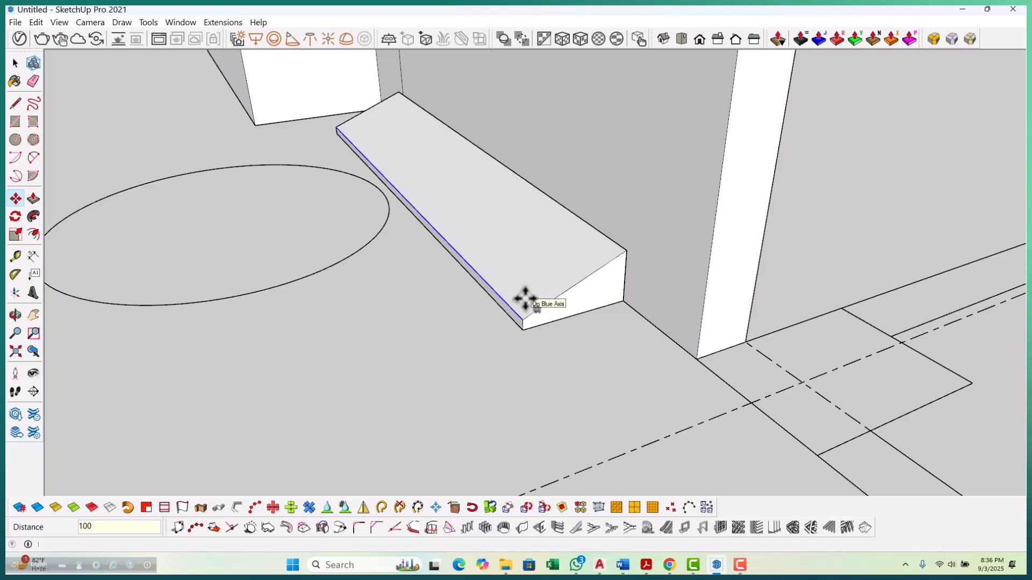
scroll(369, 293, "down", 1)
scroll(450, 315, "down", 1)
key("ctrl+z")
Lower the sunshade block's outer upper edge by 25 mm along the blue axis to slope its top.
scroll(485, 280, "up", 1)
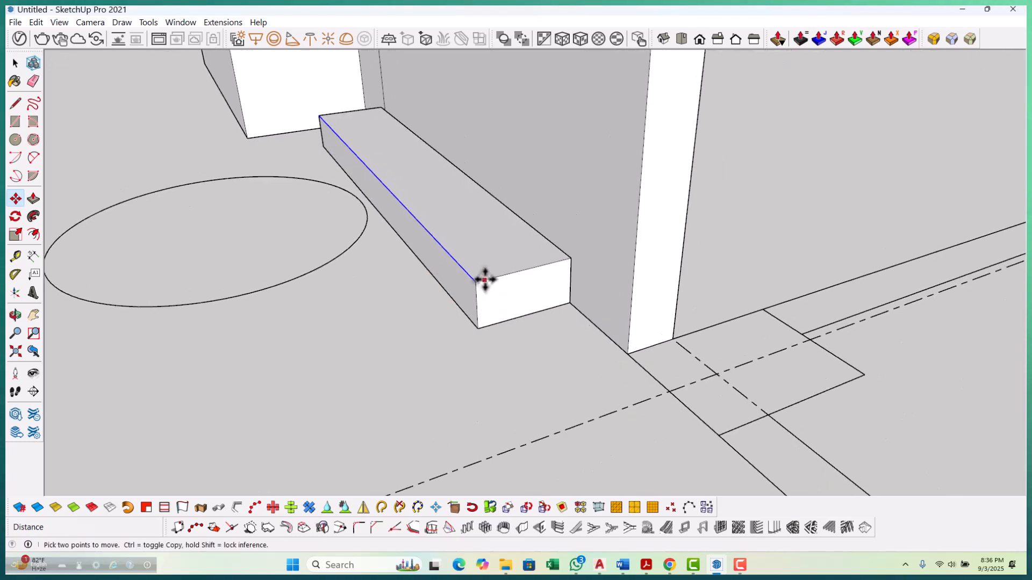
left_click(480, 283)
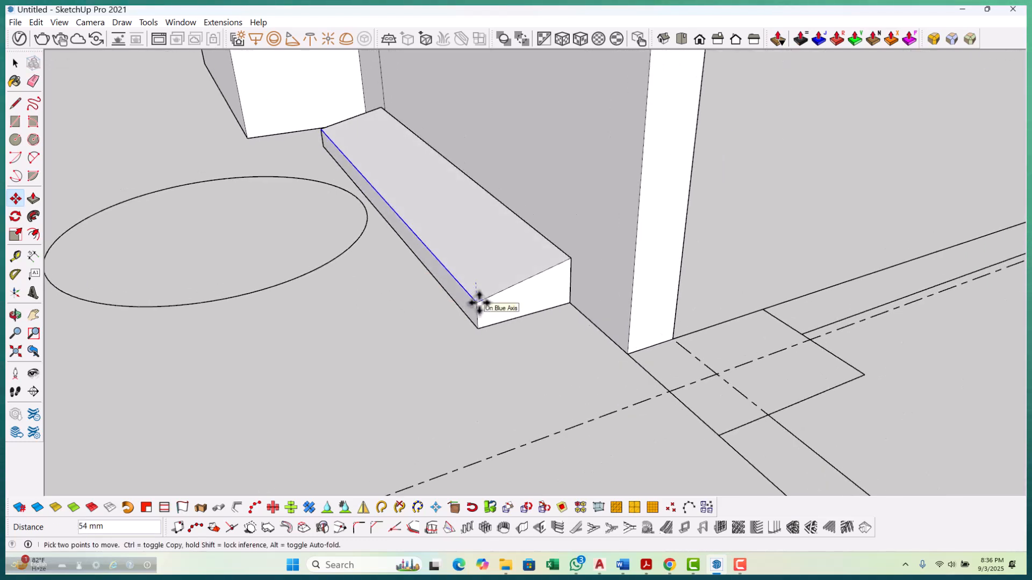
type("25")
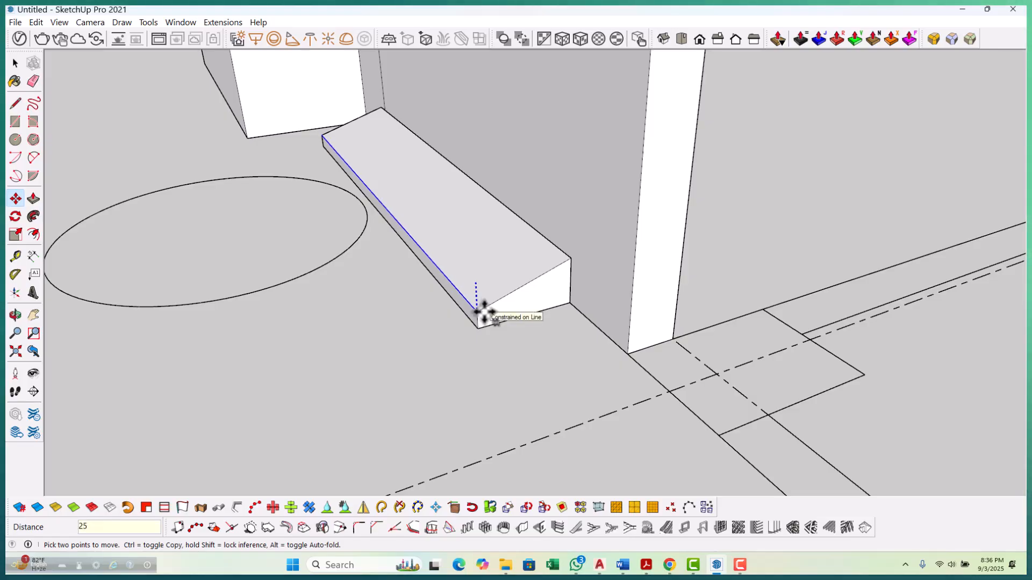
key("space")
Select the entire sloped sunshade solid and group it.
scroll(482, 273, "up", 1)
triple_click(495, 265)
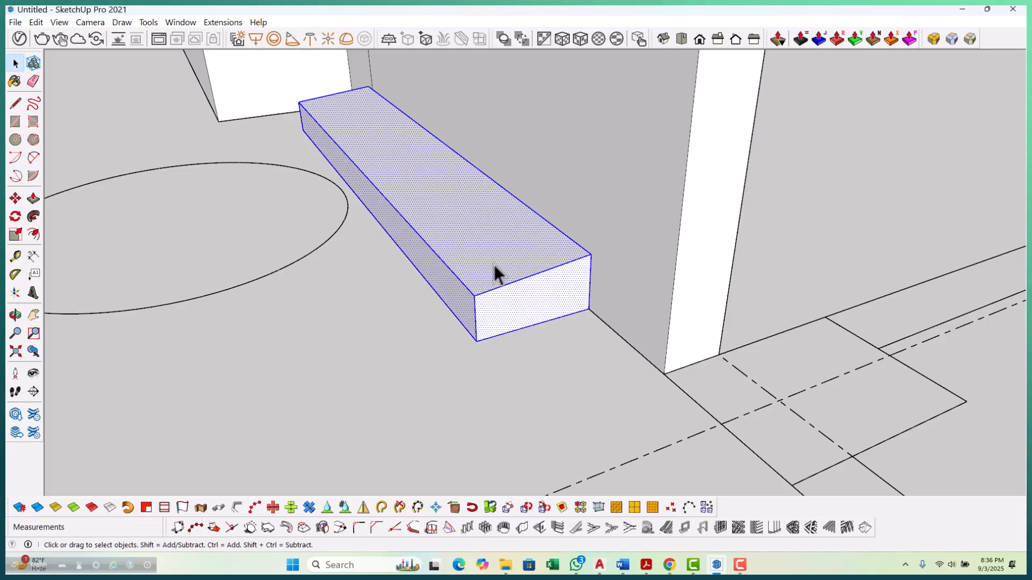
right_click(494, 265)
left_click(551, 372)
scroll(505, 347, "down", 5)
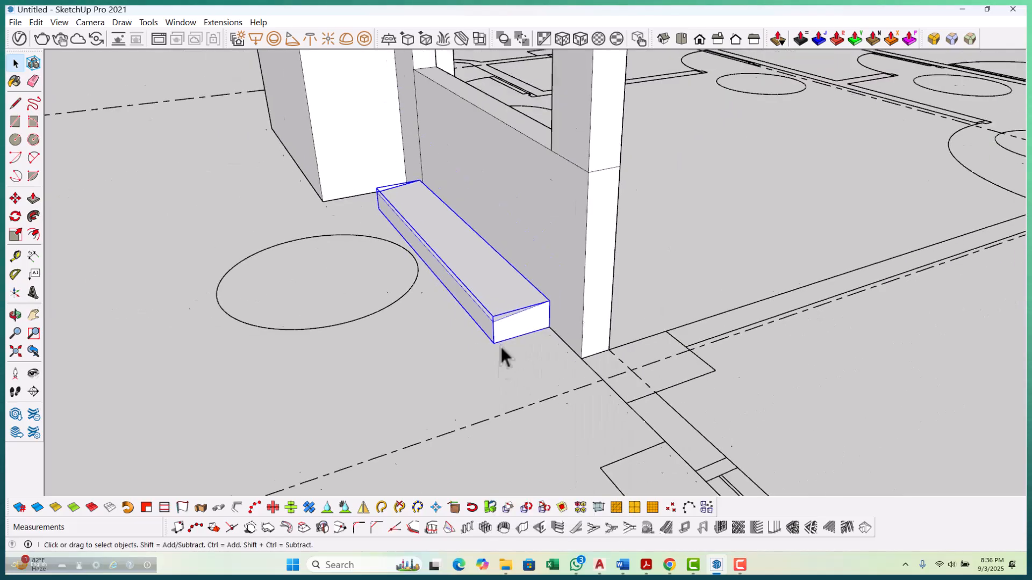
Move the sunshade group 2100 mm straight up along the wall to above the window opening, and clear the selection.
key("m")
scroll(516, 361, "up", 3)
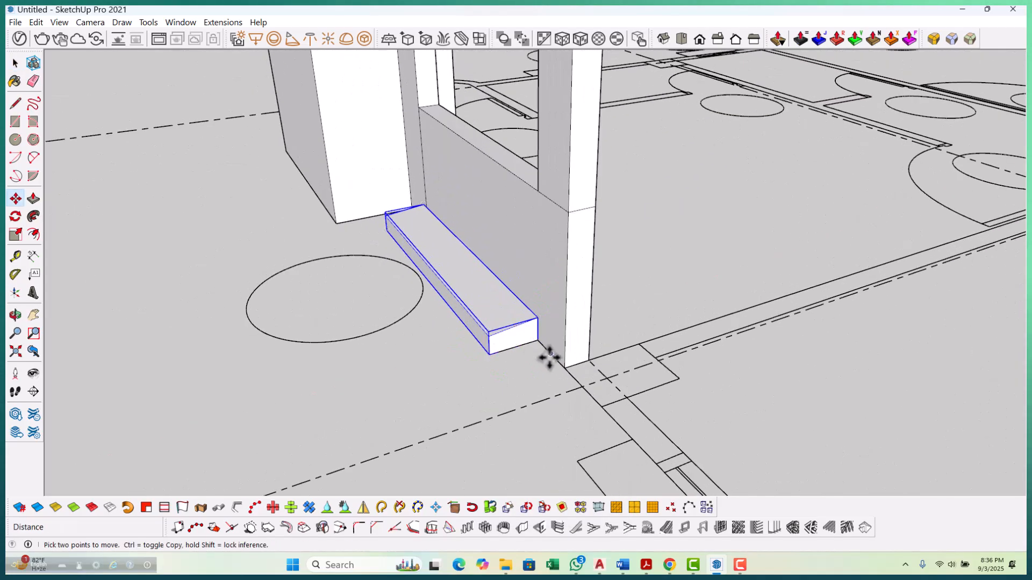
left_click_drag(539, 342, 546, 224)
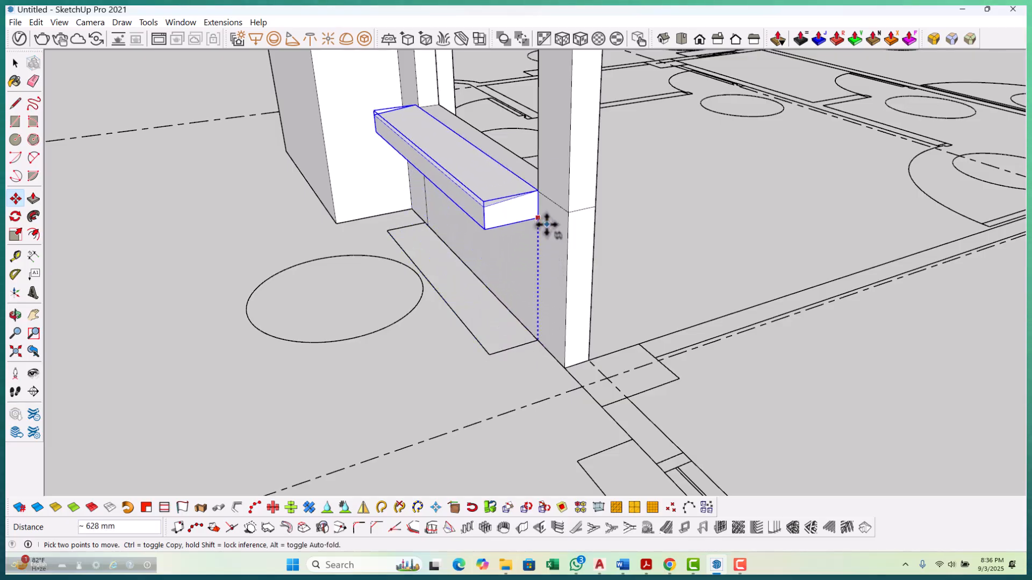
type("21")
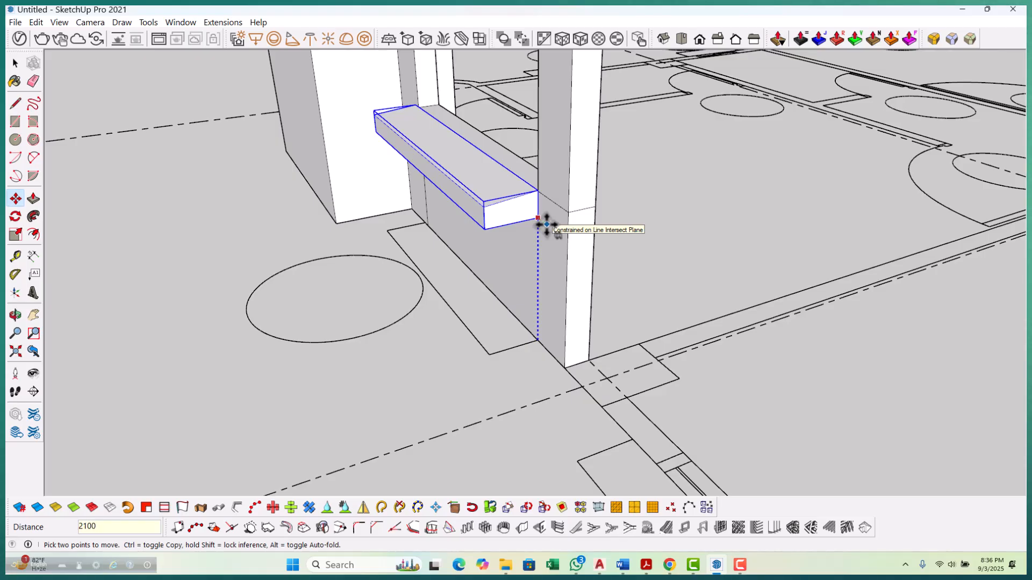
type("00")
key("Return")
scroll(547, 224, "down", 5)
left_click(600, 273)
Inspect the raised sunshade from several angles and the adjoining window bay on the floor plan.
middle_click_drag(600, 273, 572, 97)
scroll(543, 160, "up", 5)
scroll(540, 177, "up", 1)
middle_click_drag(540, 183, 530, 257)
scroll(529, 257, "down", 8)
middle_click_drag(527, 339, 545, 410)
scroll(545, 424, "up", 4)
scroll(380, 198, "down", 2)
middle_click_drag(473, 355, 483, 344)
scroll(530, 328, "up", 2)
scroll(472, 323, "up", 5)
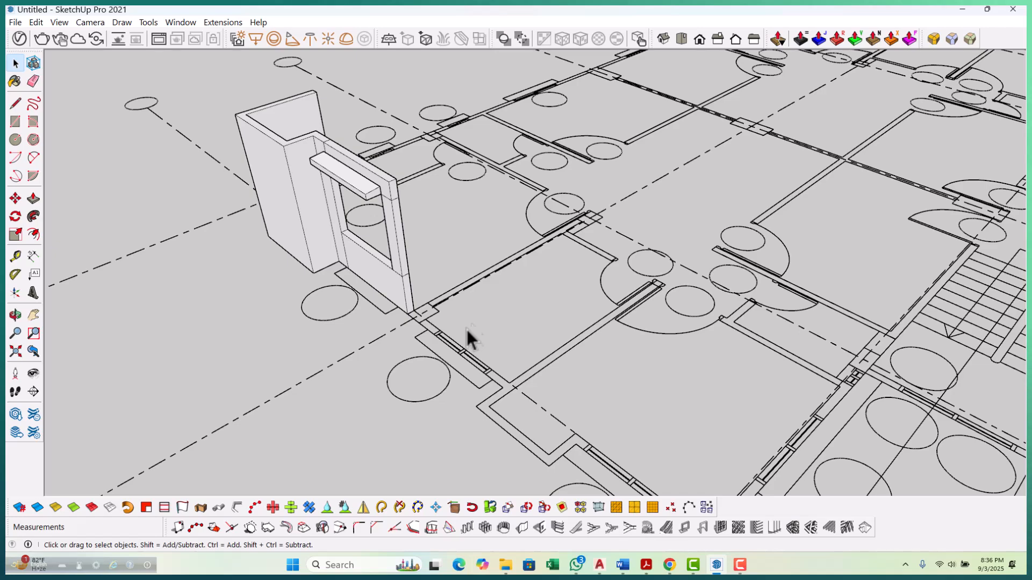
scroll(471, 324, "down", 3)
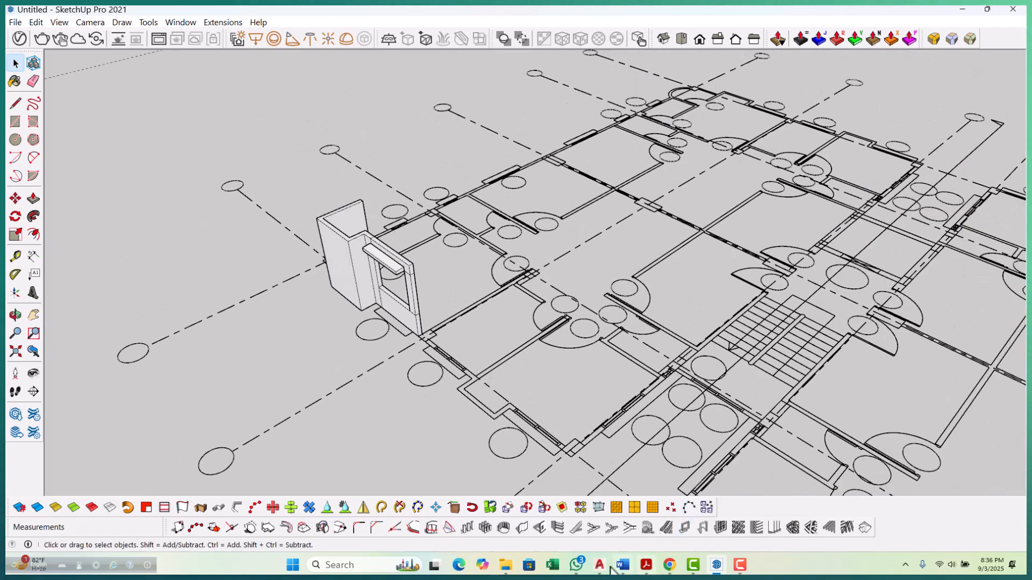
Switch to AutoCAD and check the kitchen window's tag on the floor plan in the 2025 BATCH 01 STRUCTURE drawing.
mouse_move(597, 567)
left_click(770, 502)
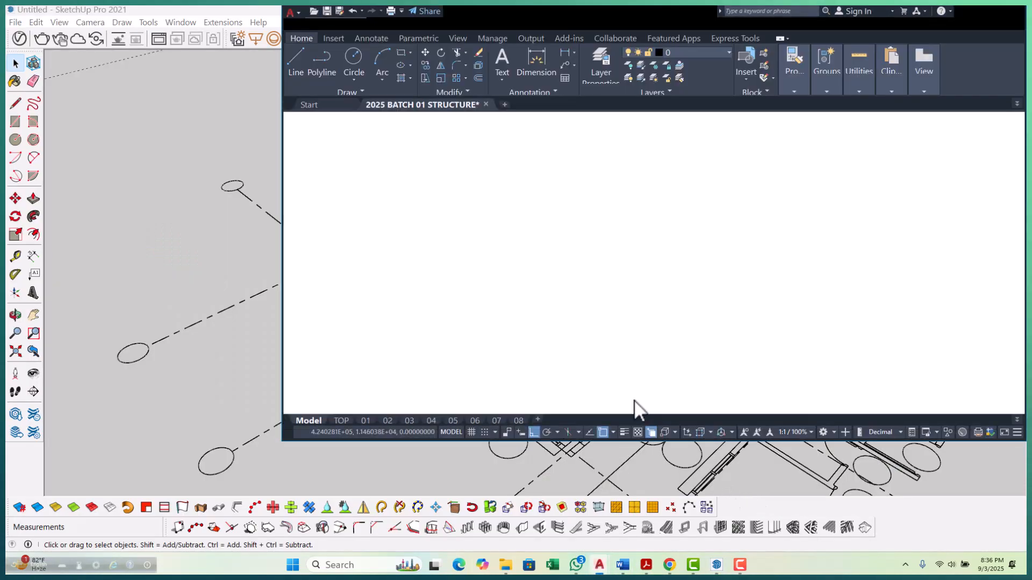
scroll(568, 317, "down", 10)
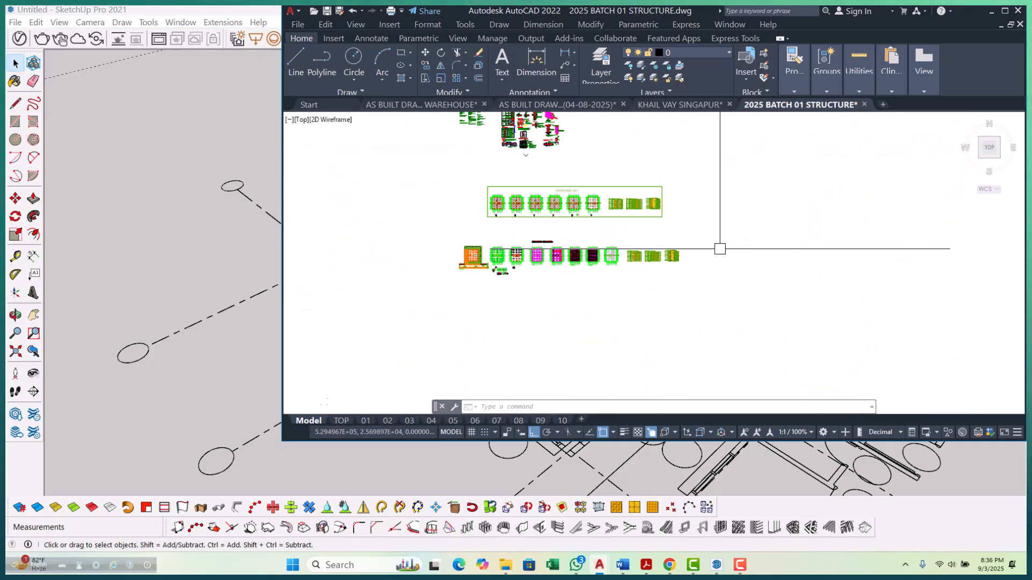
scroll(663, 234, "up", 12)
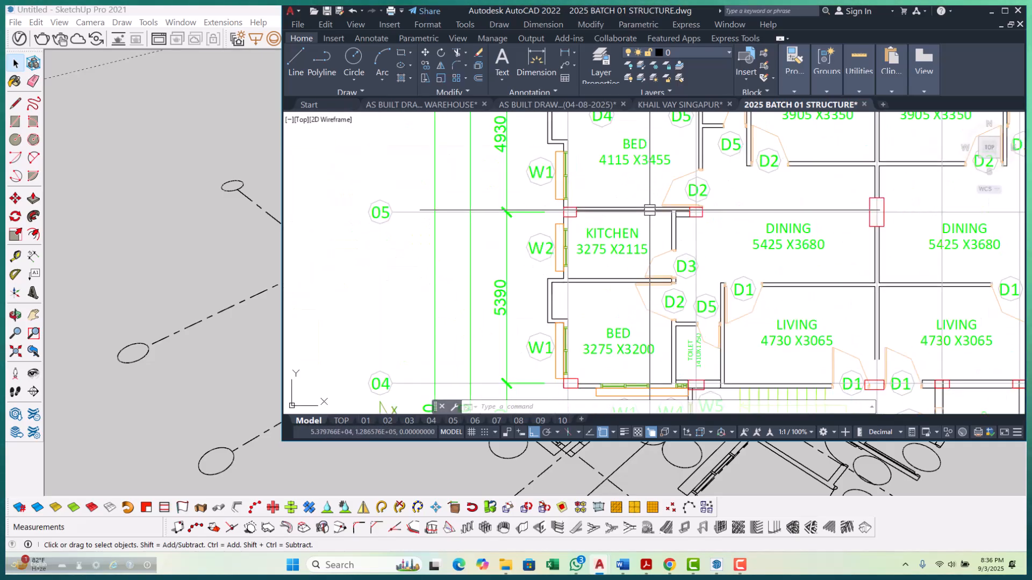
scroll(633, 288, "up", 2)
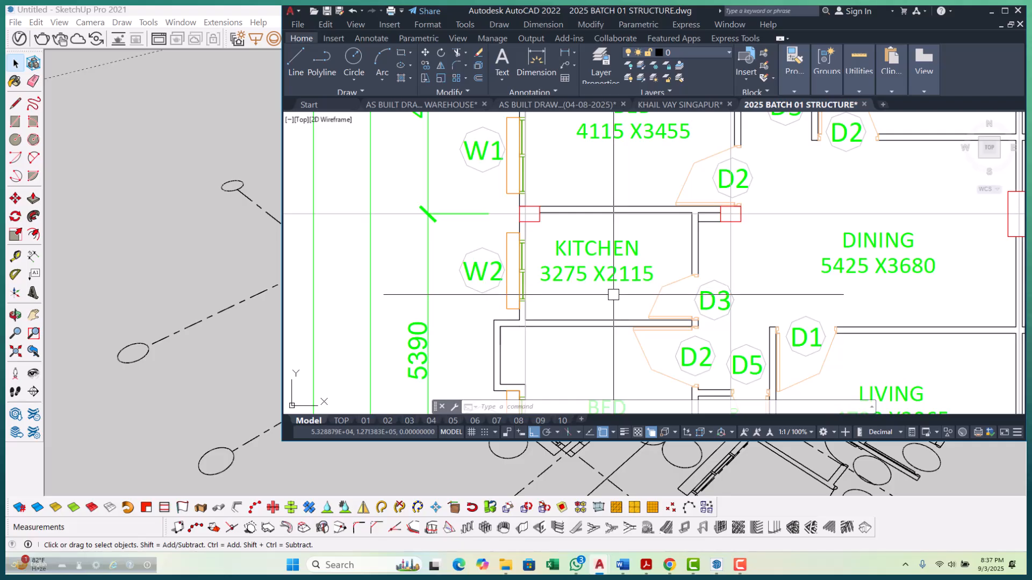
Return to SketchUp and draw a 125 by 370 mm rectangle over the wall piece between the column and the kitchen window.
left_click(992, 12)
scroll(591, 322, "down", 3)
scroll(459, 346, "up", 6)
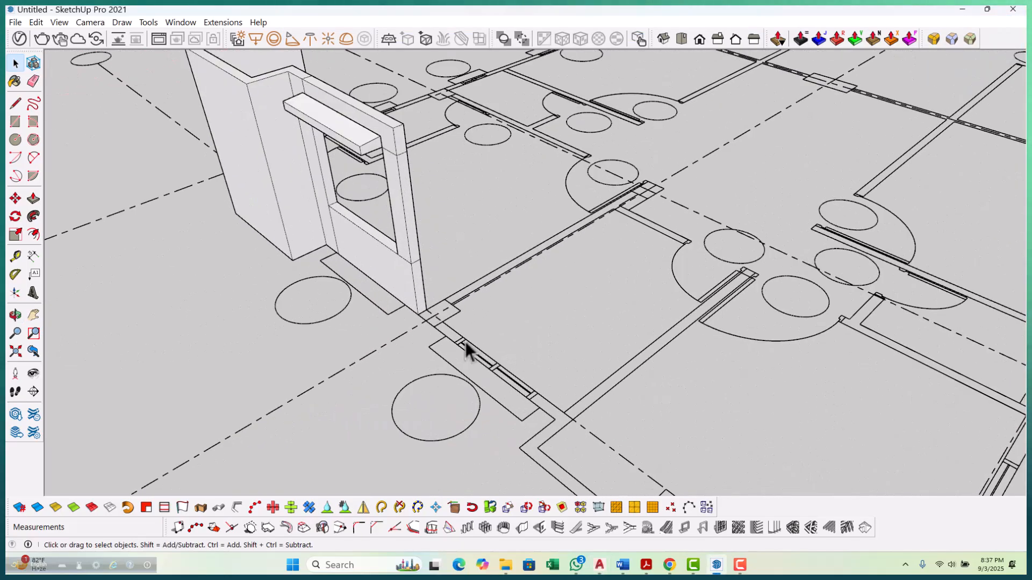
key("r")
scroll(466, 343, "up", 3)
left_click(467, 354)
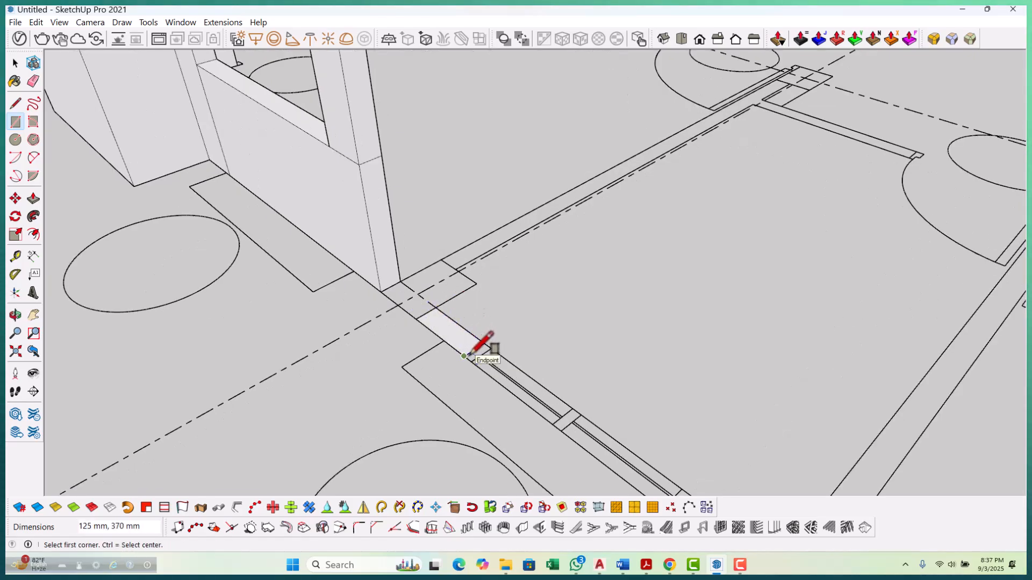
Extrude the new wall piece 750 mm up, level with the neighbouring window sill.
key("p")
left_click(458, 332)
scroll(458, 333, "down", 2)
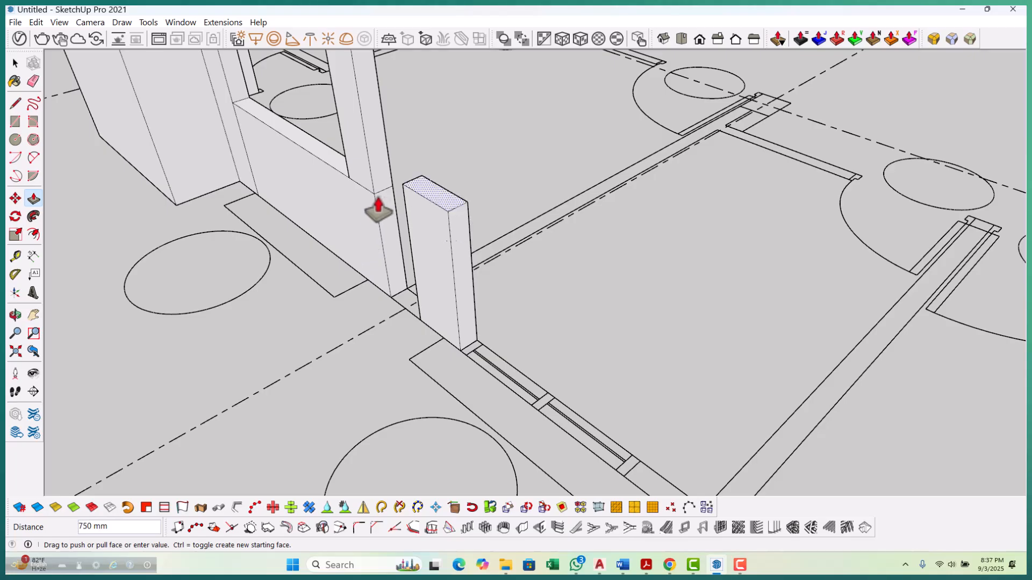
scroll(422, 285, "up", 2)
left_click(429, 239)
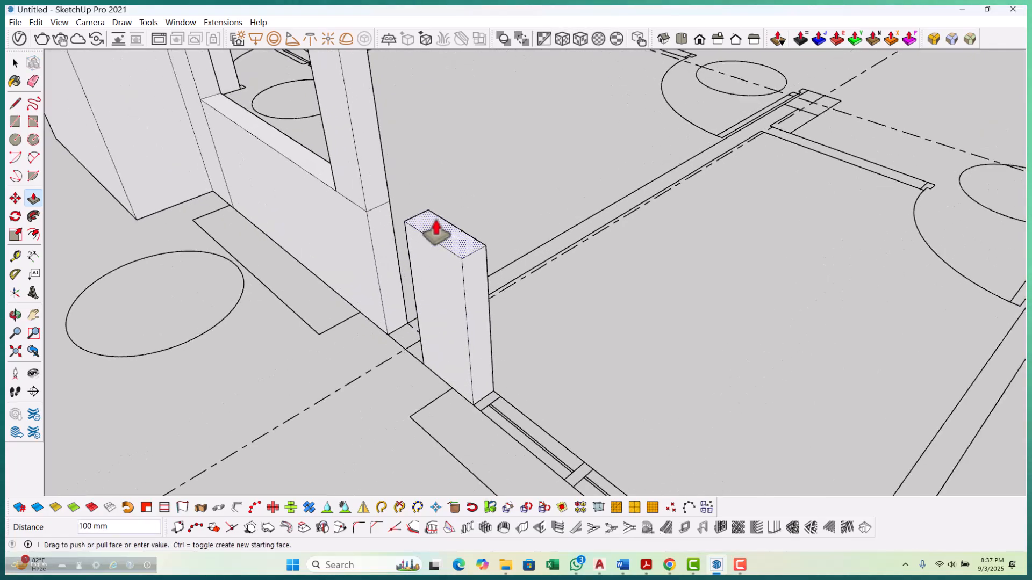
Raise the wall piece with two further stacked segments of 1350 mm and 300 mm, matching the neighbouring wall's levels.
scroll(426, 288, "down", 3)
scroll(387, 207, "up", 3)
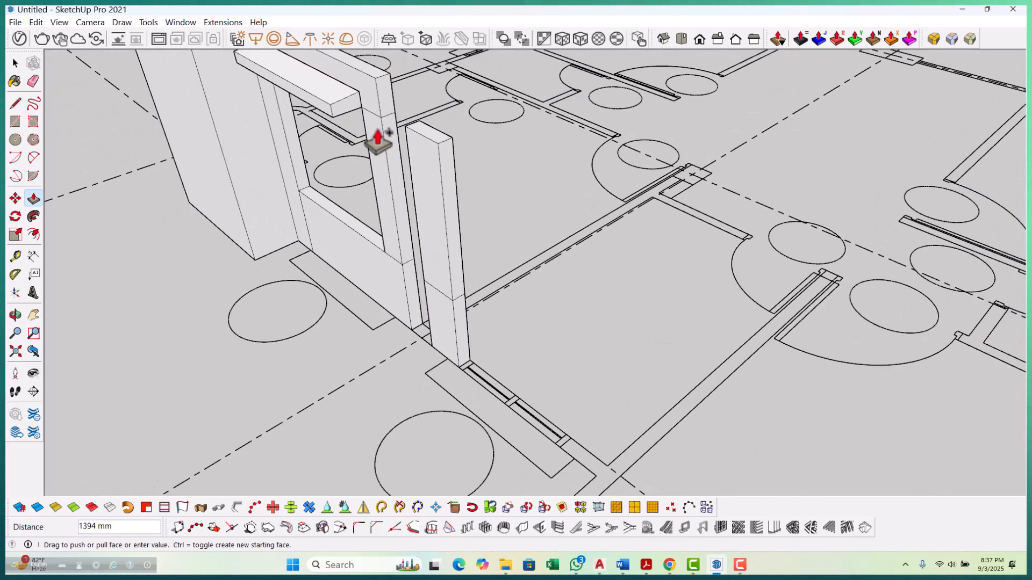
left_click(381, 123)
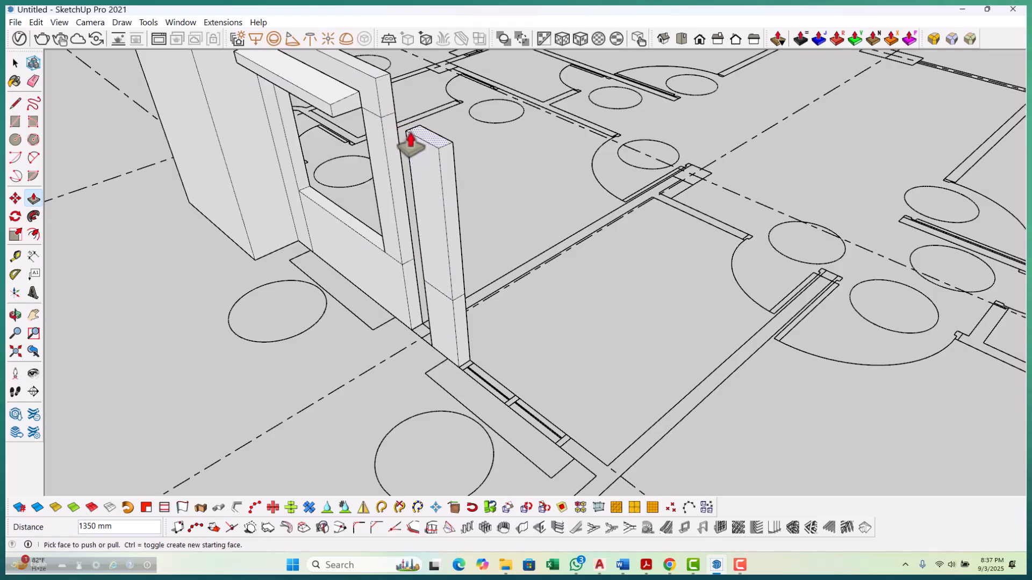
left_click(373, 104)
scroll(466, 307, "down", 2)
scroll(466, 307, "up", 2)
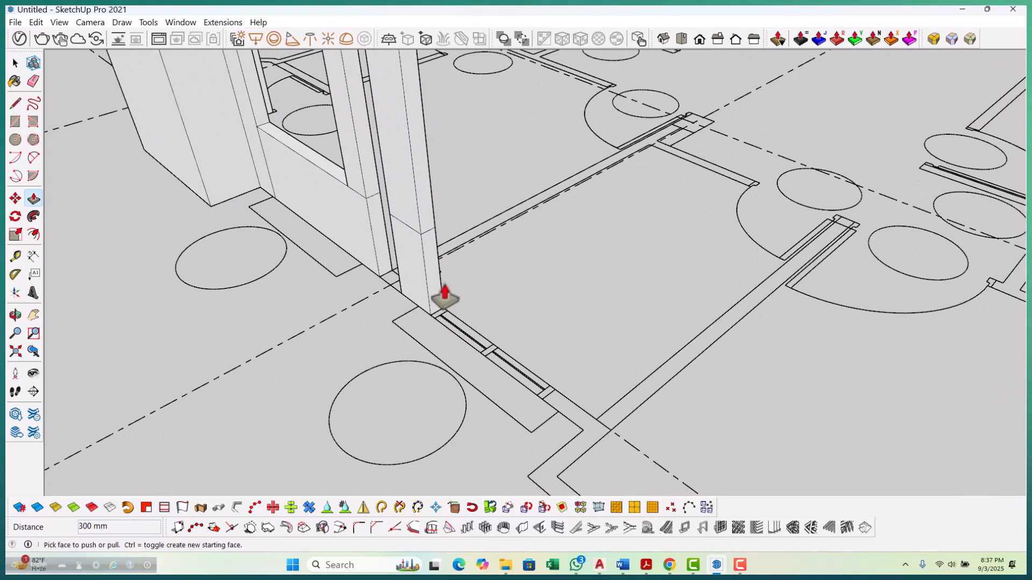
Extend the wall piece's lowest segment along the kitchen window to its far end, and add a 370 mm segment beyond it.
left_click(433, 294)
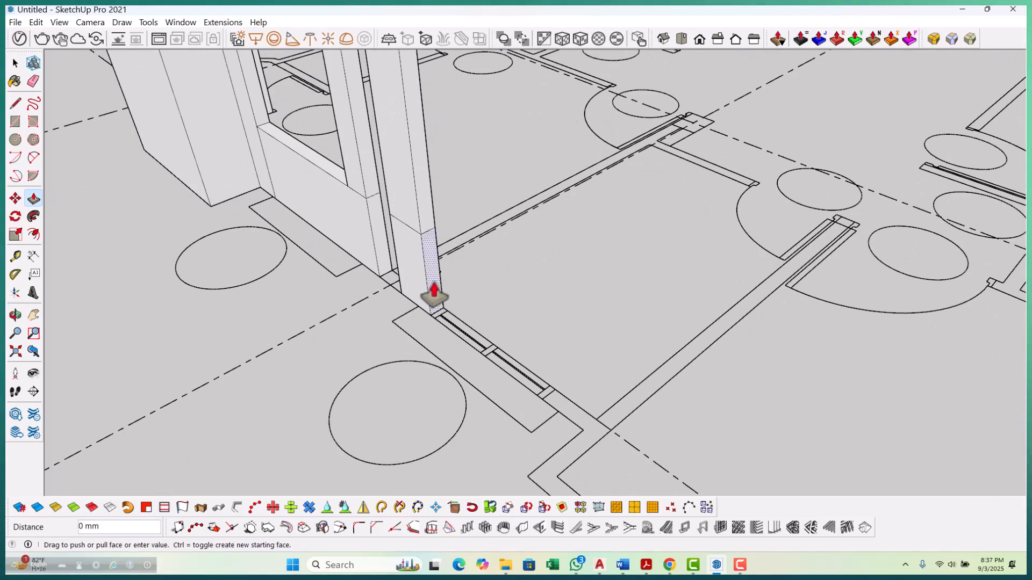
left_click(543, 404)
scroll(543, 404, "down", 2)
scroll(468, 357, "up", 4)
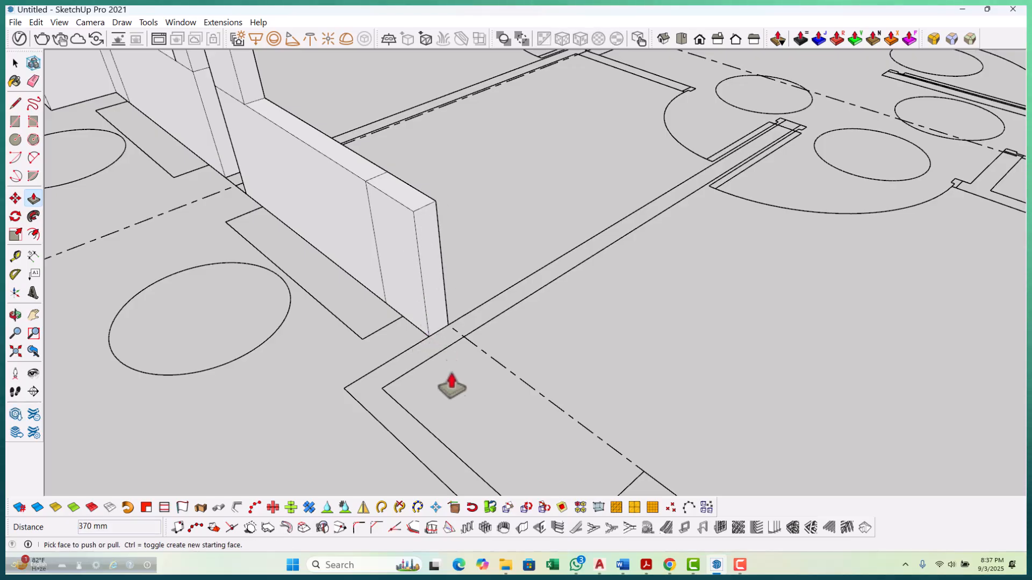
Extend the wall's top segment over the kitchen window to the far end, and raise the 370 mm end segment to its underside.
scroll(450, 370, "down", 4)
scroll(318, 146, "up", 5)
left_click(285, 114)
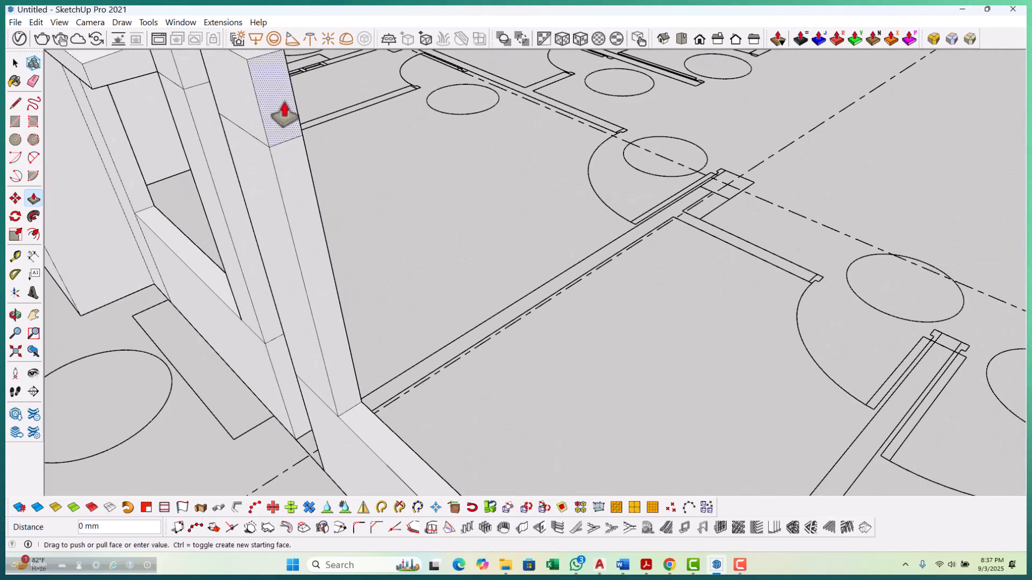
scroll(281, 131, "down", 3)
scroll(407, 334, "up", 3)
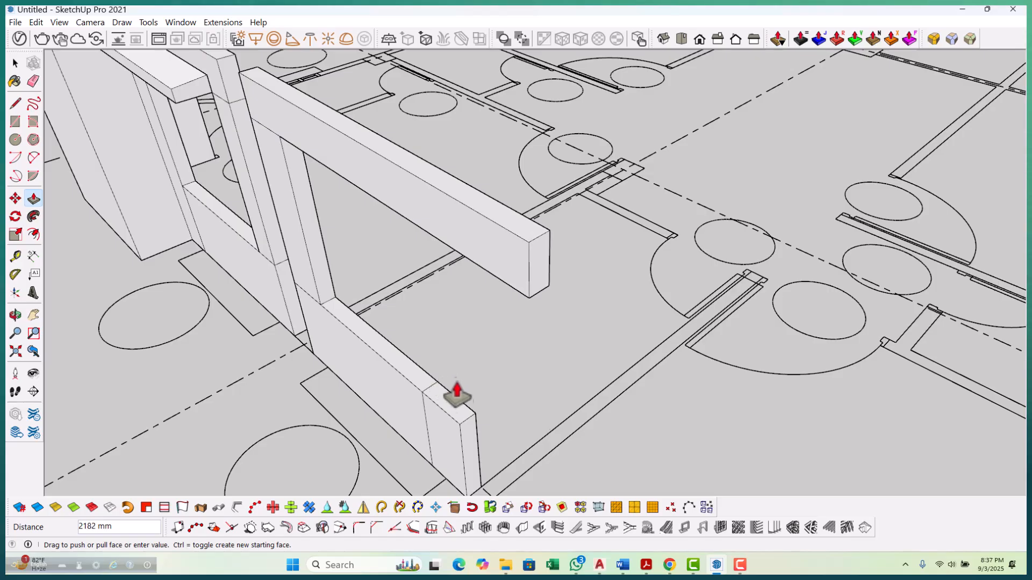
left_click(472, 417)
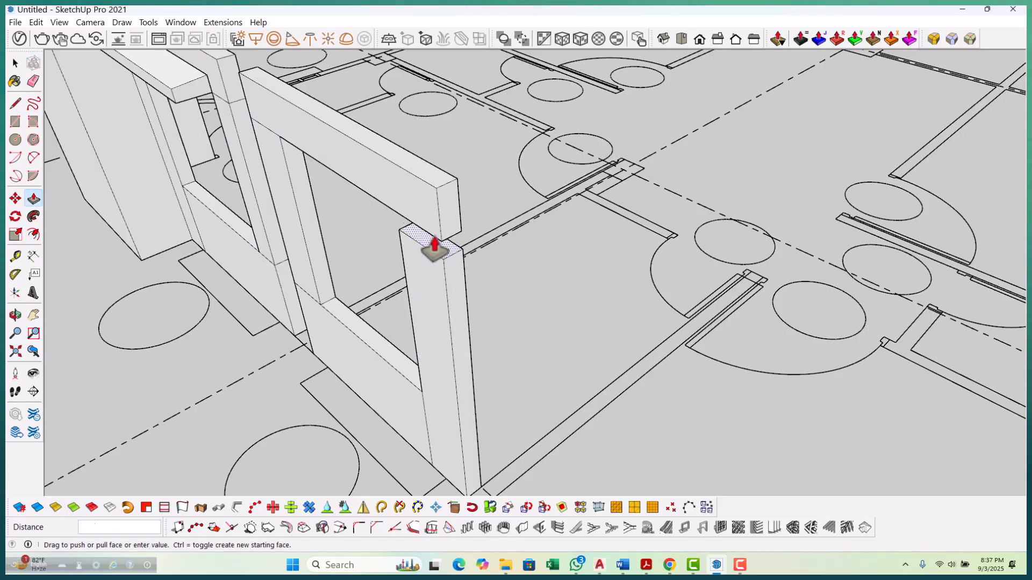
left_click(460, 239)
scroll(484, 236, "down", 3)
middle_click_drag(511, 231, 475, 307)
scroll(467, 317, "up", 3)
Try tracing the kitchen window's sunshade outline with a 250 by 1500 mm rectangle outside the wall group.
key("space")
scroll(451, 304, "up", 6)
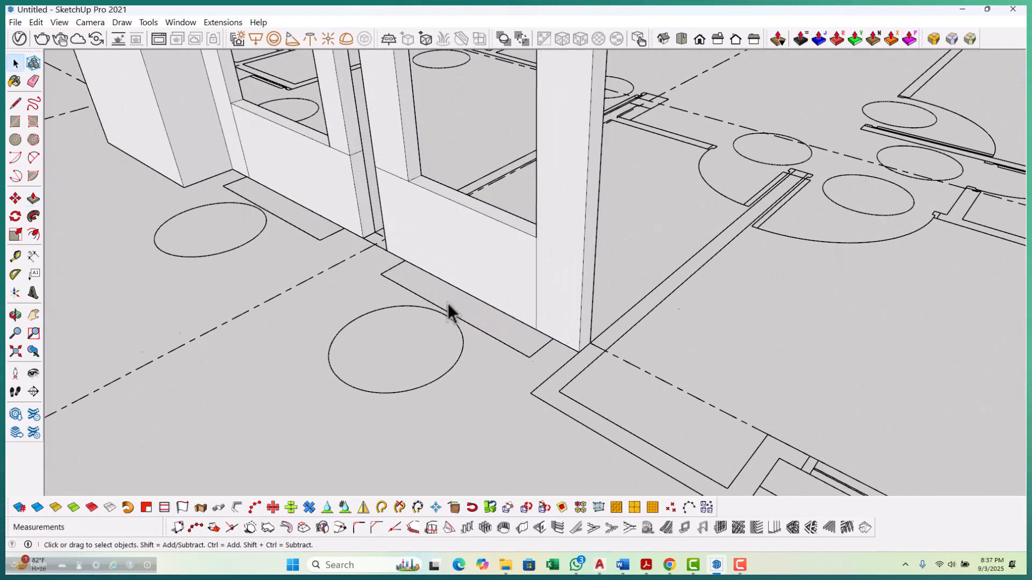
key("r")
scroll(430, 263, "up", 4)
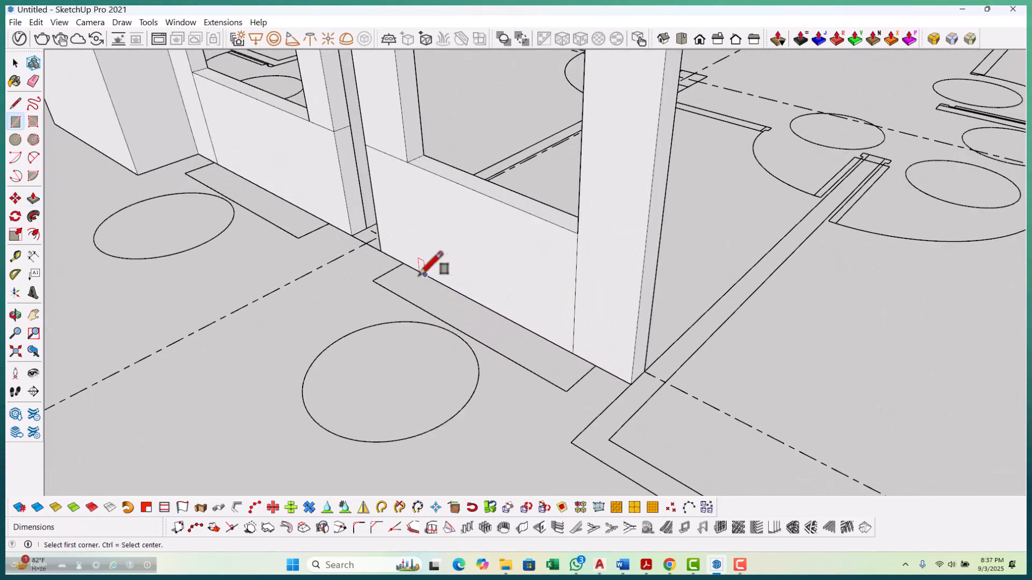
left_click(398, 260)
scroll(409, 262, "down", 2)
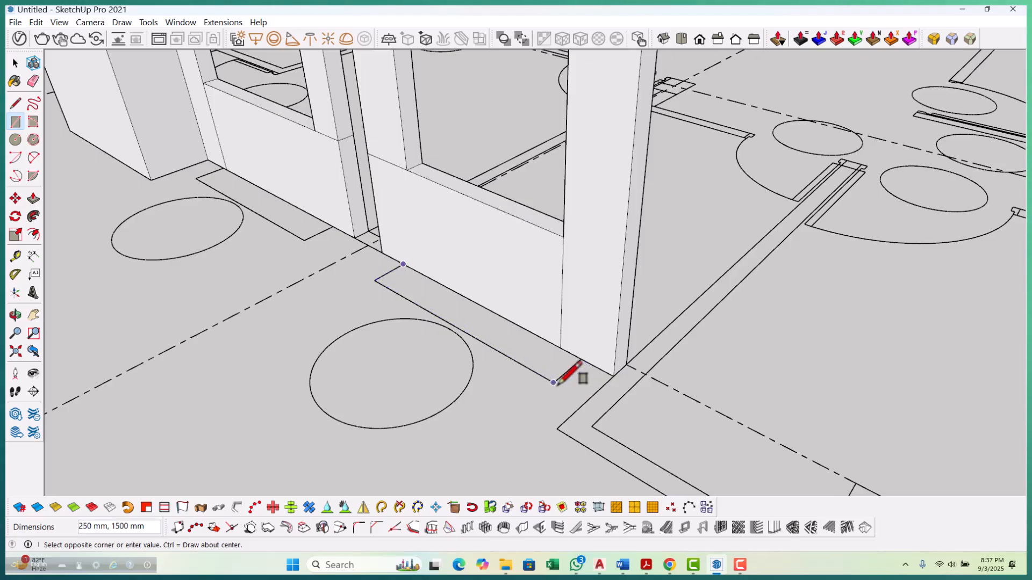
left_click(554, 383)
key("p")
scroll(533, 379, "up", 2)
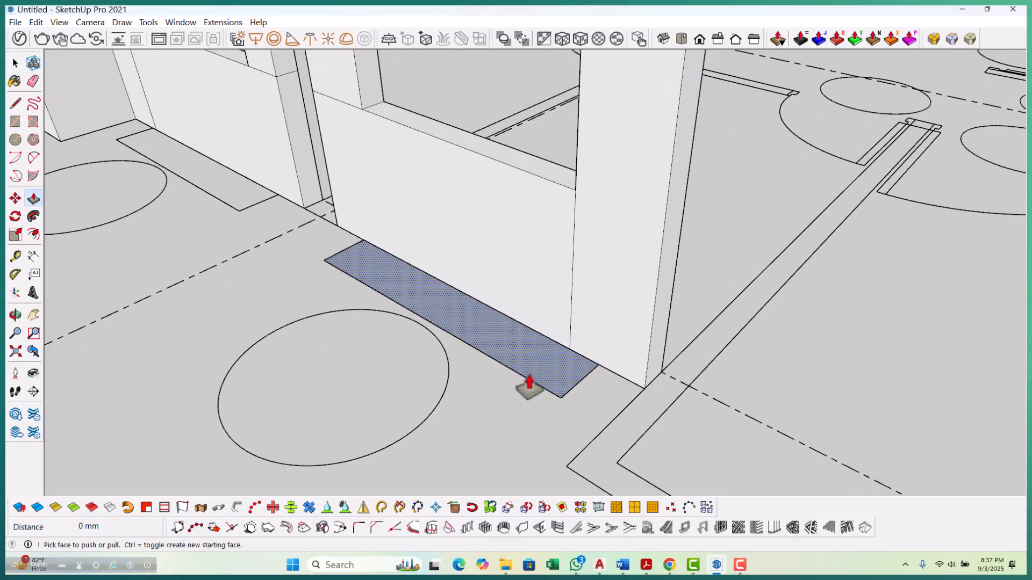
scroll(447, 396, "down", 2)
scroll(447, 397, "down", 4)
key("space")
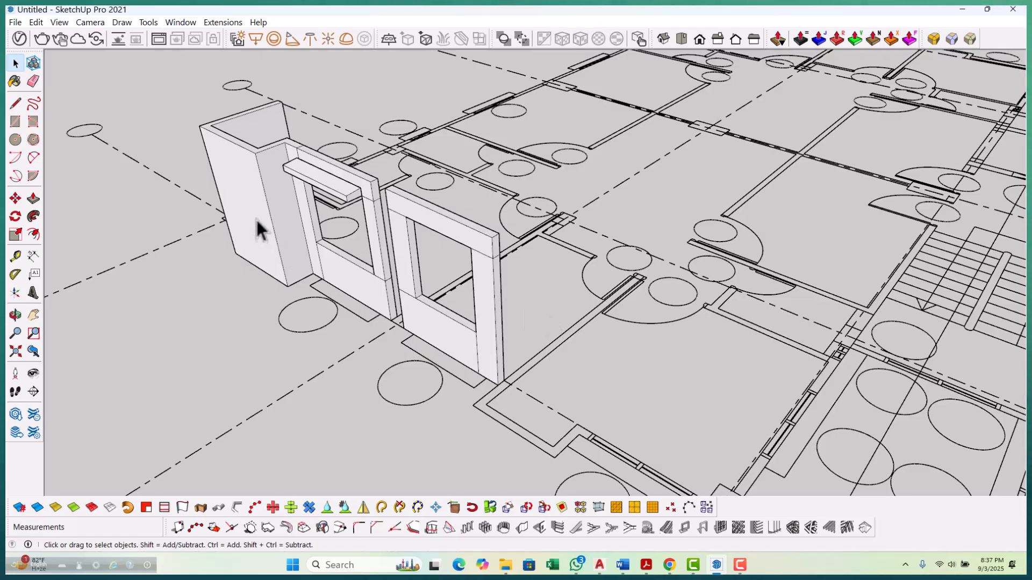
Cut the new kitchen window wall and paste it in place inside the neighbouring wall group.
left_click(294, 215)
scroll(384, 277, "down", 3)
scroll(401, 299, "up", 1)
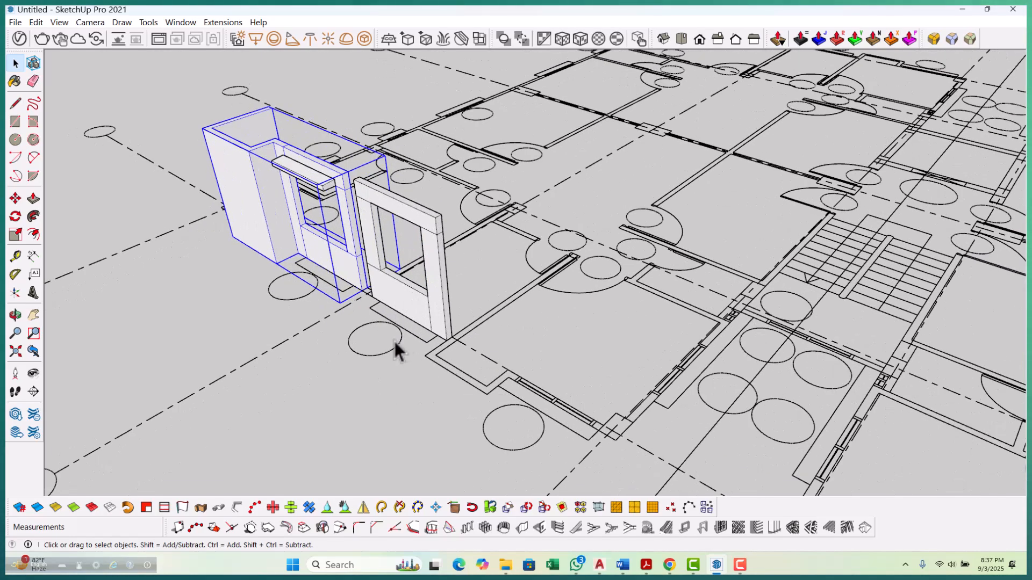
left_click(396, 348)
scroll(387, 267, "up", 1)
scroll(371, 275, "down", 2)
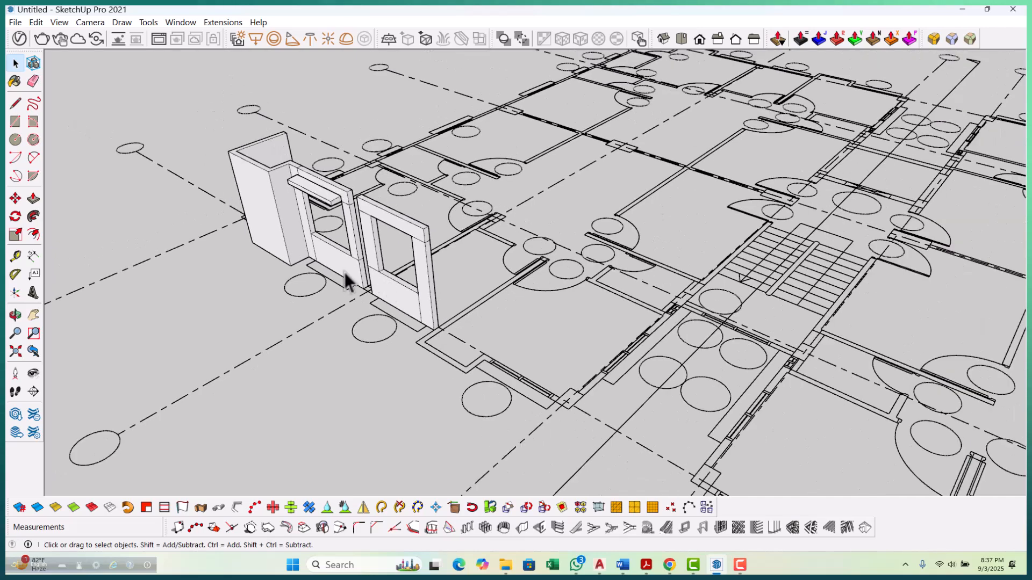
left_click_drag(527, 417, 525, 415)
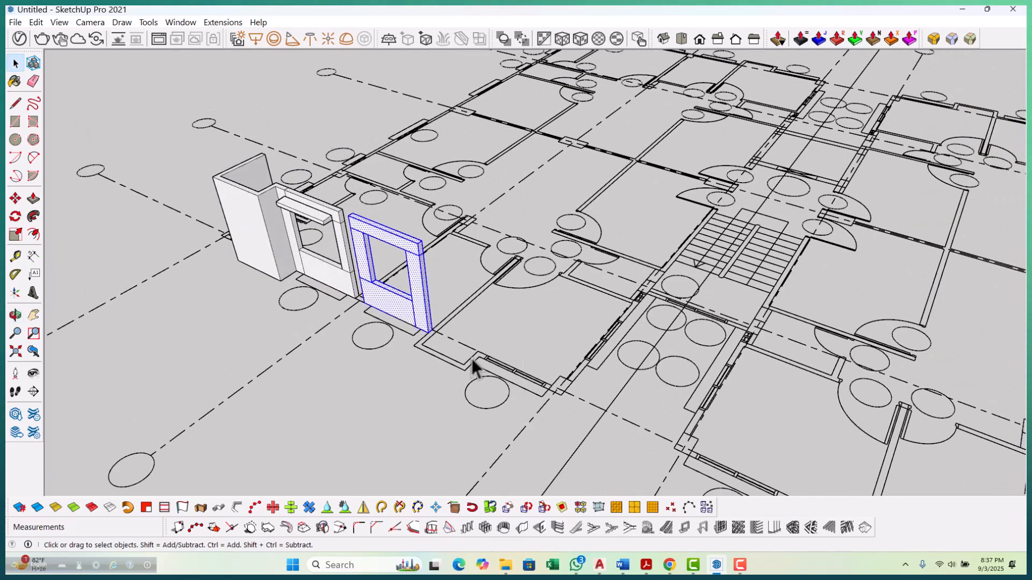
key("Delete")
scroll(337, 267, "up", 2)
left_click(333, 265)
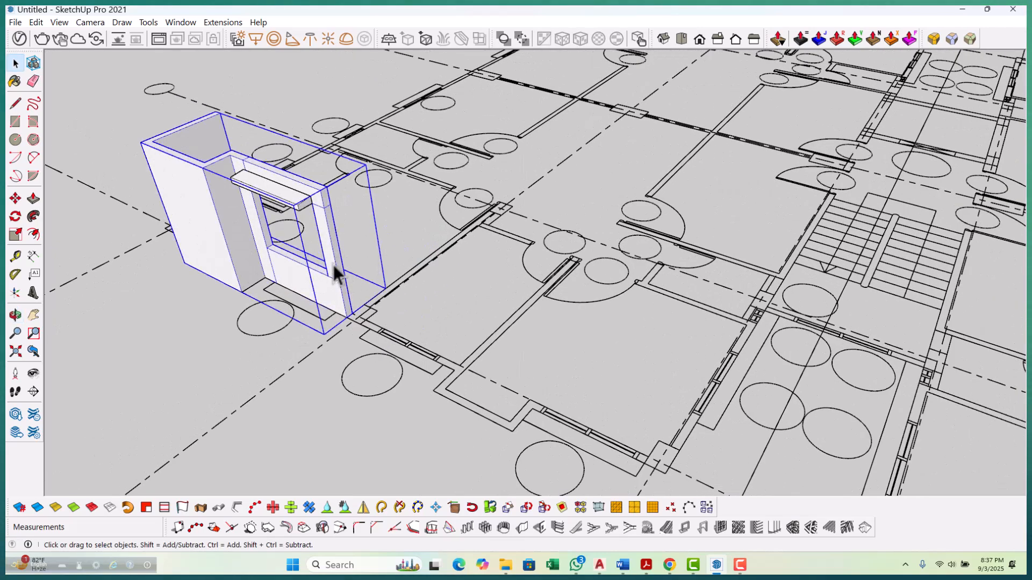
double_click(333, 266)
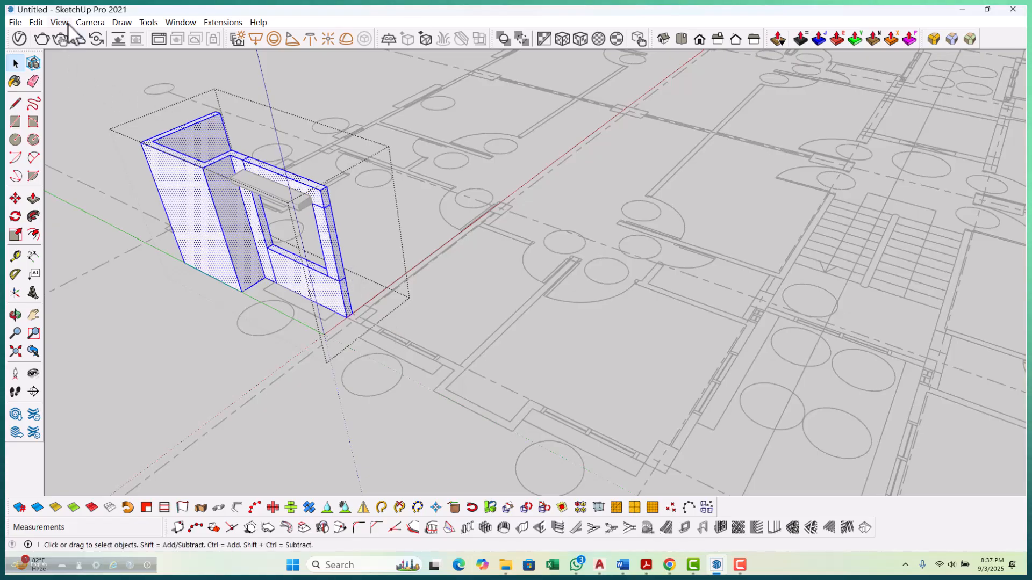
left_click(36, 22)
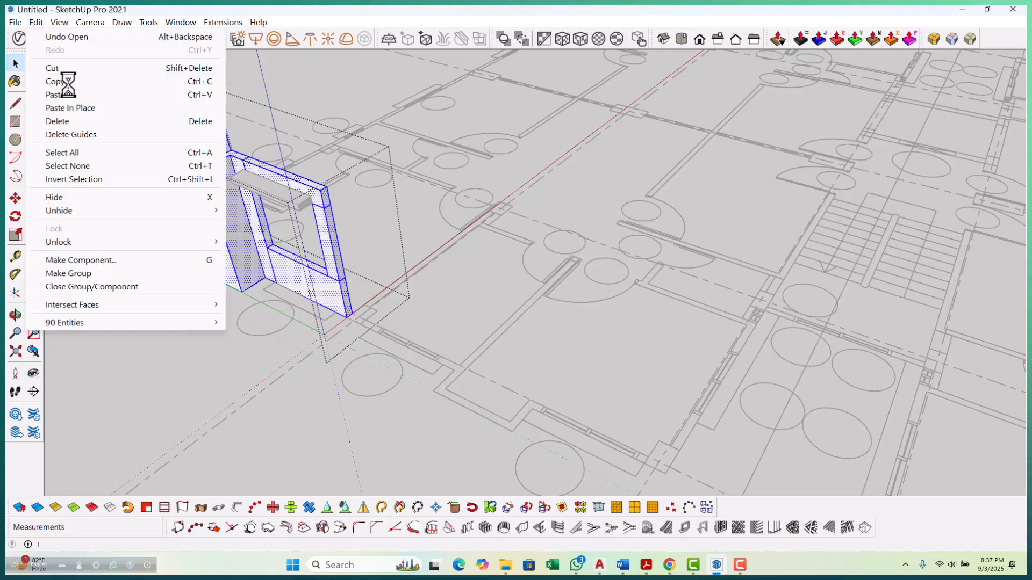
left_click(80, 110)
Draw a 250 by 1500 mm rectangle over the sunshade outline in front of the kitchen window.
scroll(591, 366, "up", 3)
scroll(376, 305, "up", 5)
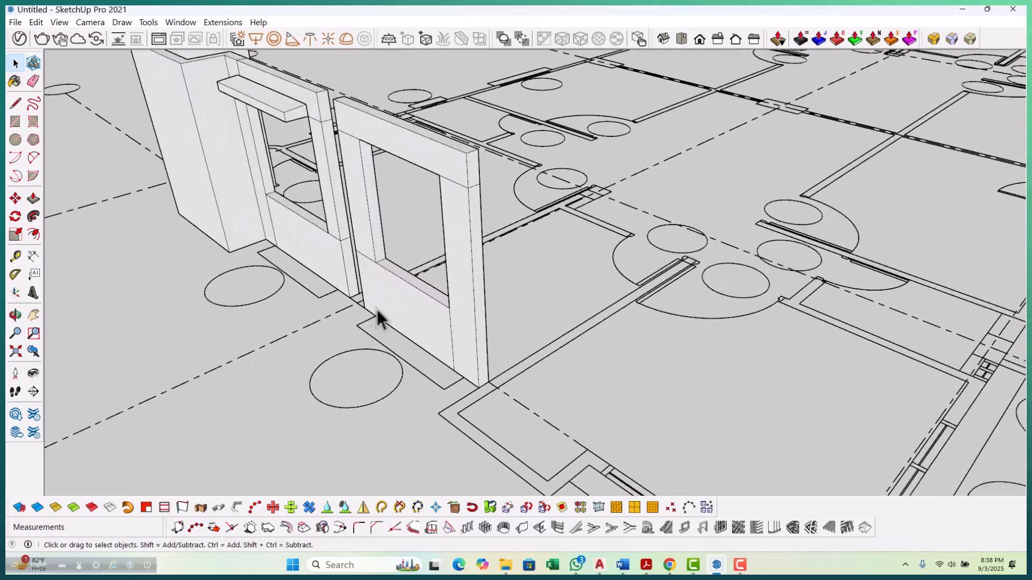
key("r")
scroll(399, 347, "up", 3)
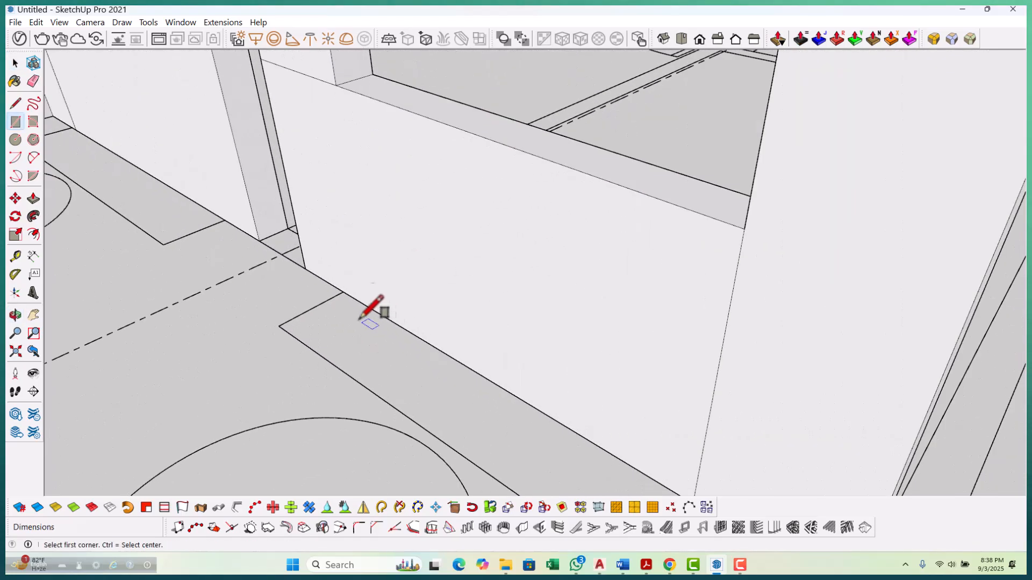
scroll(332, 268, "down", 2)
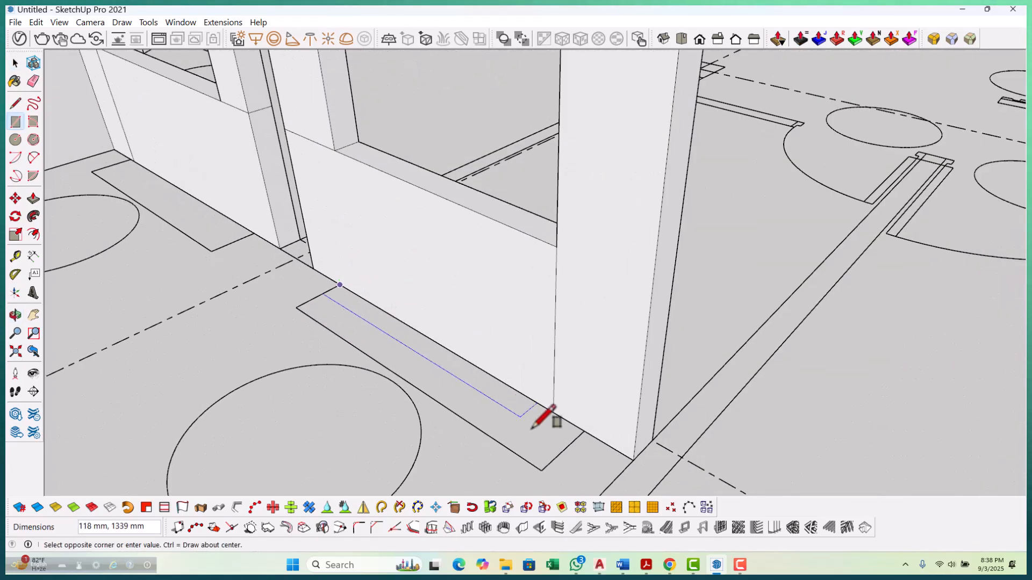
left_click(541, 470)
scroll(350, 364, "down", 3)
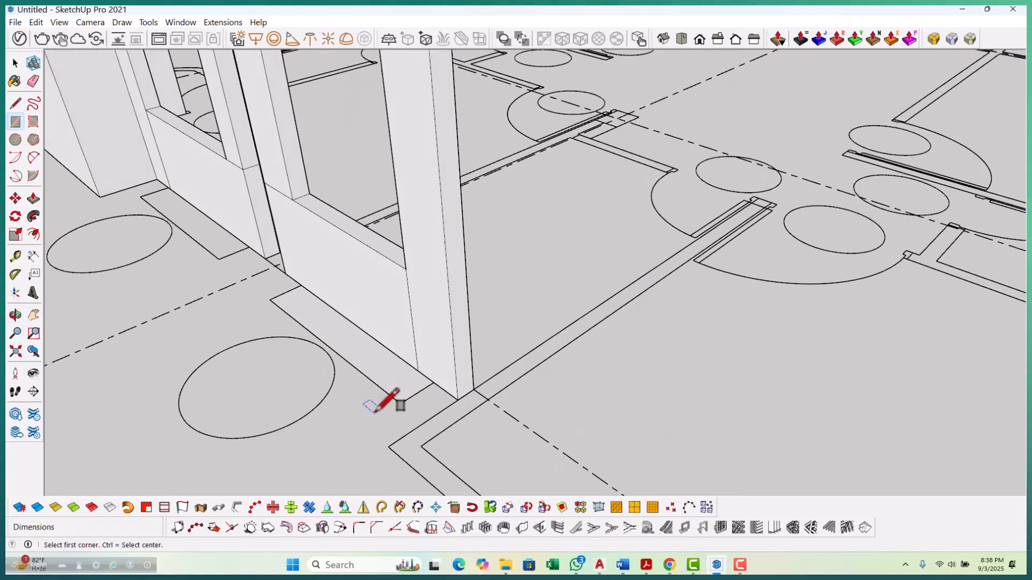
Extrude the sunshade rectangle 125 mm and lower its outer top edge by 25 mm to form the slope.
key("p")
left_click(405, 386)
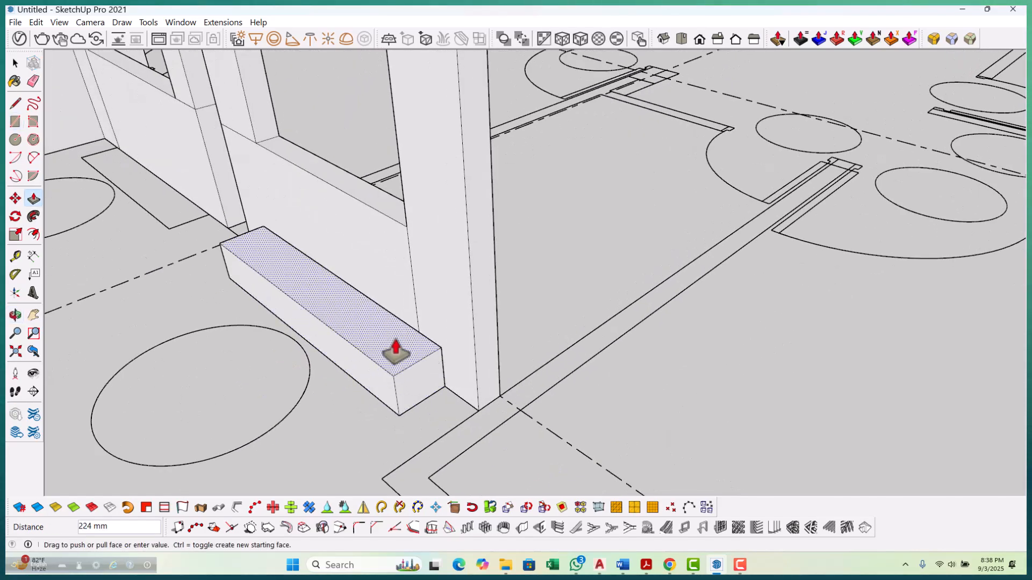
type("12")
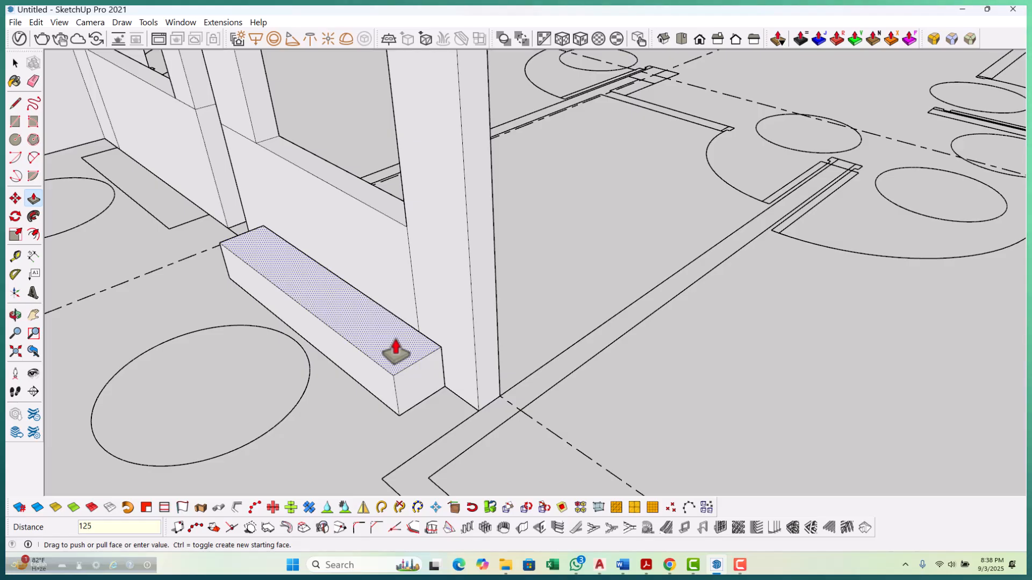
type("5")
key("Return")
middle_click_drag(392, 351, 375, 375)
key("space")
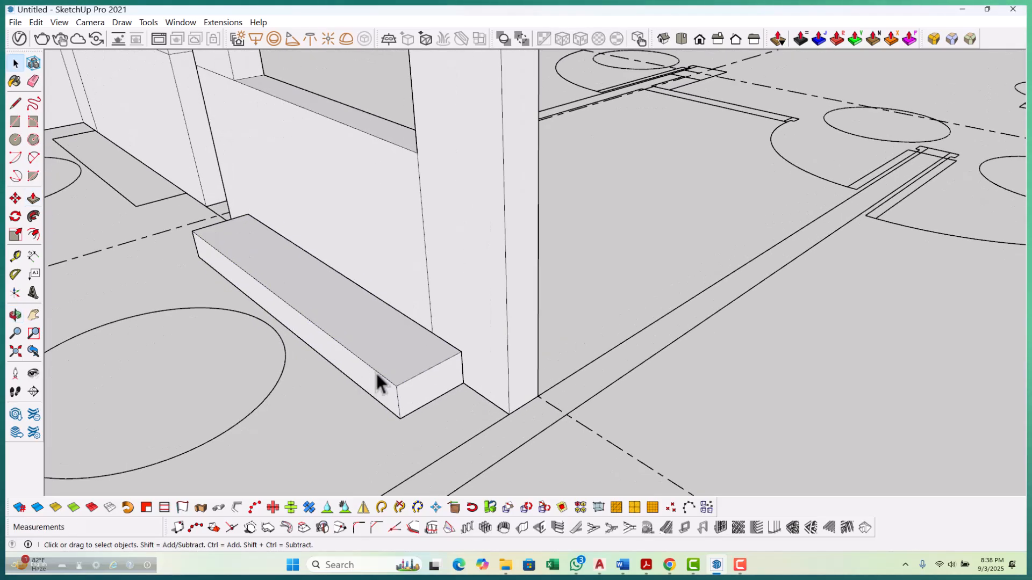
left_click(378, 381)
middle_click_drag(375, 261, 380, 349)
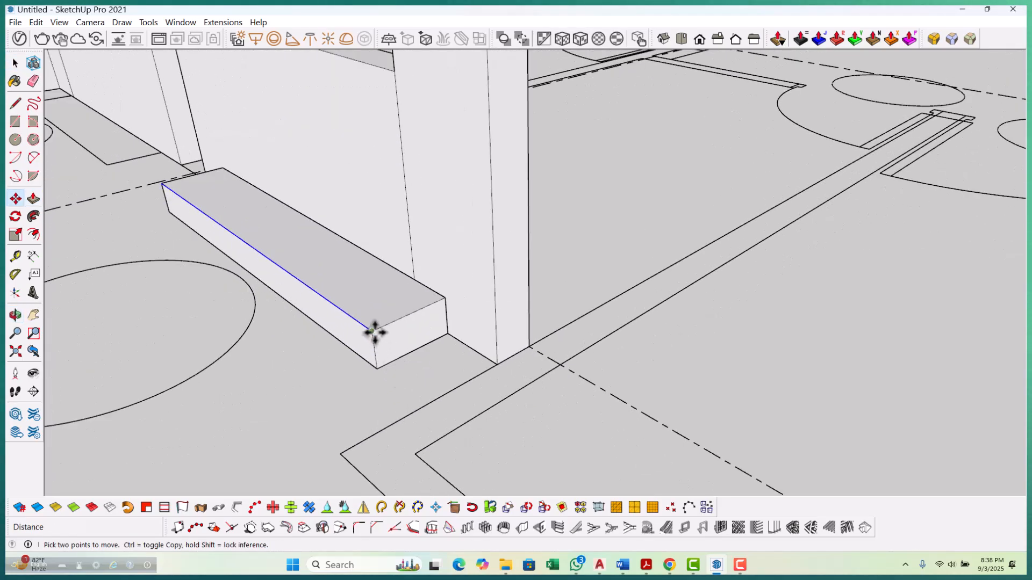
left_click(374, 331)
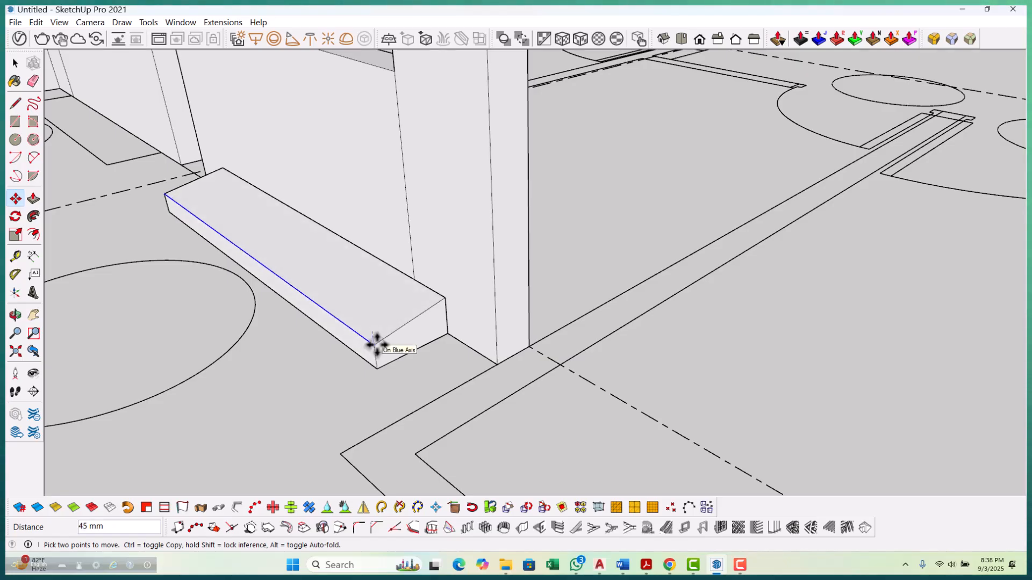
type("25")
key("Return")
Group the sloped sunshade and move it 2100 mm straight up, above the kitchen window.
key("space")
scroll(389, 301, "up", 2)
triple_click(389, 300)
right_click(389, 301)
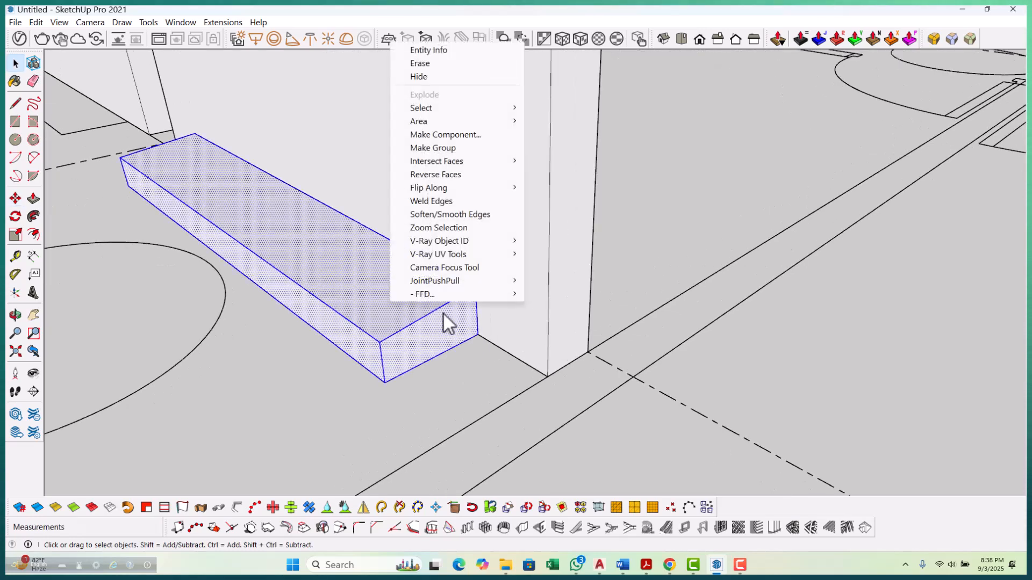
left_click(434, 148)
scroll(462, 358, "down", 2)
key("m")
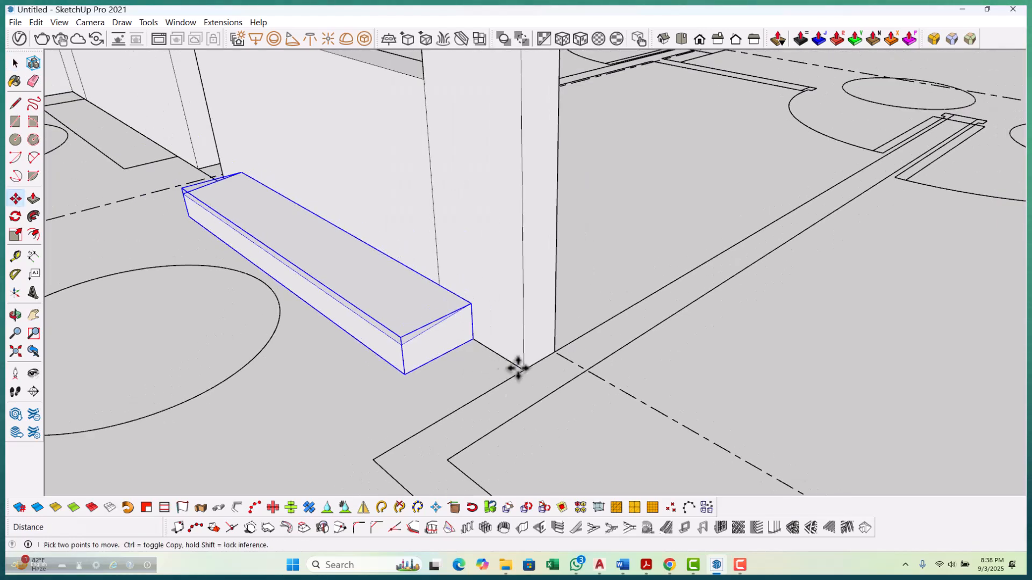
left_click(523, 366)
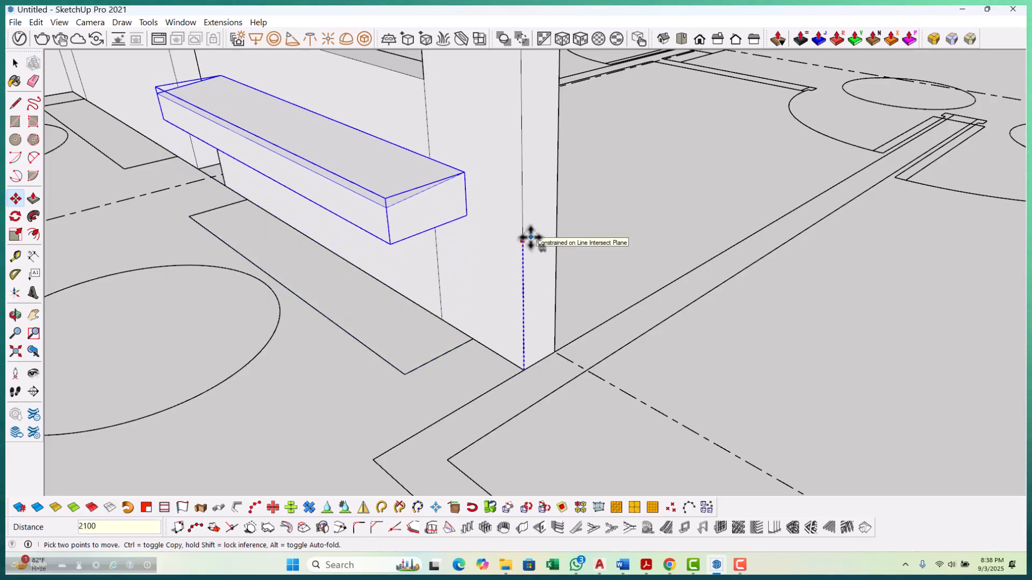
key("Return")
scroll(380, 364, "down", 10)
key("space")
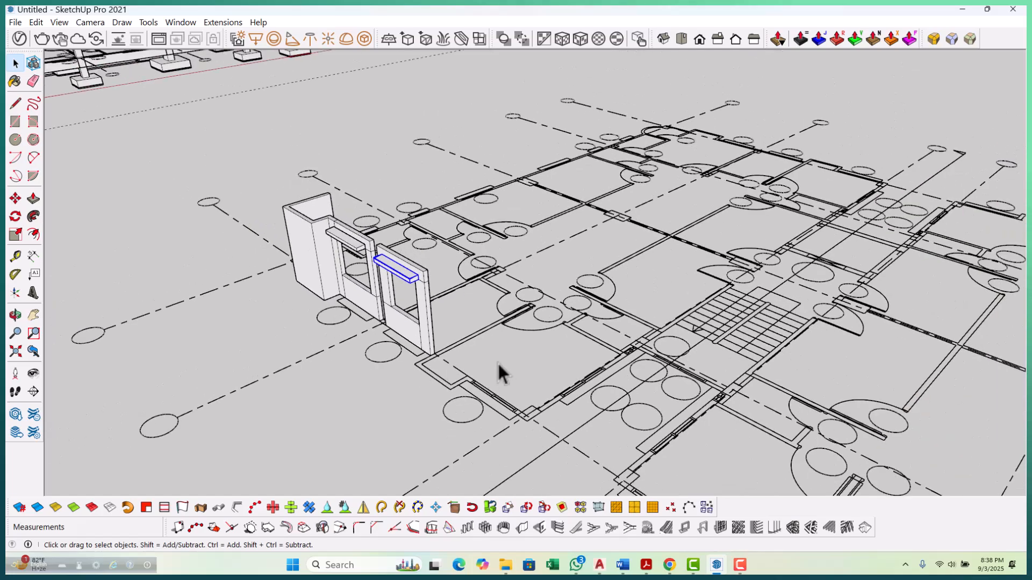
Switch to AutoCAD and examine the wall and window layout of the bedroom next to the kitchen.
middle_click_drag(495, 364, 410, 385)
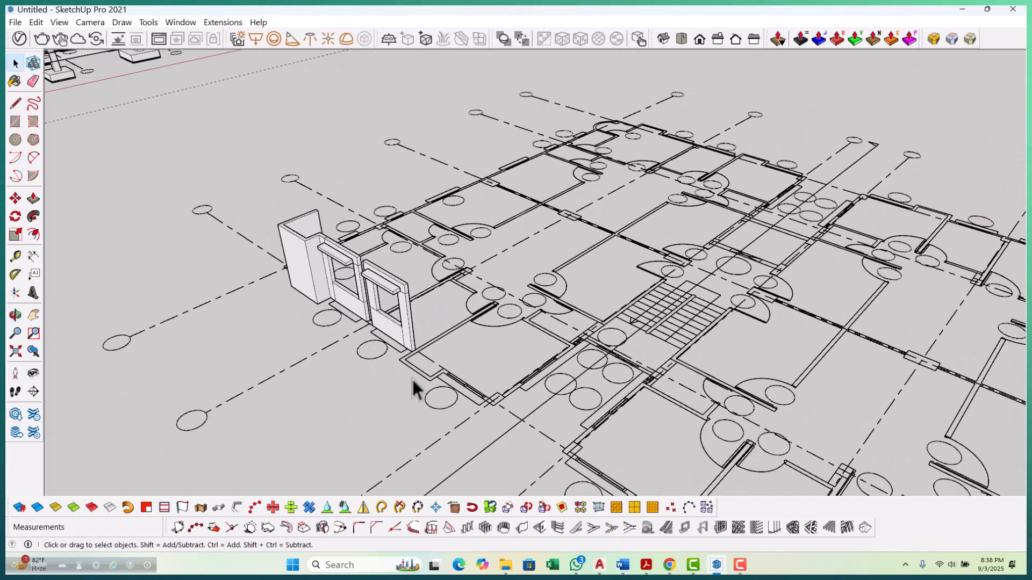
mouse_move(598, 565)
left_click(732, 491)
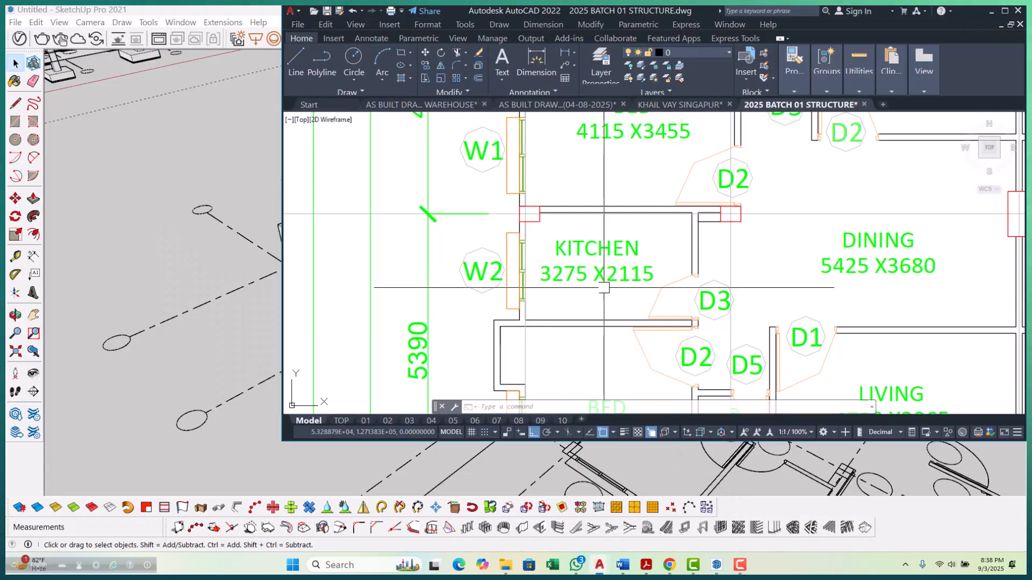
scroll(627, 310, "down", 2)
middle_click_drag(616, 359, 581, 281)
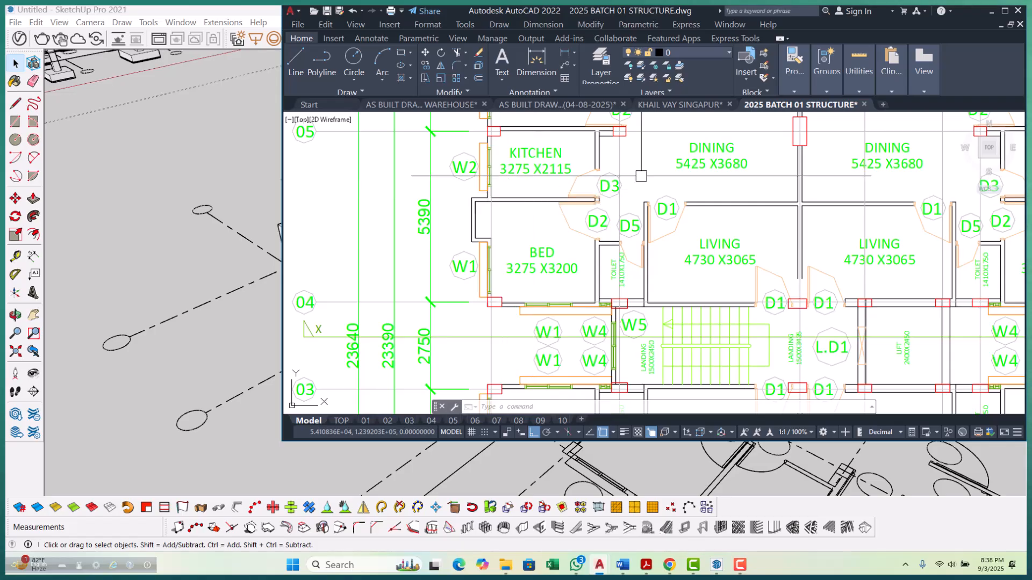
Switch to SketchUp and pull a 125 mm corner segment from the kitchen window wall's end, raising it 300 mm to the wall top.
left_click(995, 10)
scroll(399, 356, "up", 5)
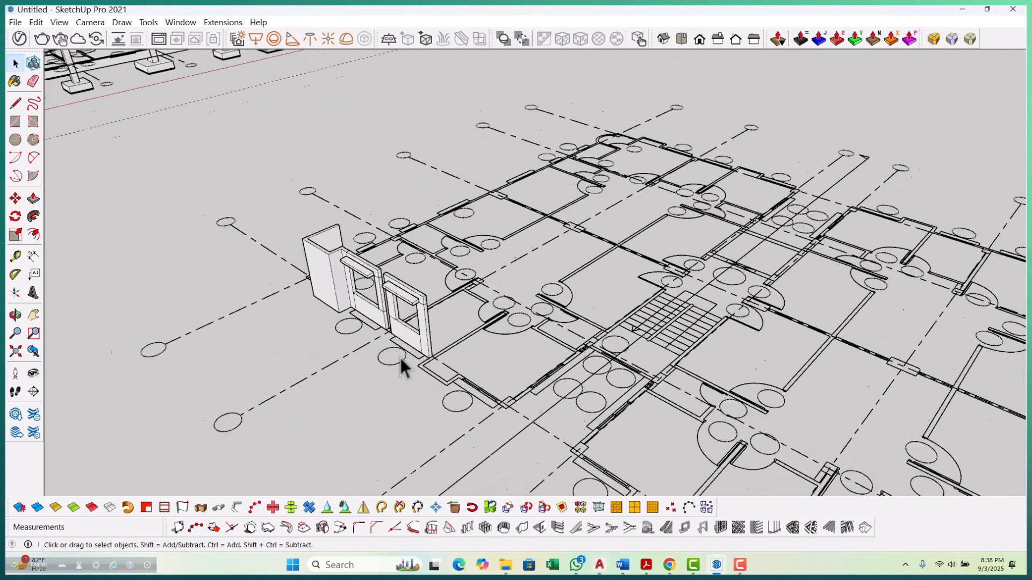
scroll(435, 346, "up", 5)
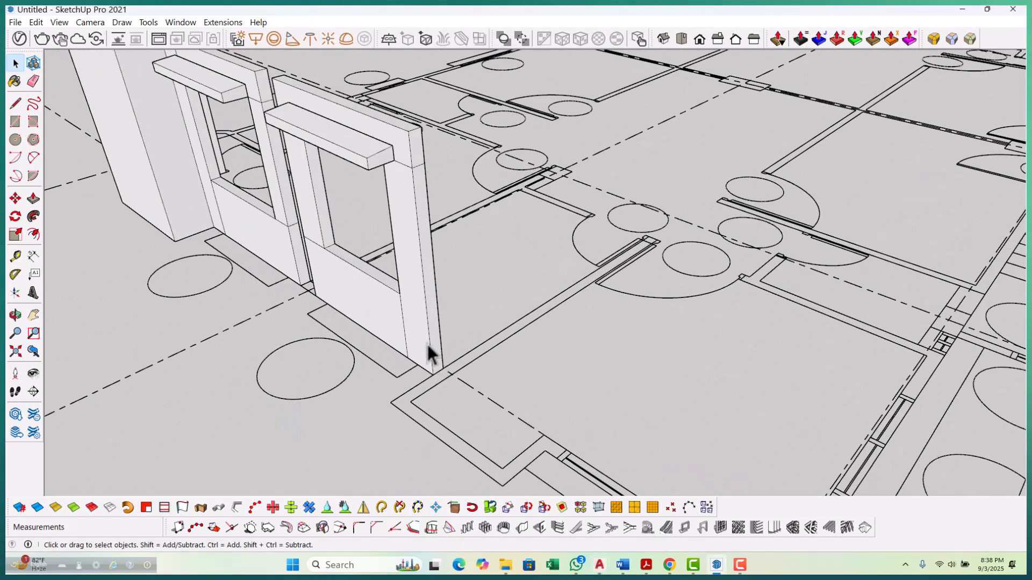
left_click(435, 328)
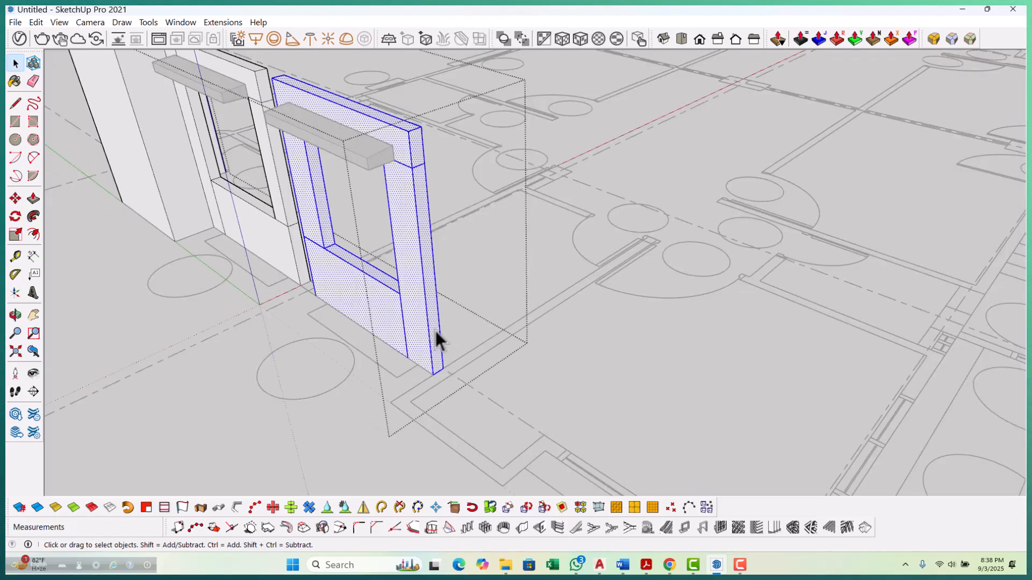
scroll(433, 342, "up", 3)
key("p")
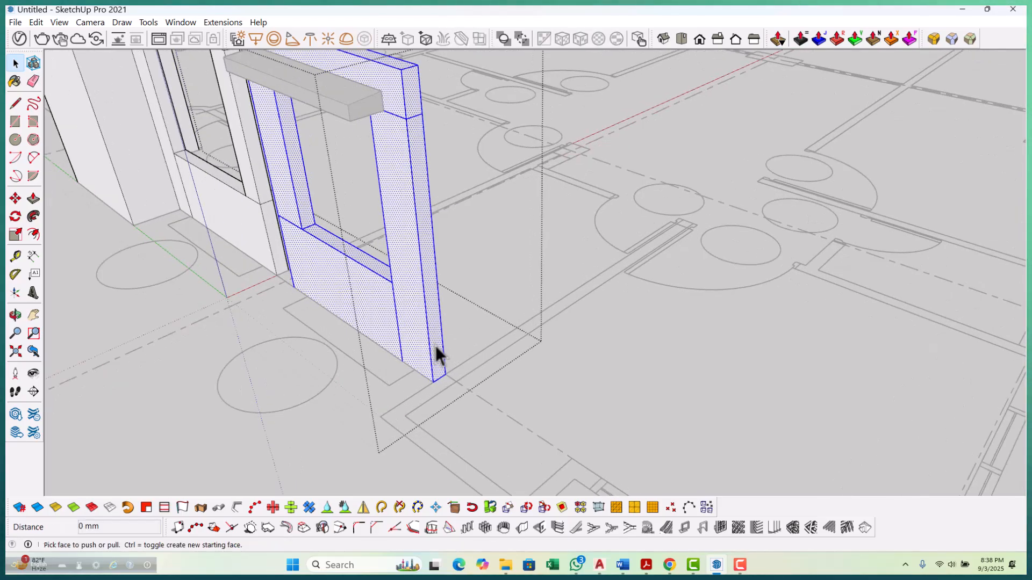
scroll(334, 290, "down", 3)
scroll(427, 361, "up", 3)
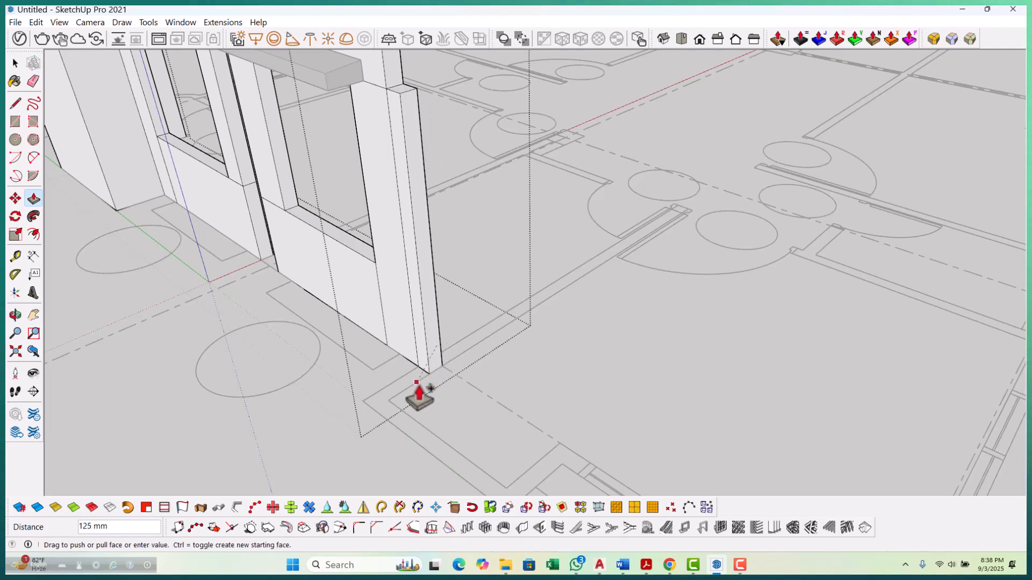
scroll(418, 395, "down", 3)
middle_click_drag(437, 392, 310, 435)
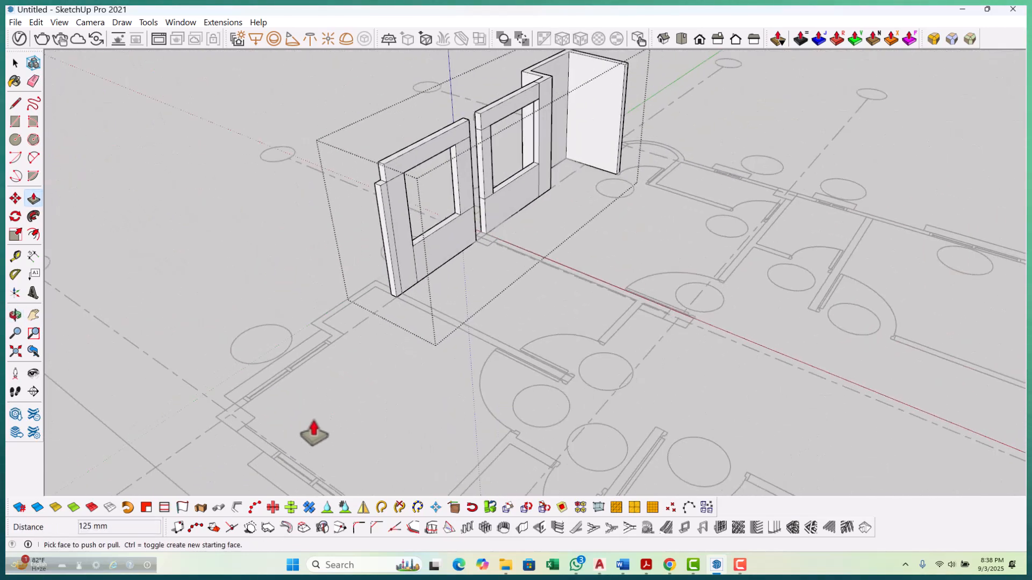
scroll(392, 185, "up", 4)
left_click_drag(371, 215, 410, 157)
scroll(151, 94, "down", 2)
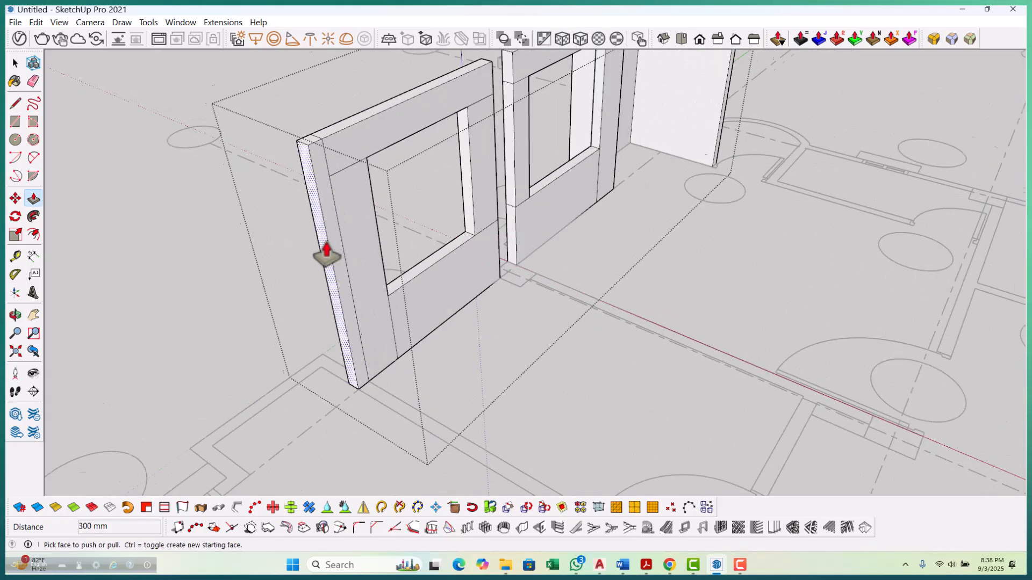
Extrude the corner segment's inner face 3400 mm along the plan to form the partition between kitchen and bedroom.
scroll(329, 251, "up", 1)
left_click(334, 233)
scroll(334, 235, "down", 3)
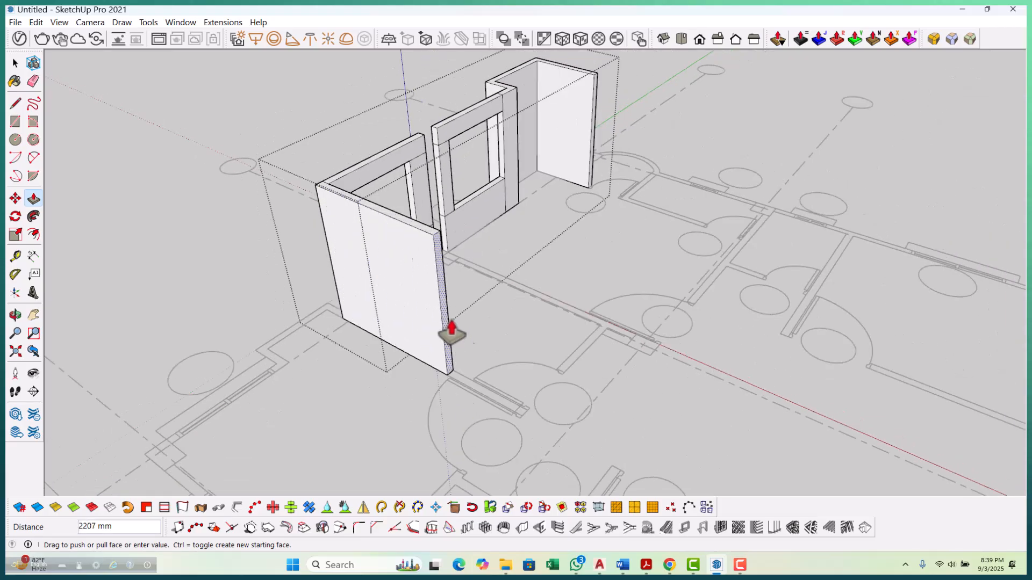
scroll(511, 396, "up", 3)
left_click(562, 428)
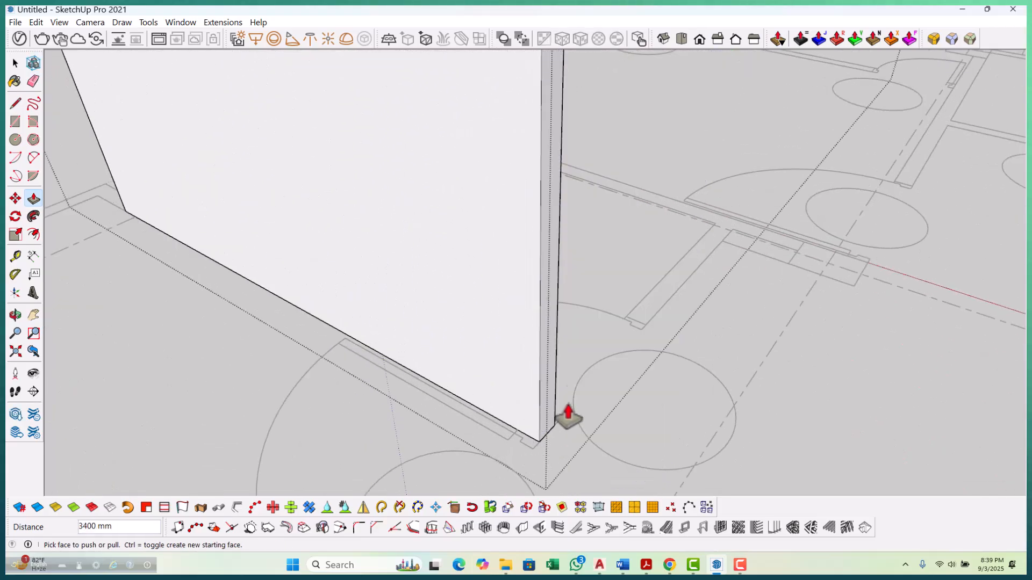
scroll(581, 365, "down", 3)
middle_click_drag(587, 333, 682, 322)
scroll(580, 373, "up", 6)
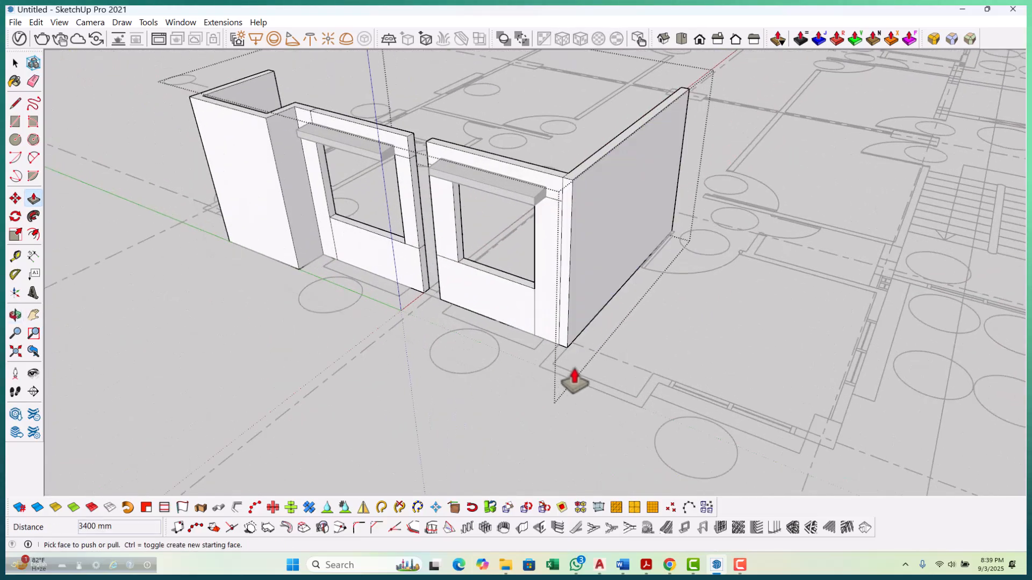
left_click(563, 325)
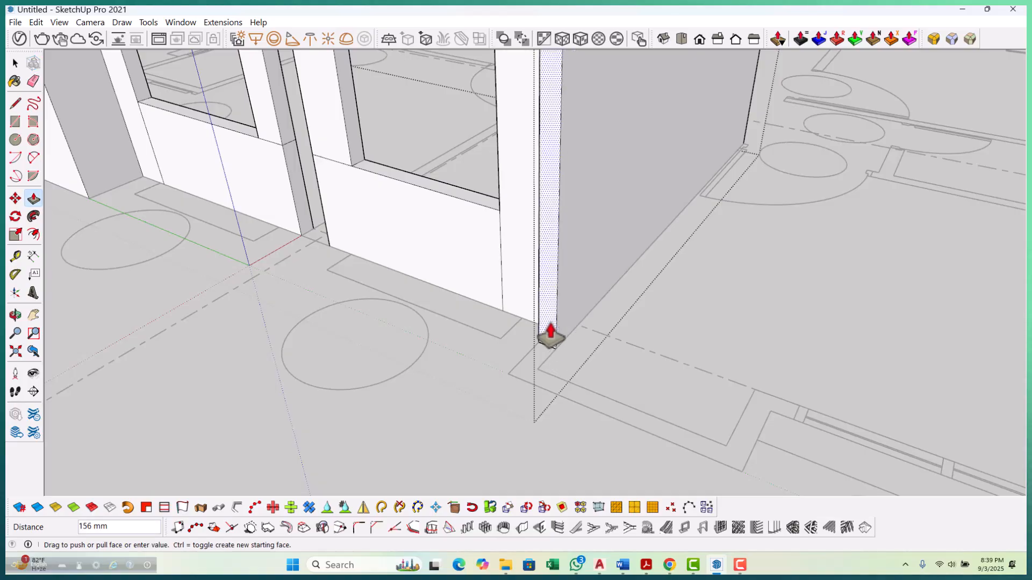
key("ctrl")
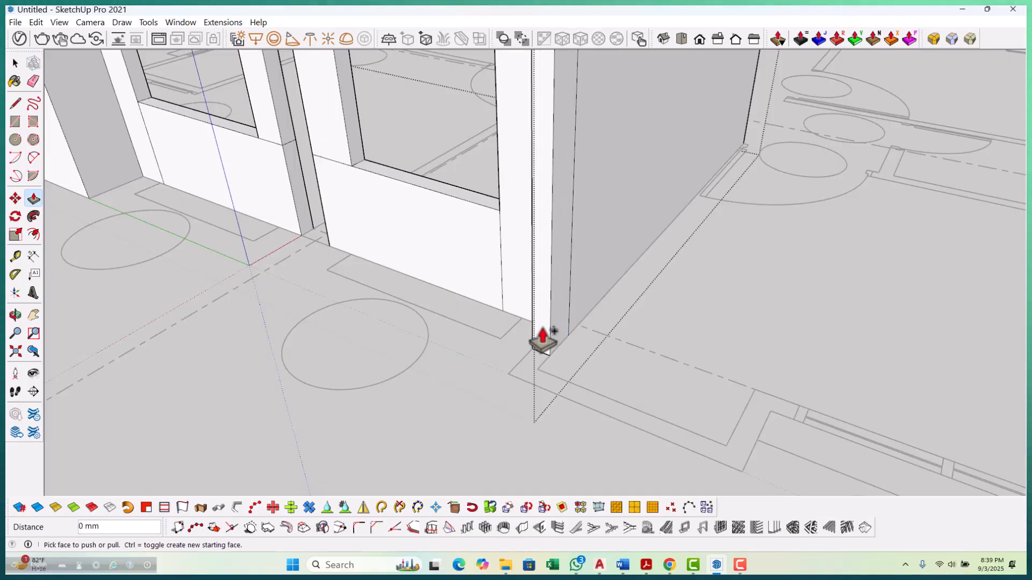
key("ctrl+z")
key("ctrl+z")
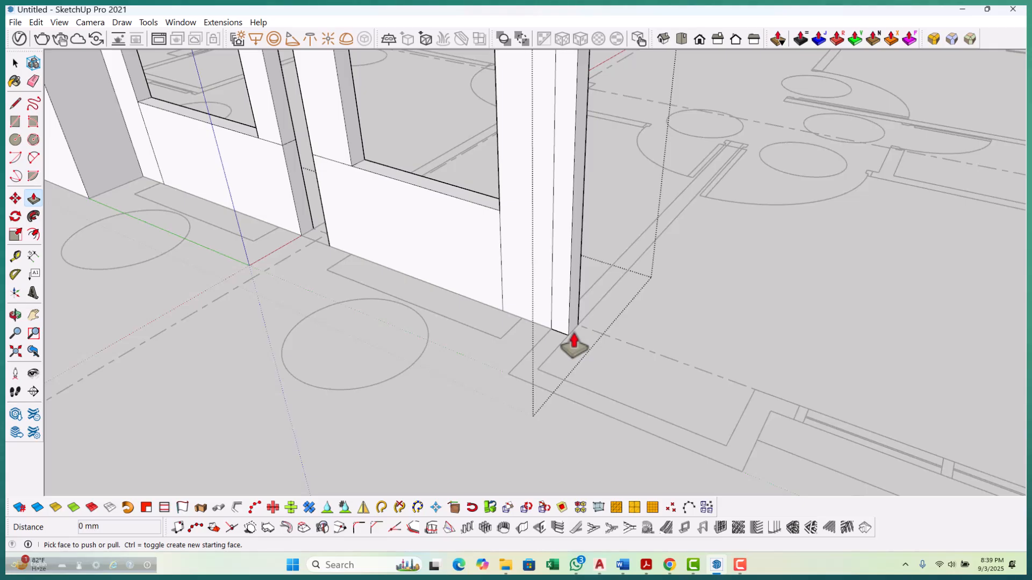
key("ctrl+y")
Extend the partition's outer end to the projecting wall outline on the plan, adding a separate 125 mm corner segment.
left_click_drag(559, 327, 563, 387)
left_click_drag(529, 349, 600, 422)
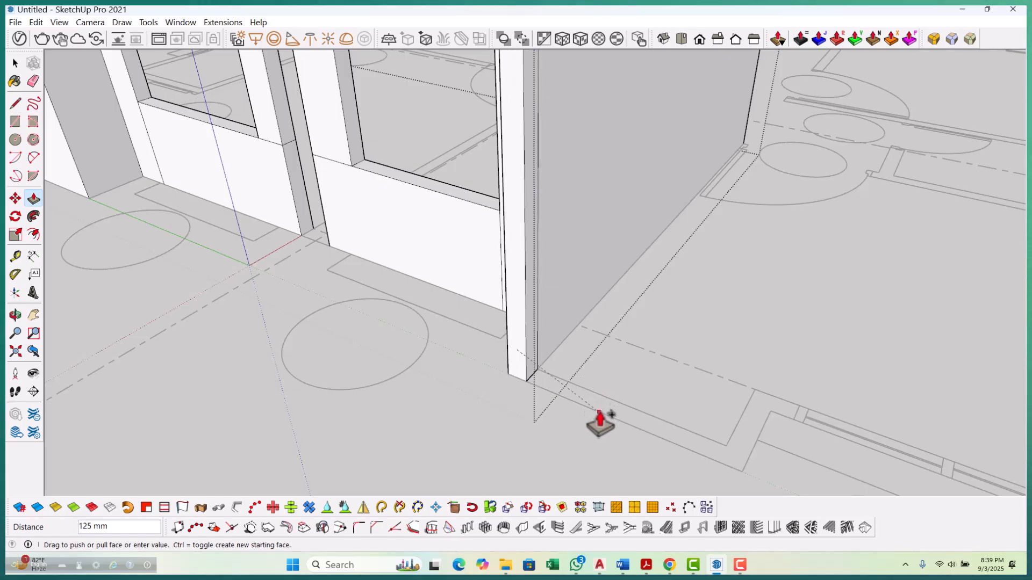
left_click(599, 412)
scroll(384, 349, "down", 4)
middle_click_drag(523, 358, 465, 361)
Extrude the side face of the new corner segment 1150 mm along the plan to form the projecting bedroom wall.
scroll(427, 331, "up", 2)
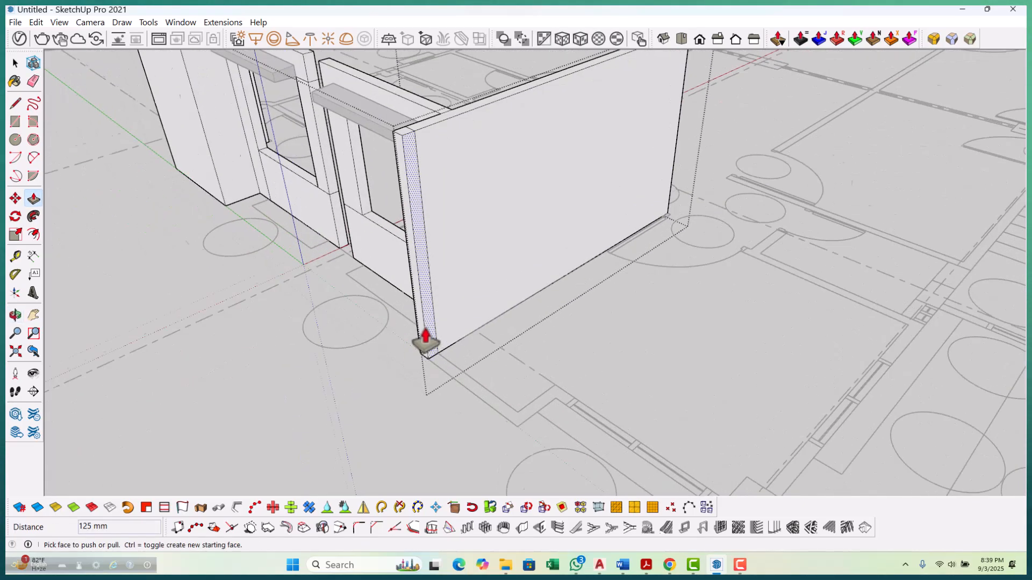
scroll(426, 338, "up", 1)
left_click(426, 330)
middle_click_drag(606, 403, 359, 408)
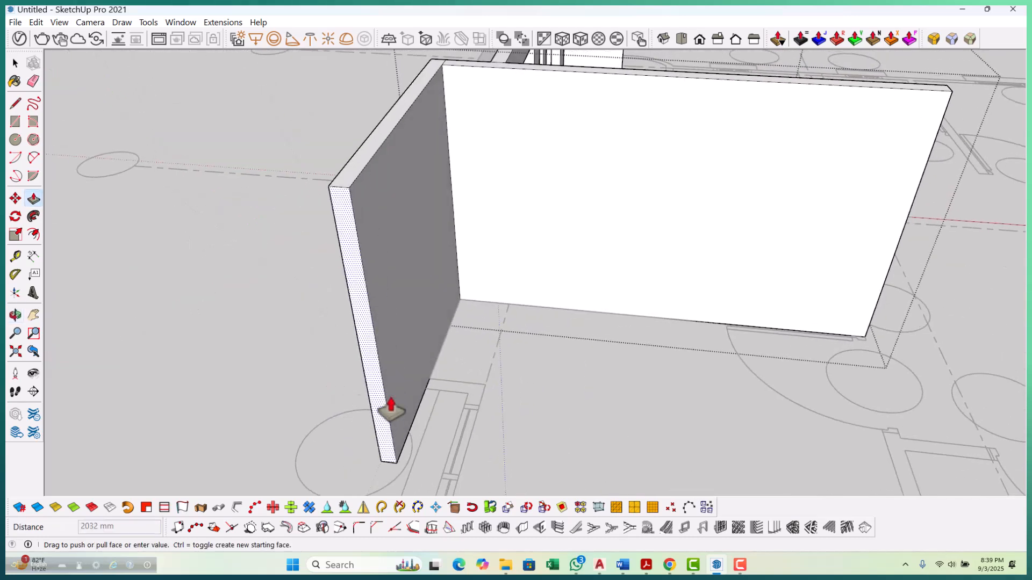
left_click(484, 390)
middle_click_drag(520, 408, 485, 424)
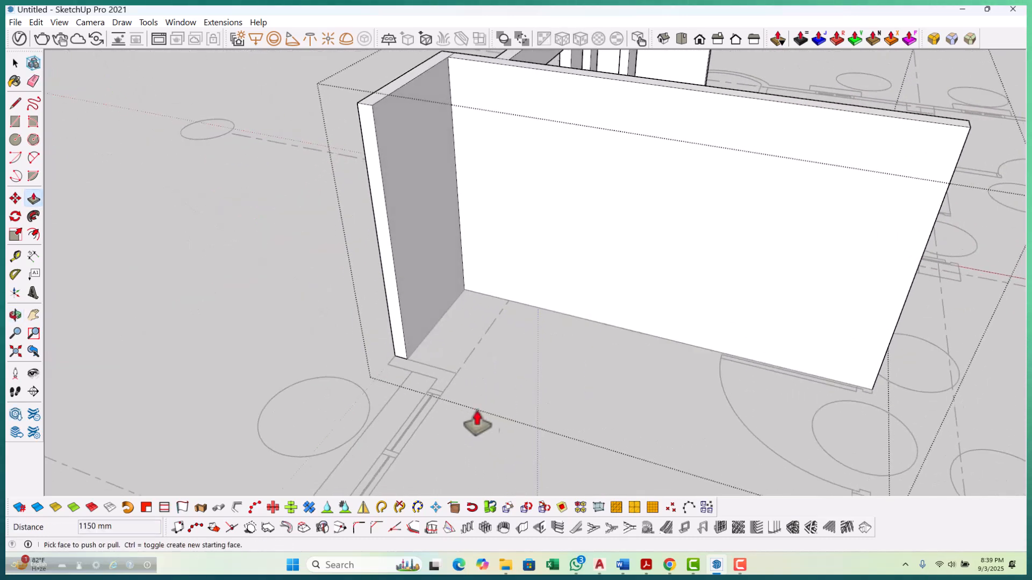
Pull the projecting wall's end segment 375 mm back toward the room and extend it 125 mm to the bedroom window jamb.
scroll(397, 351, "up", 2)
key("ctrl+z")
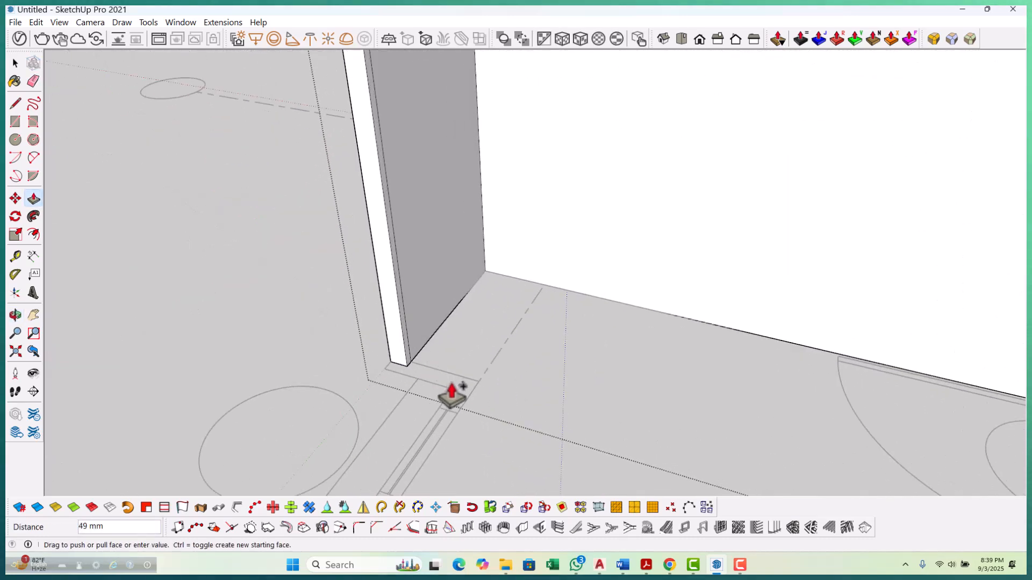
middle_click_drag(452, 396, 292, 311)
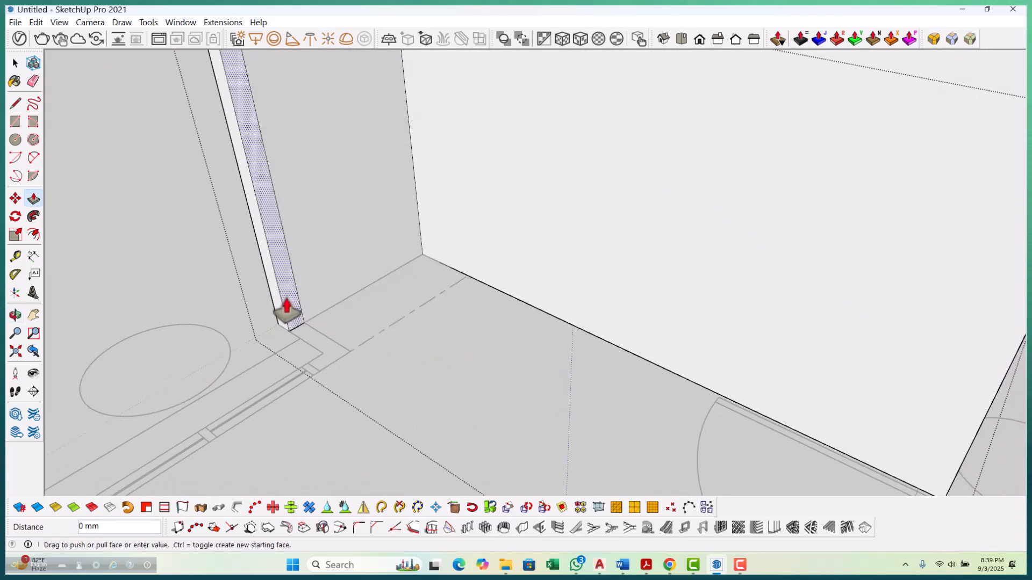
left_click(286, 306)
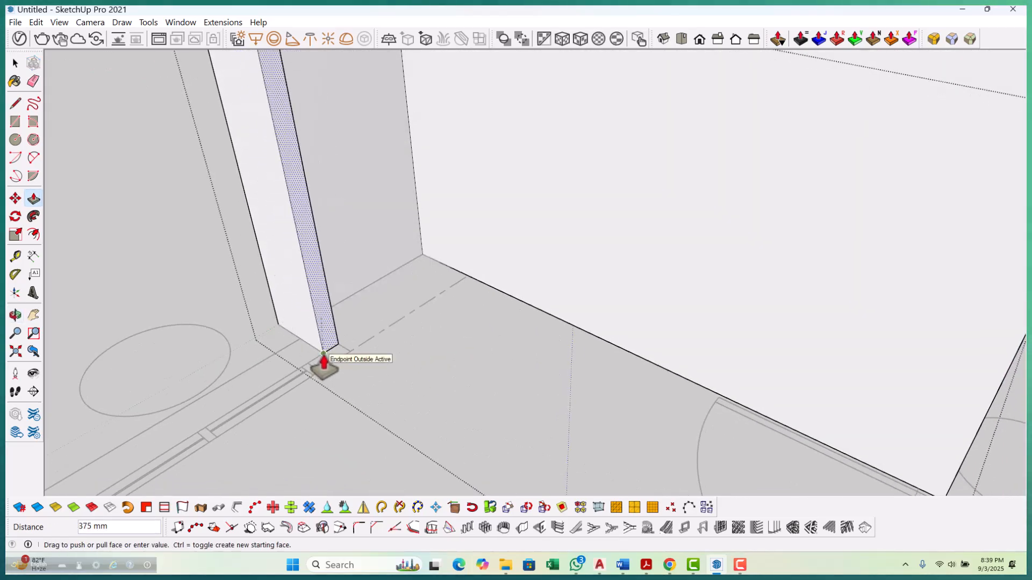
left_click(326, 341)
middle_click_drag(321, 376, 369, 369)
left_click(364, 392)
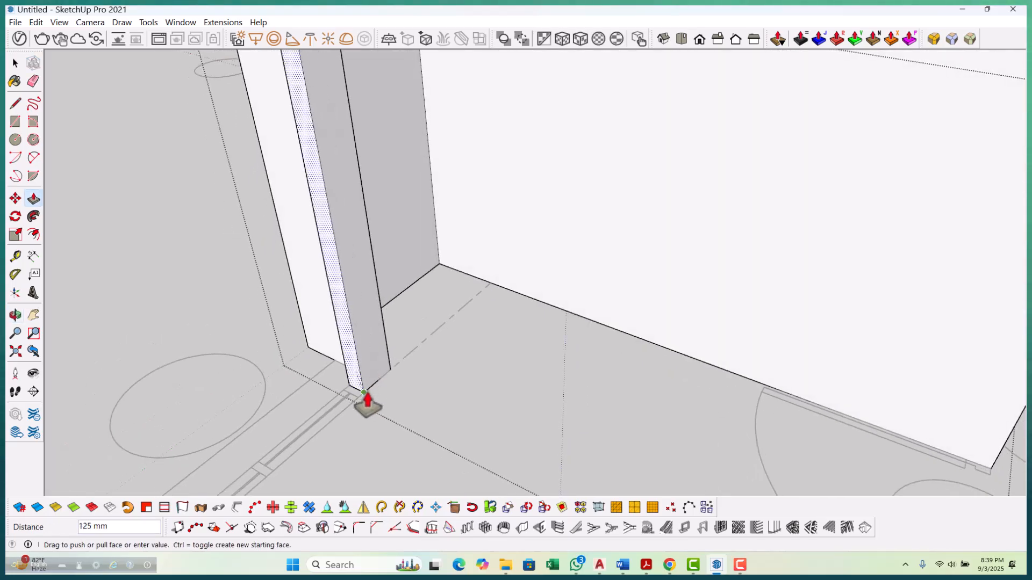
left_click(364, 391)
scroll(430, 366, "down", 5)
Draw a 125 by 125 mm square at the far jamb of the bedroom window and extrude it 750 mm up.
middle_click_drag(193, 357, 491, 385)
scroll(622, 452, "up", 3)
middle_click_drag(621, 452, 552, 410)
scroll(631, 418, "up", 4)
scroll(631, 418, "up", 3)
scroll(569, 356, "up", 3)
left_click(581, 379)
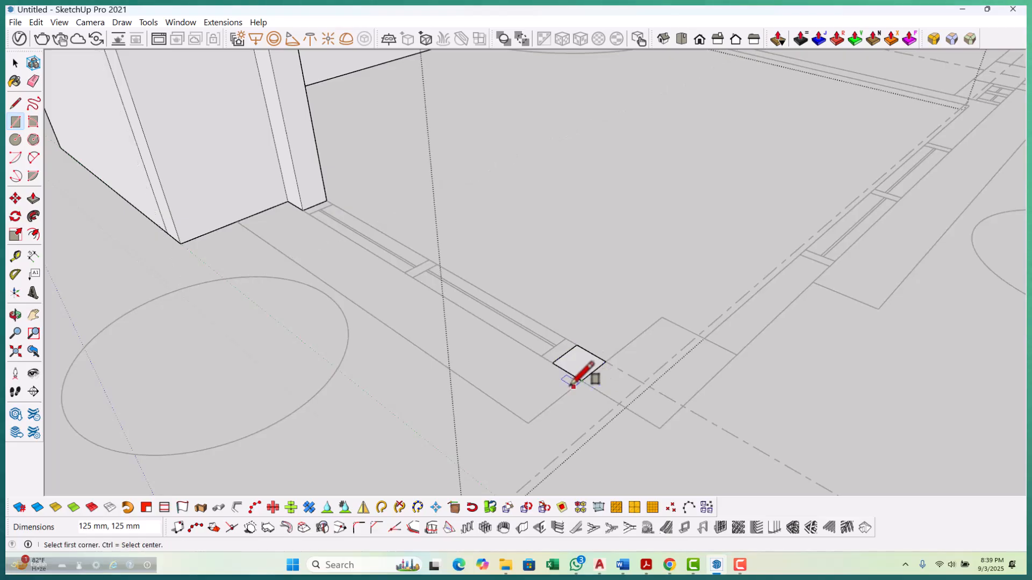
scroll(572, 372, "down", 4)
middle_click_drag(403, 345, 433, 356)
scroll(594, 311, "up", 5)
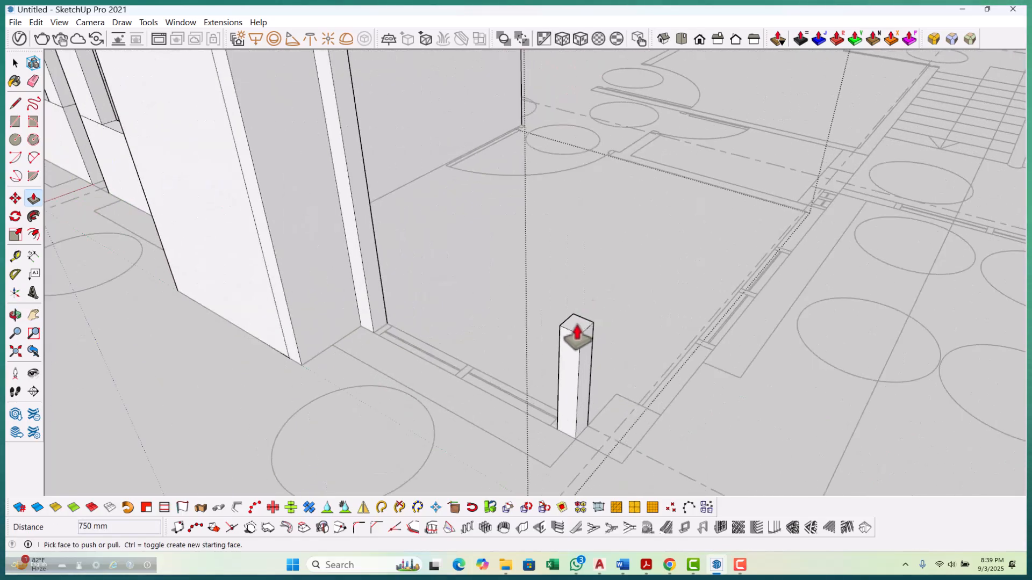
Raise the jamb post by separate segments of 1350 mm for the window opening and 300 mm for the header.
left_click(576, 317)
scroll(591, 350, "down", 6)
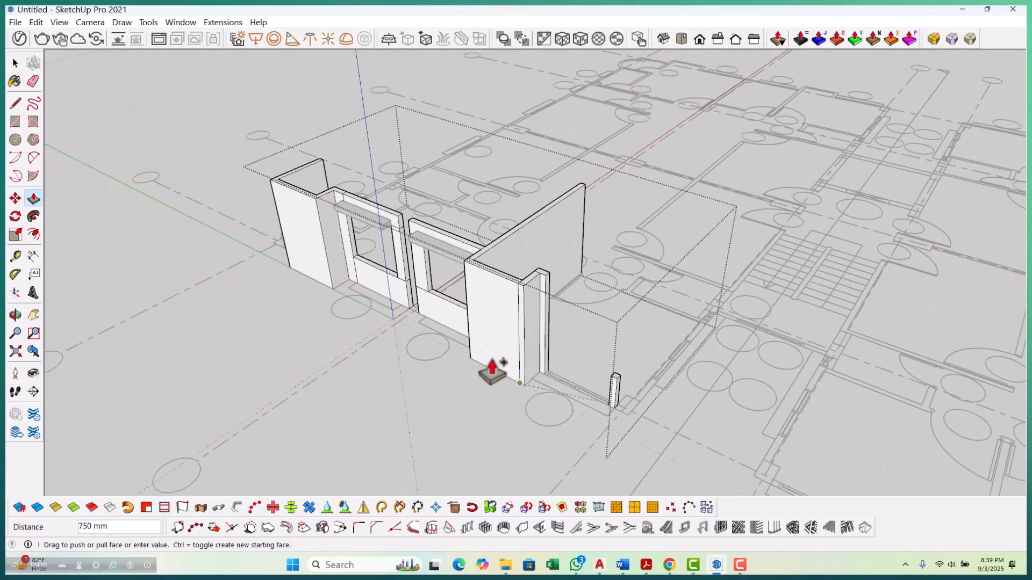
scroll(410, 265, "up", 4)
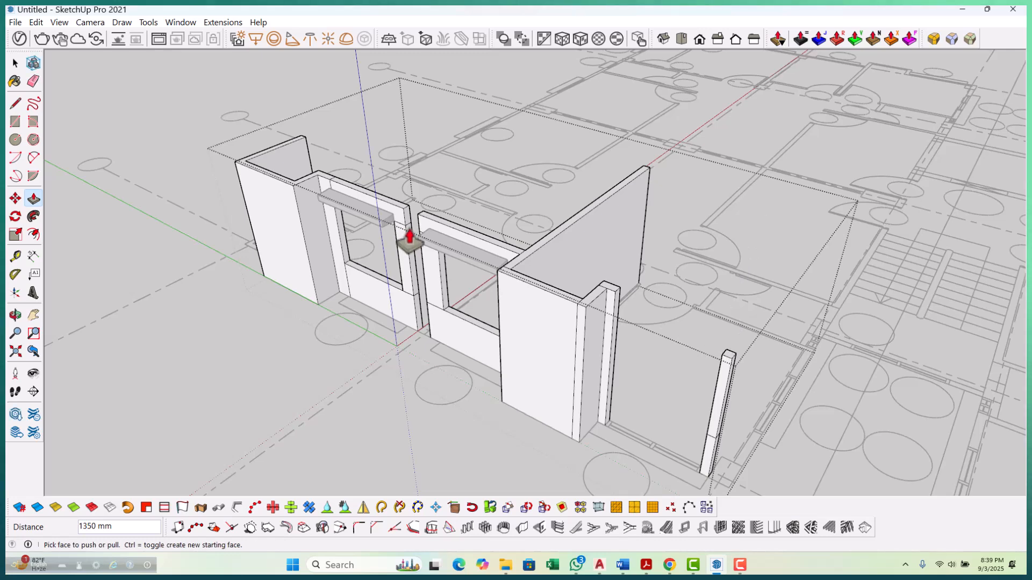
scroll(691, 318, "up", 5)
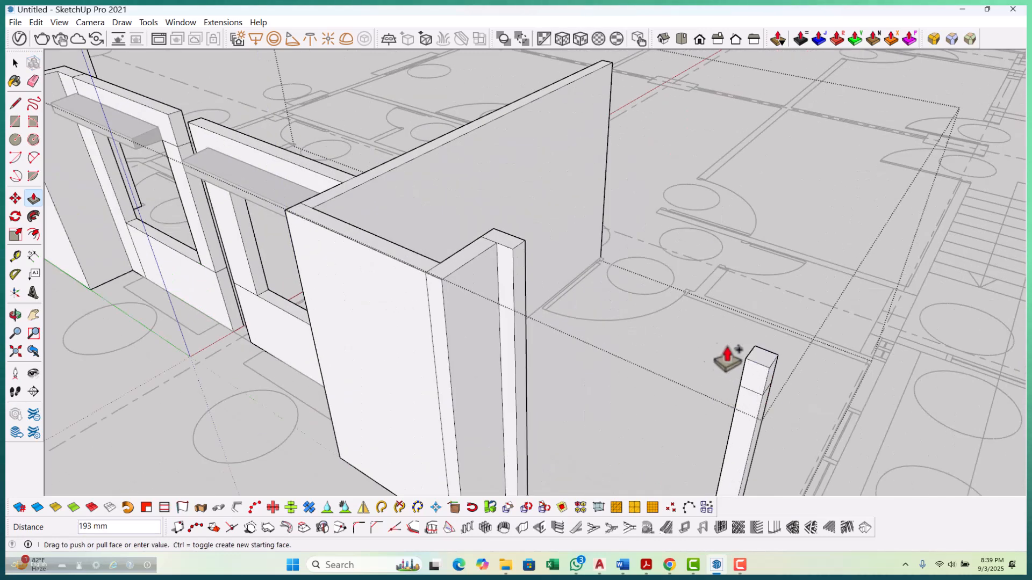
scroll(559, 290, "down", 3)
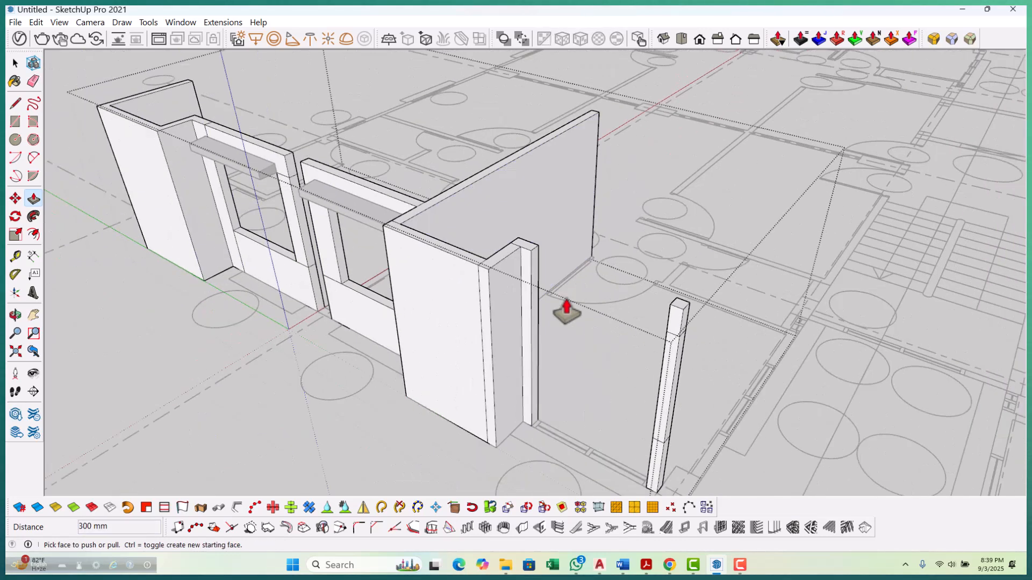
Extrude the post's lower segment 1500 mm across to the opposite jamb to form the wall below the bedroom window.
middle_click_drag(564, 301, 794, 305)
scroll(728, 396, "up", 6)
scroll(756, 382, "up", 1)
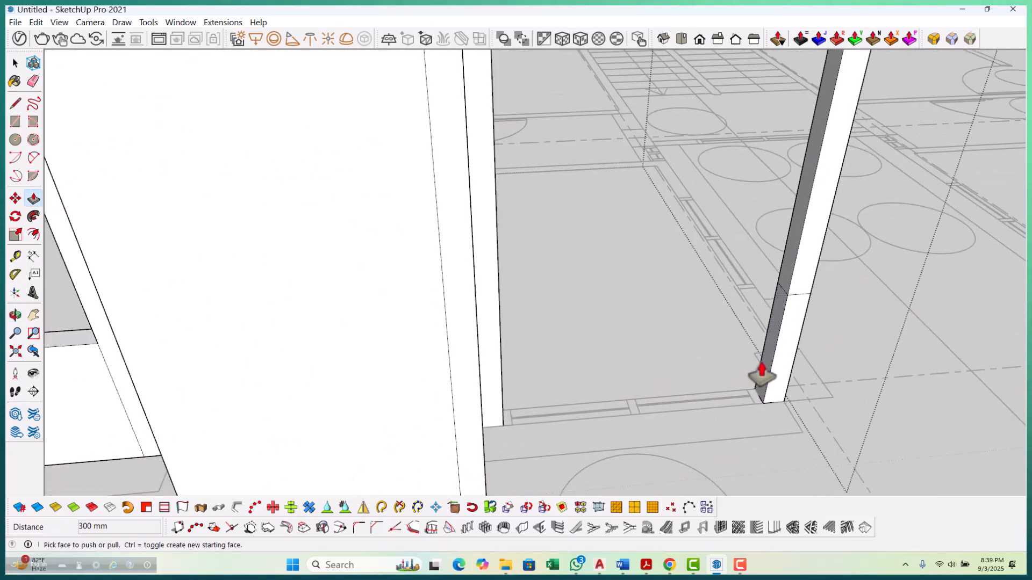
left_click(762, 364)
scroll(740, 379, "down", 2)
middle_click_drag(732, 383, 529, 356)
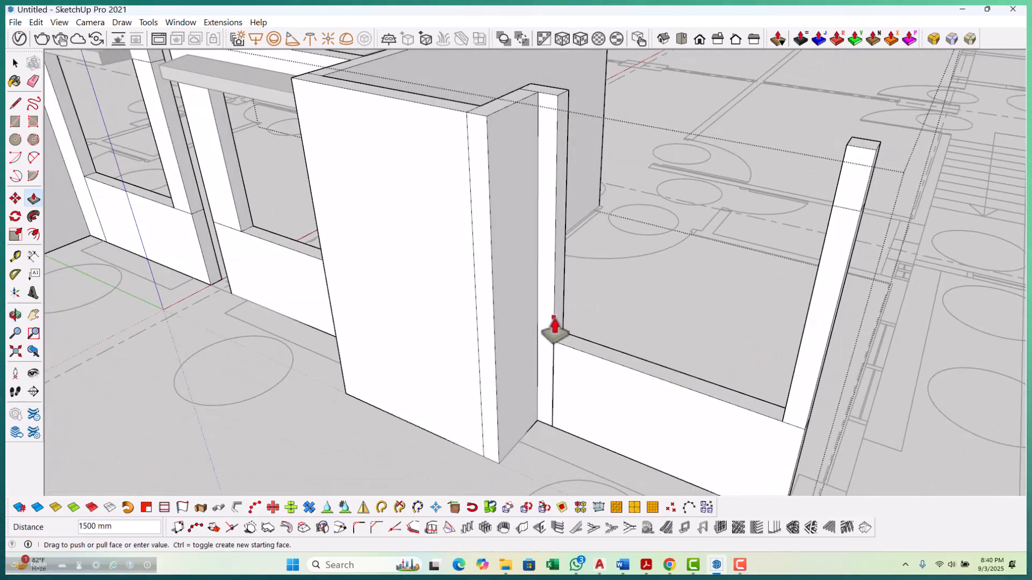
Extrude the post's top segment 1500 mm across the opening to form the bedroom window header, and leave the wall group.
scroll(546, 349, "down", 2)
middle_click_drag(634, 380, 752, 371)
scroll(809, 204, "up", 3)
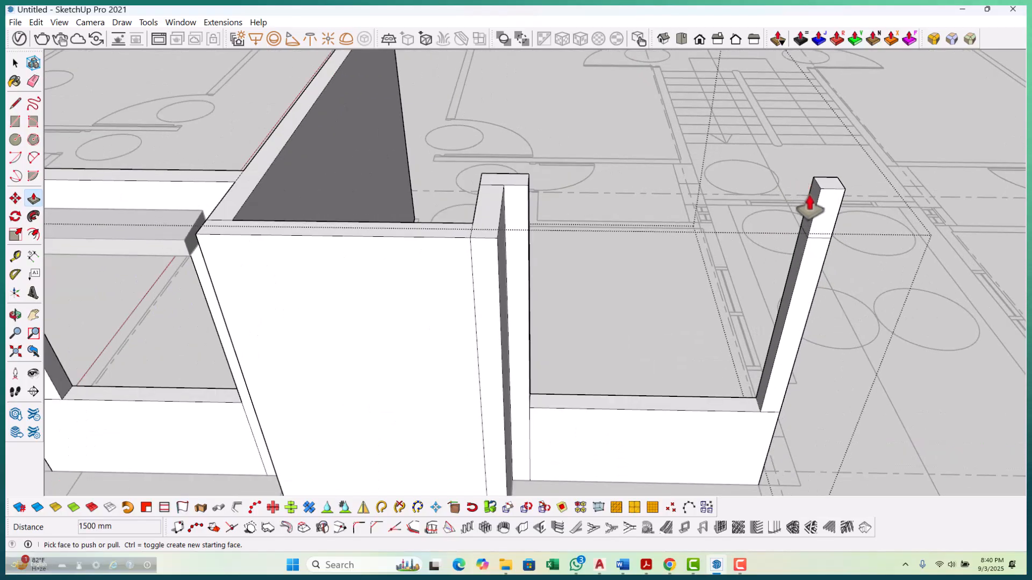
left_click(811, 215)
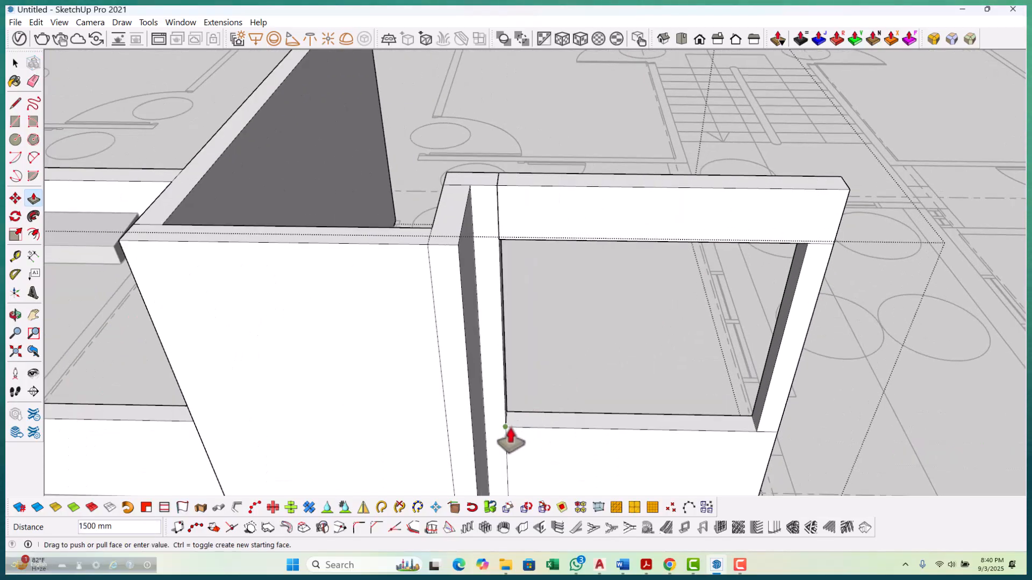
scroll(493, 413, "down", 5)
key("space")
Draw a 250 by 1750 mm rectangle over the sunshade outline in front of the bedroom window.
middle_click_drag(421, 352, 508, 400)
scroll(504, 388, "up", 8)
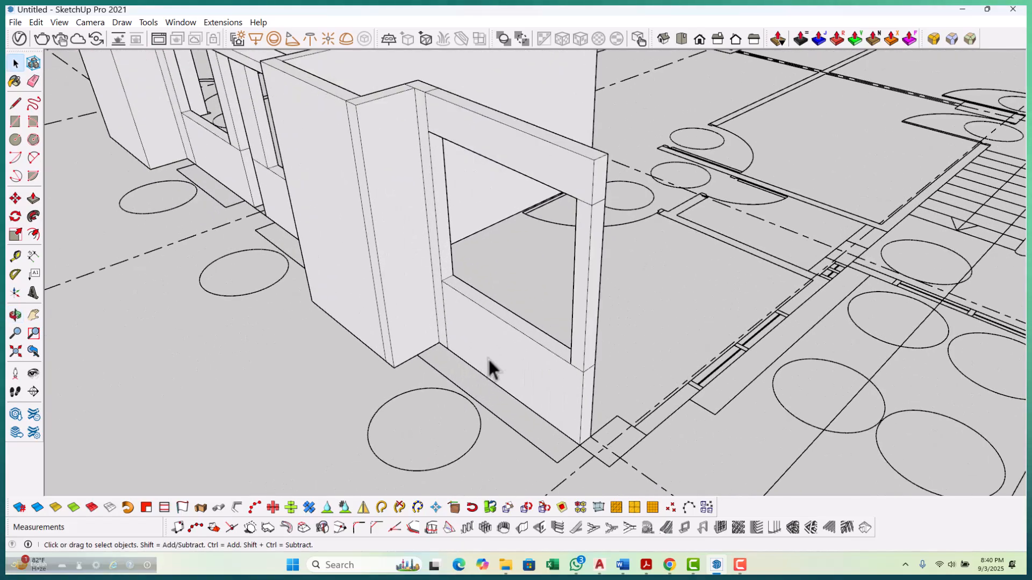
left_click(488, 353)
scroll(477, 410, "up", 3)
key("r")
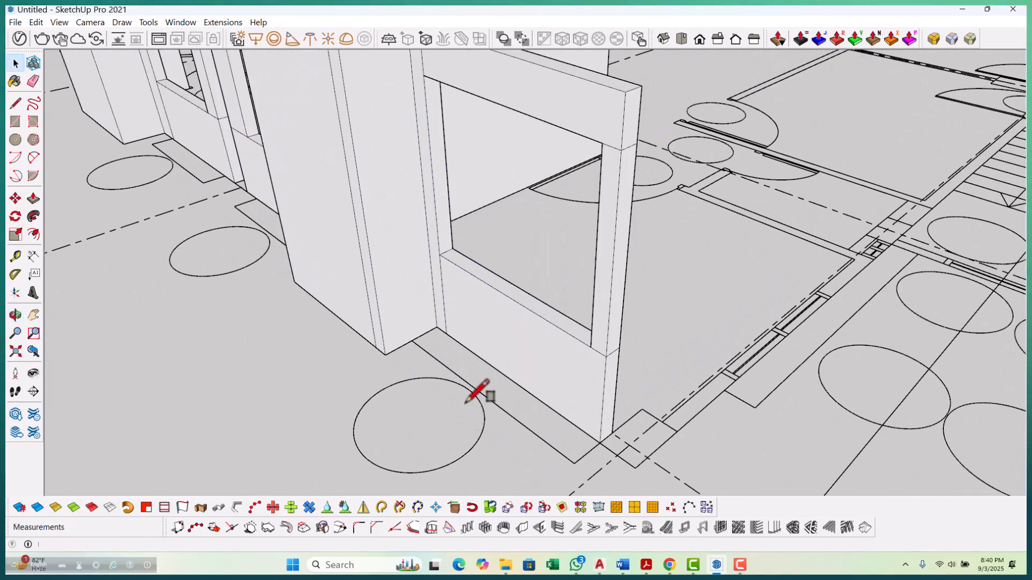
scroll(441, 325, "up", 3)
scroll(440, 323, "up", 2)
left_click(437, 312)
scroll(460, 304, "down", 4)
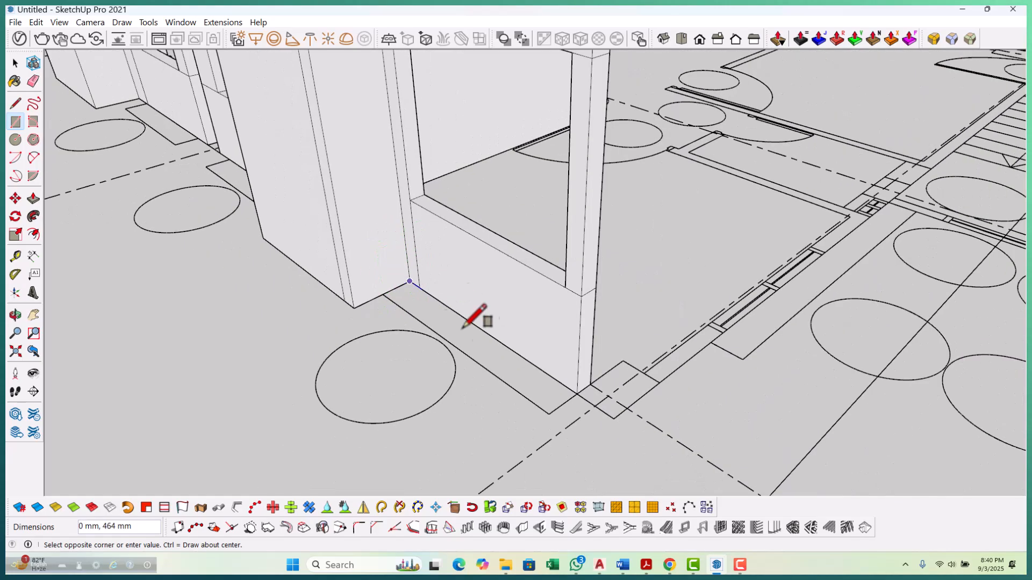
scroll(528, 397, "up", 2)
left_click(558, 424)
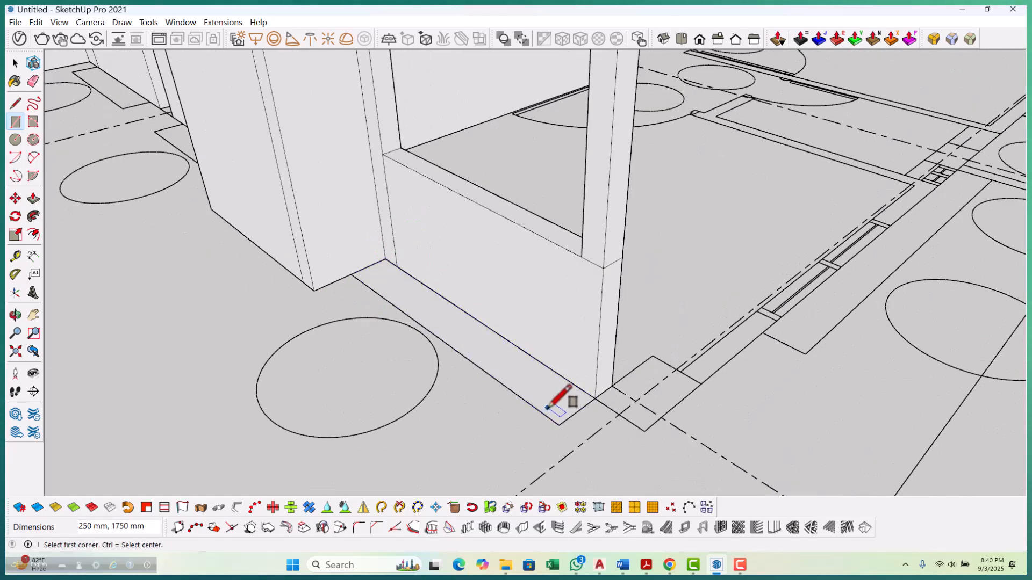
Extrude the bedroom window's sunshade rectangle 125 mm upward.
key("p")
scroll(553, 403, "up", 2)
left_click(550, 414)
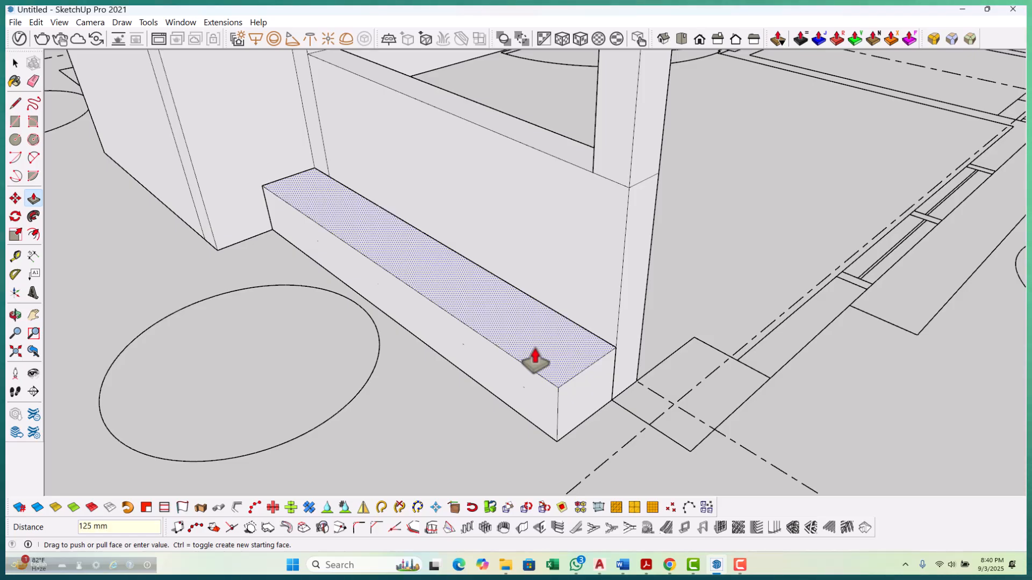
key("Return")
Lower the outer top edge of the sunshade 25 mm along the blue axis to slope its upper face.
scroll(495, 311, "down", 2)
middle_click_drag(567, 399, 524, 402)
key("space")
scroll(486, 358, "up", 1)
left_click(501, 349)
key("m")
scroll(530, 379, "up", 1)
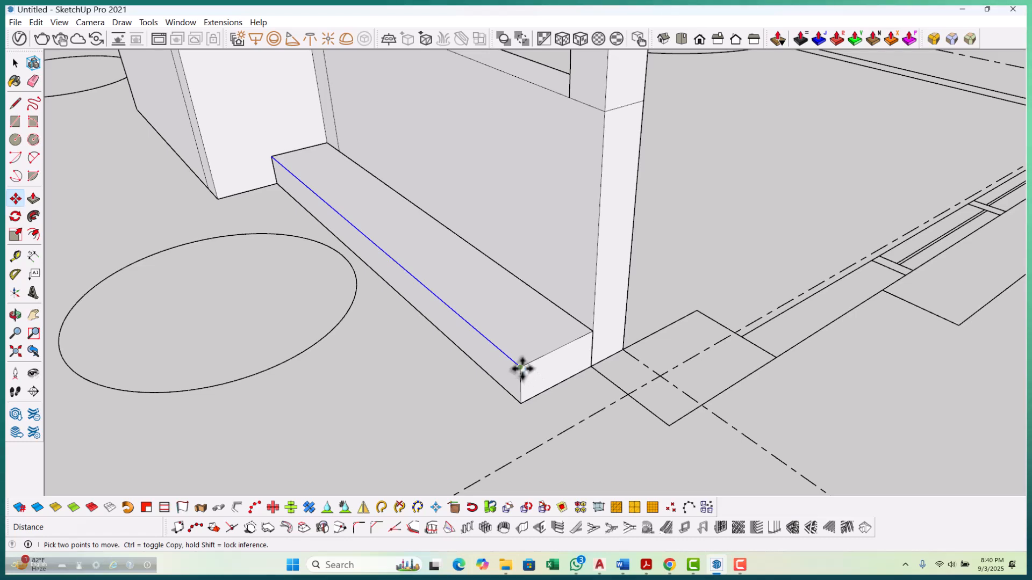
left_click(521, 368)
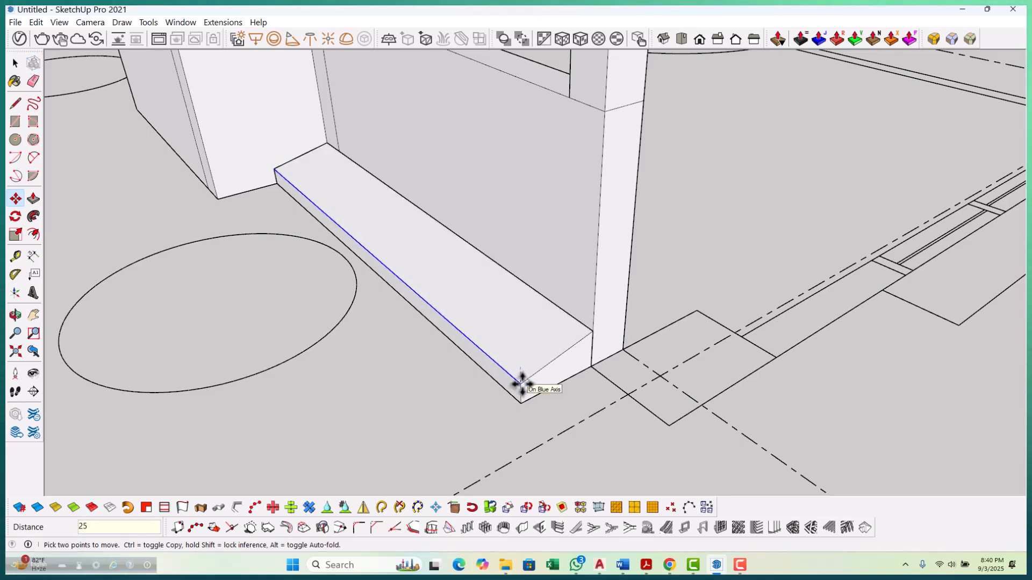
type("25")
key("Return")
Group the sloped sunshade and move it straight up to the head of the bedroom window.
triple_click(529, 344)
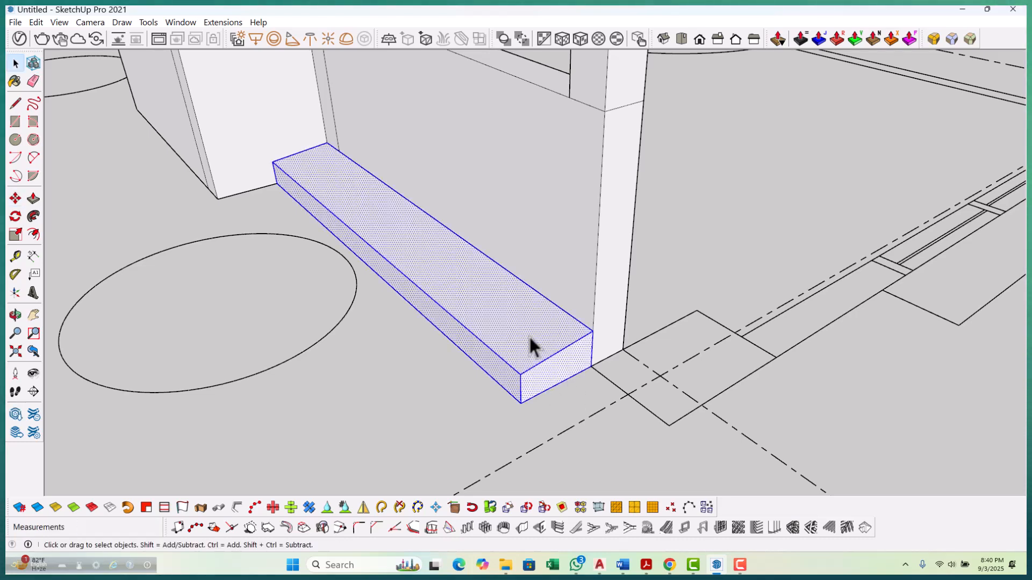
right_click(528, 334)
left_click(585, 183)
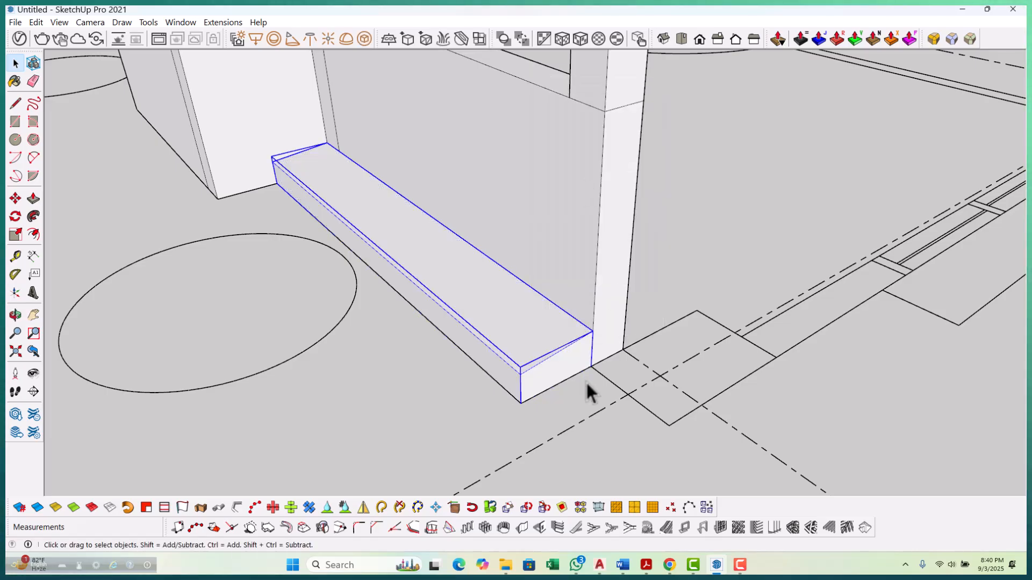
key("m")
left_click(592, 366)
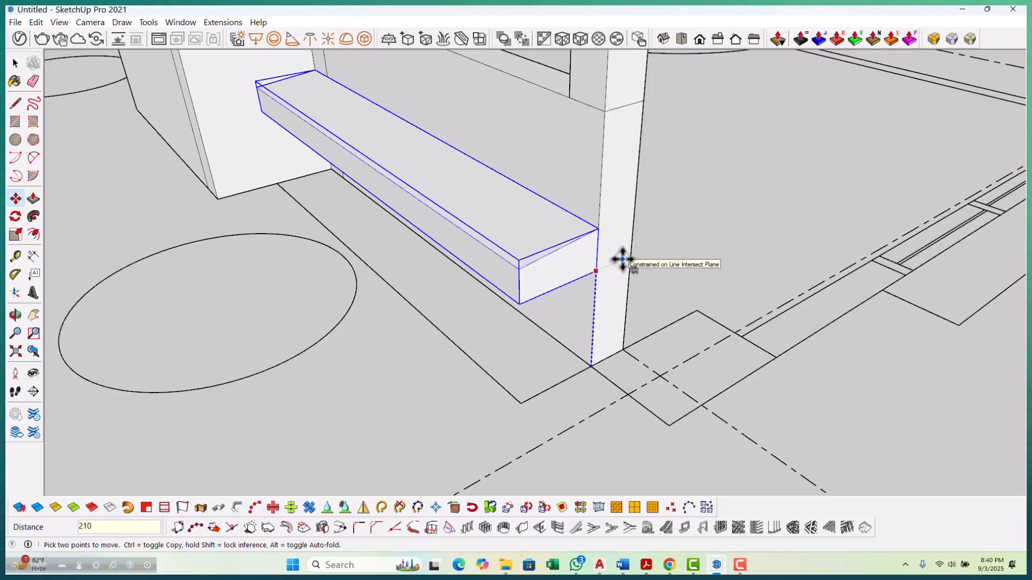
left_click(622, 260)
scroll(438, 248, "down", 10)
key("space")
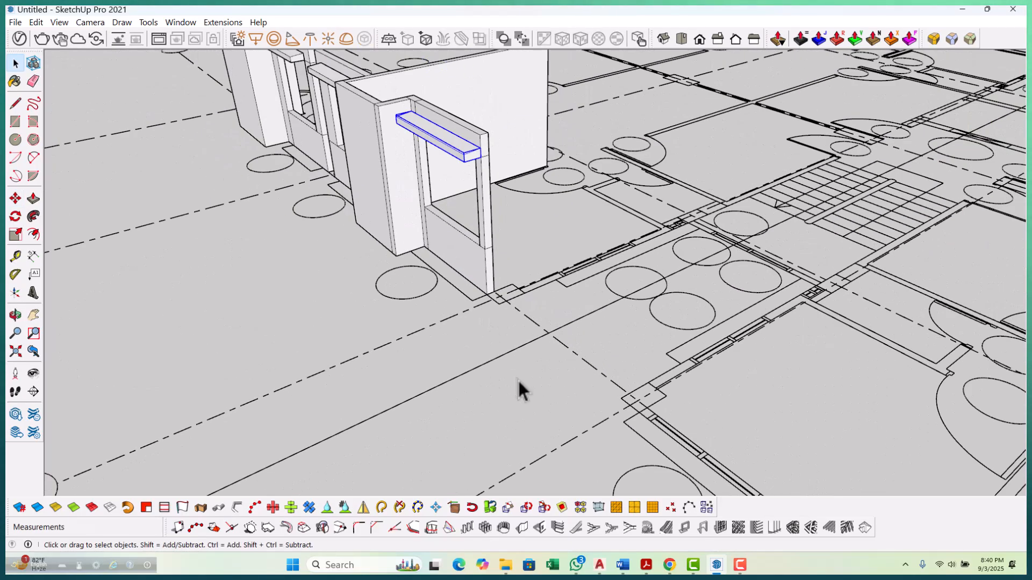
Examine the finished walls and sunshades against the rest of the floor plan from several sides.
middle_click_drag(451, 349, 518, 355)
scroll(505, 366, "down", 5)
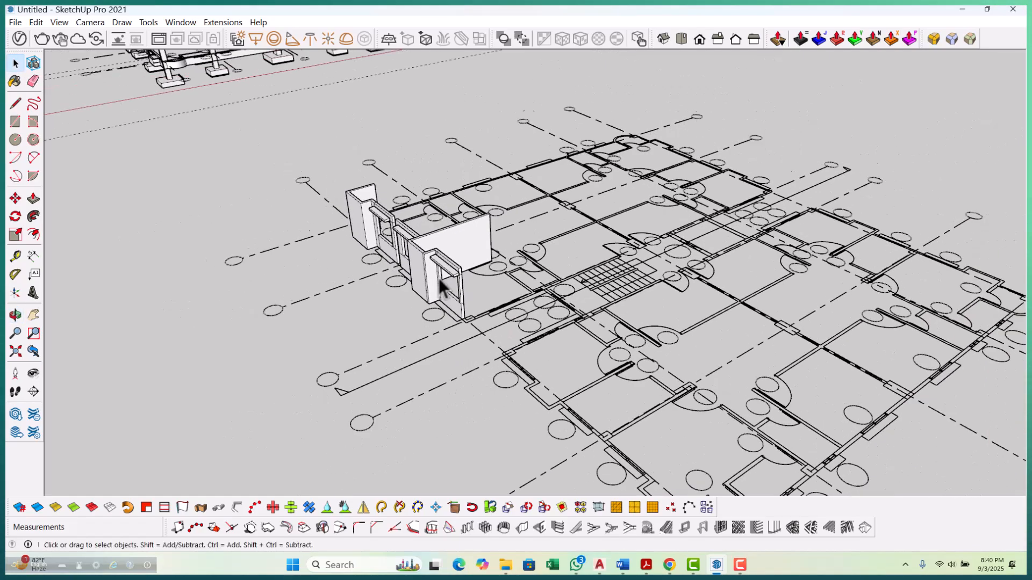
middle_click_drag(591, 288, 553, 288)
scroll(430, 343, "up", 6)
scroll(456, 385, "down", 4)
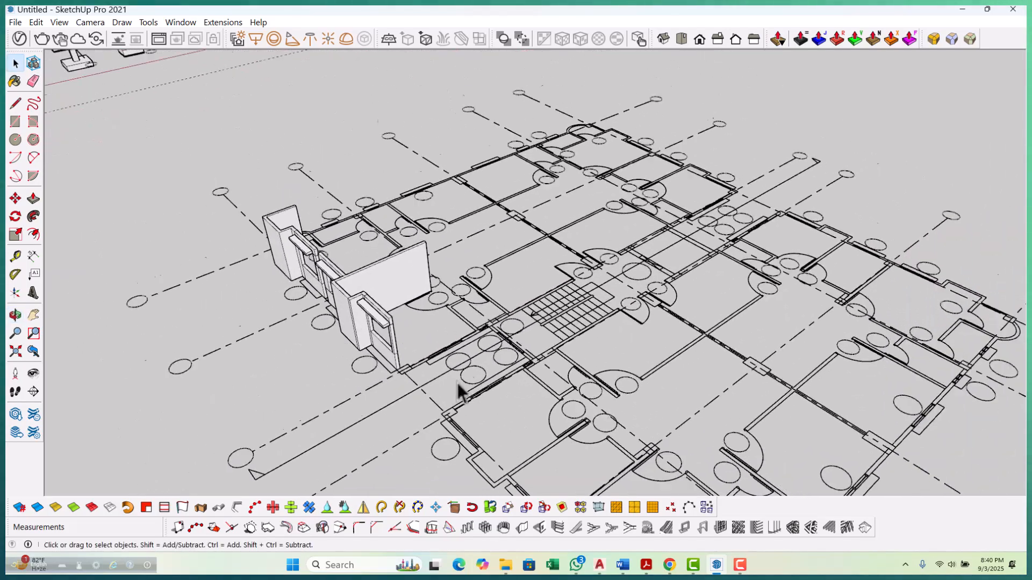
scroll(724, 178, "up", 6)
scroll(727, 221, "down", 6)
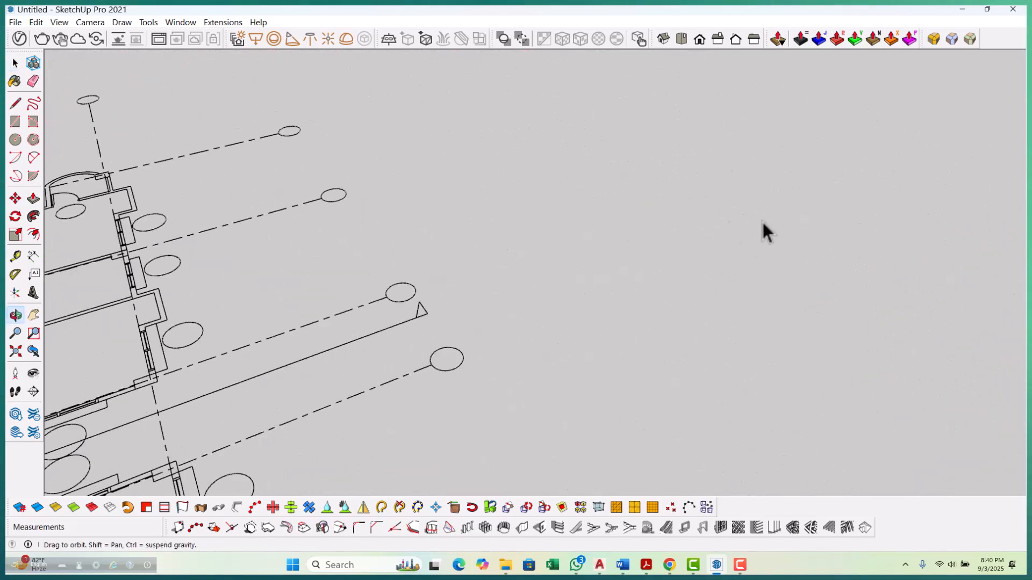
middle_click_drag(410, 281, 633, 309)
scroll(587, 345, "up", 6)
scroll(631, 308, "up", 5)
scroll(598, 327, "down", 6)
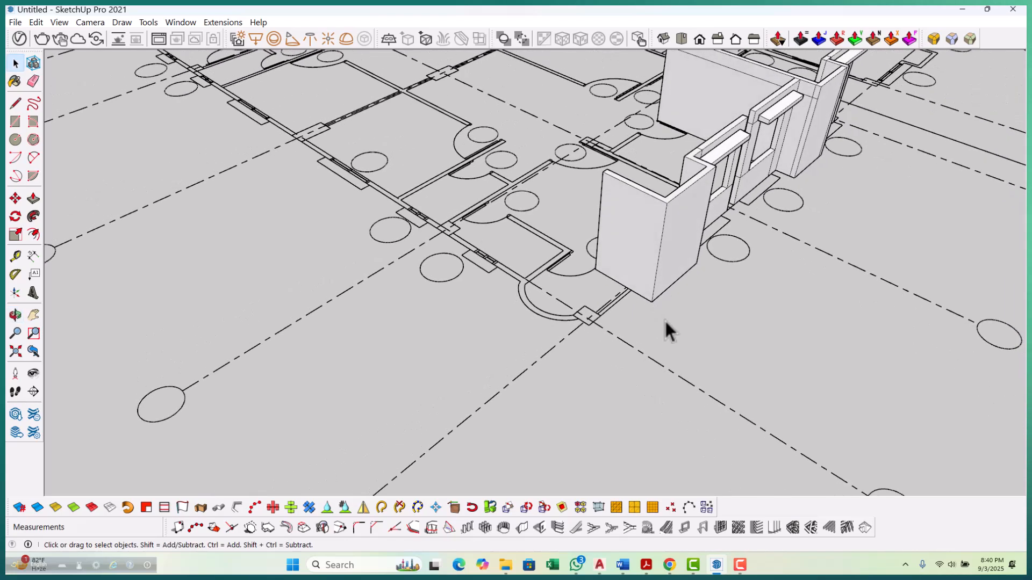
middle_click_drag(471, 369, 660, 338)
scroll(557, 284, "up", 3)
left_click(557, 283)
scroll(554, 301, "down", 4)
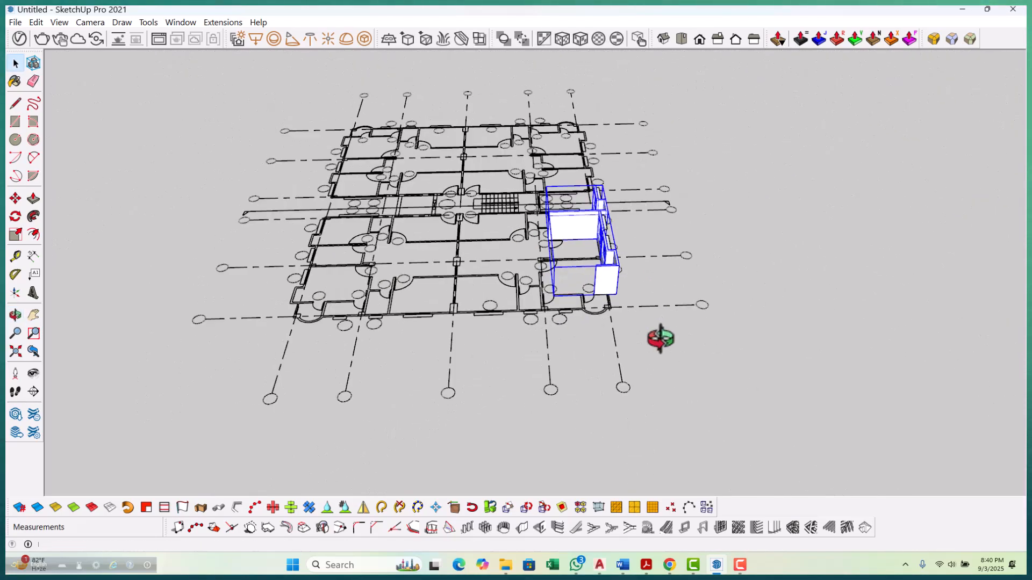
scroll(569, 247, "up", 2)
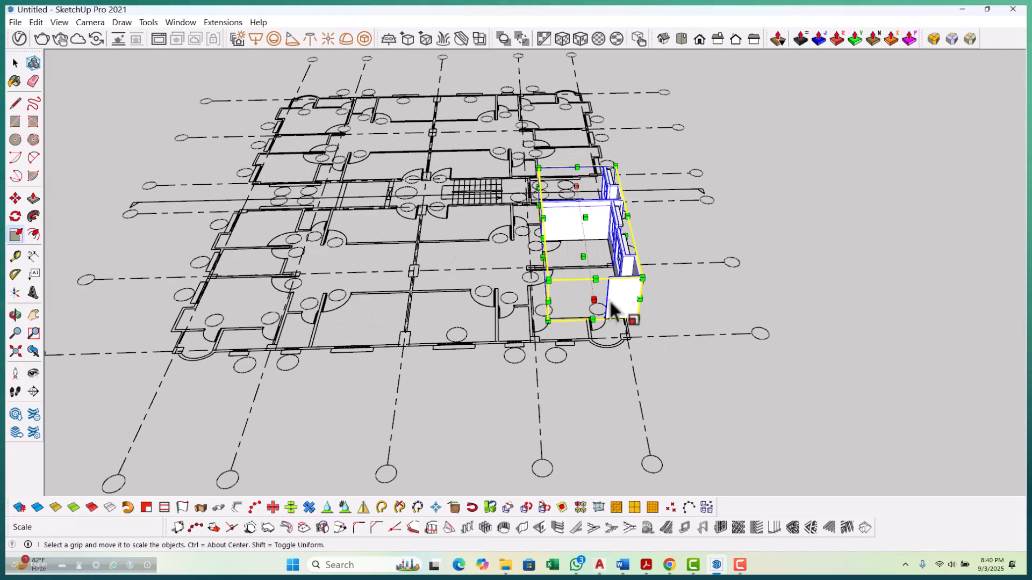
scroll(629, 350, "down", 2)
key("space")
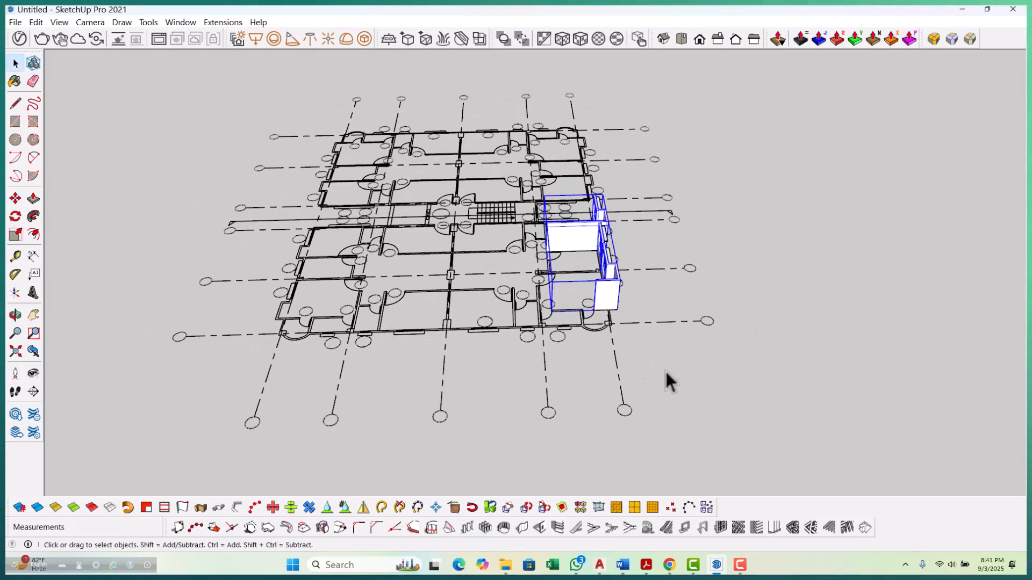
left_click(661, 366)
Copy the wall group about 23250 mm across the floor plan to its opposite side.
scroll(633, 311, "up", 2)
scroll(618, 301, "up", 1)
left_click(604, 293)
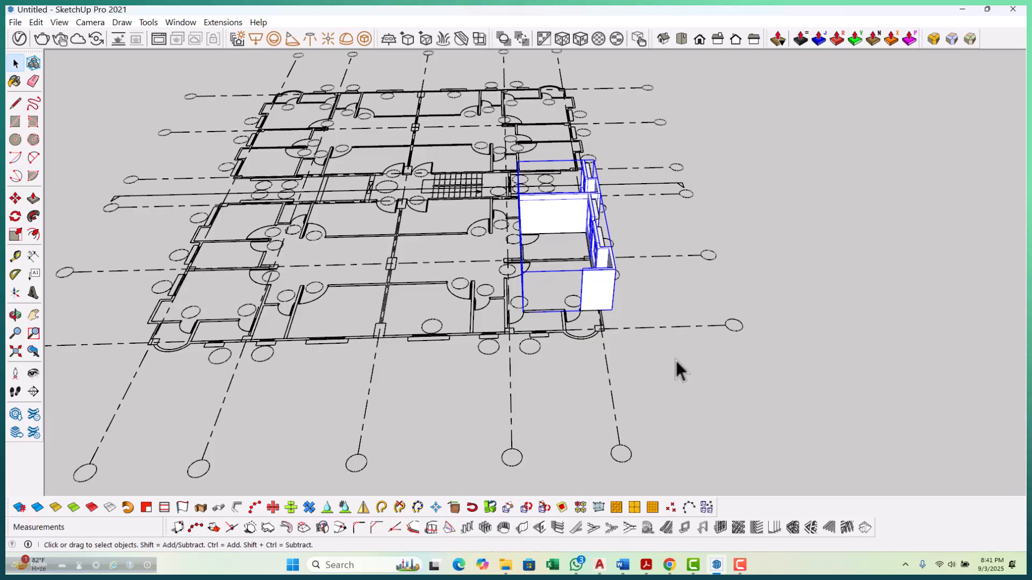
key("m")
scroll(623, 320, "up", 3)
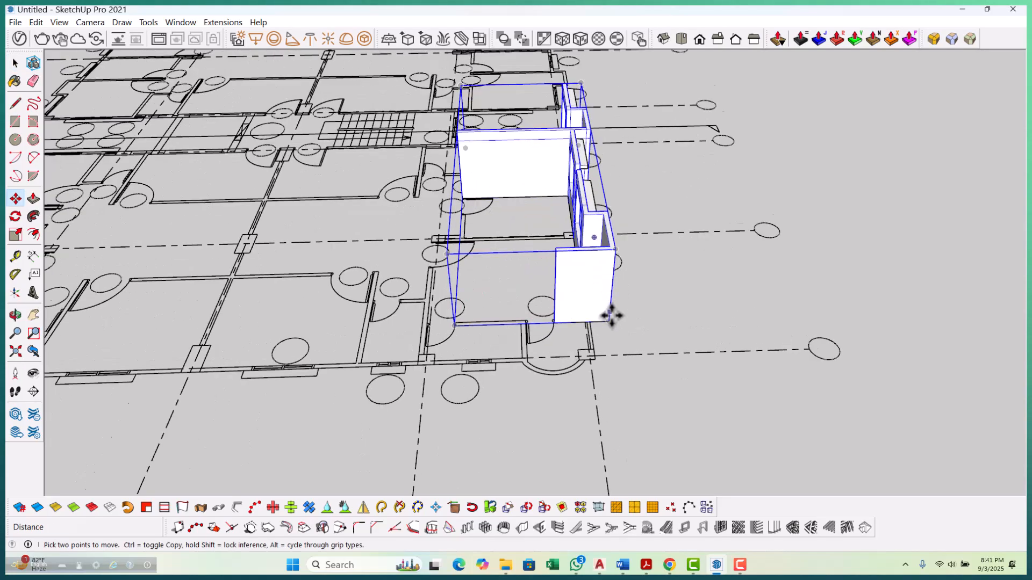
left_click(611, 317)
key("ctrl")
scroll(493, 317, "down", 5)
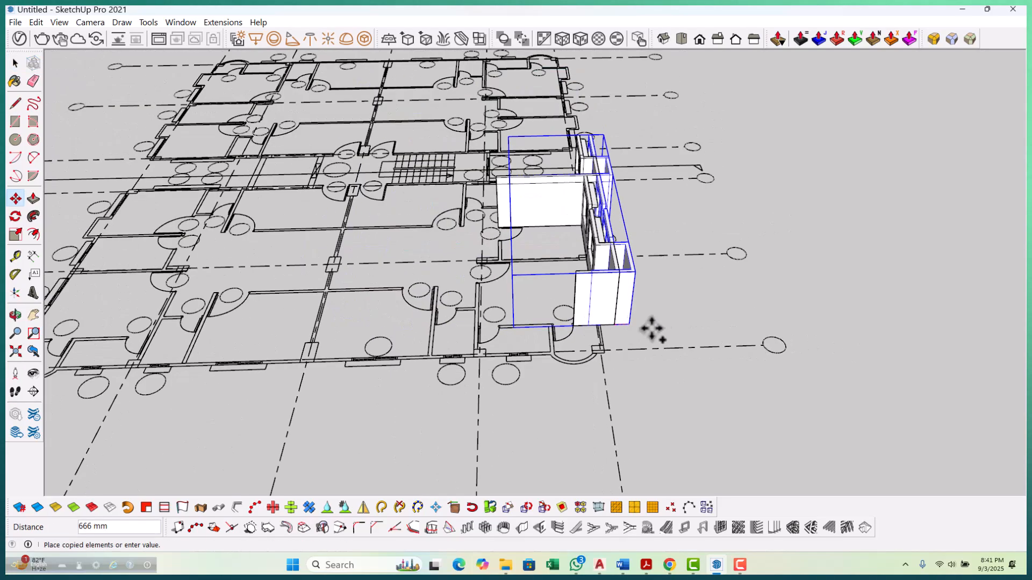
scroll(281, 333, "up", 1)
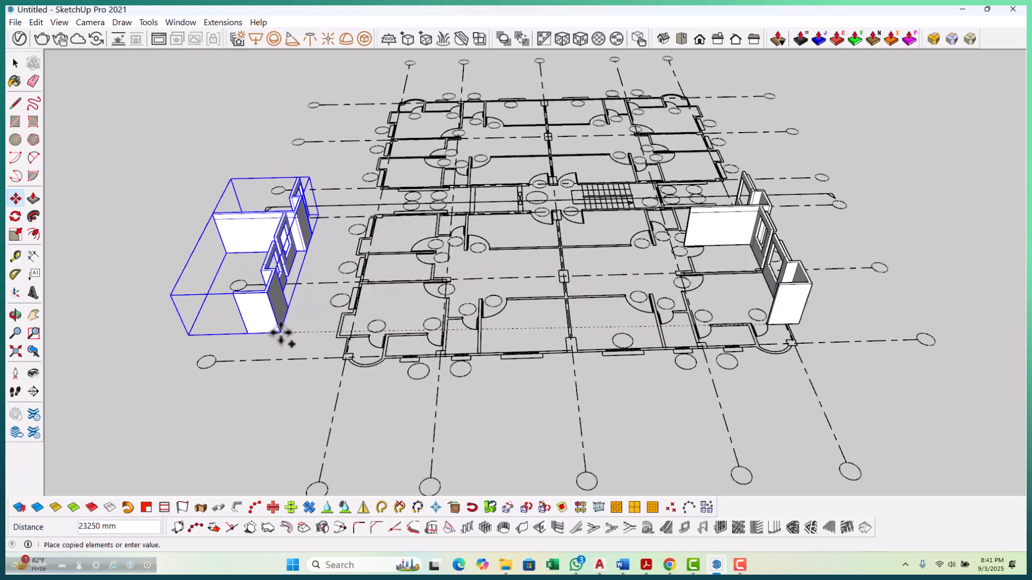
middle_click_drag(284, 346, 357, 344)
Mirror the copied wall group along the red axis by scaling it through its opposite side.
key("s")
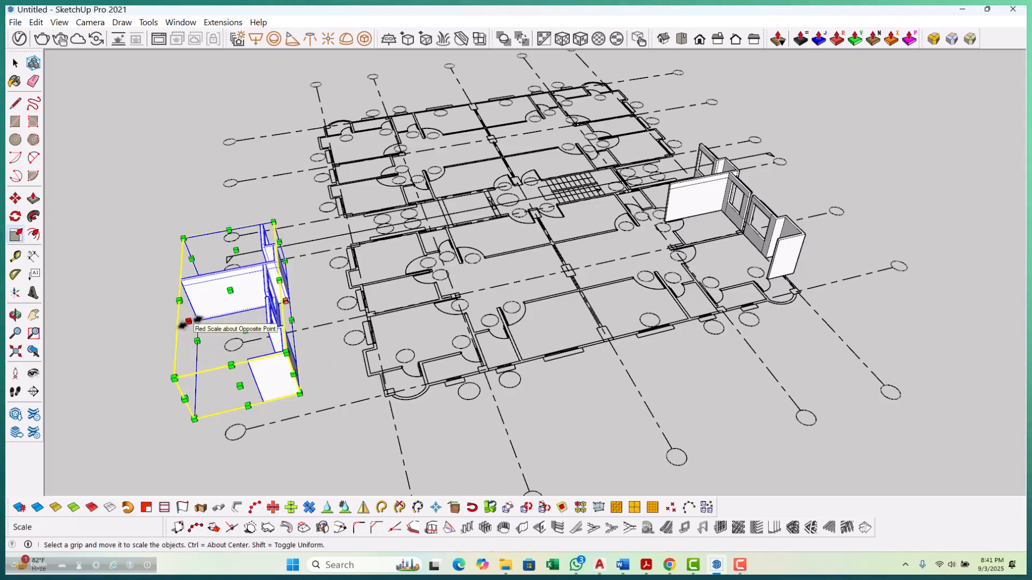
left_click_drag(188, 321, 373, 332)
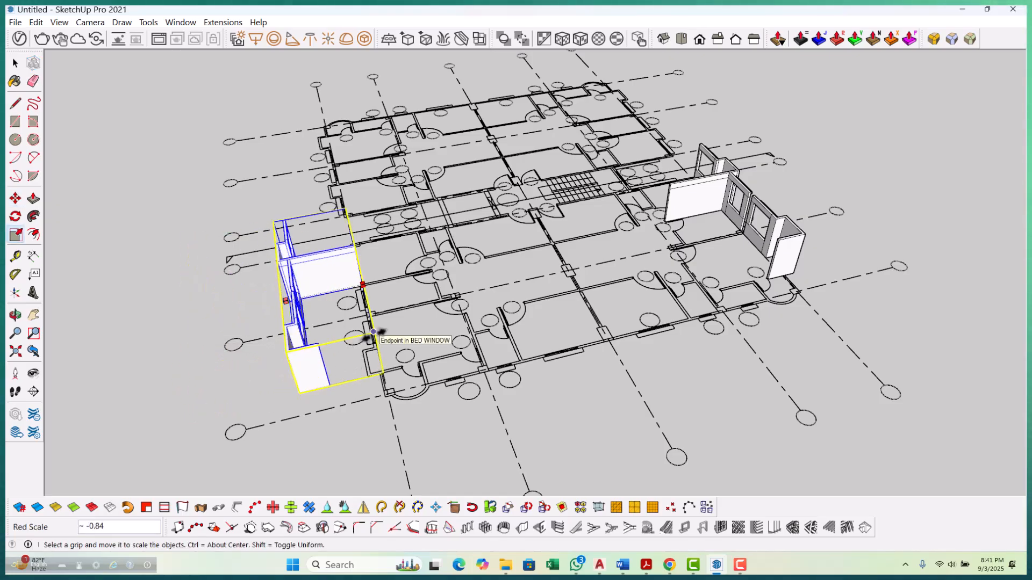
left_click_drag(376, 334, 378, 337)
middle_click_drag(402, 362, 387, 425)
Move the mirrored wall group onto the matching wall outline on the opposite side of the plan, then deselect it.
key("m")
scroll(355, 408, "up", 4)
left_click(340, 402)
scroll(511, 323, "up", 3)
key("space")
scroll(429, 382, "down", 6)
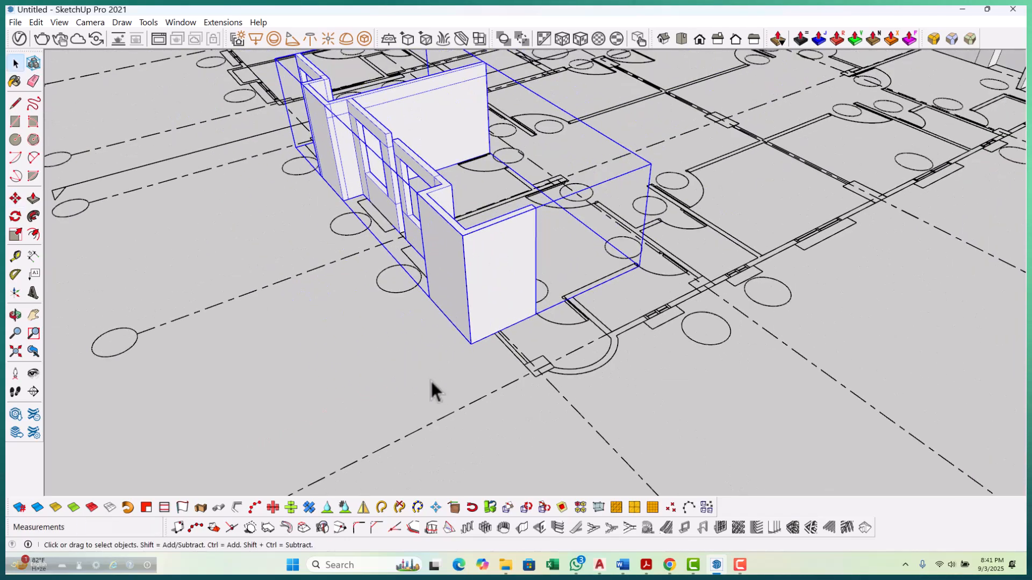
left_click(430, 384)
middle_click_drag(430, 384, 659, 301)
scroll(490, 357, "down", 5)
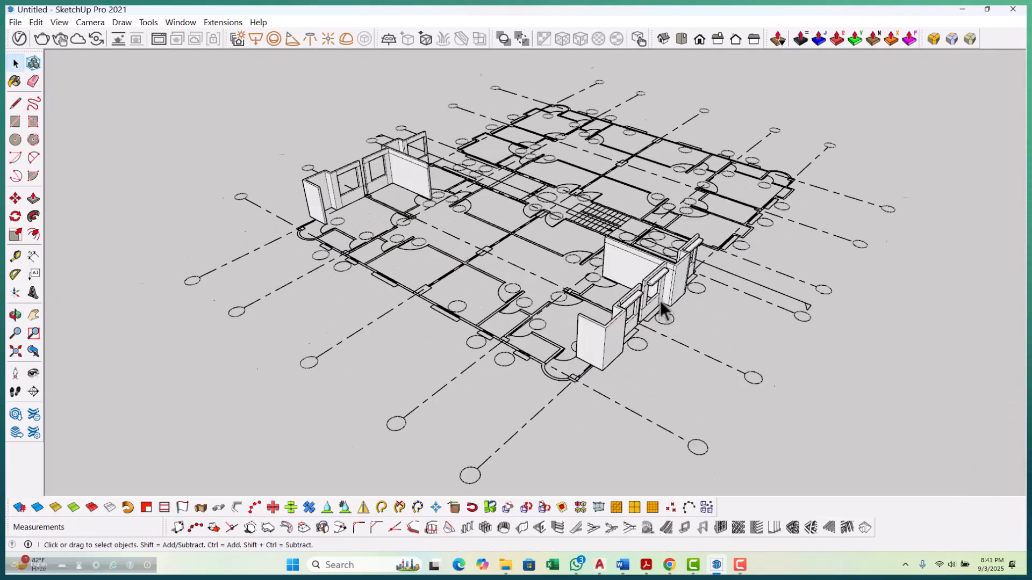
Copy the three window sunshades together about 19955 mm along the red axis to the mirrored walls.
scroll(620, 300, "up", 6)
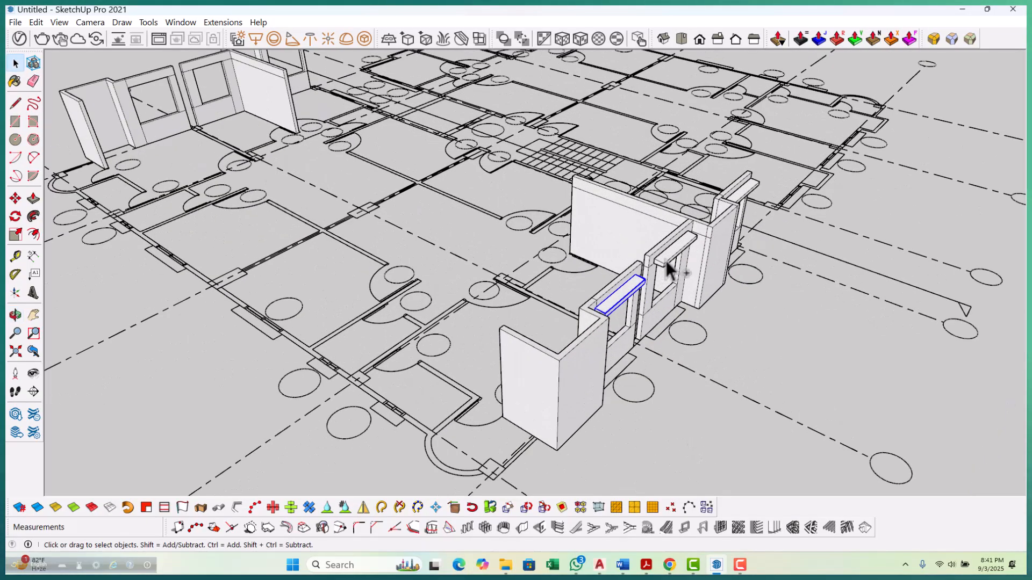
left_click(741, 194, "shift")
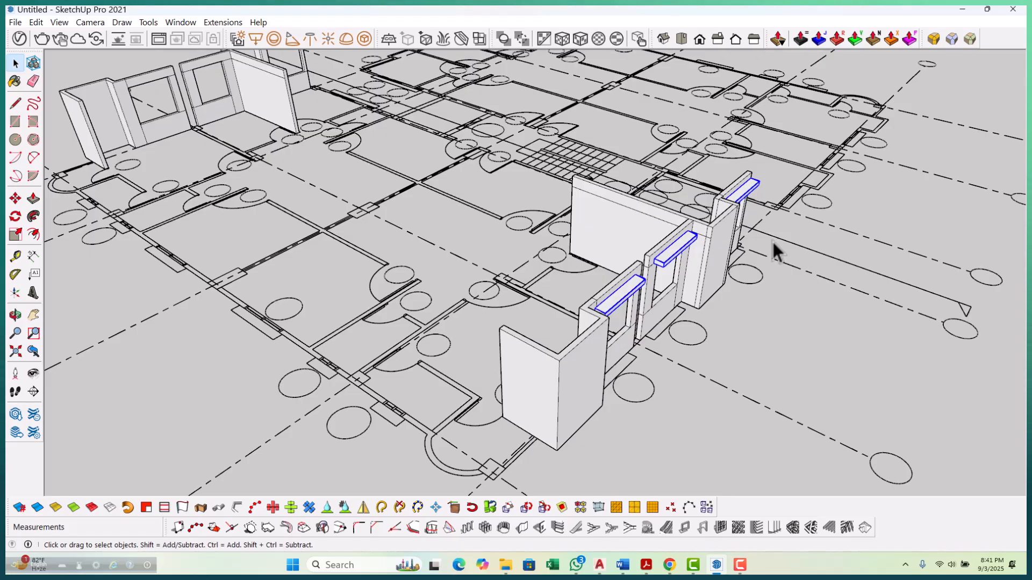
key("m")
scroll(591, 330, "up", 5)
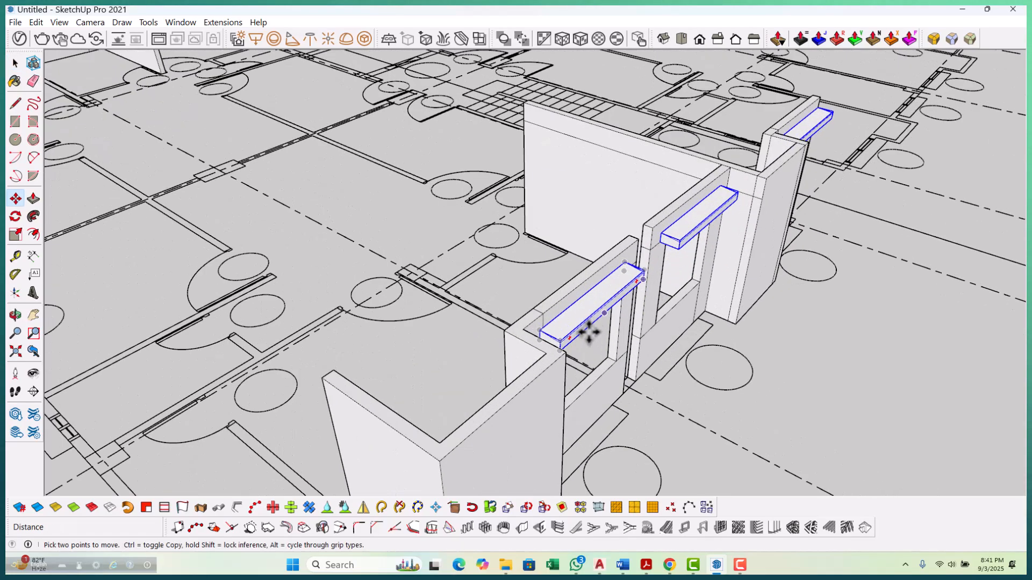
scroll(548, 353, "up", 4)
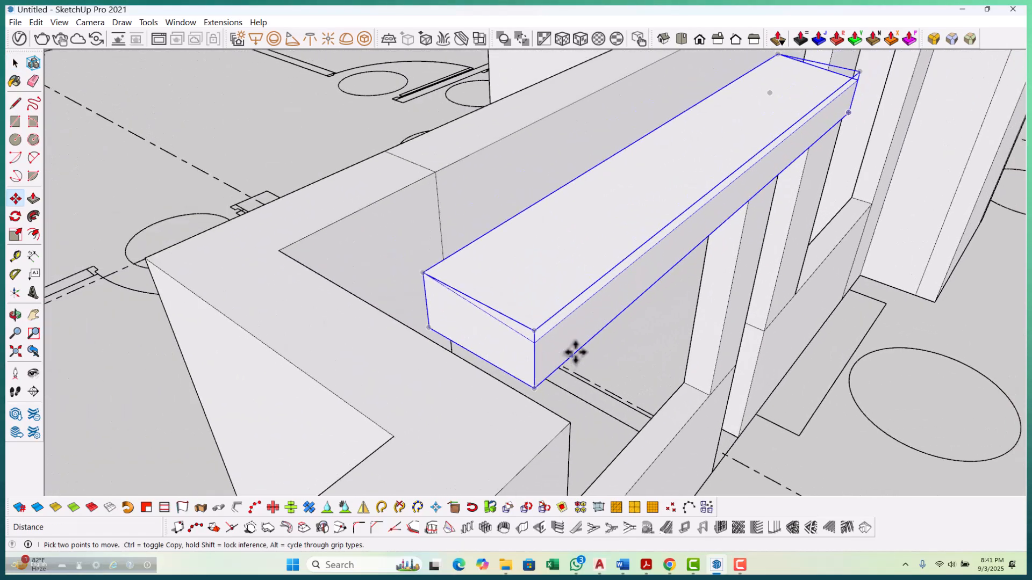
scroll(547, 346, "up", 3)
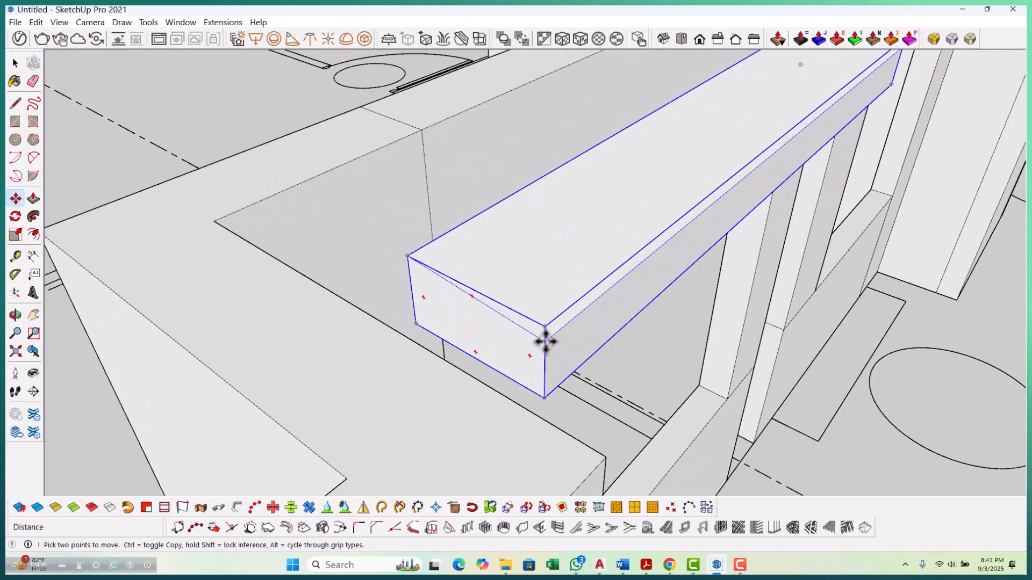
left_click(546, 342)
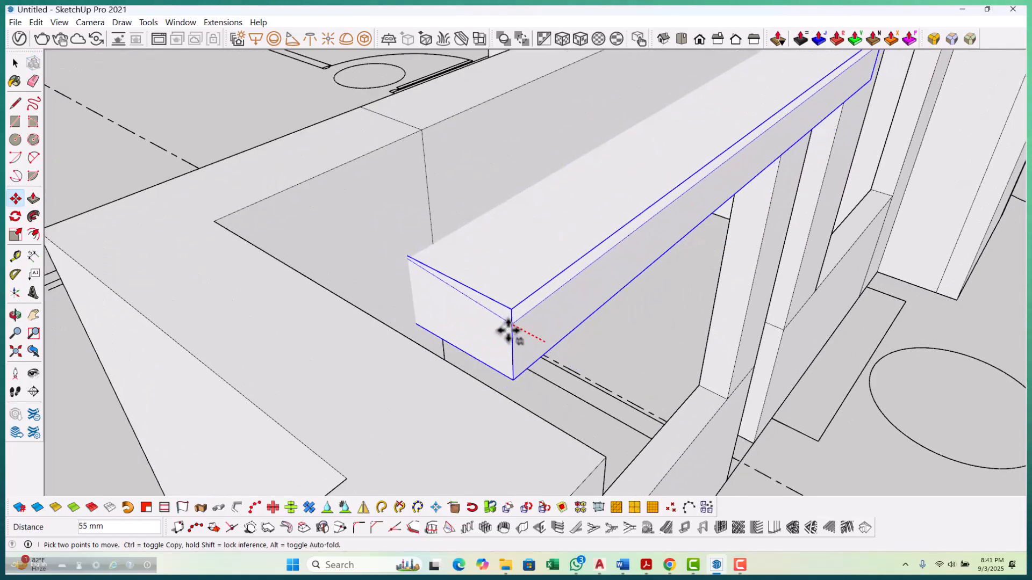
scroll(537, 317, "down", 5)
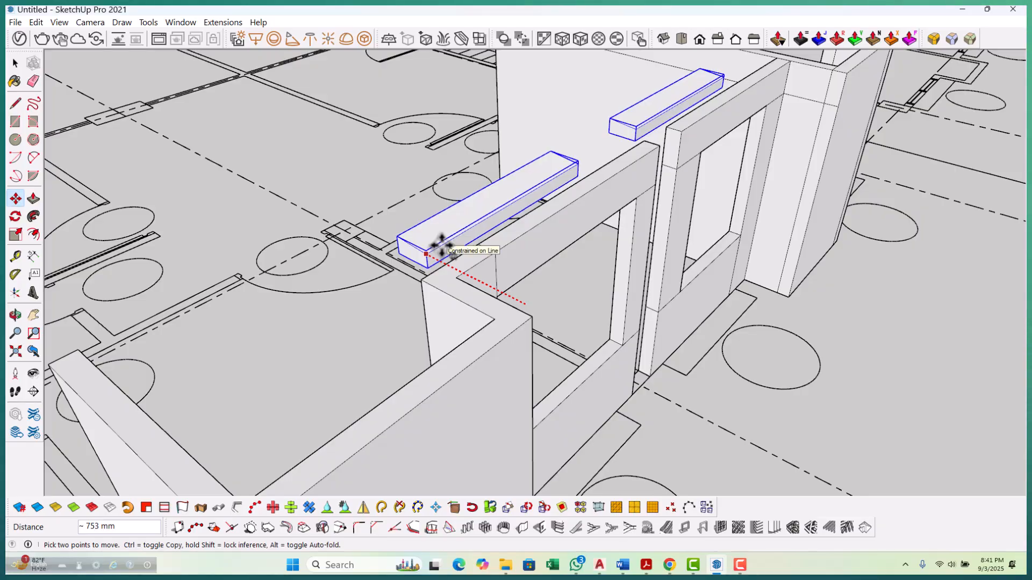
key("ctrl")
scroll(446, 252, "down", 6)
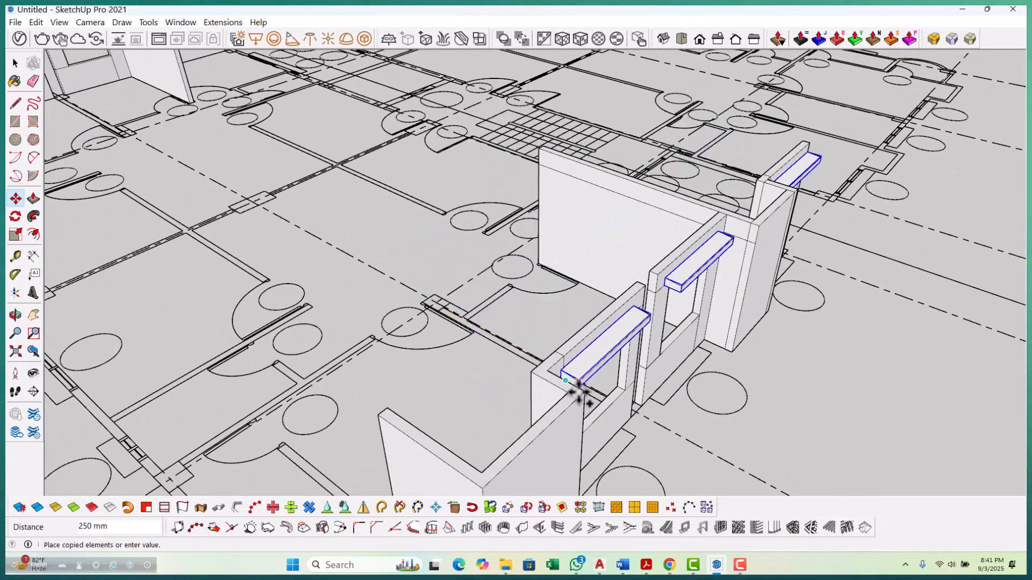
scroll(570, 366, "down", 5)
scroll(225, 173, "up", 6)
scroll(166, 184, "up", 3)
middle_click_drag(166, 184, 512, 261)
scroll(503, 336, "up", 6)
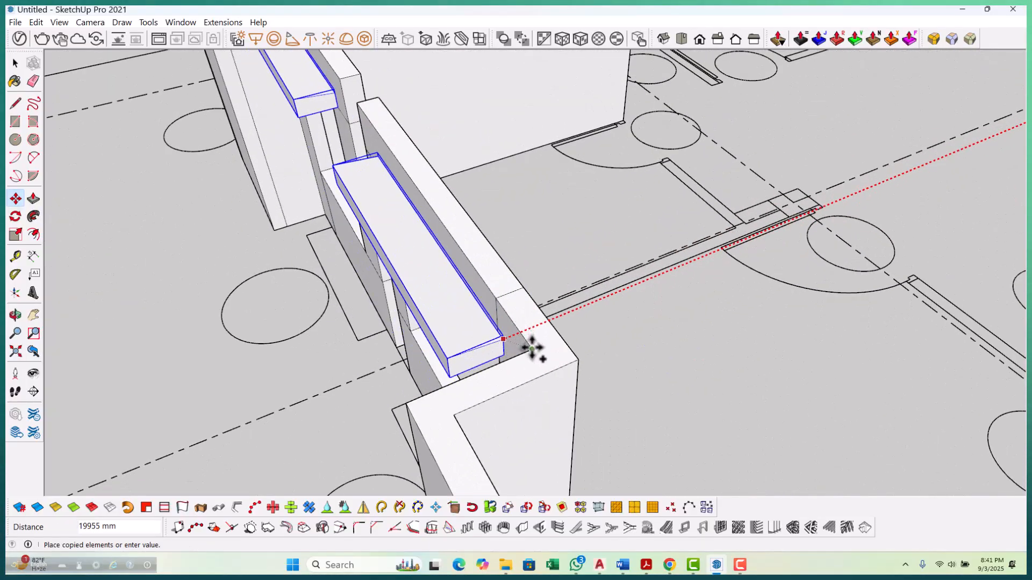
left_click(532, 348)
Mirror the copied window sunshades along the red axis with a scale factor of -1.
scroll(532, 354, "down", 4)
scroll(473, 321, "up", 4)
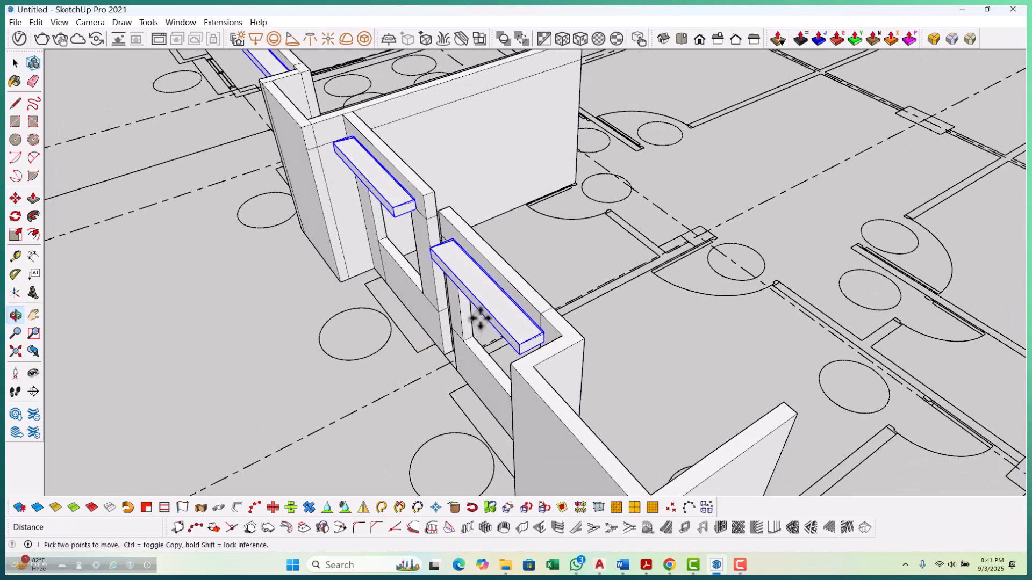
scroll(478, 320, "down", 4)
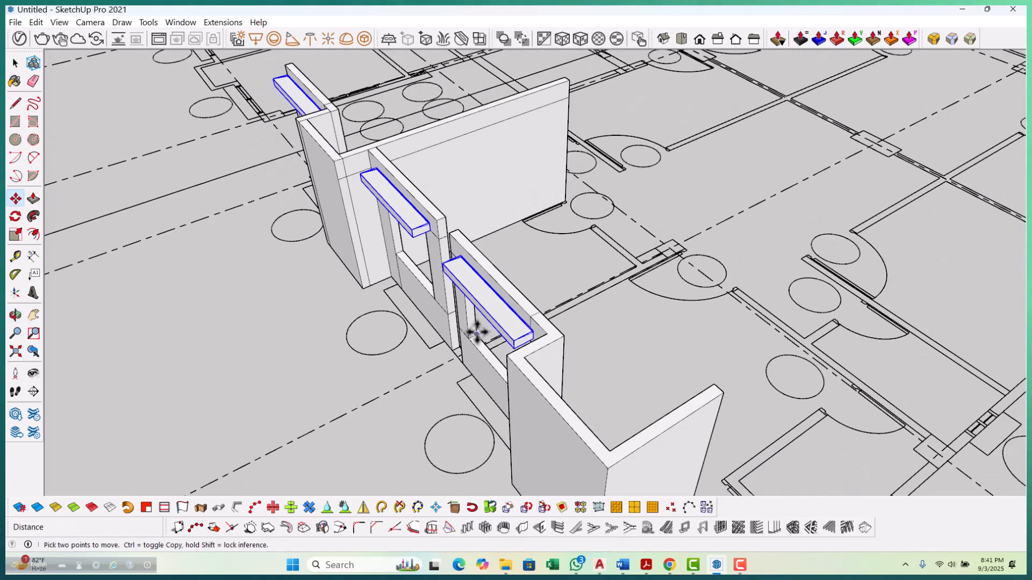
scroll(425, 271, "up", 8)
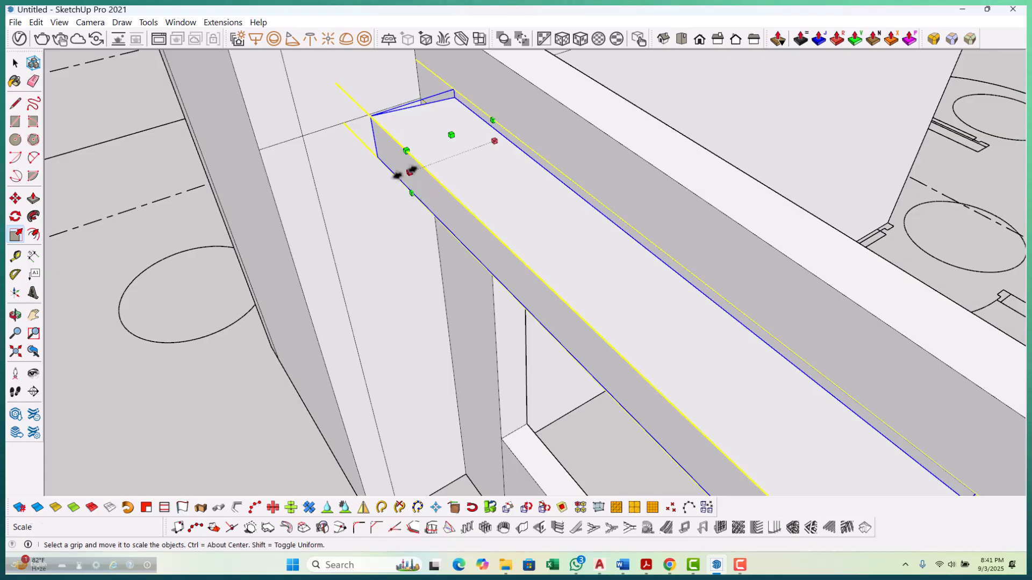
left_click(410, 171)
type("-1")
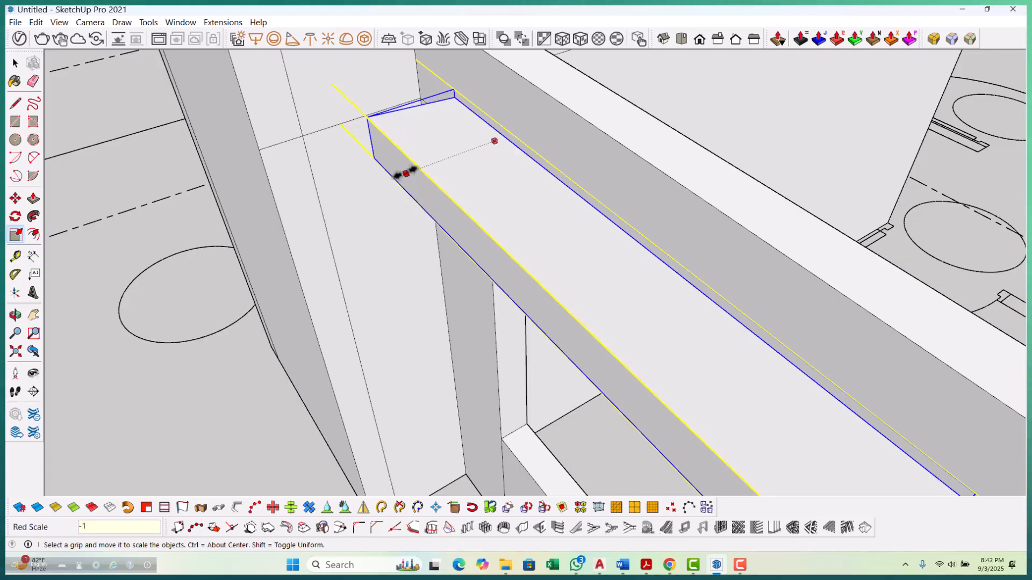
key("Return")
Move the mirrored sunshades 250 mm along the red axis onto the outer face of the window walls, then deselect them.
scroll(401, 180, "down", 10)
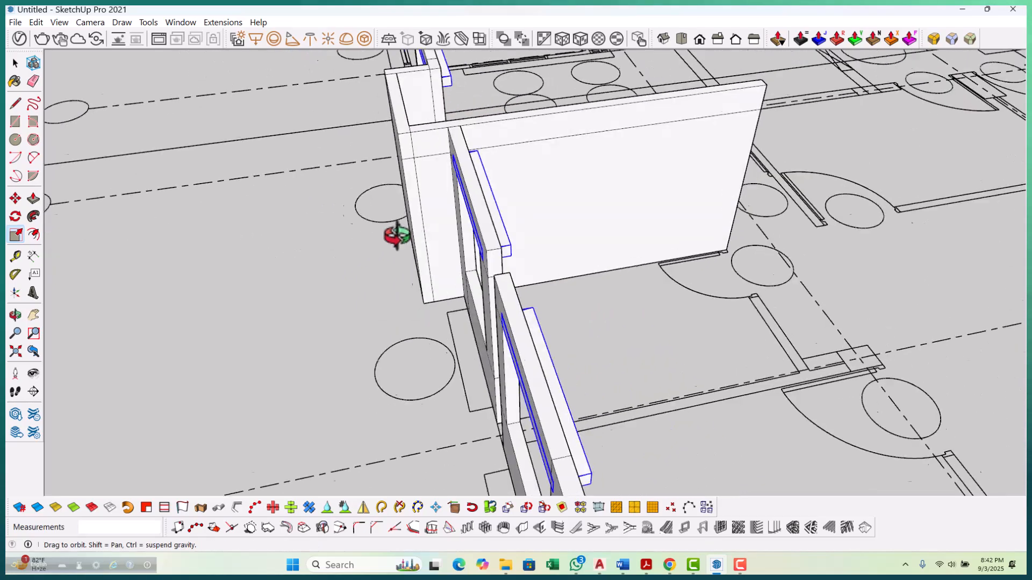
key("m")
scroll(495, 233, "up", 5)
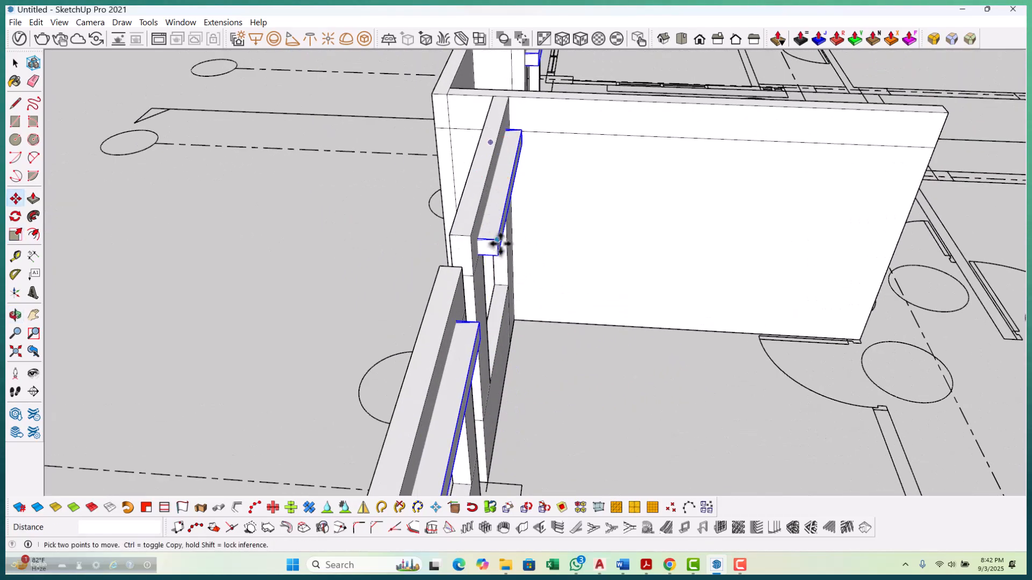
left_click(495, 236)
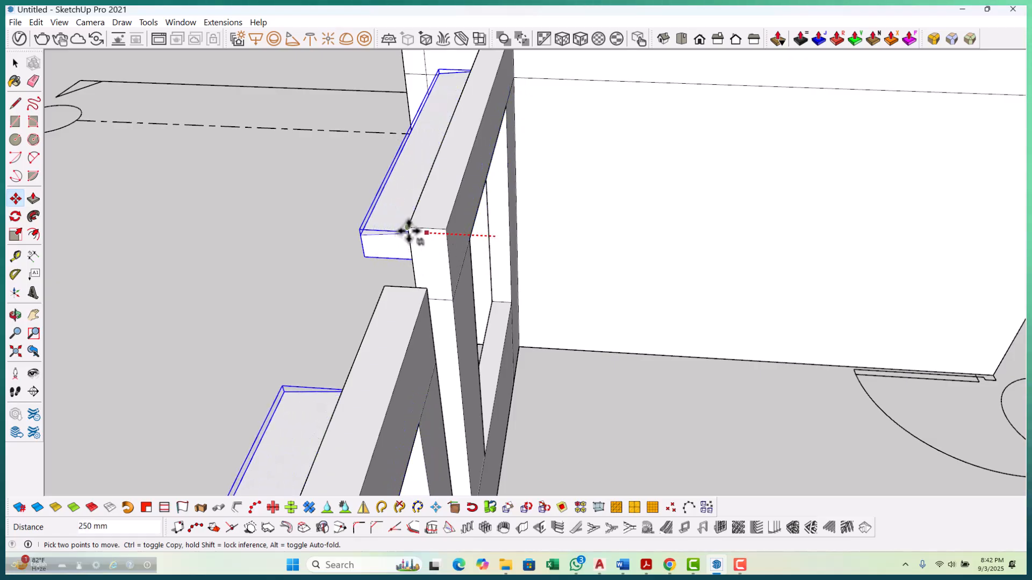
key("space")
Examine both mirrored wall sides and the wall outlines on the floor plan that still have no walls.
scroll(444, 230, "down", 10)
middle_click_drag(410, 303, 745, 304)
middle_click_drag(535, 335, 473, 295)
scroll(473, 295, "down", 3)
middle_click_drag(743, 299, 428, 294)
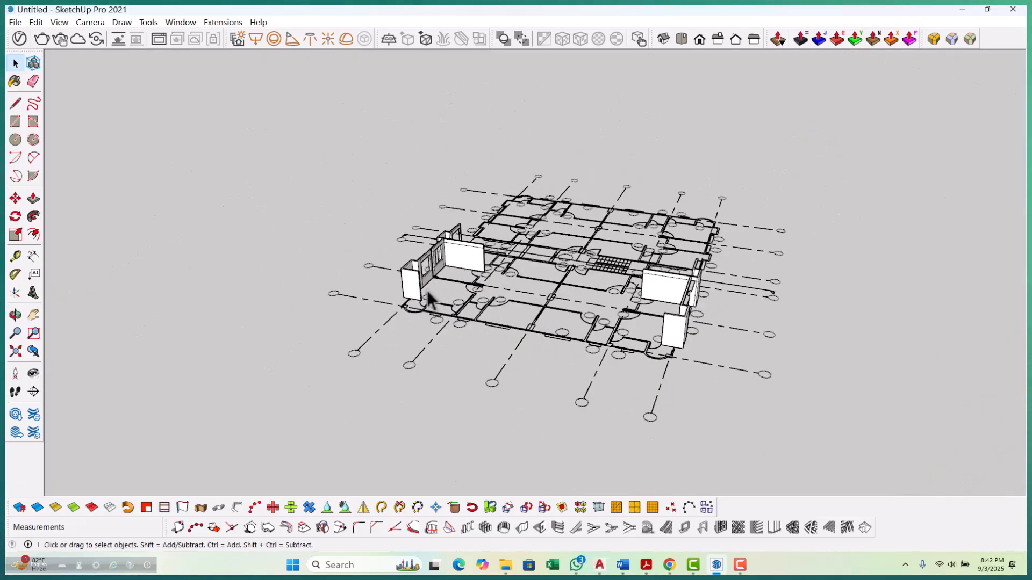
scroll(463, 297, "down", 3)
middle_click_drag(580, 306, 486, 272)
scroll(524, 301, "up", 5)
scroll(524, 306, "down", 2)
scroll(359, 275, "up", 2)
scroll(430, 283, "down", 2)
scroll(462, 252, "up", 1)
scroll(334, 340, "up", 2)
middle_click_drag(333, 341, 405, 337)
scroll(380, 332, "down", 2)
scroll(606, 361, "down", 2)
scroll(604, 352, "down", 2)
middle_click_drag(604, 352, 376, 301)
scroll(489, 363, "up", 3)
scroll(362, 362, "down", 2)
scroll(363, 281, "up", 4)
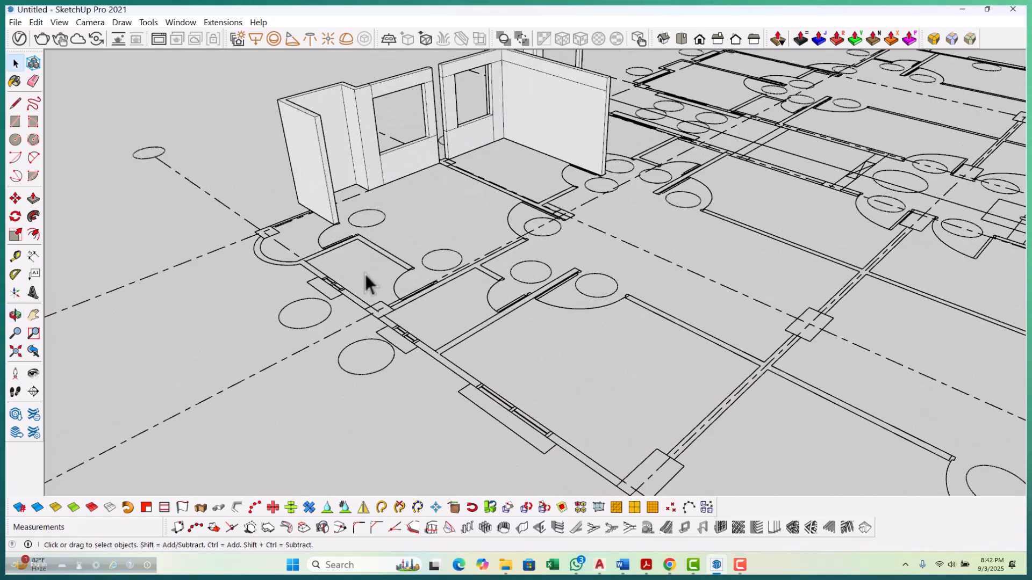
scroll(346, 323, "down", 1)
scroll(346, 324, "down", 5)
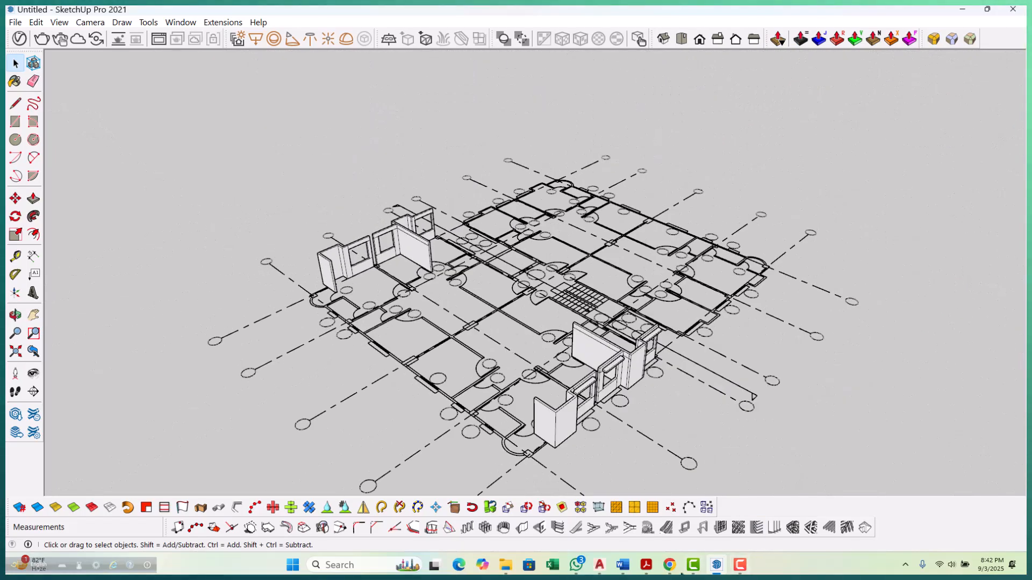
Switch to the AutoCAD drawing 2025 BATCH 01 STRUCTURE, check the toilet and bedroom wall layout, and return to the SketchUp model.
mouse_move(599, 567)
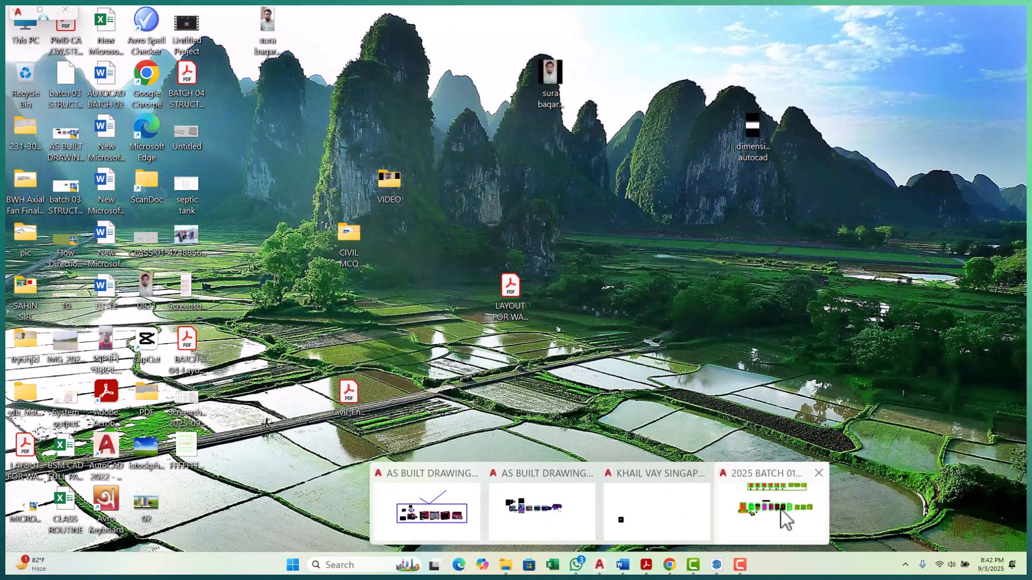
left_click(781, 513)
scroll(665, 311, "down", 5)
scroll(636, 266, "up", 6)
scroll(543, 287, "up", 2)
middle_click_drag(522, 312, 479, 292)
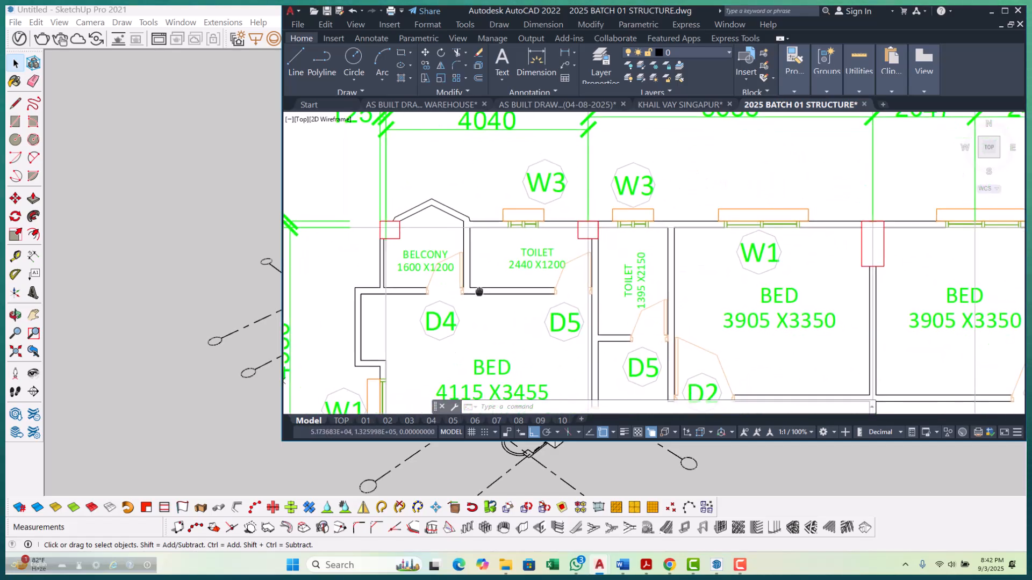
scroll(549, 290, "down", 4)
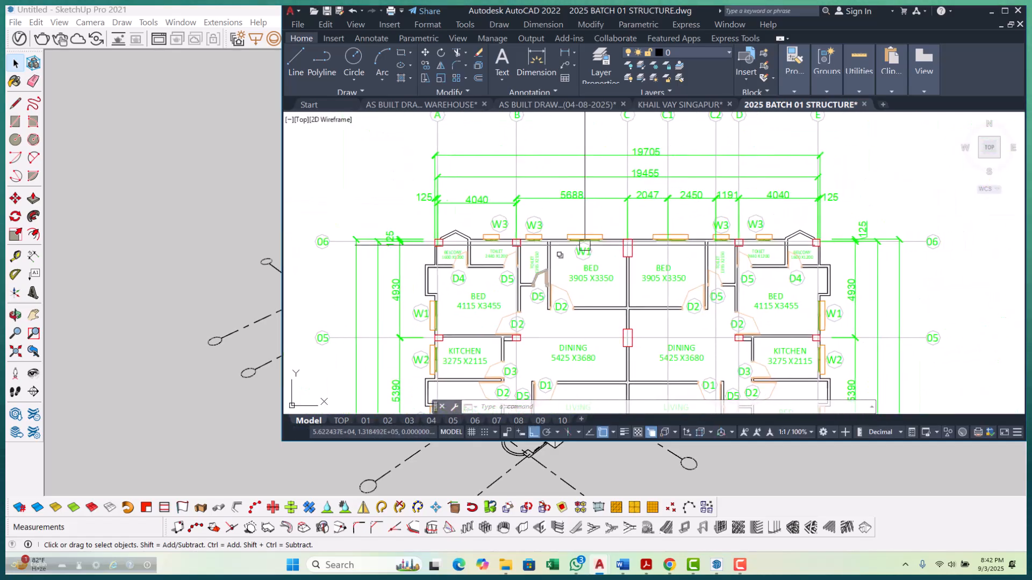
left_click(994, 14)
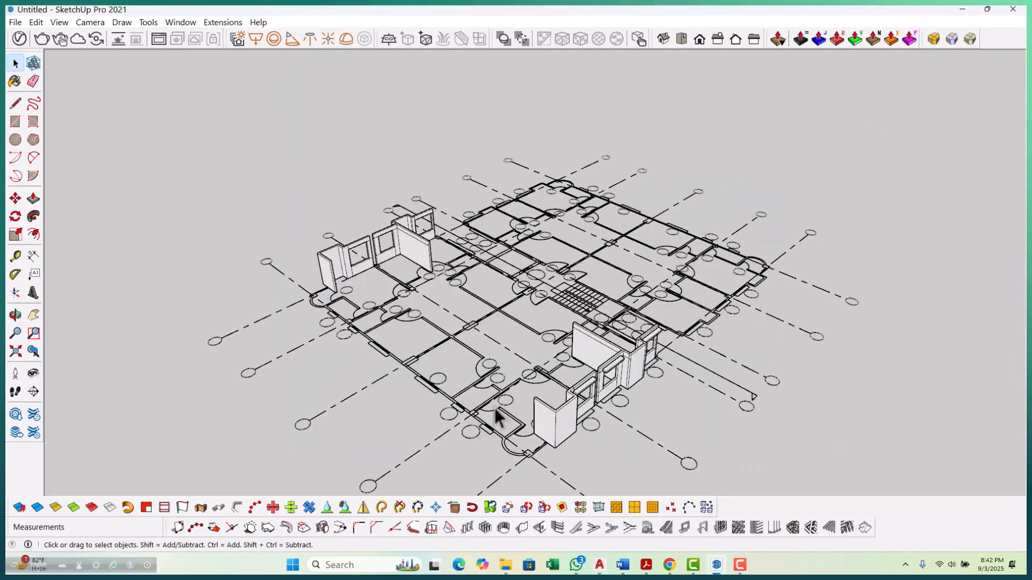
Trace an 1815 mm line along the outer edge of the toilet wall, from its door end to the corner beside the balcony.
scroll(488, 452, "up", 4)
scroll(495, 272, "down", 3)
middle_click_drag(551, 352, 553, 362)
scroll(554, 362, "up", 2)
scroll(561, 368, "up", 1)
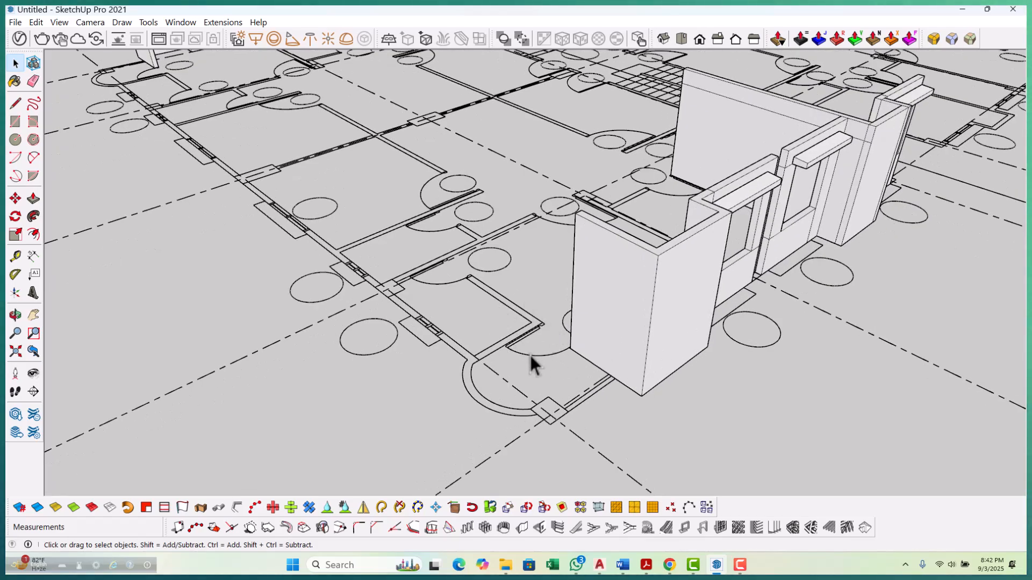
key("l")
scroll(470, 261, "up", 5)
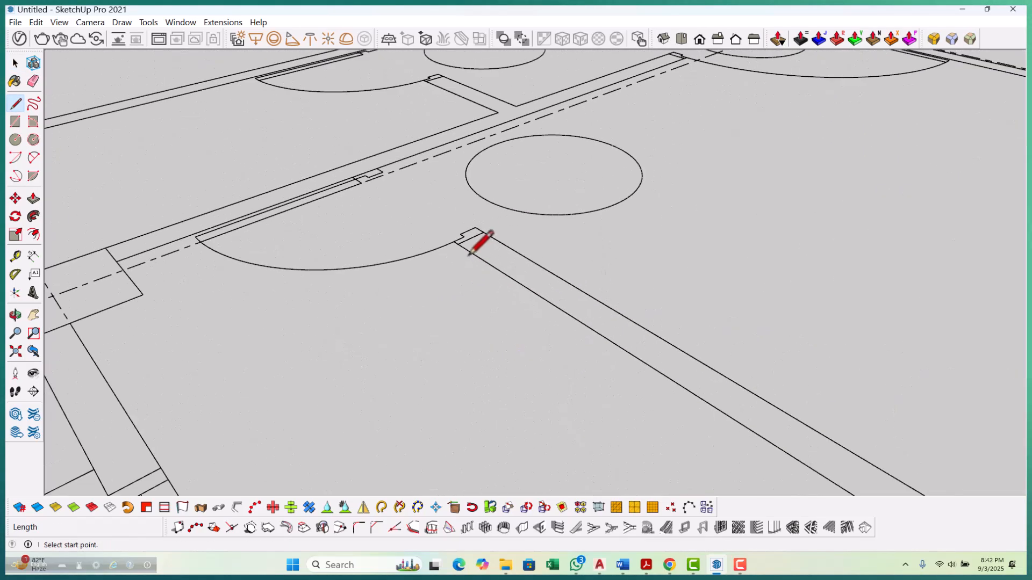
left_click(483, 232)
scroll(487, 213, "down", 3)
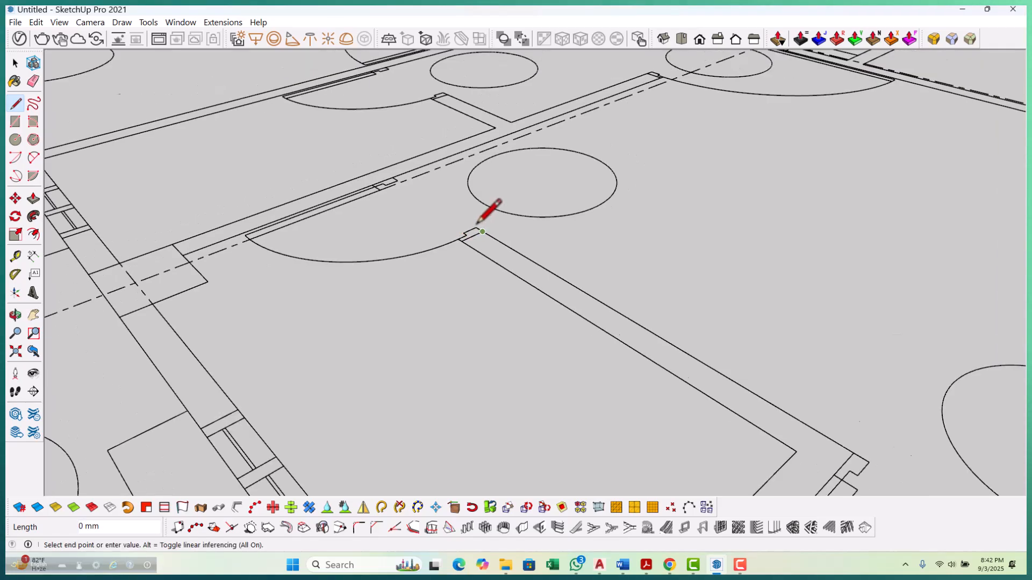
scroll(603, 281, "up", 4)
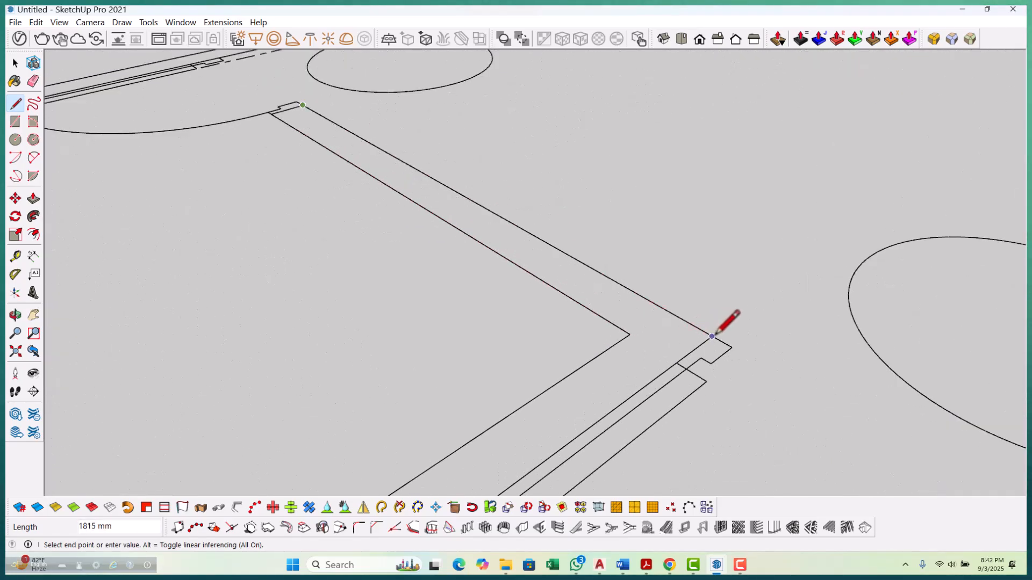
left_click(712, 336)
Continue the toilet wall outline 1450 mm to the exterior corner and along the exterior wall to the edge of the window opening.
scroll(693, 252, "down", 3)
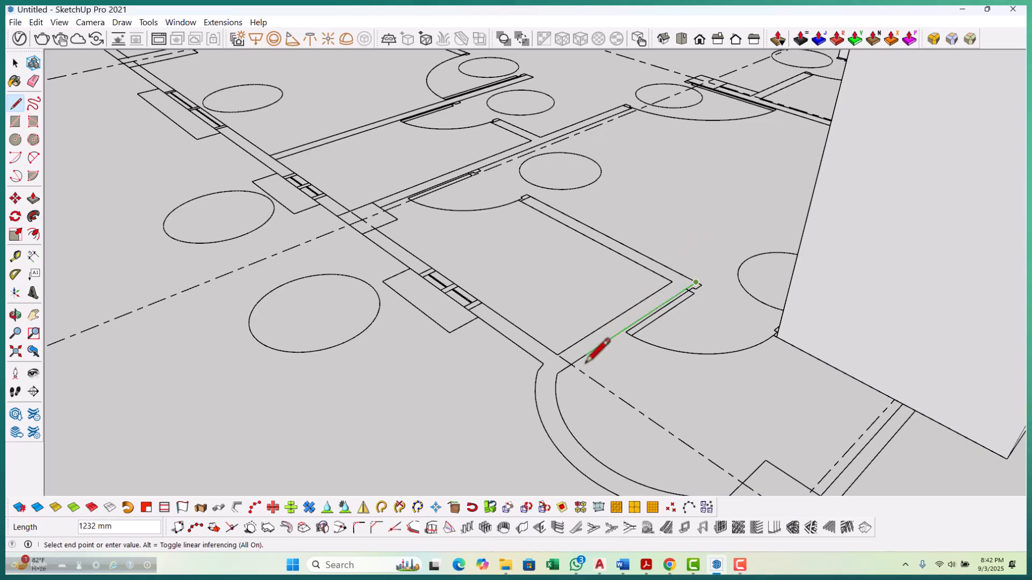
scroll(586, 357, "up", 2)
scroll(548, 371, "down", 4)
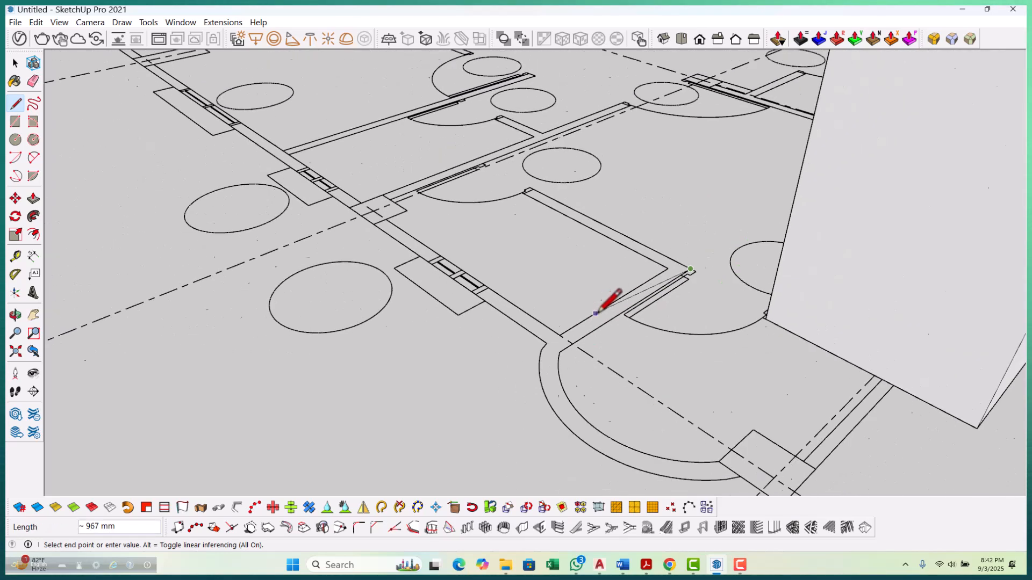
scroll(602, 309, "up", 3)
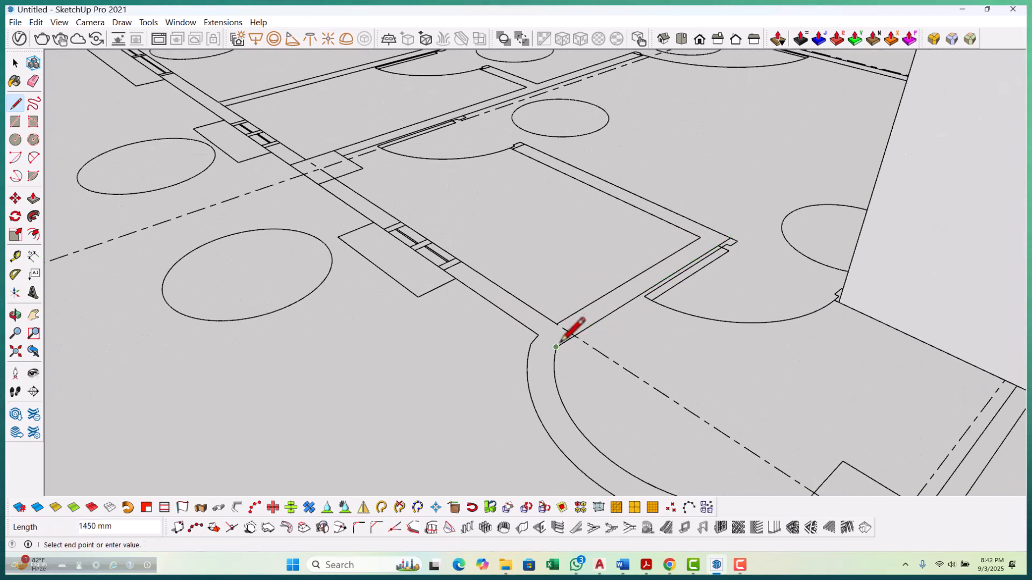
scroll(457, 275, "up", 3)
left_click(443, 271)
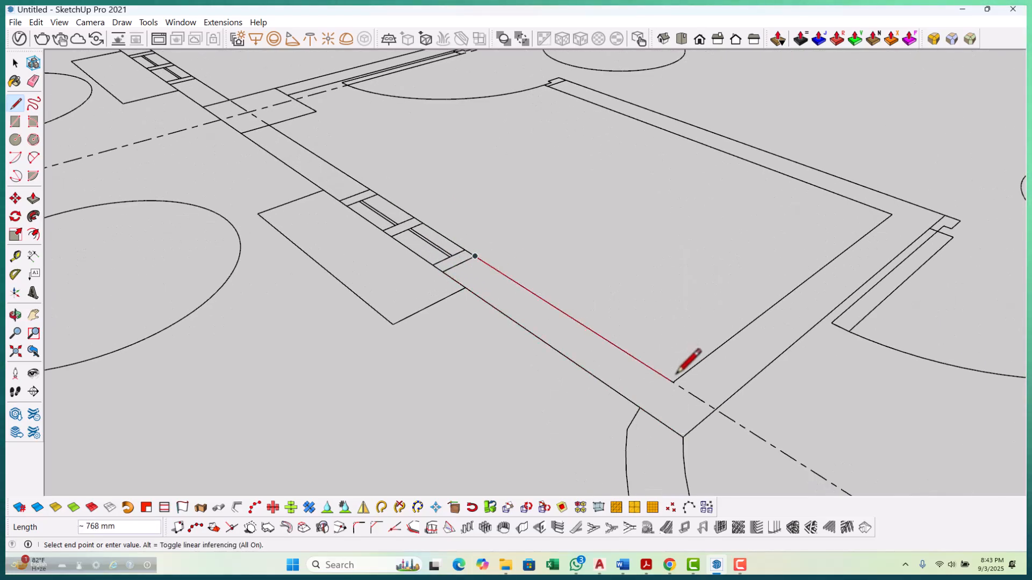
Close the toilet wall outline along its inner edges, ending with a 1690 mm line at the door end.
scroll(676, 372, "up", 5)
scroll(569, 439, "down", 5)
scroll(739, 294, "up", 4)
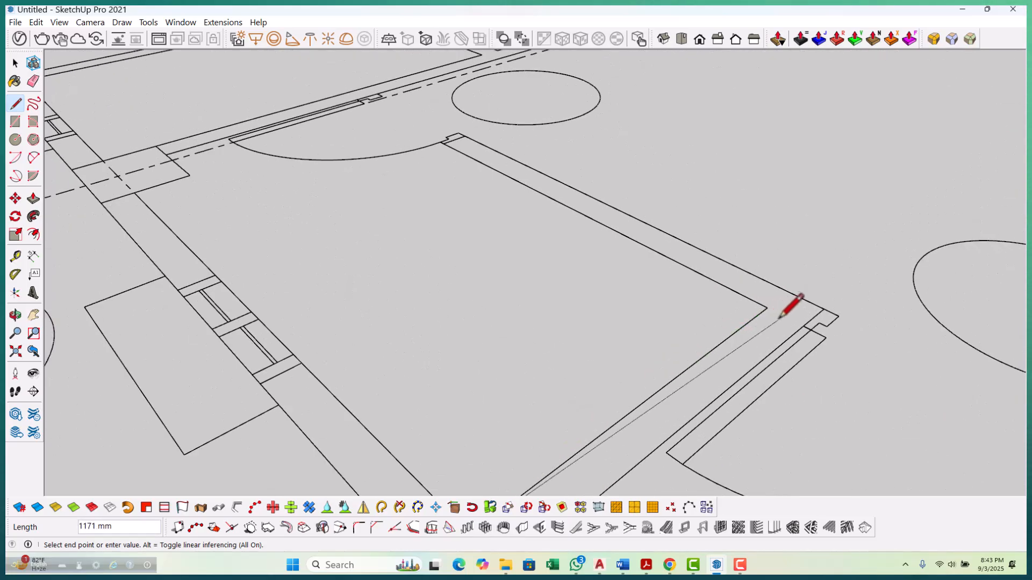
scroll(763, 307, "down", 3)
scroll(553, 183, "up", 4)
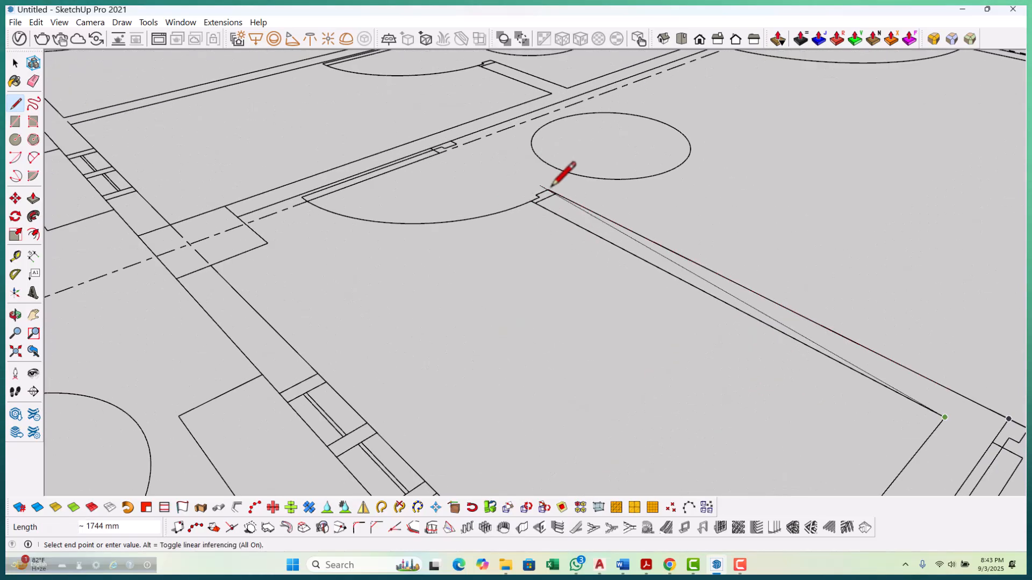
left_click(529, 208)
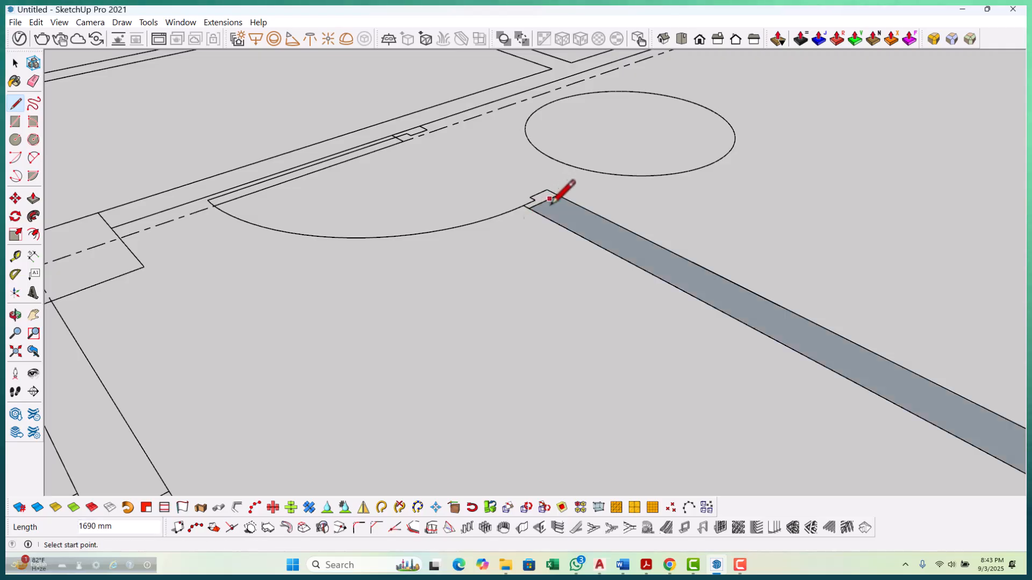
Push/Pull the toilet wall face up 2400 mm to match the top of the neighbouring wall.
scroll(546, 178, "down", 5)
key("space")
key("p")
scroll(523, 276, "up", 3)
left_click(531, 286)
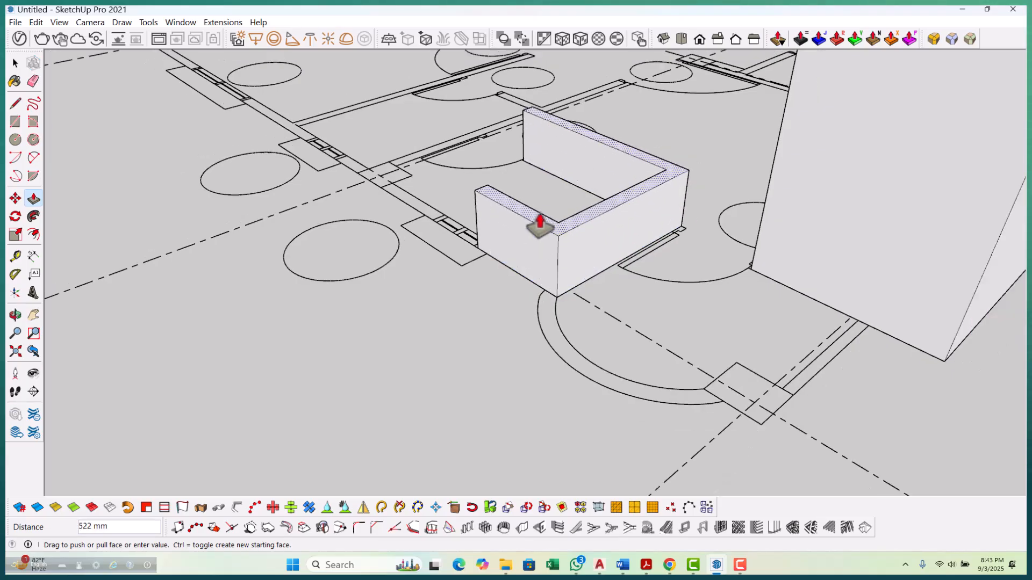
scroll(539, 232, "down", 4)
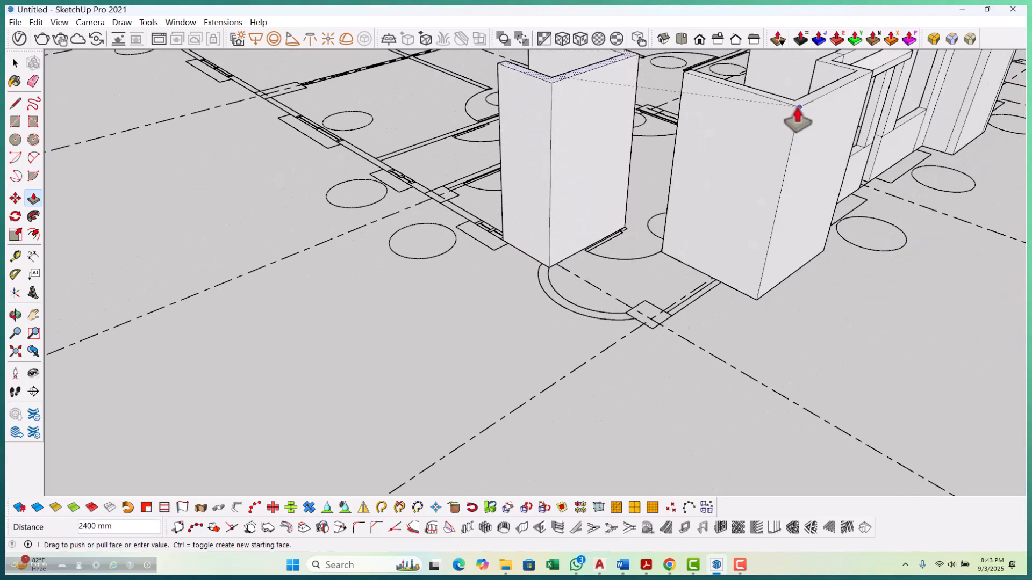
left_click(795, 115)
Open the neighbouring wall group for editing and clear the selection inside it.
scroll(621, 376, "down", 3)
middle_click_drag(622, 375, 817, 312)
scroll(589, 207, "up", 5)
scroll(412, 172, "up", 3)
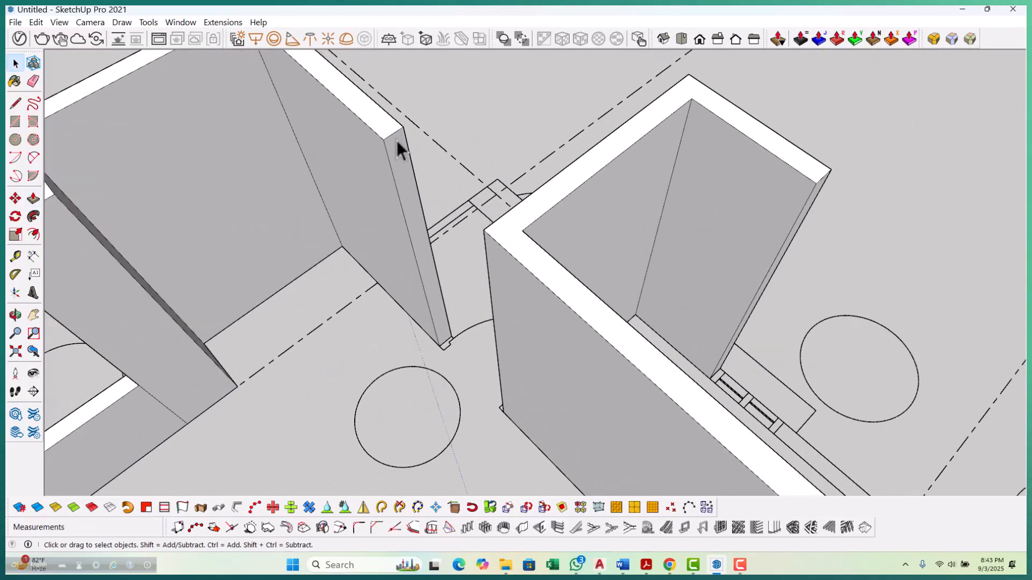
triple_click(393, 138)
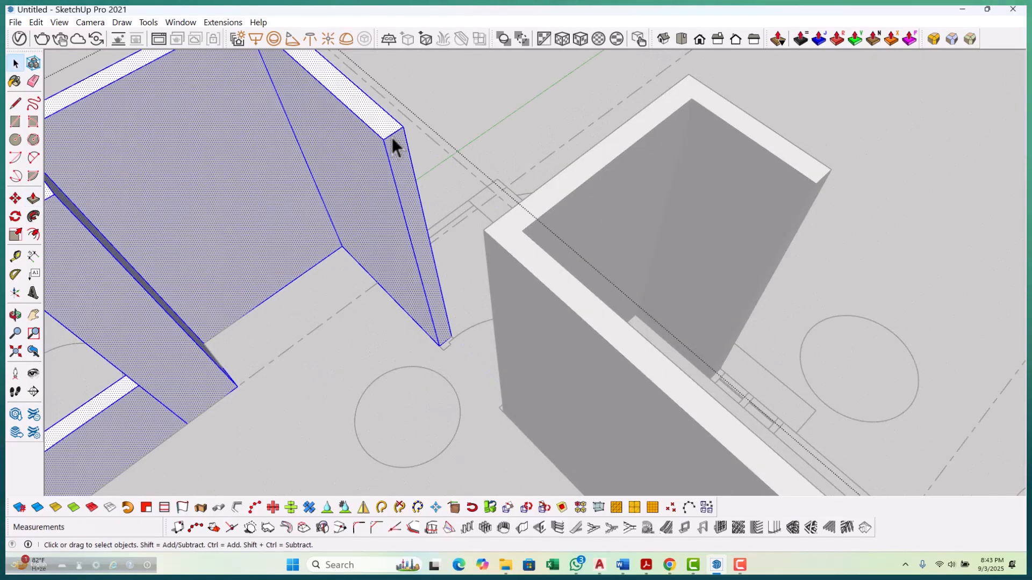
key("Escape")
key("m")
scroll(374, 132, "up", 1)
left_click(374, 131)
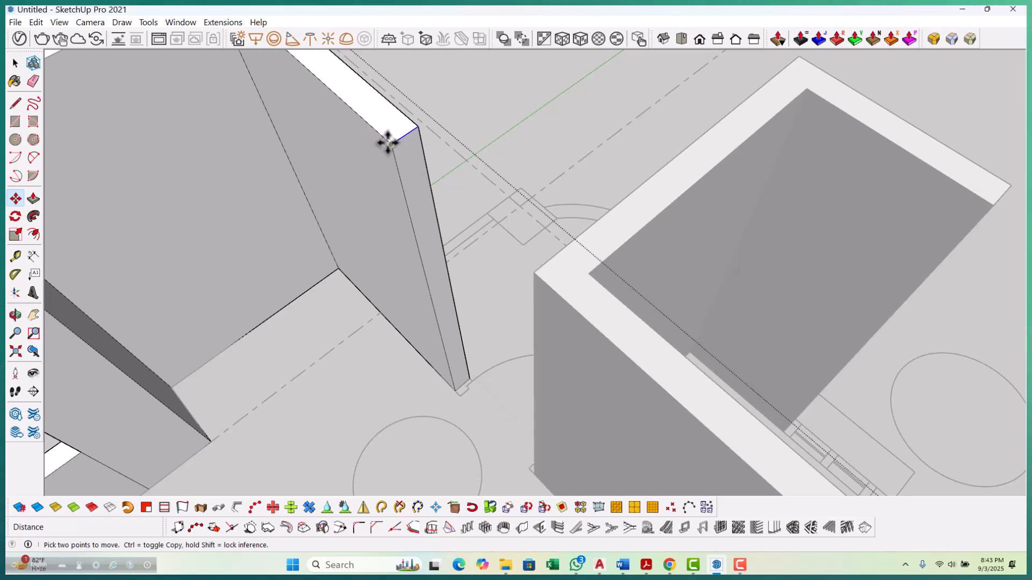
key("ctrl")
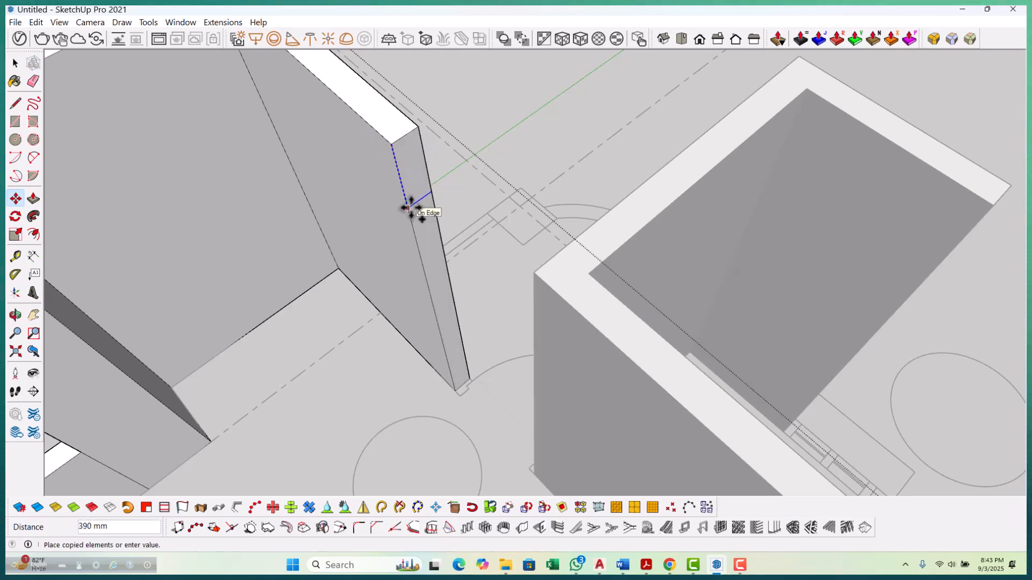
middle_click_drag(414, 213, 443, 180)
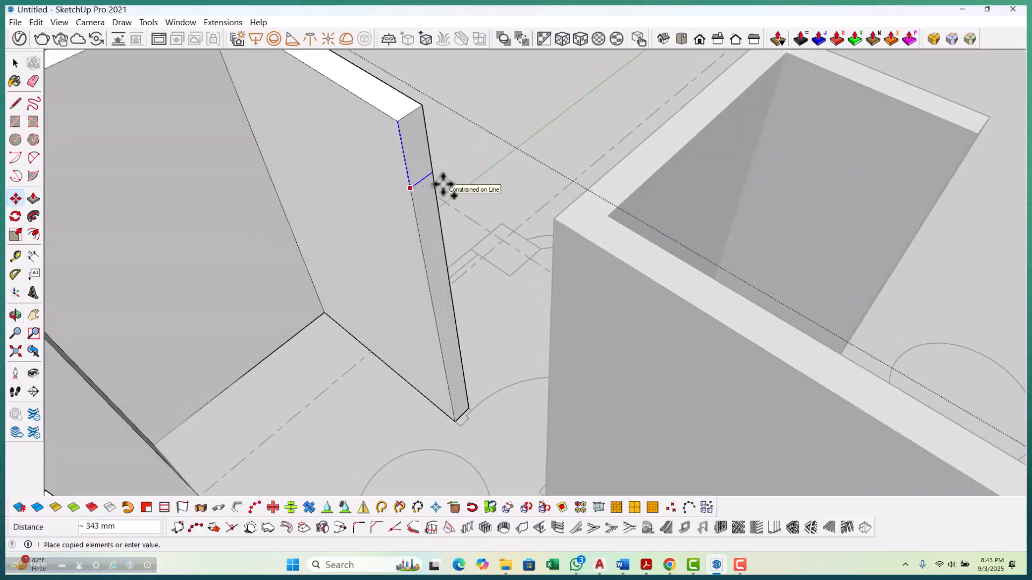
key("space")
Copy the top edge of the wall's end face 300 mm downward beside the toilet doorway.
middle_click_drag(456, 239, 486, 337)
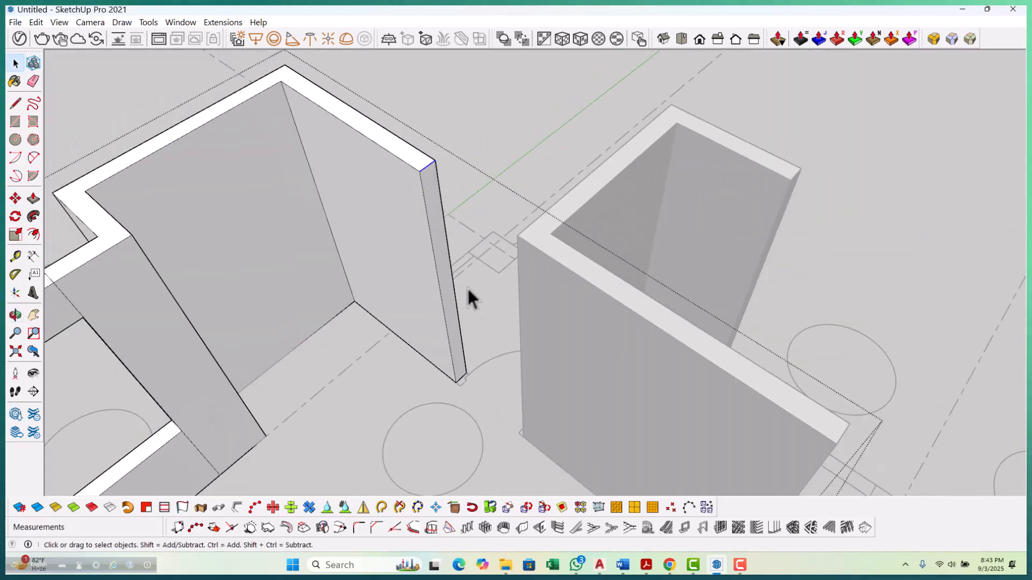
scroll(444, 192, "up", 1)
key("m")
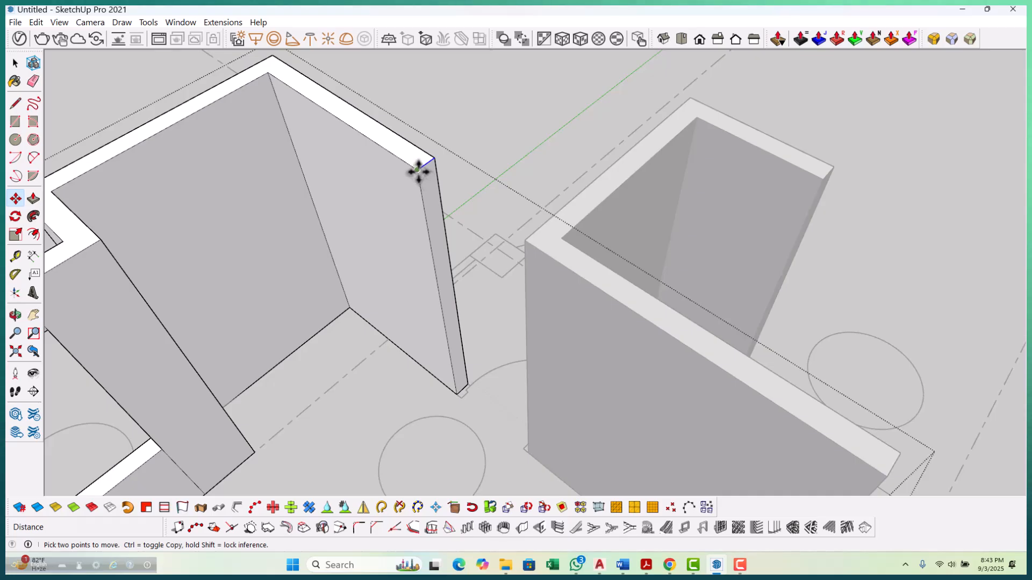
left_click(418, 169)
key("ctrl")
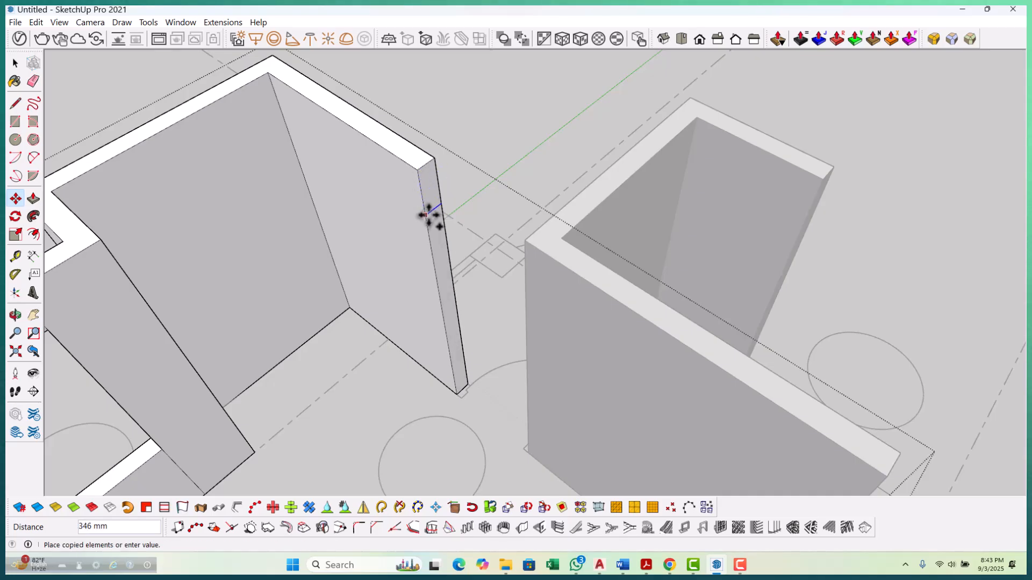
scroll(428, 215, "down", 4)
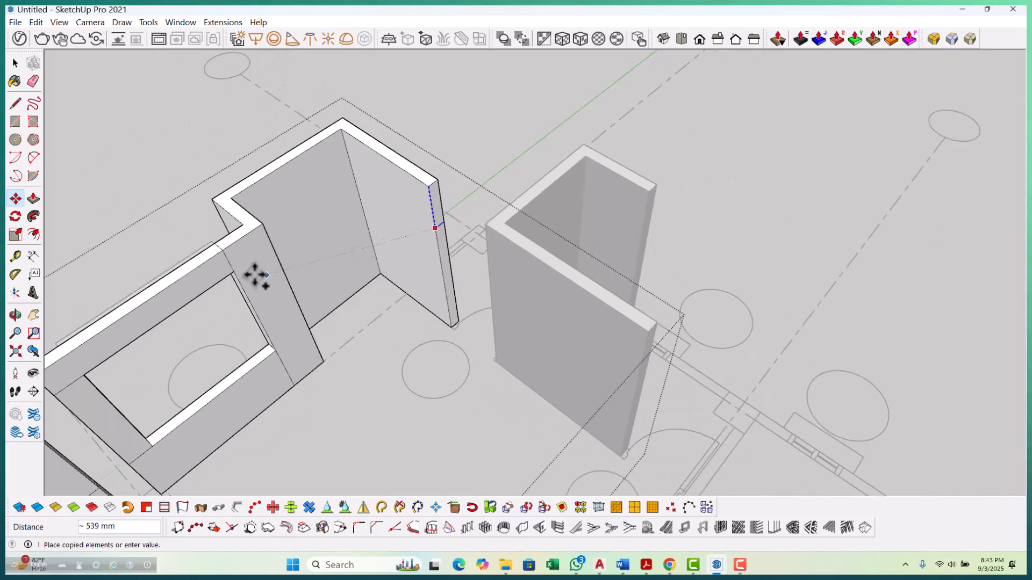
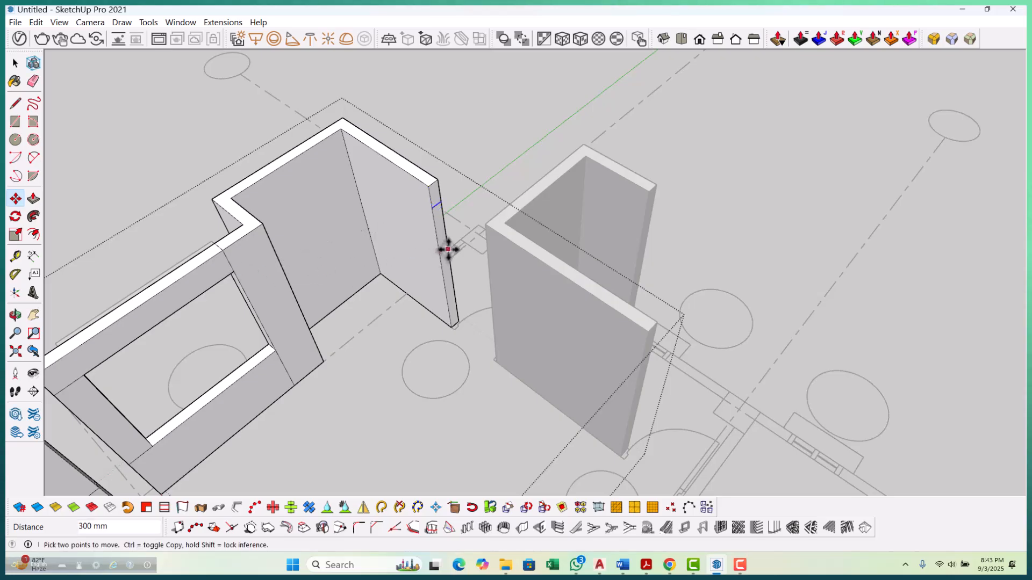
Push/Pull the upper strip of the end face across the doorway to the opposite toilet wall as a lintel.
key("p")
scroll(434, 198, "up", 2)
left_click_drag(434, 198, 542, 210)
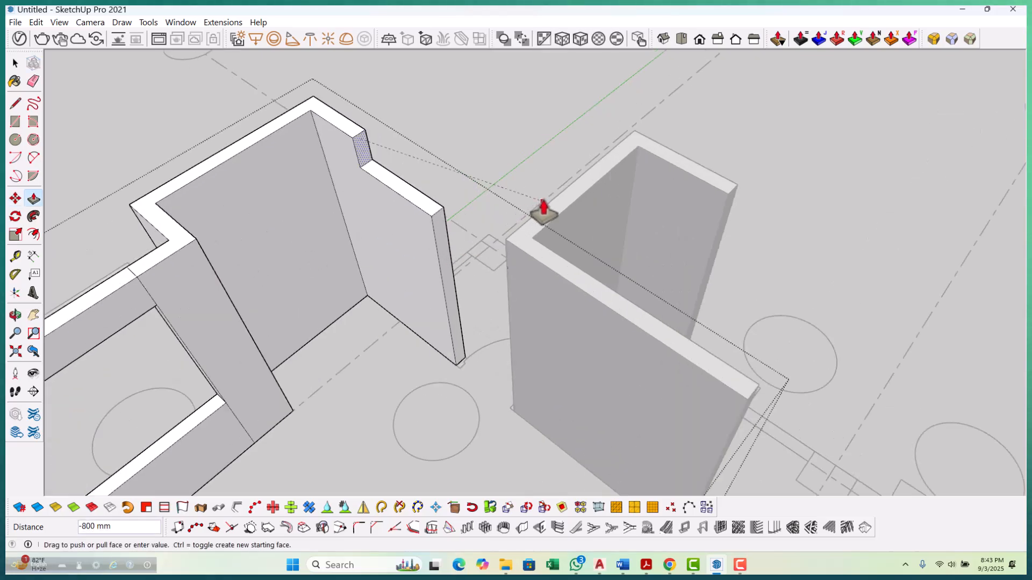
key("space")
Draw a rectangle about 797 by 125 mm on the exterior wall plan between the toilet window and the column.
scroll(530, 211, "down", 5)
middle_click_drag(588, 329, 593, 350)
scroll(553, 344, "up", 3)
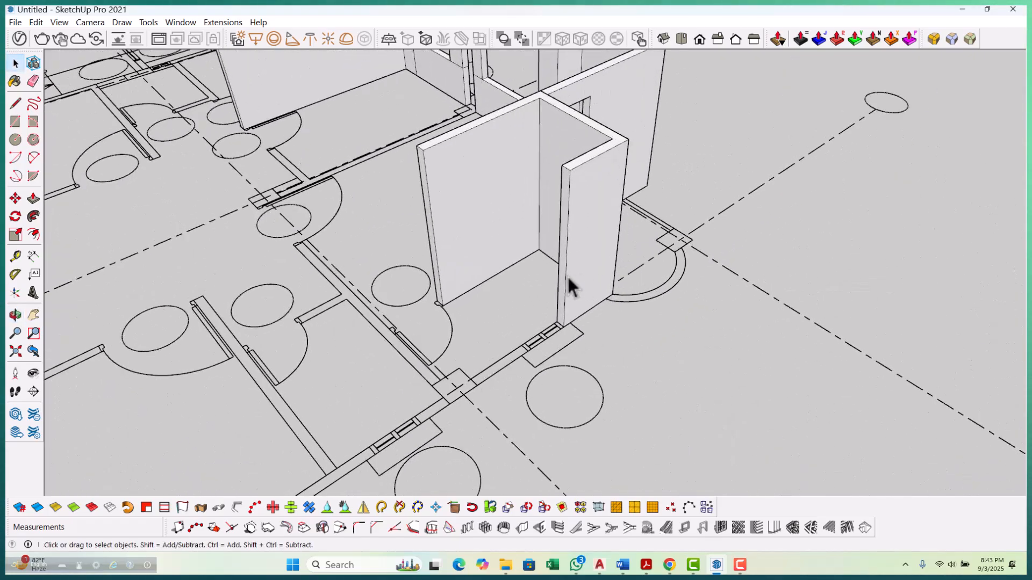
left_click(565, 280)
key("r")
scroll(525, 363, "up", 5)
left_click(544, 327)
left_click(462, 400)
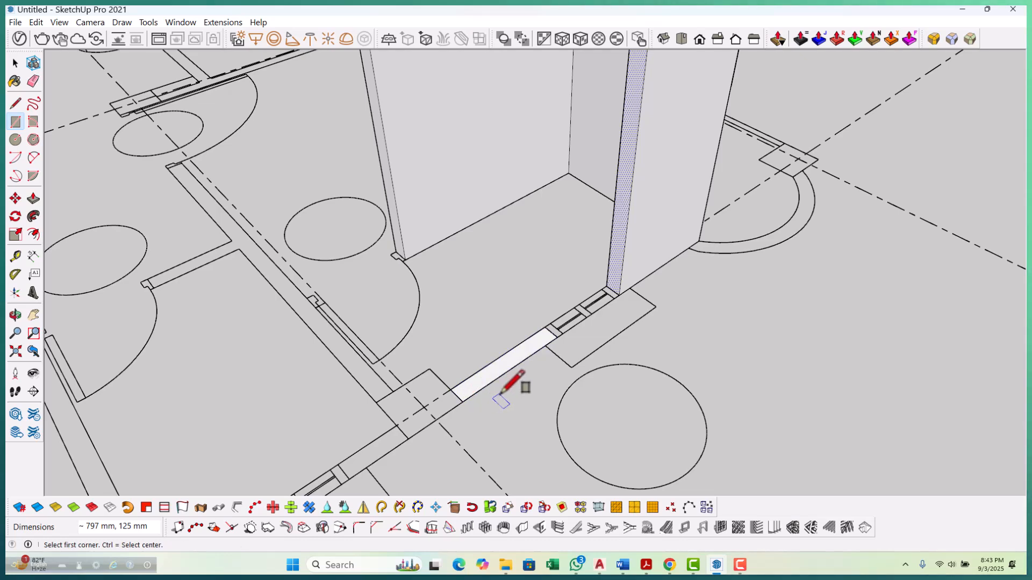
Push/Pull the exterior wall rectangle up 1500 mm.
key("p")
scroll(501, 371, "up", 2)
key("Escape")
left_click_drag(509, 341, 508, 318)
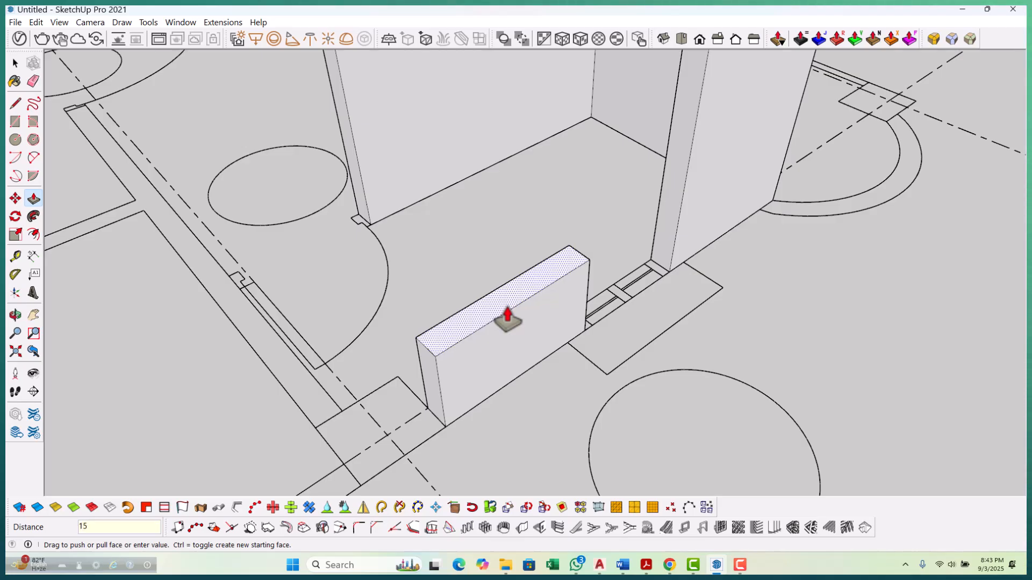
type("1500")
key("Return")
Stack two more Push/Pull sections on the 1500 mm block, ending level with the neighbouring wall's top.
mouse_move(502, 315)
middle_mouse_down()
mouse_move(534, 417)
mouse_move(527, 288)
mouse_move(512, 333)
middle_mouse_up()
key("ctrl")
left_click_drag(502, 328, 545, 252)
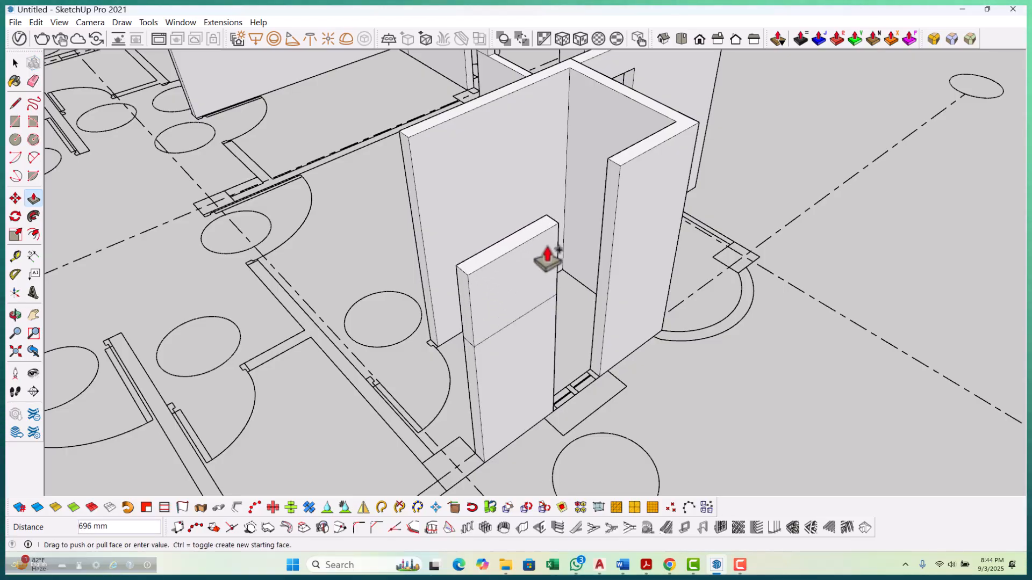
scroll(548, 258, "up", 2)
left_click_drag(548, 258, 655, 153)
Push/Pull the block's lower and top sections 600 mm to the toilet wall, forming the sill and lintel around the window.
middle_click_drag(530, 410, 488, 421)
scroll(482, 407, "up", 5)
left_click_drag(475, 391, 544, 145)
scroll(473, 366, "down", 5)
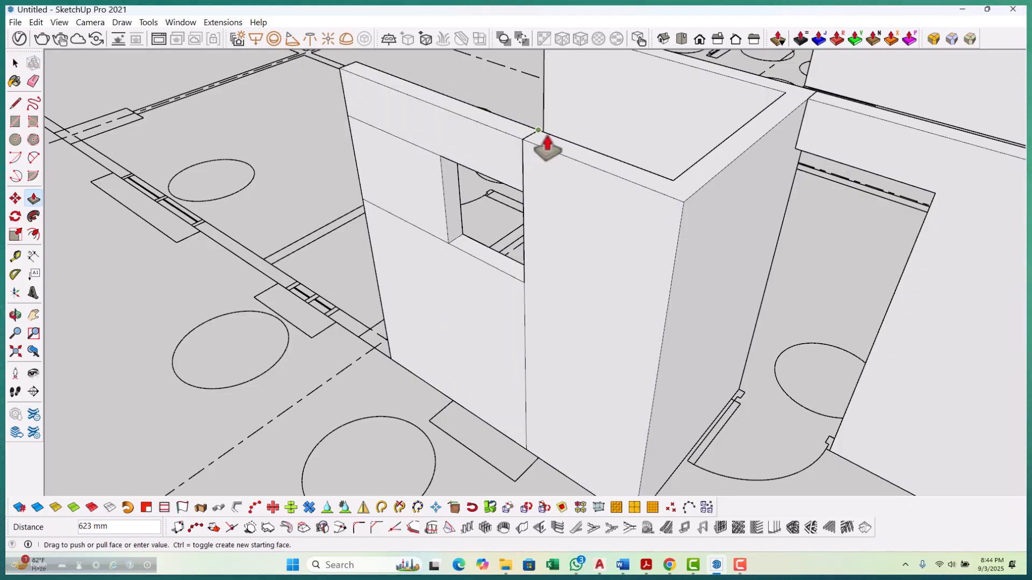
scroll(553, 219, "down", 6)
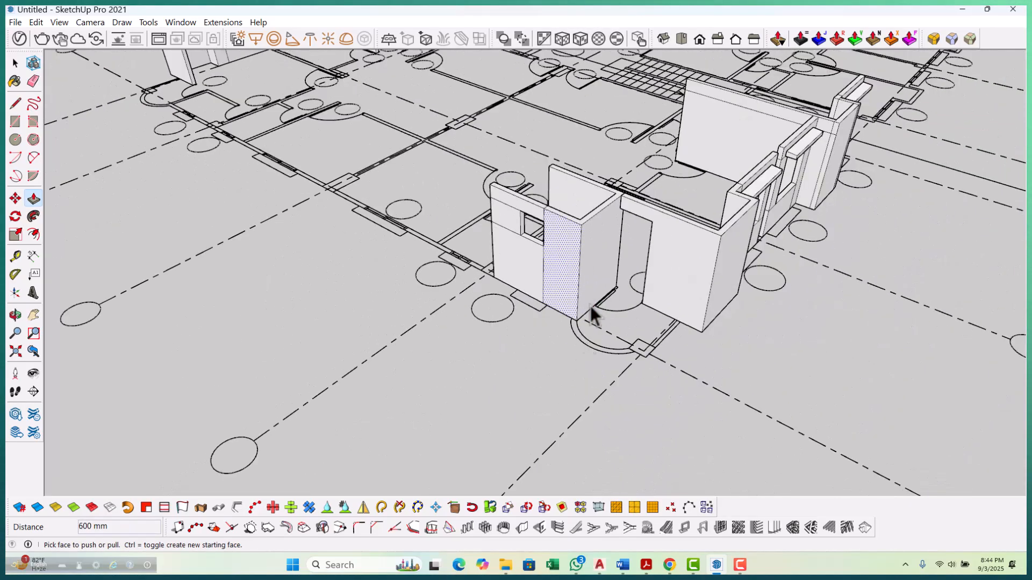
key("space")
Draw a rectangle about 398 by 125 mm on the exterior wall plan between the column and the next small window.
middle_click_drag(472, 300, 640, 327)
scroll(610, 326, "down", 8)
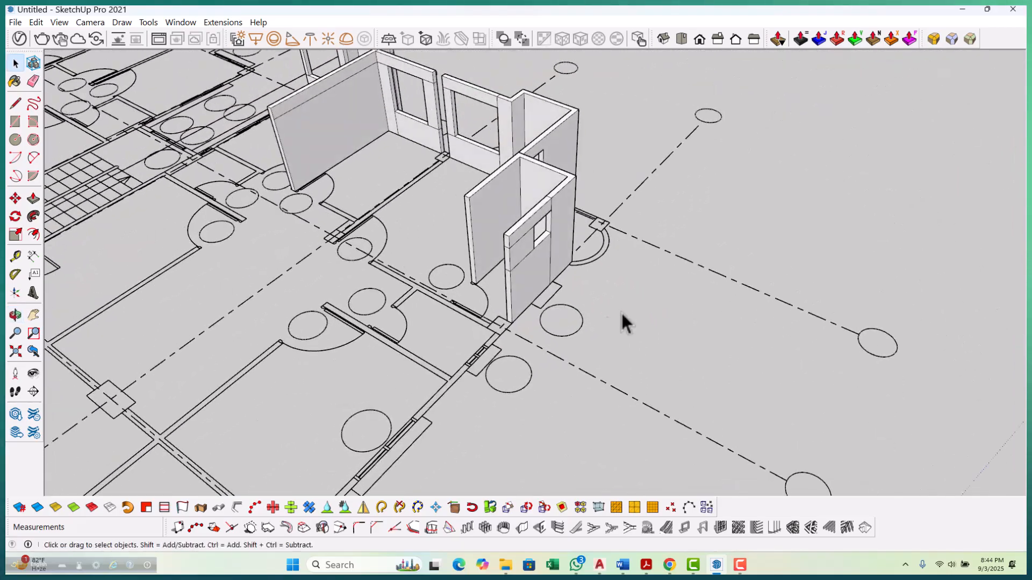
scroll(509, 317, "up", 10)
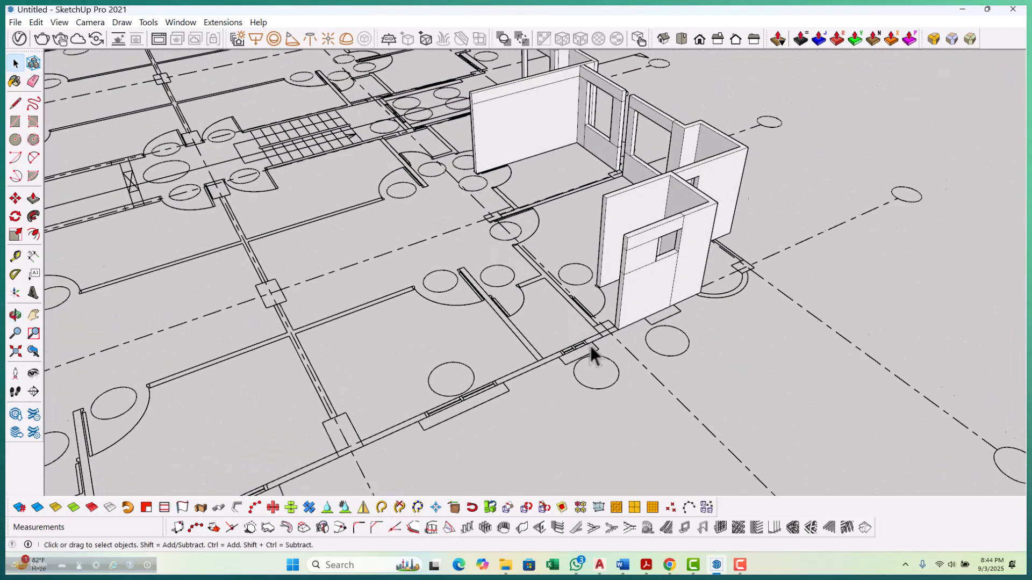
scroll(601, 353, "up", 5)
key("r")
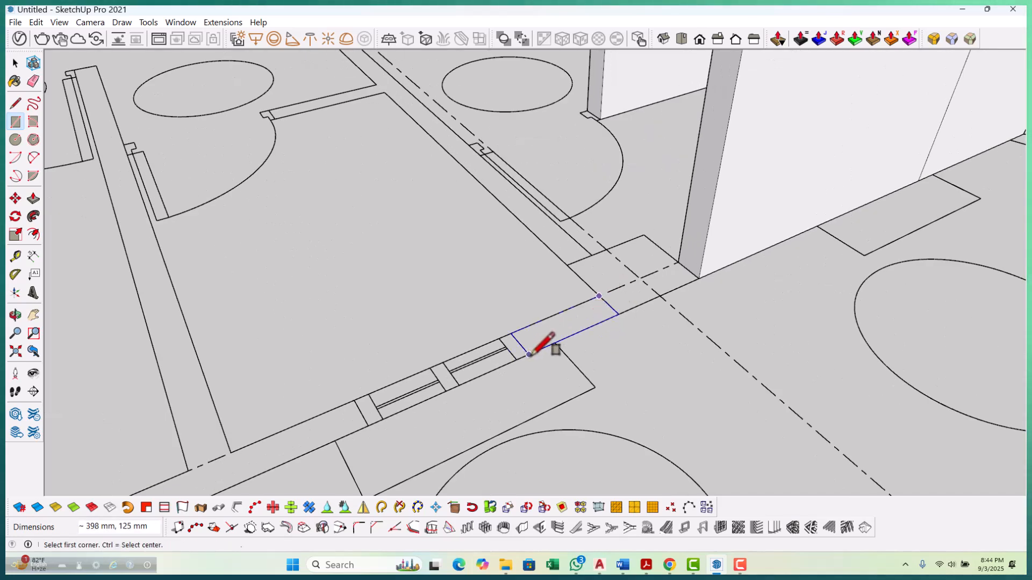
left_click(561, 333)
Push/Pull the short wall rectangle up 1500 mm and stack two further sections up to the neighbouring wall's top.
scroll(554, 330, "down", 3)
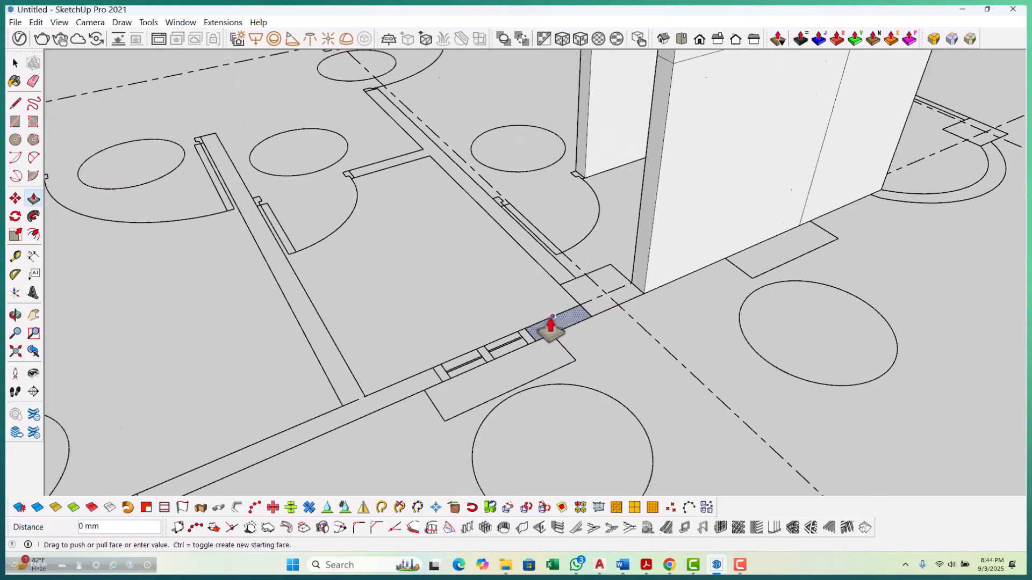
middle_click_drag(554, 329, 654, 295)
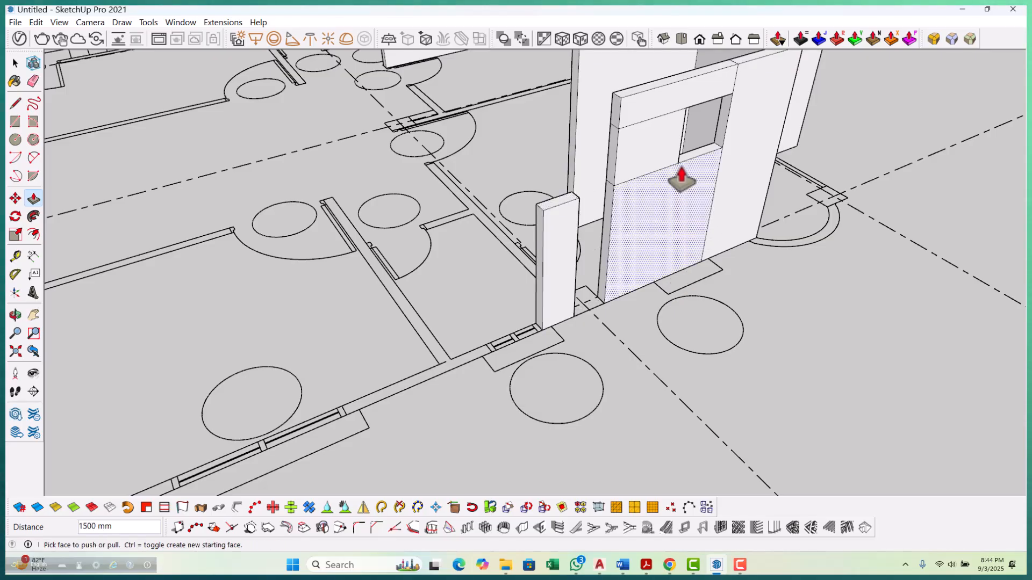
scroll(545, 212, "up", 3)
left_click(550, 221)
scroll(472, 322, "down", 2)
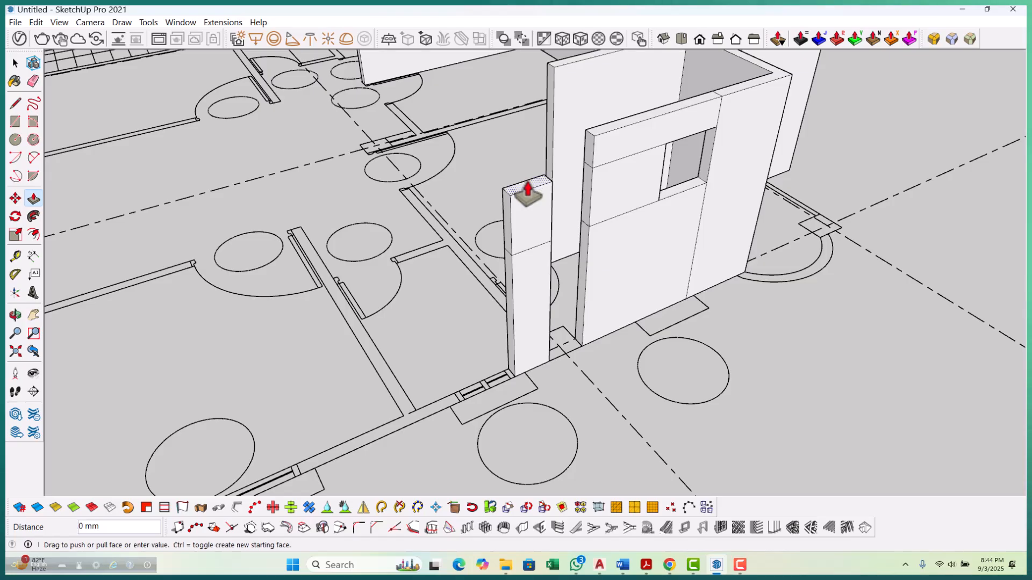
left_click(528, 189)
left_click(594, 136)
scroll(612, 162, "down", 1)
scroll(467, 336, "up", 2)
middle_click_drag(476, 328, 578, 295)
scroll(564, 292, "up", 2)
left_click(563, 300)
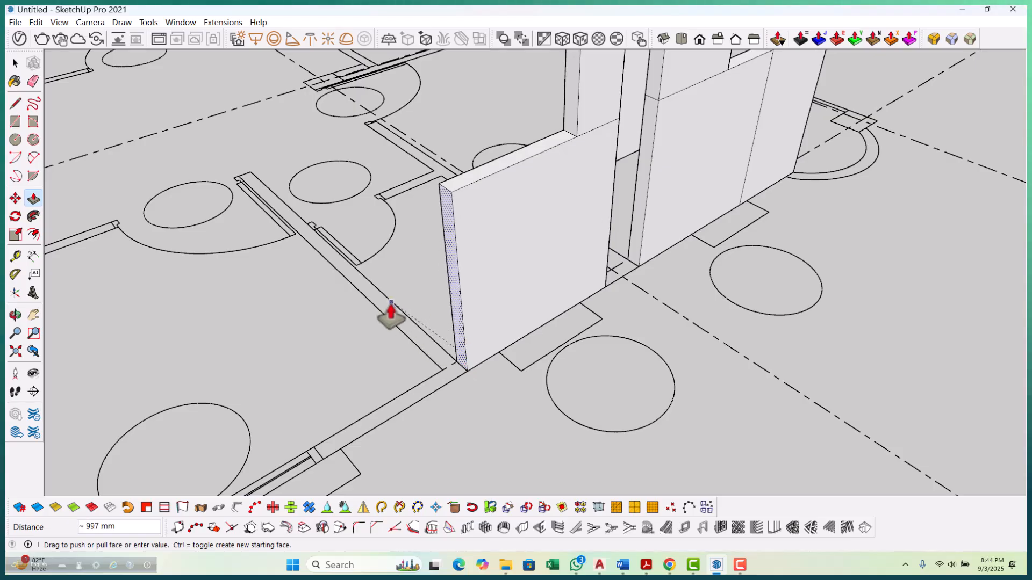
scroll(534, 276, "down", 3)
middle_click_drag(534, 276, 551, 290)
scroll(524, 244, "up", 1)
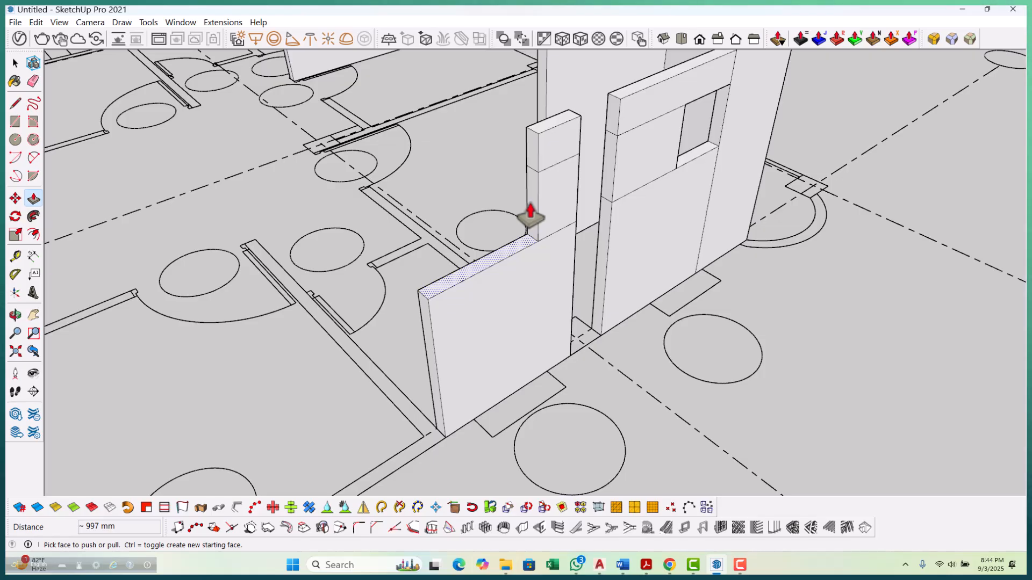
key("ctrl+z")
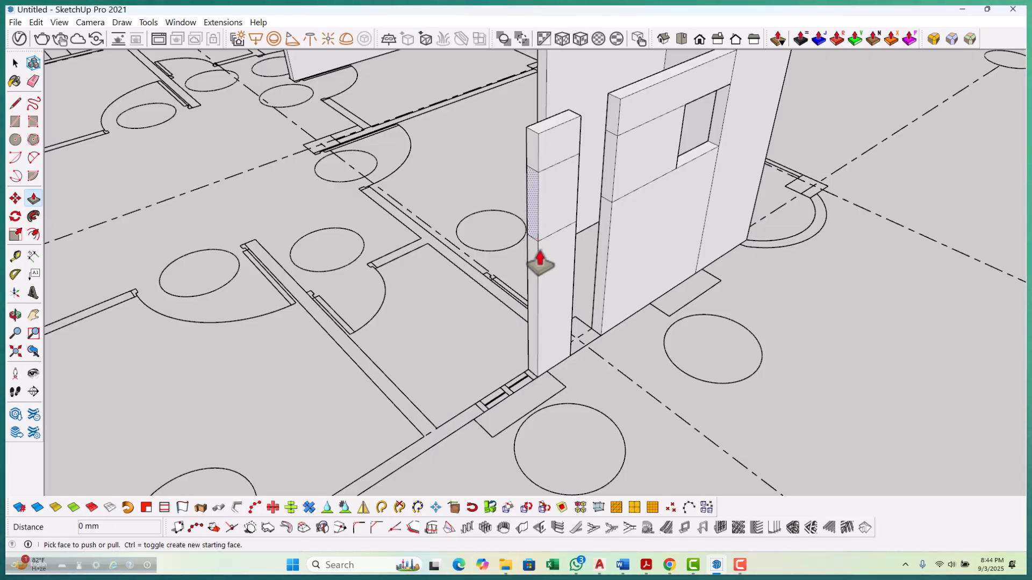
Extend the short wall's lower section past the small window and about 1526 mm further to the next window opening.
mouse_move(529, 344)
left_mouse_down()
mouse_move(490, 422)
mouse_move(462, 403)
mouse_move(433, 442)
mouse_move(468, 368)
mouse_move(405, 430)
left_mouse_up()
scroll(468, 368, "down", 3)
scroll(405, 431, "up", 3)
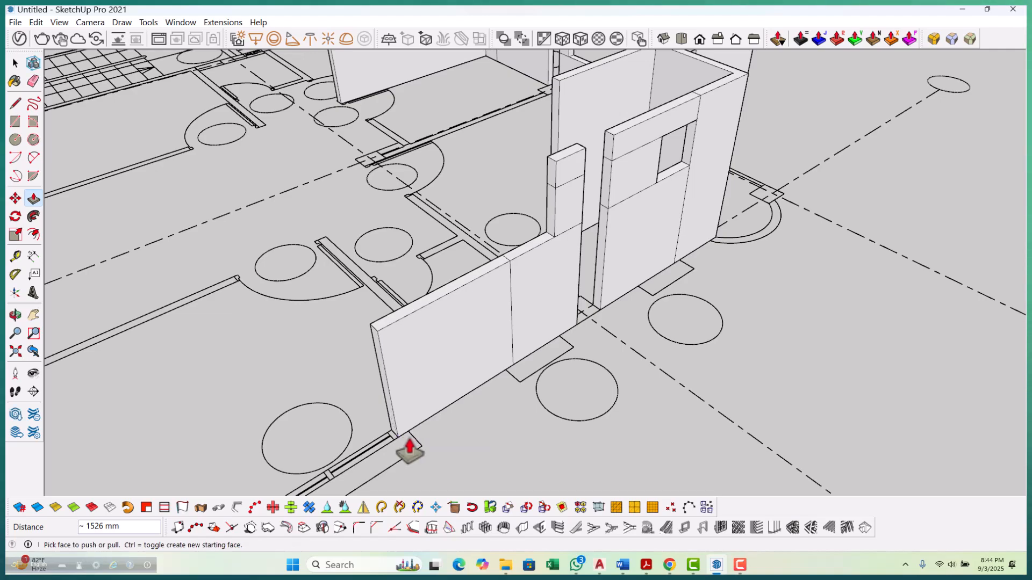
scroll(403, 448, "down", 2)
middle_click_drag(553, 368, 452, 421)
scroll(465, 390, "up", 2)
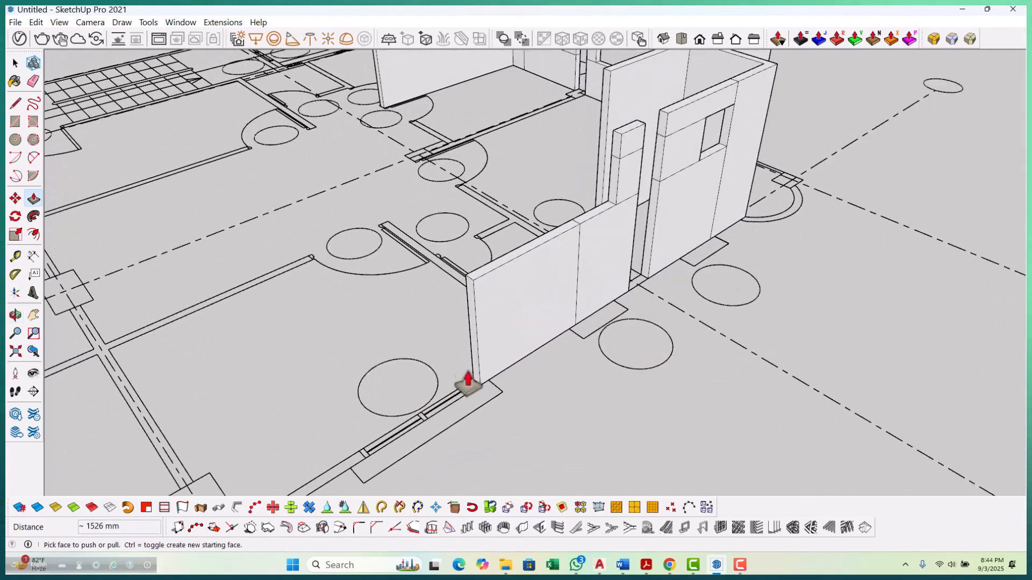
middle_click_drag(587, 365, 605, 401)
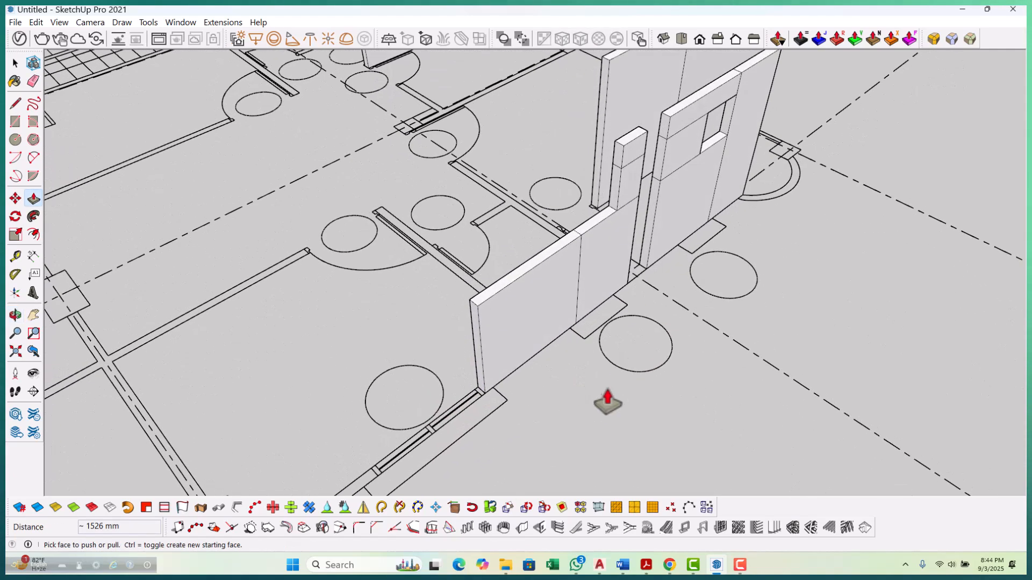
Bridge the small window with the top section and raise the wall beyond it 900 mm to the neighbouring wall's top.
scroll(623, 256, "up", 1)
scroll(564, 223, "up", 1)
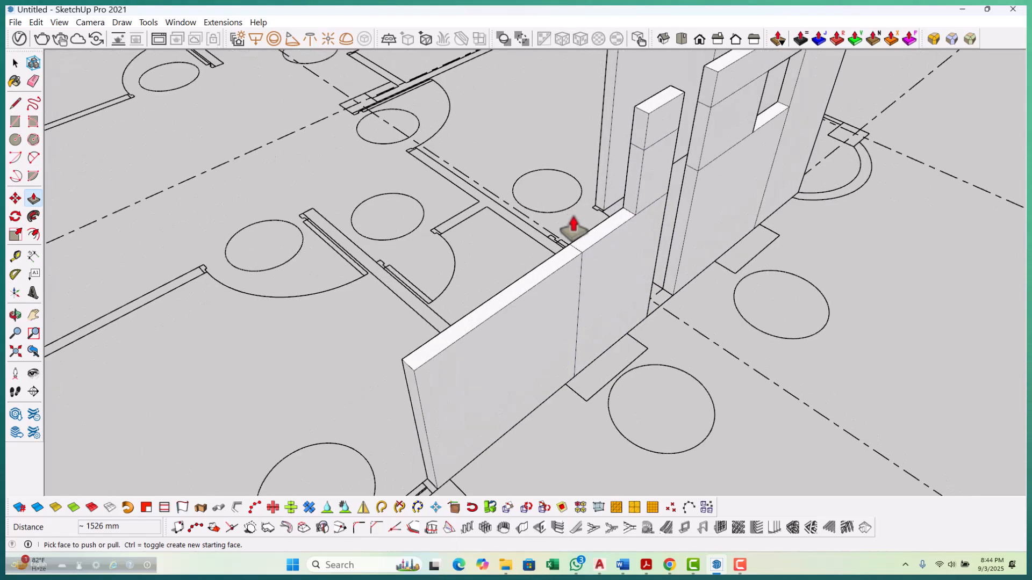
left_click_drag(640, 141, 586, 256)
left_click(586, 269)
left_click(494, 317)
left_click(687, 104)
scroll(688, 105, "down", 3)
scroll(627, 307, "down", 2)
Draw a rectangle about 1200 by 125 mm on the exterior wall plan from the far edge of the next window to the column.
middle_click_drag(686, 322, 405, 270)
scroll(594, 295, "up", 3)
middle_click_drag(594, 295, 502, 256)
scroll(560, 269, "up", 2)
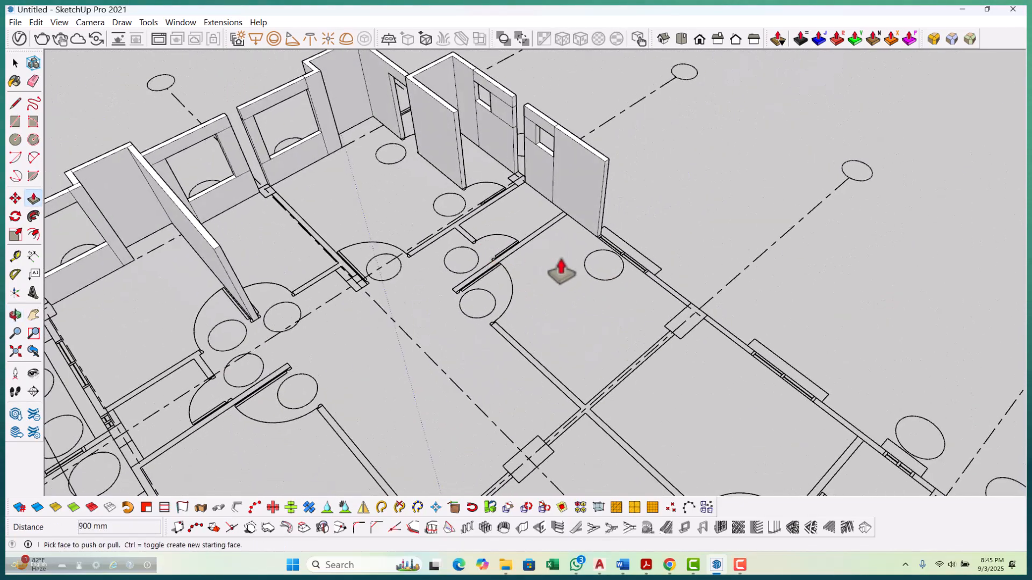
middle_click_drag(560, 269, 523, 301)
scroll(579, 295, "up", 3)
scroll(585, 379, "up", 3)
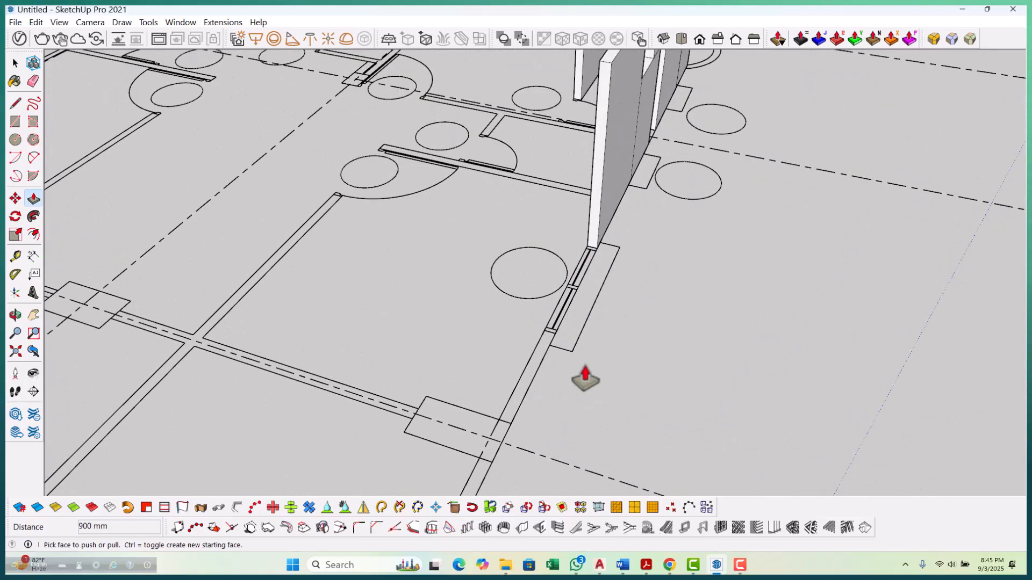
key("r")
scroll(553, 350, "up", 4)
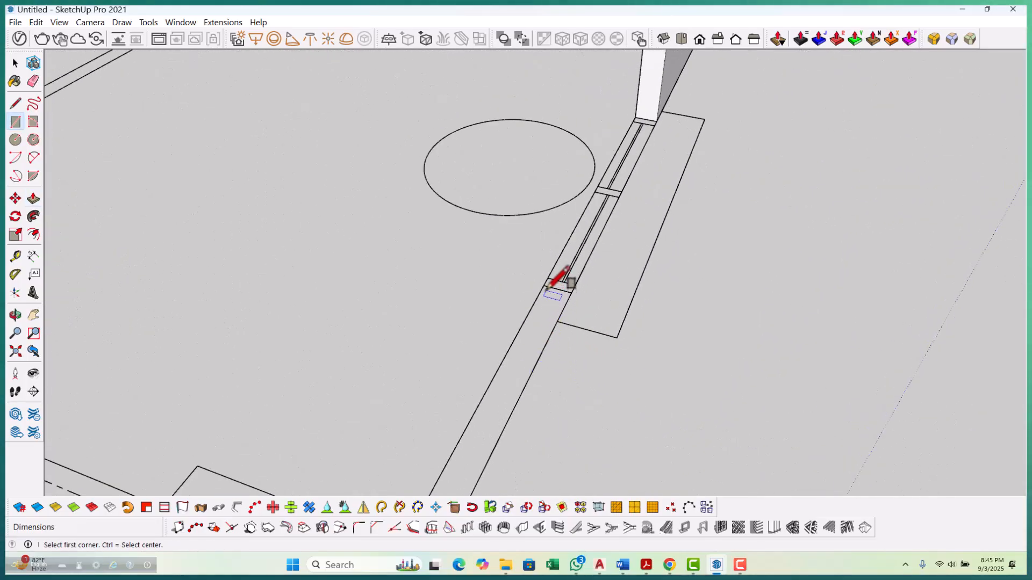
scroll(540, 281, "down", 5)
scroll(546, 249, "up", 3)
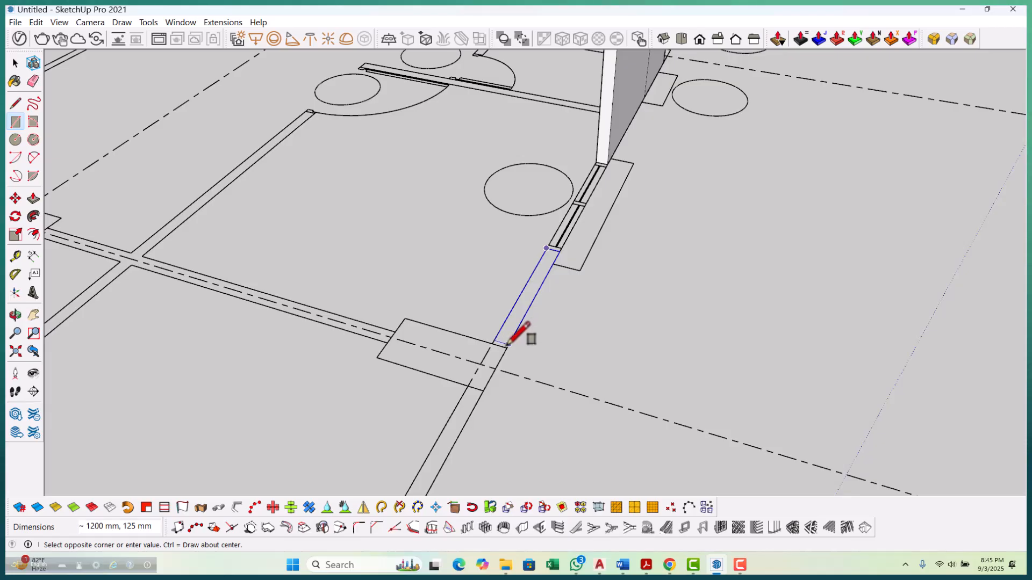
scroll(508, 345, "down", 2)
scroll(492, 353, "up", 4)
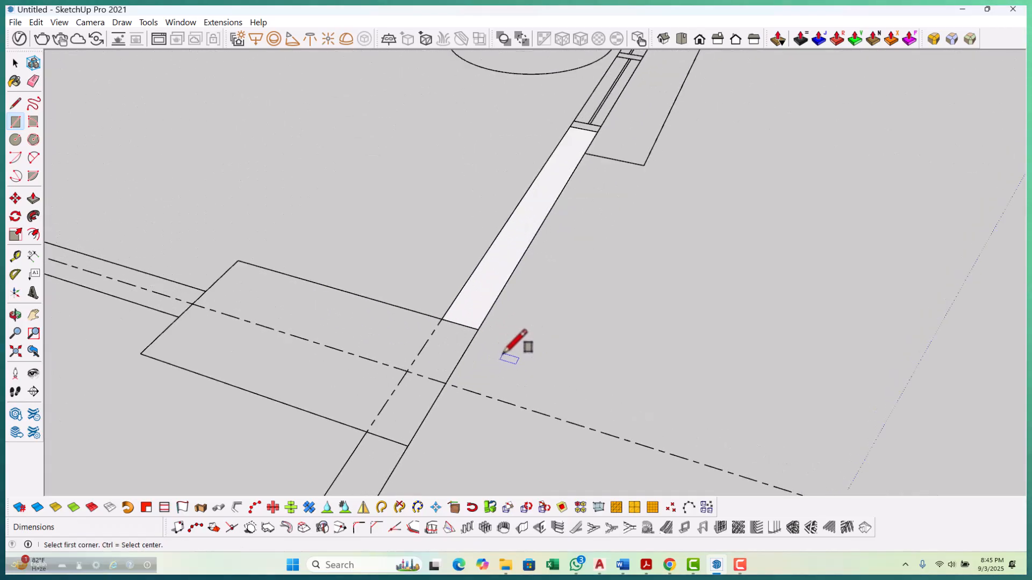
Push/Pull the 1200 mm long wall rectangle up 750 mm.
key("p")
left_click(484, 309)
scroll(473, 328, "down", 5)
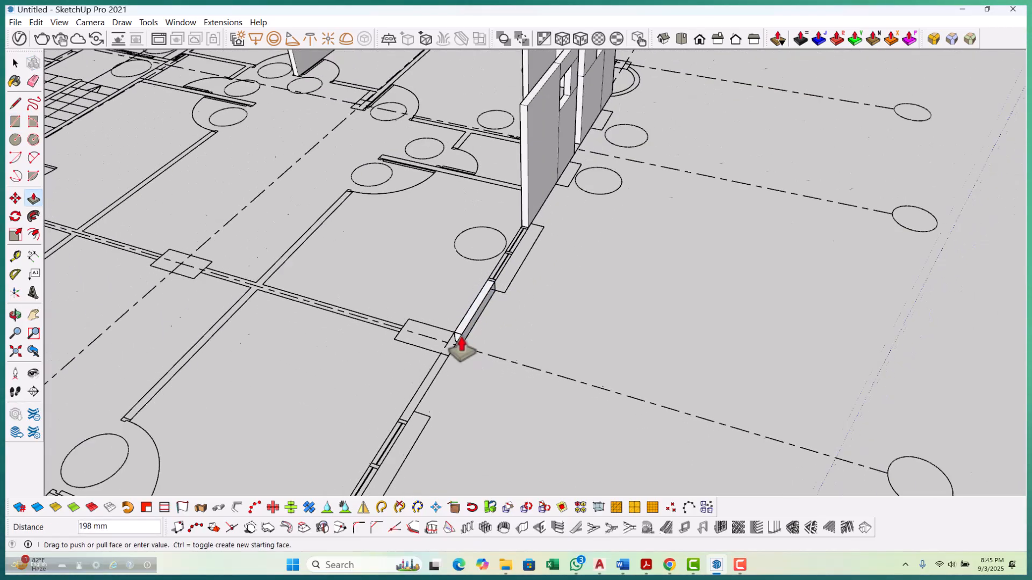
scroll(472, 132, "up", 1)
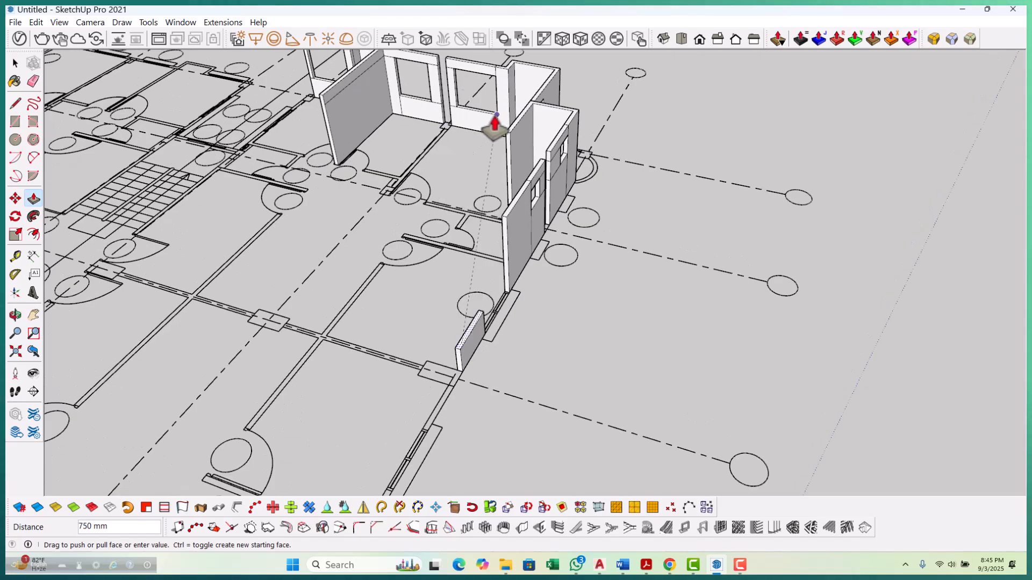
scroll(460, 349, "up", 2)
Push/Pull a second section 1350 mm up from the top of the new wall block.
left_click(460, 346)
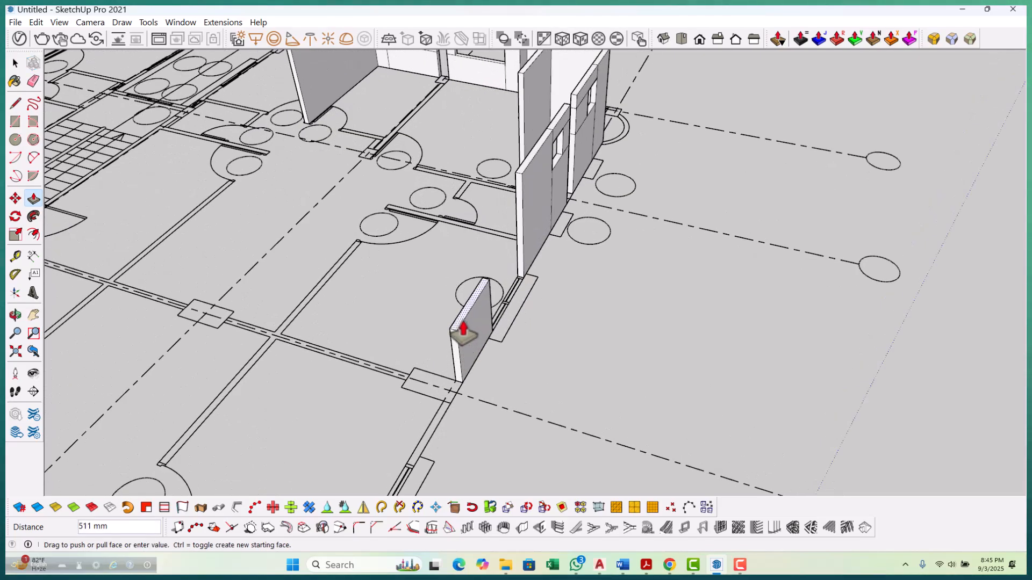
scroll(442, 344, "down", 3)
type("1350")
key("Return")
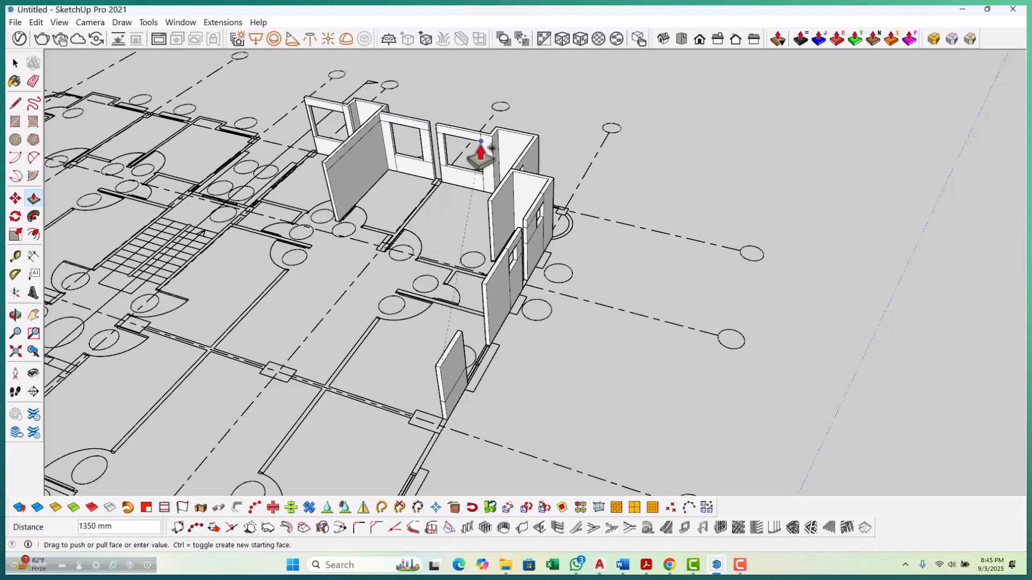
Push/Pull a third section from the top of the new wall block up to the neighbouring wall's top.
scroll(450, 360, "up", 1)
left_click(451, 359)
scroll(451, 347, "up", 2)
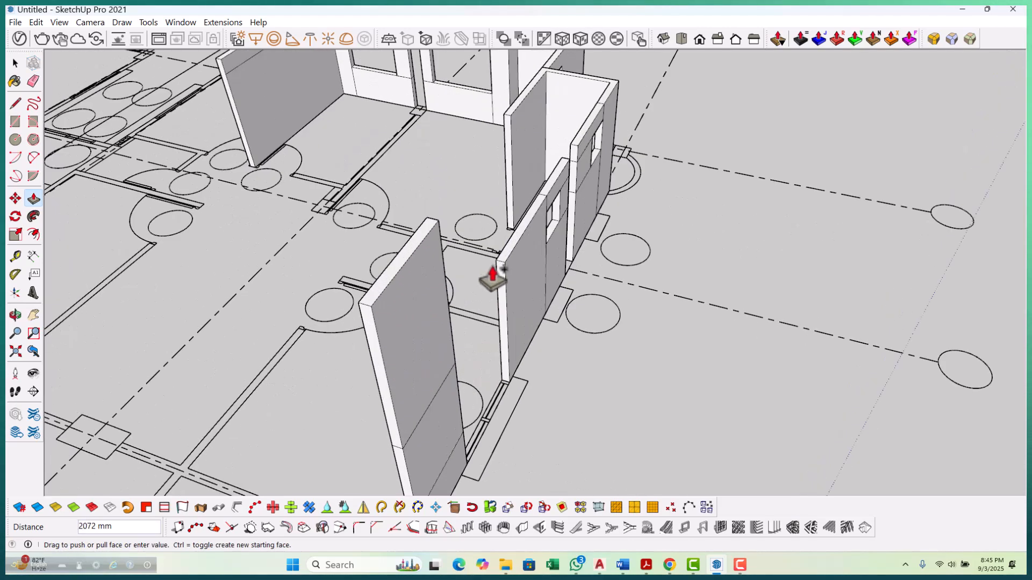
left_click(505, 272)
Push/Pull the block's top and bottom end faces 1500 mm across the window opening to the neighbouring wall.
scroll(580, 352, "down", 2)
middle_click_drag(581, 352, 403, 160)
scroll(403, 160, "up", 3)
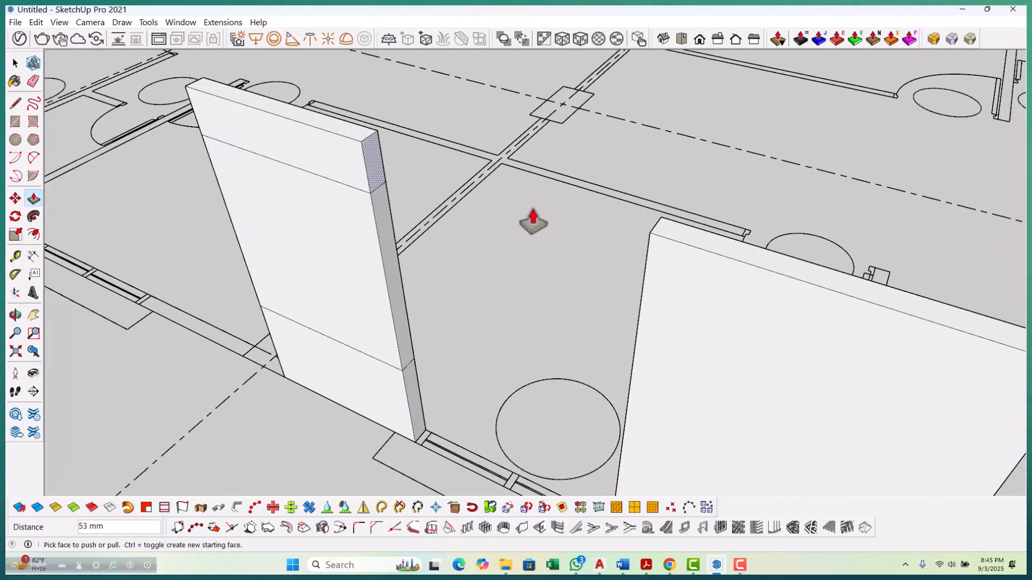
left_click(379, 180)
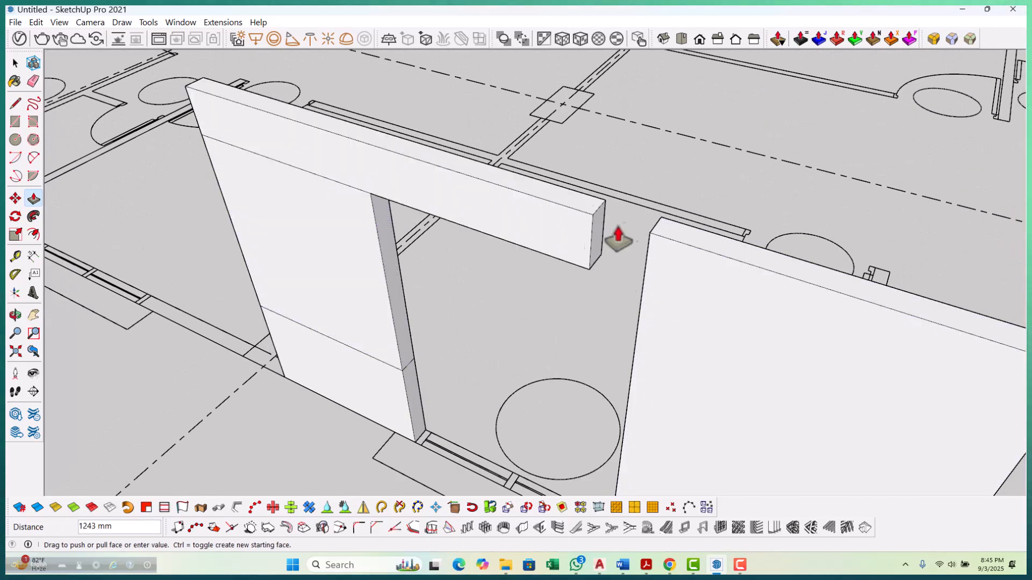
scroll(444, 413, "down", 2)
scroll(442, 396, "up", 3)
left_click(386, 364)
left_click(642, 192)
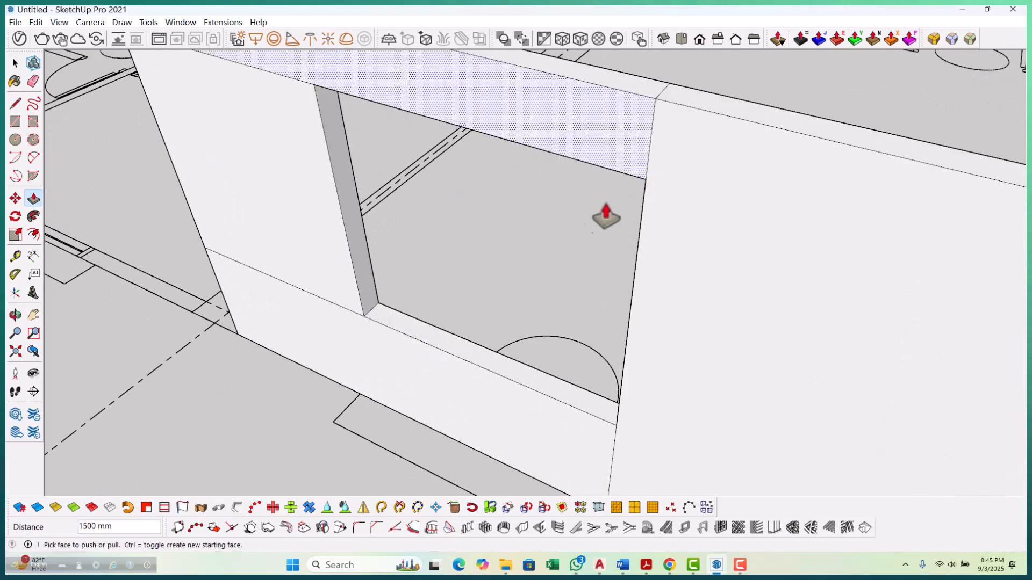
Draw a rectangle on the exterior wall plan from the column beyond the new wall to the near edge of the next window.
scroll(578, 237, "down", 5)
middle_click_drag(482, 330, 702, 350)
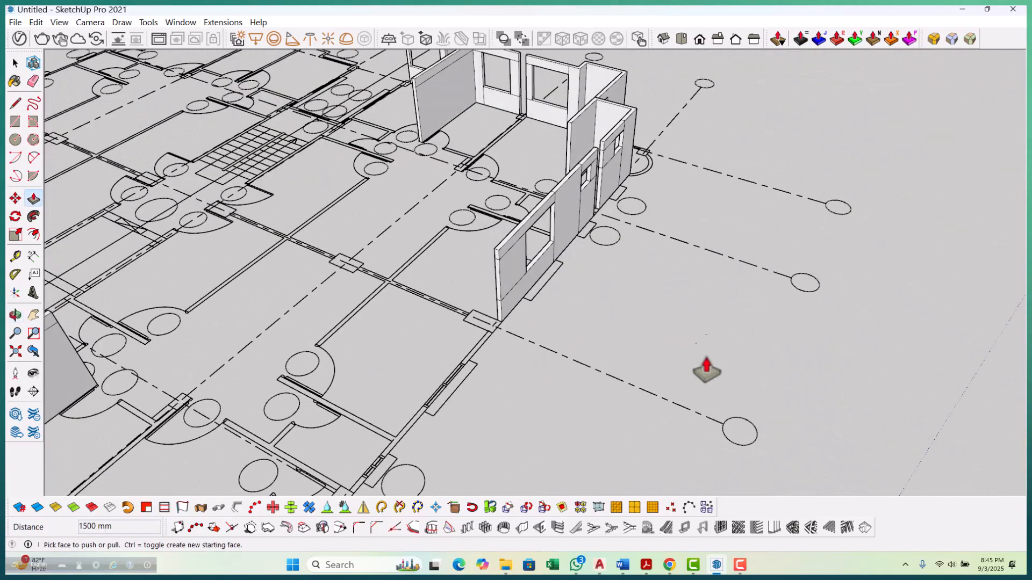
scroll(582, 408, "up", 3)
key("r")
scroll(508, 323, "up", 3)
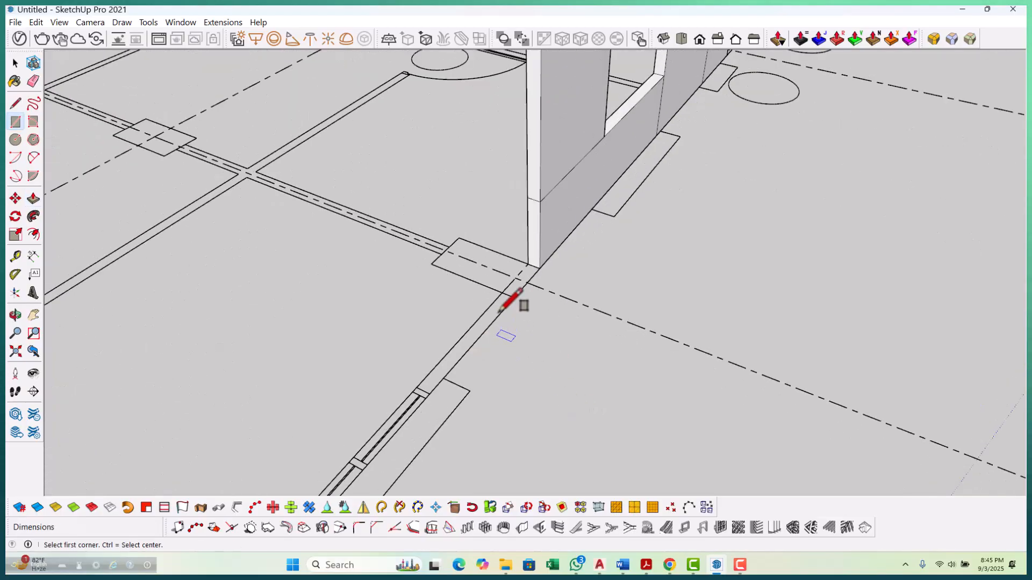
left_click(497, 297)
left_click(444, 387)
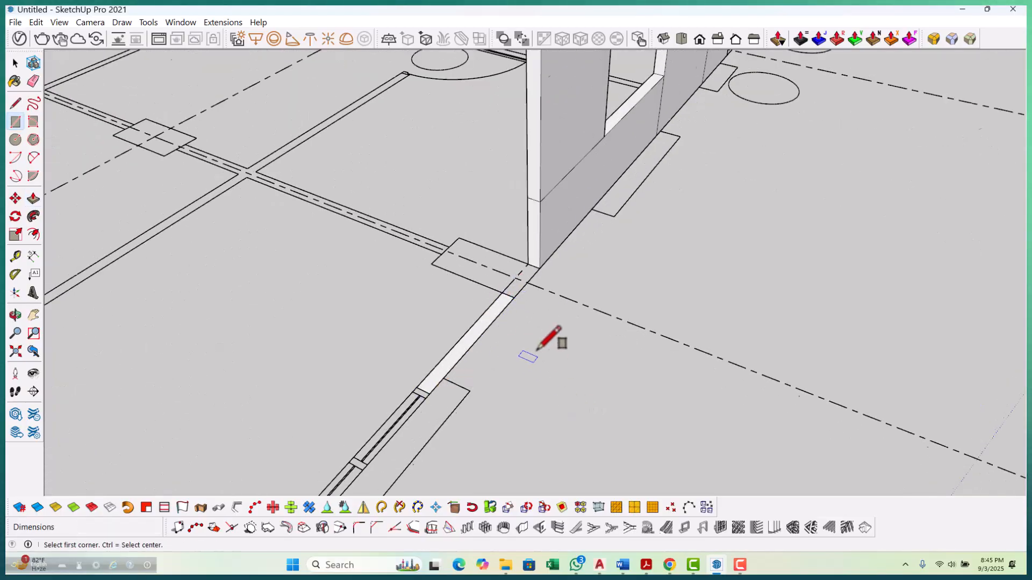
Push/Pull the wall rectangle beyond the column up 750 mm.
scroll(591, 298, "down", 4)
scroll(554, 376, "up", 3)
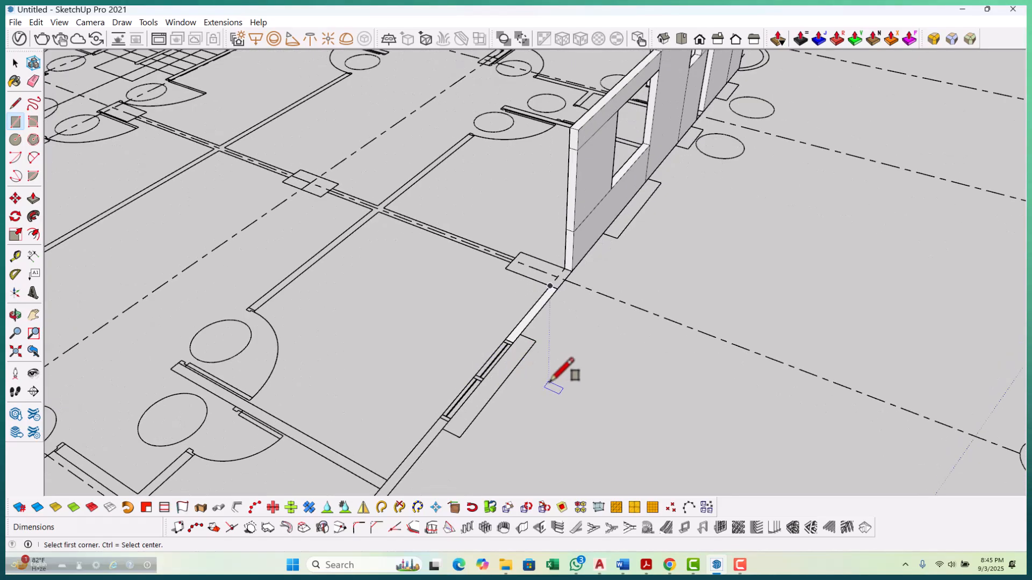
key("p")
scroll(534, 316, "up", 2)
left_click(529, 345)
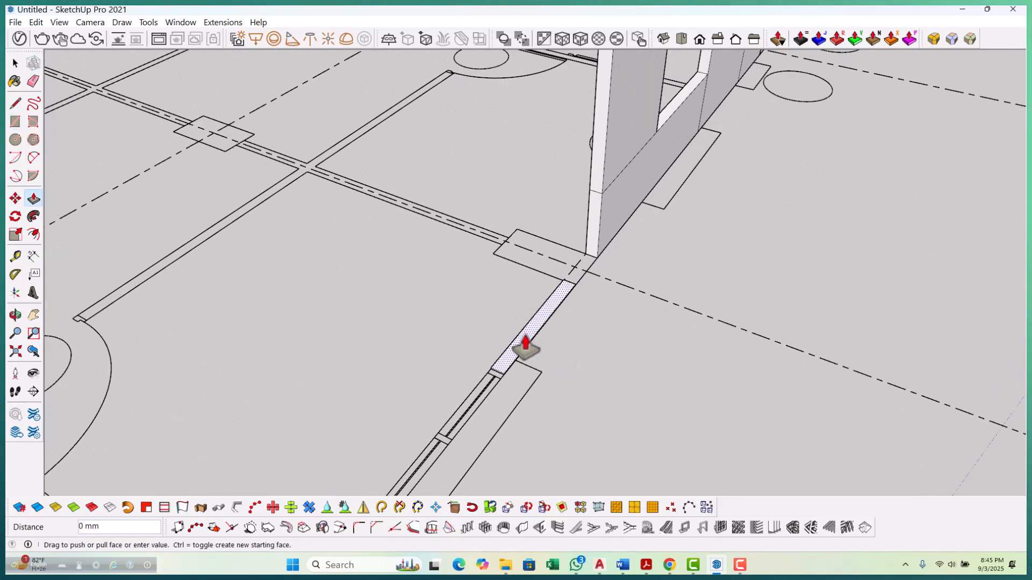
scroll(526, 344, "down", 3)
scroll(574, 276, "up", 1)
type("750")
key("Return")
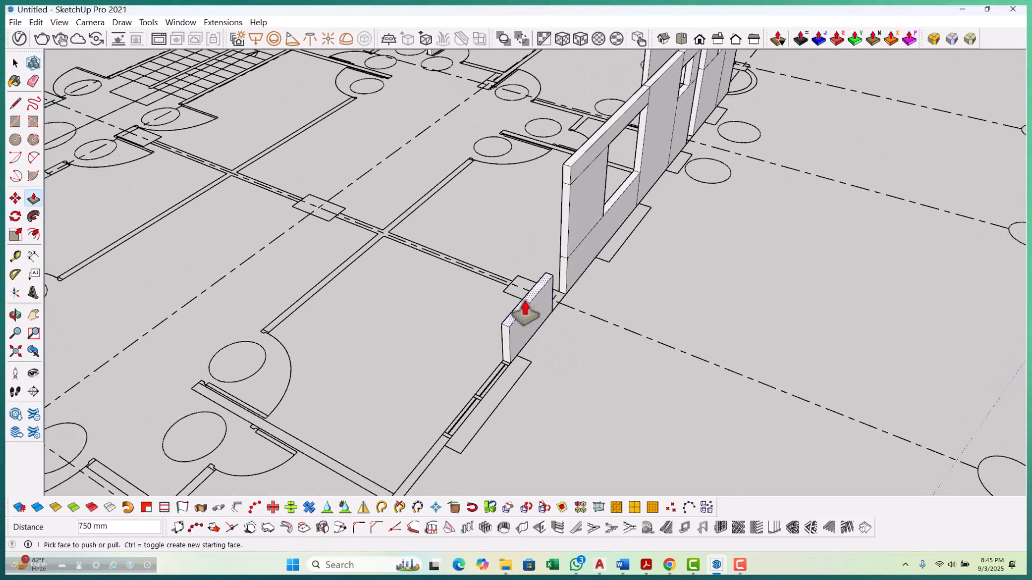
Push/Pull a 1350 mm section on top of the block beyond the column, and a 300 mm one up to the neighbouring wall's top.
left_click(524, 317)
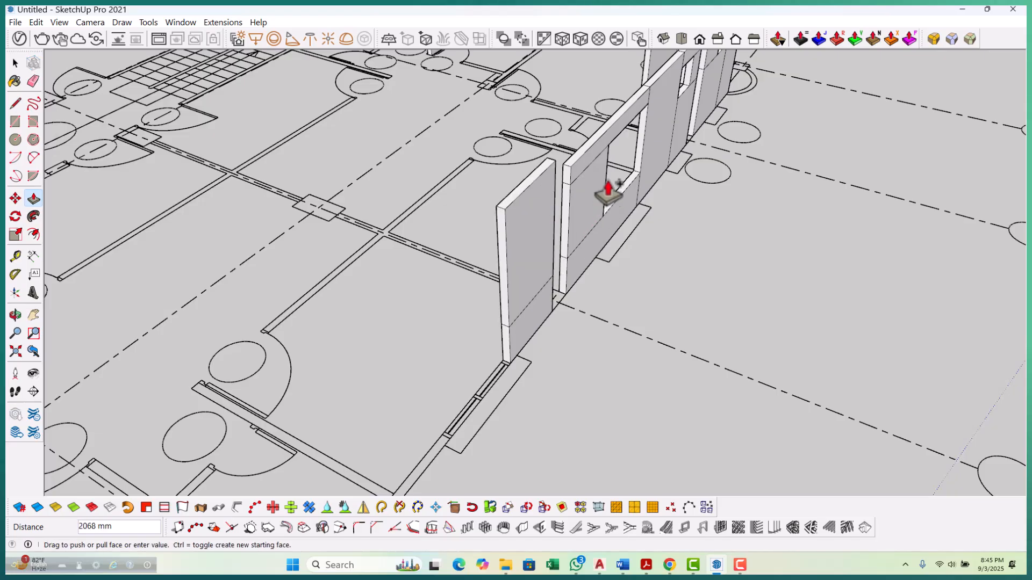
type("1350")
key("Return")
left_click(534, 220)
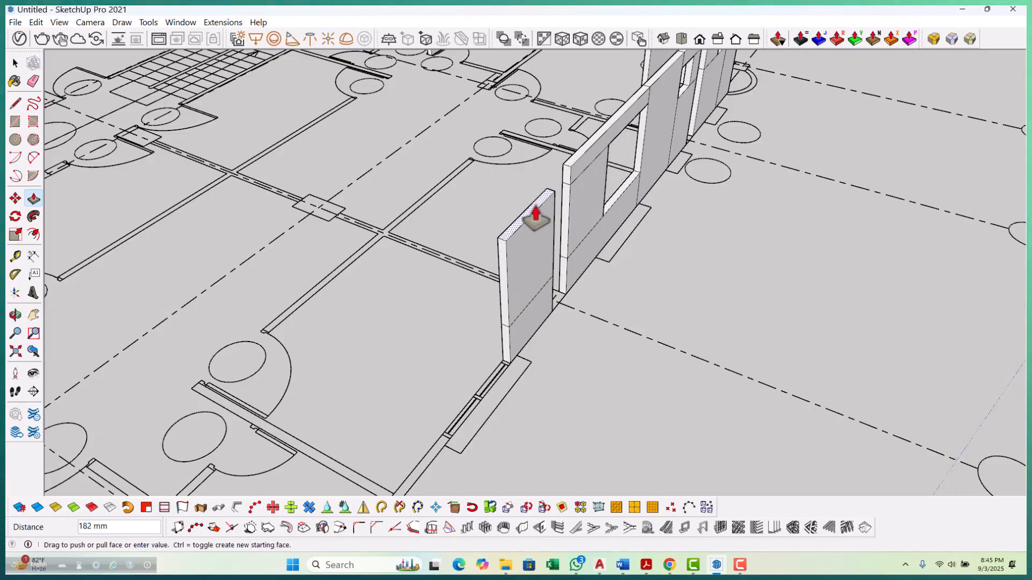
left_click(570, 170)
Push/Pull the bottom and top sections of the block 1500 mm along the plan to span the next window opening.
scroll(581, 177, "down", 2)
scroll(568, 293, "up", 3)
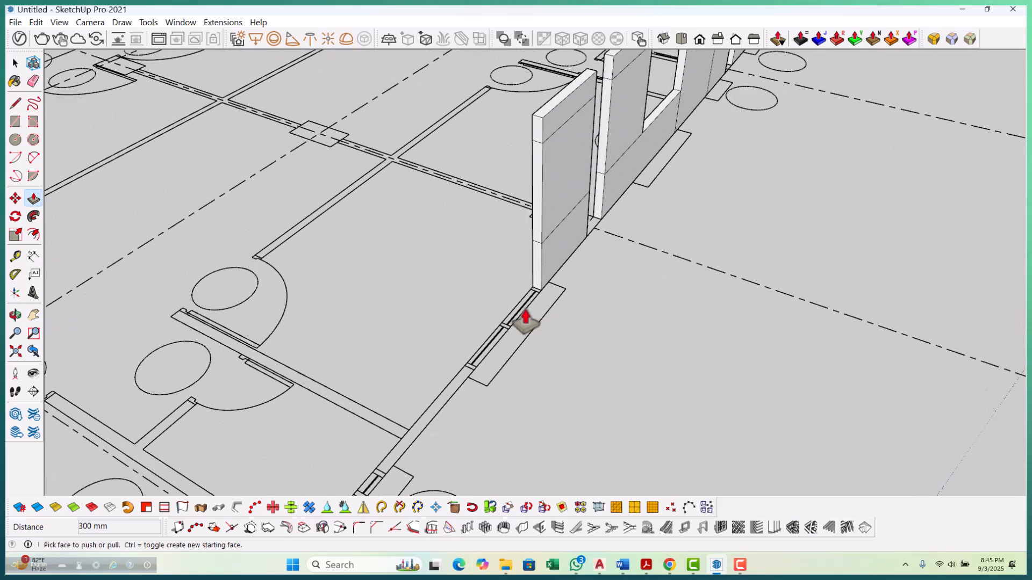
left_click(537, 279)
scroll(475, 380, "up", 2)
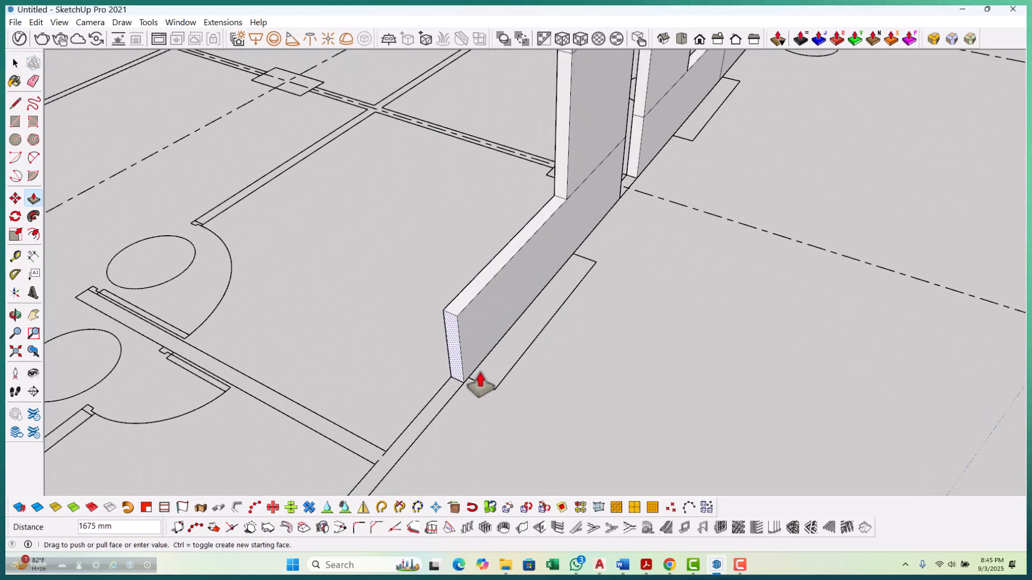
left_click(476, 376)
scroll(482, 426, "down", 3)
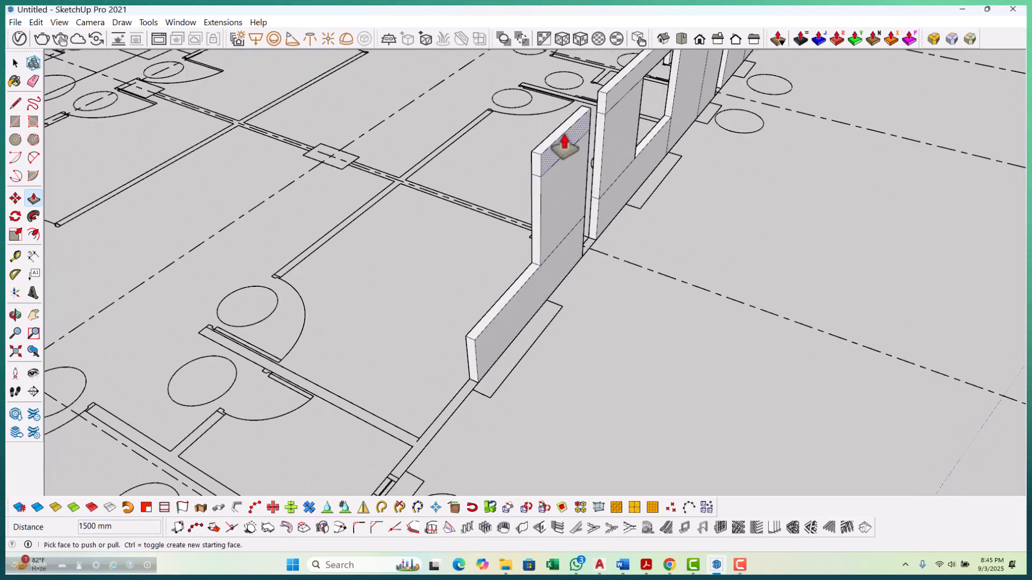
scroll(532, 183, "up", 2)
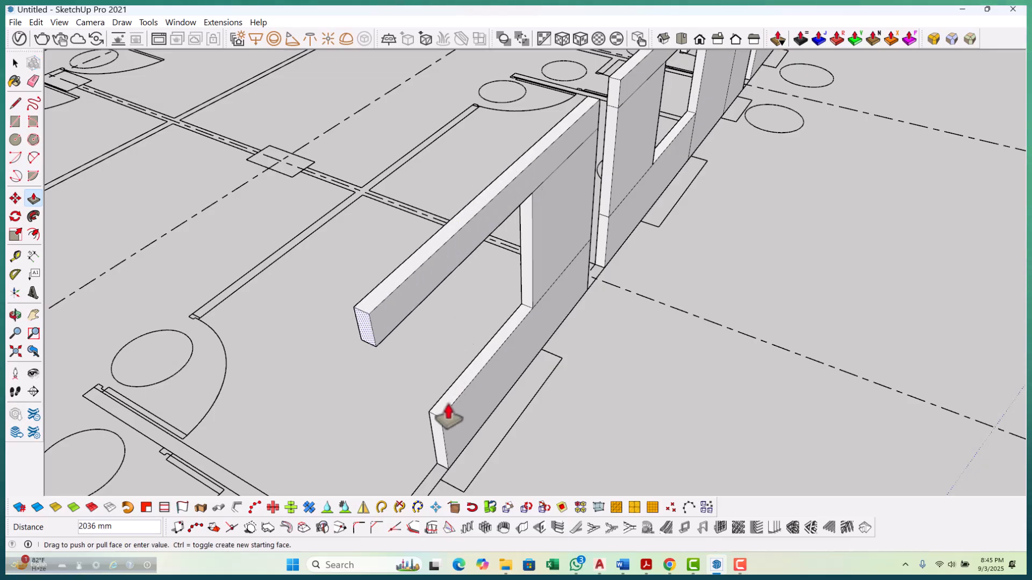
scroll(601, 215, "down", 3)
scroll(530, 281, "up", 3)
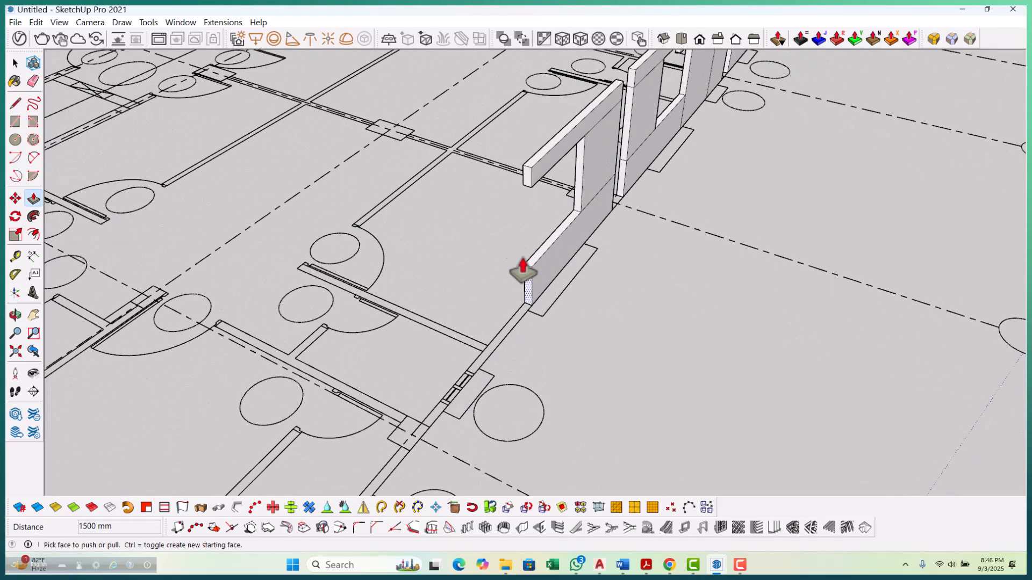
Continue the exterior wall at full height from the 1500 mm window opening to the edge of the next small window.
left_click(530, 161)
scroll(490, 368, "down", 3)
scroll(456, 428, "up", 3)
left_click(445, 430)
scroll(507, 421, "down", 3)
middle_click_drag(508, 422, 460, 333)
left_click(459, 321)
Draw a rectangle about 397 by 125 mm on the wall plan between the small window and the next column.
scroll(560, 315, "down", 4)
middle_click_drag(648, 344, 559, 354)
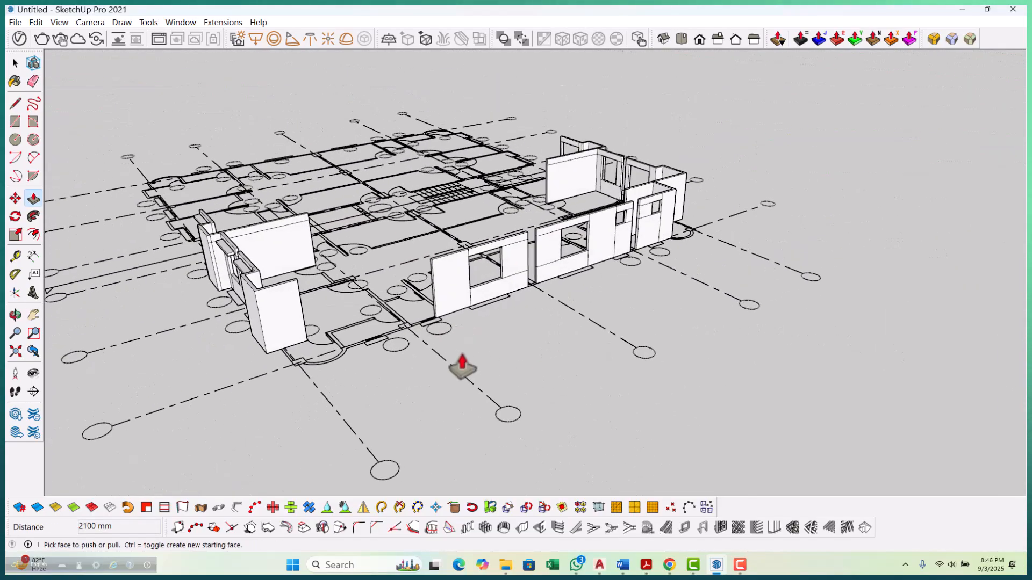
scroll(464, 355, "up", 3)
scroll(487, 368, "up", 4)
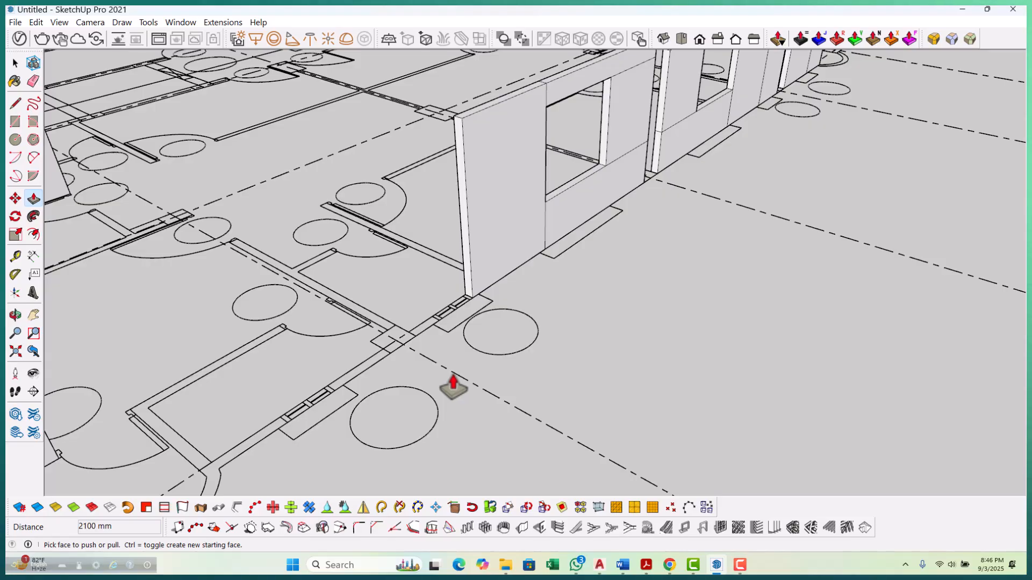
key("r")
scroll(433, 334, "up", 4)
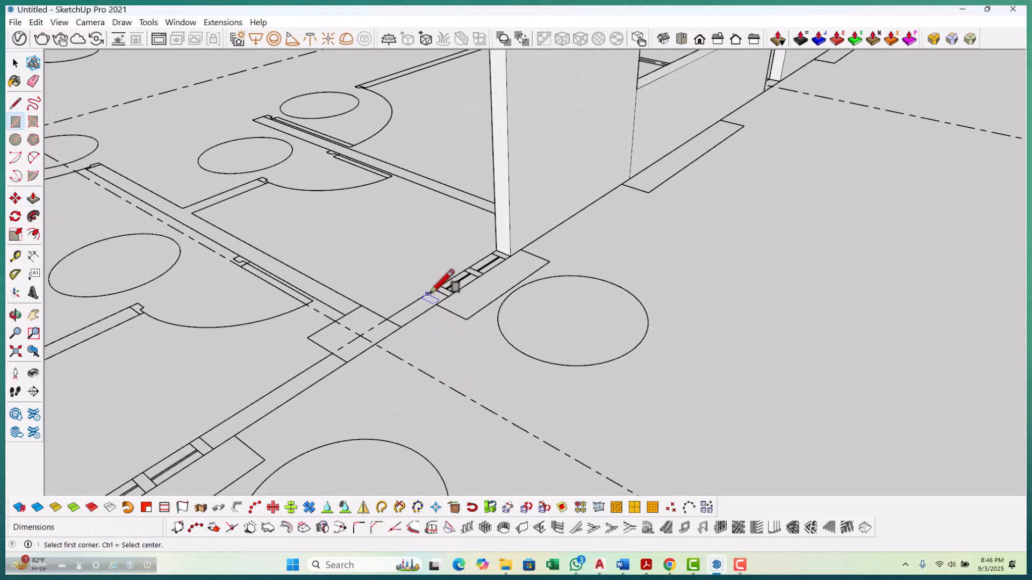
left_click(434, 290)
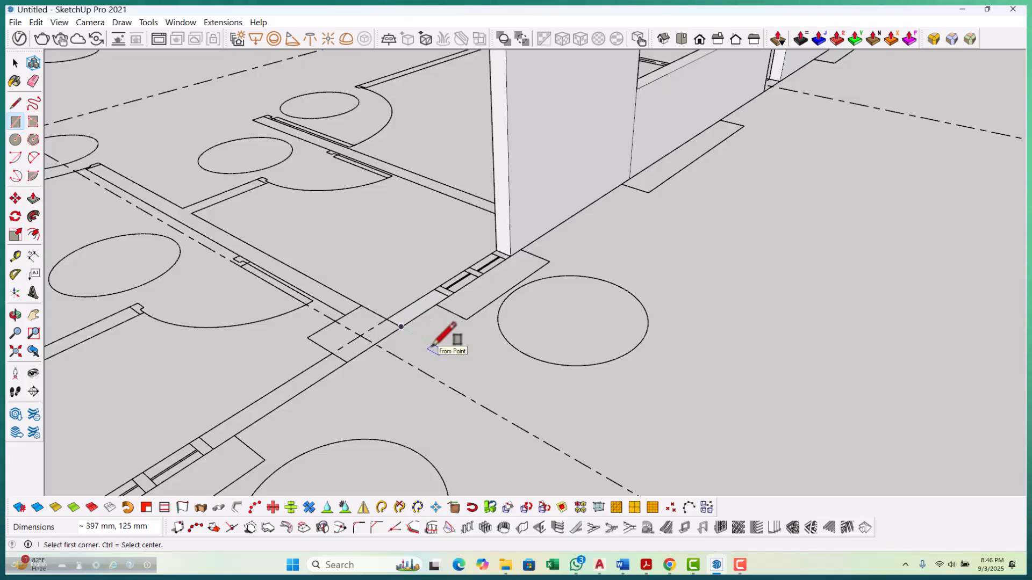
Push/Pull the small rectangle beside the column up 1500 mm.
key("p")
scroll(424, 338, "up", 2)
scroll(409, 323, "down", 5)
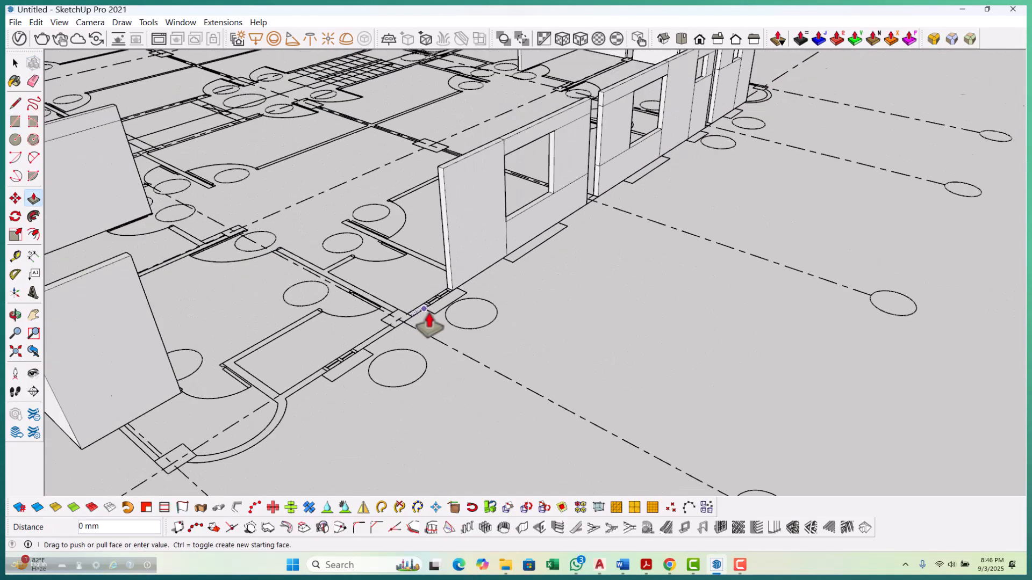
type("1500")
key("Return")
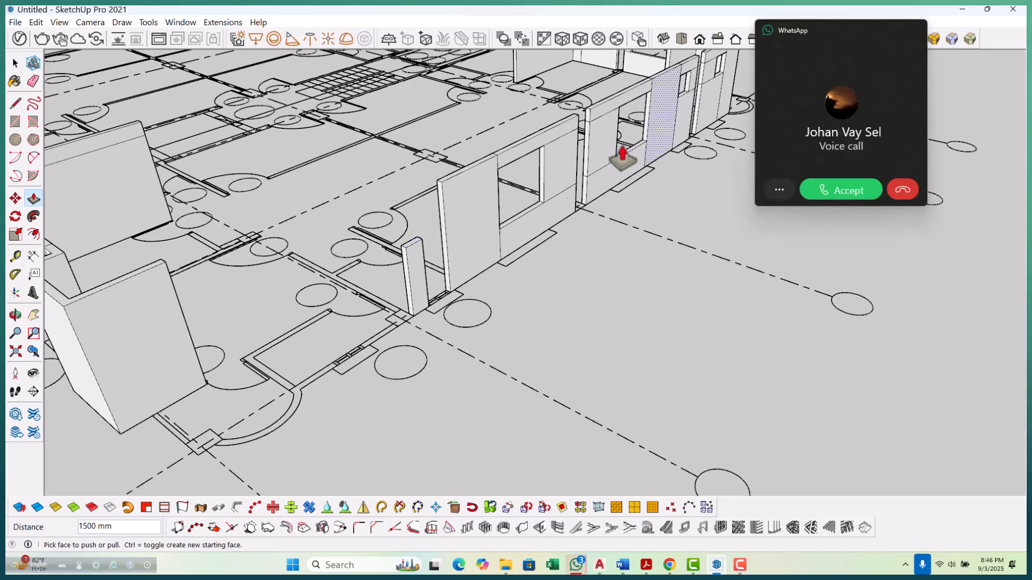
scroll(392, 244, "up", 4)
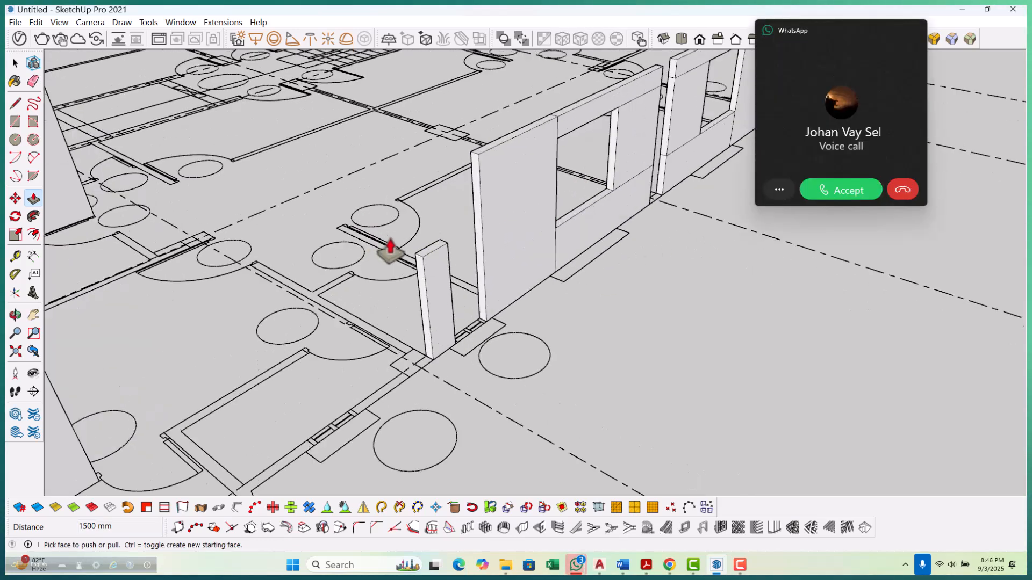
left_click(458, 275)
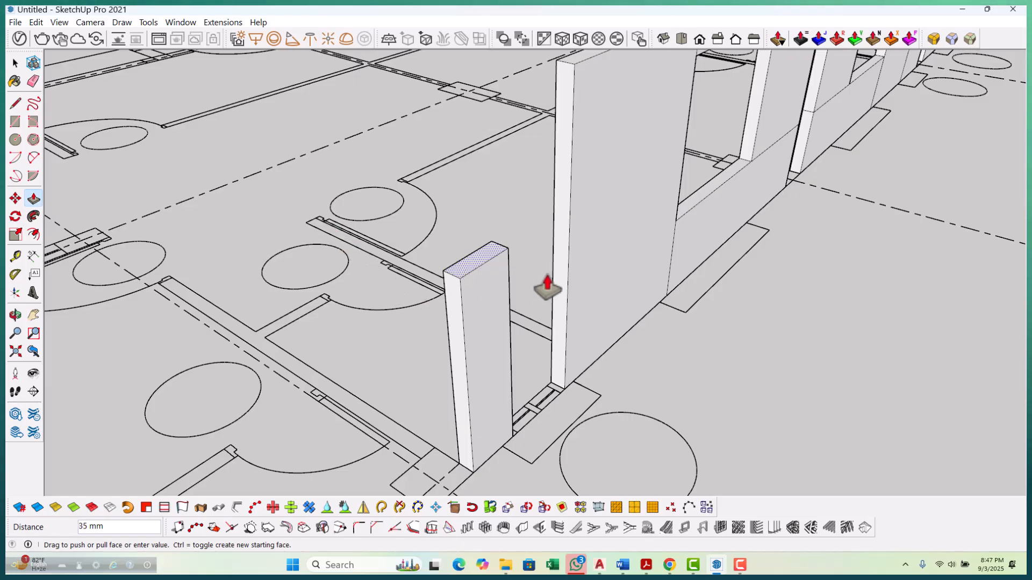
scroll(310, 391, "down", 5)
scroll(409, 357, "up", 3)
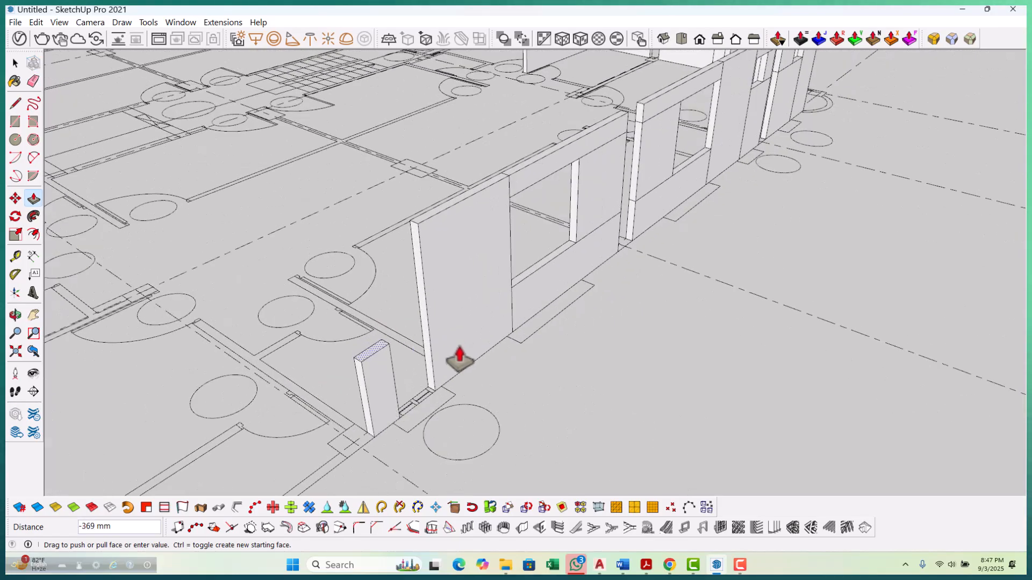
scroll(345, 362, "down", 3)
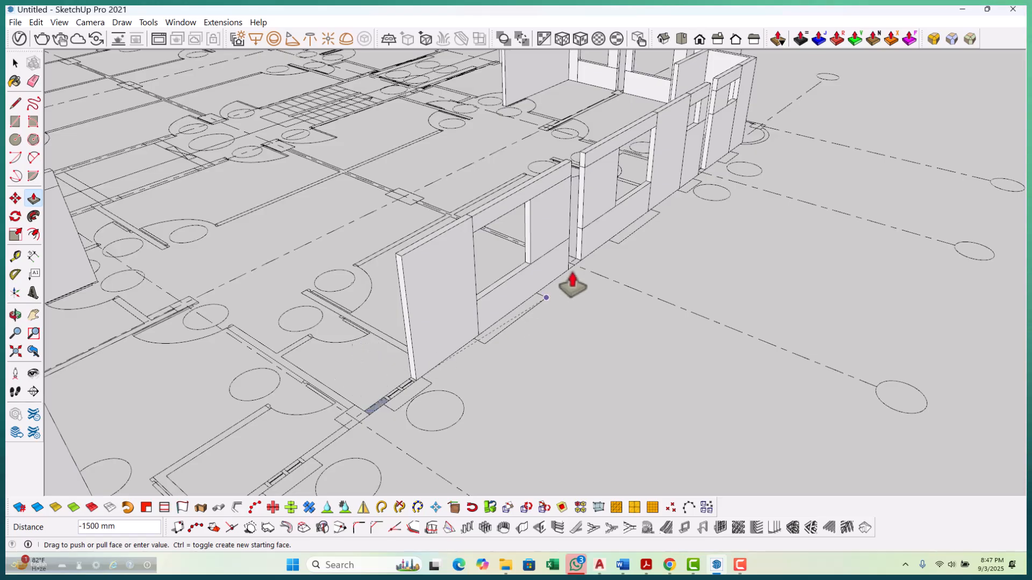
left_click(687, 131)
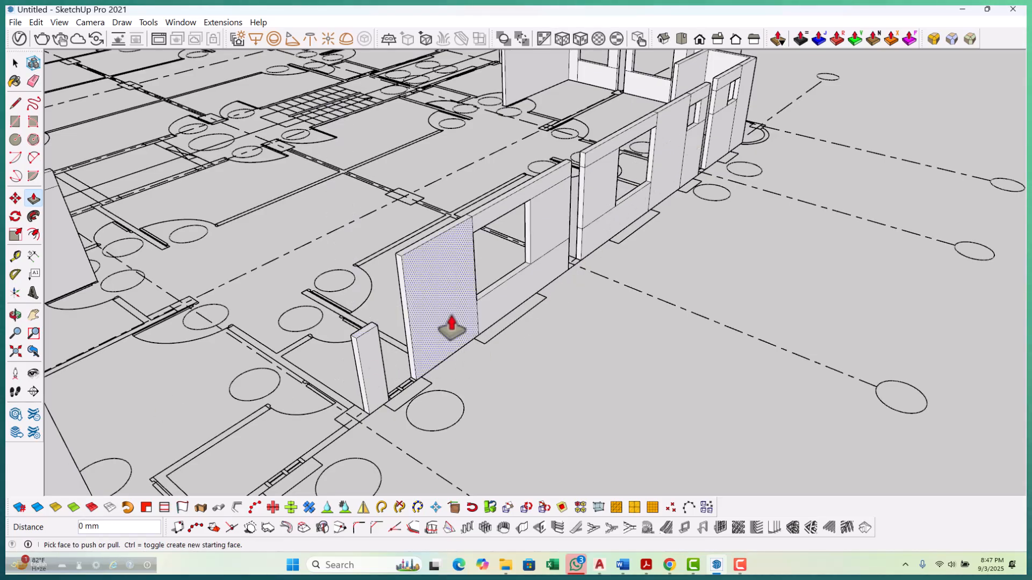
Push/Pull a second section on the narrow pier up to window head height, and a third 300 mm up to the neighbouring wall's top.
scroll(376, 322, "up", 3)
left_click(346, 352)
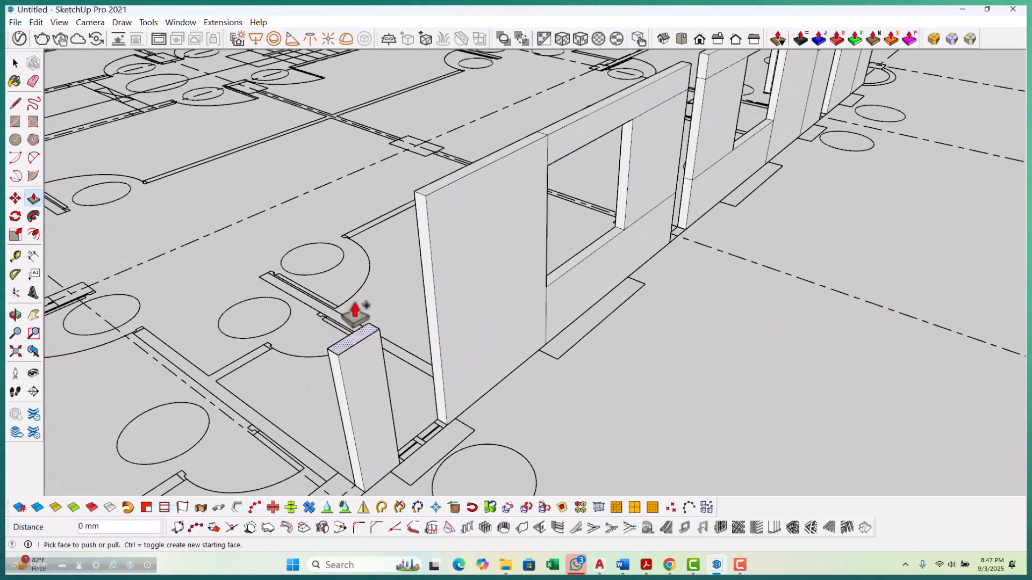
scroll(355, 311, "down", 5)
scroll(604, 180, "up", 4)
scroll(260, 387, "down", 3)
scroll(242, 410, "up", 5)
left_click(243, 408)
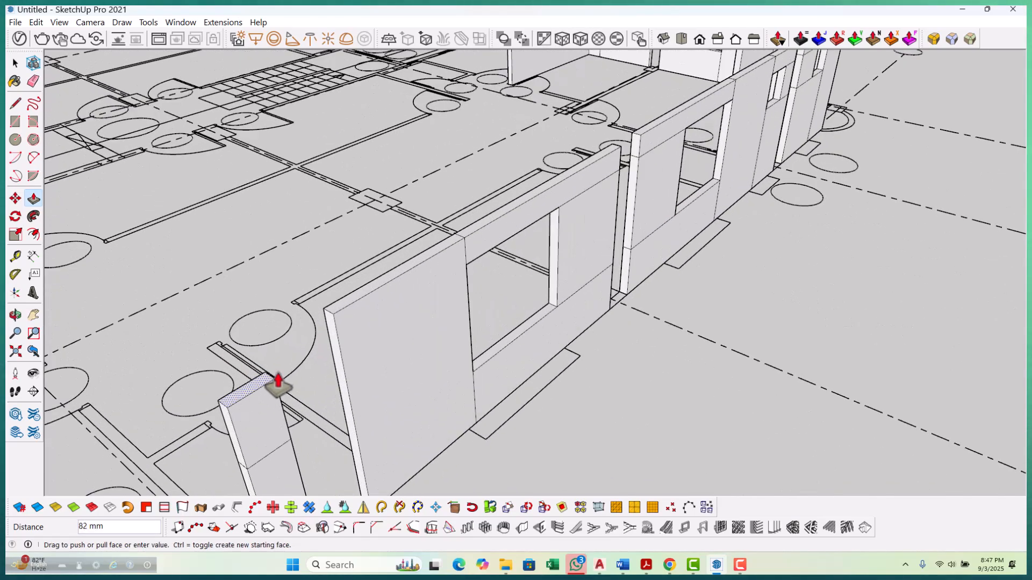
left_click(341, 322)
Push/Pull the narrow pier's bottom and top sections 600 mm across to the adjacent wall to frame the small window.
scroll(318, 334, "down", 2)
middle_click_drag(318, 334, 143, 391)
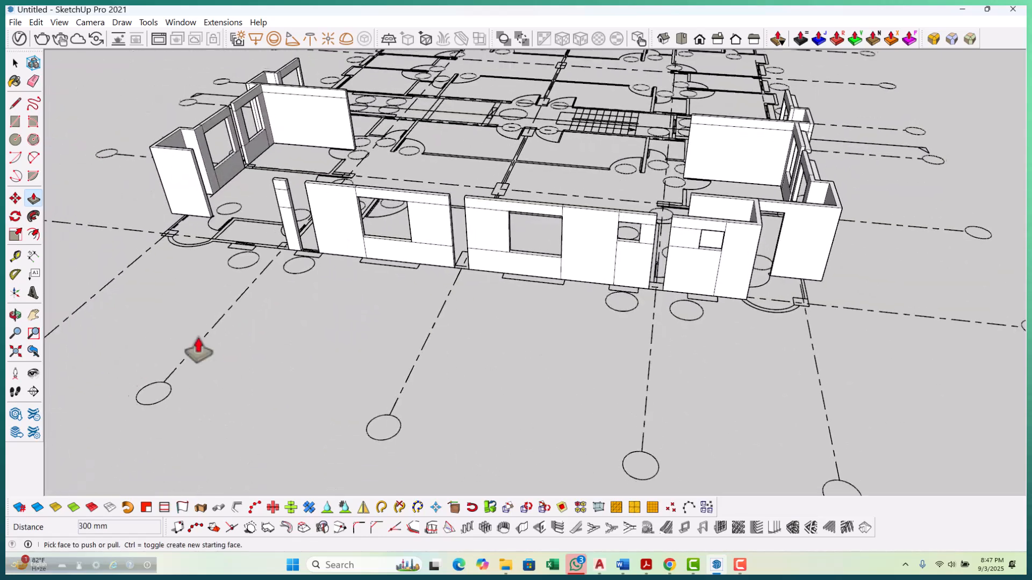
scroll(316, 237, "up", 10)
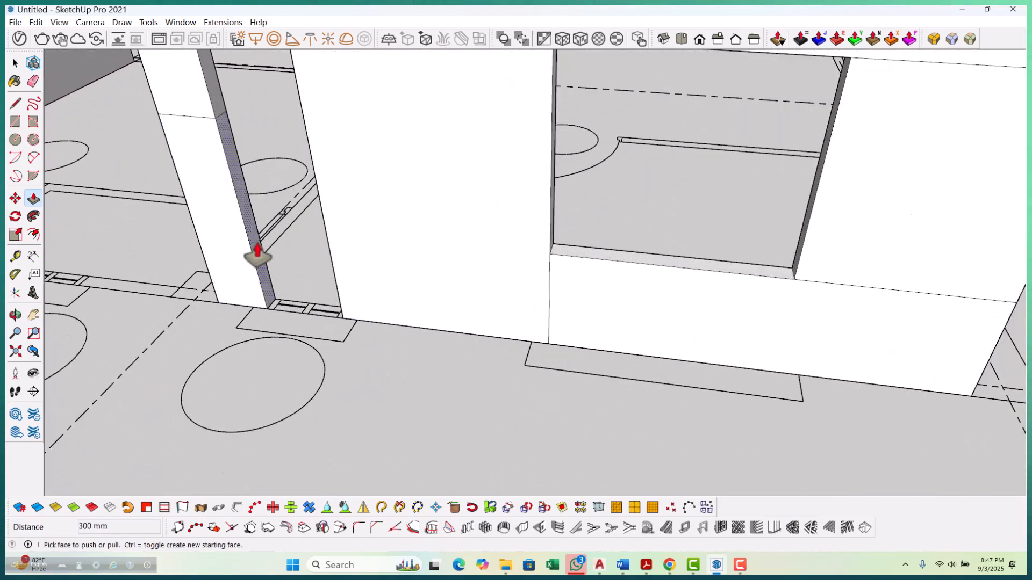
left_click(257, 252)
left_click(301, 106)
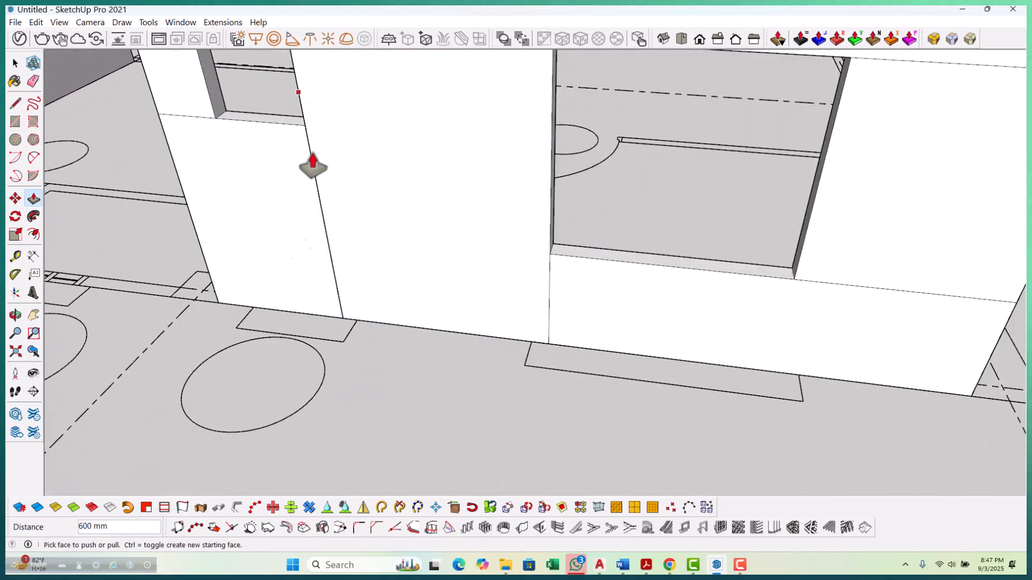
scroll(292, 357, "down", 3)
scroll(237, 161, "up", 5)
left_click(213, 182)
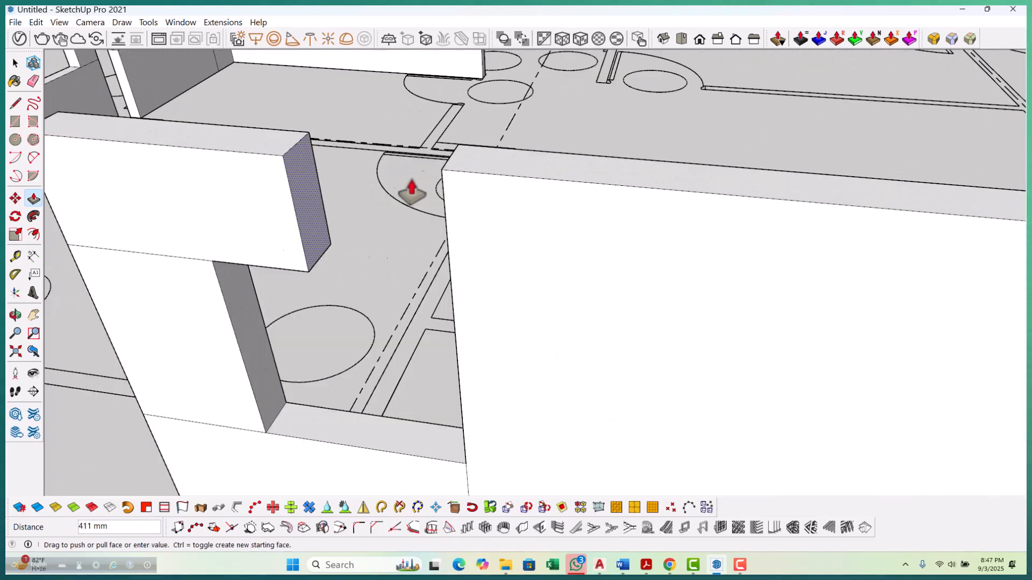
scroll(455, 161, "down", 5)
middle_click_drag(451, 218, 586, 132)
scroll(546, 215, "down", 4)
scroll(534, 292, "up", 8)
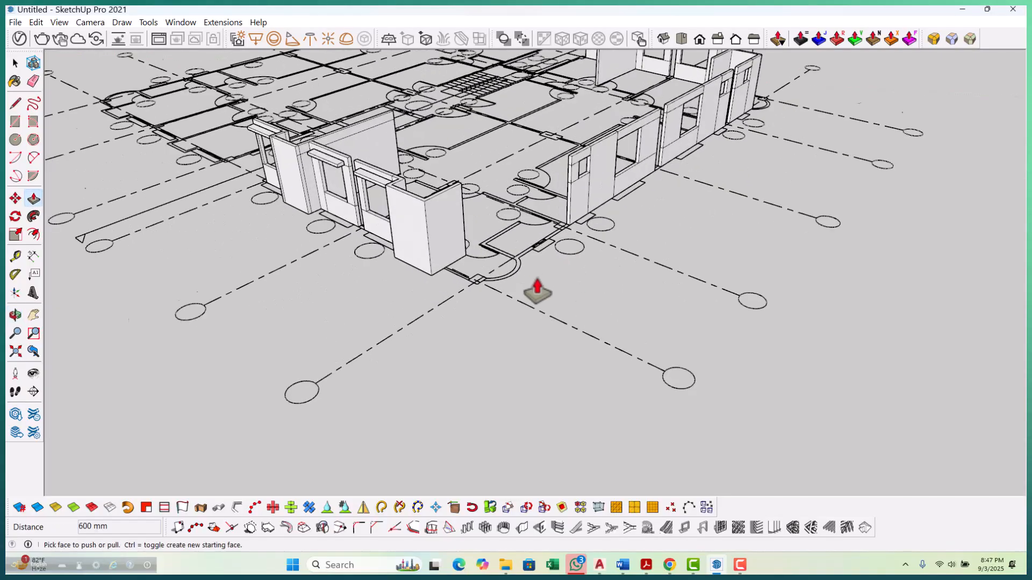
Draw a rectangle over the wall strip on the plan between the column and the small window near the curved corner.
middle_click_drag(529, 260, 553, 321)
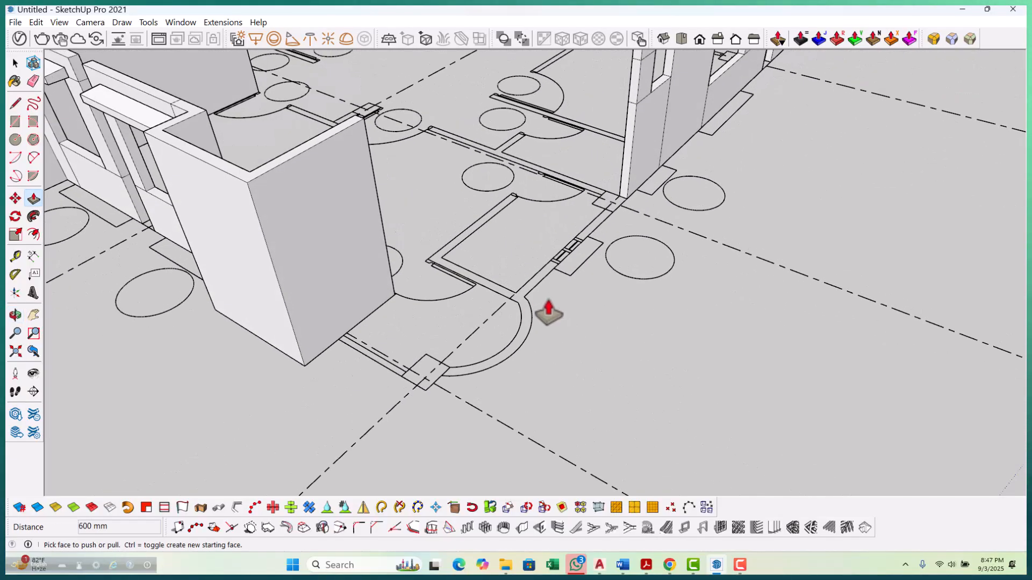
key("space")
scroll(549, 328, "down", 4)
scroll(591, 269, "up", 8)
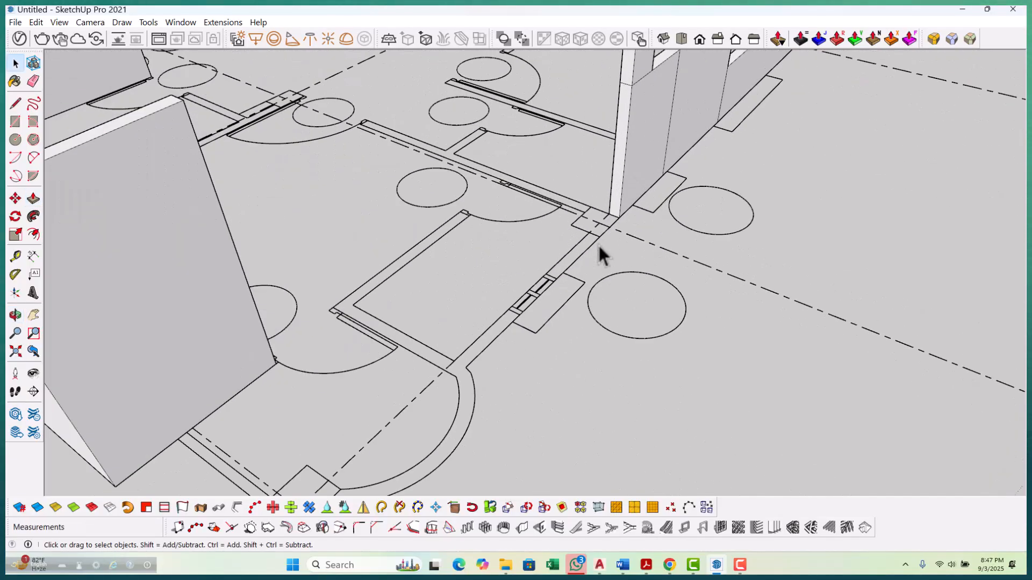
key("r")
scroll(599, 247, "up", 2)
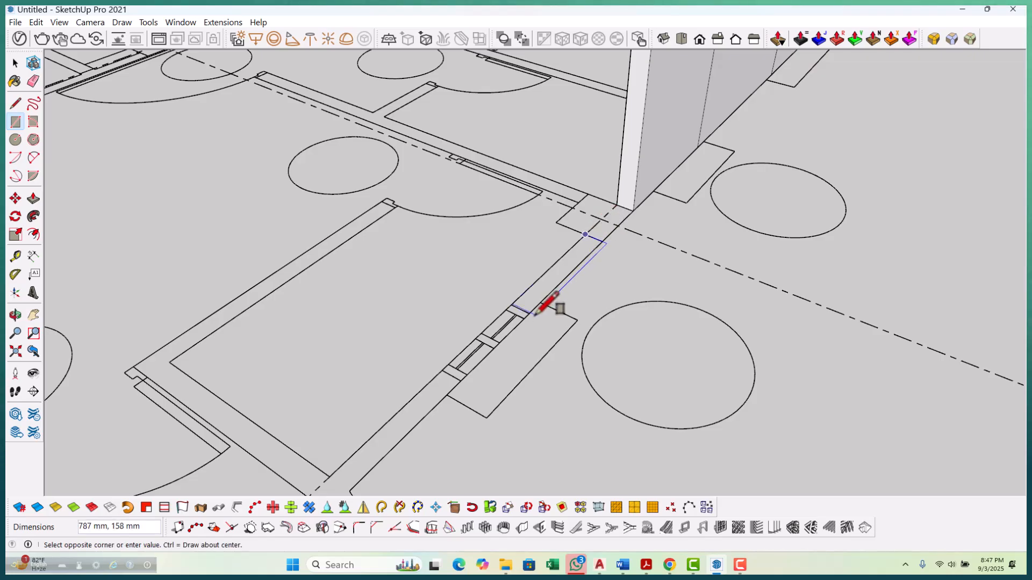
left_click(530, 314)
scroll(605, 234, "down", 4)
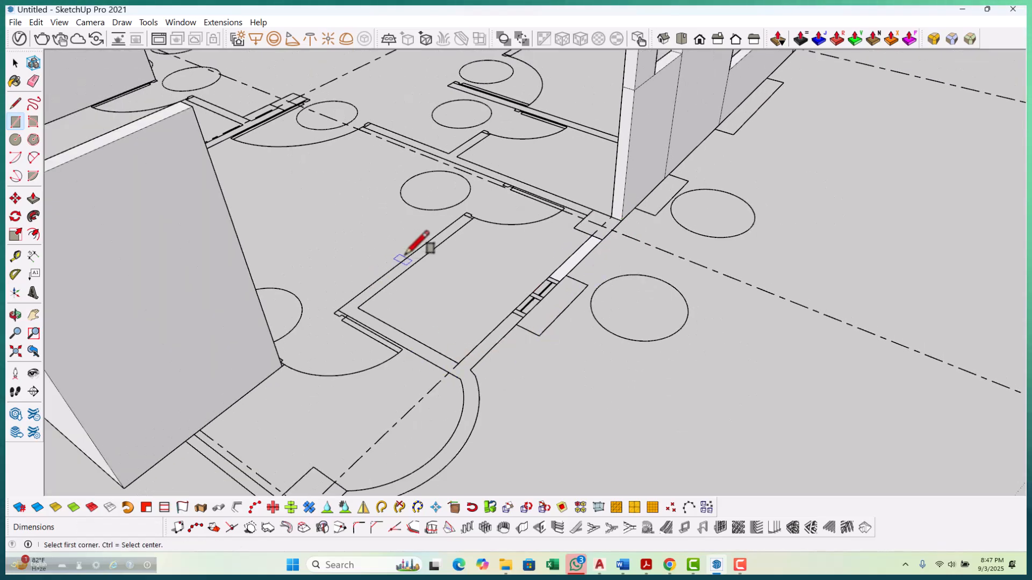
Trace the outer edge of the small room's long inner wall with a line from its doorway end to the corner.
key("l")
scroll(481, 253, "up", 3)
scroll(472, 215, "up", 2)
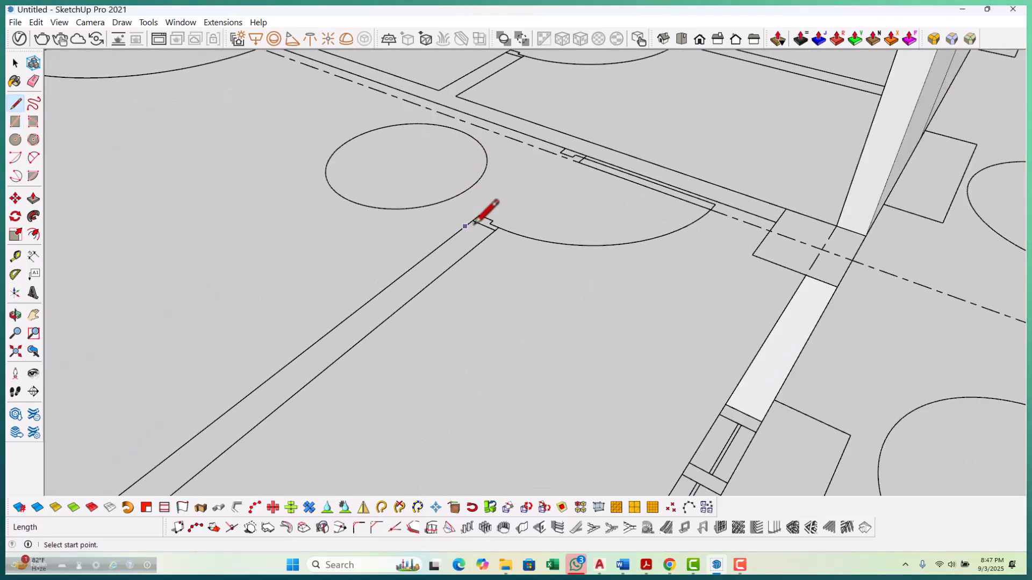
left_click(477, 215)
scroll(419, 252, "down", 3)
scroll(347, 294, "up", 3)
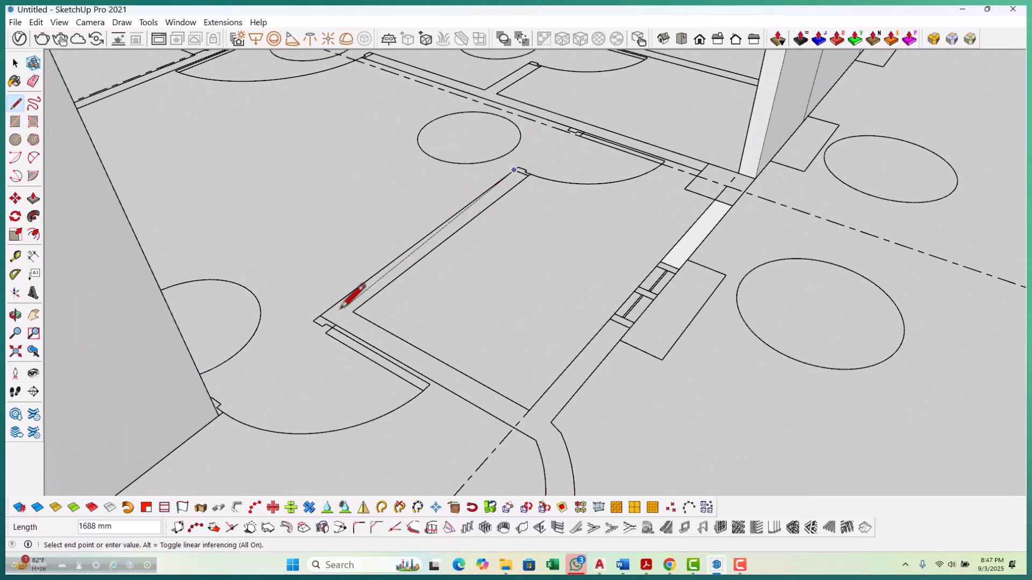
left_click(314, 317)
scroll(414, 304, "down", 3)
scroll(446, 344, "up", 3)
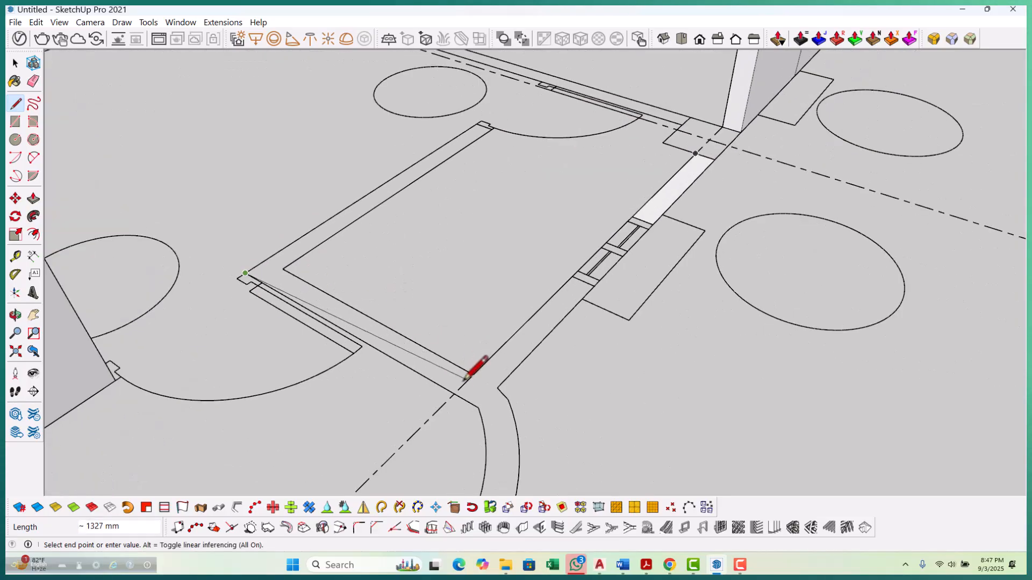
Outline the wall strip between the small window and the curved corner wall with lines to form a face.
scroll(454, 394, "down", 5)
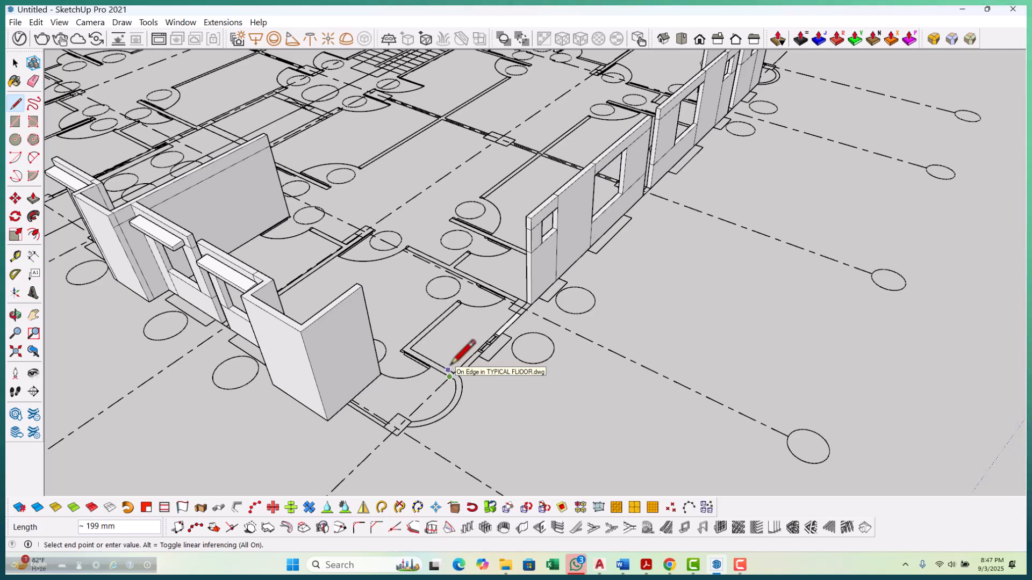
scroll(450, 369, "down", 2)
scroll(456, 364, "up", 6)
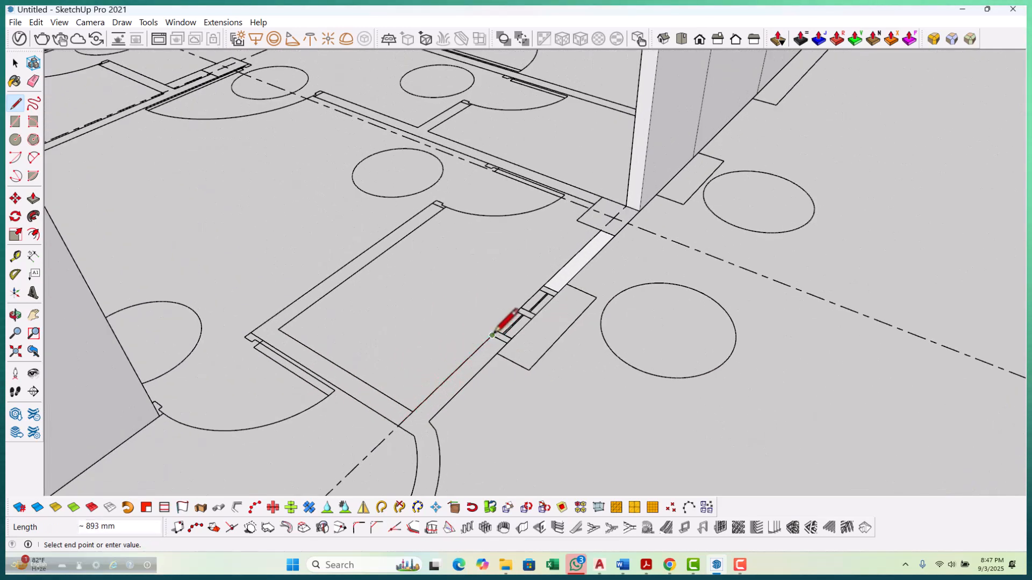
left_click(413, 435)
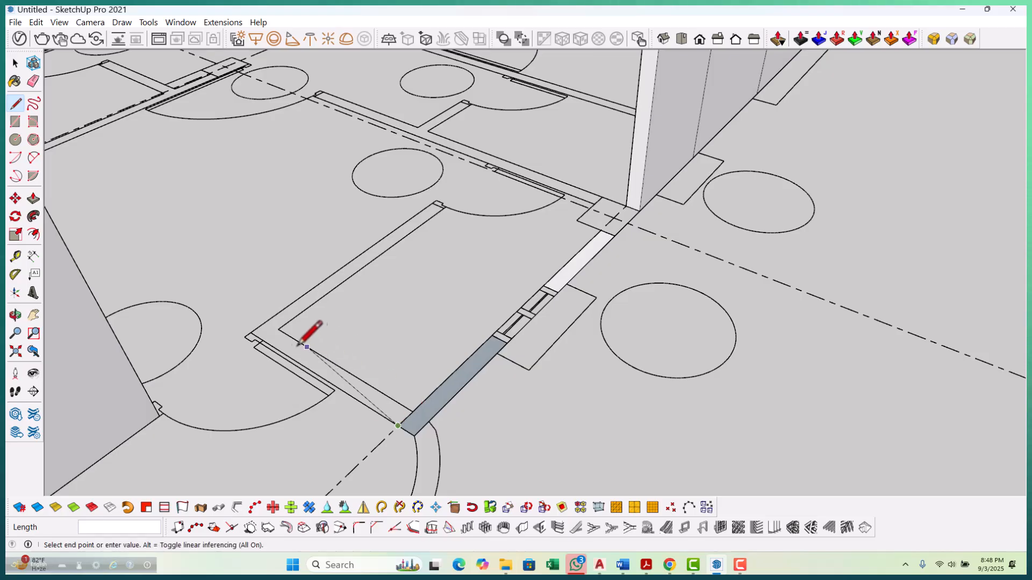
left_click(251, 333)
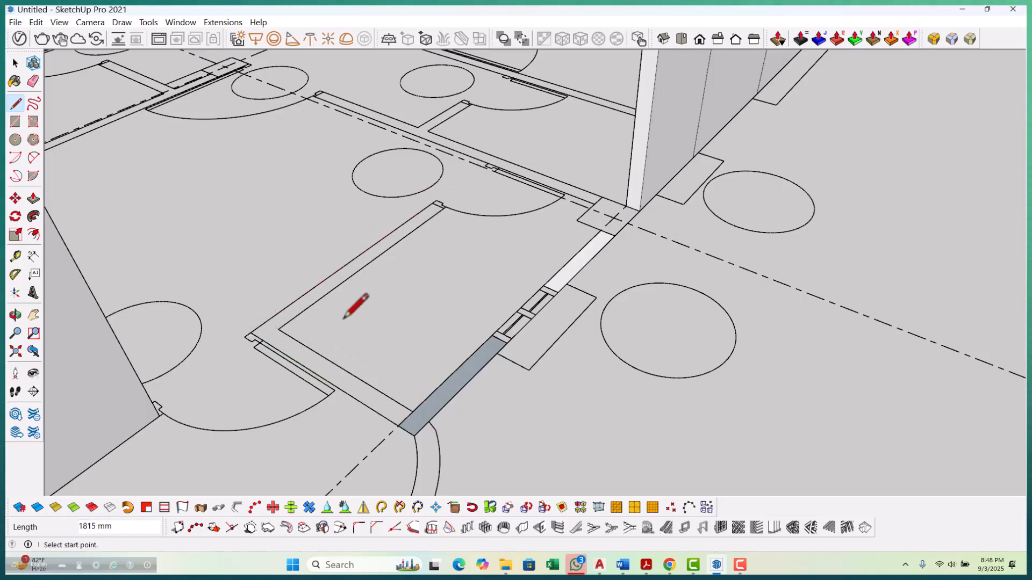
left_click(278, 328)
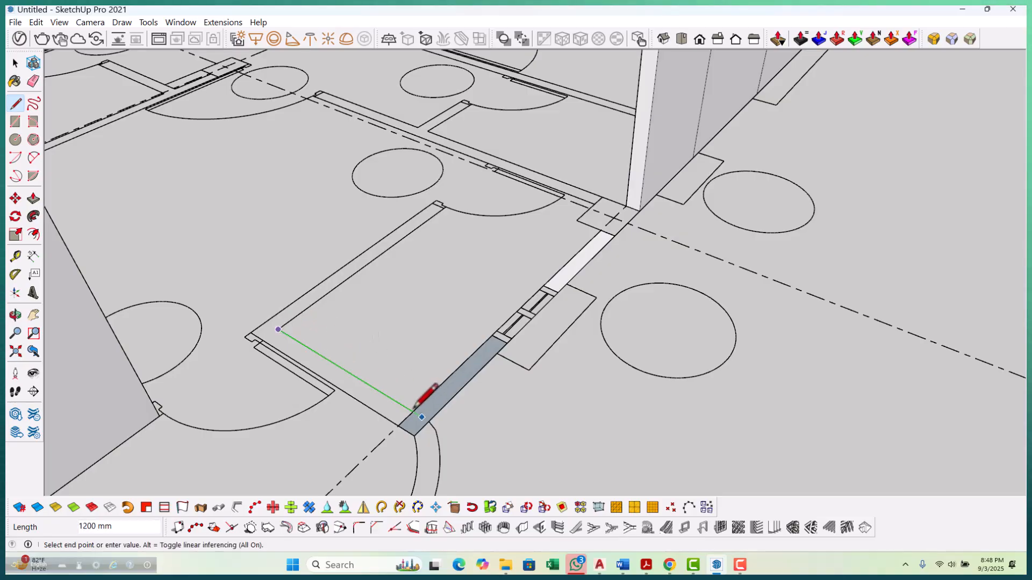
key("space")
scroll(422, 396, "down", 2)
double_click(414, 391)
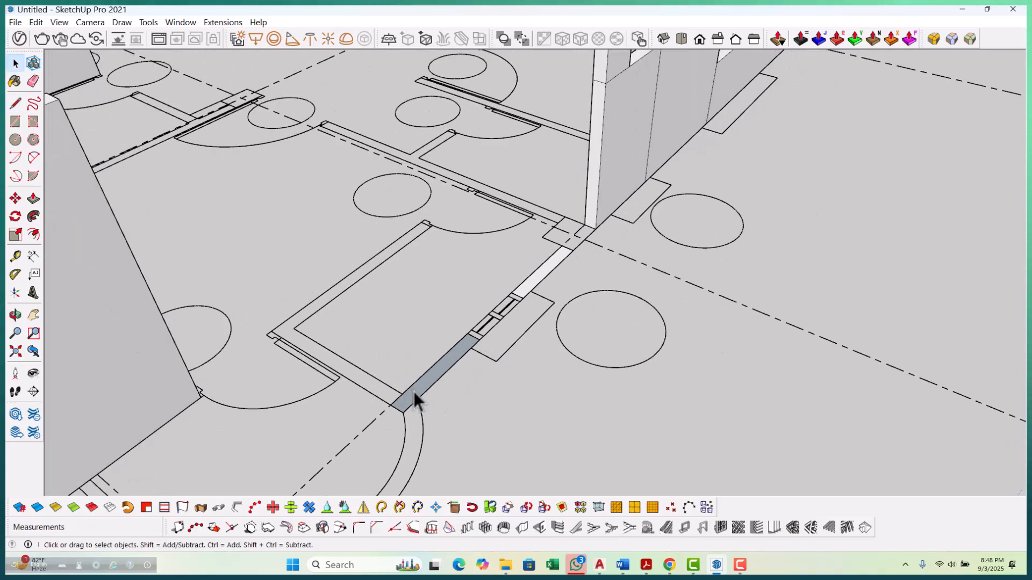
scroll(304, 334, "up", 1)
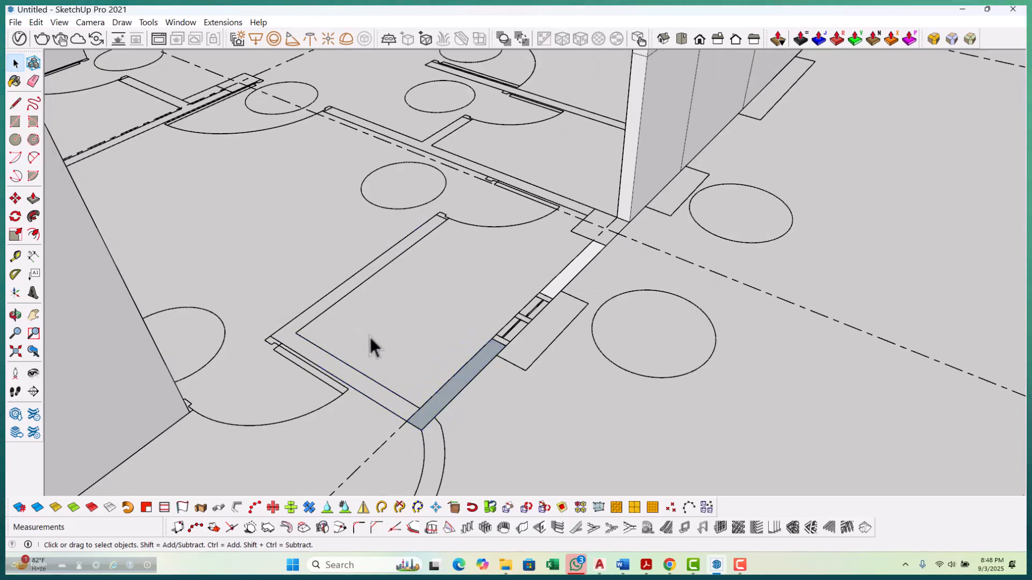
Draw rectangles over the small room's two remaining walls, making the long inner one 1690 by 125 mm.
key("r")
scroll(305, 324, "up", 2)
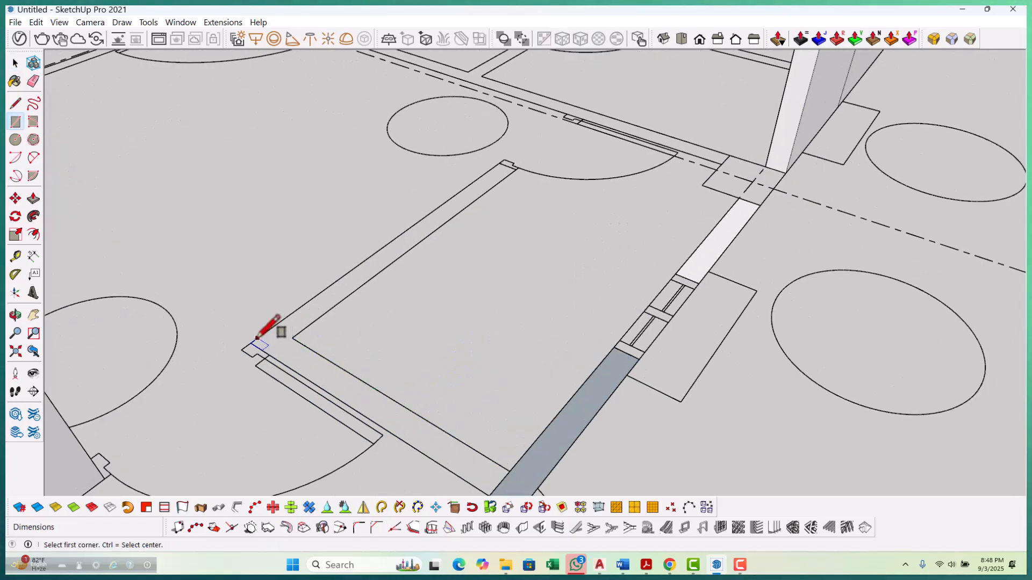
left_click(509, 472)
left_click(273, 326)
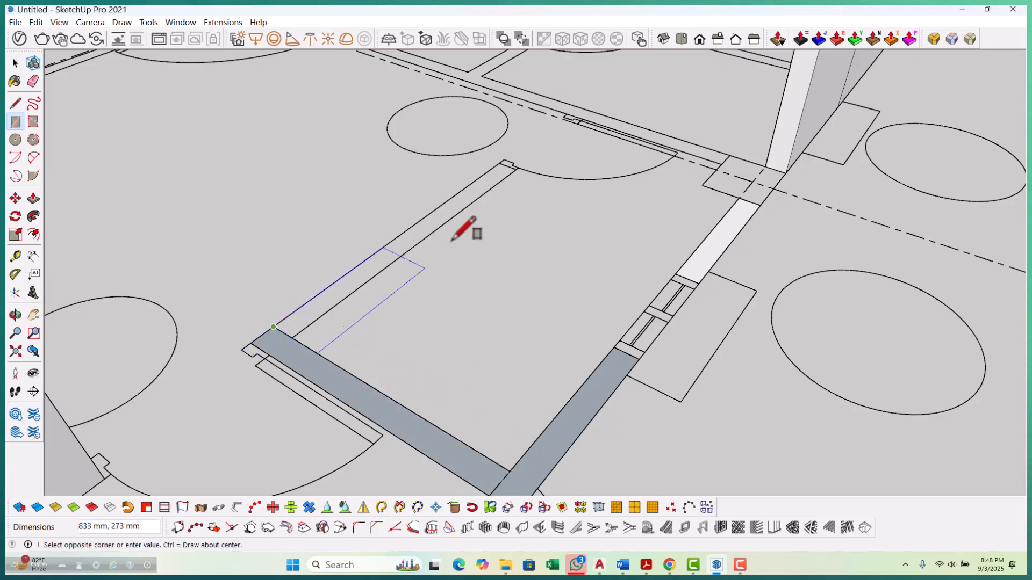
left_click(514, 169)
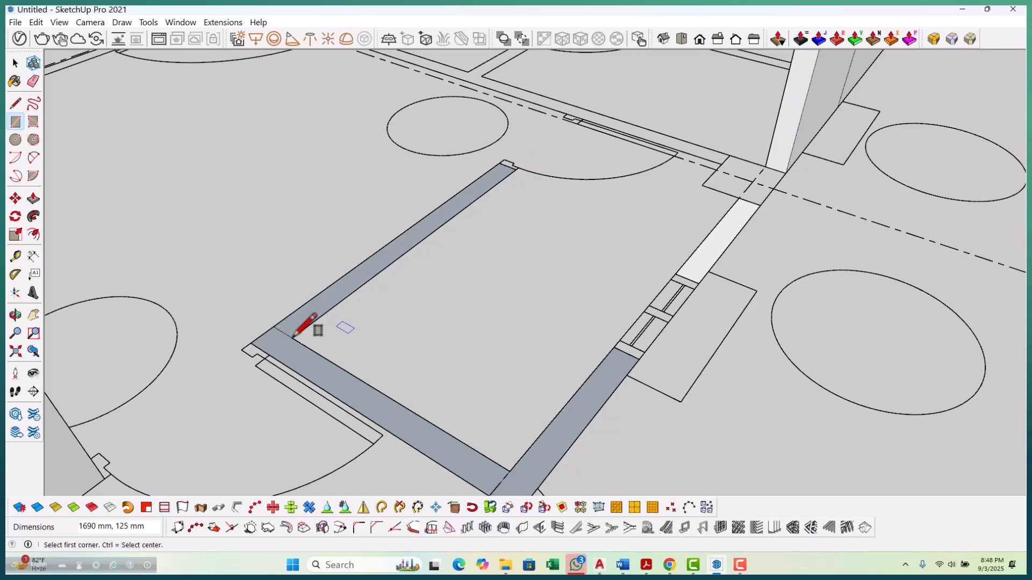
Erase the dividing edges between the small room's wall strips to merge them into one U-shaped face.
key("space")
scroll(288, 337, "up", 2)
scroll(219, 230, "down", 3)
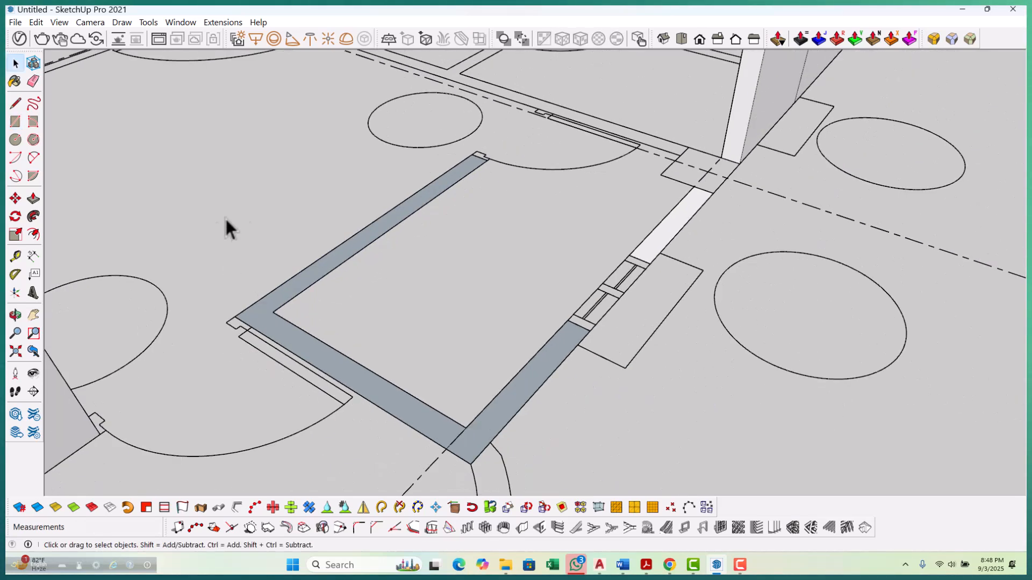
middle_click_drag(219, 230, 385, 341)
scroll(339, 326, "up", 3)
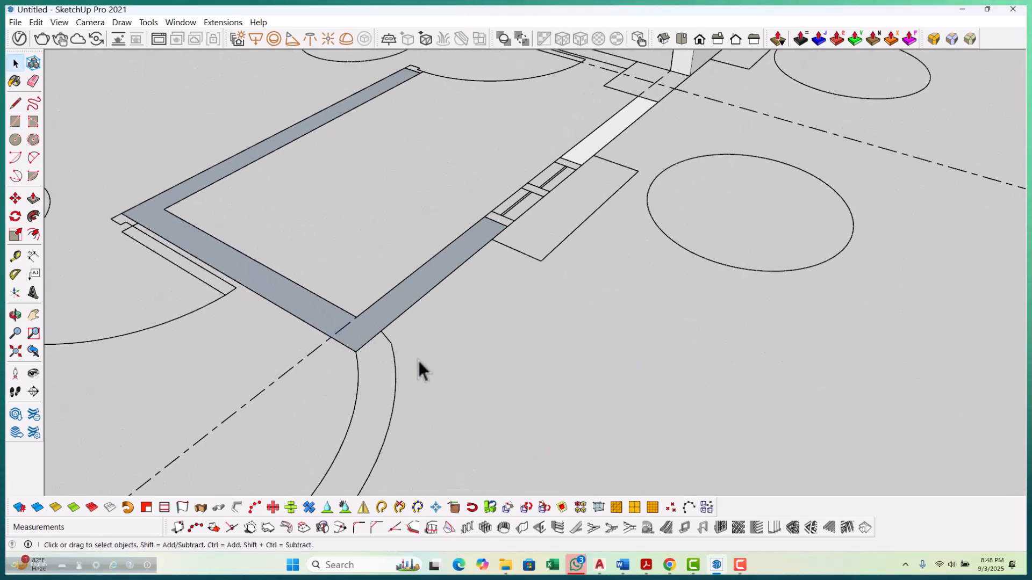
Push/Pull the U-shaped wall face up to the top of the neighbouring walls.
key("p")
scroll(352, 328, "down", 5)
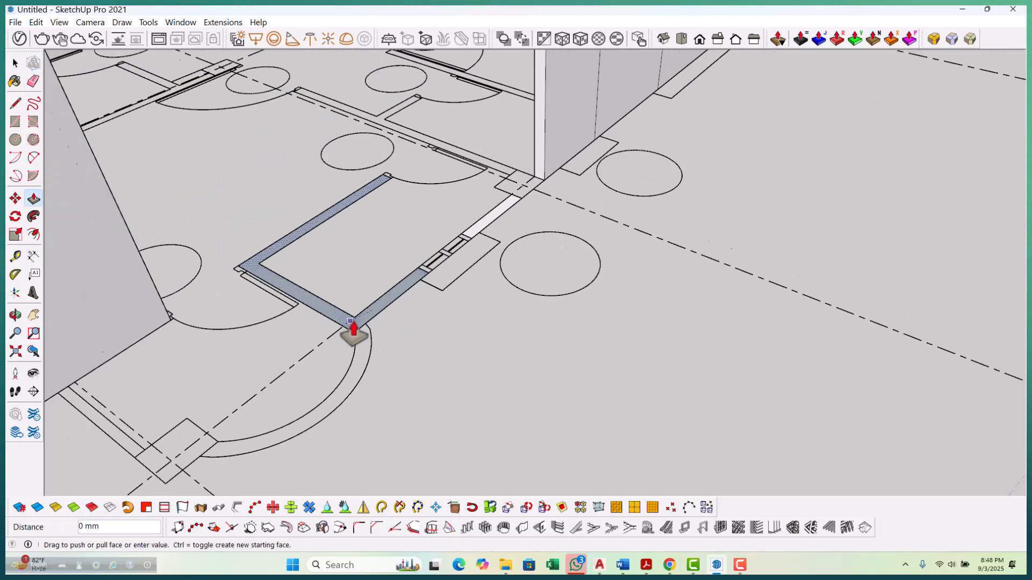
scroll(353, 326, "down", 3)
left_click(398, 295)
scroll(426, 196, "up", 3)
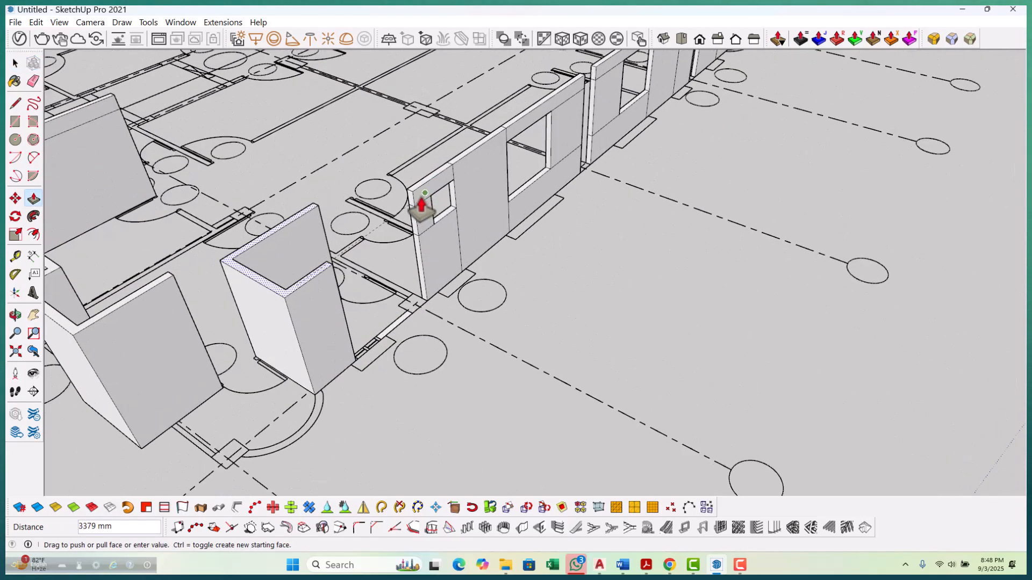
scroll(392, 334, "down", 3)
scroll(387, 346, "up", 3)
Push/Pull the wall strip between the small window and the column up 1500 mm.
left_click(386, 341)
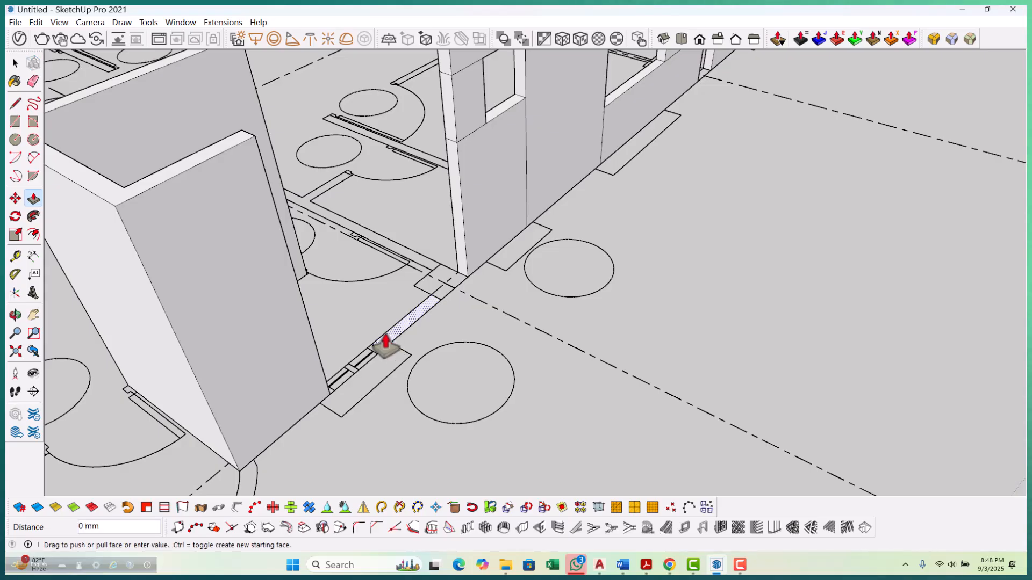
scroll(430, 300, "down", 3)
type("1500")
key("Return")
scroll(376, 269, "up", 3)
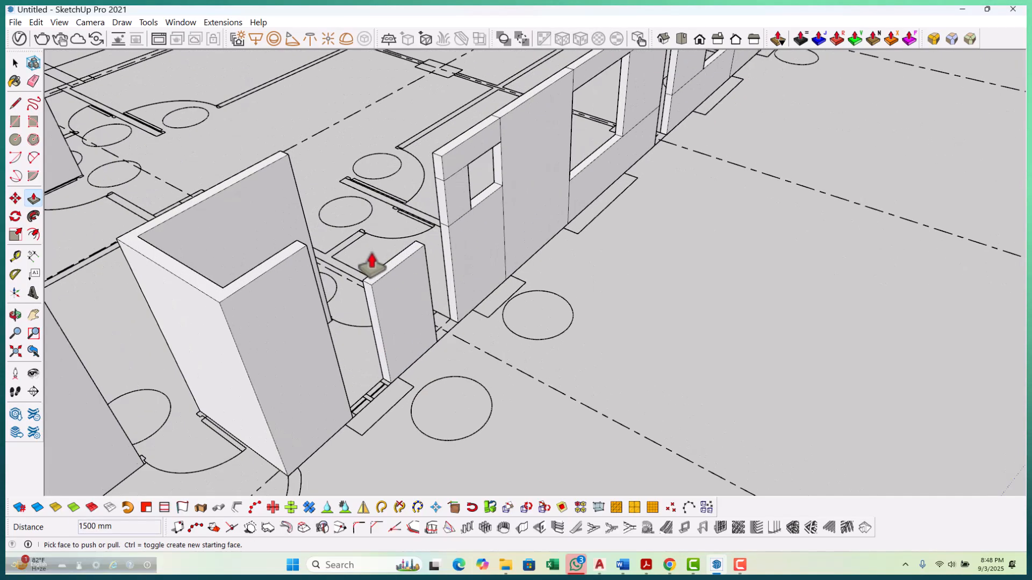
Push/Pull a second section on this wall up to window head height and a third up to the neighbouring wall's top.
left_click(380, 287)
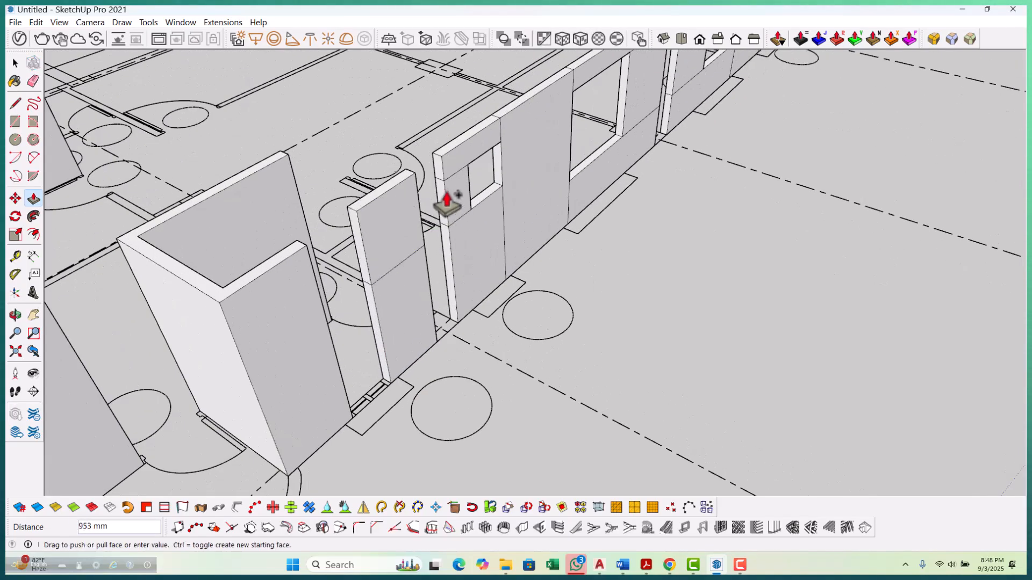
left_click(391, 225)
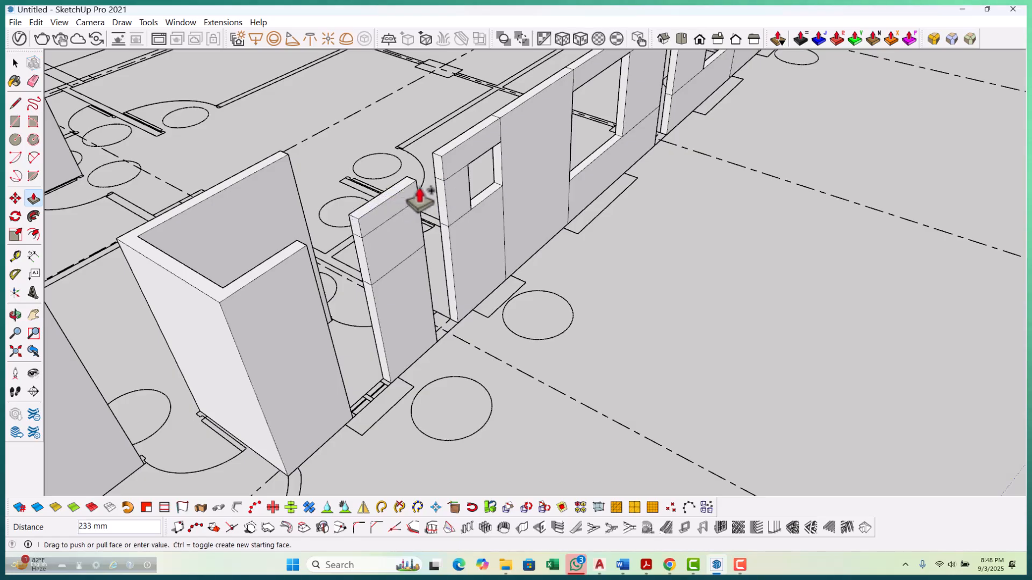
scroll(434, 180, "down", 3)
middle_click_drag(410, 300, 247, 376)
middle_click_drag(277, 168, 385, 385)
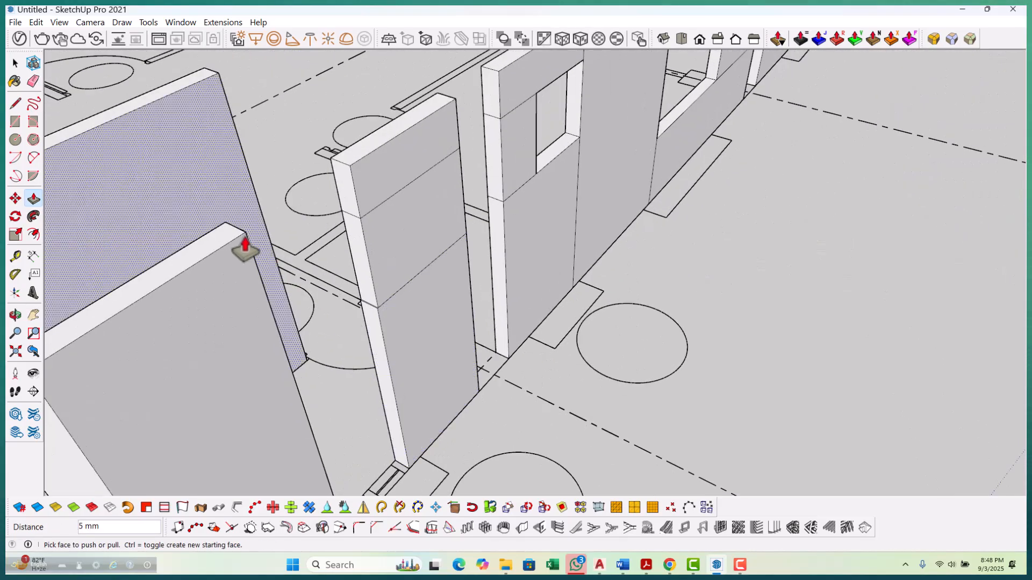
Push/Pull the wall's bottom and top sections 600 mm across to the U-shaped wall to frame the small window.
left_click(376, 342)
left_click(239, 239)
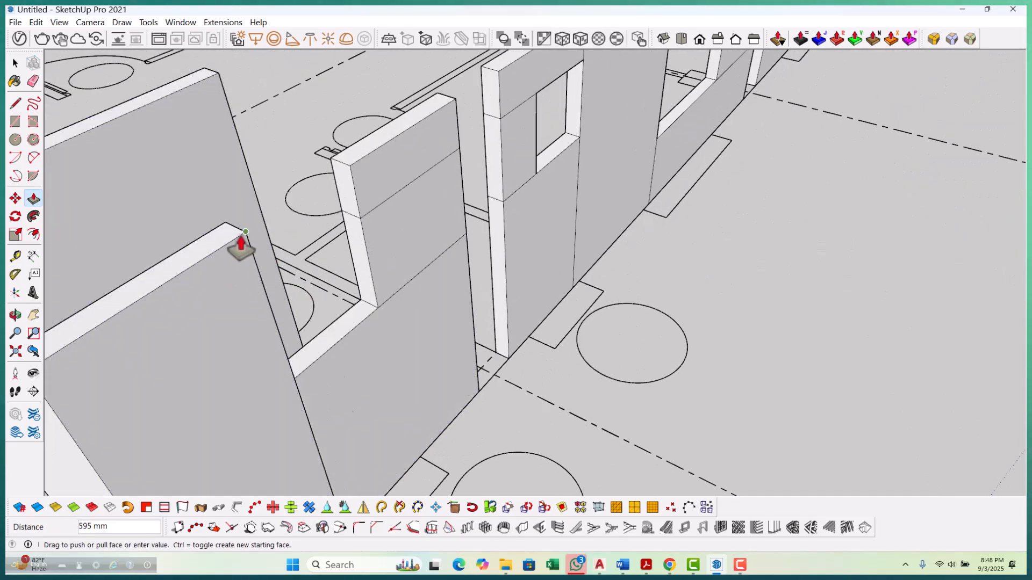
scroll(350, 199, "down", 3)
left_click(283, 384)
left_click(295, 392)
type("600")
key("Return")
middle_click_drag(295, 392, 425, 317)
scroll(478, 346, "down", 3)
scroll(373, 329, "up", 5)
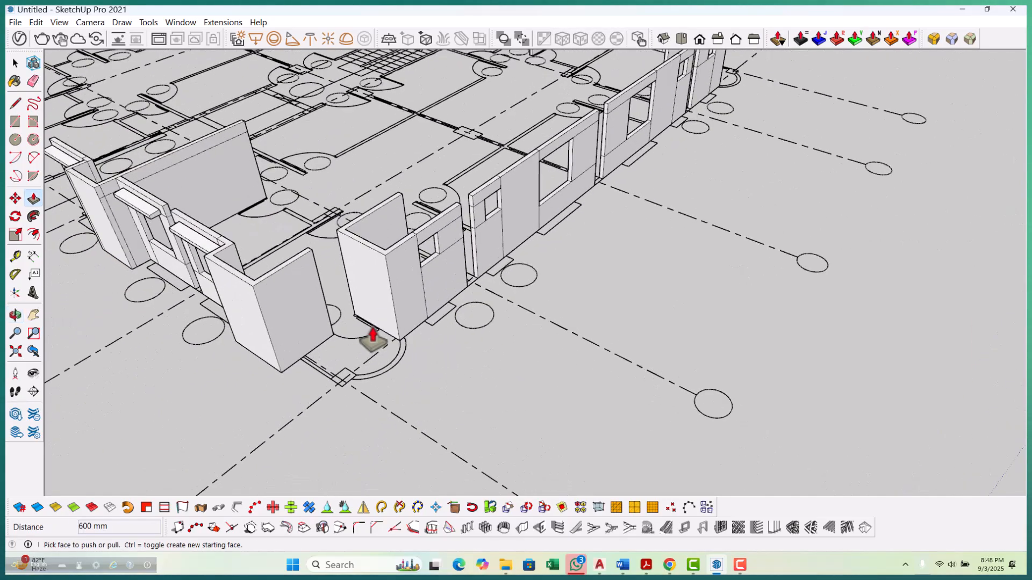
scroll(279, 329, "down", 2)
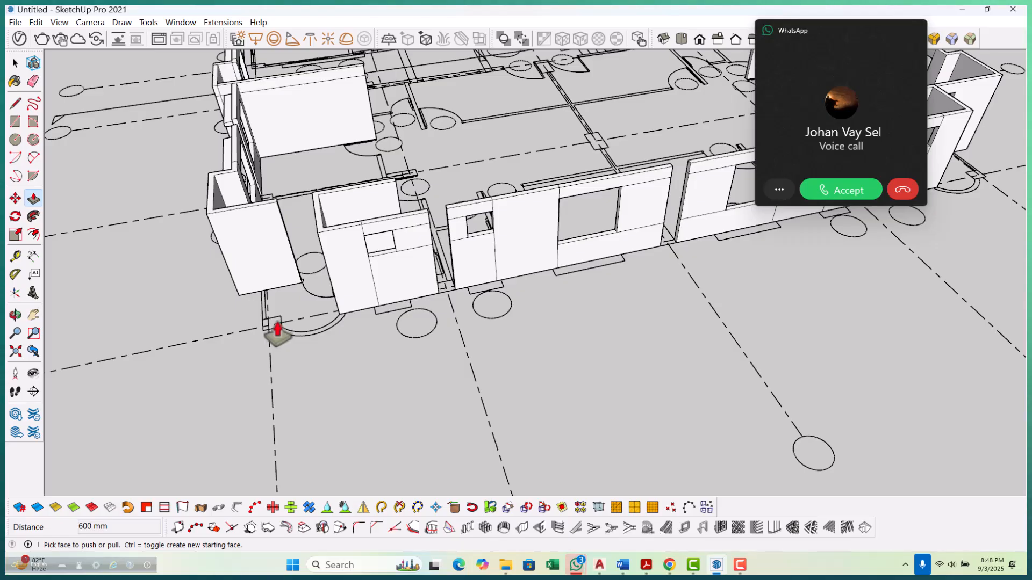
scroll(534, 357, "up", 3)
scroll(304, 315, "up", 4)
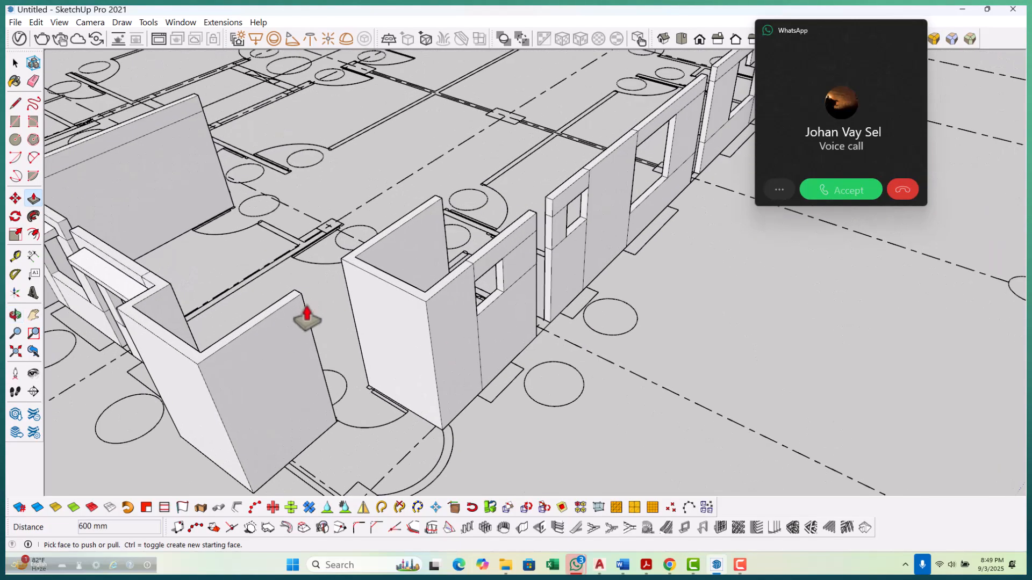
scroll(339, 328, "up", 2)
scroll(411, 421, "down", 3)
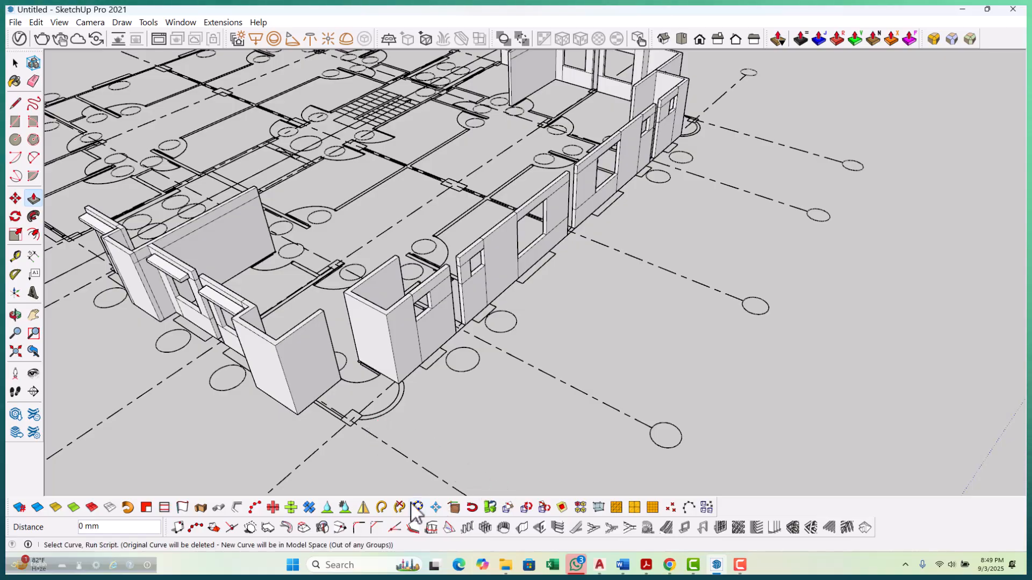
Place a guide 2100 mm above the base of the wall end beside the corner doorway.
left_click(20, 69)
middle_click_drag(473, 387, 465, 345)
scroll(350, 168, "up", 6)
middle_click_drag(360, 236, 307, 414)
scroll(534, 391, "up", 3)
scroll(359, 341, "up", 4)
scroll(358, 341, "up", 5)
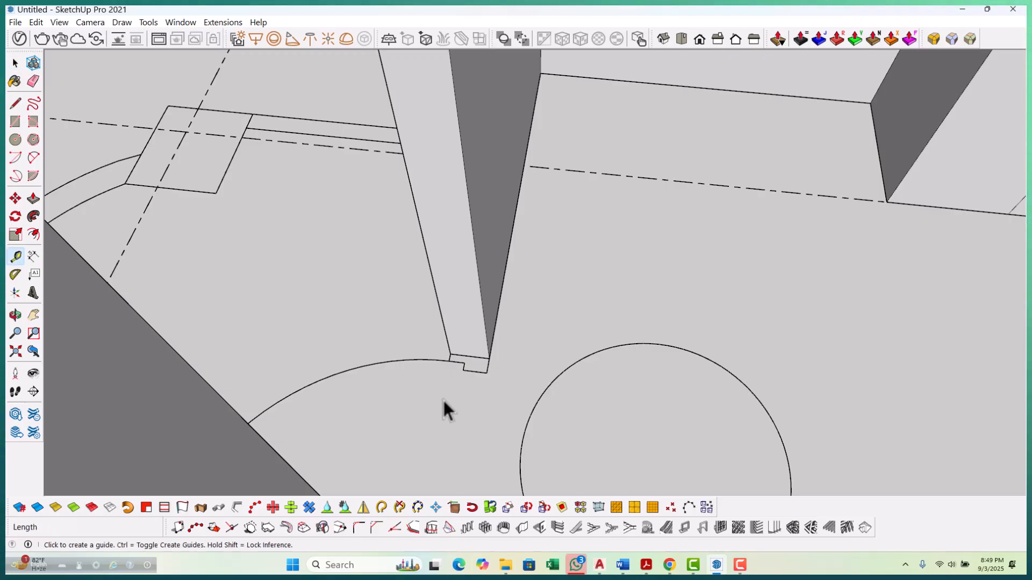
left_click(469, 356)
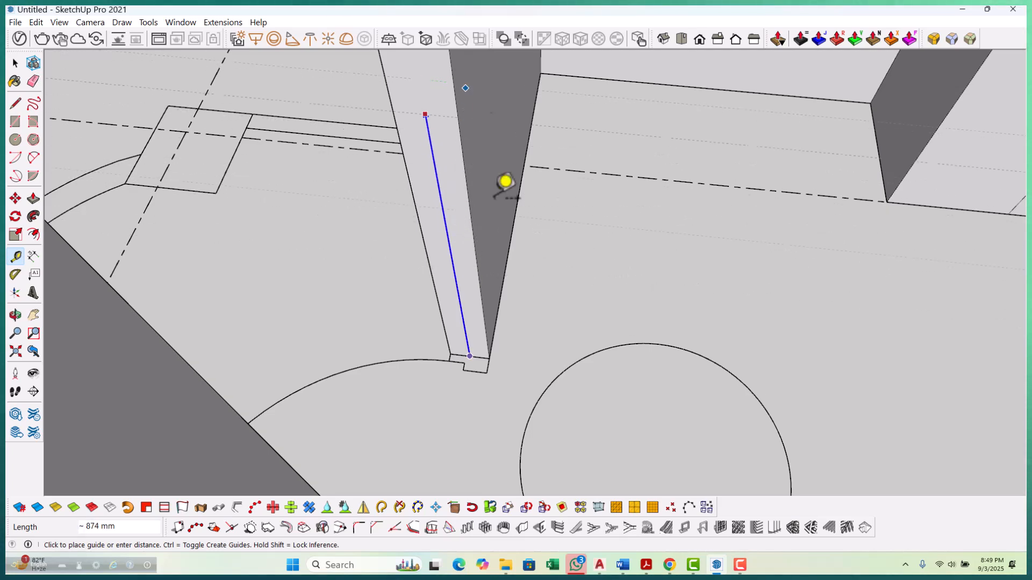
scroll(524, 349, "down", 4)
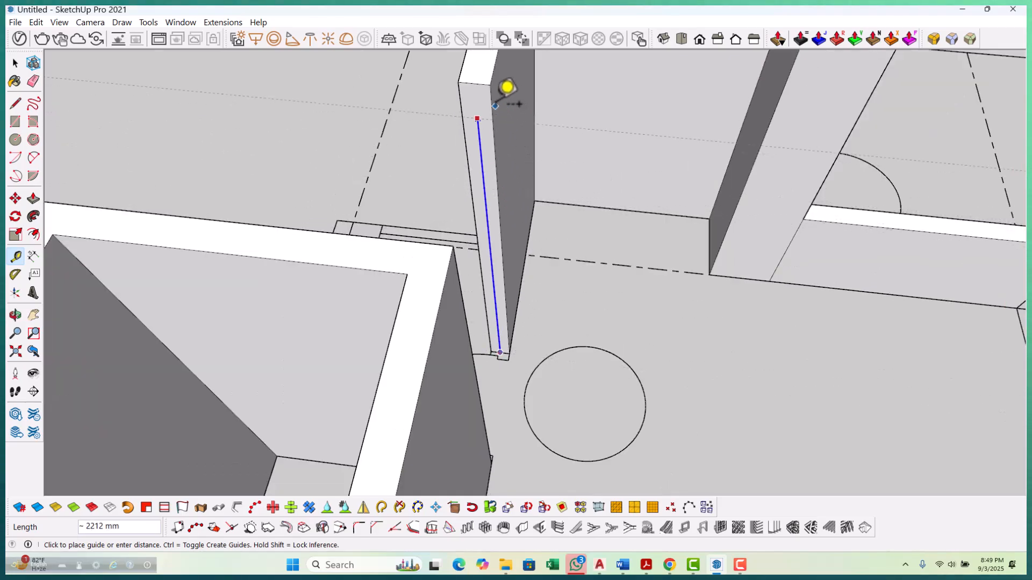
type("00")
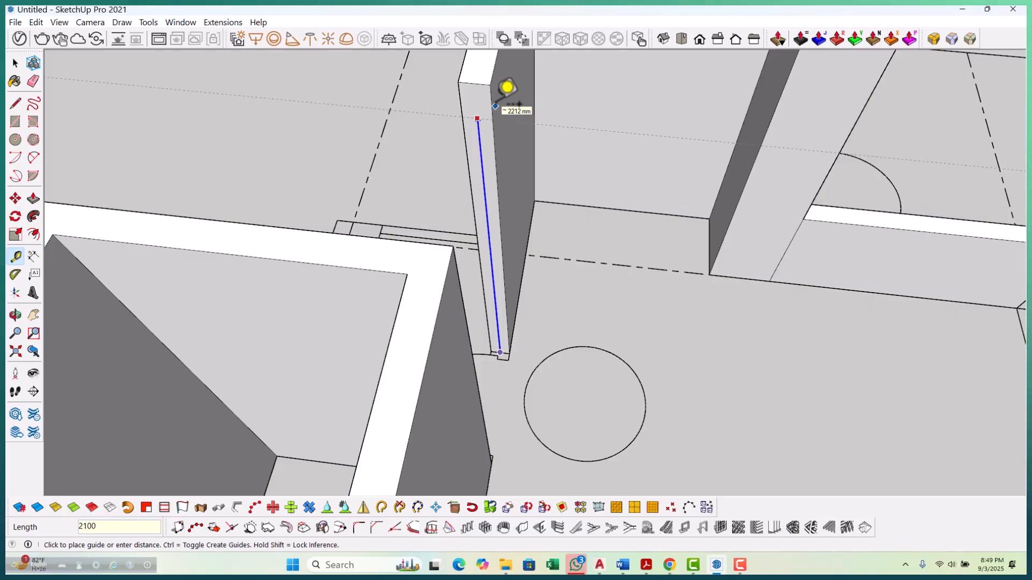
key("Return")
Draw a line across the wall's end face at the guide height to separate the section above the doorway.
scroll(590, 219, "down", 2)
mouse_move(589, 218)
middle_mouse_down()
mouse_move(681, 331)
mouse_move(568, 198)
mouse_move(613, 292)
mouse_move(598, 223)
middle_mouse_up()
key("space")
scroll(577, 191, "up", 5)
triple_click(612, 161)
key("l")
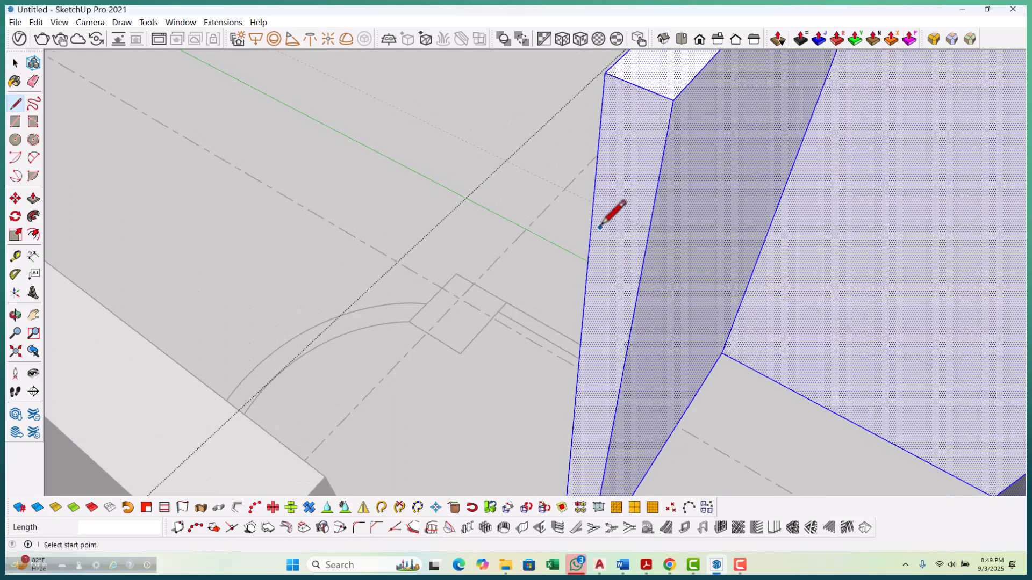
left_click(649, 227)
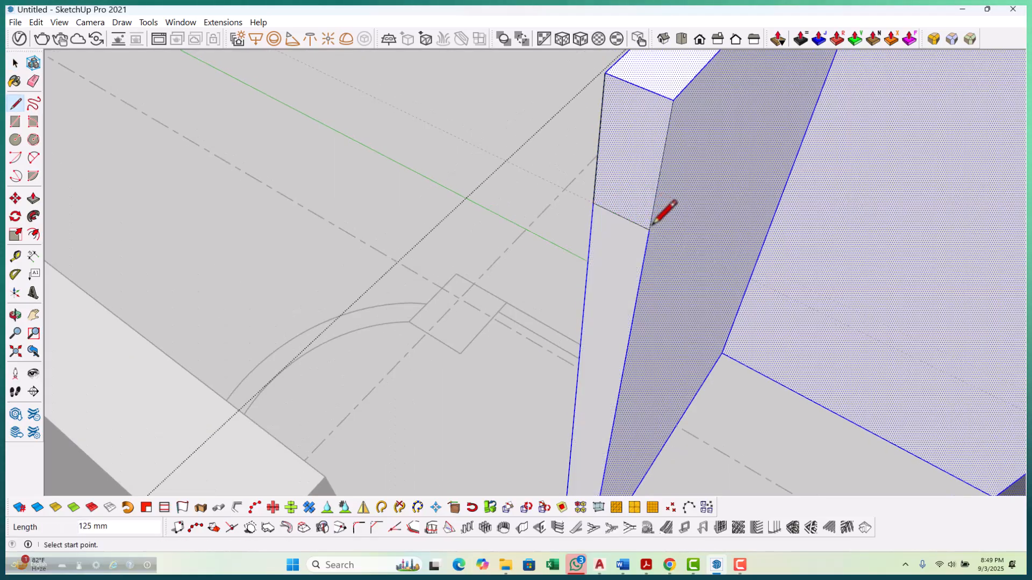
Push/Pull the upper section of the wall end 750 mm across to the corner wall to close the doorway head.
left_click(622, 182)
middle_click_drag(622, 181, 501, 317)
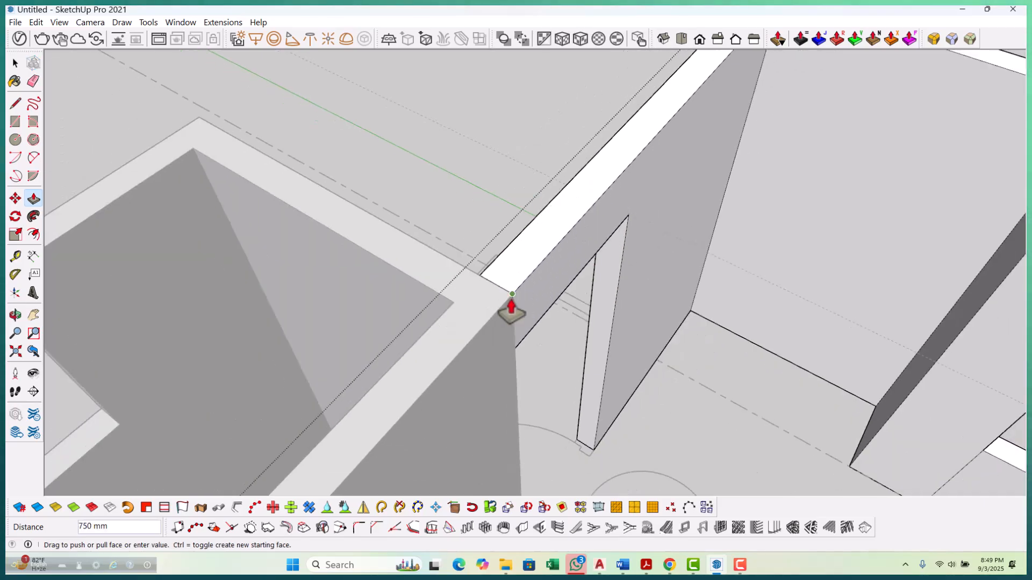
left_click(512, 301)
key("space")
Select all the finished walls on the floor plan and combine them into one group.
scroll(562, 260, "down", 10)
middle_click_drag(495, 260, 462, 307)
scroll(453, 201, "down", 5)
middle_click_drag(453, 201, 652, 250)
scroll(666, 281, "down", 3)
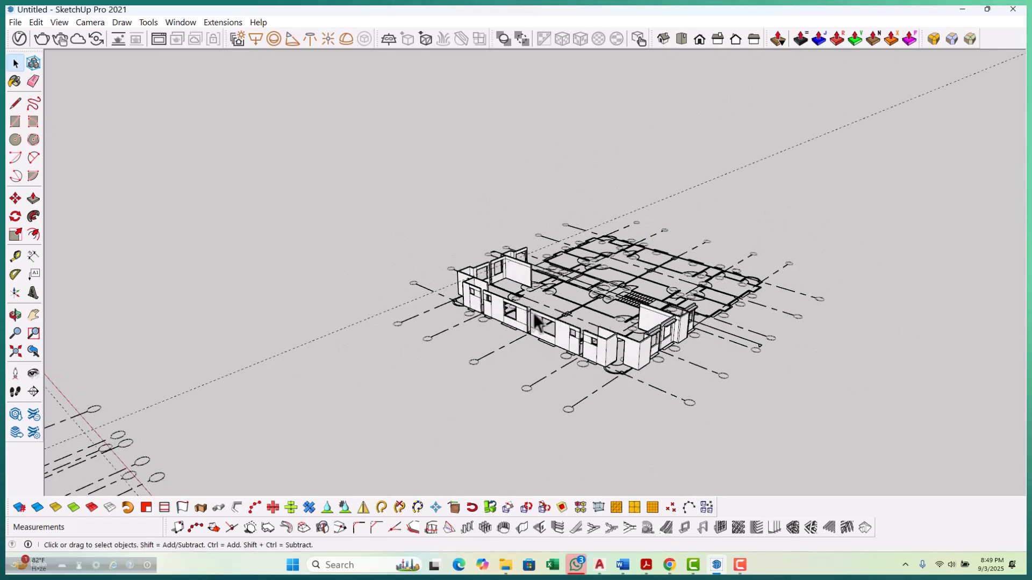
middle_click_drag(602, 333, 508, 269)
left_click_drag(489, 210, 695, 450)
scroll(618, 398, "up", 10)
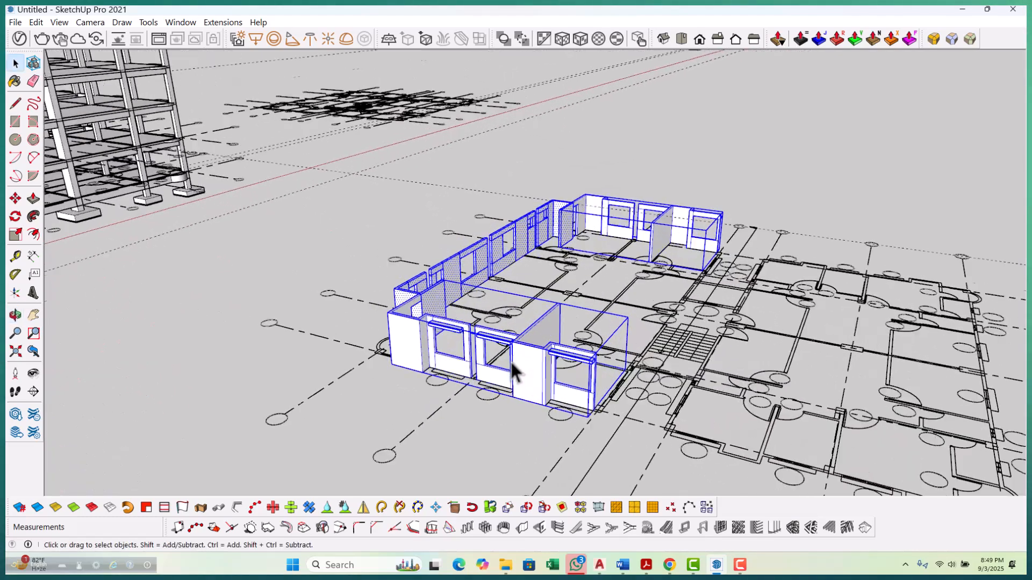
scroll(517, 370, "up", 2)
right_click(530, 366)
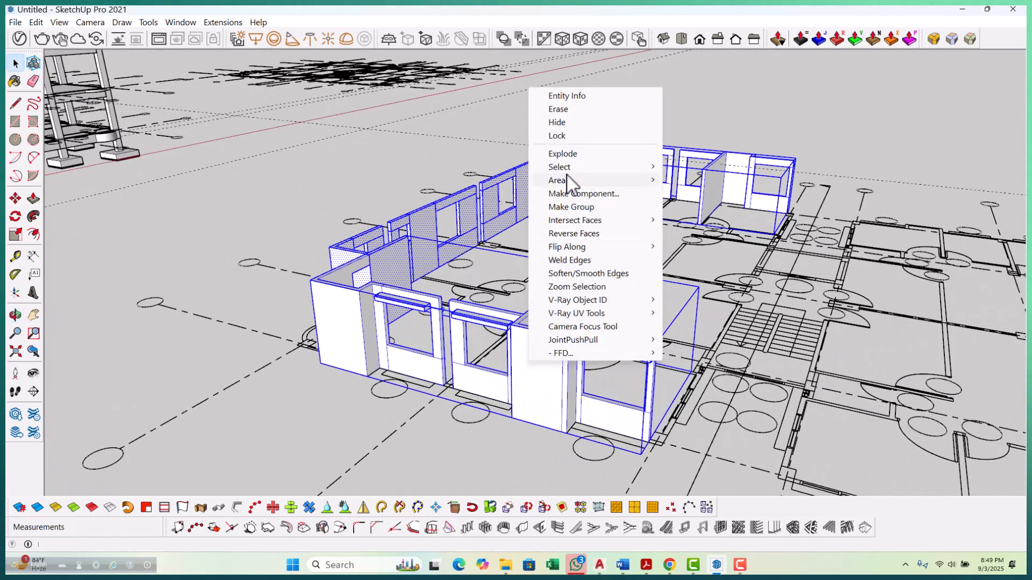
left_click(591, 208)
Copy the wall group 60000 mm along the green axis onto the building's structural frame.
scroll(534, 230, "down", 6)
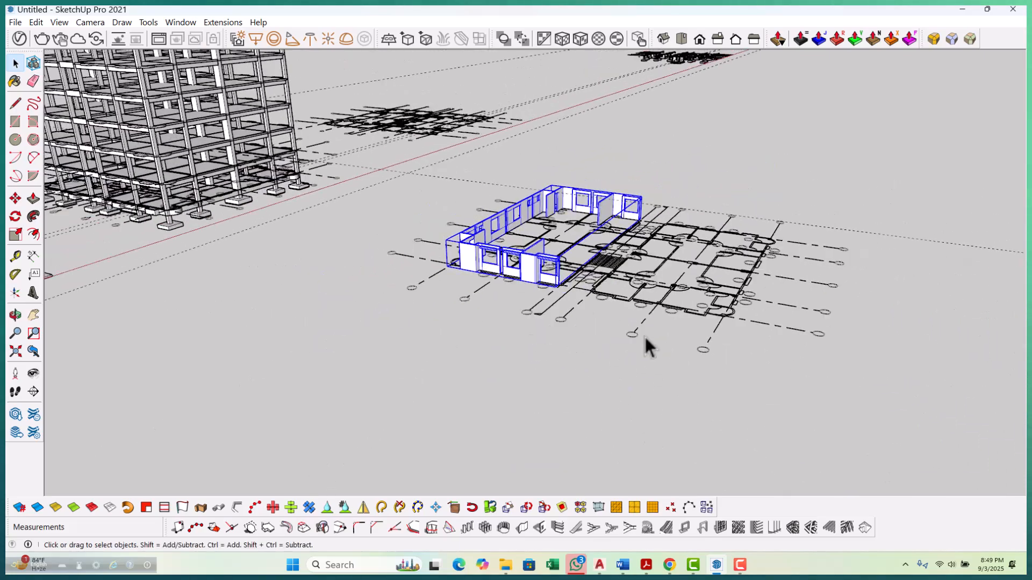
mouse_move(433, 306)
middle_mouse_down()
mouse_move(657, 296)
mouse_move(385, 264)
mouse_move(649, 375)
middle_mouse_up()
key("m")
left_click(704, 378)
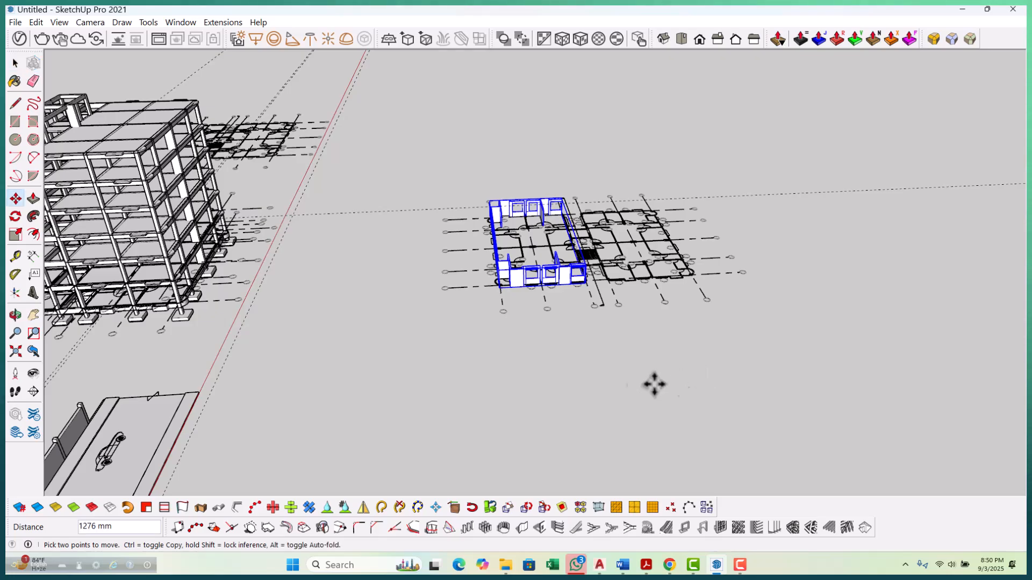
key("ctrl")
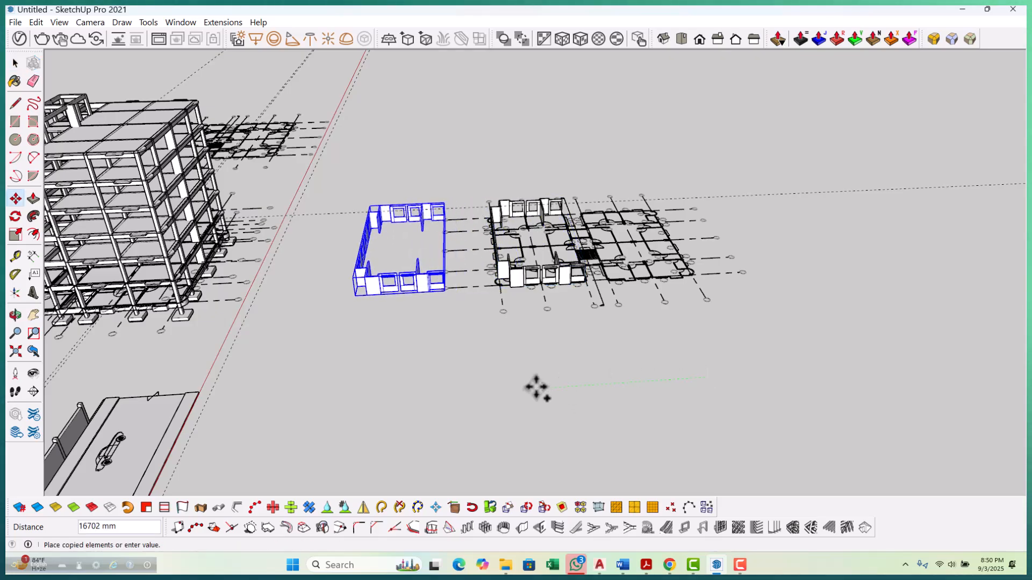
key("shift")
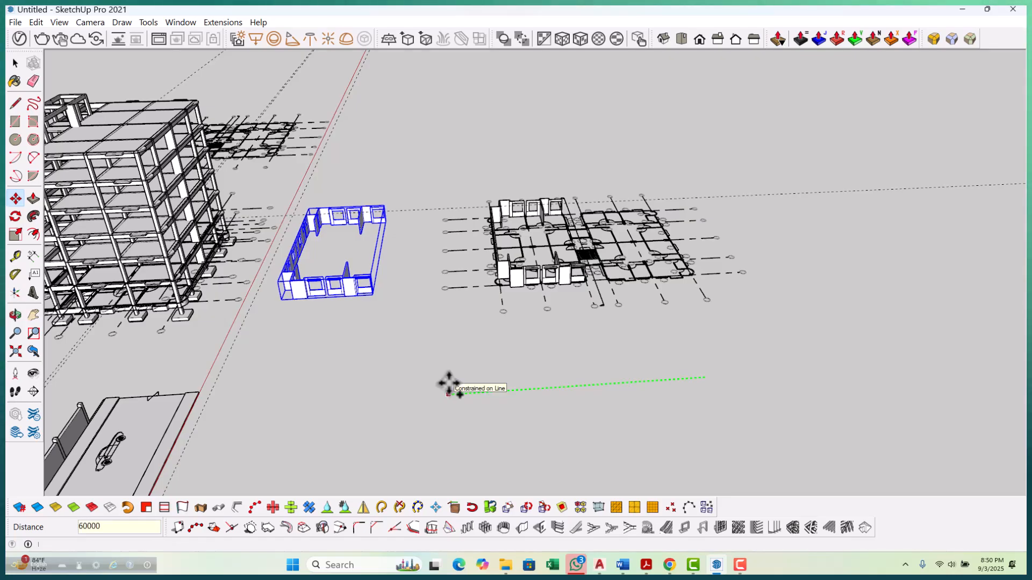
key("Return")
scroll(569, 403, "down", 5)
key("space")
Inspect how the copied walls fit between the columns and beams of the frame's lowest storey.
middle_click(417, 392)
middle_click_drag(417, 392, 518, 410)
scroll(274, 441, "up", 10)
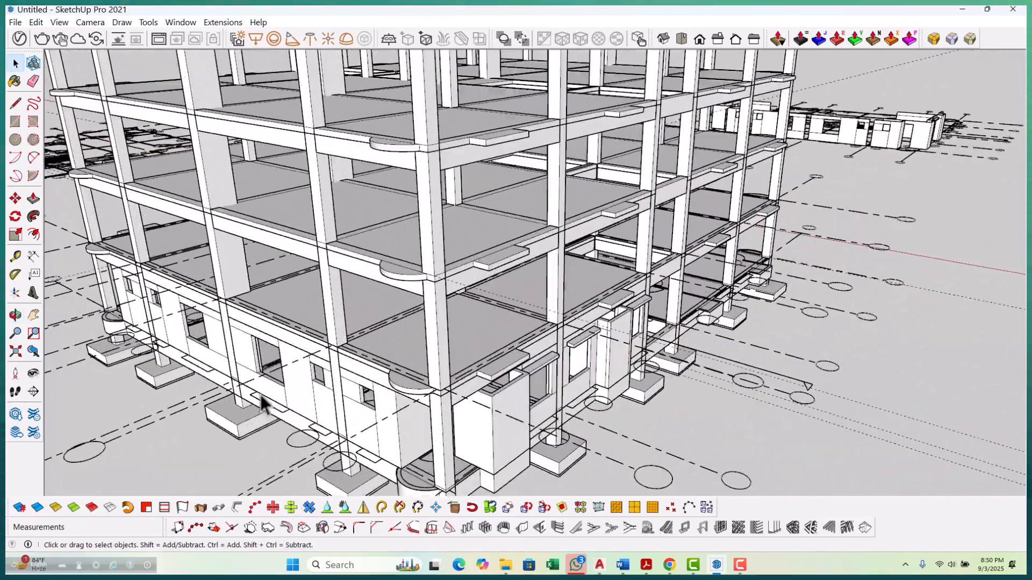
middle_click_drag(262, 404, 553, 280)
scroll(320, 385, "down", 8)
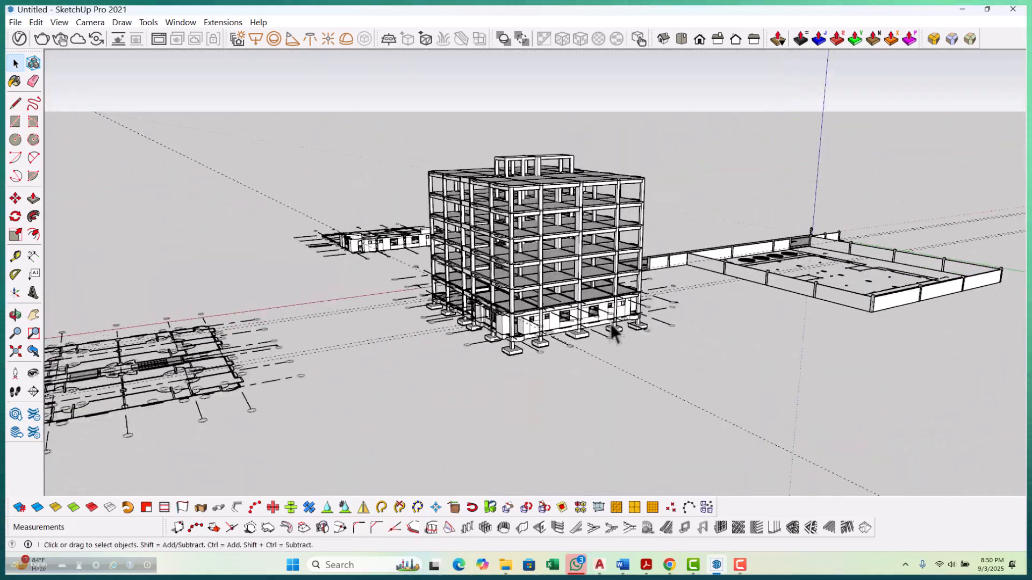